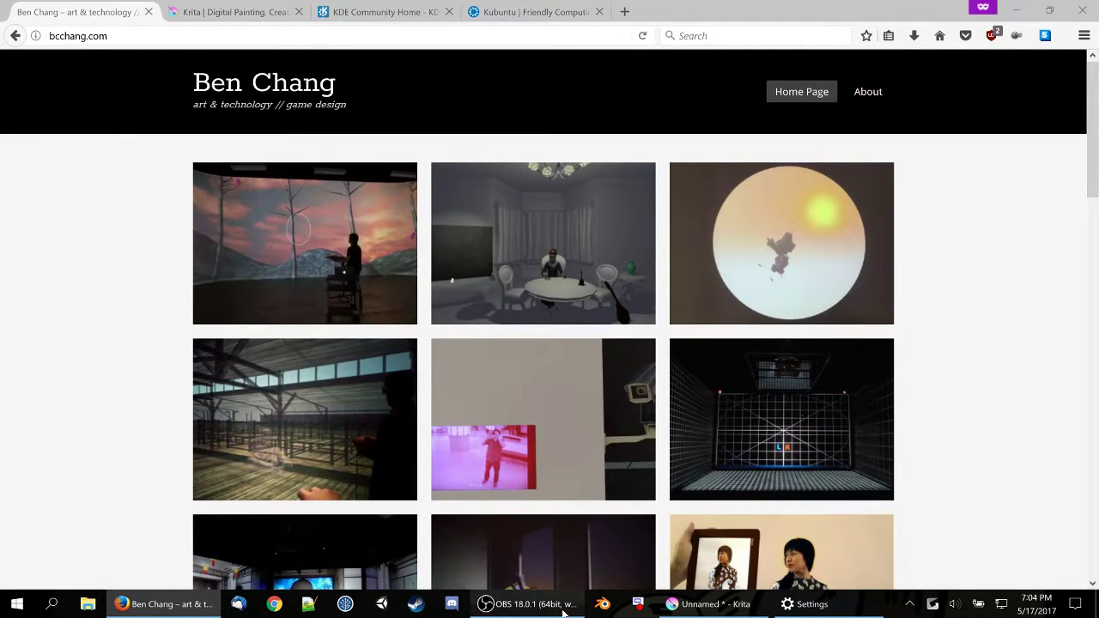
# - Show and hide the screen-recording and display settings windows to get back to the browser
pyautogui.click(532, 605)
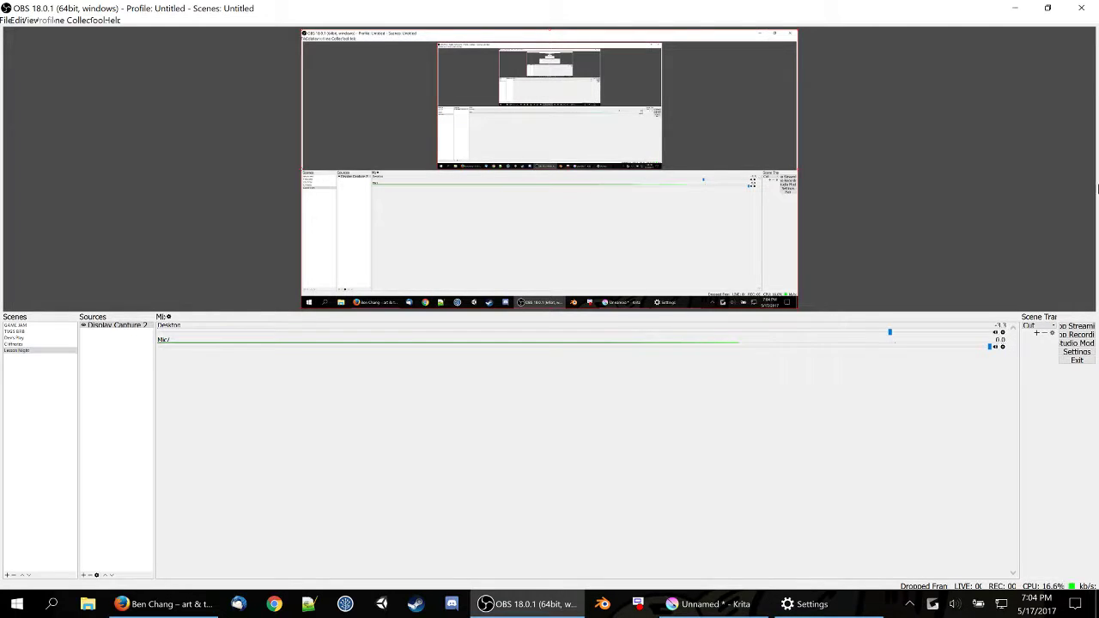
pyautogui.click(1015, 7)
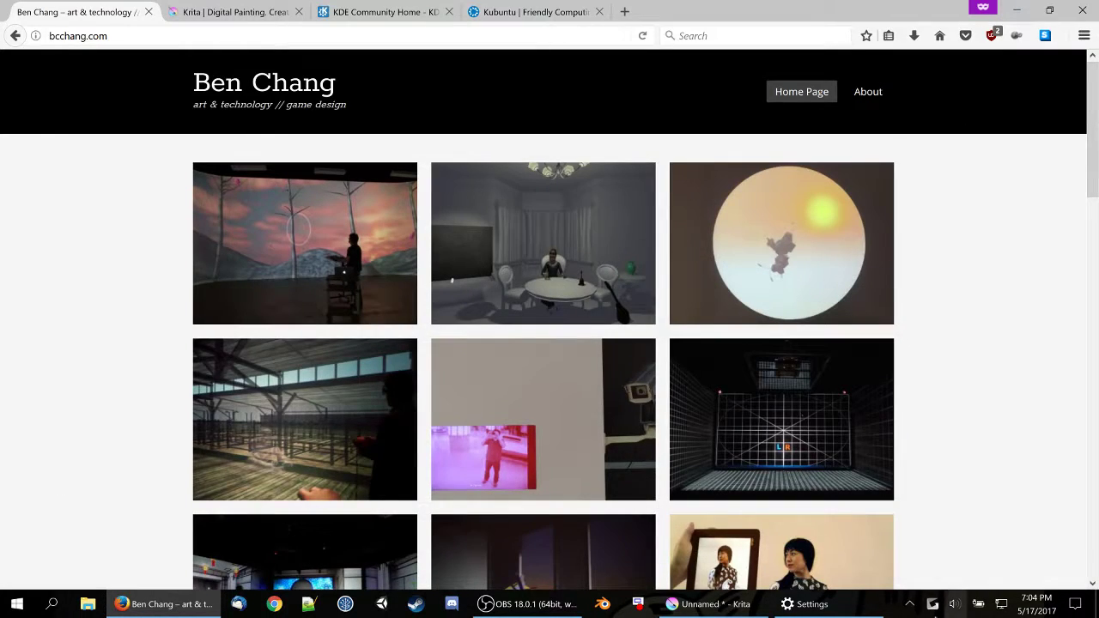
pyautogui.click(875, 591)
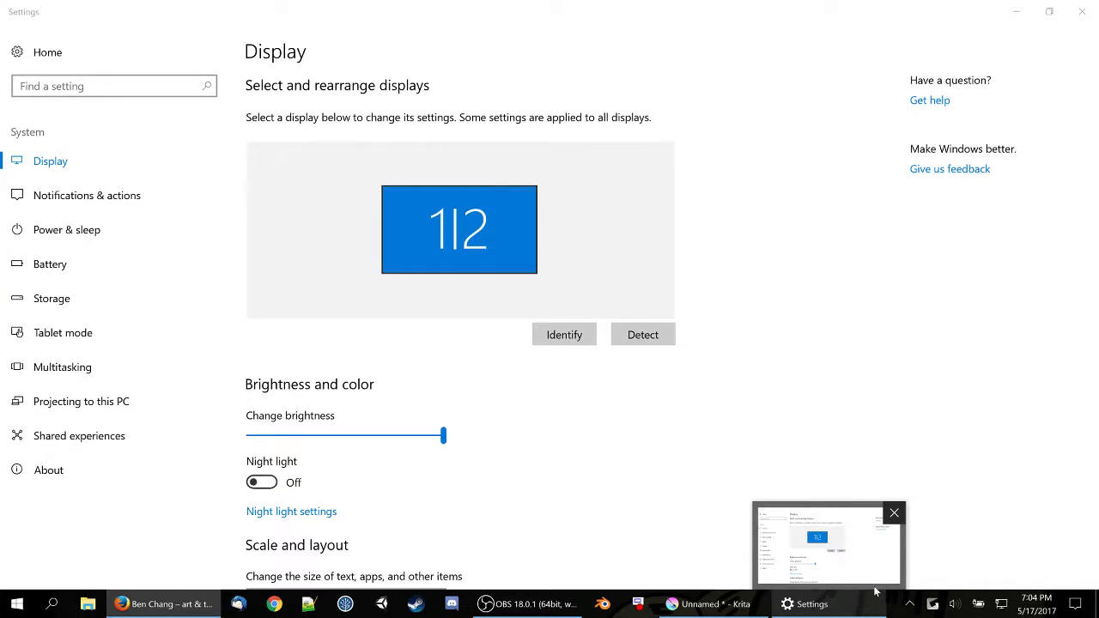
pyautogui.click(872, 594)
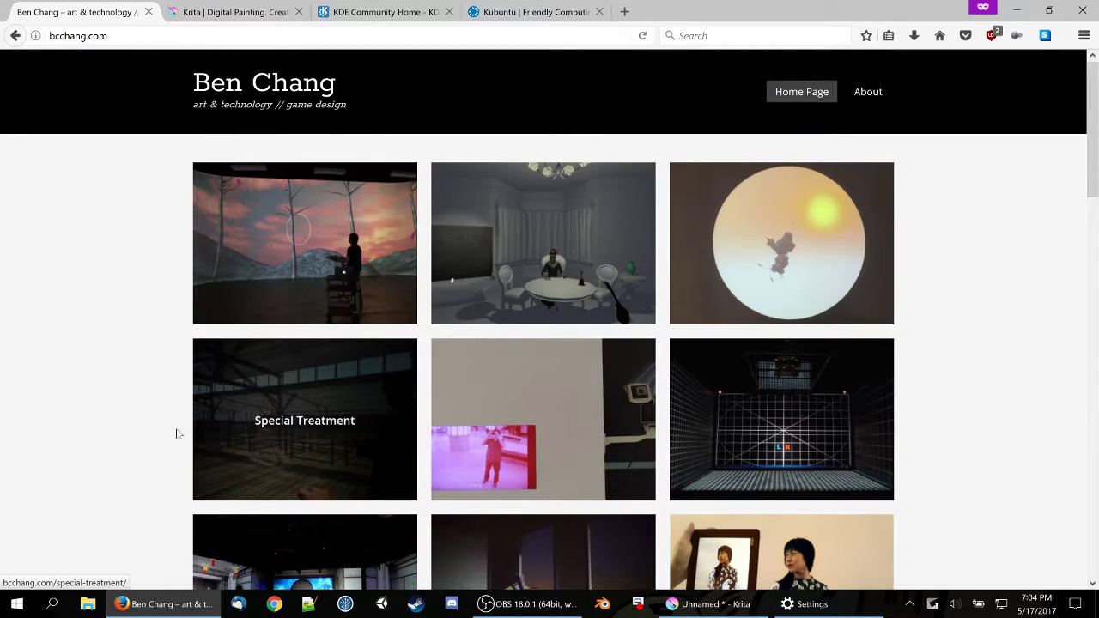
# - Search Windows for 'camera' and launch the Camera app
pyautogui.click(61, 602)
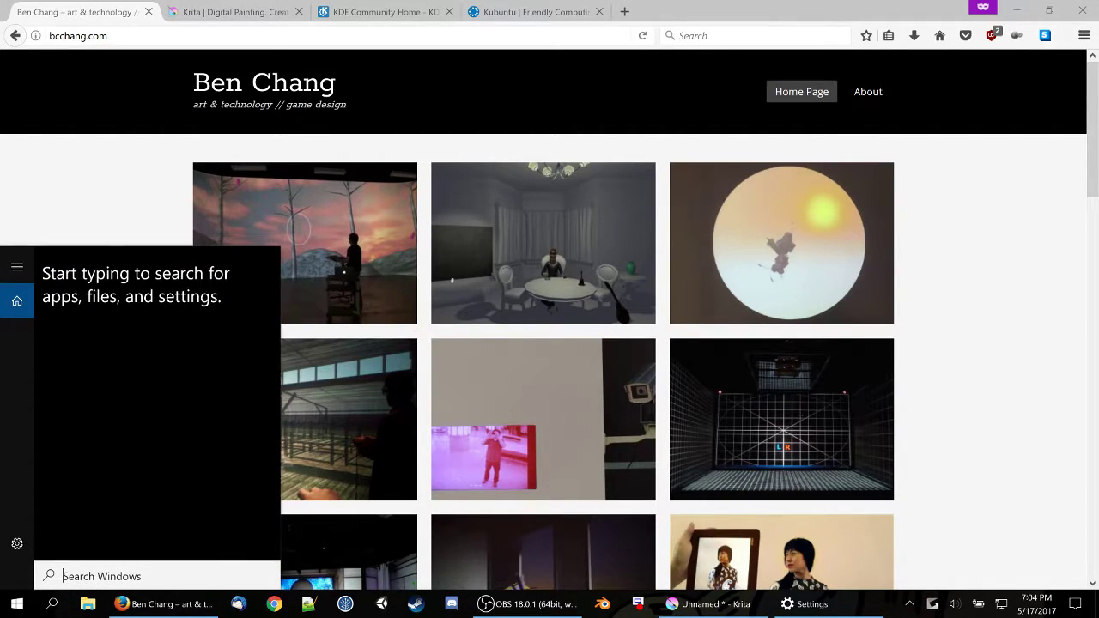
pyautogui.write('pitc')
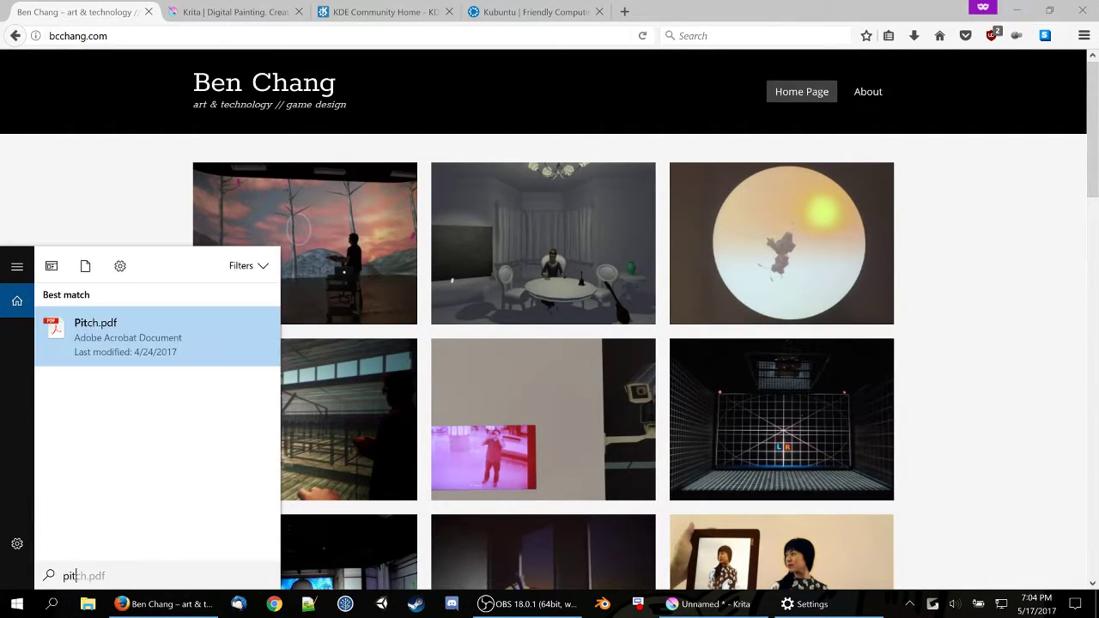
pyautogui.press('BackSpace')
pyautogui.press('BackSpace')
pyautogui.press('BackSpace')
pyautogui.press('BackSpace')
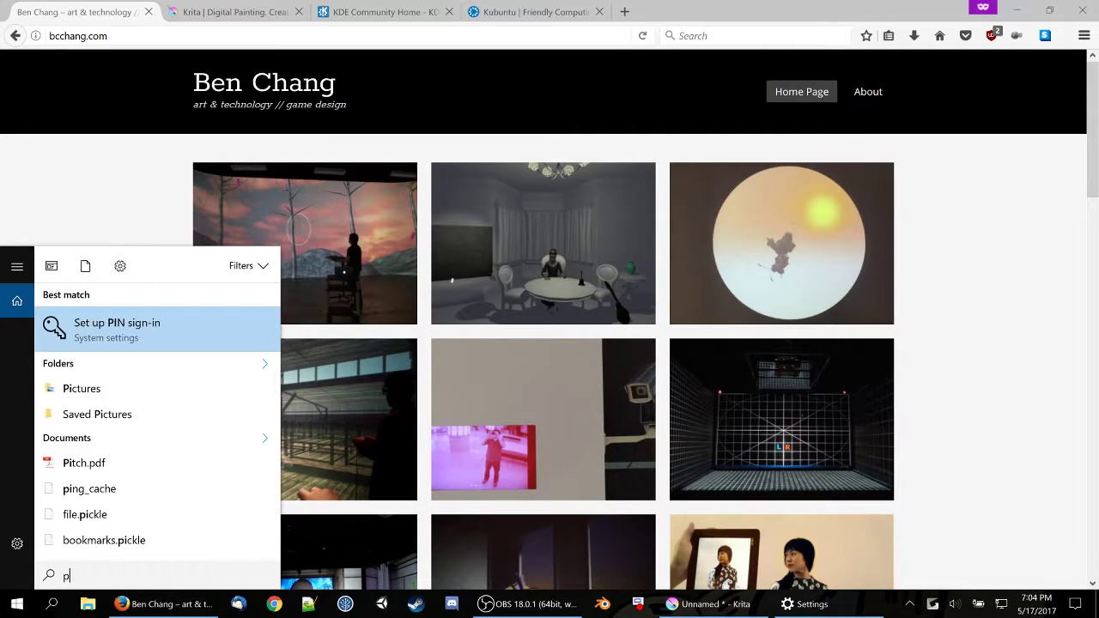
pyautogui.write('camera')
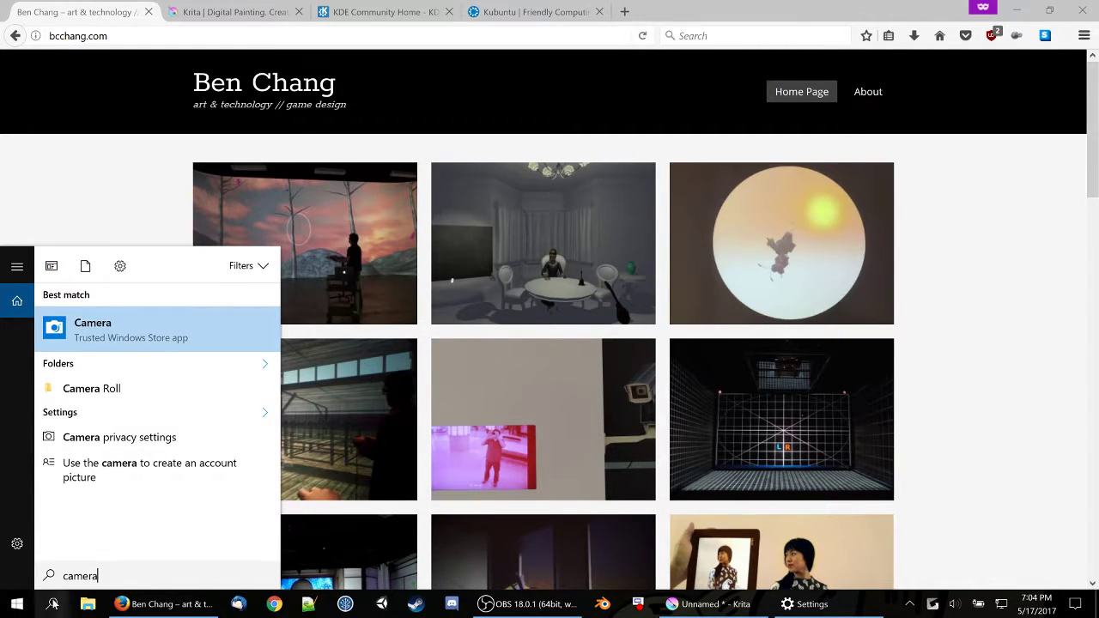
pyautogui.click(152, 335)
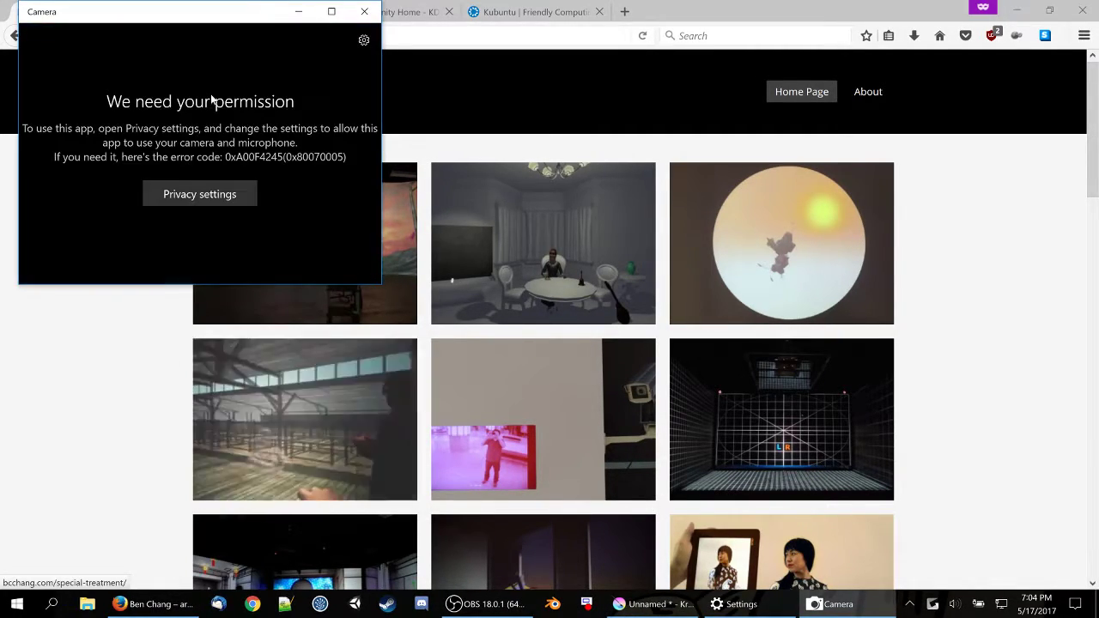
# - Allow camera access in Privacy settings, then take a webcam photo
pyautogui.click(197, 192)
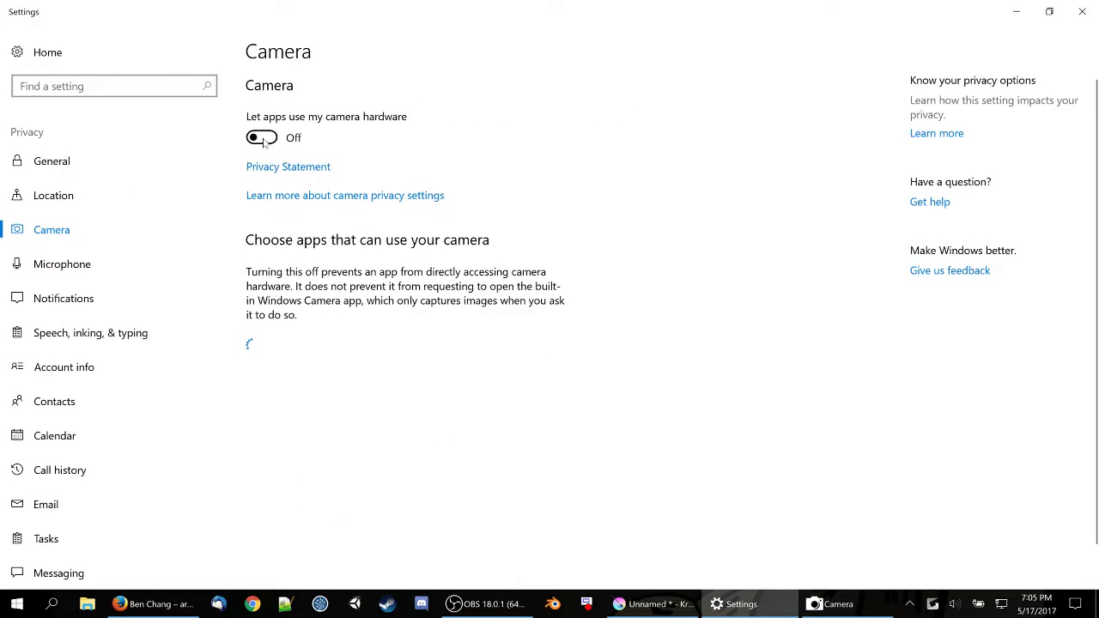
pyautogui.click(1086, 21)
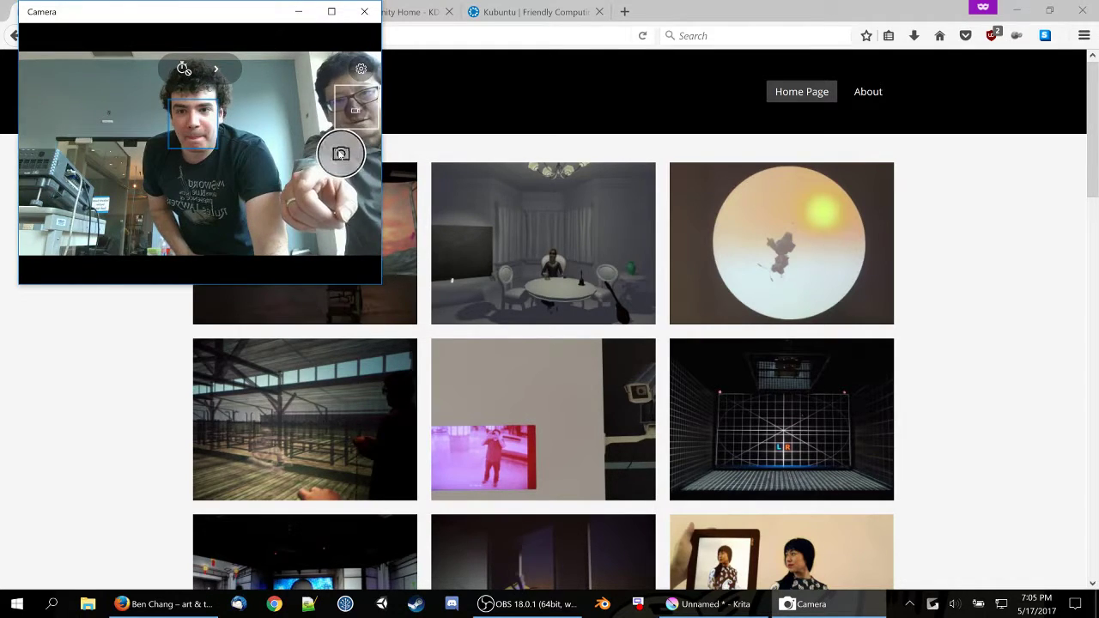
pyautogui.click(341, 152)
# - View the new photo, find it in Pictures > Camera Roll, then open Firefox's New Atlantis page
pyautogui.click(363, 244)
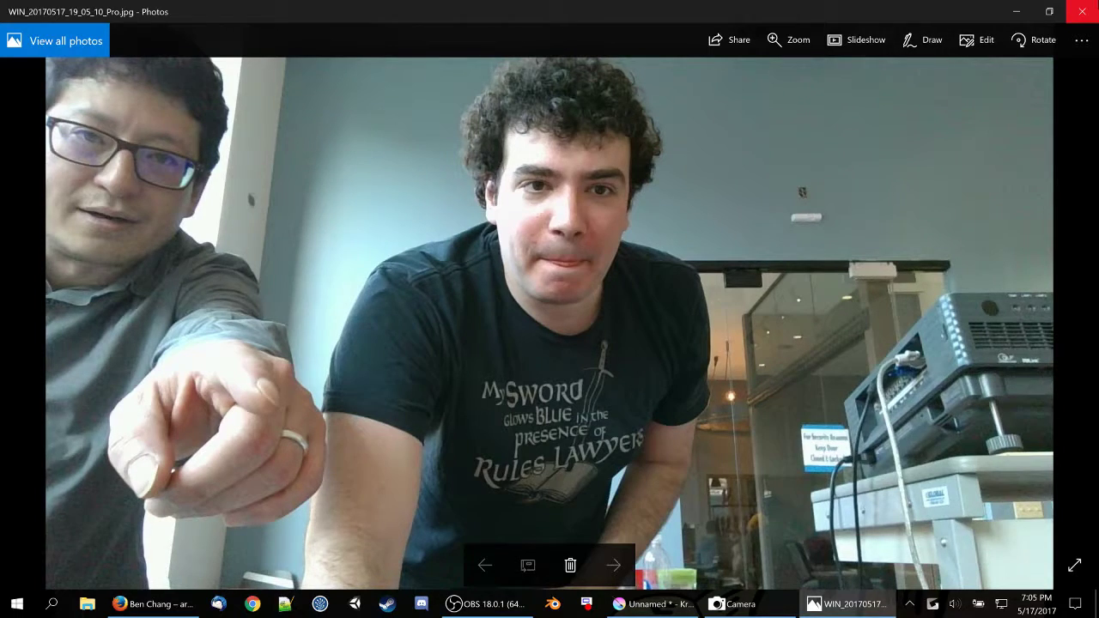
pyautogui.click(1081, 11)
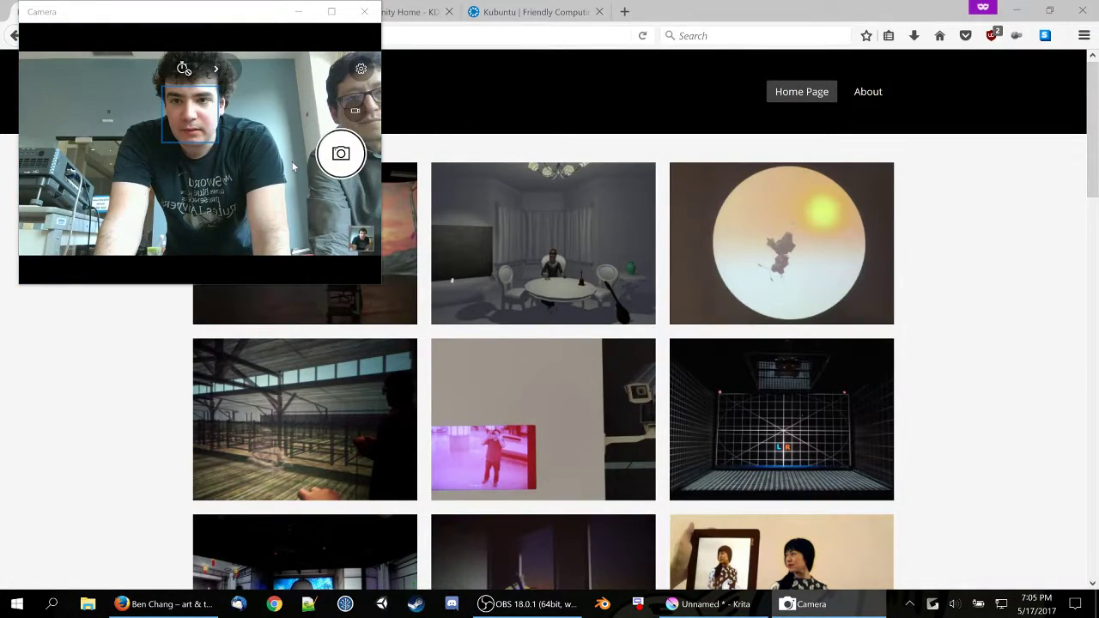
pyautogui.press('super+e')
pyautogui.moveTo(429, 265); pyautogui.dragTo(468, 219)
pyautogui.scroll(-2, 444, 309)
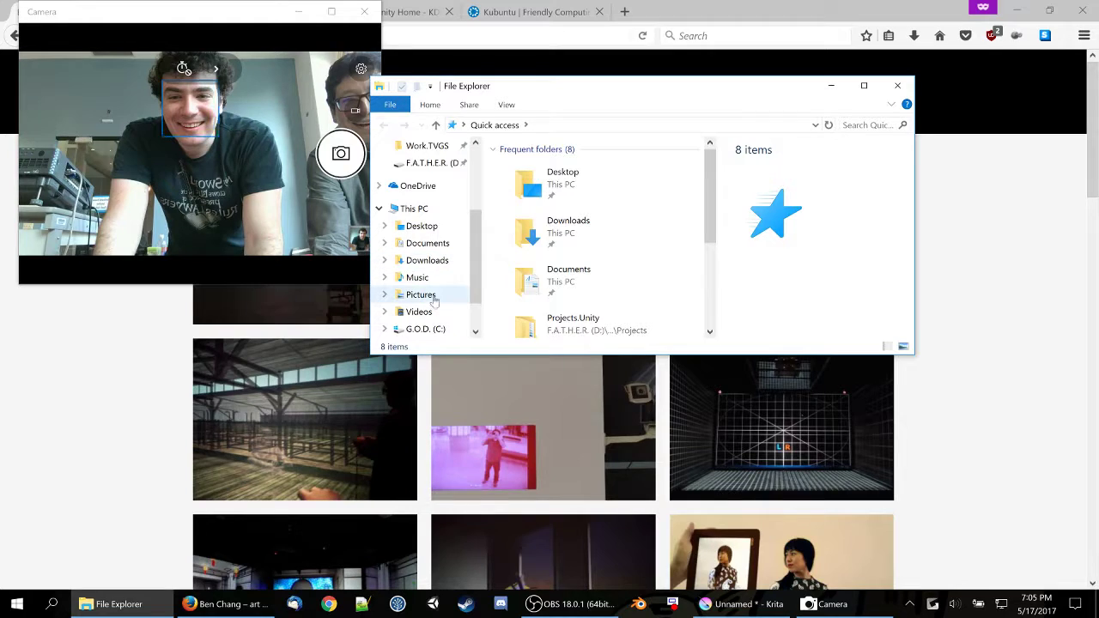
pyautogui.click(440, 296)
pyautogui.doubleClick(528, 180)
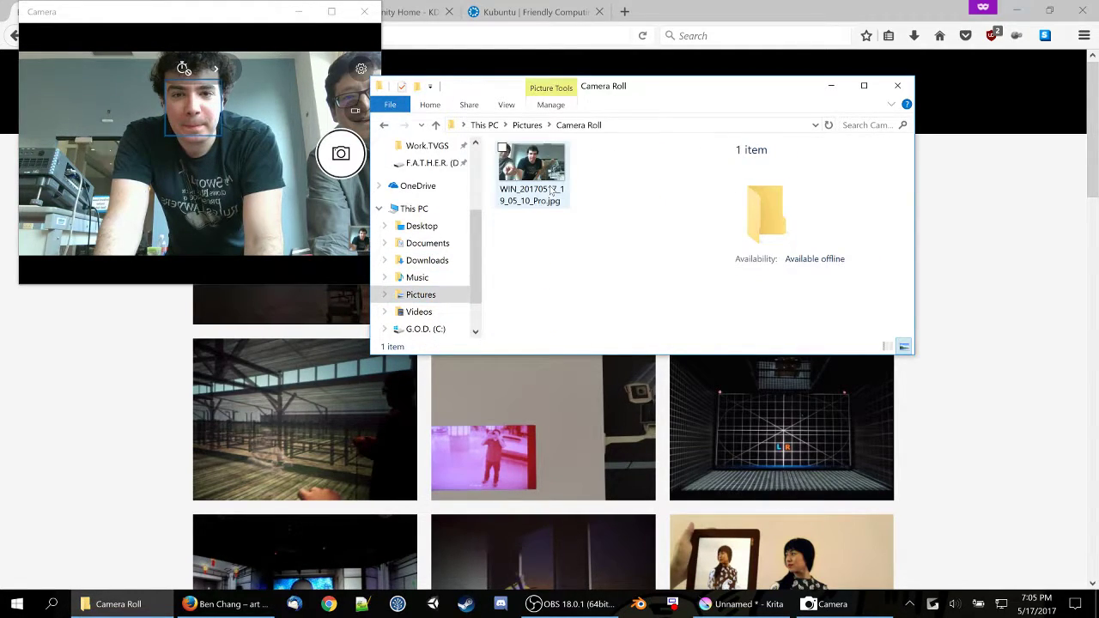
pyautogui.click(96, 480)
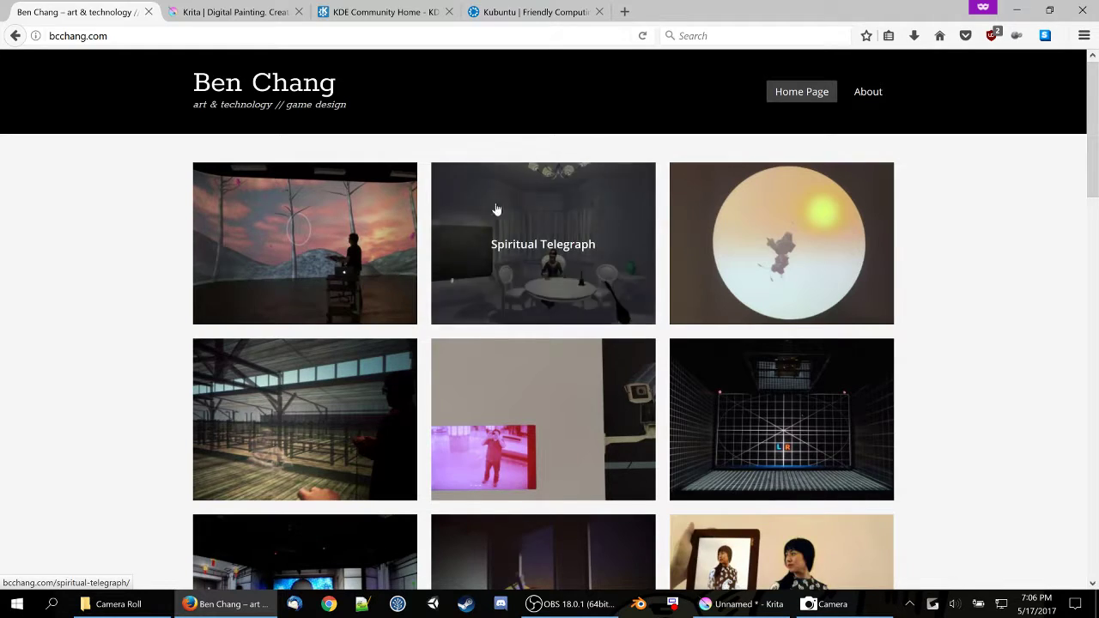
pyautogui.click(350, 285)
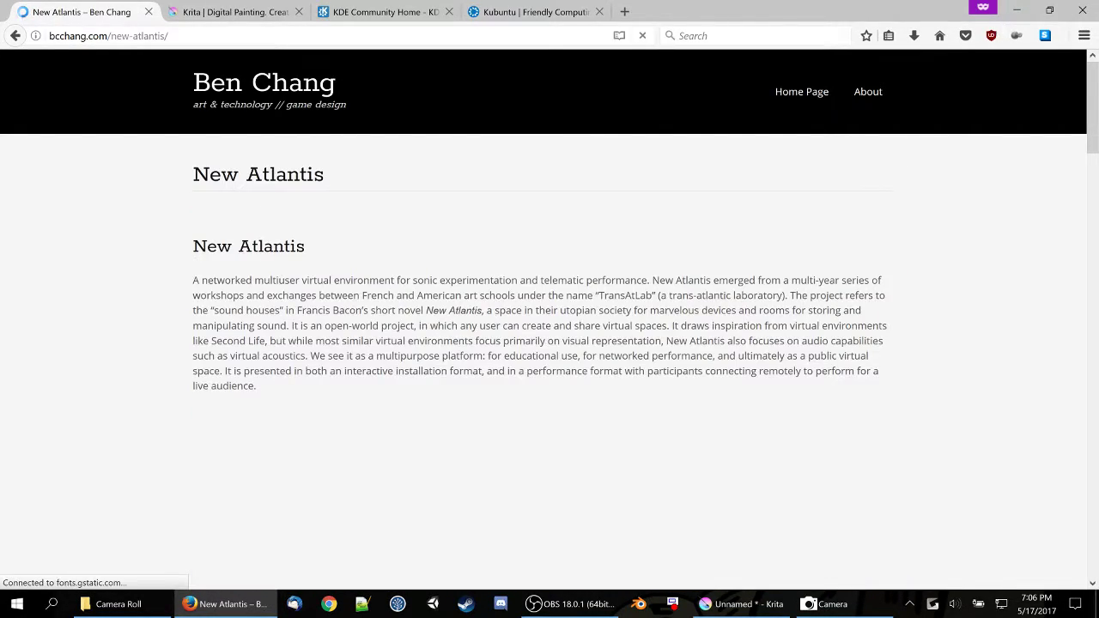
# - Scroll to the Ear Taxi Festival Vimeo video, play it, and start a new tab
pyautogui.scroll(-5, 1067, 466)
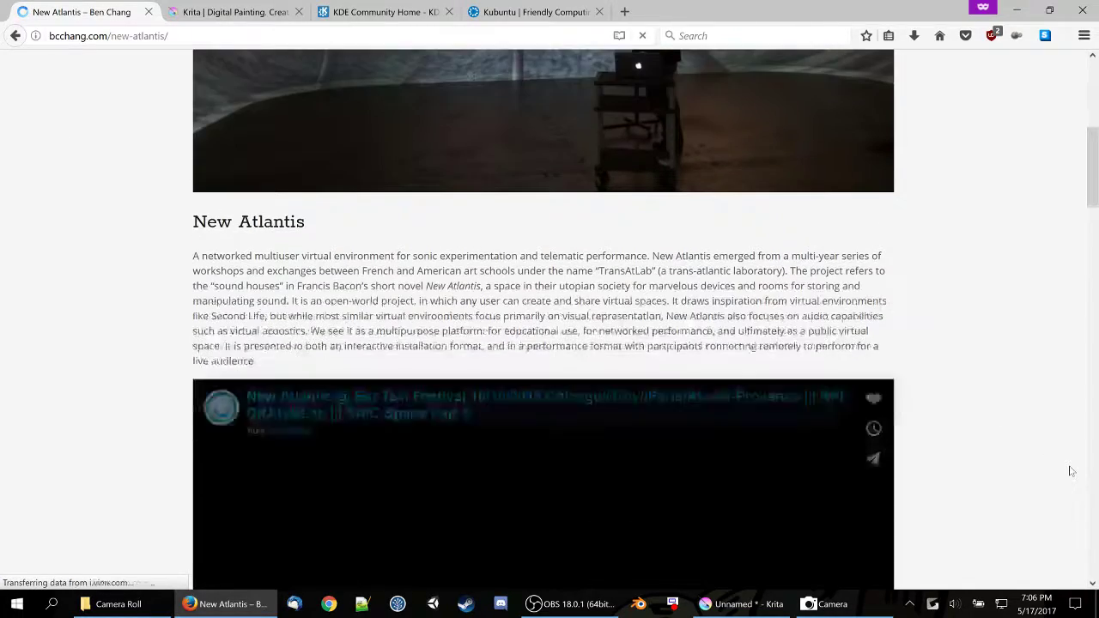
pyautogui.scroll(2, 1070, 471)
pyautogui.scroll(-3, 1070, 471)
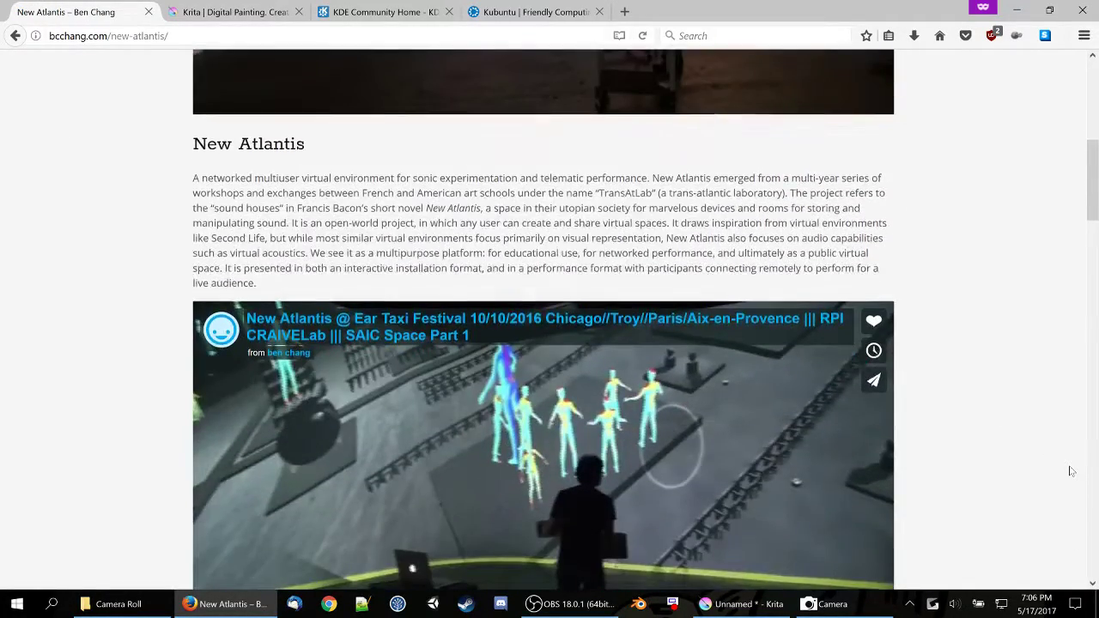
pyautogui.scroll(3, 1070, 470)
pyautogui.scroll(2, 1071, 471)
pyautogui.scroll(-8, 908, 443)
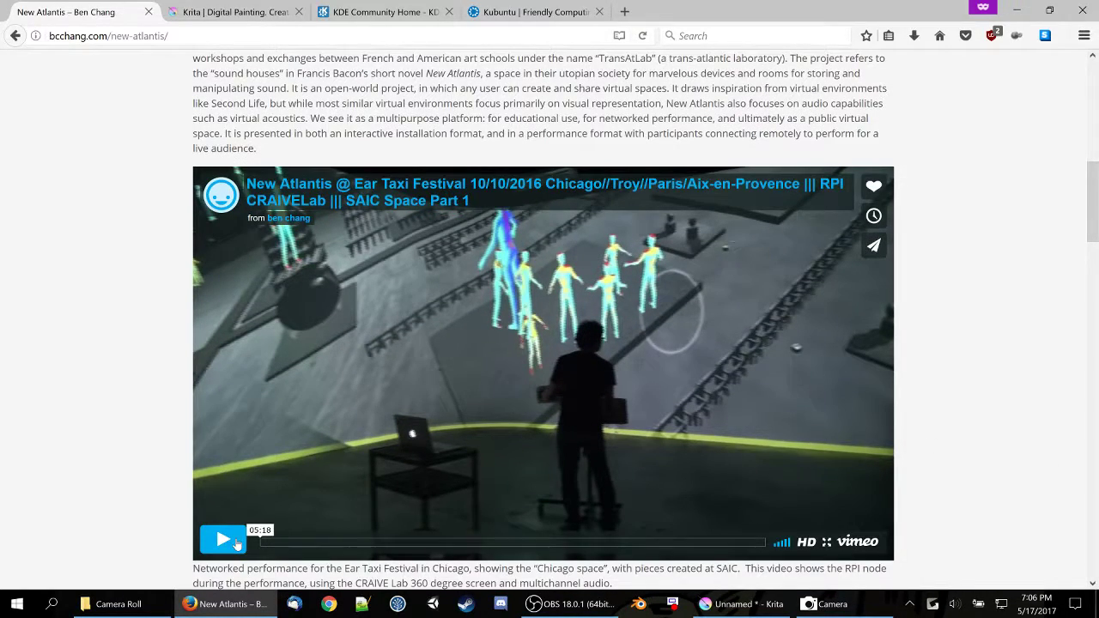
pyautogui.click(236, 543)
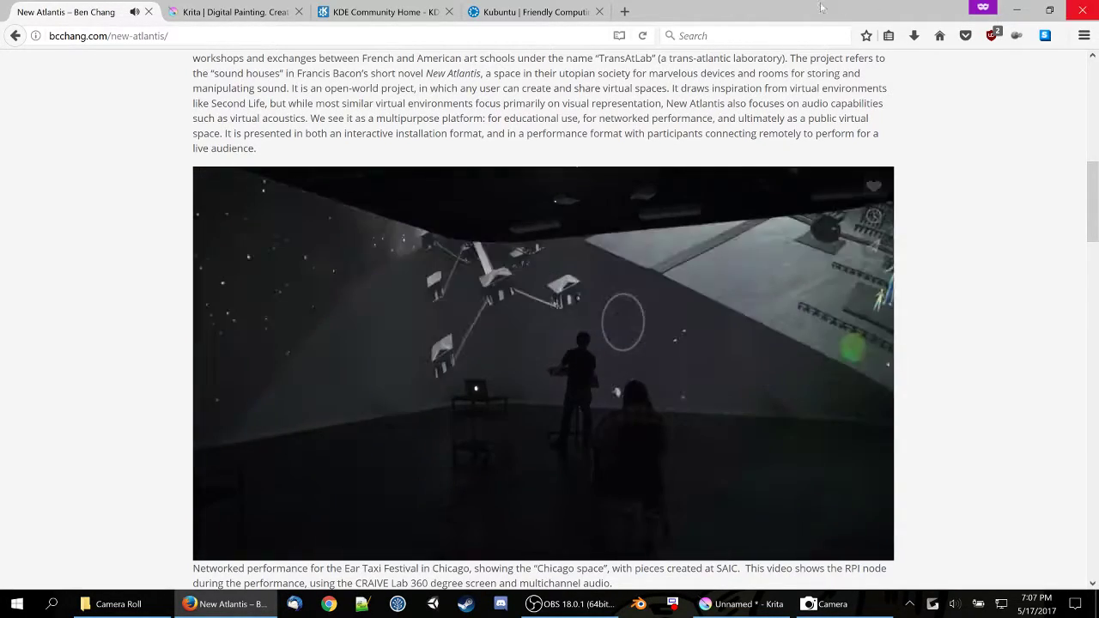
pyautogui.click(624, 11)
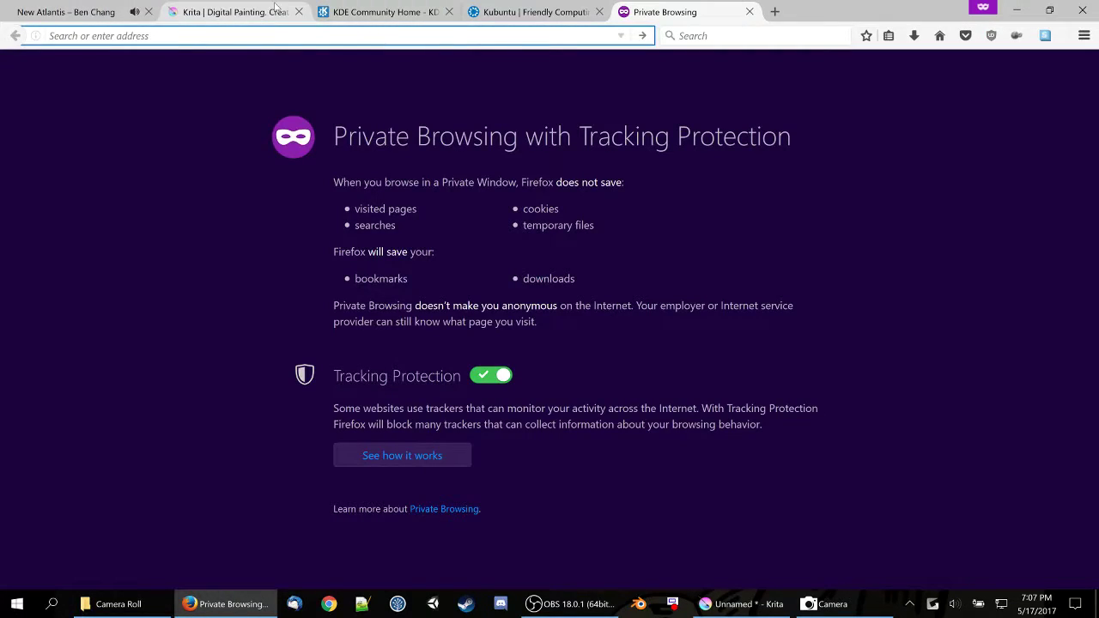
# - Go to newatlantis.world and scroll through its homepage
pyautogui.write('newat')
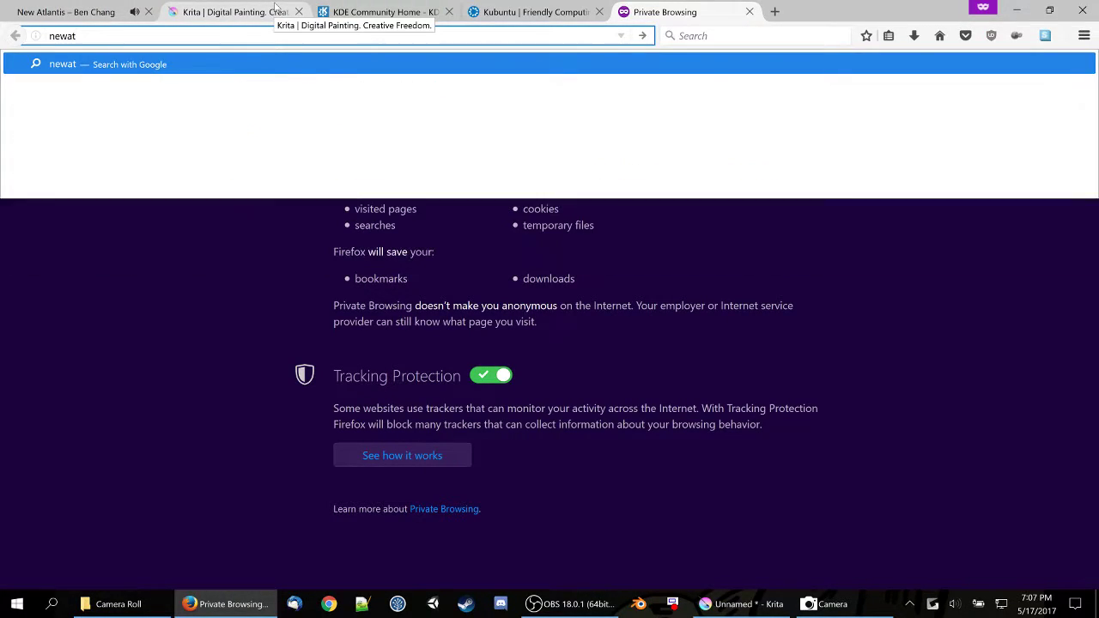
pyautogui.write('lantis.')
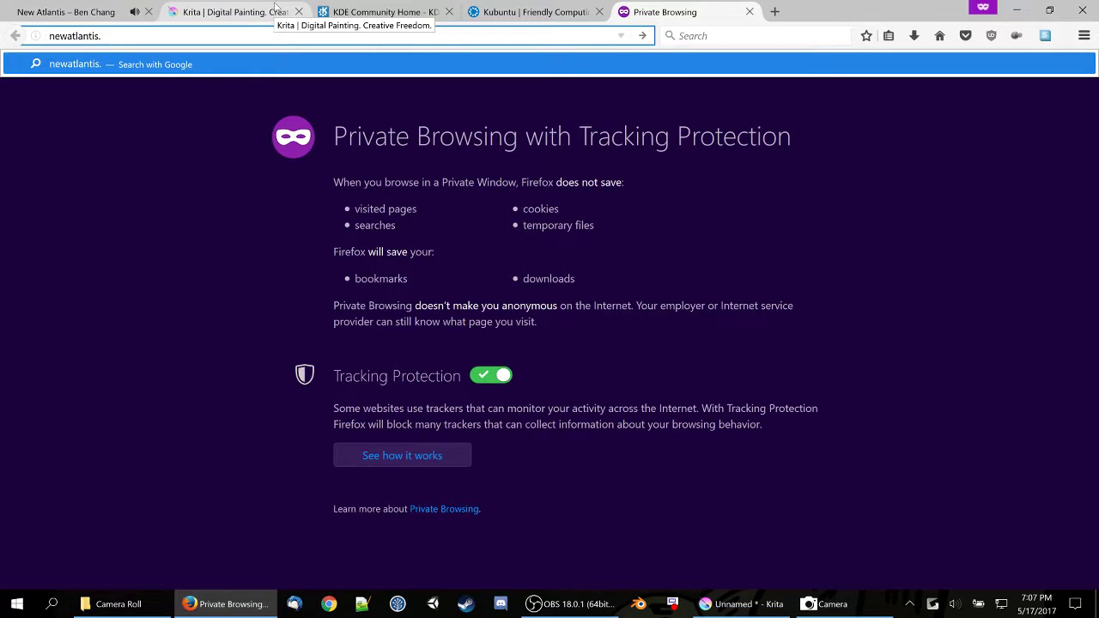
pyautogui.write('world')
pyautogui.press('Return')
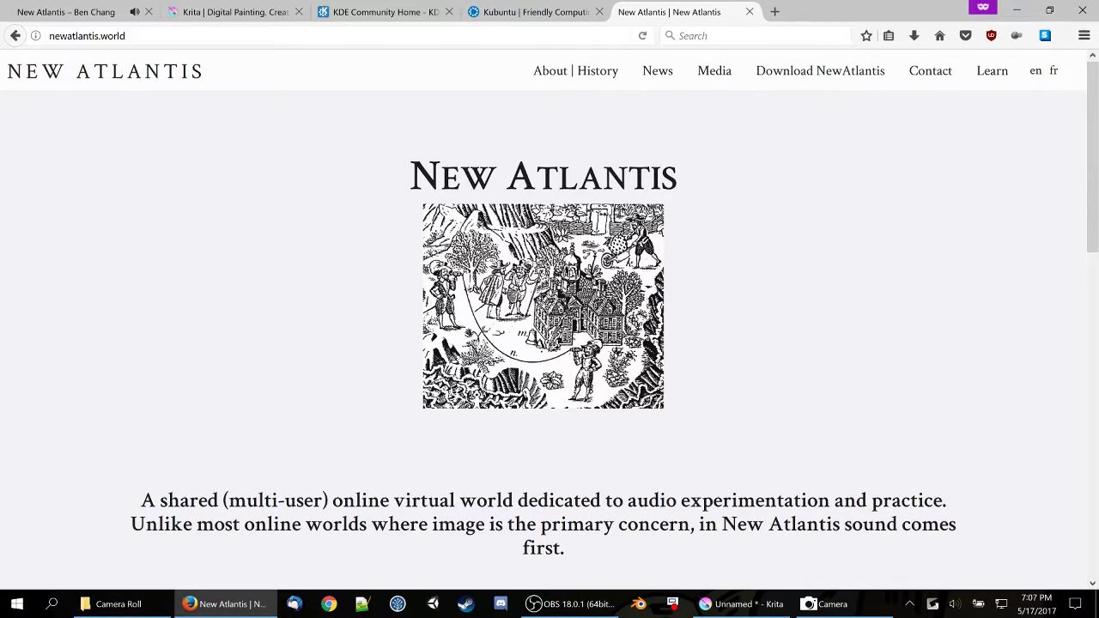
pyautogui.scroll(-5, 723, 353)
pyautogui.scroll(-4, 721, 353)
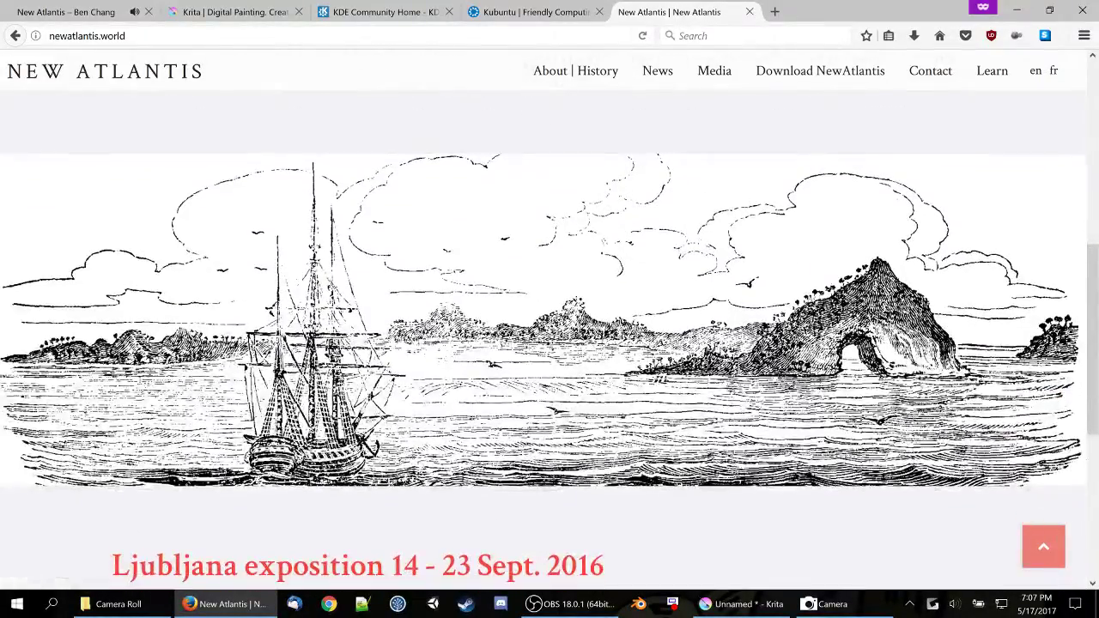
pyautogui.scroll(9, 721, 353)
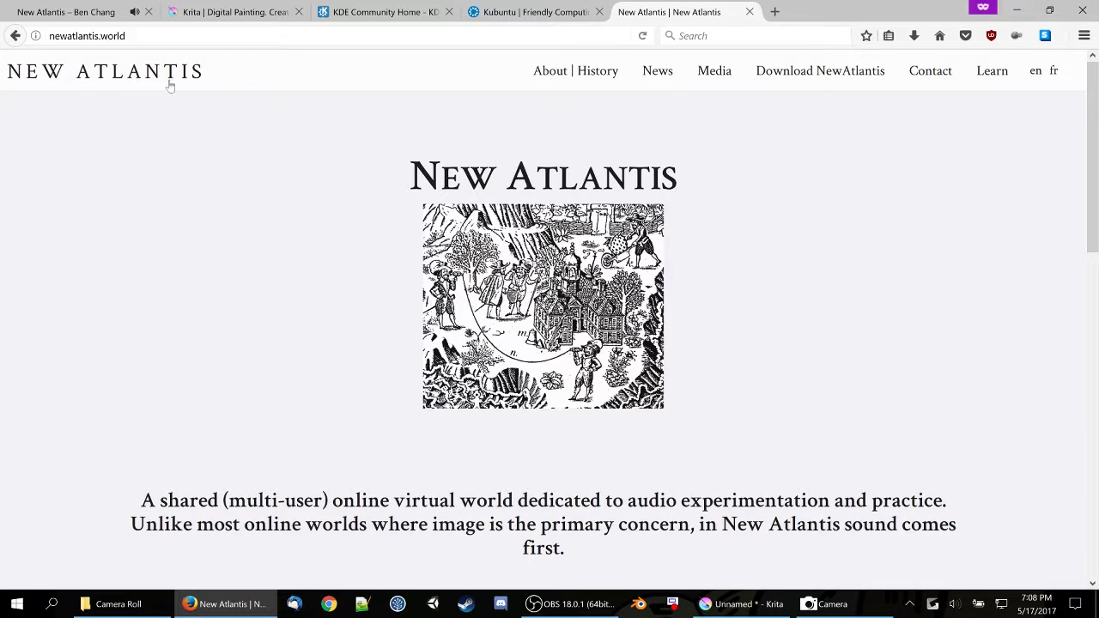
# - Go back to the portfolio gallery, open the Emergent Reality Lab page, and enlarge a photo
pyautogui.click(123, 12)
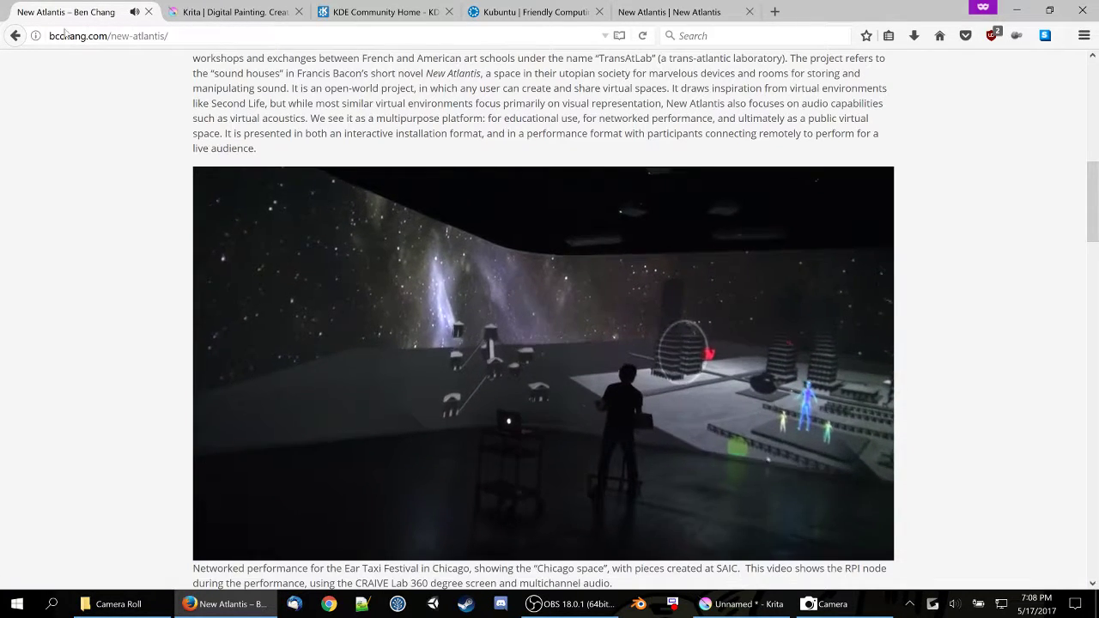
pyautogui.click(16, 36)
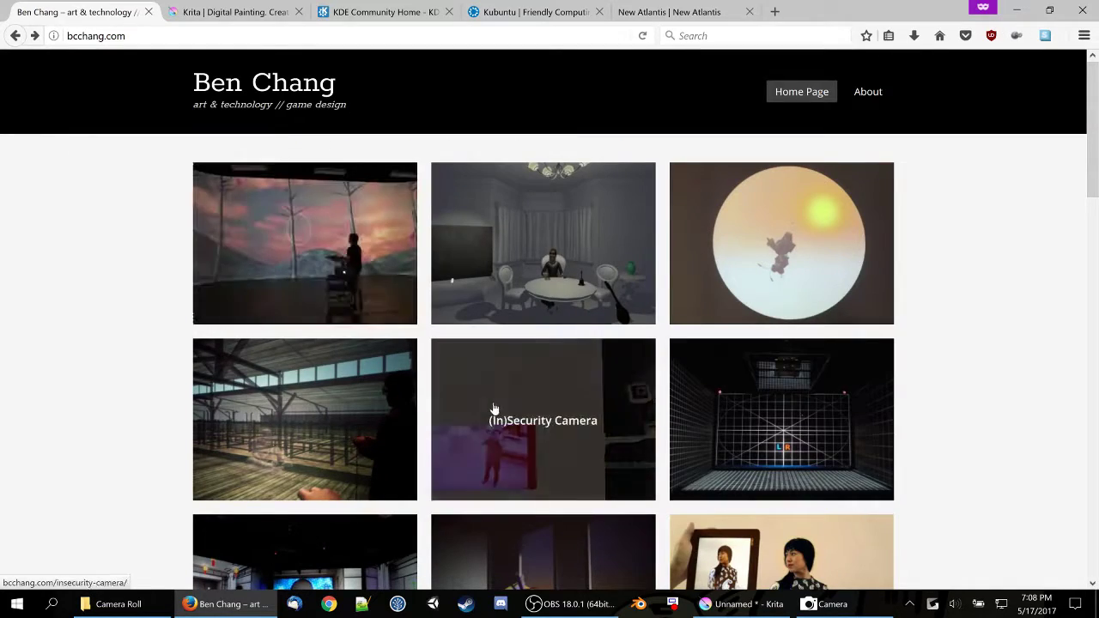
pyautogui.click(782, 433)
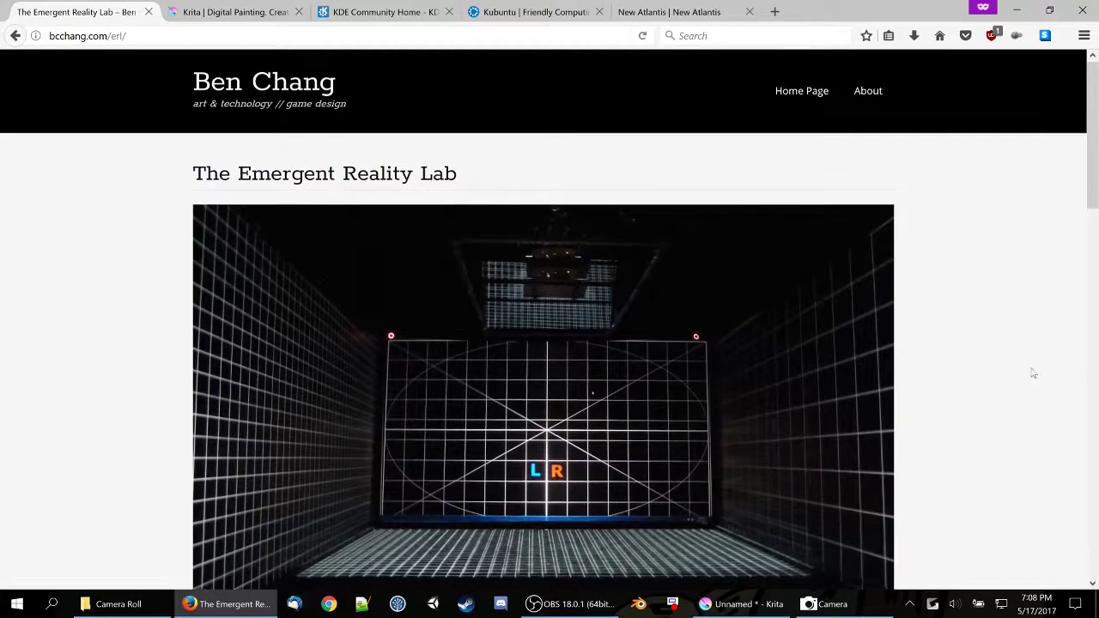
pyautogui.scroll(-1, 1022, 375)
pyautogui.scroll(-8, 852, 299)
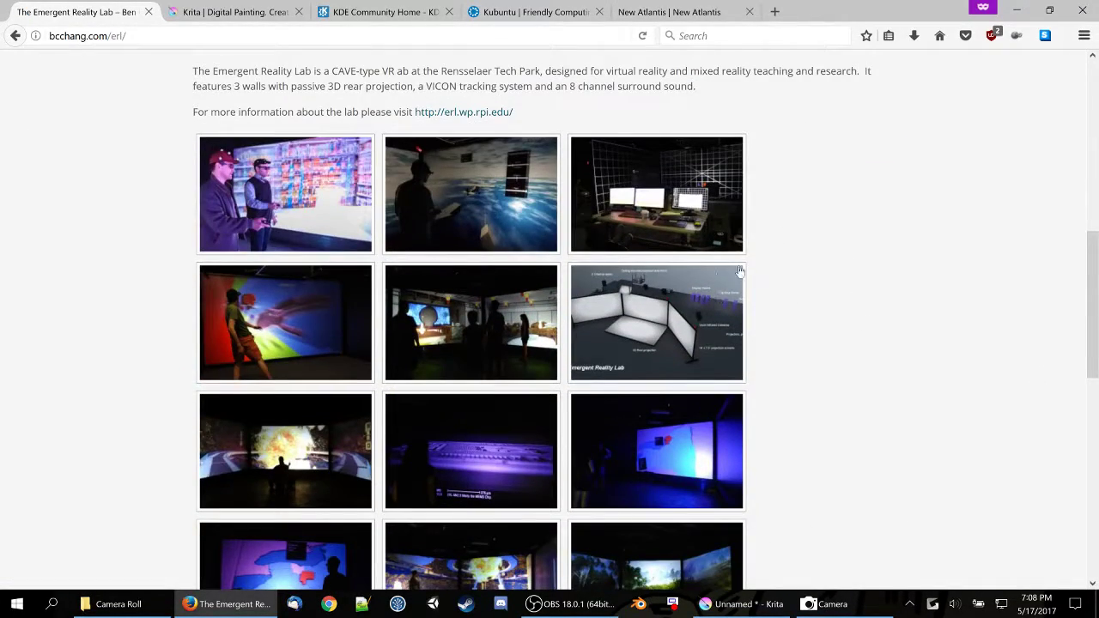
pyautogui.click(500, 317)
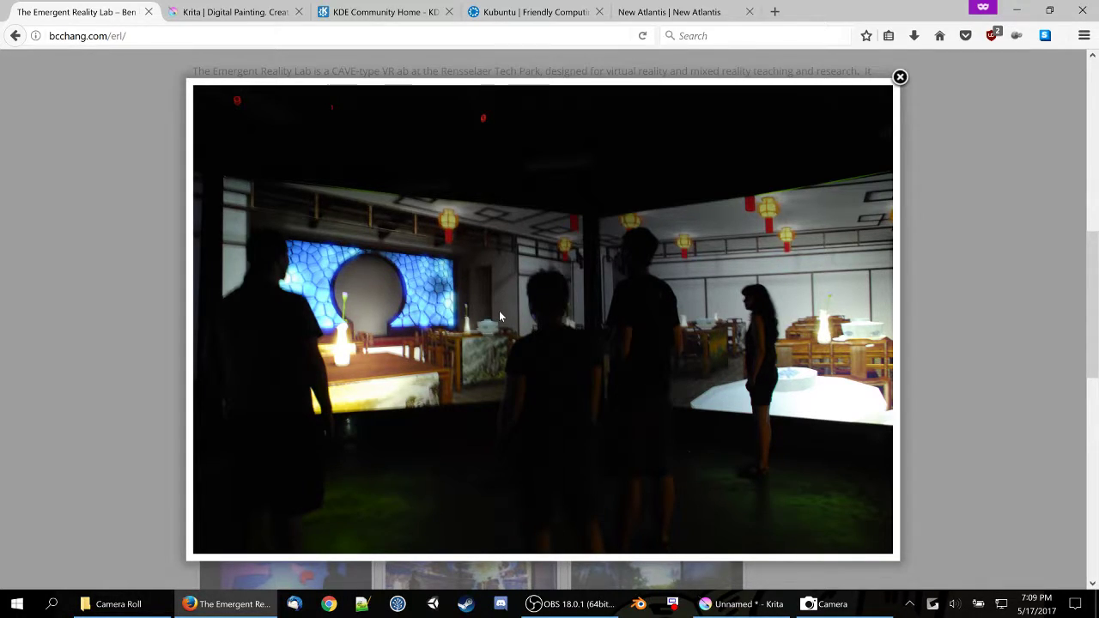
# - Return to the portfolio home page, then view the krita.org and KDE Community tabs
pyautogui.click(16, 35)
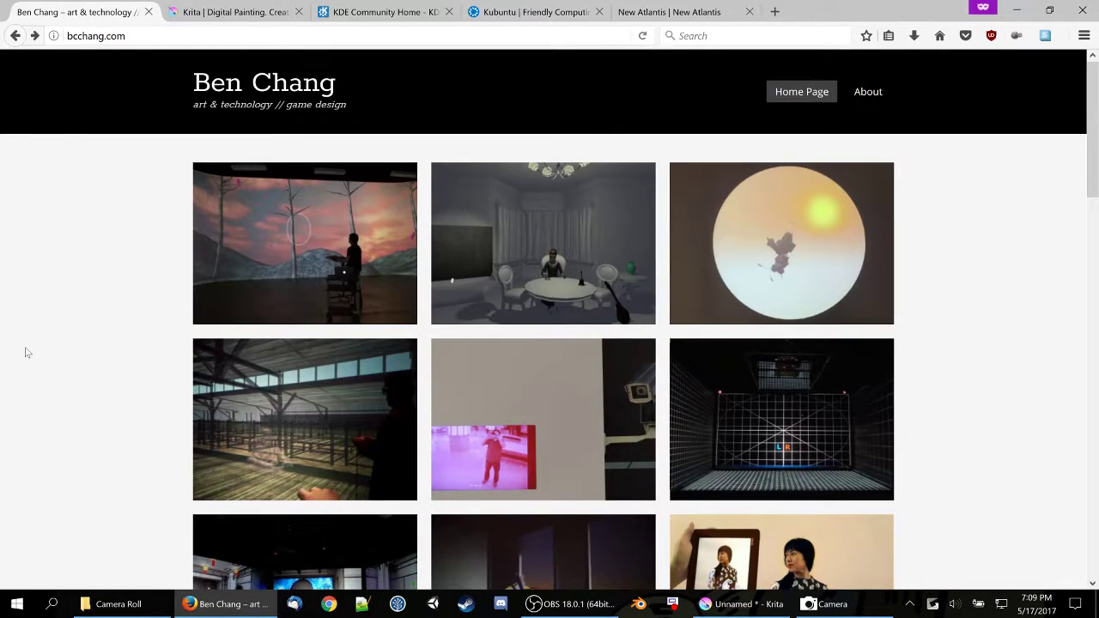
pyautogui.scroll(-2, 44, 365)
pyautogui.scroll(-1, 45, 369)
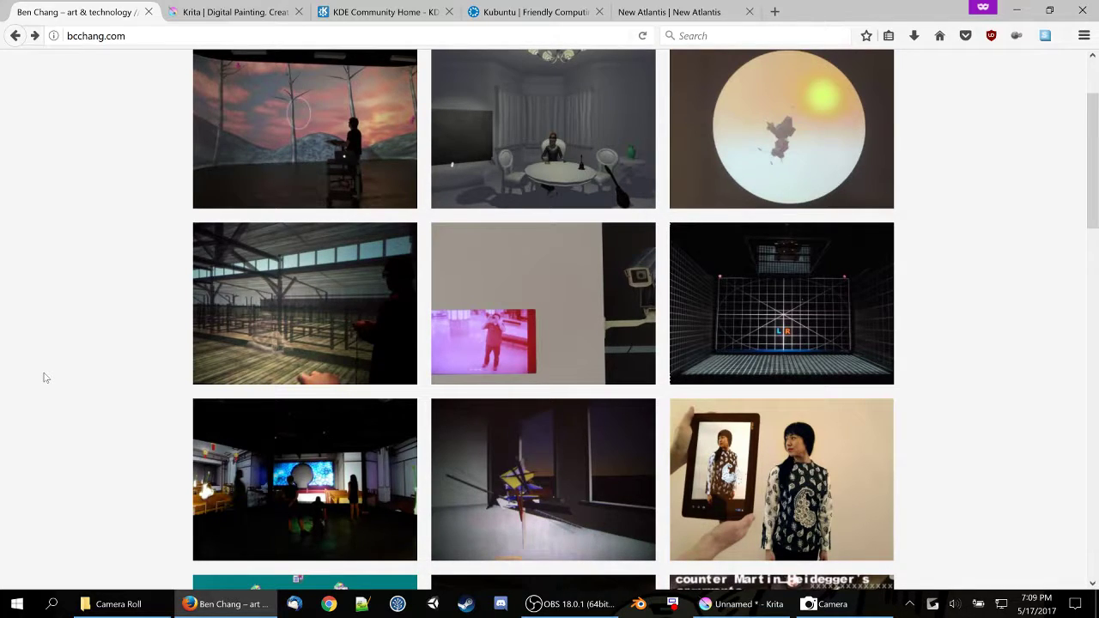
pyautogui.click(200, 11)
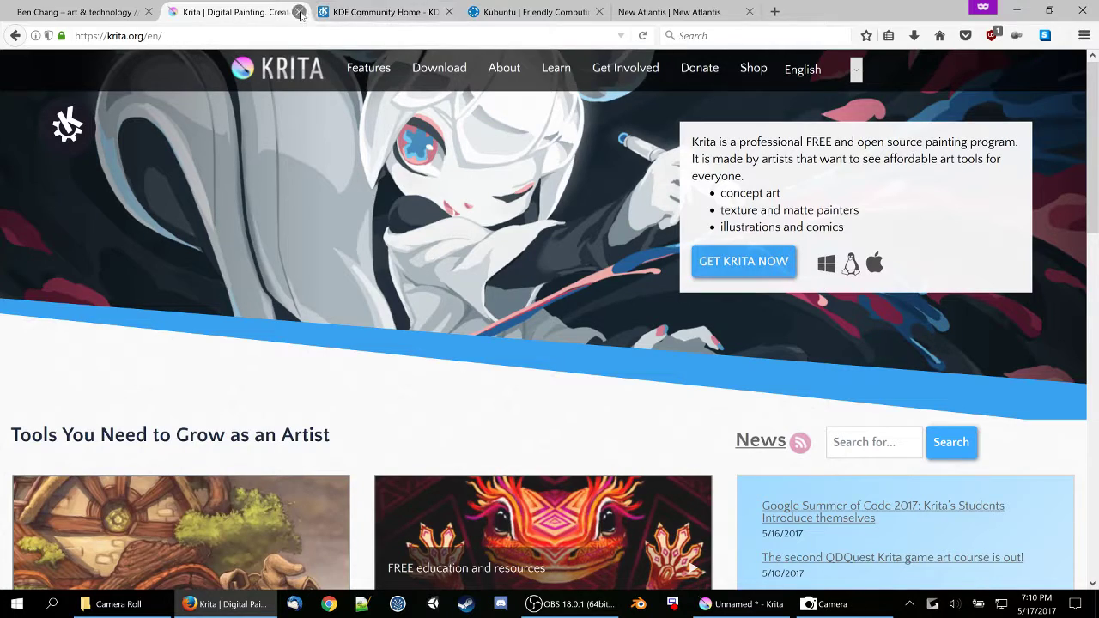
pyautogui.click(353, 12)
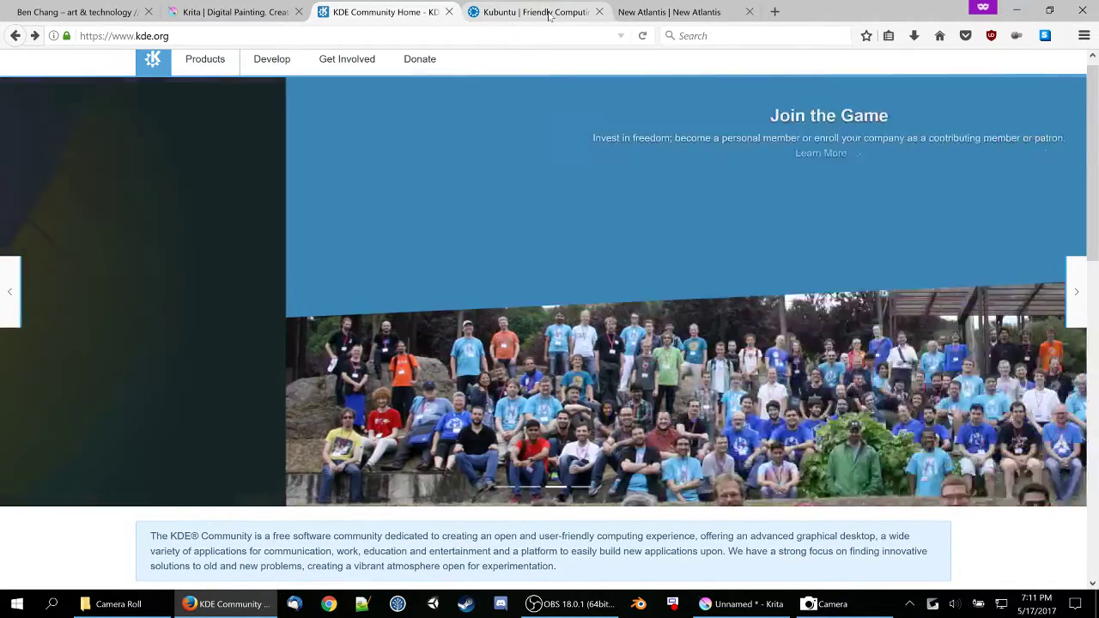
# - Switch to the kubuntu.org tab showing the Kubuntu 17.04 Zesty Zapus banner
pyautogui.click(546, 13)
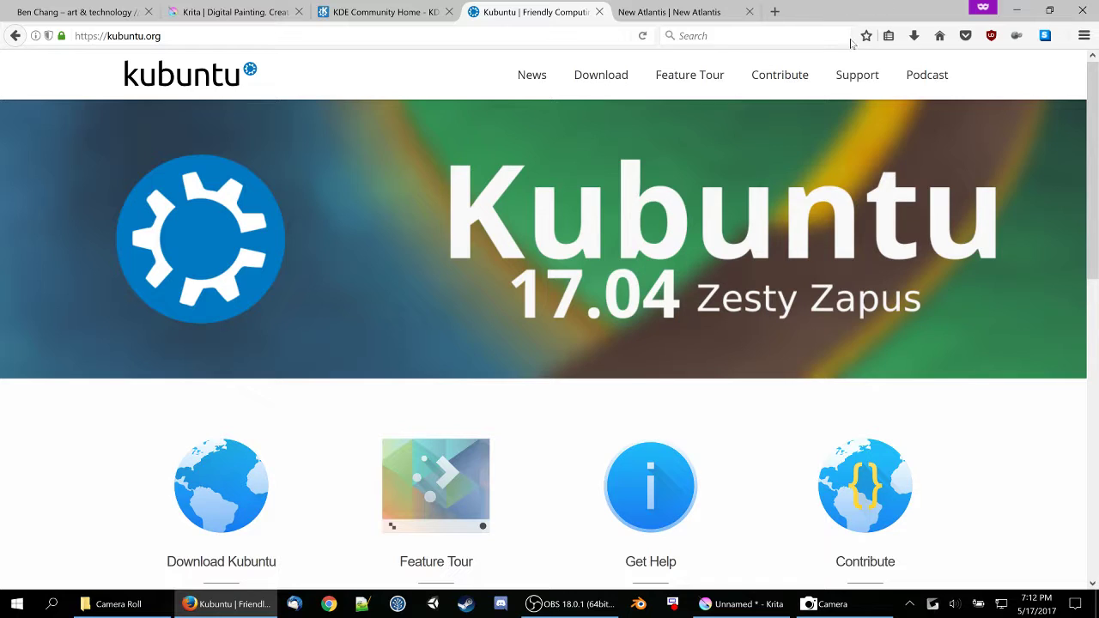
pyautogui.scroll(-6, 683, 217)
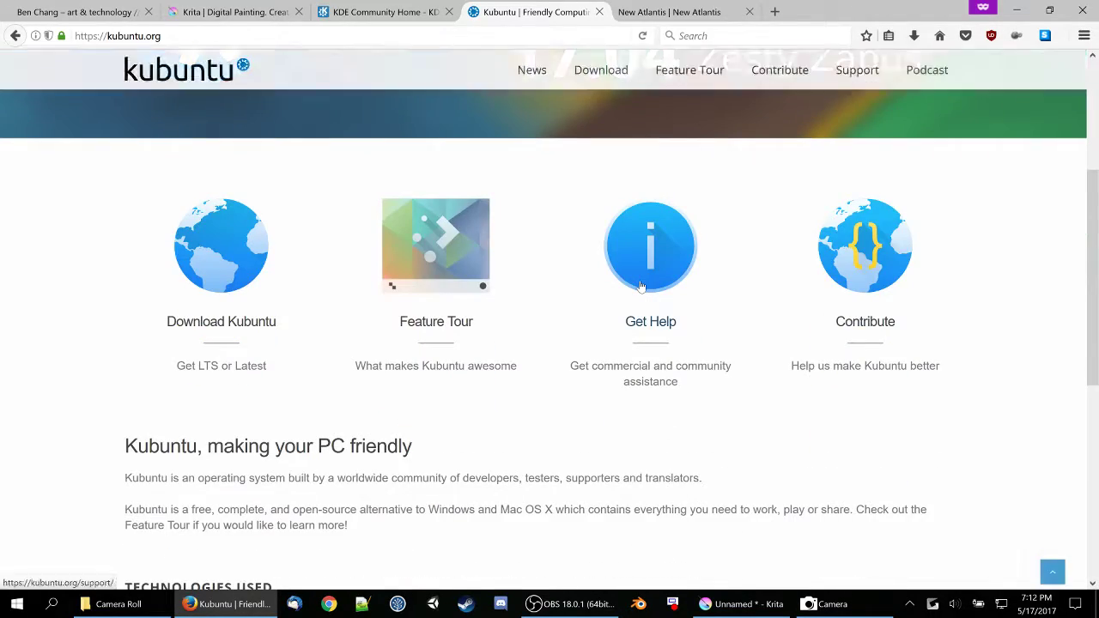
pyautogui.scroll(6, 639, 285)
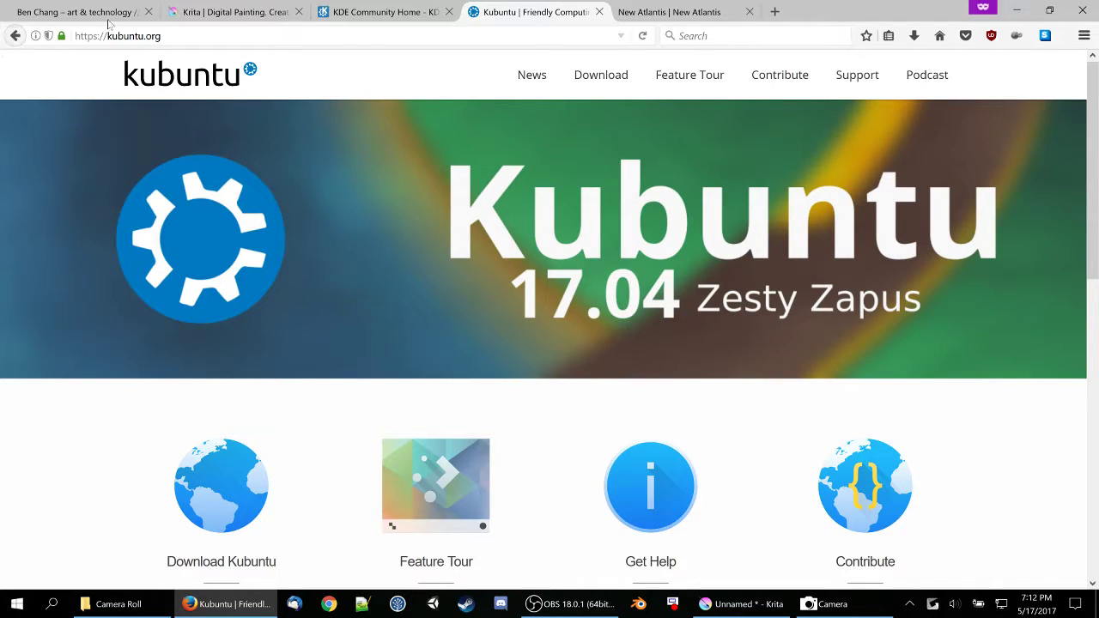
# - Switch back to the krita.org tab
pyautogui.click(257, 13)
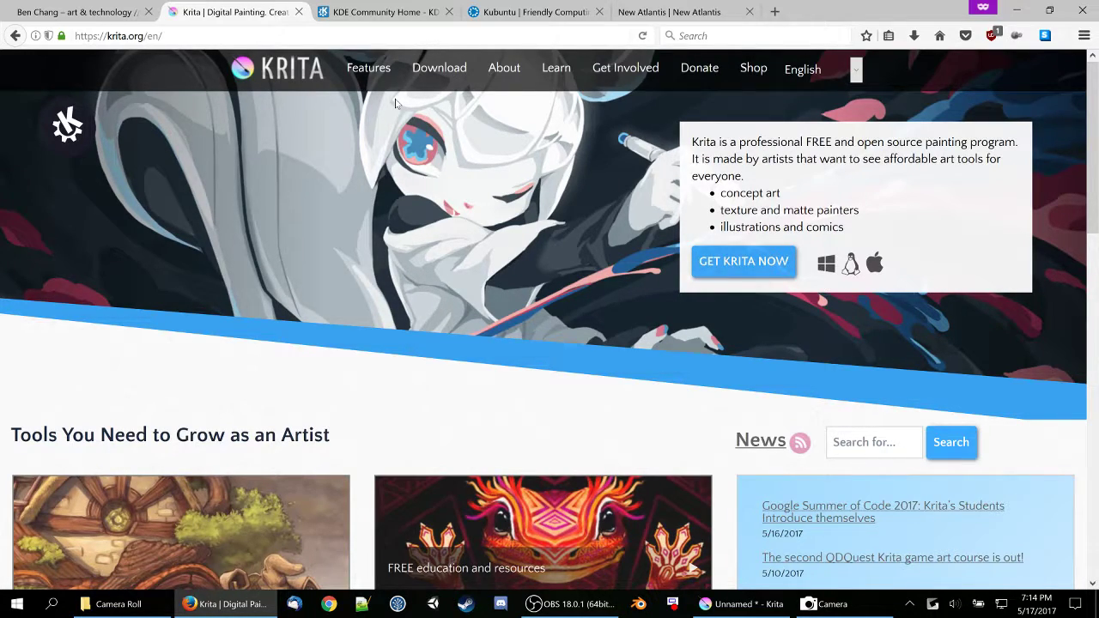
# - Bring Krita forward and close the Unnamed document without saving changes
pyautogui.click(752, 606)
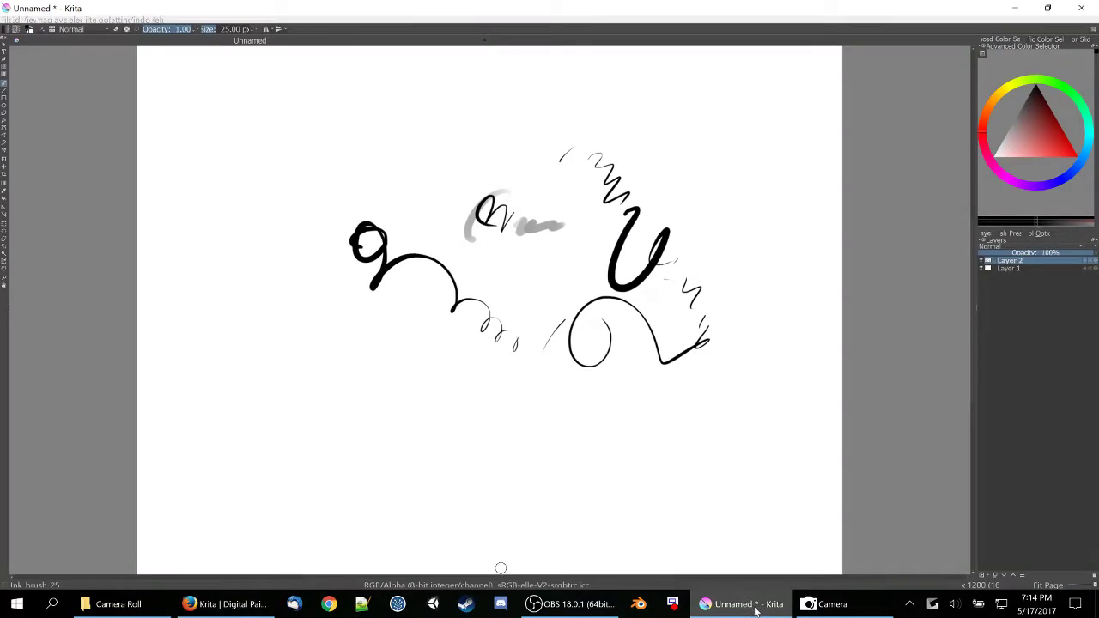
pyautogui.click(571, 159)
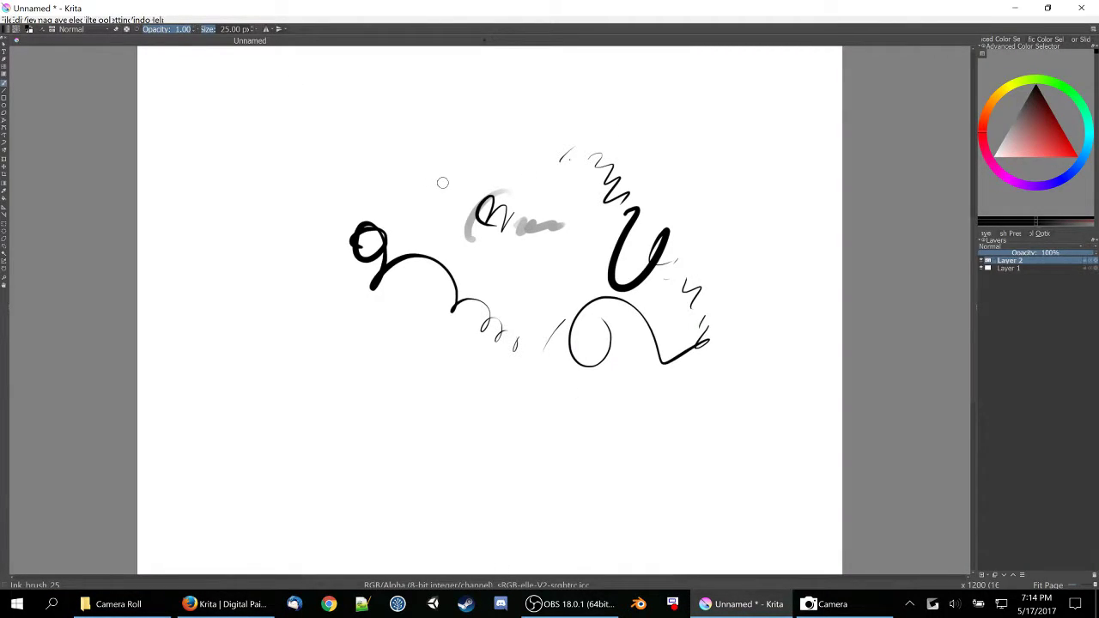
pyautogui.hotkey('ctrl', 'w')
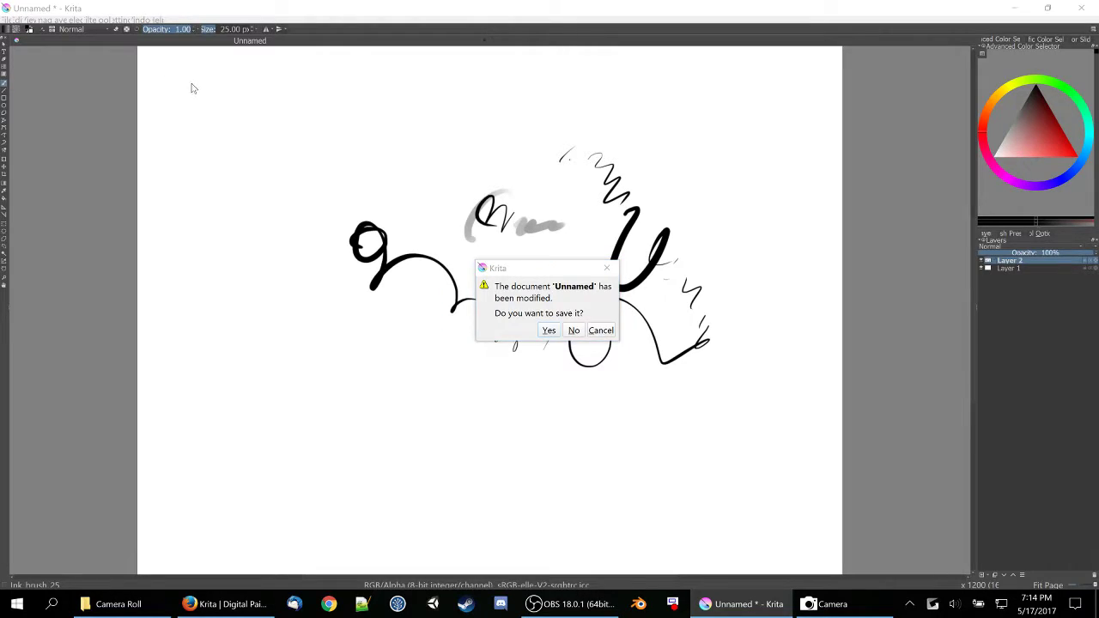
pyautogui.click(573, 329)
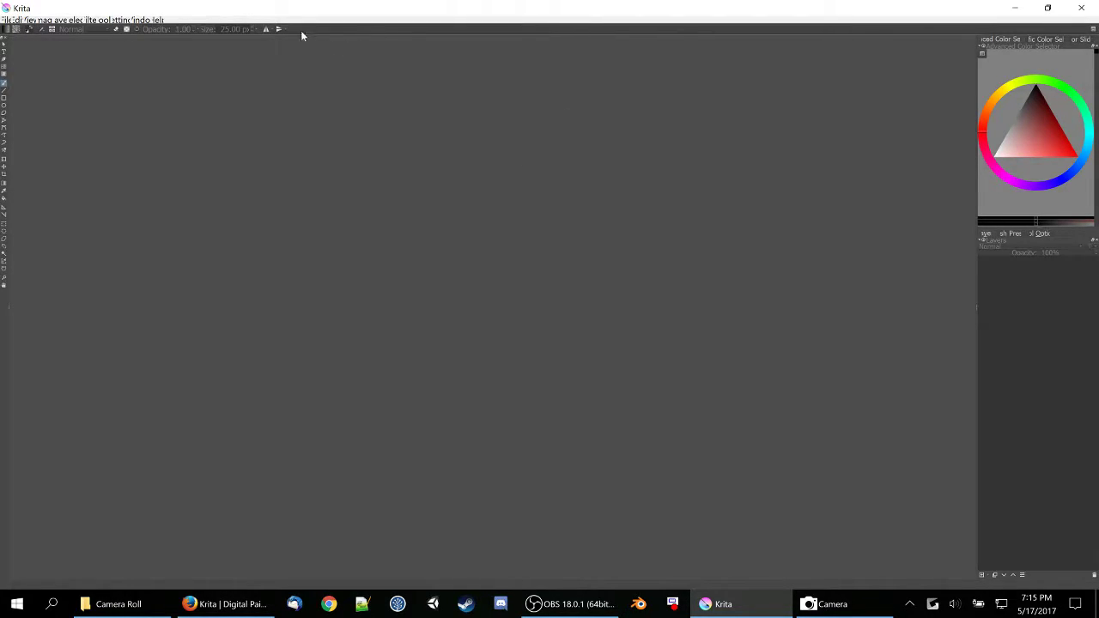
# - Restore and re-maximize the Krita window, quit Krita, and open the Start menu
pyautogui.doubleClick(312, 7)
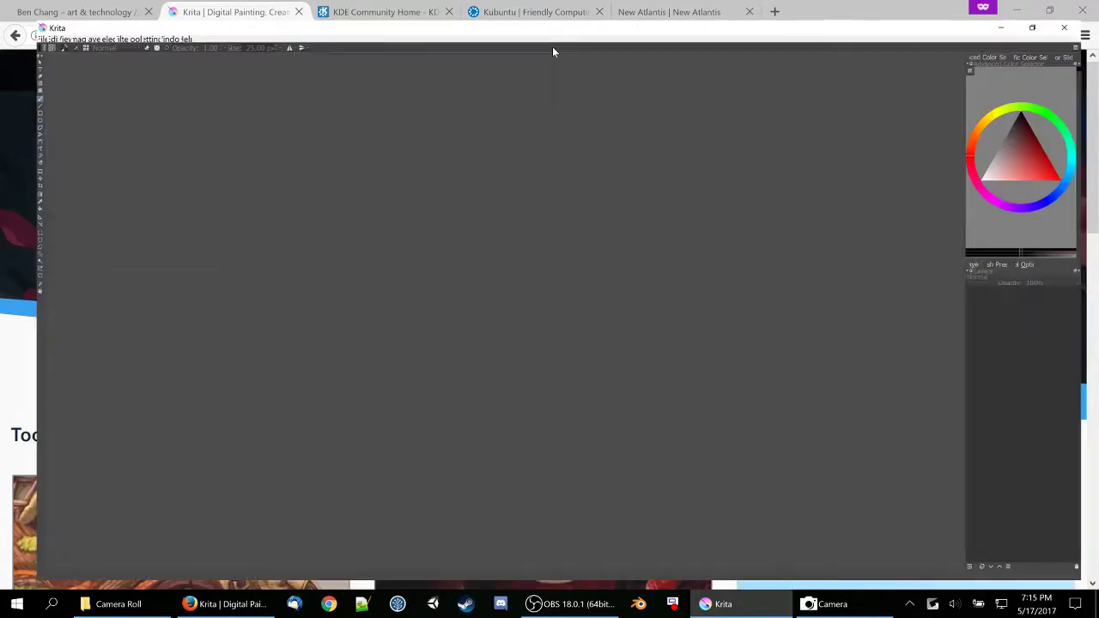
pyautogui.click(549, 48)
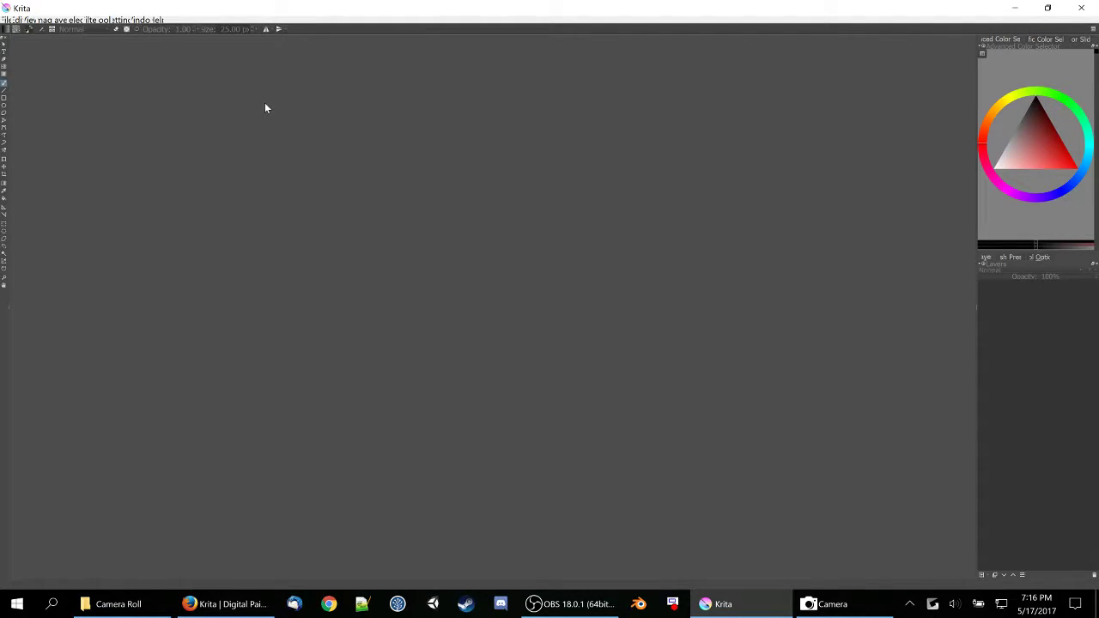
pyautogui.click(1080, 8)
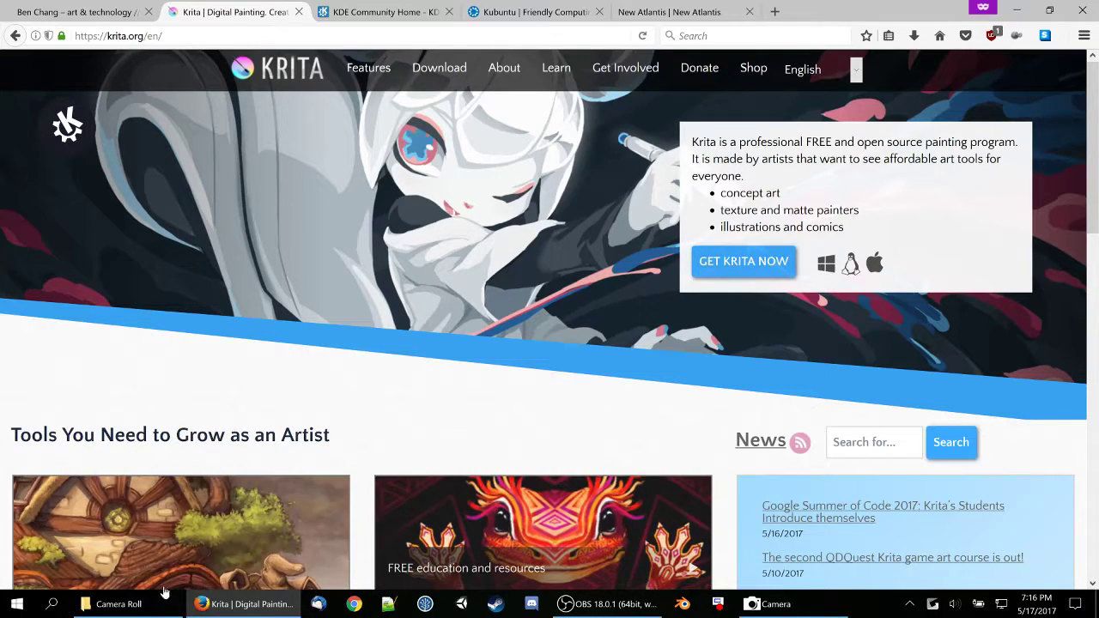
pyautogui.click(19, 604)
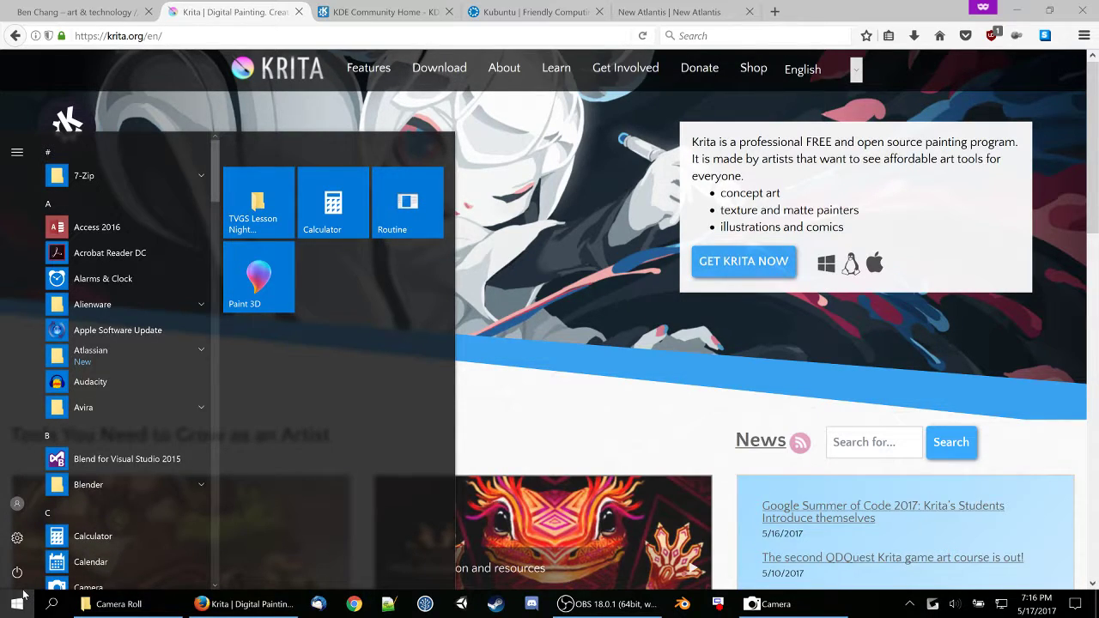
# - Relaunch Krita by searching 'krita', dismiss its welcome dialog, quit it, and minimize Firefox
pyautogui.click(53, 605)
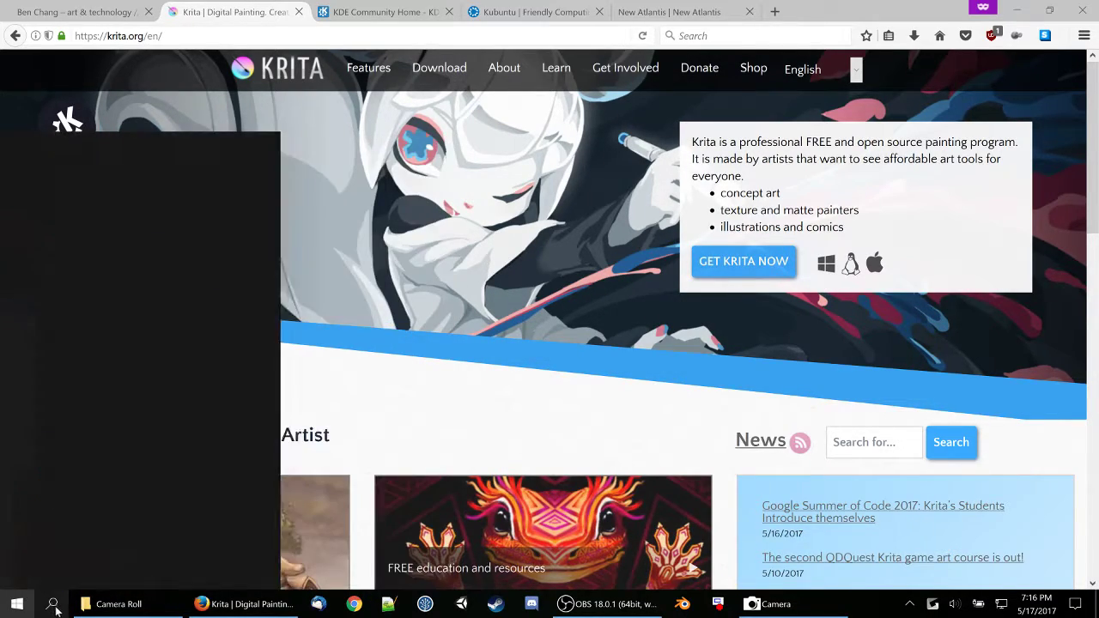
pyautogui.write('k')
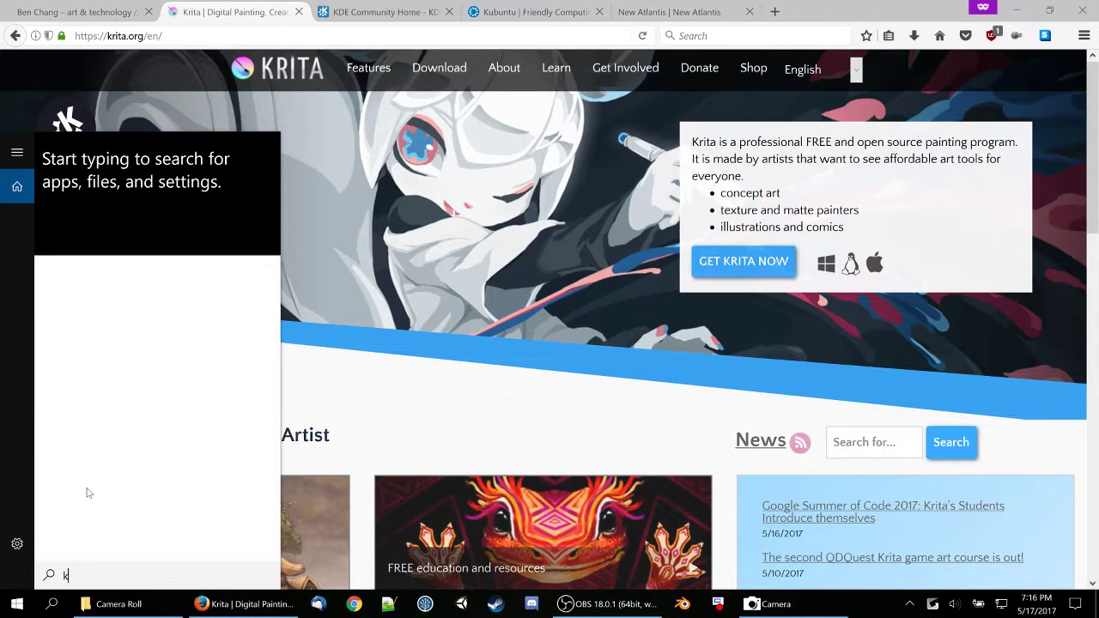
pyautogui.write('rita')
pyautogui.press('Return')
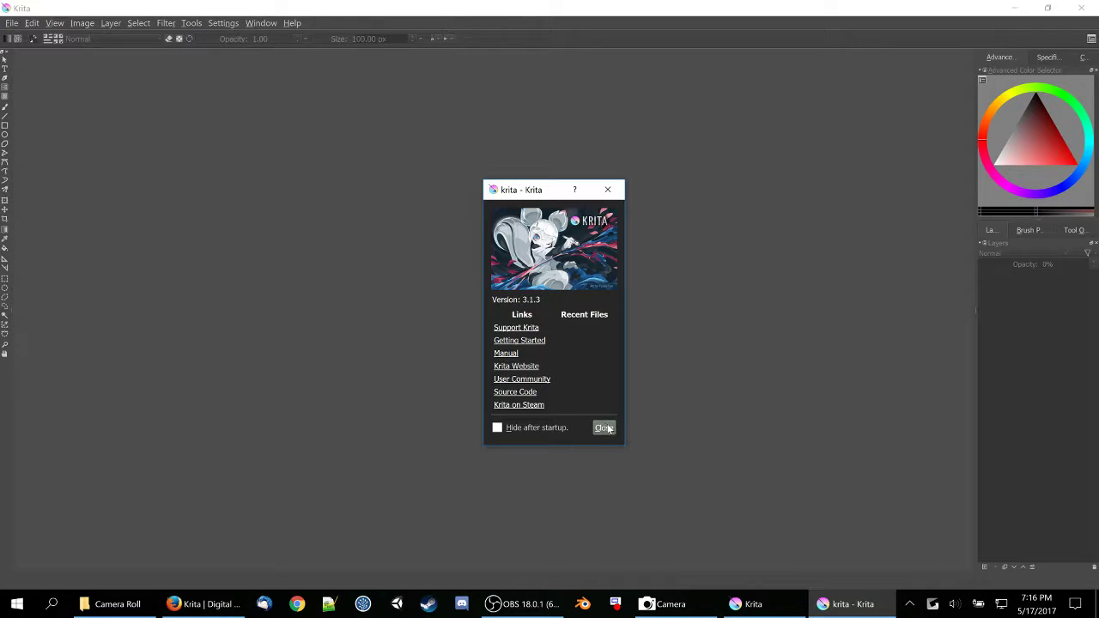
pyautogui.click(605, 430)
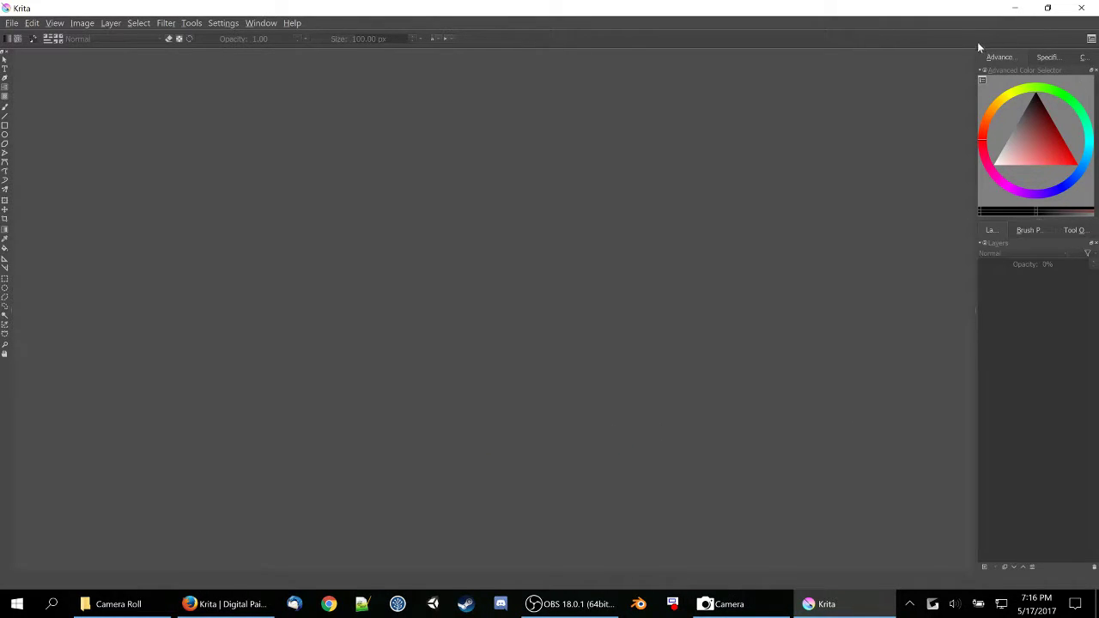
pyautogui.click(1081, 8)
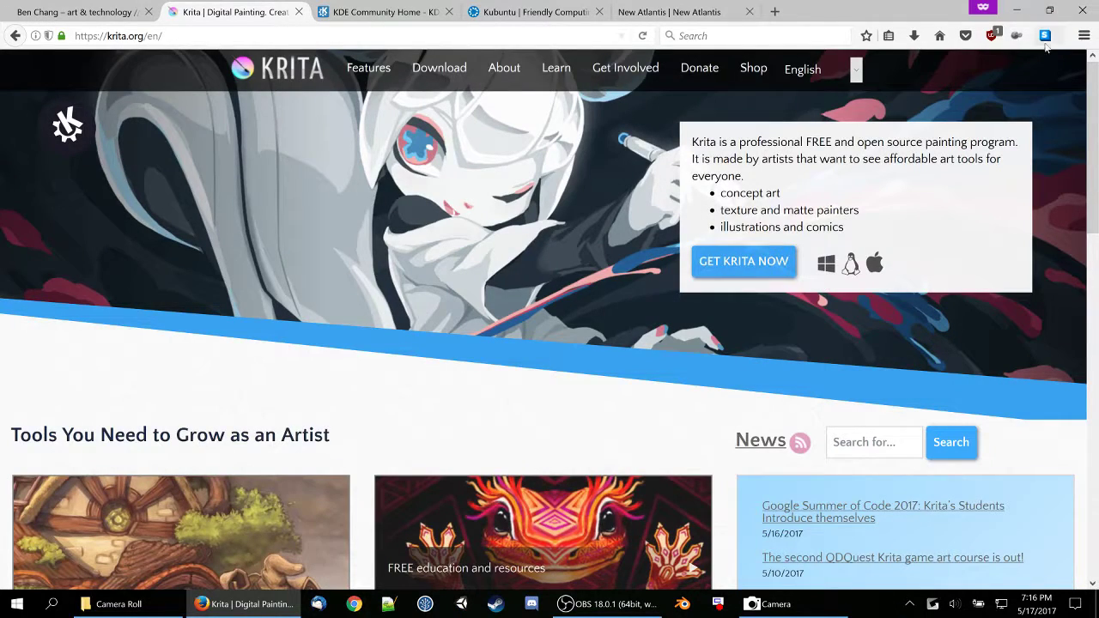
pyautogui.click(1016, 9)
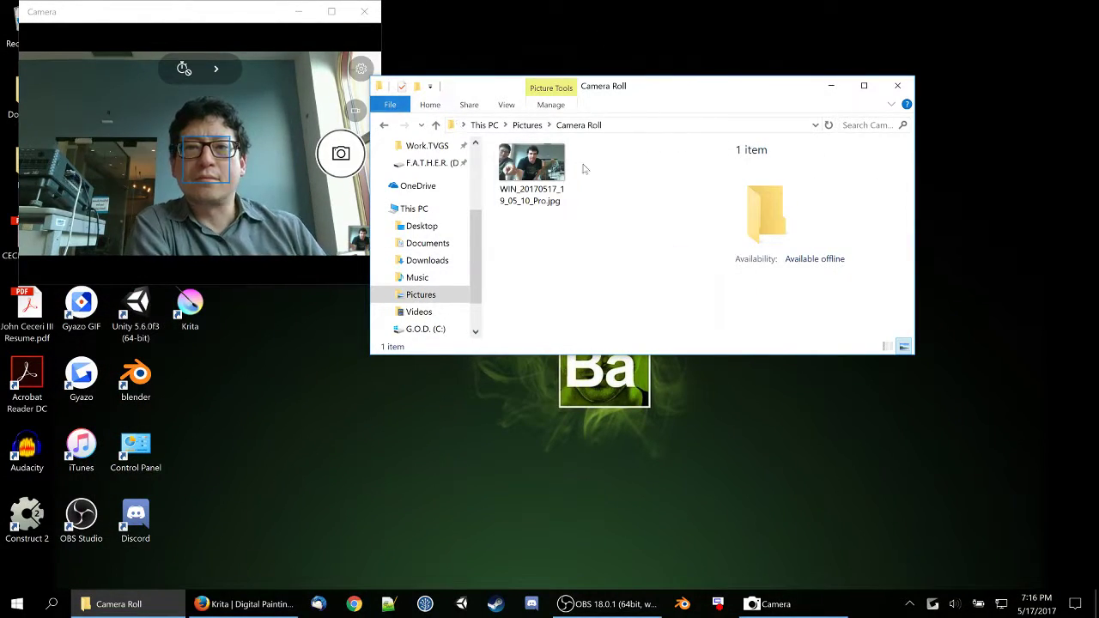
# - Move the Camera Roll folder window aside, minimize it, and open display settings from the desktop
pyautogui.moveTo(792, 86); pyautogui.dragTo(656, 81)
pyautogui.click(695, 80)
pyautogui.rightClick(691, 127)
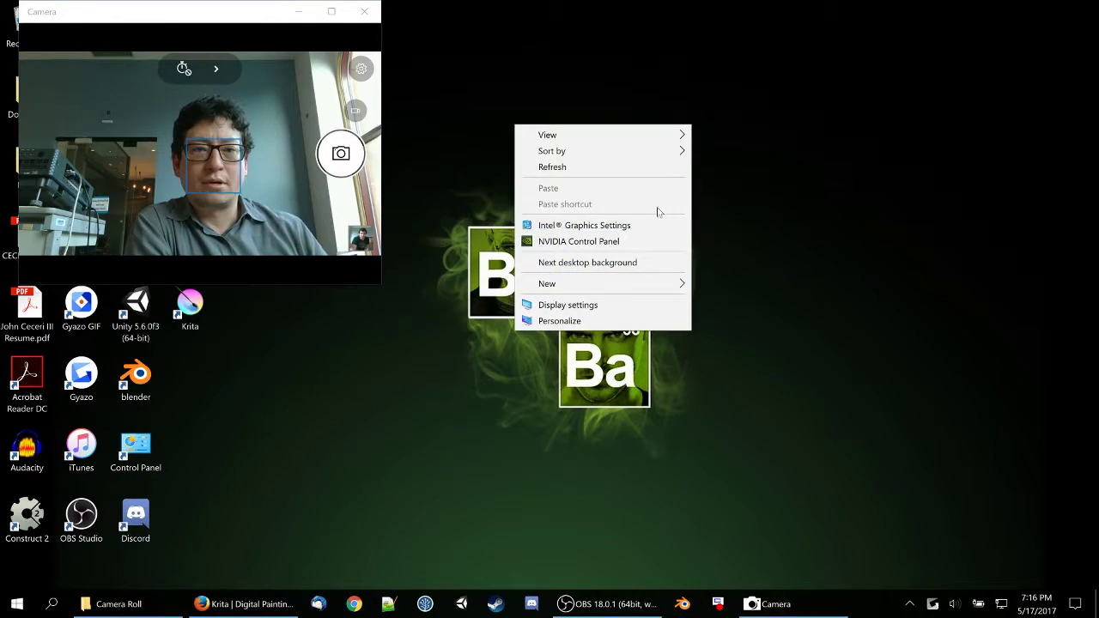
pyautogui.click(565, 316)
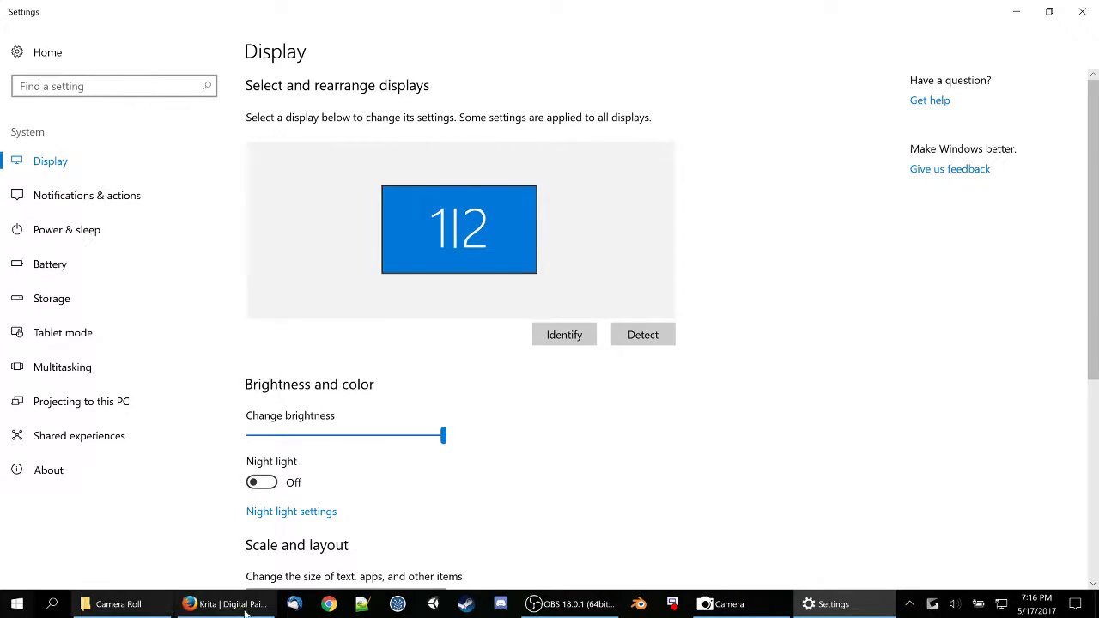
# - Choose 1920 × 1080 from the Display page's Resolution list
pyautogui.scroll(-4, 292, 352)
pyautogui.click(313, 334)
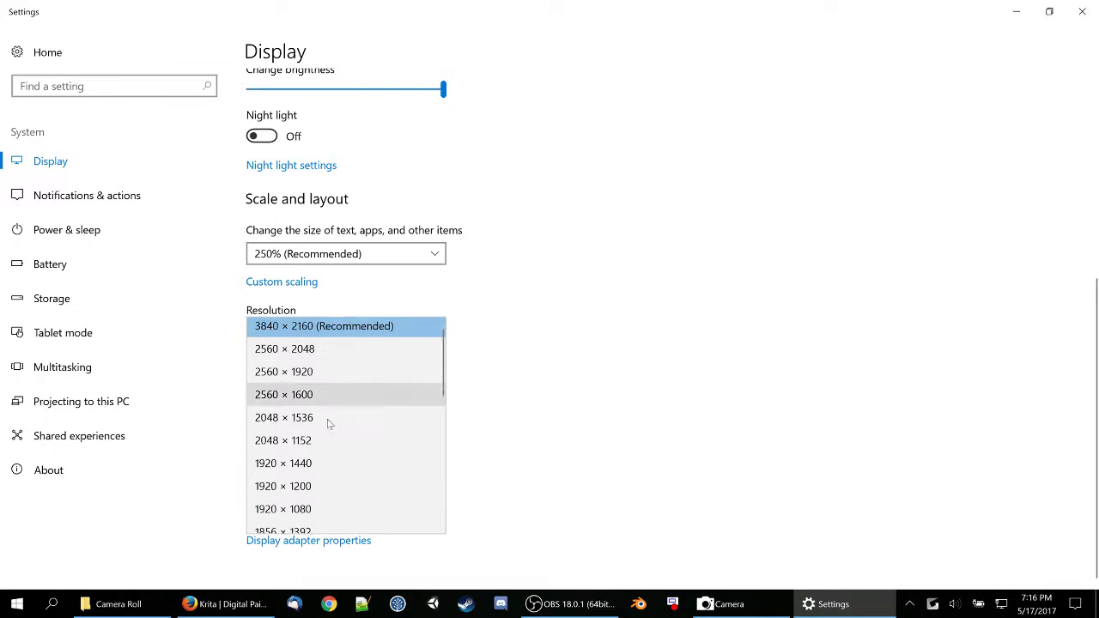
pyautogui.scroll(-1, 326, 425)
pyautogui.click(321, 503)
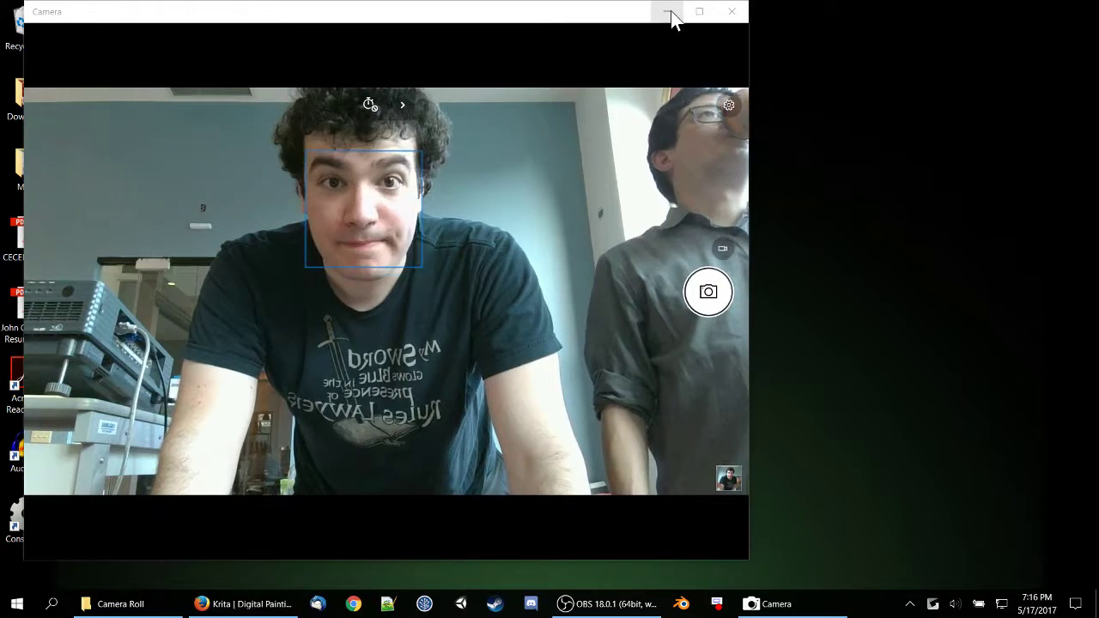
# - Minimize Camera, launch Krita from its desktop icon, close the welcome screen, and leave it windowed
pyautogui.click(661, 10)
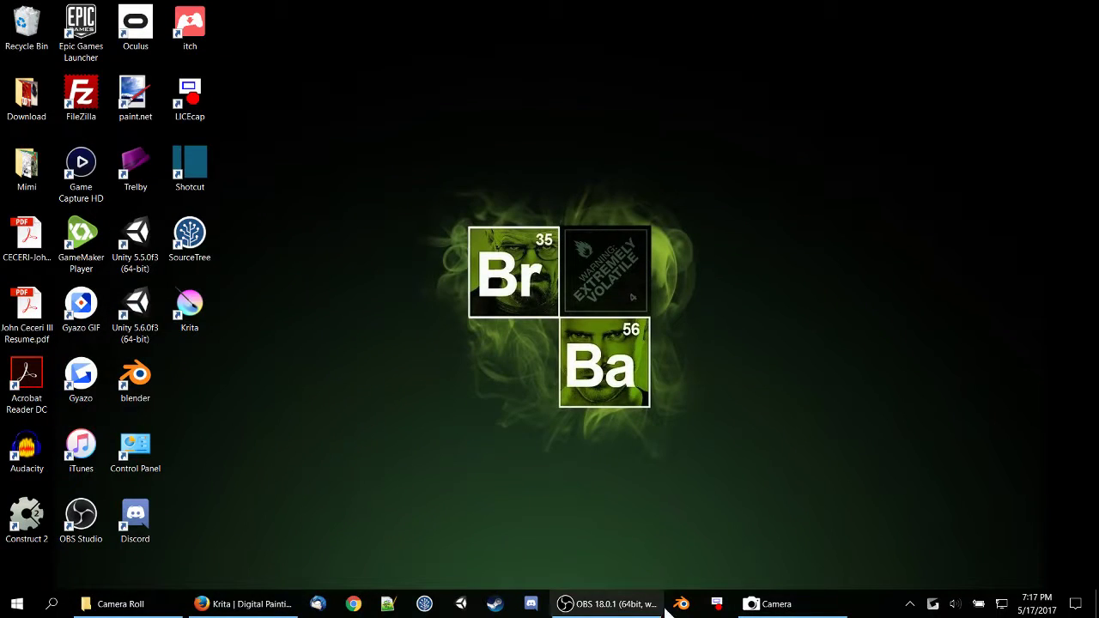
pyautogui.doubleClick(190, 326)
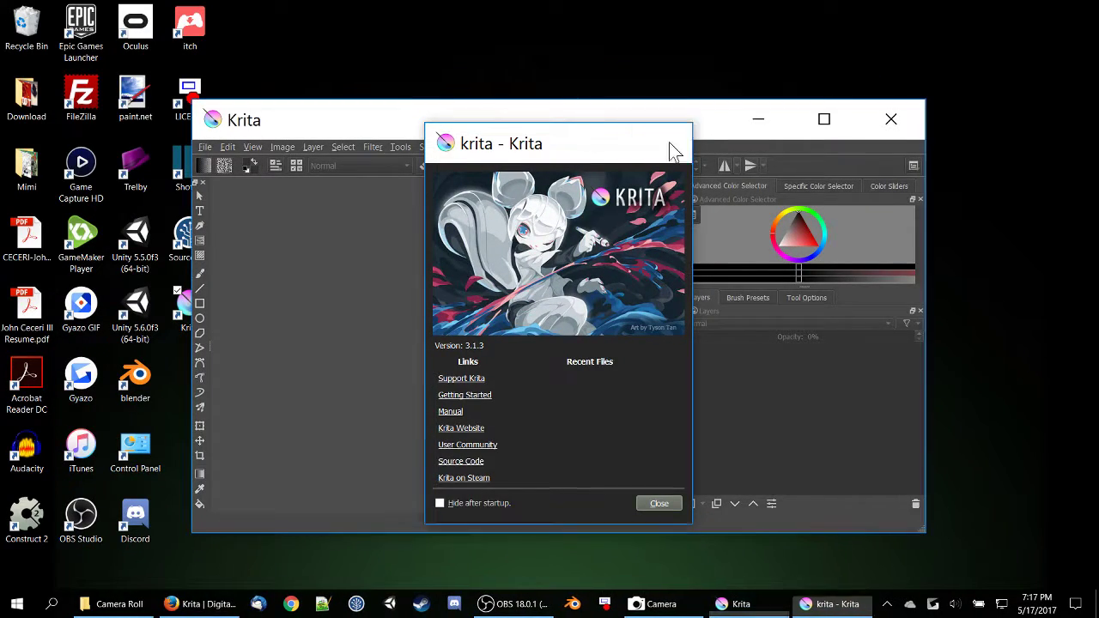
pyautogui.click(670, 145)
pyautogui.click(821, 124)
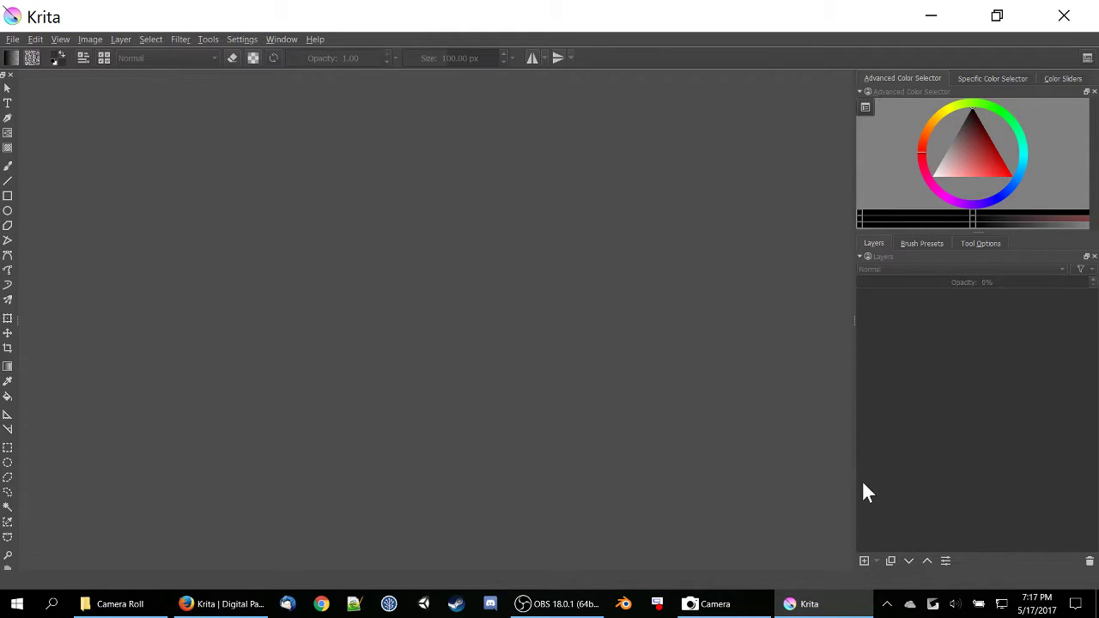
pyautogui.click(996, 24)
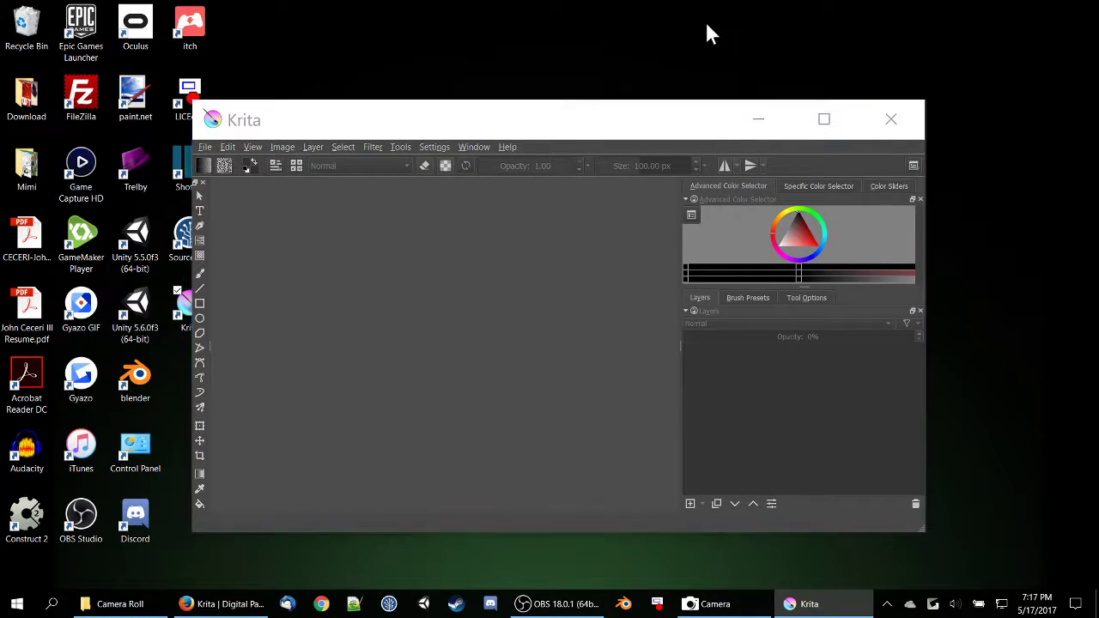
# - Open Windows Display settings from the desktop menu and scroll to the scaling options
pyautogui.rightClick(705, 26)
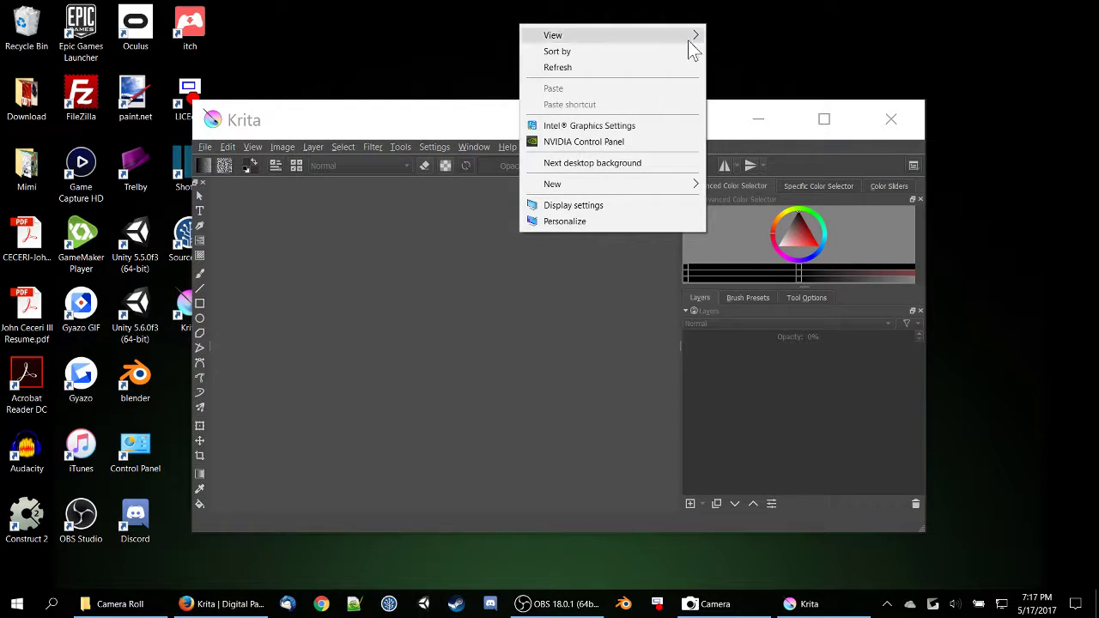
pyautogui.click(593, 206)
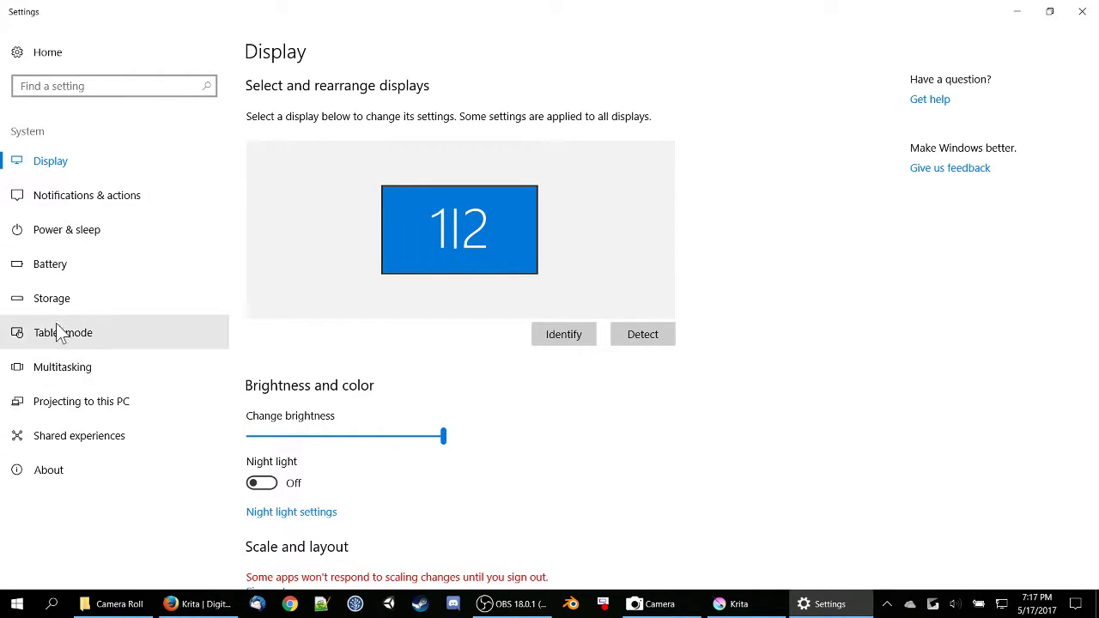
pyautogui.scroll(-1, 575, 518)
pyautogui.scroll(-3, 578, 473)
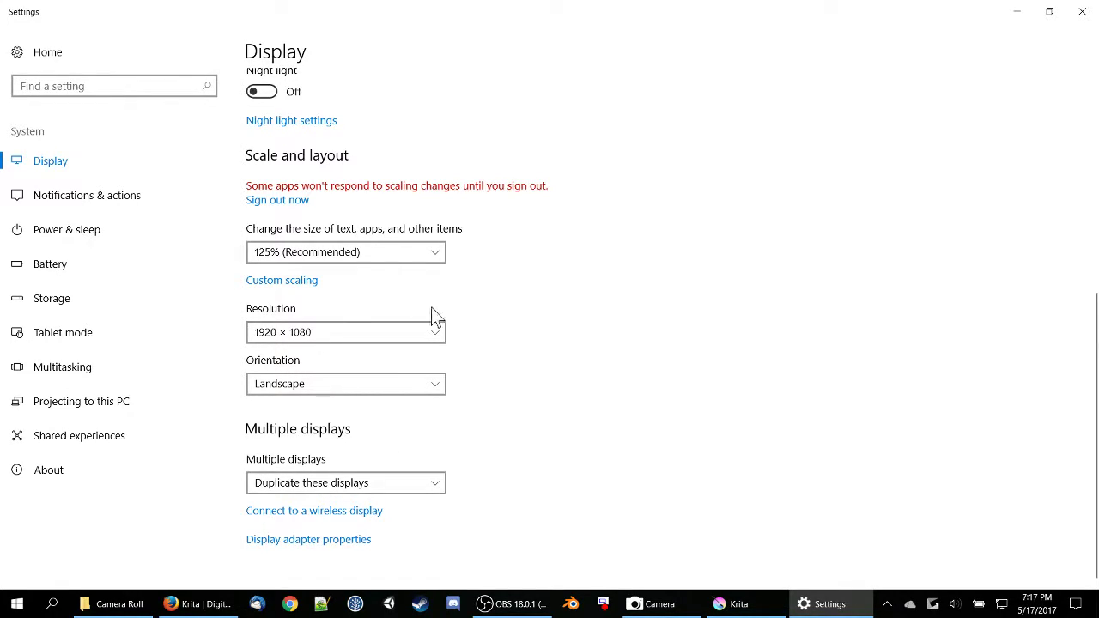
# - Set text and app scaling to 100%, close Settings, and maximize Krita
pyautogui.click(439, 256)
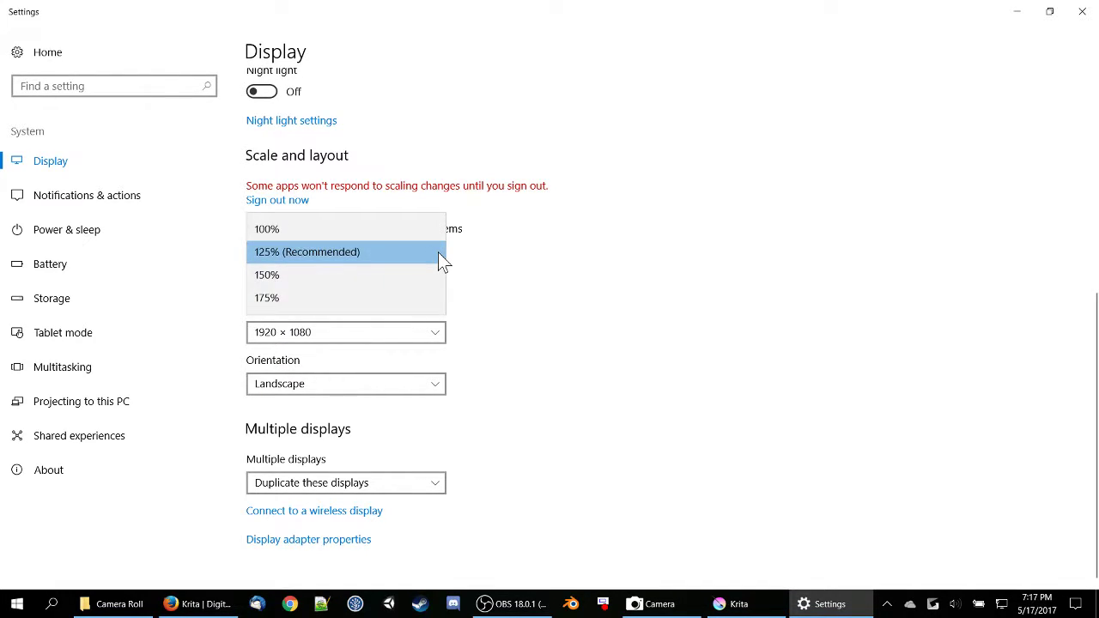
pyautogui.click(412, 229)
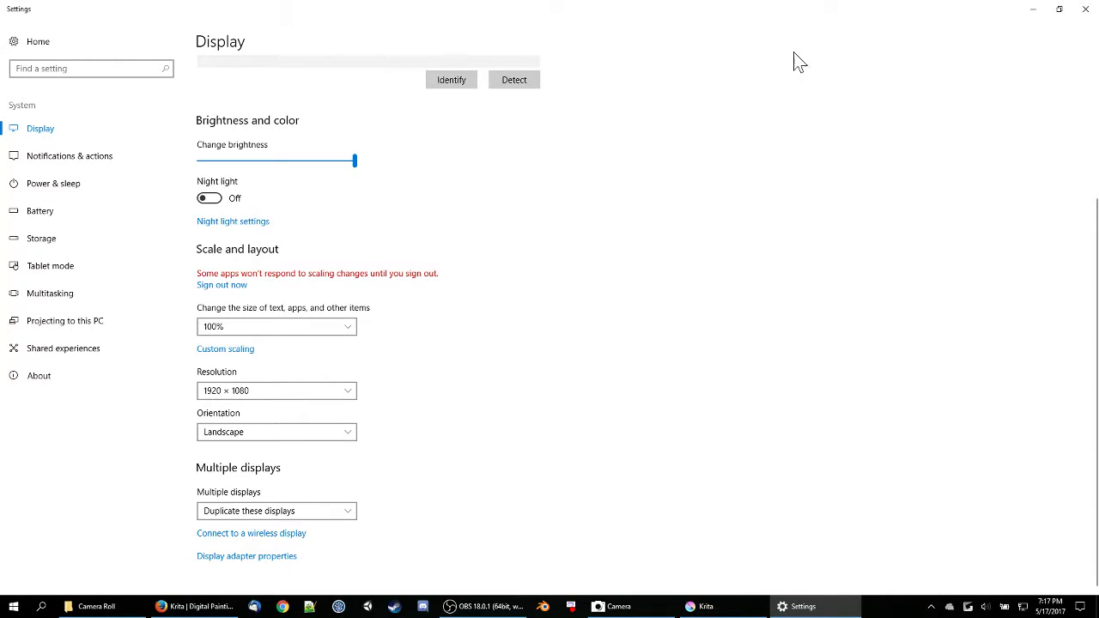
pyautogui.click(1085, 9)
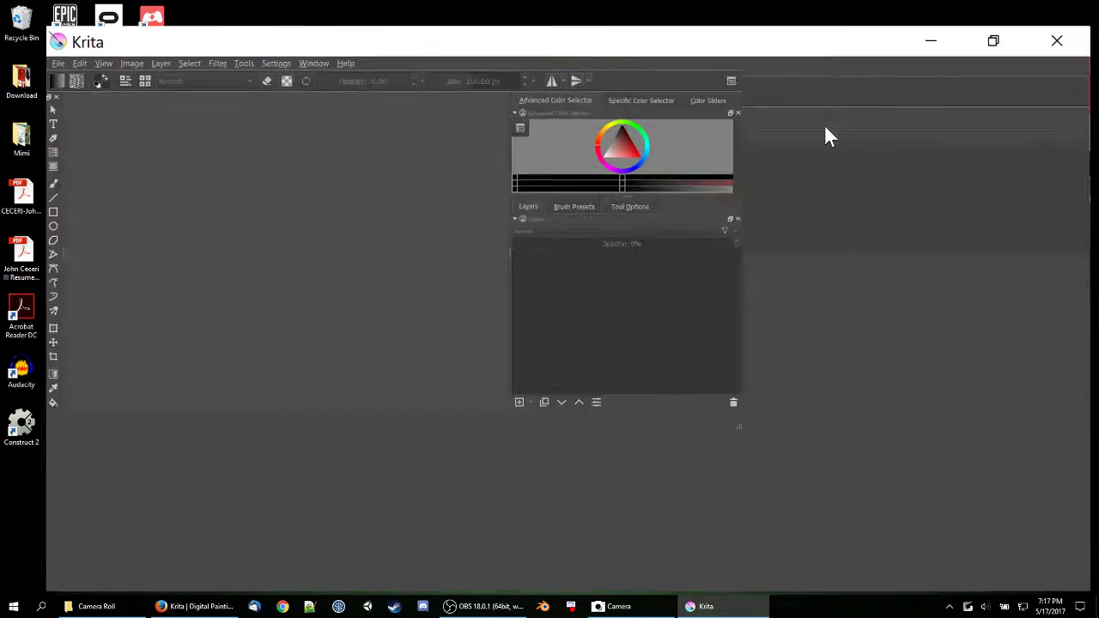
pyautogui.click(824, 120)
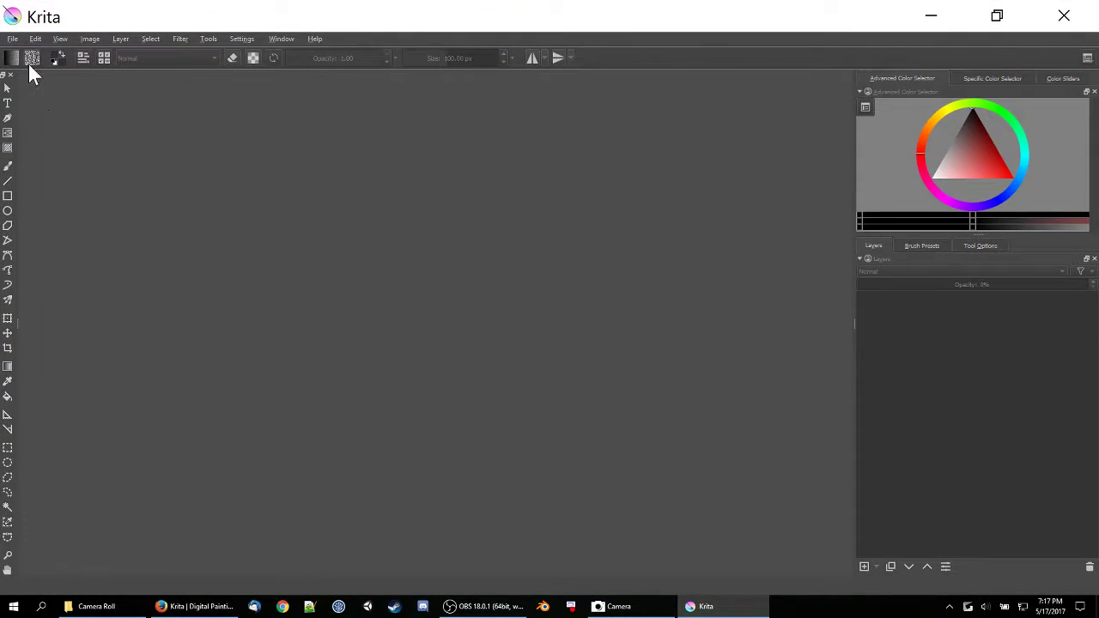
# - Open Settings > Configure Krita... from the menu bar
pyautogui.click(15, 40)
pyautogui.moveTo(33, 40)
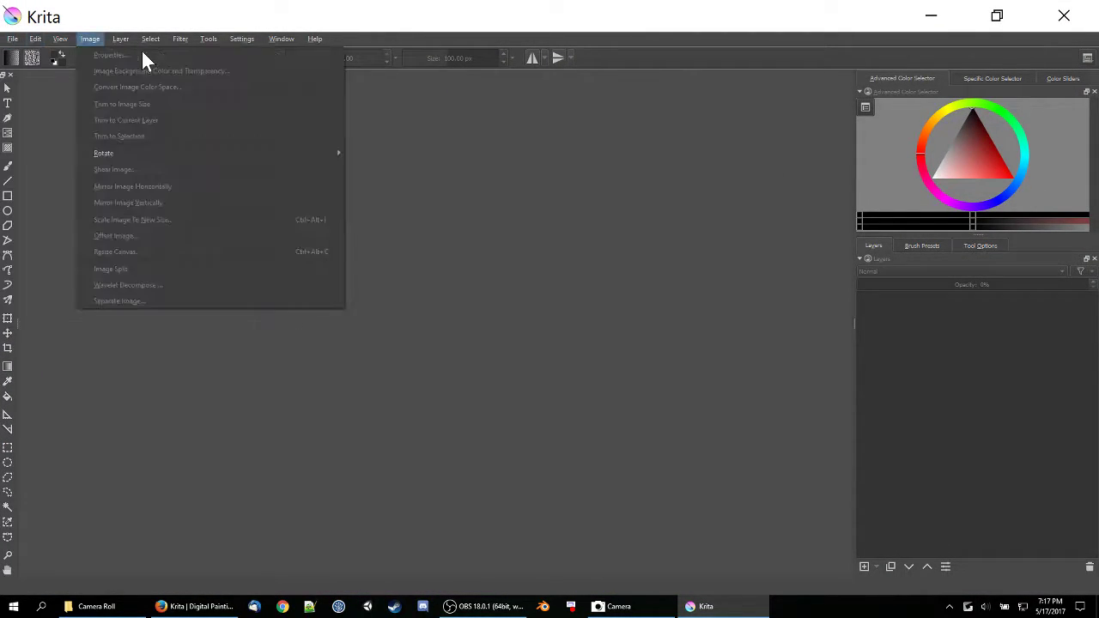
pyautogui.click(249, 55)
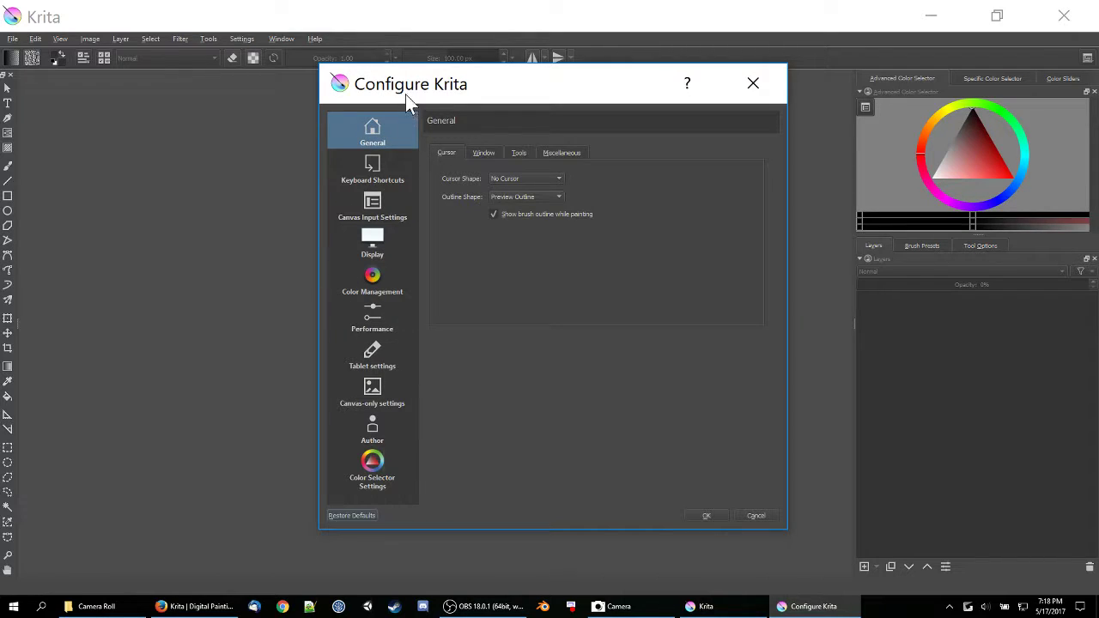
# - Browse the General page's Window, Tools, Miscellaneous and Cursor tabs
pyautogui.click(484, 154)
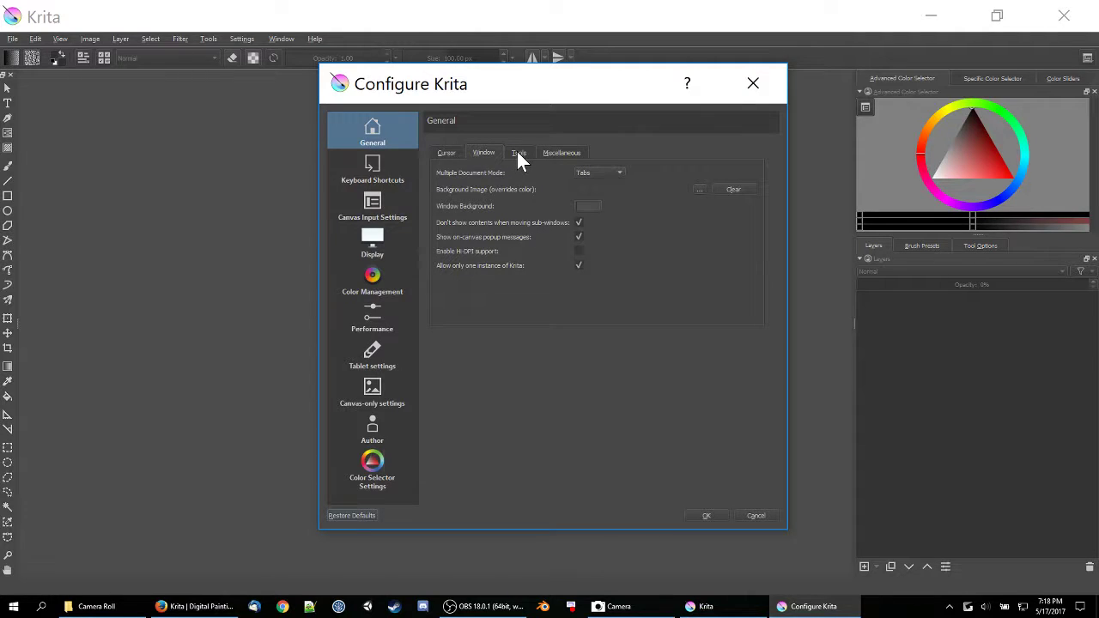
pyautogui.click(521, 154)
pyautogui.click(549, 154)
pyautogui.click(448, 155)
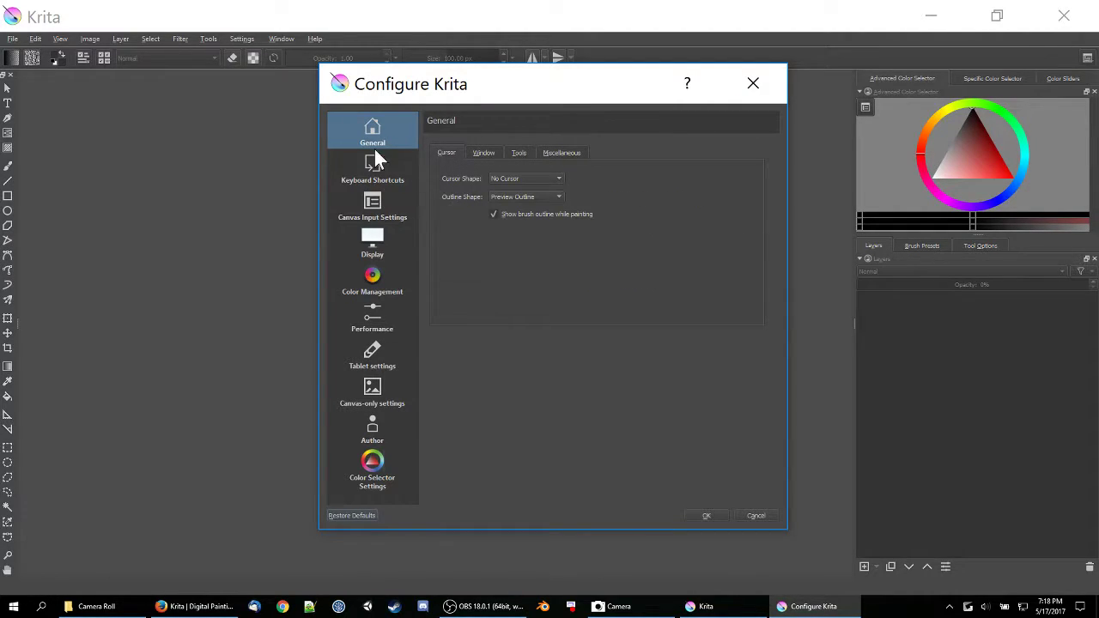
# - Review the Display and Performance pages, return to General > Window, and close with OK
pyautogui.click(383, 247)
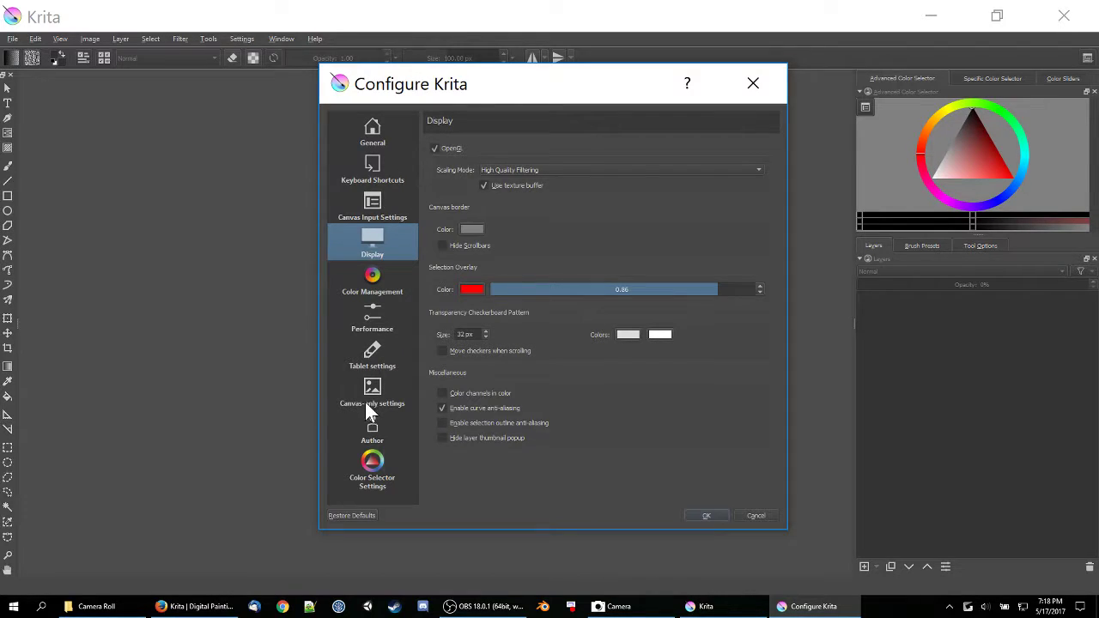
pyautogui.click(369, 320)
pyautogui.click(359, 126)
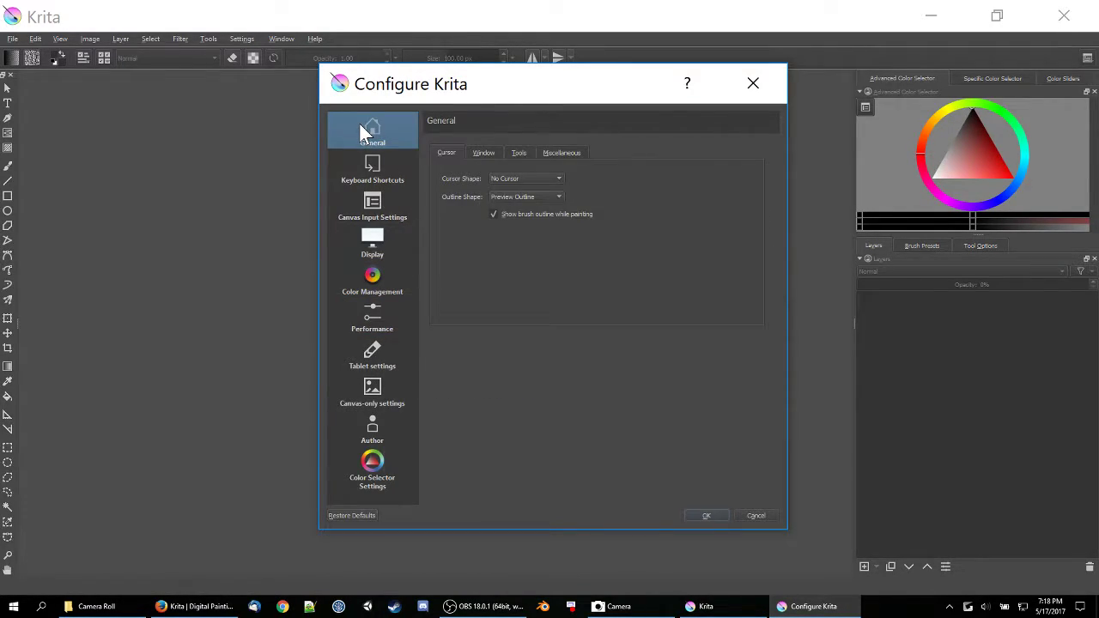
pyautogui.click(486, 153)
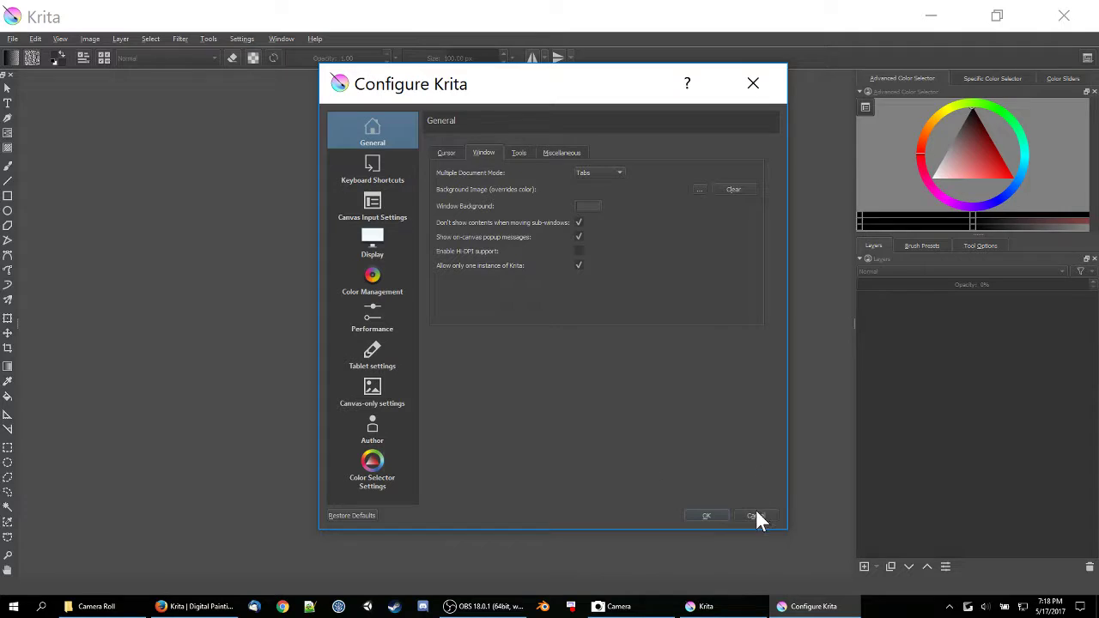
pyautogui.click(706, 517)
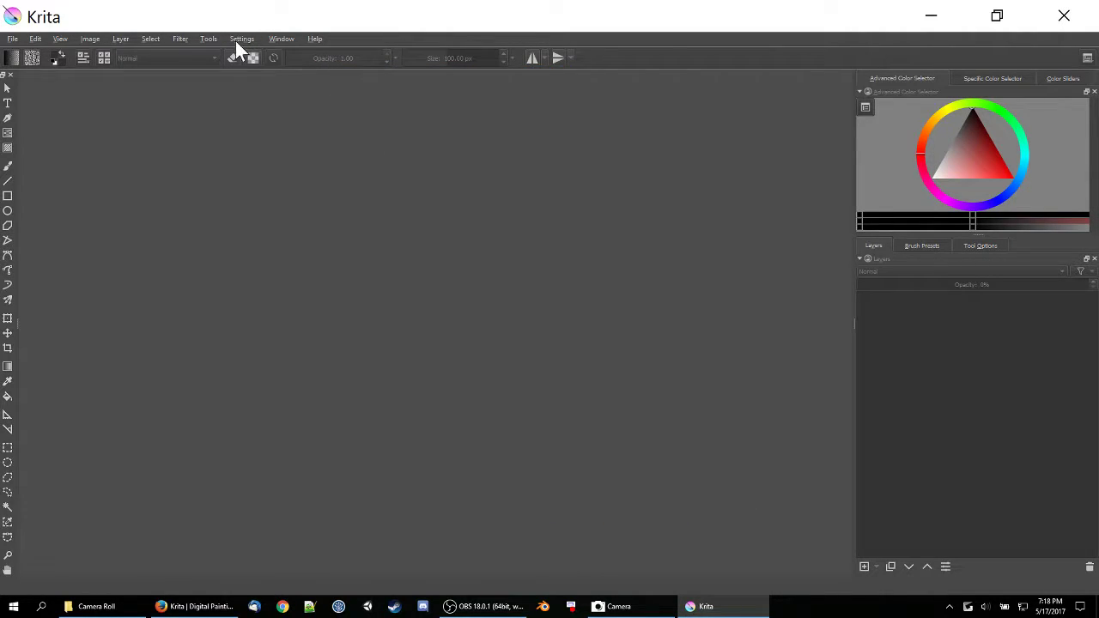
# - Open Configure Krita and look over the Window tab and the Display page's checkerboard size
pyautogui.click(241, 40)
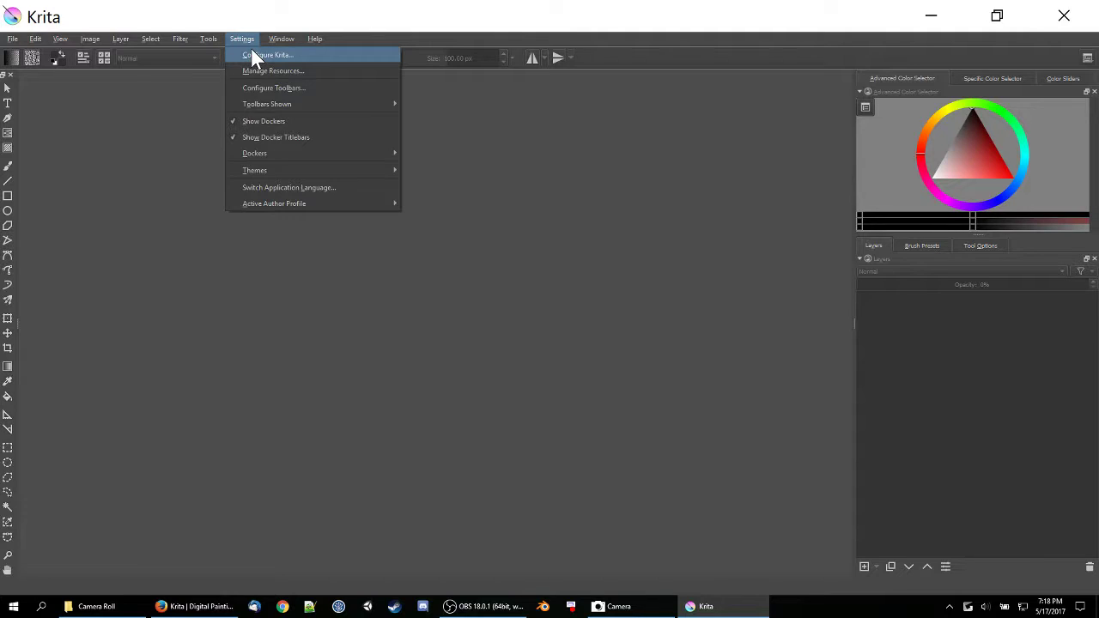
pyautogui.click(252, 54)
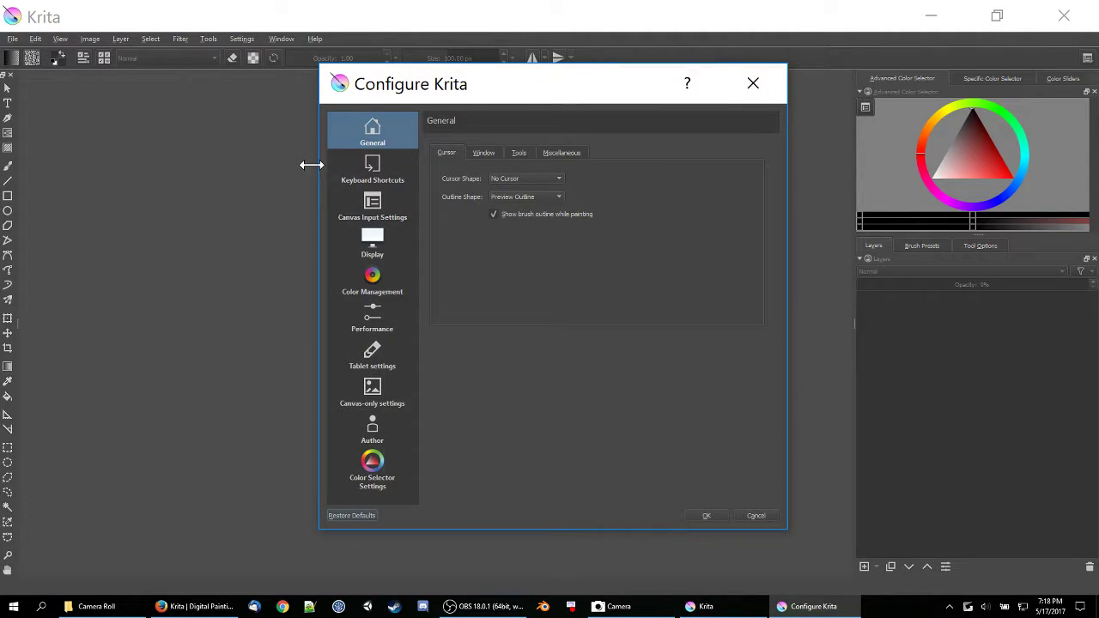
pyautogui.click(482, 152)
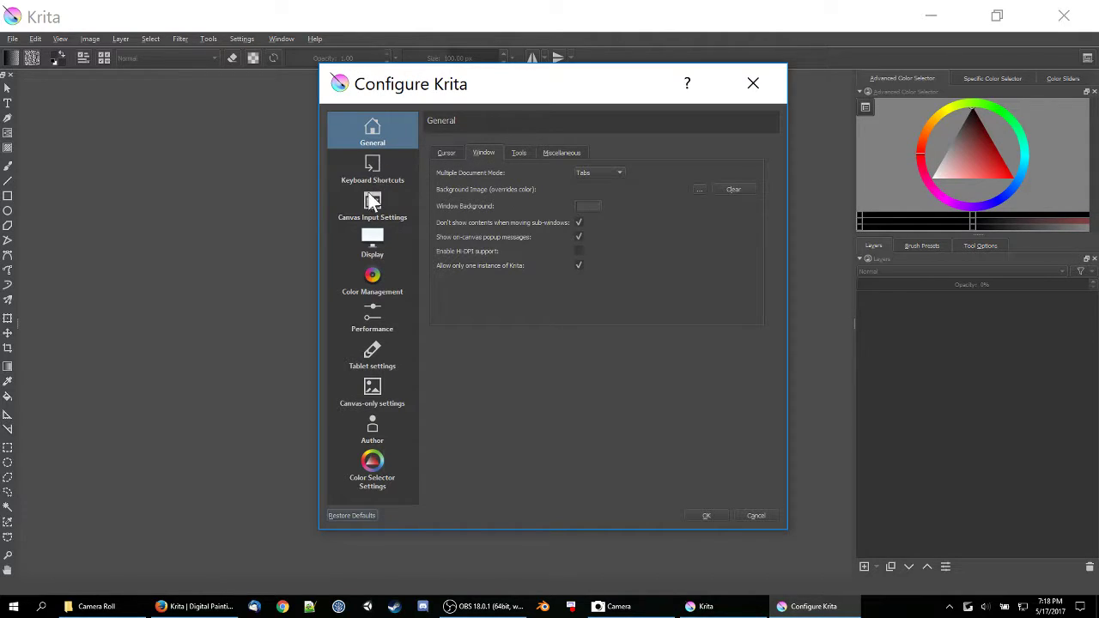
pyautogui.click(374, 242)
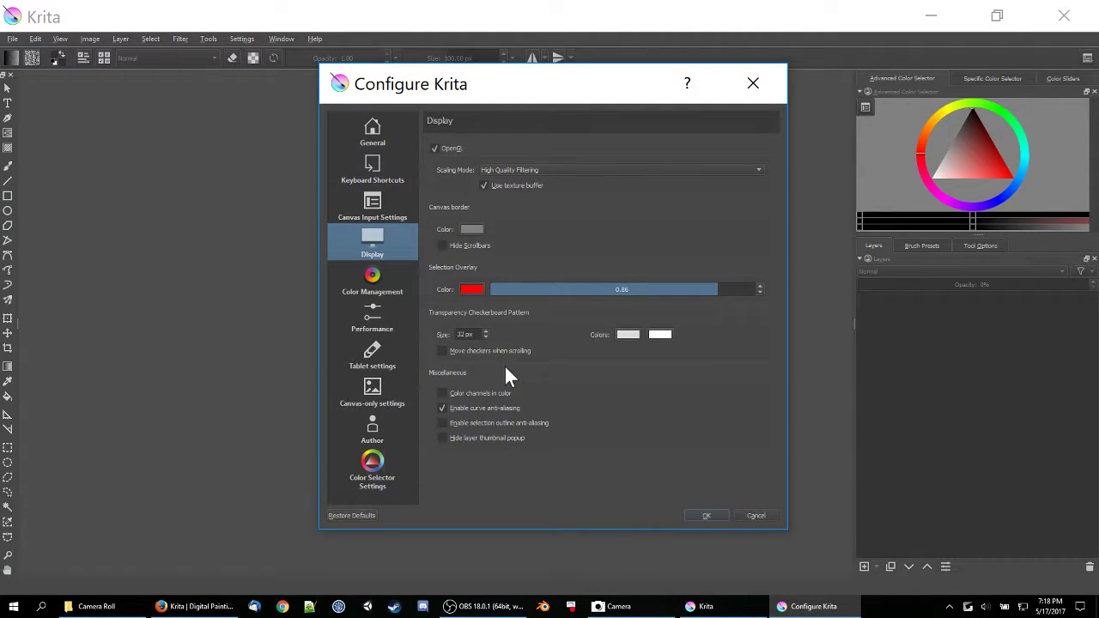
pyautogui.click(468, 334)
pyautogui.click(369, 137)
# - Check Enable Hi-DPI support under General > Window and save with OK
pyautogui.click(444, 152)
pyautogui.click(468, 152)
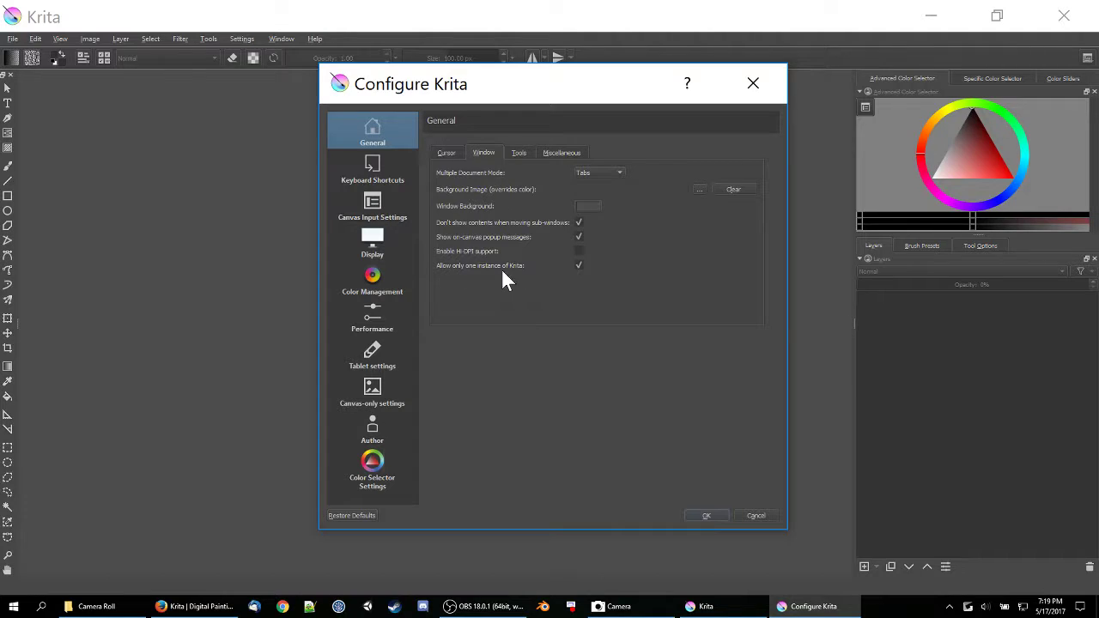
pyautogui.click(577, 251)
pyautogui.click(577, 265)
pyautogui.click(709, 516)
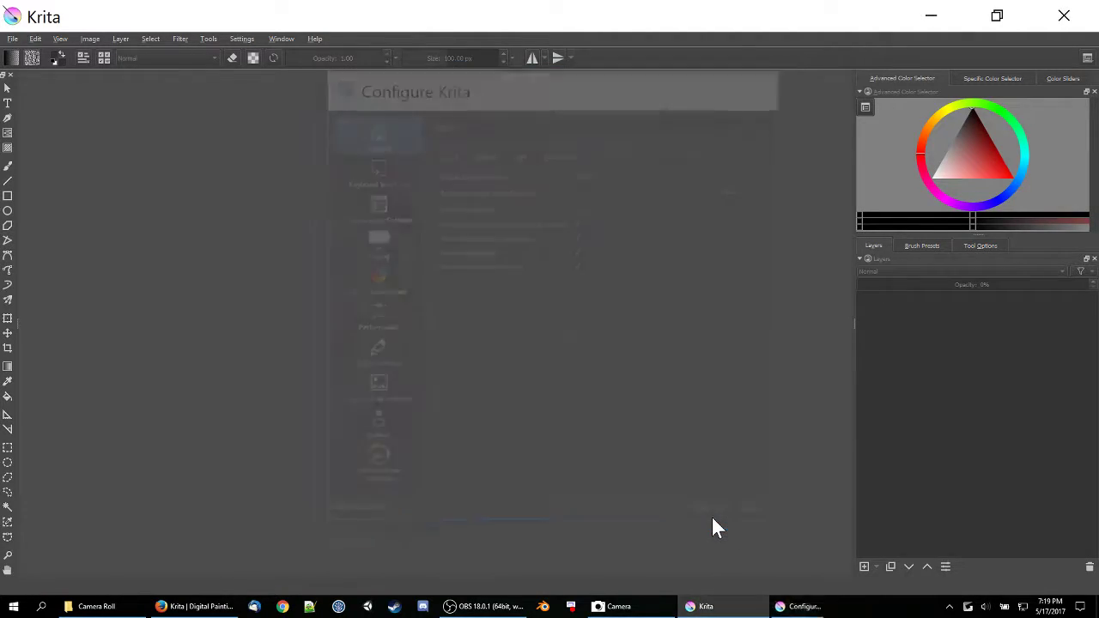
pyautogui.click(244, 39)
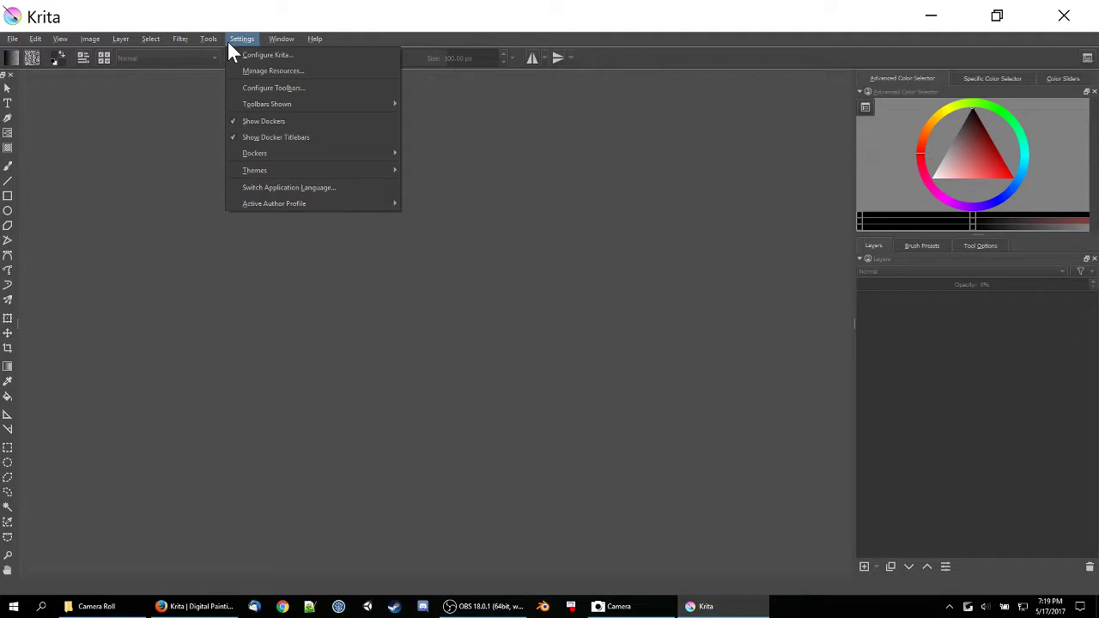
pyautogui.moveTo(209, 43)
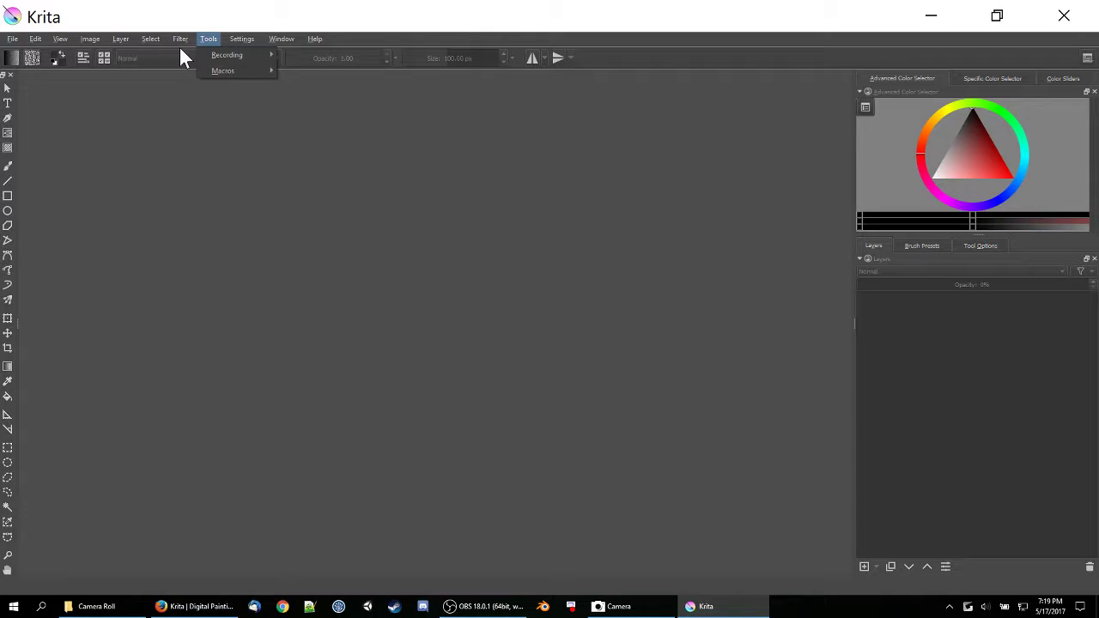
pyautogui.click(163, 155)
pyautogui.click(12, 40)
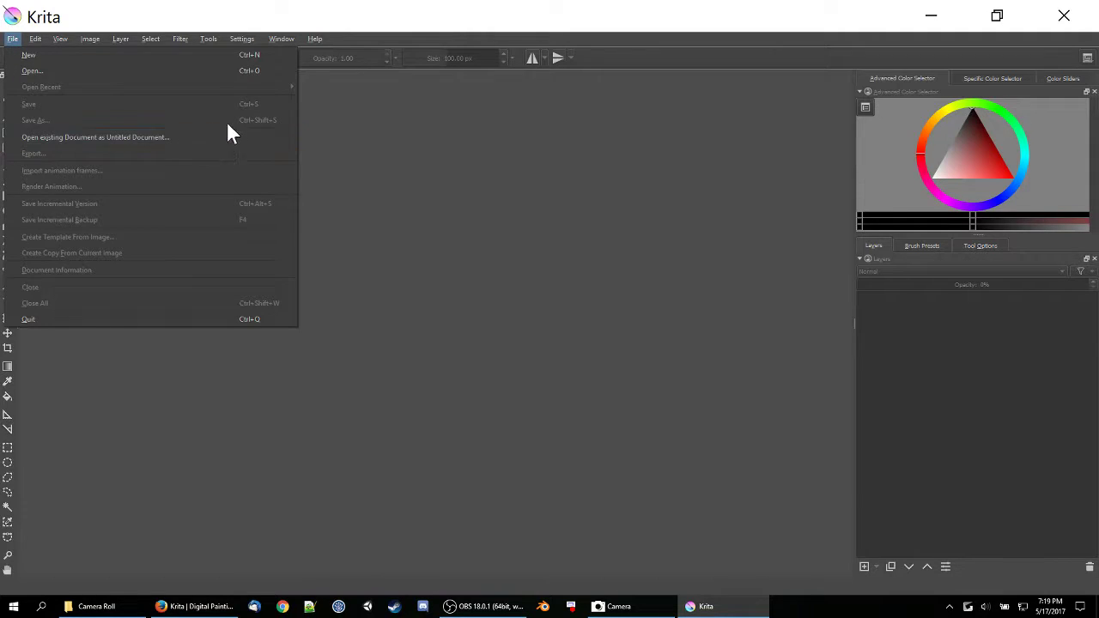
pyautogui.click(13, 39)
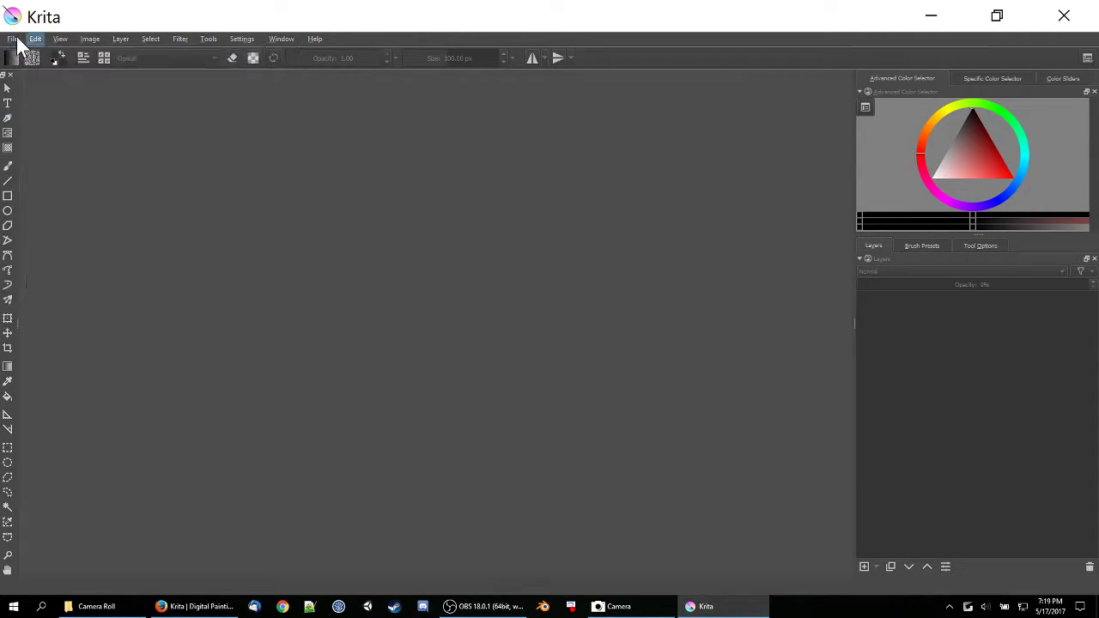
pyautogui.click(14, 39)
# - Open File > New, reposition and enlarge the dialog, and glance at Create from Clipboard
pyautogui.click(26, 55)
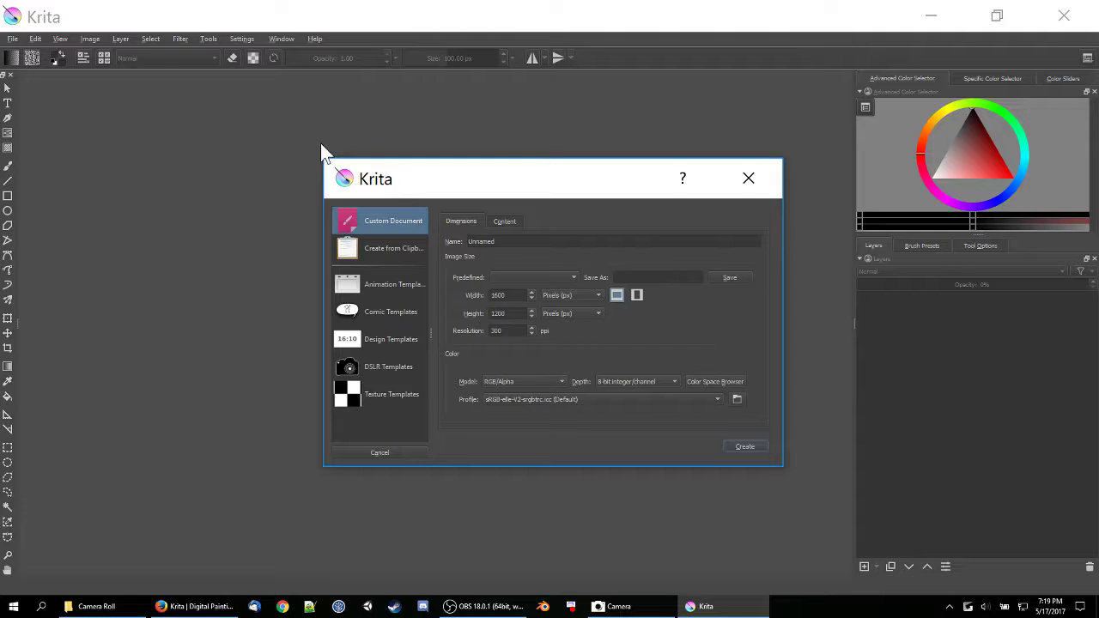
pyautogui.moveTo(451, 183); pyautogui.dragTo(287, 132)
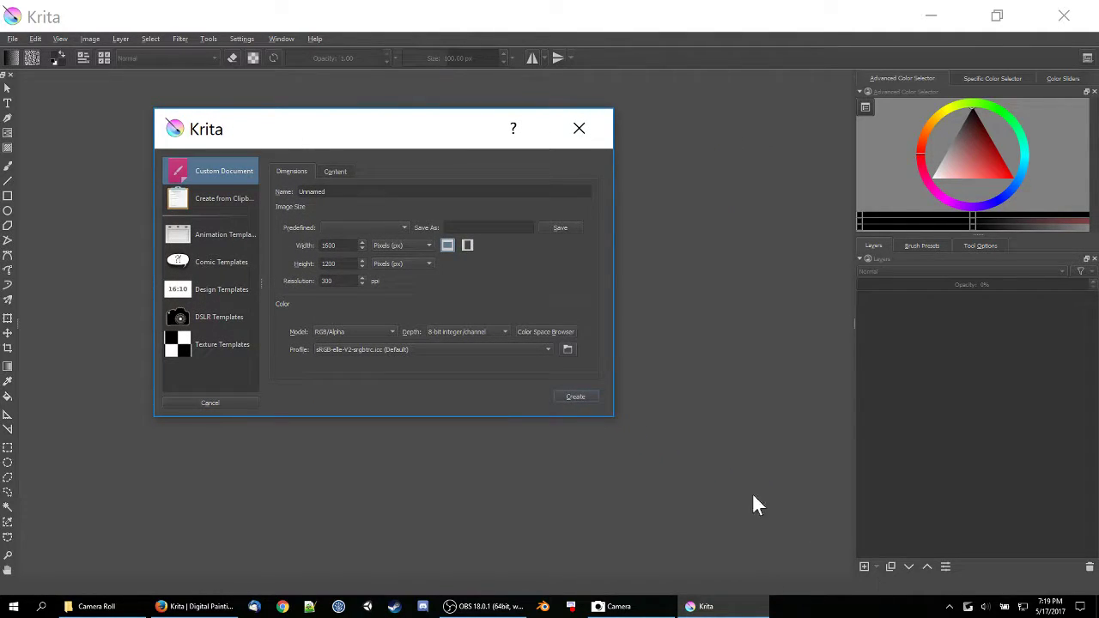
pyautogui.moveTo(608, 418); pyautogui.dragTo(737, 546)
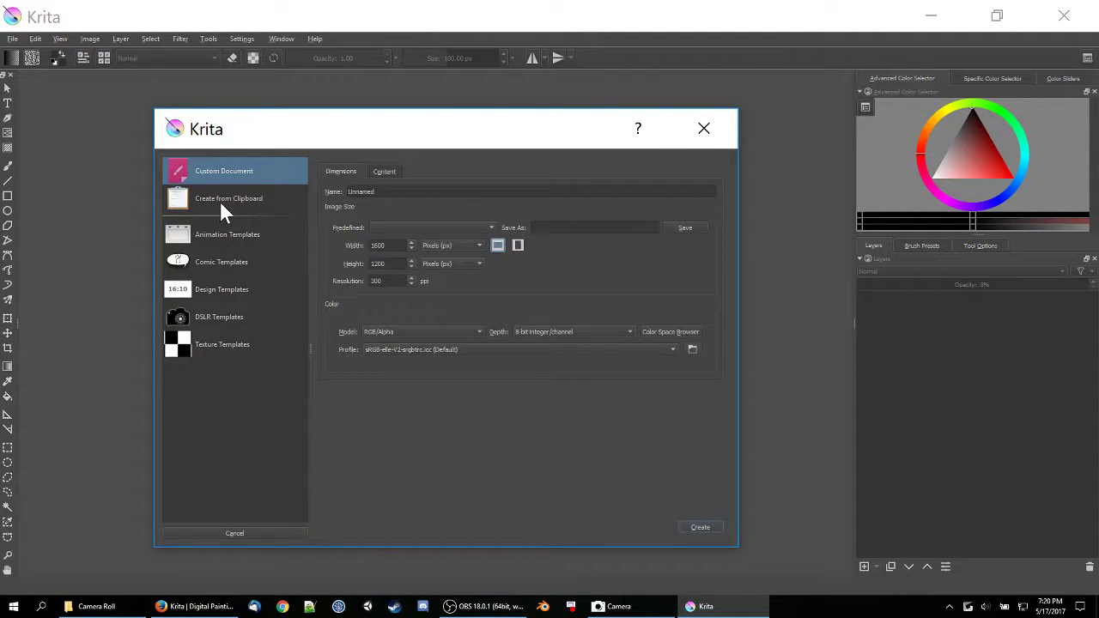
pyautogui.click(220, 201)
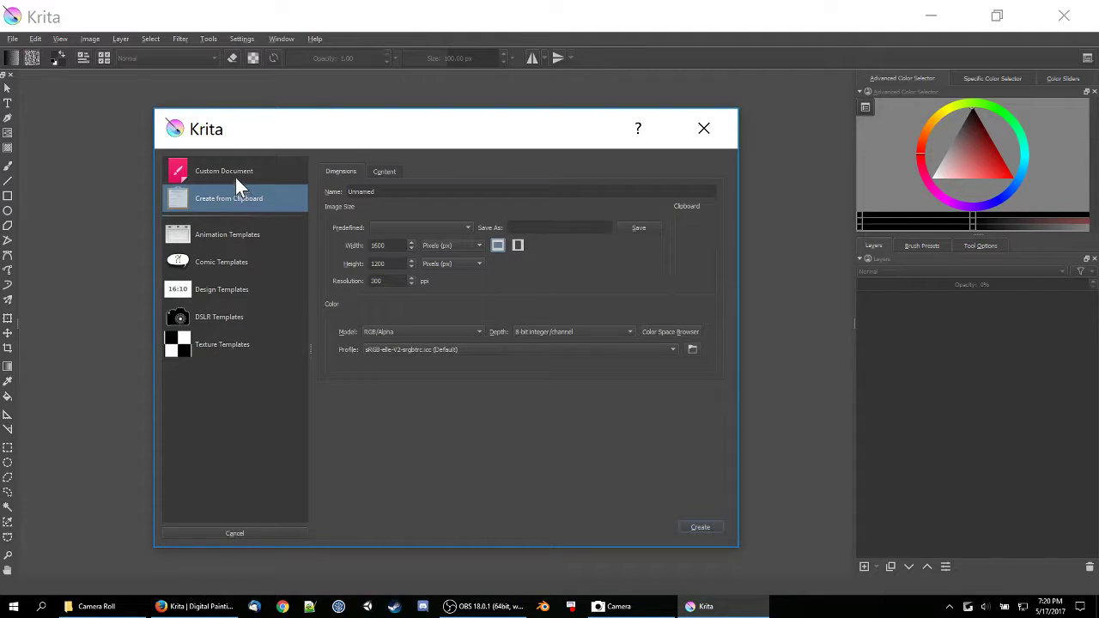
pyautogui.click(236, 176)
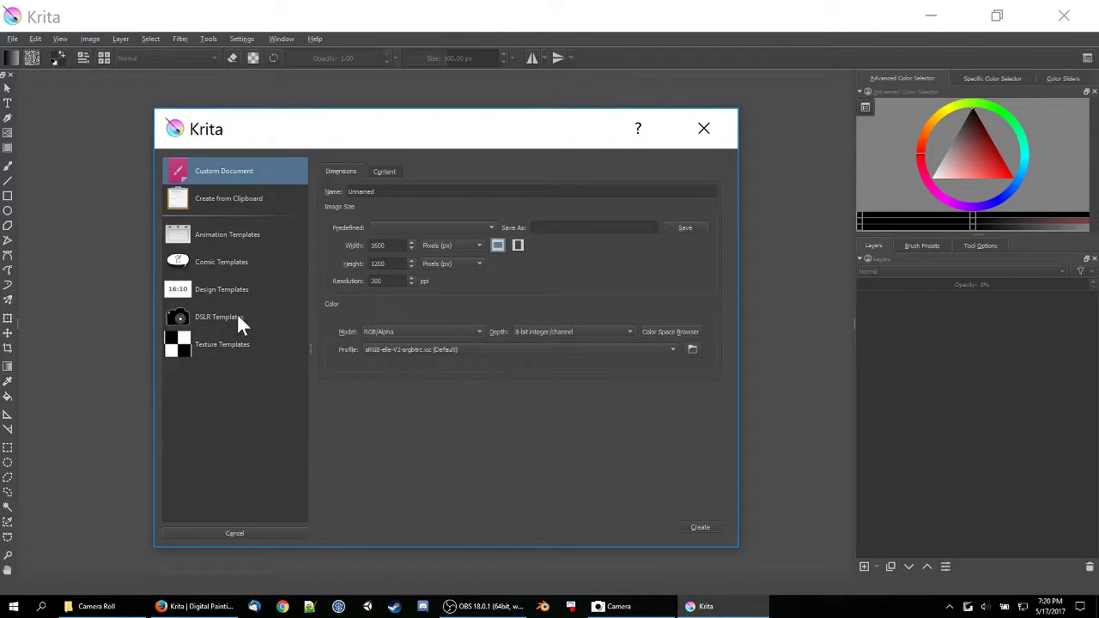
# - Browse the Animation, Comic and Texture templates, then return to Custom Document
pyautogui.click(219, 245)
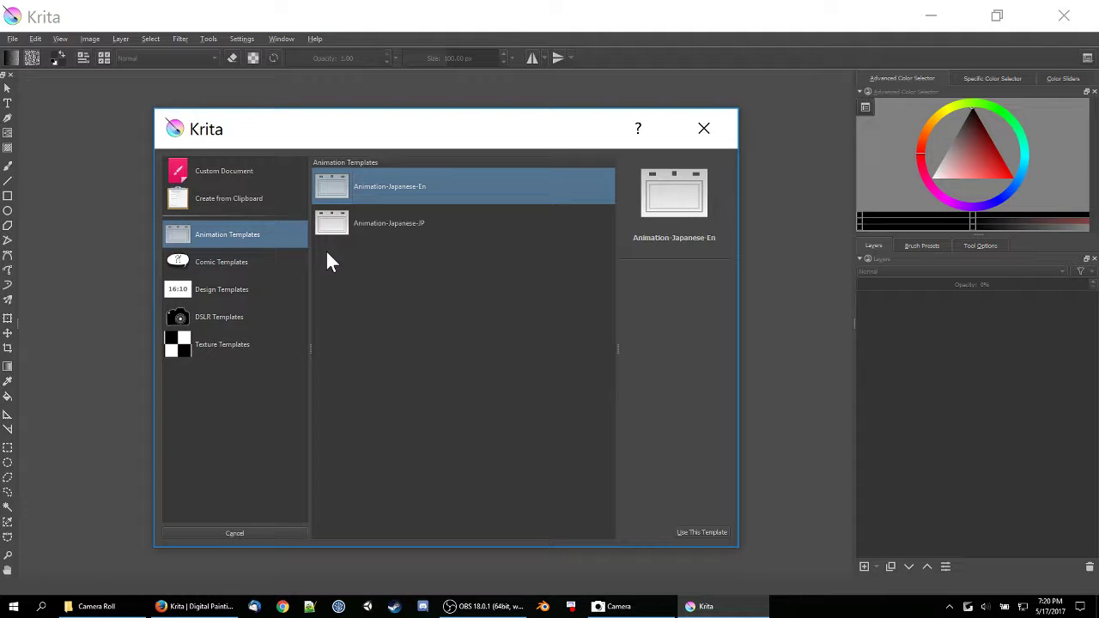
pyautogui.click(222, 269)
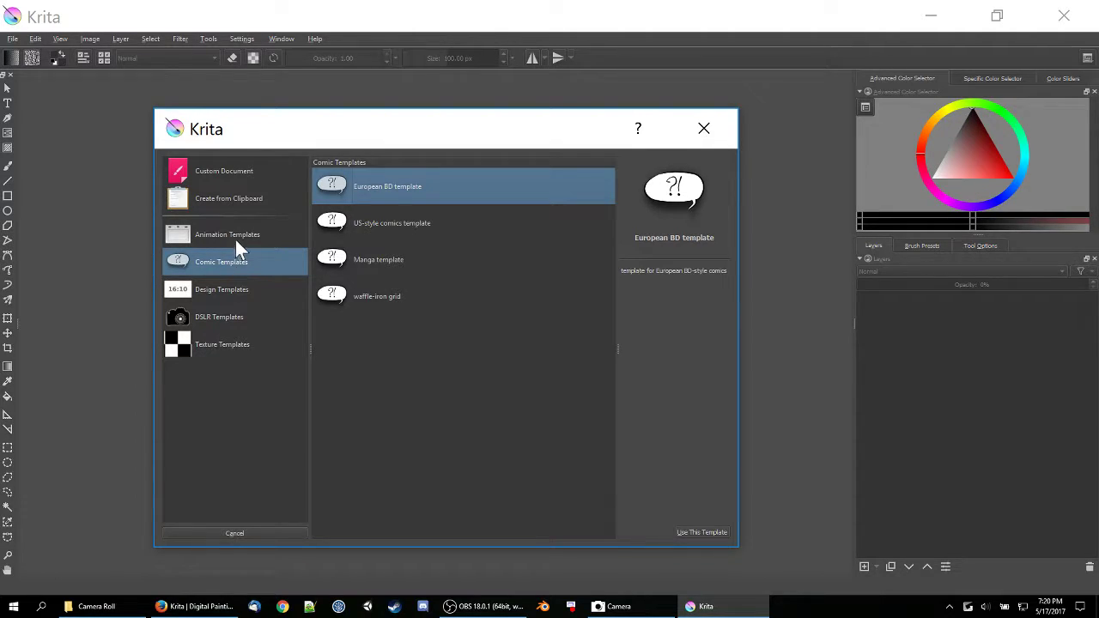
pyautogui.click(244, 361)
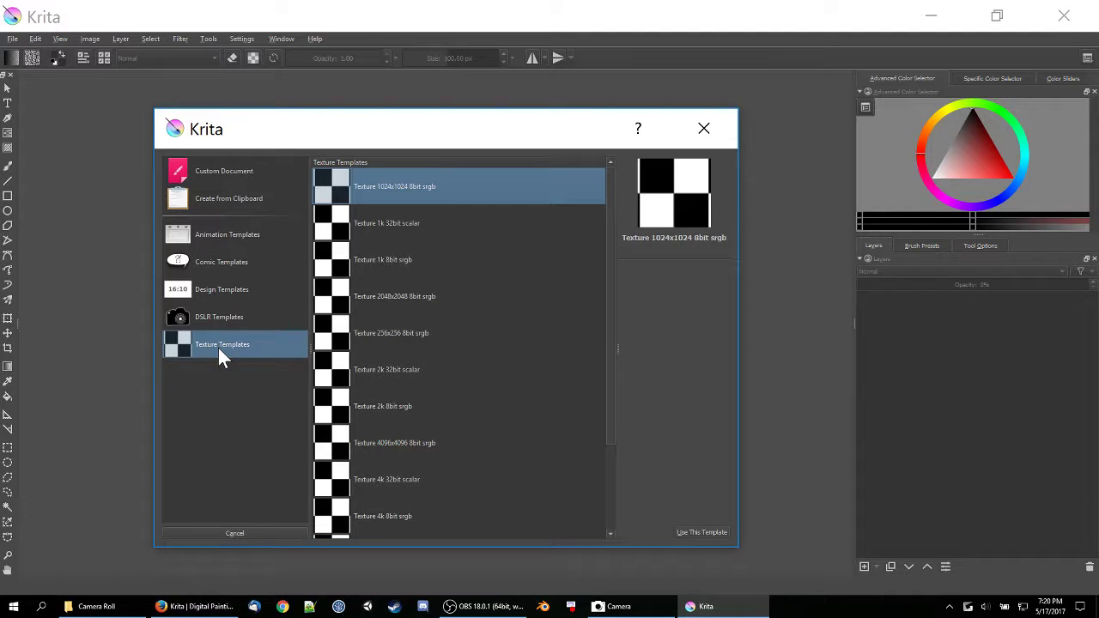
pyautogui.click(225, 172)
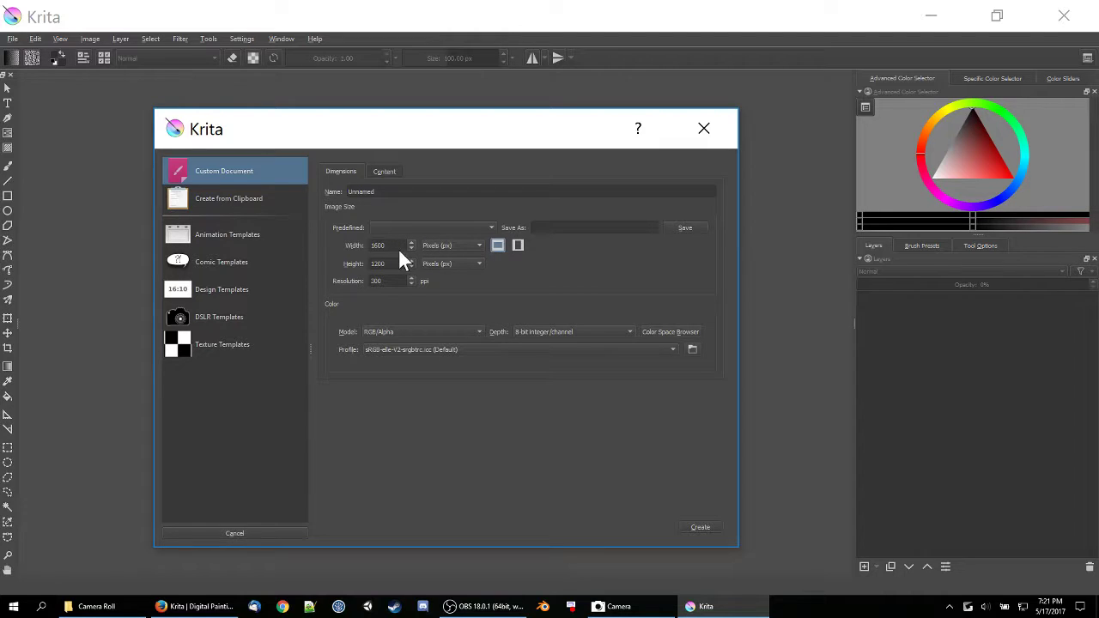
# - Keep 1600 × 1200 px with 8-bit integer/channel depth and create the document
pyautogui.press('Tab')
pyautogui.press('Tab')
pyautogui.click(532, 334)
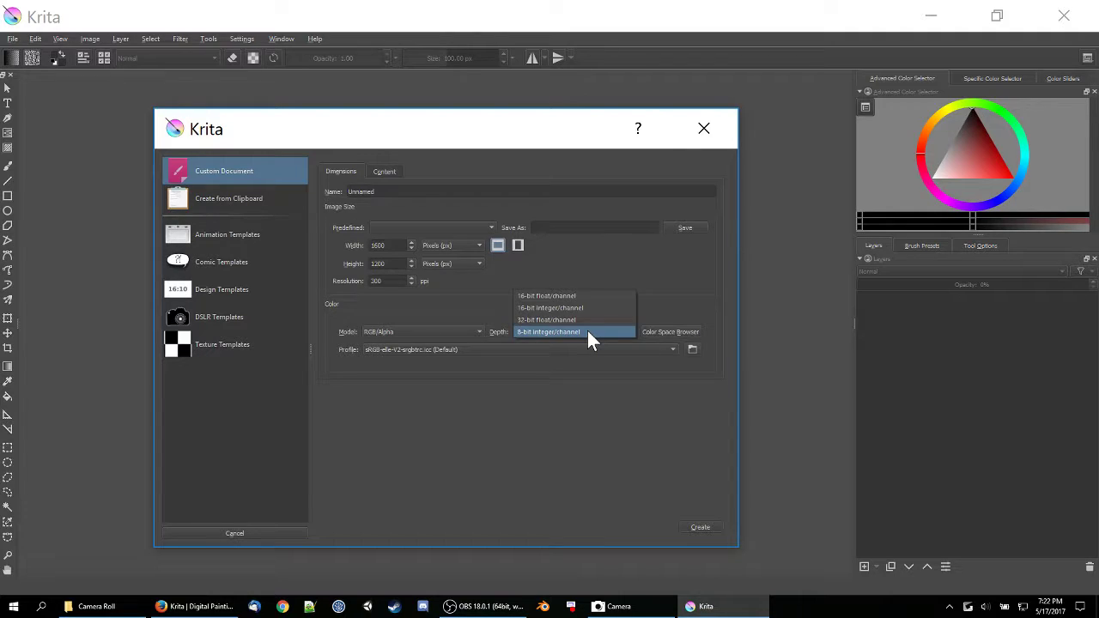
pyautogui.click(515, 391)
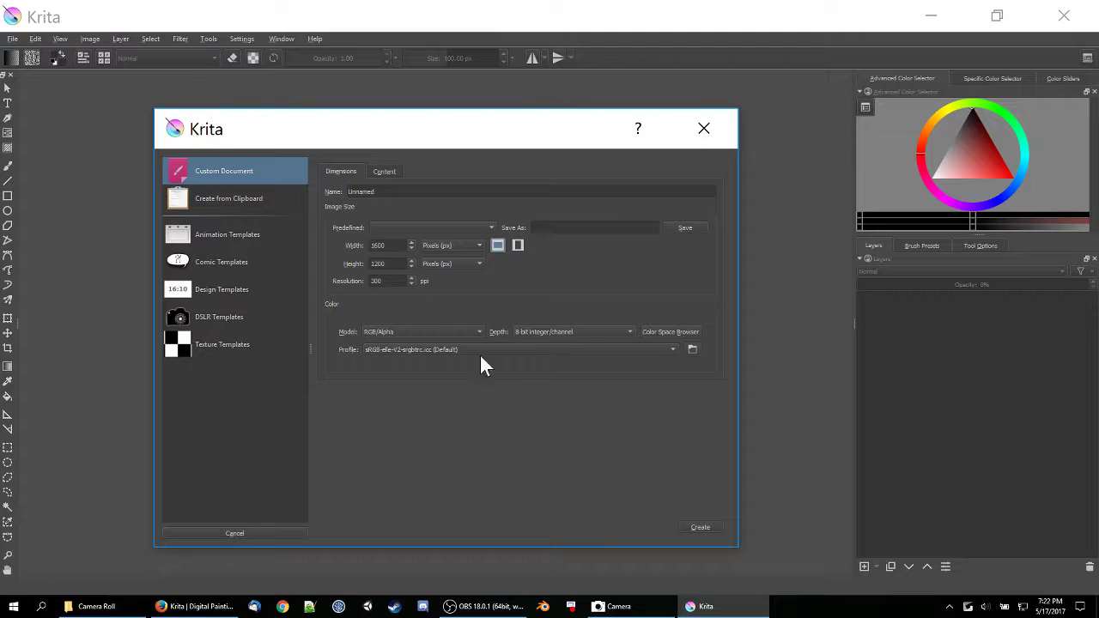
pyautogui.click(697, 526)
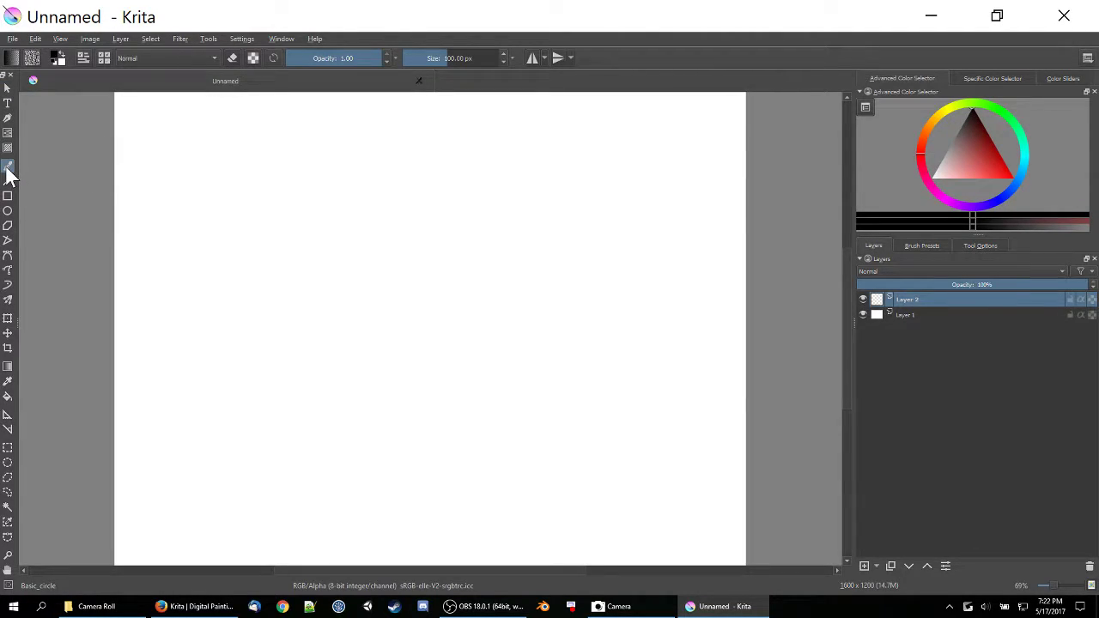
# - Paint ten black doodle strokes across the blank canvas
pyautogui.moveTo(193, 182)
pyautogui.mouseDown()
pyautogui.moveTo(269, 157)
pyautogui.moveTo(245, 204)
pyautogui.mouseUp()
pyautogui.moveTo(288, 192); pyautogui.dragTo(420, 188)
pyautogui.moveTo(449, 172); pyautogui.dragTo(496, 173)
pyautogui.moveTo(517, 176); pyautogui.dragTo(506, 204)
pyautogui.moveTo(540, 229); pyautogui.dragTo(500, 269)
pyautogui.moveTo(404, 259); pyautogui.dragTo(334, 287)
pyautogui.moveTo(307, 302)
pyautogui.mouseDown()
pyautogui.moveTo(297, 335)
pyautogui.moveTo(328, 326)
pyautogui.mouseUp()
pyautogui.moveTo(409, 321); pyautogui.dragTo(474, 306)
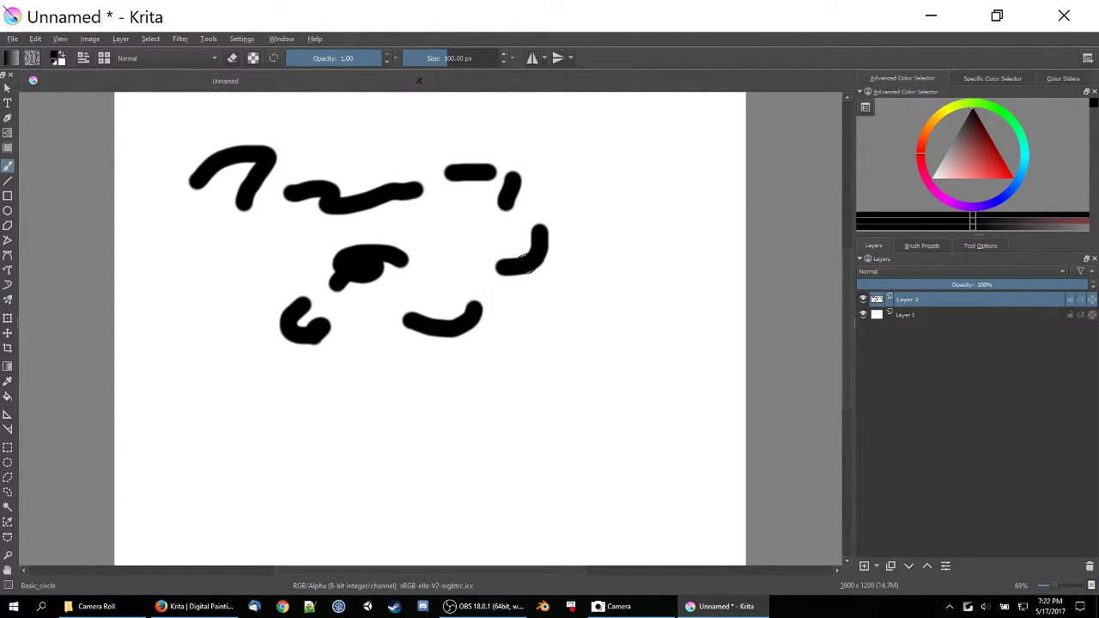
pyautogui.moveTo(529, 272)
pyautogui.mouseDown()
pyautogui.moveTo(585, 200)
pyautogui.moveTo(609, 199)
pyautogui.moveTo(654, 234)
pyautogui.mouseUp()
pyautogui.moveTo(566, 320); pyautogui.dragTo(625, 308)
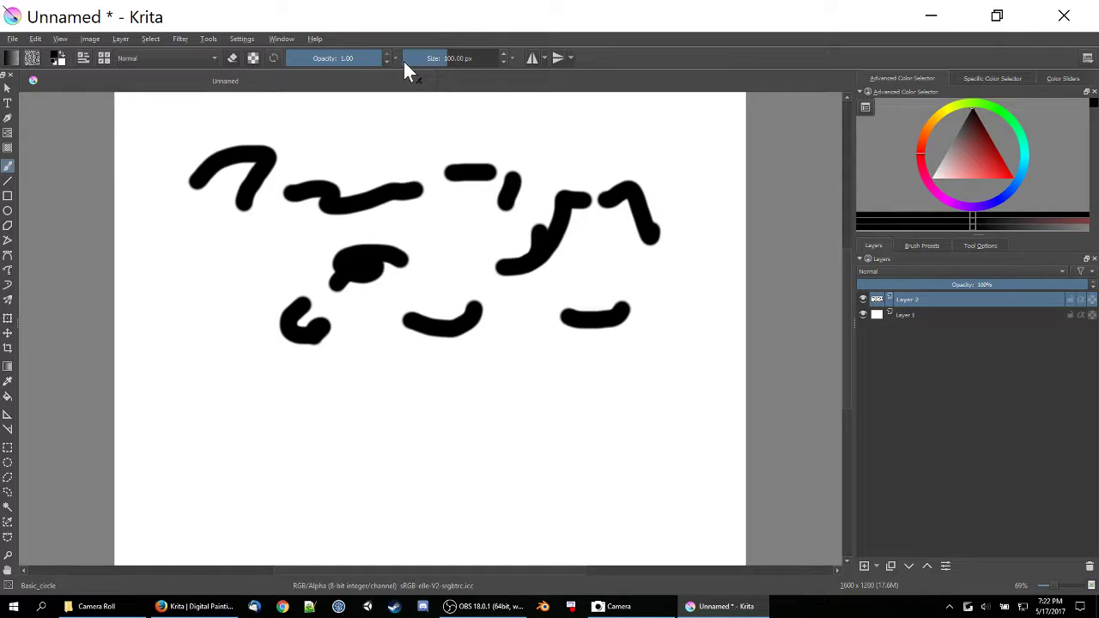
# - Draw a thin 4.7 px zigzag at lower left, then a thick 44 px stroke below the doodles
pyautogui.moveTo(447, 57); pyautogui.dragTo(408, 59)
pyautogui.moveTo(408, 69); pyautogui.dragTo(421, 70)
pyautogui.moveTo(198, 302)
pyautogui.mouseDown()
pyautogui.moveTo(211, 347)
pyautogui.moveTo(274, 404)
pyautogui.moveTo(360, 411)
pyautogui.moveTo(397, 400)
pyautogui.moveTo(456, 413)
pyautogui.mouseUp()
pyautogui.press(']')
pyautogui.press(']')
pyautogui.press(']')
pyautogui.press(']')
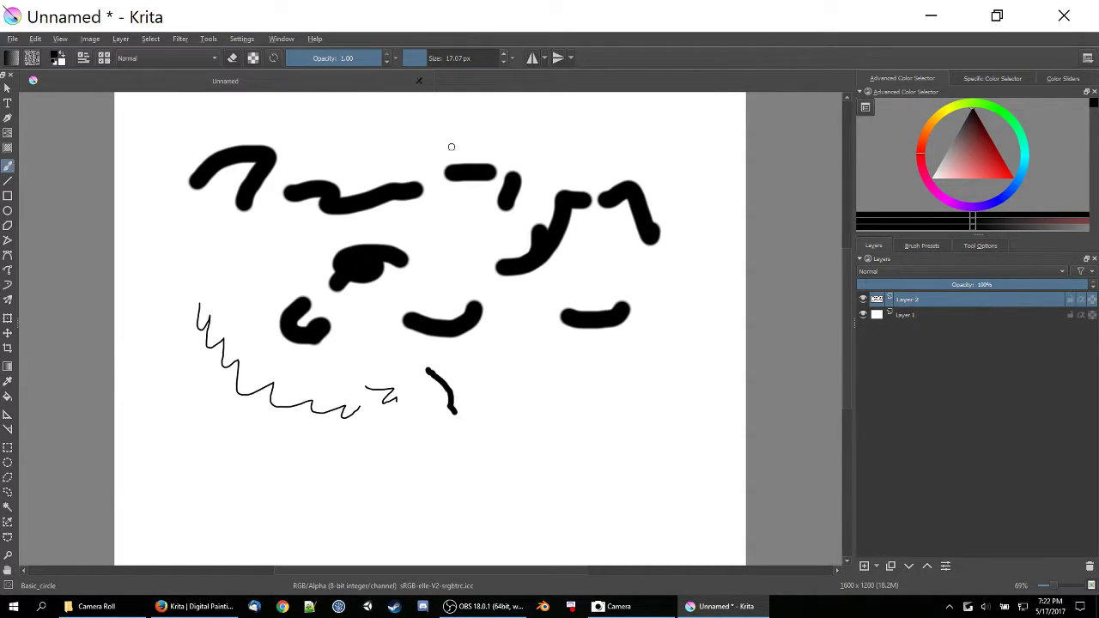
pyautogui.click(437, 58)
pyautogui.moveTo(481, 376)
pyautogui.mouseDown()
pyautogui.moveTo(534, 416)
pyautogui.moveTo(586, 398)
pyautogui.moveTo(351, 282)
pyautogui.moveTo(282, 184)
pyautogui.moveTo(309, 150)
pyautogui.moveTo(453, 371)
pyautogui.moveTo(283, 412)
pyautogui.moveTo(215, 249)
pyautogui.moveTo(515, 172)
pyautogui.moveTo(745, 600)
pyautogui.moveTo(284, 515)
pyautogui.moveTo(215, 257)
pyautogui.moveTo(412, 532)
pyautogui.moveTo(480, 463)
pyautogui.mouseUp()
# - Enlarge the brush to about 380 px and pick a darker red shade
pyautogui.click(471, 59)
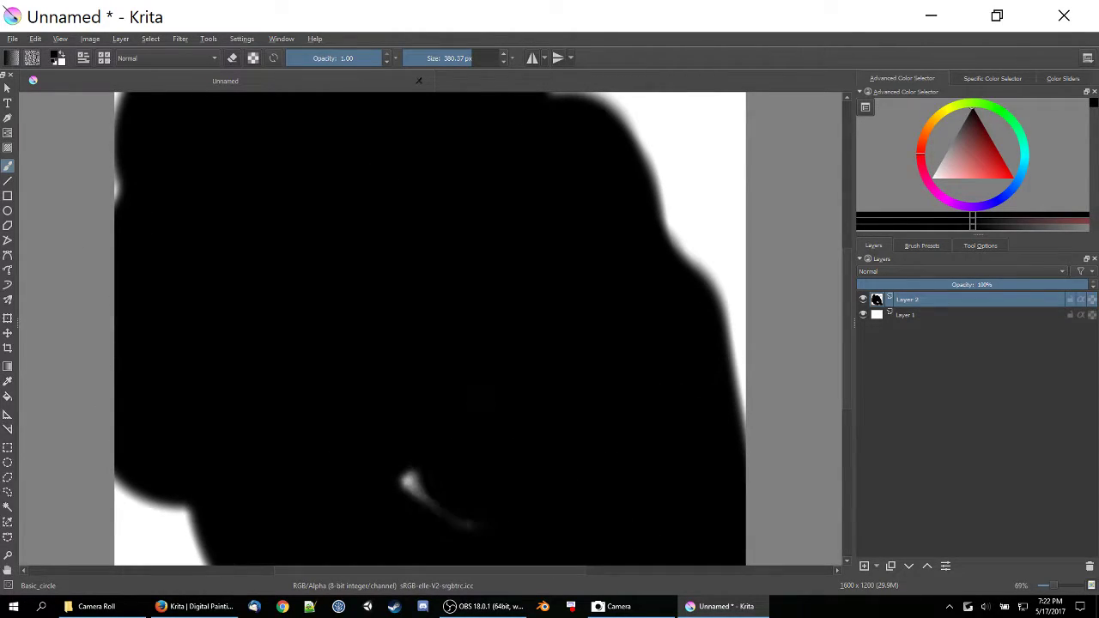
pyautogui.moveTo(1025, 130)
pyautogui.mouseDown()
pyautogui.moveTo(1030, 164)
pyautogui.moveTo(1008, 171)
pyautogui.moveTo(1022, 137)
pyautogui.moveTo(983, 110)
pyautogui.moveTo(958, 107)
pyautogui.moveTo(936, 125)
pyautogui.moveTo(934, 185)
pyautogui.moveTo(993, 206)
pyautogui.moveTo(1023, 157)
pyautogui.moveTo(1012, 122)
pyautogui.moveTo(1025, 170)
pyautogui.moveTo(973, 204)
pyautogui.moveTo(942, 201)
pyautogui.moveTo(919, 148)
pyautogui.mouseUp()
pyautogui.click(989, 159)
# - Paint the whole canvas teal, then switch to pale grey and a 1.47 px brush
pyautogui.moveTo(989, 160)
pyautogui.mouseDown()
pyautogui.moveTo(969, 152)
pyautogui.moveTo(975, 143)
pyautogui.moveTo(989, 163)
pyautogui.moveTo(964, 157)
pyautogui.moveTo(1025, 142)
pyautogui.moveTo(1026, 156)
pyautogui.moveTo(993, 167)
pyautogui.mouseUp()
pyautogui.moveTo(491, 196)
pyautogui.mouseDown()
pyautogui.moveTo(621, 120)
pyautogui.moveTo(581, 196)
pyautogui.moveTo(674, 392)
pyautogui.moveTo(748, 456)
pyautogui.moveTo(690, 77)
pyautogui.moveTo(88, 75)
pyautogui.moveTo(47, 605)
pyautogui.moveTo(142, 155)
pyautogui.moveTo(257, 430)
pyautogui.moveTo(289, 544)
pyautogui.moveTo(289, 191)
pyautogui.moveTo(332, 490)
pyautogui.moveTo(504, 209)
pyautogui.moveTo(532, 599)
pyautogui.moveTo(630, 231)
pyautogui.moveTo(410, 255)
pyautogui.moveTo(445, 579)
pyautogui.mouseUp()
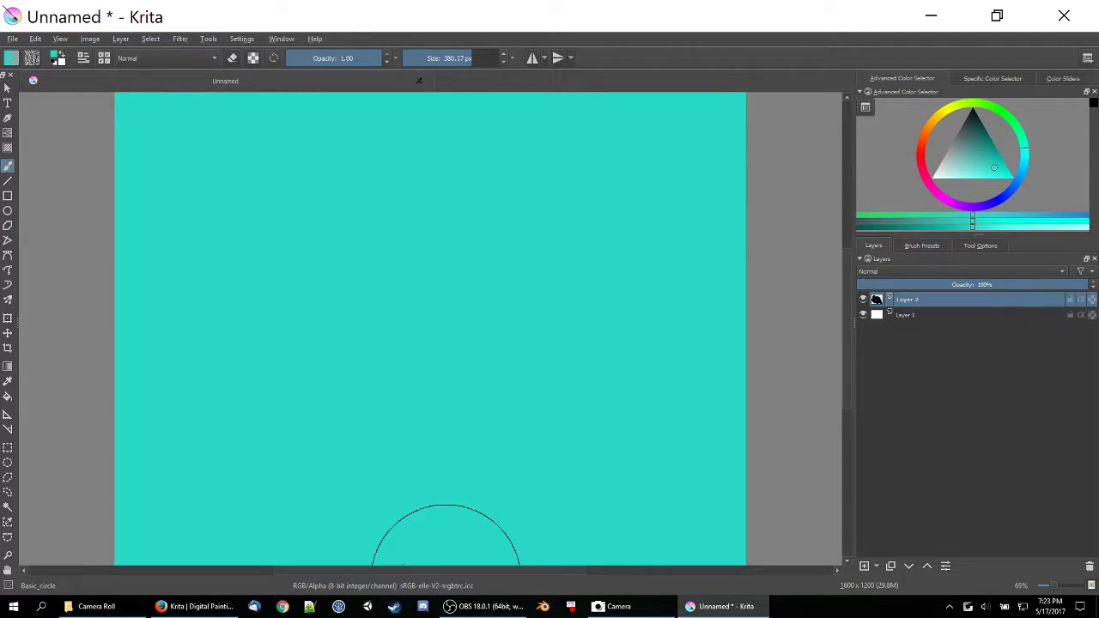
pyautogui.moveTo(972, 169); pyautogui.dragTo(940, 158)
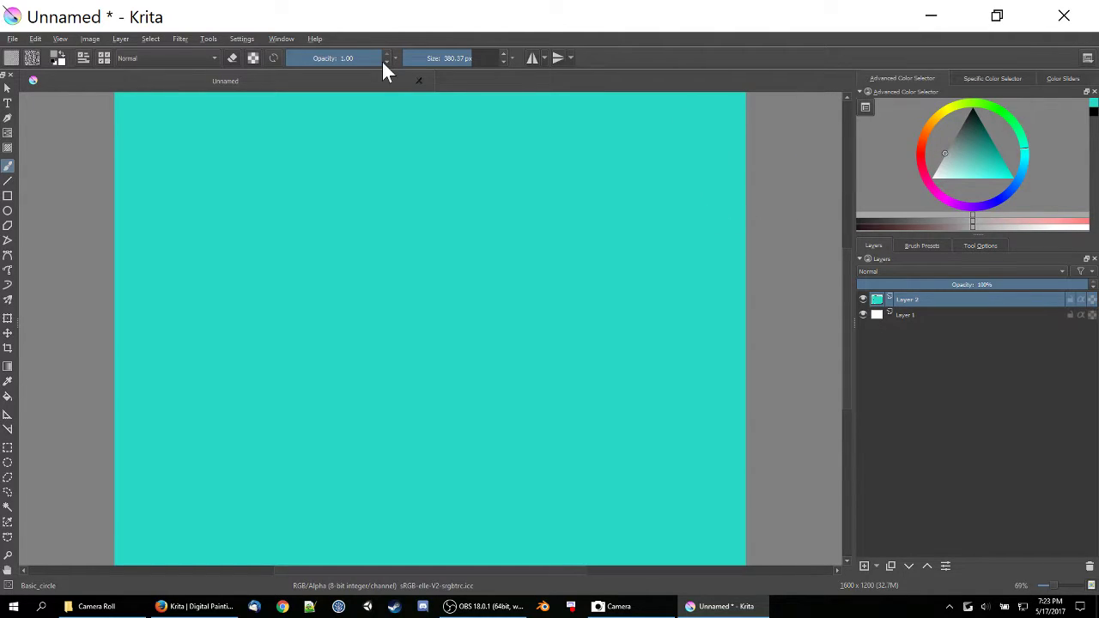
pyautogui.click(413, 59)
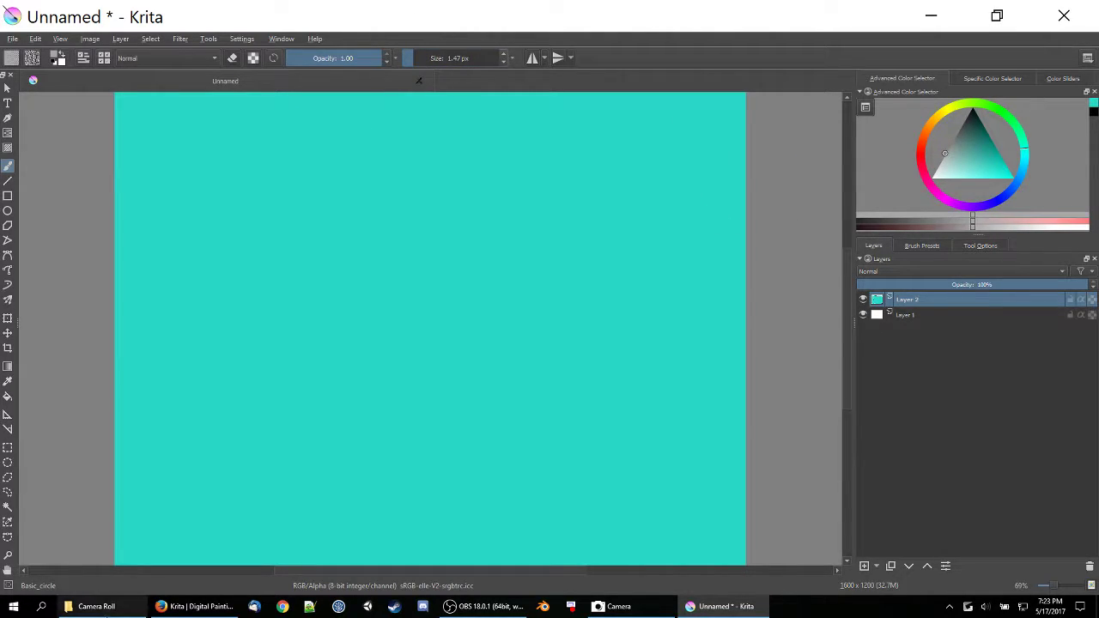
# - Draw thin grey lines, including a small loop, along the canvas bottom with a 12 px brush
pyautogui.click(419, 57)
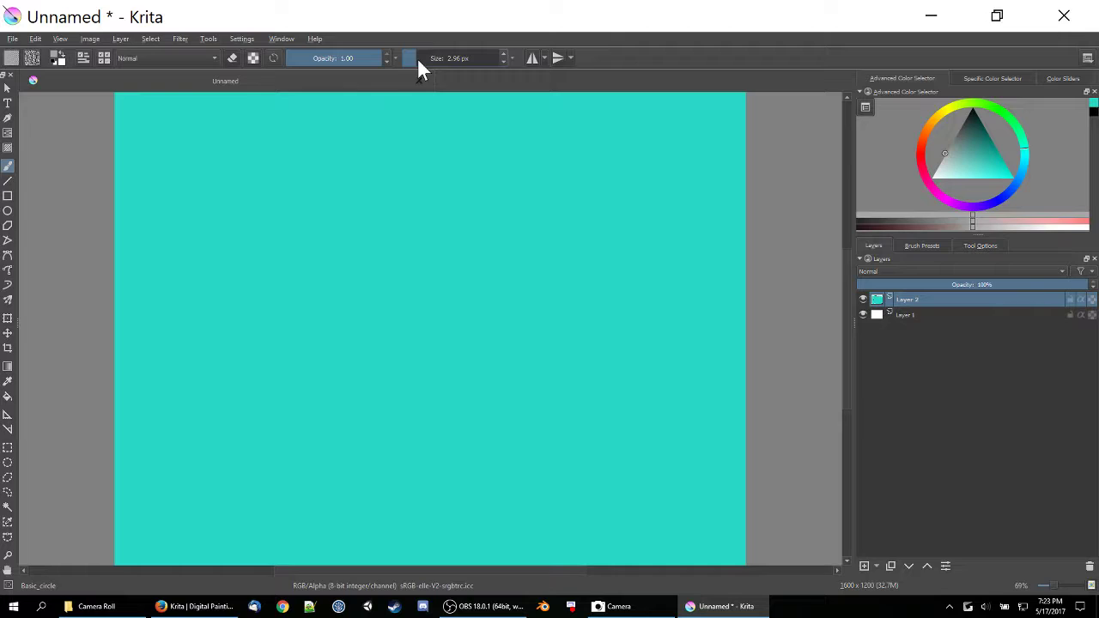
pyautogui.moveTo(115, 539)
pyautogui.mouseDown()
pyautogui.moveTo(337, 549)
pyautogui.moveTo(543, 510)
pyautogui.moveTo(779, 544)
pyautogui.mouseUp()
pyautogui.moveTo(120, 544)
pyautogui.mouseDown()
pyautogui.moveTo(176, 555)
pyautogui.moveTo(146, 544)
pyautogui.mouseUp()
pyautogui.moveTo(434, 532)
pyautogui.mouseDown()
pyautogui.moveTo(646, 539)
pyautogui.moveTo(780, 524)
pyautogui.mouseUp()
# - Set the brush to 301.65 px, yellow colour and 0.67 opacity
pyautogui.moveTo(432, 58); pyautogui.dragTo(448, 59)
pyautogui.moveTo(953, 116); pyautogui.dragTo(990, 166)
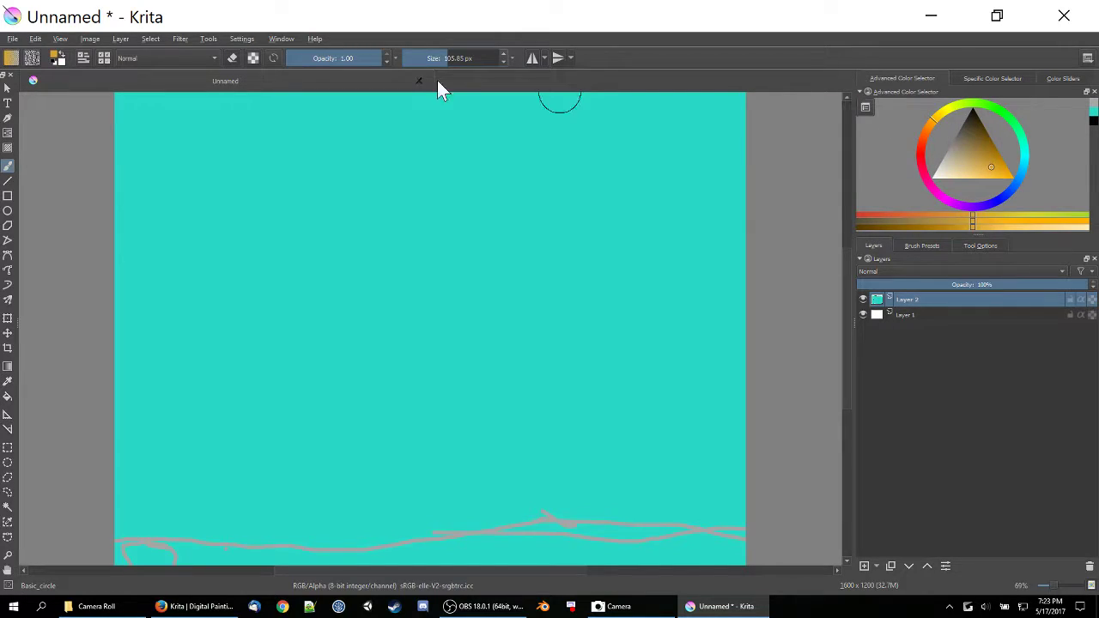
pyautogui.moveTo(346, 62); pyautogui.dragTo(334, 61)
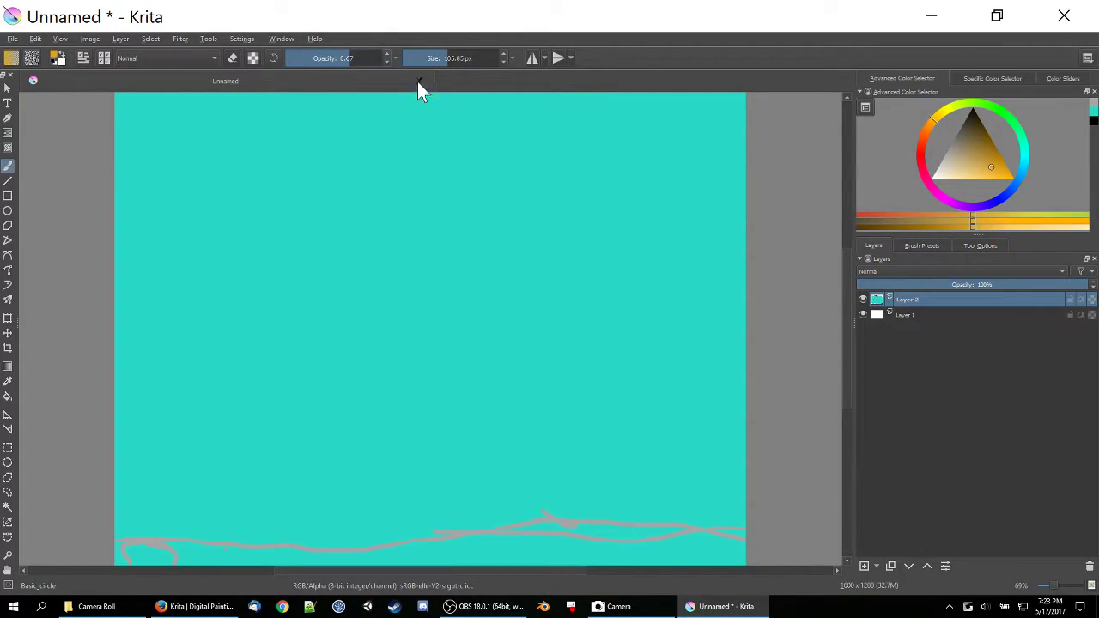
pyautogui.click(466, 59)
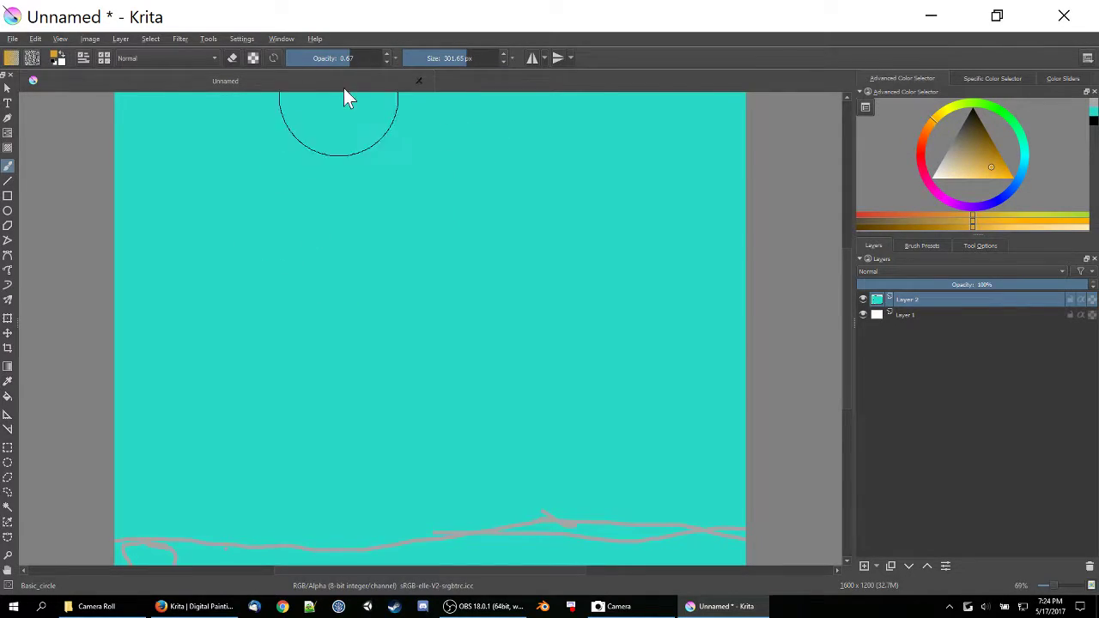
pyautogui.click(332, 60)
# - Paint a soft olive band with yellow-ochre over it across the upper canvas
pyautogui.click(336, 62)
pyautogui.moveTo(235, 189)
pyautogui.mouseDown()
pyautogui.moveTo(266, 179)
pyautogui.moveTo(433, 187)
pyautogui.moveTo(610, 176)
pyautogui.moveTo(654, 151)
pyautogui.moveTo(206, 121)
pyautogui.mouseUp()
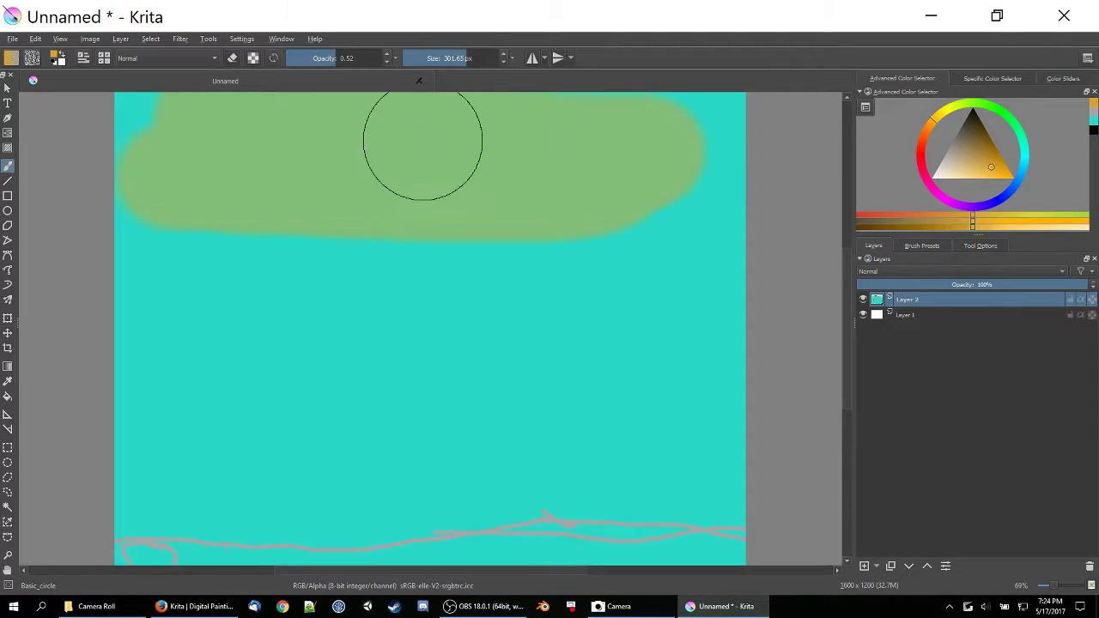
pyautogui.moveTo(270, 128)
pyautogui.mouseDown()
pyautogui.moveTo(148, 102)
pyautogui.moveTo(754, 102)
pyautogui.moveTo(775, 153)
pyautogui.moveTo(740, 170)
pyautogui.moveTo(731, 133)
pyautogui.moveTo(707, 173)
pyautogui.moveTo(599, 209)
pyautogui.moveTo(357, 217)
pyautogui.moveTo(108, 246)
pyautogui.moveTo(223, 227)
pyautogui.moveTo(211, 181)
pyautogui.moveTo(154, 155)
pyautogui.moveTo(385, 153)
pyautogui.moveTo(224, 140)
pyautogui.moveTo(770, 136)
pyautogui.moveTo(444, 153)
pyautogui.moveTo(325, 141)
pyautogui.moveTo(637, 171)
pyautogui.moveTo(807, 161)
pyautogui.moveTo(284, 131)
pyautogui.moveTo(362, 143)
pyautogui.mouseUp()
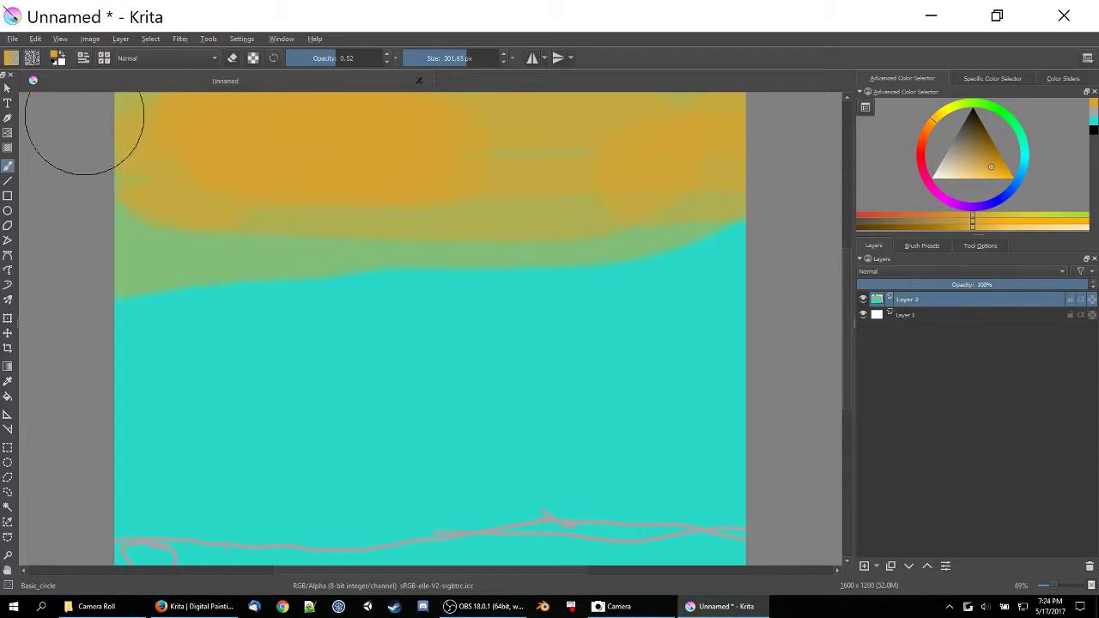
# - At 0.11 opacity, blend faint green and orange strokes into the cyan middle band
pyautogui.click(311, 60)
pyautogui.moveTo(312, 60); pyautogui.dragTo(290, 60)
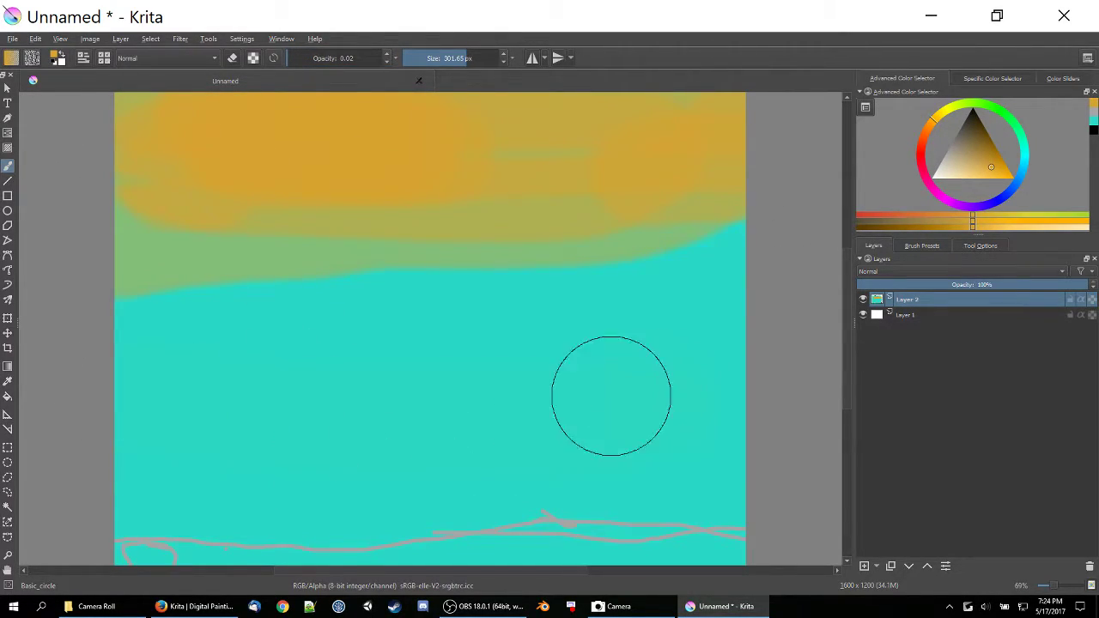
pyautogui.click(293, 60)
pyautogui.moveTo(133, 410)
pyautogui.mouseDown()
pyautogui.moveTo(424, 422)
pyautogui.moveTo(477, 391)
pyautogui.moveTo(146, 368)
pyautogui.moveTo(502, 368)
pyautogui.moveTo(167, 321)
pyautogui.moveTo(218, 305)
pyautogui.moveTo(387, 307)
pyautogui.moveTo(308, 316)
pyautogui.moveTo(20, 285)
pyautogui.moveTo(537, 288)
pyautogui.moveTo(327, 287)
pyautogui.moveTo(218, 253)
pyautogui.moveTo(475, 274)
pyautogui.moveTo(586, 261)
pyautogui.moveTo(95, 297)
pyautogui.moveTo(505, 283)
pyautogui.moveTo(43, 262)
pyautogui.moveTo(353, 281)
pyautogui.moveTo(630, 276)
pyautogui.moveTo(544, 312)
pyautogui.moveTo(362, 329)
pyautogui.moveTo(774, 289)
pyautogui.moveTo(505, 309)
pyautogui.moveTo(781, 313)
pyautogui.moveTo(619, 268)
pyautogui.moveTo(751, 261)
pyautogui.moveTo(763, 244)
pyautogui.moveTo(625, 246)
pyautogui.moveTo(775, 239)
pyautogui.moveTo(542, 246)
pyautogui.moveTo(823, 220)
pyautogui.moveTo(697, 296)
pyautogui.moveTo(421, 314)
pyautogui.moveTo(711, 326)
pyautogui.moveTo(818, 352)
pyautogui.moveTo(89, 348)
pyautogui.mouseUp()
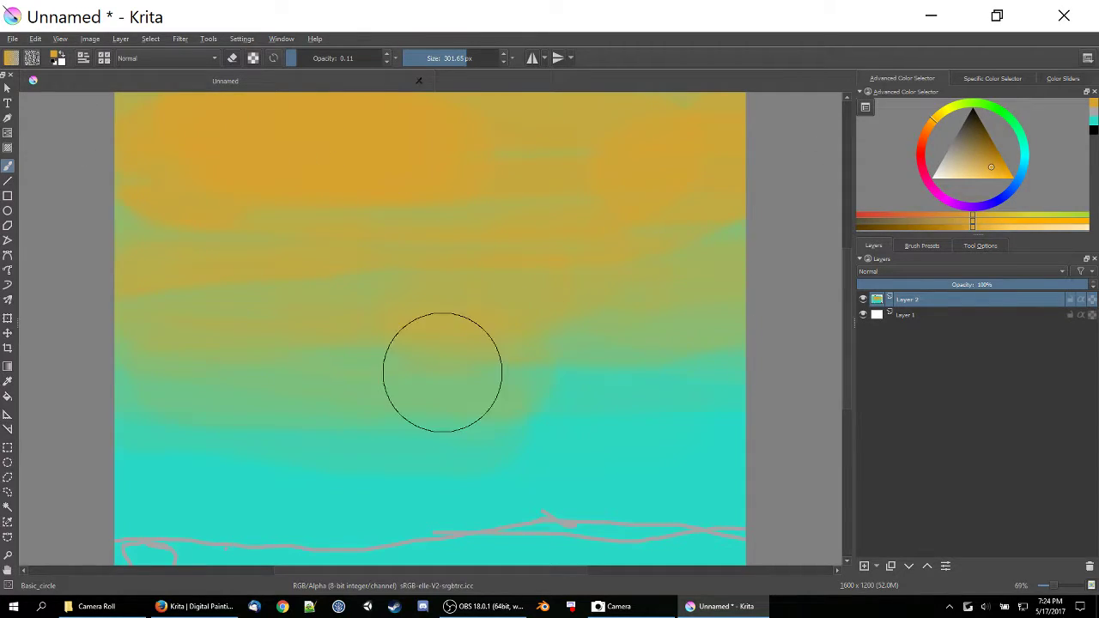
pyautogui.moveTo(441, 373)
pyautogui.mouseDown()
pyautogui.moveTo(752, 370)
pyautogui.moveTo(413, 371)
pyautogui.moveTo(629, 393)
pyautogui.mouseUp()
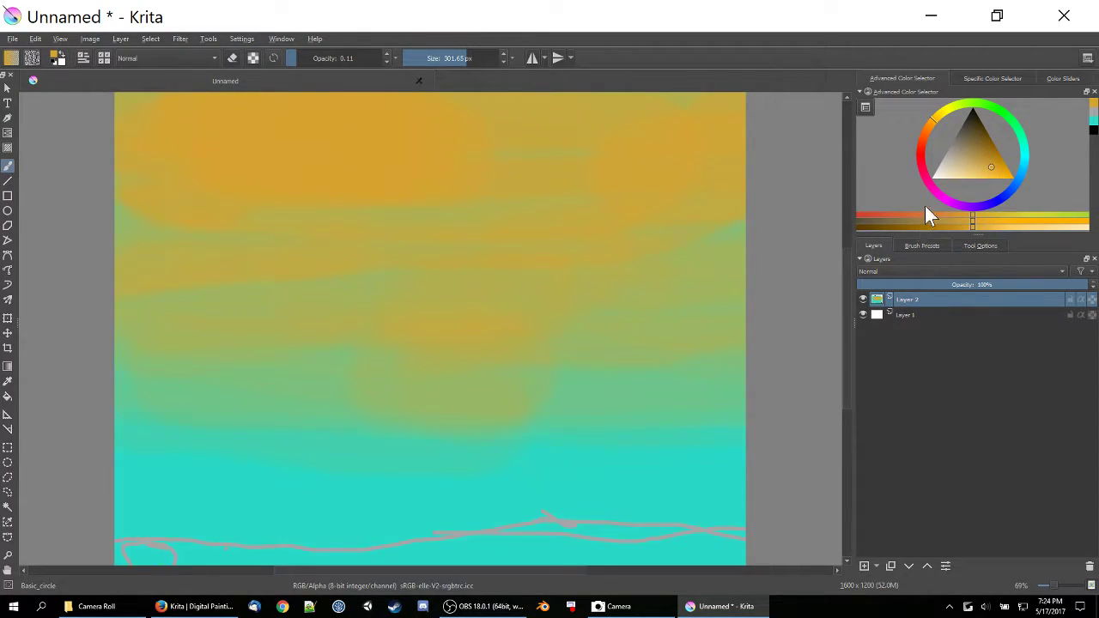
# - Brush faint red-orange and red haze across the top of the sky
pyautogui.click(927, 132)
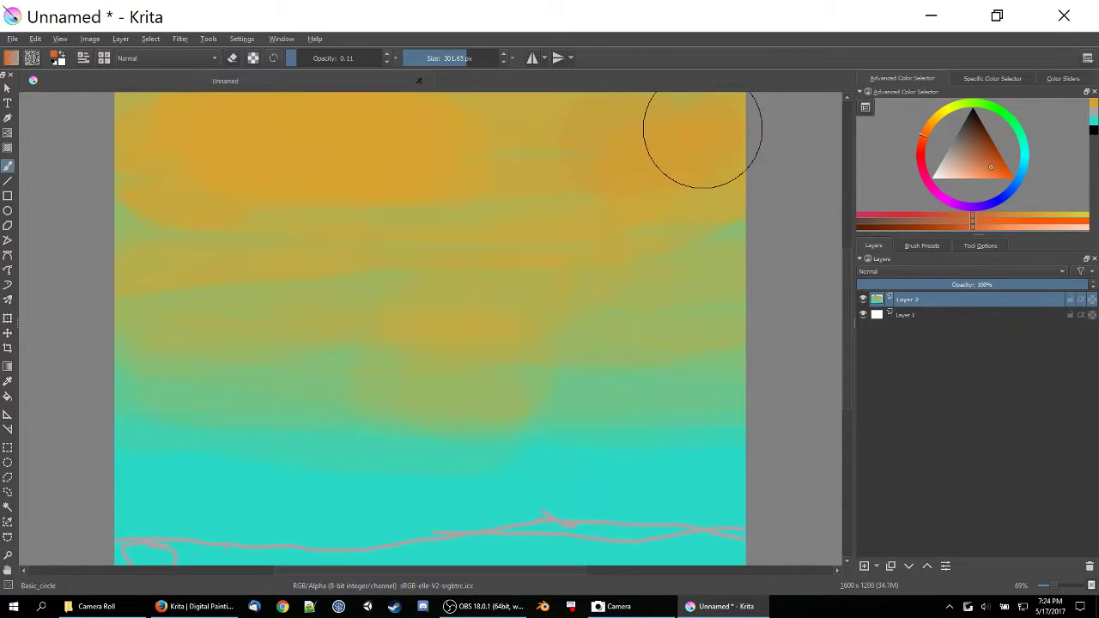
pyautogui.moveTo(589, 133)
pyautogui.mouseDown()
pyautogui.moveTo(215, 104)
pyautogui.moveTo(705, 182)
pyautogui.moveTo(480, 217)
pyautogui.moveTo(230, 215)
pyautogui.moveTo(247, 195)
pyautogui.moveTo(371, 196)
pyautogui.moveTo(96, 235)
pyautogui.moveTo(389, 143)
pyautogui.mouseUp()
pyautogui.moveTo(925, 136); pyautogui.dragTo(919, 156)
pyautogui.moveTo(529, 134)
pyautogui.mouseDown()
pyautogui.moveTo(235, 110)
pyautogui.moveTo(370, 135)
pyautogui.moveTo(772, 132)
pyautogui.moveTo(22, 159)
pyautogui.moveTo(690, 97)
pyautogui.mouseUp()
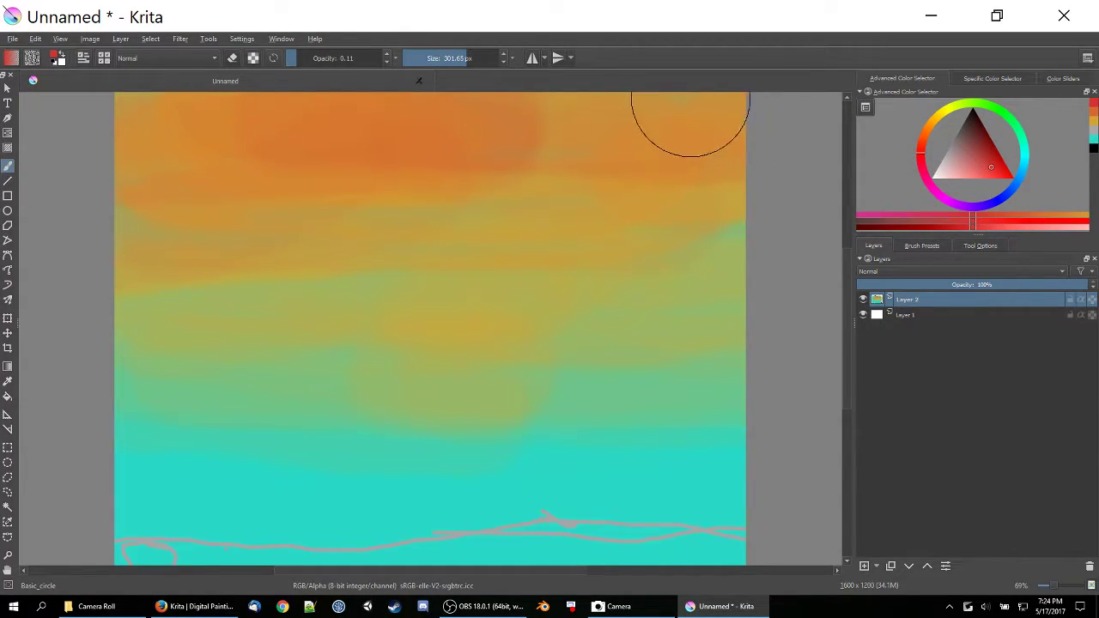
pyautogui.moveTo(981, 171); pyautogui.dragTo(990, 173)
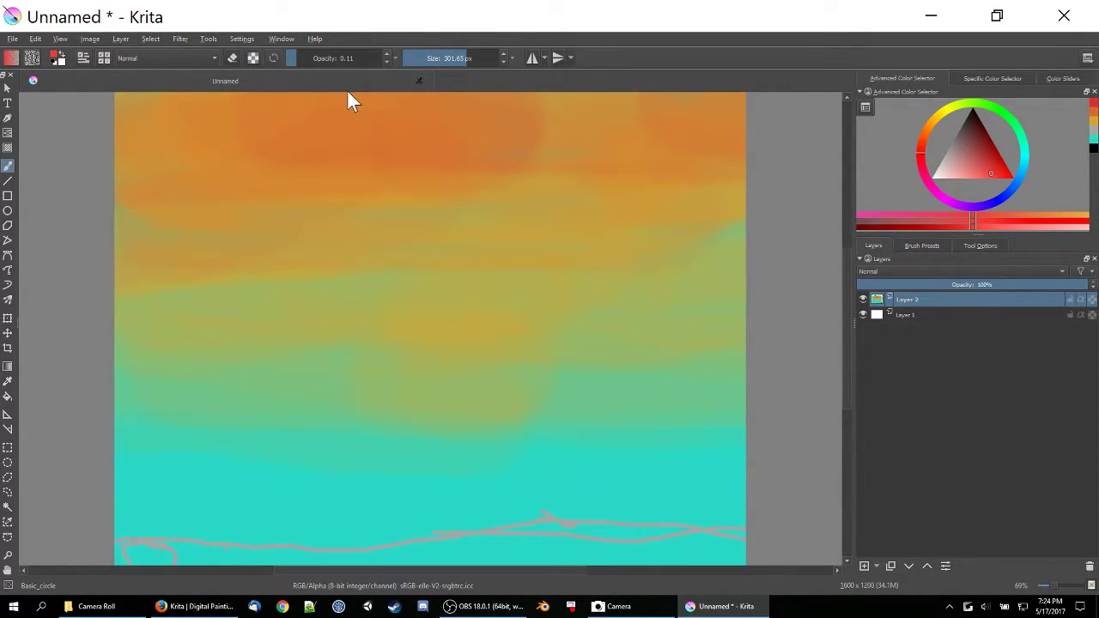
# - Erase the lower canvas to white at 1.00 opacity, then switch to blue with mirroring on
pyautogui.click(231, 60)
pyautogui.moveTo(111, 532)
pyautogui.mouseDown()
pyautogui.moveTo(408, 553)
pyautogui.moveTo(187, 477)
pyautogui.moveTo(92, 460)
pyautogui.moveTo(519, 476)
pyautogui.moveTo(355, 468)
pyautogui.mouseUp()
pyautogui.moveTo(323, 69); pyautogui.dragTo(401, 78)
pyautogui.moveTo(154, 494)
pyautogui.mouseDown()
pyautogui.moveTo(167, 506)
pyautogui.moveTo(748, 515)
pyautogui.moveTo(718, 520)
pyautogui.mouseUp()
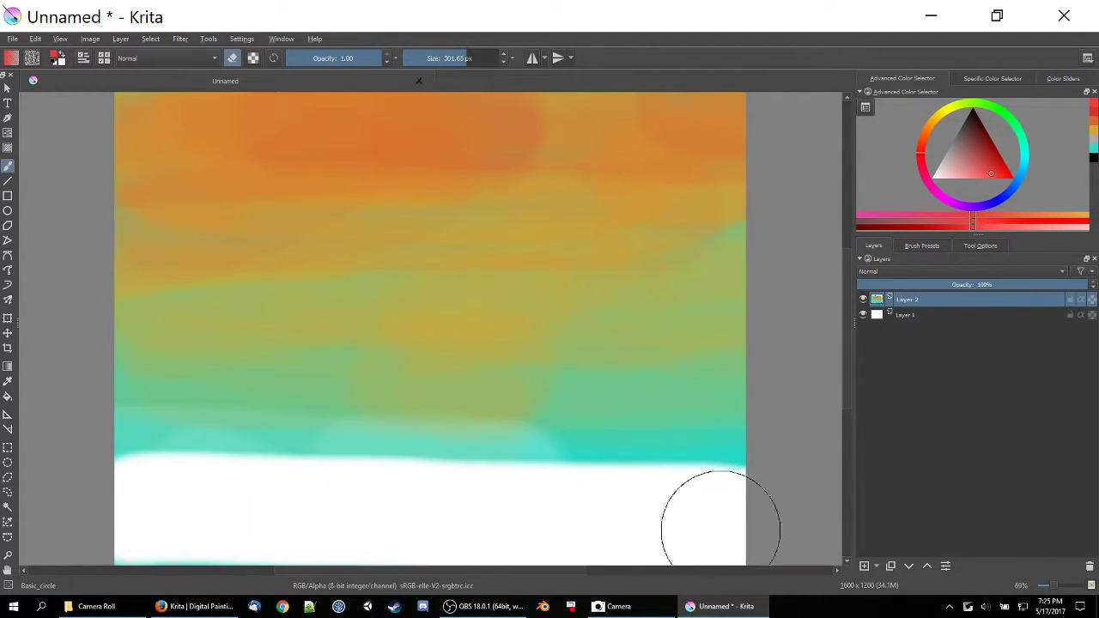
pyautogui.moveTo(110, 459)
pyautogui.mouseDown()
pyautogui.moveTo(431, 493)
pyautogui.moveTo(712, 486)
pyautogui.moveTo(718, 460)
pyautogui.moveTo(765, 450)
pyautogui.moveTo(534, 465)
pyautogui.moveTo(40, 466)
pyautogui.moveTo(107, 445)
pyautogui.moveTo(730, 454)
pyautogui.mouseUp()
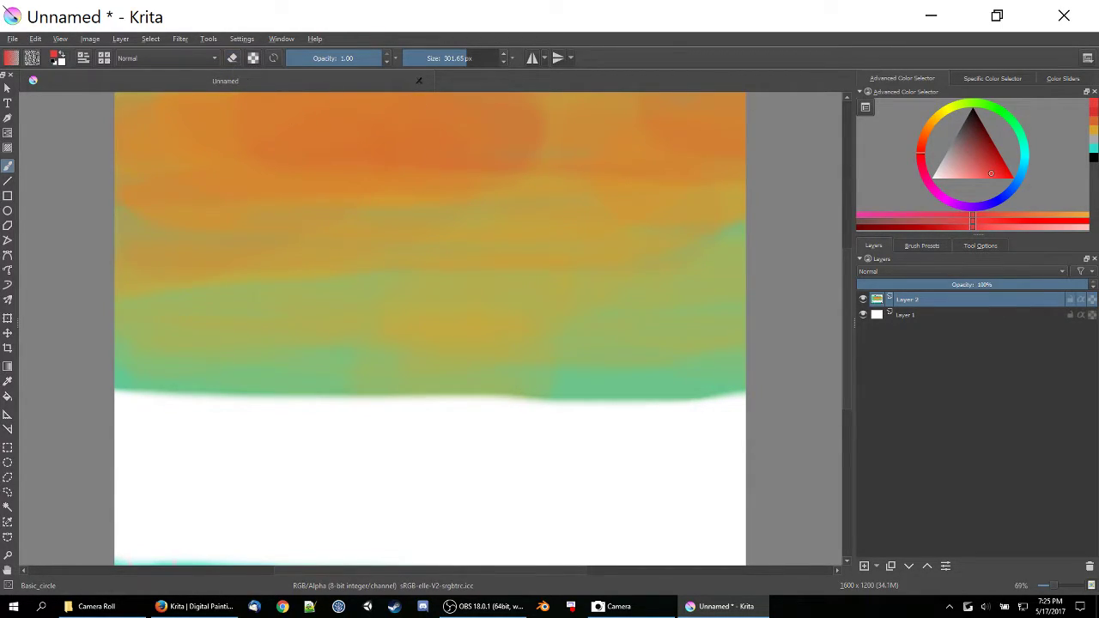
pyautogui.moveTo(1023, 133); pyautogui.dragTo(1000, 177)
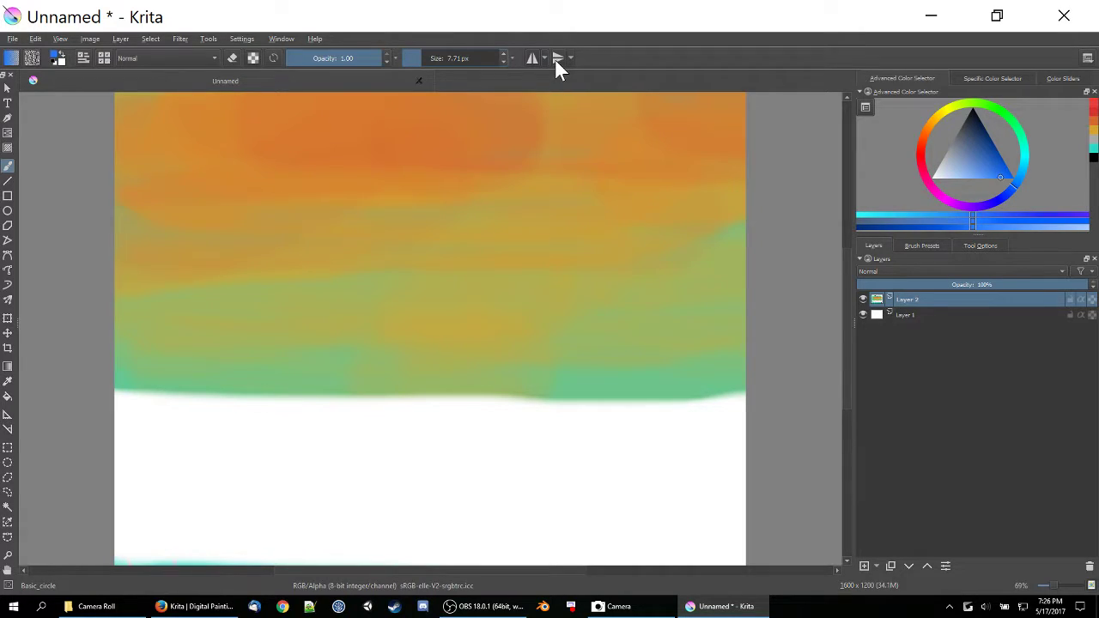
pyautogui.click(531, 58)
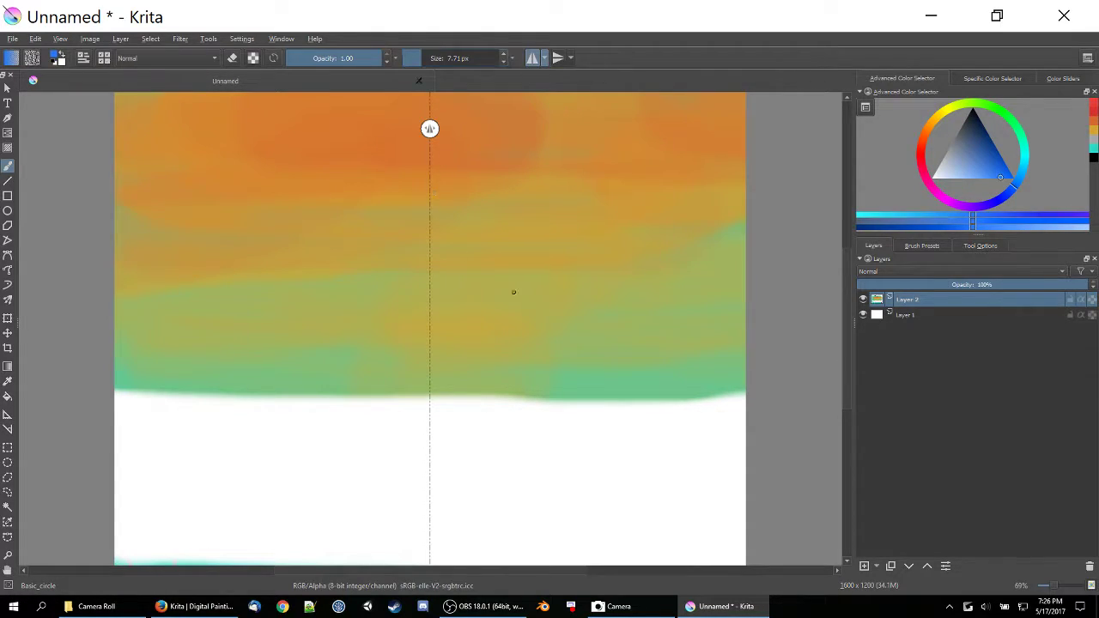
# - Draw the mirrored head outline, looped ears with curling antennae, and a pair of eyes
pyautogui.moveTo(425, 230)
pyautogui.mouseDown()
pyautogui.moveTo(487, 217)
pyautogui.moveTo(526, 278)
pyautogui.moveTo(511, 295)
pyautogui.moveTo(555, 323)
pyautogui.moveTo(512, 334)
pyautogui.moveTo(491, 322)
pyautogui.moveTo(517, 370)
pyautogui.moveTo(481, 390)
pyautogui.moveTo(448, 446)
pyautogui.moveTo(431, 448)
pyautogui.mouseUp()
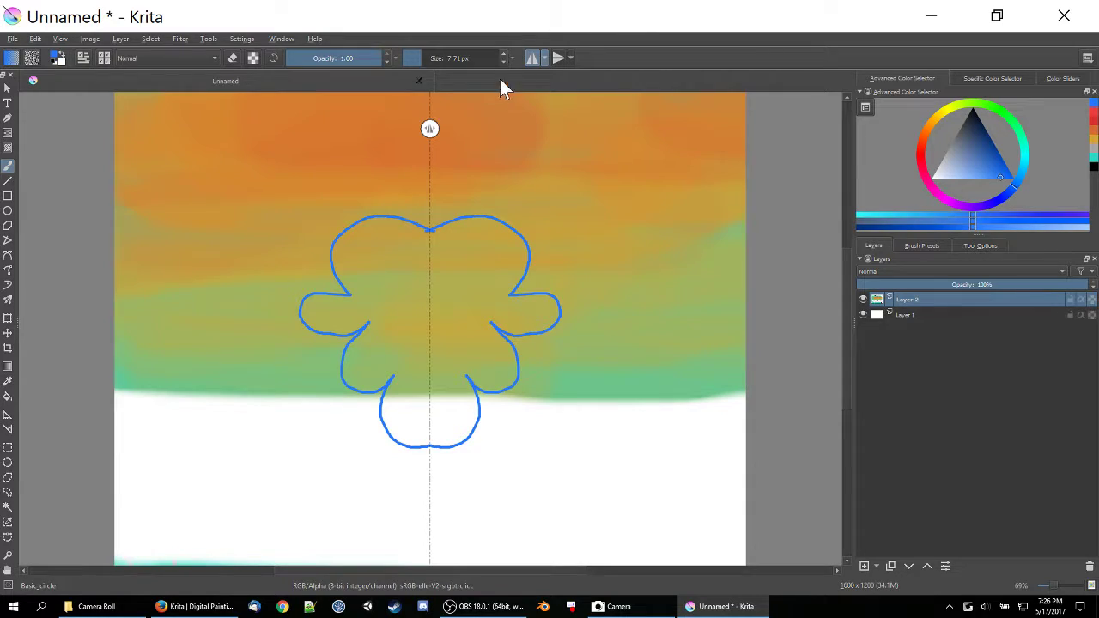
pyautogui.moveTo(459, 216)
pyautogui.mouseDown()
pyautogui.moveTo(475, 158)
pyautogui.moveTo(511, 152)
pyautogui.moveTo(529, 187)
pyautogui.moveTo(509, 228)
pyautogui.moveTo(530, 252)
pyautogui.moveTo(590, 243)
pyautogui.moveTo(629, 220)
pyautogui.moveTo(634, 200)
pyautogui.moveTo(615, 190)
pyautogui.moveTo(624, 174)
pyautogui.moveTo(656, 185)
pyautogui.moveTo(663, 222)
pyautogui.moveTo(643, 251)
pyautogui.moveTo(565, 260)
pyautogui.moveTo(522, 279)
pyautogui.mouseUp()
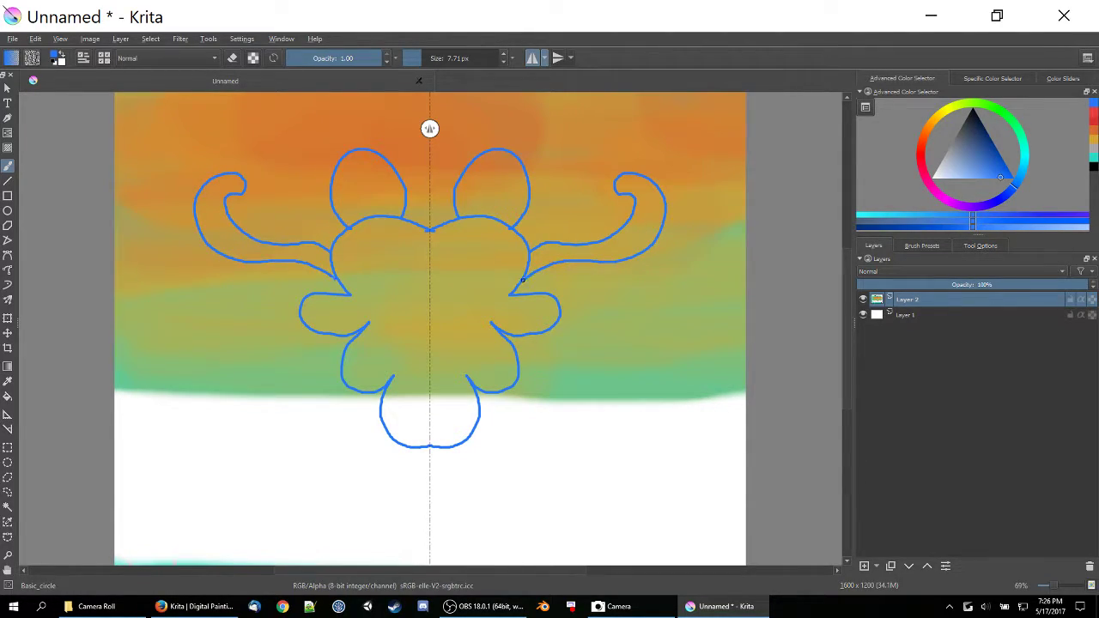
pyautogui.moveTo(451, 274)
pyautogui.mouseDown()
pyautogui.moveTo(479, 249)
pyautogui.moveTo(485, 282)
pyautogui.moveTo(455, 273)
pyautogui.moveTo(478, 272)
pyautogui.mouseUp()
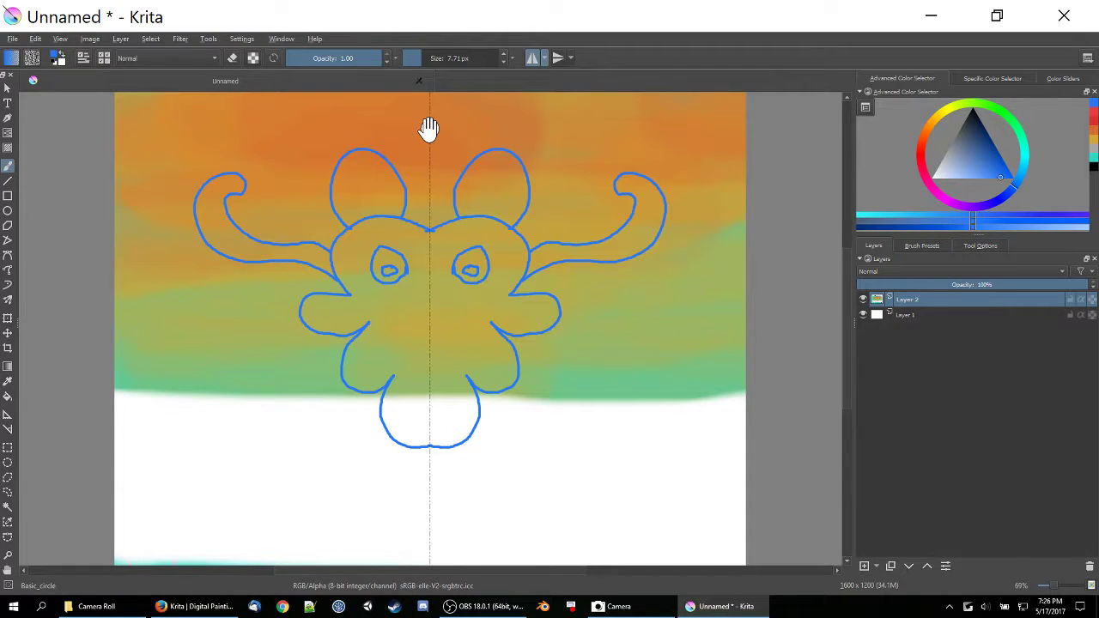
# - Draw an ornament with the mirror axis shifted right, then recentre it and add inner ear arcs
pyautogui.moveTo(429, 129)
pyautogui.mouseDown()
pyautogui.moveTo(709, 135)
pyautogui.moveTo(624, 136)
pyautogui.moveTo(668, 169)
pyautogui.moveTo(692, 240)
pyautogui.moveTo(679, 286)
pyautogui.moveTo(613, 351)
pyautogui.moveTo(614, 372)
pyautogui.moveTo(620, 383)
pyautogui.moveTo(629, 347)
pyautogui.moveTo(659, 330)
pyautogui.moveTo(685, 347)
pyautogui.moveTo(676, 378)
pyautogui.moveTo(651, 372)
pyautogui.moveTo(651, 398)
pyautogui.moveTo(699, 418)
pyautogui.mouseUp()
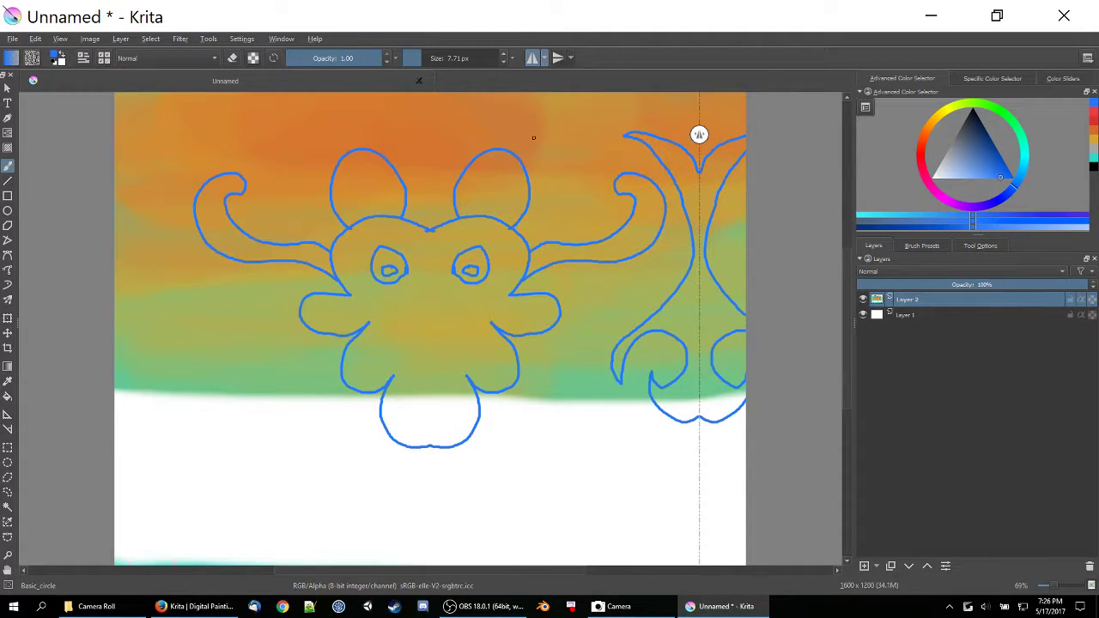
pyautogui.moveTo(699, 134); pyautogui.dragTo(427, 139)
pyautogui.moveTo(467, 211)
pyautogui.mouseDown()
pyautogui.moveTo(465, 196)
pyautogui.moveTo(494, 164)
pyautogui.moveTo(523, 191)
pyautogui.moveTo(499, 222)
pyautogui.moveTo(482, 197)
pyautogui.moveTo(494, 211)
pyautogui.mouseUp()
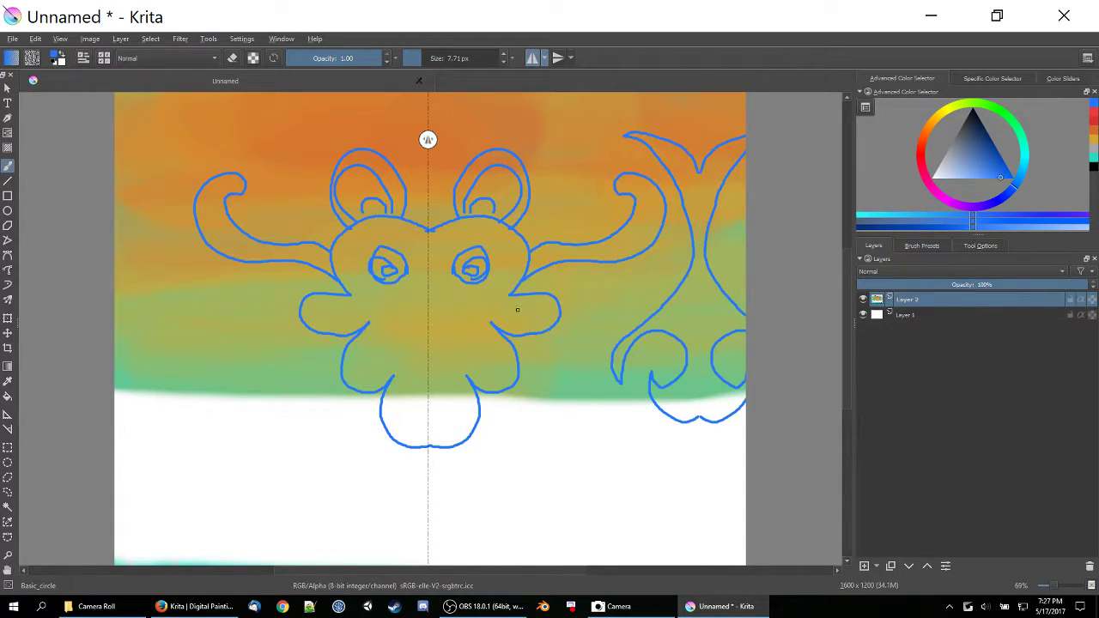
pyautogui.click(562, 58)
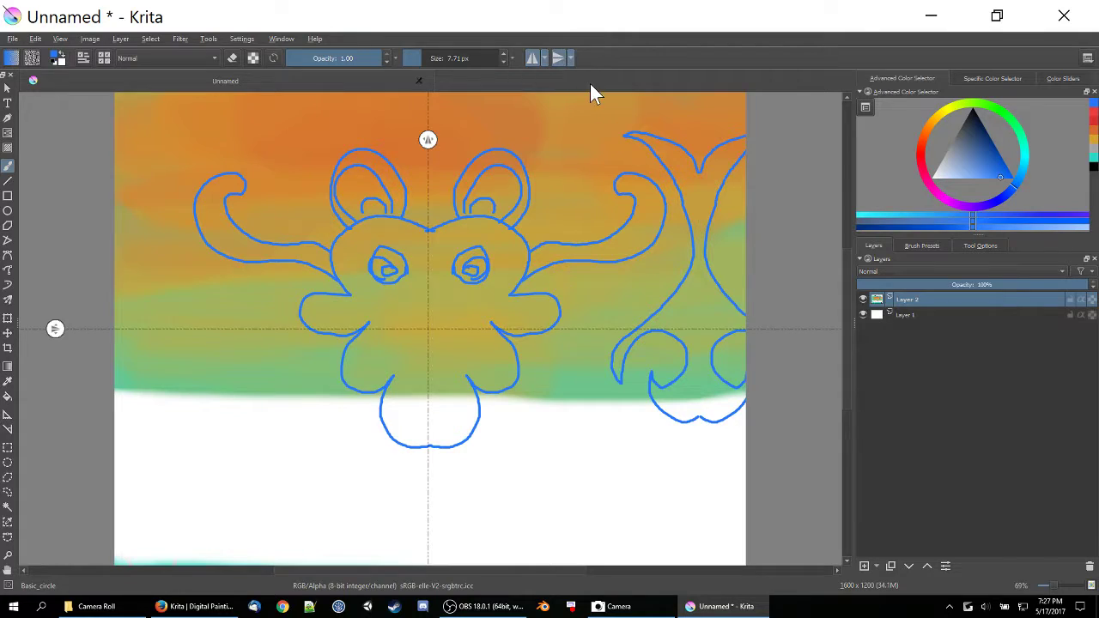
# - With only top-bottom mirroring and the axis lowered, draw a wavy band across the bottom
pyautogui.click(537, 58)
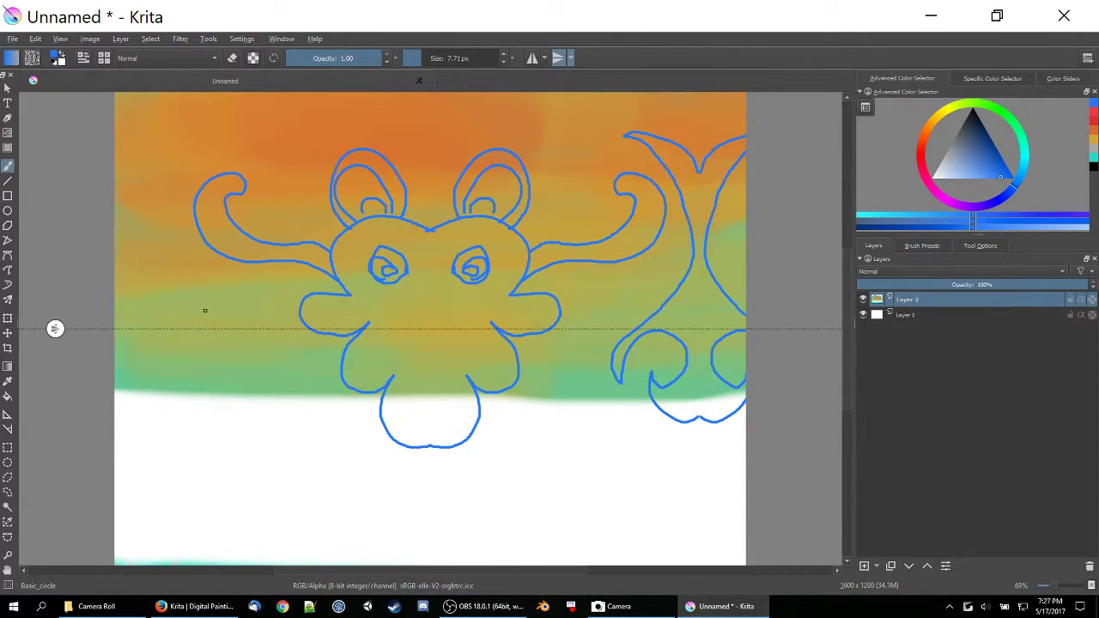
pyautogui.moveTo(50, 328); pyautogui.dragTo(42, 496)
pyautogui.moveTo(119, 493)
pyautogui.mouseDown()
pyautogui.moveTo(150, 477)
pyautogui.moveTo(191, 495)
pyautogui.moveTo(287, 475)
pyautogui.moveTo(309, 493)
pyautogui.moveTo(385, 483)
pyautogui.moveTo(433, 493)
pyautogui.moveTo(482, 478)
pyautogui.moveTo(509, 493)
pyautogui.moveTo(530, 477)
pyautogui.moveTo(632, 492)
pyautogui.moveTo(687, 478)
pyautogui.moveTo(750, 495)
pyautogui.mouseUp()
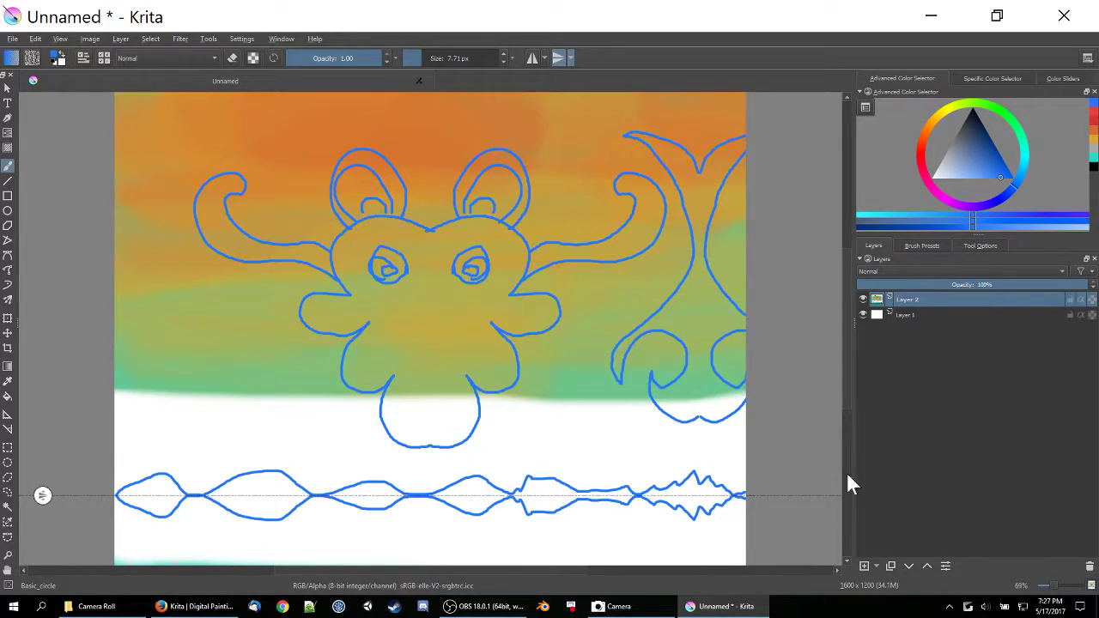
# - Re-enable left-right mirroring and draw four-way symmetric curls below the head
pyautogui.click(534, 59)
pyautogui.moveTo(421, 491)
pyautogui.mouseDown()
pyautogui.moveTo(343, 466)
pyautogui.moveTo(324, 448)
pyautogui.moveTo(321, 416)
pyautogui.mouseUp()
pyautogui.moveTo(370, 465)
pyautogui.mouseDown()
pyautogui.moveTo(388, 457)
pyautogui.moveTo(378, 444)
pyautogui.moveTo(400, 456)
pyautogui.moveTo(392, 478)
pyautogui.moveTo(414, 468)
pyautogui.moveTo(412, 457)
pyautogui.moveTo(433, 484)
pyautogui.mouseUp()
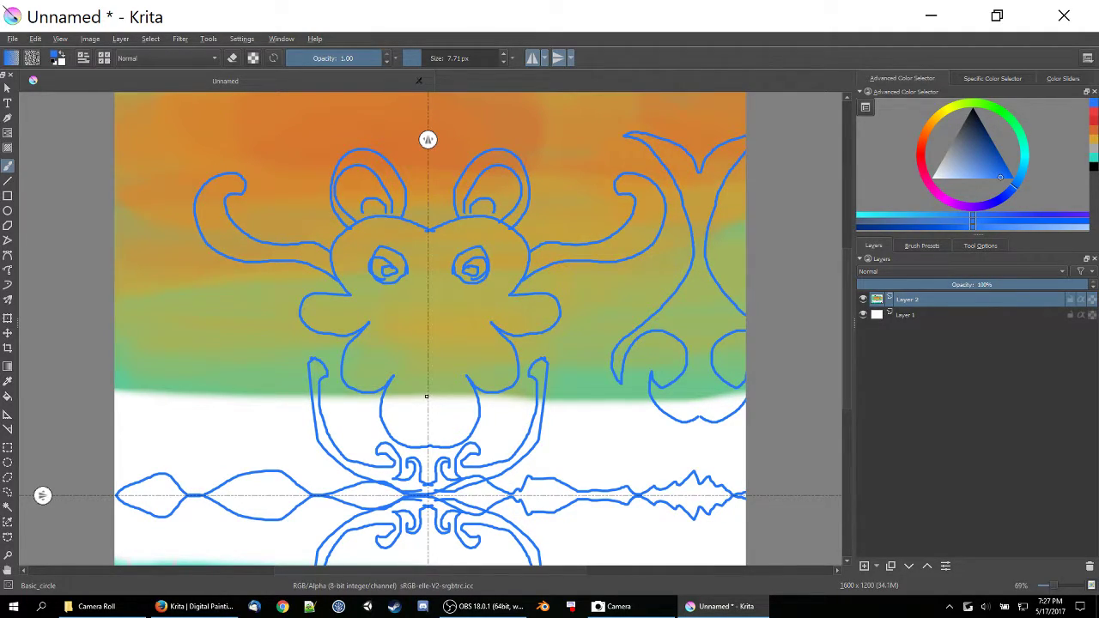
# - With left-right mirroring only, draw the oval snout, arrow-shaped nose, small horns and face-lobe curls
pyautogui.click(565, 58)
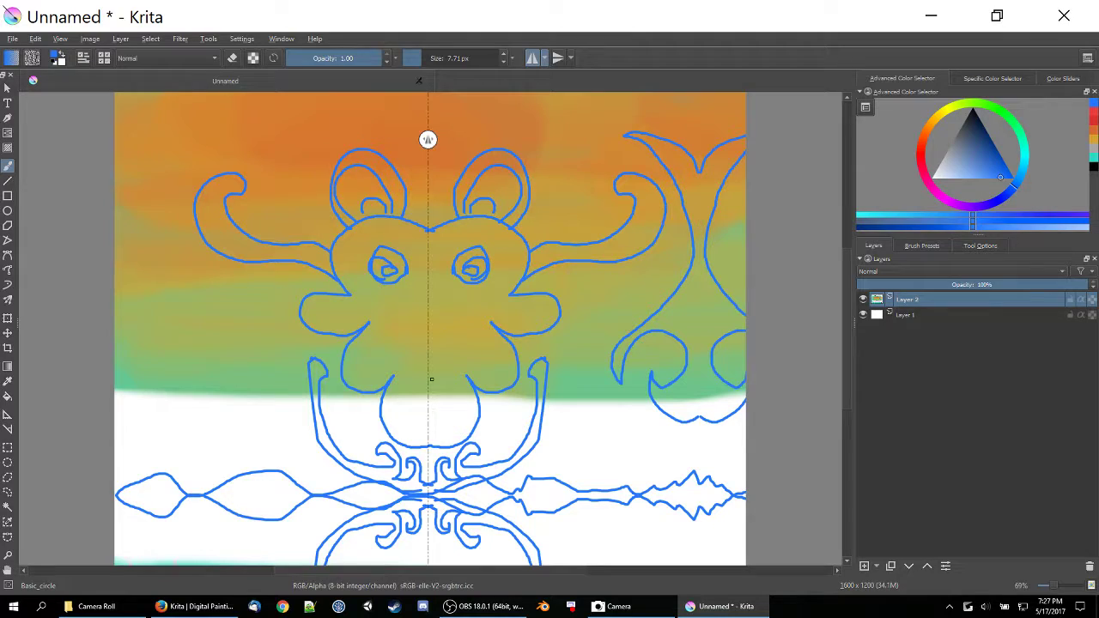
pyautogui.moveTo(428, 394)
pyautogui.mouseDown()
pyautogui.moveTo(464, 415)
pyautogui.moveTo(433, 435)
pyautogui.moveTo(412, 414)
pyautogui.moveTo(425, 426)
pyautogui.mouseUp()
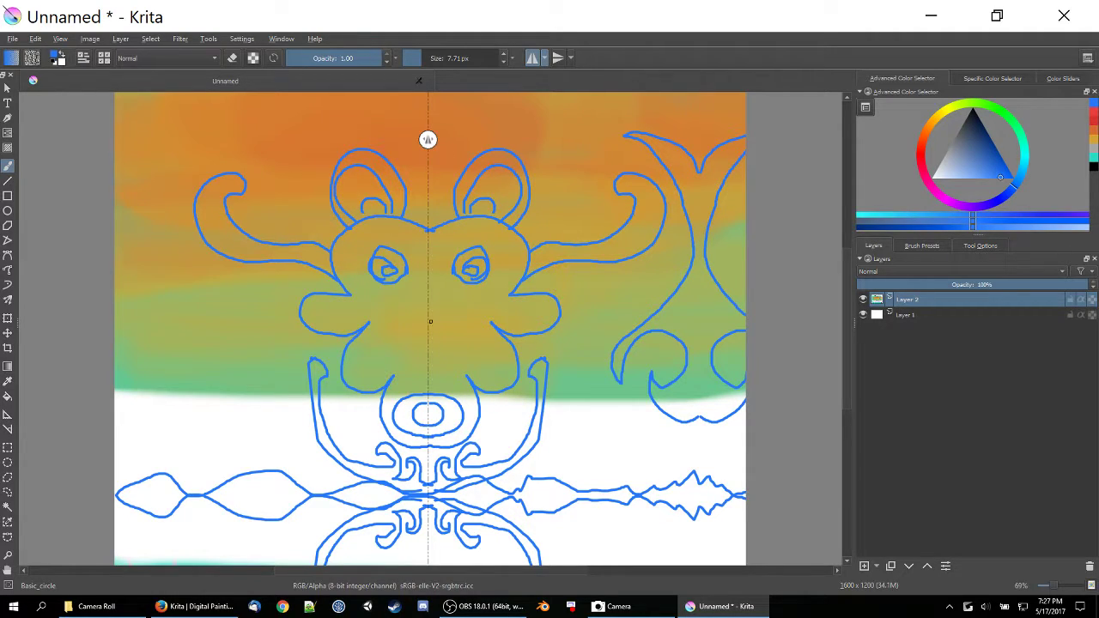
pyautogui.moveTo(423, 317)
pyautogui.mouseDown()
pyautogui.moveTo(404, 340)
pyautogui.moveTo(419, 340)
pyautogui.moveTo(426, 373)
pyautogui.mouseUp()
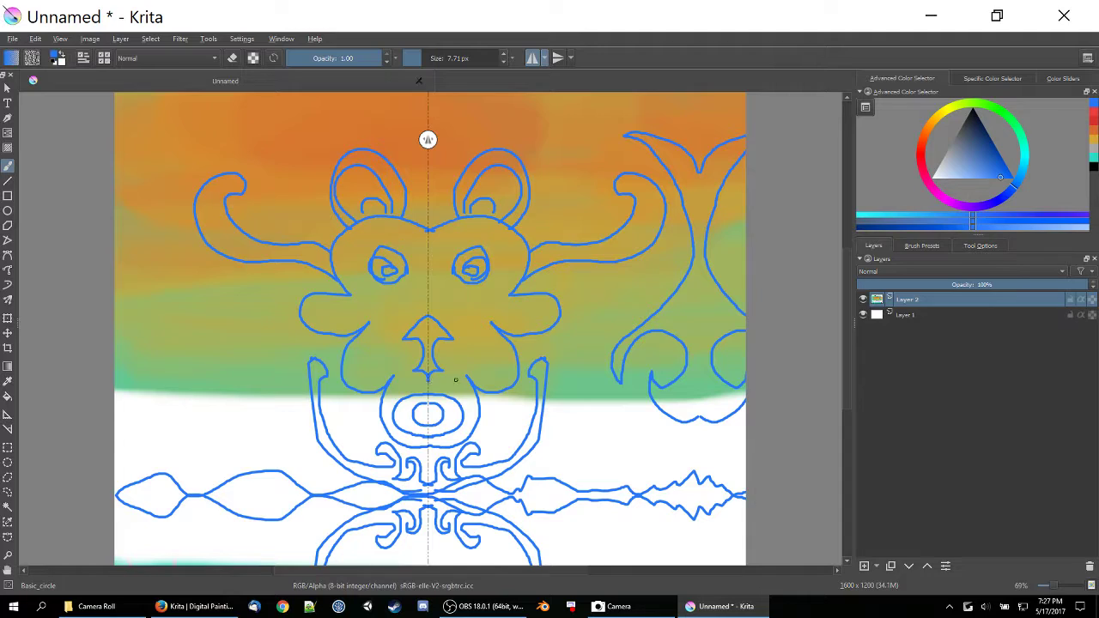
pyautogui.moveTo(420, 321)
pyautogui.mouseDown()
pyautogui.moveTo(409, 314)
pyautogui.moveTo(412, 331)
pyautogui.mouseUp()
pyautogui.moveTo(322, 307)
pyautogui.mouseDown()
pyautogui.moveTo(310, 305)
pyautogui.moveTo(319, 326)
pyautogui.mouseUp()
pyautogui.moveTo(361, 354)
pyautogui.mouseDown()
pyautogui.moveTo(355, 377)
pyautogui.moveTo(381, 375)
pyautogui.mouseUp()
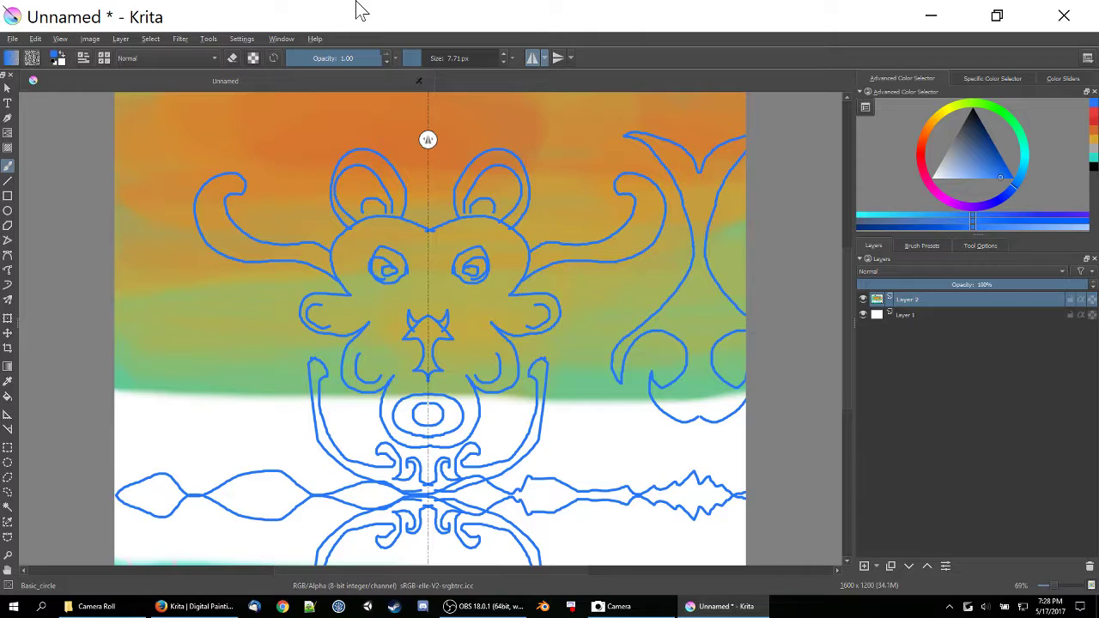
pyautogui.click(531, 59)
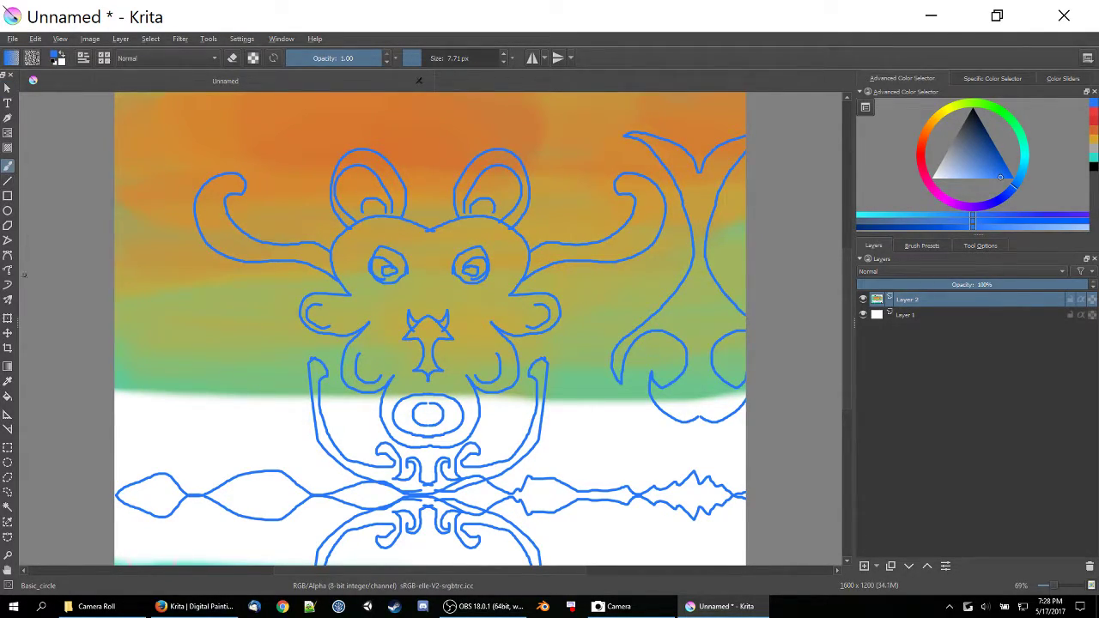
pyautogui.click(8, 181)
# - Draw fanning straight lines at the top-left, then small rectangles and a circle on the left side
pyautogui.moveTo(182, 102)
pyautogui.mouseDown()
pyautogui.moveTo(116, 151)
pyautogui.moveTo(128, 153)
pyautogui.mouseUp()
pyautogui.moveTo(194, 137); pyautogui.dragTo(147, 206)
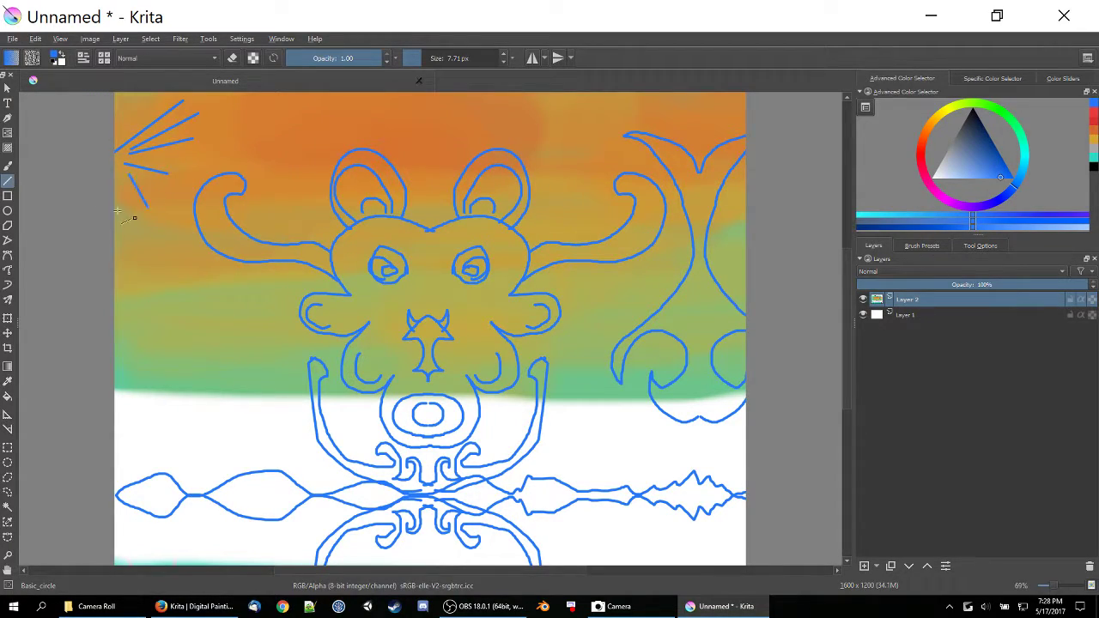
pyautogui.click(8, 196)
pyautogui.moveTo(126, 249)
pyautogui.mouseDown()
pyautogui.moveTo(160, 293)
pyautogui.moveTo(159, 344)
pyautogui.moveTo(190, 369)
pyautogui.mouseUp()
pyautogui.click(8, 210)
pyautogui.moveTo(136, 287); pyautogui.dragTo(174, 326)
# - Draw a five-cornered polygon to the left of the creature's face
pyautogui.click(8, 224)
pyautogui.click(166, 284)
pyautogui.click(221, 272)
pyautogui.click(235, 329)
pyautogui.click(194, 354)
pyautogui.click(160, 292)
pyautogui.click(167, 284)
# - Draw a zigzag polyline down the left side and start another near the stacked squares
pyautogui.click(8, 240)
pyautogui.click(162, 243)
pyautogui.click(154, 373)
pyautogui.click(203, 396)
pyautogui.click(235, 438)
pyautogui.doubleClick(153, 432)
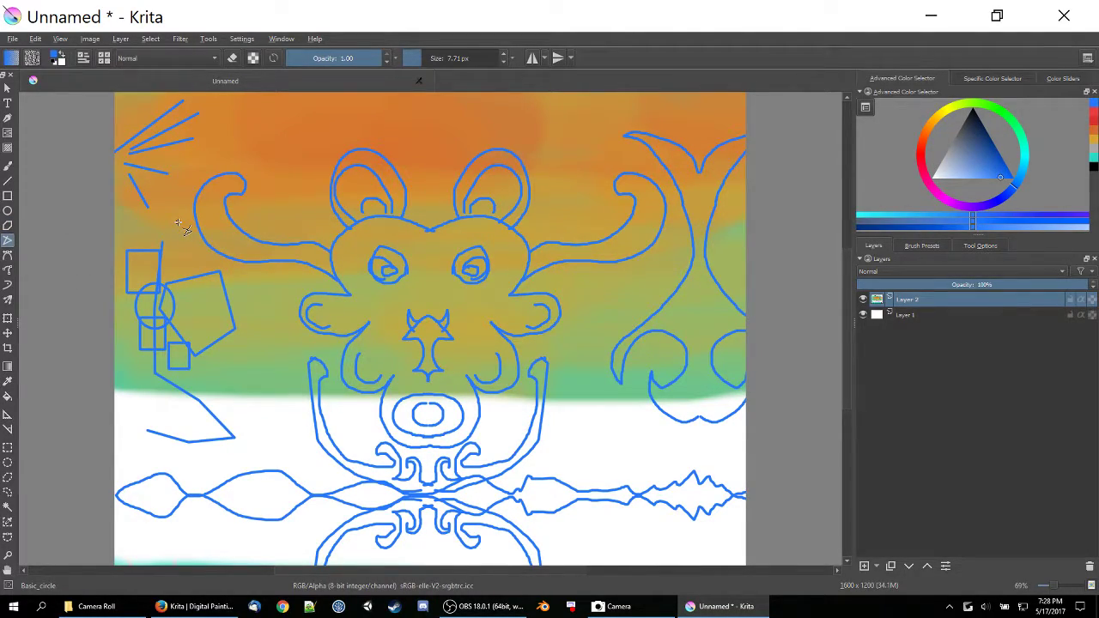
pyautogui.click(143, 329)
pyautogui.click(532, 58)
# - Draw a mirrored bezier curve over the head and a freehand curve down from the top centre
pyautogui.click(8, 255)
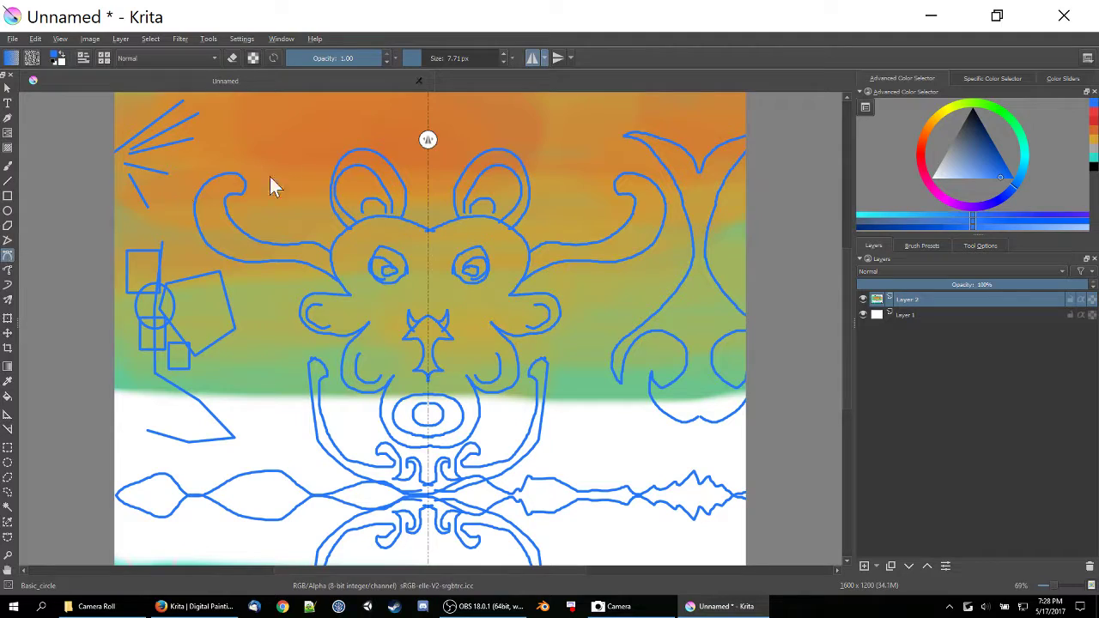
pyautogui.moveTo(303, 126)
pyautogui.mouseDown()
pyautogui.moveTo(286, 157)
pyautogui.moveTo(306, 196)
pyautogui.moveTo(271, 222)
pyautogui.moveTo(265, 166)
pyautogui.moveTo(232, 138)
pyautogui.mouseUp()
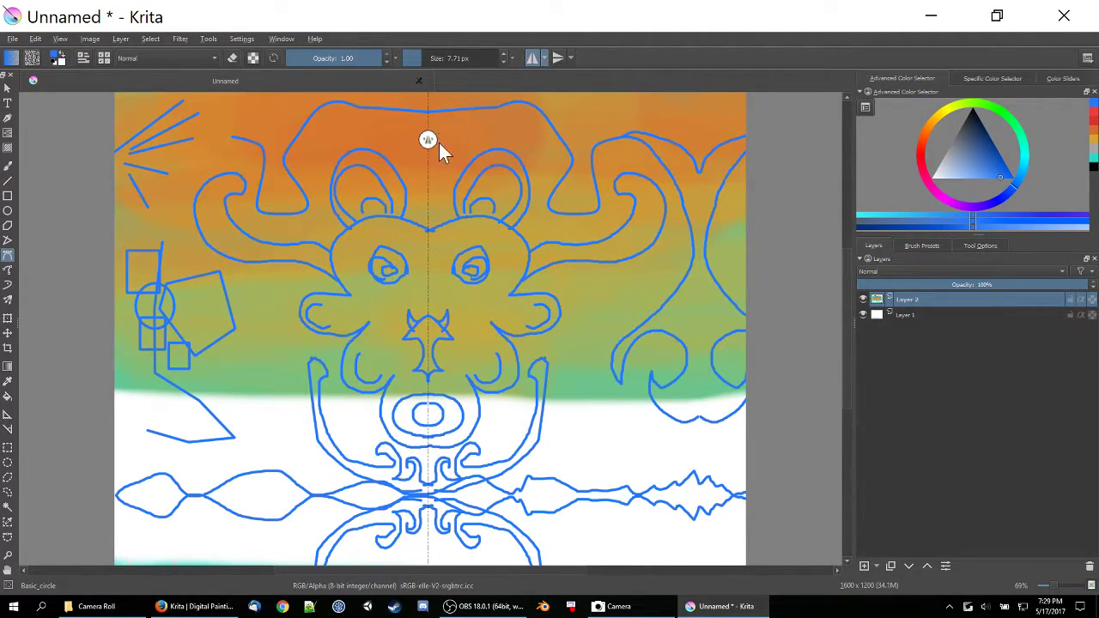
pyautogui.click(7, 271)
pyautogui.moveTo(415, 120); pyautogui.dragTo(427, 122)
pyautogui.moveTo(345, 131)
pyautogui.mouseDown()
pyautogui.moveTo(309, 160)
pyautogui.moveTo(313, 219)
pyautogui.moveTo(274, 245)
pyautogui.moveTo(247, 294)
pyautogui.mouseUp()
pyautogui.moveTo(254, 407); pyautogui.dragTo(219, 397)
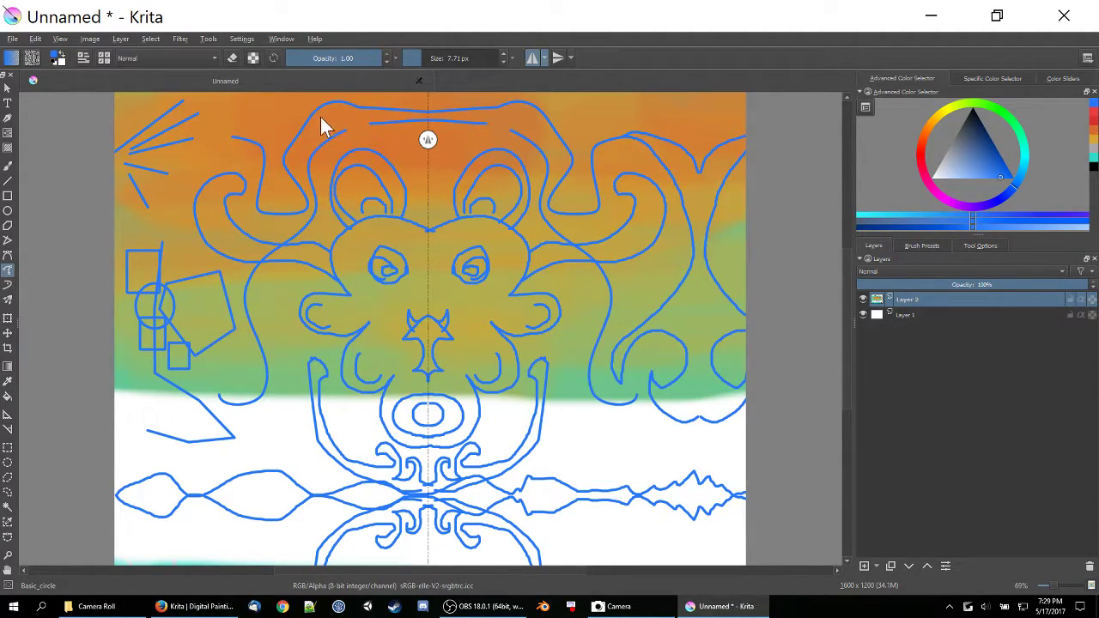
# - Add a mirrored curve left of centre and short straight strokes along the top
pyautogui.moveTo(285, 292); pyautogui.dragTo(275, 312)
pyautogui.moveTo(292, 386)
pyautogui.mouseDown()
pyautogui.moveTo(271, 434)
pyautogui.moveTo(240, 442)
pyautogui.moveTo(284, 446)
pyautogui.moveTo(210, 456)
pyautogui.mouseUp()
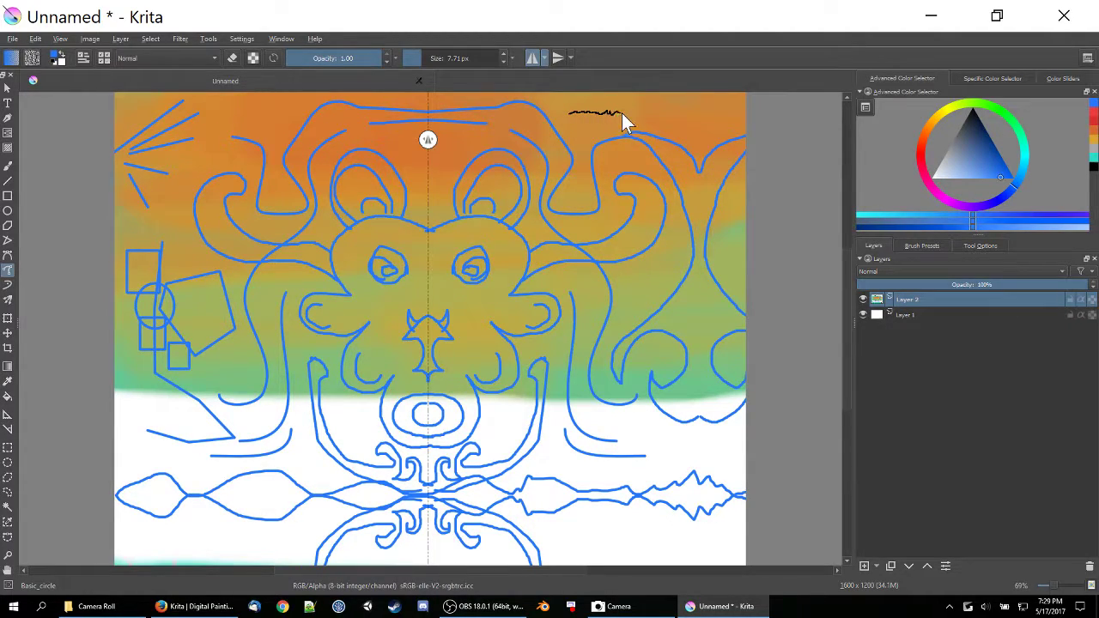
pyautogui.moveTo(683, 112); pyautogui.dragTo(701, 111)
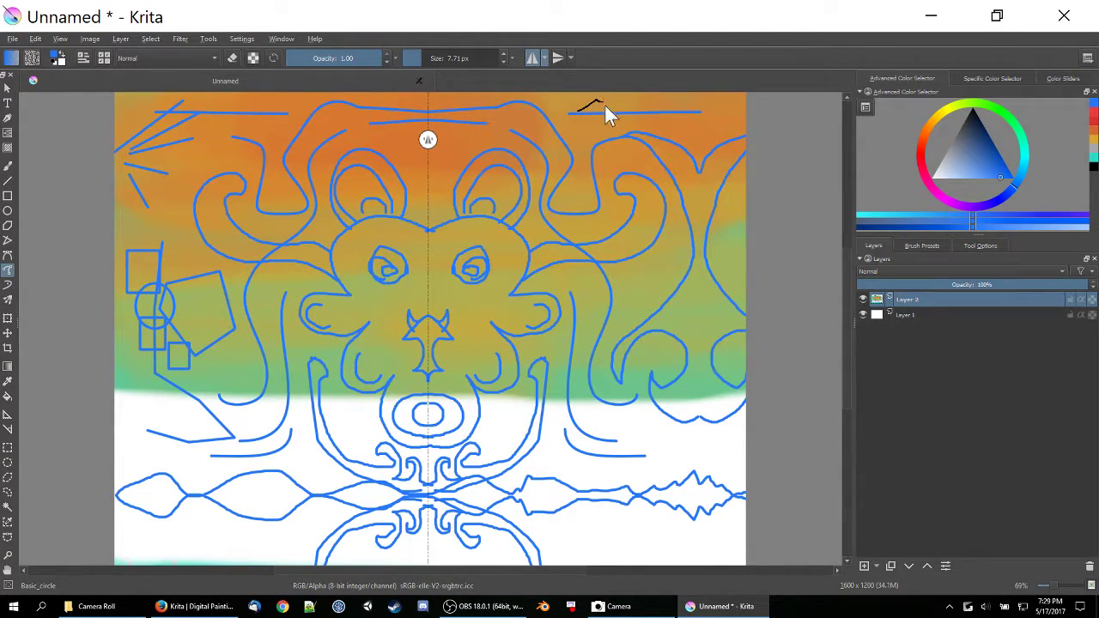
pyautogui.moveTo(624, 110); pyautogui.dragTo(628, 107)
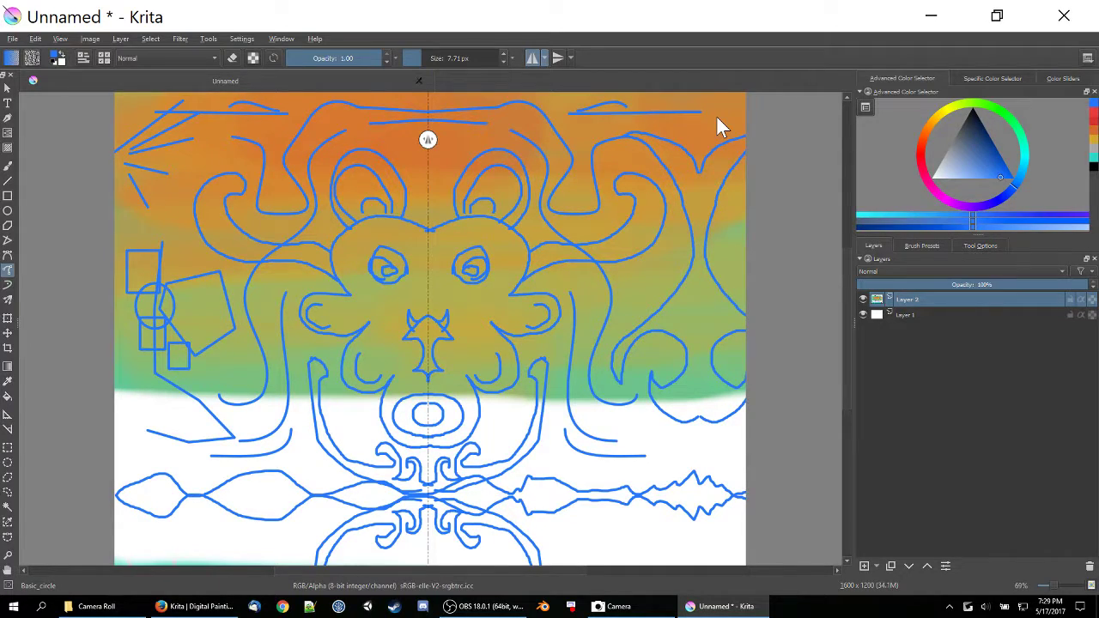
pyautogui.click(7, 271)
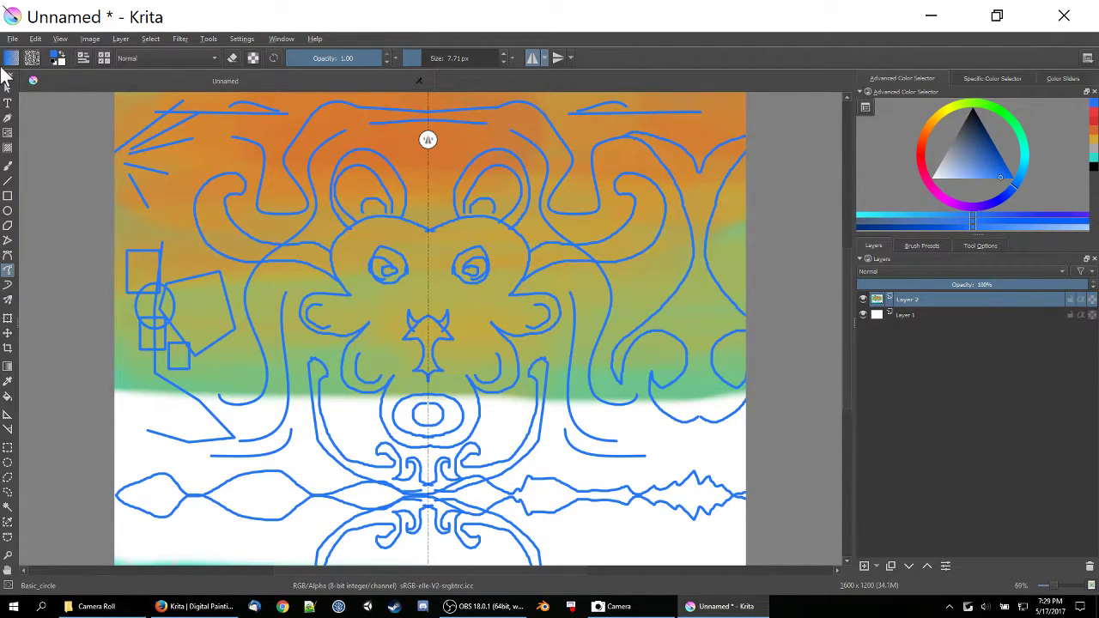
# - Draw mirrored curves and a small loop at lower right, plus strokes along the bottom edge
pyautogui.moveTo(639, 422)
pyautogui.mouseDown()
pyautogui.moveTo(668, 445)
pyautogui.moveTo(650, 473)
pyautogui.moveTo(622, 486)
pyautogui.mouseUp()
pyautogui.moveTo(643, 422)
pyautogui.mouseDown()
pyautogui.moveTo(674, 437)
pyautogui.moveTo(676, 470)
pyautogui.moveTo(640, 491)
pyautogui.moveTo(608, 485)
pyautogui.mouseUp()
pyautogui.moveTo(694, 452)
pyautogui.mouseDown()
pyautogui.moveTo(701, 441)
pyautogui.moveTo(674, 468)
pyautogui.moveTo(694, 449)
pyautogui.moveTo(682, 436)
pyautogui.moveTo(716, 449)
pyautogui.moveTo(674, 472)
pyautogui.mouseUp()
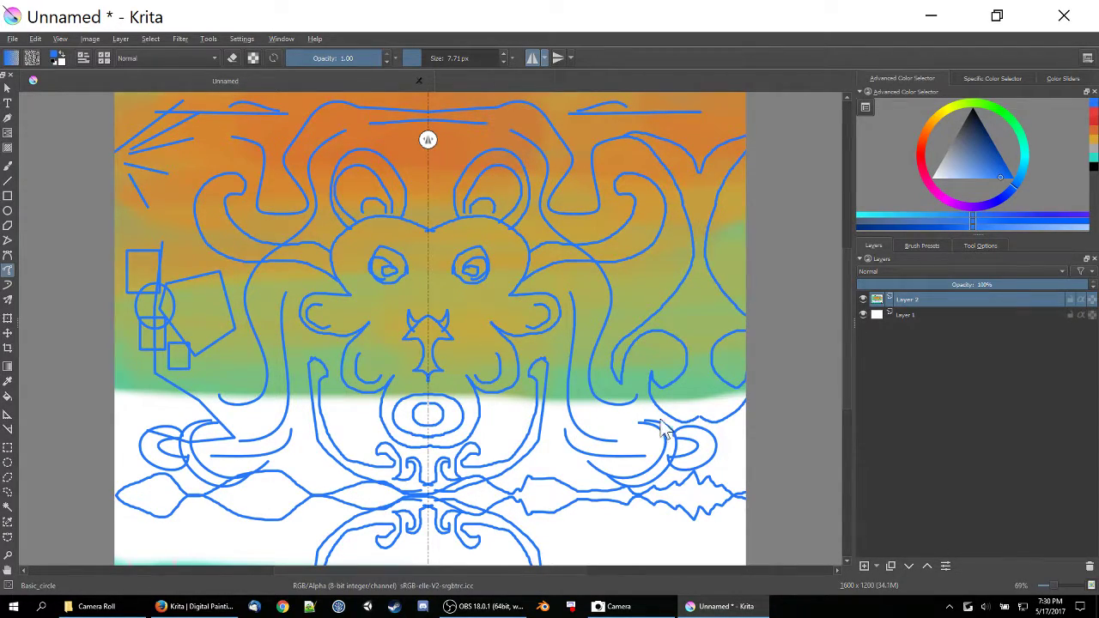
pyautogui.moveTo(167, 545)
pyautogui.mouseDown()
pyautogui.moveTo(225, 530)
pyautogui.moveTo(282, 561)
pyautogui.mouseUp()
pyautogui.moveTo(530, 541); pyautogui.dragTo(584, 532)
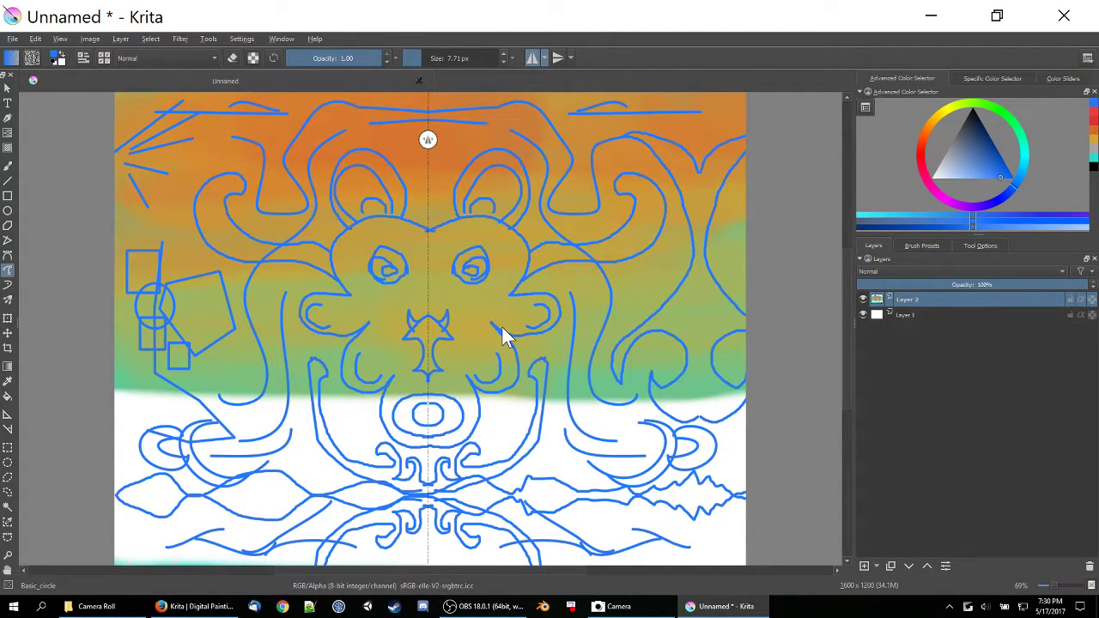
pyautogui.click(8, 301)
# - Scribble dense mirrored blue loops over the creature with the Multibrush, and widen the toolbox
pyautogui.moveTo(276, 316)
pyautogui.mouseDown()
pyautogui.moveTo(286, 292)
pyautogui.moveTo(361, 266)
pyautogui.moveTo(301, 464)
pyautogui.moveTo(240, 184)
pyautogui.moveTo(309, 111)
pyautogui.moveTo(146, 206)
pyautogui.moveTo(181, 460)
pyautogui.moveTo(302, 247)
pyautogui.moveTo(284, 183)
pyautogui.moveTo(320, 436)
pyautogui.moveTo(340, 287)
pyautogui.moveTo(365, 455)
pyautogui.moveTo(335, 520)
pyautogui.moveTo(317, 291)
pyautogui.moveTo(400, 240)
pyautogui.moveTo(463, 386)
pyautogui.moveTo(510, 275)
pyautogui.moveTo(542, 296)
pyautogui.moveTo(446, 352)
pyautogui.moveTo(526, 244)
pyautogui.mouseUp()
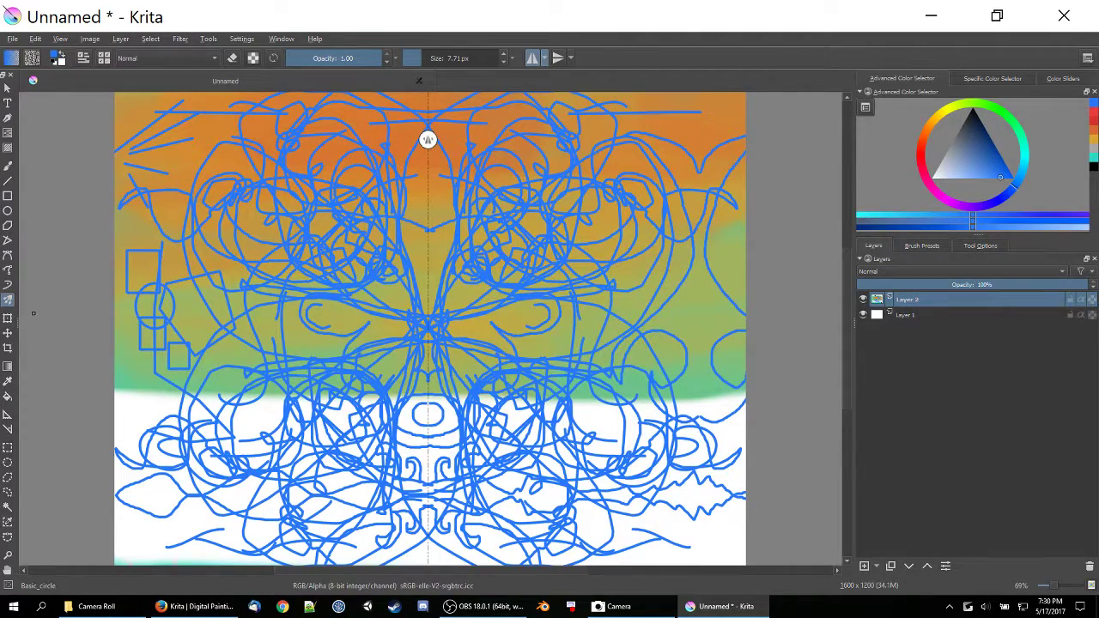
pyautogui.moveTo(15, 324); pyautogui.dragTo(77, 322)
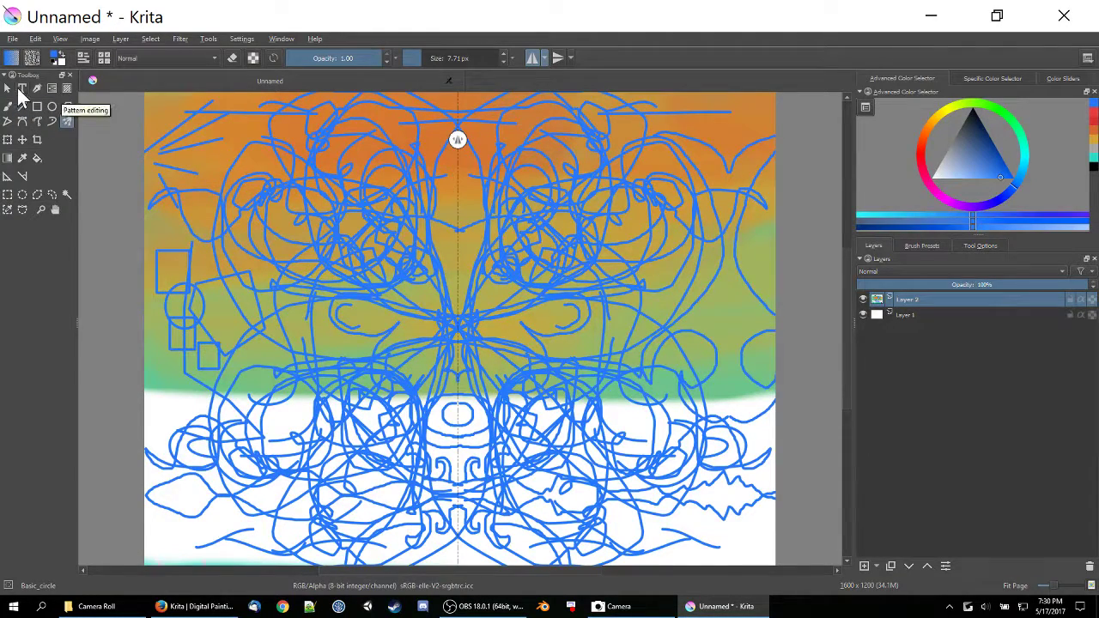
# - Flood-fill eight enclosed shapes blue: the upper-left area, both rectangles, the square, the oval, and the side areas
pyautogui.click(38, 160)
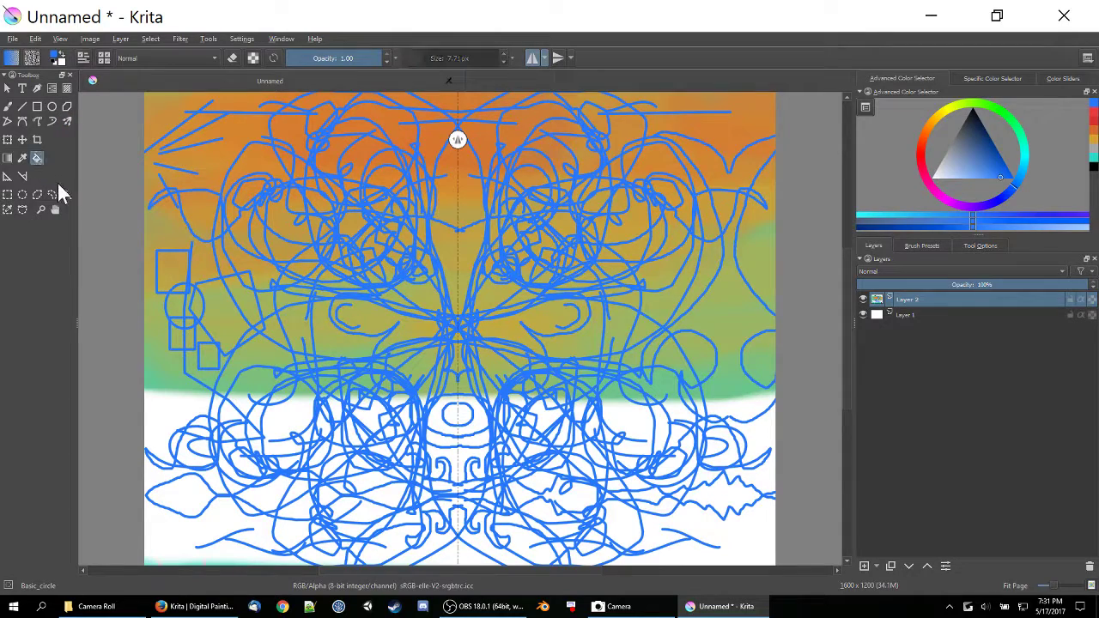
pyautogui.click(256, 161)
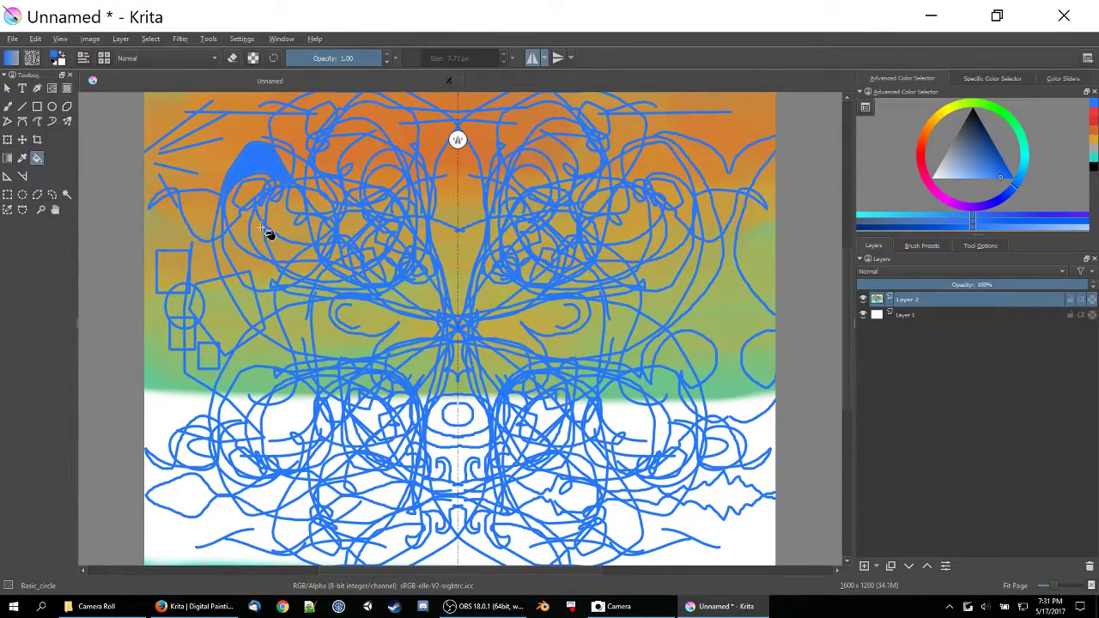
pyautogui.click(300, 329)
pyautogui.click(177, 271)
pyautogui.click(176, 339)
pyautogui.click(208, 356)
pyautogui.click(444, 425)
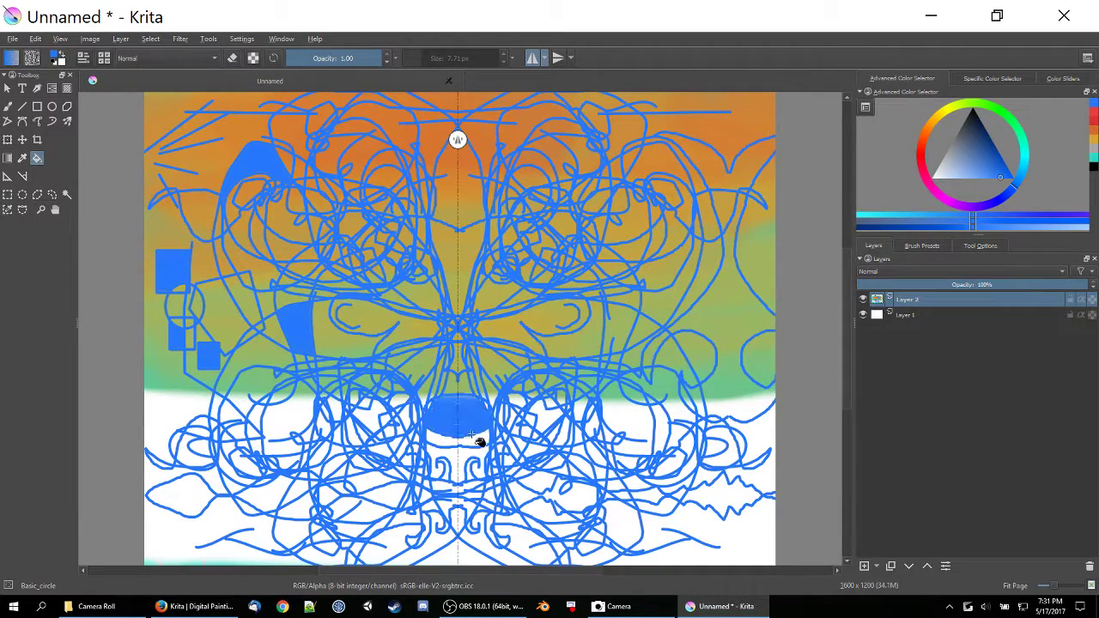
pyautogui.click(546, 336)
pyautogui.click(558, 234)
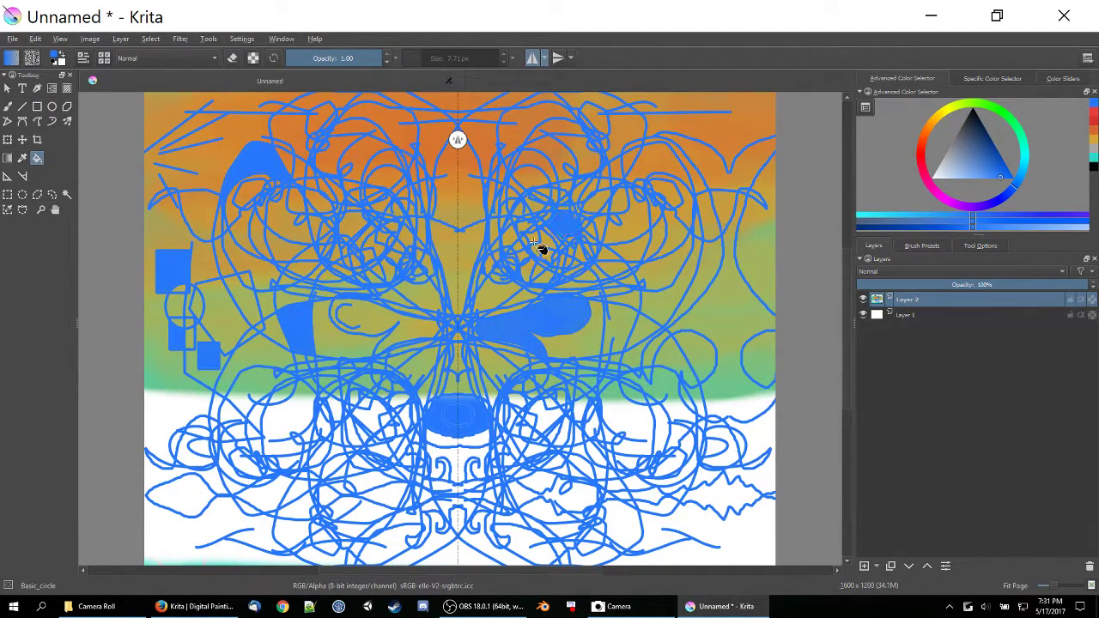
# - Sample the canvas orange with the colour picker to make it the painting colour
pyautogui.click(23, 158)
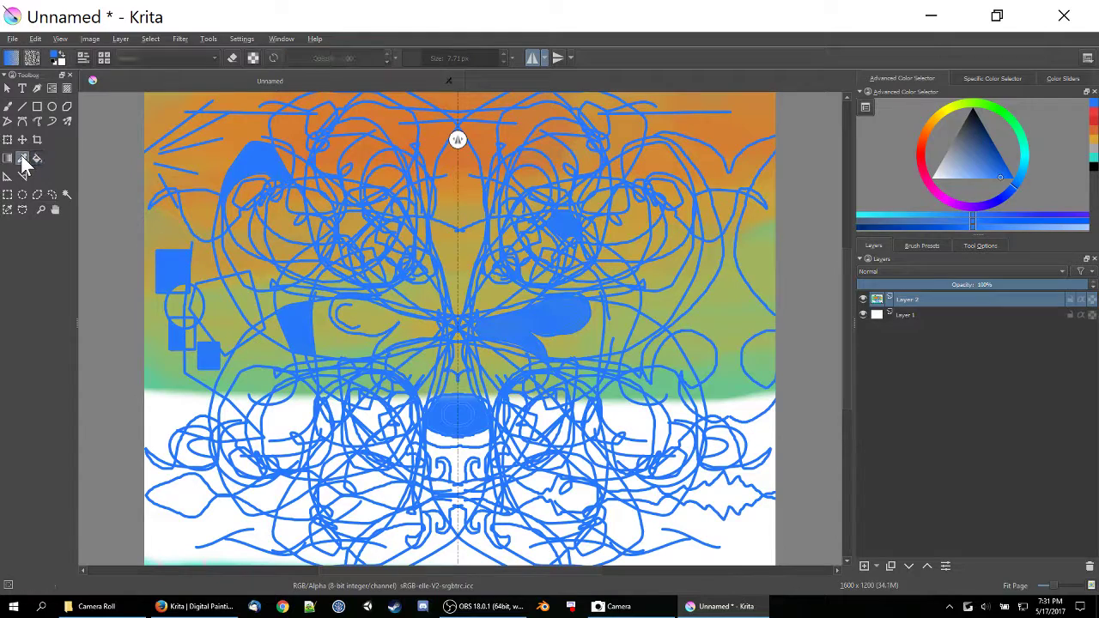
pyautogui.click(233, 120)
pyautogui.click(266, 156)
pyautogui.click(458, 163)
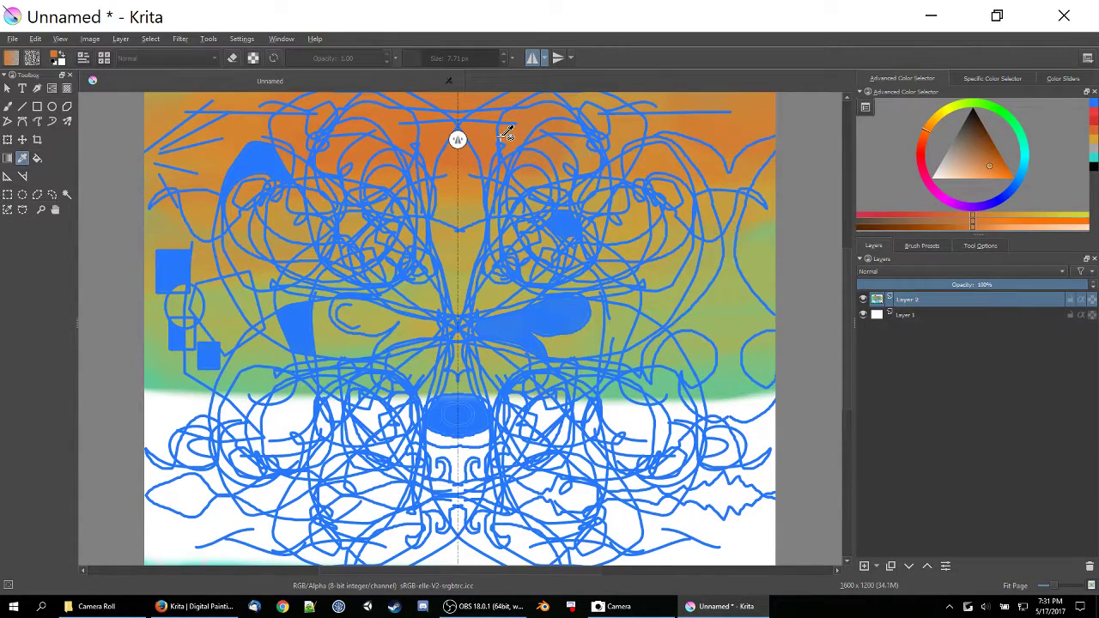
pyautogui.click(537, 127)
pyautogui.click(634, 217)
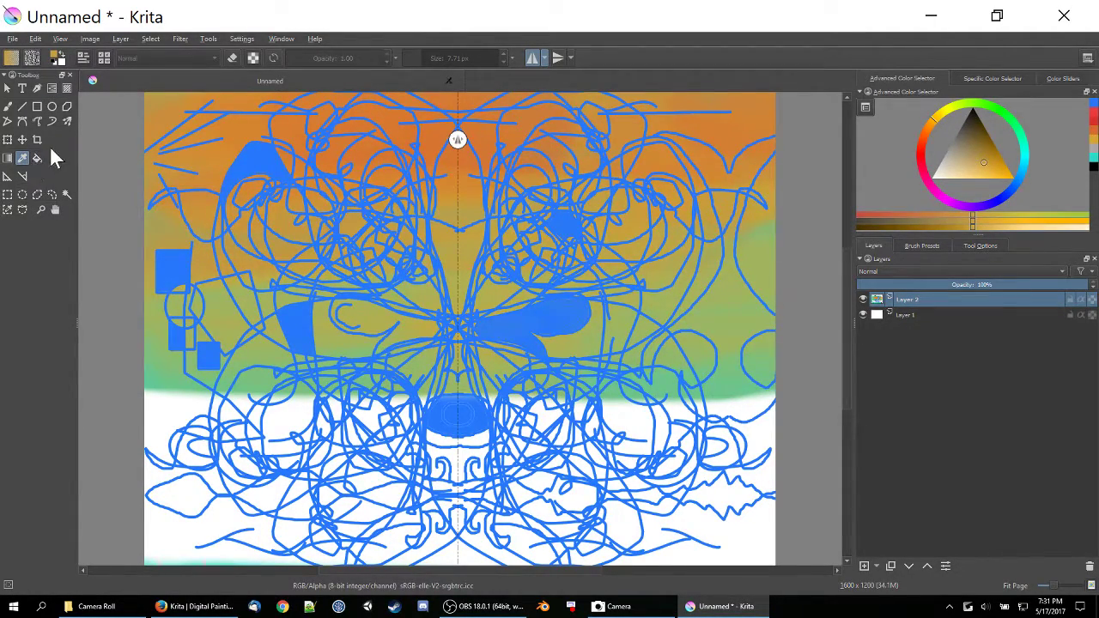
pyautogui.click(7, 158)
# - Lay a translucent orange gradient from upper left toward lower right, muting the blue loops beneath
pyautogui.moveTo(199, 136); pyautogui.dragTo(571, 581)
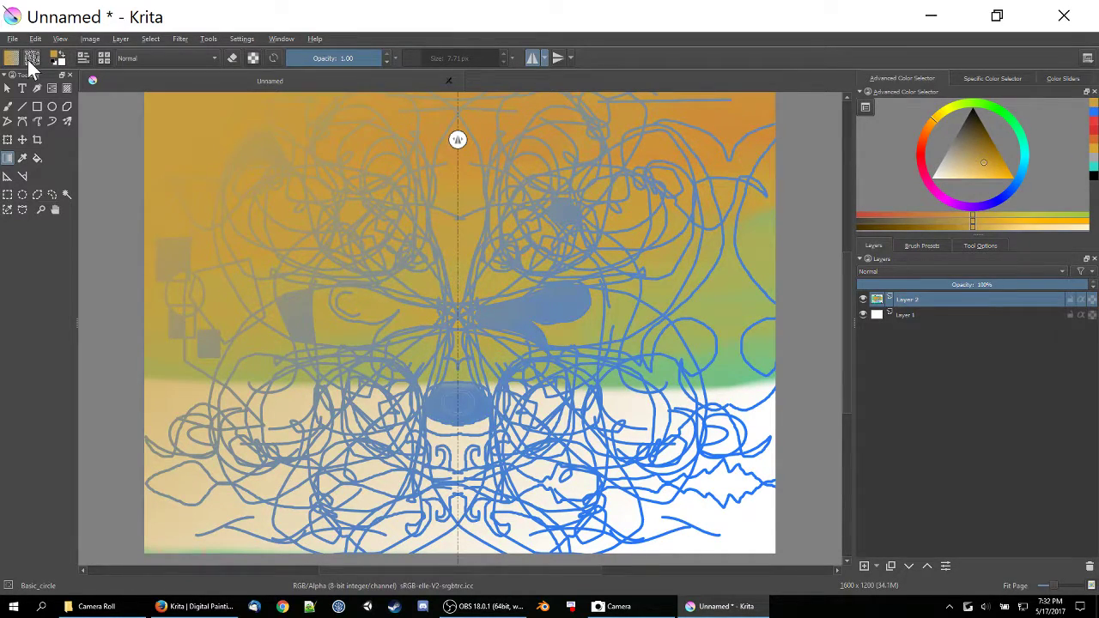
pyautogui.click(6, 176)
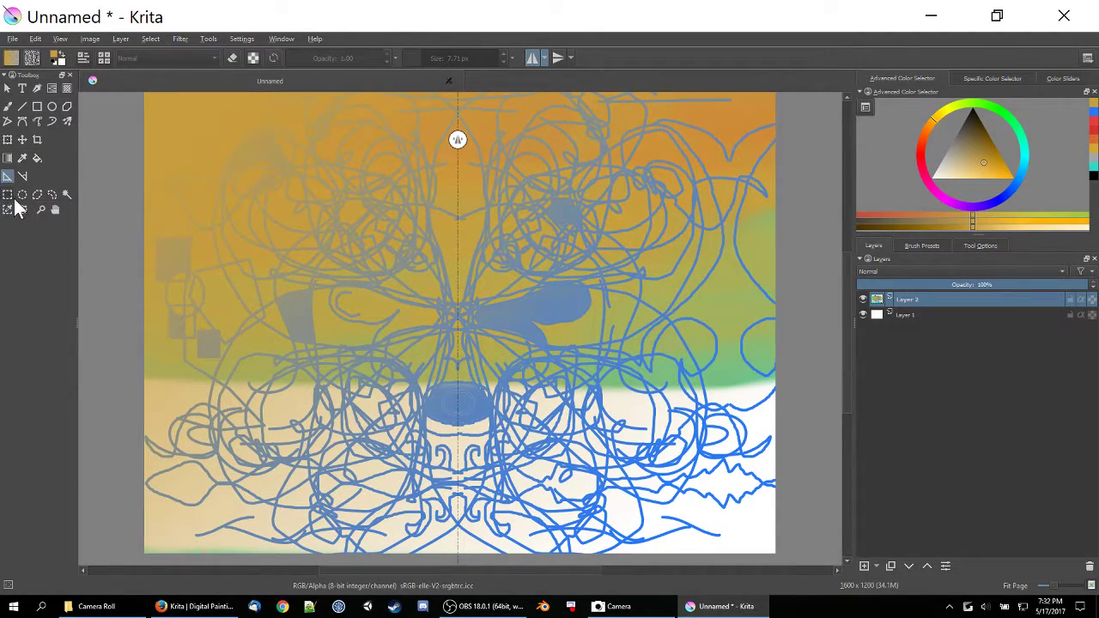
pyautogui.click(8, 195)
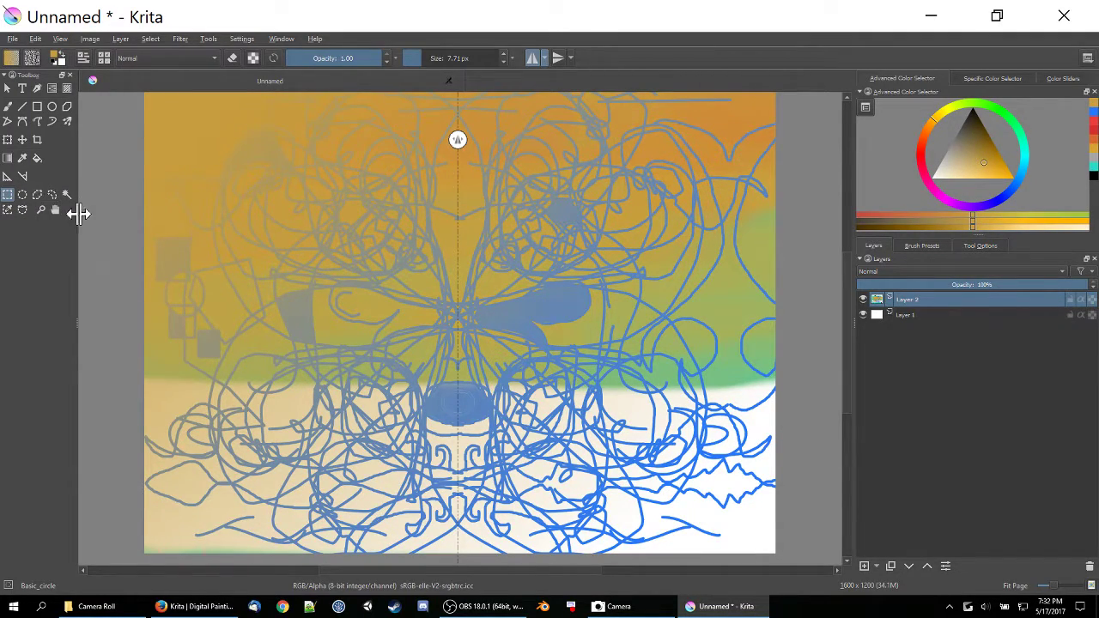
pyautogui.moveTo(236, 203); pyautogui.dragTo(366, 333)
pyautogui.moveTo(236, 153); pyautogui.dragTo(407, 372)
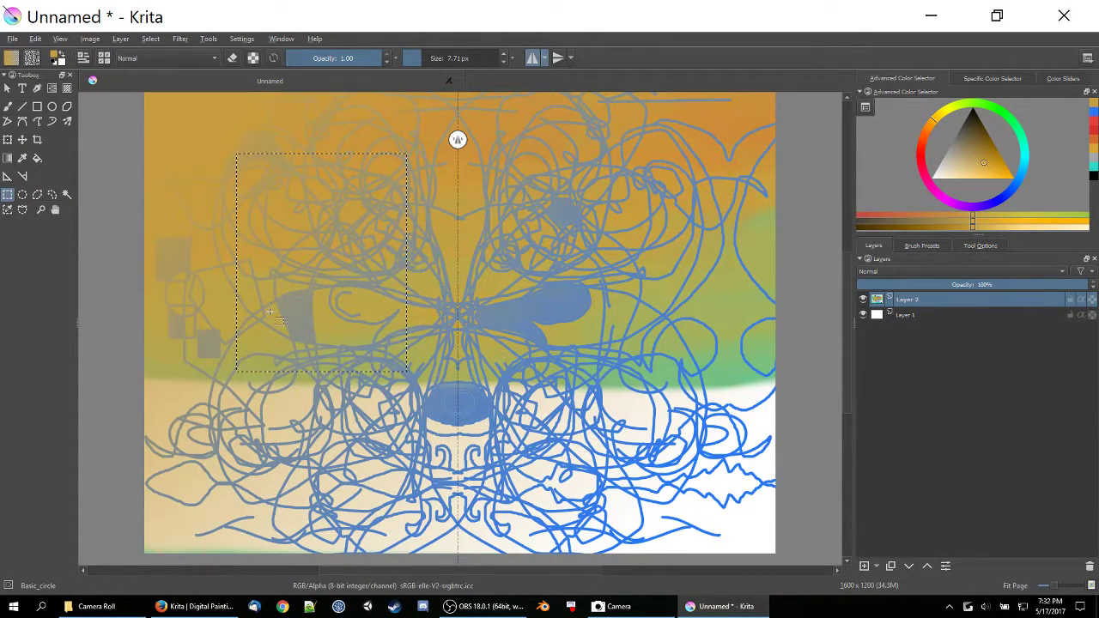
pyautogui.click(23, 194)
pyautogui.moveTo(167, 276); pyautogui.dragTo(220, 331)
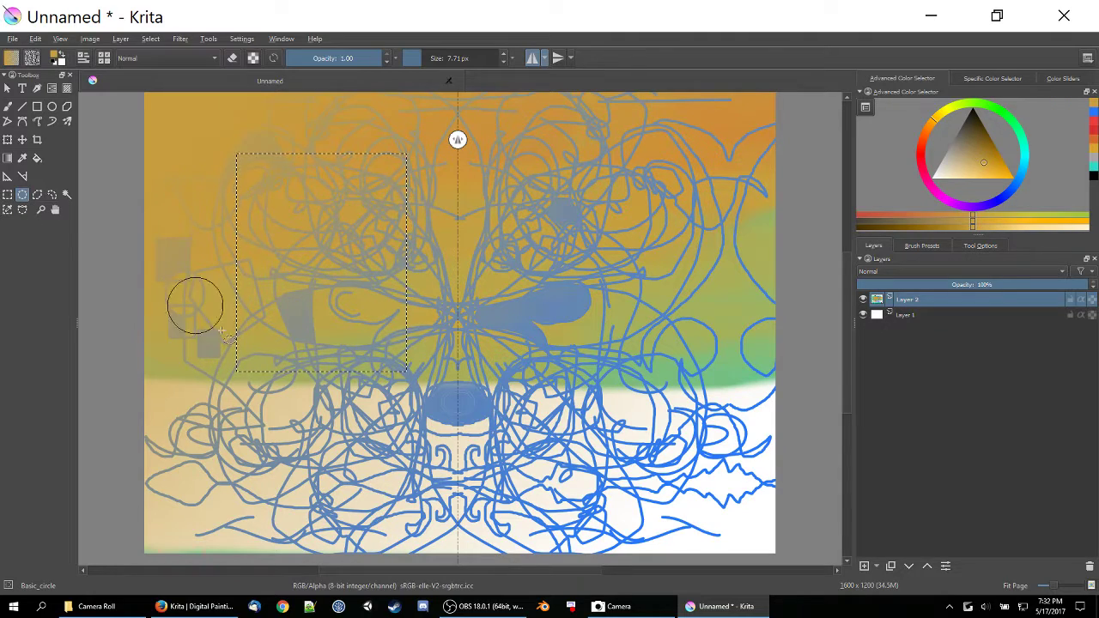
pyautogui.click(37, 194)
pyautogui.click(221, 288)
pyautogui.click(289, 200)
pyautogui.click(373, 207)
pyautogui.click(373, 339)
pyautogui.click(272, 416)
pyautogui.doubleClick(243, 358)
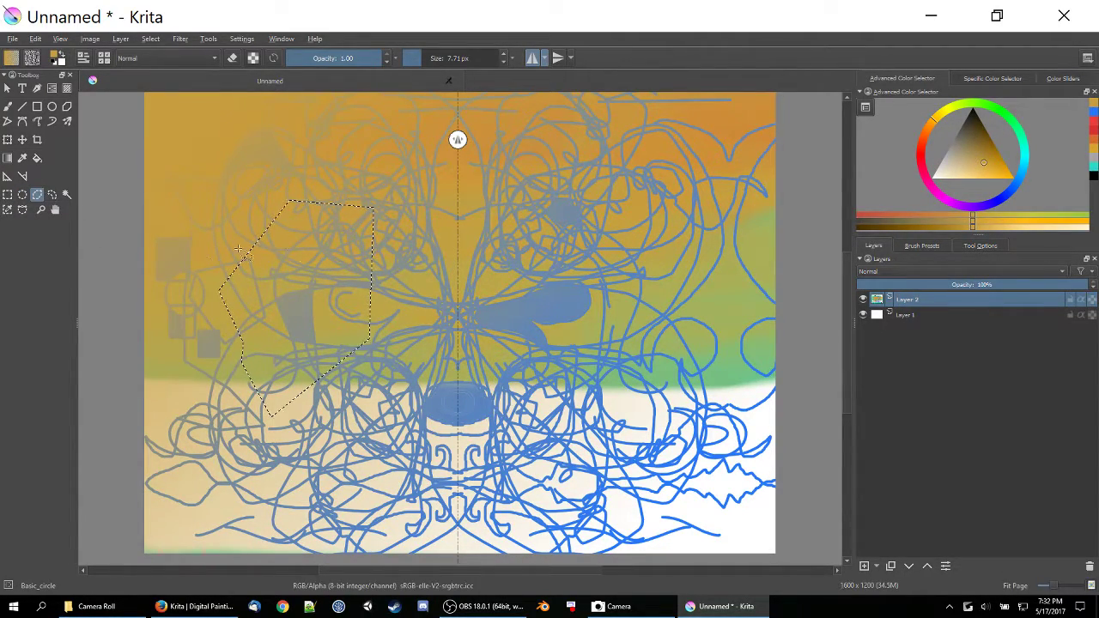
pyautogui.click(67, 196)
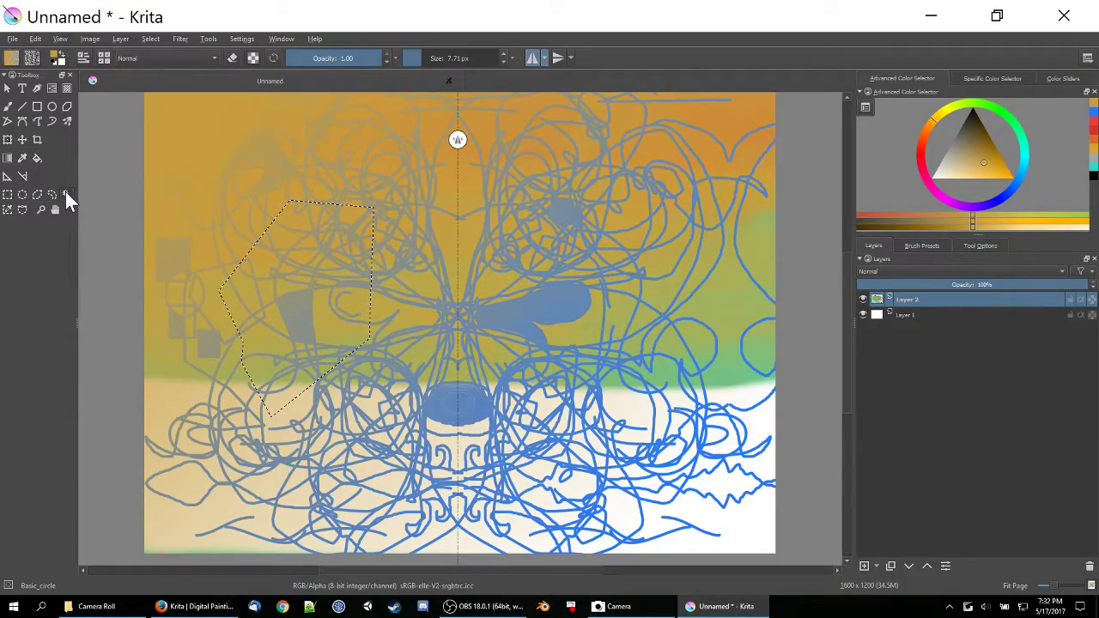
pyautogui.click(443, 404)
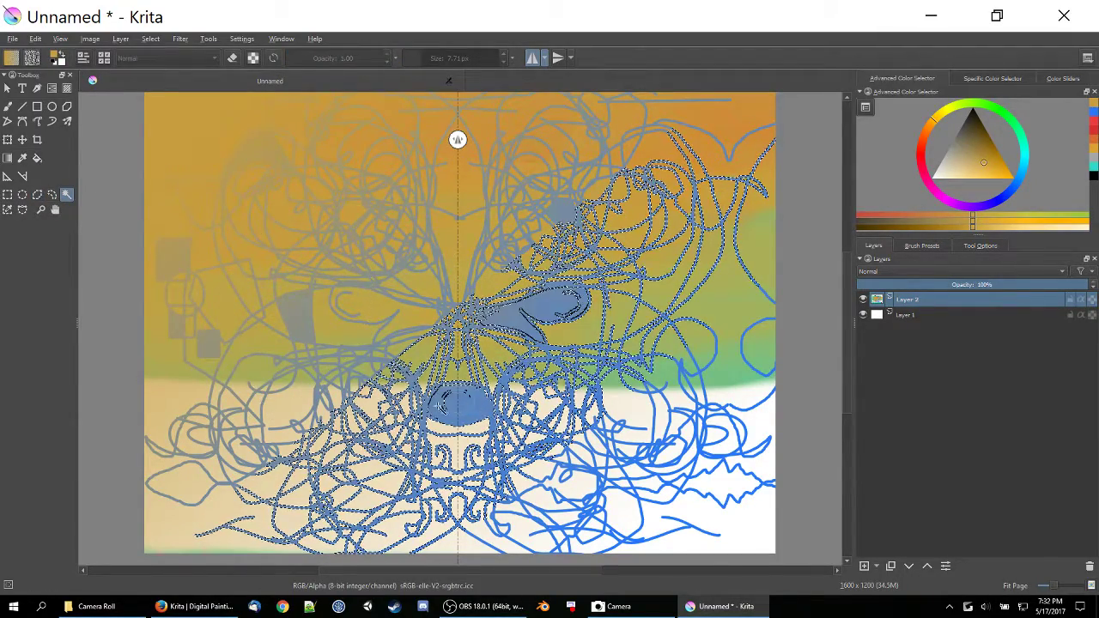
pyautogui.click(8, 211)
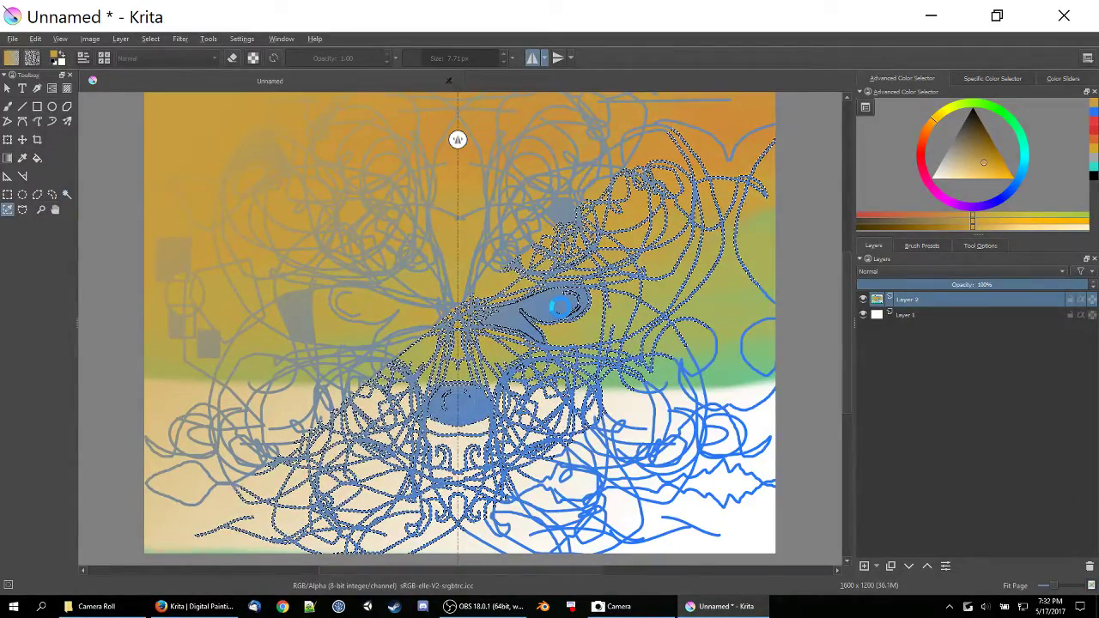
pyautogui.click(422, 249)
pyautogui.click(22, 194)
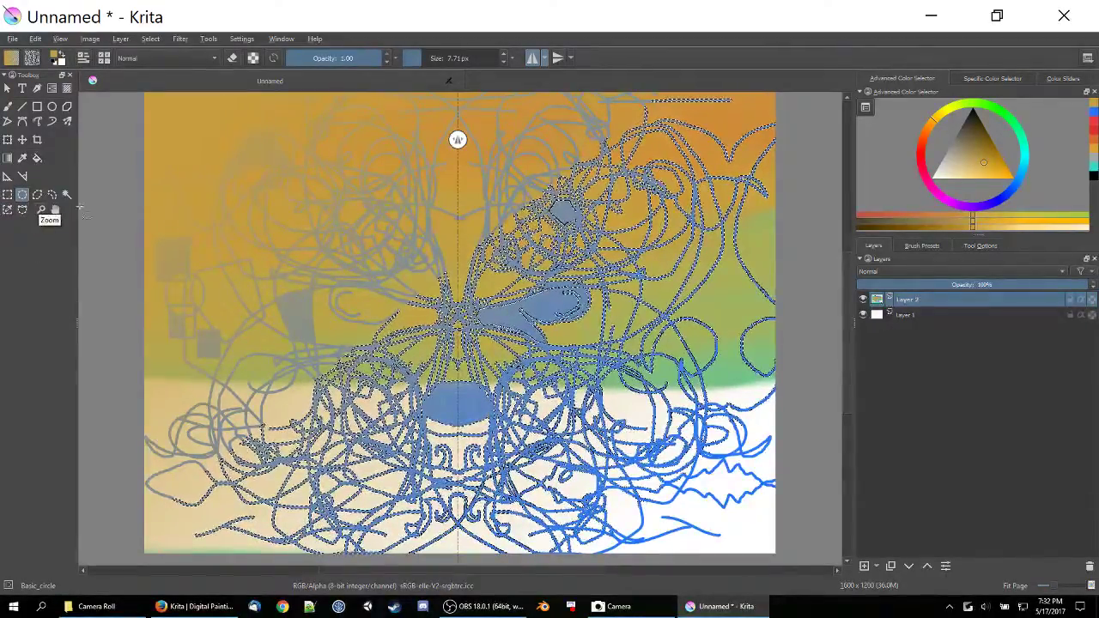
pyautogui.click(8, 195)
pyautogui.hotkey('ctrl', 'shift', 'a')
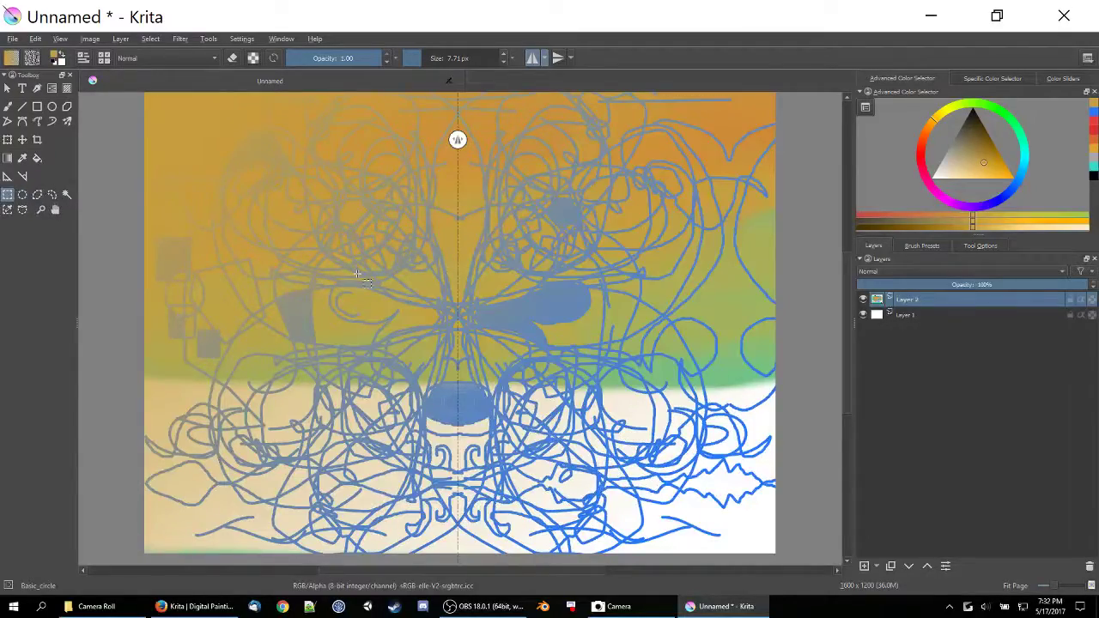
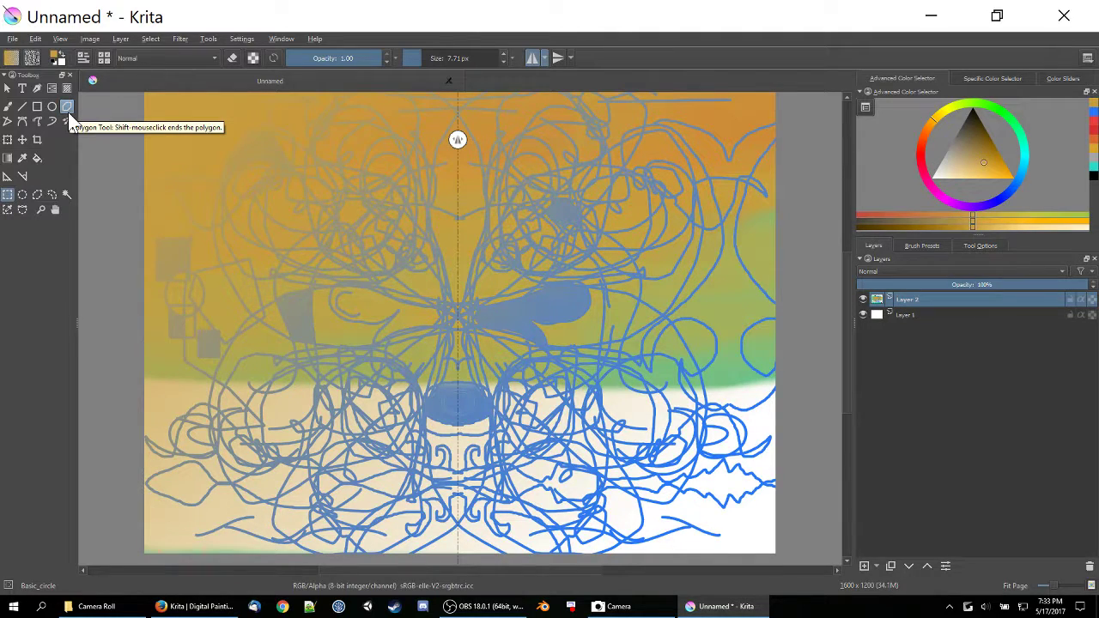
# - Select the Freehand Brush tool and drag the canvas splitter left to widen the docker panels
pyautogui.click(8, 106)
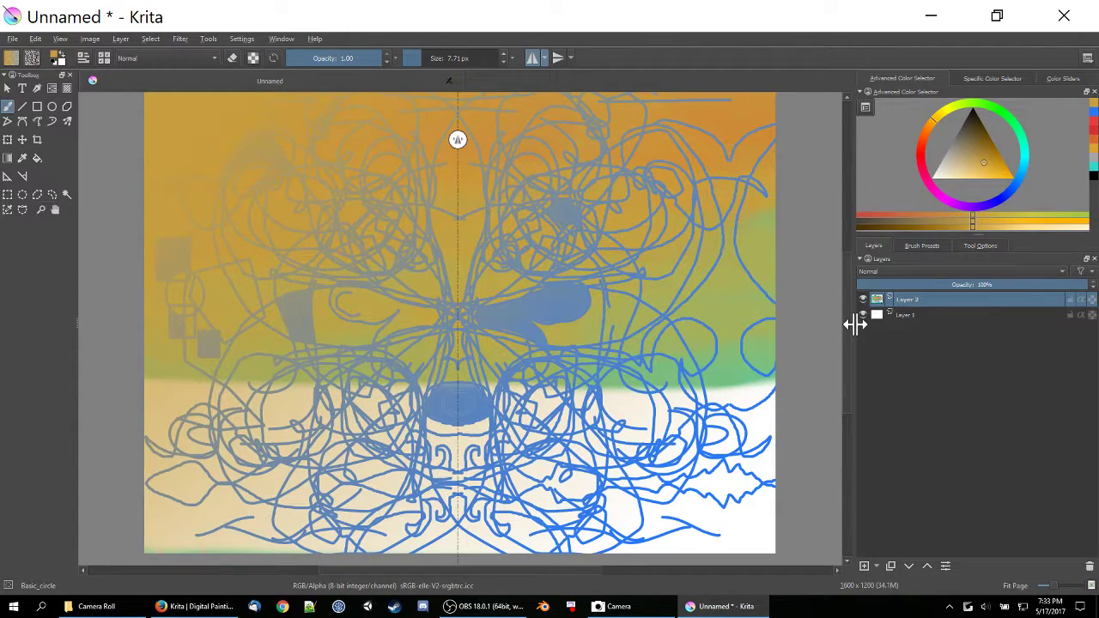
pyautogui.moveTo(853, 318); pyautogui.dragTo(787, 324)
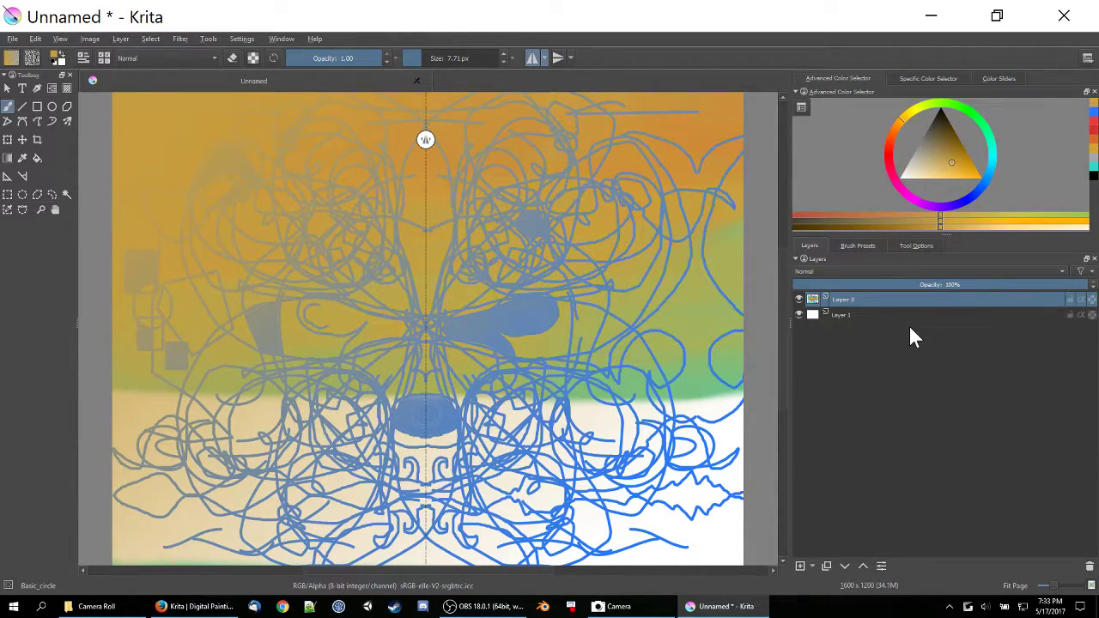
# - Add an empty paint layer, Layer 3, hide Layer 2, and turn off horizontal mirroring
pyautogui.click(811, 566)
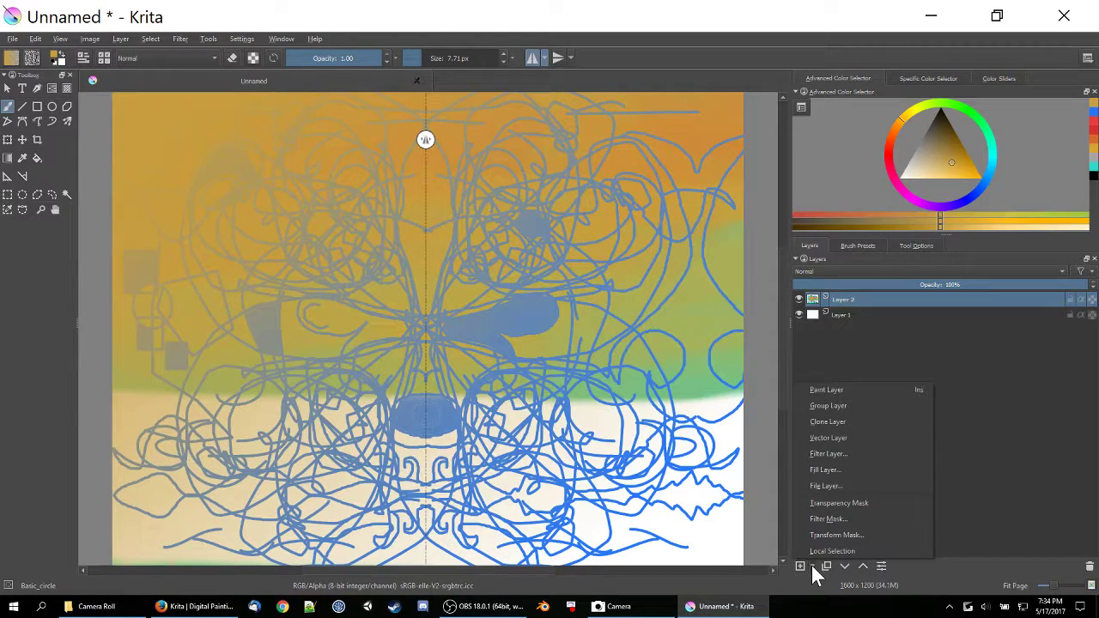
pyautogui.click(821, 391)
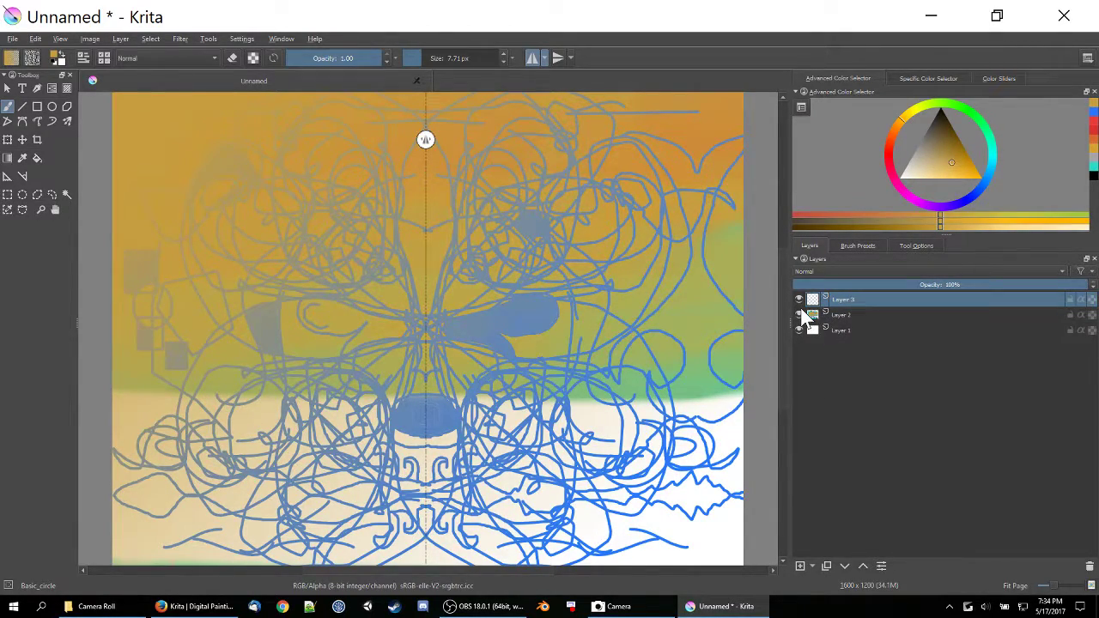
pyautogui.moveTo(809, 315)
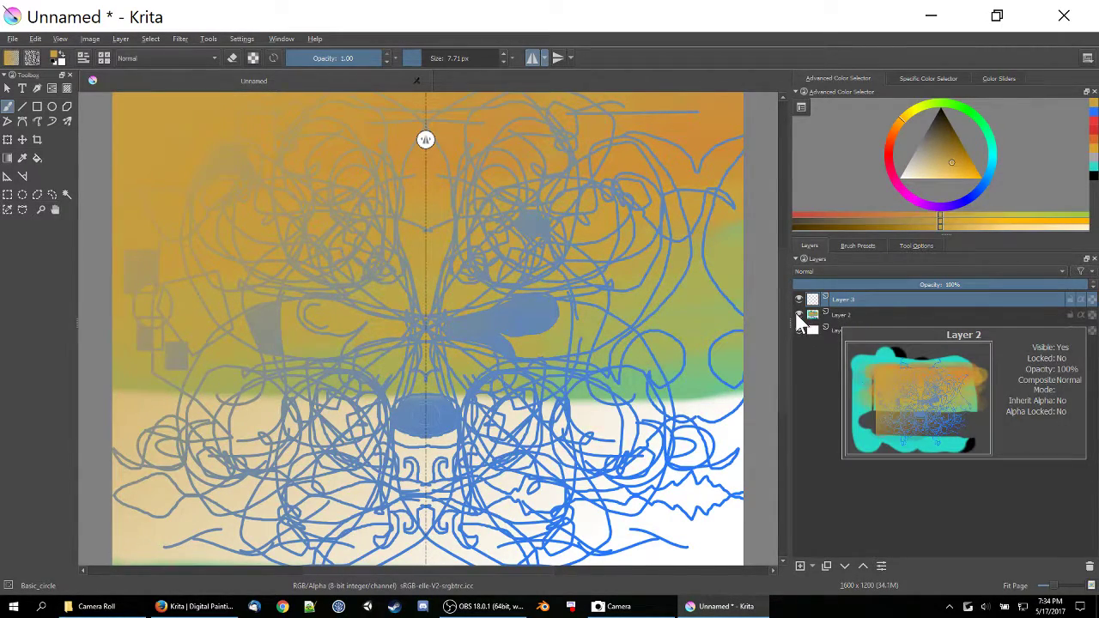
pyautogui.click(795, 313)
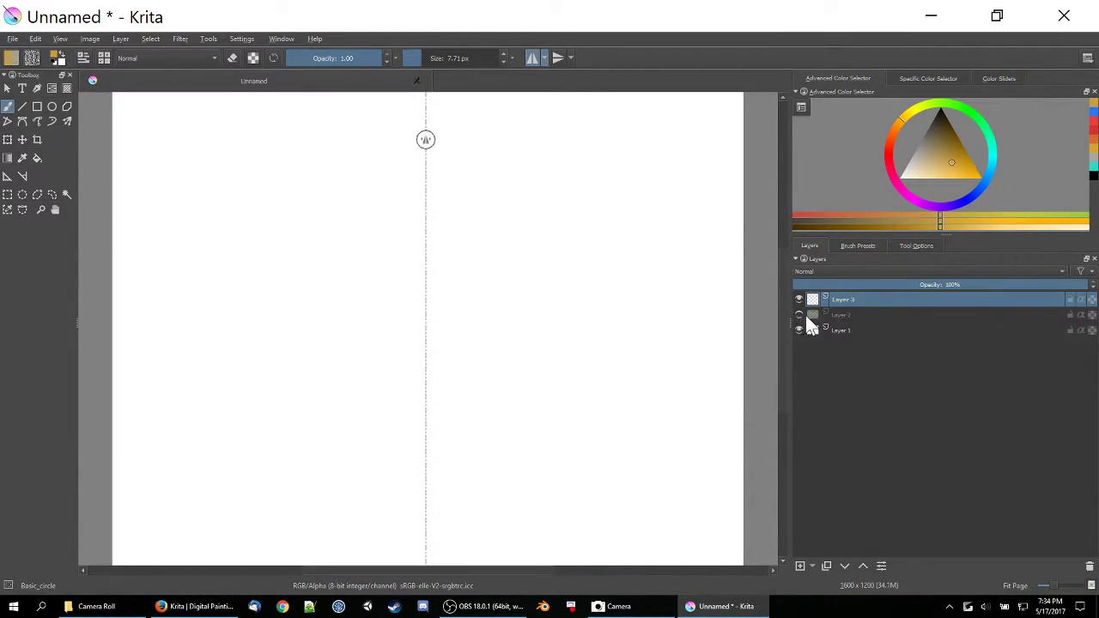
pyautogui.moveTo(798, 314)
pyautogui.click(533, 59)
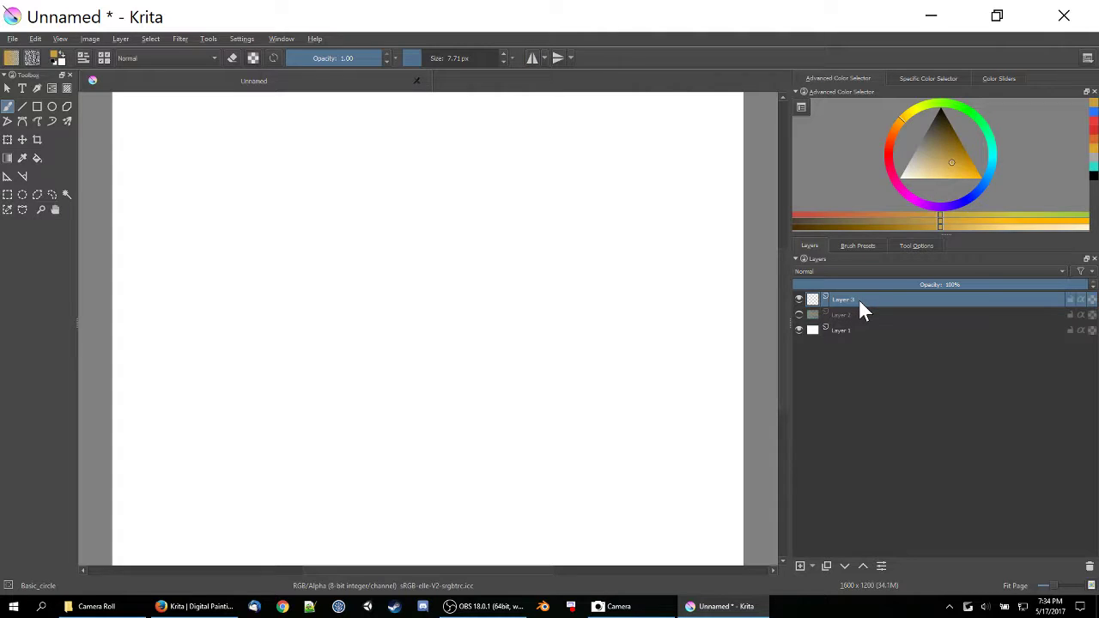
# - Draw a looping test stroke on Layer 3 and toggle Layer 1's visibility to check transparency
pyautogui.moveTo(859, 299)
pyautogui.moveTo(310, 265)
pyautogui.mouseDown()
pyautogui.moveTo(347, 211)
pyautogui.moveTo(401, 191)
pyautogui.moveTo(415, 229)
pyautogui.moveTo(353, 274)
pyautogui.moveTo(326, 338)
pyautogui.moveTo(441, 298)
pyautogui.moveTo(412, 377)
pyautogui.moveTo(479, 364)
pyautogui.mouseUp()
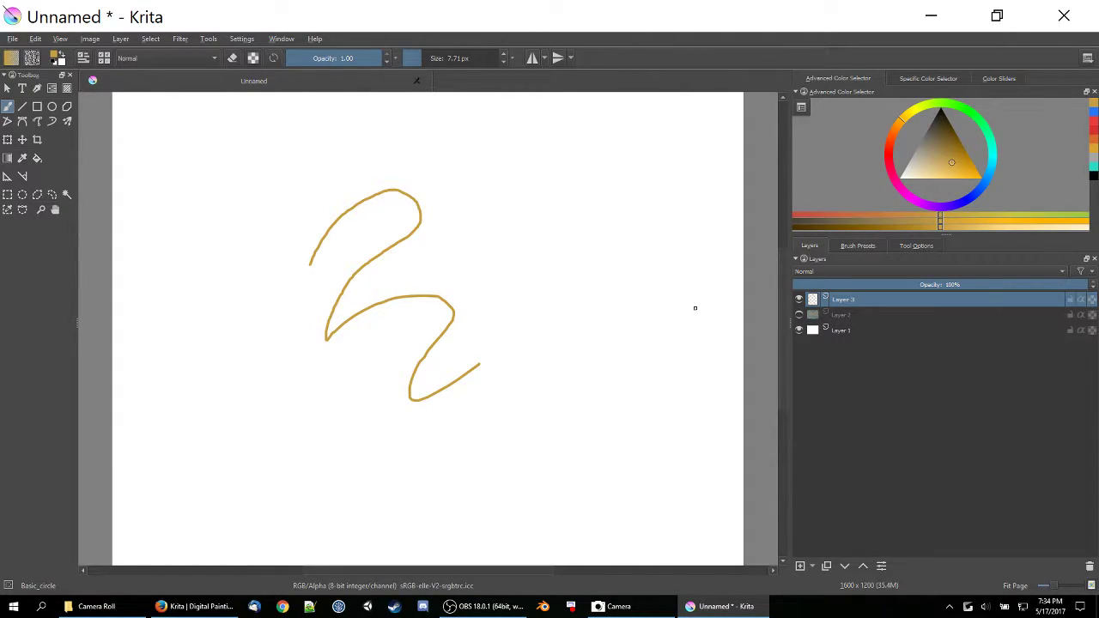
pyautogui.click(799, 329)
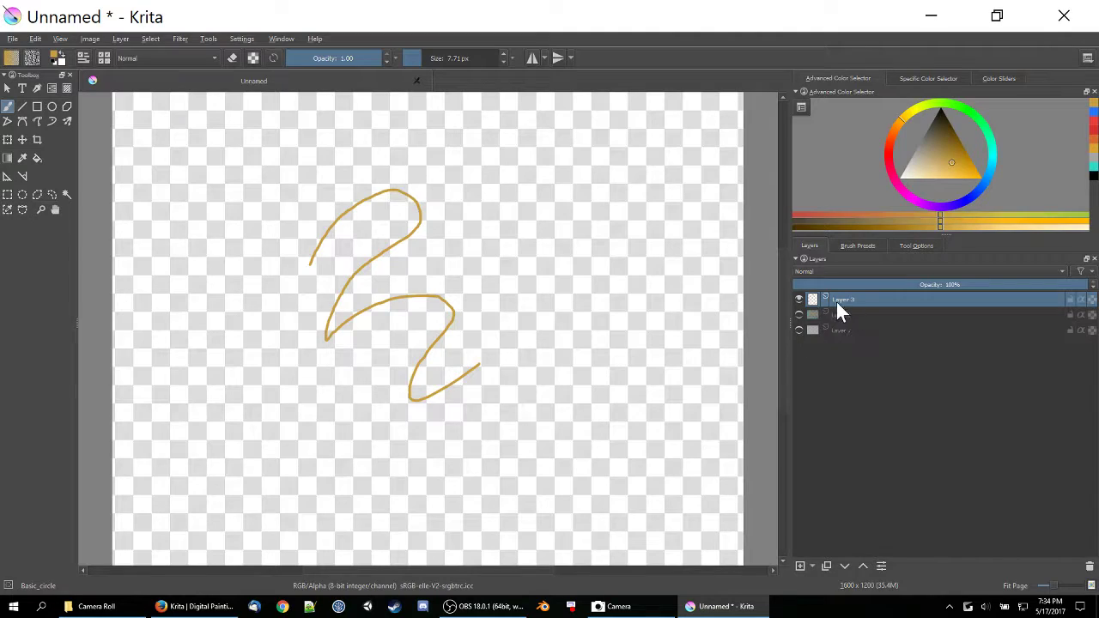
pyautogui.click(794, 332)
pyautogui.click(849, 334)
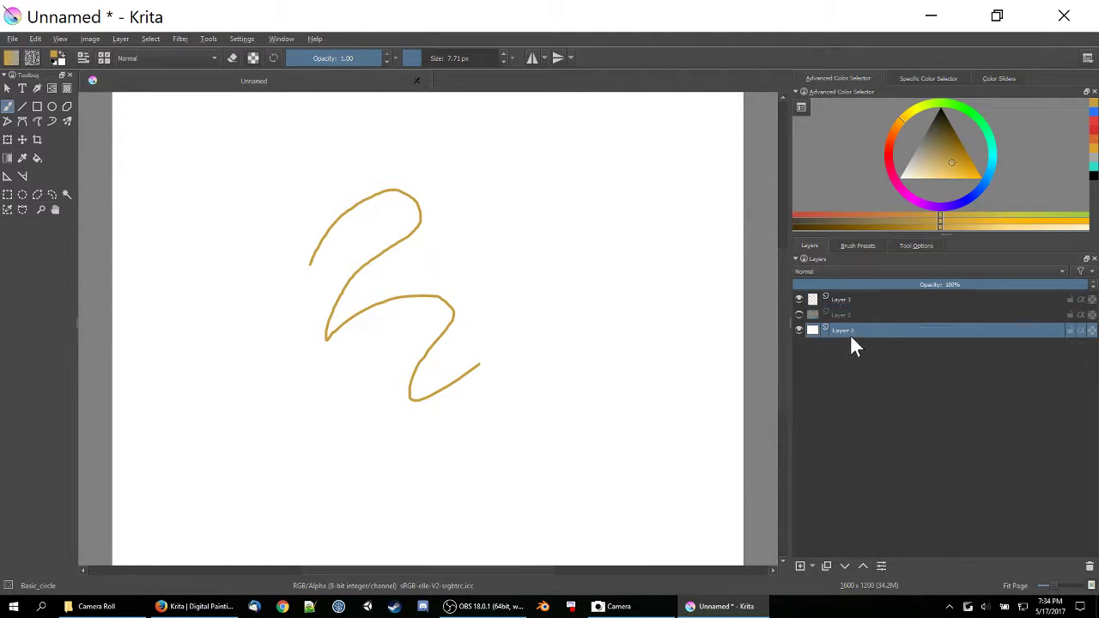
pyautogui.click(799, 330)
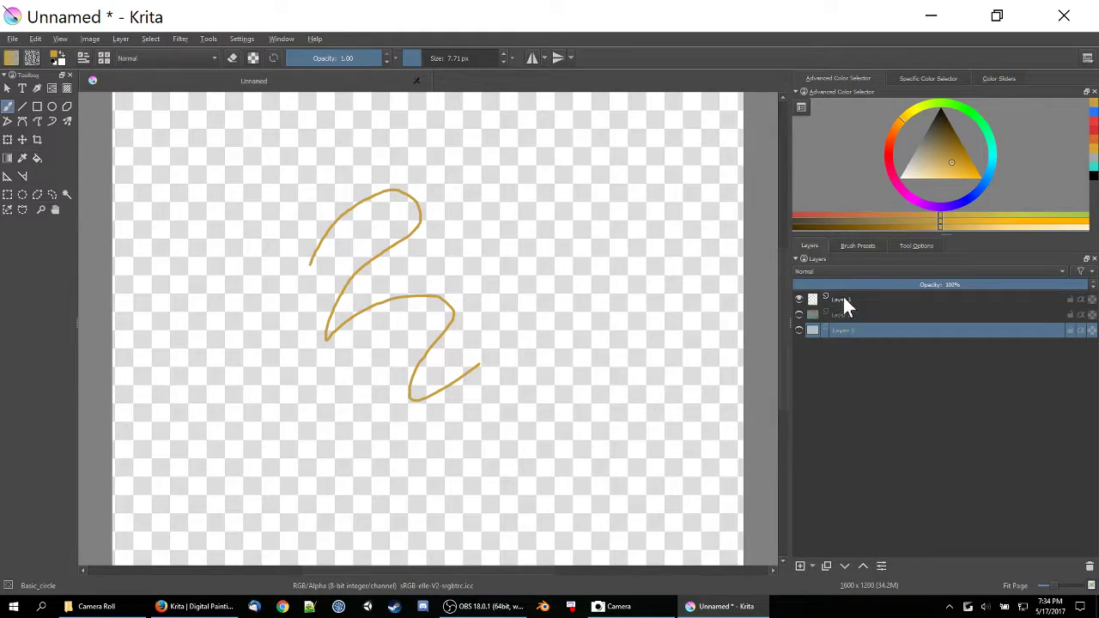
pyautogui.click(840, 302)
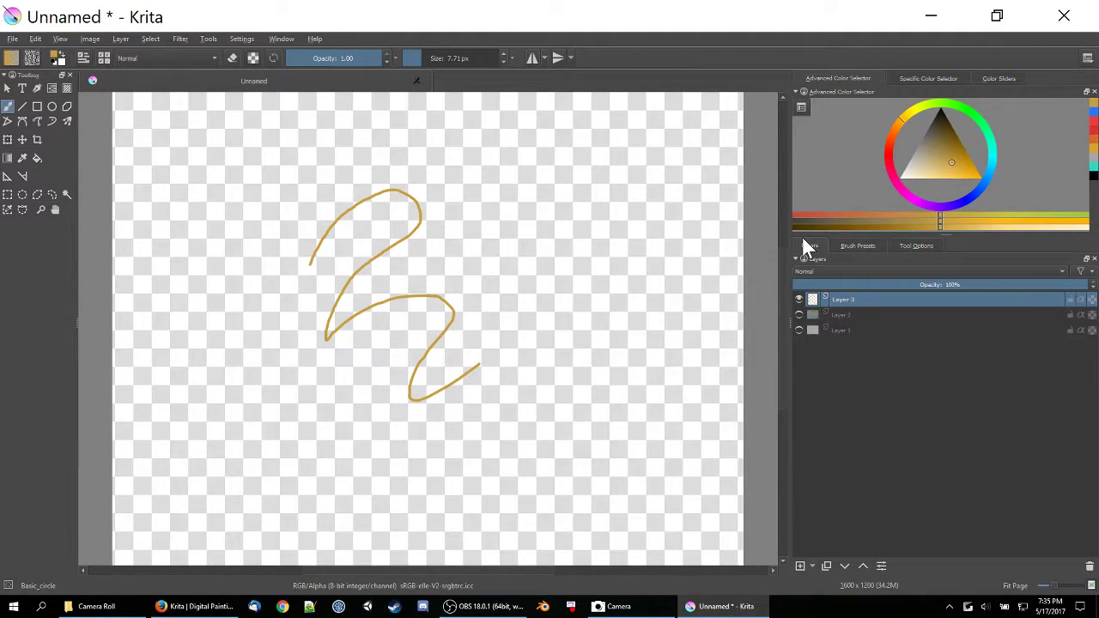
pyautogui.click(841, 333)
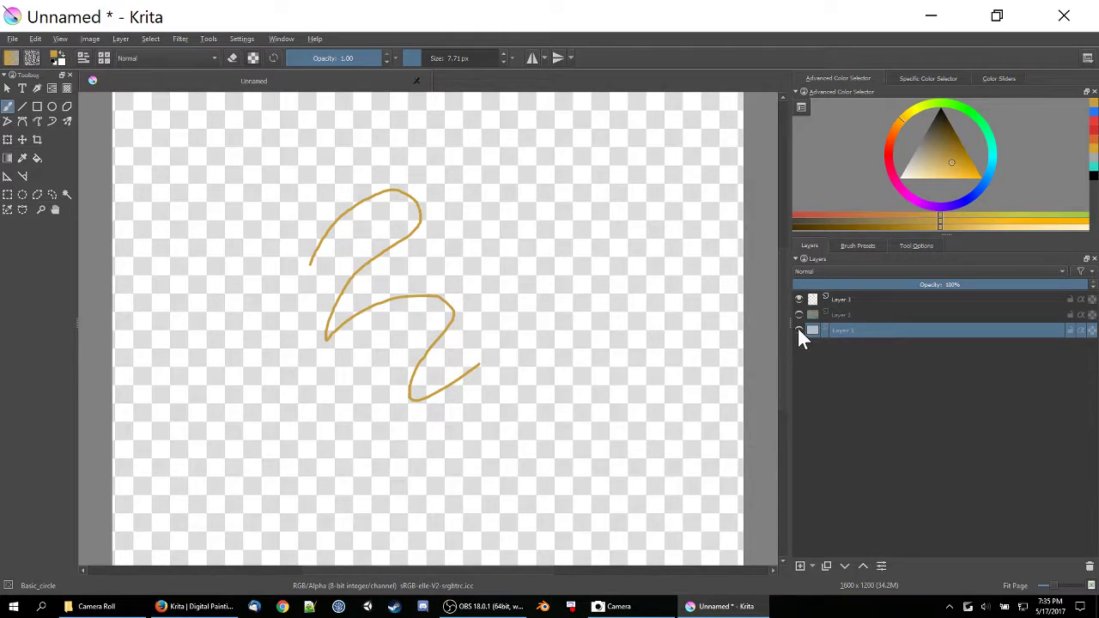
pyautogui.click(799, 330)
pyautogui.click(853, 304)
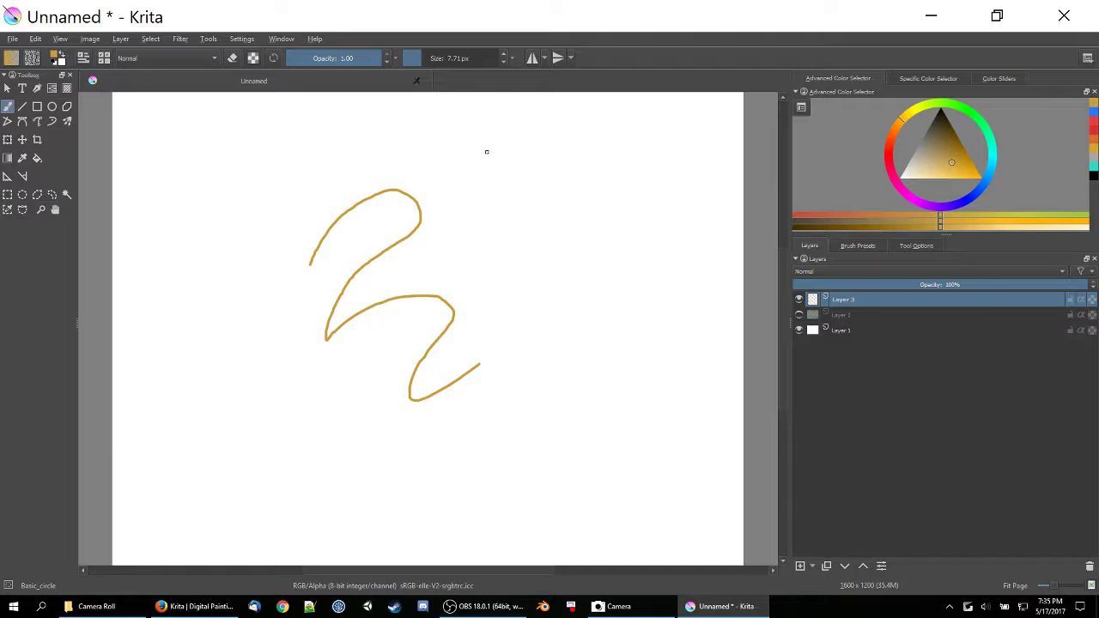
# - Erase the test stroke with a 241 px eraser brush, then shrink the brush to 0.87 px
pyautogui.click(231, 59)
pyautogui.moveTo(426, 60); pyautogui.dragTo(462, 60)
pyautogui.moveTo(321, 214)
pyautogui.mouseDown()
pyautogui.moveTo(417, 228)
pyautogui.moveTo(461, 371)
pyautogui.mouseUp()
pyautogui.moveTo(424, 60); pyautogui.dragTo(405, 61)
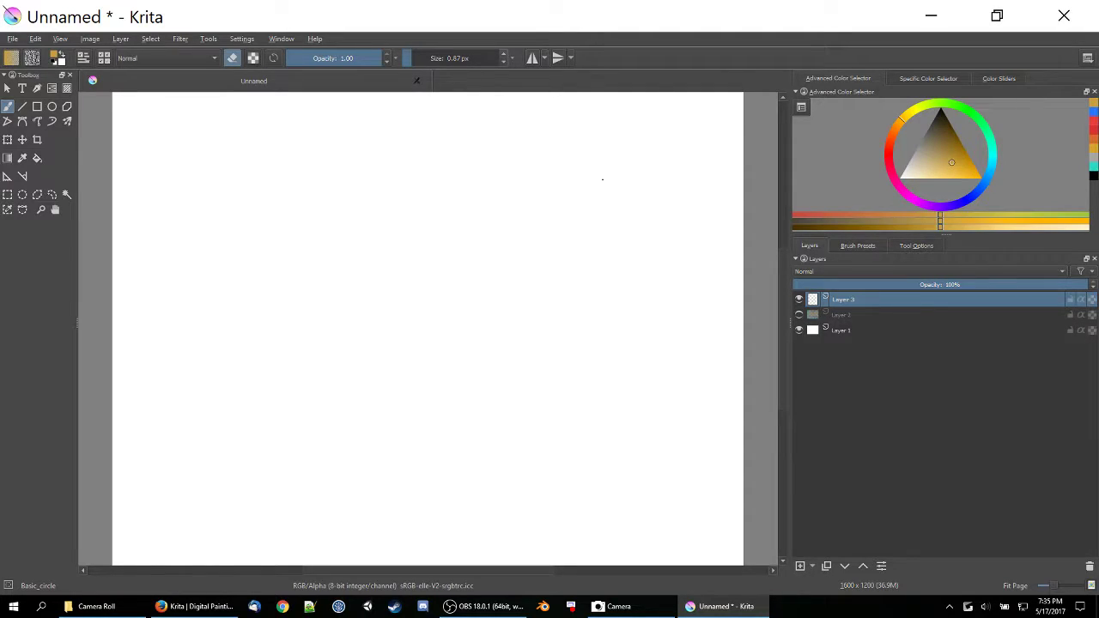
# - Reset the colour to black, raise brush size to about 10 px, and select Ink_brush_25
pyautogui.click(51, 63)
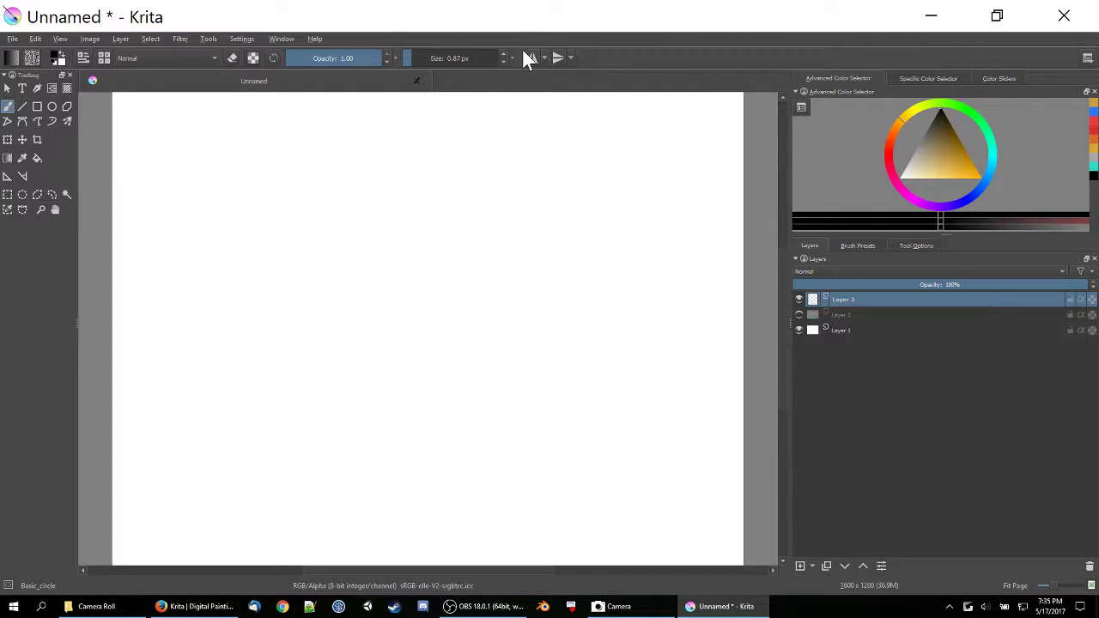
pyautogui.click(424, 60)
pyautogui.press('/')
# - Draw black ink squiggles, zigzags, thick strokes and short hatching, then inspect the brush's engine settings
pyautogui.moveTo(280, 176)
pyautogui.mouseDown()
pyautogui.moveTo(279, 217)
pyautogui.moveTo(377, 179)
pyautogui.moveTo(377, 192)
pyautogui.moveTo(396, 199)
pyautogui.moveTo(430, 187)
pyautogui.moveTo(475, 199)
pyautogui.moveTo(488, 227)
pyautogui.moveTo(468, 260)
pyautogui.moveTo(488, 289)
pyautogui.mouseUp()
pyautogui.moveTo(535, 182)
pyautogui.mouseDown()
pyautogui.moveTo(556, 193)
pyautogui.moveTo(533, 305)
pyautogui.mouseUp()
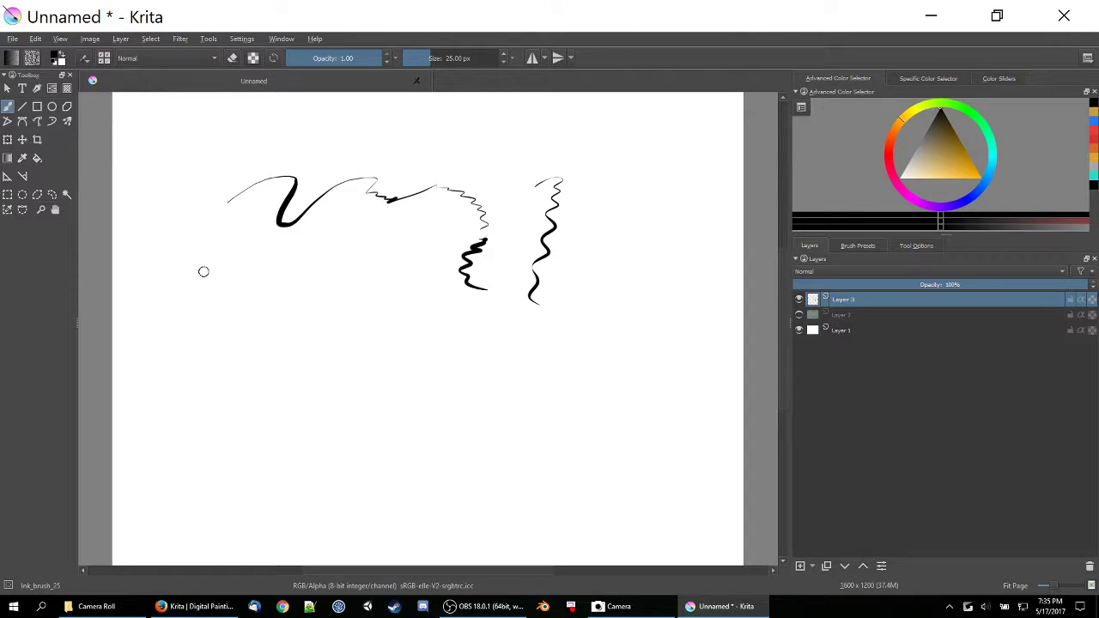
pyautogui.moveTo(240, 255)
pyautogui.mouseDown()
pyautogui.moveTo(212, 306)
pyautogui.moveTo(259, 273)
pyautogui.moveTo(293, 274)
pyautogui.moveTo(303, 358)
pyautogui.moveTo(357, 347)
pyautogui.moveTo(424, 304)
pyautogui.moveTo(435, 319)
pyautogui.moveTo(388, 370)
pyautogui.moveTo(436, 350)
pyautogui.moveTo(450, 353)
pyautogui.moveTo(446, 375)
pyautogui.moveTo(458, 387)
pyautogui.moveTo(596, 347)
pyautogui.moveTo(529, 425)
pyautogui.moveTo(381, 434)
pyautogui.moveTo(322, 420)
pyautogui.moveTo(301, 433)
pyautogui.moveTo(300, 450)
pyautogui.moveTo(327, 475)
pyautogui.moveTo(372, 491)
pyautogui.moveTo(418, 494)
pyautogui.moveTo(448, 477)
pyautogui.mouseUp()
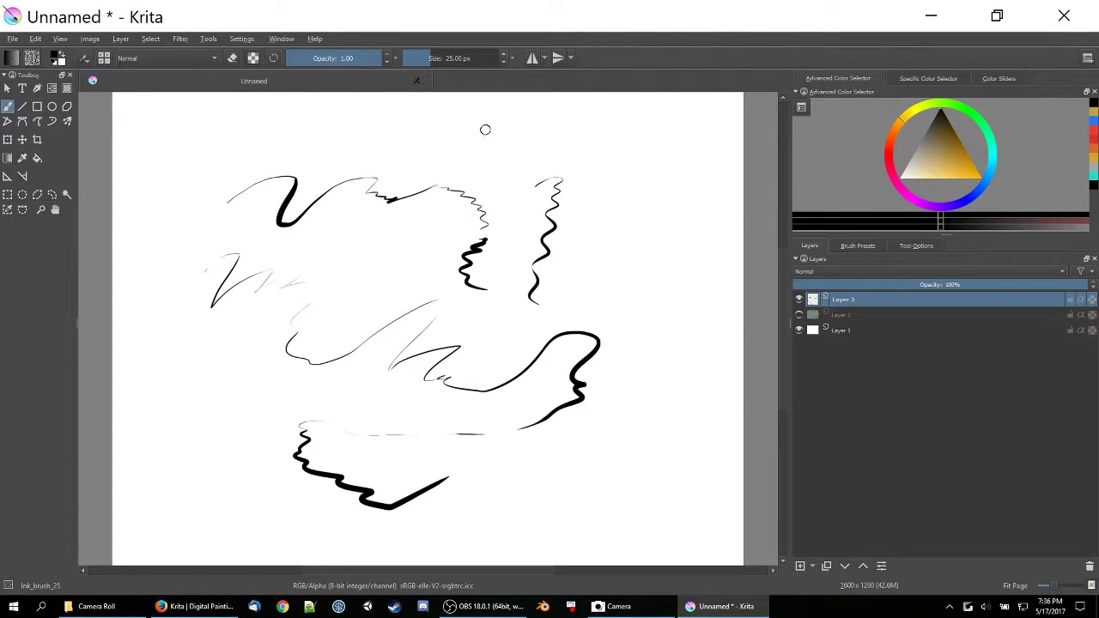
pyautogui.moveTo(199, 137)
pyautogui.mouseDown()
pyautogui.moveTo(264, 121)
pyautogui.moveTo(332, 125)
pyautogui.moveTo(401, 154)
pyautogui.moveTo(538, 156)
pyautogui.moveTo(631, 177)
pyautogui.moveTo(619, 194)
pyautogui.mouseUp()
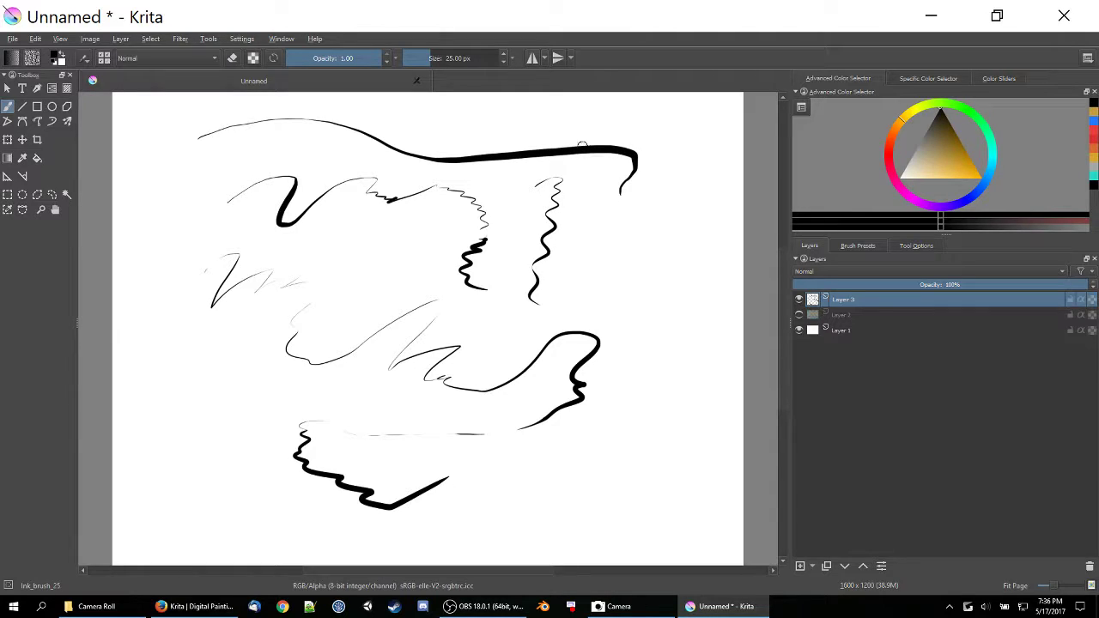
pyautogui.moveTo(454, 120)
pyautogui.mouseDown()
pyautogui.moveTo(552, 118)
pyautogui.moveTo(590, 138)
pyautogui.mouseUp()
pyautogui.moveTo(592, 129)
pyautogui.mouseDown()
pyautogui.moveTo(609, 146)
pyautogui.moveTo(580, 179)
pyautogui.mouseUp()
pyautogui.moveTo(339, 139); pyautogui.dragTo(317, 168)
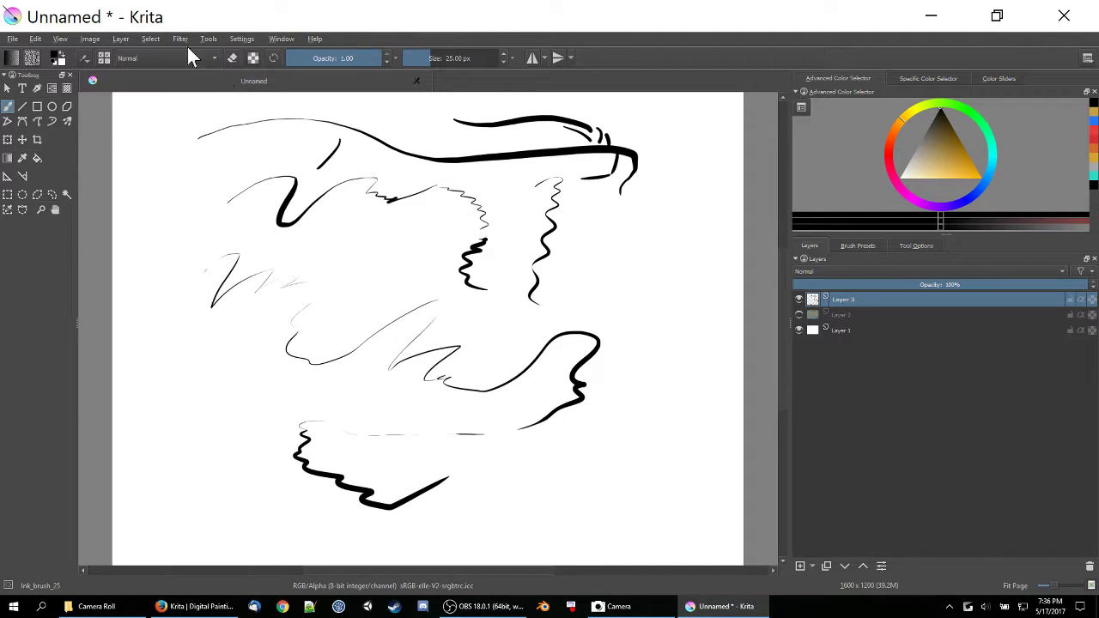
pyautogui.click(105, 58)
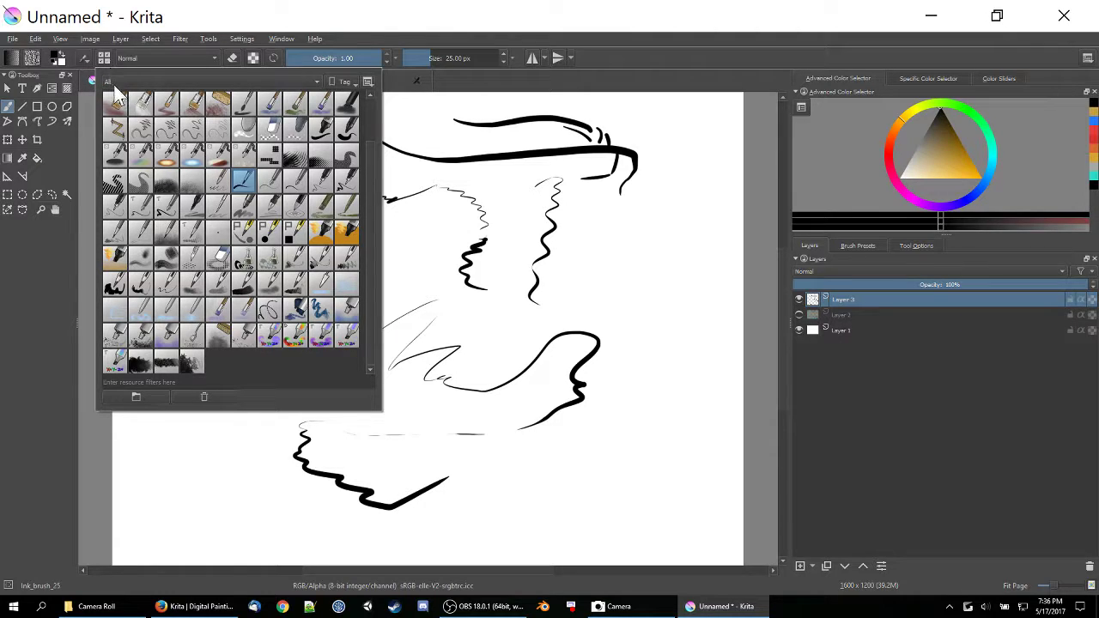
pyautogui.click(85, 58)
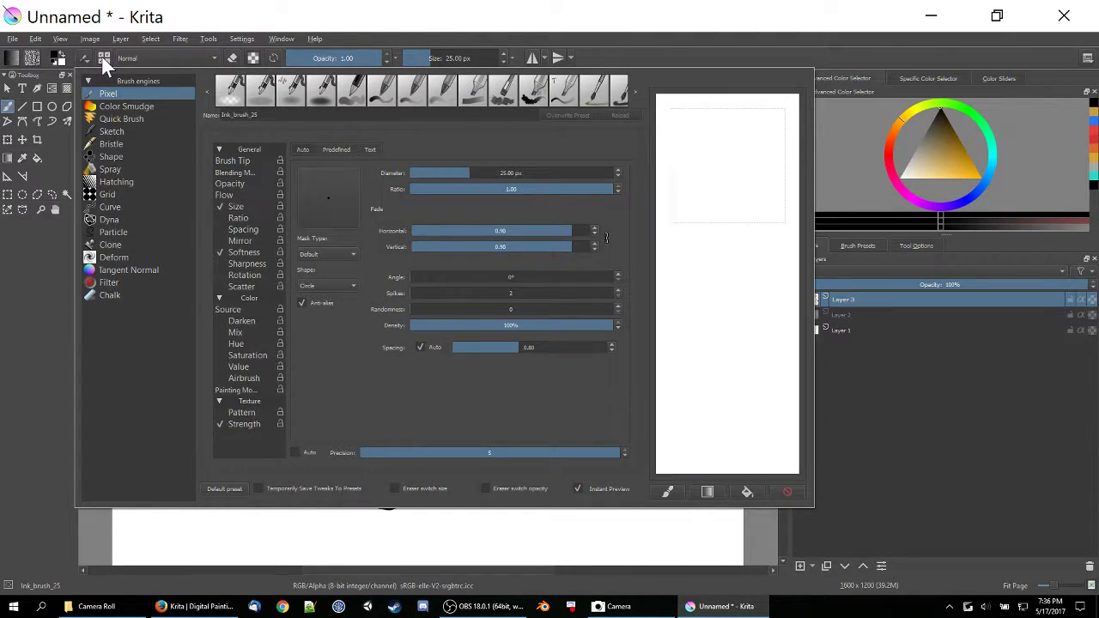
# - Switch to Ink_gpen_25 and draw a zigzag plus diagonal hatching on the canvas's left side
pyautogui.click(104, 59)
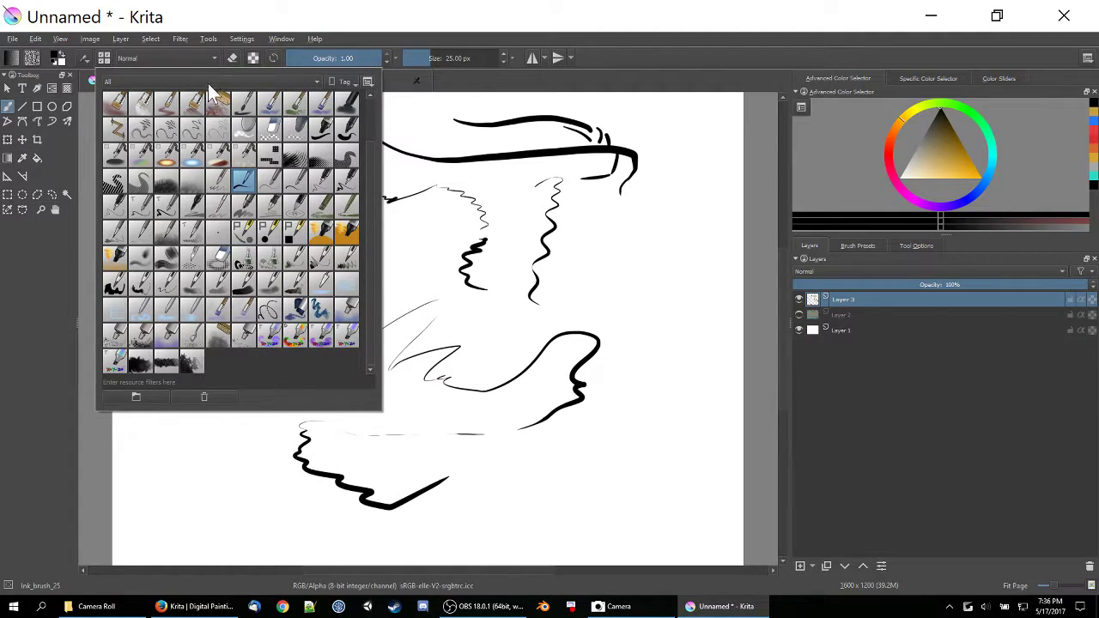
pyautogui.click(350, 181)
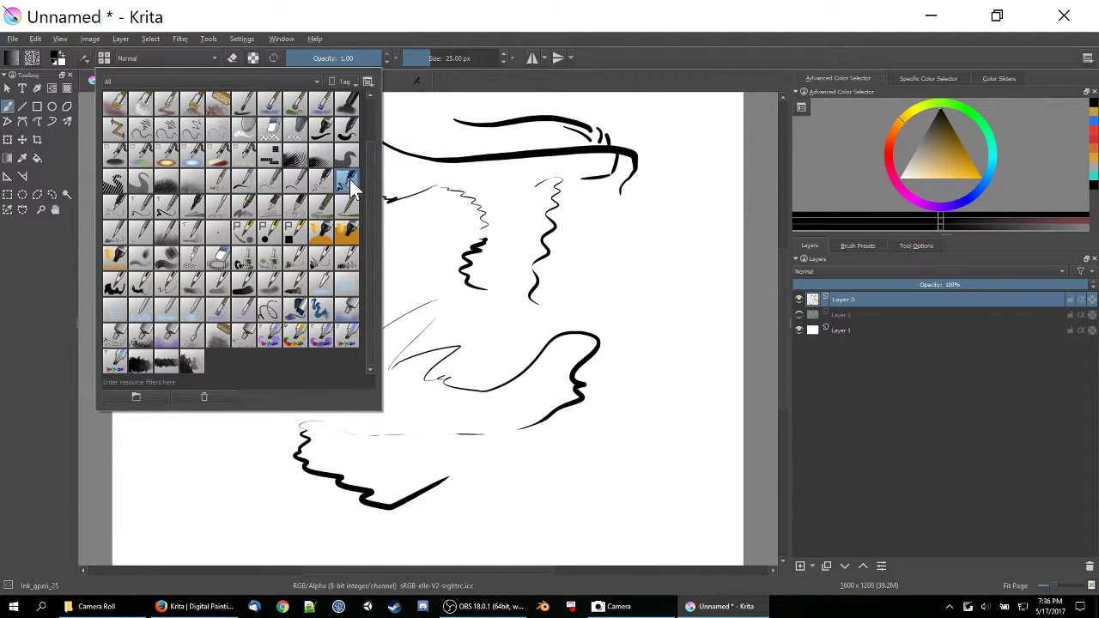
pyautogui.click(436, 197)
pyautogui.moveTo(337, 250); pyautogui.dragTo(372, 260)
pyautogui.moveTo(199, 176)
pyautogui.mouseDown()
pyautogui.moveTo(182, 230)
pyautogui.moveTo(202, 224)
pyautogui.moveTo(190, 234)
pyautogui.moveTo(183, 215)
pyautogui.moveTo(220, 223)
pyautogui.mouseUp()
pyautogui.moveTo(257, 158); pyautogui.dragTo(232, 185)
pyautogui.moveTo(273, 154)
pyautogui.mouseDown()
pyautogui.moveTo(232, 189)
pyautogui.moveTo(235, 271)
pyautogui.mouseUp()
pyautogui.moveTo(175, 293)
pyautogui.mouseDown()
pyautogui.moveTo(142, 355)
pyautogui.moveTo(166, 352)
pyautogui.moveTo(191, 336)
pyautogui.mouseUp()
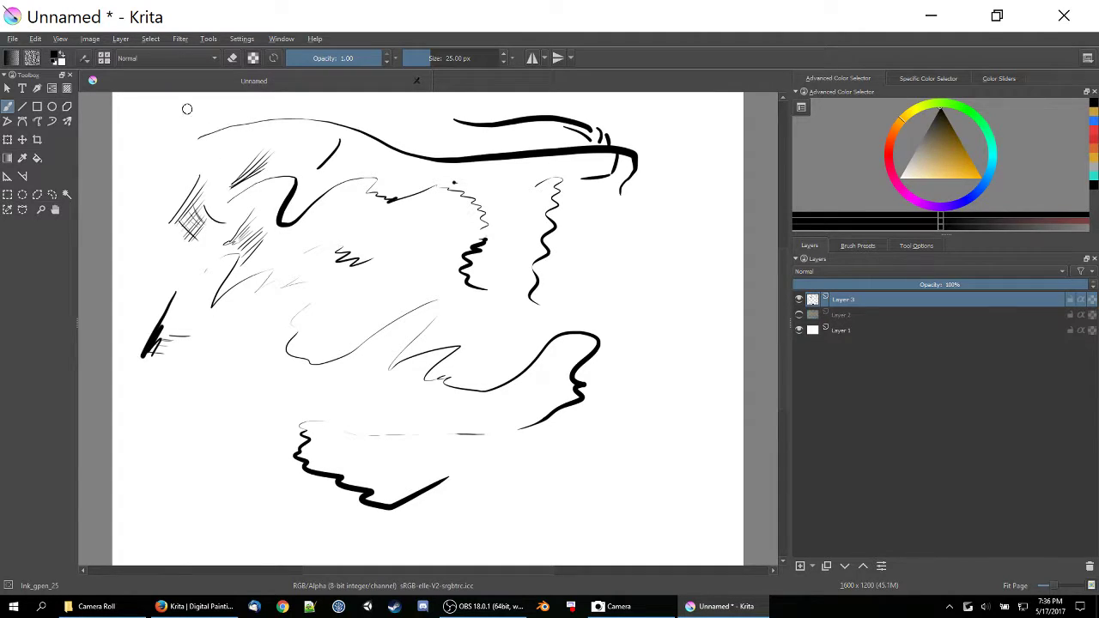
# - Shade the canvas middle in soft grey with Sketch_shade at Normal blending, then select Splat_texture_2
pyautogui.click(104, 60)
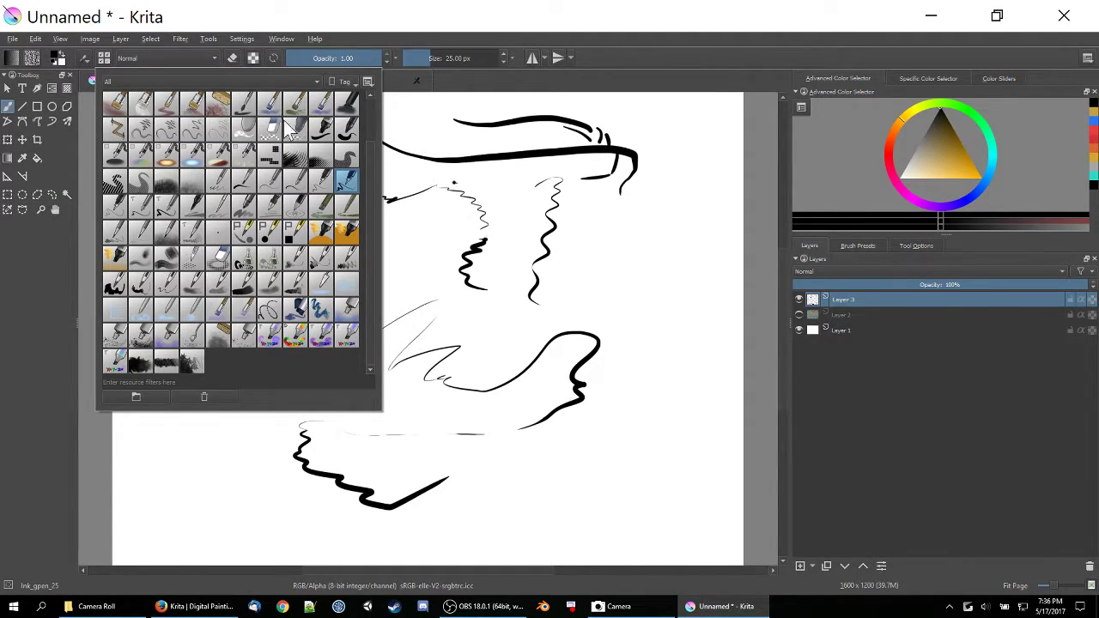
pyautogui.click(195, 283)
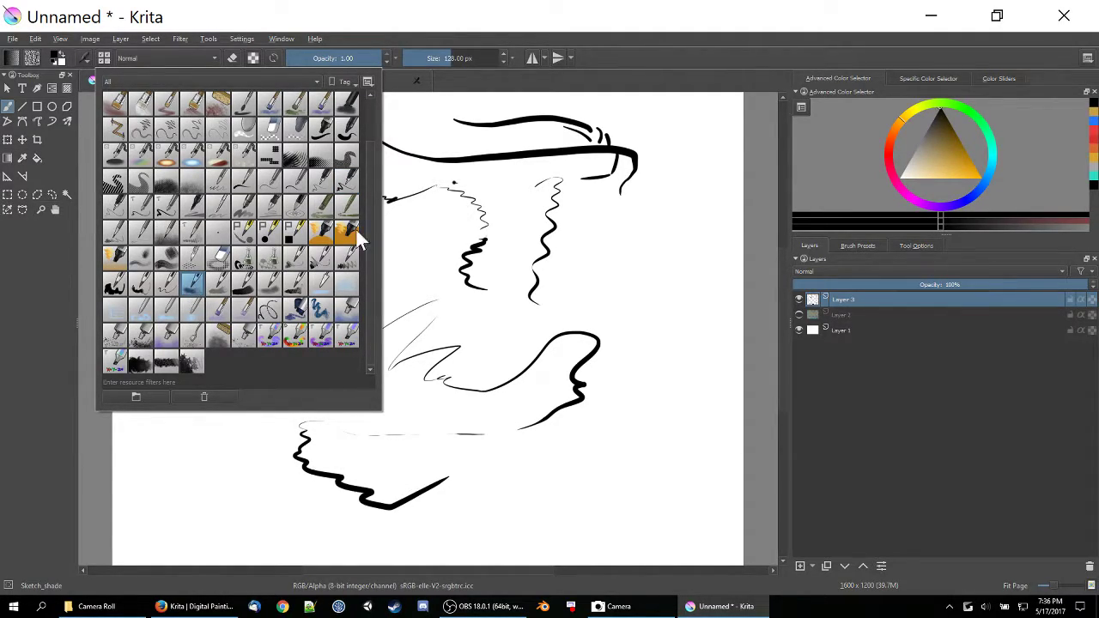
pyautogui.click(388, 239)
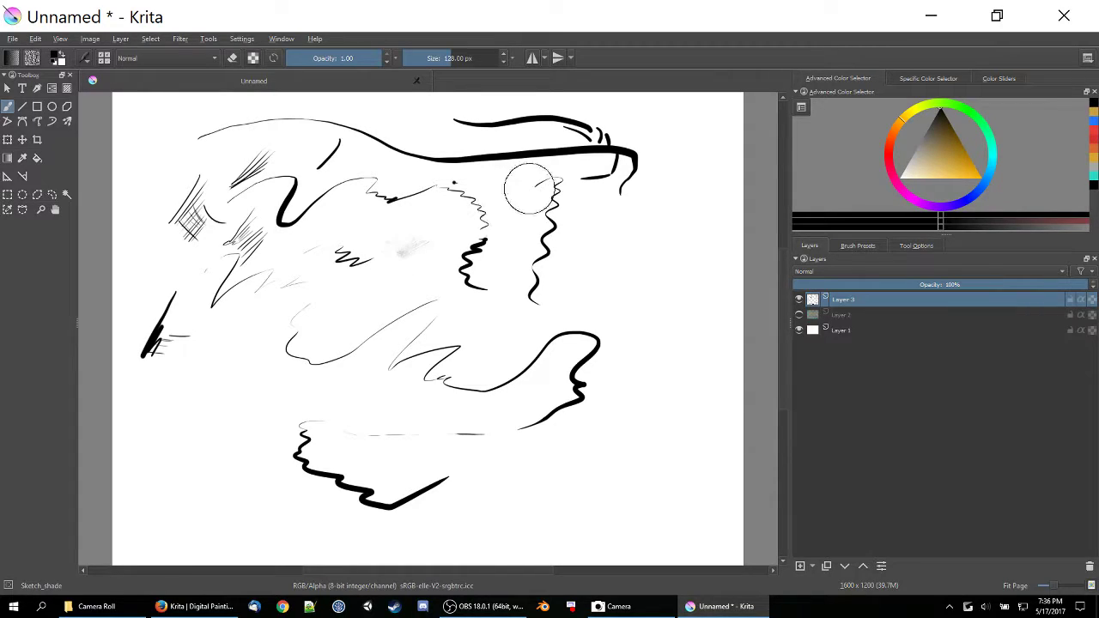
pyautogui.moveTo(397, 285)
pyautogui.mouseDown()
pyautogui.moveTo(470, 250)
pyautogui.moveTo(387, 281)
pyautogui.moveTo(411, 214)
pyautogui.moveTo(335, 302)
pyautogui.moveTo(402, 271)
pyautogui.moveTo(411, 294)
pyautogui.moveTo(389, 294)
pyautogui.moveTo(409, 238)
pyautogui.moveTo(329, 290)
pyautogui.moveTo(400, 251)
pyautogui.moveTo(425, 251)
pyautogui.moveTo(370, 319)
pyautogui.moveTo(402, 290)
pyautogui.moveTo(357, 270)
pyautogui.moveTo(287, 299)
pyautogui.moveTo(350, 251)
pyautogui.moveTo(389, 293)
pyautogui.moveTo(341, 348)
pyautogui.moveTo(432, 321)
pyautogui.moveTo(406, 356)
pyautogui.moveTo(428, 336)
pyautogui.moveTo(388, 319)
pyautogui.moveTo(357, 335)
pyautogui.moveTo(440, 282)
pyautogui.moveTo(411, 318)
pyautogui.moveTo(390, 289)
pyautogui.moveTo(363, 297)
pyautogui.moveTo(452, 293)
pyautogui.moveTo(518, 262)
pyautogui.moveTo(490, 283)
pyautogui.moveTo(529, 211)
pyautogui.moveTo(475, 243)
pyautogui.moveTo(519, 242)
pyautogui.moveTo(525, 225)
pyautogui.moveTo(461, 232)
pyautogui.moveTo(512, 162)
pyautogui.moveTo(449, 189)
pyautogui.moveTo(526, 192)
pyautogui.moveTo(459, 223)
pyautogui.moveTo(421, 196)
pyautogui.moveTo(477, 211)
pyautogui.moveTo(419, 203)
pyautogui.moveTo(364, 232)
pyautogui.moveTo(405, 200)
pyautogui.moveTo(357, 236)
pyautogui.moveTo(350, 267)
pyautogui.moveTo(309, 194)
pyautogui.moveTo(361, 273)
pyautogui.moveTo(374, 264)
pyautogui.moveTo(459, 293)
pyautogui.moveTo(505, 278)
pyautogui.moveTo(500, 348)
pyautogui.moveTo(542, 287)
pyautogui.mouseUp()
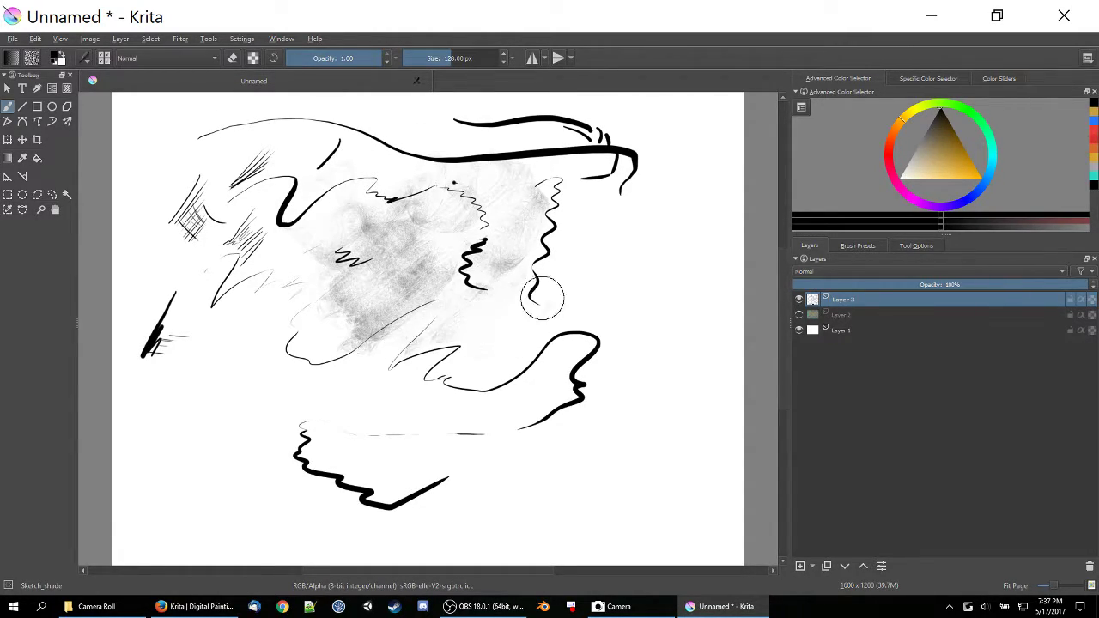
pyautogui.click(183, 58)
pyautogui.click(184, 51)
pyautogui.click(103, 59)
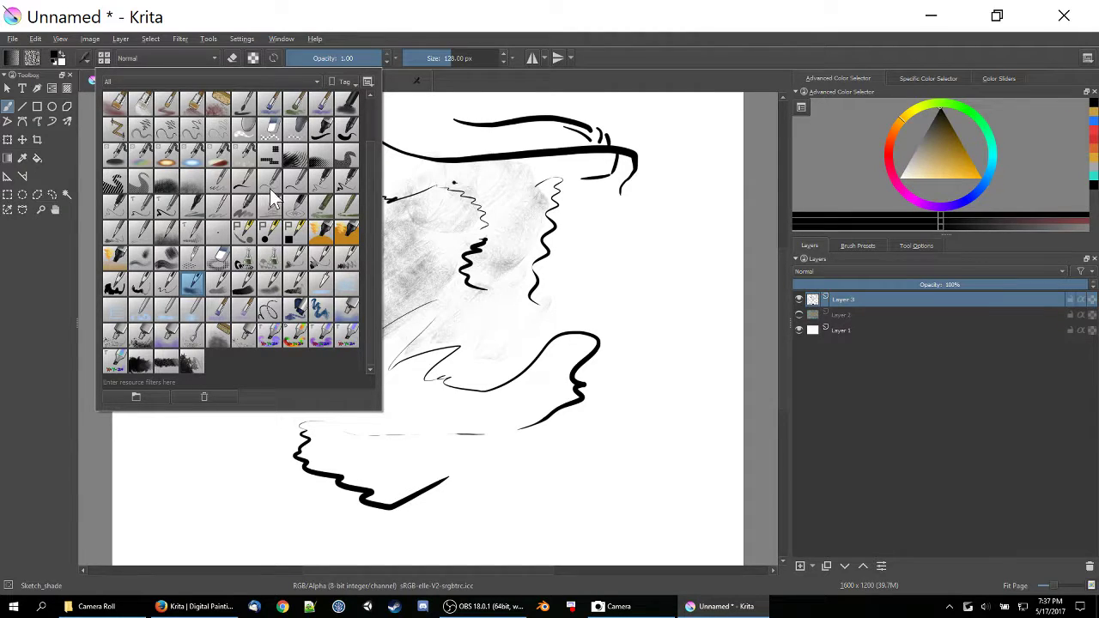
pyautogui.click(141, 334)
# - Spray dark Splat_texture_2 splatter down the right side and along the bottom edge
pyautogui.moveTo(545, 249)
pyautogui.mouseDown()
pyautogui.moveTo(612, 225)
pyautogui.moveTo(647, 224)
pyautogui.moveTo(625, 336)
pyautogui.moveTo(646, 370)
pyautogui.mouseUp()
pyautogui.moveTo(682, 335)
pyautogui.mouseDown()
pyautogui.moveTo(653, 399)
pyautogui.moveTo(683, 511)
pyautogui.moveTo(602, 480)
pyautogui.moveTo(448, 515)
pyautogui.moveTo(296, 507)
pyautogui.moveTo(369, 464)
pyautogui.moveTo(233, 463)
pyautogui.moveTo(204, 448)
pyautogui.moveTo(273, 438)
pyautogui.moveTo(433, 489)
pyautogui.moveTo(343, 402)
pyautogui.moveTo(195, 502)
pyautogui.moveTo(245, 436)
pyautogui.mouseUp()
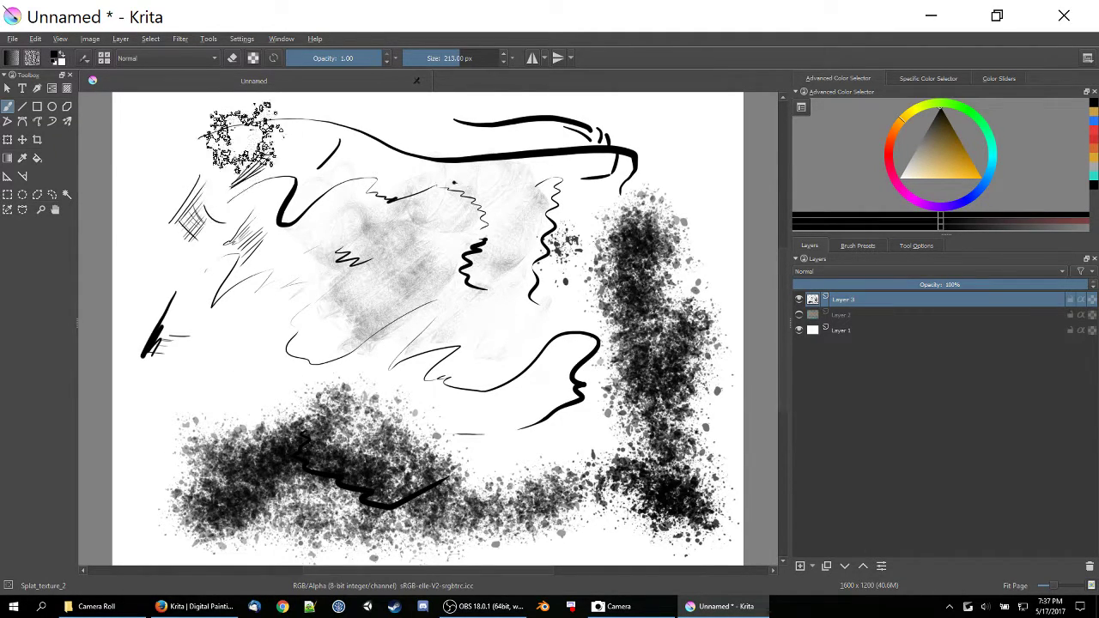
pyautogui.click(190, 55)
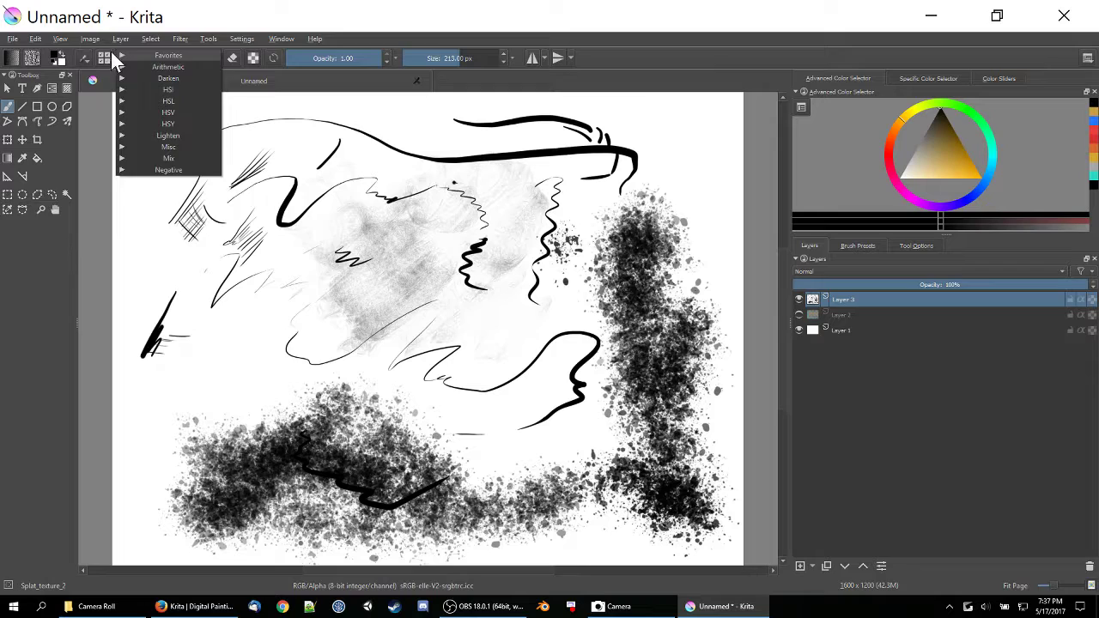
# - Paint a soft blue patch downward with the Tangent_normal_y_inverted preset
pyautogui.click(103, 57)
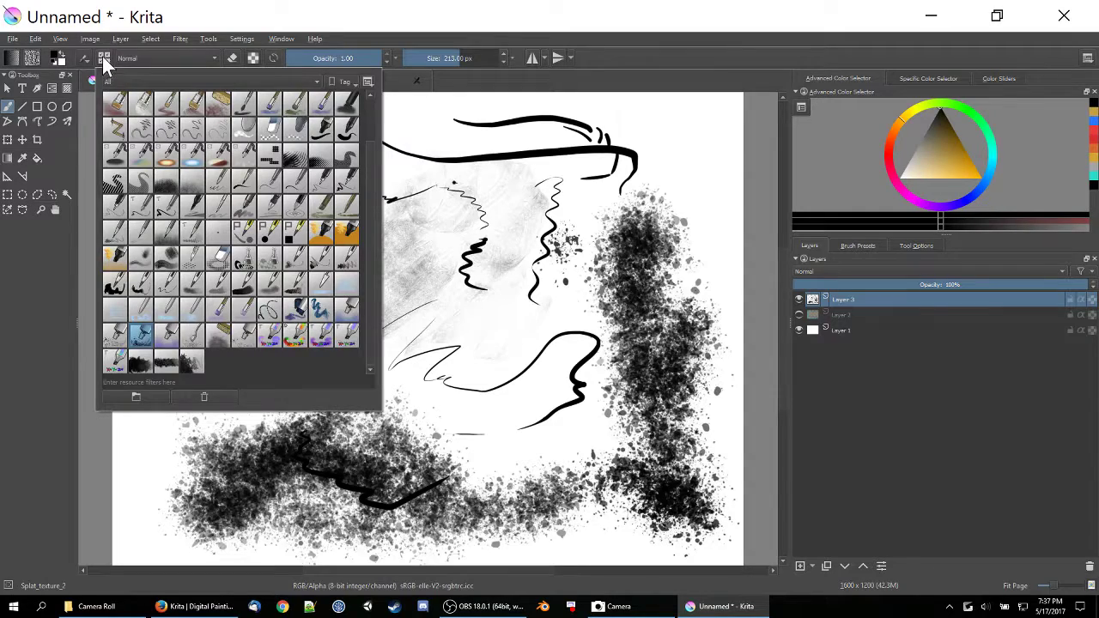
pyautogui.click(115, 361)
pyautogui.moveTo(444, 300)
pyautogui.mouseDown()
pyautogui.moveTo(508, 440)
pyautogui.moveTo(524, 412)
pyautogui.moveTo(510, 417)
pyautogui.moveTo(524, 374)
pyautogui.moveTo(505, 331)
pyautogui.moveTo(494, 335)
pyautogui.moveTo(523, 301)
pyautogui.moveTo(592, 273)
pyautogui.moveTo(558, 309)
pyautogui.moveTo(545, 347)
pyautogui.moveTo(584, 390)
pyautogui.moveTo(544, 448)
pyautogui.moveTo(507, 452)
pyautogui.moveTo(513, 485)
pyautogui.moveTo(529, 463)
pyautogui.mouseUp()
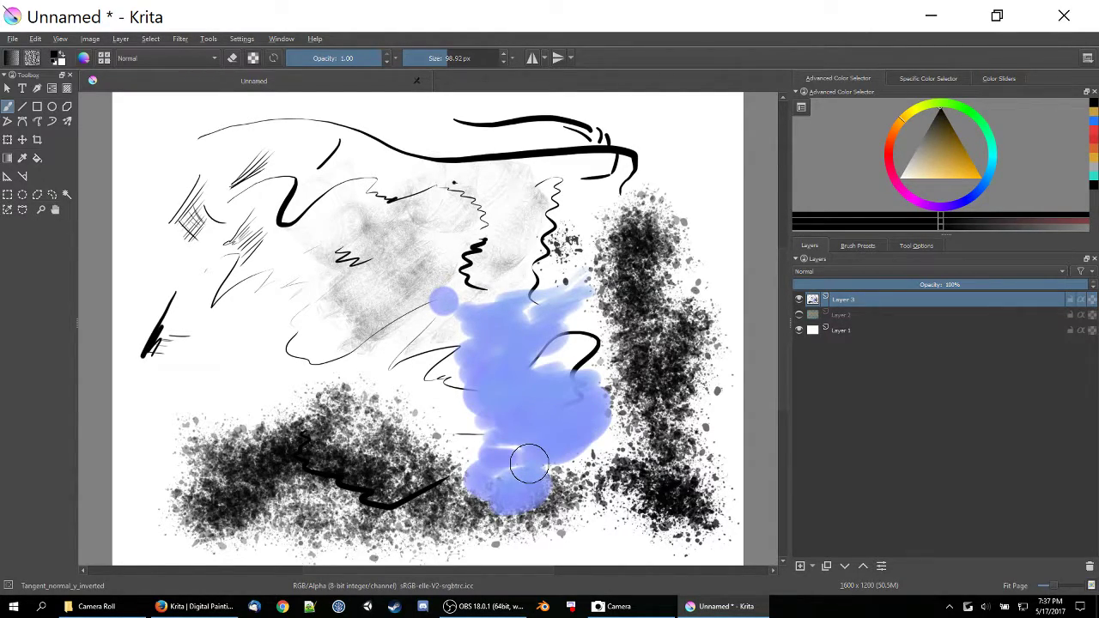
# - Scribble dense black hatching through the middle with the Hatch_crispy preset
pyautogui.click(104, 58)
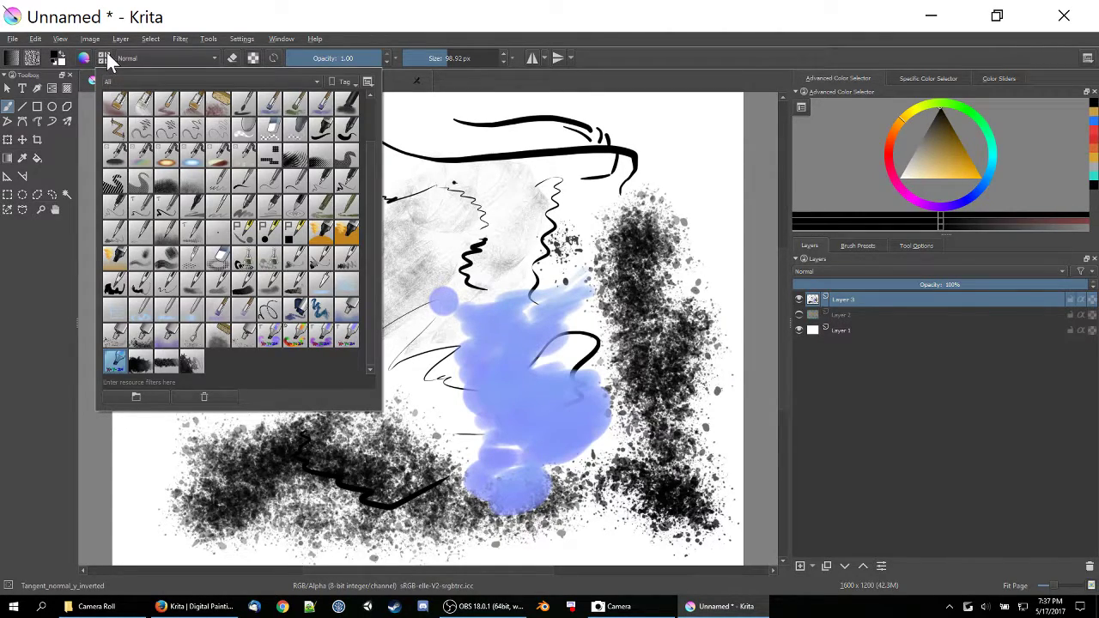
pyautogui.click(295, 155)
pyautogui.moveTo(425, 184)
pyautogui.mouseDown()
pyautogui.moveTo(378, 236)
pyautogui.moveTo(387, 292)
pyautogui.moveTo(364, 348)
pyautogui.moveTo(343, 309)
pyautogui.moveTo(404, 352)
pyautogui.moveTo(472, 429)
pyautogui.mouseUp()
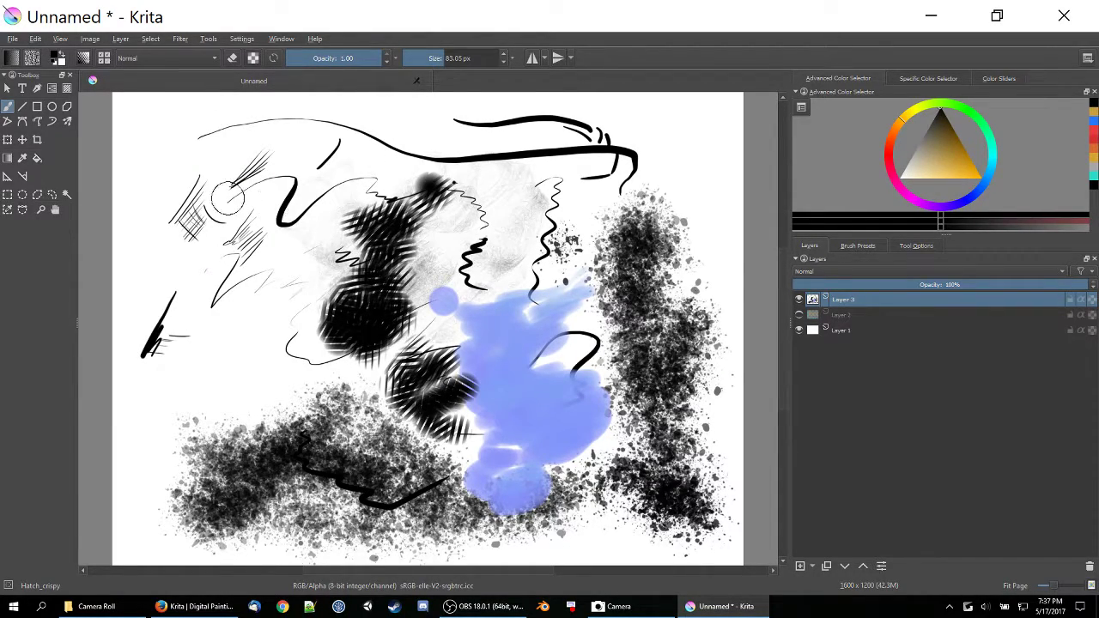
pyautogui.rightClick(268, 198)
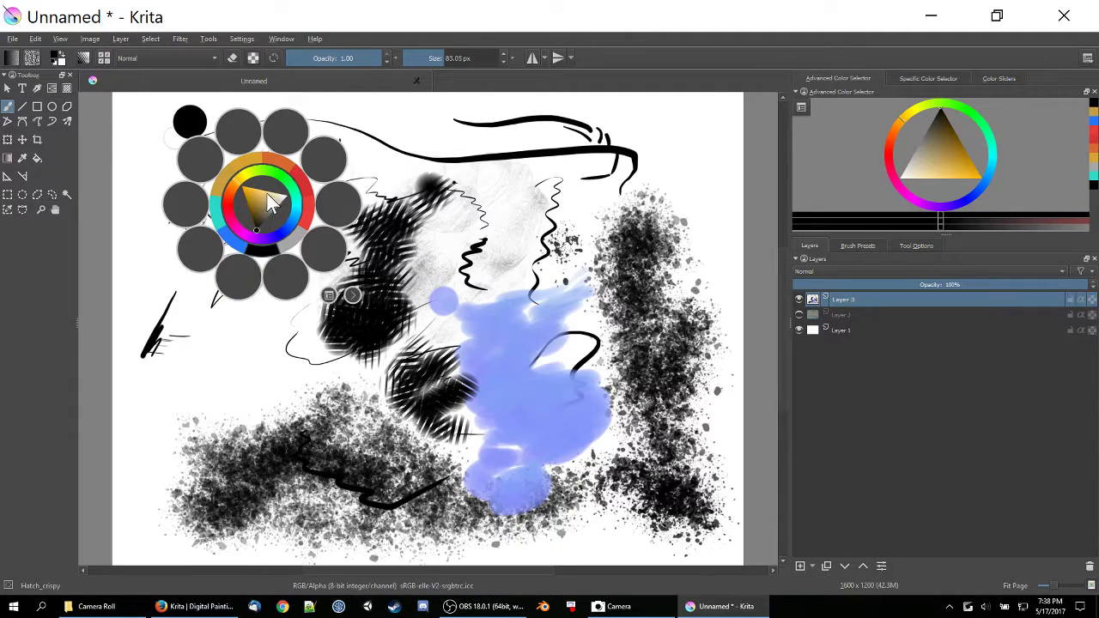
# - Try an orange-brown colour from the pop-up palette, then set the colour back to black
pyautogui.click(443, 225)
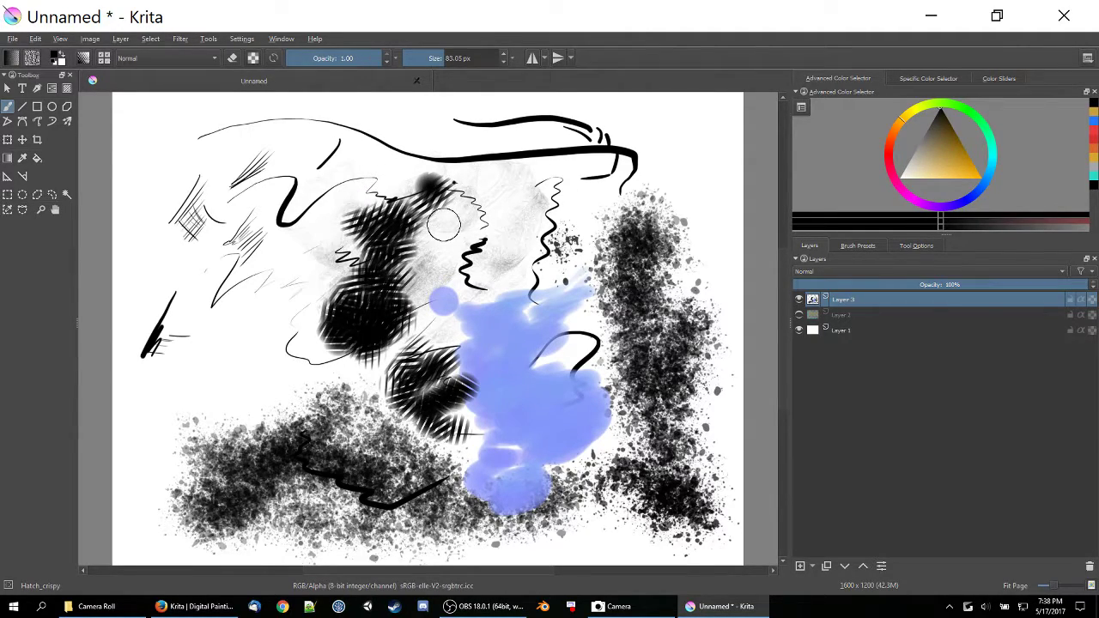
pyautogui.rightClick(275, 262)
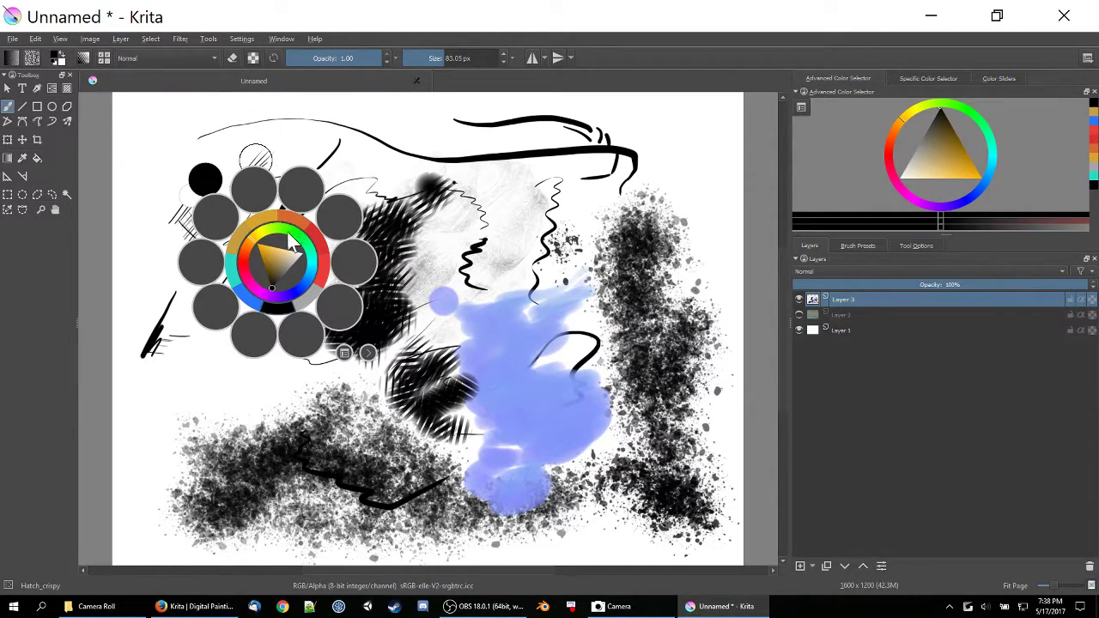
pyautogui.click(280, 260)
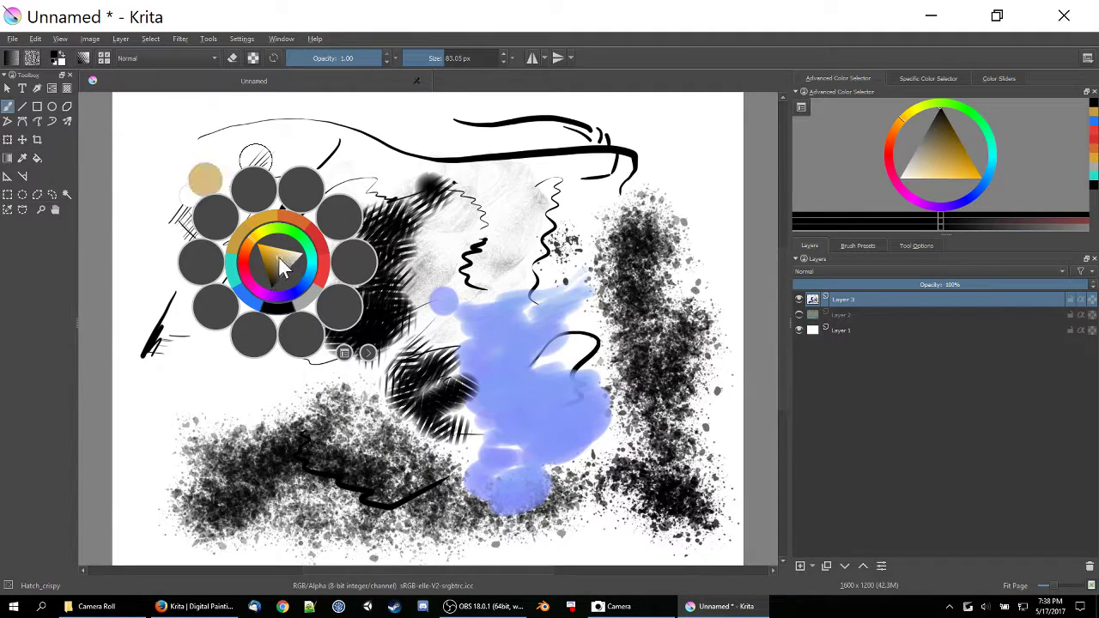
pyautogui.click(278, 290)
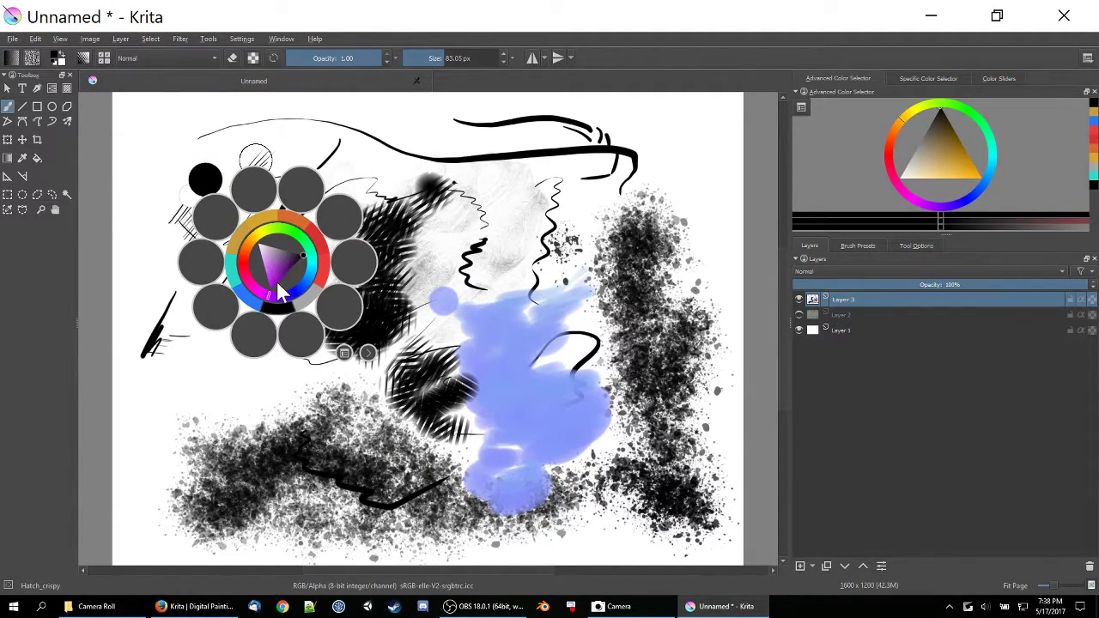
# - Open and review the Hatch_crispy brush settings
pyautogui.click(367, 357)
pyautogui.click(368, 359)
pyautogui.click(368, 355)
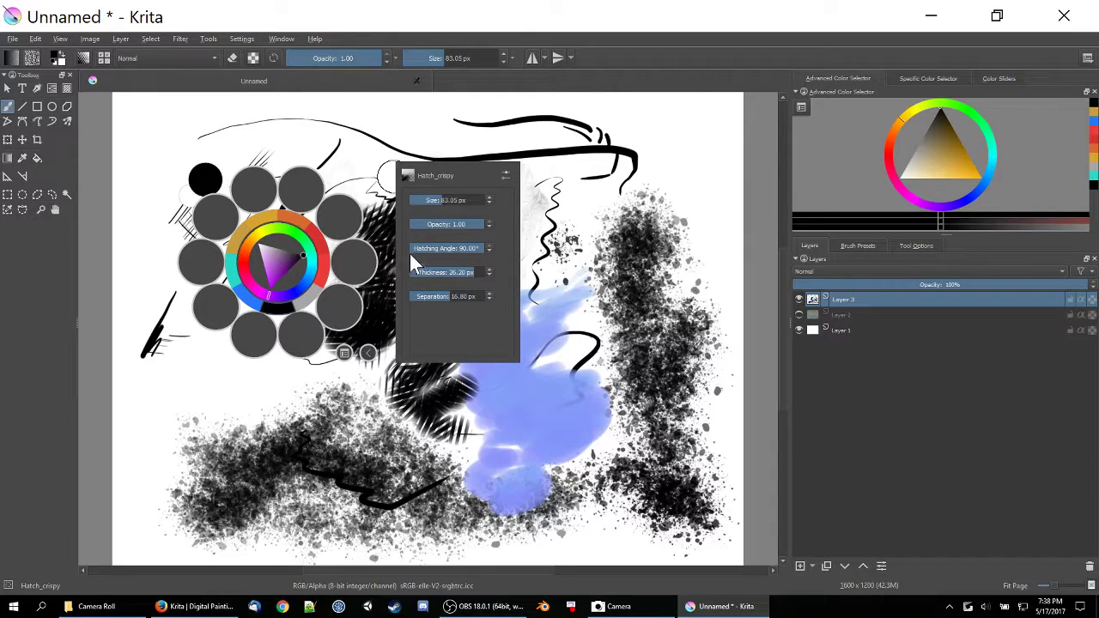
# - Filter brushes by the sketch tag, pick Pencil_HB, and hatch light pencil lines at upper-left
pyautogui.click(344, 352)
pyautogui.click(347, 350)
pyautogui.click(347, 350)
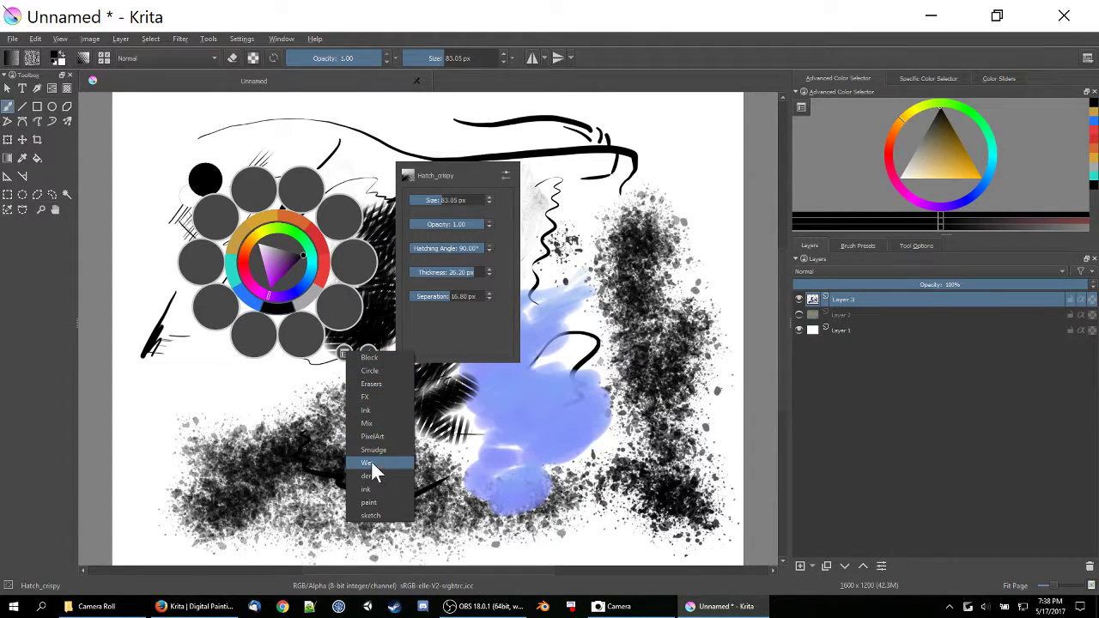
pyautogui.click(378, 515)
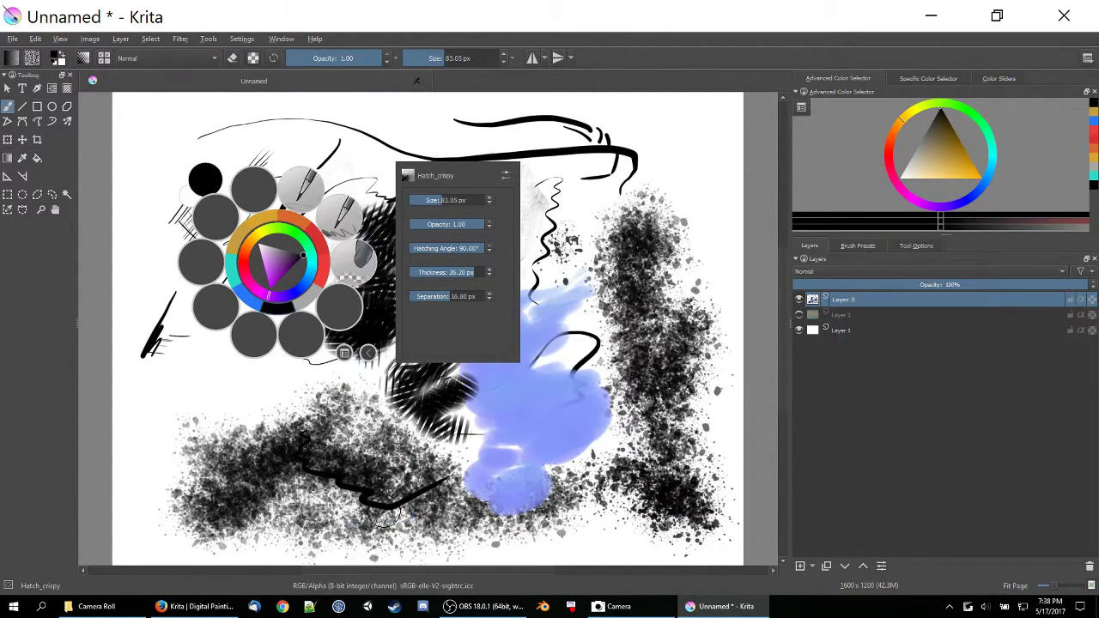
pyautogui.click(301, 192)
pyautogui.moveTo(155, 128)
pyautogui.mouseDown()
pyautogui.moveTo(147, 175)
pyautogui.moveTo(163, 168)
pyautogui.moveTo(135, 209)
pyautogui.moveTo(179, 178)
pyautogui.moveTo(138, 238)
pyautogui.moveTo(161, 213)
pyautogui.moveTo(169, 239)
pyautogui.mouseUp()
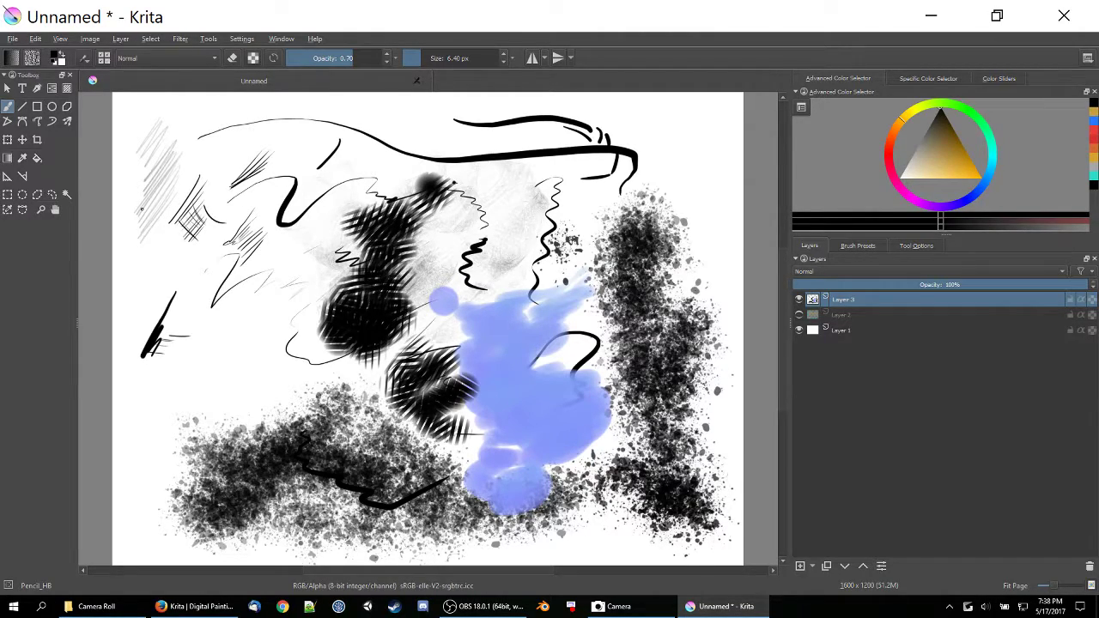
# - Extend the pencil hatching further down the left side of the canvas
pyautogui.moveTo(142, 199)
pyautogui.mouseDown()
pyautogui.moveTo(148, 242)
pyautogui.moveTo(152, 211)
pyautogui.moveTo(168, 258)
pyautogui.moveTo(165, 247)
pyautogui.moveTo(151, 295)
pyautogui.moveTo(180, 259)
pyautogui.moveTo(153, 293)
pyautogui.mouseUp()
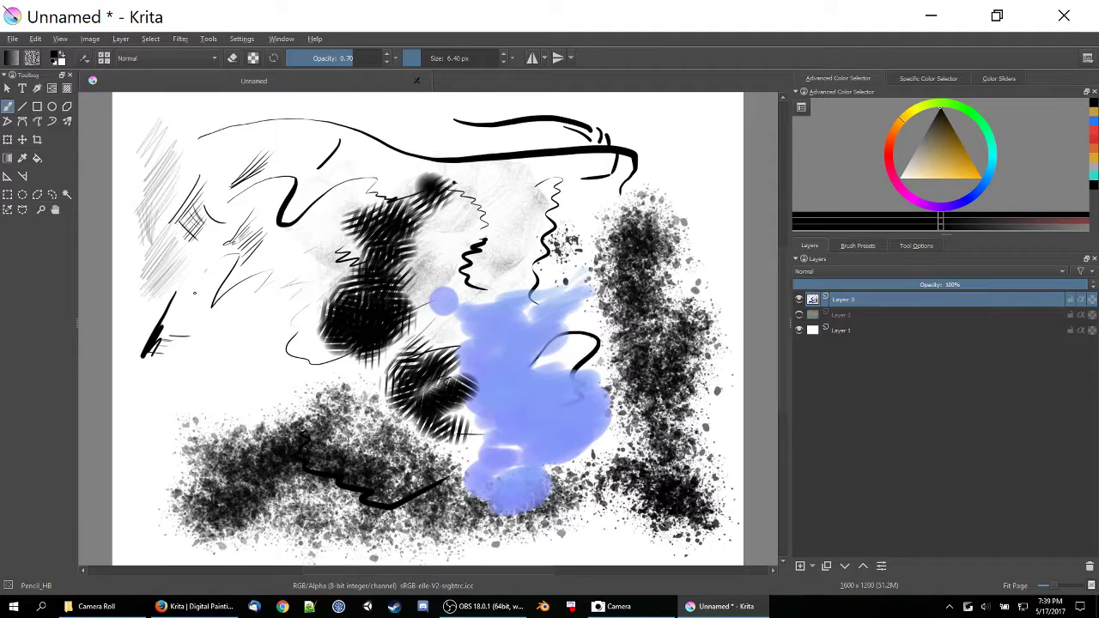
pyautogui.moveTo(153, 294)
pyautogui.mouseDown()
pyautogui.moveTo(146, 280)
pyautogui.moveTo(163, 259)
pyautogui.moveTo(163, 292)
pyautogui.mouseUp()
pyautogui.moveTo(163, 291)
pyautogui.mouseDown()
pyautogui.moveTo(174, 256)
pyautogui.moveTo(167, 287)
pyautogui.mouseUp()
pyautogui.moveTo(167, 287)
pyautogui.mouseDown()
pyautogui.moveTo(180, 258)
pyautogui.moveTo(152, 300)
pyautogui.moveTo(171, 273)
pyautogui.moveTo(176, 290)
pyautogui.moveTo(148, 285)
pyautogui.moveTo(163, 282)
pyautogui.moveTo(151, 302)
pyautogui.moveTo(184, 289)
pyautogui.moveTo(185, 272)
pyautogui.moveTo(172, 284)
pyautogui.mouseUp()
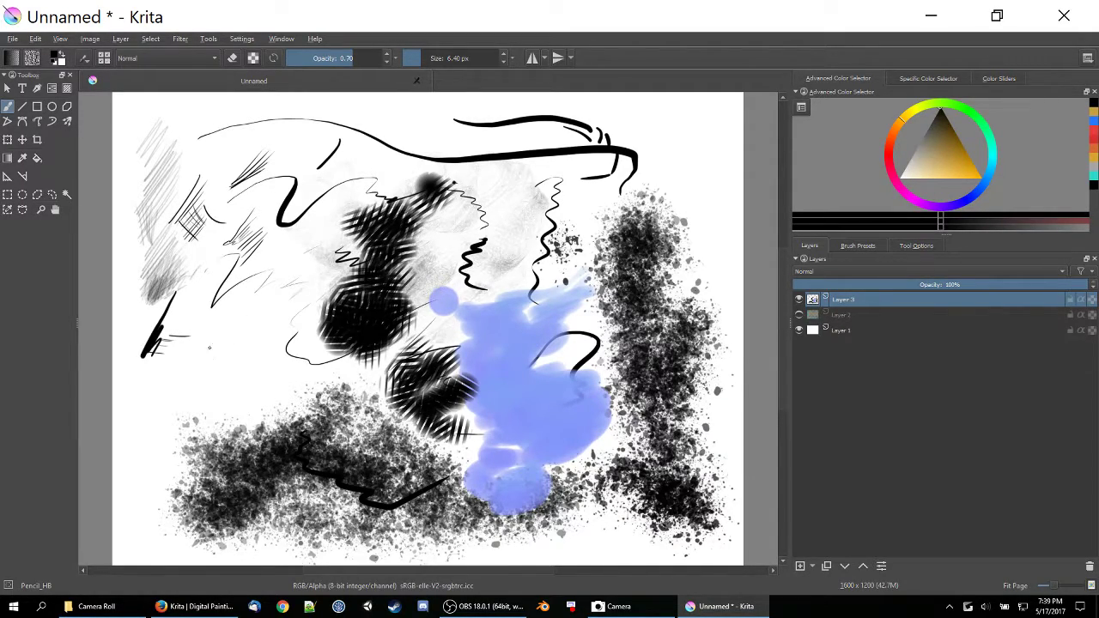
# - Sketch a cylinder with side lines and an oval top, then shade its interior
pyautogui.moveTo(221, 334); pyautogui.dragTo(220, 365)
pyautogui.moveTo(237, 324)
pyautogui.mouseDown()
pyautogui.moveTo(256, 333)
pyautogui.moveTo(246, 326)
pyautogui.moveTo(264, 359)
pyautogui.moveTo(257, 374)
pyautogui.mouseUp()
pyautogui.moveTo(266, 326); pyautogui.dragTo(261, 381)
pyautogui.moveTo(218, 335); pyautogui.dragTo(221, 383)
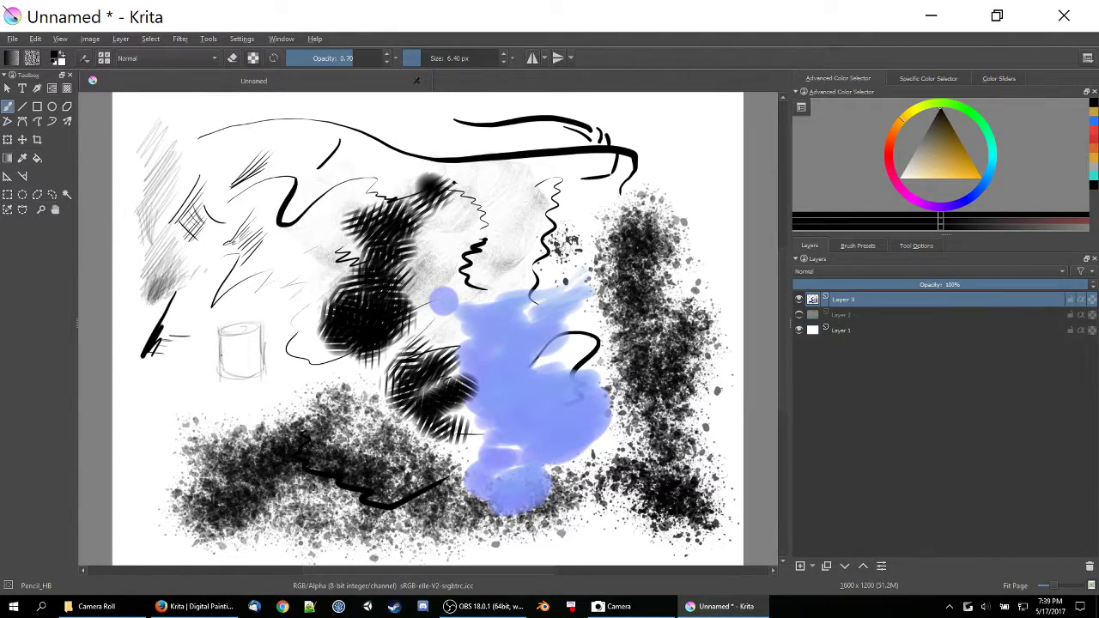
pyautogui.moveTo(219, 343); pyautogui.dragTo(232, 376)
pyautogui.moveTo(221, 337)
pyautogui.mouseDown()
pyautogui.moveTo(229, 372)
pyautogui.moveTo(249, 378)
pyautogui.mouseUp()
pyautogui.moveTo(226, 340); pyautogui.dragTo(237, 371)
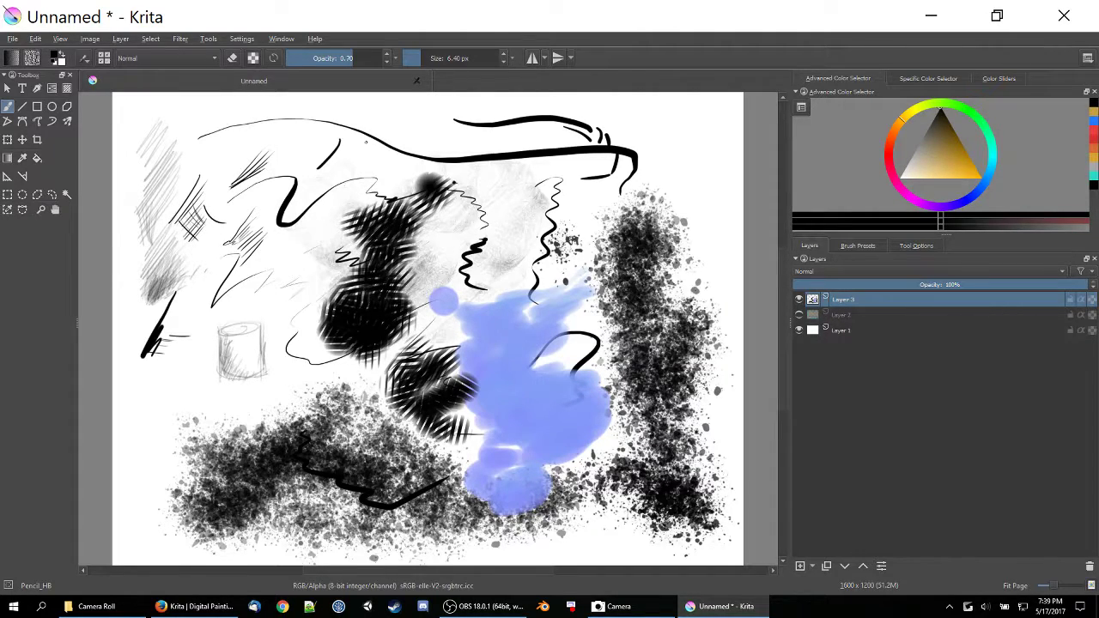
# - Switch to Pencil_2B and darken the cylinder's left shading and right edge
pyautogui.rightClick(272, 262)
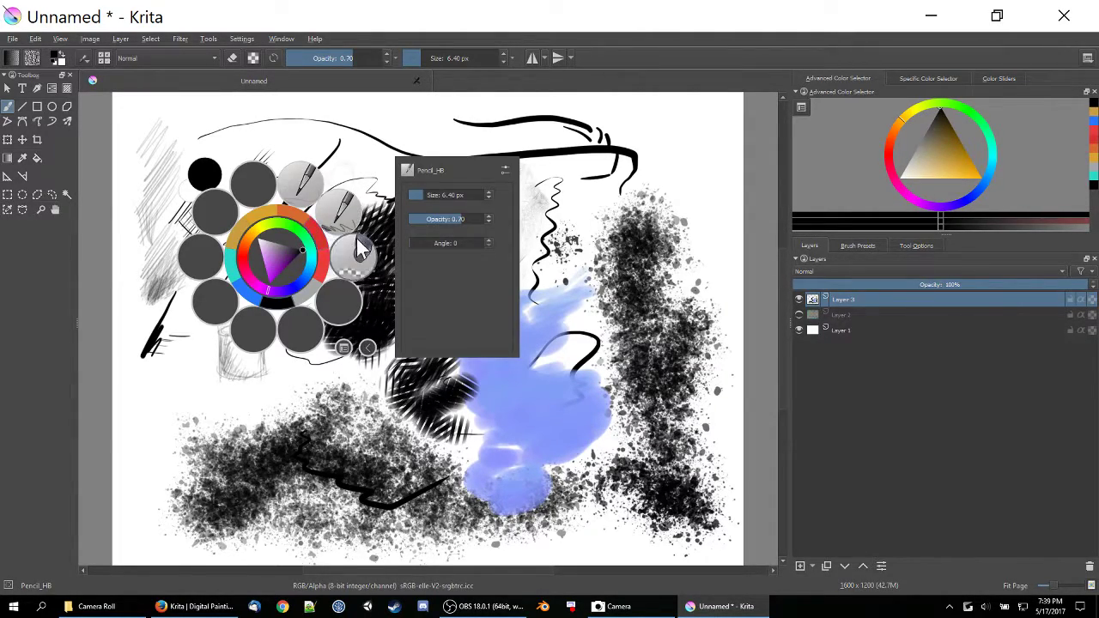
pyautogui.click(347, 225)
pyautogui.moveTo(179, 370); pyautogui.dragTo(169, 405)
pyautogui.moveTo(219, 335)
pyautogui.mouseDown()
pyautogui.moveTo(220, 374)
pyautogui.moveTo(246, 378)
pyautogui.mouseUp()
pyautogui.moveTo(225, 341)
pyautogui.mouseDown()
pyautogui.moveTo(225, 368)
pyautogui.moveTo(258, 371)
pyautogui.mouseUp()
pyautogui.moveTo(261, 321)
pyautogui.mouseDown()
pyautogui.moveTo(260, 369)
pyautogui.moveTo(262, 359)
pyautogui.mouseUp()
# - Shift the colour toward violet and trace the cylinder's elliptical top with a dark inner mark
pyautogui.rightClick(274, 270)
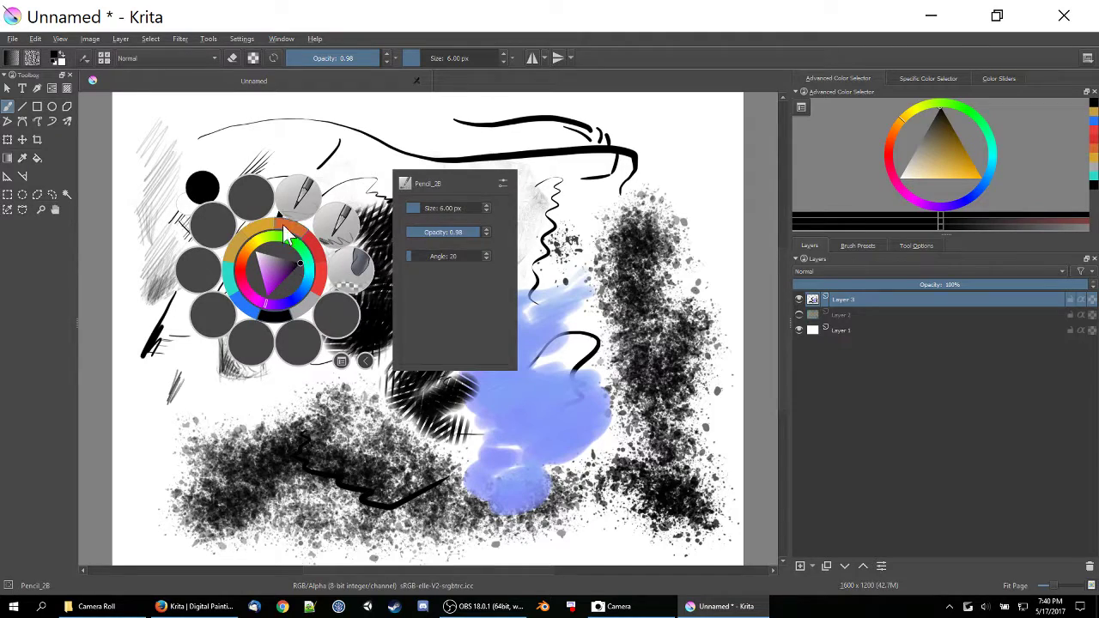
pyautogui.click(256, 309)
pyautogui.click(345, 230)
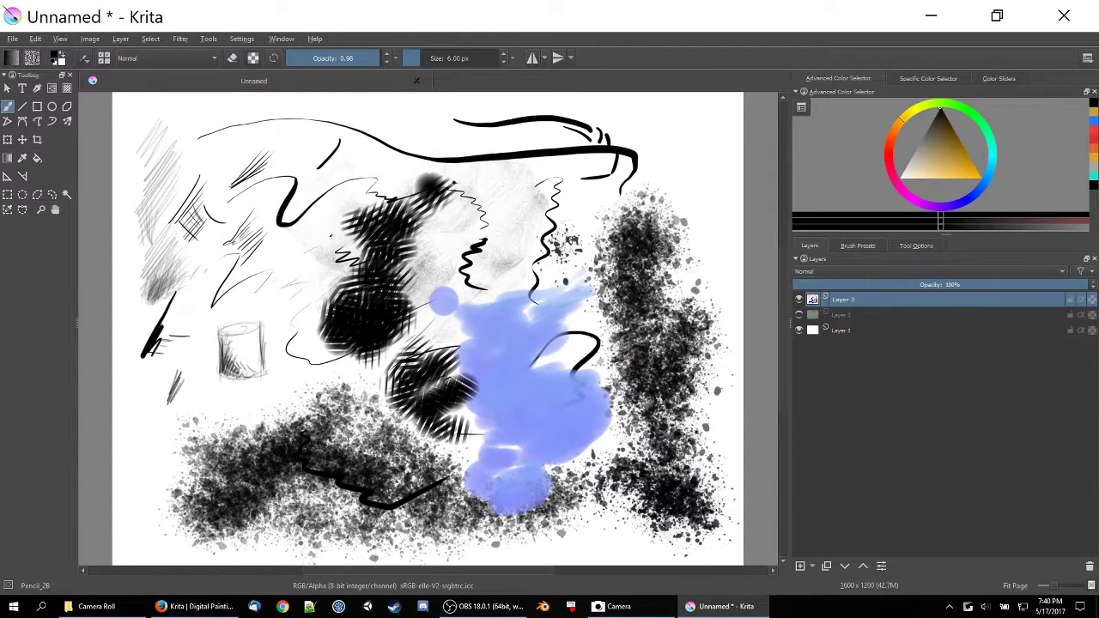
pyautogui.moveTo(221, 331)
pyautogui.mouseDown()
pyautogui.moveTo(247, 336)
pyautogui.moveTo(251, 324)
pyautogui.moveTo(260, 333)
pyautogui.moveTo(261, 370)
pyautogui.moveTo(238, 376)
pyautogui.moveTo(219, 362)
pyautogui.moveTo(272, 363)
pyautogui.mouseUp()
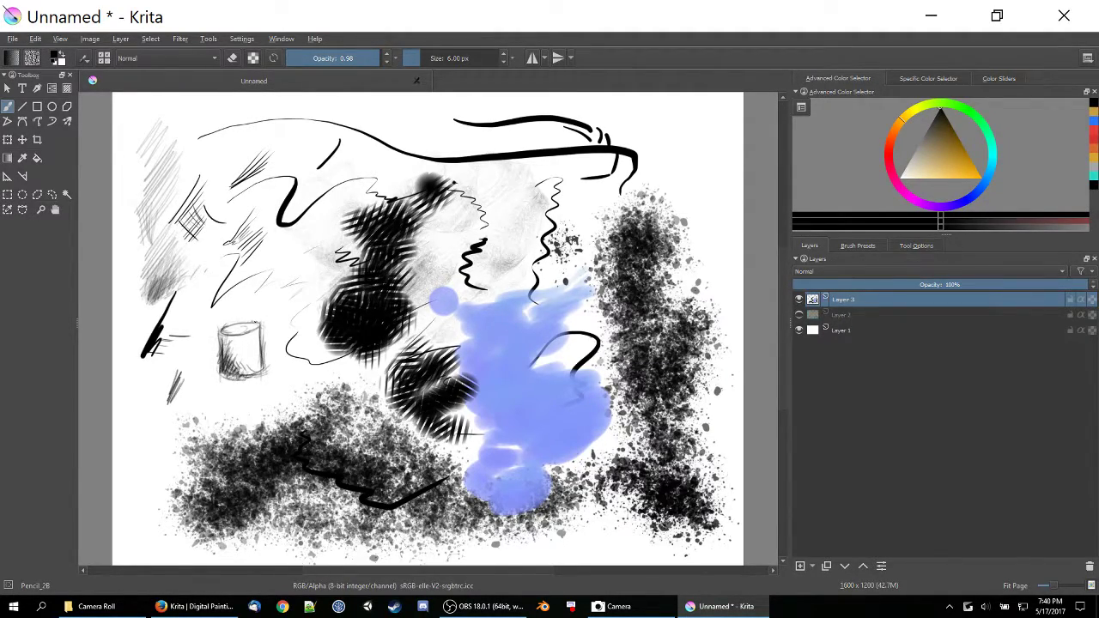
pyautogui.moveTo(221, 331)
pyautogui.mouseDown()
pyautogui.moveTo(249, 370)
pyautogui.moveTo(248, 342)
pyautogui.moveTo(237, 362)
pyautogui.moveTo(251, 368)
pyautogui.moveTo(228, 362)
pyautogui.moveTo(206, 375)
pyautogui.moveTo(284, 365)
pyautogui.moveTo(293, 397)
pyautogui.mouseUp()
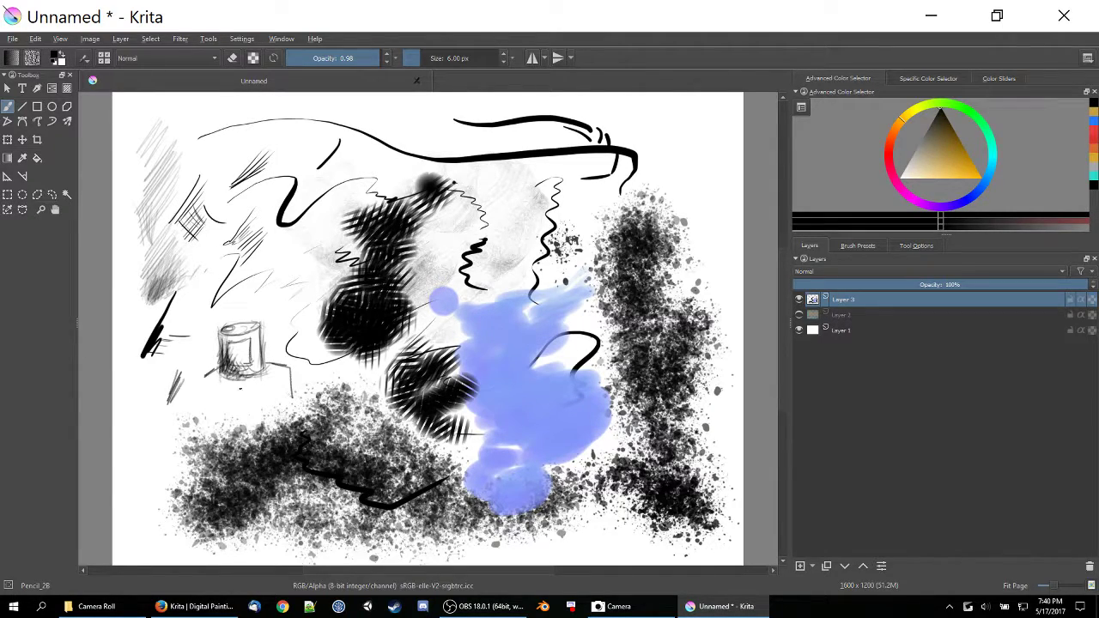
# - Draw two stick legs and two looped antennae on the cylinder
pyautogui.moveTo(207, 374); pyautogui.dragTo(201, 410)
pyautogui.moveTo(280, 366); pyautogui.dragTo(294, 395)
pyautogui.moveTo(203, 369); pyautogui.dragTo(218, 385)
pyautogui.moveTo(264, 323); pyautogui.dragTo(270, 297)
pyautogui.moveTo(226, 325); pyautogui.dragTo(220, 299)
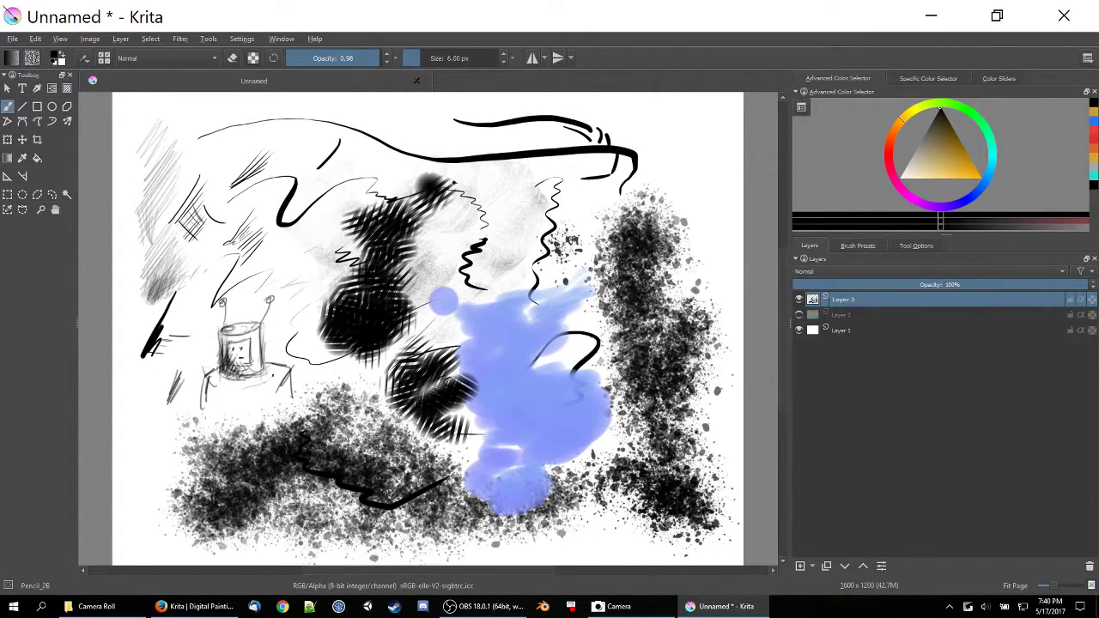
# - Pick the Ink_gpen_10 pen brush from the Ink tag in the pop-up palette
pyautogui.rightClick(313, 210)
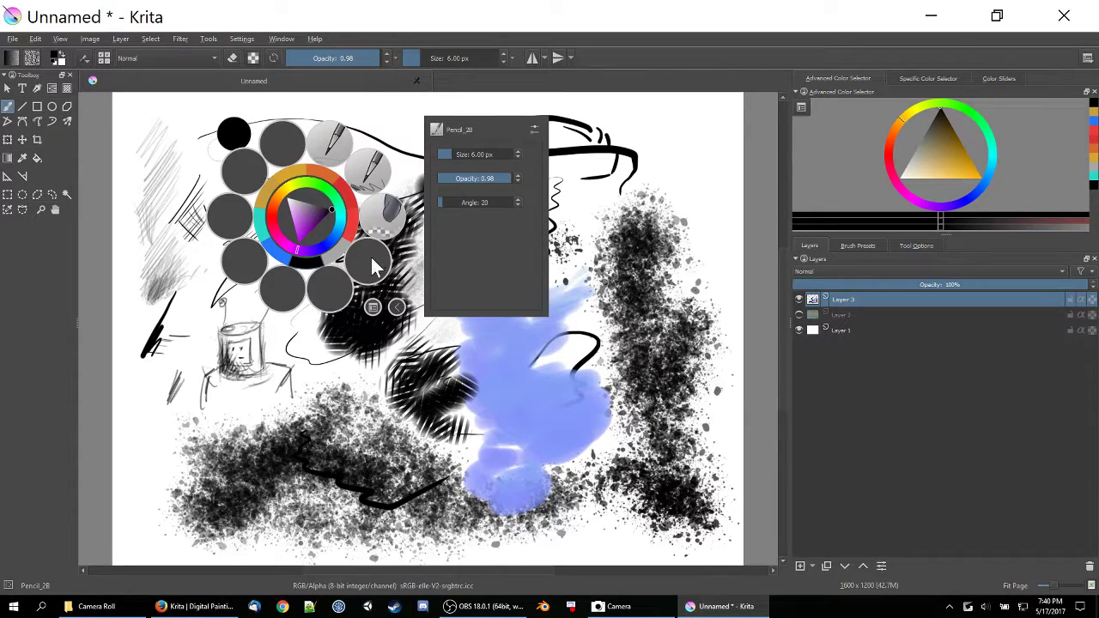
pyautogui.click(373, 306)
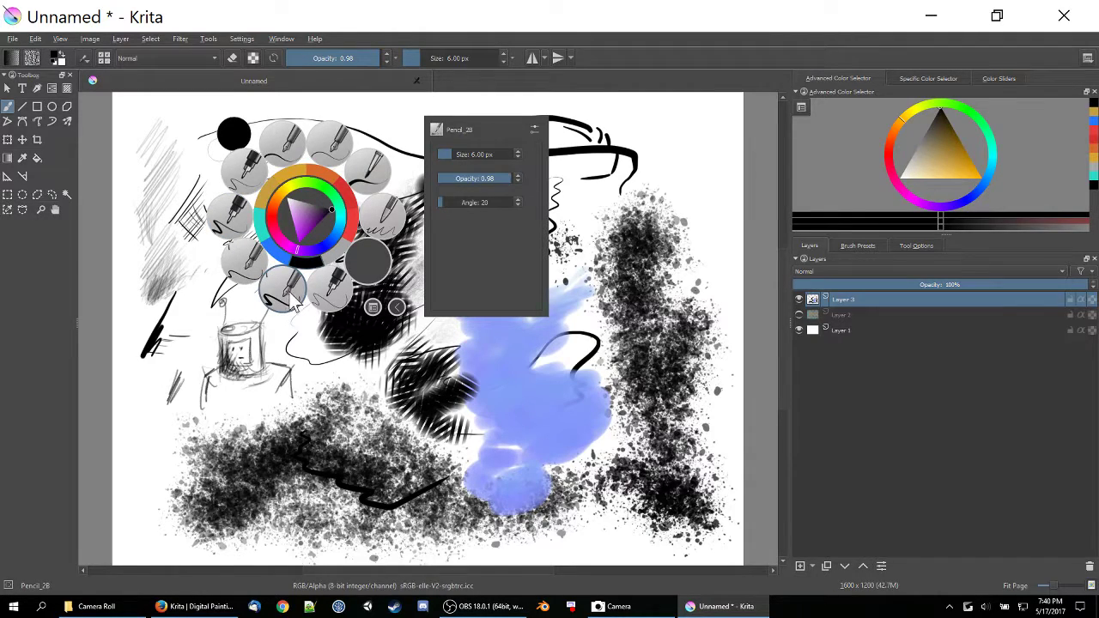
pyautogui.click(246, 169)
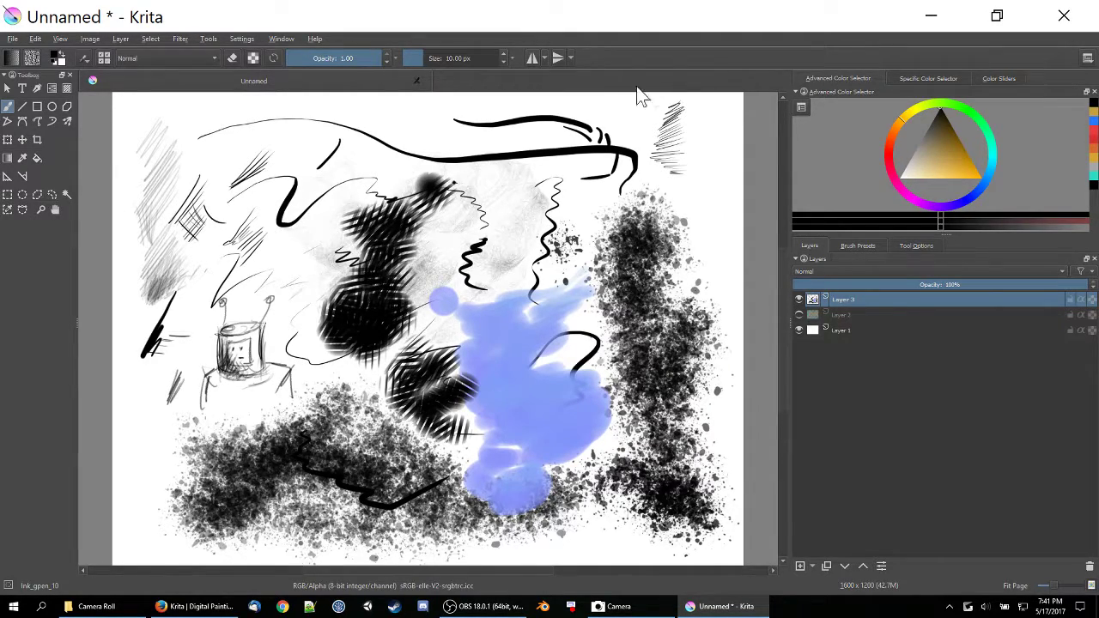
# - Switch to the 5 px circle ink brush, then to Ink_circle_10, via the pop-up palette
pyautogui.rightClick(400, 138)
pyautogui.click(444, 128)
pyautogui.rightClick(421, 130)
pyautogui.click(425, 129)
pyautogui.rightClick(422, 142)
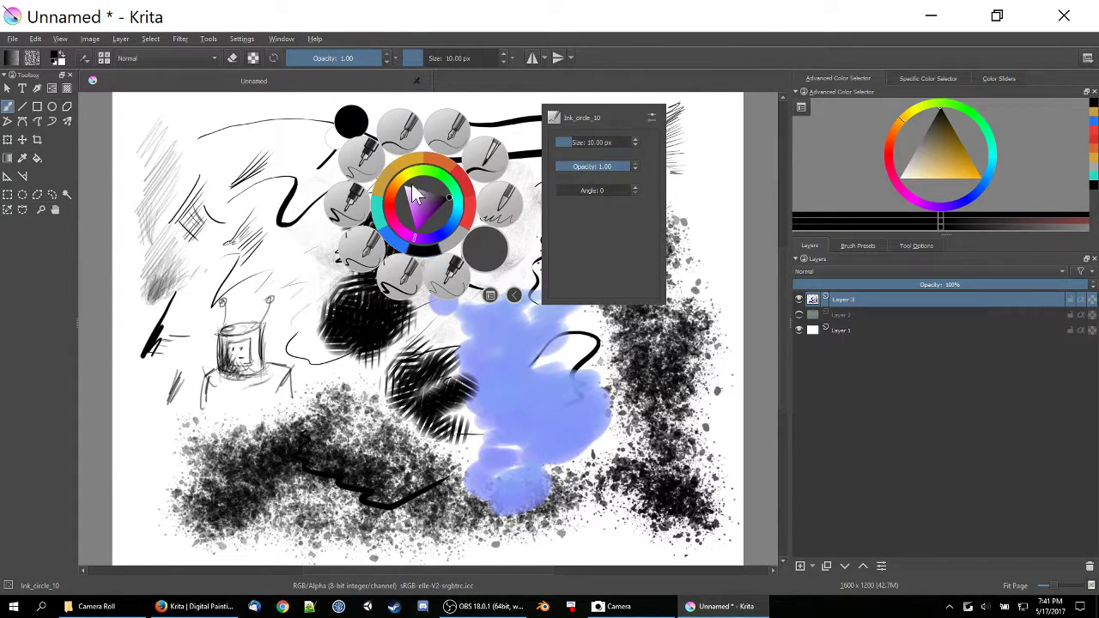
# - Choose the Ink_tilt_20 preset for drawing bold wavy black ink lines
pyautogui.click(403, 289)
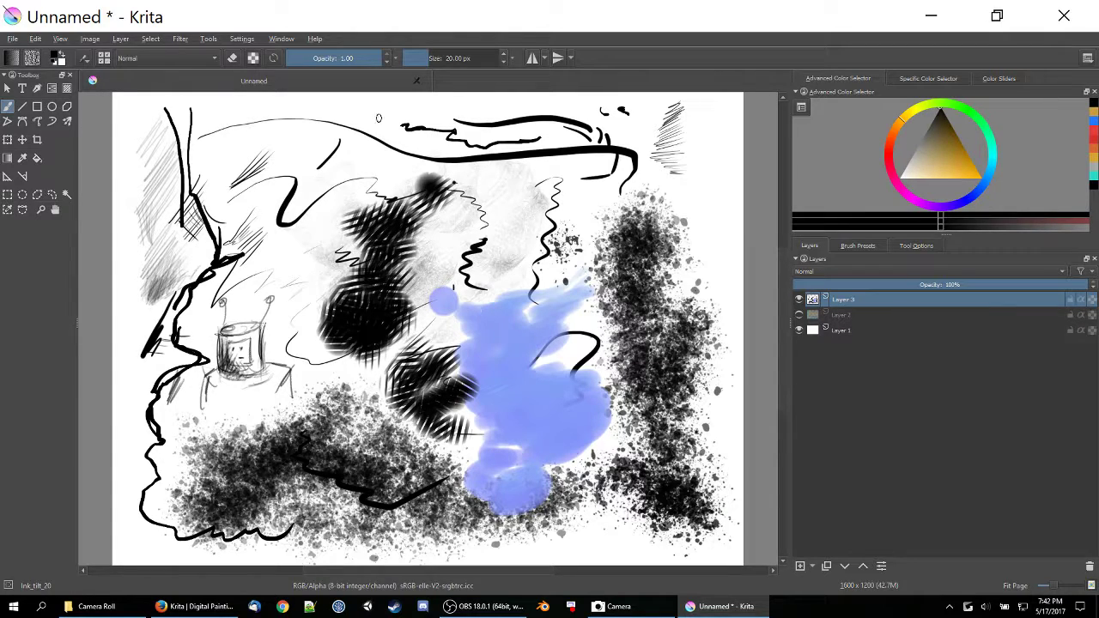
# - Load Smudge_textured from a palette tag and smear the upper-left and lower grey areas
pyautogui.rightClick(293, 225)
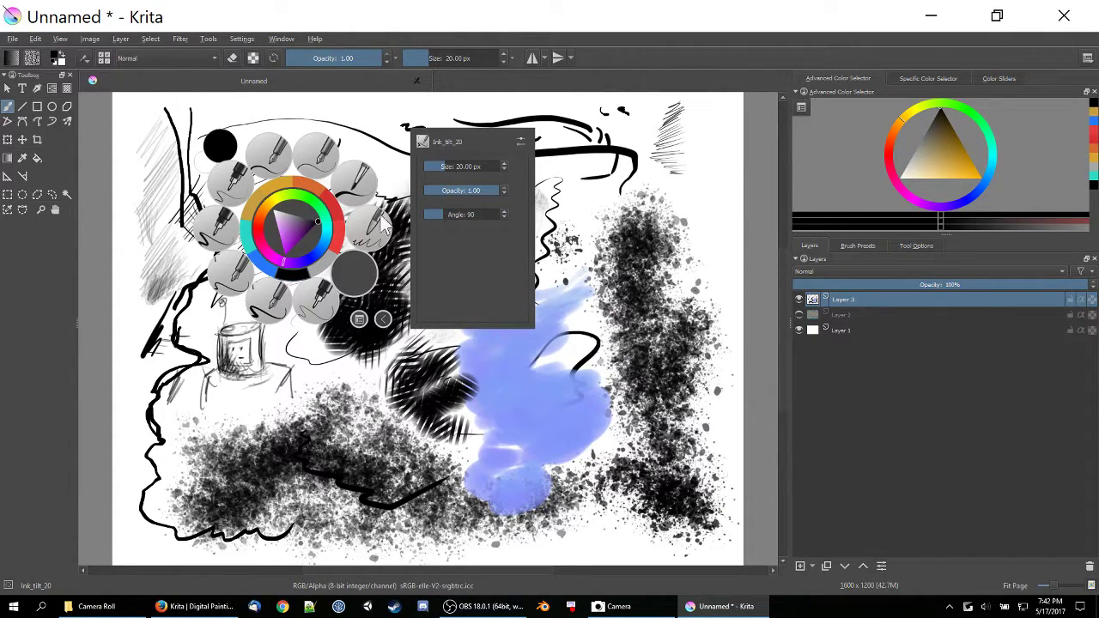
pyautogui.click(359, 318)
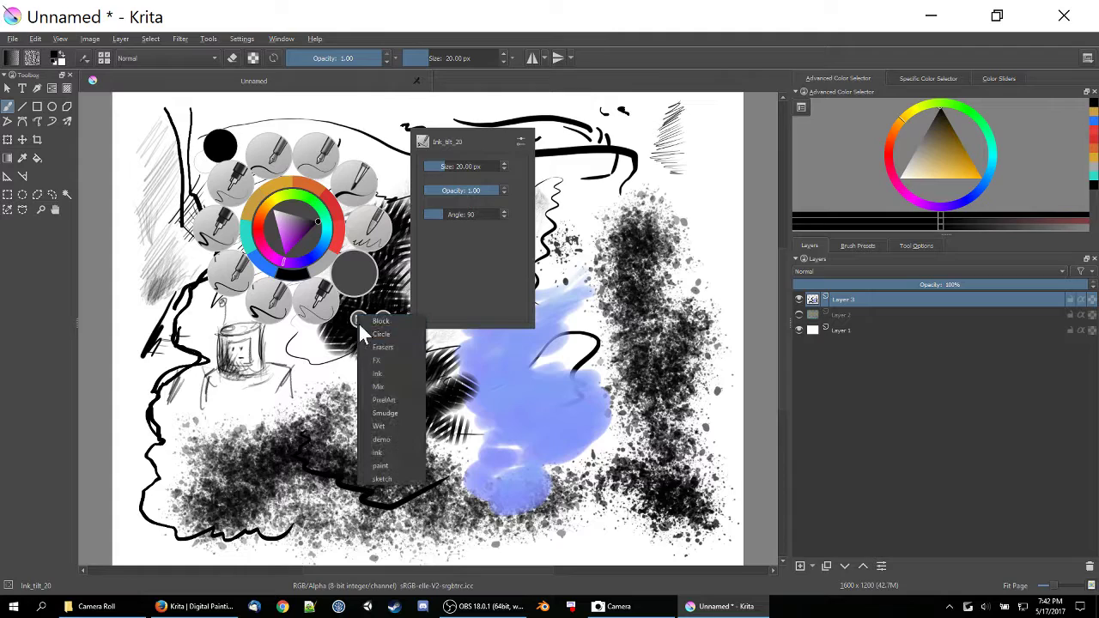
pyautogui.click(388, 461)
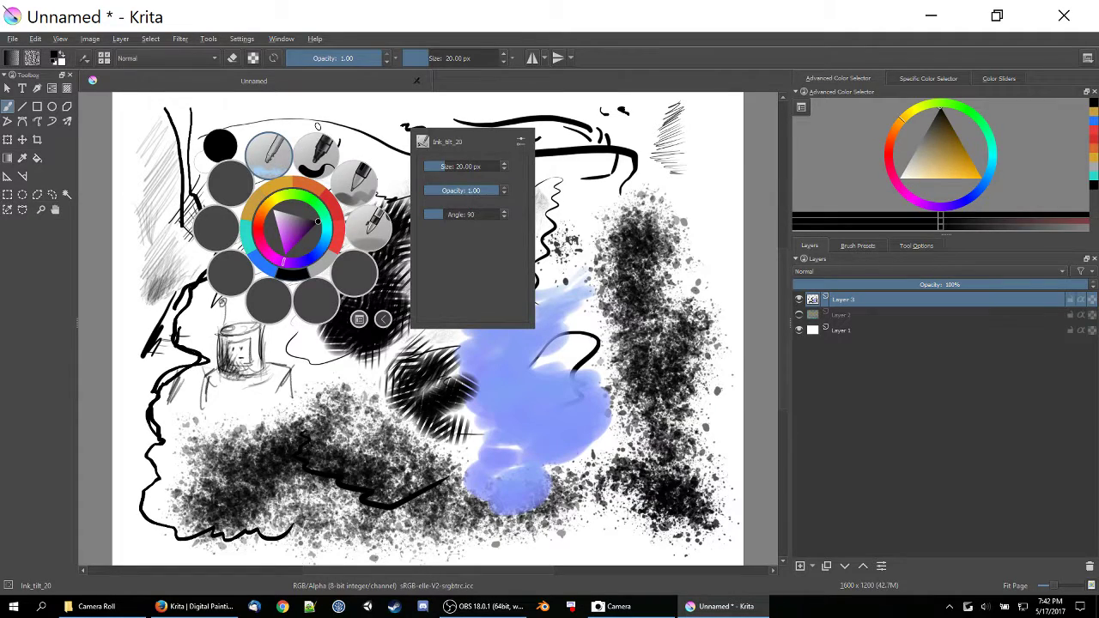
pyautogui.click(268, 152)
pyautogui.moveTo(227, 211)
pyautogui.mouseDown()
pyautogui.moveTo(257, 153)
pyautogui.moveTo(185, 258)
pyautogui.moveTo(197, 223)
pyautogui.moveTo(176, 309)
pyautogui.moveTo(193, 369)
pyautogui.moveTo(159, 391)
pyautogui.moveTo(163, 507)
pyautogui.moveTo(190, 404)
pyautogui.moveTo(228, 536)
pyautogui.moveTo(262, 451)
pyautogui.moveTo(284, 480)
pyautogui.moveTo(274, 527)
pyautogui.moveTo(369, 506)
pyautogui.moveTo(352, 425)
pyautogui.moveTo(344, 498)
pyautogui.moveTo(364, 520)
pyautogui.moveTo(455, 506)
pyautogui.moveTo(485, 515)
pyautogui.moveTo(463, 481)
pyautogui.moveTo(495, 479)
pyautogui.moveTo(519, 514)
pyautogui.moveTo(543, 477)
pyautogui.moveTo(549, 506)
pyautogui.moveTo(577, 503)
pyautogui.moveTo(377, 498)
pyautogui.mouseUp()
pyautogui.moveTo(415, 398)
pyautogui.mouseDown()
pyautogui.moveTo(394, 369)
pyautogui.moveTo(404, 442)
pyautogui.mouseUp()
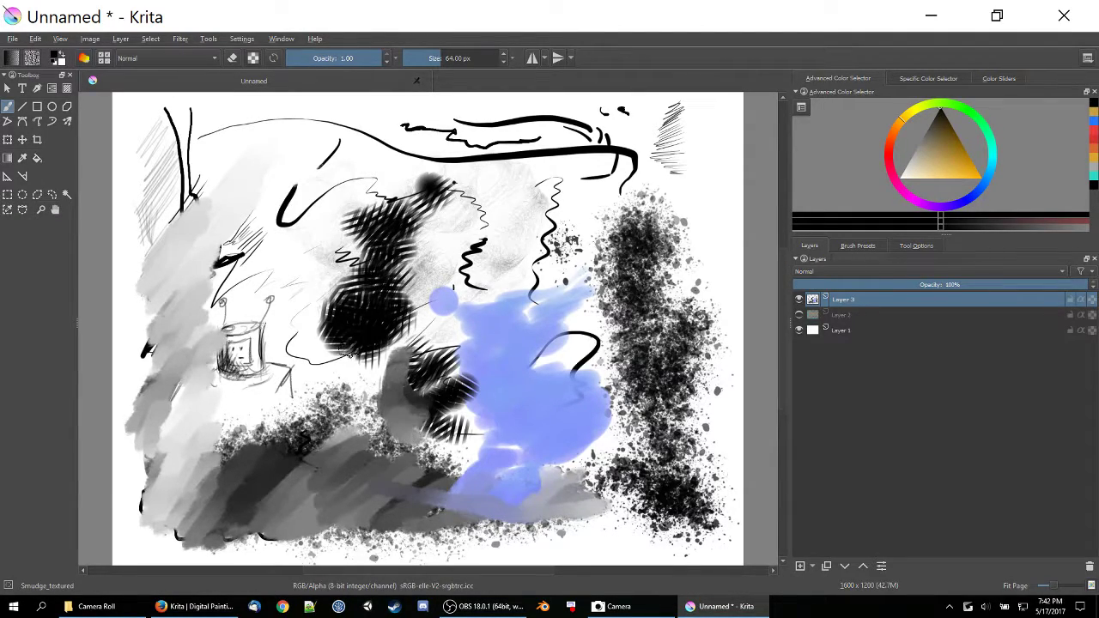
# - Paint solid black with Fill_circle down the central hatching and toward the lower left
pyautogui.rightClick(344, 360)
pyautogui.click(390, 302)
pyautogui.moveTo(399, 286)
pyautogui.mouseDown()
pyautogui.moveTo(400, 258)
pyautogui.moveTo(364, 395)
pyautogui.moveTo(377, 442)
pyautogui.moveTo(477, 481)
pyautogui.moveTo(482, 494)
pyautogui.moveTo(549, 503)
pyautogui.mouseUp()
pyautogui.moveTo(377, 365); pyautogui.dragTo(335, 442)
# - Scribble and darken a grey patch above the blue area with Basic_circle
pyautogui.rightClick(455, 249)
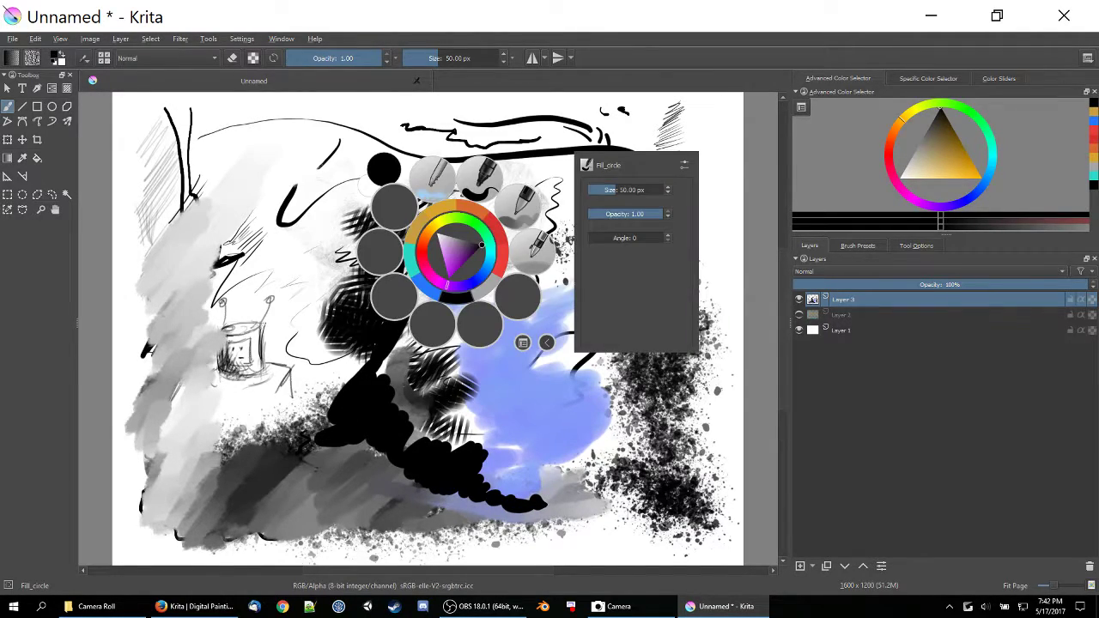
pyautogui.click(518, 206)
pyautogui.moveTo(483, 247)
pyautogui.mouseDown()
pyautogui.moveTo(494, 274)
pyautogui.moveTo(524, 292)
pyautogui.mouseUp()
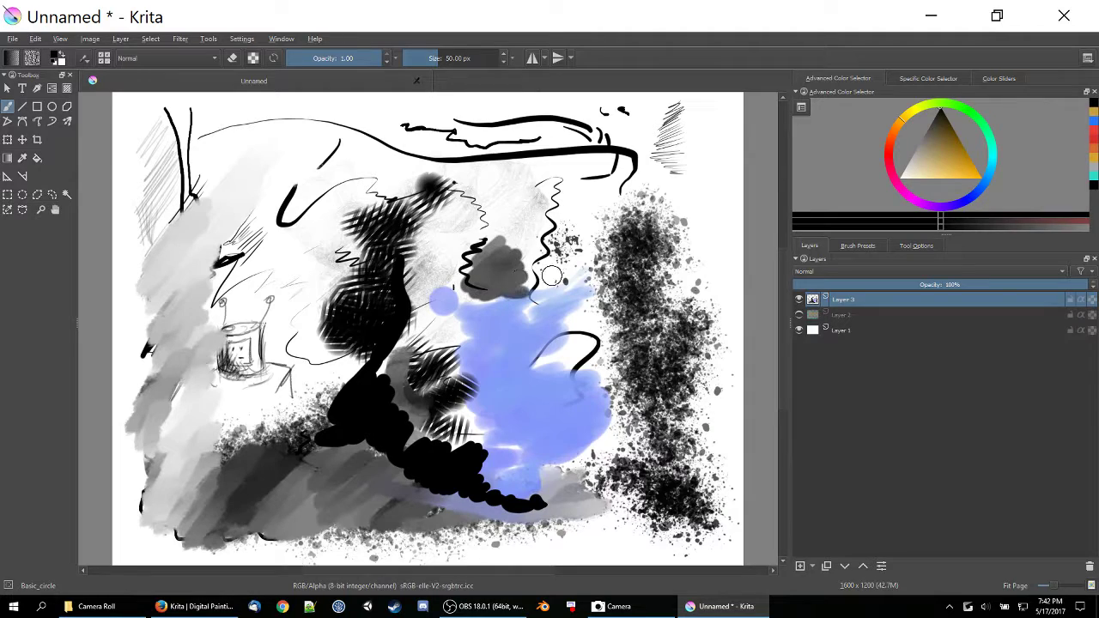
pyautogui.moveTo(523, 184)
pyautogui.mouseDown()
pyautogui.moveTo(485, 222)
pyautogui.moveTo(534, 182)
pyautogui.moveTo(493, 230)
pyautogui.moveTo(545, 196)
pyautogui.moveTo(506, 238)
pyautogui.moveTo(551, 215)
pyautogui.moveTo(541, 256)
pyautogui.moveTo(590, 282)
pyautogui.mouseUp()
pyautogui.moveTo(566, 198)
pyautogui.mouseDown()
pyautogui.moveTo(515, 232)
pyautogui.moveTo(558, 215)
pyautogui.moveTo(511, 258)
pyautogui.moveTo(540, 215)
pyautogui.moveTo(528, 253)
pyautogui.moveTo(558, 270)
pyautogui.moveTo(530, 292)
pyautogui.moveTo(574, 244)
pyautogui.mouseUp()
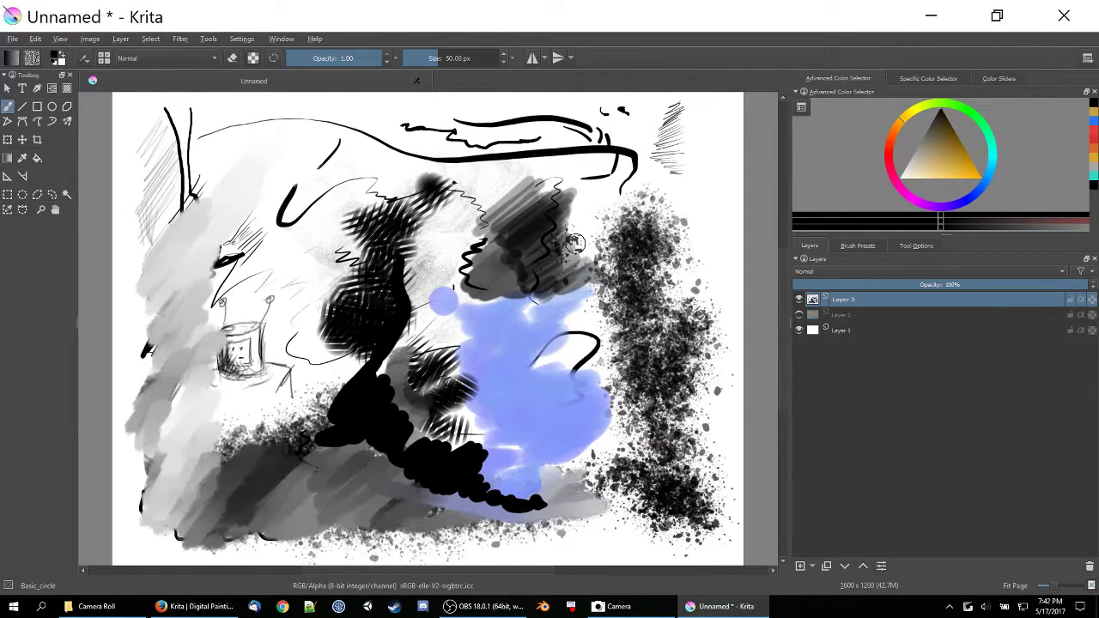
pyautogui.moveTo(515, 193)
pyautogui.mouseDown()
pyautogui.moveTo(480, 234)
pyautogui.moveTo(496, 246)
pyautogui.moveTo(500, 225)
pyautogui.moveTo(483, 220)
pyautogui.moveTo(452, 277)
pyautogui.moveTo(494, 250)
pyautogui.moveTo(474, 298)
pyautogui.moveTo(524, 281)
pyautogui.mouseUp()
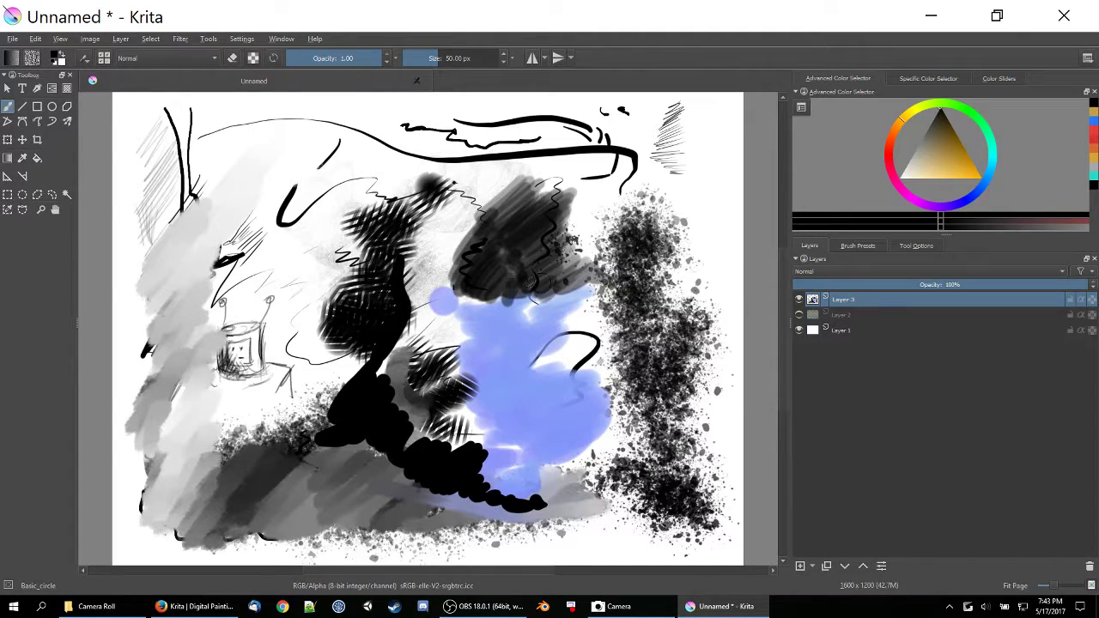
pyautogui.moveTo(493, 196)
pyautogui.mouseDown()
pyautogui.moveTo(429, 274)
pyautogui.moveTo(454, 283)
pyautogui.moveTo(464, 253)
pyautogui.moveTo(425, 245)
pyautogui.moveTo(438, 287)
pyautogui.mouseUp()
pyautogui.rightClick(412, 202)
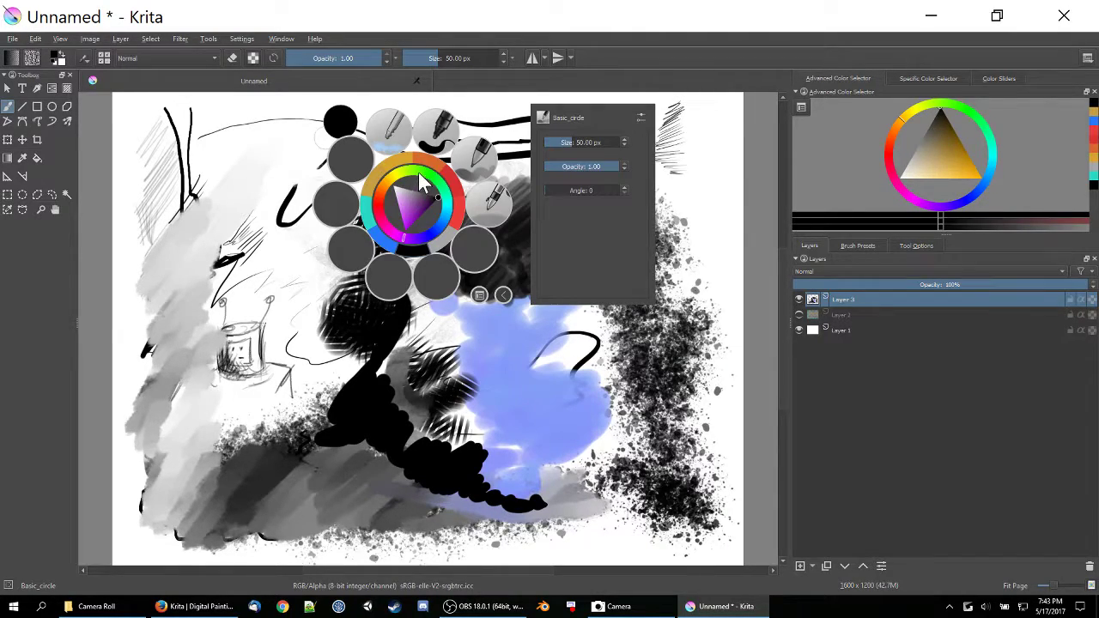
# - Airbrush dark shading over the upper middle and right with Airbrush_linear, then lower opacity to about 0.19
pyautogui.click(496, 206)
pyautogui.moveTo(498, 214)
pyautogui.mouseDown()
pyautogui.moveTo(444, 228)
pyautogui.moveTo(455, 205)
pyautogui.moveTo(421, 223)
pyautogui.moveTo(434, 206)
pyautogui.moveTo(403, 233)
pyautogui.mouseUp()
pyautogui.moveTo(385, 136)
pyautogui.mouseDown()
pyautogui.moveTo(427, 162)
pyautogui.moveTo(381, 248)
pyautogui.moveTo(553, 167)
pyautogui.moveTo(540, 158)
pyautogui.moveTo(595, 219)
pyautogui.moveTo(593, 249)
pyautogui.moveTo(615, 225)
pyautogui.moveTo(618, 249)
pyautogui.moveTo(547, 339)
pyautogui.moveTo(611, 396)
pyautogui.moveTo(613, 463)
pyautogui.mouseUp()
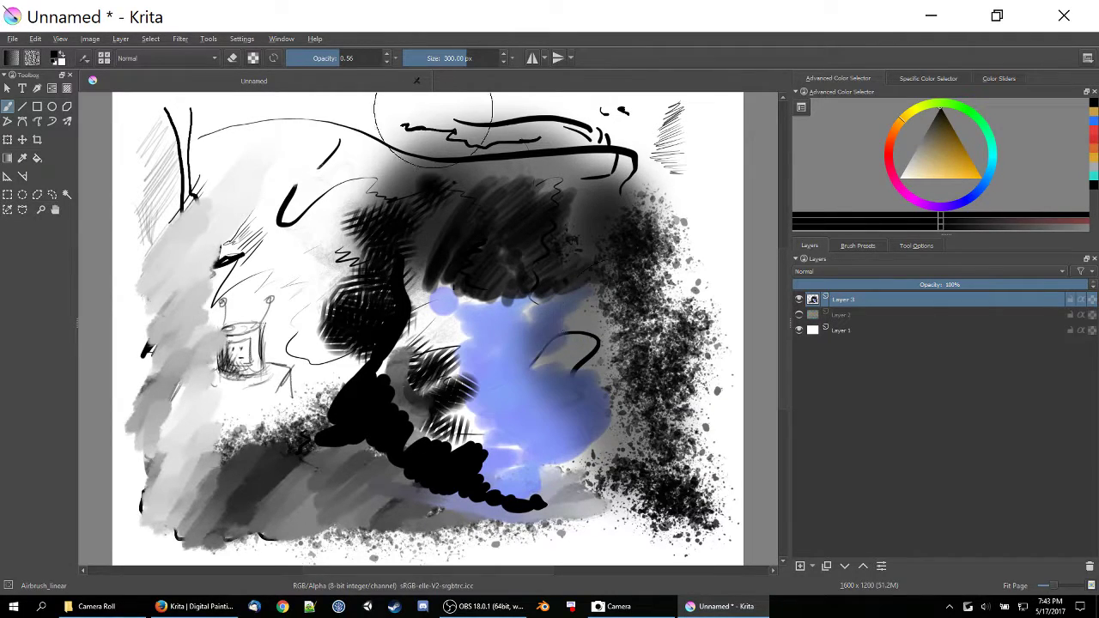
pyautogui.moveTo(312, 58); pyautogui.dragTo(304, 58)
# - Pick Sparkle_wet from the Wet tag and paint a black wet stroke down the dark mass
pyautogui.rightClick(384, 225)
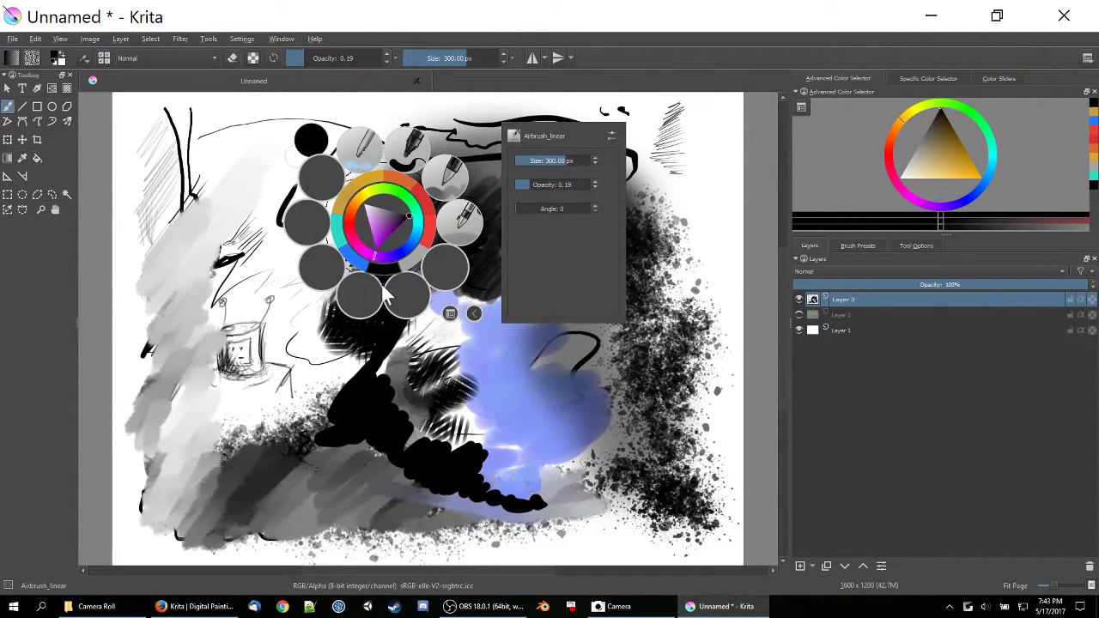
pyautogui.click(451, 314)
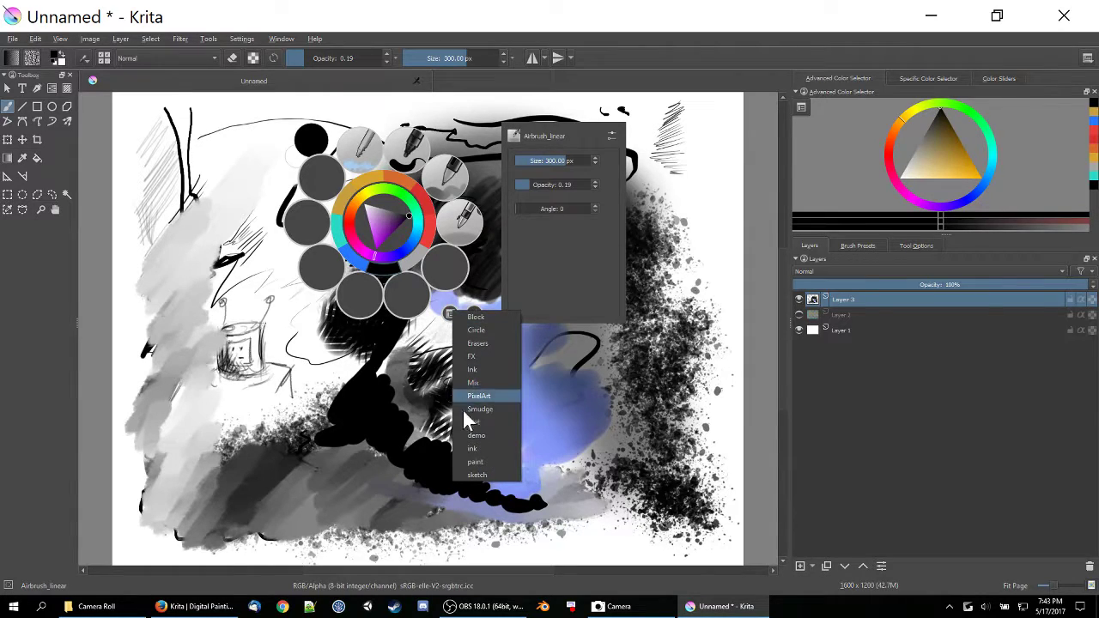
pyautogui.click(485, 424)
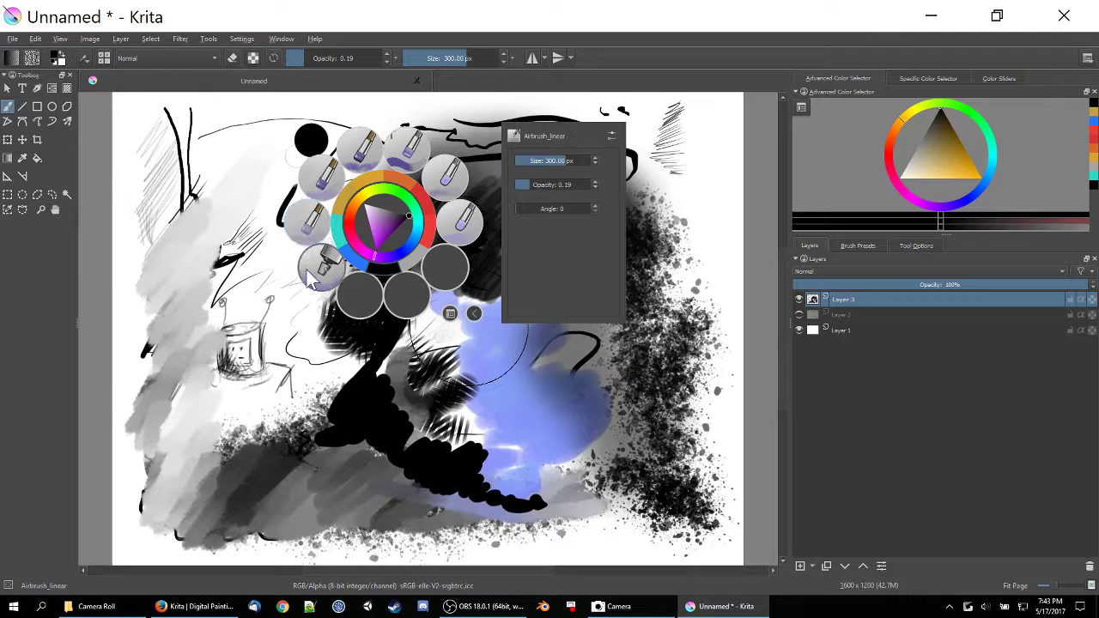
pyautogui.click(326, 180)
pyautogui.moveTo(352, 204)
pyautogui.mouseDown()
pyautogui.moveTo(364, 242)
pyautogui.moveTo(323, 336)
pyautogui.moveTo(352, 369)
pyautogui.moveTo(309, 412)
pyautogui.moveTo(316, 442)
pyautogui.mouseUp()
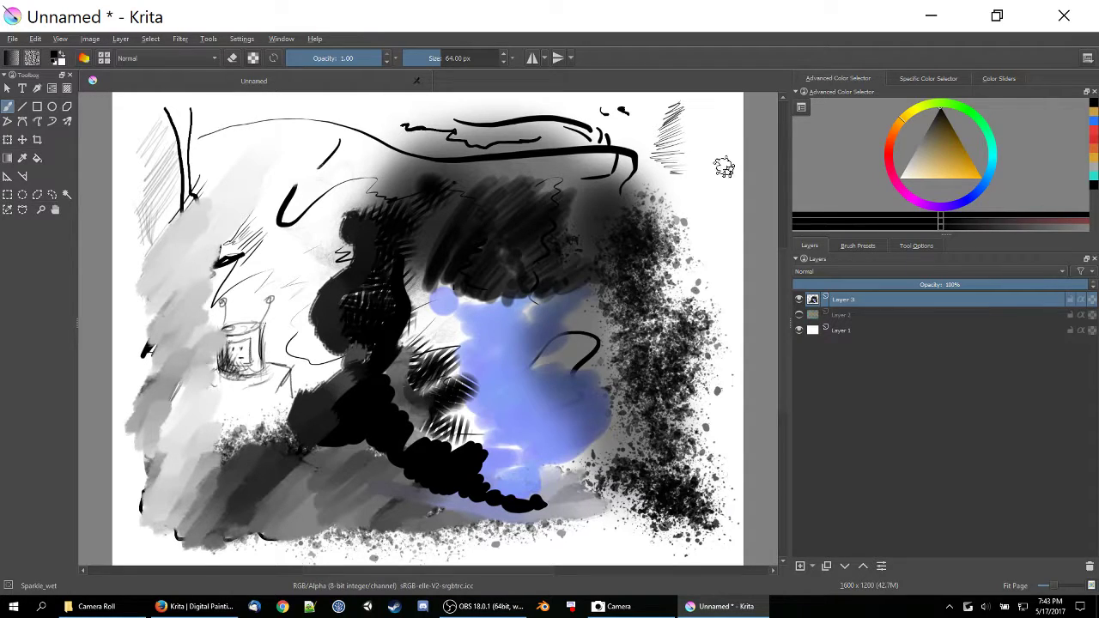
# - Switch to bright blue and paint Sparkle_wet strokes down the right edge, middle and lower area
pyautogui.moveTo(943, 171); pyautogui.dragTo(975, 174)
pyautogui.moveTo(631, 172)
pyautogui.mouseDown()
pyautogui.moveTo(651, 209)
pyautogui.moveTo(664, 221)
pyautogui.moveTo(661, 291)
pyautogui.moveTo(690, 298)
pyautogui.moveTo(700, 258)
pyautogui.moveTo(702, 279)
pyautogui.moveTo(661, 365)
pyautogui.moveTo(691, 350)
pyautogui.moveTo(652, 399)
pyautogui.moveTo(598, 292)
pyautogui.moveTo(602, 346)
pyautogui.moveTo(631, 393)
pyautogui.moveTo(624, 483)
pyautogui.mouseUp()
pyautogui.moveTo(459, 144)
pyautogui.mouseDown()
pyautogui.moveTo(442, 249)
pyautogui.moveTo(468, 244)
pyautogui.mouseUp()
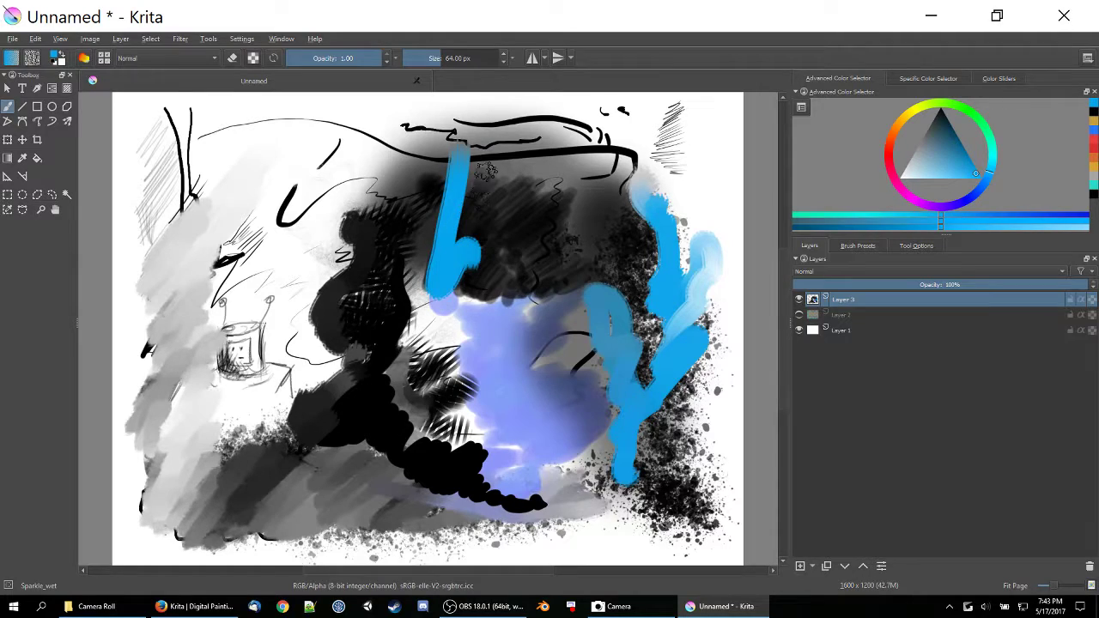
pyautogui.moveTo(494, 176); pyautogui.dragTo(433, 339)
pyautogui.moveTo(507, 194); pyautogui.dragTo(411, 396)
pyautogui.moveTo(533, 219)
pyautogui.mouseDown()
pyautogui.moveTo(412, 421)
pyautogui.moveTo(506, 287)
pyautogui.moveTo(416, 425)
pyautogui.moveTo(460, 360)
pyautogui.moveTo(477, 396)
pyautogui.moveTo(450, 438)
pyautogui.moveTo(467, 408)
pyautogui.moveTo(427, 441)
pyautogui.moveTo(485, 446)
pyautogui.moveTo(502, 476)
pyautogui.moveTo(506, 442)
pyautogui.moveTo(532, 489)
pyautogui.moveTo(601, 472)
pyautogui.moveTo(592, 459)
pyautogui.moveTo(648, 476)
pyautogui.moveTo(674, 446)
pyautogui.moveTo(660, 412)
pyautogui.moveTo(623, 419)
pyautogui.moveTo(664, 355)
pyautogui.moveTo(643, 381)
pyautogui.moveTo(674, 407)
pyautogui.moveTo(692, 388)
pyautogui.moveTo(682, 438)
pyautogui.moveTo(712, 361)
pyautogui.moveTo(677, 515)
pyautogui.moveTo(618, 498)
pyautogui.moveTo(593, 511)
pyautogui.moveTo(506, 506)
pyautogui.moveTo(439, 463)
pyautogui.moveTo(410, 489)
pyautogui.moveTo(543, 543)
pyautogui.moveTo(390, 510)
pyautogui.moveTo(416, 549)
pyautogui.moveTo(587, 546)
pyautogui.mouseUp()
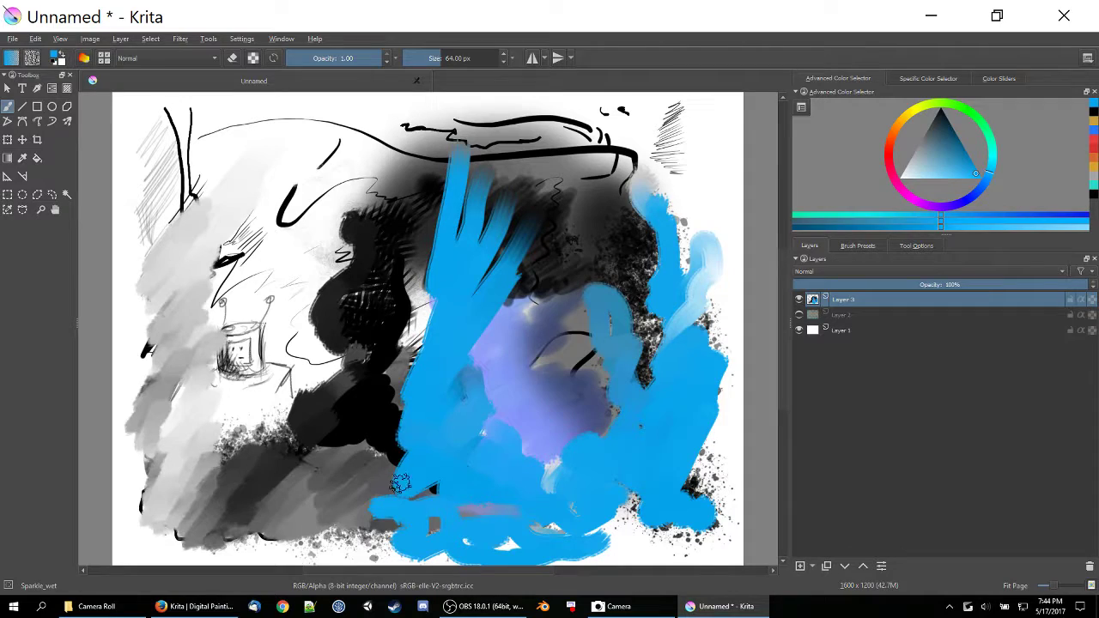
pyautogui.moveTo(400, 507)
pyautogui.mouseDown()
pyautogui.moveTo(374, 489)
pyautogui.moveTo(369, 515)
pyautogui.mouseUp()
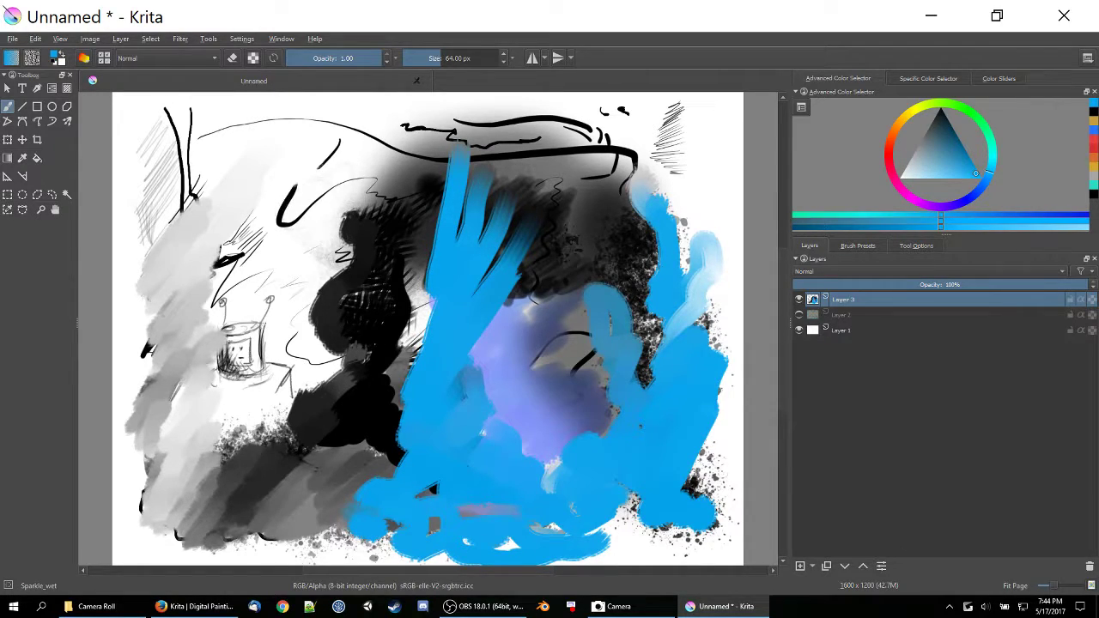
# - Change to Bristles_wet and sweep blue strokes over the upper left, left grey area and bottom-right
pyautogui.rightClick(298, 230)
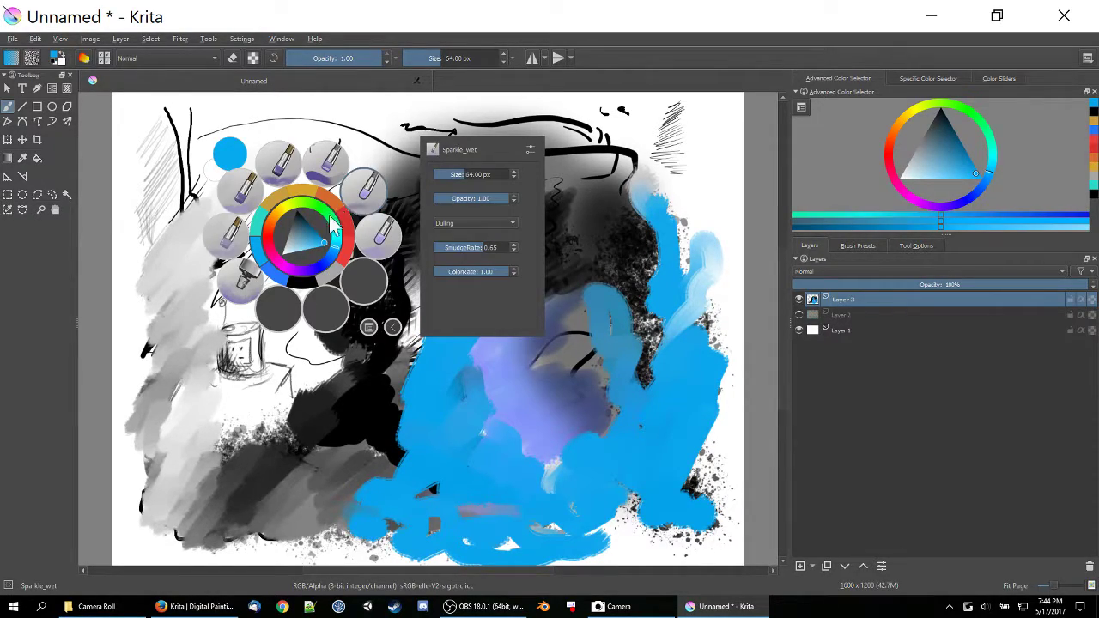
pyautogui.click(284, 172)
pyautogui.moveTo(279, 163)
pyautogui.mouseDown()
pyautogui.moveTo(318, 187)
pyautogui.moveTo(326, 212)
pyautogui.moveTo(319, 290)
pyautogui.moveTo(309, 262)
pyautogui.moveTo(292, 284)
pyautogui.moveTo(284, 257)
pyautogui.moveTo(297, 344)
pyautogui.moveTo(345, 250)
pyautogui.moveTo(311, 352)
pyautogui.moveTo(333, 384)
pyautogui.moveTo(306, 304)
pyautogui.moveTo(339, 380)
pyautogui.moveTo(290, 271)
pyautogui.moveTo(301, 336)
pyautogui.moveTo(290, 394)
pyautogui.moveTo(312, 386)
pyautogui.moveTo(280, 391)
pyautogui.moveTo(268, 426)
pyautogui.moveTo(294, 420)
pyautogui.moveTo(249, 427)
pyautogui.moveTo(281, 408)
pyautogui.moveTo(288, 423)
pyautogui.moveTo(258, 418)
pyautogui.moveTo(259, 392)
pyautogui.moveTo(167, 468)
pyautogui.moveTo(153, 406)
pyautogui.moveTo(138, 468)
pyautogui.mouseUp()
pyautogui.moveTo(175, 301)
pyautogui.mouseDown()
pyautogui.moveTo(170, 375)
pyautogui.moveTo(195, 350)
pyautogui.moveTo(206, 415)
pyautogui.moveTo(245, 387)
pyautogui.moveTo(252, 396)
pyautogui.moveTo(156, 334)
pyautogui.moveTo(140, 366)
pyautogui.moveTo(132, 348)
pyautogui.moveTo(131, 467)
pyautogui.moveTo(160, 559)
pyautogui.moveTo(208, 540)
pyautogui.moveTo(231, 560)
pyautogui.moveTo(274, 537)
pyautogui.moveTo(290, 560)
pyautogui.moveTo(353, 545)
pyautogui.moveTo(485, 562)
pyautogui.mouseUp()
pyautogui.moveTo(410, 296)
pyautogui.mouseDown()
pyautogui.moveTo(405, 359)
pyautogui.moveTo(427, 358)
pyautogui.moveTo(399, 481)
pyautogui.mouseUp()
pyautogui.moveTo(590, 540)
pyautogui.mouseDown()
pyautogui.moveTo(670, 515)
pyautogui.moveTo(725, 545)
pyautogui.mouseUp()
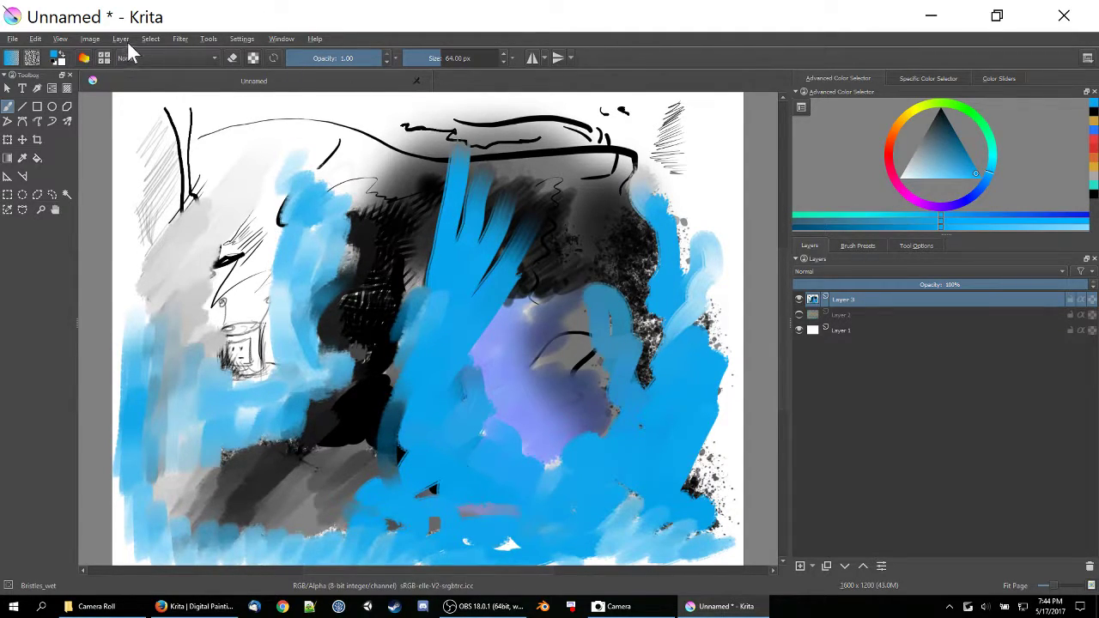
pyautogui.click(85, 57)
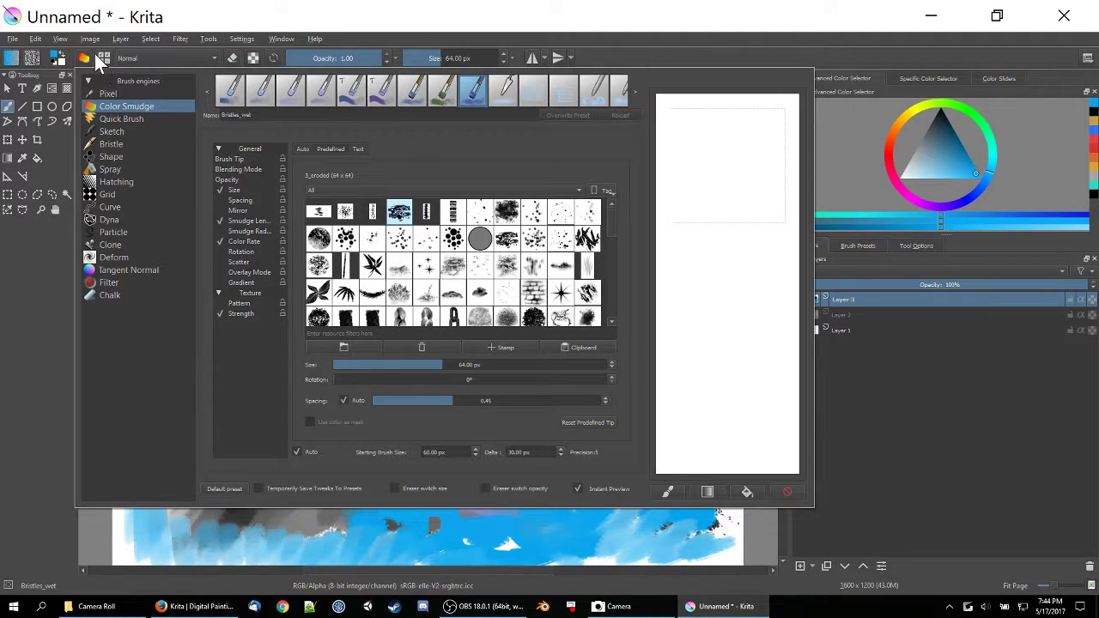
# - Reopen the Bristles_wet brush editor, scroll the brush tips, and collapse the brush engines list
pyautogui.click(83, 57)
pyautogui.click(84, 57)
pyautogui.click(83, 58)
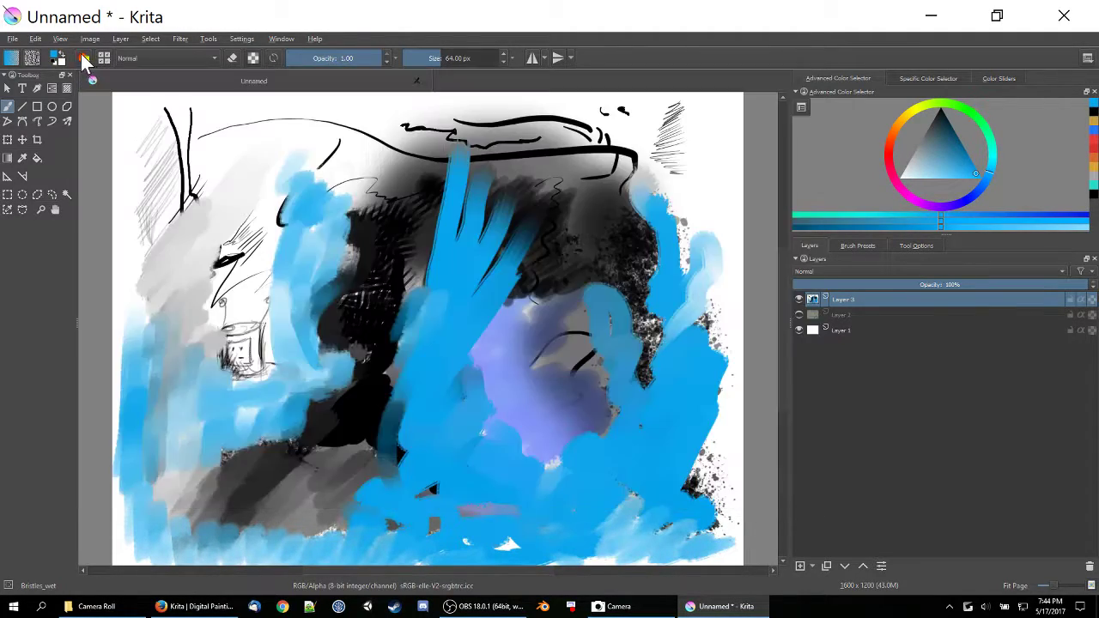
pyautogui.click(84, 57)
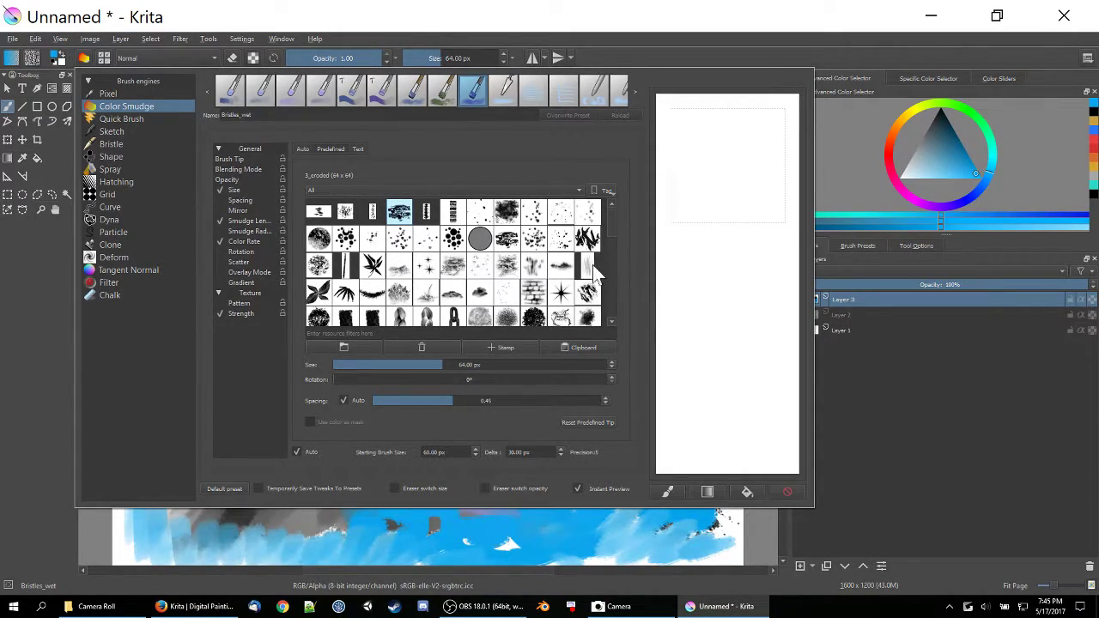
pyautogui.scroll(-5, 611, 249)
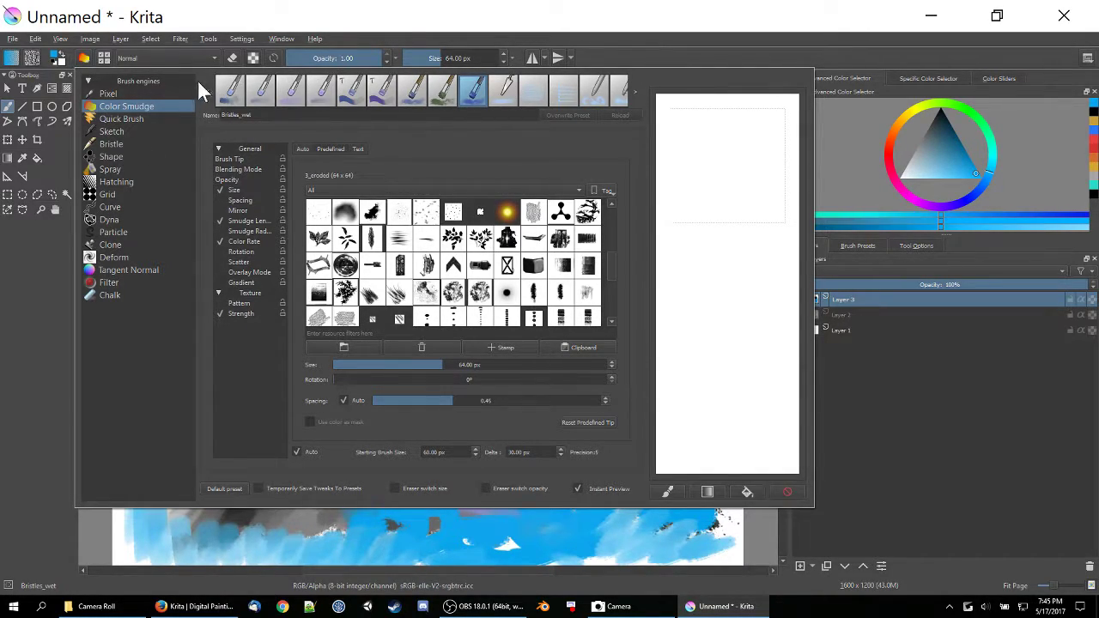
pyautogui.click(88, 81)
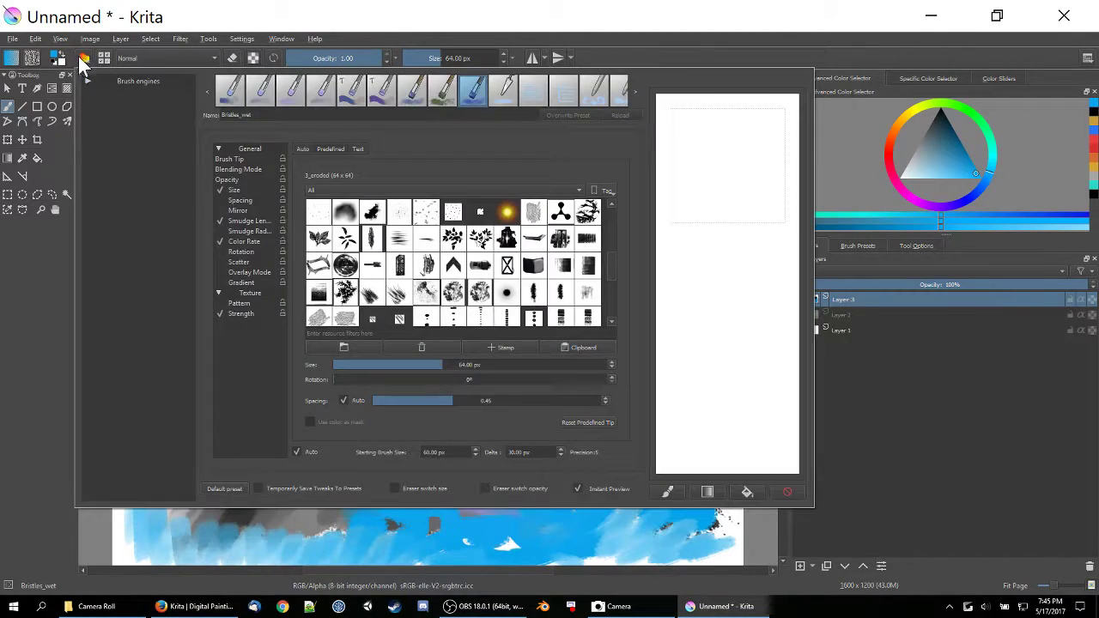
# - Close the brush editor and preset list to return to the blue-painted canvas
pyautogui.click(104, 58)
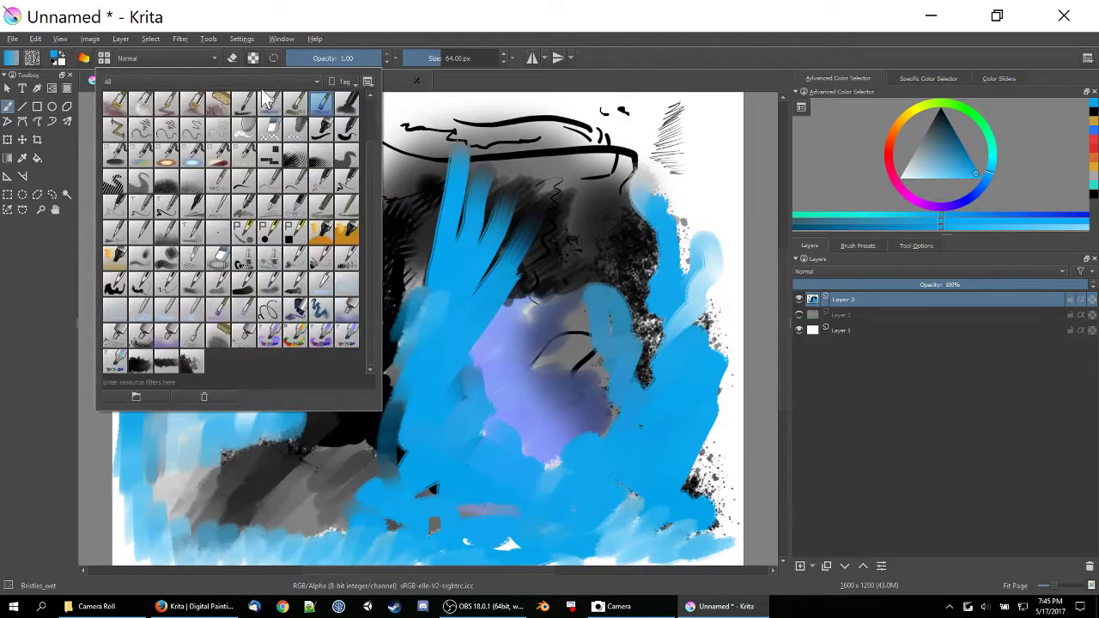
pyautogui.click(423, 135)
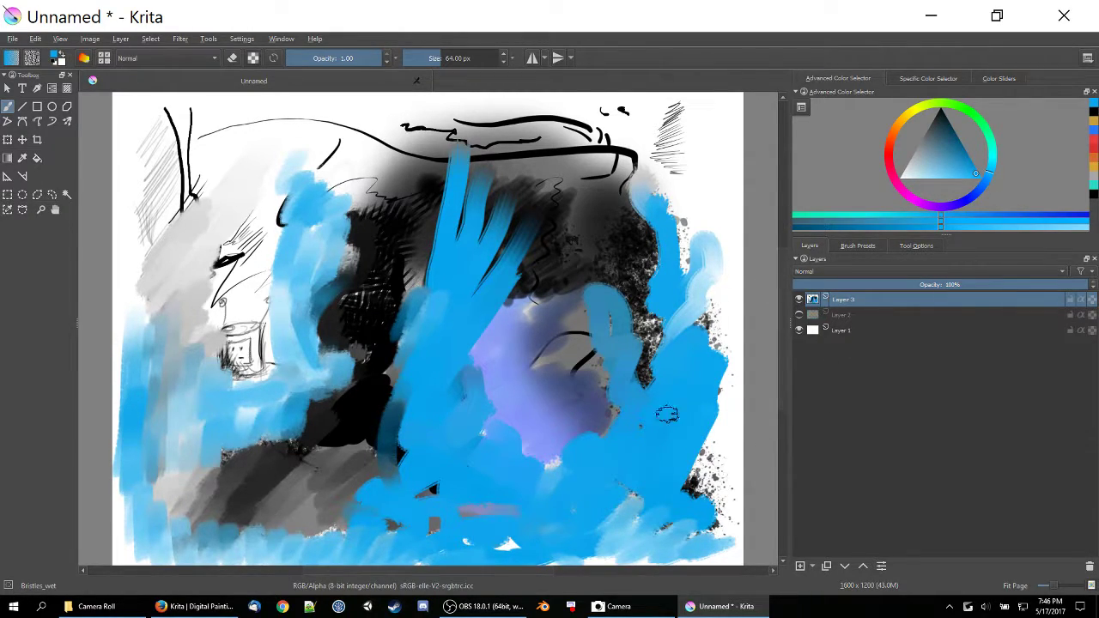
pyautogui.click(12, 40)
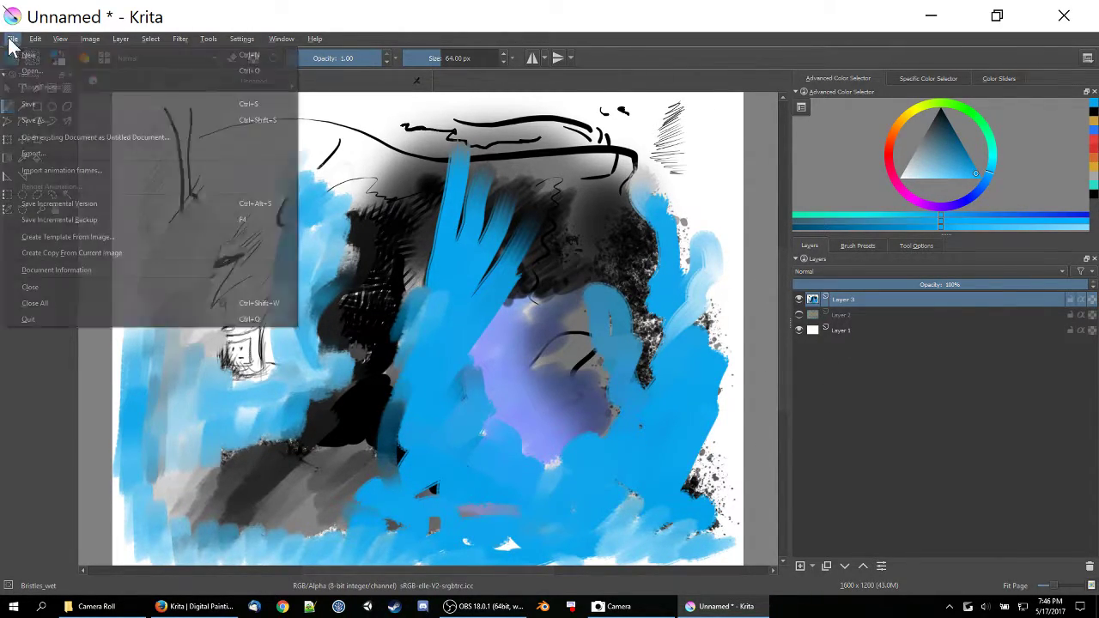
# - Create a custom 1600 × 1200 px, 300 ppi document and reset colours to black and white
pyautogui.click(30, 51)
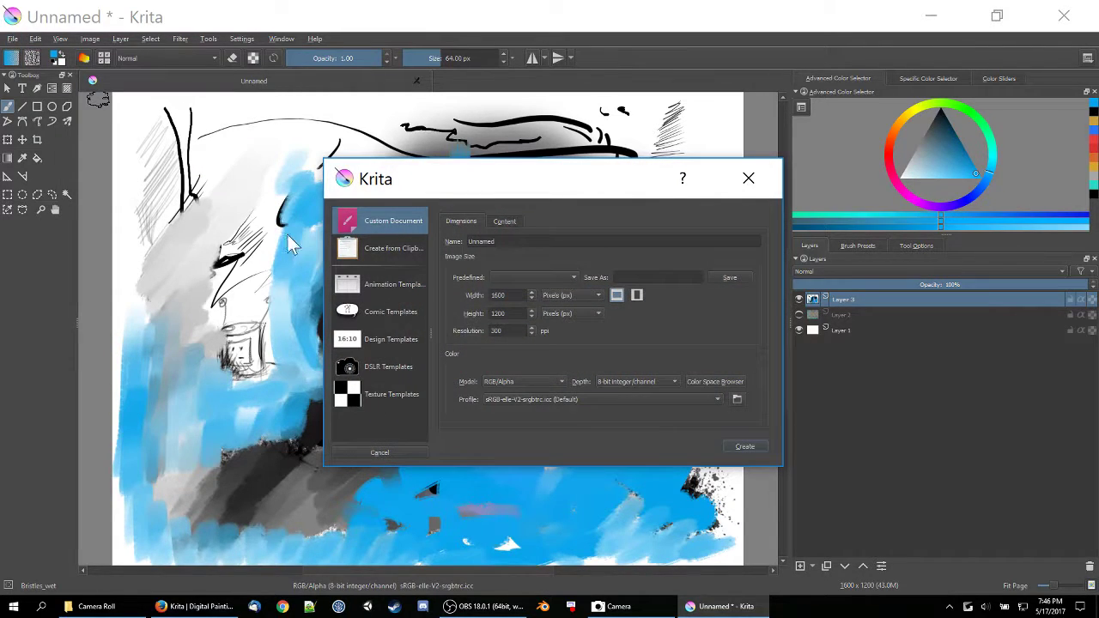
pyautogui.click(744, 448)
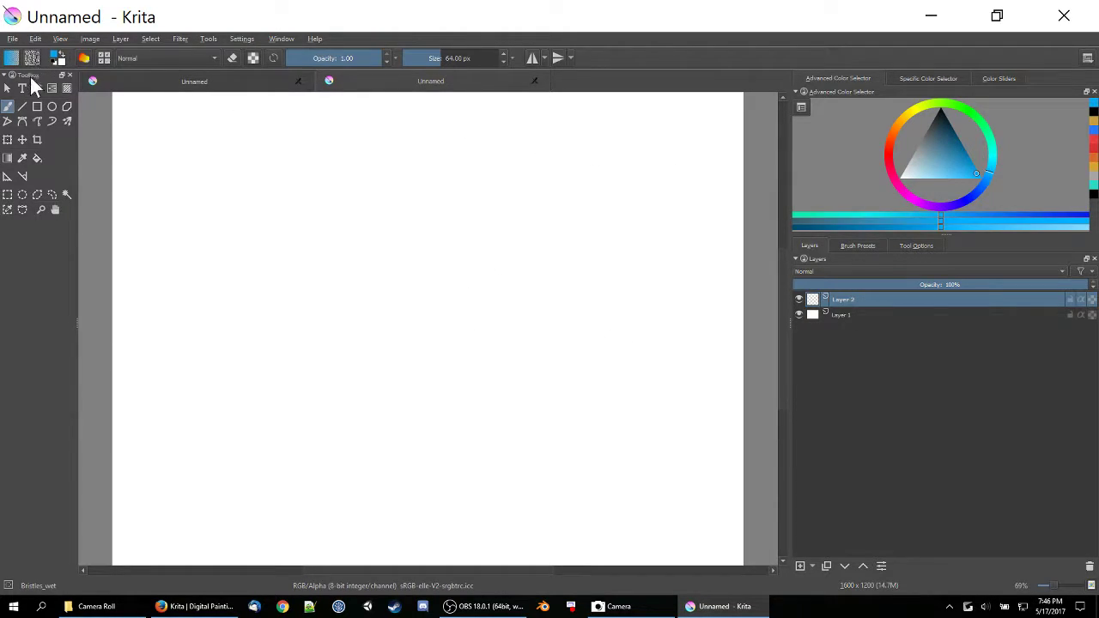
pyautogui.click(53, 63)
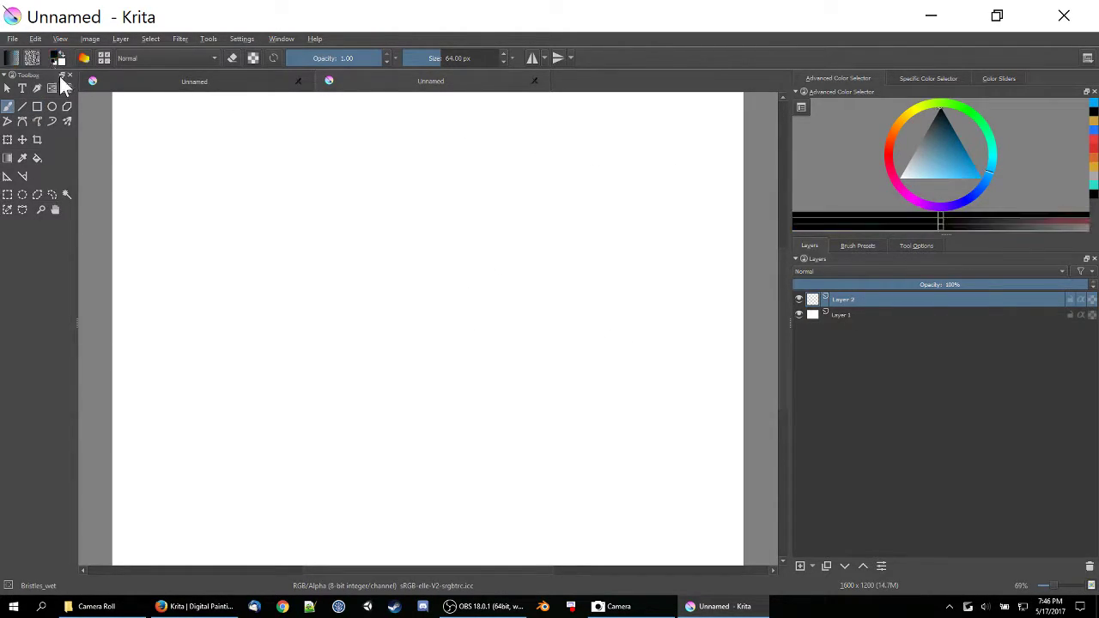
# - Shrink the brush to about 10 px and pick Pencil_HB from the sketch tag
pyautogui.click(424, 58)
pyautogui.rightClick(352, 217)
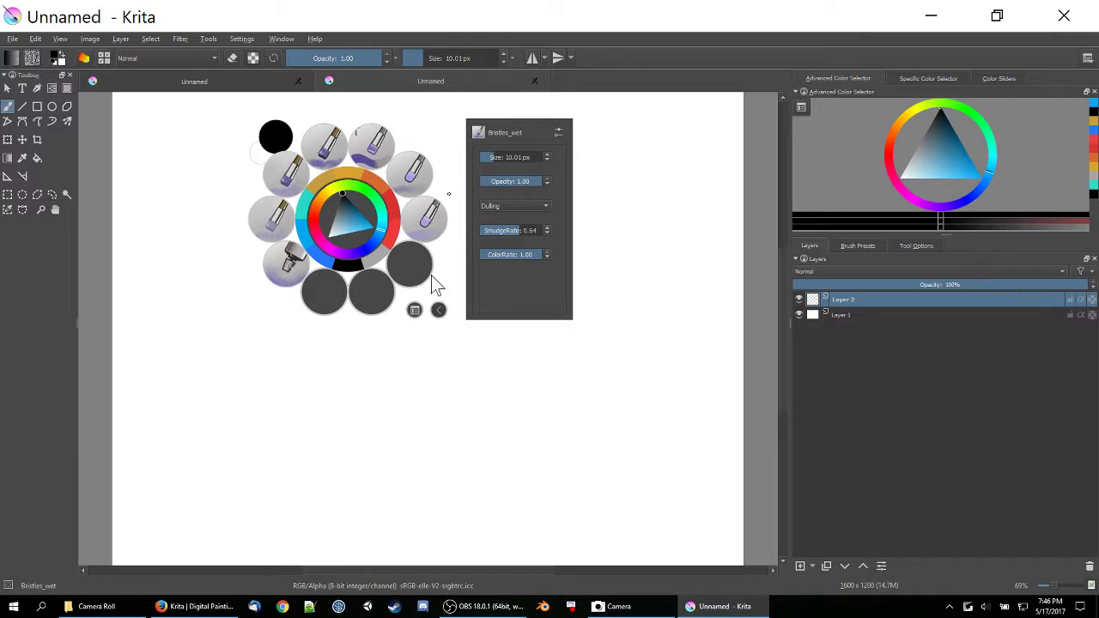
pyautogui.click(438, 309)
pyautogui.click(439, 310)
pyautogui.click(413, 310)
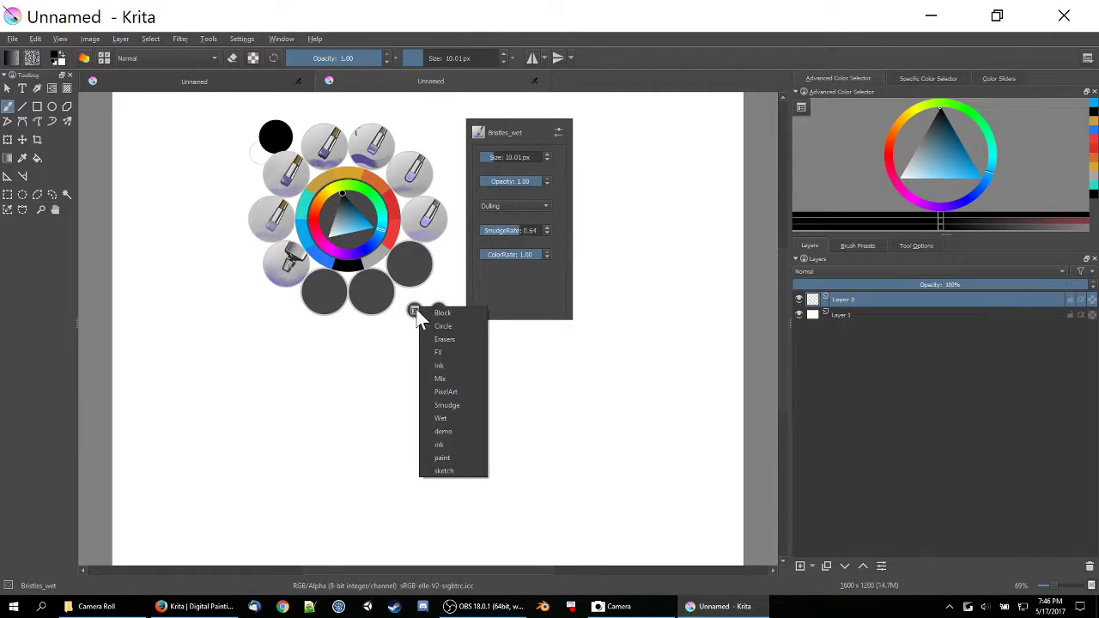
pyautogui.click(442, 471)
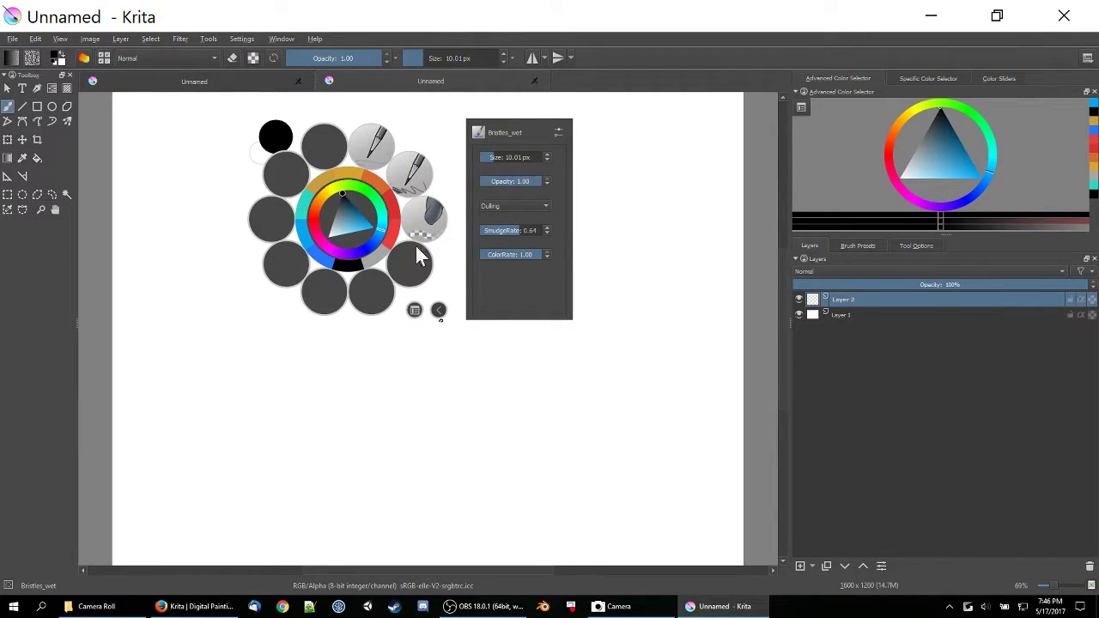
pyautogui.click(369, 137)
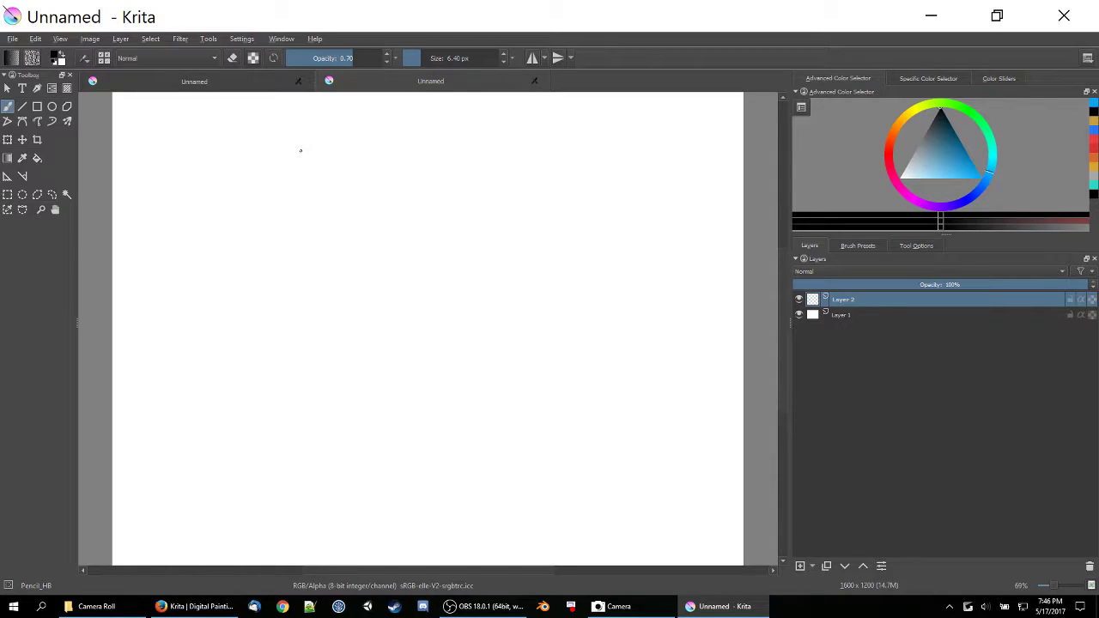
# - Raise the brush opacity to 1.00 and test a pencil mark on the canvas
pyautogui.click(380, 58)
pyautogui.moveTo(408, 104); pyautogui.dragTo(368, 160)
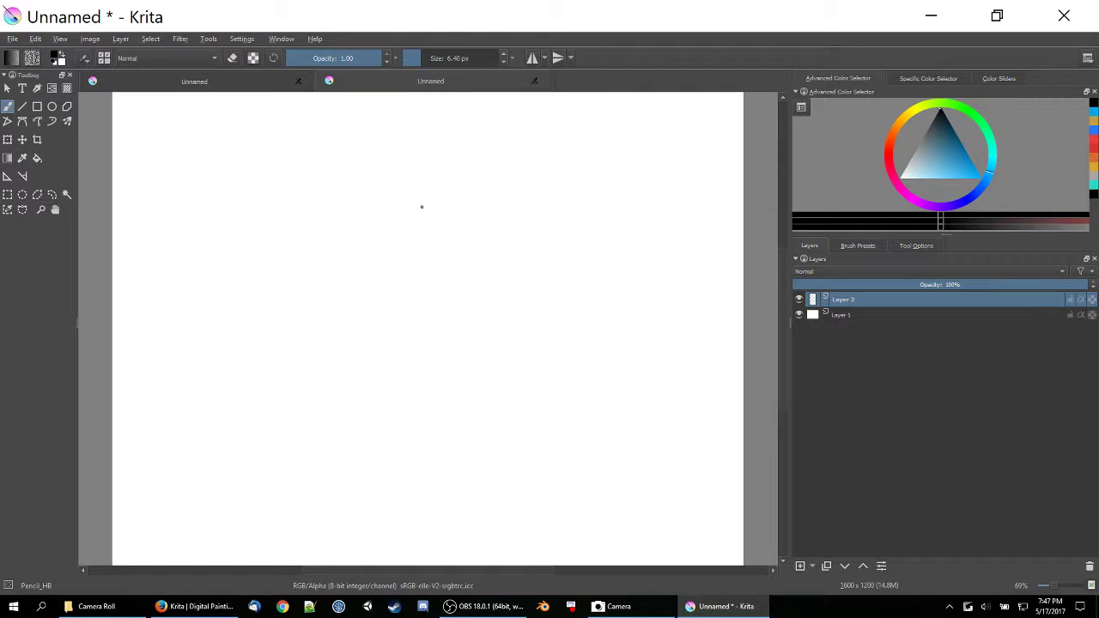
pyautogui.click(180, 38)
pyautogui.click(179, 39)
# - Search Google Images in Firefox for 'pickup truck'
pyautogui.click(194, 606)
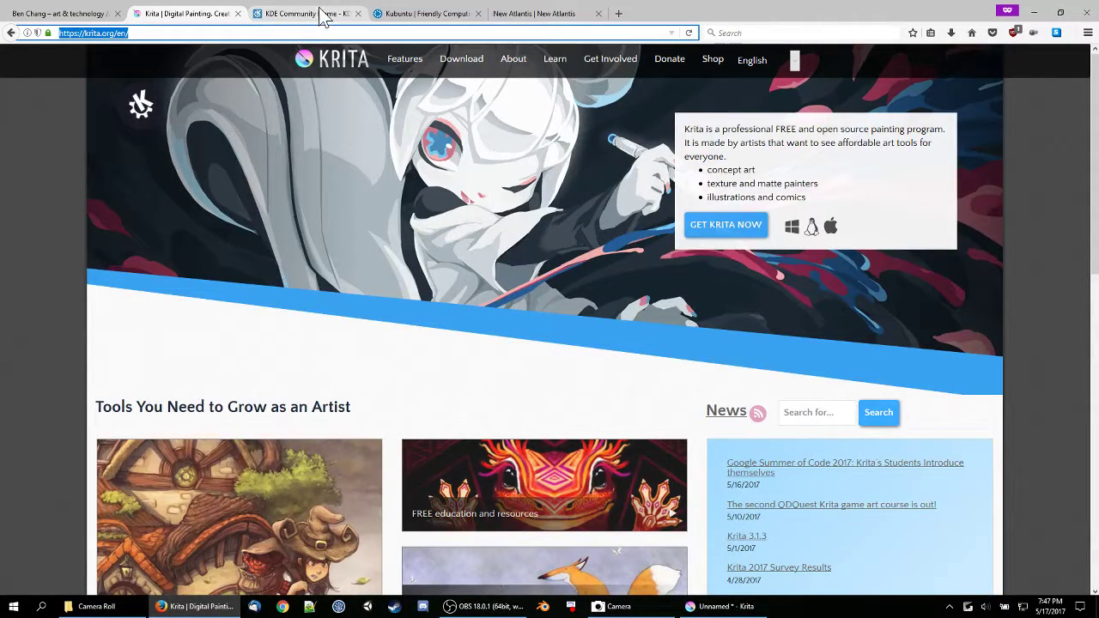
pyautogui.click(314, 13)
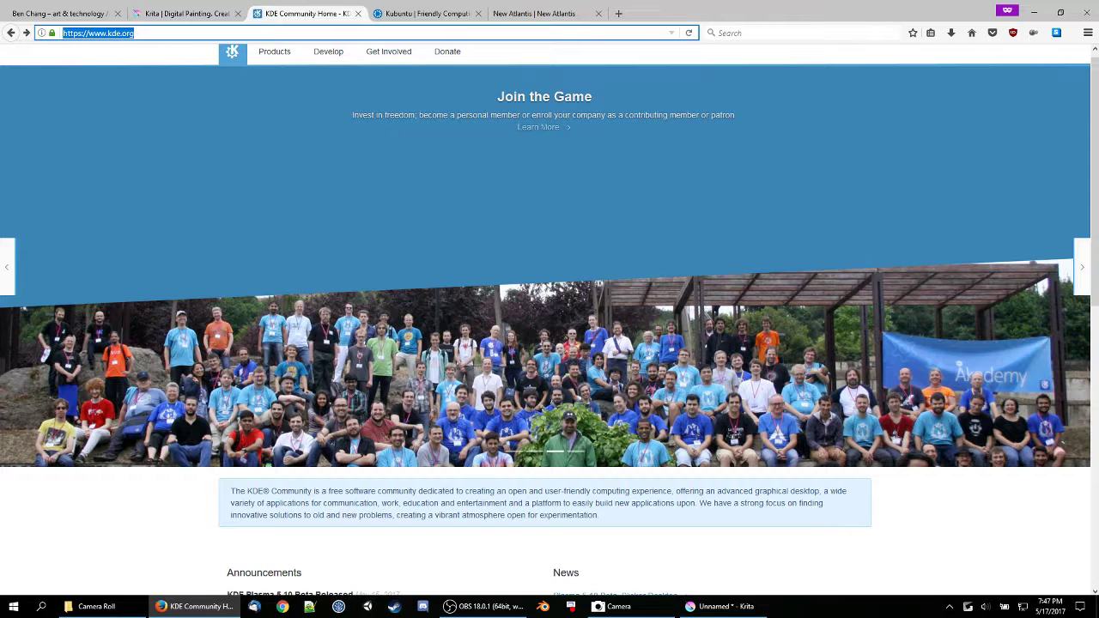
pyautogui.write('pic')
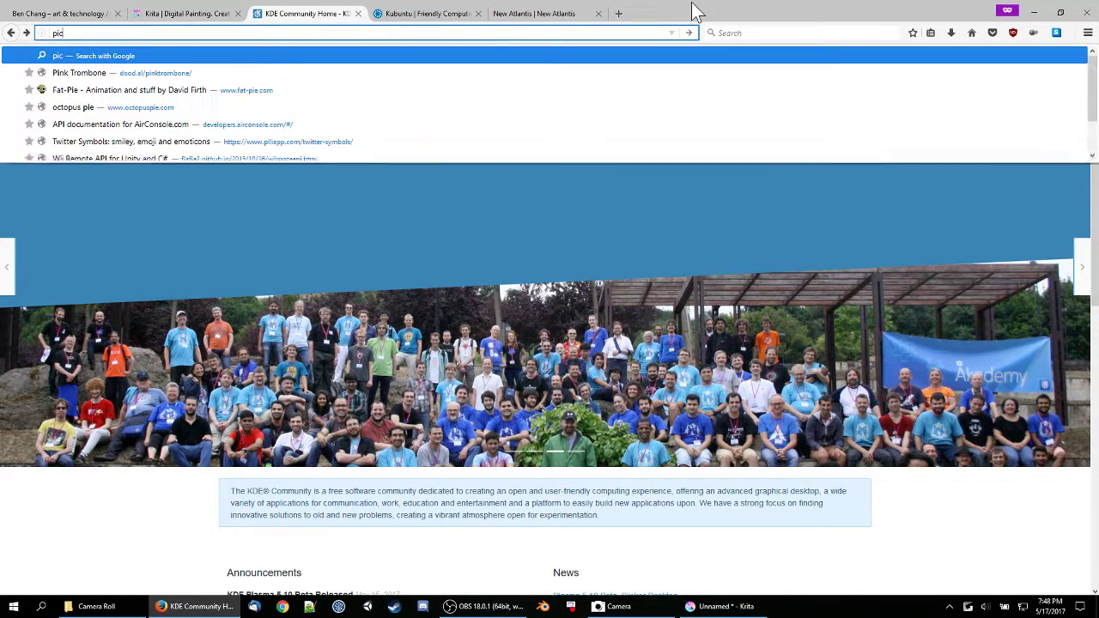
pyautogui.write('kup truck')
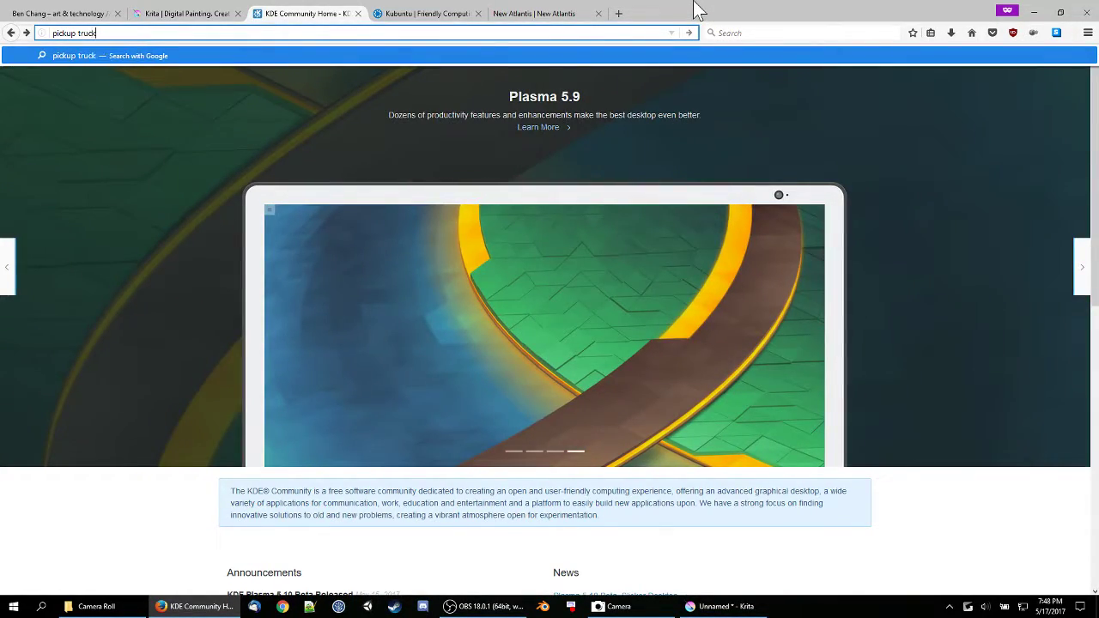
pyautogui.press('Return')
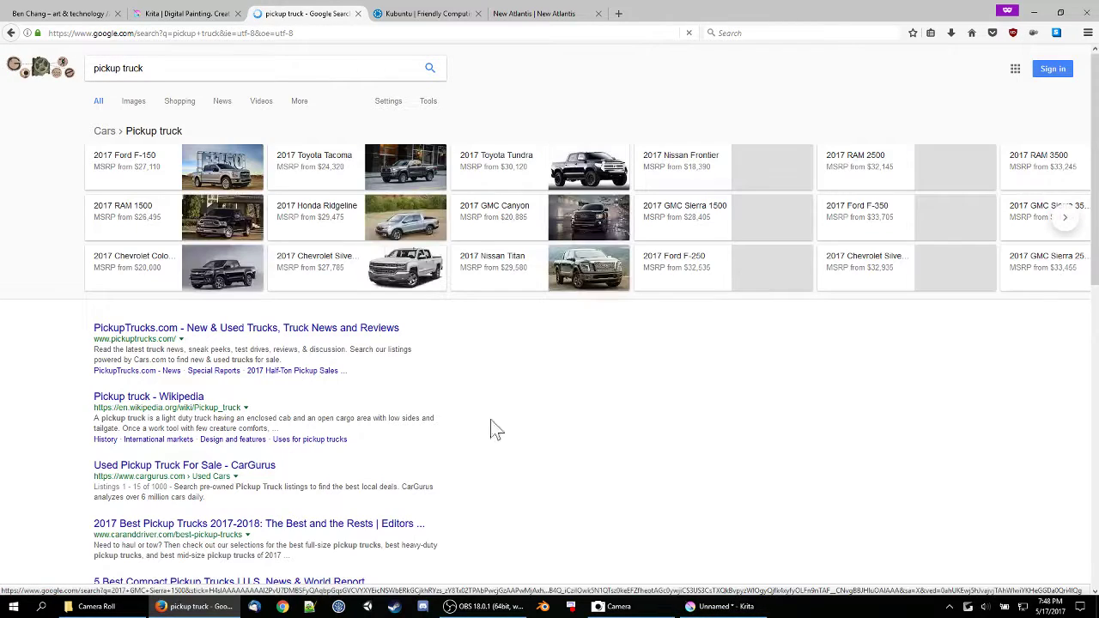
pyautogui.click(140, 107)
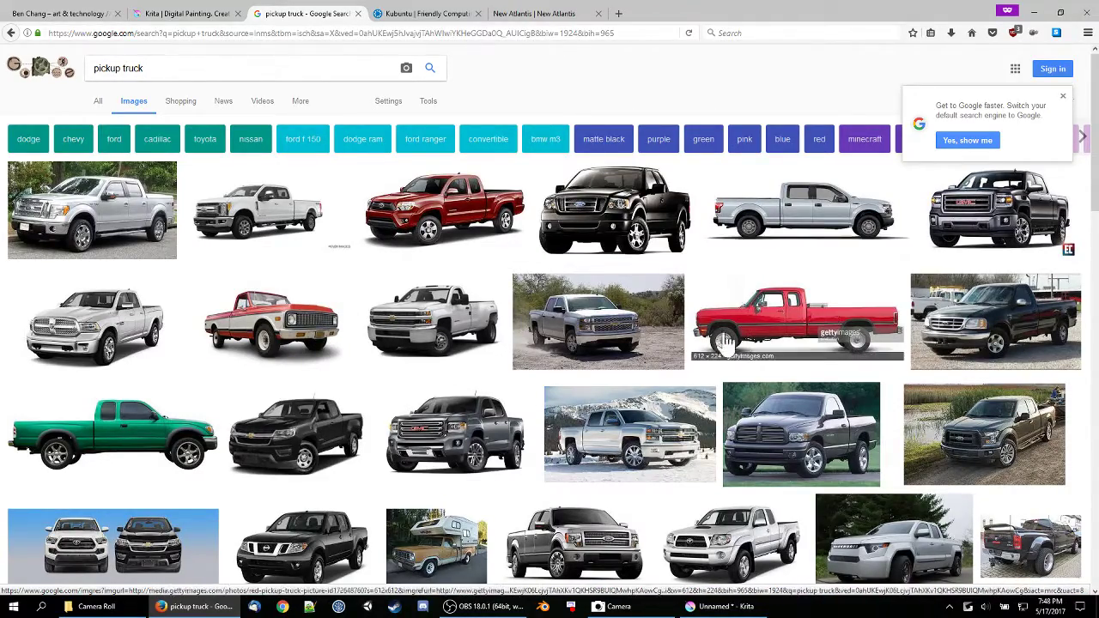
pyautogui.scroll(-3, 740, 360)
pyautogui.scroll(-5, 740, 360)
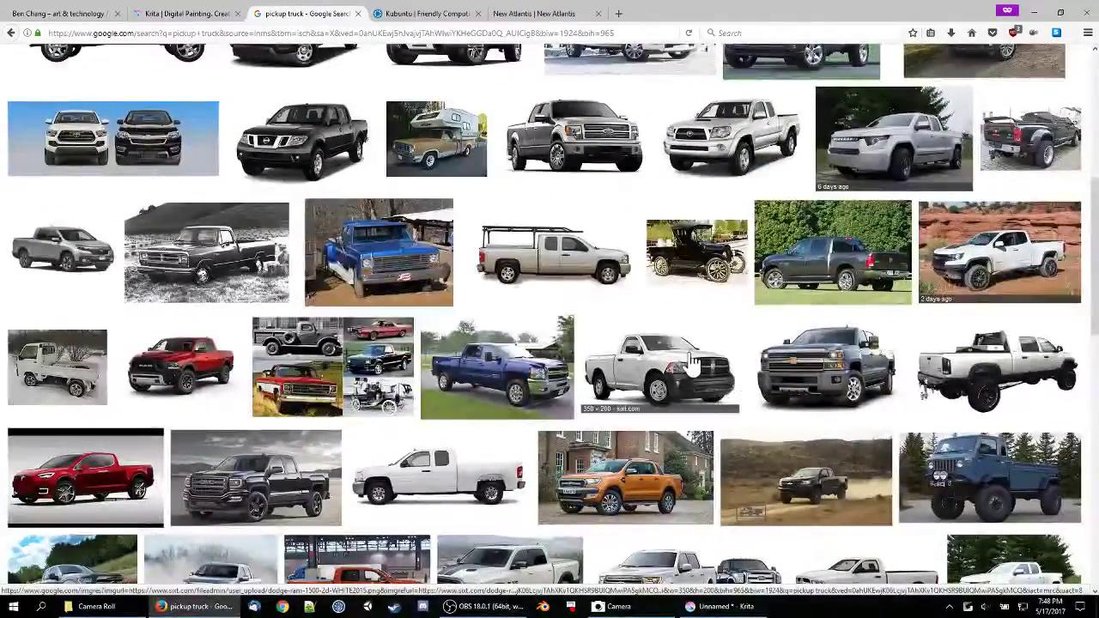
pyautogui.scroll(5, 734, 496)
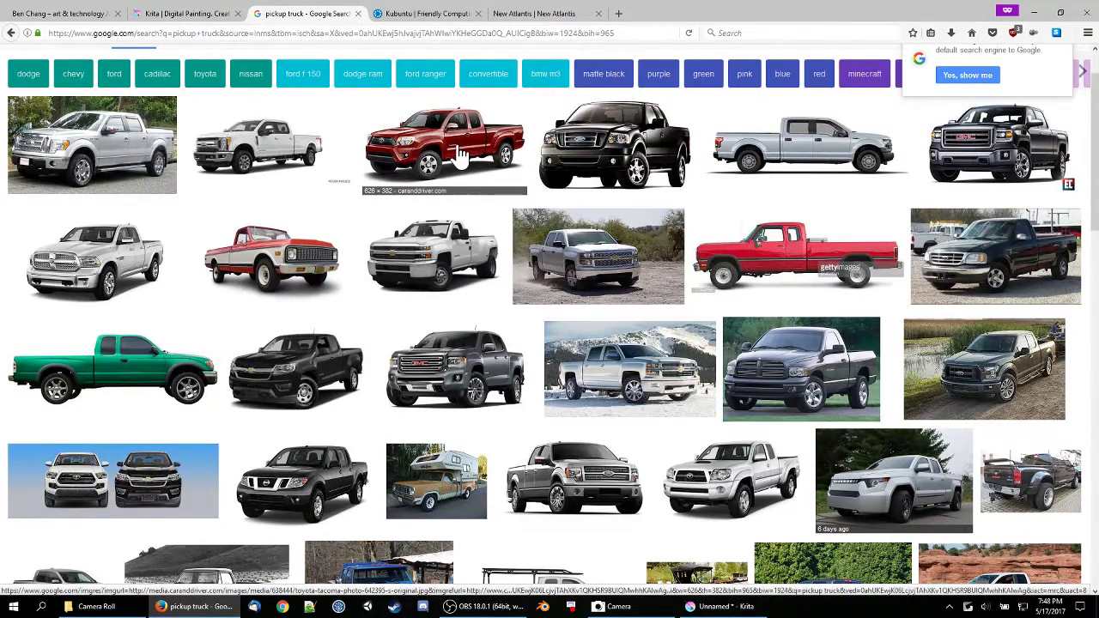
# - Open the red Toyota pickup at full size, copy the image, and return to Krita
pyautogui.click(461, 154)
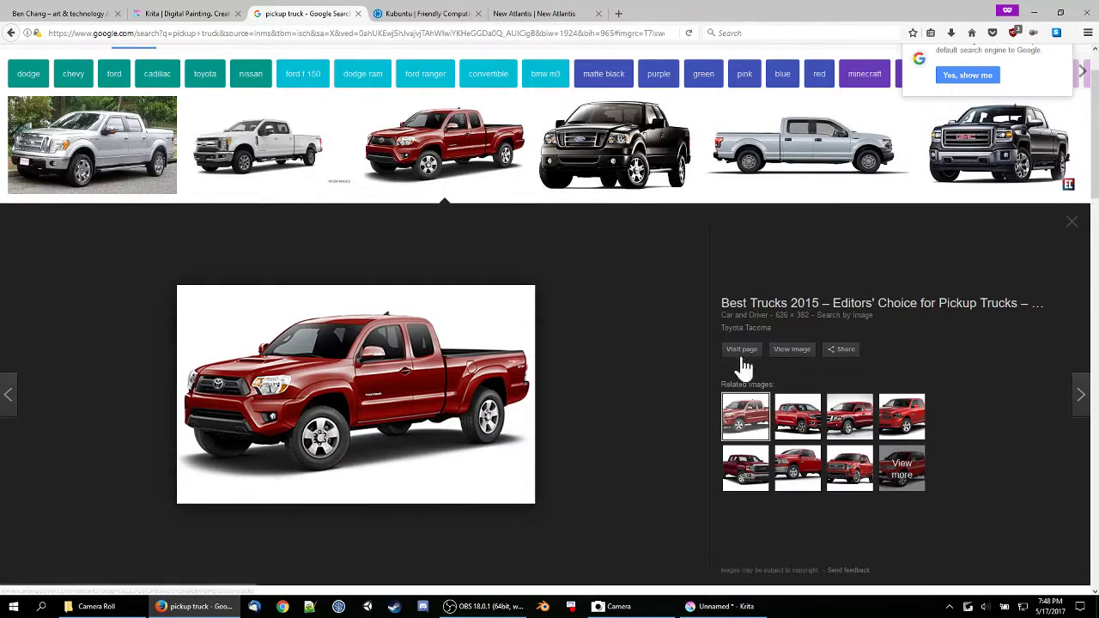
pyautogui.click(791, 350)
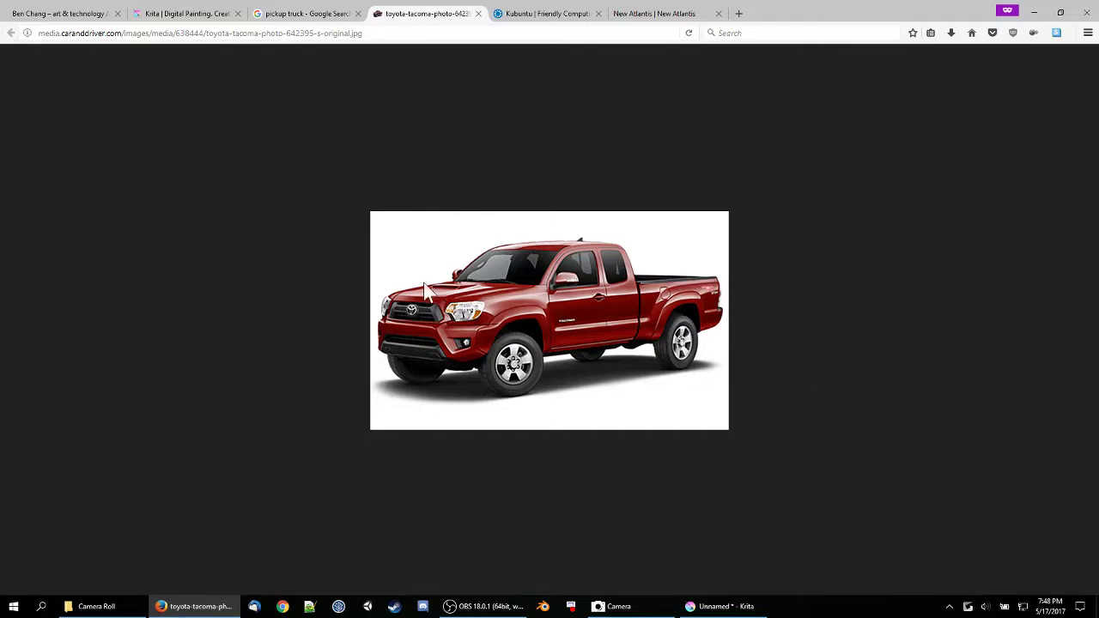
pyautogui.rightClick(522, 279)
pyautogui.click(562, 295)
pyautogui.click(712, 609)
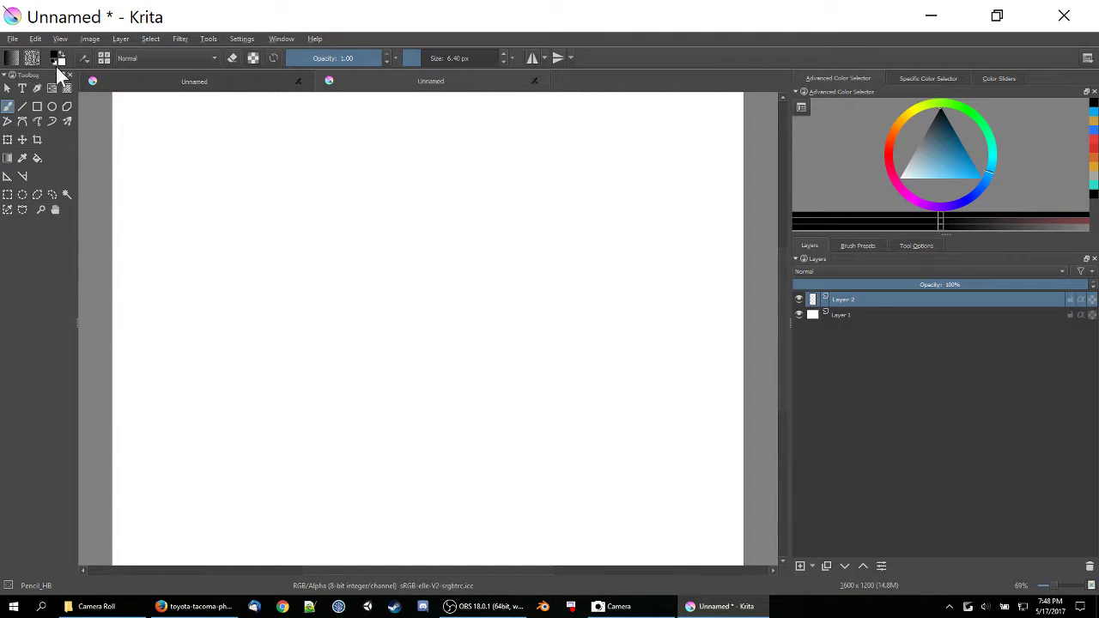
# - Paste the copied truck photo onto the canvas using standard web colours
pyautogui.click(36, 39)
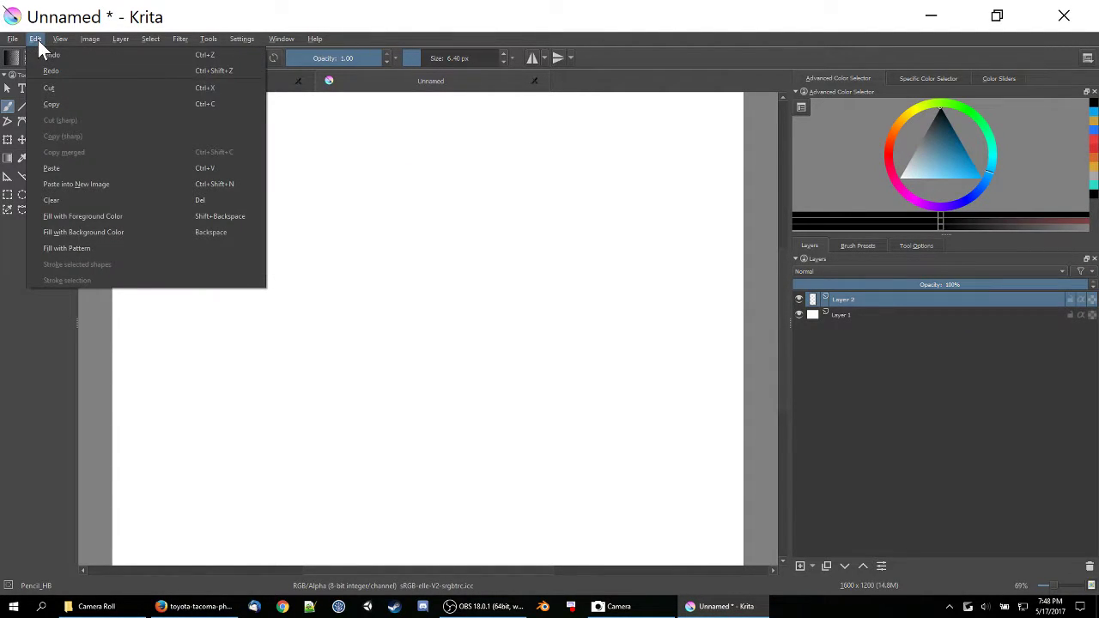
pyautogui.click(77, 164)
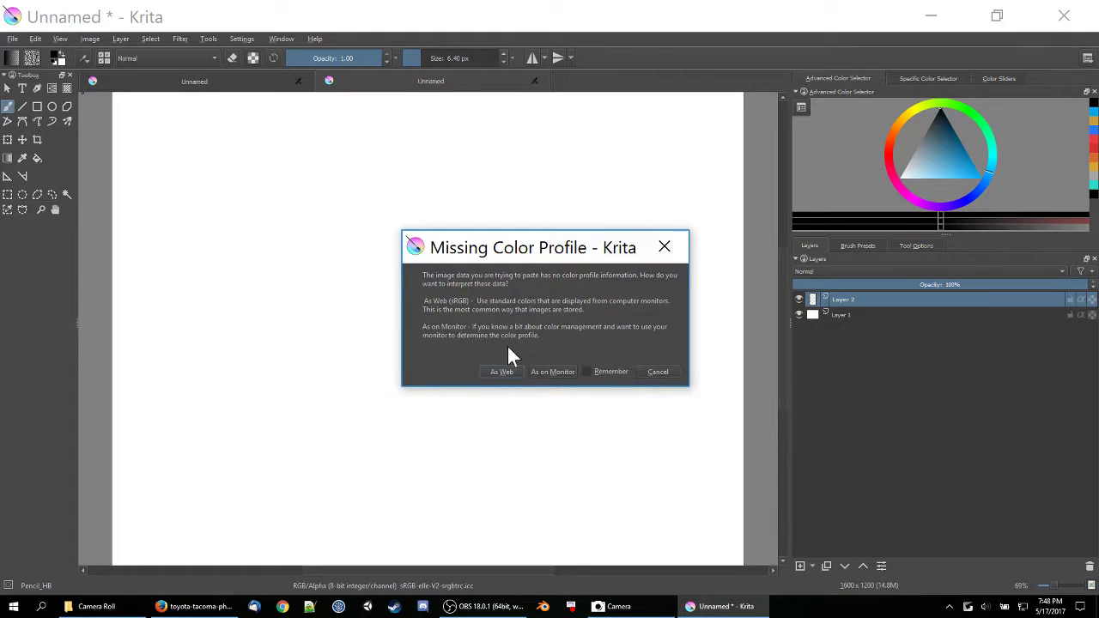
pyautogui.click(514, 371)
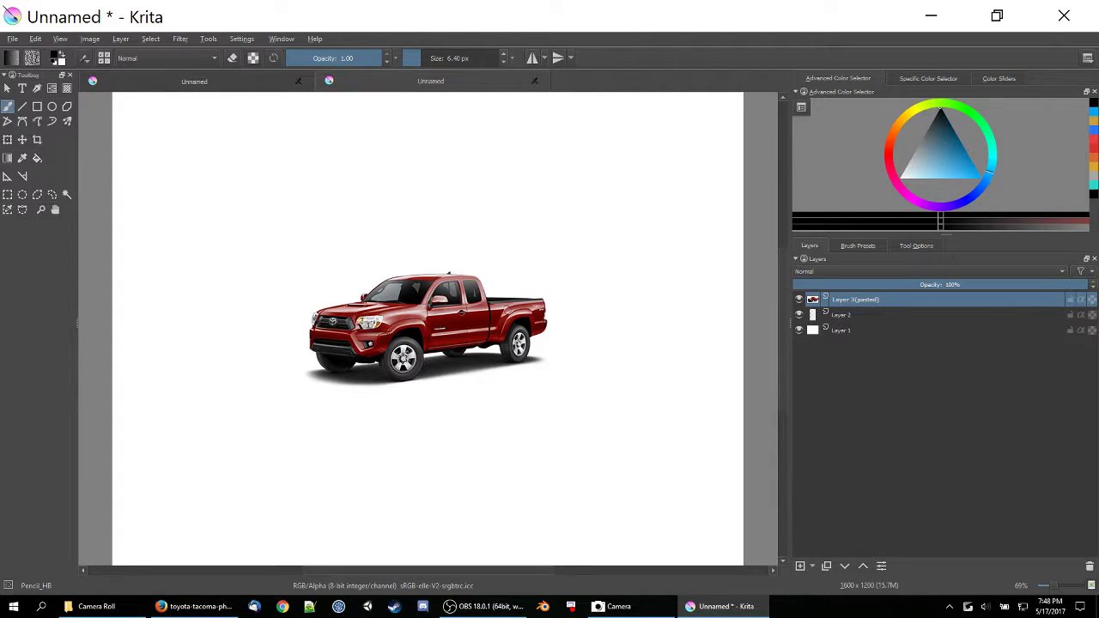
# - Name the pasted layer 'Truck', then extend its name to 'Truck reference'
pyautogui.doubleClick(864, 302)
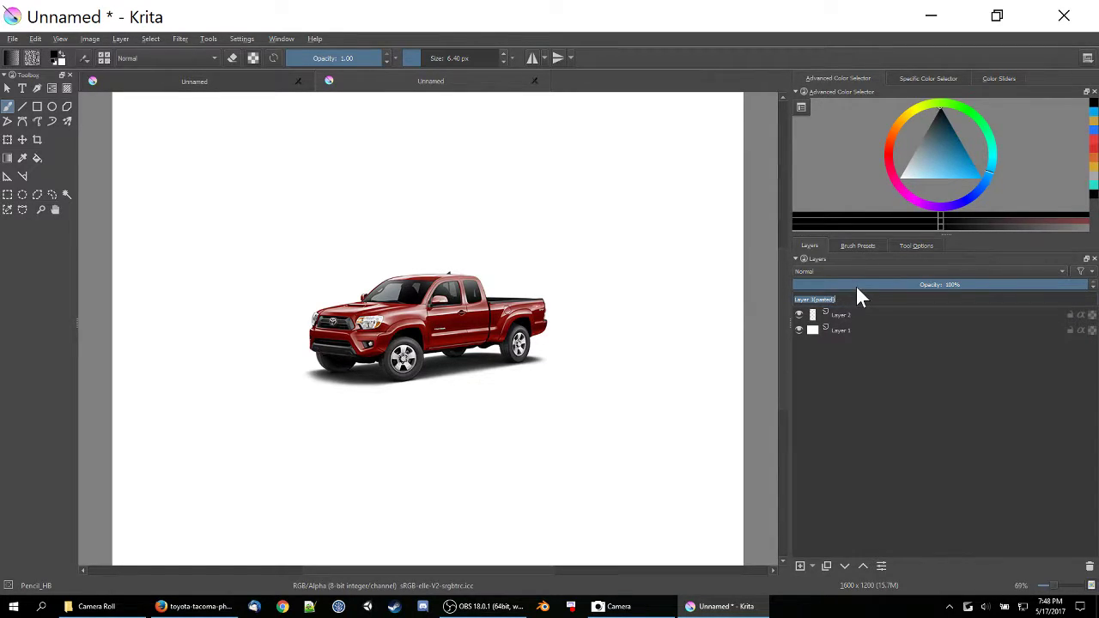
pyautogui.write('Truck')
pyautogui.press('Return')
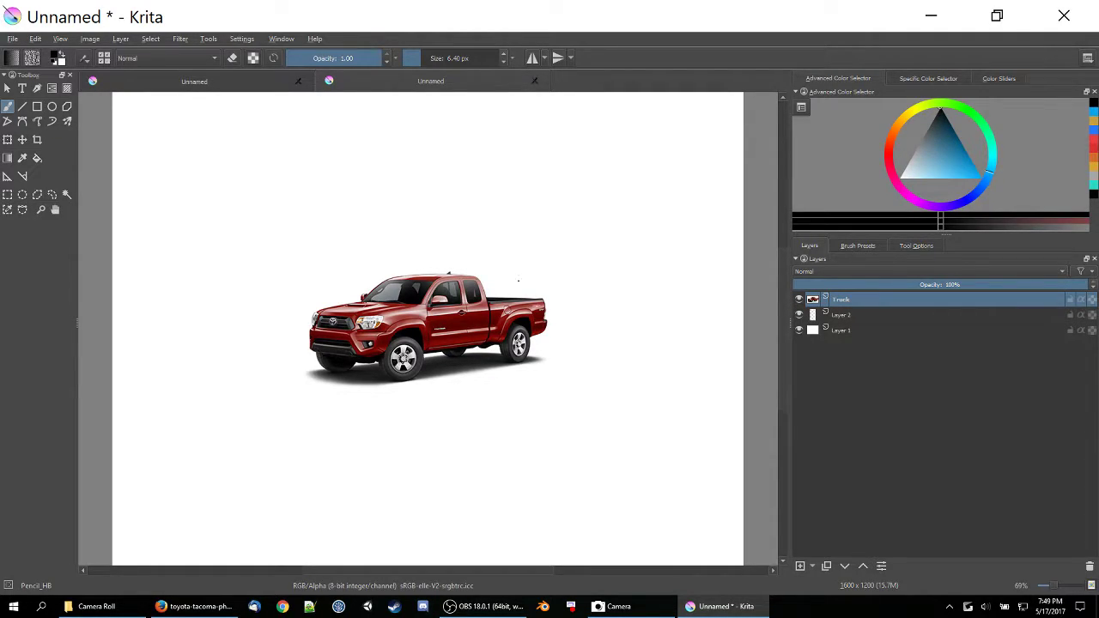
pyautogui.doubleClick(847, 298)
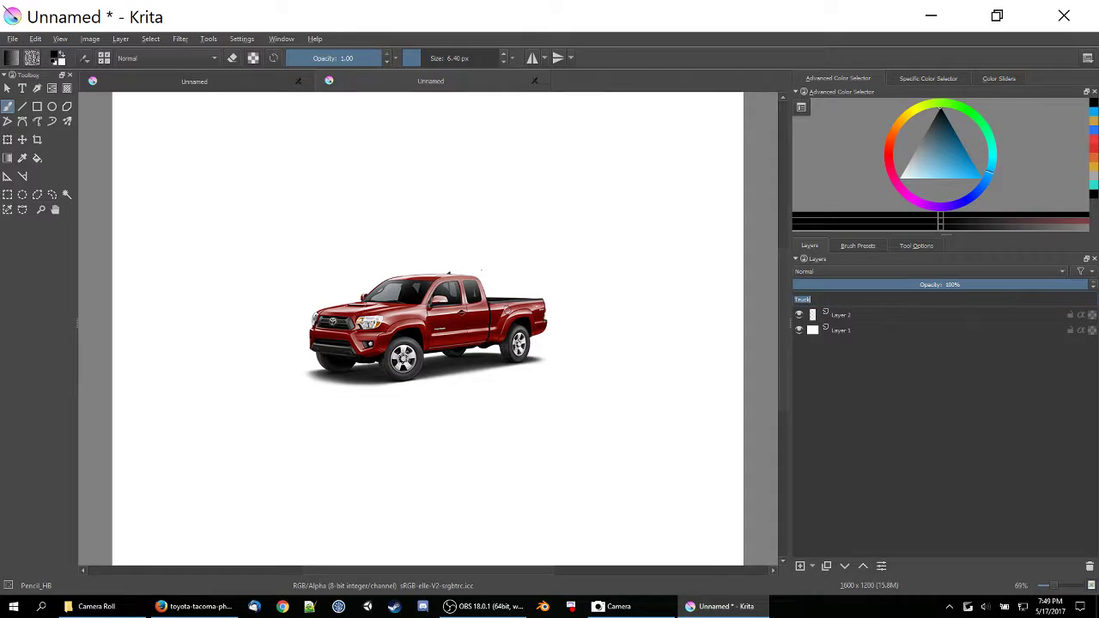
pyautogui.write('reference')
pyautogui.press('Return')
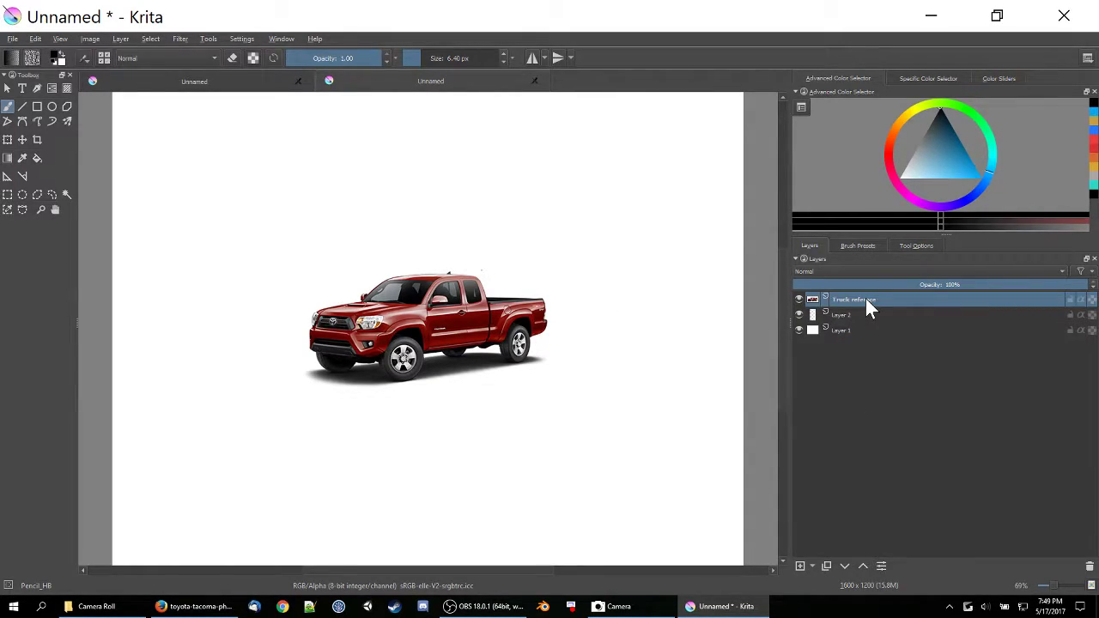
pyautogui.click(22, 140)
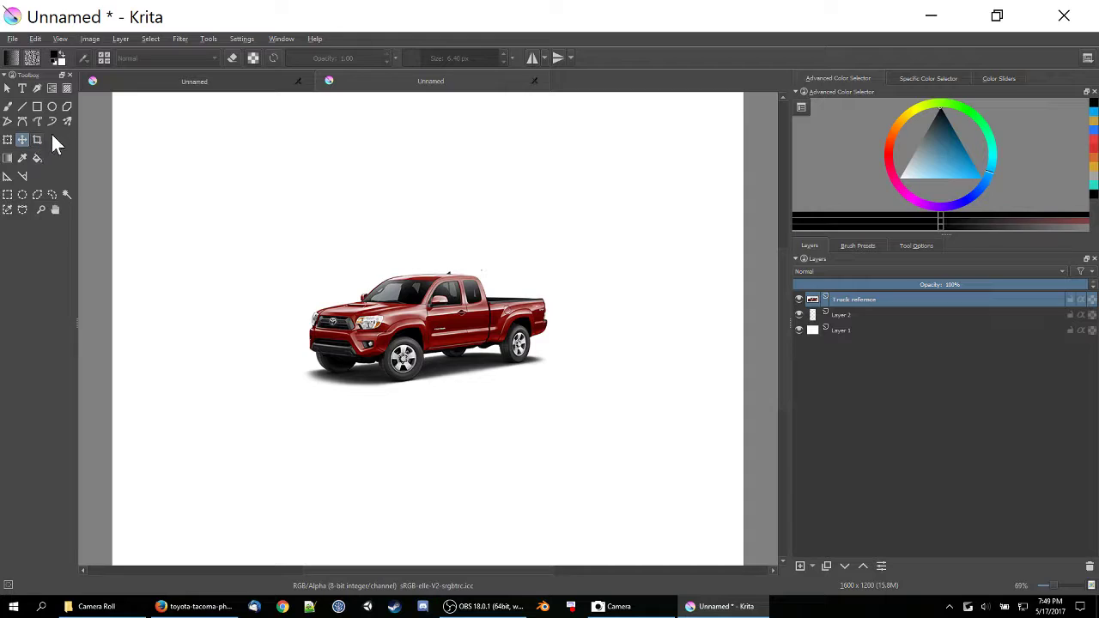
# - Pick a blue foreground colour from the quick palette
pyautogui.rightClick(310, 259)
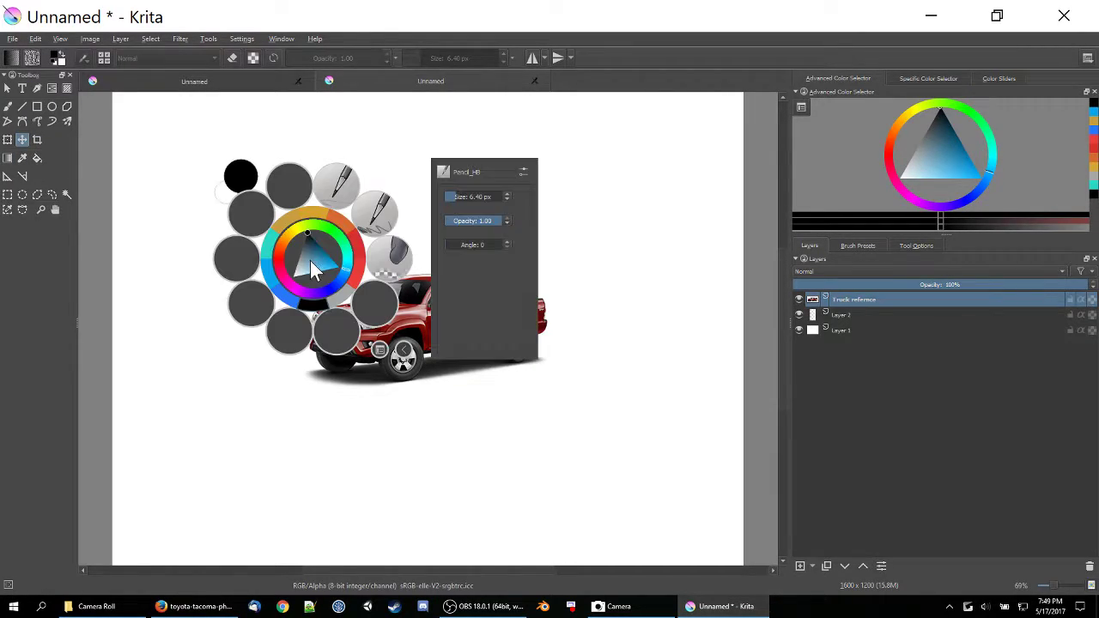
pyautogui.click(320, 258)
pyautogui.click(247, 358)
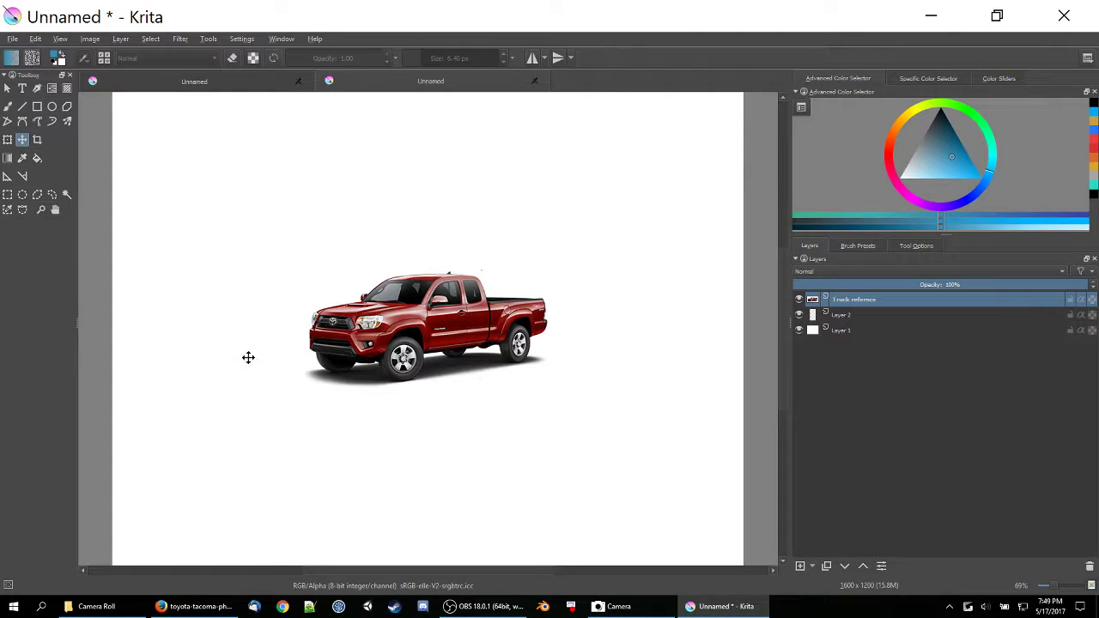
pyautogui.moveTo(259, 355)
pyautogui.mouseDown()
pyautogui.moveTo(235, 326)
pyautogui.moveTo(250, 358)
pyautogui.mouseUp()
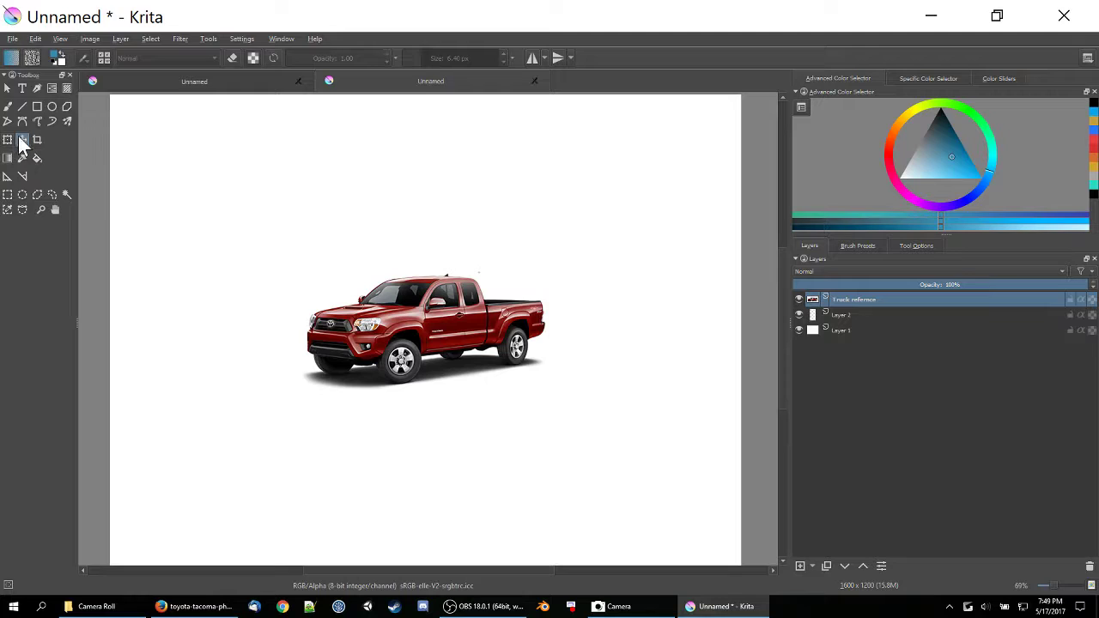
# - Drag the truck reference image to the canvas's left side and select Layer 2
pyautogui.moveTo(405, 311); pyautogui.dragTo(316, 326)
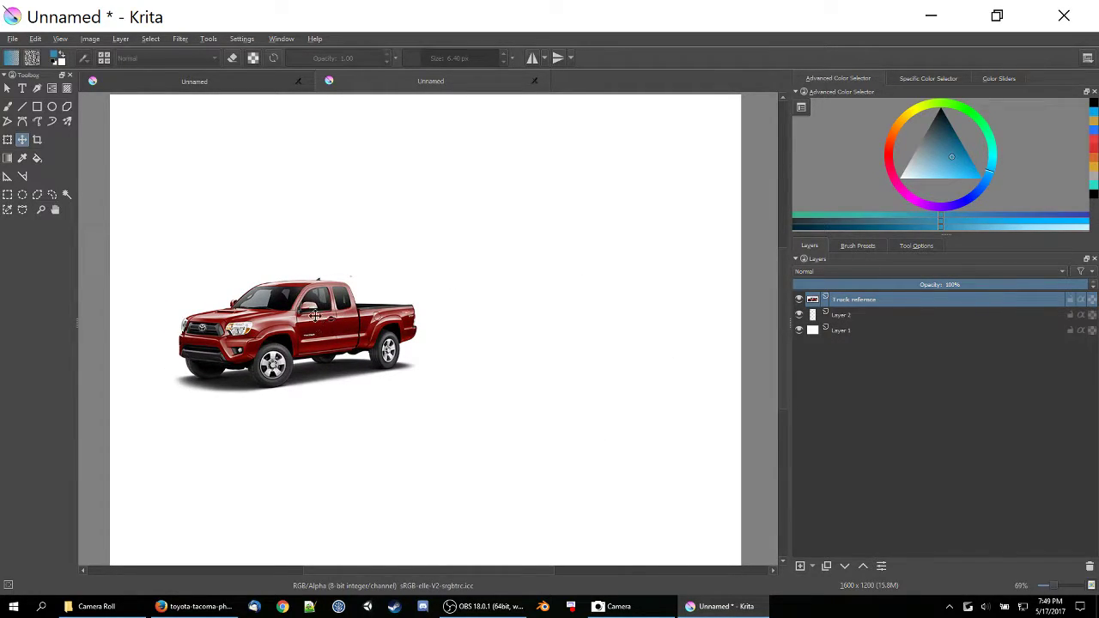
pyautogui.moveTo(309, 321); pyautogui.dragTo(268, 321)
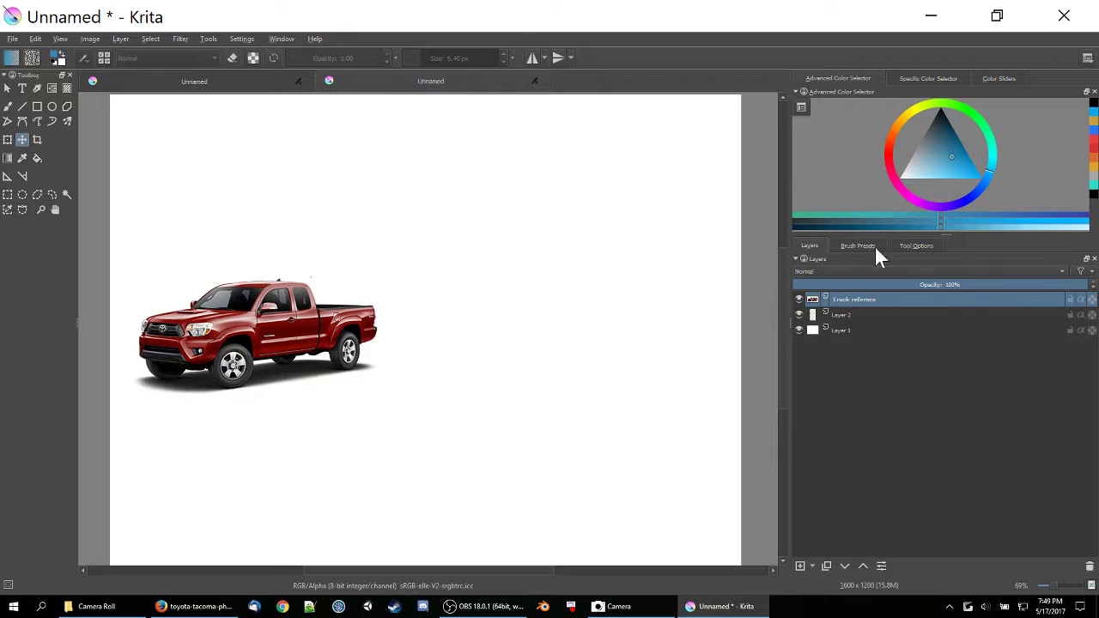
pyautogui.click(863, 315)
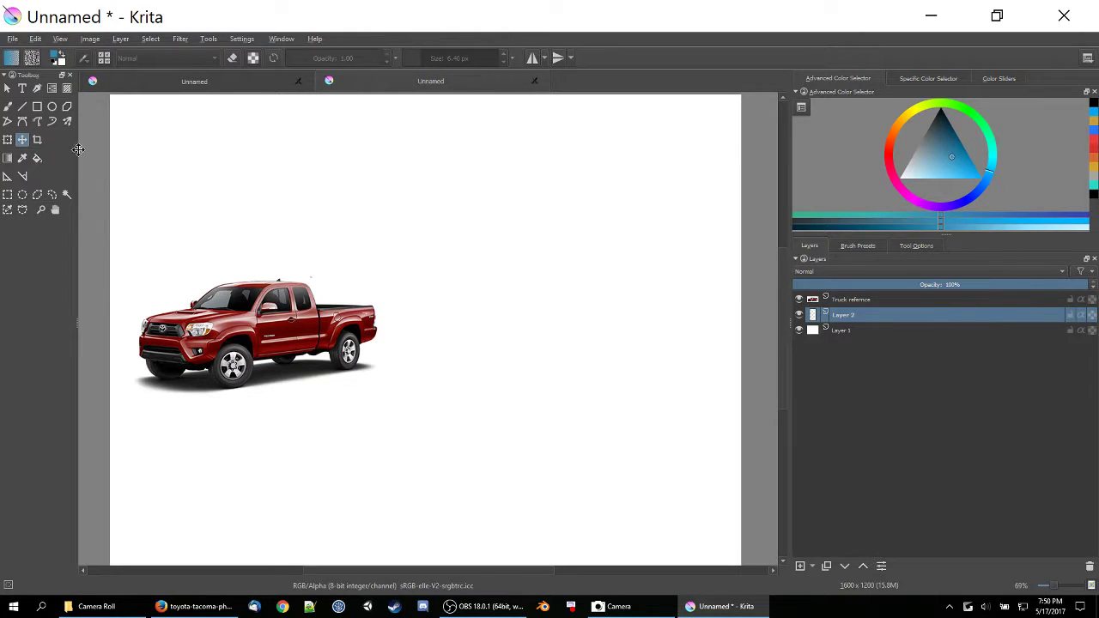
pyautogui.click(8, 106)
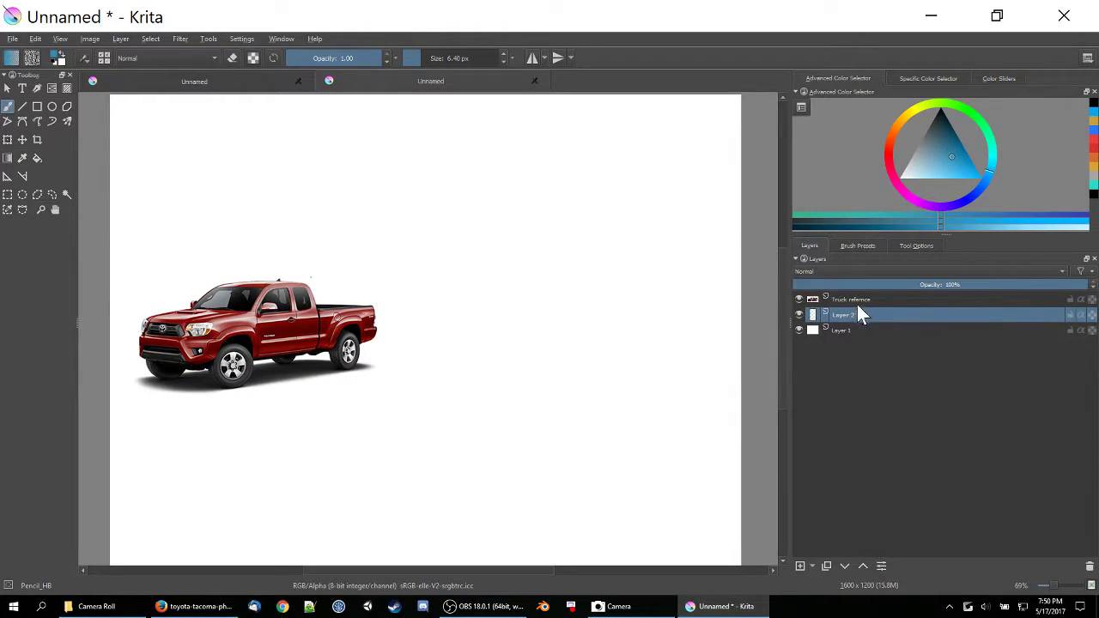
# - Rename Layer 2 first to 'linear', then to 'sketch'
pyautogui.moveTo(858, 314); pyautogui.dragTo(834, 316)
pyautogui.doubleClick(864, 315)
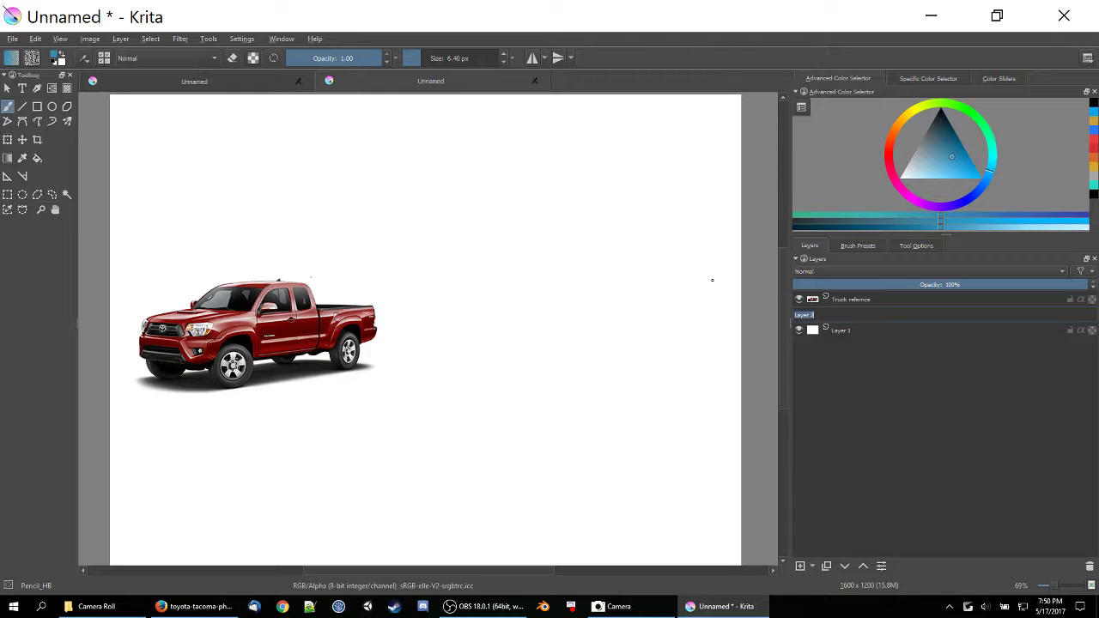
pyautogui.press('Return')
pyautogui.press('e')
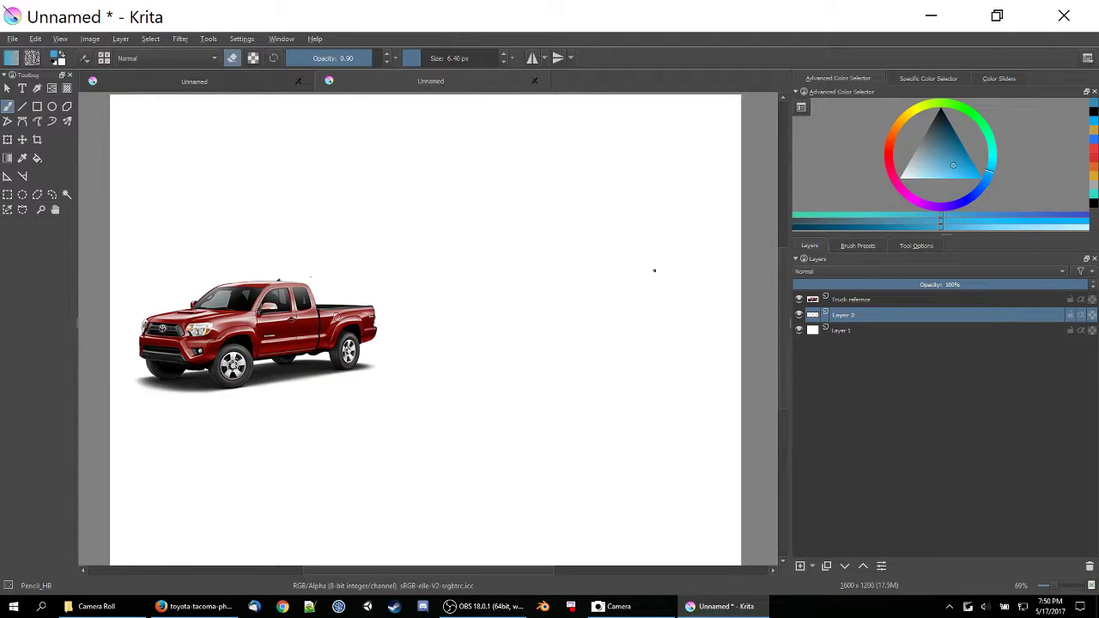
pyautogui.doubleClick(846, 315)
pyautogui.press('BackSpace')
pyautogui.write('lineart')
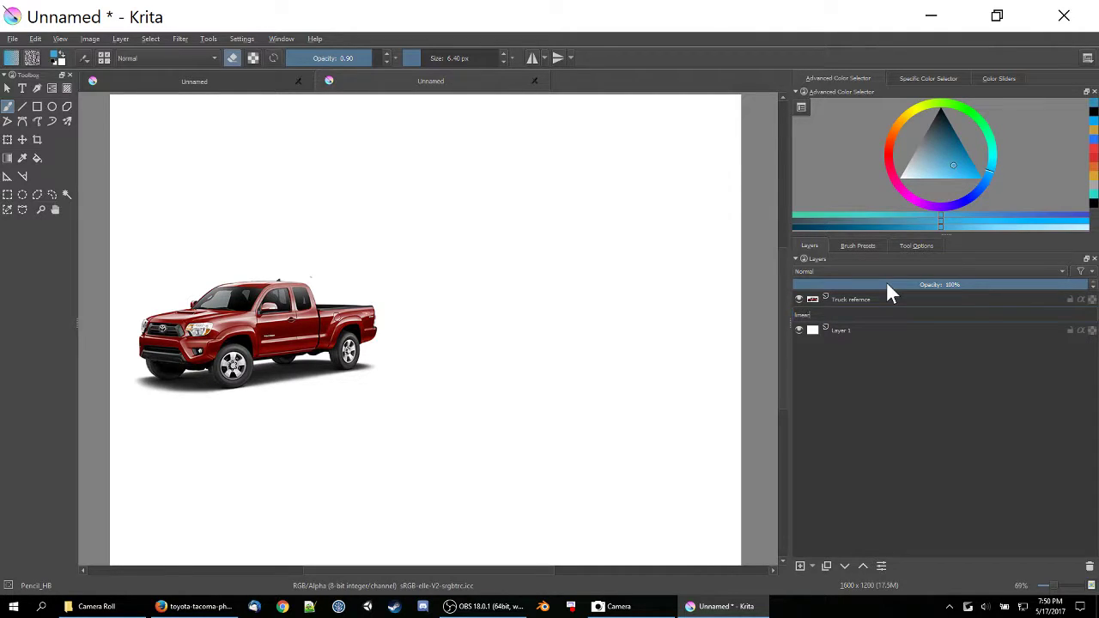
pyautogui.press('Return')
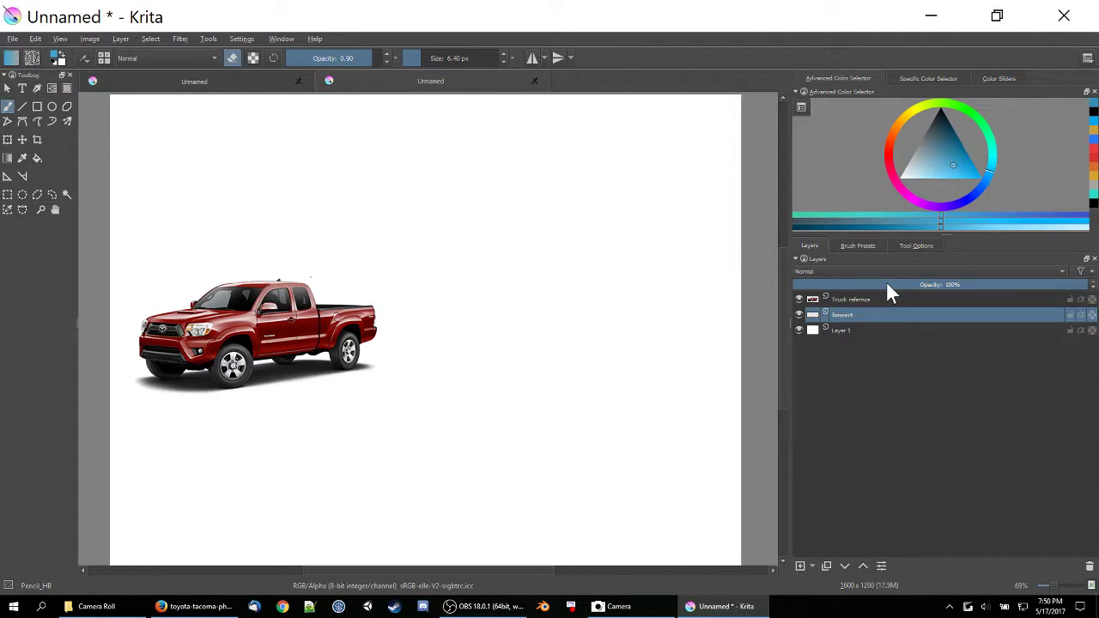
pyautogui.doubleClick(847, 314)
pyautogui.write('sketc')
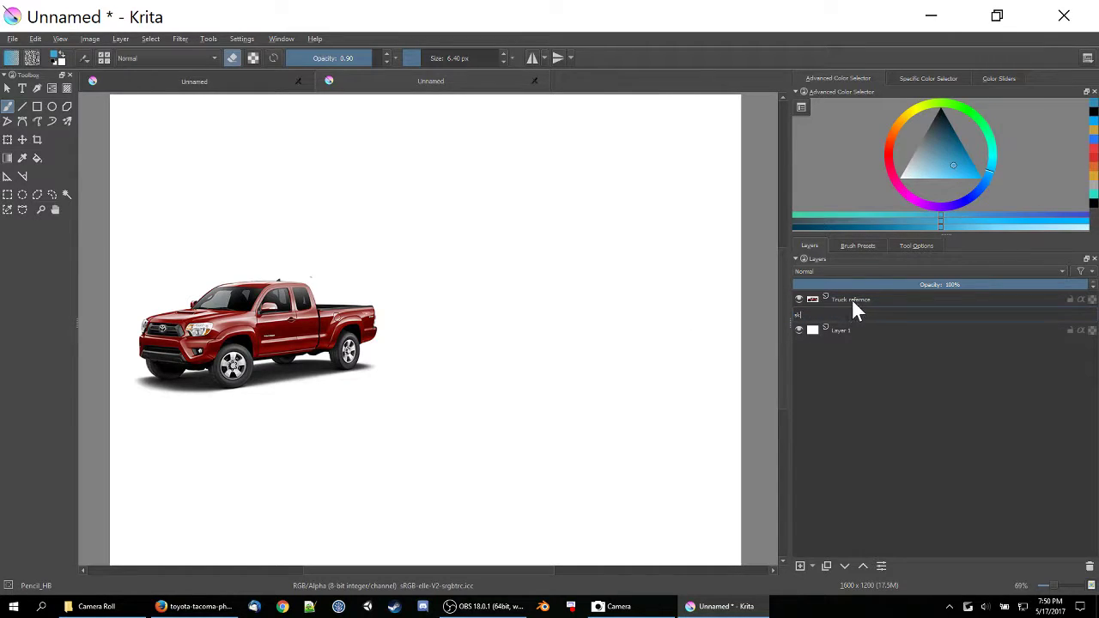
pyautogui.press('Return')
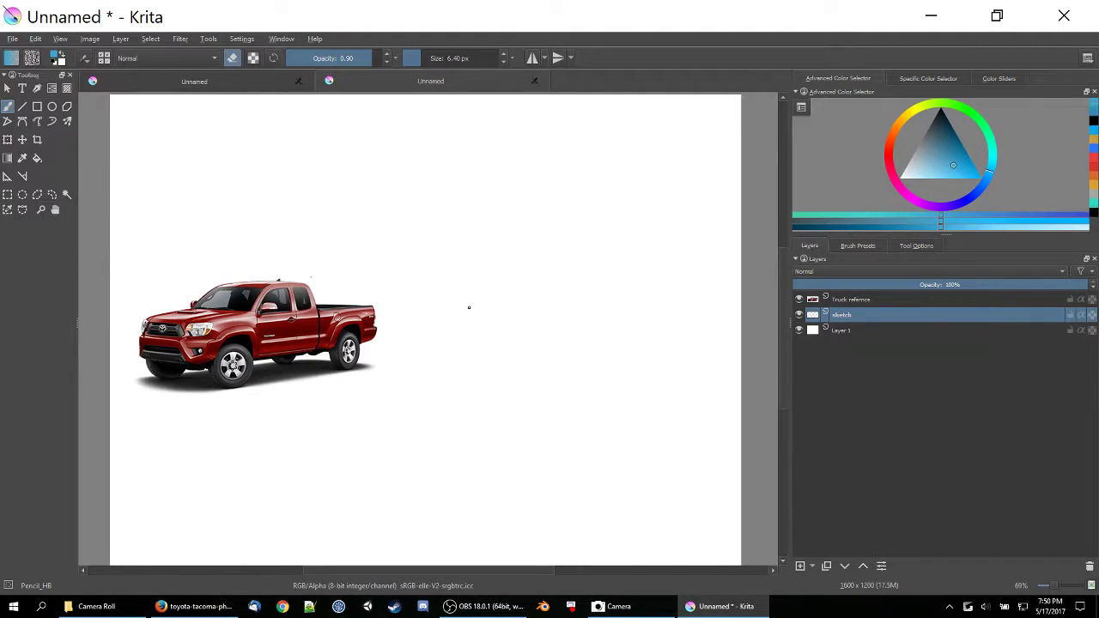
# - Reset colours to black and white, turn off erase mode, and move sketch above Truck reference
pyautogui.click(54, 66)
pyautogui.press('e')
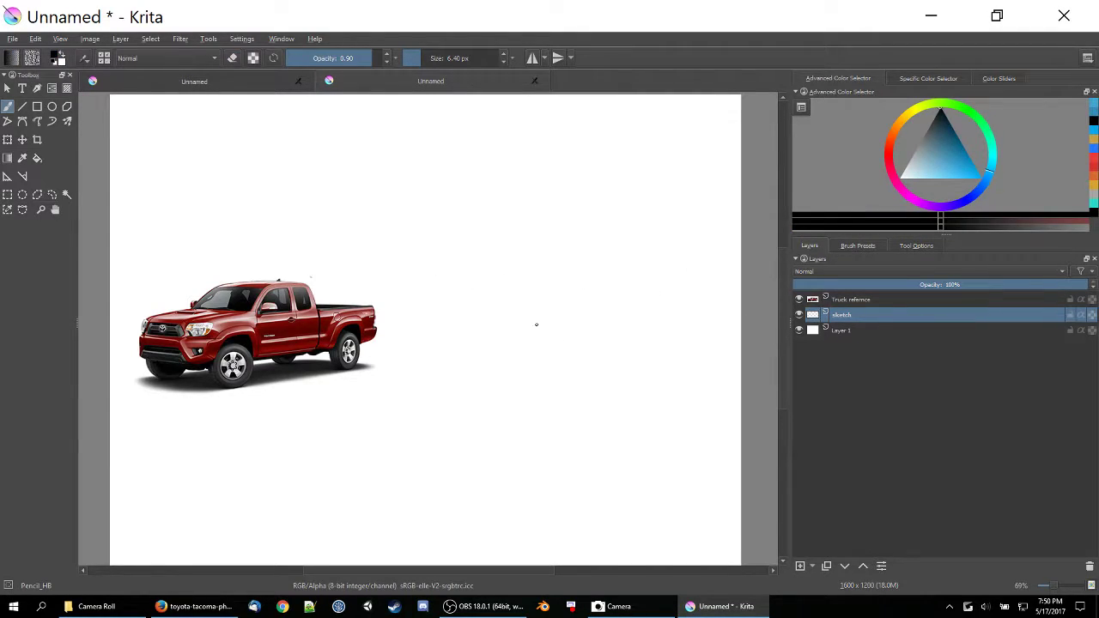
pyautogui.moveTo(856, 315); pyautogui.dragTo(863, 299)
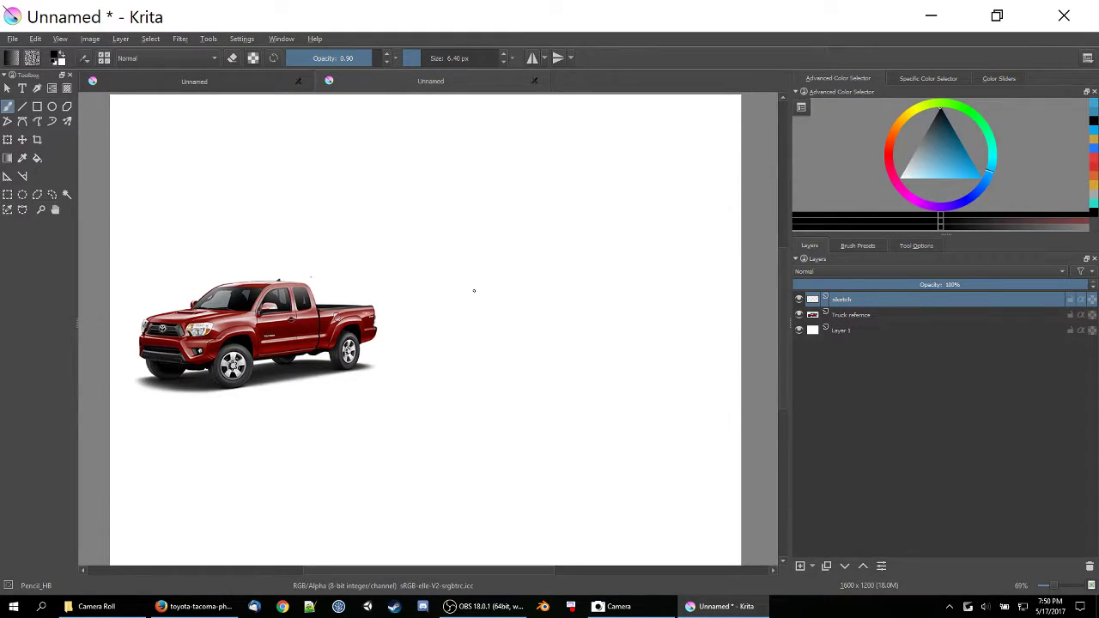
# - Draw a rough pencil truck outline with windshield, front wheel and headlight on the sketch layer
pyautogui.moveTo(486, 287); pyautogui.dragTo(471, 321)
pyautogui.click(847, 313)
pyautogui.click(849, 304)
pyautogui.moveTo(548, 283)
pyautogui.mouseDown()
pyautogui.moveTo(573, 307)
pyautogui.moveTo(628, 306)
pyautogui.moveTo(635, 339)
pyautogui.moveTo(593, 366)
pyautogui.moveTo(573, 350)
pyautogui.moveTo(502, 358)
pyautogui.moveTo(479, 372)
pyautogui.moveTo(416, 357)
pyautogui.moveTo(437, 316)
pyautogui.moveTo(510, 318)
pyautogui.moveTo(531, 296)
pyautogui.moveTo(492, 287)
pyautogui.moveTo(570, 306)
pyautogui.moveTo(508, 316)
pyautogui.mouseUp()
pyautogui.moveTo(574, 303)
pyautogui.mouseDown()
pyautogui.moveTo(623, 310)
pyautogui.moveTo(594, 335)
pyautogui.mouseUp()
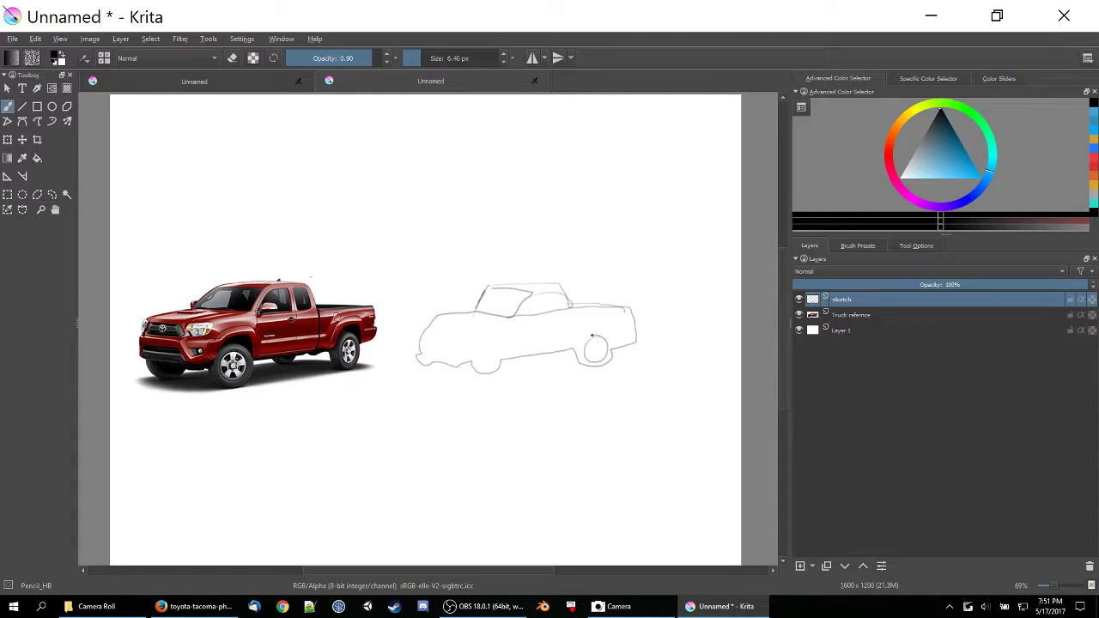
pyautogui.moveTo(487, 359)
pyautogui.mouseDown()
pyautogui.moveTo(477, 345)
pyautogui.moveTo(472, 363)
pyautogui.mouseUp()
pyautogui.moveTo(425, 331); pyautogui.dragTo(459, 336)
# - Scribble over the truck drawing and delete the sketch layer
pyautogui.moveTo(457, 262); pyautogui.dragTo(560, 364)
pyautogui.moveTo(464, 350)
pyautogui.mouseDown()
pyautogui.moveTo(528, 351)
pyautogui.moveTo(601, 327)
pyautogui.mouseUp()
pyautogui.moveTo(513, 260); pyautogui.dragTo(505, 324)
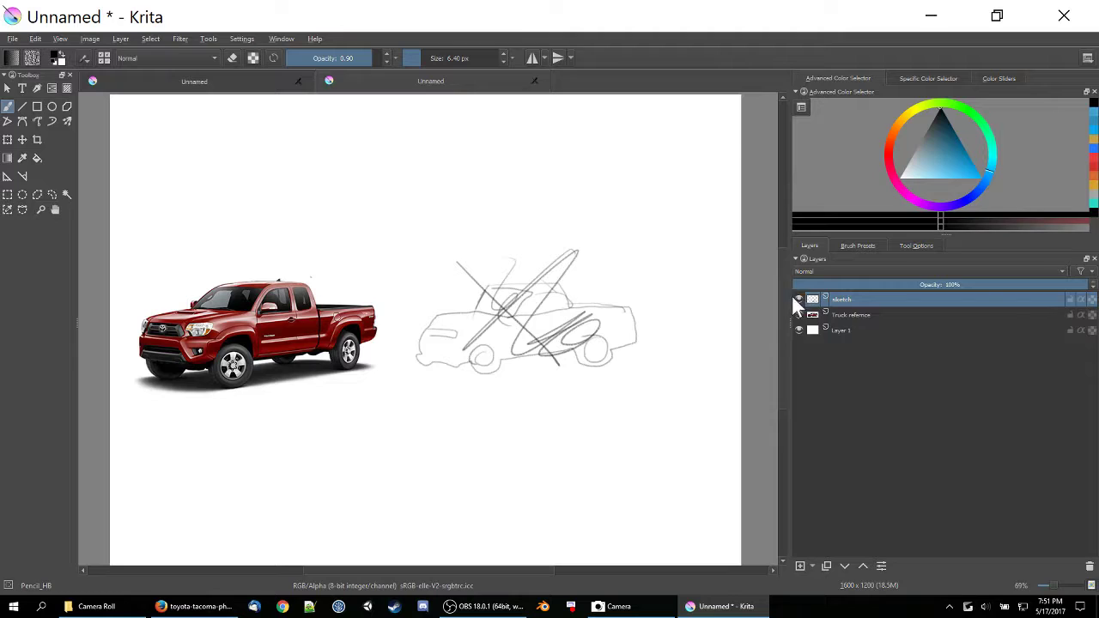
pyautogui.click(1089, 567)
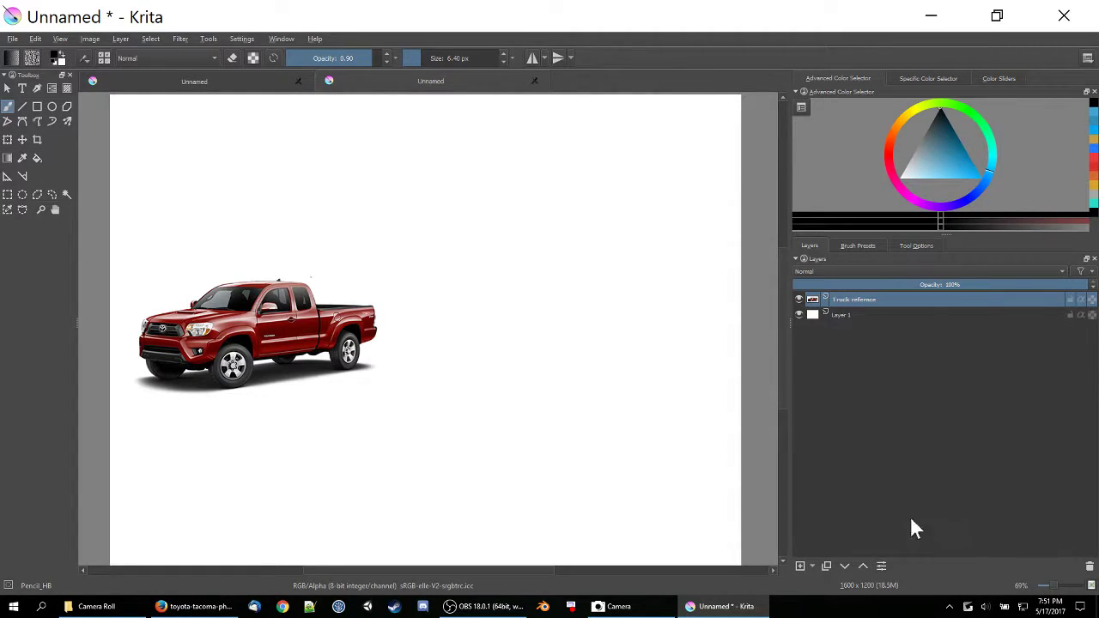
# - Add a new blank Layer 4 and select the Truck reference layer
pyautogui.click(801, 563)
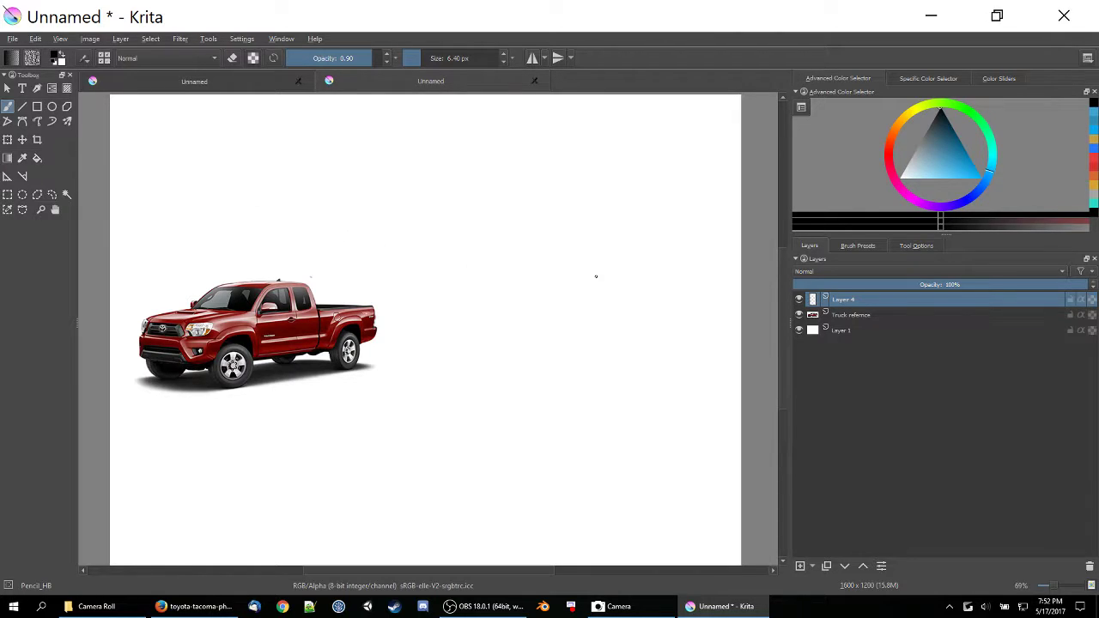
pyautogui.click(845, 316)
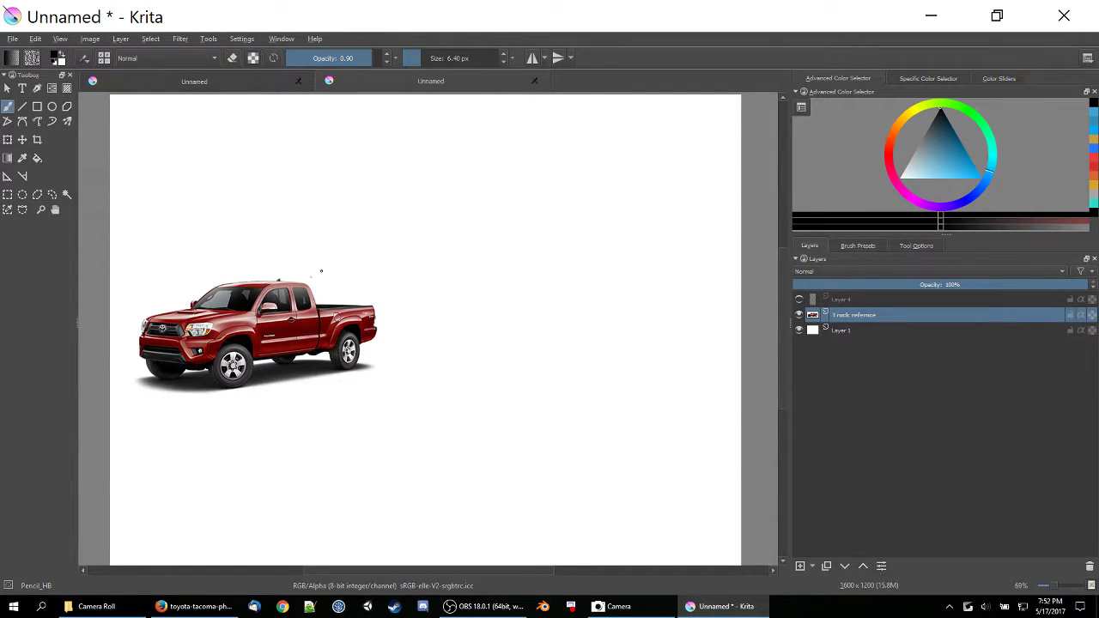
# - Select the white background by similar colour, erase it, and hide Layer 1
pyautogui.click(66, 196)
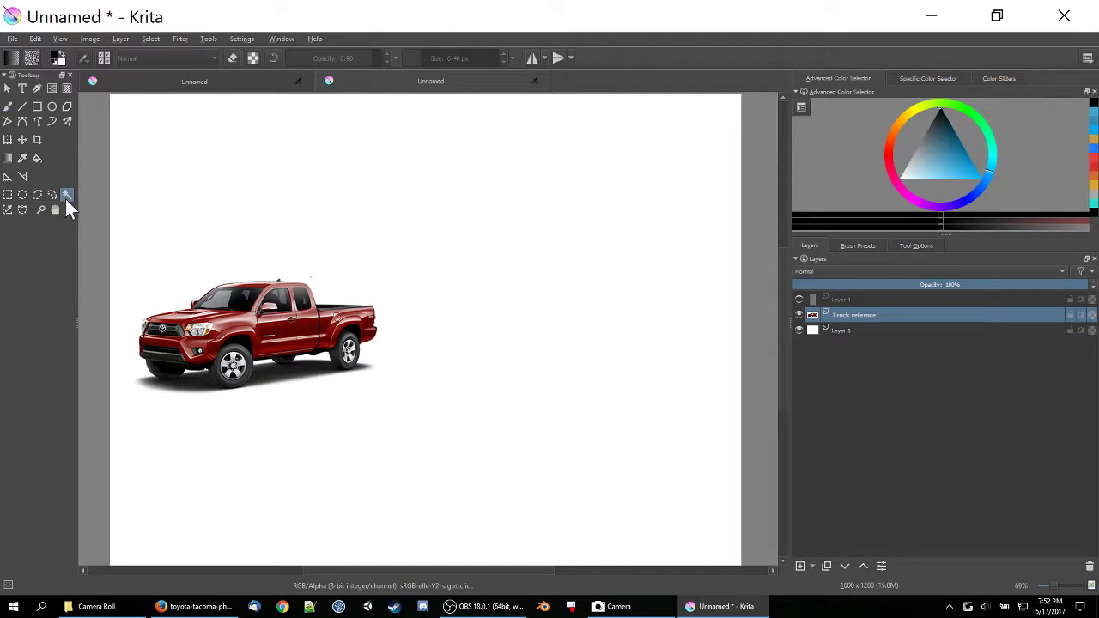
pyautogui.click(222, 254)
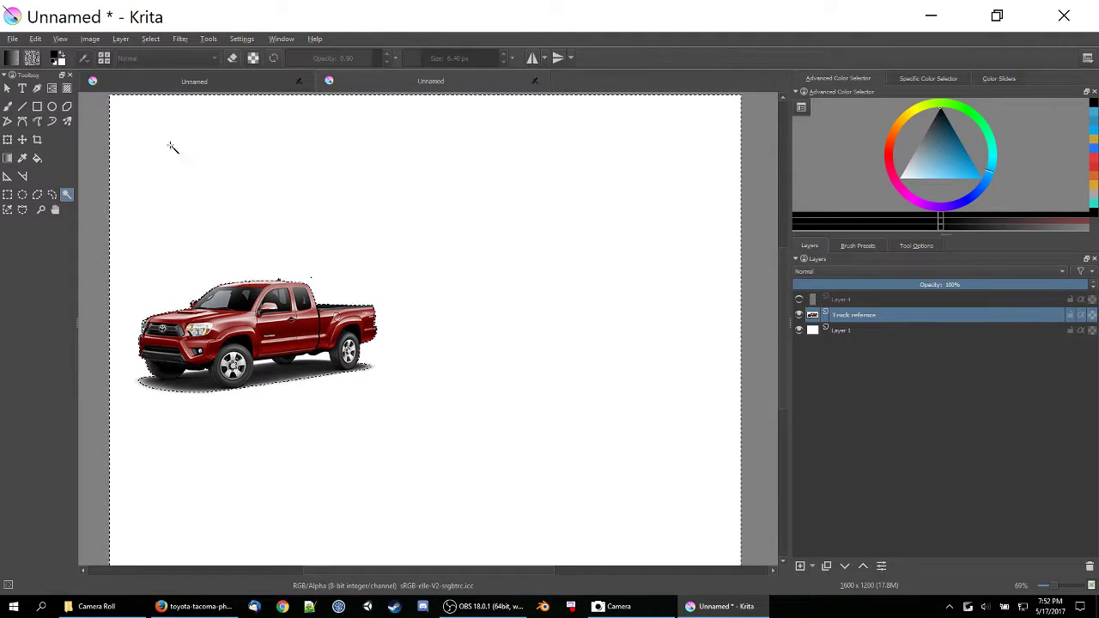
pyautogui.click(36, 39)
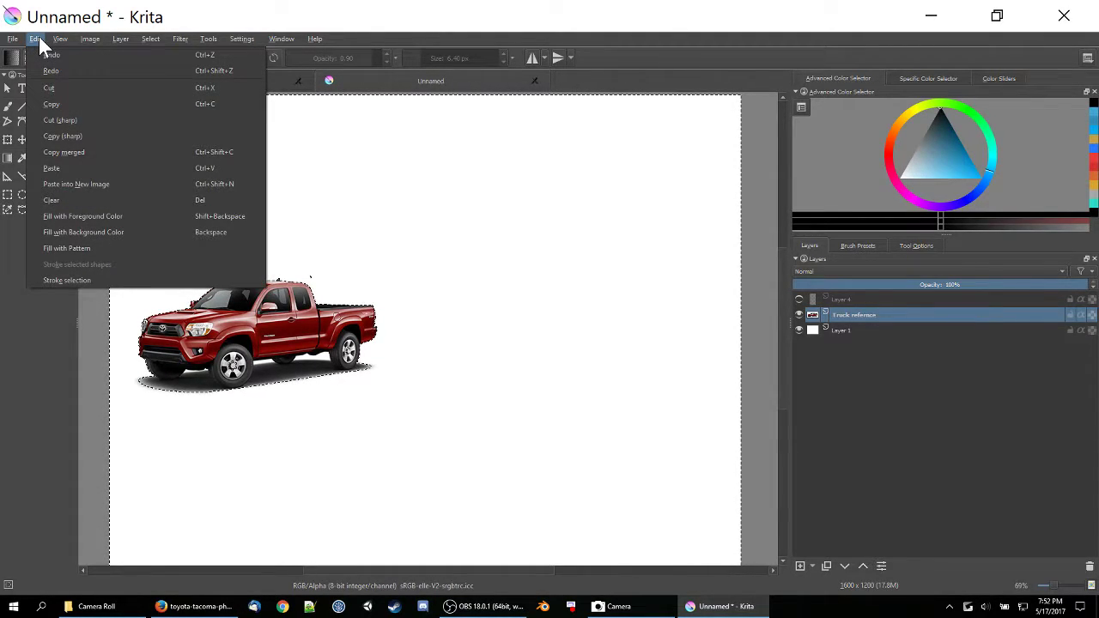
pyautogui.click(72, 198)
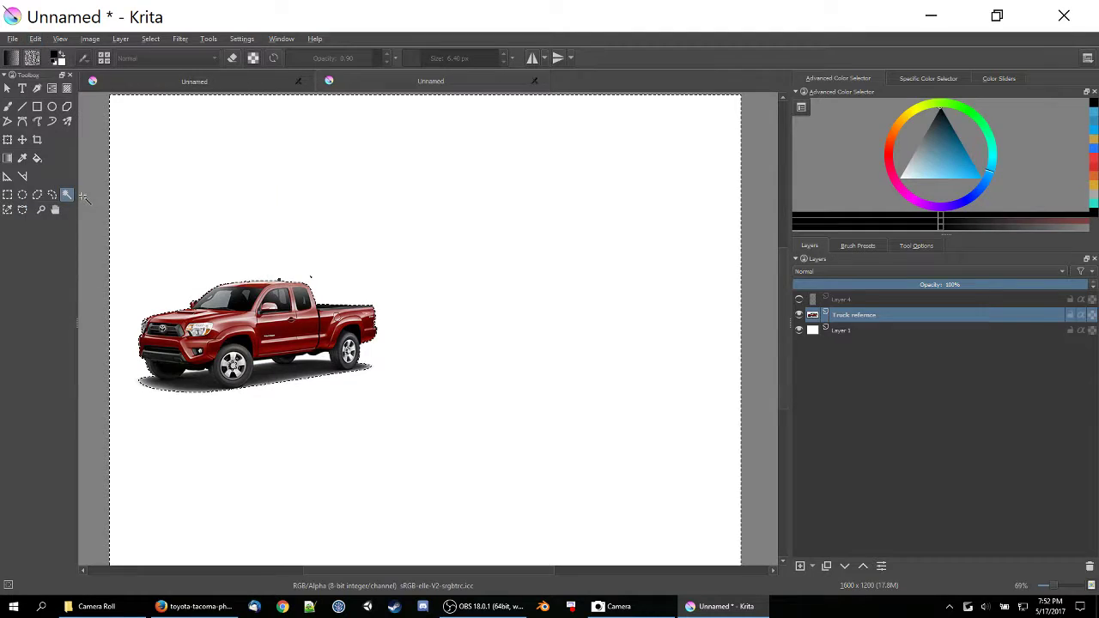
pyautogui.click(798, 330)
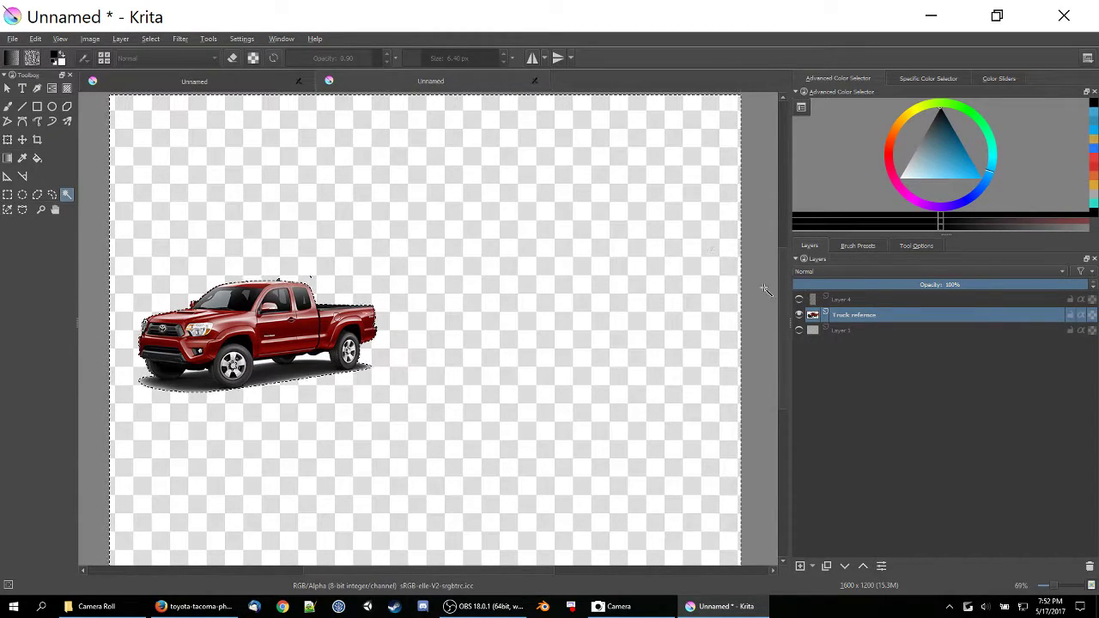
# - Select Layer 4, show Layer 1 again, deselect all, and choose the Pencil_HB brush
pyautogui.click(848, 300)
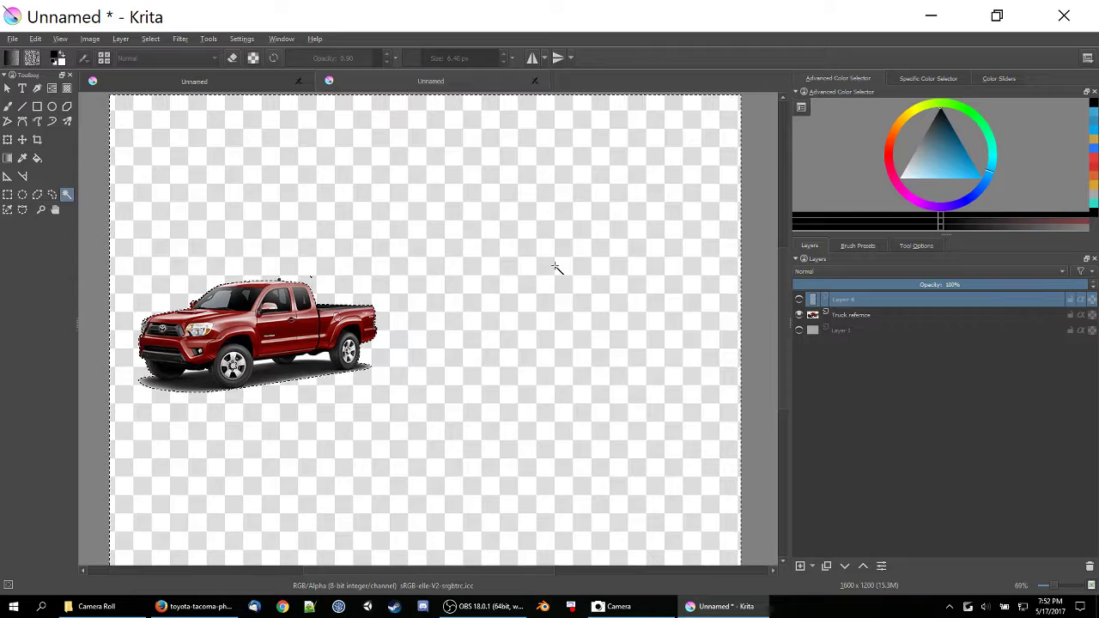
pyautogui.click(151, 39)
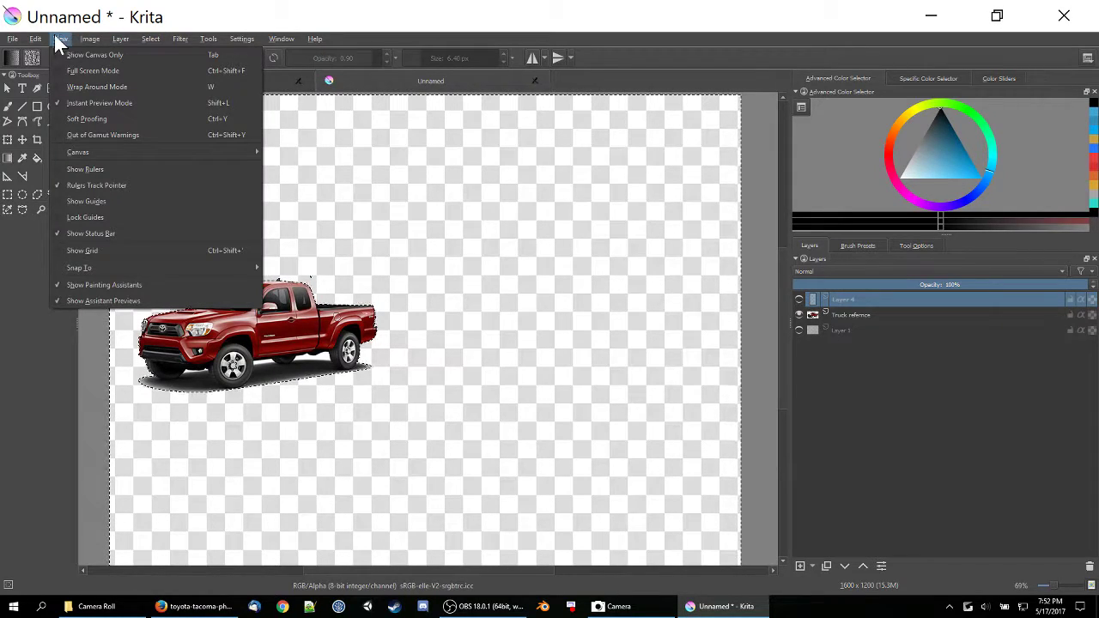
pyautogui.moveTo(47, 32)
pyautogui.click(171, 39)
pyautogui.click(181, 39)
pyautogui.moveTo(208, 39)
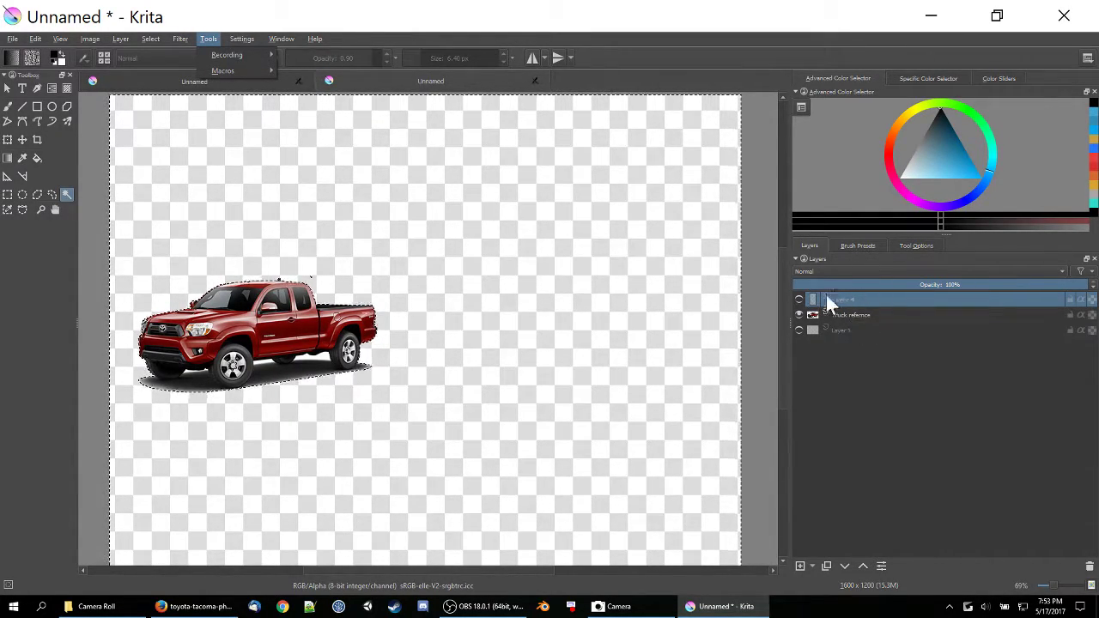
pyautogui.click(798, 327)
pyautogui.click(798, 328)
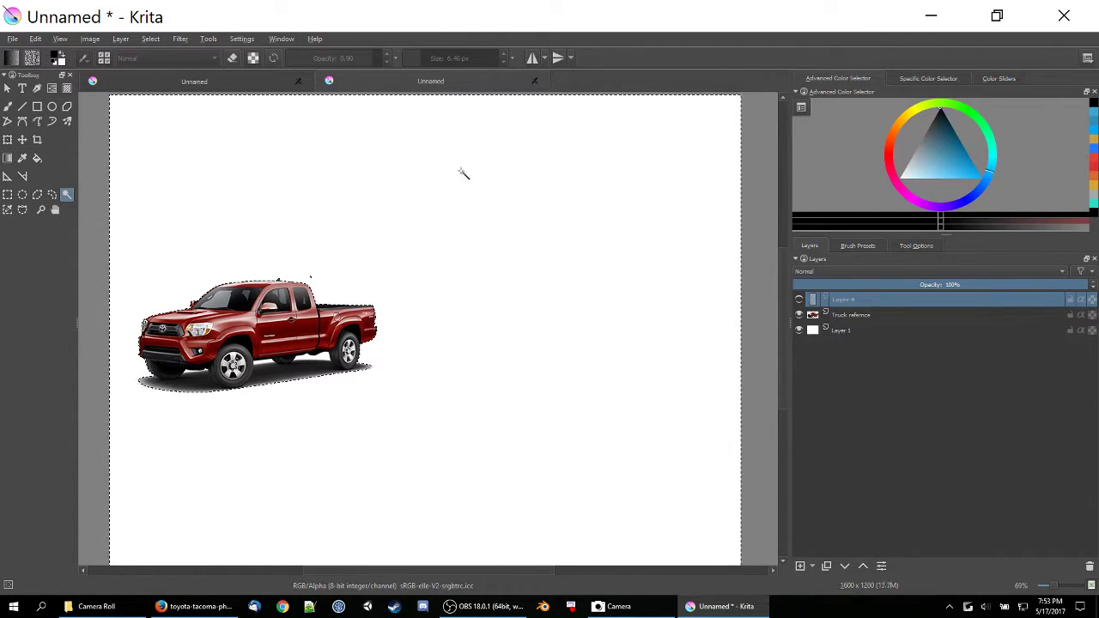
pyautogui.hotkey('ctrl', 'shift', 'a')
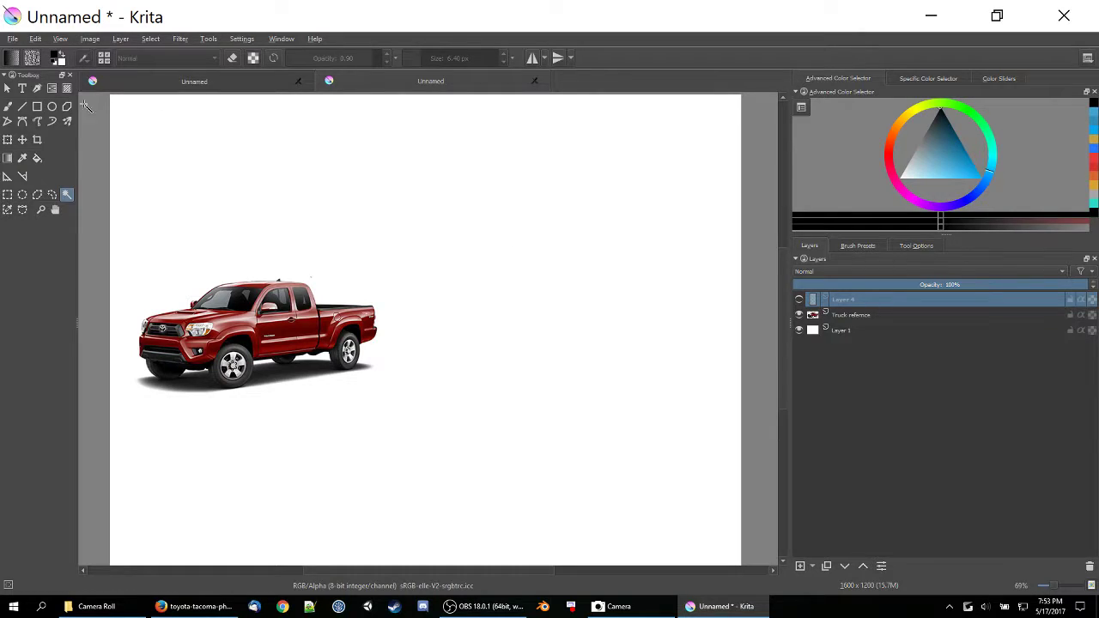
pyautogui.click(9, 106)
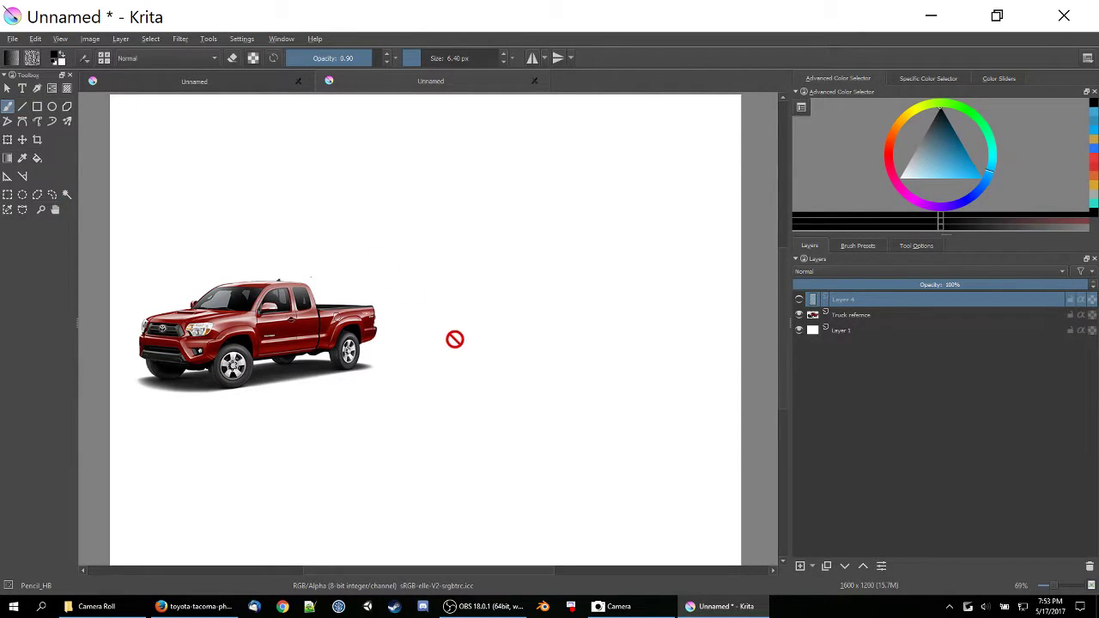
# - Clear the canvas selection and make Layer 4 visible
pyautogui.click(533, 357)
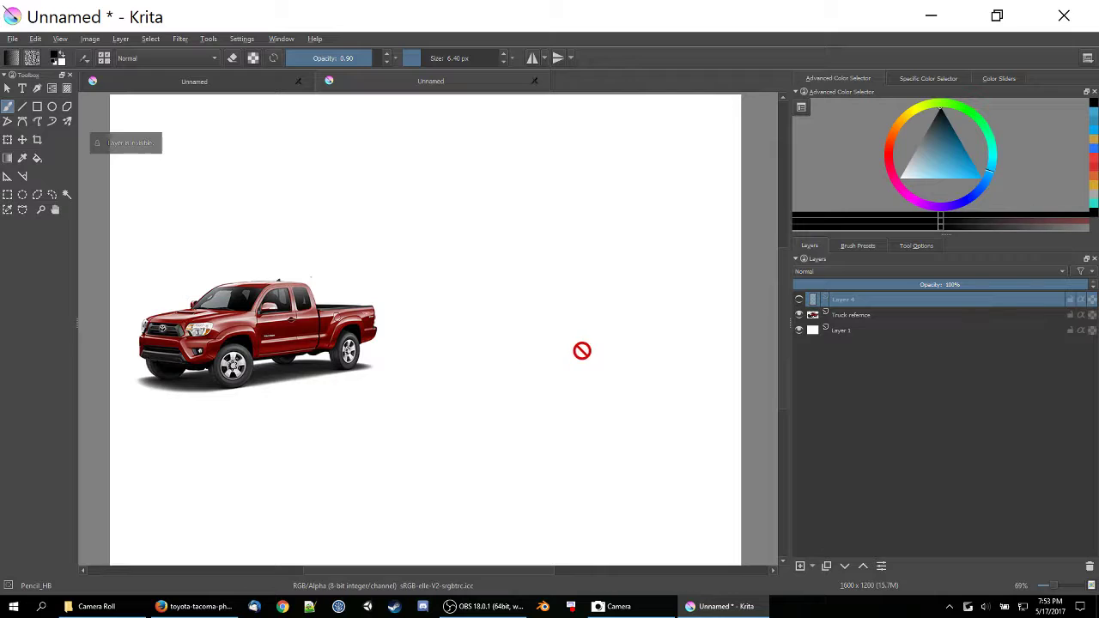
pyautogui.click(152, 38)
pyautogui.click(167, 54)
pyautogui.click(153, 38)
pyautogui.click(157, 70)
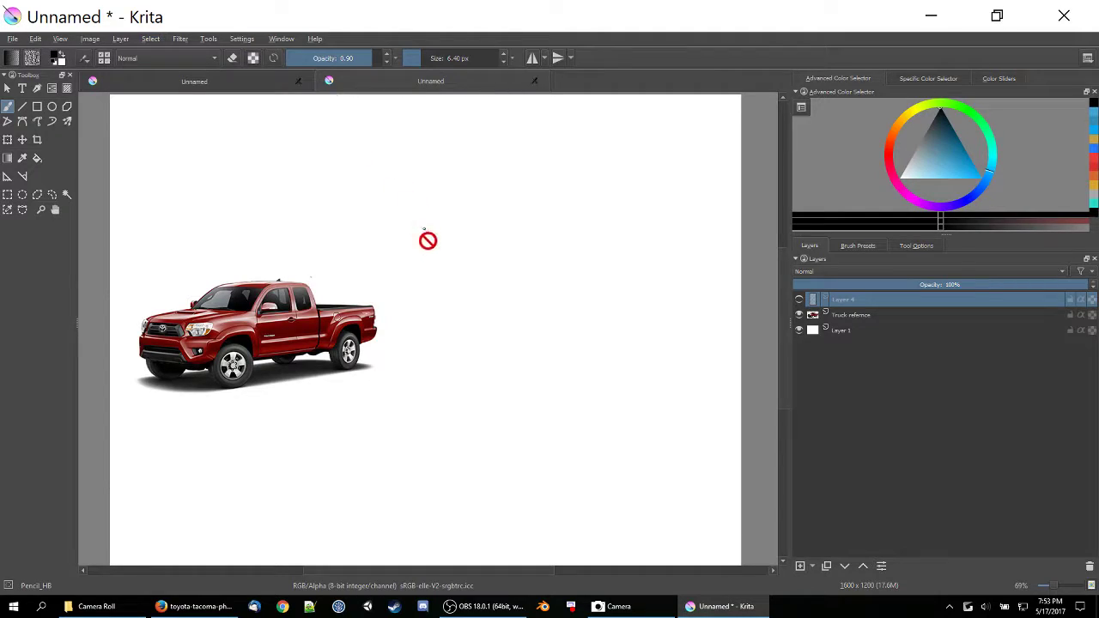
pyautogui.click(799, 299)
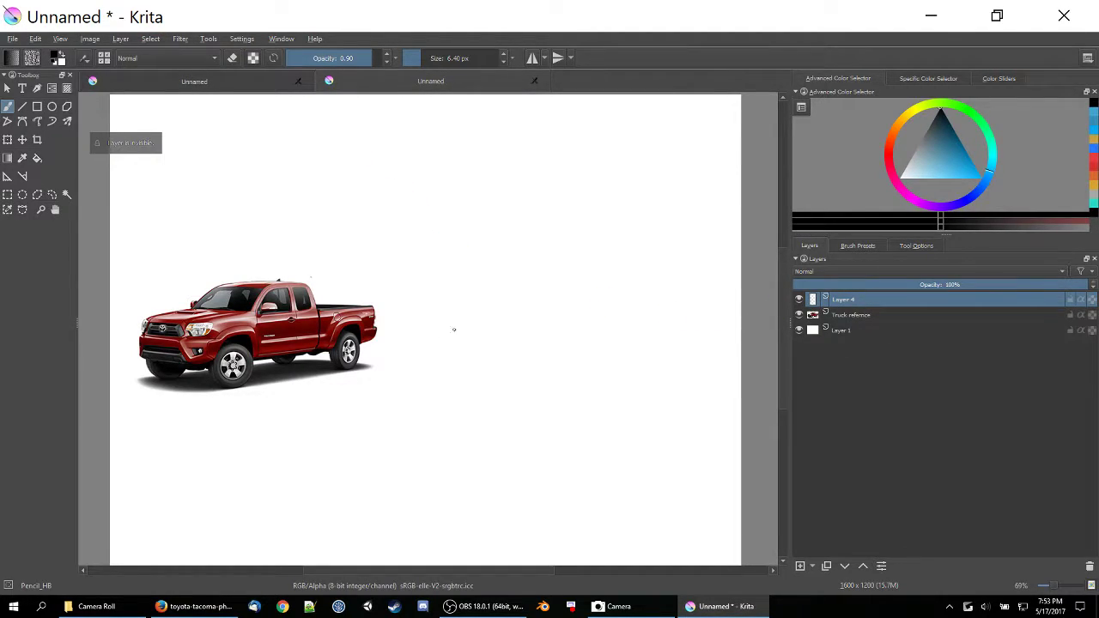
# - Sketch the truck's boxy body edges and front corner in pencil right of the reference
pyautogui.moveTo(444, 320)
pyautogui.mouseDown()
pyautogui.moveTo(496, 338)
pyautogui.moveTo(445, 326)
pyautogui.moveTo(512, 335)
pyautogui.moveTo(515, 358)
pyautogui.moveTo(437, 351)
pyautogui.moveTo(508, 360)
pyautogui.mouseUp()
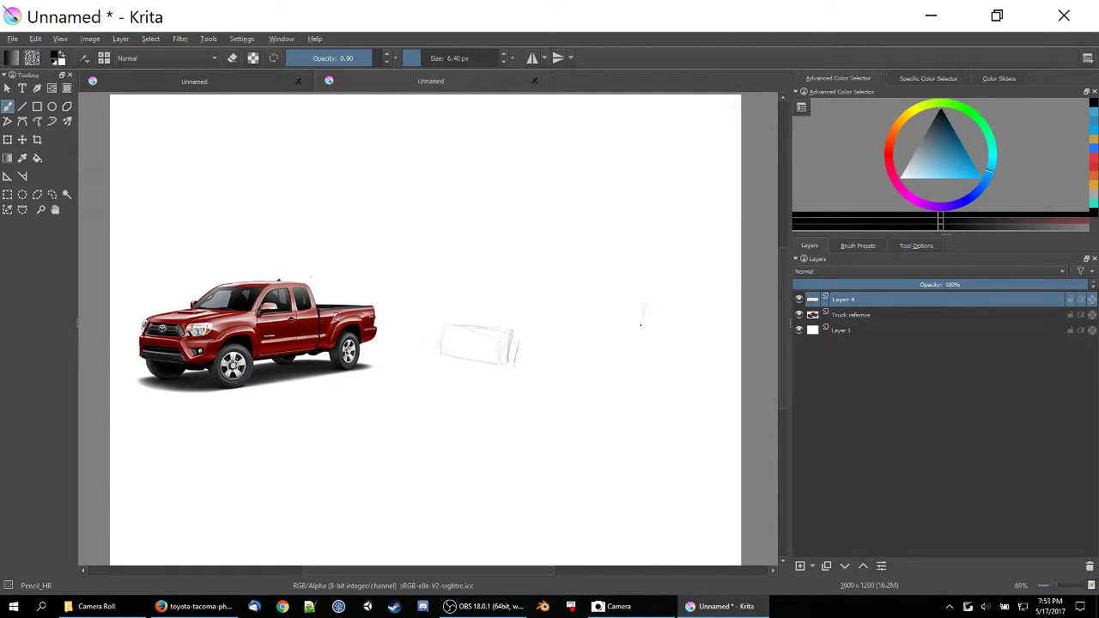
pyautogui.moveTo(643, 326); pyautogui.dragTo(644, 303)
pyautogui.moveTo(619, 332); pyautogui.dragTo(510, 365)
pyautogui.moveTo(433, 336); pyautogui.dragTo(431, 352)
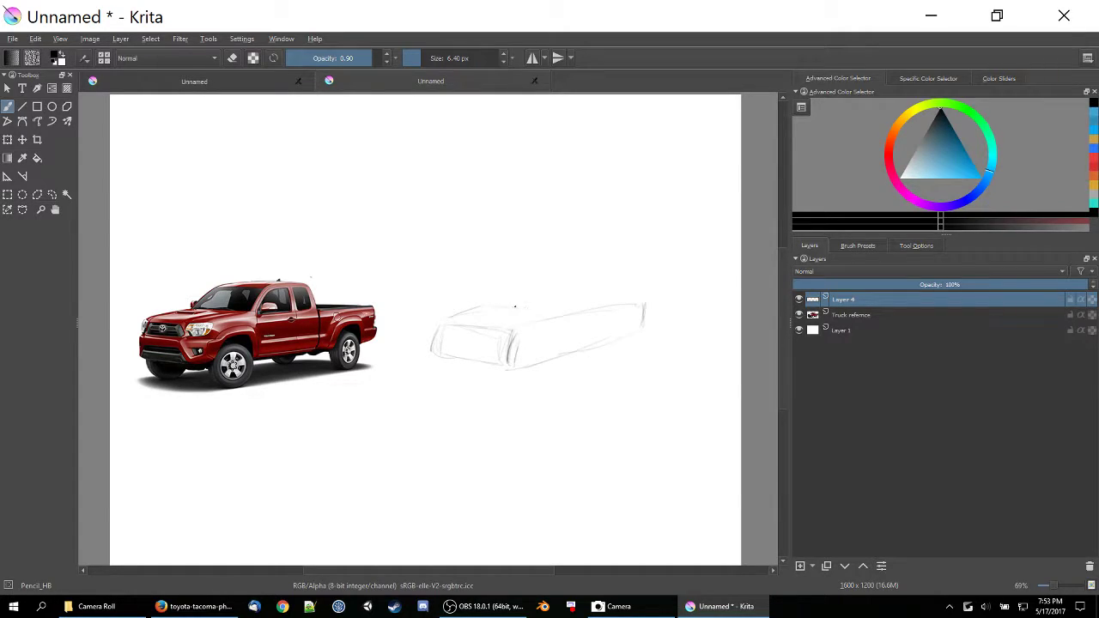
pyautogui.moveTo(498, 284); pyautogui.dragTo(486, 302)
pyautogui.moveTo(603, 292); pyautogui.dragTo(645, 303)
pyautogui.moveTo(511, 333); pyautogui.dragTo(507, 363)
pyautogui.moveTo(438, 324); pyautogui.dragTo(431, 353)
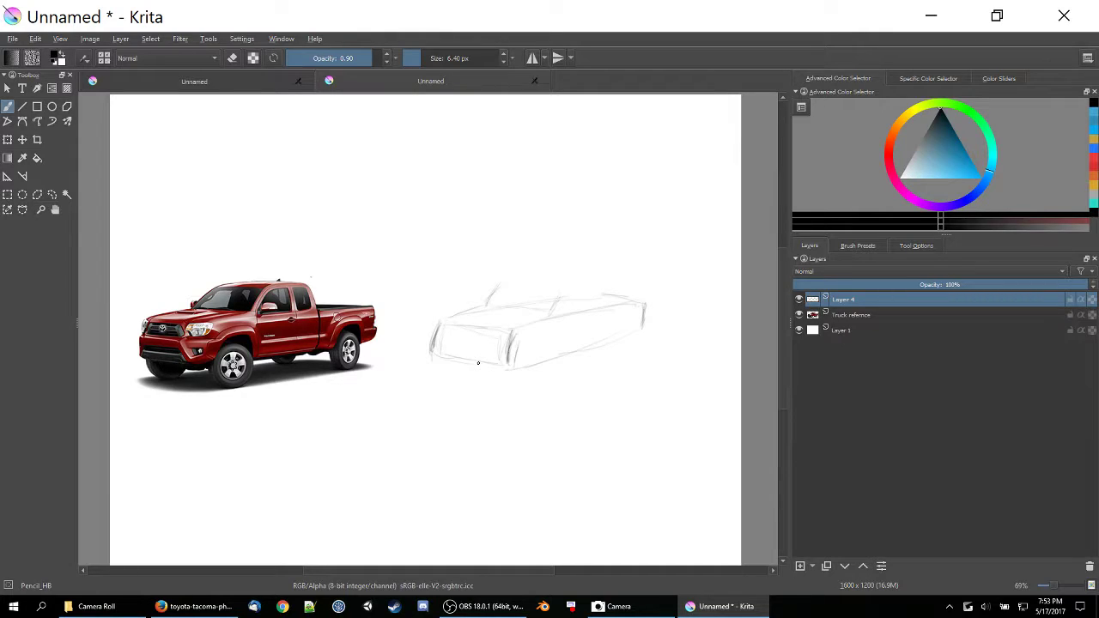
pyautogui.moveTo(514, 342); pyautogui.dragTo(510, 368)
pyautogui.moveTo(647, 325); pyautogui.dragTo(589, 350)
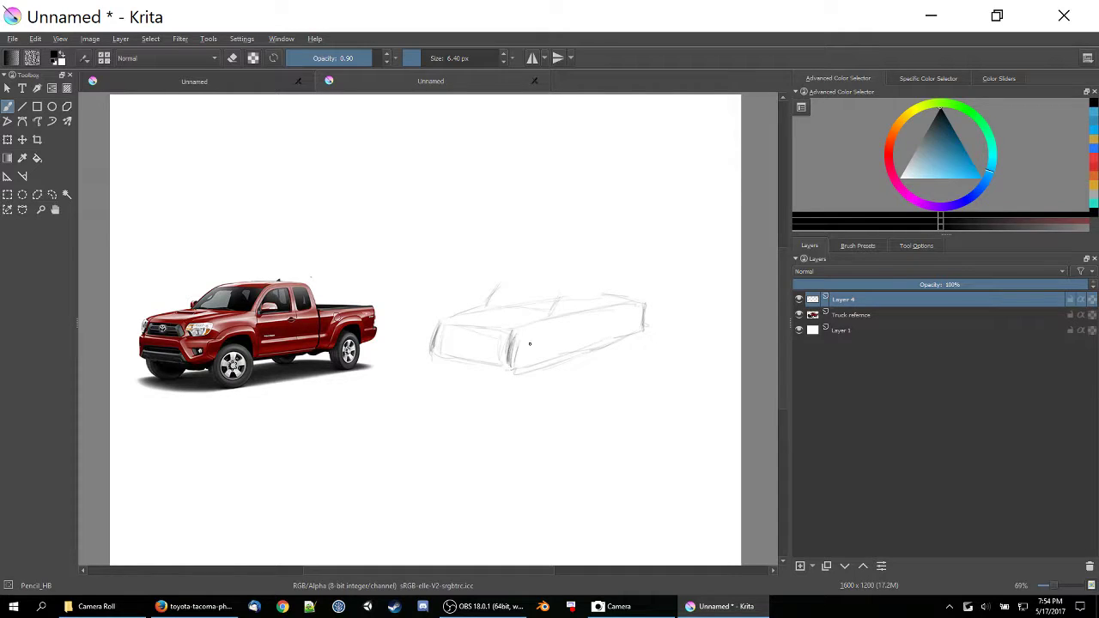
pyautogui.moveTo(436, 341)
pyautogui.mouseDown()
pyautogui.moveTo(432, 355)
pyautogui.moveTo(467, 359)
pyautogui.moveTo(472, 331)
pyautogui.moveTo(480, 336)
pyautogui.mouseUp()
pyautogui.moveTo(454, 360); pyautogui.dragTo(517, 373)
pyautogui.moveTo(513, 328); pyautogui.dragTo(509, 374)
pyautogui.moveTo(434, 317); pyautogui.dragTo(434, 353)
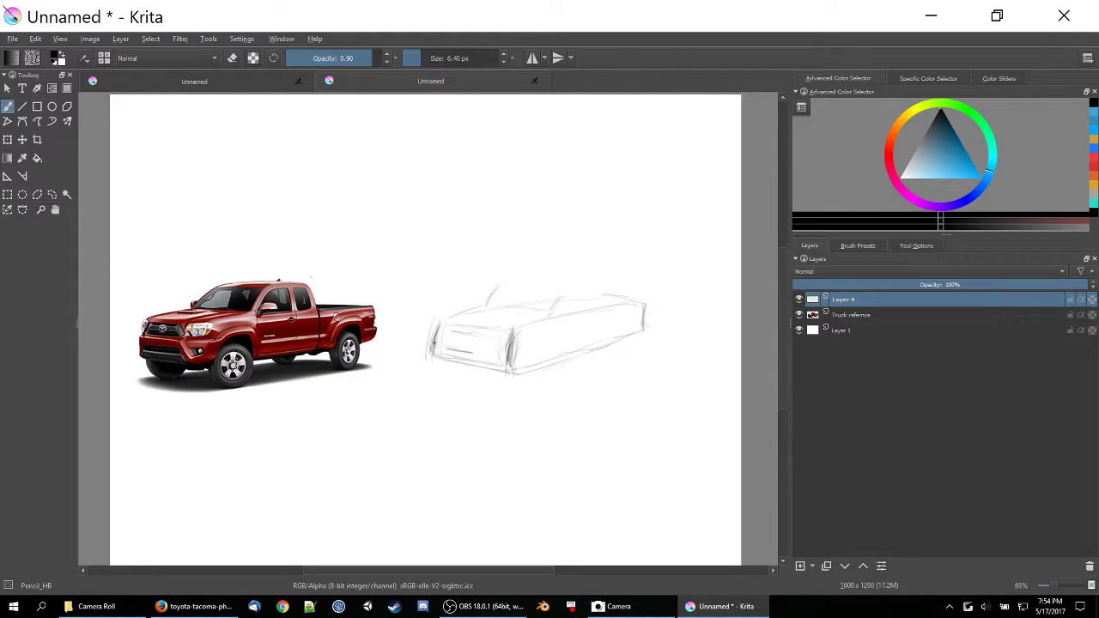
# - Add the rear corner, cab pillars, windshield, hood line and roof to the sketch
pyautogui.moveTo(635, 306)
pyautogui.mouseDown()
pyautogui.moveTo(614, 340)
pyautogui.moveTo(650, 325)
pyautogui.mouseUp()
pyautogui.moveTo(610, 297)
pyautogui.mouseDown()
pyautogui.moveTo(609, 341)
pyautogui.moveTo(603, 330)
pyautogui.moveTo(637, 304)
pyautogui.moveTo(654, 328)
pyautogui.mouseUp()
pyautogui.moveTo(637, 331); pyautogui.dragTo(662, 320)
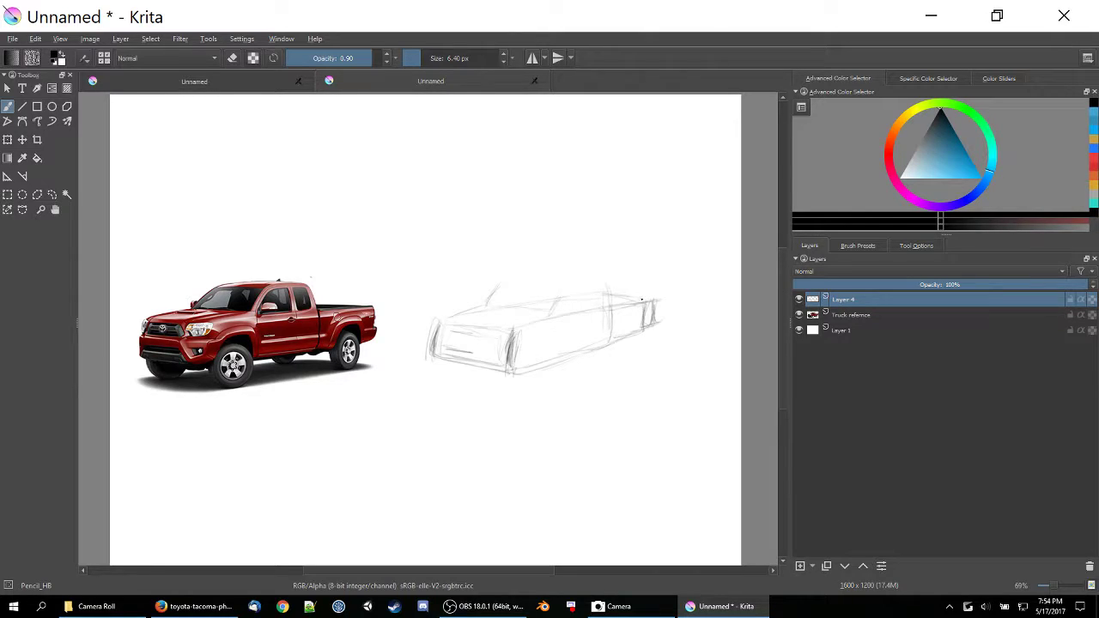
pyautogui.moveTo(604, 294); pyautogui.dragTo(606, 329)
pyautogui.moveTo(601, 273); pyautogui.dragTo(605, 327)
pyautogui.moveTo(485, 303)
pyautogui.mouseDown()
pyautogui.moveTo(544, 315)
pyautogui.moveTo(599, 278)
pyautogui.moveTo(607, 311)
pyautogui.mouseUp()
pyautogui.moveTo(492, 280)
pyautogui.mouseDown()
pyautogui.moveTo(523, 274)
pyautogui.moveTo(481, 304)
pyautogui.mouseUp()
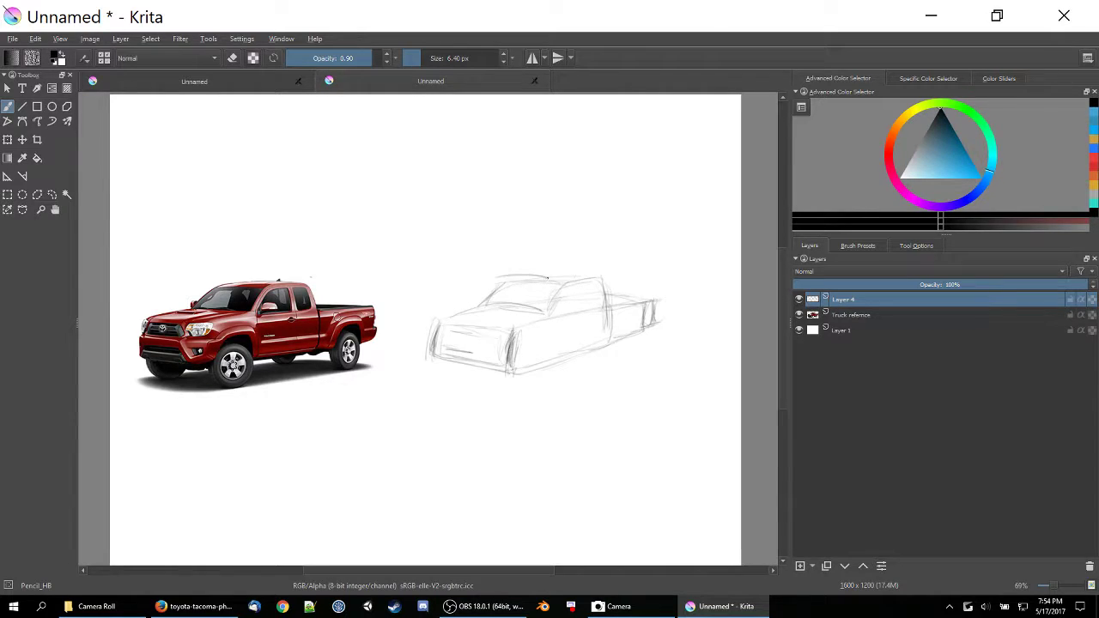
pyautogui.moveTo(609, 285); pyautogui.dragTo(610, 330)
# - Darken the hood, windshield pillar, cab line and bed edges of the truck sketch
pyautogui.moveTo(439, 324); pyautogui.dragTo(508, 313)
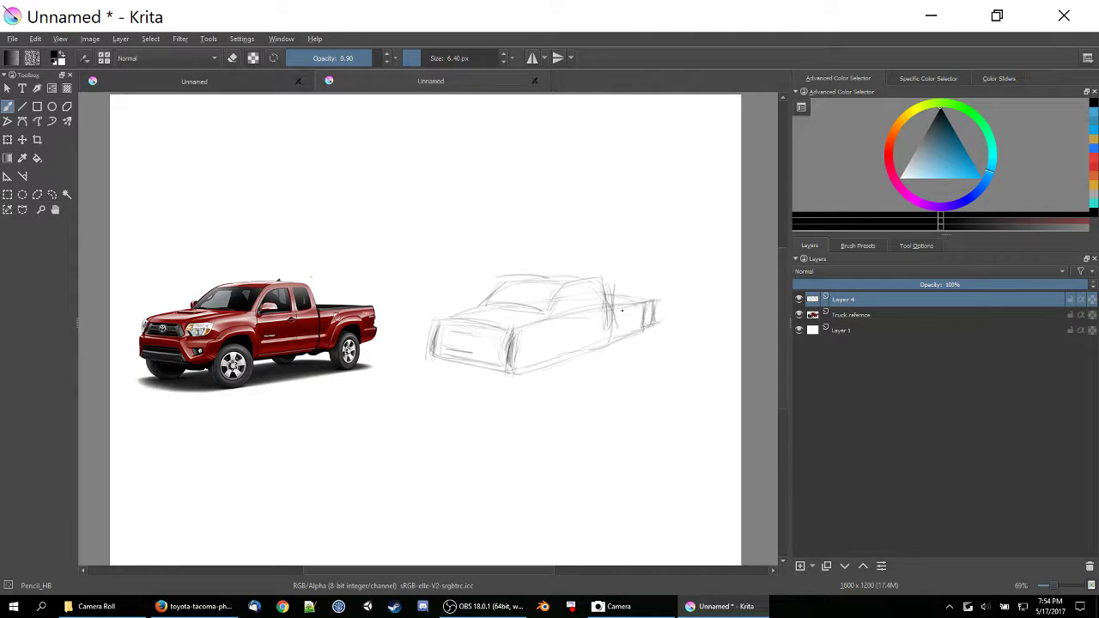
pyautogui.moveTo(545, 315); pyautogui.dragTo(581, 279)
pyautogui.moveTo(420, 312)
pyautogui.mouseDown()
pyautogui.moveTo(605, 294)
pyautogui.moveTo(649, 300)
pyautogui.mouseUp()
pyautogui.moveTo(650, 302); pyautogui.dragTo(654, 325)
pyautogui.moveTo(517, 326); pyautogui.dragTo(509, 360)
pyautogui.moveTo(440, 318)
pyautogui.mouseDown()
pyautogui.moveTo(431, 349)
pyautogui.moveTo(484, 364)
pyautogui.mouseUp()
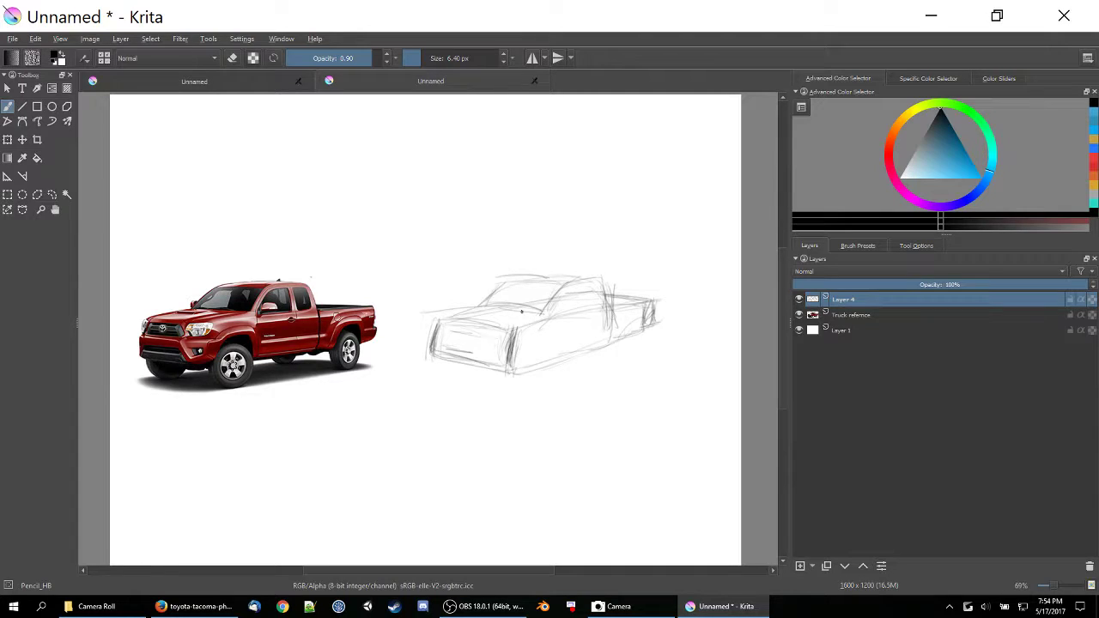
pyautogui.moveTo(482, 308)
pyautogui.mouseDown()
pyautogui.moveTo(527, 314)
pyautogui.moveTo(569, 301)
pyautogui.moveTo(565, 286)
pyautogui.moveTo(547, 316)
pyautogui.mouseUp()
pyautogui.moveTo(503, 305); pyautogui.dragTo(543, 317)
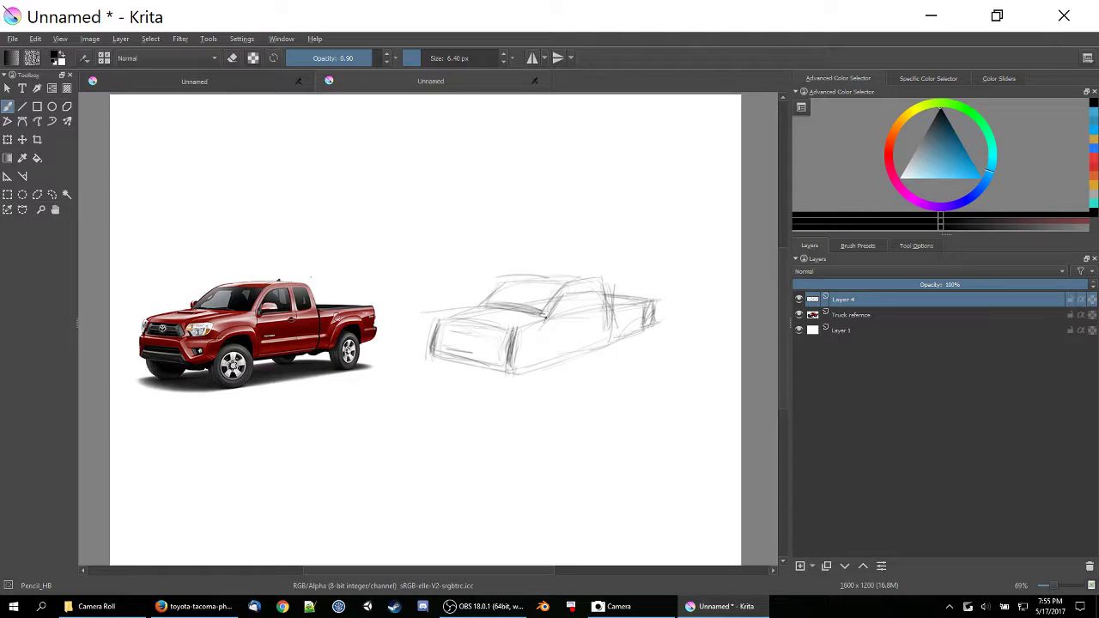
pyautogui.moveTo(569, 286)
pyautogui.mouseDown()
pyautogui.moveTo(549, 313)
pyautogui.moveTo(595, 279)
pyautogui.moveTo(606, 304)
pyautogui.mouseUp()
pyautogui.moveTo(506, 280); pyautogui.dragTo(486, 298)
# - Strengthen the front bumper, front corners and lower side edge of the truck
pyautogui.moveTo(473, 307); pyautogui.dragTo(435, 339)
pyautogui.moveTo(556, 319)
pyautogui.mouseDown()
pyautogui.moveTo(502, 341)
pyautogui.moveTo(494, 372)
pyautogui.mouseUp()
pyautogui.moveTo(428, 321)
pyautogui.mouseDown()
pyautogui.moveTo(419, 348)
pyautogui.moveTo(506, 374)
pyautogui.moveTo(429, 362)
pyautogui.moveTo(522, 378)
pyautogui.moveTo(541, 368)
pyautogui.mouseUp()
pyautogui.moveTo(507, 332); pyautogui.dragTo(501, 380)
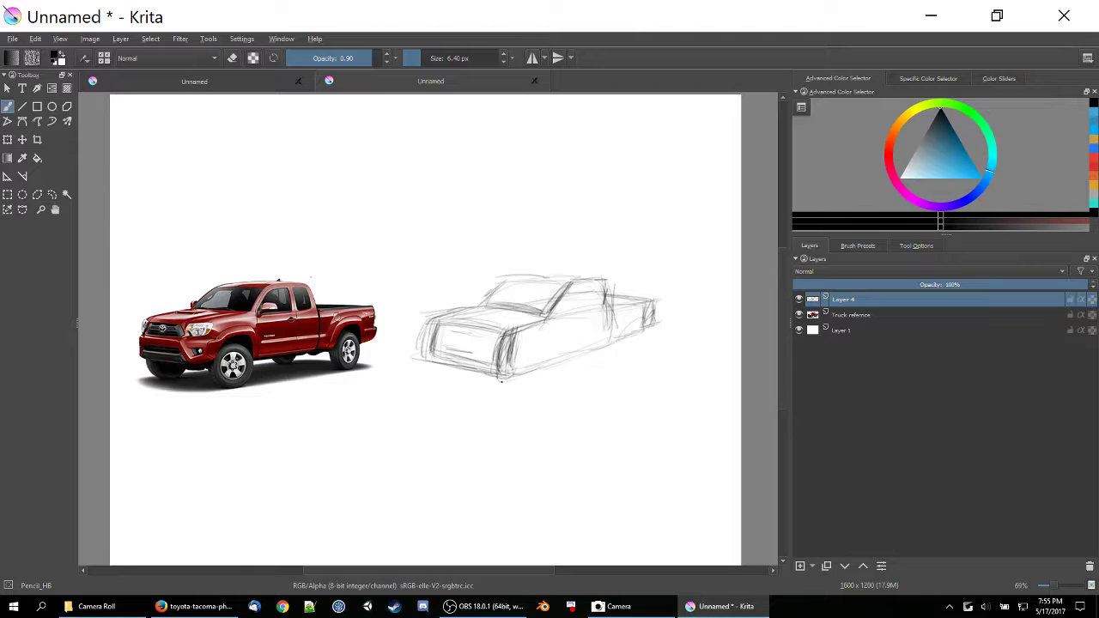
pyautogui.moveTo(436, 365)
pyautogui.mouseDown()
pyautogui.moveTo(510, 379)
pyautogui.moveTo(498, 393)
pyautogui.mouseUp()
pyautogui.moveTo(431, 312)
pyautogui.mouseDown()
pyautogui.moveTo(426, 342)
pyautogui.moveTo(505, 383)
pyautogui.moveTo(515, 348)
pyautogui.moveTo(532, 376)
pyautogui.moveTo(577, 359)
pyautogui.mouseUp()
pyautogui.moveTo(522, 379); pyautogui.dragTo(646, 328)
pyautogui.moveTo(562, 364)
pyautogui.mouseDown()
pyautogui.moveTo(635, 335)
pyautogui.moveTo(505, 374)
pyautogui.mouseUp()
pyautogui.moveTo(661, 321); pyautogui.dragTo(510, 378)
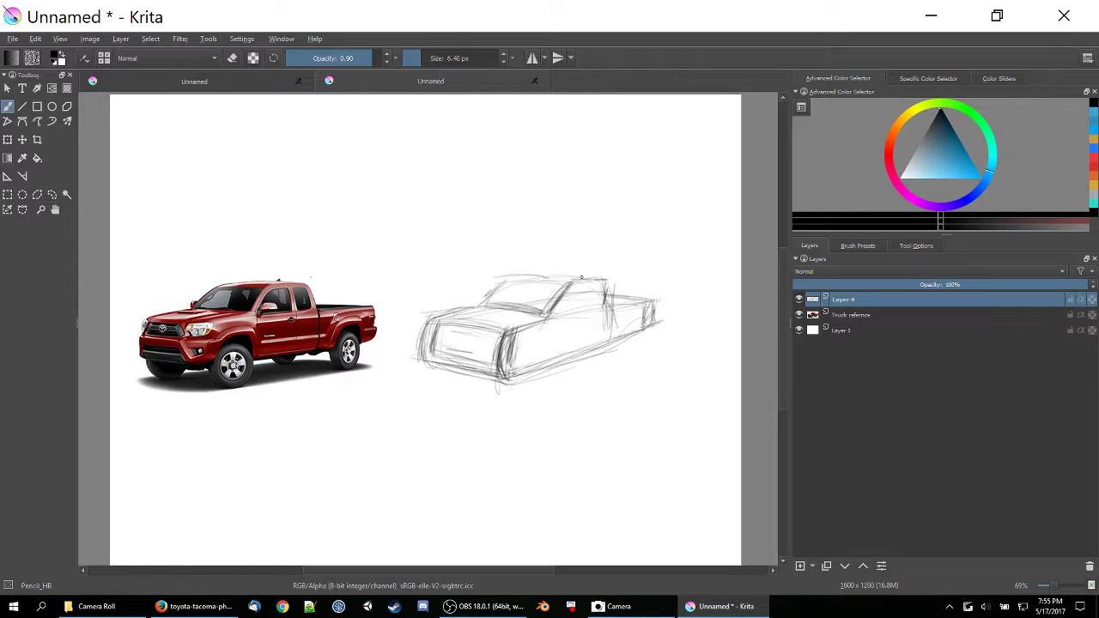
# - Darken the roof line, cab back, B-pillar and the bed's rear and lower edges
pyautogui.moveTo(568, 283); pyautogui.dragTo(605, 330)
pyautogui.moveTo(651, 297); pyautogui.dragTo(652, 335)
pyautogui.moveTo(572, 289); pyautogui.dragTo(556, 315)
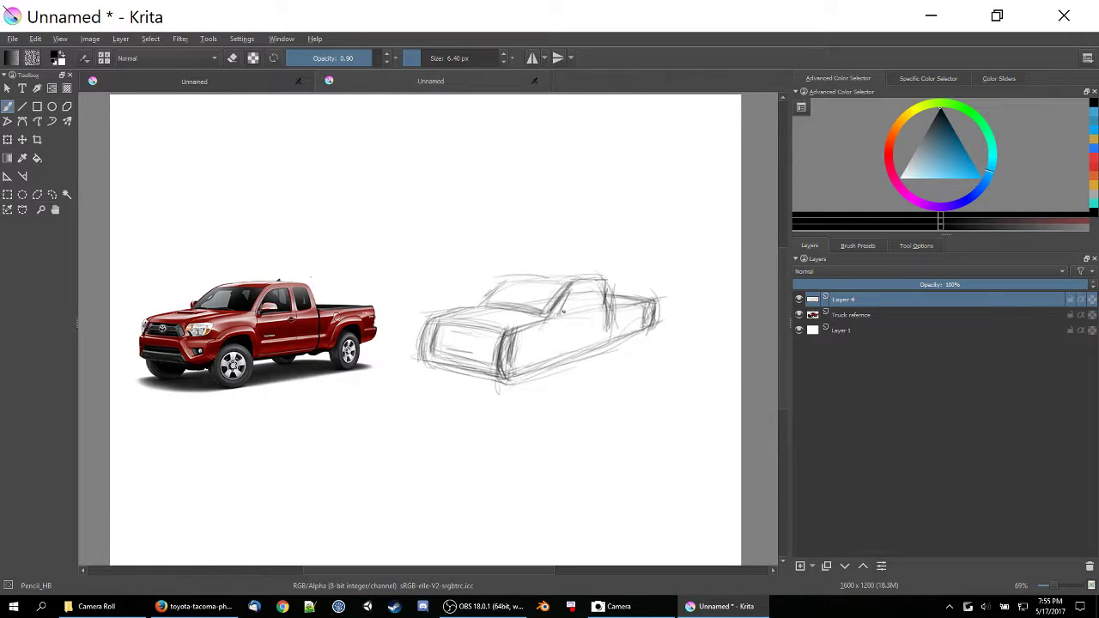
pyautogui.moveTo(431, 355)
pyautogui.mouseDown()
pyautogui.moveTo(477, 362)
pyautogui.moveTo(498, 383)
pyautogui.moveTo(525, 369)
pyautogui.mouseUp()
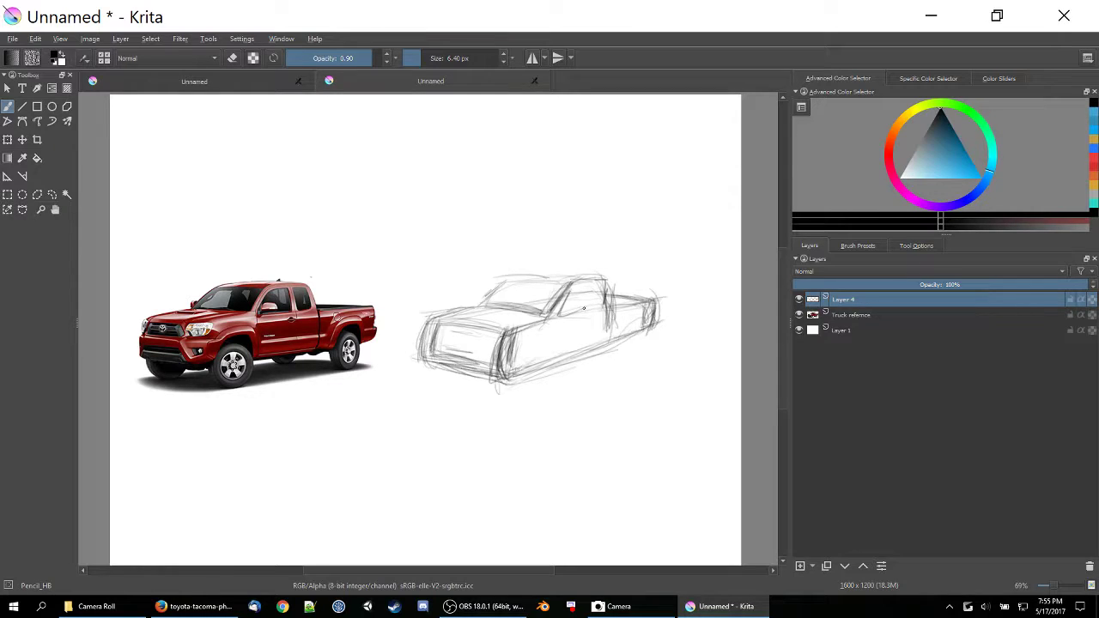
pyautogui.moveTo(510, 280); pyautogui.dragTo(577, 275)
pyautogui.moveTo(606, 294)
pyautogui.mouseDown()
pyautogui.moveTo(615, 299)
pyautogui.moveTo(603, 304)
pyautogui.moveTo(613, 289)
pyautogui.moveTo(664, 297)
pyautogui.moveTo(659, 307)
pyautogui.mouseUp()
pyautogui.moveTo(616, 338)
pyautogui.mouseDown()
pyautogui.moveTo(666, 298)
pyautogui.moveTo(655, 329)
pyautogui.mouseUp()
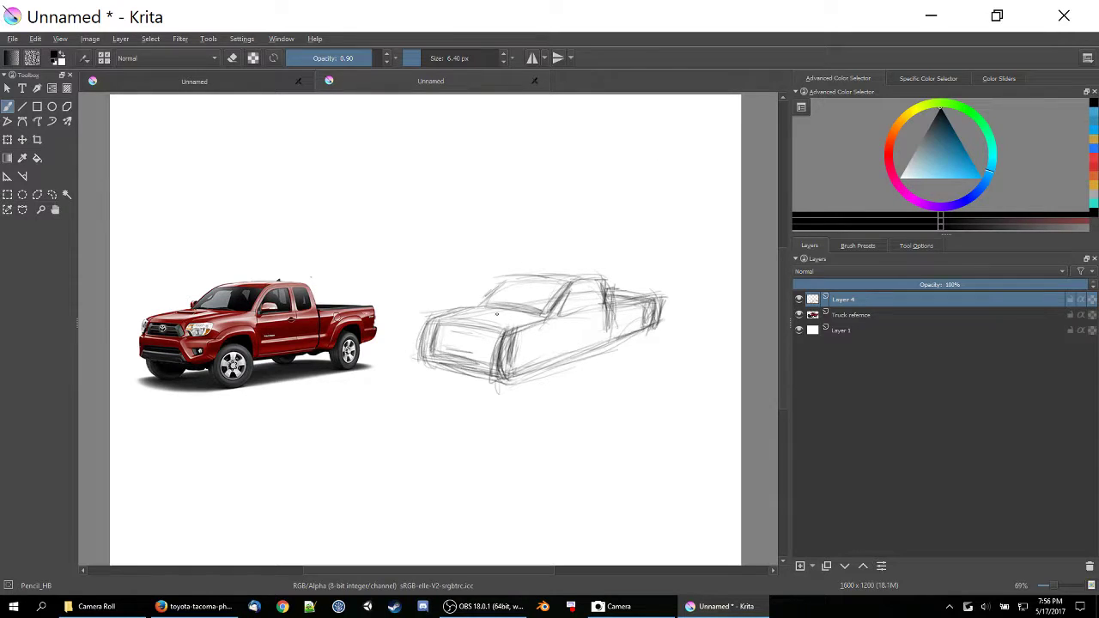
# - Rough in and darken the front and rear wheel ellipses and the front wheel arch
pyautogui.moveTo(419, 361); pyautogui.dragTo(487, 380)
pyautogui.moveTo(643, 338); pyautogui.dragTo(637, 316)
pyautogui.moveTo(539, 353)
pyautogui.mouseDown()
pyautogui.moveTo(532, 379)
pyautogui.moveTo(533, 358)
pyautogui.moveTo(529, 379)
pyautogui.moveTo(438, 372)
pyautogui.moveTo(453, 369)
pyautogui.mouseUp()
pyautogui.moveTo(548, 355)
pyautogui.mouseDown()
pyautogui.moveTo(529, 384)
pyautogui.moveTo(551, 376)
pyautogui.moveTo(554, 390)
pyautogui.mouseUp()
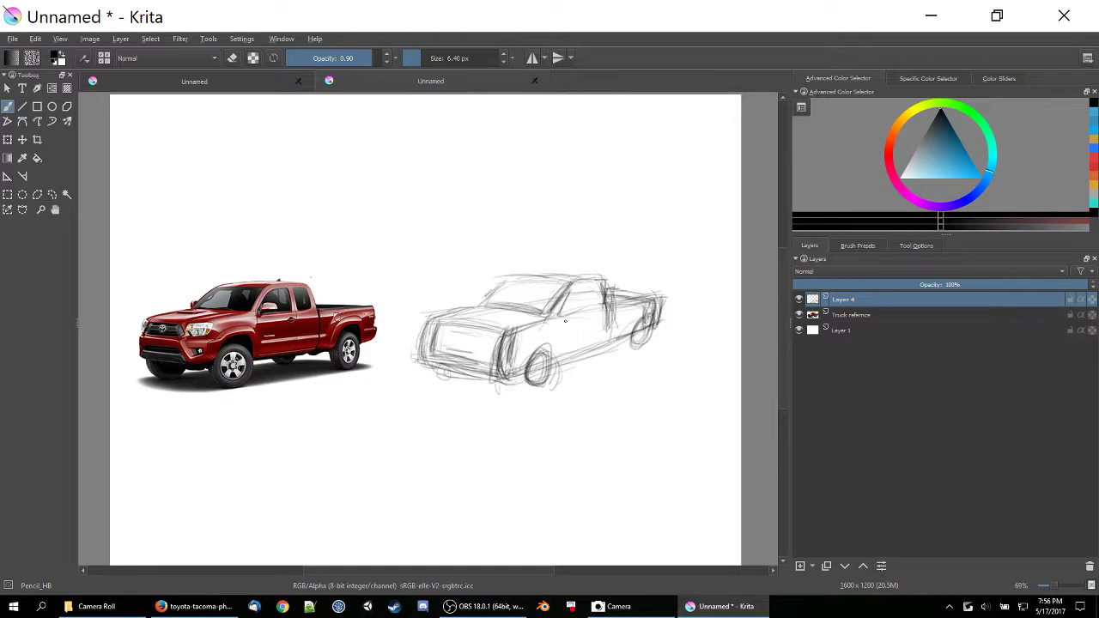
pyautogui.moveTo(565, 321)
pyautogui.mouseDown()
pyautogui.moveTo(532, 345)
pyautogui.moveTo(562, 356)
pyautogui.moveTo(532, 342)
pyautogui.moveTo(522, 359)
pyautogui.mouseUp()
pyautogui.moveTo(537, 360)
pyautogui.mouseDown()
pyautogui.moveTo(563, 343)
pyautogui.moveTo(620, 332)
pyautogui.moveTo(623, 342)
pyautogui.mouseUp()
# - Firm up the rear wheel arch, tailgate, bed top line and lower side line
pyautogui.moveTo(659, 297)
pyautogui.mouseDown()
pyautogui.moveTo(660, 330)
pyautogui.moveTo(584, 356)
pyautogui.mouseUp()
pyautogui.moveTo(644, 325)
pyautogui.mouseDown()
pyautogui.moveTo(632, 343)
pyautogui.moveTo(642, 326)
pyautogui.mouseUp()
pyautogui.moveTo(666, 297)
pyautogui.mouseDown()
pyautogui.moveTo(662, 316)
pyautogui.moveTo(657, 290)
pyautogui.mouseUp()
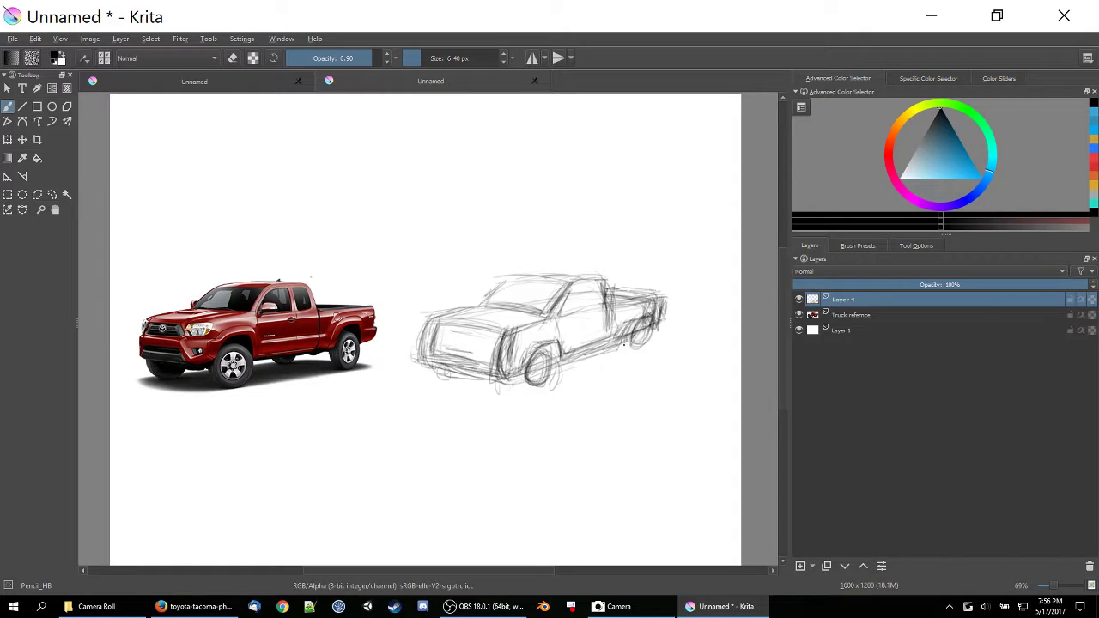
pyautogui.moveTo(633, 326); pyautogui.dragTo(629, 355)
pyautogui.moveTo(615, 345)
pyautogui.mouseDown()
pyautogui.moveTo(522, 381)
pyautogui.moveTo(534, 383)
pyautogui.mouseUp()
pyautogui.moveTo(529, 366); pyautogui.dragTo(518, 382)
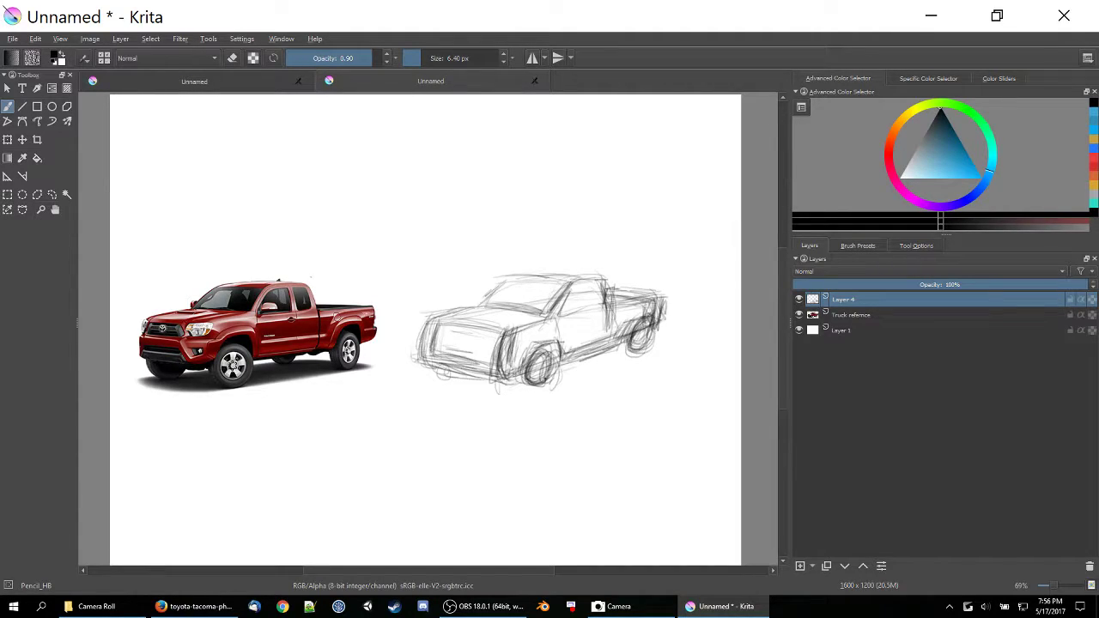
pyautogui.moveTo(560, 350); pyautogui.dragTo(541, 376)
pyautogui.moveTo(626, 353)
pyautogui.mouseDown()
pyautogui.moveTo(657, 320)
pyautogui.moveTo(650, 335)
pyautogui.mouseUp()
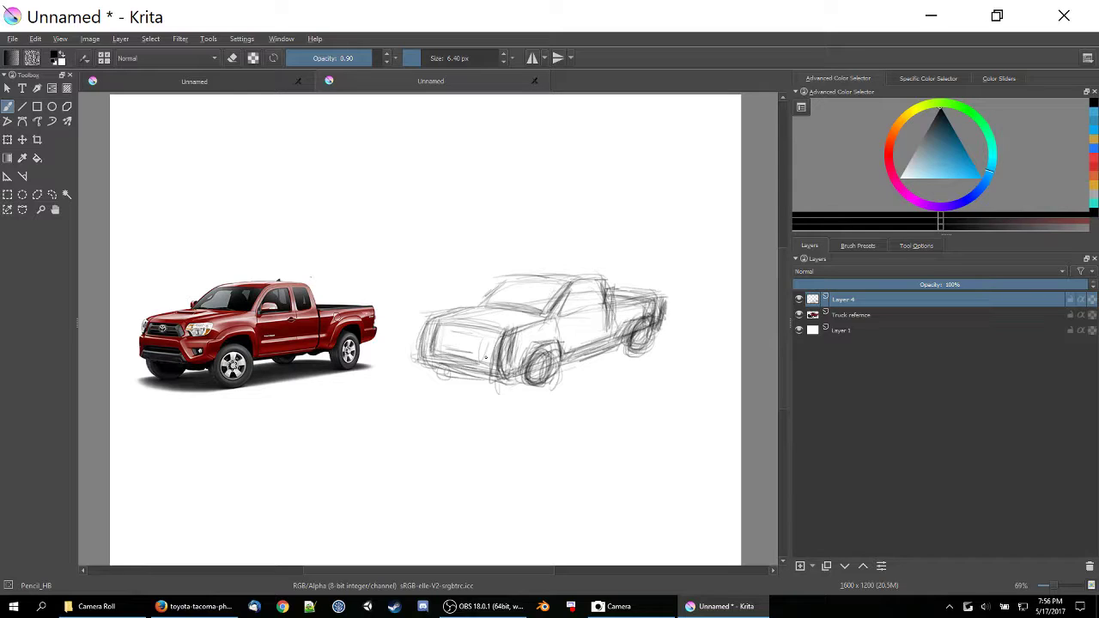
# - Darken the grille, hood edge and front bumper lines at the truck's nose
pyautogui.moveTo(496, 381)
pyautogui.mouseDown()
pyautogui.moveTo(524, 374)
pyautogui.moveTo(520, 364)
pyautogui.mouseUp()
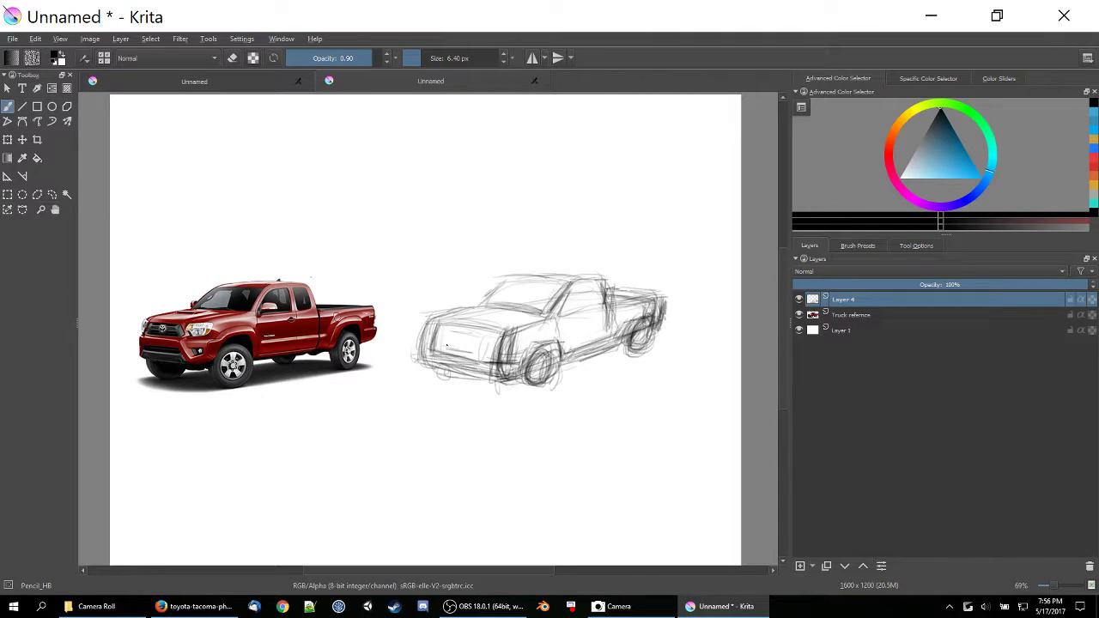
pyautogui.moveTo(446, 346)
pyautogui.mouseDown()
pyautogui.moveTo(485, 345)
pyautogui.moveTo(499, 381)
pyautogui.moveTo(520, 375)
pyautogui.mouseUp()
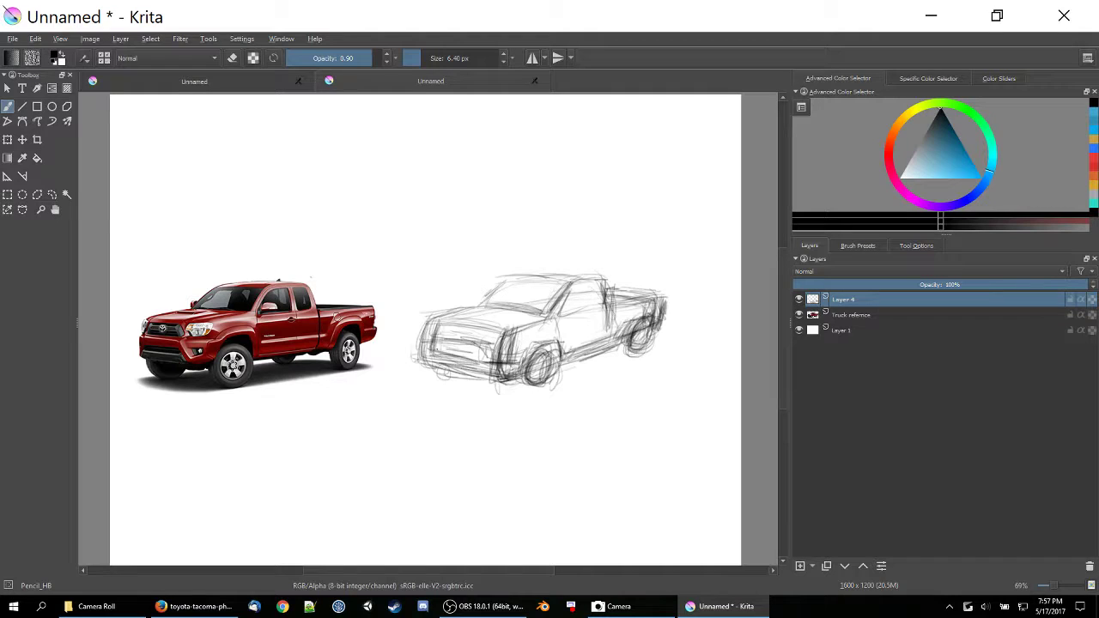
pyautogui.moveTo(494, 346)
pyautogui.mouseDown()
pyautogui.moveTo(433, 341)
pyautogui.moveTo(427, 326)
pyautogui.moveTo(513, 345)
pyautogui.moveTo(489, 330)
pyautogui.moveTo(512, 327)
pyautogui.moveTo(492, 344)
pyautogui.mouseUp()
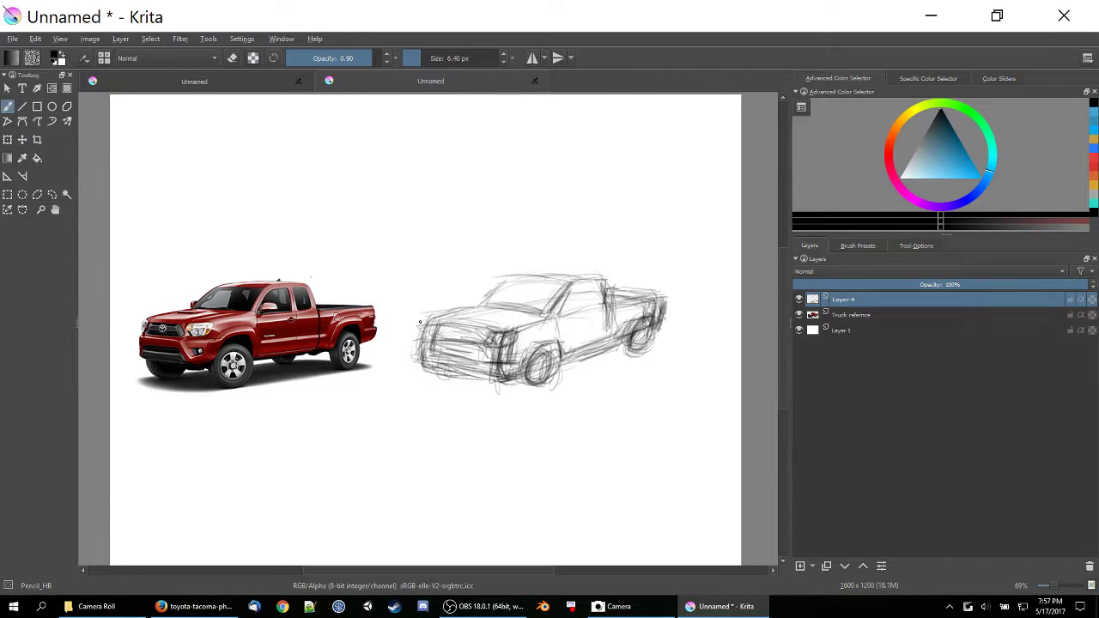
pyautogui.moveTo(426, 323)
pyautogui.mouseDown()
pyautogui.moveTo(421, 340)
pyautogui.moveTo(548, 319)
pyautogui.mouseUp()
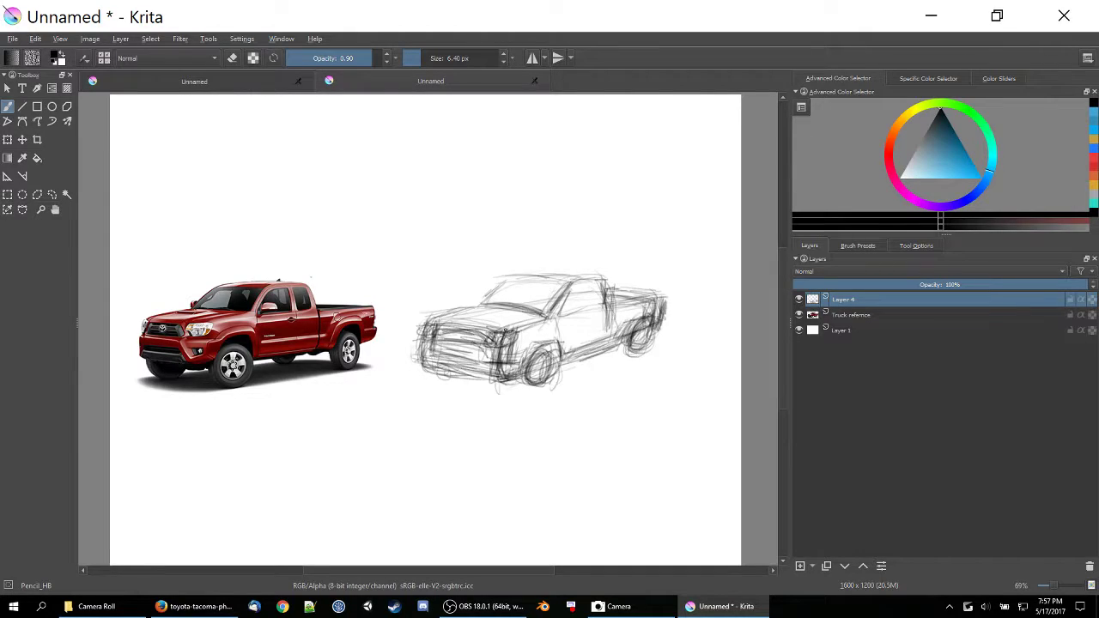
pyautogui.moveTo(472, 319); pyautogui.dragTo(538, 333)
pyautogui.moveTo(443, 355)
pyautogui.mouseDown()
pyautogui.moveTo(480, 352)
pyautogui.moveTo(429, 356)
pyautogui.moveTo(482, 354)
pyautogui.moveTo(495, 376)
pyautogui.moveTo(427, 353)
pyautogui.moveTo(427, 366)
pyautogui.moveTo(527, 374)
pyautogui.mouseUp()
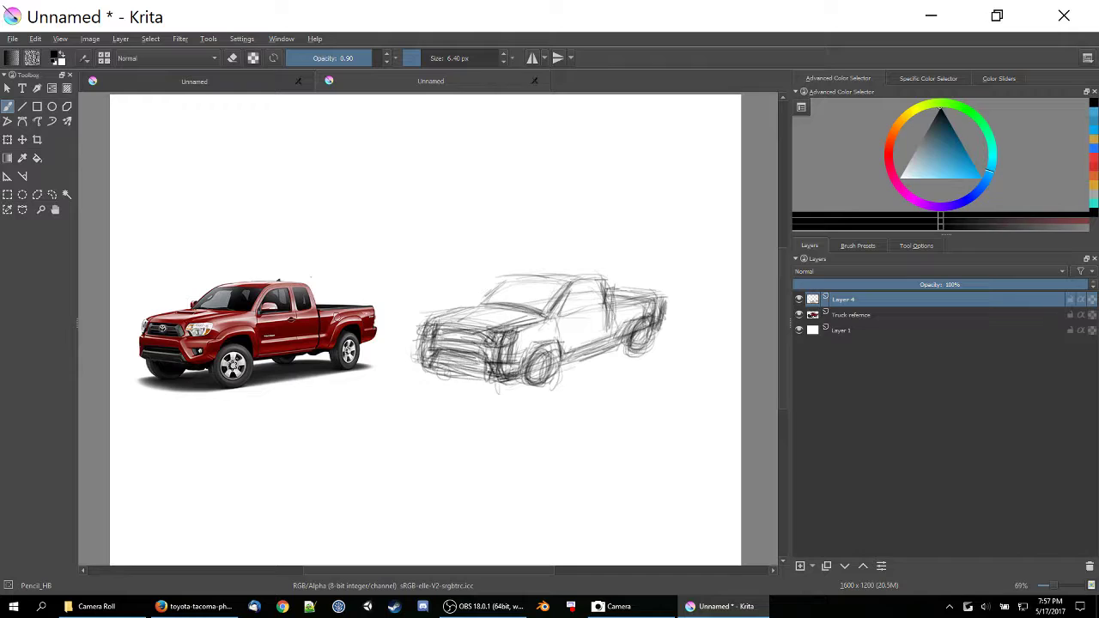
pyautogui.moveTo(519, 352)
pyautogui.mouseDown()
pyautogui.moveTo(493, 376)
pyautogui.moveTo(443, 361)
pyautogui.moveTo(490, 369)
pyautogui.moveTo(492, 359)
pyautogui.mouseUp()
pyautogui.moveTo(412, 323)
pyautogui.mouseDown()
pyautogui.moveTo(429, 341)
pyautogui.moveTo(422, 359)
pyautogui.moveTo(488, 306)
pyautogui.moveTo(427, 326)
pyautogui.mouseUp()
# - Darken the windshield, roof, A-pillar and door lines, raising brush opacity to 1.00
pyautogui.moveTo(514, 276)
pyautogui.mouseDown()
pyautogui.moveTo(477, 297)
pyautogui.moveTo(489, 303)
pyautogui.mouseUp()
pyautogui.moveTo(566, 287); pyautogui.dragTo(548, 318)
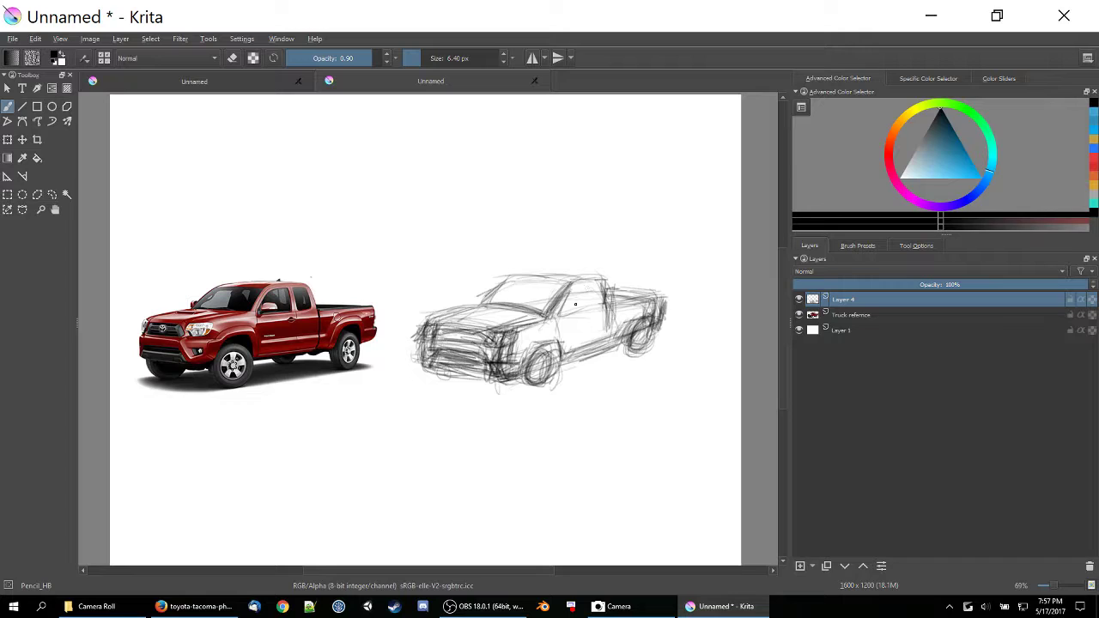
pyautogui.moveTo(587, 279)
pyautogui.mouseDown()
pyautogui.moveTo(574, 311)
pyautogui.moveTo(593, 312)
pyautogui.moveTo(517, 337)
pyautogui.mouseUp()
pyautogui.moveTo(364, 54); pyautogui.dragTo(383, 57)
pyautogui.moveTo(591, 308)
pyautogui.mouseDown()
pyautogui.moveTo(546, 316)
pyautogui.moveTo(568, 348)
pyautogui.mouseUp()
pyautogui.moveTo(652, 311)
pyautogui.mouseDown()
pyautogui.moveTo(620, 323)
pyautogui.moveTo(627, 316)
pyautogui.moveTo(629, 356)
pyautogui.mouseUp()
pyautogui.moveTo(657, 328); pyautogui.dragTo(653, 342)
pyautogui.moveTo(472, 292)
pyautogui.mouseDown()
pyautogui.moveTo(558, 318)
pyautogui.moveTo(518, 270)
pyautogui.mouseUp()
# - Thicken the front and rear wheel outlines and the lower body line
pyautogui.moveTo(536, 361)
pyautogui.mouseDown()
pyautogui.moveTo(548, 388)
pyautogui.moveTo(541, 365)
pyautogui.mouseUp()
pyautogui.moveTo(537, 356); pyautogui.dragTo(551, 382)
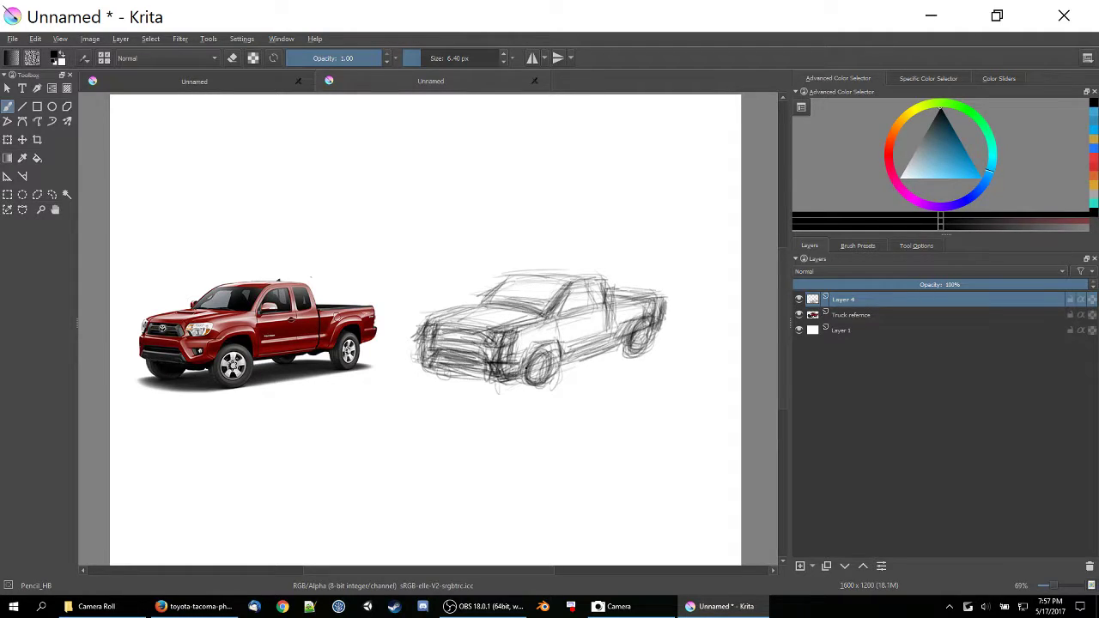
pyautogui.moveTo(632, 333); pyautogui.dragTo(647, 352)
pyautogui.moveTo(532, 360)
pyautogui.mouseDown()
pyautogui.moveTo(553, 379)
pyautogui.moveTo(560, 369)
pyautogui.moveTo(544, 388)
pyautogui.mouseUp()
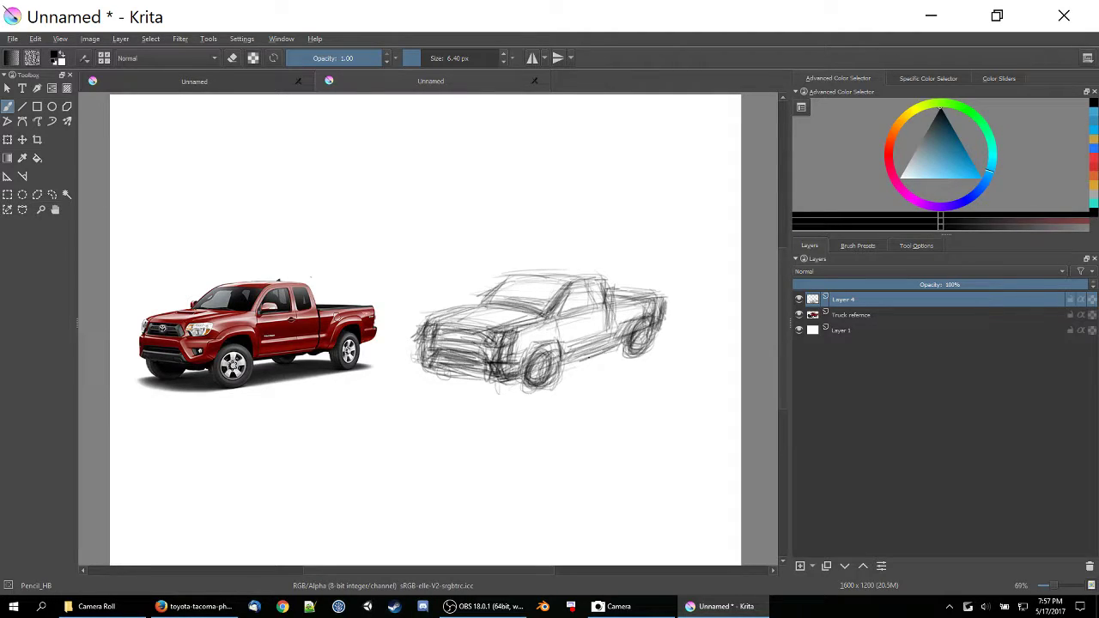
pyautogui.moveTo(621, 348); pyautogui.dragTo(571, 361)
pyautogui.moveTo(511, 333)
pyautogui.mouseDown()
pyautogui.moveTo(496, 360)
pyautogui.moveTo(515, 391)
pyautogui.moveTo(554, 374)
pyautogui.mouseUp()
pyautogui.moveTo(647, 348); pyautogui.dragTo(634, 366)
pyautogui.moveTo(542, 367)
pyautogui.mouseDown()
pyautogui.moveTo(522, 390)
pyautogui.moveTo(560, 370)
pyautogui.moveTo(524, 395)
pyautogui.moveTo(552, 391)
pyautogui.mouseUp()
pyautogui.moveTo(548, 357)
pyautogui.mouseDown()
pyautogui.moveTo(530, 366)
pyautogui.moveTo(548, 374)
pyautogui.mouseUp()
pyautogui.moveTo(557, 355); pyautogui.dragTo(530, 384)
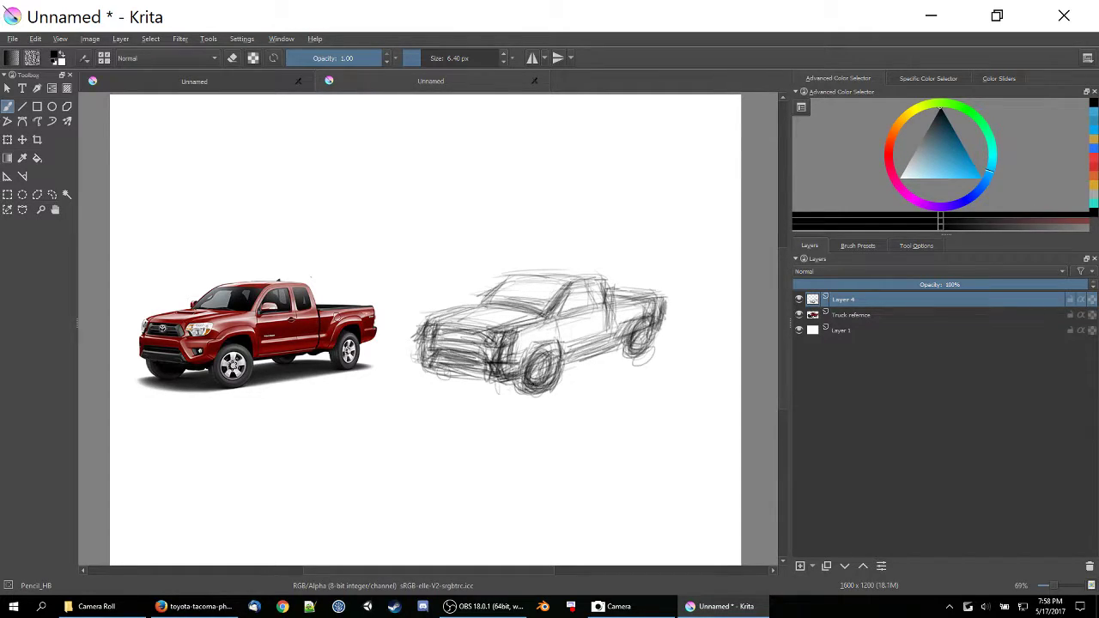
pyautogui.moveTo(653, 329)
pyautogui.mouseDown()
pyautogui.moveTo(625, 364)
pyautogui.moveTo(647, 357)
pyautogui.moveTo(621, 355)
pyautogui.mouseUp()
pyautogui.moveTo(619, 352); pyautogui.dragTo(638, 362)
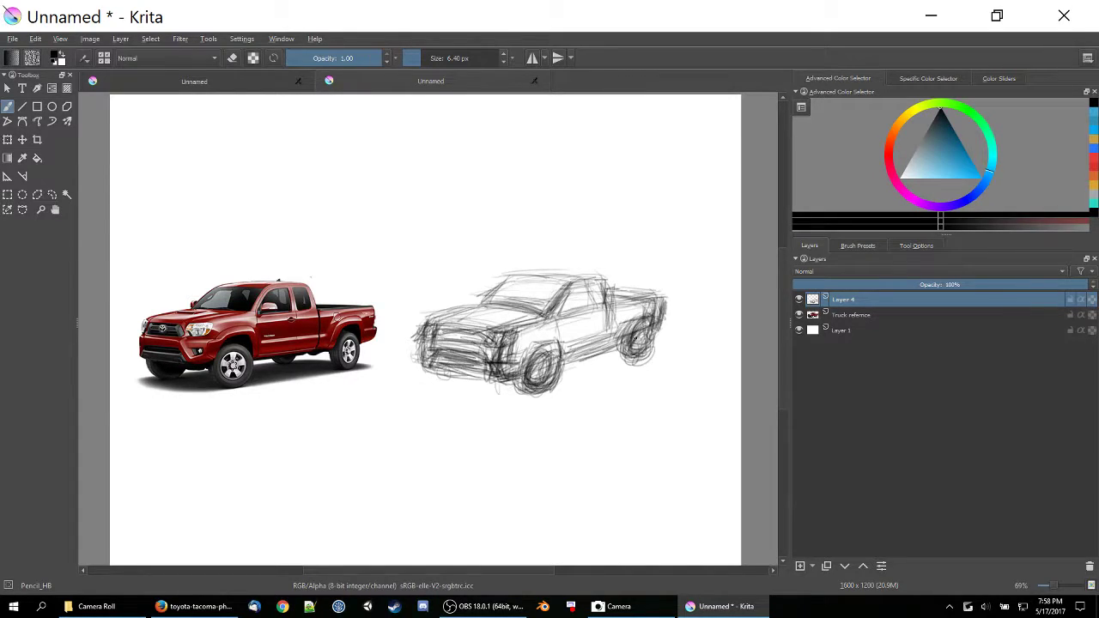
# - Draw the cab's back edge and lower bed side, and hatch the wheel arch and bumper
pyautogui.moveTo(606, 288)
pyautogui.mouseDown()
pyautogui.moveTo(609, 323)
pyautogui.moveTo(669, 325)
pyautogui.moveTo(664, 334)
pyautogui.mouseUp()
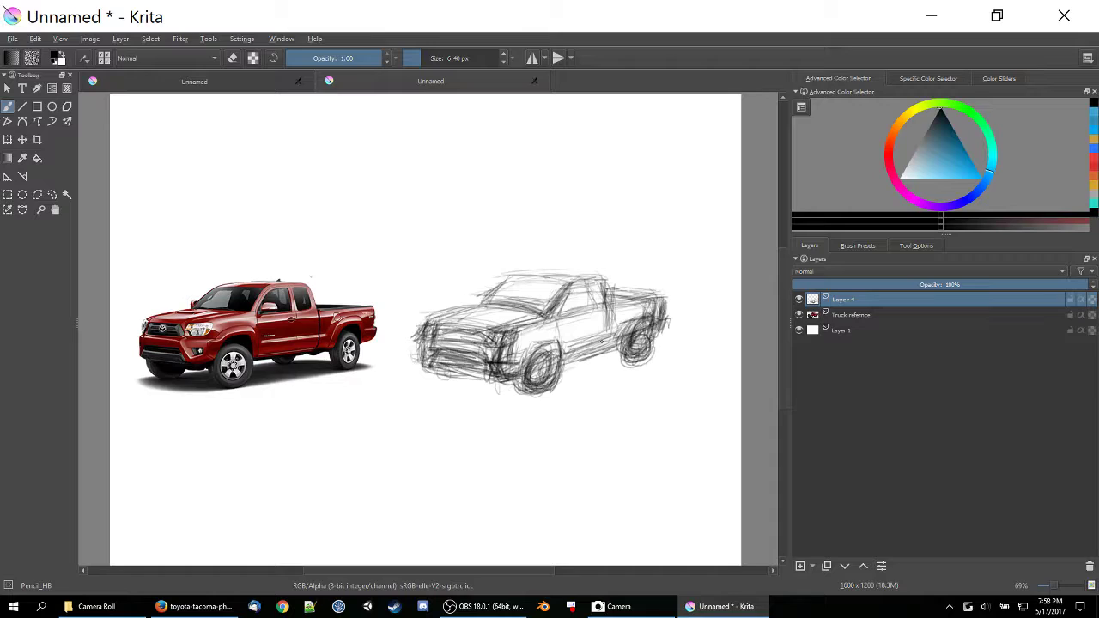
pyautogui.moveTo(552, 355)
pyautogui.mouseDown()
pyautogui.moveTo(633, 316)
pyautogui.moveTo(668, 314)
pyautogui.mouseUp()
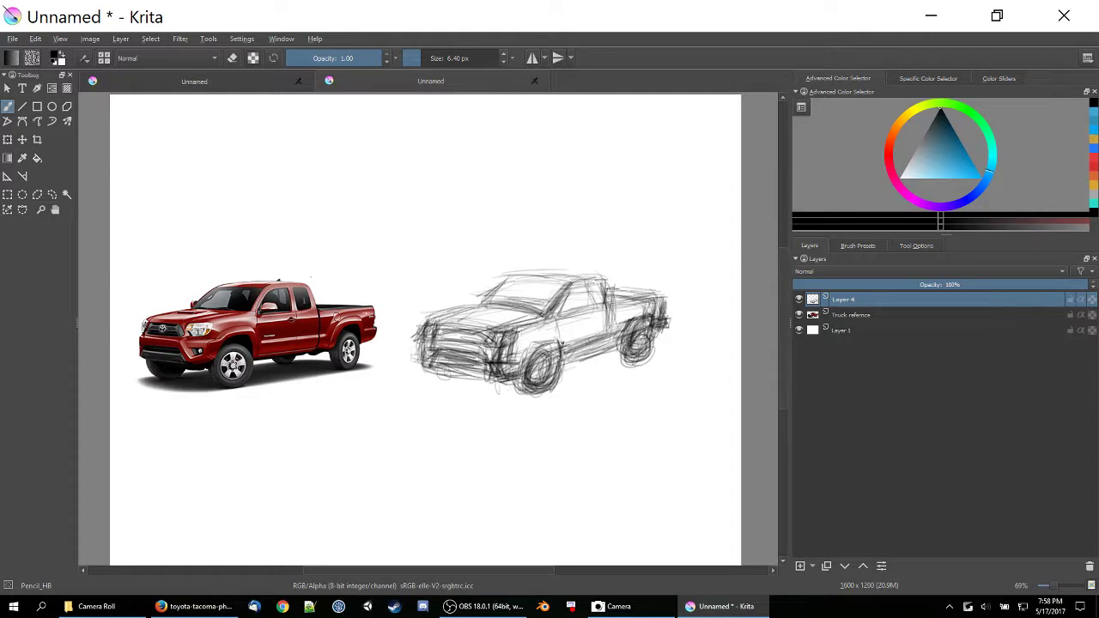
pyautogui.moveTo(562, 343)
pyautogui.mouseDown()
pyautogui.moveTo(472, 385)
pyautogui.moveTo(481, 366)
pyautogui.mouseUp()
pyautogui.moveTo(421, 345)
pyautogui.mouseDown()
pyautogui.moveTo(414, 360)
pyautogui.moveTo(424, 369)
pyautogui.moveTo(482, 376)
pyautogui.mouseUp()
pyautogui.moveTo(438, 320)
pyautogui.mouseDown()
pyautogui.moveTo(474, 328)
pyautogui.moveTo(464, 326)
pyautogui.moveTo(489, 306)
pyautogui.moveTo(529, 326)
pyautogui.mouseUp()
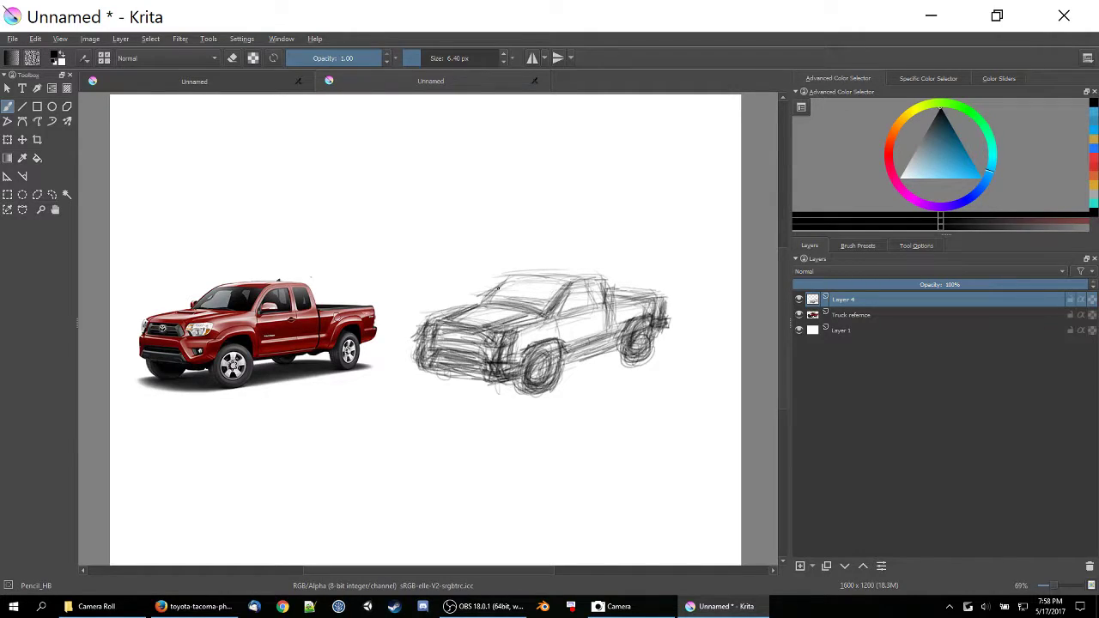
pyautogui.moveTo(434, 386)
pyautogui.mouseDown()
pyautogui.moveTo(477, 369)
pyautogui.moveTo(487, 349)
pyautogui.mouseUp()
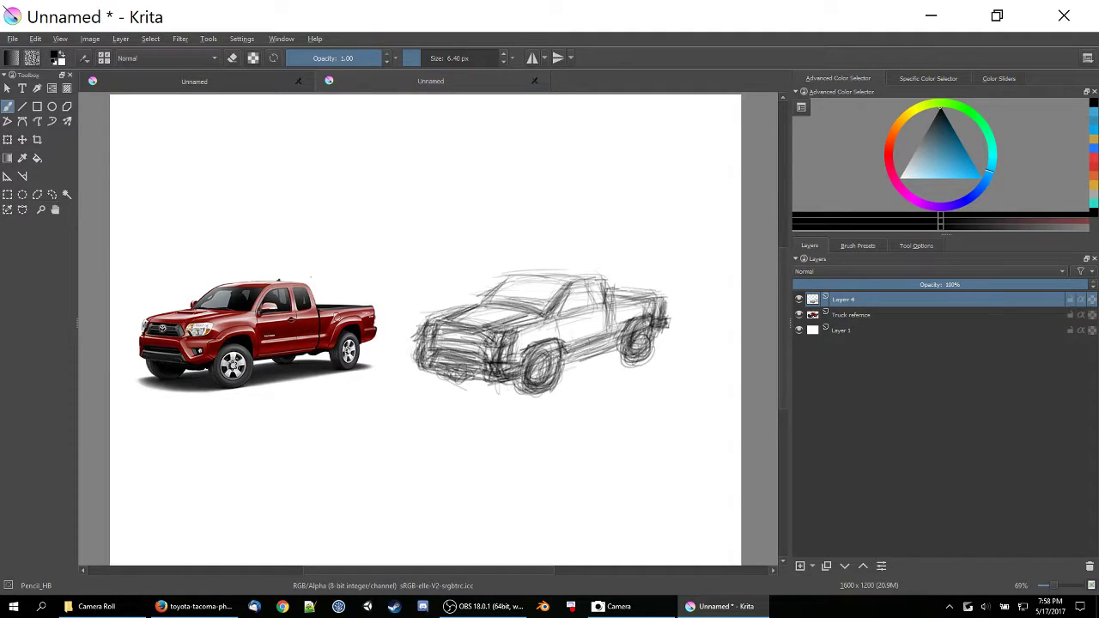
# - Firm up the cab's rear pillar and bed side, then switch the painting colour to blue
pyautogui.moveTo(582, 282)
pyautogui.mouseDown()
pyautogui.moveTo(586, 311)
pyautogui.moveTo(648, 302)
pyautogui.mouseUp()
pyautogui.moveTo(541, 325); pyautogui.dragTo(660, 307)
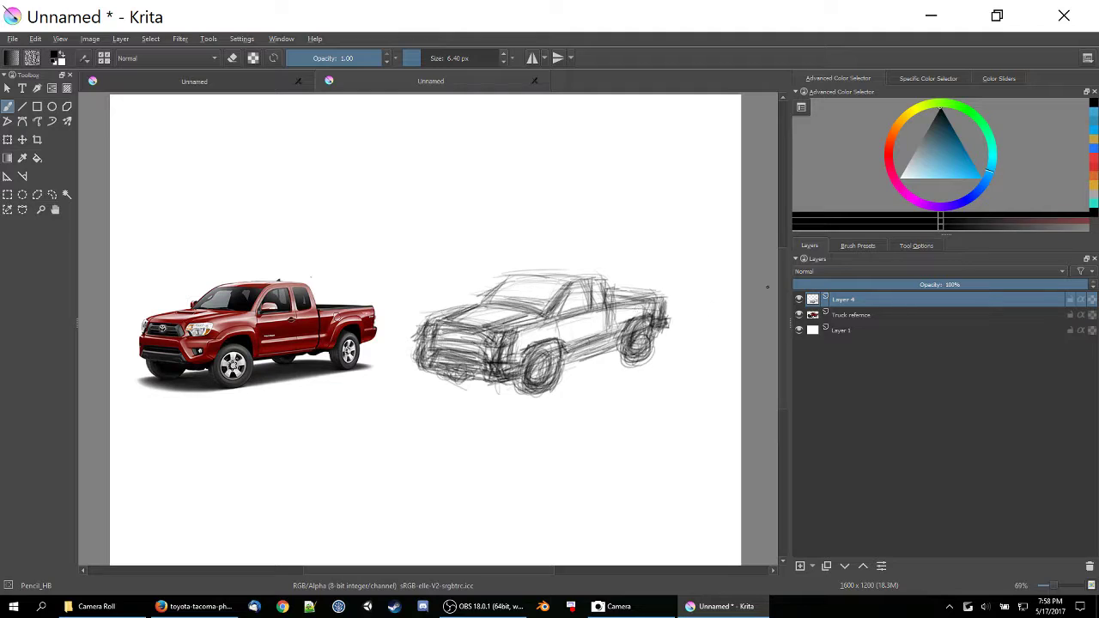
pyautogui.press('x')
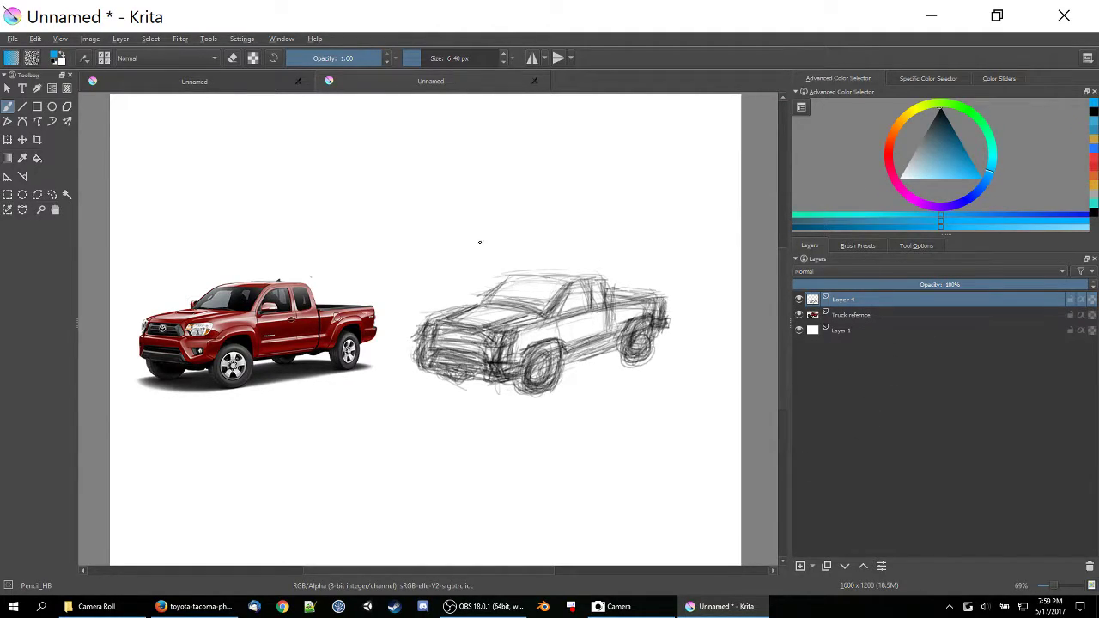
# - Insert Layer 5 and choose the Pencil_2B preset (6.00 px, 0.98 opacity) from the pop-up palette
pyautogui.press('Insert')
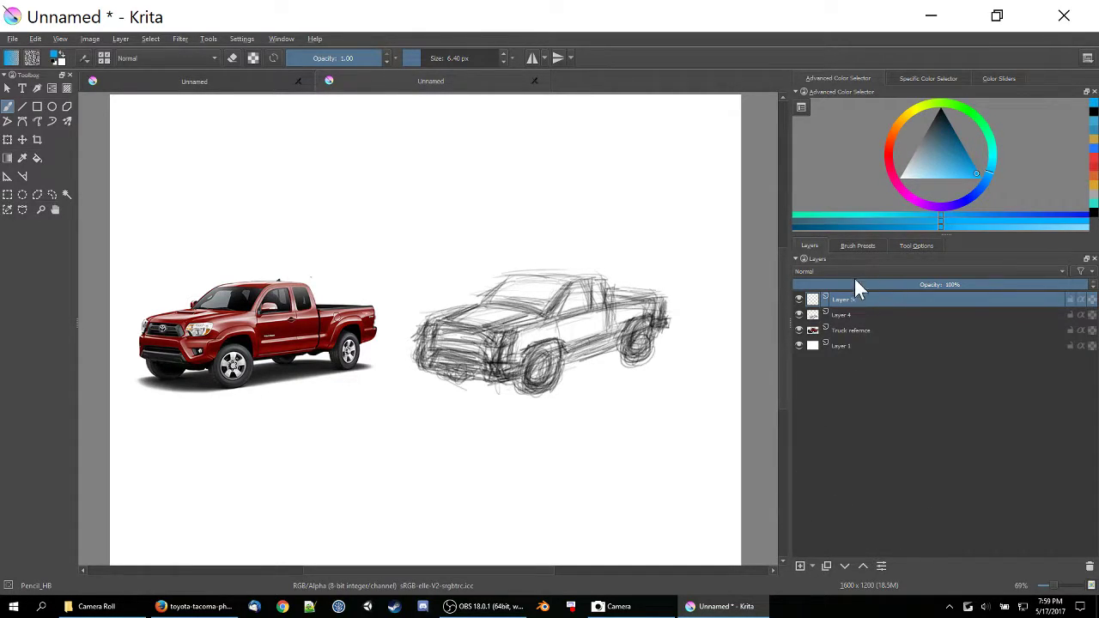
pyautogui.rightClick(513, 221)
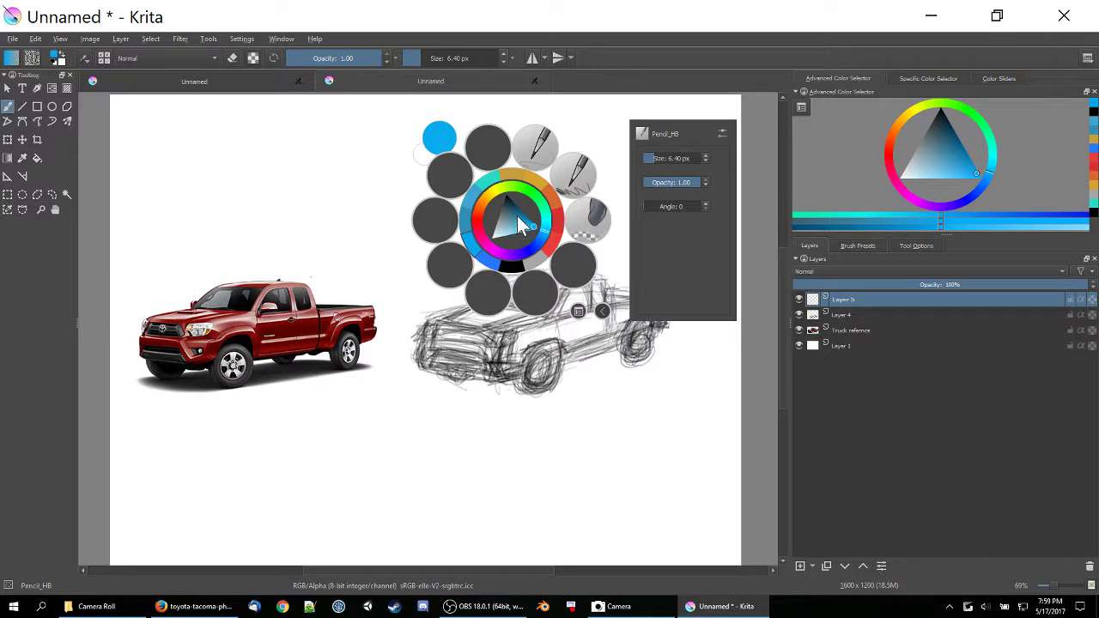
pyautogui.click(579, 176)
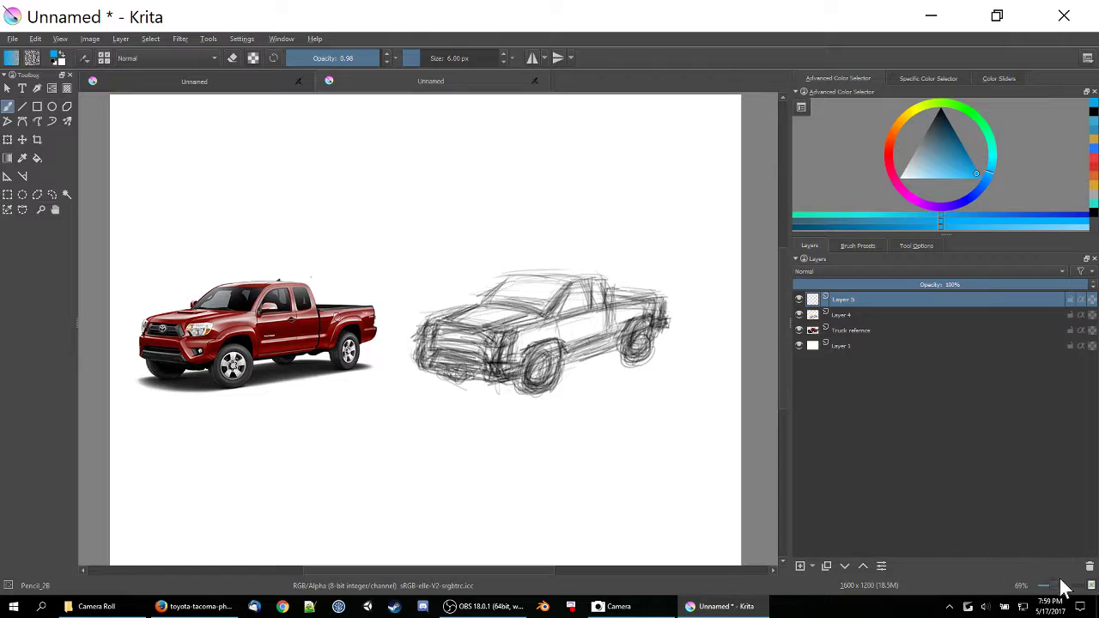
pyautogui.scroll(3, 1058, 592)
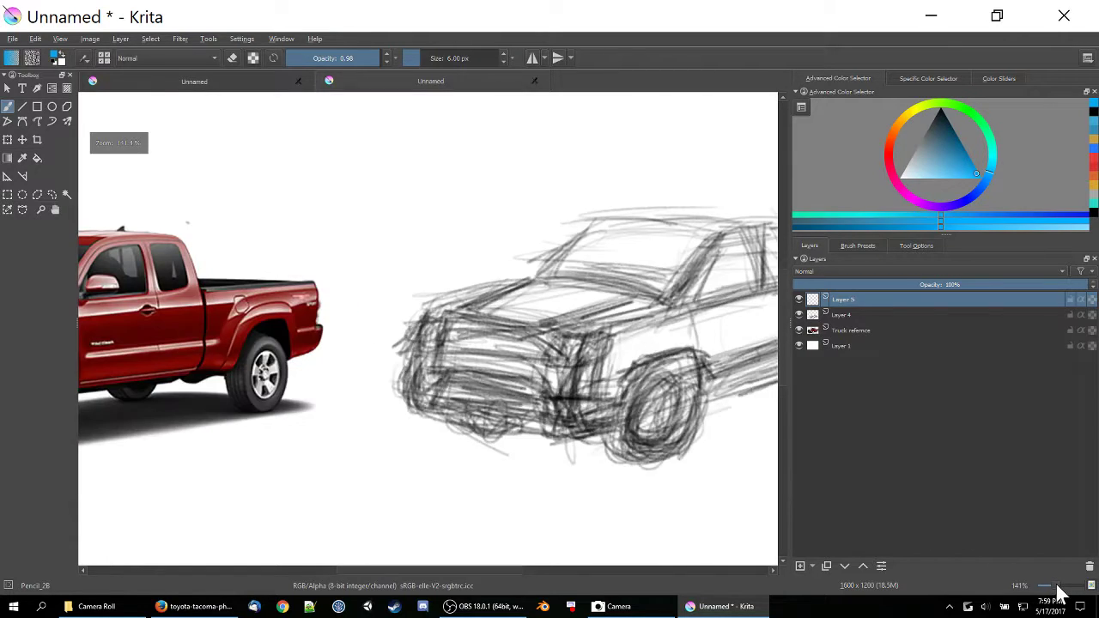
# - Pan to show the whole truck sketch and browse the image menu without changing anything
pyautogui.scroll(-2, 1056, 590)
pyautogui.scroll(2, 1059, 589)
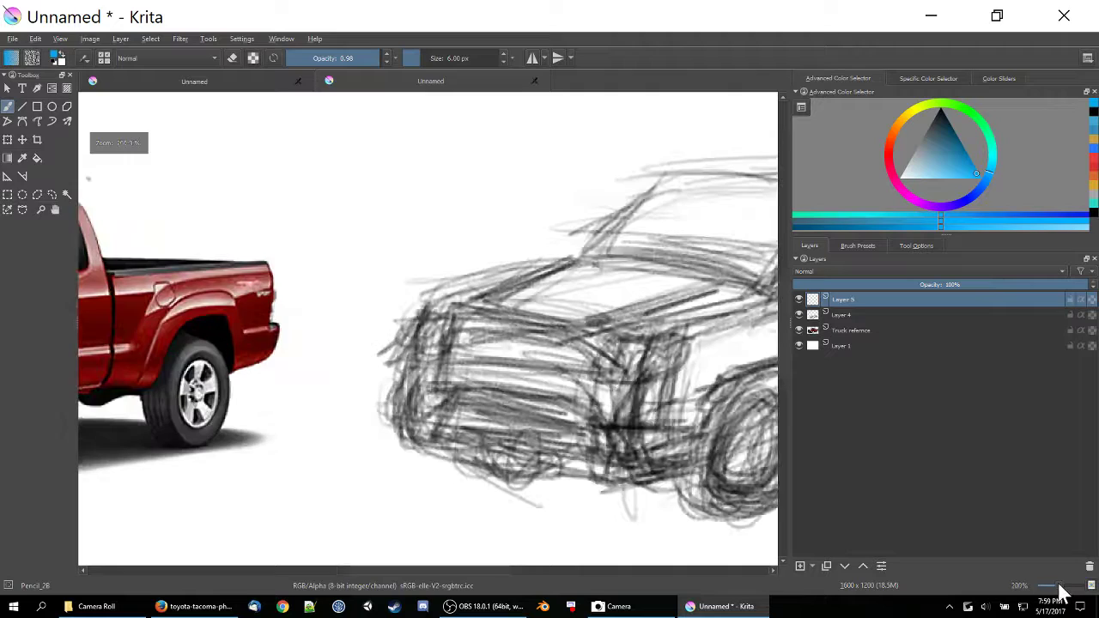
pyautogui.rightClick(512, 267)
pyautogui.moveTo(472, 265)
pyautogui.mouseDown()
pyautogui.moveTo(424, 277)
pyautogui.moveTo(197, 228)
pyautogui.moveTo(192, 238)
pyautogui.mouseUp()
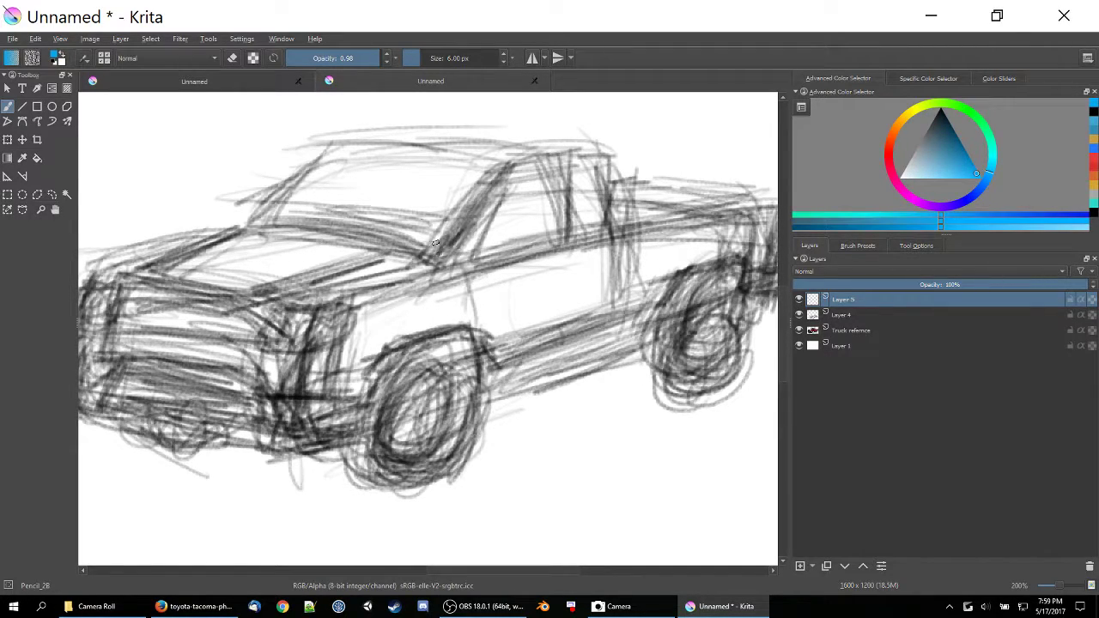
pyautogui.click(91, 39)
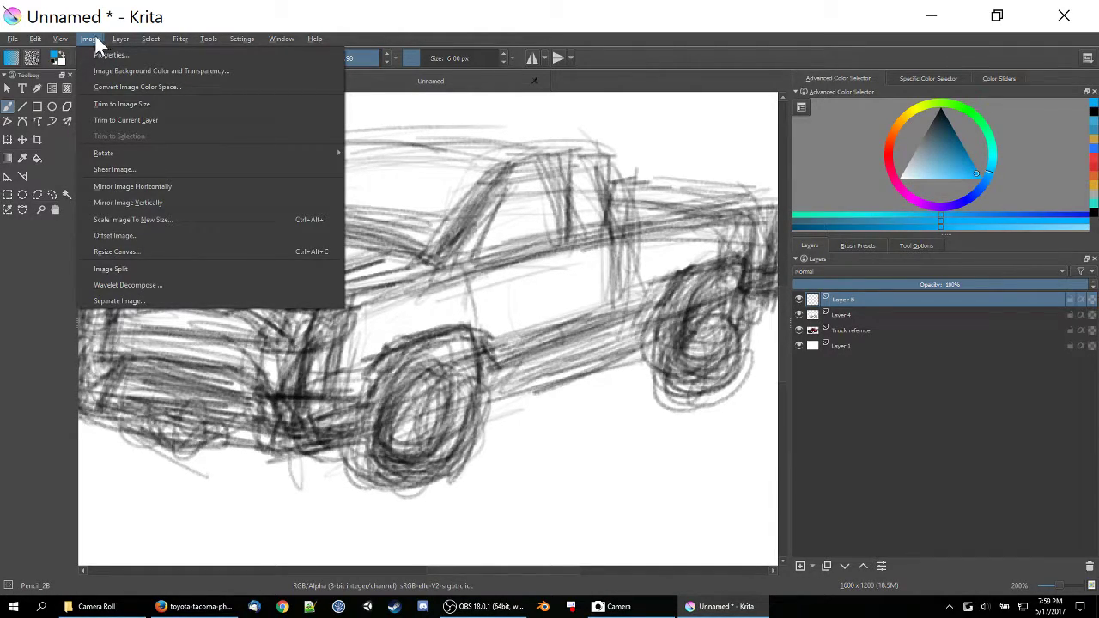
pyautogui.moveTo(66, 36)
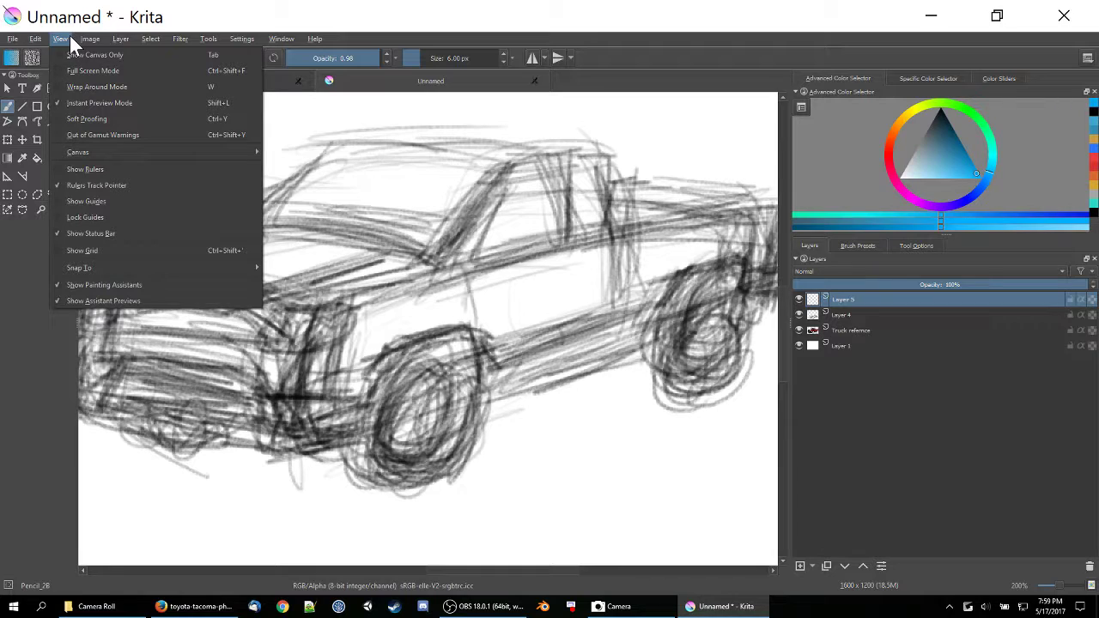
pyautogui.moveTo(84, 147)
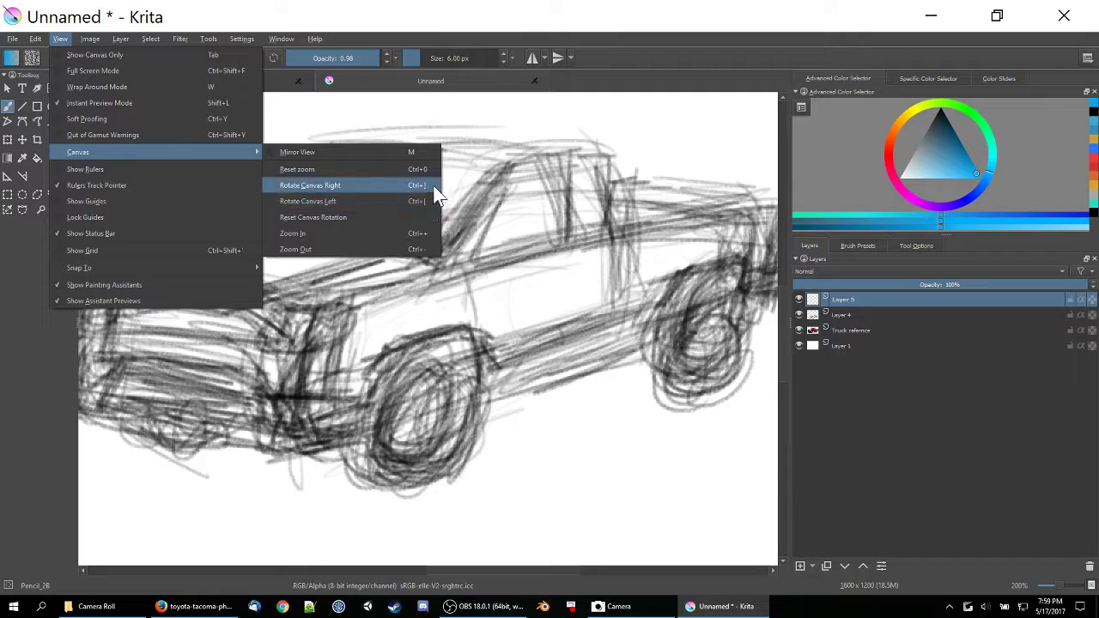
pyautogui.click(465, 204)
# - Undo a trial blue stroke on the rotated canvas, reset rotation and colours to black, zoom to 141%
pyautogui.hotkey('ctrl', '[')
pyautogui.hotkey('ctrl', '[')
pyautogui.hotkey('ctrl', '[')
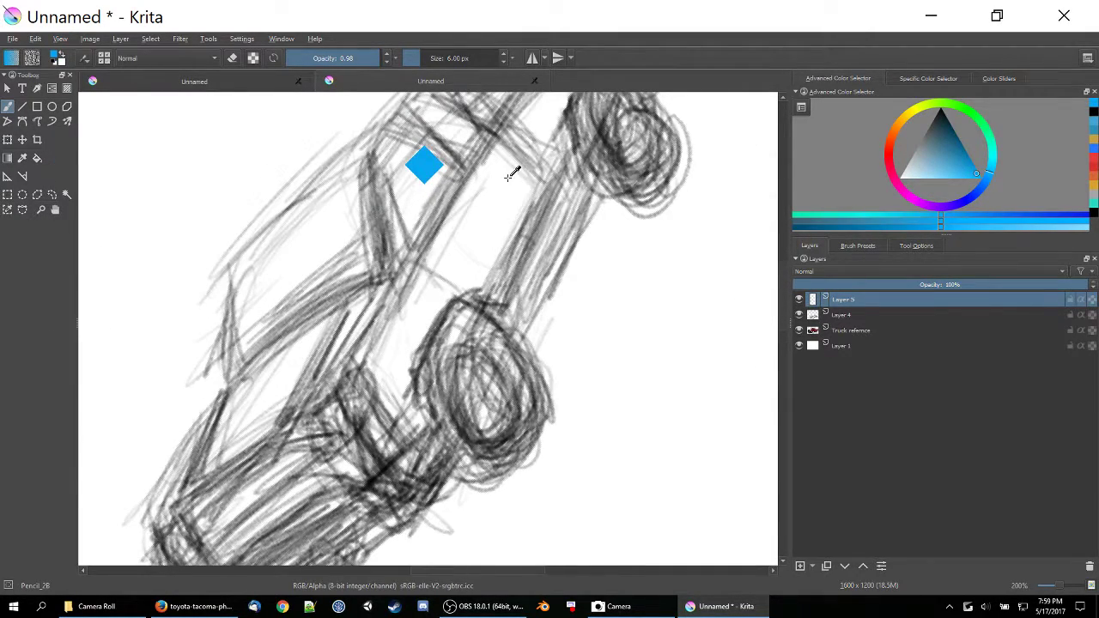
pyautogui.hotkey('ctrl', ']')
pyautogui.hotkey('ctrl', ']')
pyautogui.hotkey('ctrl', ']')
pyautogui.hotkey('ctrl', ']')
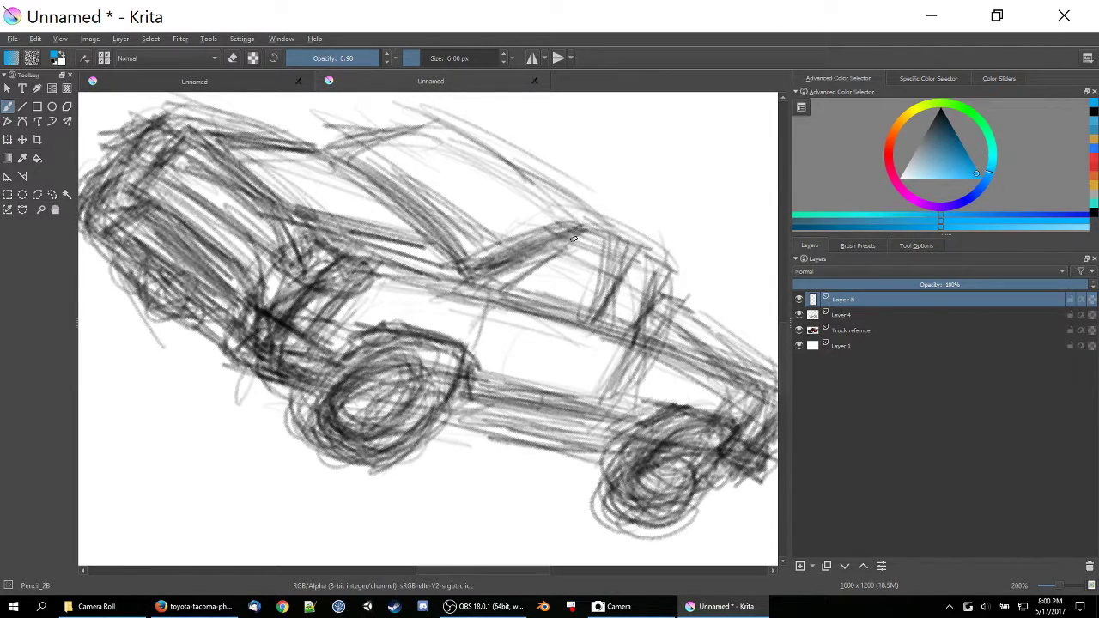
pyautogui.hotkey('ctrl', ']')
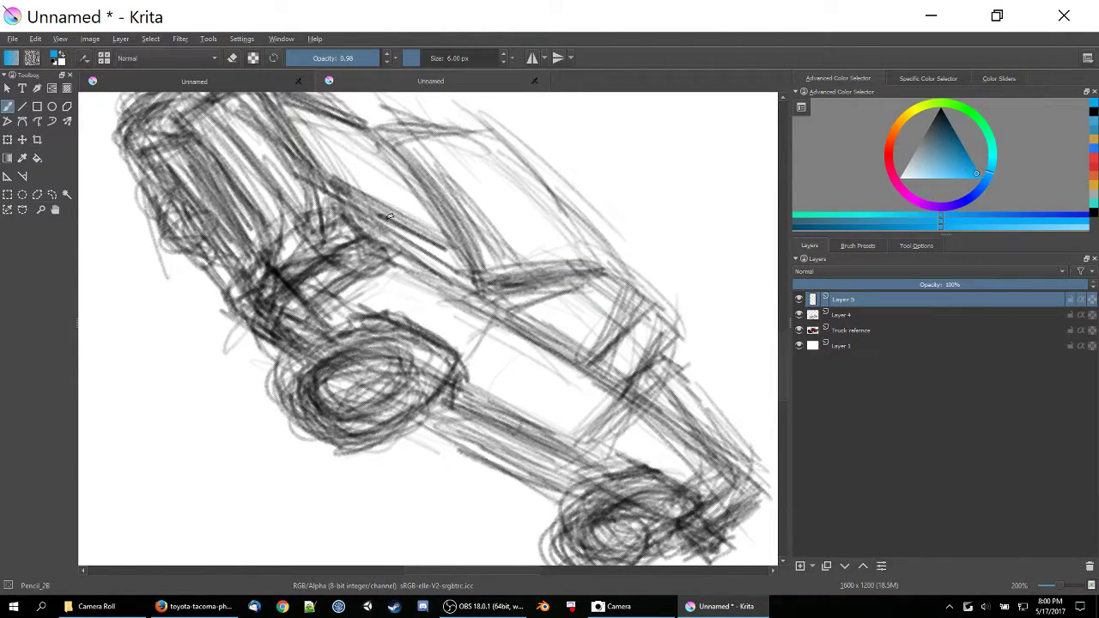
pyautogui.moveTo(380, 224); pyautogui.dragTo(565, 352)
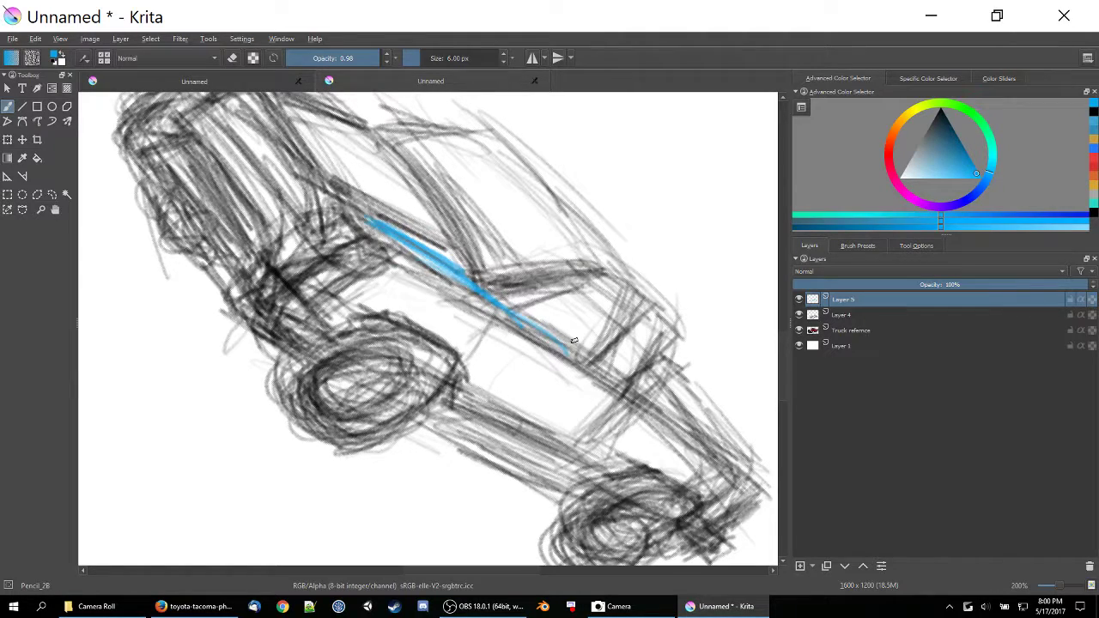
pyautogui.hotkey('ctrl', 'z')
pyautogui.hotkey('ctrl', 'z')
pyautogui.hotkey('ctrl', 'z')
pyautogui.hotkey('ctrl', 'z')
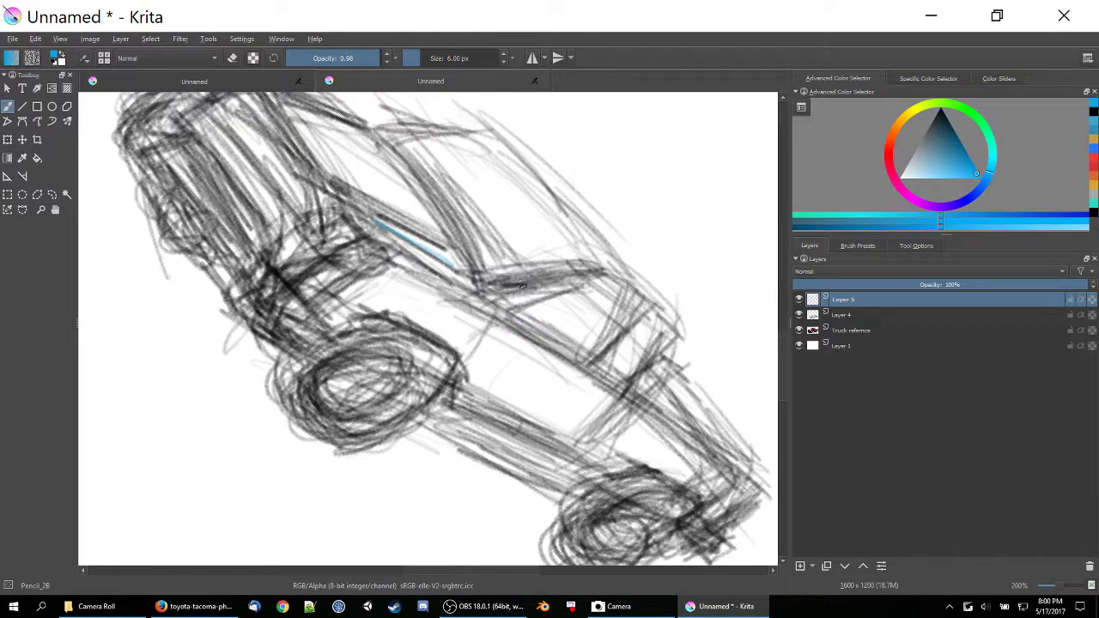
pyautogui.press('4')
pyautogui.press('4')
pyautogui.press('4')
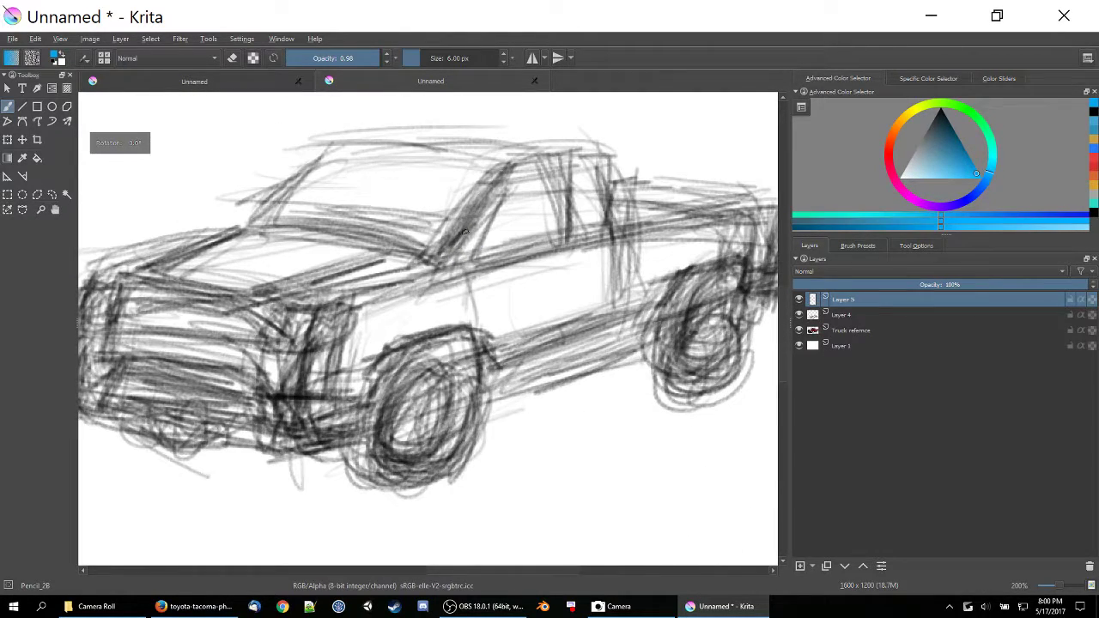
pyautogui.click(53, 62)
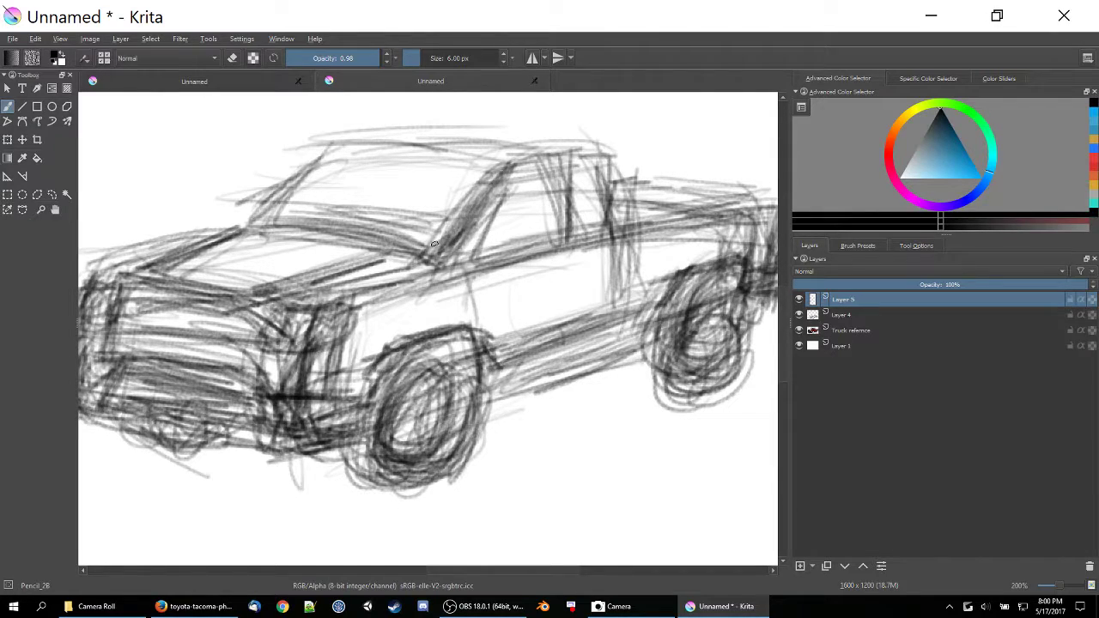
pyautogui.press('-')
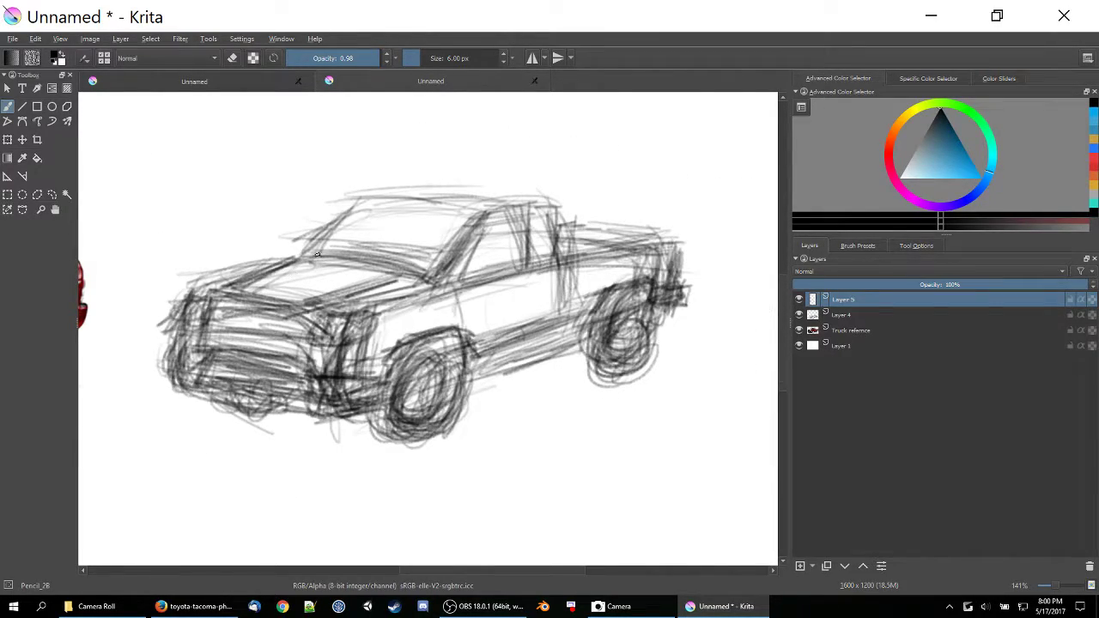
# - Trace bold lines over the windshield, roof front edge, hood and body side
pyautogui.moveTo(361, 199)
pyautogui.mouseDown()
pyautogui.moveTo(309, 254)
pyautogui.moveTo(213, 281)
pyautogui.mouseUp()
pyautogui.moveTo(303, 255)
pyautogui.mouseDown()
pyautogui.moveTo(209, 292)
pyautogui.moveTo(295, 254)
pyautogui.moveTo(434, 283)
pyautogui.mouseUp()
pyautogui.moveTo(369, 264); pyautogui.dragTo(435, 286)
pyautogui.moveTo(356, 198); pyautogui.dragTo(470, 216)
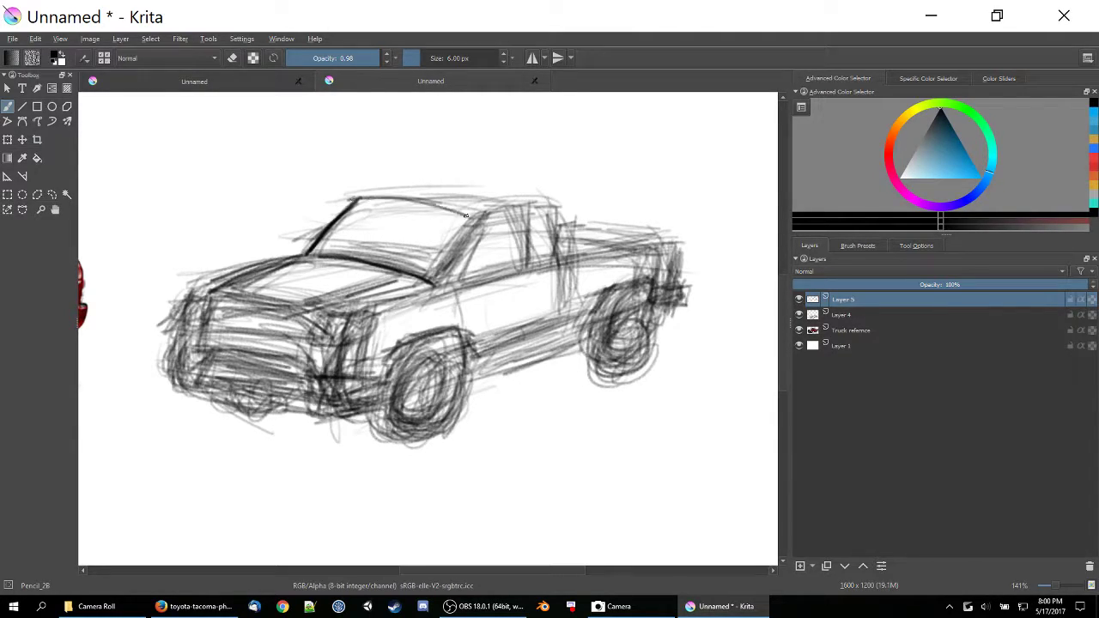
pyautogui.moveTo(400, 201)
pyautogui.mouseDown()
pyautogui.moveTo(487, 217)
pyautogui.moveTo(431, 278)
pyautogui.mouseUp()
pyautogui.moveTo(488, 214)
pyautogui.mouseDown()
pyautogui.moveTo(428, 283)
pyautogui.moveTo(442, 292)
pyautogui.moveTo(357, 316)
pyautogui.mouseUp()
pyautogui.moveTo(460, 283); pyautogui.dragTo(350, 321)
pyautogui.moveTo(409, 286); pyautogui.dragTo(340, 322)
pyautogui.moveTo(309, 249)
pyautogui.mouseDown()
pyautogui.moveTo(273, 249)
pyautogui.moveTo(293, 255)
pyautogui.moveTo(179, 309)
pyautogui.mouseUp()
pyautogui.moveTo(250, 268); pyautogui.dragTo(223, 294)
pyautogui.moveTo(292, 259)
pyautogui.mouseDown()
pyautogui.moveTo(221, 297)
pyautogui.moveTo(326, 311)
pyautogui.mouseUp()
pyautogui.moveTo(411, 281); pyautogui.dragTo(329, 309)
# - Outline the headlight, grille, front bumper corners and front wheel arch edge
pyautogui.moveTo(337, 333); pyautogui.dragTo(307, 342)
pyautogui.moveTo(307, 339)
pyautogui.mouseDown()
pyautogui.moveTo(352, 343)
pyautogui.moveTo(307, 345)
pyautogui.mouseUp()
pyautogui.moveTo(331, 343); pyautogui.dragTo(345, 336)
pyautogui.moveTo(214, 286)
pyautogui.mouseDown()
pyautogui.moveTo(180, 325)
pyautogui.moveTo(204, 317)
pyautogui.mouseUp()
pyautogui.moveTo(174, 342)
pyautogui.mouseDown()
pyautogui.moveTo(172, 378)
pyautogui.moveTo(203, 387)
pyautogui.mouseUp()
pyautogui.moveTo(347, 326); pyautogui.dragTo(330, 391)
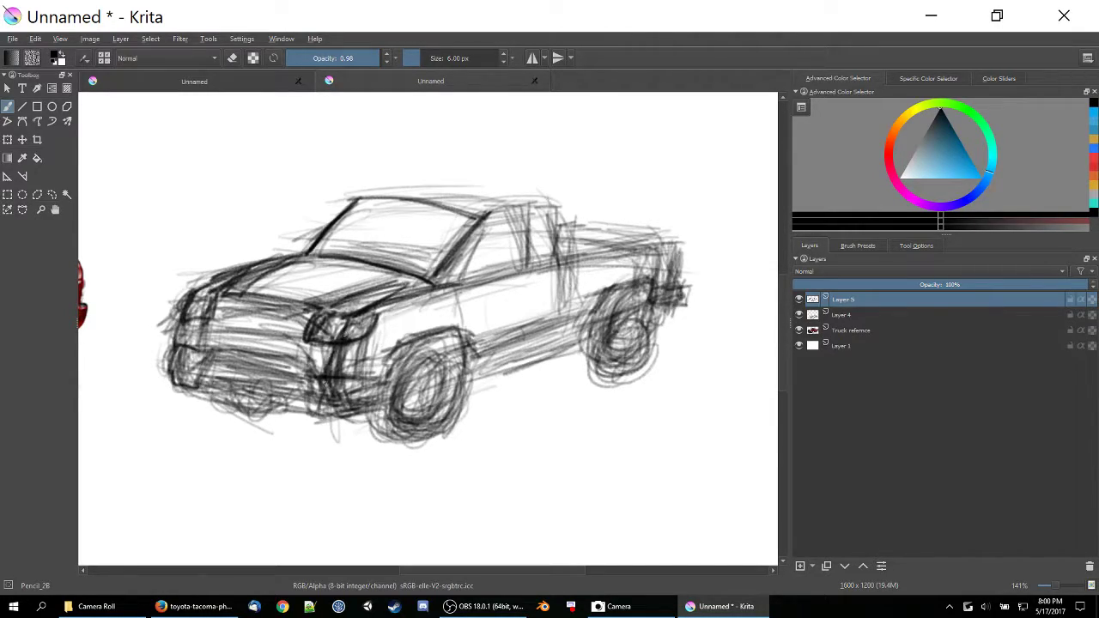
pyautogui.moveTo(335, 345)
pyautogui.mouseDown()
pyautogui.moveTo(319, 413)
pyautogui.moveTo(161, 374)
pyautogui.moveTo(202, 343)
pyautogui.mouseUp()
pyautogui.moveTo(195, 355); pyautogui.dragTo(266, 342)
pyautogui.moveTo(208, 292); pyautogui.dragTo(312, 316)
pyautogui.moveTo(277, 419)
pyautogui.mouseDown()
pyautogui.moveTo(321, 416)
pyautogui.moveTo(386, 398)
pyautogui.mouseUp()
pyautogui.moveTo(404, 355)
pyautogui.mouseDown()
pyautogui.moveTo(378, 404)
pyautogui.moveTo(450, 333)
pyautogui.moveTo(472, 336)
pyautogui.moveTo(439, 412)
pyautogui.moveTo(400, 429)
pyautogui.moveTo(448, 404)
pyautogui.moveTo(398, 429)
pyautogui.moveTo(447, 360)
pyautogui.moveTo(455, 419)
pyautogui.moveTo(424, 354)
pyautogui.moveTo(455, 347)
pyautogui.moveTo(398, 383)
pyautogui.moveTo(465, 345)
pyautogui.moveTo(457, 393)
pyautogui.moveTo(424, 386)
pyautogui.moveTo(412, 403)
pyautogui.moveTo(442, 381)
pyautogui.moveTo(377, 405)
pyautogui.moveTo(339, 350)
pyautogui.mouseUp()
pyautogui.moveTo(319, 415); pyautogui.dragTo(256, 412)
pyautogui.moveTo(226, 359)
pyautogui.mouseDown()
pyautogui.moveTo(191, 356)
pyautogui.moveTo(279, 364)
pyautogui.moveTo(189, 350)
pyautogui.moveTo(341, 369)
pyautogui.mouseUp()
# - Trace the cab roof, rear pillars, truck bed, lower side line, door edge and roof top
pyautogui.moveTo(497, 196)
pyautogui.mouseDown()
pyautogui.moveTo(506, 208)
pyautogui.moveTo(486, 216)
pyautogui.moveTo(568, 251)
pyautogui.mouseUp()
pyautogui.moveTo(525, 211); pyautogui.dragTo(532, 263)
pyautogui.moveTo(560, 209); pyautogui.dragTo(569, 253)
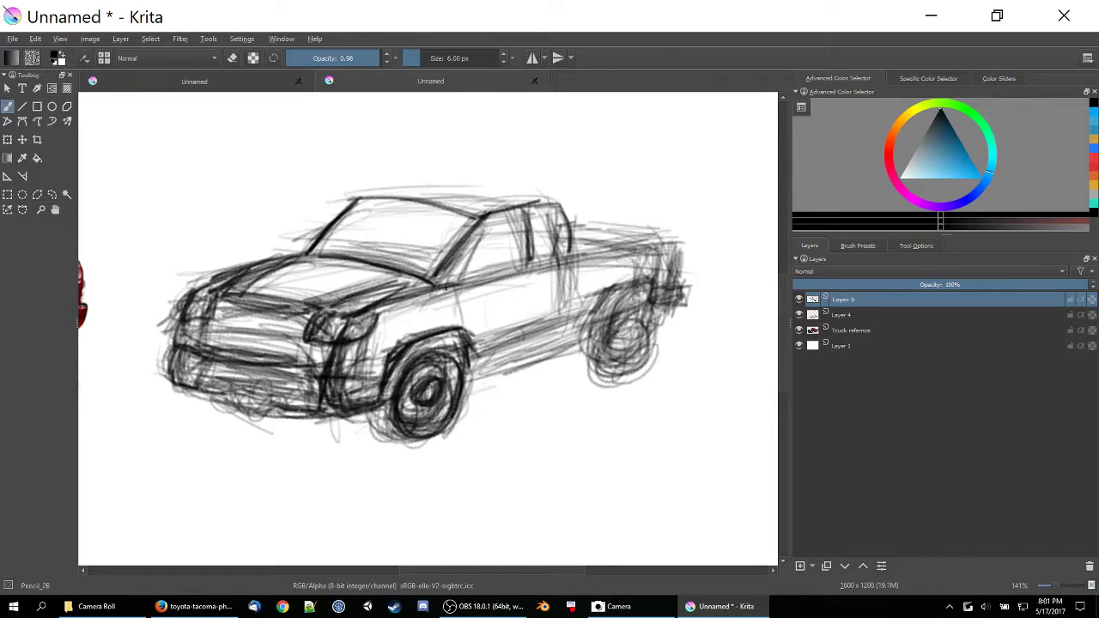
pyautogui.moveTo(445, 289); pyautogui.dragTo(642, 250)
pyautogui.moveTo(542, 266); pyautogui.dragTo(654, 241)
pyautogui.moveTo(562, 238); pyautogui.dragTo(598, 231)
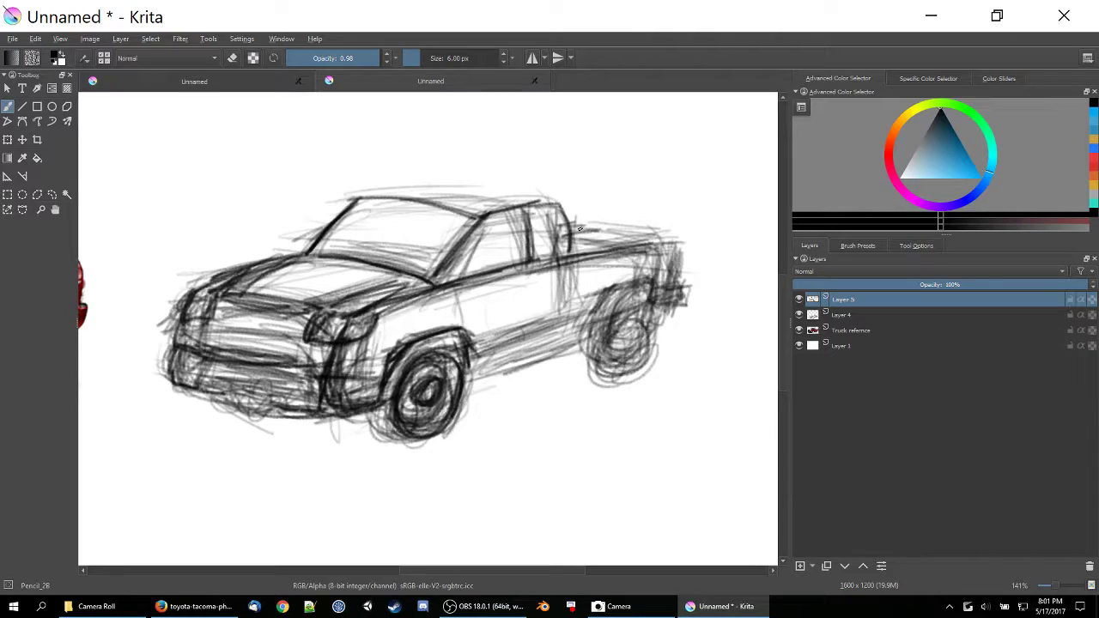
pyautogui.moveTo(580, 228)
pyautogui.mouseDown()
pyautogui.moveTo(675, 281)
pyautogui.moveTo(673, 303)
pyautogui.moveTo(652, 310)
pyautogui.moveTo(663, 284)
pyautogui.moveTo(639, 280)
pyautogui.moveTo(655, 314)
pyautogui.moveTo(651, 291)
pyautogui.moveTo(580, 340)
pyautogui.mouseUp()
pyautogui.moveTo(462, 383); pyautogui.dragTo(587, 340)
pyautogui.moveTo(511, 361)
pyautogui.mouseDown()
pyautogui.moveTo(581, 339)
pyautogui.moveTo(621, 348)
pyautogui.moveTo(627, 367)
pyautogui.moveTo(622, 339)
pyautogui.moveTo(675, 296)
pyautogui.moveTo(669, 320)
pyautogui.mouseUp()
pyautogui.moveTo(553, 329); pyautogui.dragTo(524, 338)
pyautogui.moveTo(575, 261); pyautogui.dragTo(565, 323)
pyautogui.moveTo(458, 286); pyautogui.dragTo(481, 334)
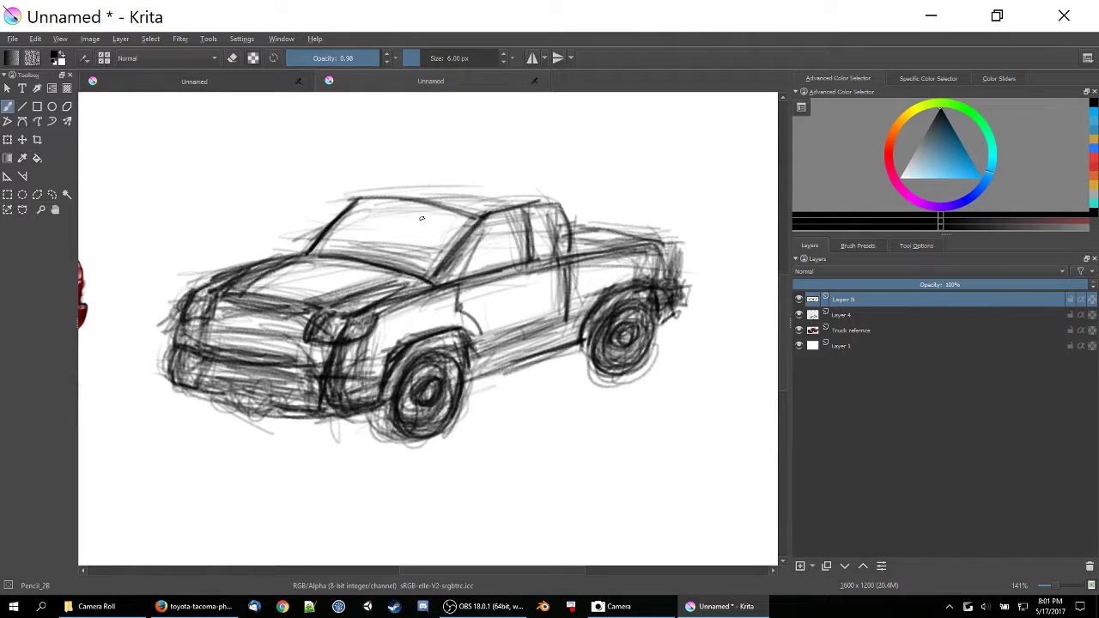
pyautogui.moveTo(362, 201)
pyautogui.mouseDown()
pyautogui.moveTo(541, 201)
pyautogui.moveTo(574, 224)
pyautogui.moveTo(658, 244)
pyautogui.moveTo(613, 260)
pyautogui.moveTo(667, 246)
pyautogui.moveTo(671, 272)
pyautogui.mouseUp()
# - Darken the windshield pillar and hood corner, then hide the rough sketch on Layer 4
pyautogui.moveTo(361, 203); pyautogui.dragTo(302, 261)
pyautogui.moveTo(199, 287); pyautogui.dragTo(185, 299)
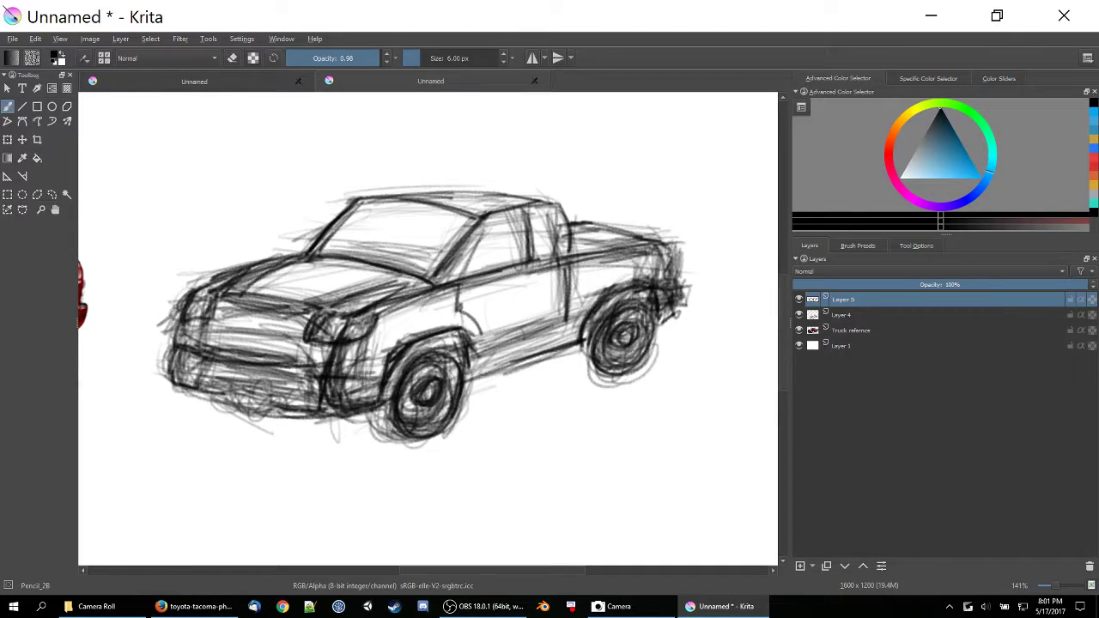
pyautogui.click(799, 314)
pyautogui.click(798, 314)
pyautogui.click(798, 314)
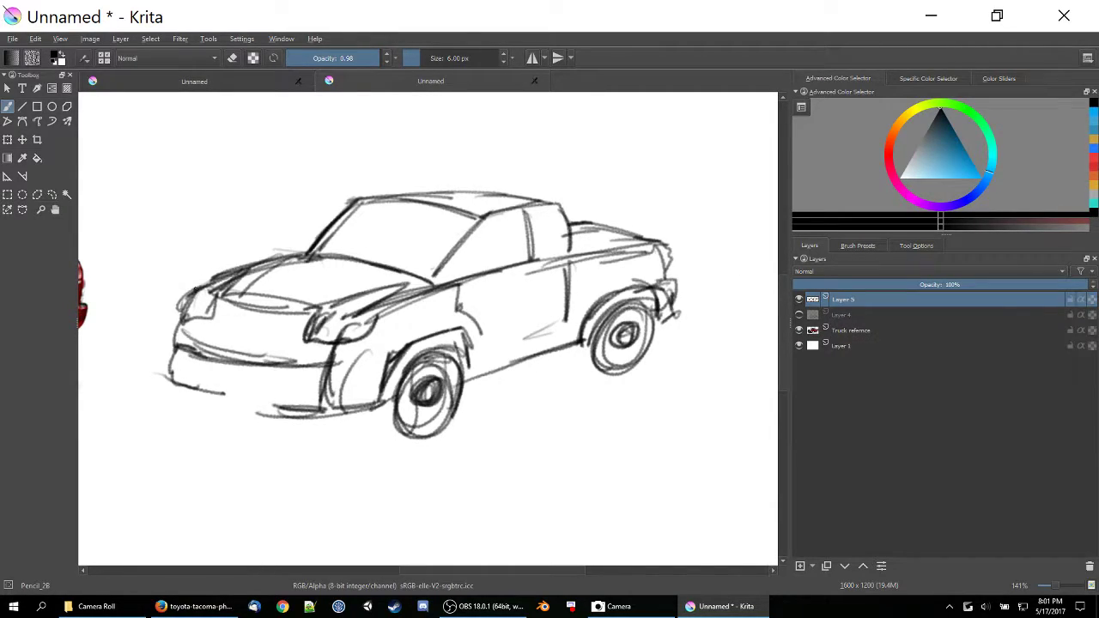
# - Darken the front bumper, wheel arches, lower body, rear end, roofline, beltline and headlight
pyautogui.moveTo(196, 289)
pyautogui.mouseDown()
pyautogui.moveTo(187, 344)
pyautogui.moveTo(169, 370)
pyautogui.moveTo(230, 391)
pyautogui.mouseUp()
pyautogui.moveTo(175, 370); pyautogui.dragTo(301, 417)
pyautogui.moveTo(199, 393); pyautogui.dragTo(287, 409)
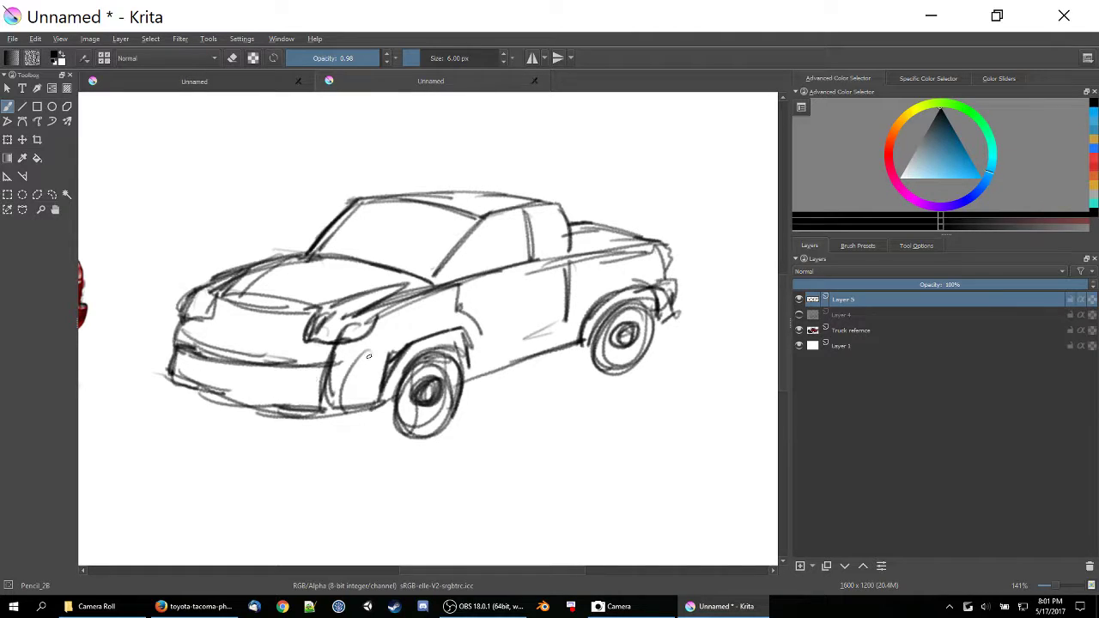
pyautogui.moveTo(347, 326)
pyautogui.mouseDown()
pyautogui.moveTo(322, 408)
pyautogui.moveTo(401, 402)
pyautogui.moveTo(376, 413)
pyautogui.moveTo(424, 431)
pyautogui.mouseUp()
pyautogui.moveTo(470, 335)
pyautogui.mouseDown()
pyautogui.moveTo(536, 347)
pyautogui.moveTo(473, 380)
pyautogui.moveTo(572, 342)
pyautogui.mouseUp()
pyautogui.moveTo(513, 360)
pyautogui.mouseDown()
pyautogui.moveTo(583, 341)
pyautogui.moveTo(592, 365)
pyautogui.moveTo(625, 306)
pyautogui.mouseUp()
pyautogui.moveTo(666, 247); pyautogui.dragTo(671, 312)
pyautogui.moveTo(517, 209)
pyautogui.mouseDown()
pyautogui.moveTo(532, 248)
pyautogui.moveTo(468, 227)
pyautogui.moveTo(558, 197)
pyautogui.moveTo(573, 248)
pyautogui.moveTo(442, 296)
pyautogui.moveTo(651, 242)
pyautogui.mouseUp()
pyautogui.moveTo(422, 295)
pyautogui.mouseDown()
pyautogui.moveTo(353, 318)
pyautogui.moveTo(316, 312)
pyautogui.moveTo(335, 342)
pyautogui.mouseUp()
pyautogui.moveTo(197, 293)
pyautogui.mouseDown()
pyautogui.moveTo(218, 300)
pyautogui.moveTo(210, 326)
pyautogui.mouseUp()
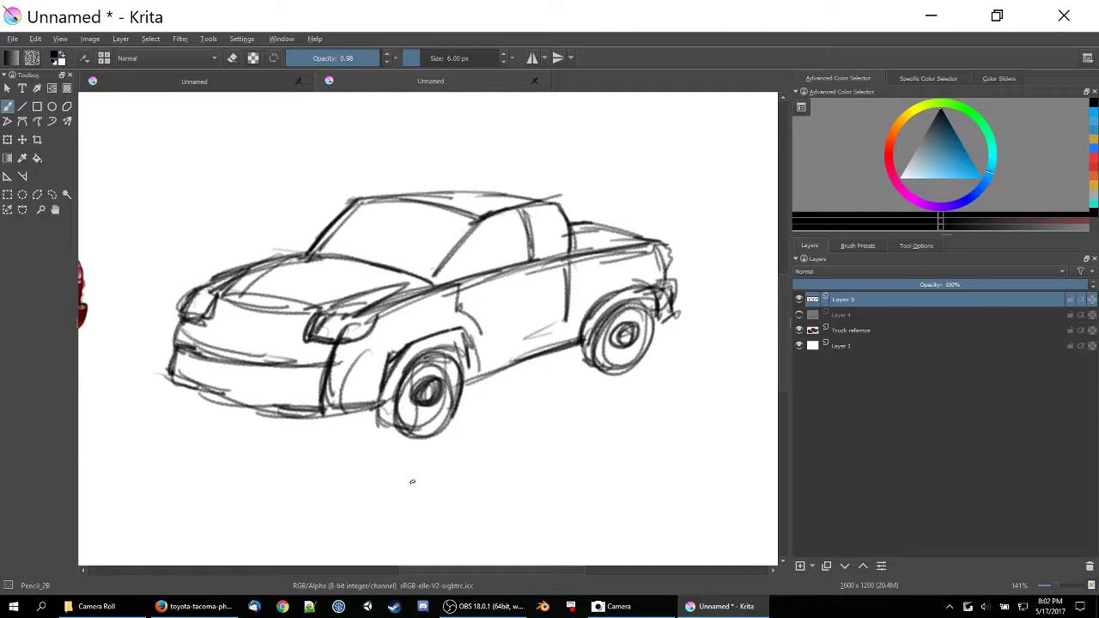
# - Check the red truck reference, then draw the grille outline and a bumper corner stroke
pyautogui.moveTo(412, 481)
pyautogui.mouseDown()
pyautogui.moveTo(693, 450)
pyautogui.moveTo(409, 451)
pyautogui.mouseUp()
pyautogui.moveTo(354, 360)
pyautogui.mouseDown()
pyautogui.moveTo(371, 340)
pyautogui.moveTo(442, 336)
pyautogui.moveTo(369, 379)
pyautogui.mouseUp()
pyautogui.moveTo(357, 342)
pyautogui.mouseDown()
pyautogui.moveTo(348, 367)
pyautogui.moveTo(456, 386)
pyautogui.moveTo(682, 387)
pyautogui.moveTo(433, 370)
pyautogui.mouseUp()
pyautogui.moveTo(609, 391)
pyautogui.mouseDown()
pyautogui.moveTo(625, 382)
pyautogui.moveTo(633, 414)
pyautogui.mouseUp()
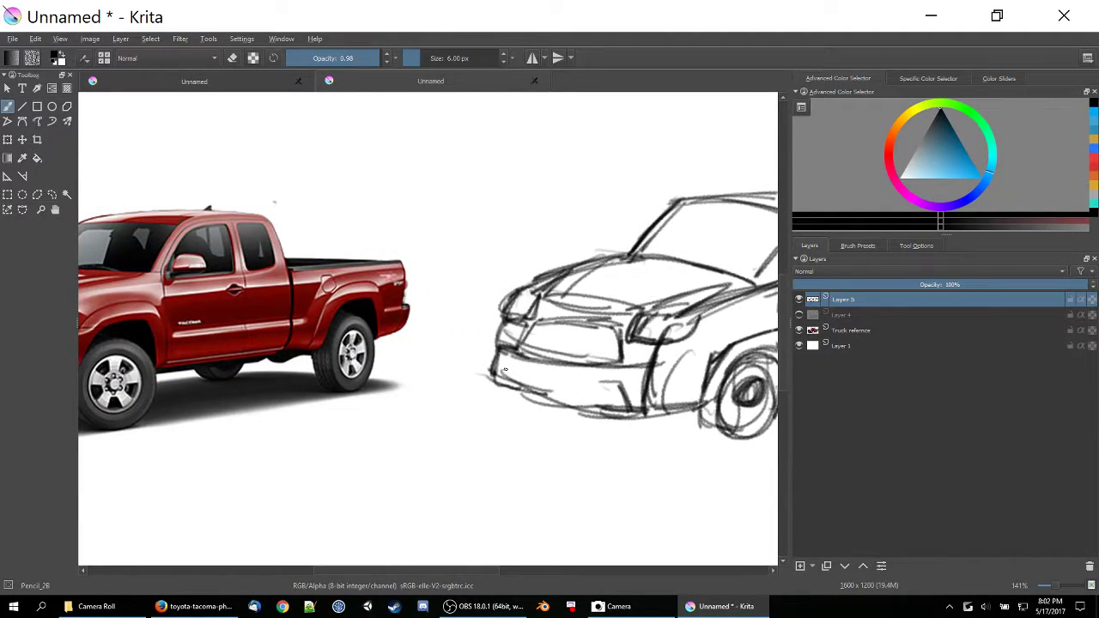
# - Draw the lower bumper lines, then add strokes over the front wheel arch and lower body
pyautogui.moveTo(504, 370)
pyautogui.mouseDown()
pyautogui.moveTo(634, 383)
pyautogui.moveTo(580, 406)
pyautogui.moveTo(534, 374)
pyautogui.moveTo(646, 388)
pyautogui.mouseUp()
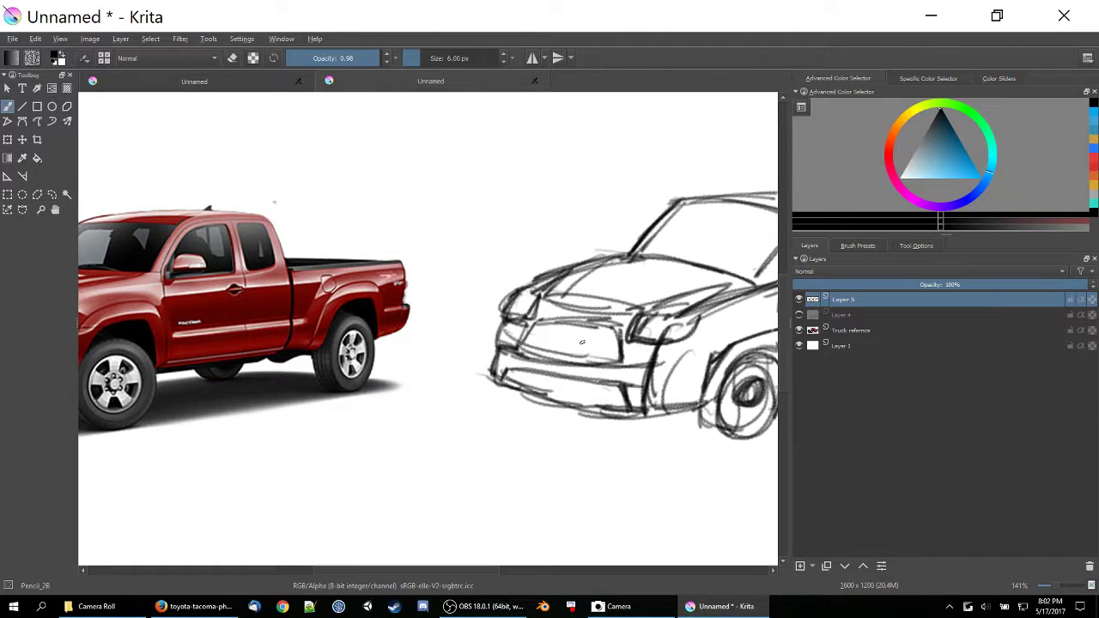
pyautogui.moveTo(581, 343); pyautogui.dragTo(300, 398)
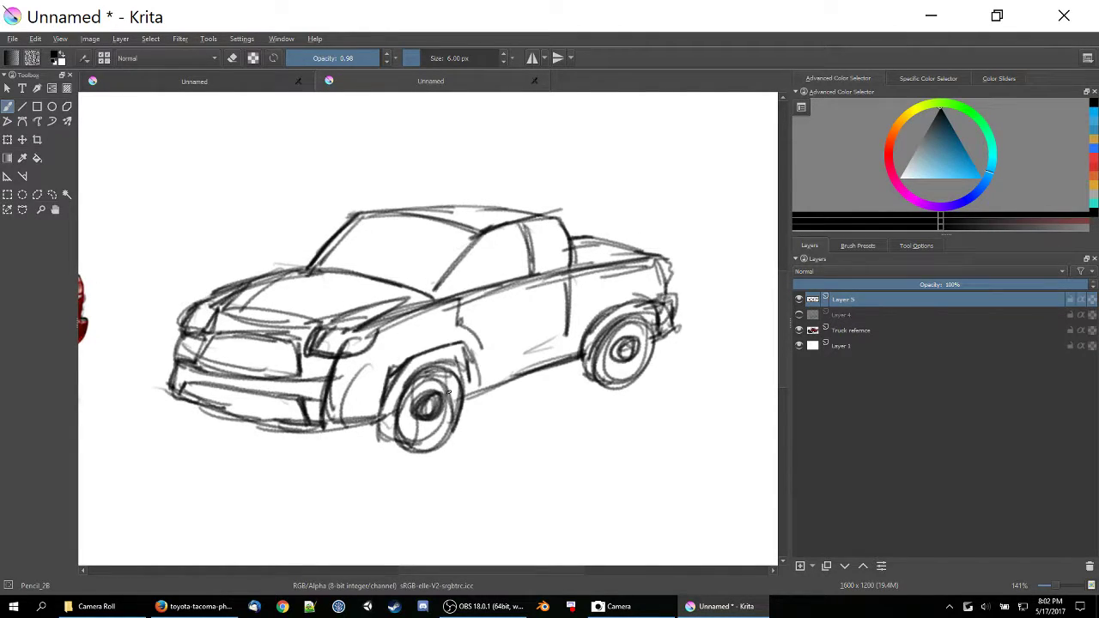
pyautogui.moveTo(457, 373); pyautogui.dragTo(476, 397)
pyautogui.moveTo(334, 422); pyautogui.dragTo(409, 436)
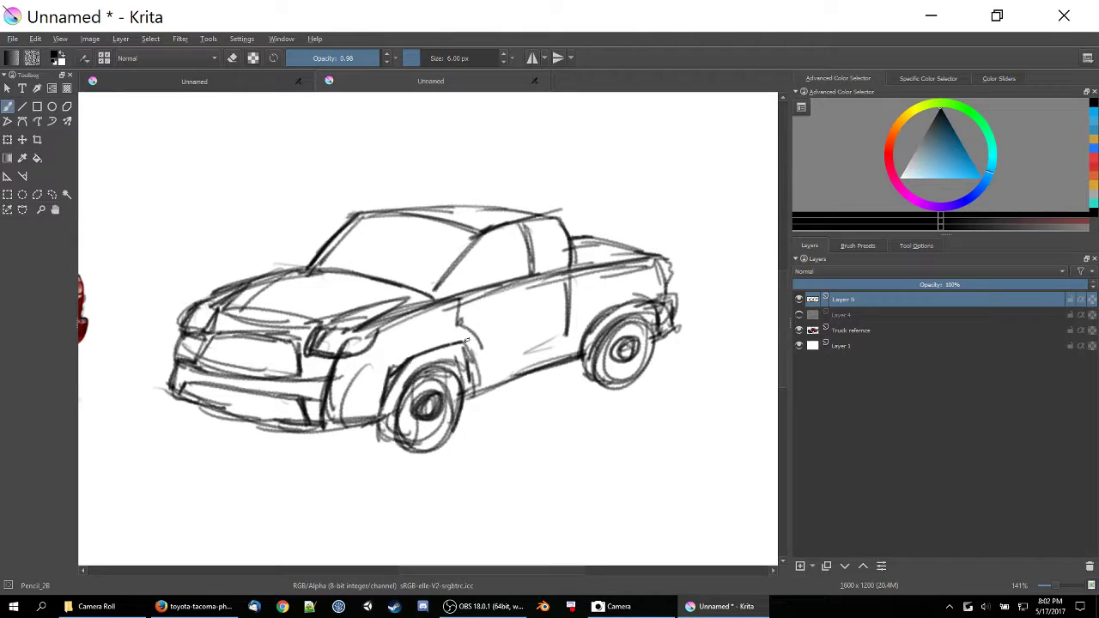
pyautogui.moveTo(464, 348); pyautogui.dragTo(474, 370)
# - Darken the front and rear cab pillars, the windshield pillar and the front fender edge
pyautogui.moveTo(484, 223); pyautogui.dragTo(434, 308)
pyautogui.moveTo(550, 219)
pyautogui.mouseDown()
pyautogui.moveTo(574, 259)
pyautogui.moveTo(567, 355)
pyautogui.mouseUp()
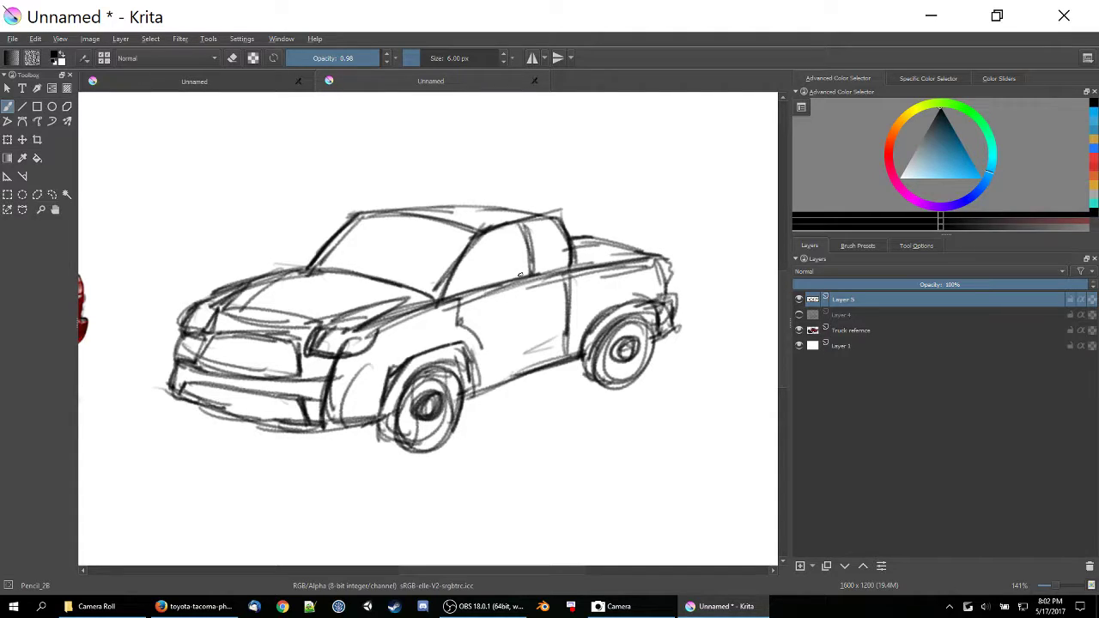
pyautogui.moveTo(335, 240)
pyautogui.mouseDown()
pyautogui.moveTo(318, 269)
pyautogui.moveTo(352, 227)
pyautogui.moveTo(317, 270)
pyautogui.moveTo(337, 250)
pyautogui.moveTo(328, 268)
pyautogui.mouseUp()
pyautogui.moveTo(348, 363)
pyautogui.mouseDown()
pyautogui.moveTo(331, 408)
pyautogui.moveTo(335, 371)
pyautogui.moveTo(360, 425)
pyautogui.mouseUp()
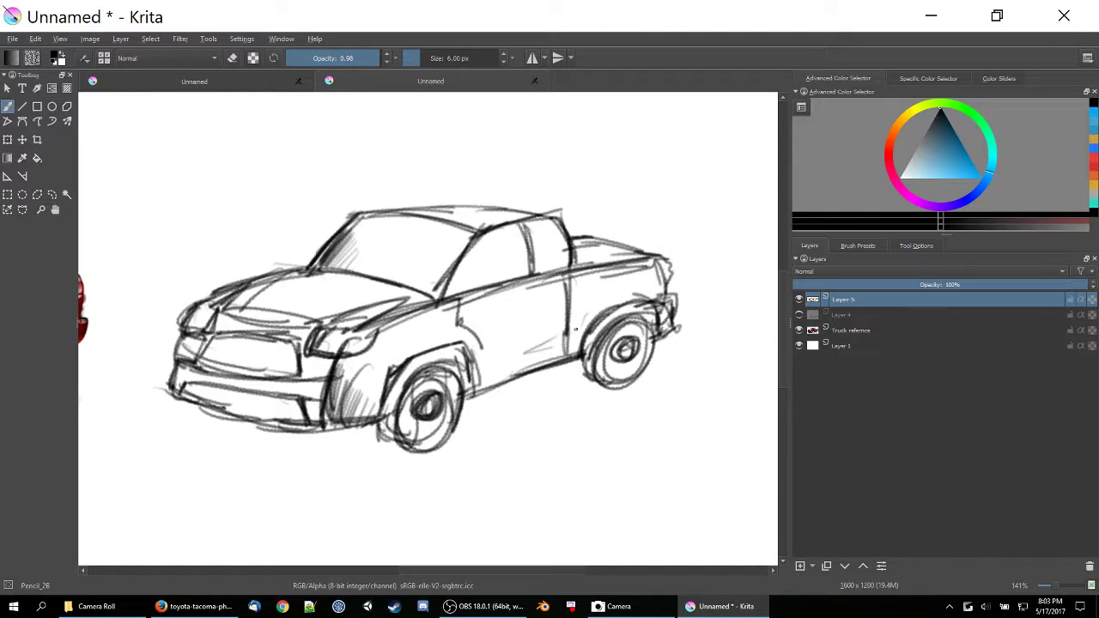
# - Add diagonal hatch shading near the rear wheel, lower door, bumper and front wheel edge
pyautogui.moveTo(575, 329)
pyautogui.mouseDown()
pyautogui.moveTo(605, 304)
pyautogui.moveTo(657, 296)
pyautogui.mouseUp()
pyautogui.moveTo(484, 365)
pyautogui.mouseDown()
pyautogui.moveTo(530, 360)
pyautogui.moveTo(480, 376)
pyautogui.moveTo(557, 357)
pyautogui.mouseUp()
pyautogui.moveTo(177, 366)
pyautogui.mouseDown()
pyautogui.moveTo(169, 388)
pyautogui.moveTo(196, 385)
pyautogui.moveTo(247, 408)
pyautogui.moveTo(308, 405)
pyautogui.moveTo(316, 421)
pyautogui.mouseUp()
pyautogui.moveTo(527, 222)
pyautogui.mouseDown()
pyautogui.moveTo(539, 273)
pyautogui.moveTo(635, 251)
pyautogui.mouseUp()
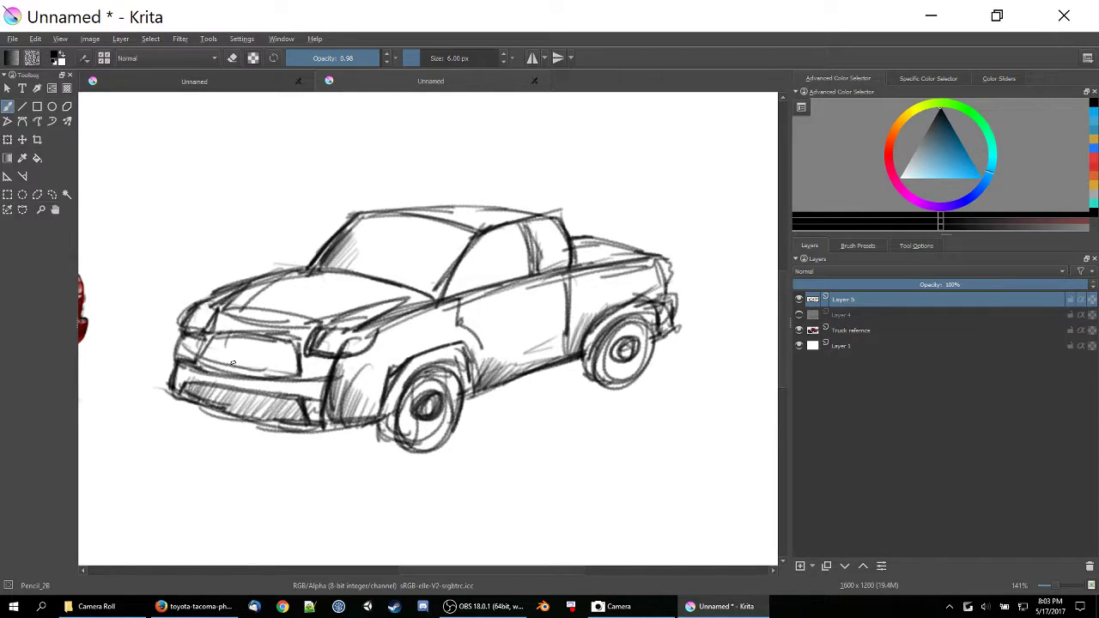
pyautogui.moveTo(382, 422); pyautogui.dragTo(417, 450)
# - Add Layer 6, choose the Ink_circle_10 preset from the ink tag, zoom in, and select Layer 5
pyautogui.click(802, 565)
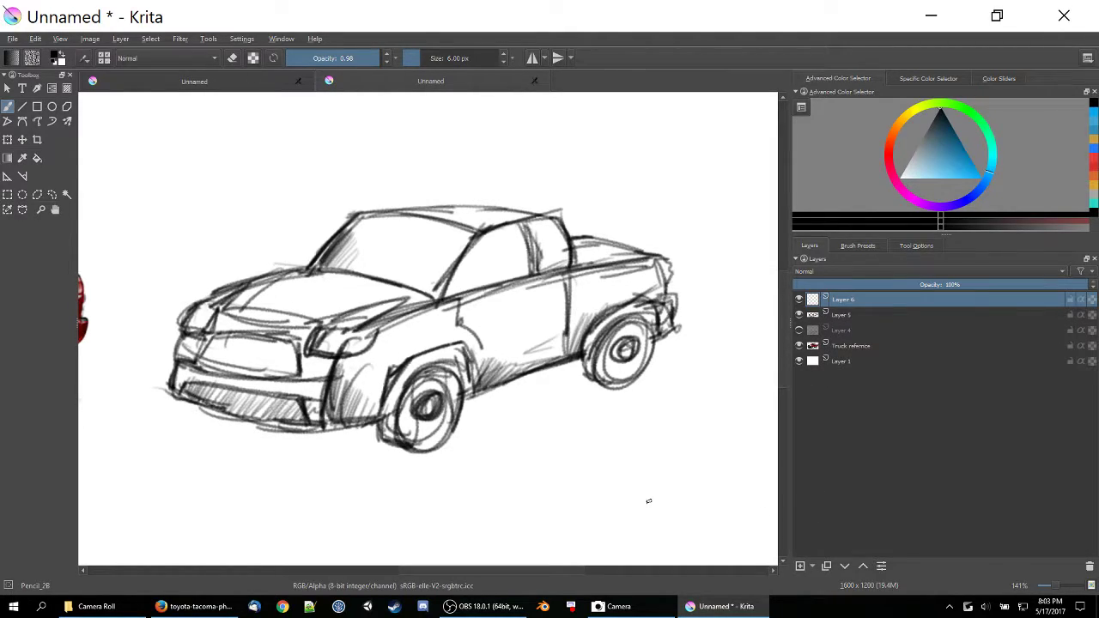
pyautogui.rightClick(310, 171)
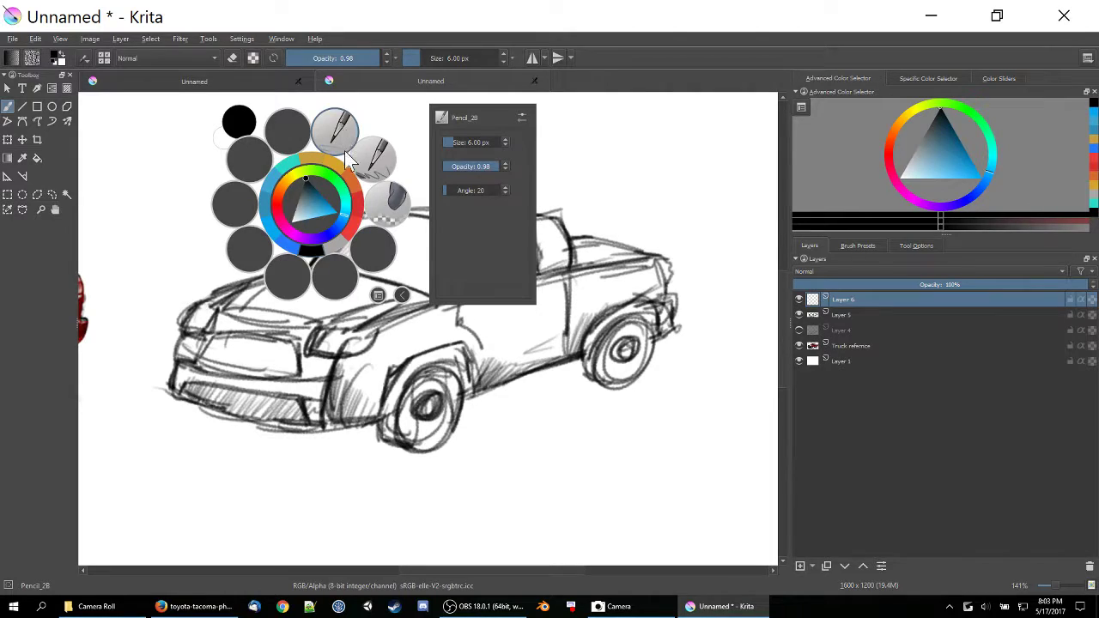
pyautogui.click(379, 294)
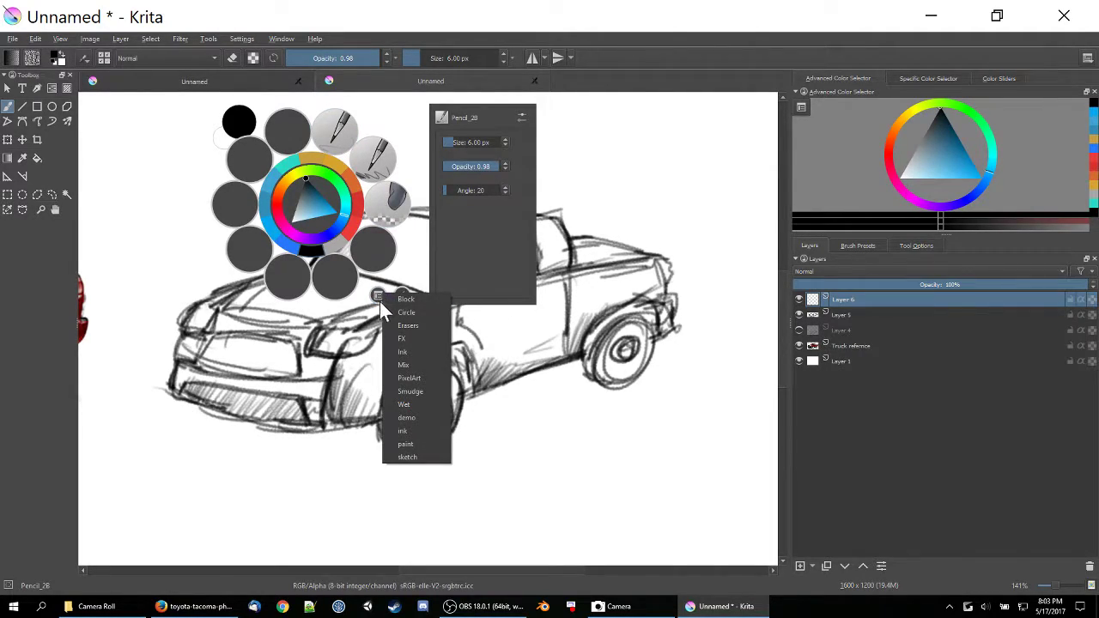
pyautogui.click(403, 429)
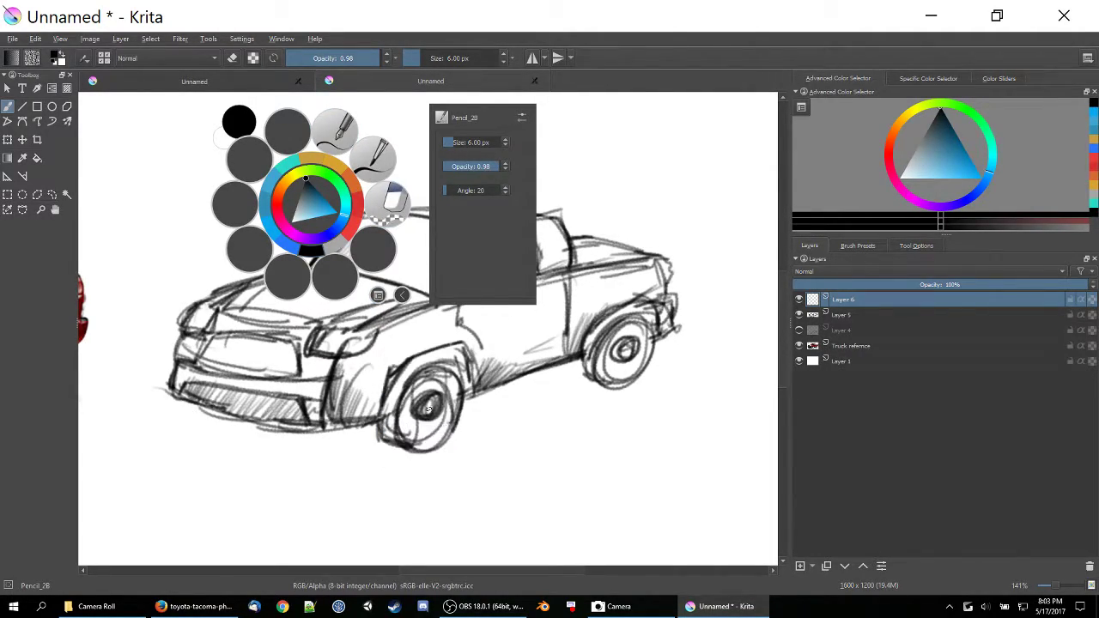
pyautogui.click(374, 151)
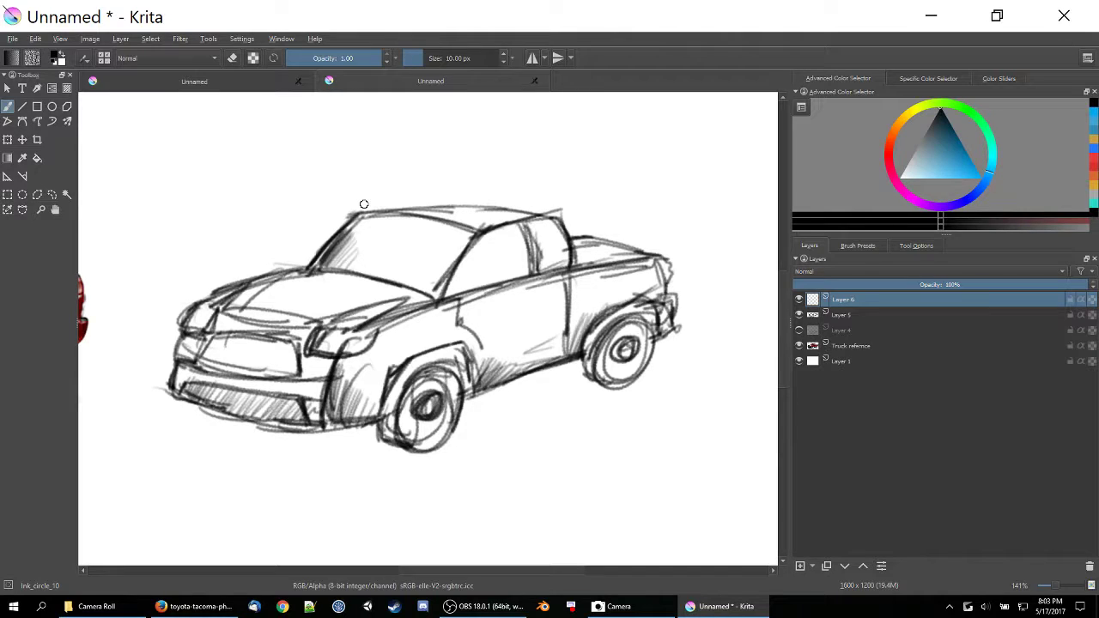
pyautogui.scroll(1, 1058, 587)
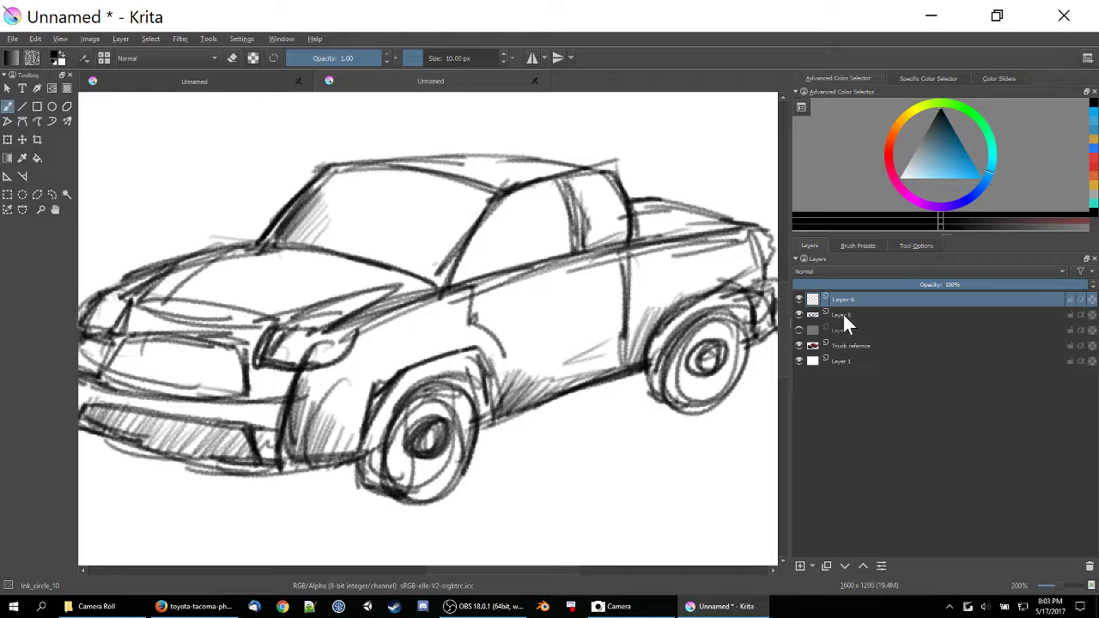
pyautogui.click(842, 315)
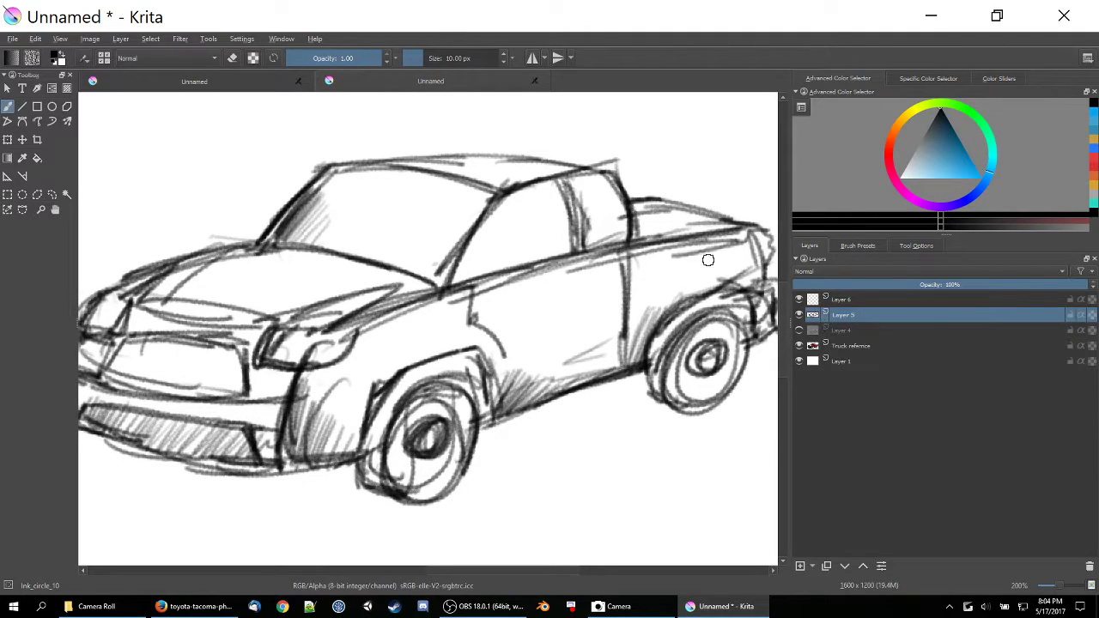
# - Ink dark windshield pillar, roof edge and rear pillar lines on Layer 6
pyautogui.click(844, 298)
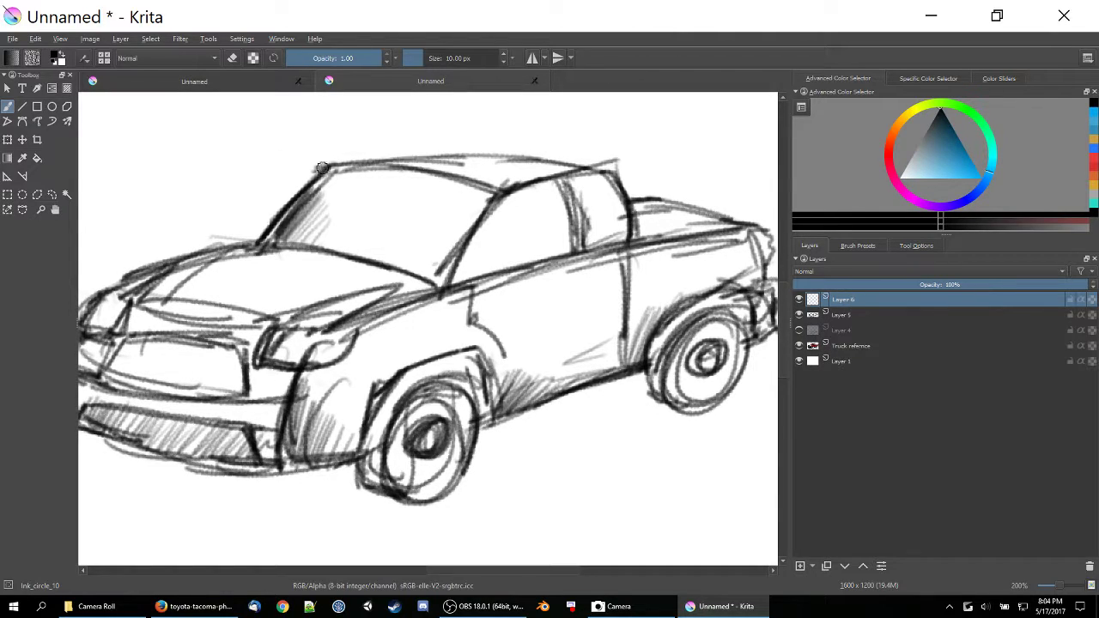
pyautogui.moveTo(321, 166); pyautogui.dragTo(254, 241)
pyautogui.moveTo(323, 168)
pyautogui.mouseDown()
pyautogui.moveTo(449, 178)
pyautogui.moveTo(486, 206)
pyautogui.moveTo(435, 288)
pyautogui.mouseUp()
pyautogui.moveTo(501, 194)
pyautogui.mouseDown()
pyautogui.moveTo(571, 168)
pyautogui.moveTo(614, 172)
pyautogui.mouseUp()
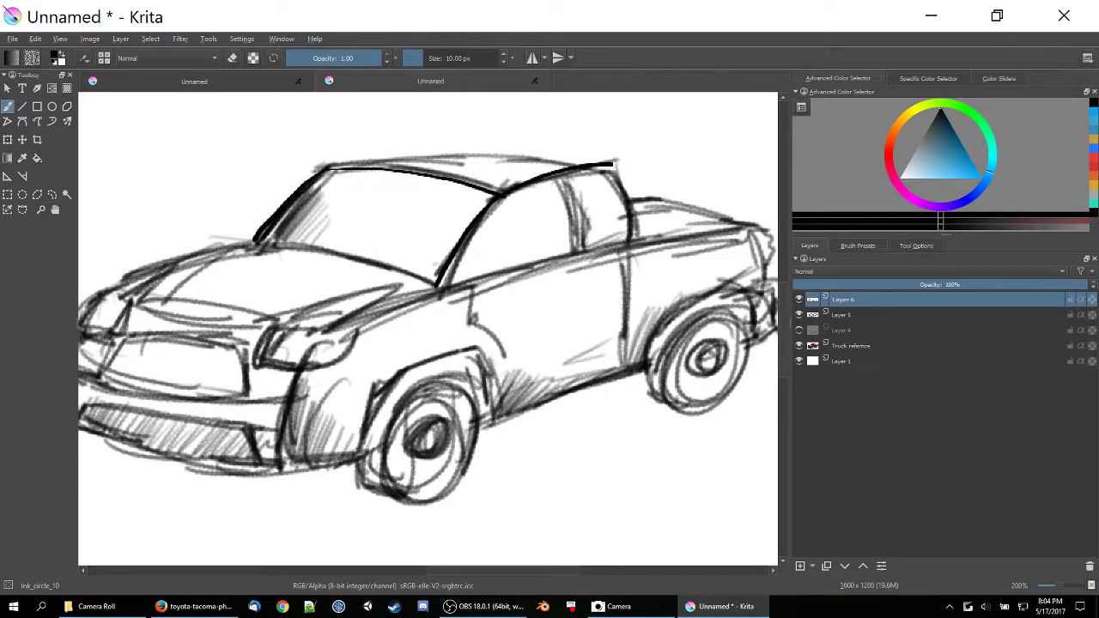
pyautogui.moveTo(612, 165); pyautogui.dragTo(632, 241)
# - Undo those strokes, delete Layer 6, add a new Layer 7 and reselect Layer 5
pyautogui.hotkey('ctrl', 'z')
pyautogui.hotkey('ctrl', 'z')
pyautogui.hotkey('shift', 'Delete')
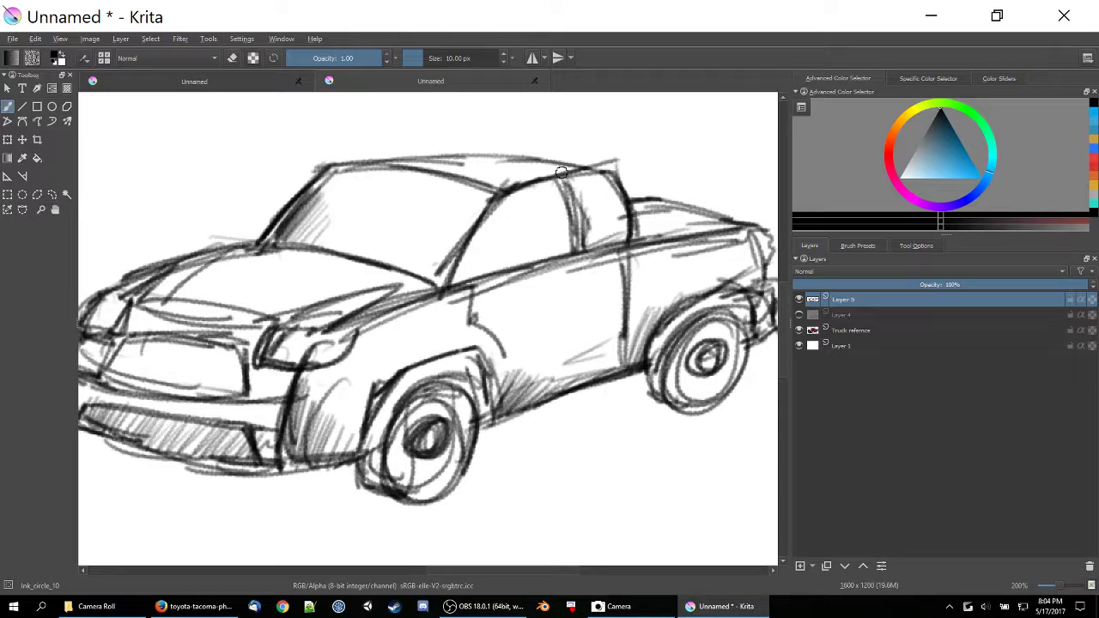
pyautogui.click(799, 566)
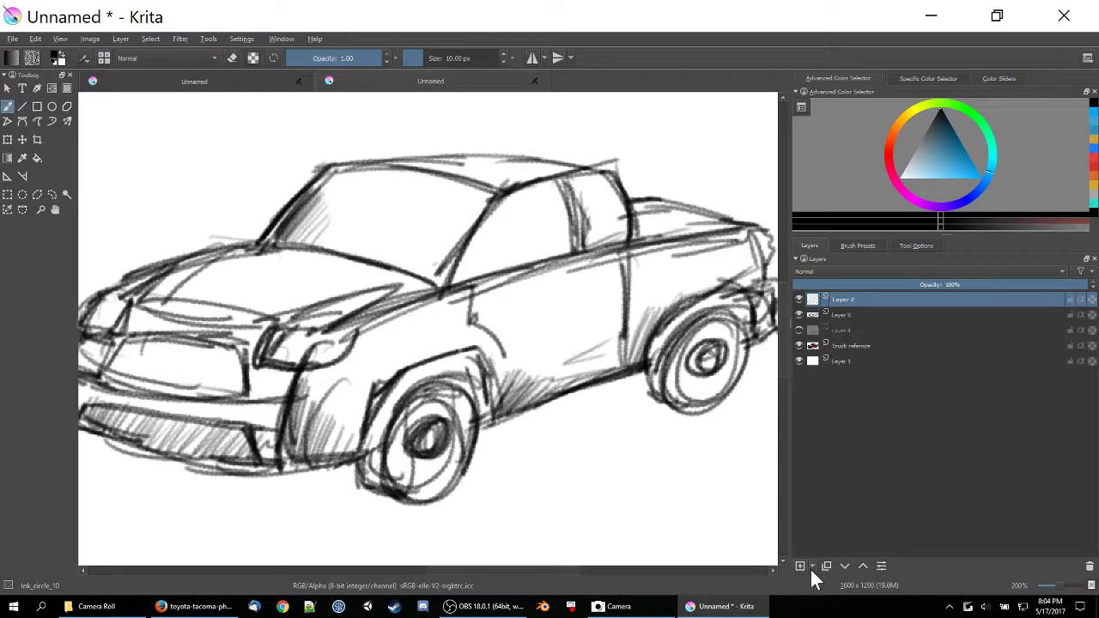
pyautogui.click(970, 314)
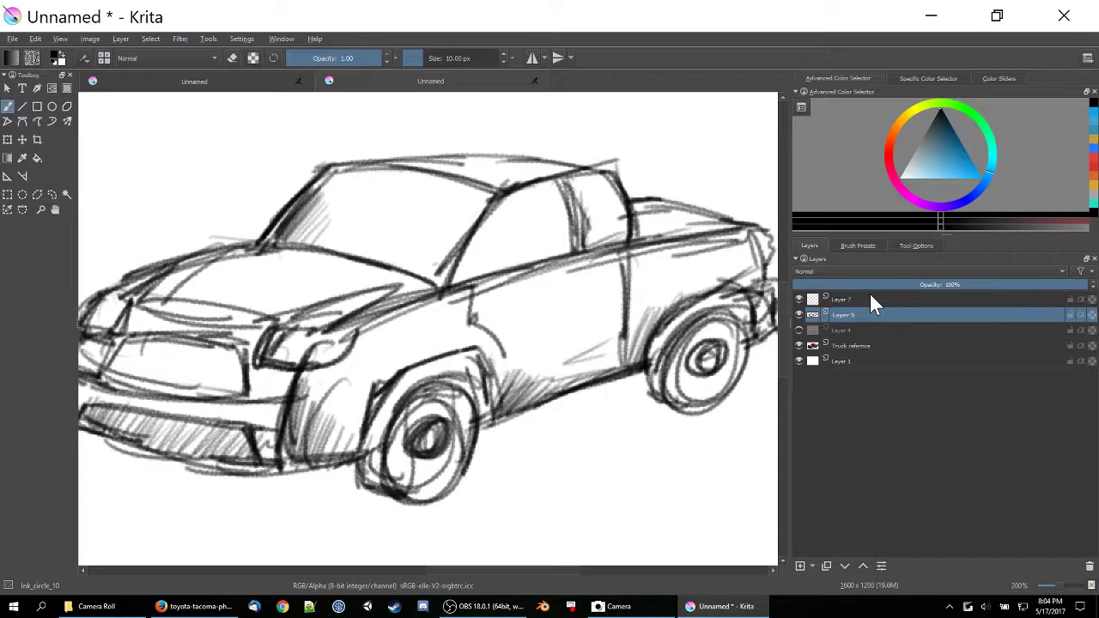
# - Open the HSV Adjustment filter on Layer 5 and enable Colorize
pyautogui.rightClick(850, 314)
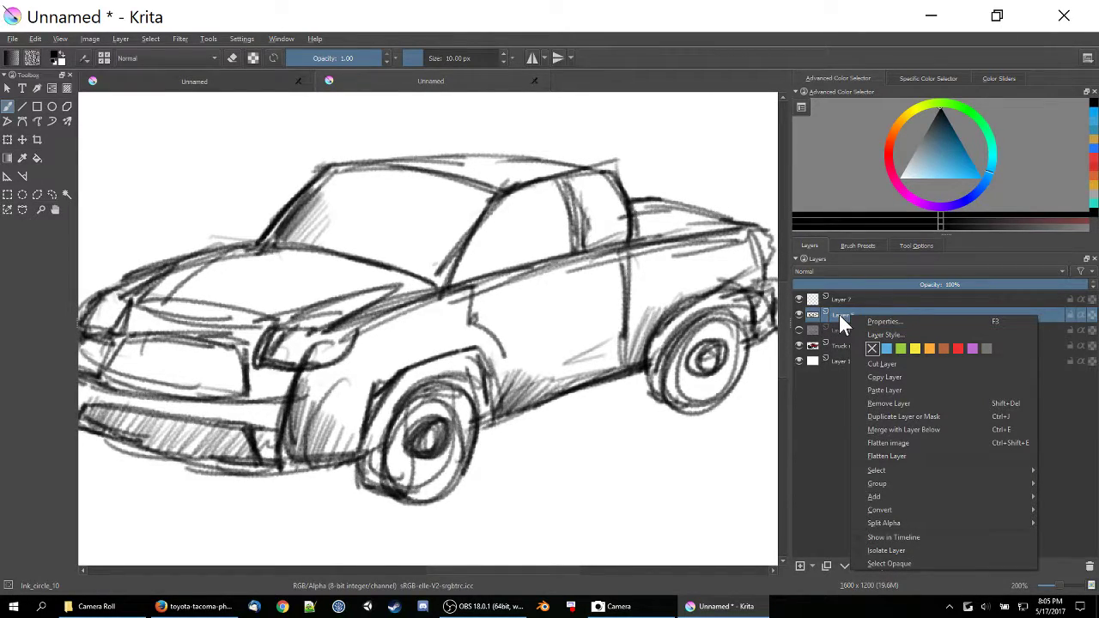
pyautogui.click(839, 314)
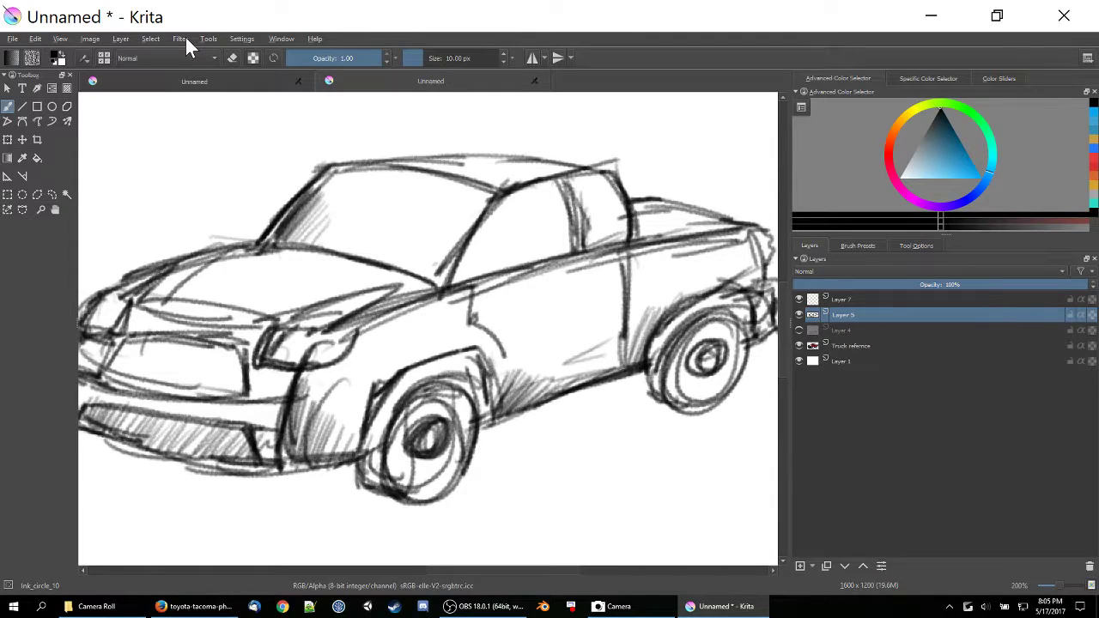
pyautogui.click(185, 38)
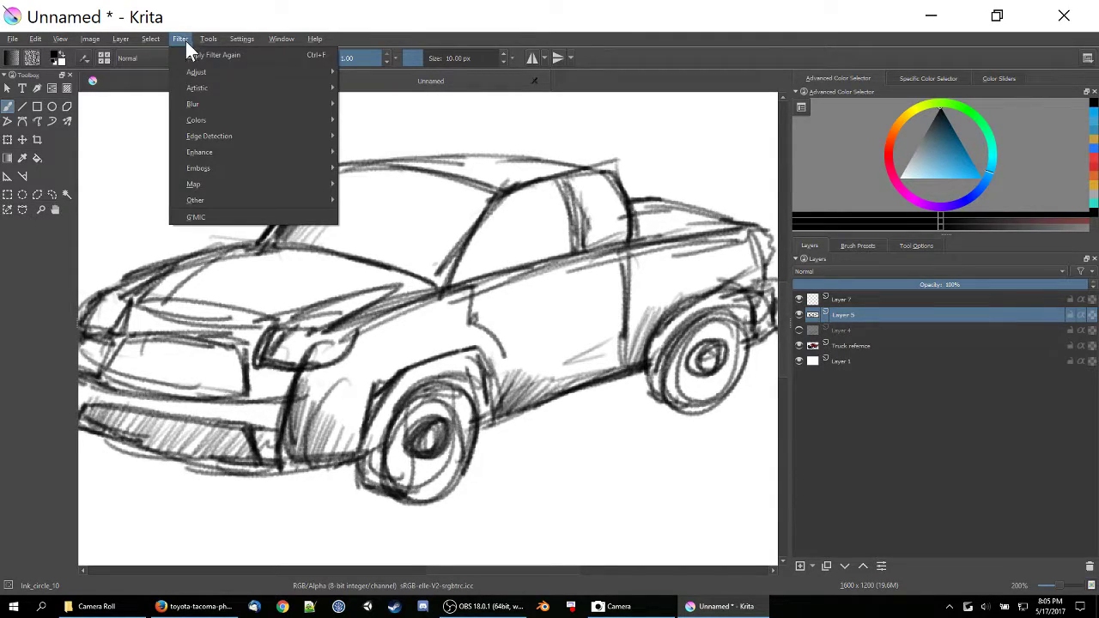
pyautogui.moveTo(197, 76)
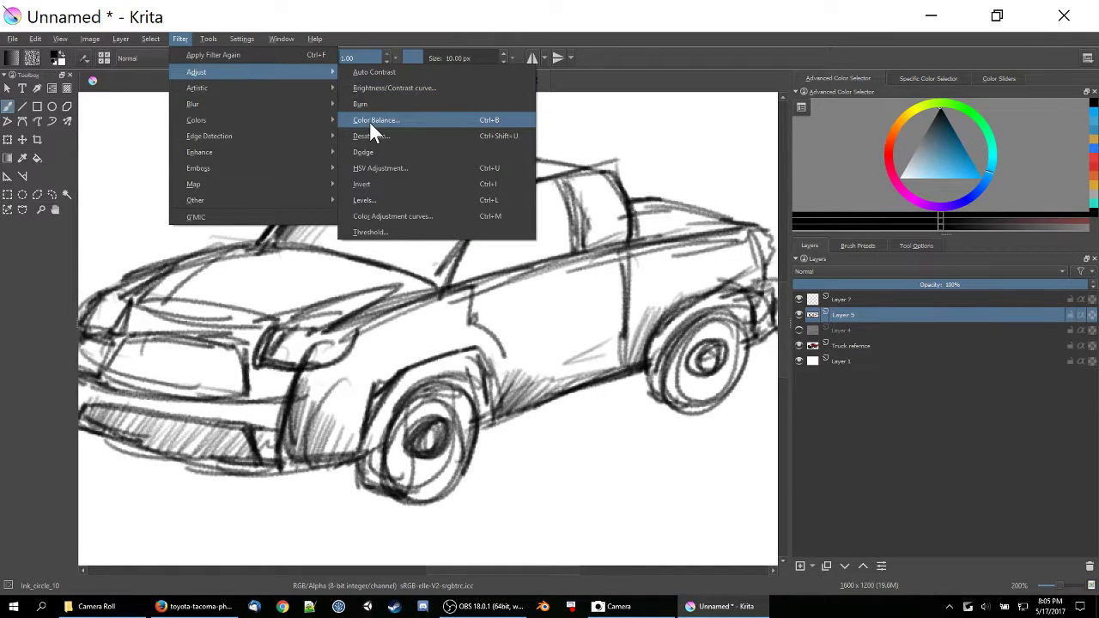
pyautogui.click(384, 171)
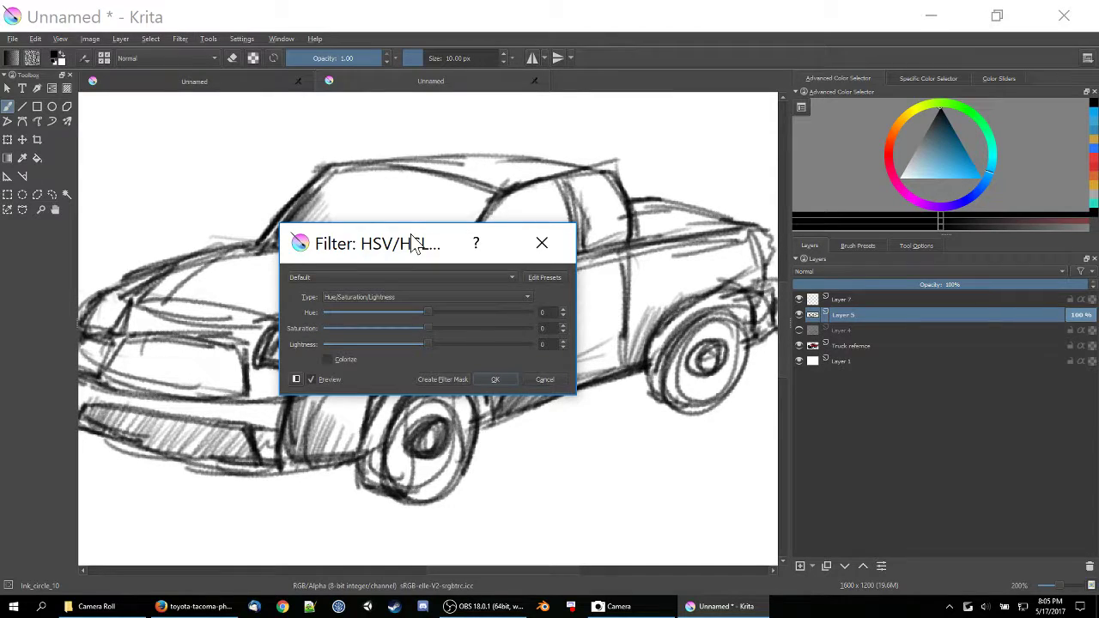
pyautogui.moveTo(415, 245); pyautogui.dragTo(602, 155)
pyautogui.click(515, 270)
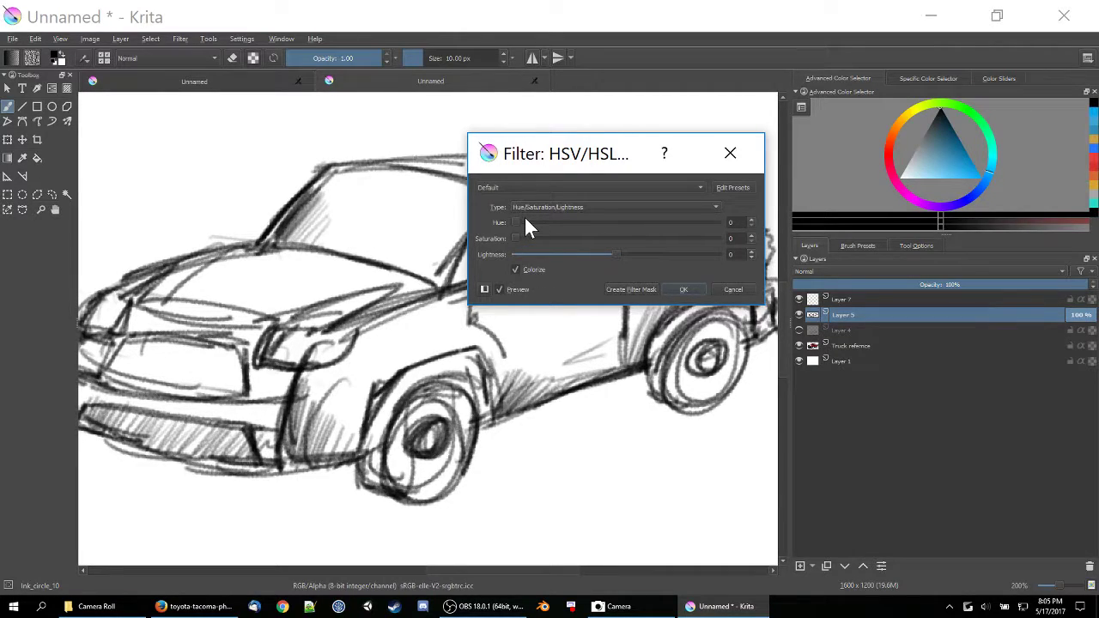
# - Tune hue to a teal 172 with saturation and lightness, then apply the filter
pyautogui.moveTo(525, 238); pyautogui.dragTo(636, 247)
pyautogui.moveTo(553, 222); pyautogui.dragTo(611, 229)
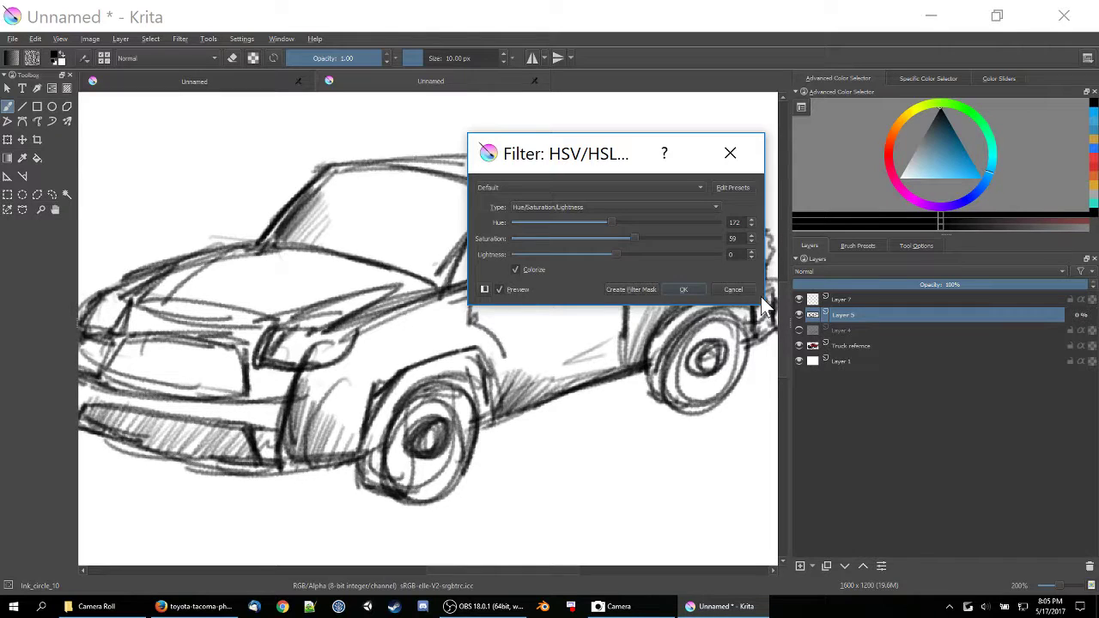
pyautogui.moveTo(616, 254)
pyautogui.mouseDown()
pyautogui.moveTo(654, 255)
pyautogui.moveTo(639, 255)
pyautogui.mouseUp()
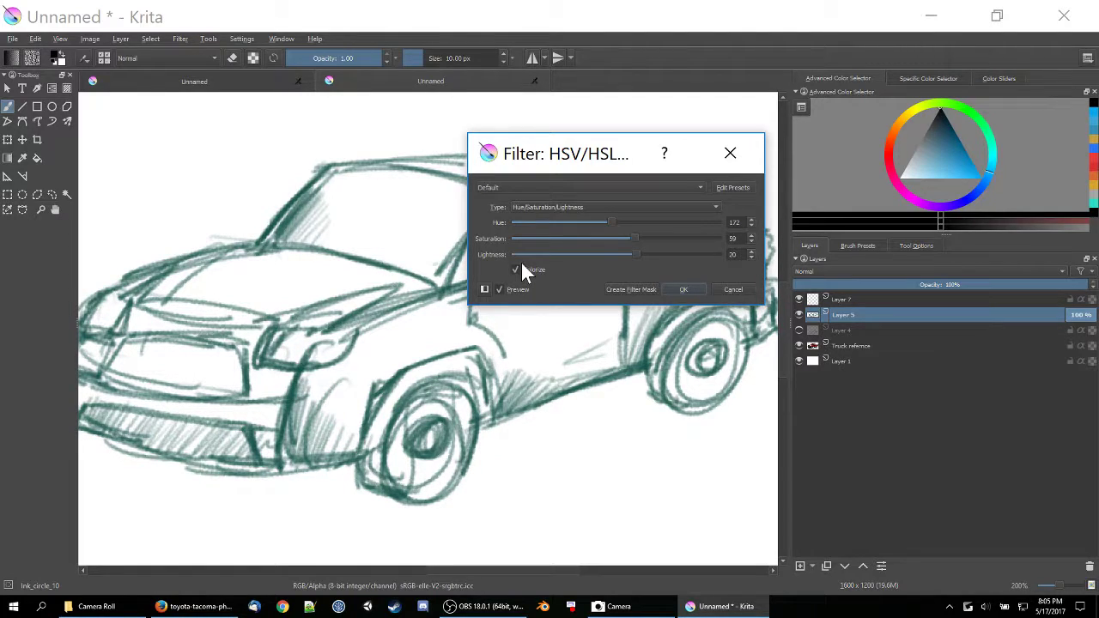
pyautogui.moveTo(575, 238); pyautogui.dragTo(728, 255)
pyautogui.moveTo(713, 236)
pyautogui.mouseDown()
pyautogui.moveTo(510, 242)
pyautogui.moveTo(661, 255)
pyautogui.mouseUp()
pyautogui.moveTo(637, 254); pyautogui.dragTo(753, 269)
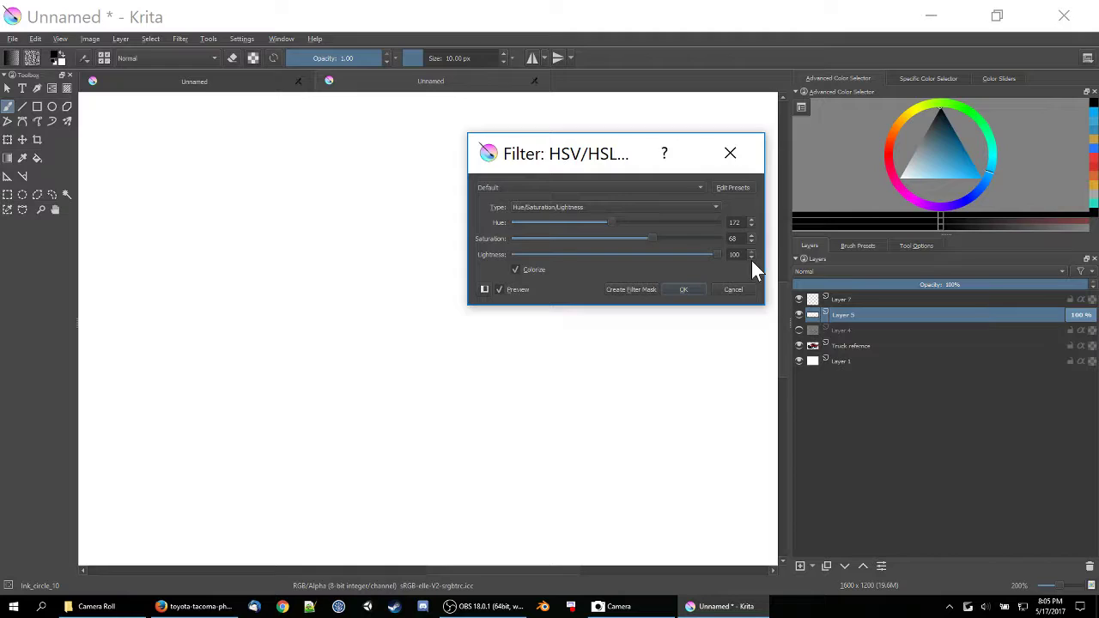
pyautogui.moveTo(669, 251)
pyautogui.mouseDown()
pyautogui.moveTo(523, 249)
pyautogui.moveTo(644, 254)
pyautogui.mouseUp()
pyautogui.moveTo(653, 238)
pyautogui.mouseDown()
pyautogui.moveTo(691, 248)
pyautogui.moveTo(615, 260)
pyautogui.moveTo(650, 260)
pyautogui.mouseUp()
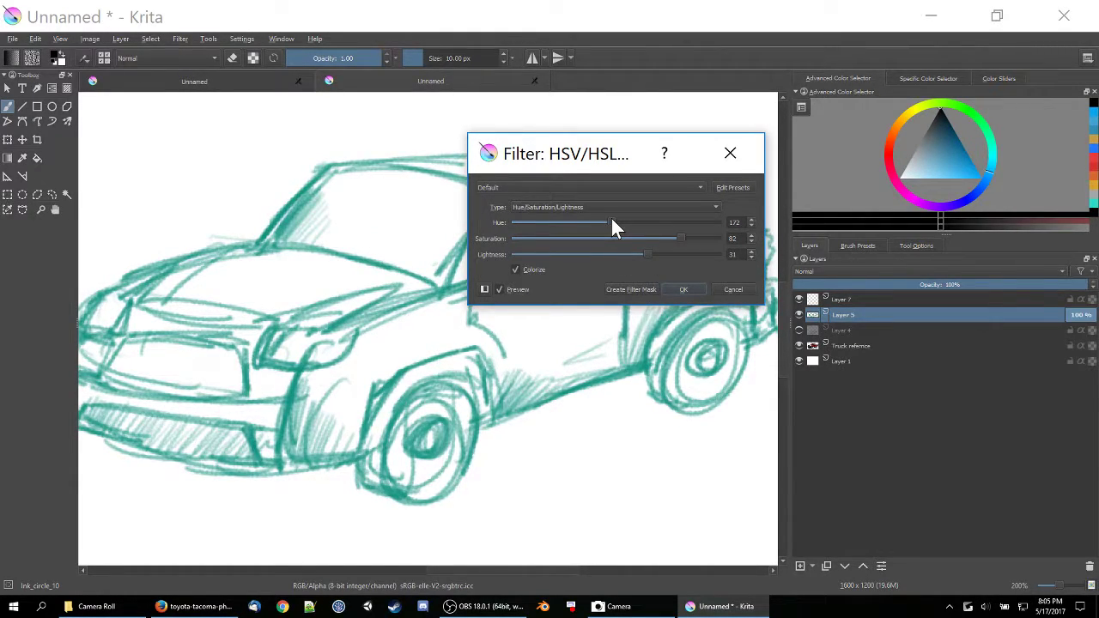
pyautogui.moveTo(613, 226)
pyautogui.mouseDown()
pyautogui.moveTo(525, 238)
pyautogui.moveTo(627, 237)
pyautogui.moveTo(616, 246)
pyautogui.mouseUp()
pyautogui.click(685, 289)
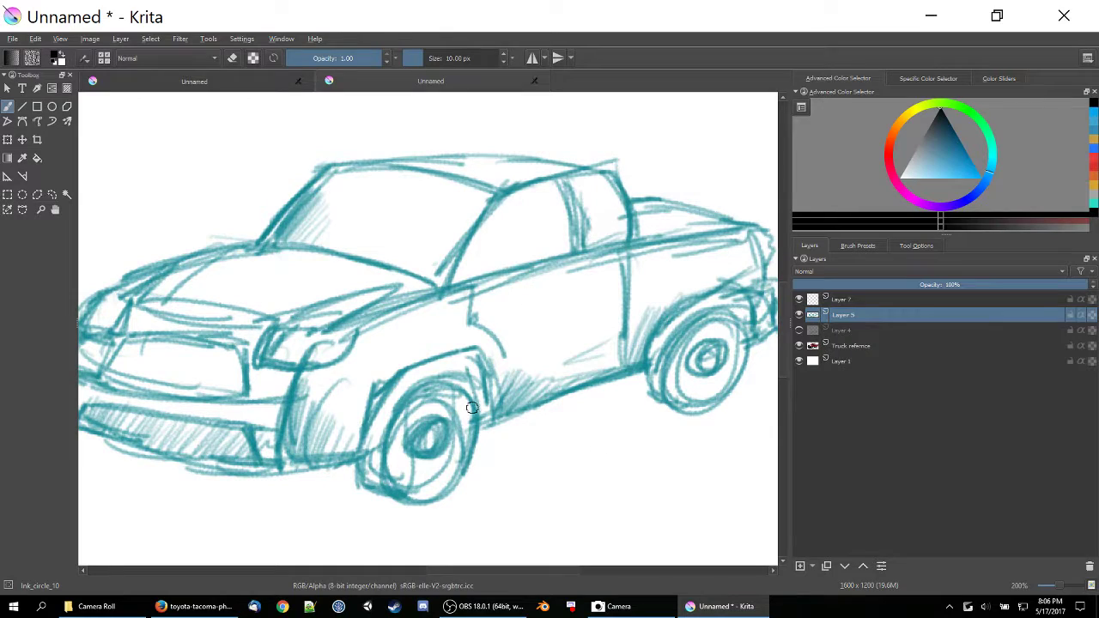
# - On Layer 7, ink the windshield pillar and the full roof line in black
pyautogui.click(855, 302)
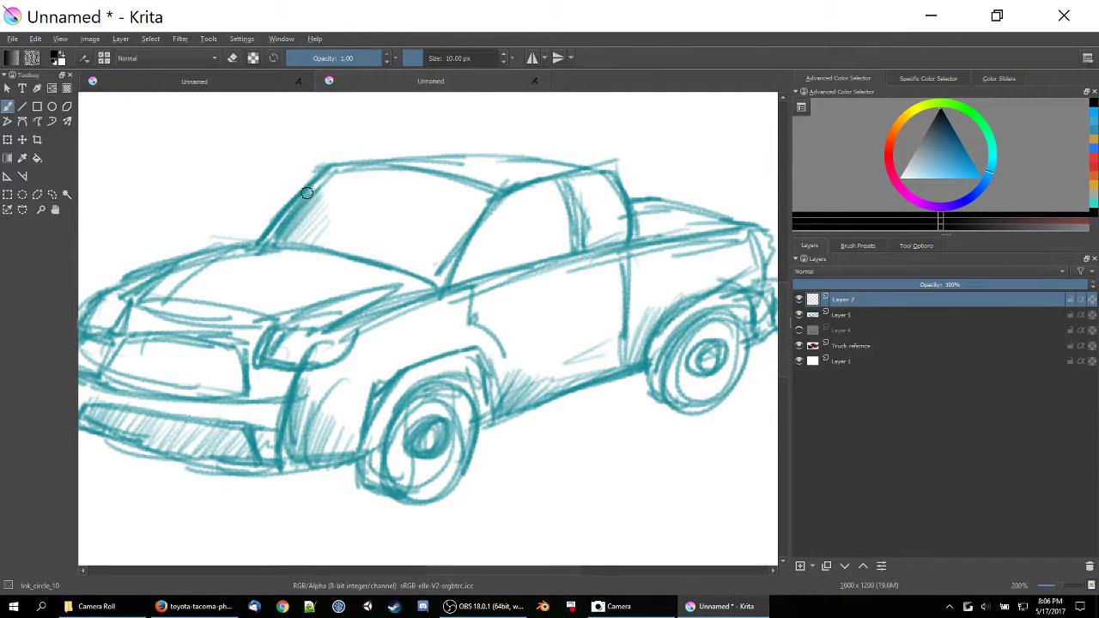
pyautogui.moveTo(329, 167); pyautogui.dragTo(263, 227)
pyautogui.hotkey('ctrl', 'z')
pyautogui.moveTo(333, 172); pyautogui.dragTo(270, 234)
pyautogui.moveTo(326, 167)
pyautogui.mouseDown()
pyautogui.moveTo(501, 198)
pyautogui.moveTo(440, 282)
pyautogui.mouseUp()
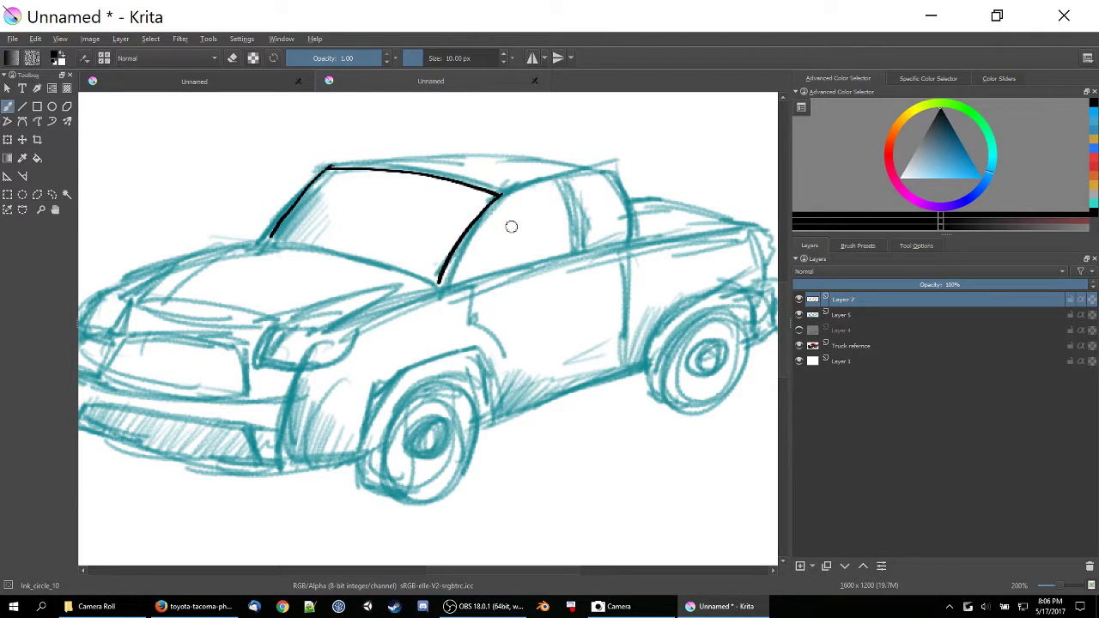
pyautogui.moveTo(502, 195); pyautogui.dragTo(609, 170)
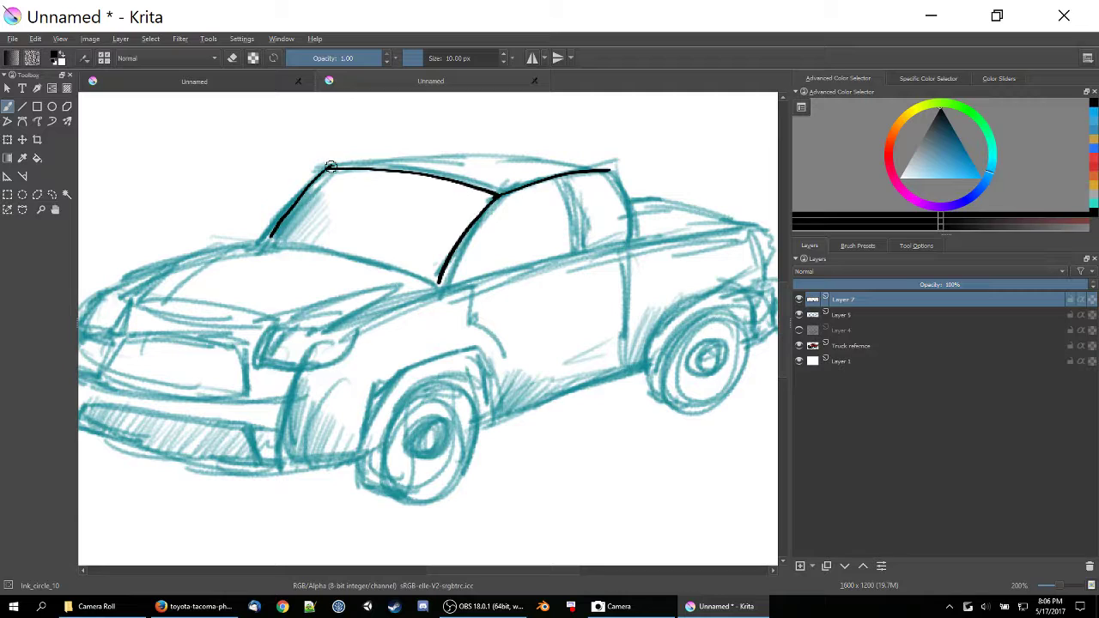
pyautogui.moveTo(331, 167)
pyautogui.mouseDown()
pyautogui.moveTo(499, 155)
pyautogui.moveTo(615, 165)
pyautogui.moveTo(634, 241)
pyautogui.mouseUp()
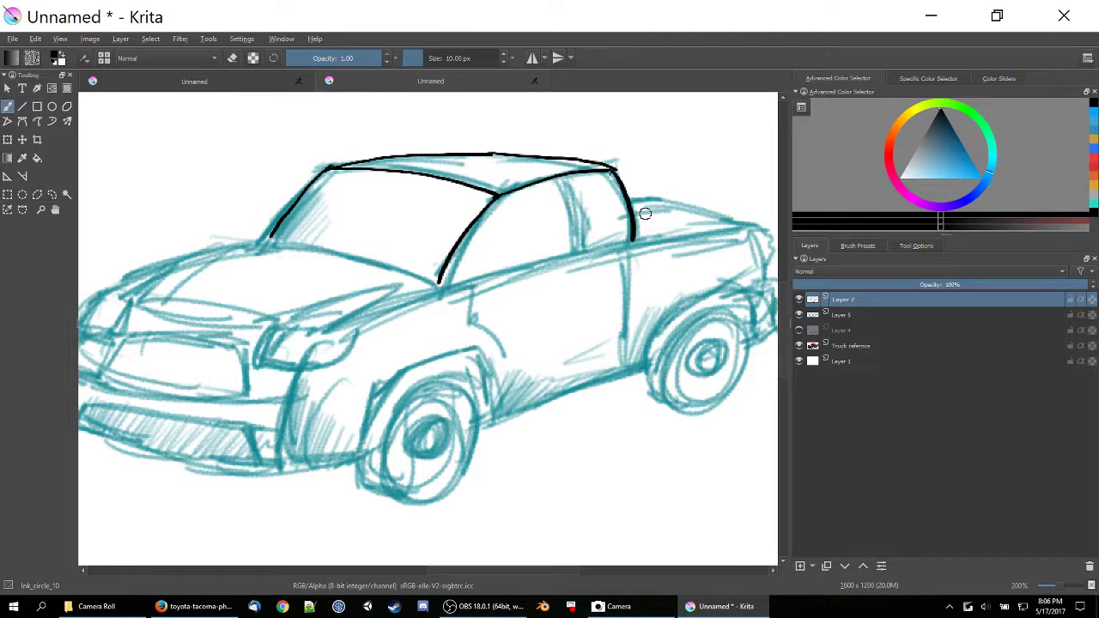
# - Ink the bed rail, the cab beltline, and the hood lines down to the headlight
pyautogui.moveTo(634, 200); pyautogui.dragTo(757, 228)
pyautogui.moveTo(439, 290); pyautogui.dragTo(748, 230)
pyautogui.moveTo(259, 242)
pyautogui.mouseDown()
pyautogui.moveTo(364, 256)
pyautogui.moveTo(444, 297)
pyautogui.mouseUp()
pyautogui.moveTo(107, 294)
pyautogui.mouseDown()
pyautogui.moveTo(214, 249)
pyautogui.moveTo(278, 240)
pyautogui.mouseUp()
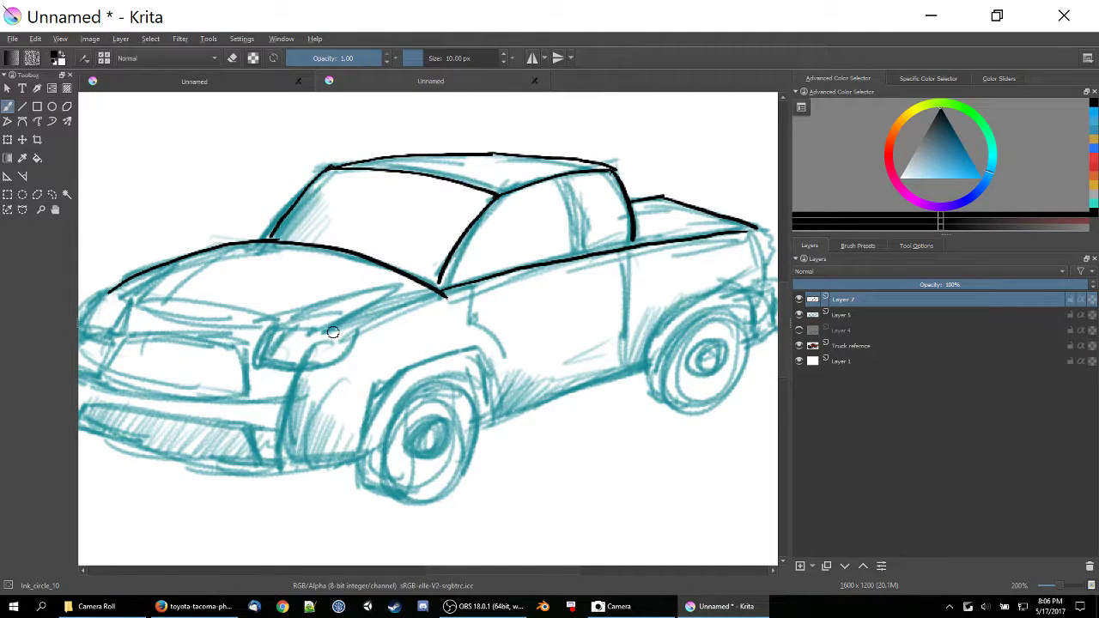
pyautogui.moveTo(323, 335); pyautogui.dragTo(444, 294)
# - Double the front pillar, thicken and join the roof line, and doodle a small square
pyautogui.moveTo(506, 187); pyautogui.dragTo(432, 312)
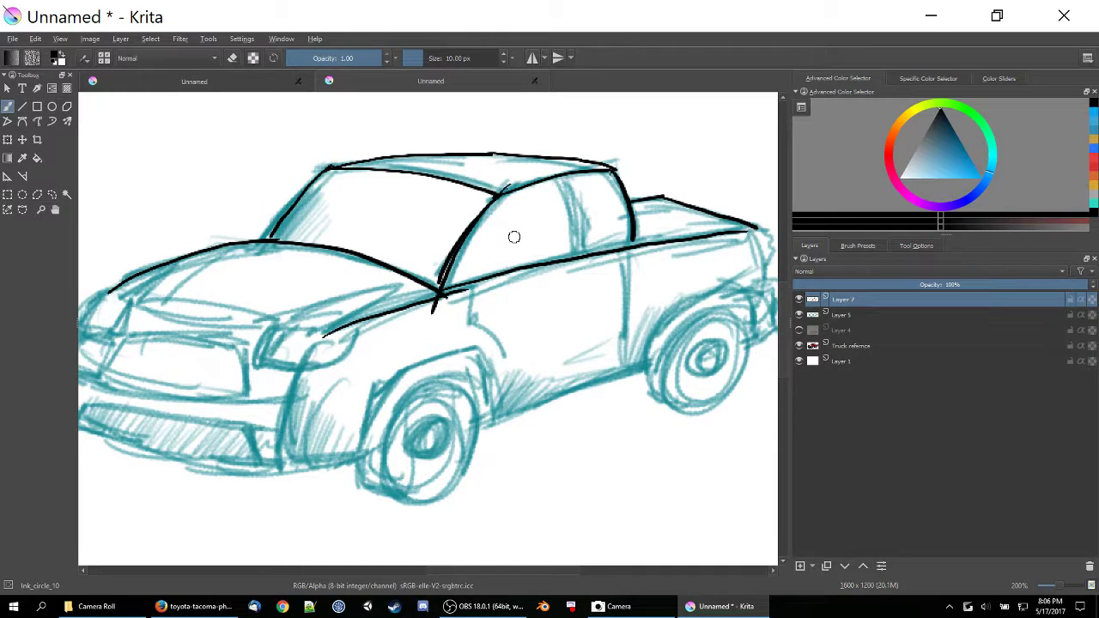
pyautogui.moveTo(309, 174); pyautogui.dragTo(382, 157)
pyautogui.moveTo(485, 203); pyautogui.dragTo(525, 185)
pyautogui.moveTo(611, 169); pyautogui.dragTo(647, 167)
pyautogui.moveTo(153, 127); pyautogui.dragTo(182, 162)
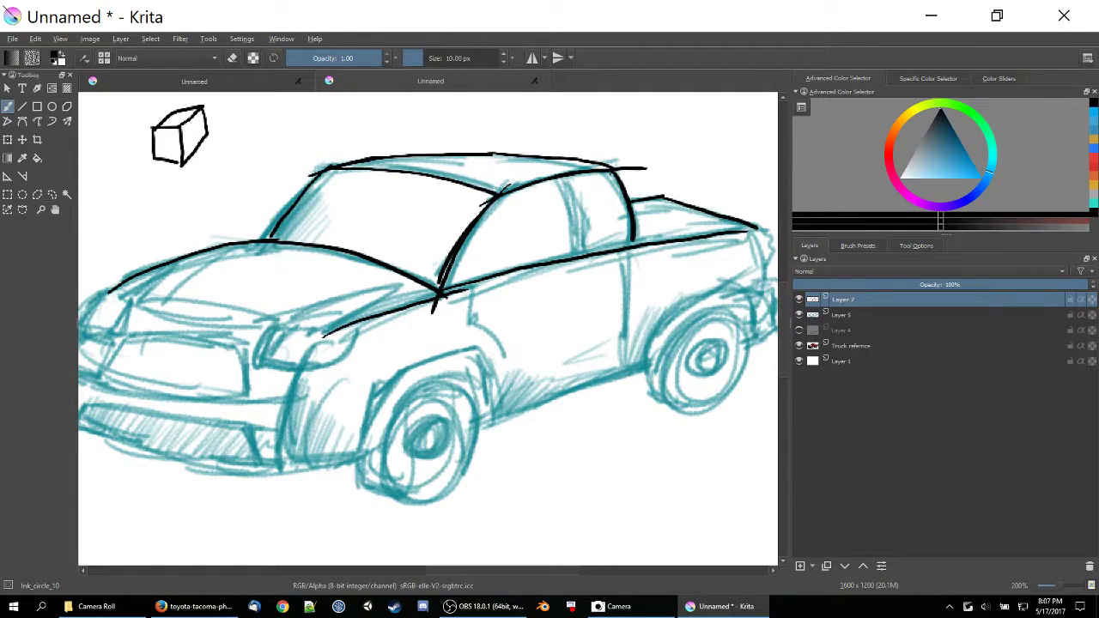
# - Finish the first cube doodle and sketch a second cube beside it
pyautogui.moveTo(182, 127)
pyautogui.mouseDown()
pyautogui.moveTo(194, 114)
pyautogui.moveTo(292, 106)
pyautogui.mouseUp()
pyautogui.moveTo(233, 134)
pyautogui.mouseDown()
pyautogui.moveTo(273, 131)
pyautogui.moveTo(247, 159)
pyautogui.moveTo(269, 157)
pyautogui.mouseUp()
pyautogui.moveTo(290, 112)
pyautogui.mouseDown()
pyautogui.moveTo(296, 142)
pyautogui.moveTo(279, 154)
pyautogui.mouseUp()
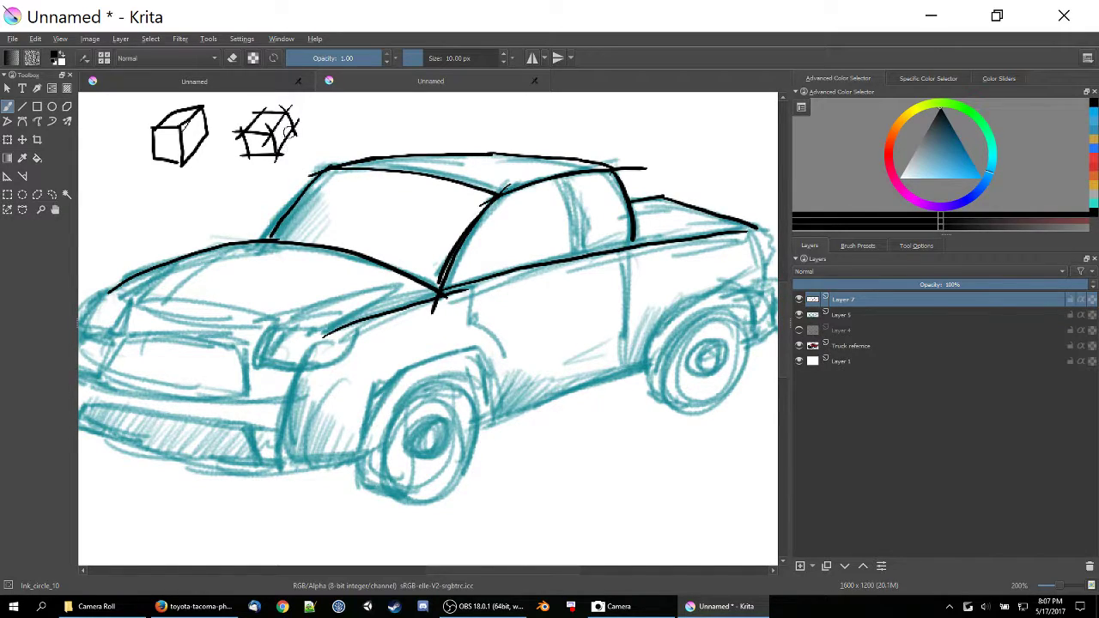
# - Ink the cab side, the bed's rear edge and the truck's lower body line
pyautogui.moveTo(633, 225); pyautogui.dragTo(635, 241)
pyautogui.moveTo(765, 245); pyautogui.dragTo(765, 285)
pyautogui.moveTo(633, 247); pyautogui.dragTo(622, 340)
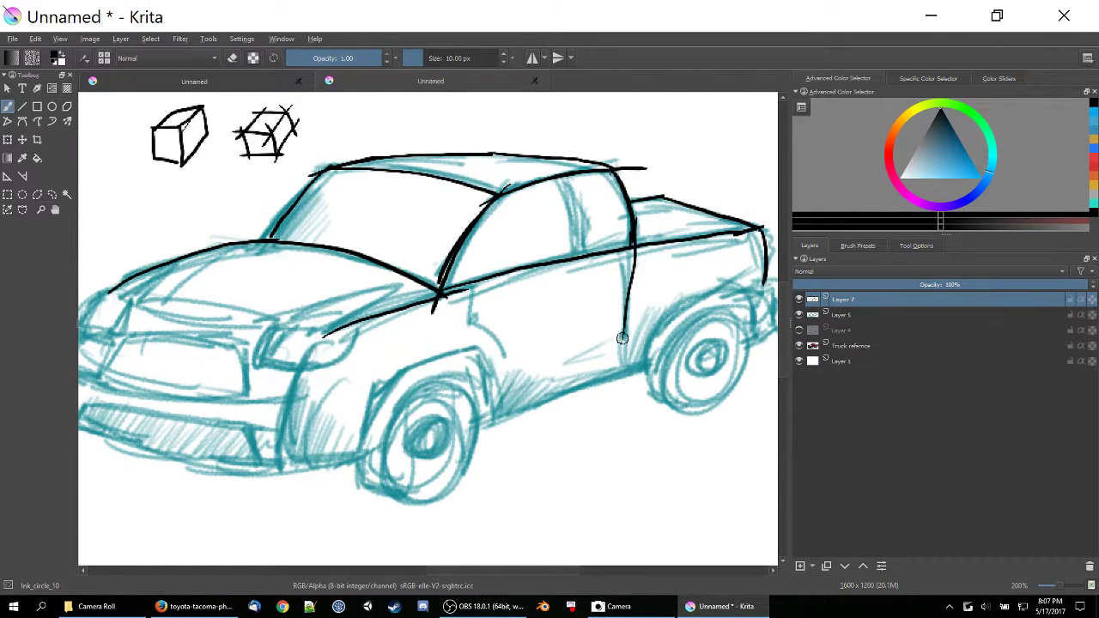
pyautogui.moveTo(632, 289); pyautogui.dragTo(624, 398)
pyautogui.moveTo(483, 424)
pyautogui.mouseDown()
pyautogui.moveTo(650, 363)
pyautogui.moveTo(670, 325)
pyautogui.moveTo(719, 304)
pyautogui.moveTo(755, 296)
pyautogui.moveTo(771, 331)
pyautogui.mouseUp()
# - Trace the rear wheel arch and the rear wheel's edges and hub
pyautogui.moveTo(737, 290)
pyautogui.mouseDown()
pyautogui.moveTo(649, 313)
pyautogui.moveTo(640, 364)
pyautogui.mouseUp()
pyautogui.moveTo(650, 307)
pyautogui.mouseDown()
pyautogui.moveTo(747, 286)
pyautogui.moveTo(770, 300)
pyautogui.mouseUp()
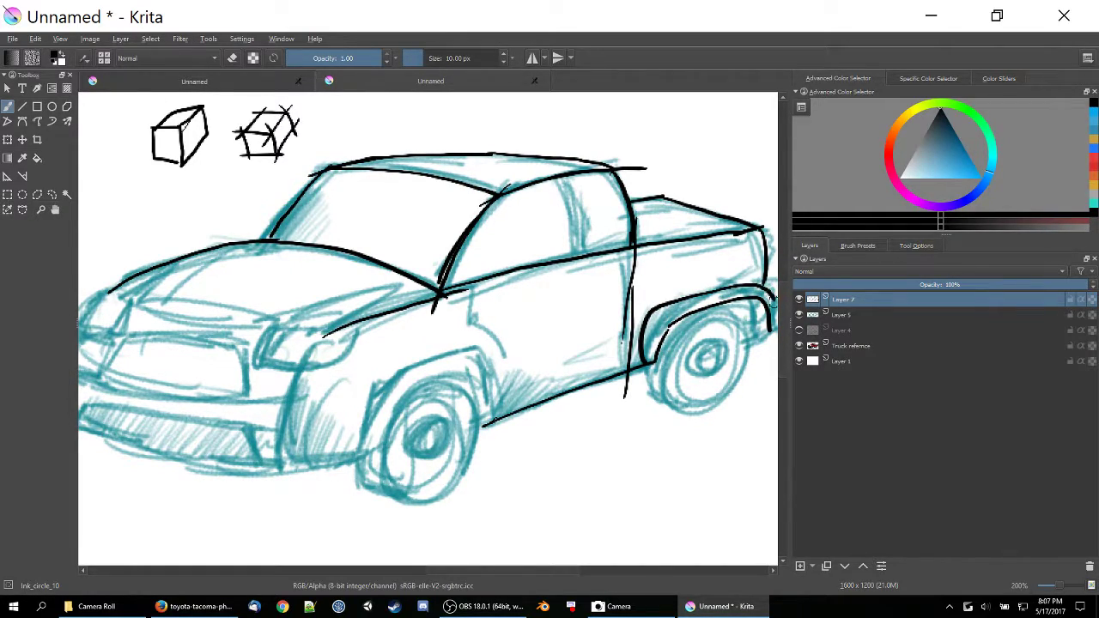
pyautogui.moveTo(709, 319)
pyautogui.mouseDown()
pyautogui.moveTo(672, 365)
pyautogui.moveTo(679, 402)
pyautogui.moveTo(705, 410)
pyautogui.mouseUp()
pyautogui.moveTo(740, 329)
pyautogui.mouseDown()
pyautogui.moveTo(738, 378)
pyautogui.moveTo(685, 414)
pyautogui.mouseUp()
pyautogui.moveTo(726, 361)
pyautogui.mouseDown()
pyautogui.moveTo(691, 369)
pyautogui.moveTo(732, 364)
pyautogui.moveTo(711, 334)
pyautogui.mouseUp()
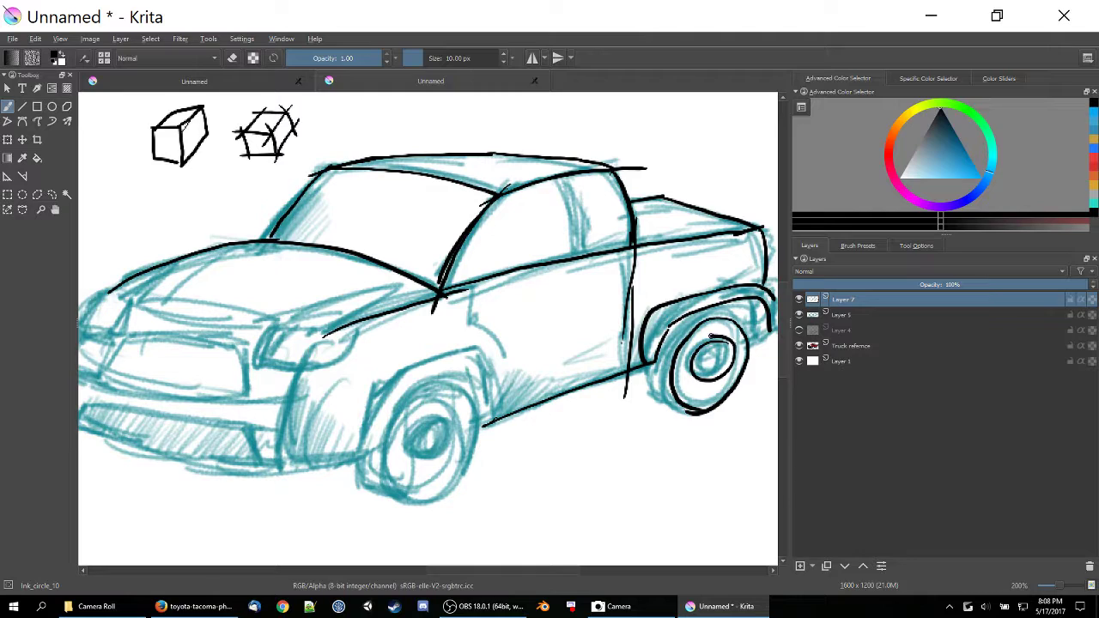
pyautogui.moveTo(646, 369)
pyautogui.mouseDown()
pyautogui.moveTo(644, 386)
pyautogui.moveTo(685, 405)
pyautogui.mouseUp()
# - Ink the front wheel arch's outer and inner lines and the bumper bottom
pyautogui.moveTo(399, 373)
pyautogui.mouseDown()
pyautogui.moveTo(375, 411)
pyautogui.moveTo(368, 471)
pyautogui.mouseUp()
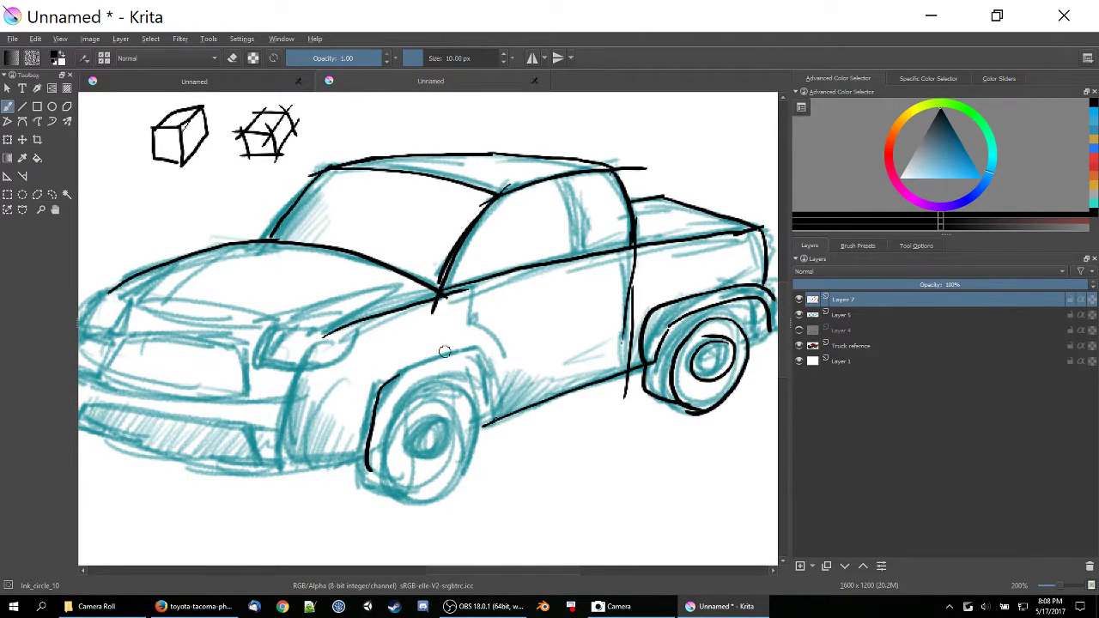
pyautogui.moveTo(386, 386)
pyautogui.mouseDown()
pyautogui.moveTo(482, 350)
pyautogui.moveTo(509, 426)
pyautogui.mouseUp()
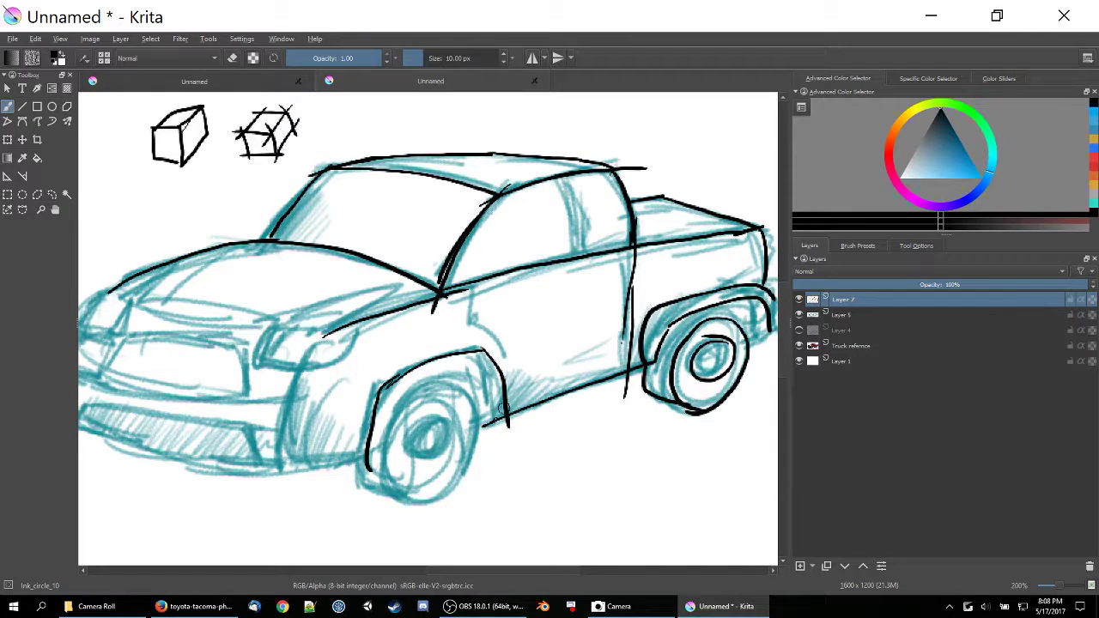
pyautogui.moveTo(468, 380)
pyautogui.mouseDown()
pyautogui.moveTo(496, 429)
pyautogui.moveTo(515, 418)
pyautogui.mouseUp()
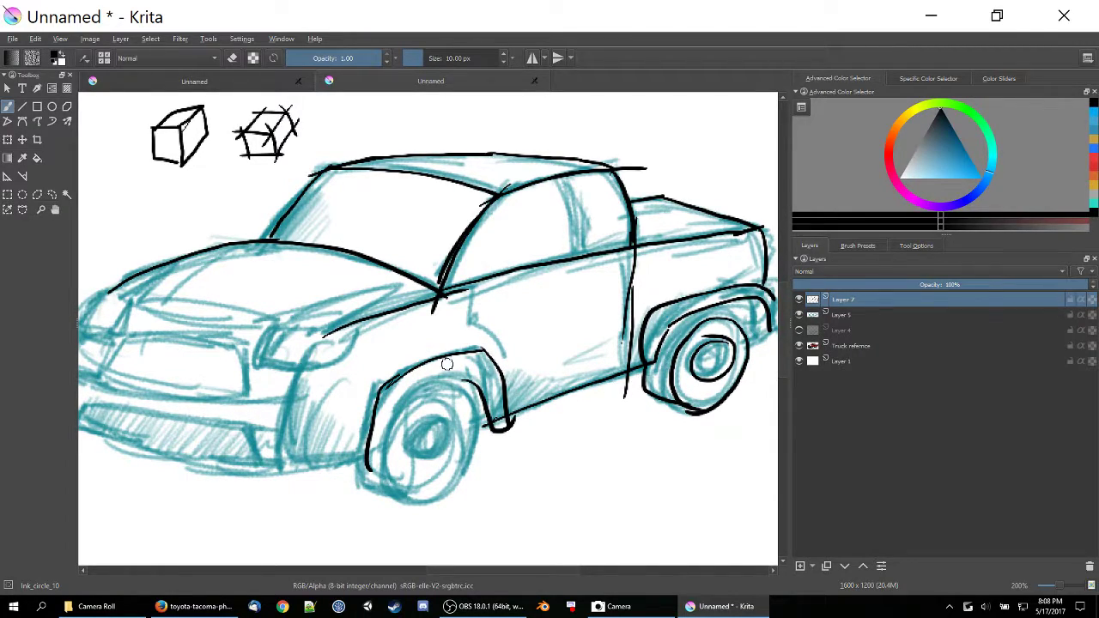
pyautogui.moveTo(473, 379)
pyautogui.mouseDown()
pyautogui.moveTo(420, 387)
pyautogui.moveTo(380, 452)
pyautogui.mouseUp()
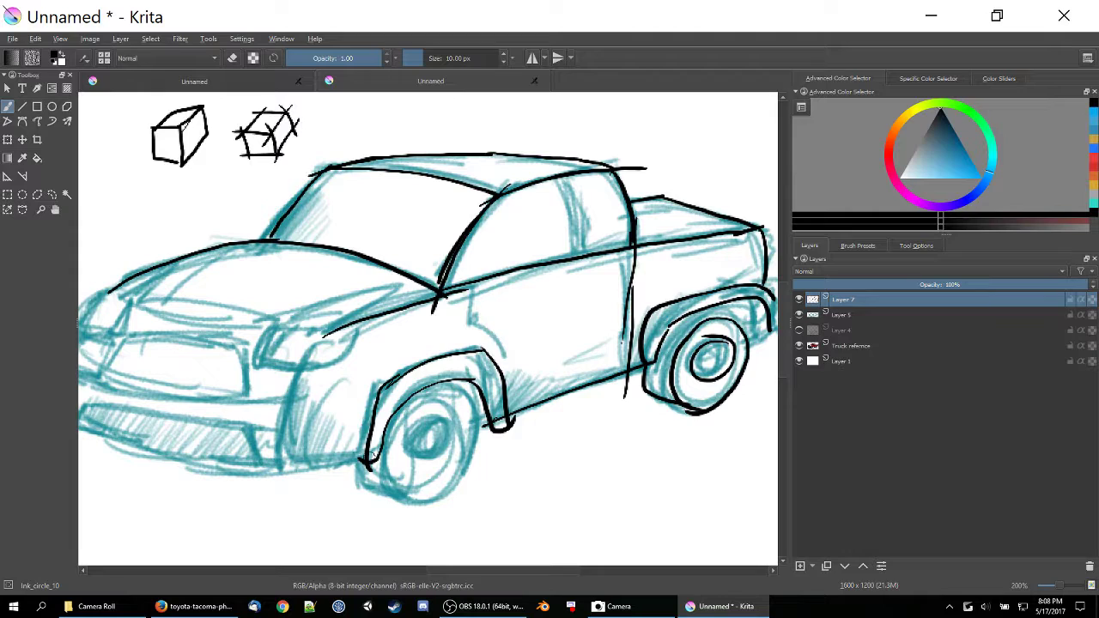
pyautogui.moveTo(282, 473); pyautogui.dragTo(355, 457)
# - Outline the headlight and ink the fender line and hood edges
pyautogui.moveTo(279, 325)
pyautogui.mouseDown()
pyautogui.moveTo(266, 363)
pyautogui.moveTo(302, 366)
pyautogui.moveTo(360, 344)
pyautogui.moveTo(355, 327)
pyautogui.moveTo(347, 352)
pyautogui.mouseUp()
pyautogui.moveTo(276, 330); pyautogui.dragTo(333, 336)
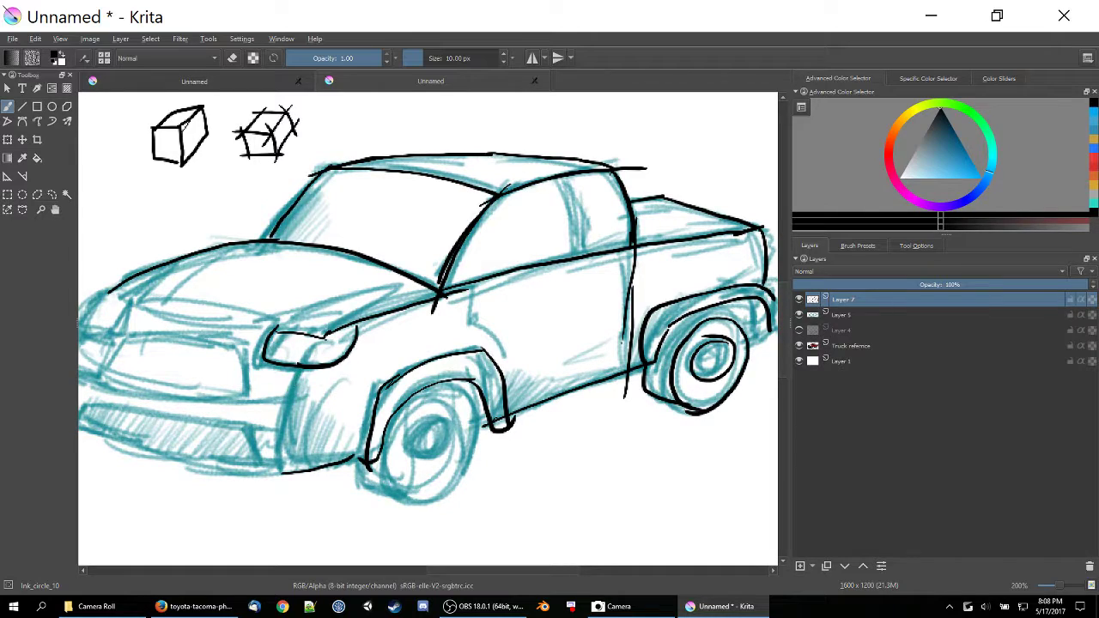
pyautogui.moveTo(297, 369); pyautogui.dragTo(284, 472)
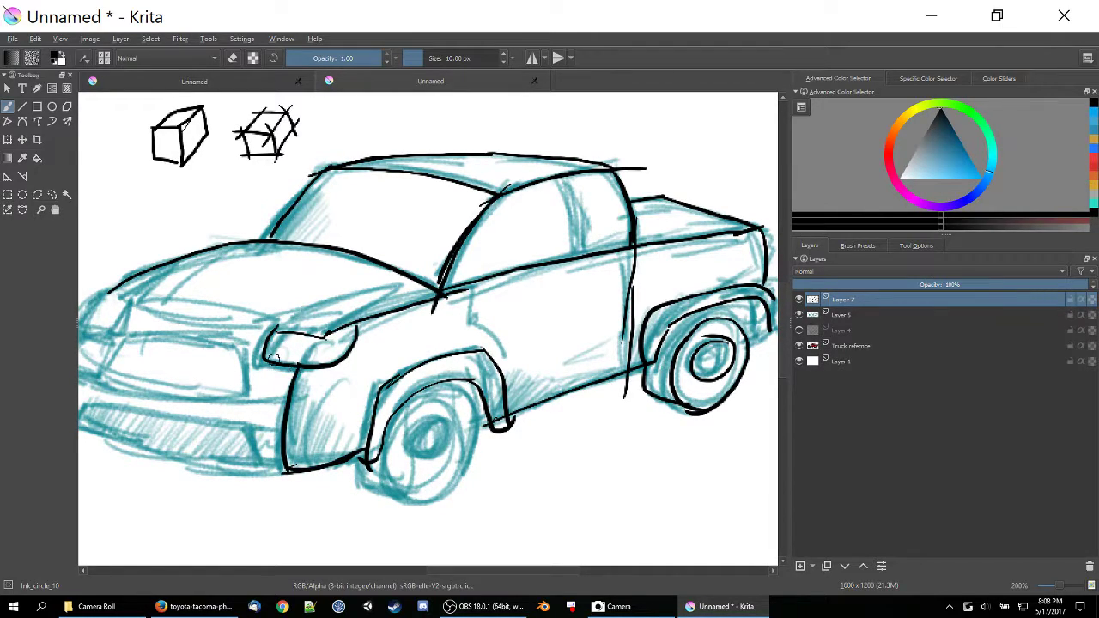
pyautogui.moveTo(288, 391); pyautogui.dragTo(400, 391)
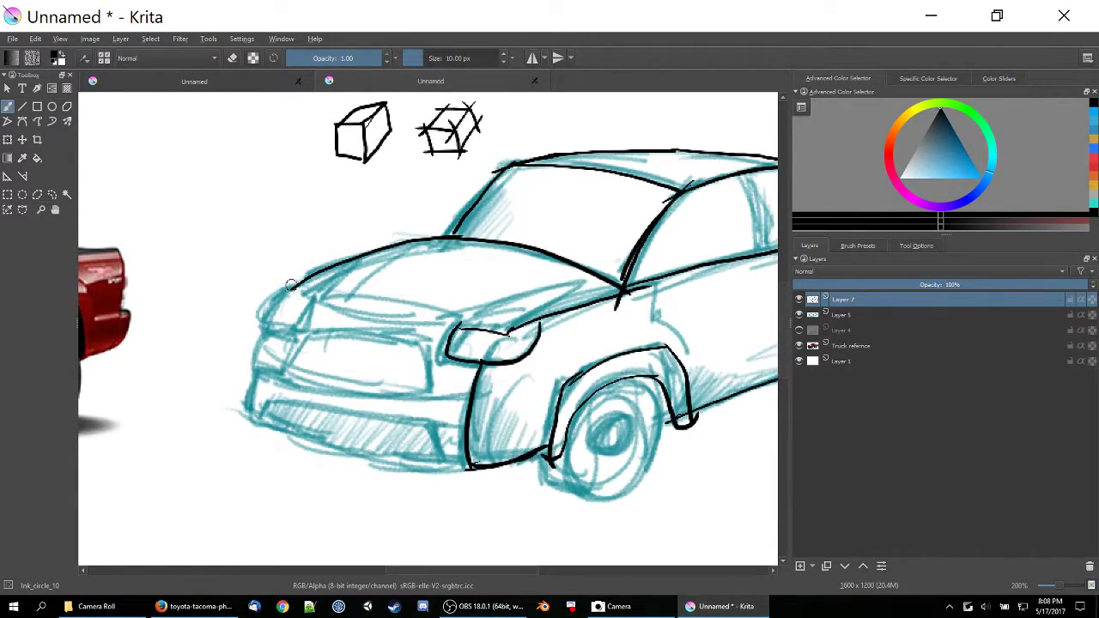
pyautogui.moveTo(290, 286)
pyautogui.mouseDown()
pyautogui.moveTo(266, 319)
pyautogui.moveTo(294, 335)
pyautogui.mouseUp()
pyautogui.moveTo(302, 291)
pyautogui.mouseDown()
pyautogui.moveTo(373, 314)
pyautogui.moveTo(469, 319)
pyautogui.mouseUp()
pyautogui.moveTo(448, 236); pyautogui.dragTo(300, 281)
pyautogui.moveTo(262, 316); pyautogui.dragTo(396, 244)
pyautogui.moveTo(313, 280); pyautogui.dragTo(403, 241)
# - Ink the front bumper's left, bottom and upper edges and outline the grille
pyautogui.moveTo(265, 329)
pyautogui.mouseDown()
pyautogui.moveTo(247, 411)
pyautogui.moveTo(261, 420)
pyautogui.moveTo(295, 398)
pyautogui.moveTo(334, 399)
pyautogui.moveTo(441, 427)
pyautogui.moveTo(448, 469)
pyautogui.mouseUp()
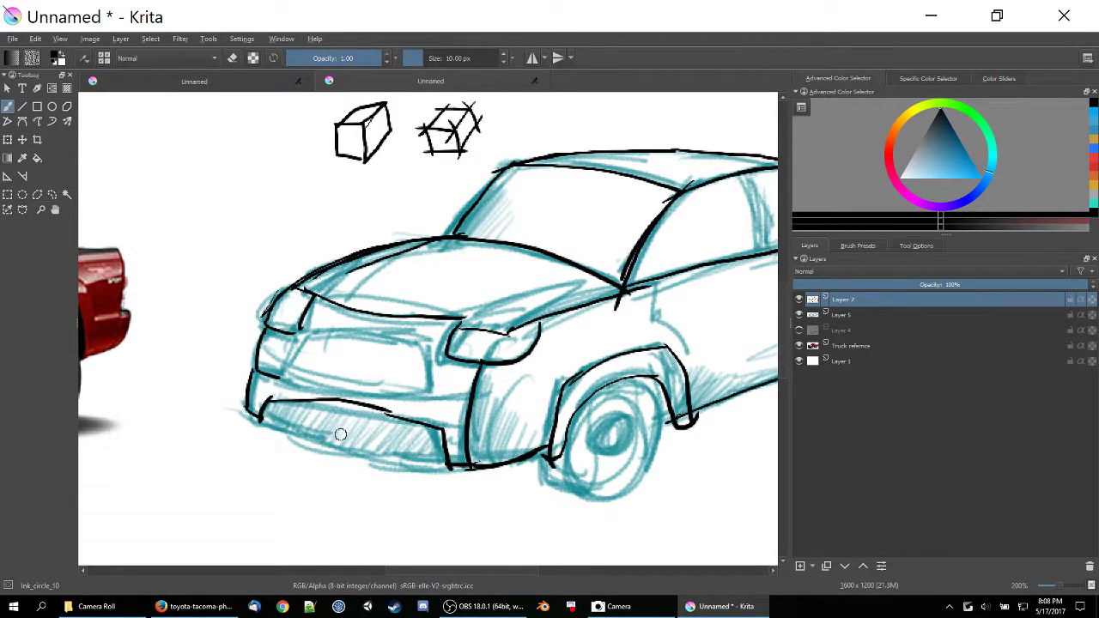
pyautogui.moveTo(262, 421)
pyautogui.mouseDown()
pyautogui.moveTo(314, 441)
pyautogui.moveTo(483, 462)
pyautogui.mouseUp()
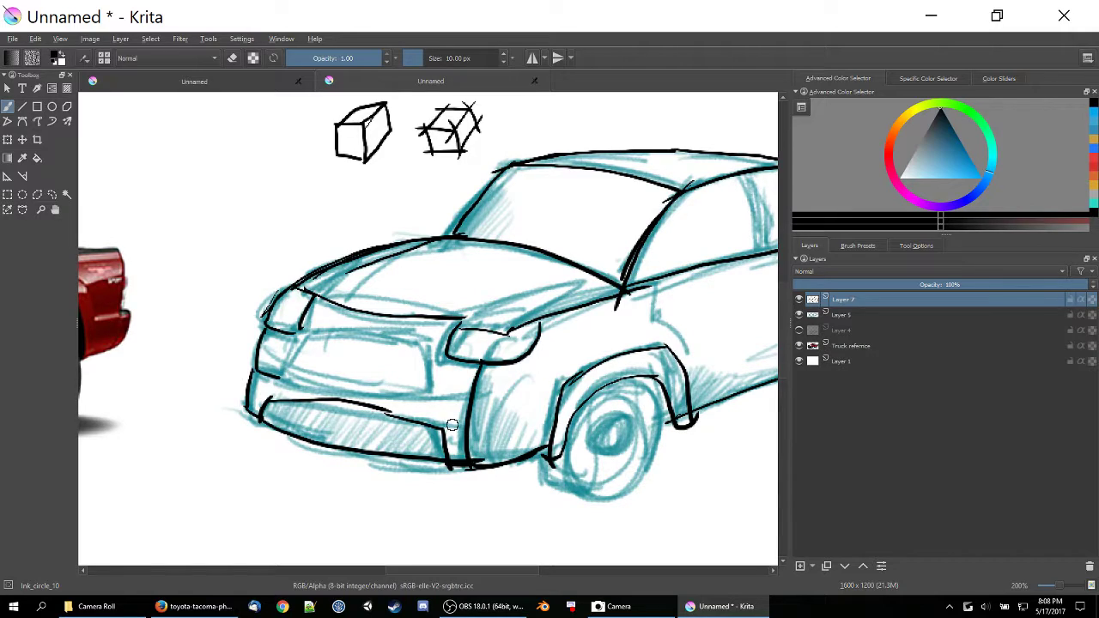
pyautogui.moveTo(436, 422); pyautogui.dragTo(464, 424)
pyautogui.moveTo(300, 384); pyautogui.dragTo(503, 401)
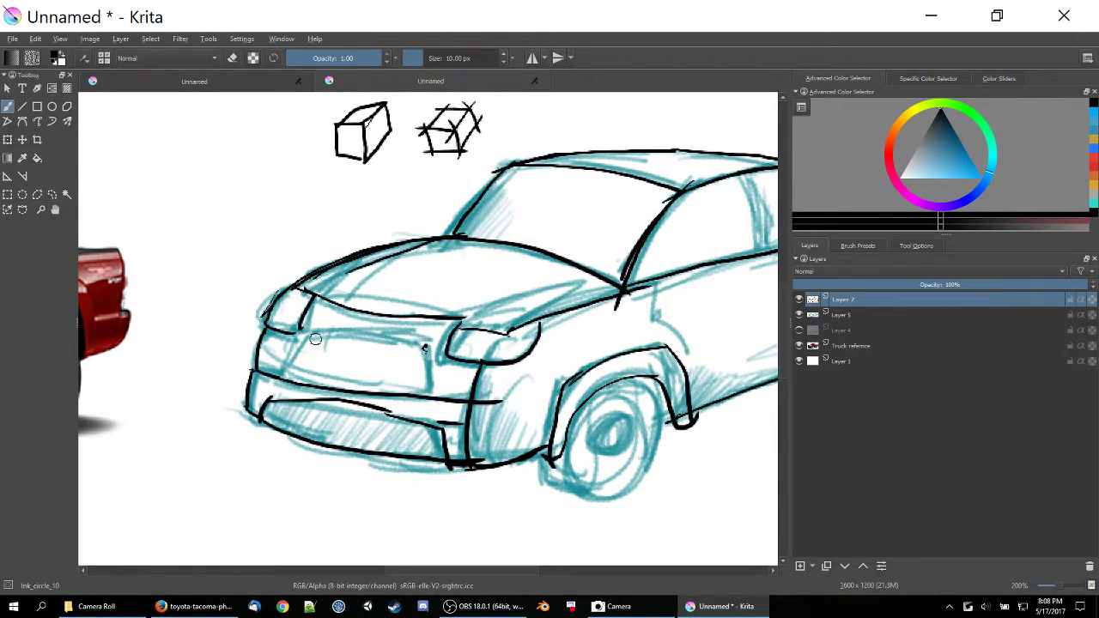
pyautogui.moveTo(302, 354)
pyautogui.mouseDown()
pyautogui.moveTo(368, 338)
pyautogui.moveTo(426, 360)
pyautogui.moveTo(427, 405)
pyautogui.moveTo(475, 430)
pyautogui.mouseUp()
# - Ink the bottom and right side of the front wheel and its centre hub
pyautogui.moveTo(542, 456); pyautogui.dragTo(565, 496)
pyautogui.moveTo(574, 429)
pyautogui.mouseDown()
pyautogui.moveTo(570, 496)
pyautogui.moveTo(616, 495)
pyautogui.mouseUp()
pyautogui.moveTo(662, 393)
pyautogui.mouseDown()
pyautogui.moveTo(650, 473)
pyautogui.moveTo(630, 493)
pyautogui.mouseUp()
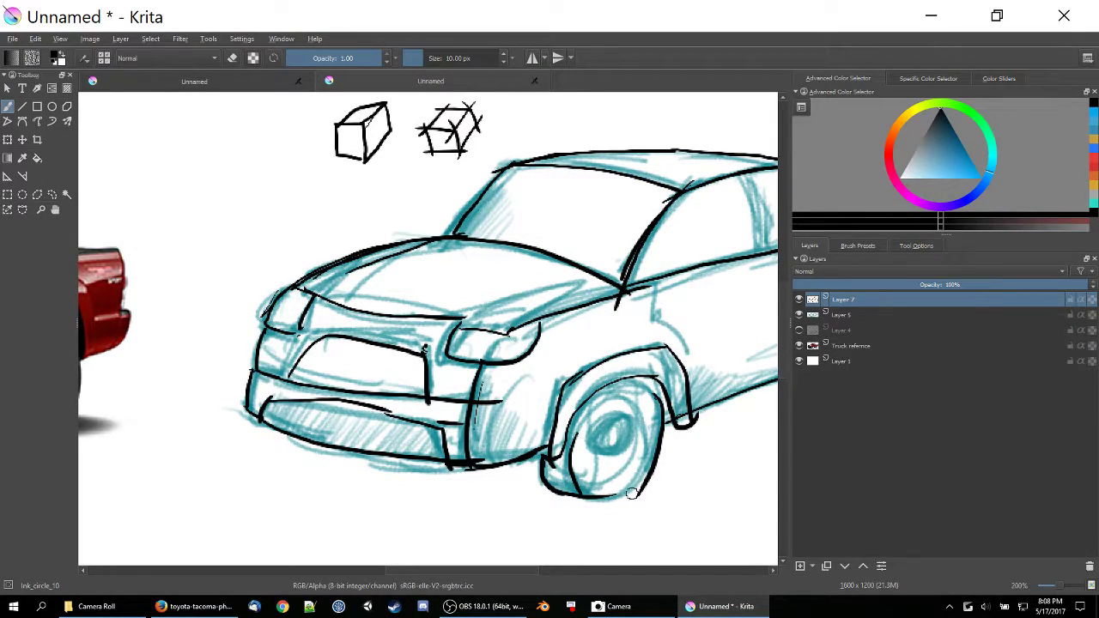
pyautogui.moveTo(631, 417)
pyautogui.mouseDown()
pyautogui.moveTo(597, 430)
pyautogui.moveTo(640, 422)
pyautogui.moveTo(566, 447)
pyautogui.mouseUp()
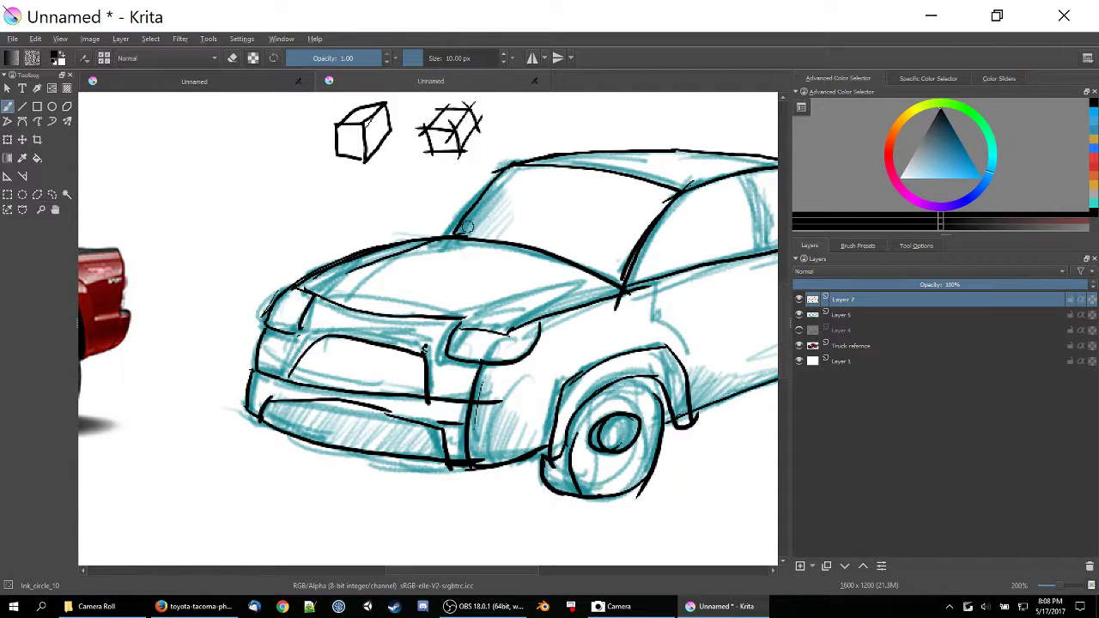
# - Toggle the teal sketch while inking the front fender, rear cab pillar and rear fender lines
pyautogui.click(799, 315)
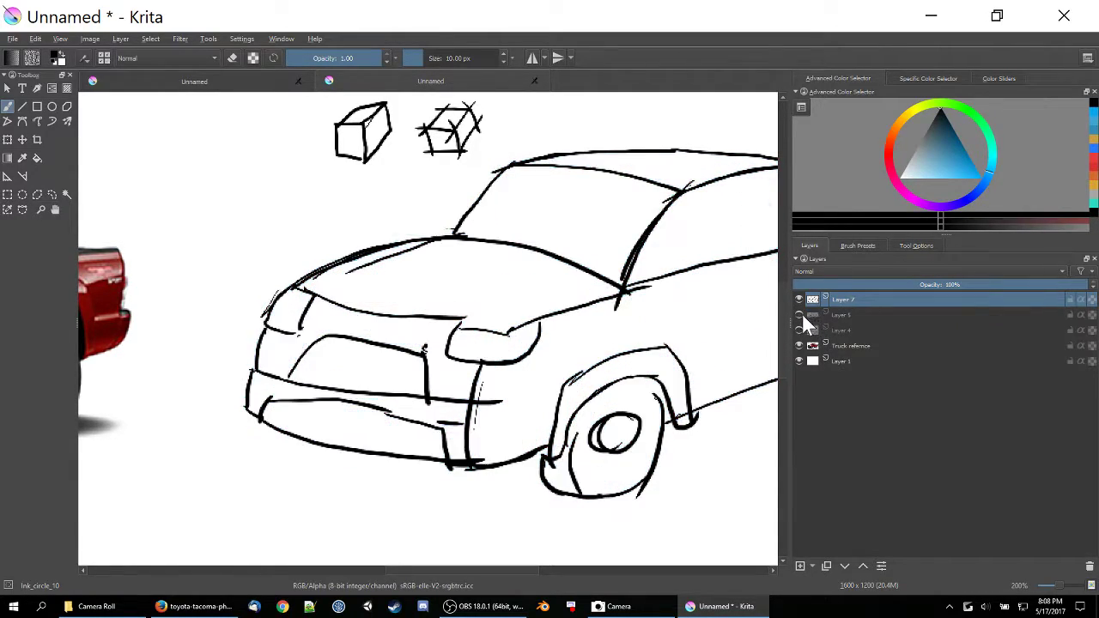
pyautogui.moveTo(646, 298); pyautogui.dragTo(447, 317)
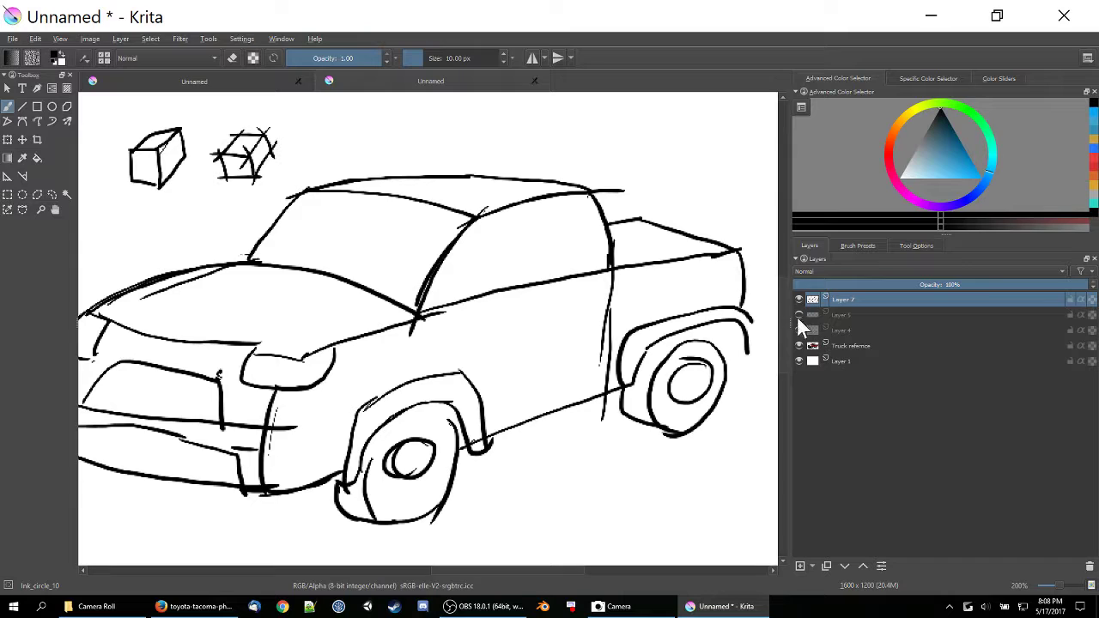
pyautogui.click(799, 314)
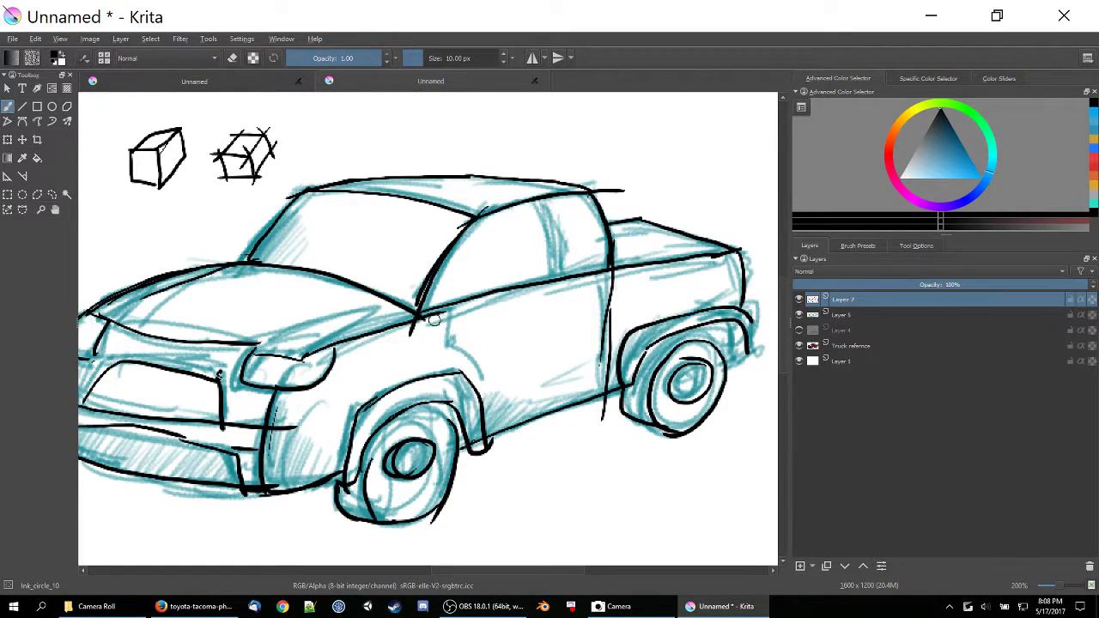
pyautogui.moveTo(447, 312)
pyautogui.mouseDown()
pyautogui.moveTo(452, 345)
pyautogui.moveTo(506, 434)
pyautogui.mouseUp()
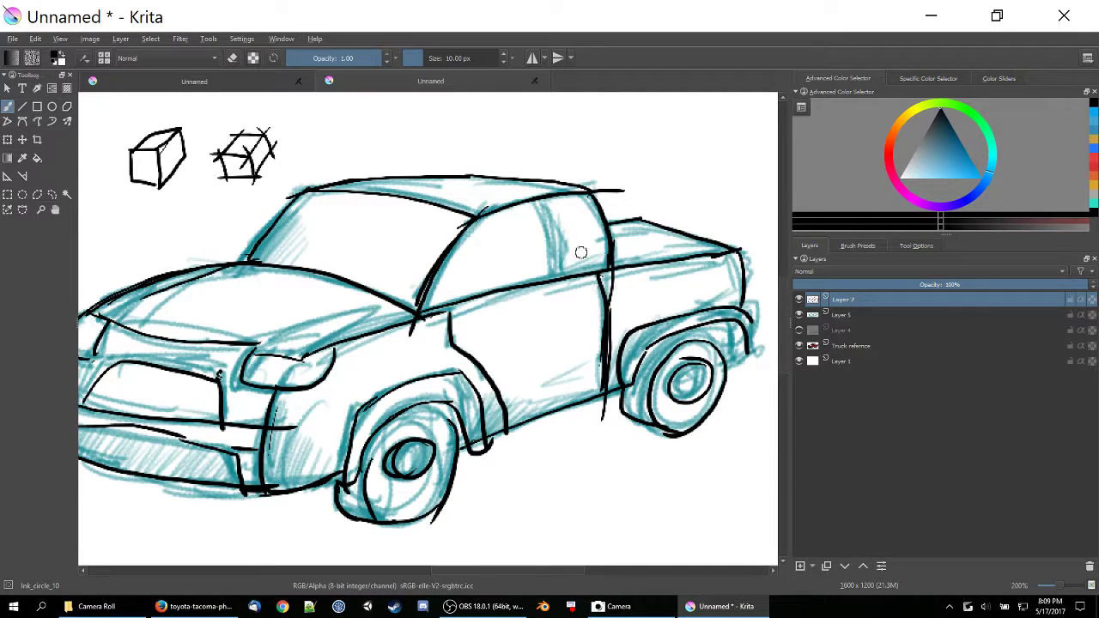
pyautogui.moveTo(539, 204)
pyautogui.mouseDown()
pyautogui.moveTo(564, 365)
pyautogui.moveTo(553, 401)
pyautogui.moveTo(546, 386)
pyautogui.moveTo(615, 358)
pyautogui.mouseUp()
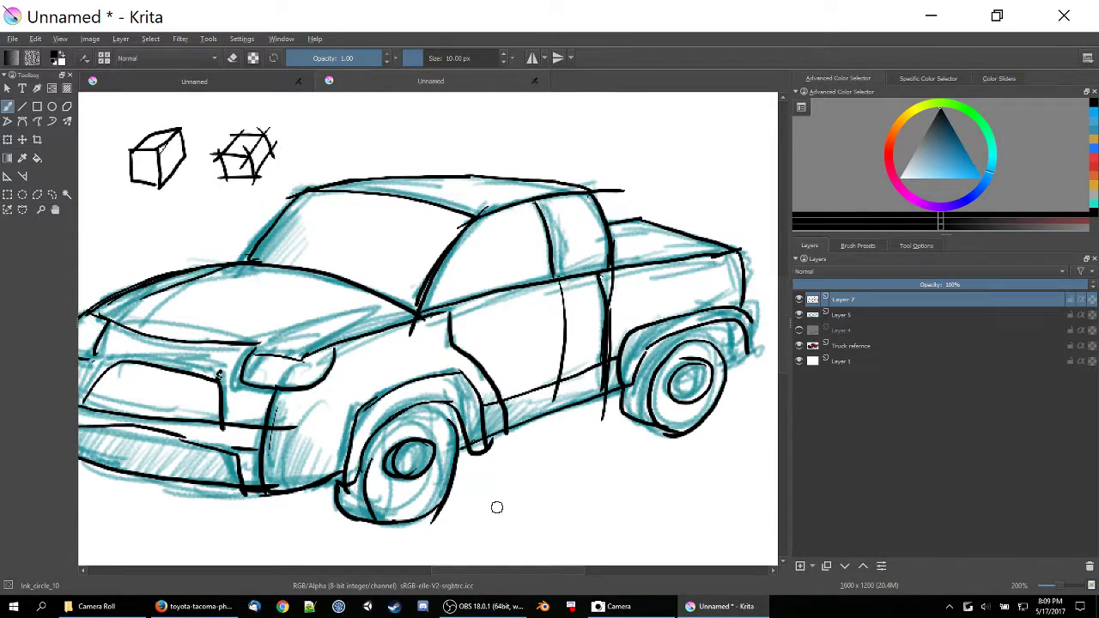
pyautogui.click(798, 314)
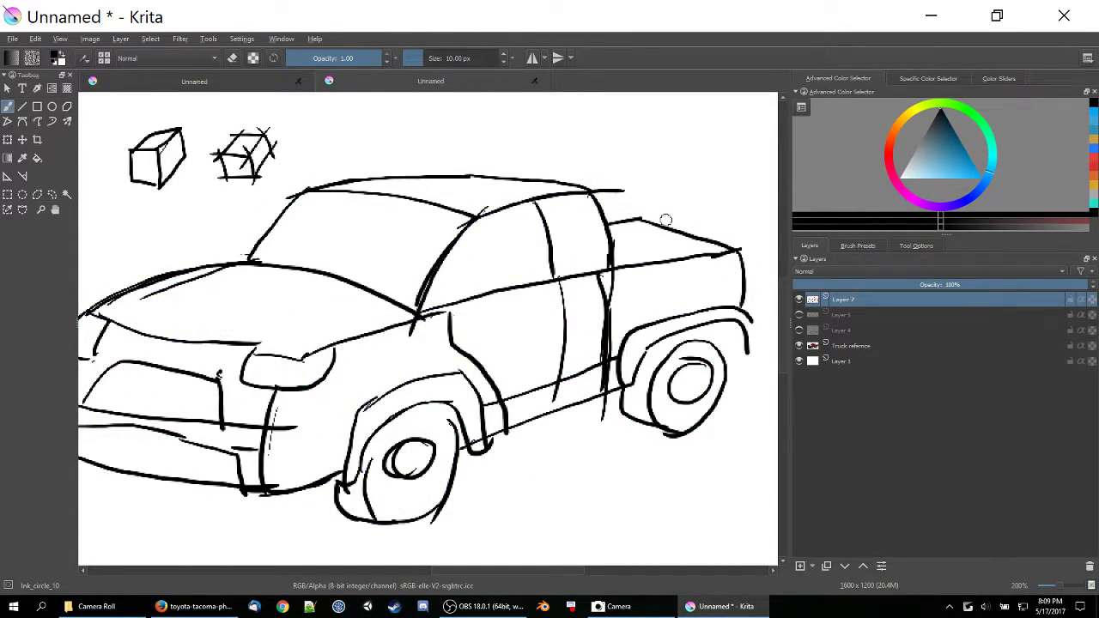
pyautogui.moveTo(752, 318); pyautogui.dragTo(749, 353)
# - Erase and redraw the lower body line, then ink the front and rear wheel arch edges
pyautogui.press('e')
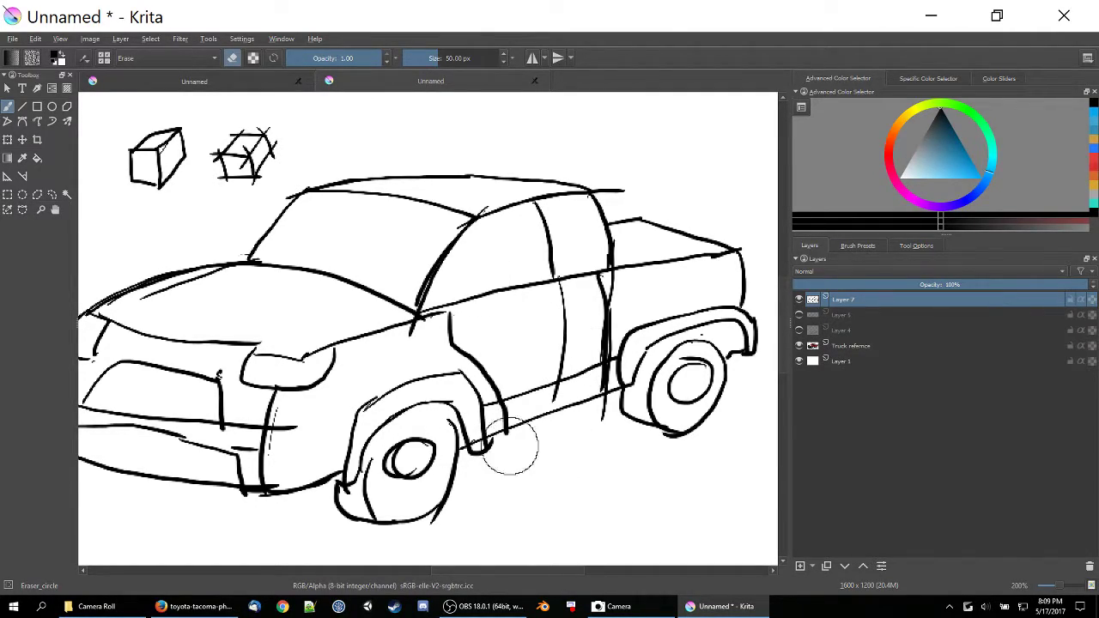
pyautogui.moveTo(506, 461)
pyautogui.mouseDown()
pyautogui.moveTo(473, 455)
pyautogui.moveTo(598, 421)
pyautogui.mouseUp()
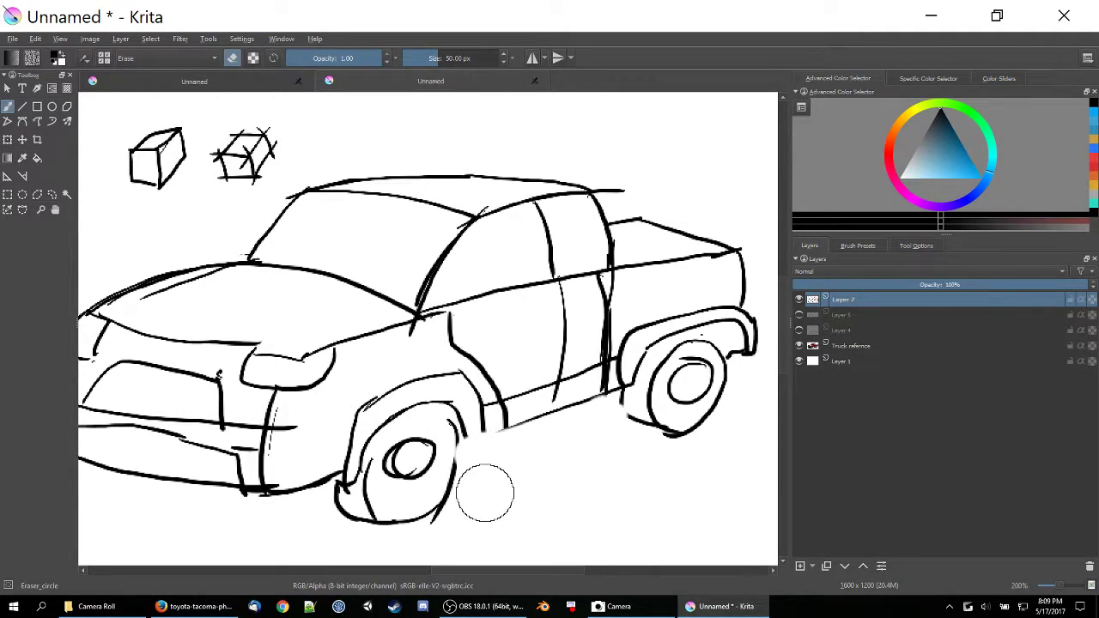
pyautogui.press('e')
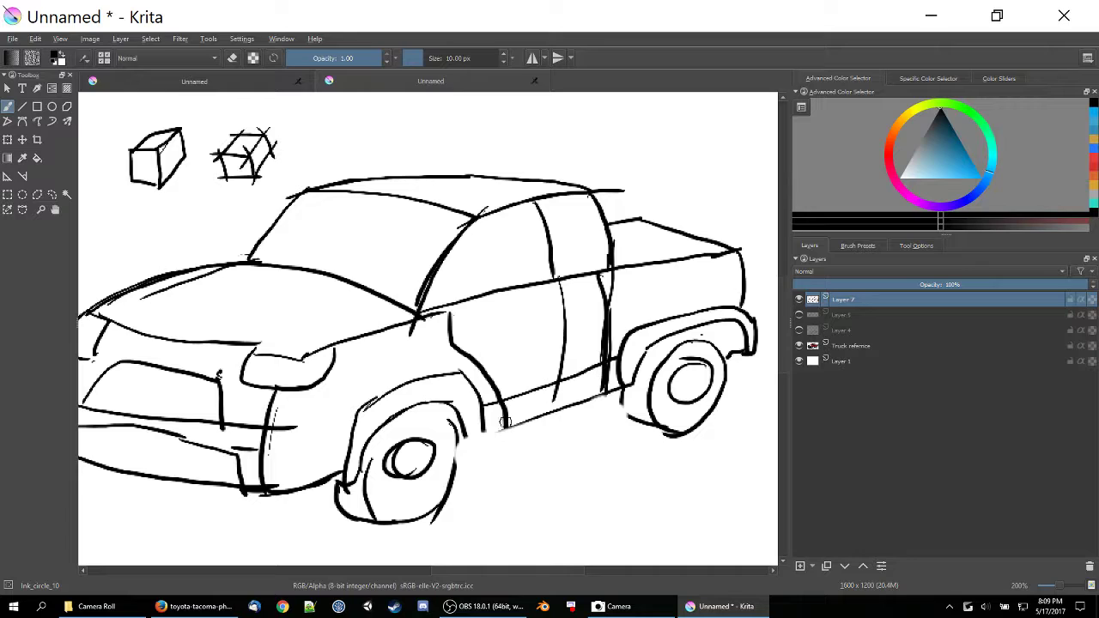
pyautogui.moveTo(501, 429)
pyautogui.mouseDown()
pyautogui.moveTo(459, 448)
pyautogui.moveTo(486, 427)
pyautogui.moveTo(458, 436)
pyautogui.moveTo(460, 471)
pyautogui.mouseUp()
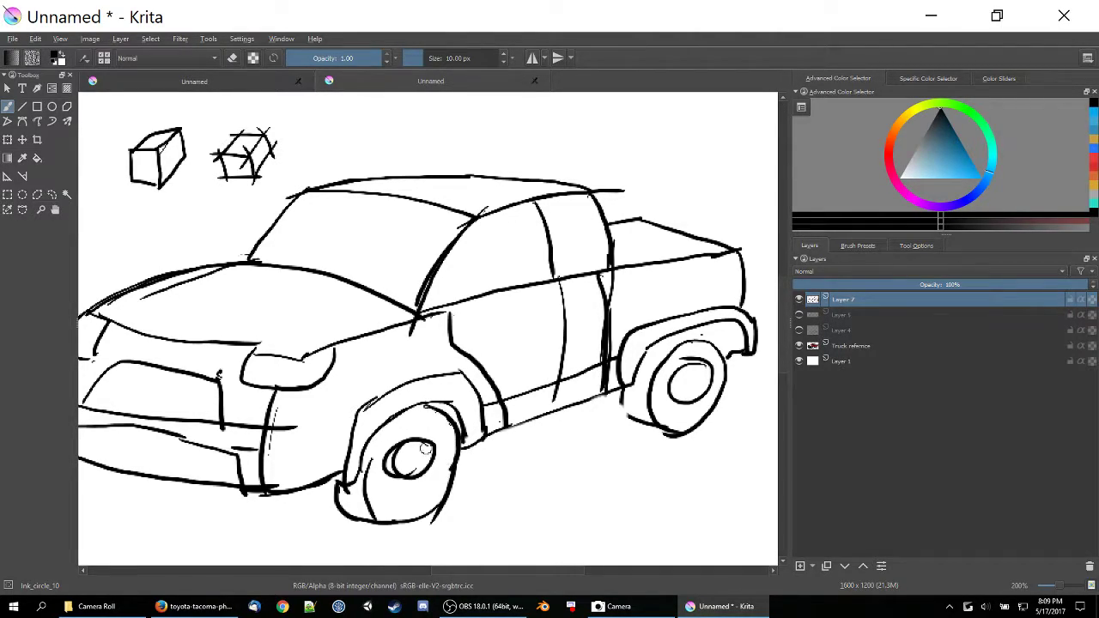
pyautogui.moveTo(382, 429); pyautogui.dragTo(368, 495)
pyautogui.moveTo(618, 390)
pyautogui.mouseDown()
pyautogui.moveTo(645, 430)
pyautogui.moveTo(683, 433)
pyautogui.mouseUp()
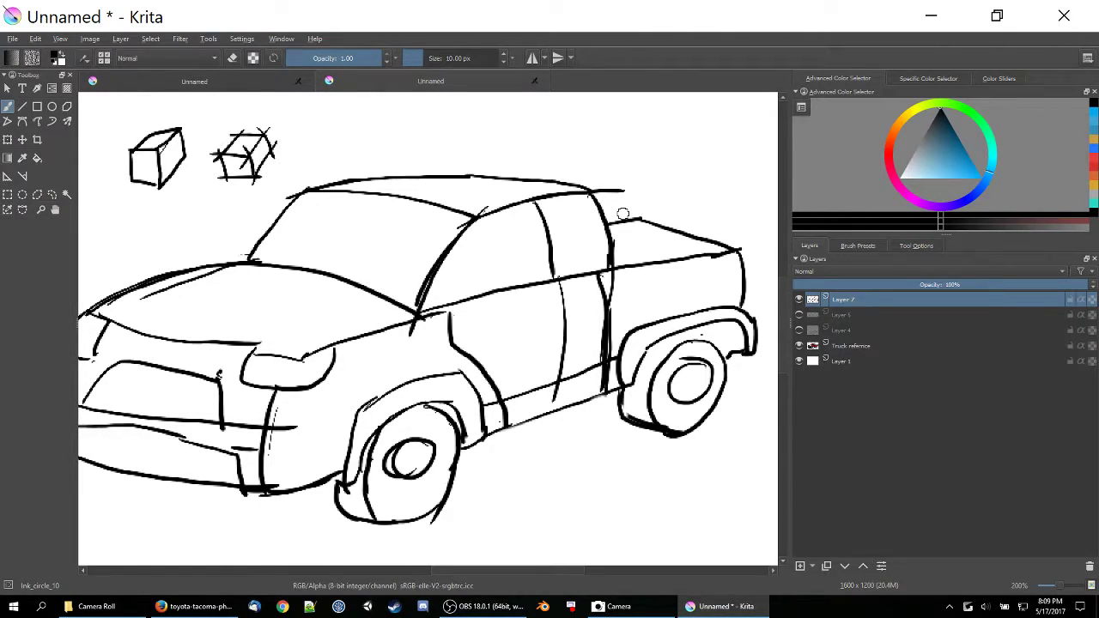
# - Trim the thick cab/bed line with a ~12 px eraser and redraw it cleanly
pyautogui.press('e')
pyautogui.moveTo(430, 57); pyautogui.dragTo(419, 59)
pyautogui.moveTo(608, 284); pyautogui.dragTo(598, 323)
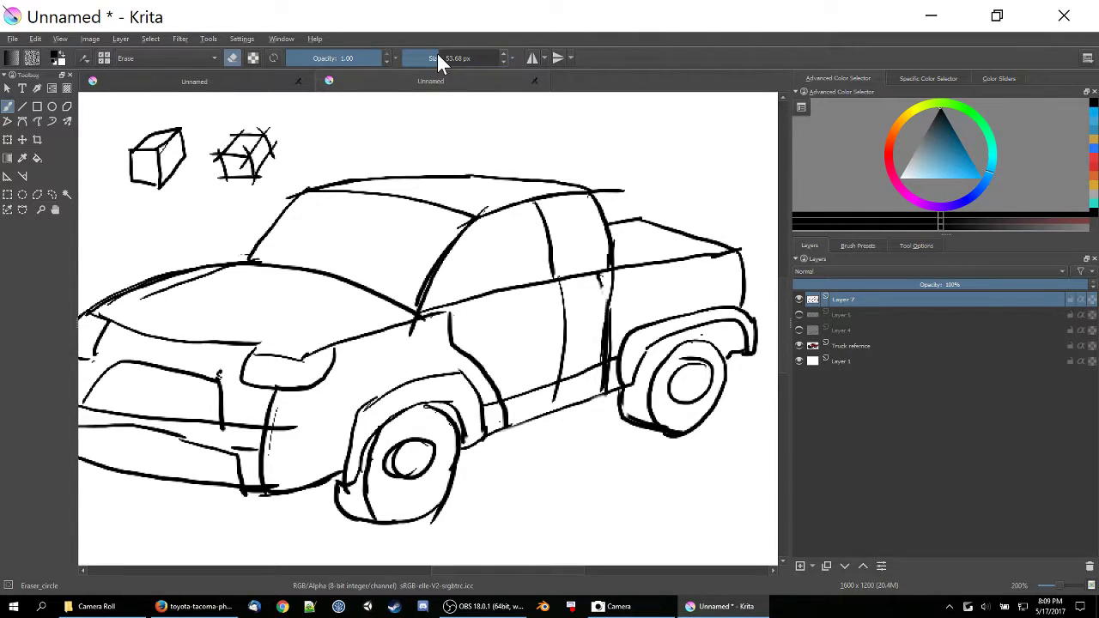
pyautogui.moveTo(592, 291)
pyautogui.mouseDown()
pyautogui.moveTo(588, 313)
pyautogui.moveTo(576, 294)
pyautogui.mouseUp()
pyautogui.moveTo(435, 59); pyautogui.dragTo(425, 58)
pyautogui.moveTo(597, 315)
pyautogui.mouseDown()
pyautogui.moveTo(608, 390)
pyautogui.moveTo(605, 287)
pyautogui.moveTo(618, 295)
pyautogui.mouseUp()
pyautogui.press('e')
pyautogui.moveTo(612, 271)
pyautogui.mouseDown()
pyautogui.moveTo(600, 393)
pyautogui.moveTo(622, 388)
pyautogui.mouseUp()
# - Erase the roof overshoot and stray mark, and thin the doubled A-pillar to one line
pyautogui.press('e')
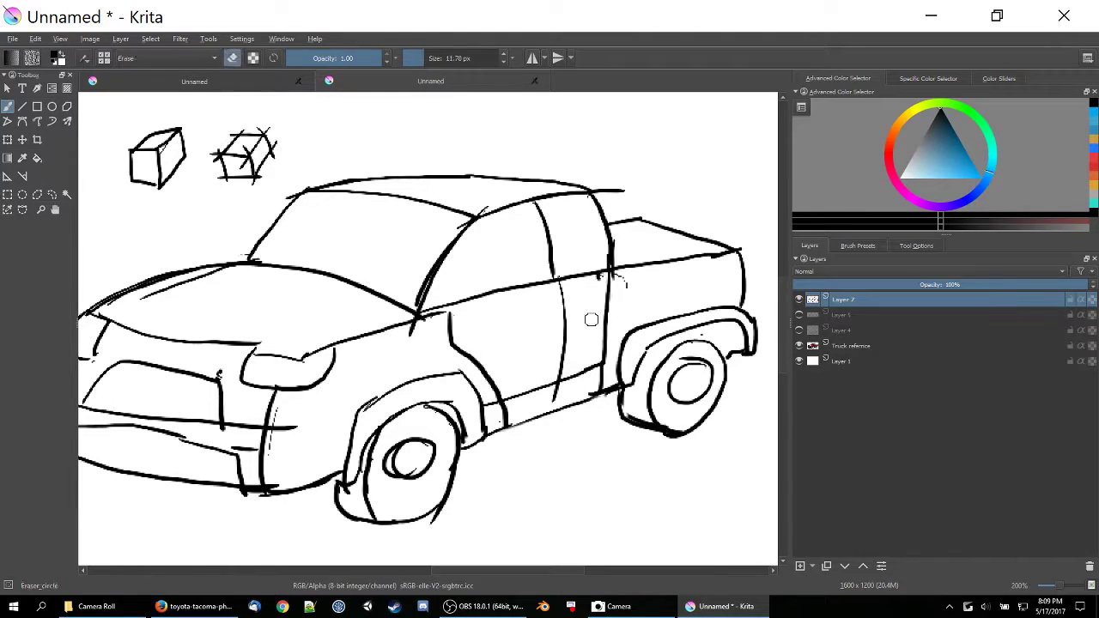
pyautogui.moveTo(608, 189); pyautogui.dragTo(594, 189)
pyautogui.moveTo(627, 284); pyautogui.dragTo(610, 273)
pyautogui.moveTo(464, 222)
pyautogui.mouseDown()
pyautogui.moveTo(414, 302)
pyautogui.moveTo(433, 267)
pyautogui.mouseUp()
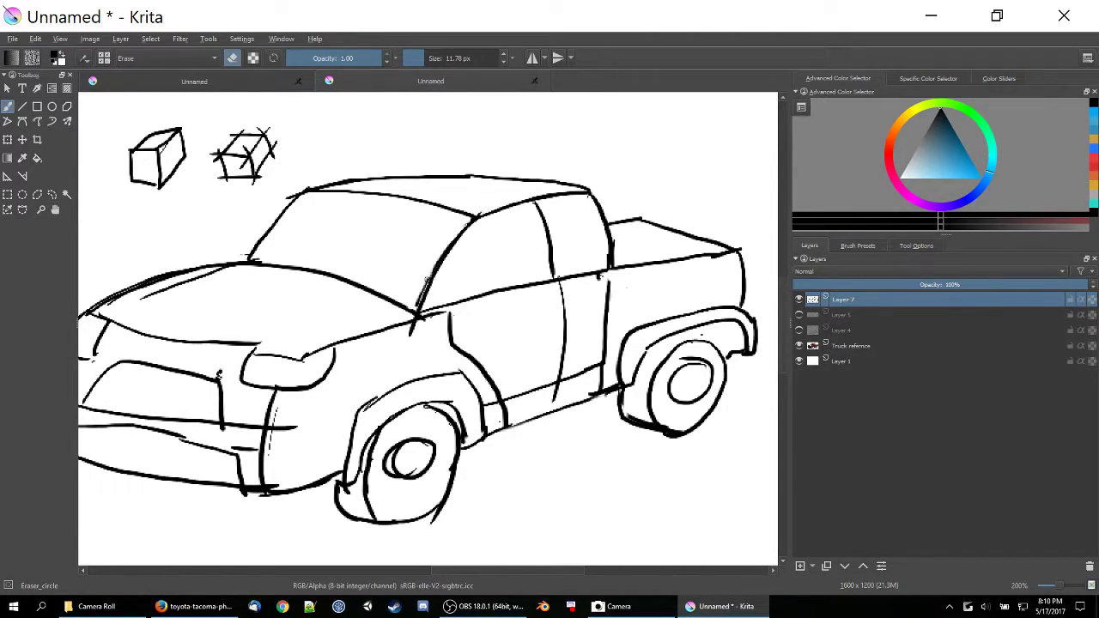
pyautogui.moveTo(410, 336)
pyautogui.mouseDown()
pyautogui.moveTo(409, 321)
pyautogui.moveTo(421, 327)
pyautogui.mouseUp()
# - Add thin lines across the hood and a short stroke on the front corner line
pyautogui.press('e')
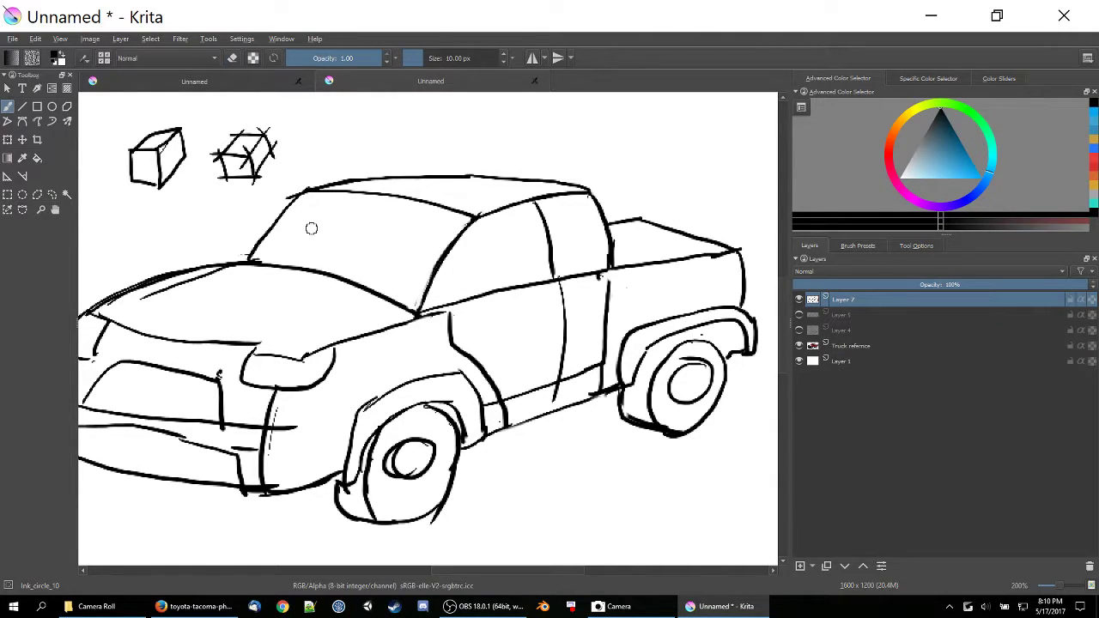
pyautogui.moveTo(249, 334); pyautogui.dragTo(362, 298)
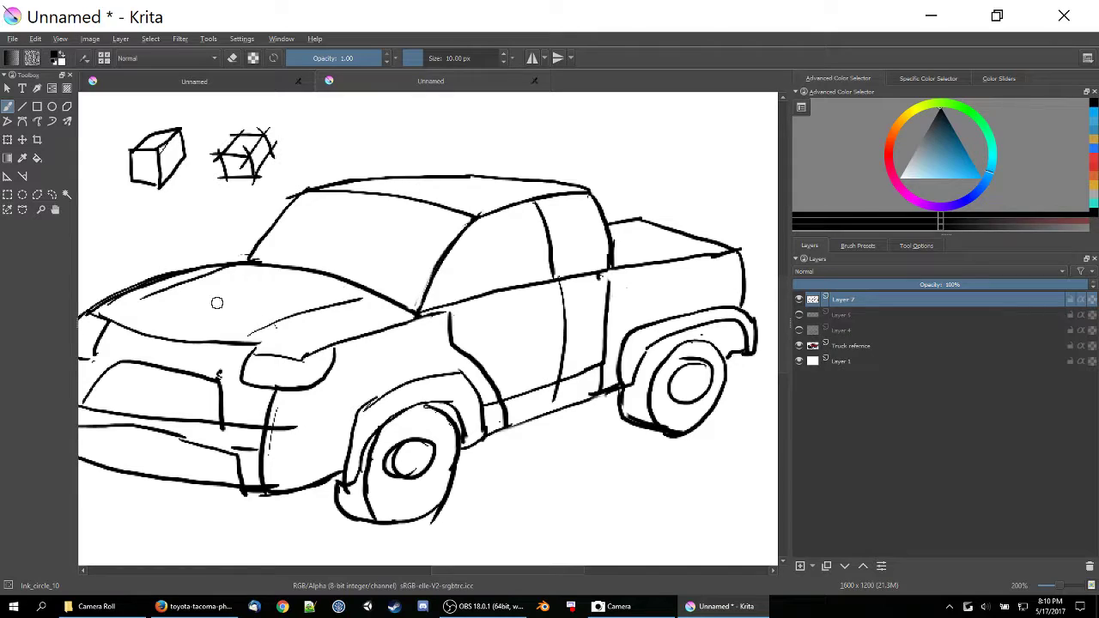
pyautogui.moveTo(258, 340); pyautogui.dragTo(300, 346)
pyautogui.moveTo(376, 344); pyautogui.dragTo(547, 316)
pyautogui.moveTo(453, 360); pyautogui.dragTo(445, 470)
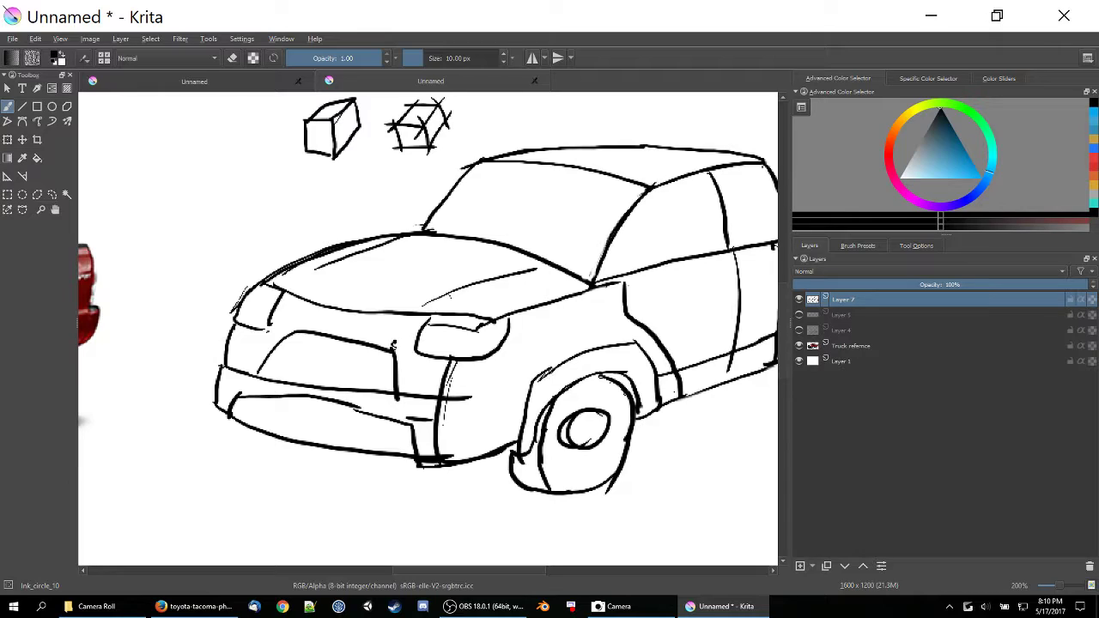
# - Ink the front wheel arch edges and A-pillar, switch to the eraser, and begin renaming Layer 7
pyautogui.moveTo(525, 395); pyautogui.dragTo(512, 431)
pyautogui.moveTo(655, 367); pyautogui.dragTo(663, 417)
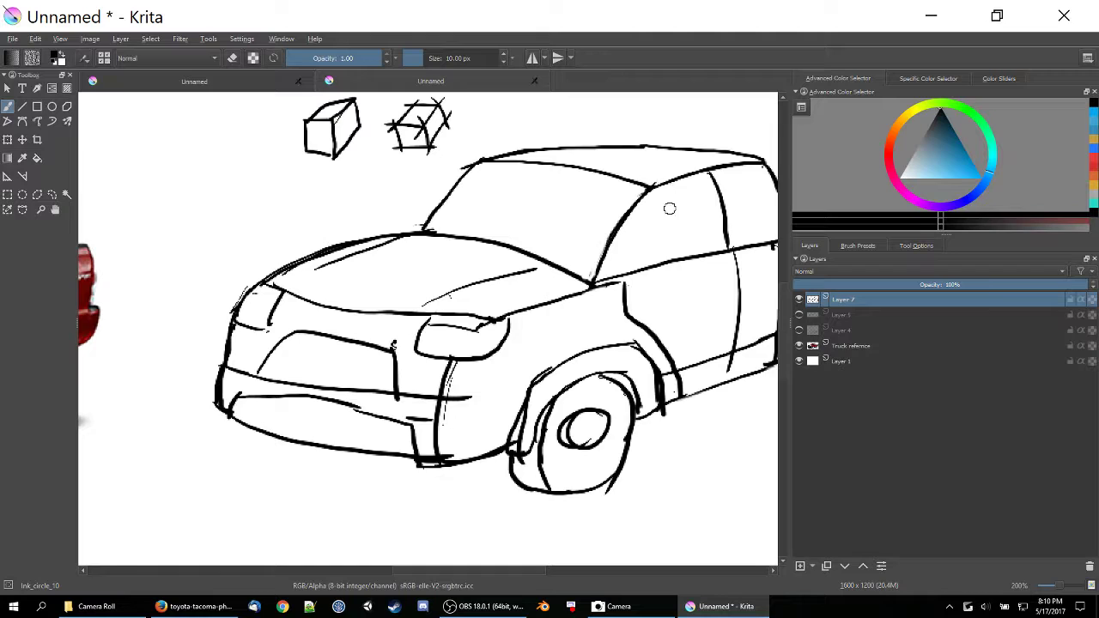
pyautogui.moveTo(646, 195); pyautogui.dragTo(598, 285)
pyautogui.press('e')
pyautogui.moveTo(577, 250)
pyautogui.mouseDown()
pyautogui.moveTo(449, 269)
pyautogui.moveTo(461, 254)
pyautogui.moveTo(483, 289)
pyautogui.moveTo(461, 262)
pyautogui.mouseUp()
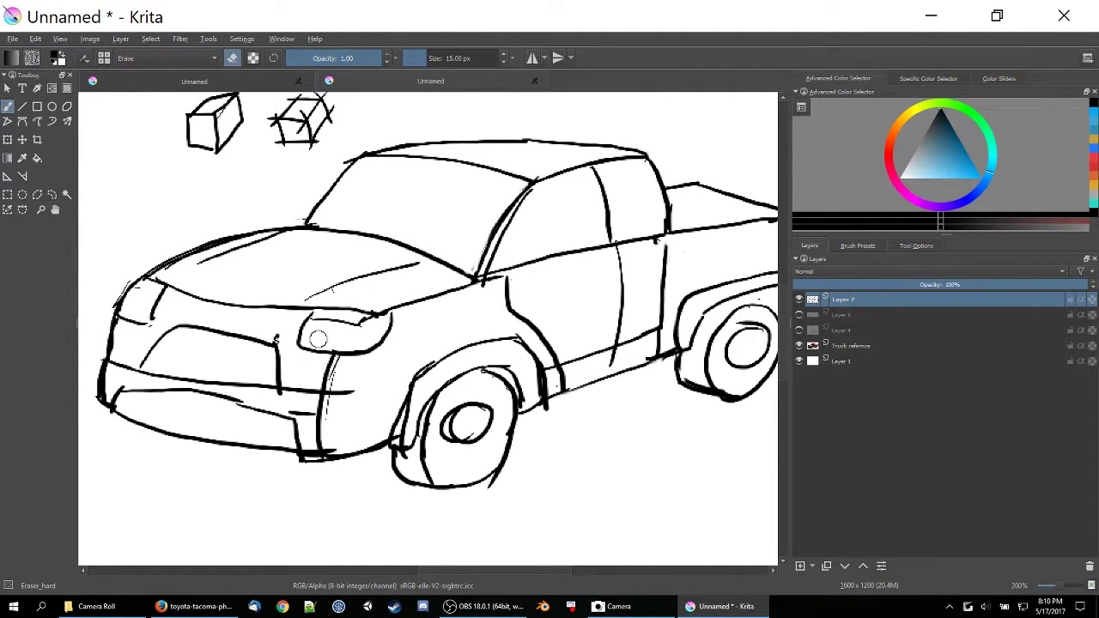
pyautogui.doubleClick(853, 299)
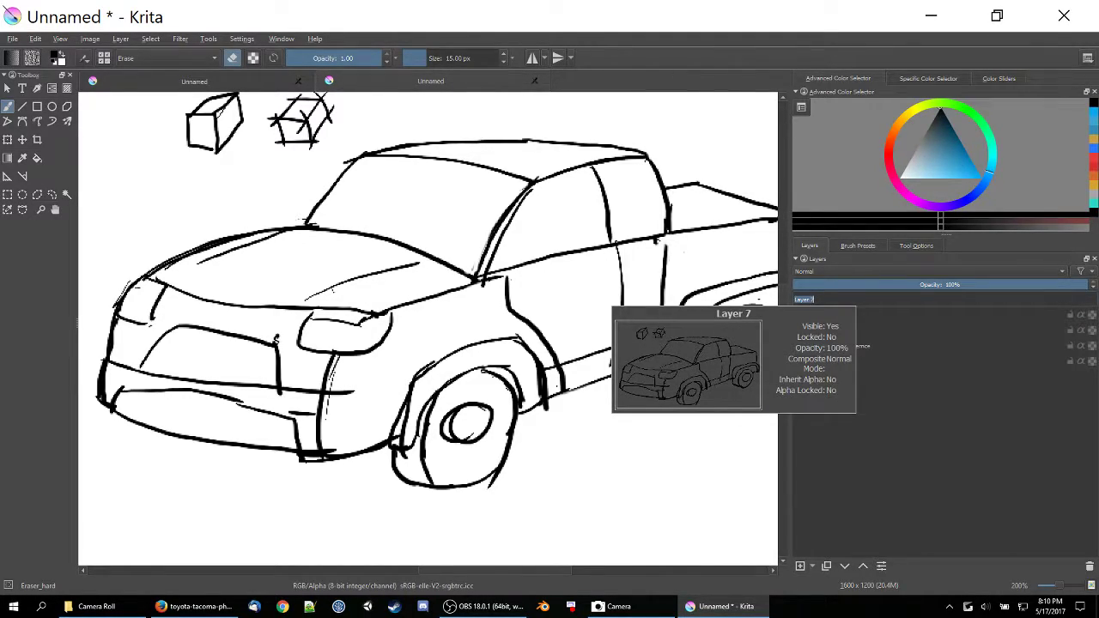
# - Name the inked layer 'lineart' and add a new layer named 'color'
pyautogui.write('H')
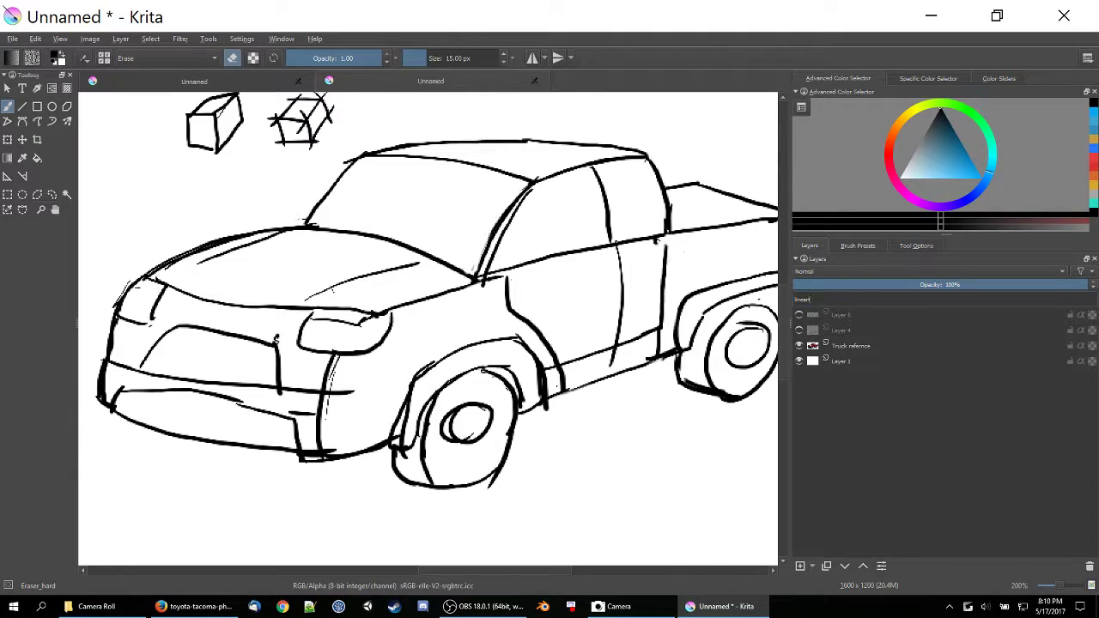
pyautogui.write('ineart')
pyautogui.press('Return')
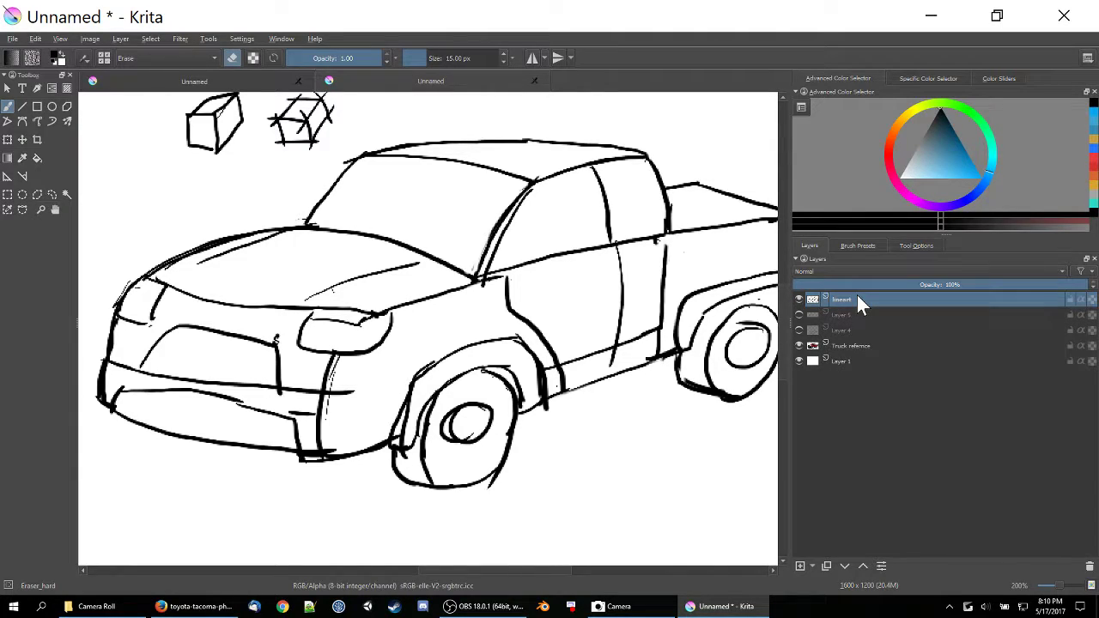
pyautogui.click(799, 566)
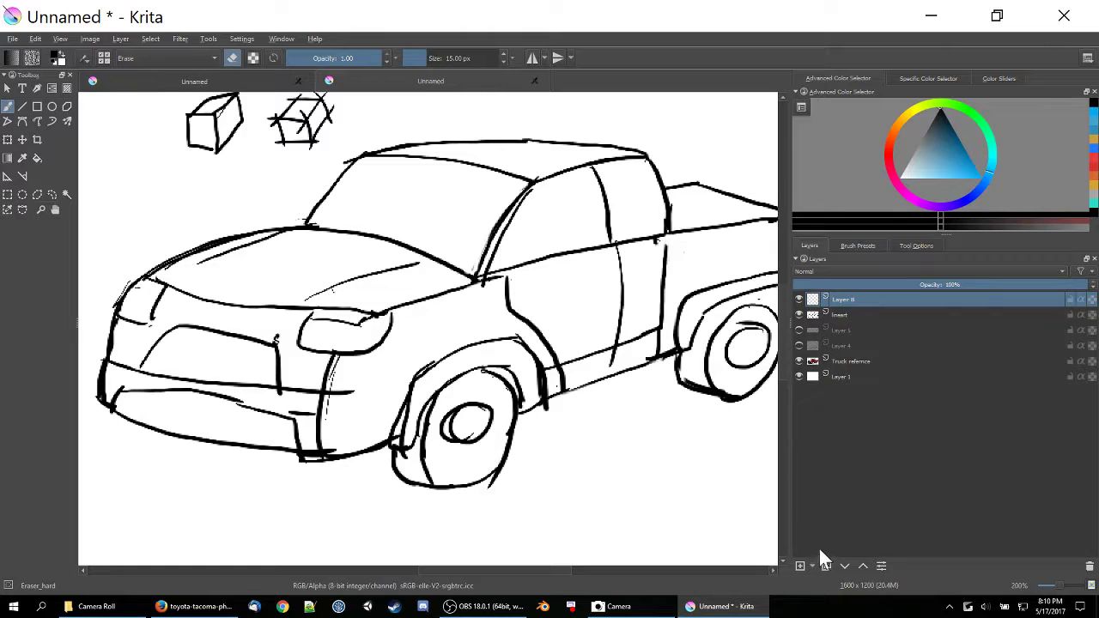
pyautogui.doubleClick(854, 298)
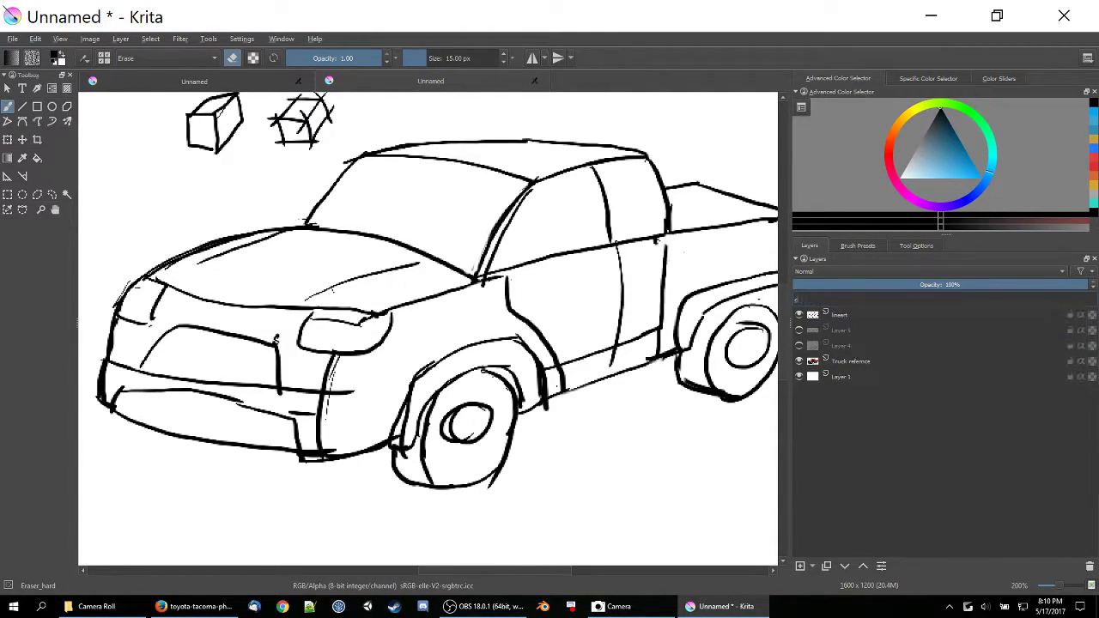
pyautogui.press('Return')
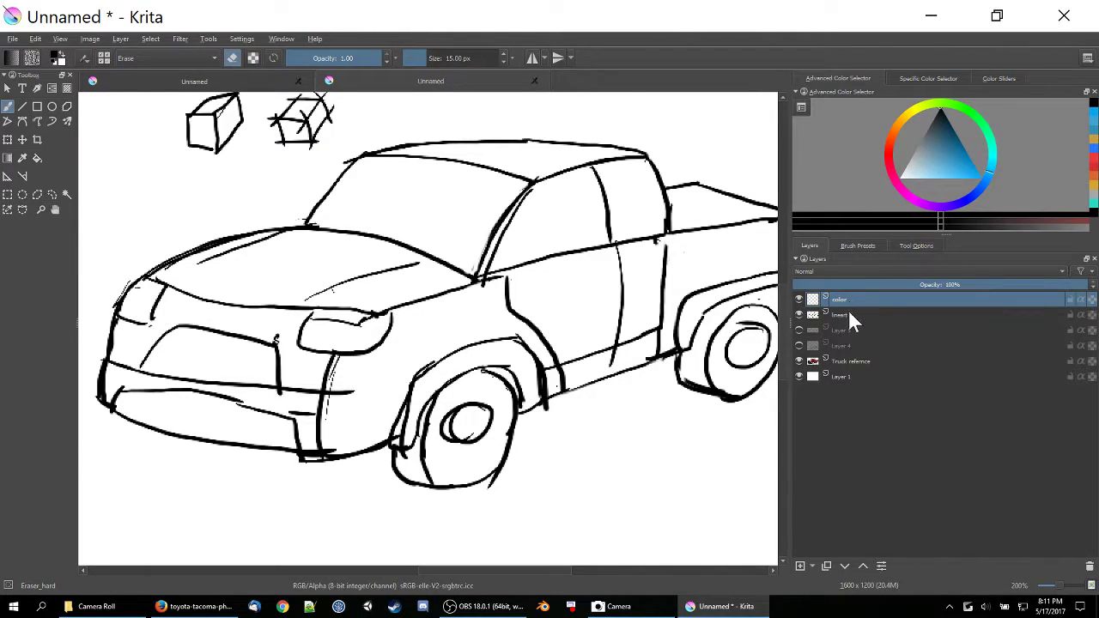
# - Move the color layer below lineart and pick bright red as the paint colour
pyautogui.click(845, 566)
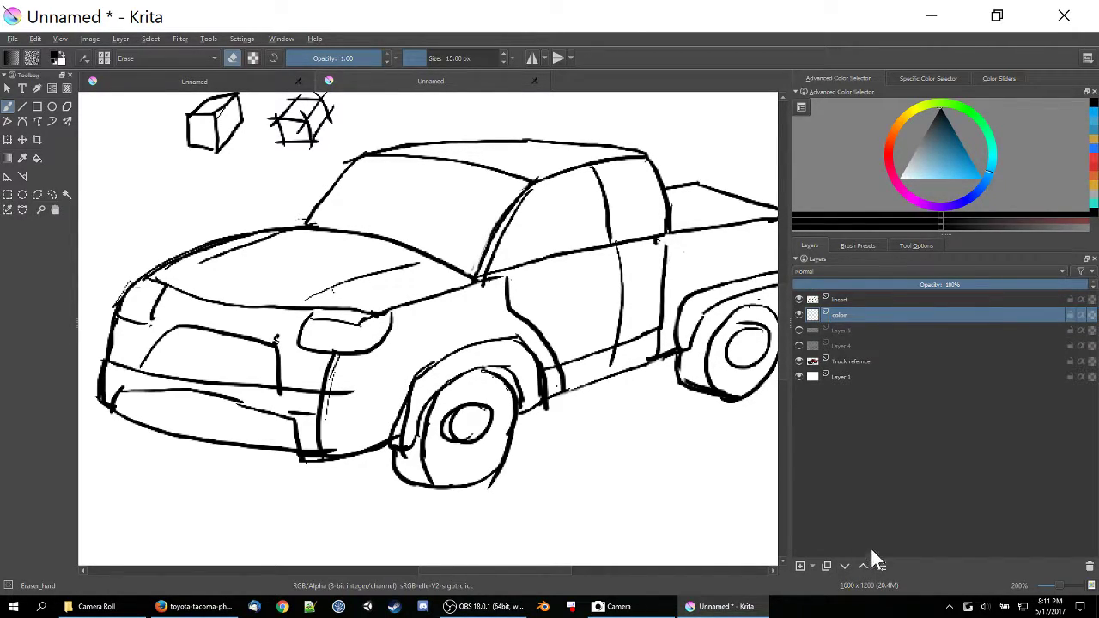
pyautogui.click(885, 161)
pyautogui.moveTo(957, 171); pyautogui.dragTo(991, 176)
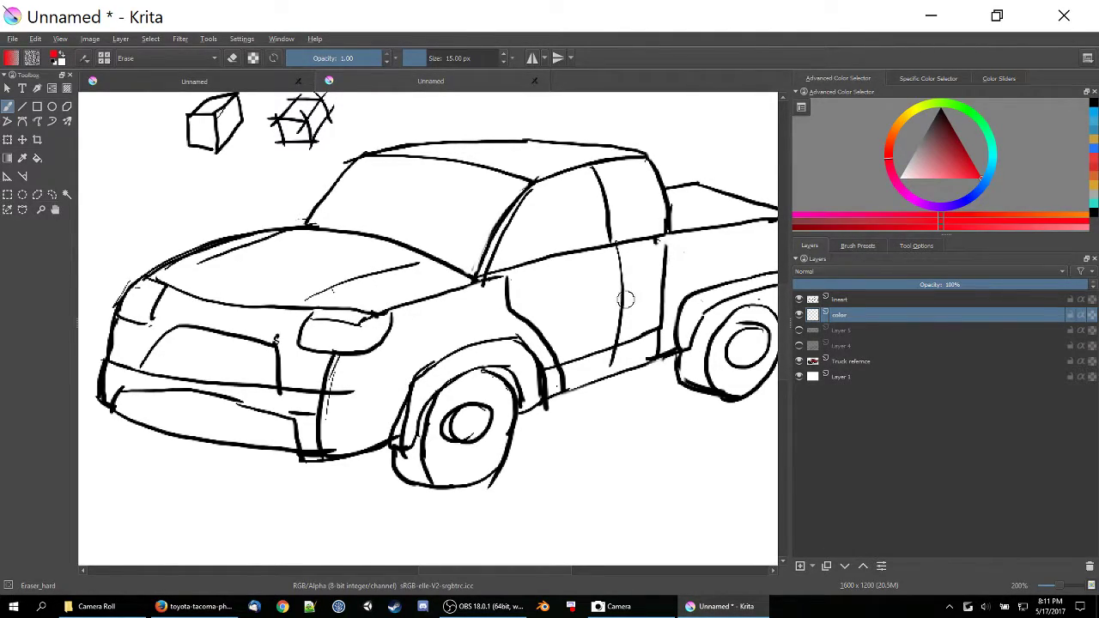
# - Hide lineart, switch to the Ink_brush_25 preset and paint a red test stroke on color
pyautogui.click(799, 300)
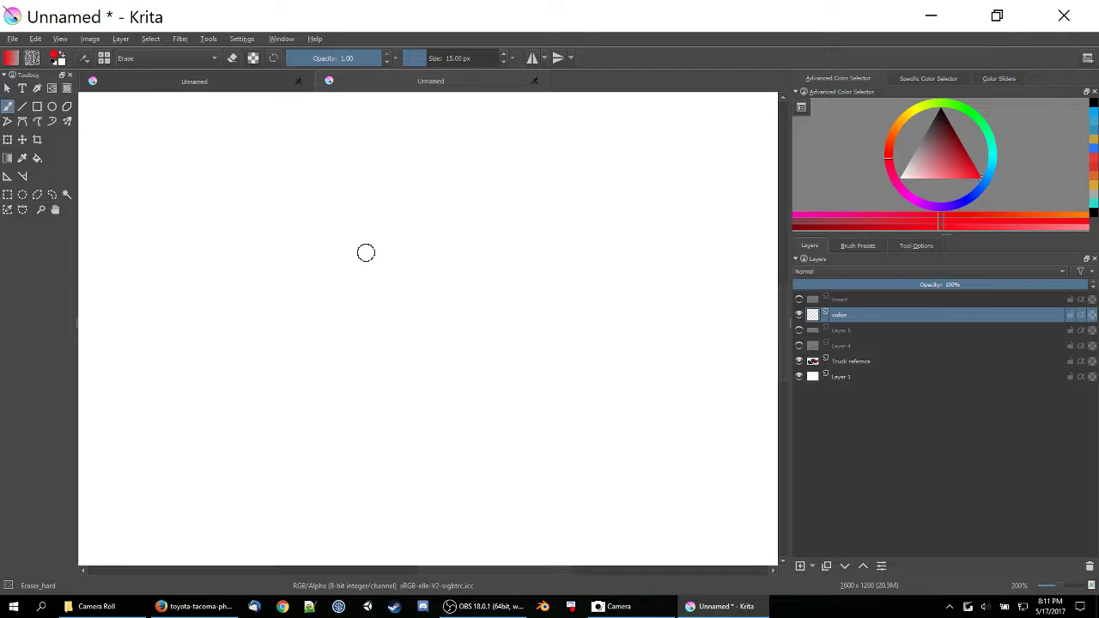
pyautogui.rightClick(388, 248)
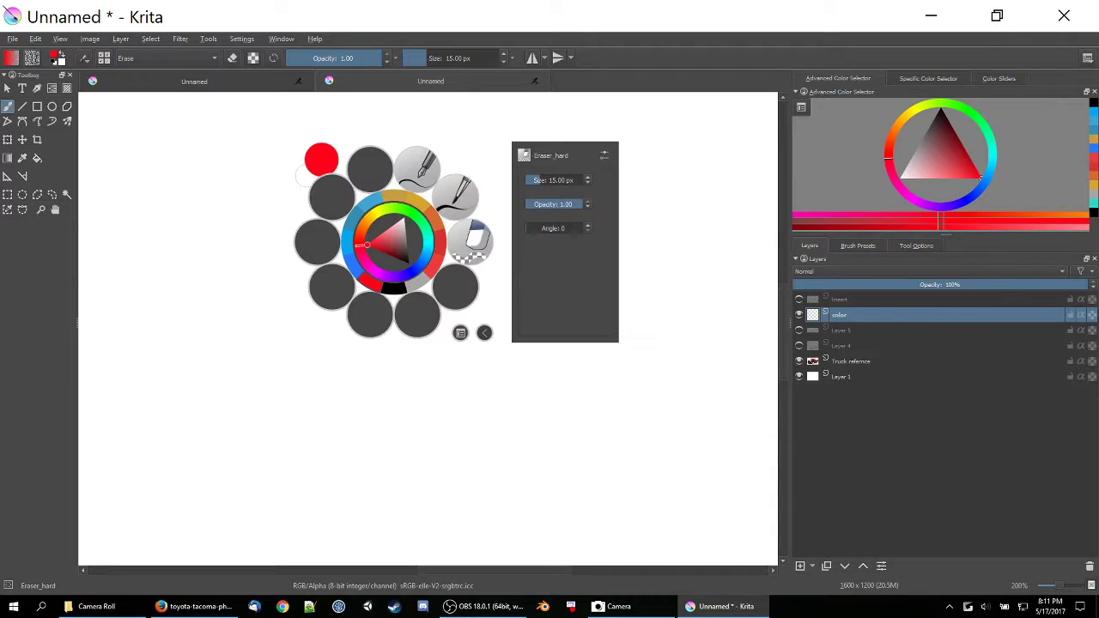
pyautogui.click(459, 197)
pyautogui.moveTo(379, 237); pyautogui.dragTo(439, 245)
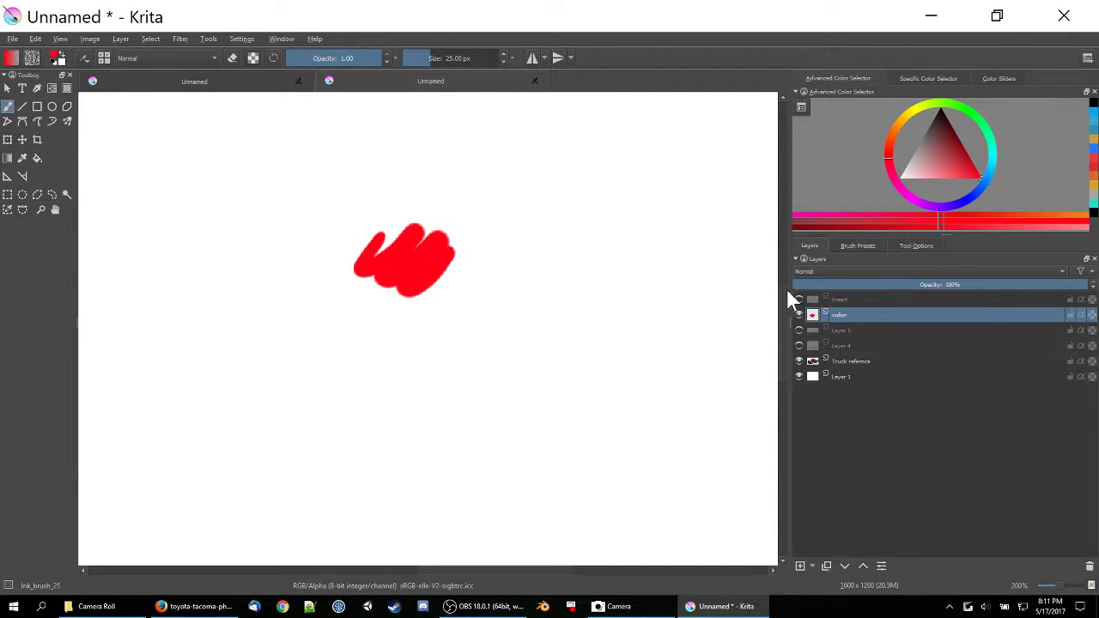
# - Show lineart again and paint the hood, grille and front bumper red
pyautogui.click(799, 299)
pyautogui.moveTo(341, 256)
pyautogui.mouseDown()
pyautogui.moveTo(387, 247)
pyautogui.moveTo(434, 285)
pyautogui.moveTo(324, 285)
pyautogui.moveTo(214, 245)
pyautogui.moveTo(267, 264)
pyautogui.moveTo(327, 311)
pyautogui.mouseUp()
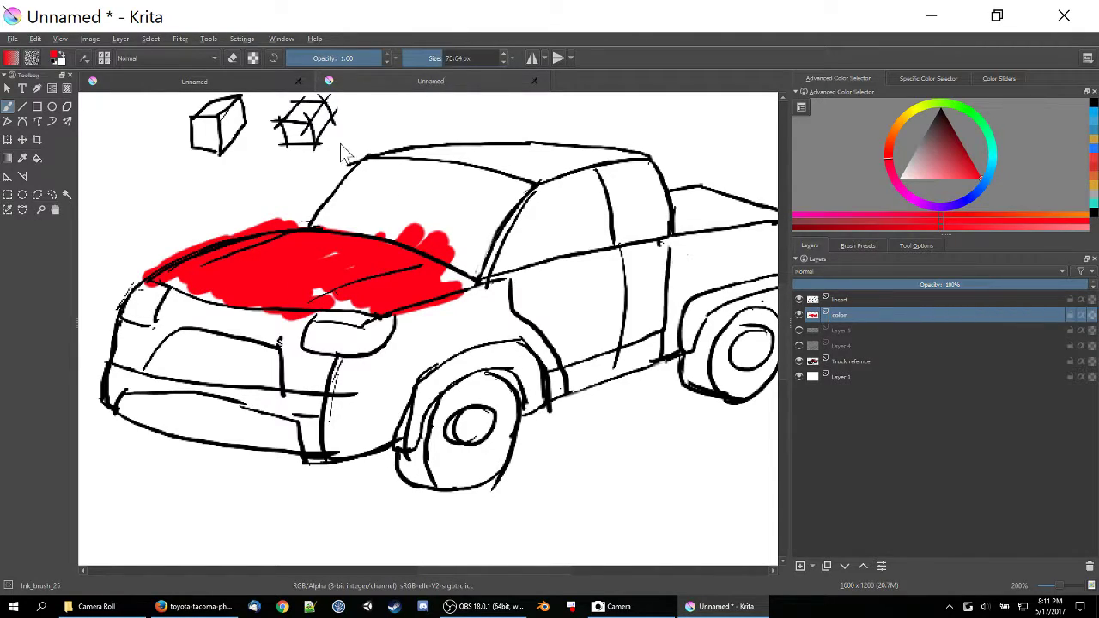
pyautogui.moveTo(215, 292)
pyautogui.mouseDown()
pyautogui.moveTo(259, 375)
pyautogui.moveTo(283, 343)
pyautogui.moveTo(294, 410)
pyautogui.moveTo(336, 396)
pyautogui.moveTo(181, 366)
pyautogui.moveTo(196, 315)
pyautogui.moveTo(186, 284)
pyautogui.moveTo(164, 358)
pyautogui.moveTo(142, 341)
pyautogui.moveTo(159, 401)
pyautogui.moveTo(285, 432)
pyautogui.moveTo(129, 389)
pyautogui.moveTo(177, 409)
pyautogui.moveTo(326, 423)
pyautogui.moveTo(326, 337)
pyautogui.moveTo(349, 307)
pyautogui.moveTo(349, 383)
pyautogui.moveTo(399, 366)
pyautogui.moveTo(381, 410)
pyautogui.moveTo(345, 428)
pyautogui.moveTo(413, 345)
pyautogui.moveTo(399, 324)
pyautogui.moveTo(515, 298)
pyautogui.moveTo(402, 341)
pyautogui.moveTo(529, 311)
pyautogui.moveTo(551, 337)
pyautogui.moveTo(578, 337)
pyautogui.moveTo(638, 277)
pyautogui.moveTo(646, 340)
pyautogui.moveTo(656, 284)
pyautogui.moveTo(638, 274)
pyautogui.moveTo(710, 253)
pyautogui.moveTo(676, 258)
pyautogui.moveTo(660, 287)
pyautogui.moveTo(643, 290)
pyautogui.moveTo(540, 384)
pyautogui.moveTo(613, 368)
pyautogui.mouseUp()
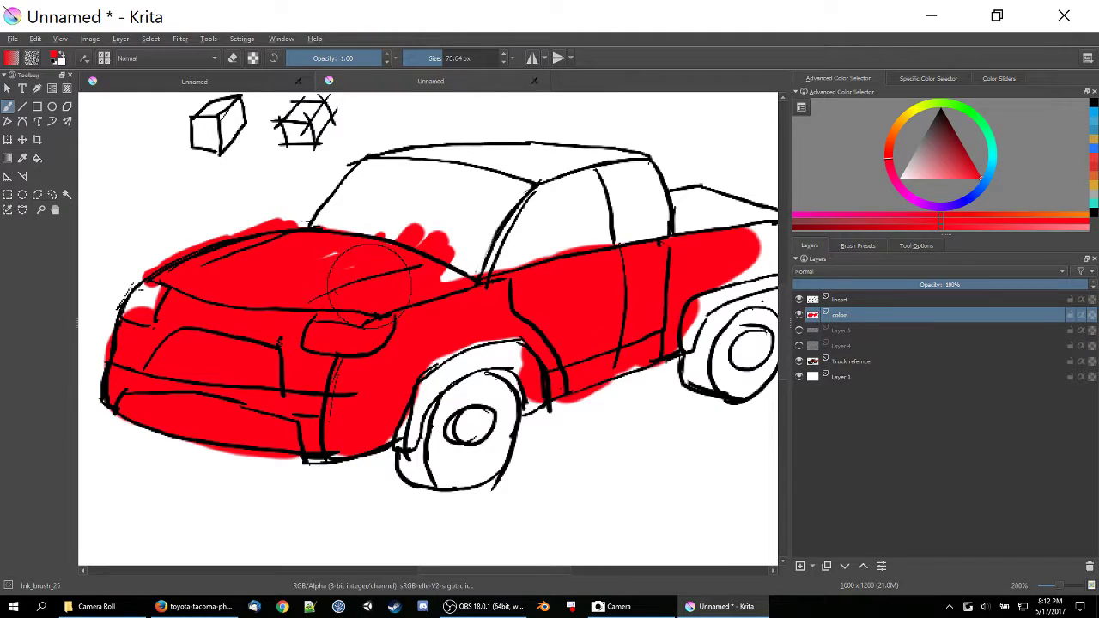
pyautogui.moveTo(326, 267)
pyautogui.mouseDown()
pyautogui.moveTo(902, 304)
pyautogui.moveTo(1034, 246)
pyautogui.moveTo(1090, 266)
pyautogui.moveTo(748, 232)
pyautogui.moveTo(385, 231)
pyautogui.moveTo(1062, 270)
pyautogui.moveTo(685, 236)
pyautogui.moveTo(885, 230)
pyautogui.mouseUp()
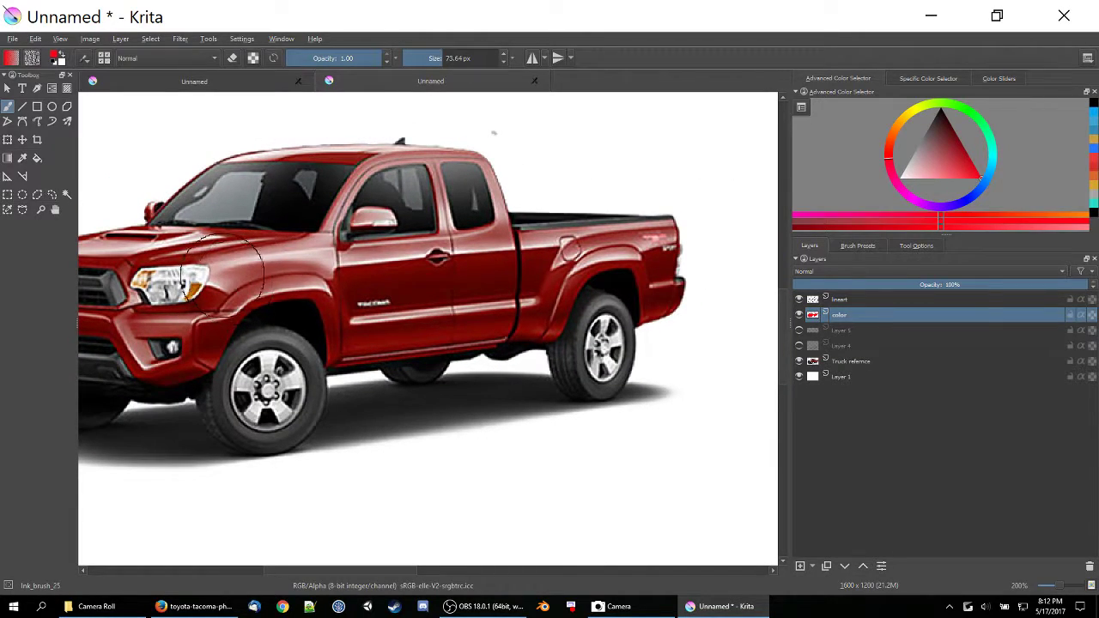
pyautogui.moveTo(566, 298)
pyautogui.mouseDown()
pyautogui.moveTo(134, 314)
pyautogui.moveTo(179, 380)
pyautogui.moveTo(318, 300)
pyautogui.mouseUp()
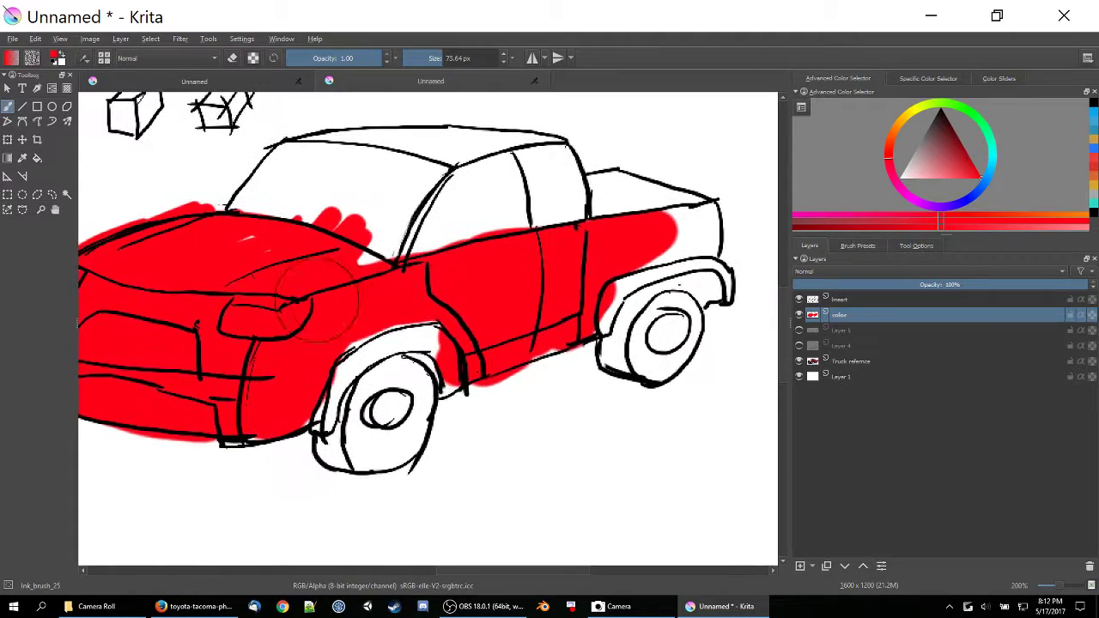
# - Paint the truck bed rear, wheel arches, lower side, rear fender and rear wheel red
pyautogui.moveTo(678, 225)
pyautogui.mouseDown()
pyautogui.moveTo(705, 234)
pyautogui.moveTo(697, 250)
pyautogui.mouseUp()
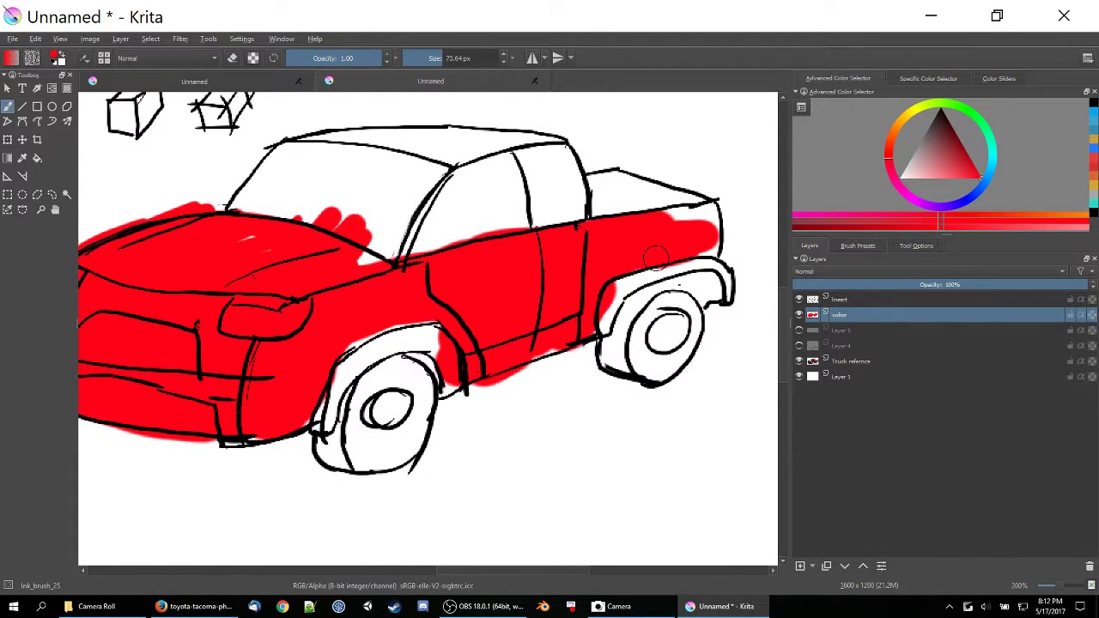
pyautogui.moveTo(608, 280); pyautogui.dragTo(611, 311)
pyautogui.moveTo(336, 405); pyautogui.dragTo(361, 460)
pyautogui.moveTo(421, 352)
pyautogui.mouseDown()
pyautogui.moveTo(314, 403)
pyautogui.moveTo(412, 377)
pyautogui.moveTo(386, 455)
pyautogui.moveTo(343, 453)
pyautogui.mouseUp()
pyautogui.moveTo(672, 360)
pyautogui.mouseDown()
pyautogui.moveTo(678, 296)
pyautogui.moveTo(606, 302)
pyautogui.mouseUp()
pyautogui.moveTo(678, 268)
pyautogui.mouseDown()
pyautogui.moveTo(704, 275)
pyautogui.moveTo(695, 284)
pyautogui.moveTo(699, 222)
pyautogui.mouseUp()
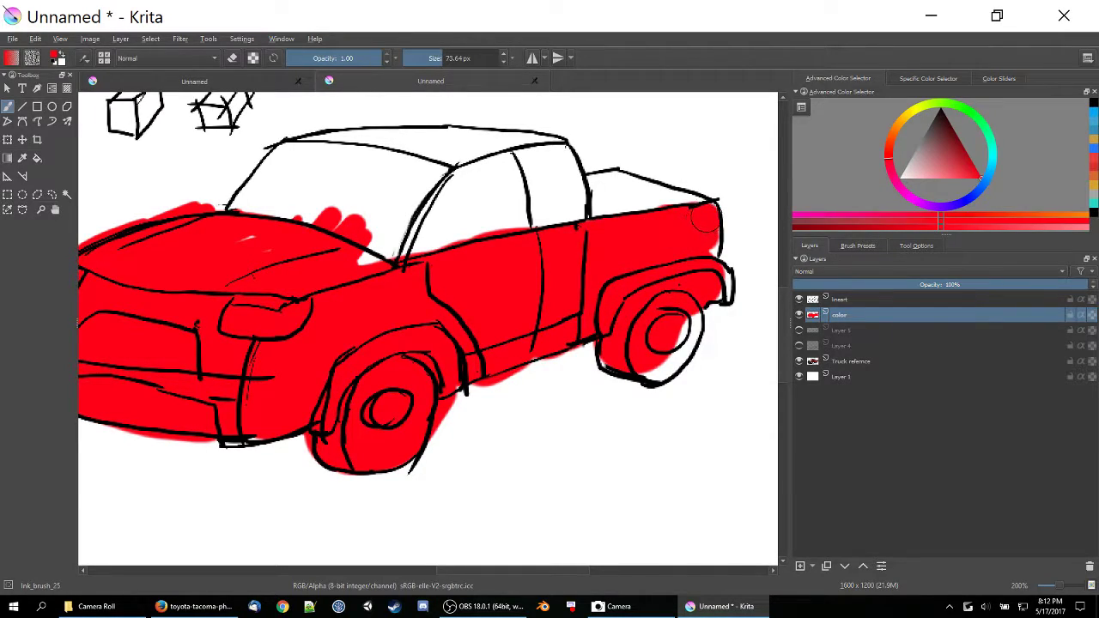
pyautogui.moveTo(702, 271); pyautogui.dragTo(731, 292)
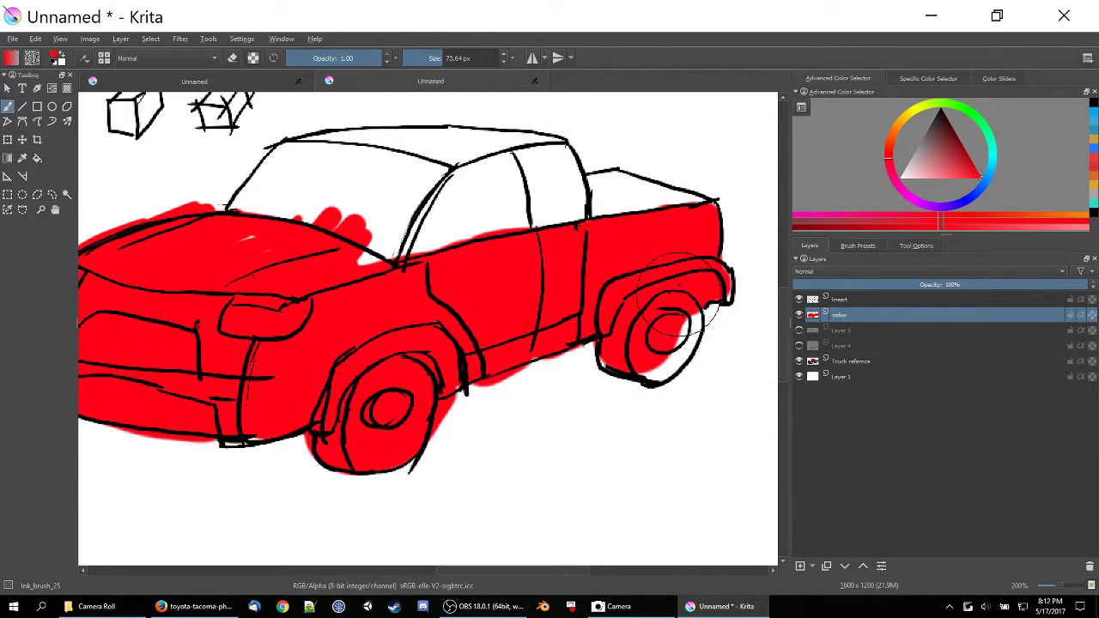
pyautogui.moveTo(665, 339)
pyautogui.mouseDown()
pyautogui.moveTo(676, 310)
pyautogui.moveTo(673, 344)
pyautogui.mouseUp()
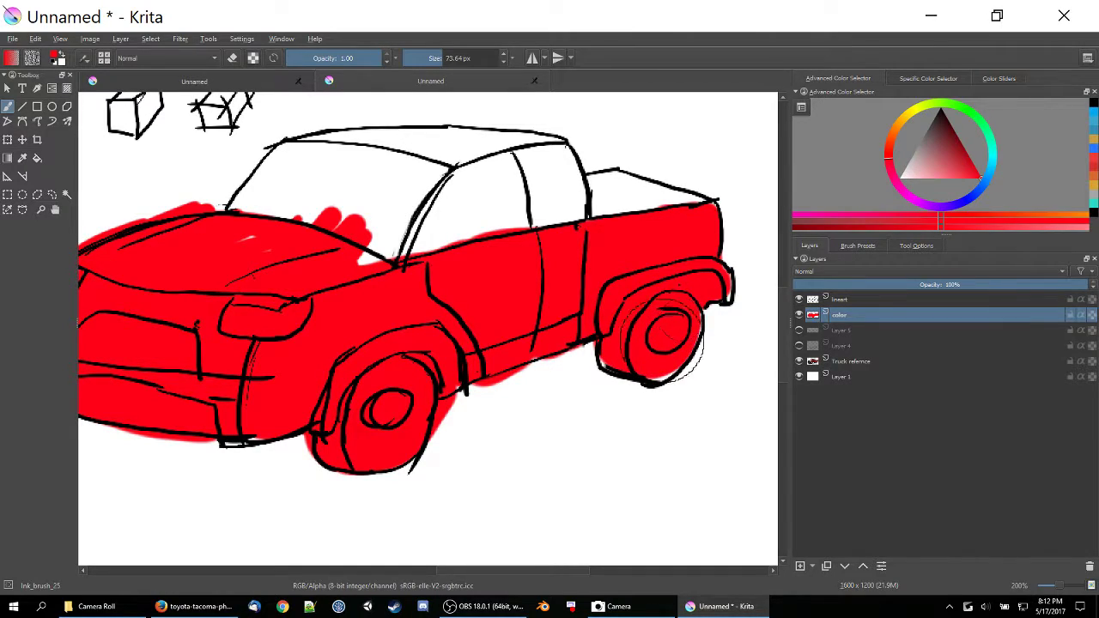
# - Paint the cab and roof red, using a smaller brush along the roof line
pyautogui.moveTo(495, 186)
pyautogui.mouseDown()
pyautogui.moveTo(435, 228)
pyautogui.moveTo(530, 219)
pyautogui.moveTo(568, 199)
pyautogui.moveTo(512, 168)
pyautogui.moveTo(371, 139)
pyautogui.mouseUp()
pyautogui.moveTo(440, 68); pyautogui.dragTo(426, 68)
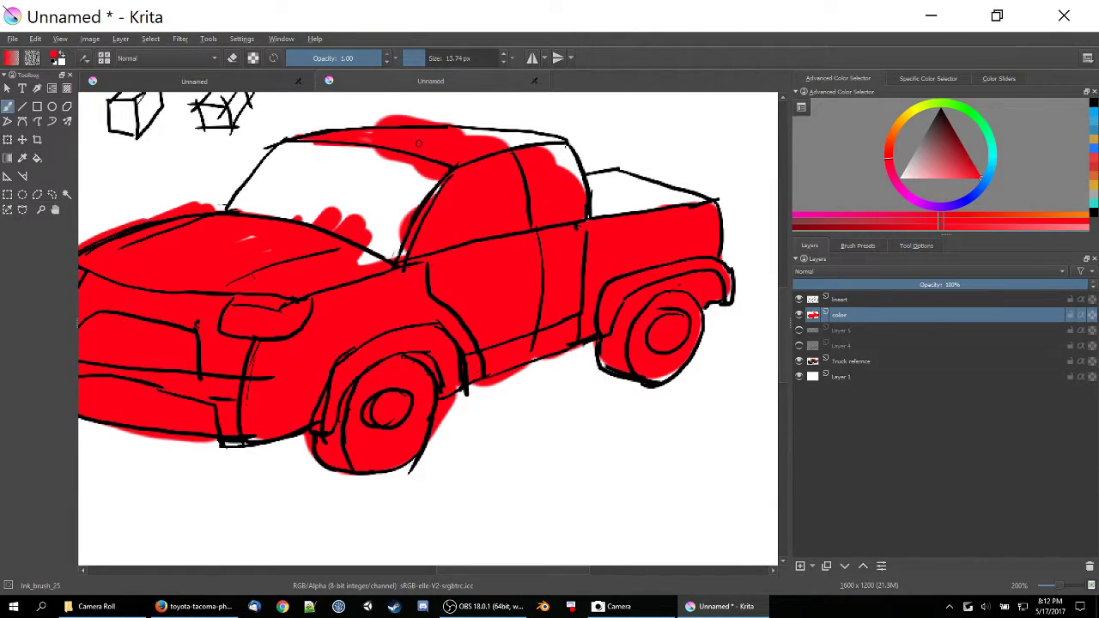
pyautogui.moveTo(537, 141); pyautogui.dragTo(458, 127)
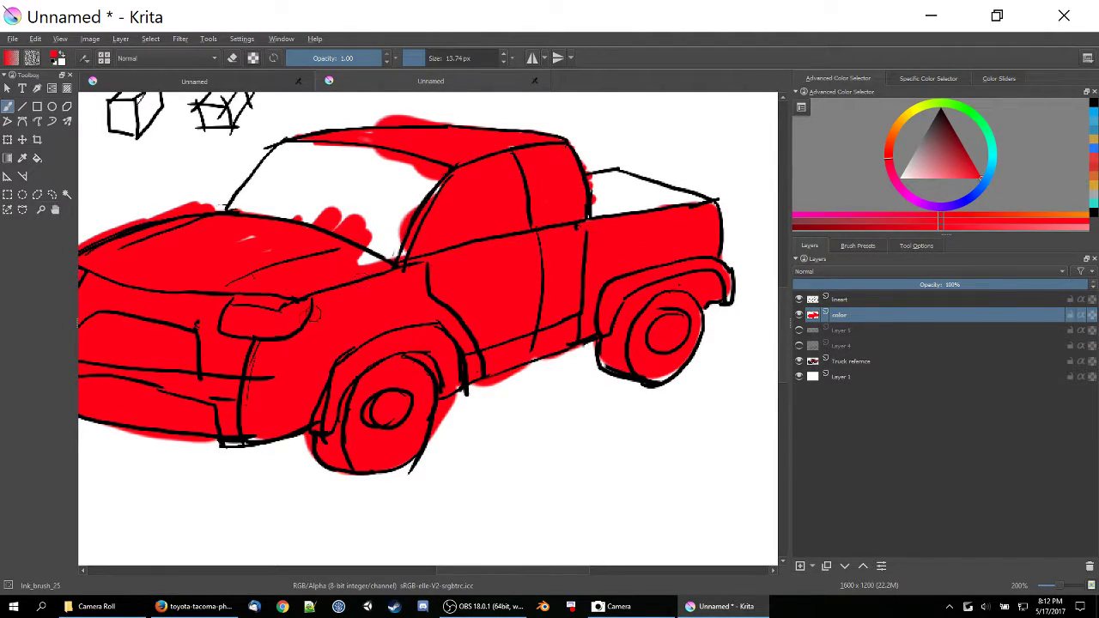
pyautogui.moveTo(275, 251)
pyautogui.mouseDown()
pyautogui.moveTo(282, 311)
pyautogui.moveTo(900, 359)
pyautogui.mouseUp()
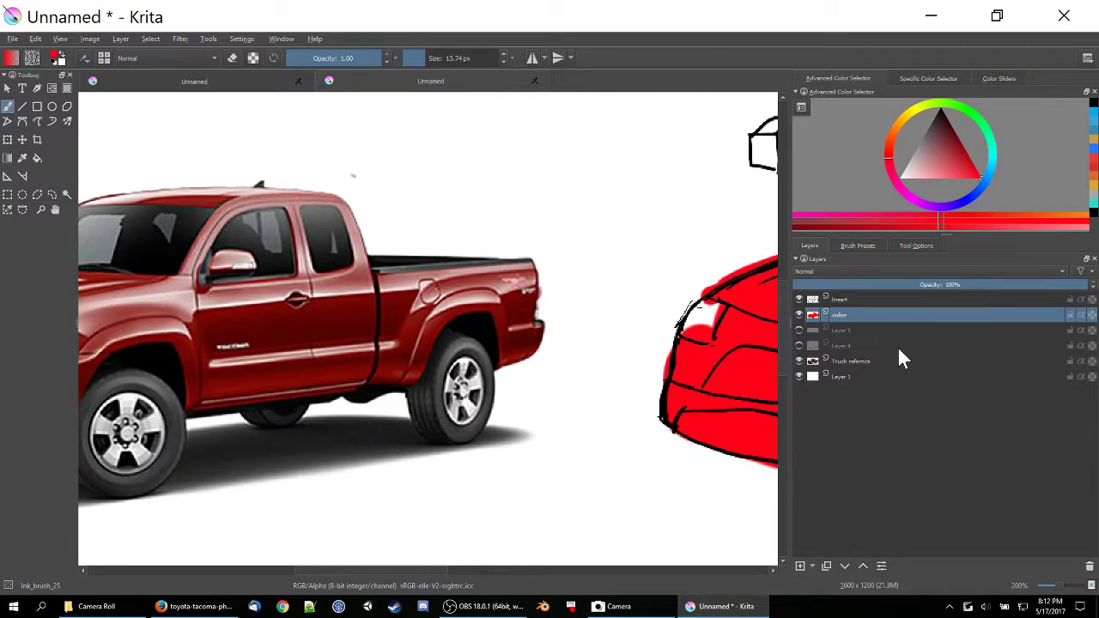
pyautogui.moveTo(638, 238)
pyautogui.mouseDown()
pyautogui.moveTo(147, 238)
pyautogui.moveTo(163, 225)
pyautogui.mouseUp()
# - Fill the windshield, side windows and rear cab window light grey over a black base
pyautogui.click(939, 110)
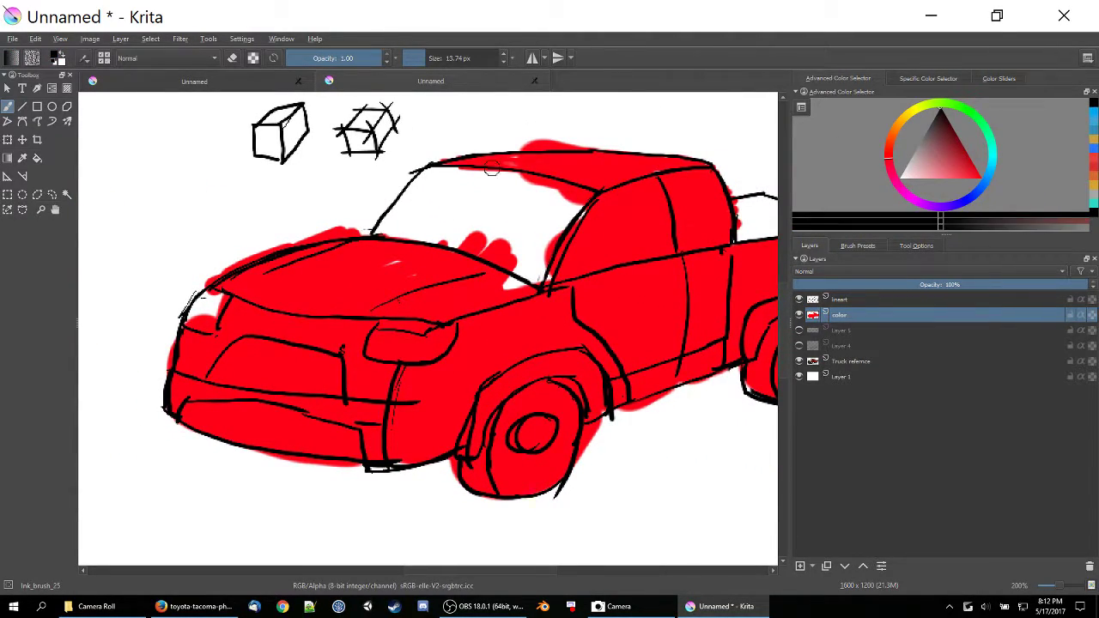
pyautogui.moveTo(435, 208)
pyautogui.mouseDown()
pyautogui.moveTo(403, 225)
pyautogui.moveTo(422, 175)
pyautogui.moveTo(468, 210)
pyautogui.moveTo(498, 170)
pyautogui.mouseUp()
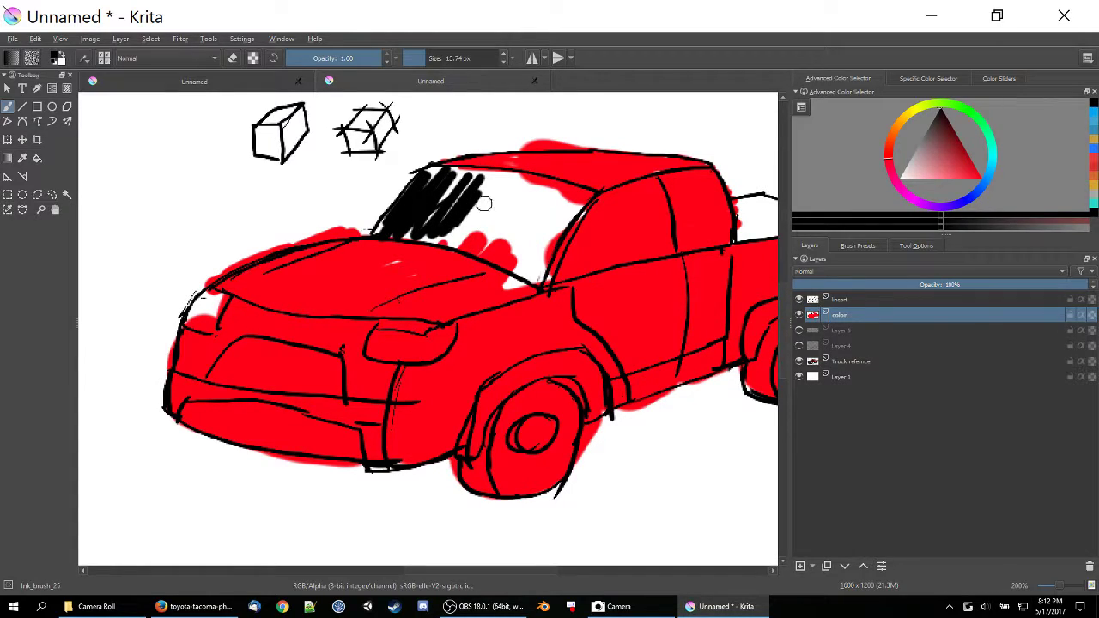
pyautogui.moveTo(477, 176)
pyautogui.mouseDown()
pyautogui.moveTo(464, 215)
pyautogui.moveTo(430, 171)
pyautogui.moveTo(566, 206)
pyautogui.moveTo(468, 222)
pyautogui.moveTo(519, 266)
pyautogui.moveTo(528, 241)
pyautogui.moveTo(558, 231)
pyautogui.moveTo(573, 196)
pyautogui.mouseUp()
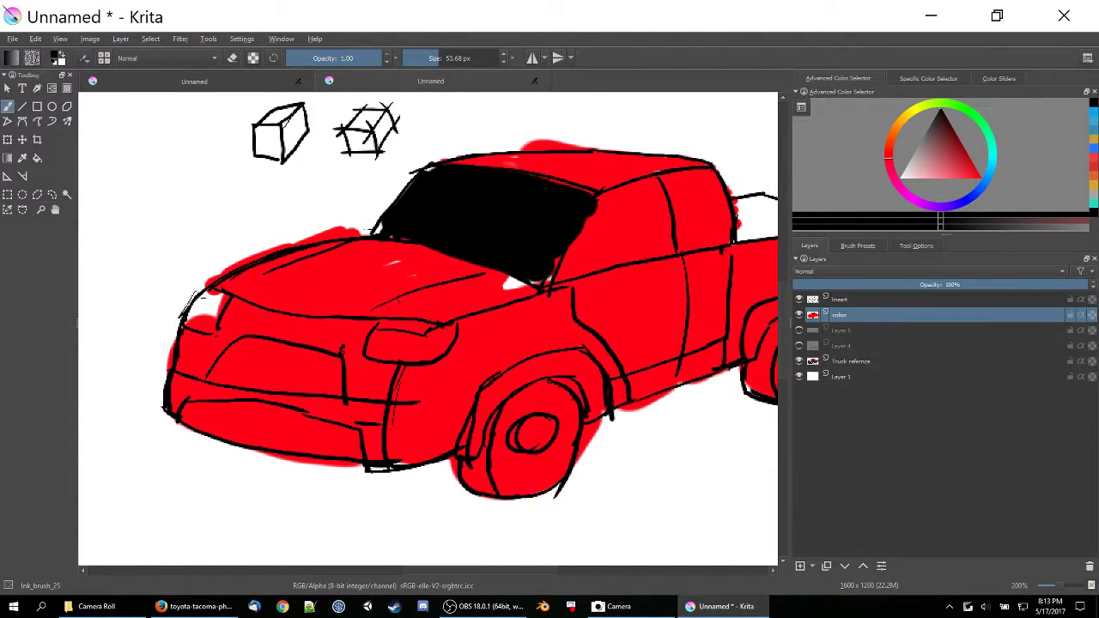
pyautogui.moveTo(921, 147); pyautogui.dragTo(915, 152)
pyautogui.moveTo(518, 155)
pyautogui.mouseDown()
pyautogui.moveTo(486, 206)
pyautogui.moveTo(465, 181)
pyautogui.moveTo(434, 182)
pyautogui.moveTo(576, 202)
pyautogui.moveTo(537, 250)
pyautogui.moveTo(540, 225)
pyautogui.moveTo(503, 245)
pyautogui.moveTo(450, 222)
pyautogui.moveTo(422, 188)
pyautogui.moveTo(410, 213)
pyautogui.moveTo(437, 220)
pyautogui.moveTo(458, 205)
pyautogui.moveTo(398, 226)
pyautogui.moveTo(479, 246)
pyautogui.mouseUp()
pyautogui.moveTo(391, 228)
pyautogui.mouseDown()
pyautogui.moveTo(613, 230)
pyautogui.moveTo(616, 215)
pyautogui.moveTo(598, 209)
pyautogui.moveTo(649, 187)
pyautogui.moveTo(588, 232)
pyautogui.moveTo(608, 244)
pyautogui.moveTo(574, 267)
pyautogui.moveTo(674, 237)
pyautogui.moveTo(661, 221)
pyautogui.moveTo(657, 242)
pyautogui.moveTo(632, 251)
pyautogui.moveTo(646, 206)
pyautogui.mouseUp()
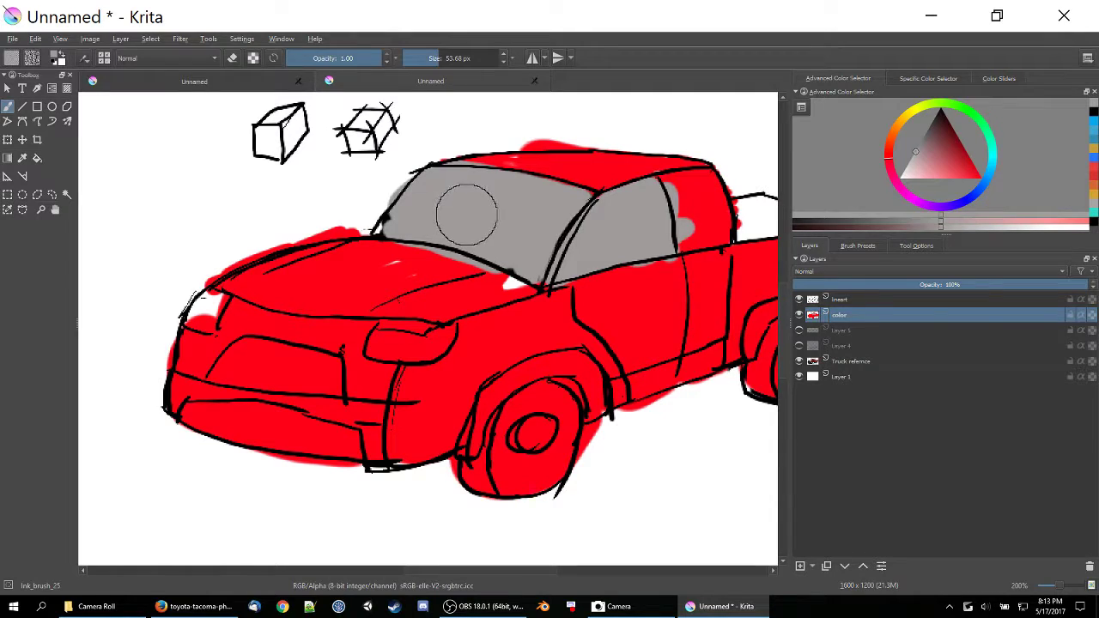
pyautogui.moveTo(268, 273)
pyautogui.mouseDown()
pyautogui.moveTo(851, 275)
pyautogui.moveTo(373, 248)
pyautogui.moveTo(384, 232)
pyautogui.mouseUp()
pyautogui.moveTo(686, 176); pyautogui.dragTo(552, 185)
pyautogui.moveTo(624, 174)
pyautogui.mouseDown()
pyautogui.moveTo(613, 211)
pyautogui.moveTo(655, 212)
pyautogui.moveTo(625, 230)
pyautogui.moveTo(650, 207)
pyautogui.moveTo(930, 127)
pyautogui.moveTo(683, 203)
pyautogui.moveTo(681, 190)
pyautogui.moveTo(674, 210)
pyautogui.moveTo(707, 206)
pyautogui.mouseUp()
# - Pick a darker grey and paint the front and rear wheels with it
pyautogui.click(930, 132)
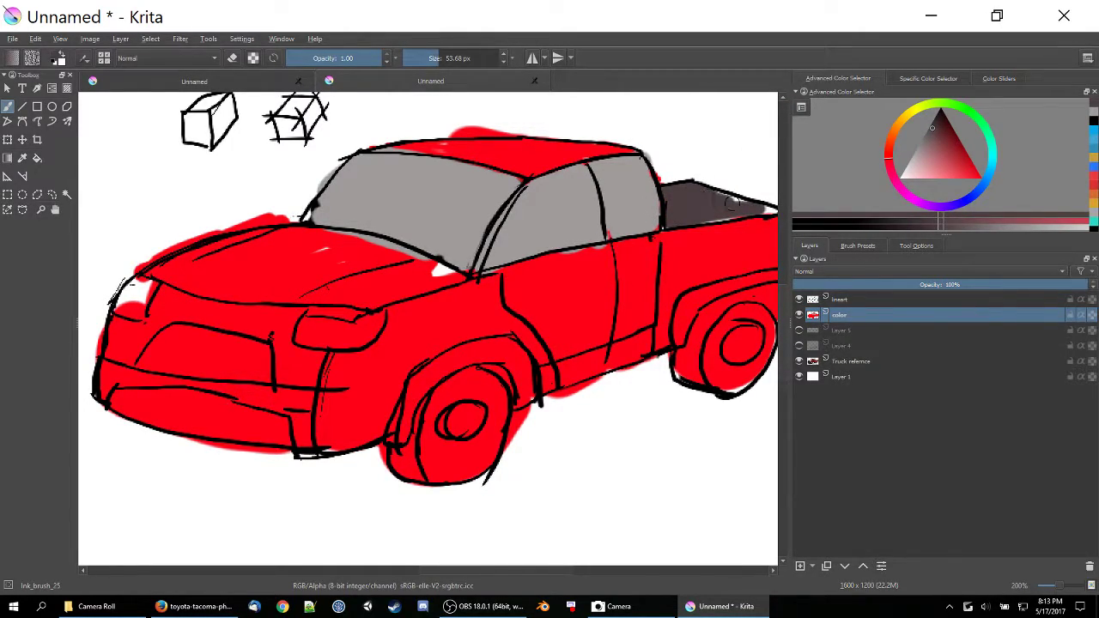
pyautogui.moveTo(326, 272); pyautogui.dragTo(751, 287)
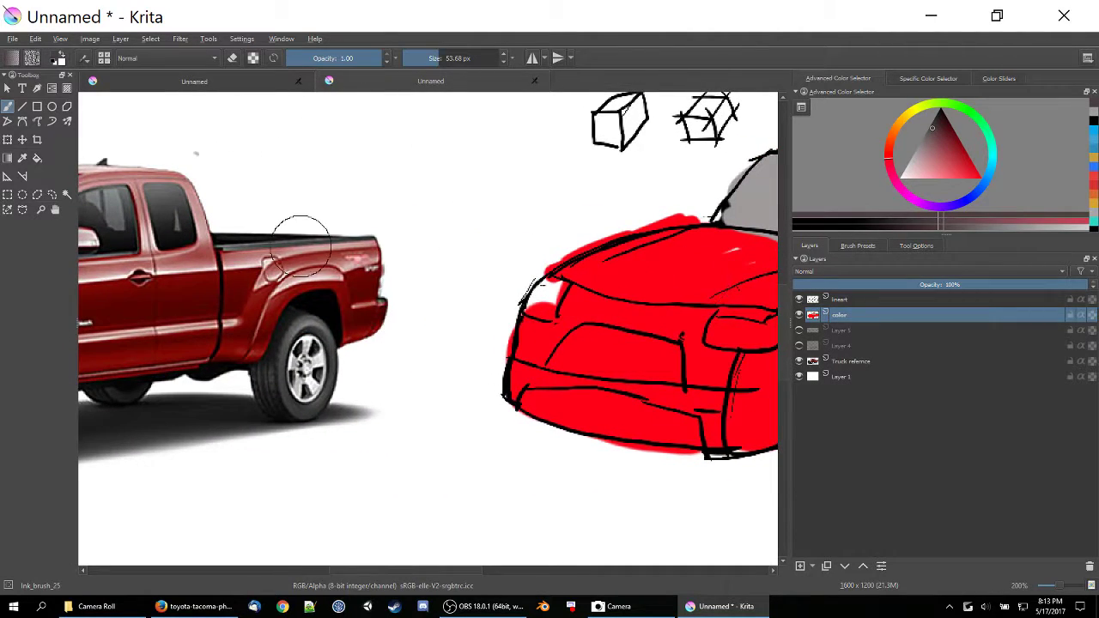
pyautogui.moveTo(300, 243)
pyautogui.mouseDown()
pyautogui.moveTo(614, 249)
pyautogui.moveTo(601, 262)
pyautogui.moveTo(224, 178)
pyautogui.mouseUp()
pyautogui.moveTo(670, 215)
pyautogui.mouseDown()
pyautogui.moveTo(429, 180)
pyautogui.moveTo(249, 202)
pyautogui.mouseUp()
pyautogui.moveTo(592, 259)
pyautogui.mouseDown()
pyautogui.moveTo(553, 273)
pyautogui.moveTo(527, 302)
pyautogui.moveTo(570, 269)
pyautogui.moveTo(593, 265)
pyautogui.moveTo(601, 277)
pyautogui.moveTo(589, 259)
pyautogui.moveTo(602, 284)
pyautogui.moveTo(594, 321)
pyautogui.moveTo(556, 343)
pyautogui.mouseUp()
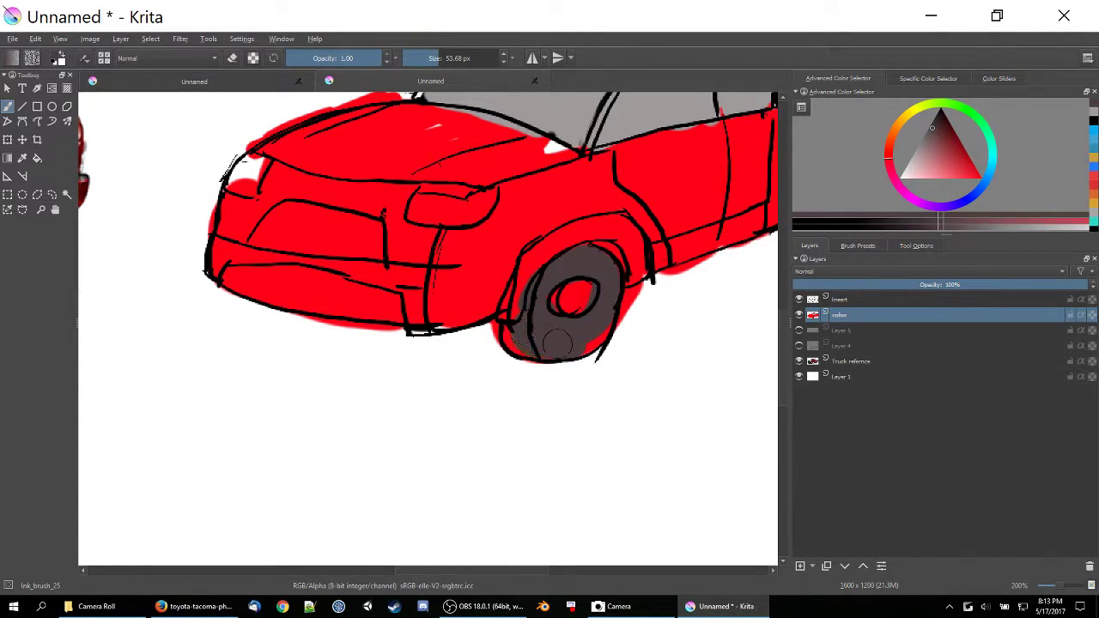
pyautogui.moveTo(644, 279)
pyautogui.mouseDown()
pyautogui.moveTo(589, 338)
pyautogui.moveTo(369, 338)
pyautogui.mouseUp()
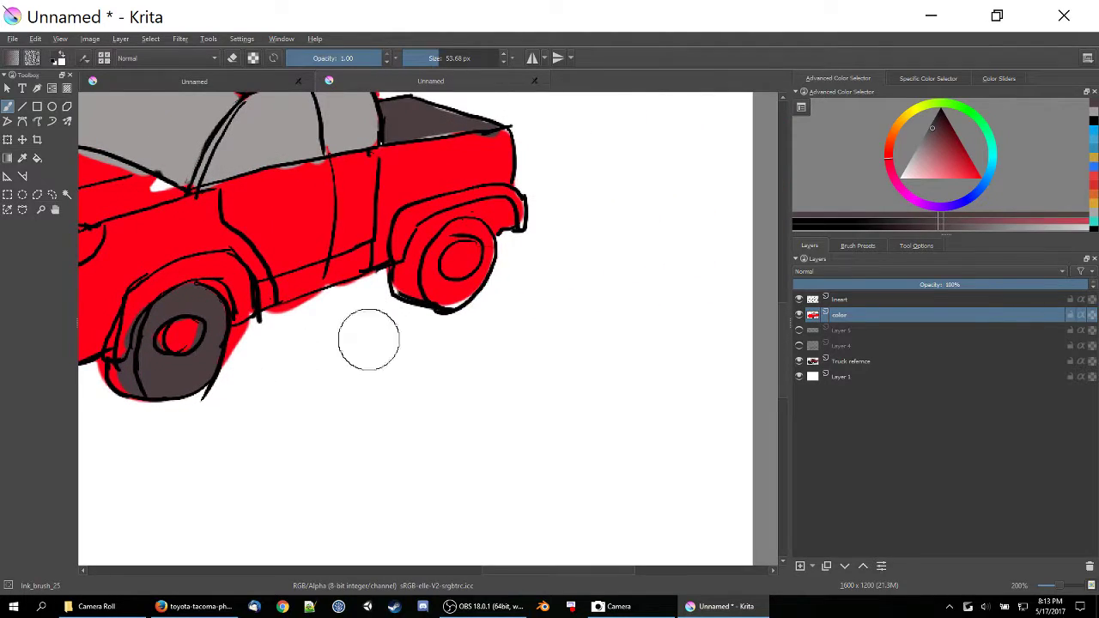
pyautogui.moveTo(436, 247)
pyautogui.mouseDown()
pyautogui.moveTo(420, 283)
pyautogui.moveTo(441, 258)
pyautogui.moveTo(437, 288)
pyautogui.moveTo(468, 285)
pyautogui.mouseUp()
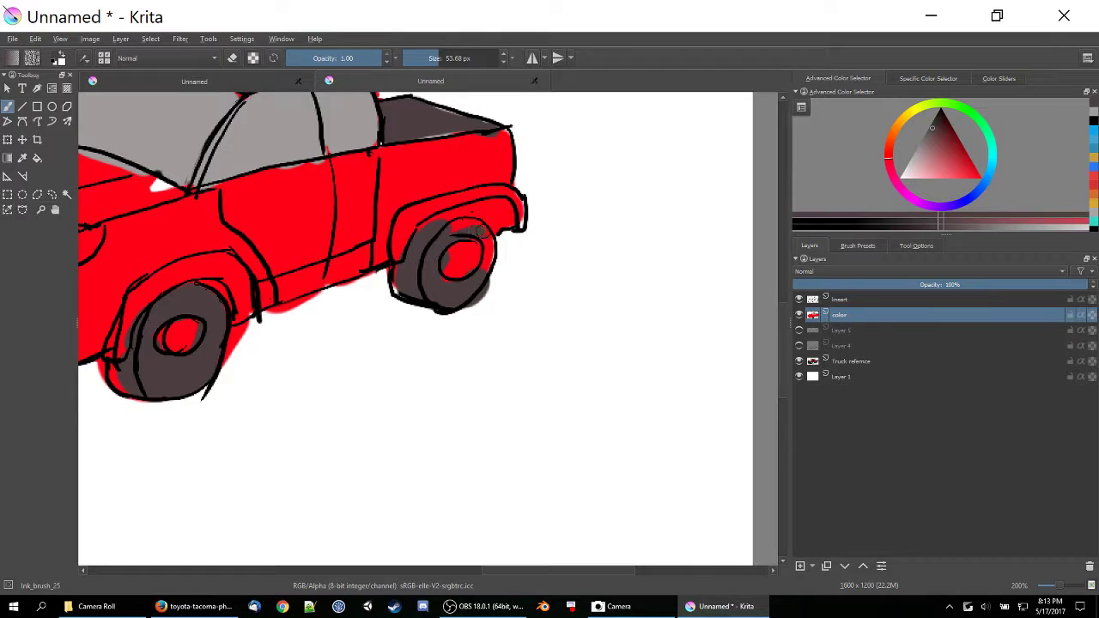
# - Paint the grille and lower bumper dark grey, then shrink the brush to 10.87 px
pyautogui.moveTo(381, 307)
pyautogui.mouseDown()
pyautogui.moveTo(626, 387)
pyautogui.moveTo(569, 336)
pyautogui.moveTo(589, 302)
pyautogui.moveTo(687, 335)
pyautogui.moveTo(437, 270)
pyautogui.moveTo(284, 326)
pyautogui.moveTo(292, 266)
pyautogui.moveTo(836, 314)
pyautogui.moveTo(400, 287)
pyautogui.moveTo(637, 247)
pyautogui.mouseUp()
pyautogui.moveTo(535, 267)
pyautogui.mouseDown()
pyautogui.moveTo(470, 280)
pyautogui.moveTo(505, 267)
pyautogui.moveTo(497, 290)
pyautogui.moveTo(584, 288)
pyautogui.mouseUp()
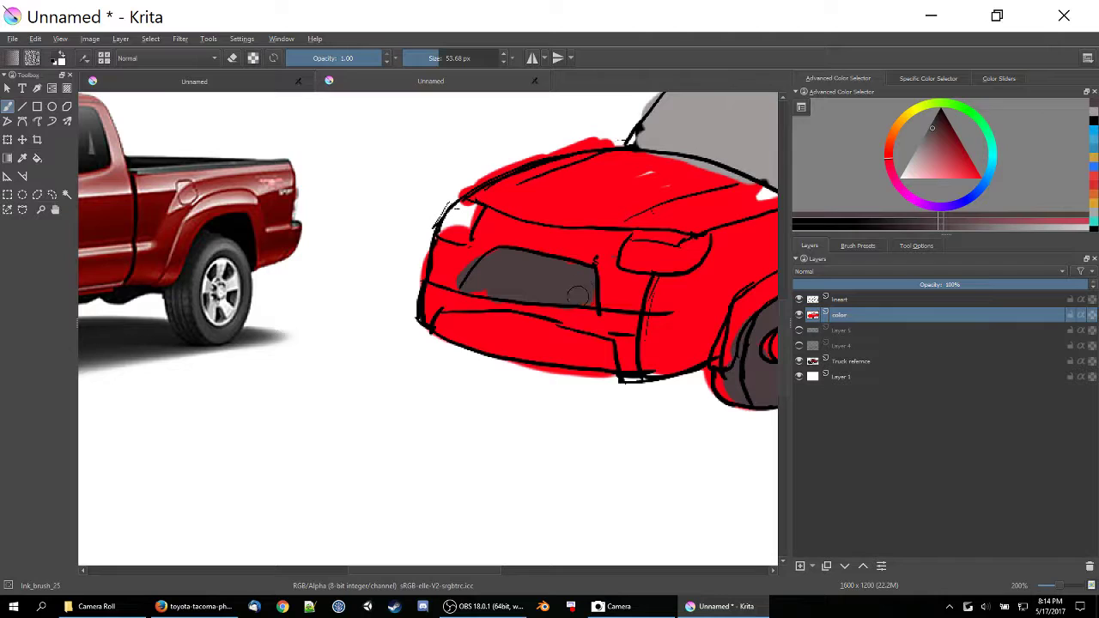
pyautogui.moveTo(454, 338)
pyautogui.mouseDown()
pyautogui.moveTo(591, 347)
pyautogui.moveTo(482, 340)
pyautogui.moveTo(579, 356)
pyautogui.mouseUp()
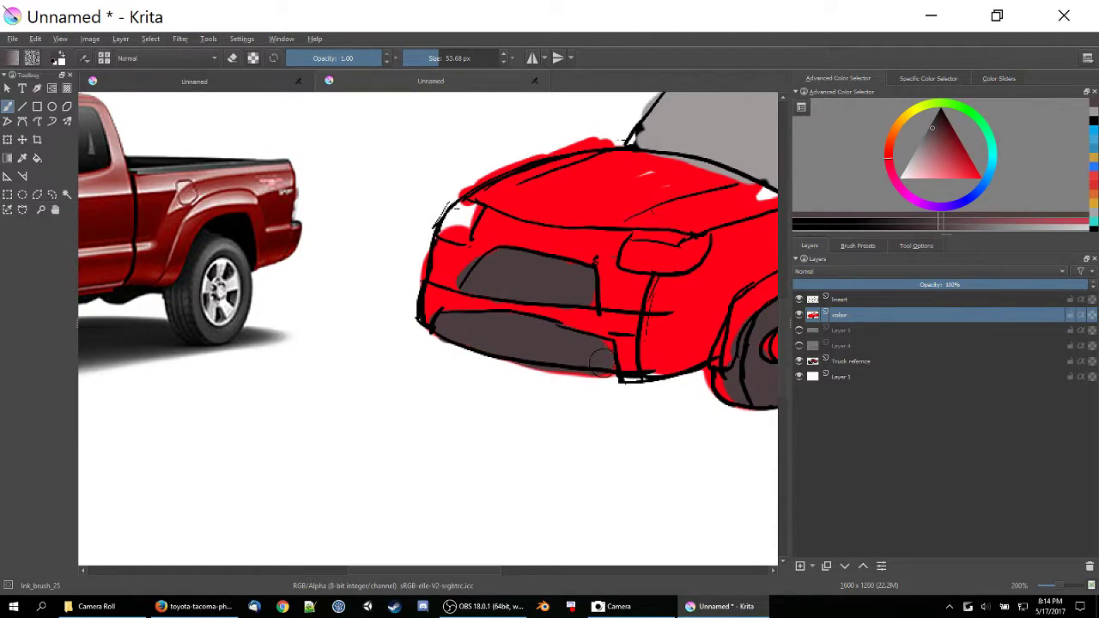
pyautogui.moveTo(351, 295); pyautogui.dragTo(668, 329)
pyautogui.moveTo(657, 328); pyautogui.dragTo(121, 335)
pyautogui.moveTo(314, 278)
pyautogui.mouseDown()
pyautogui.moveTo(723, 304)
pyautogui.moveTo(210, 266)
pyautogui.mouseUp()
pyautogui.moveTo(455, 58); pyautogui.dragTo(422, 60)
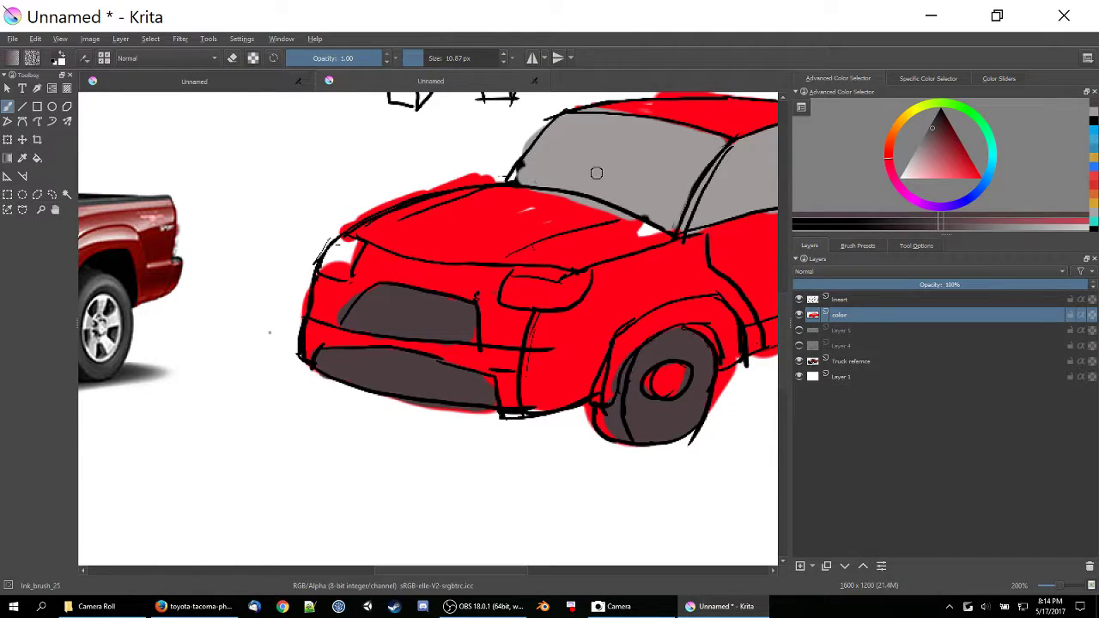
# - Zoom out to see the whole canvas and shade the rear cab window darker
pyautogui.click(1049, 585)
pyautogui.click(1049, 587)
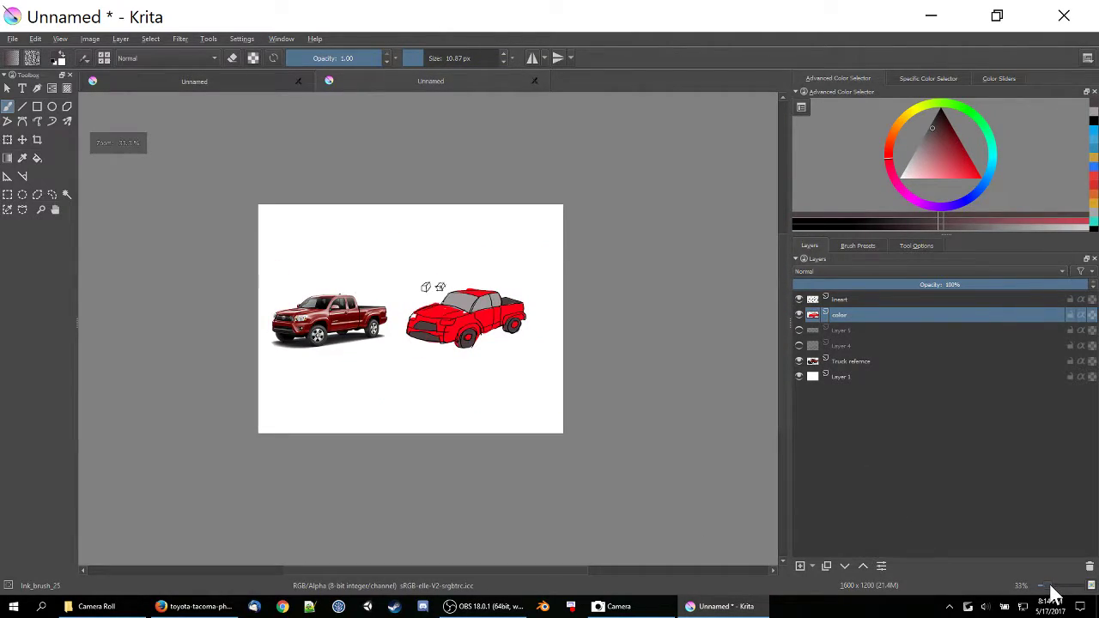
pyautogui.click(1054, 589)
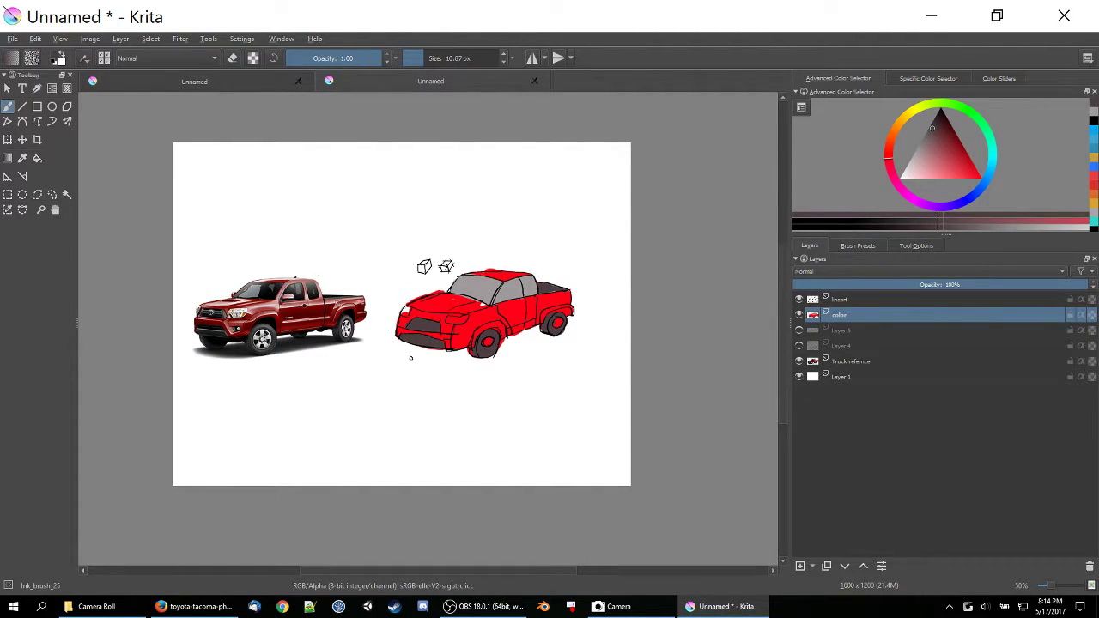
pyautogui.rightClick(471, 270)
pyautogui.click(404, 398)
pyautogui.moveTo(519, 276)
pyautogui.mouseDown()
pyautogui.moveTo(530, 284)
pyautogui.moveTo(523, 293)
pyautogui.moveTo(538, 290)
pyautogui.moveTo(501, 292)
pyautogui.moveTo(524, 300)
pyautogui.moveTo(505, 301)
pyautogui.mouseUp()
# - Add dark shading to the windshield, then paint a white highlight on the headlight
pyautogui.moveTo(474, 278)
pyautogui.mouseDown()
pyautogui.moveTo(480, 295)
pyautogui.moveTo(477, 283)
pyautogui.moveTo(494, 292)
pyautogui.mouseUp()
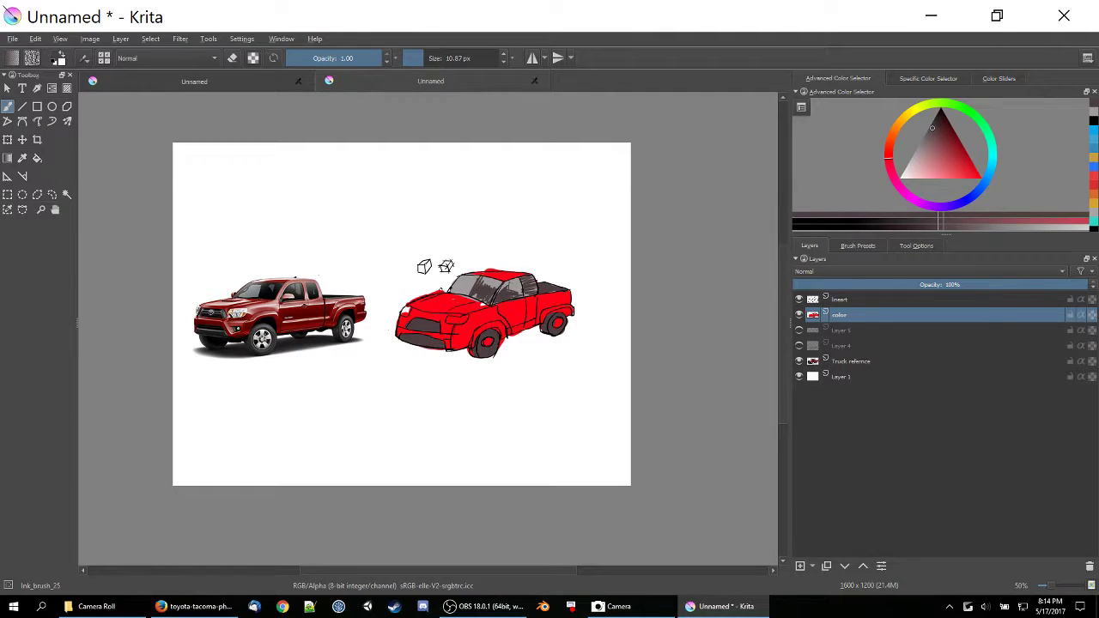
pyautogui.moveTo(927, 170); pyautogui.dragTo(863, 189)
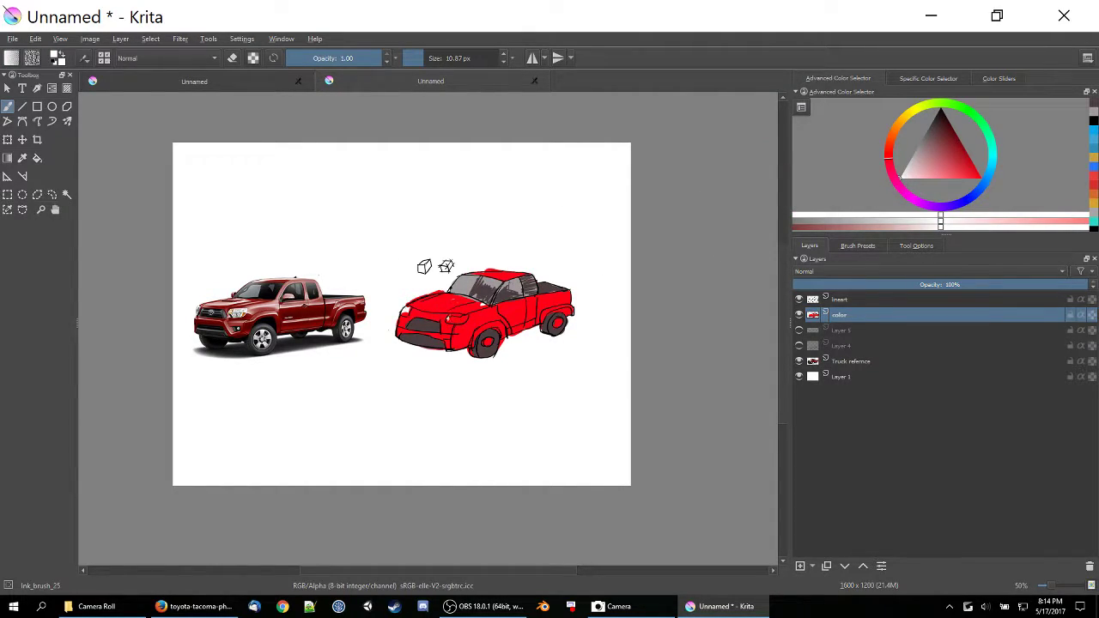
pyautogui.moveTo(448, 317)
pyautogui.mouseDown()
pyautogui.moveTo(468, 319)
pyautogui.moveTo(450, 318)
pyautogui.mouseUp()
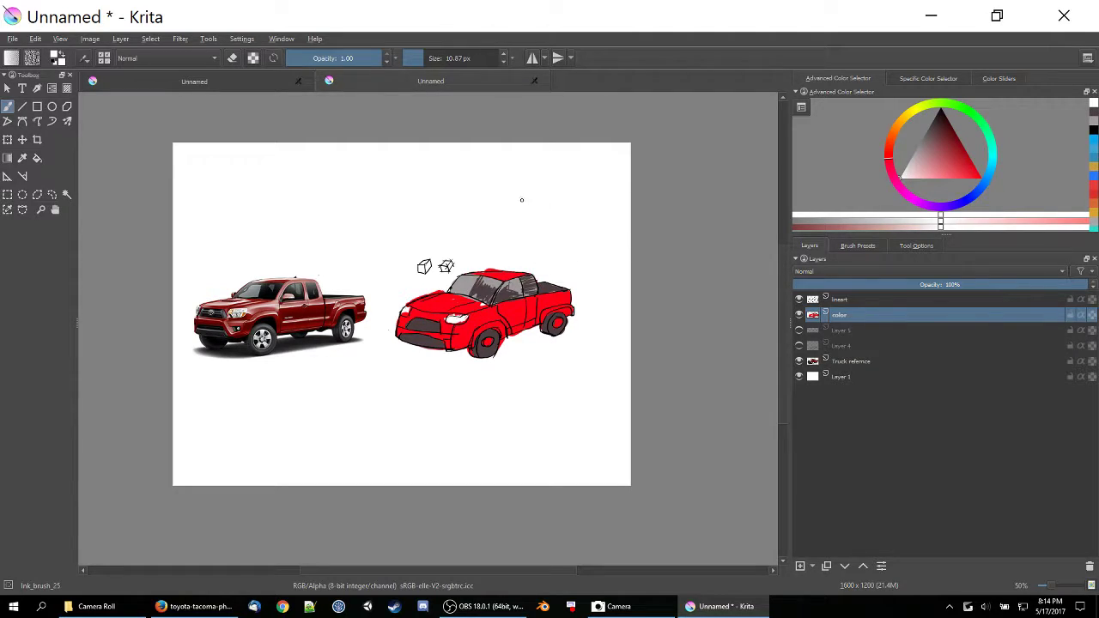
# - At 200% zoom, erase red spill around the wheels and below the bumper with a 15.90 px eraser
pyautogui.moveTo(1049, 587); pyautogui.dragTo(1063, 594)
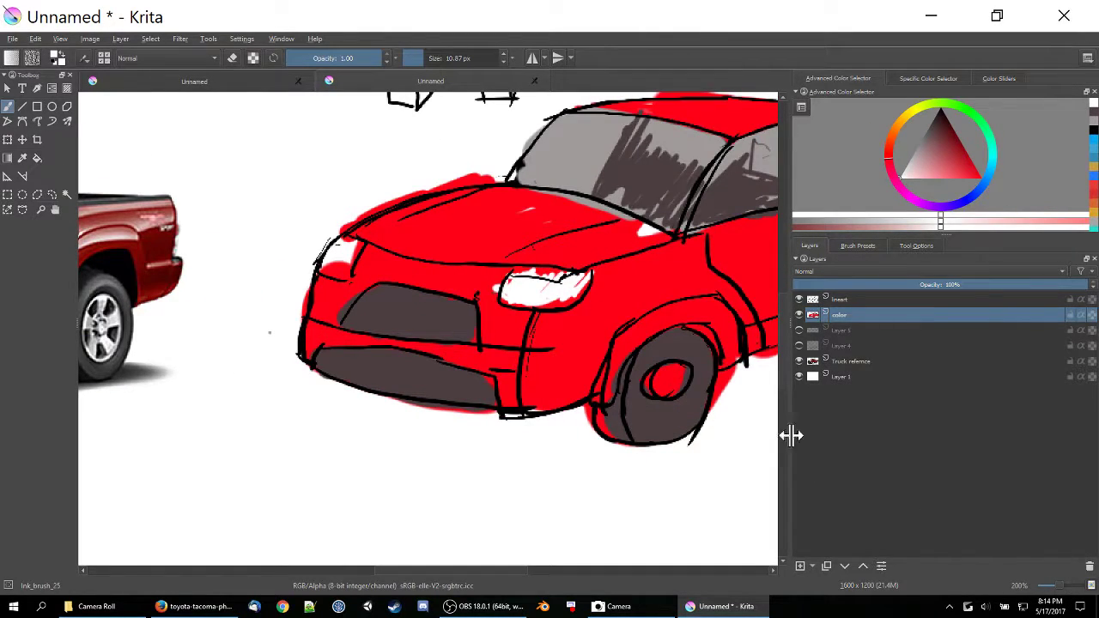
pyautogui.moveTo(550, 258); pyautogui.dragTo(247, 201)
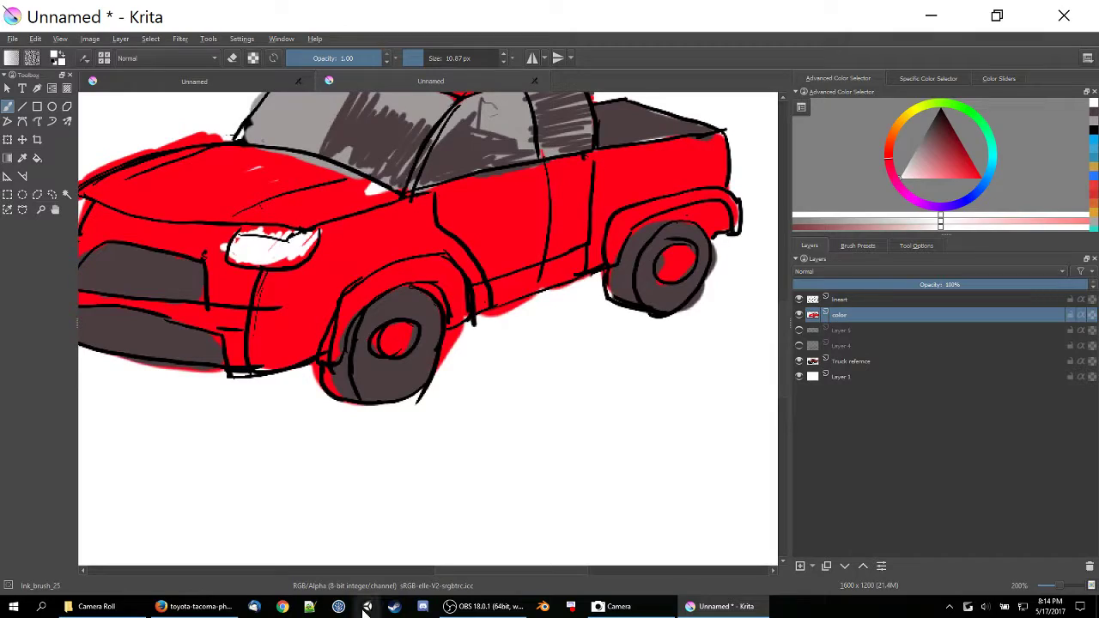
pyautogui.press('e')
pyautogui.click(412, 57)
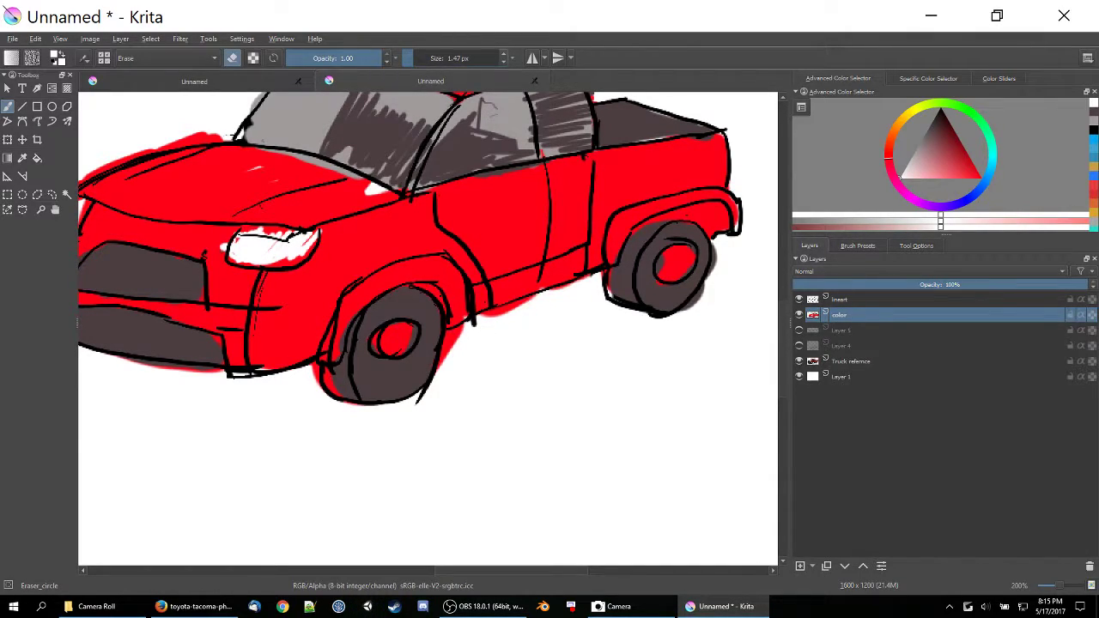
pyautogui.click(427, 57)
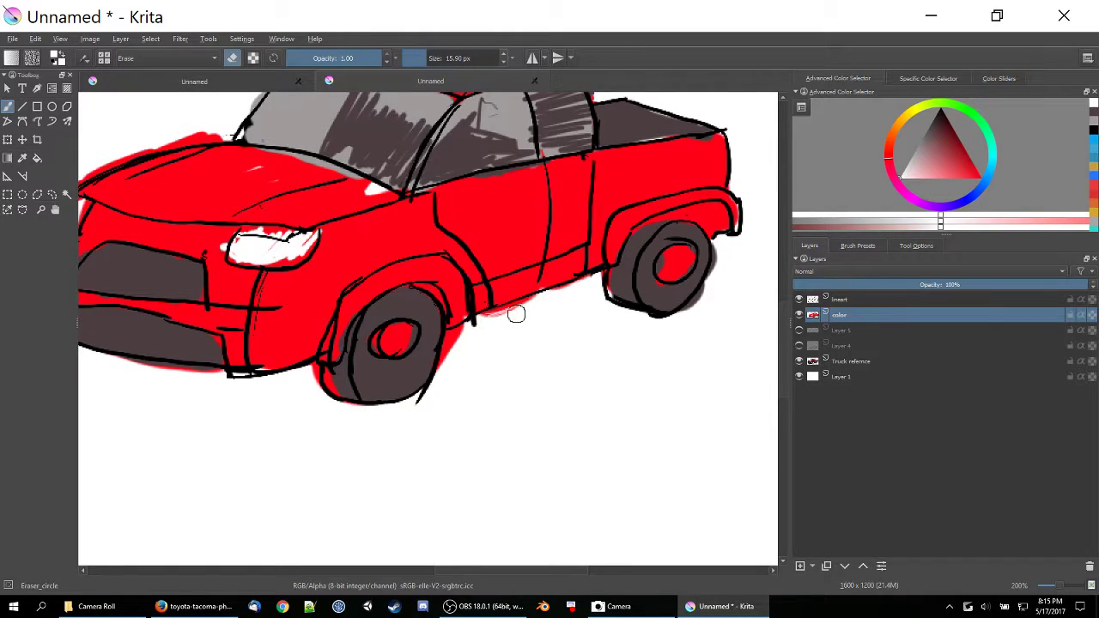
pyautogui.moveTo(498, 322)
pyautogui.mouseDown()
pyautogui.moveTo(527, 311)
pyautogui.moveTo(489, 318)
pyautogui.moveTo(578, 289)
pyautogui.mouseUp()
pyautogui.moveTo(460, 334)
pyautogui.mouseDown()
pyautogui.moveTo(443, 364)
pyautogui.moveTo(447, 340)
pyautogui.mouseUp()
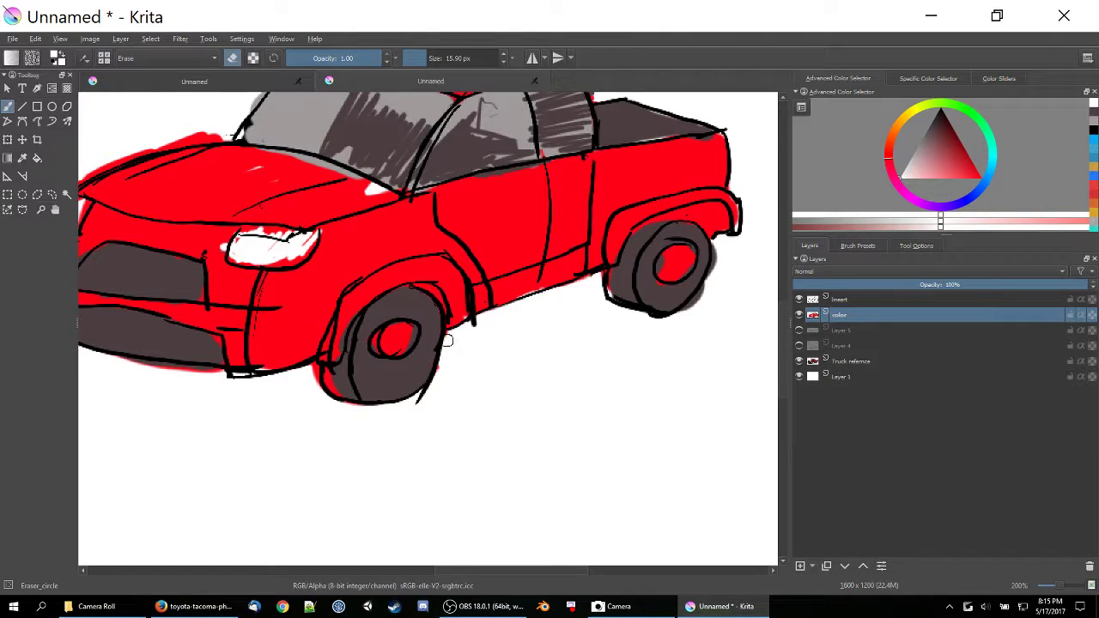
pyautogui.moveTo(323, 367); pyautogui.dragTo(317, 385)
pyautogui.moveTo(724, 247); pyautogui.dragTo(684, 311)
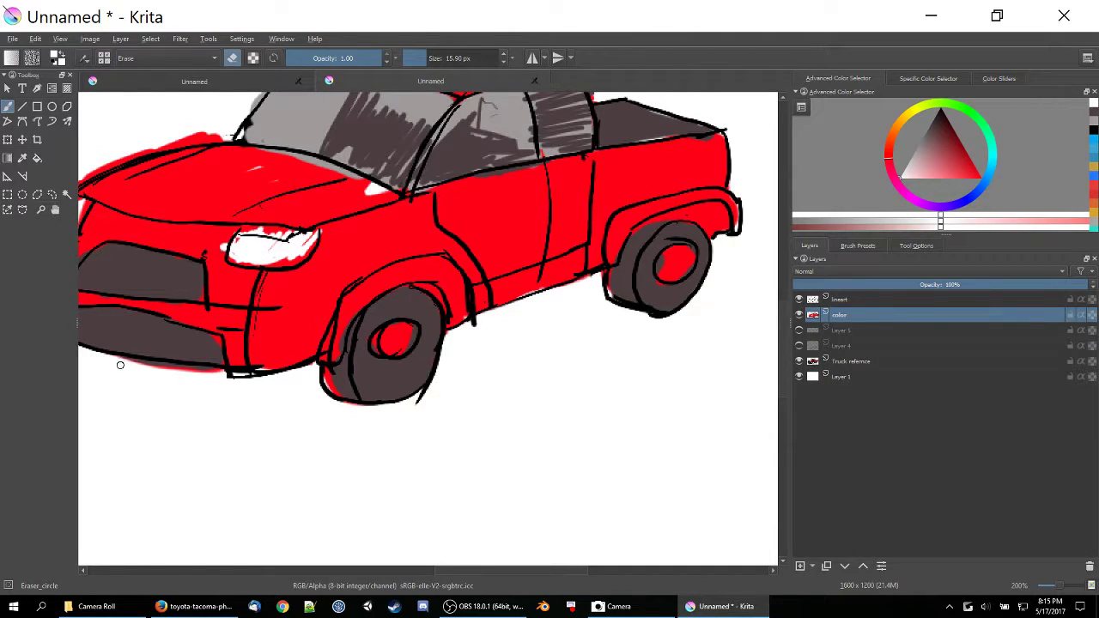
pyautogui.moveTo(165, 370)
pyautogui.mouseDown()
pyautogui.moveTo(192, 372)
pyautogui.moveTo(116, 365)
pyautogui.moveTo(234, 381)
pyautogui.mouseUp()
# - Erase red overspill above the hood and roof outlines, then return to the ink brush
pyautogui.press('e')
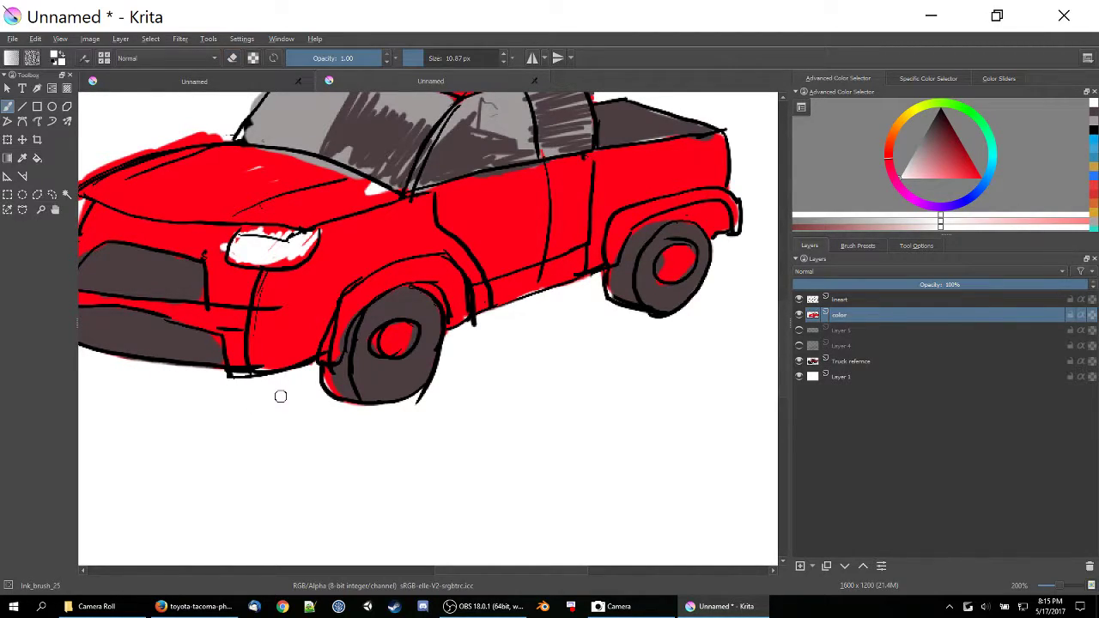
pyautogui.moveTo(280, 395)
pyautogui.mouseDown()
pyautogui.moveTo(524, 457)
pyautogui.moveTo(500, 450)
pyautogui.mouseUp()
pyautogui.moveTo(429, 277); pyautogui.dragTo(323, 333)
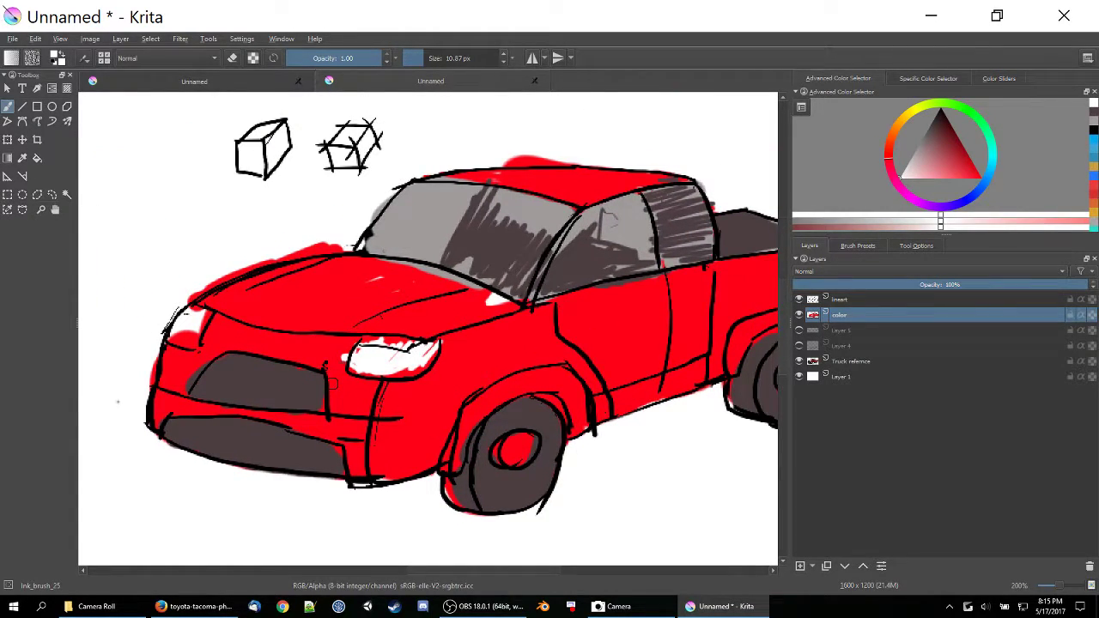
pyautogui.press('e')
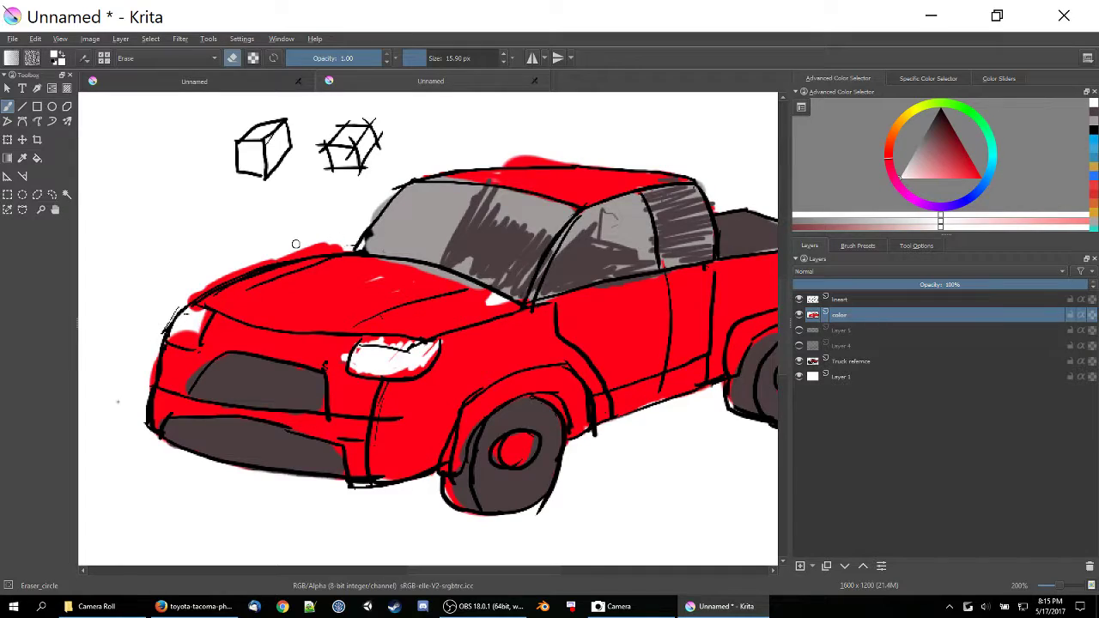
pyautogui.moveTo(295, 244); pyautogui.dragTo(336, 247)
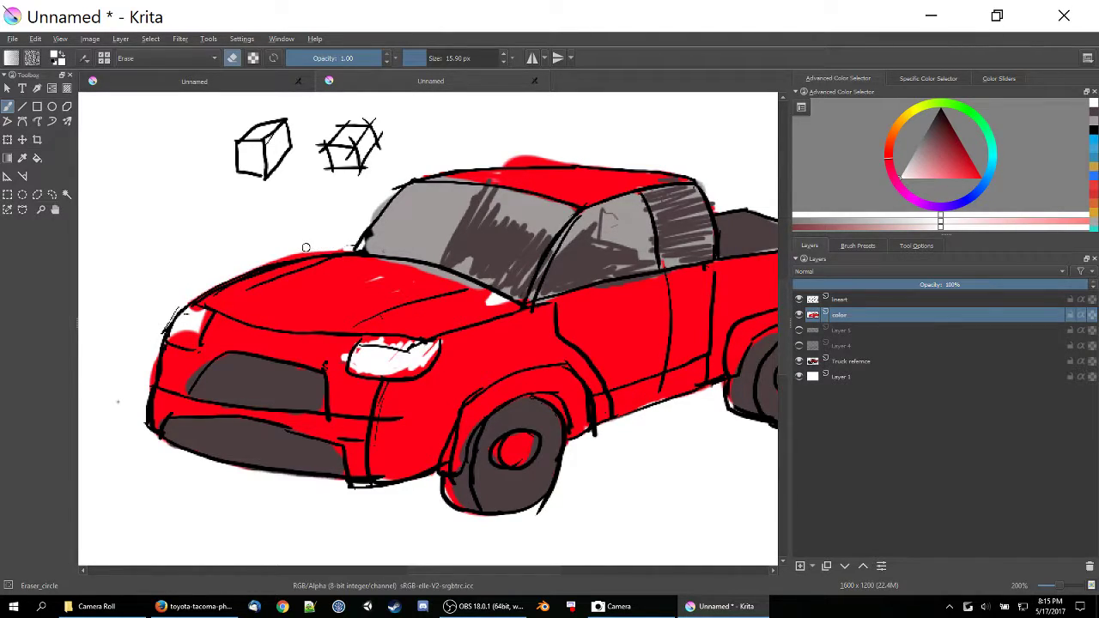
pyautogui.moveTo(306, 247); pyautogui.dragTo(315, 250)
pyautogui.moveTo(508, 159)
pyautogui.mouseDown()
pyautogui.moveTo(586, 161)
pyautogui.moveTo(484, 165)
pyautogui.moveTo(589, 163)
pyautogui.mouseUp()
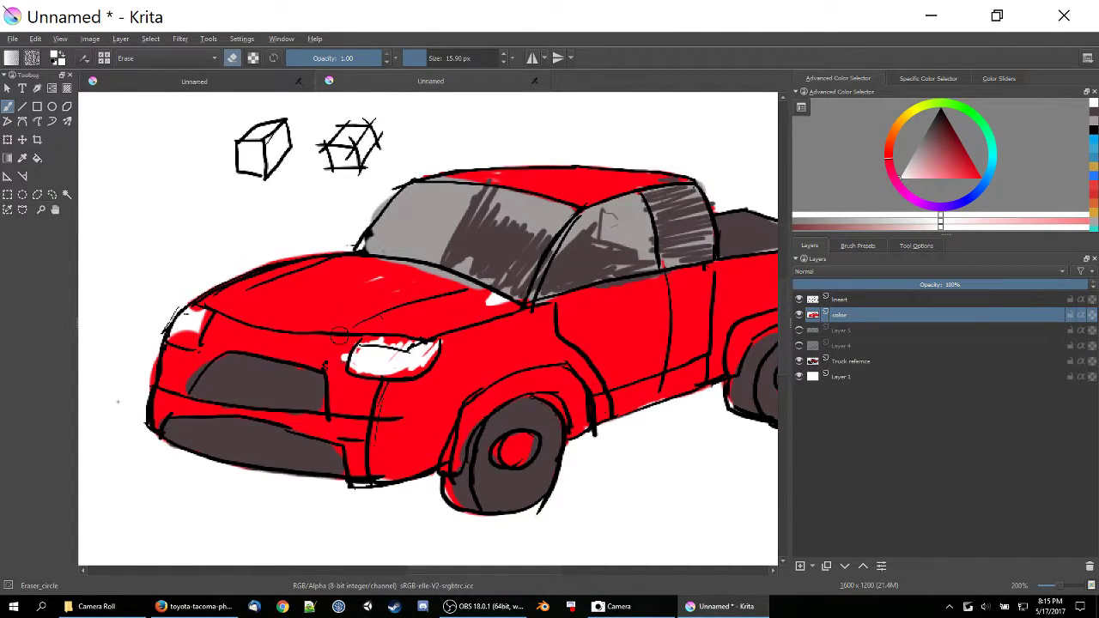
pyautogui.press('e')
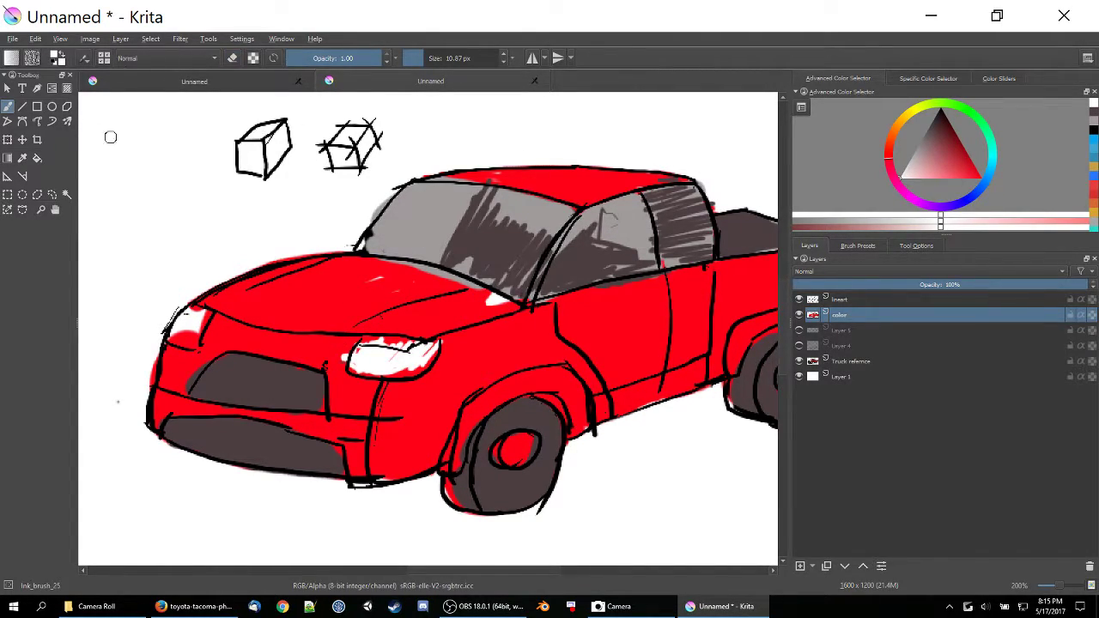
# - Cover the stray white spot with sampled hood red, then add white along the headlight top
pyautogui.click(22, 159)
pyautogui.click(339, 268)
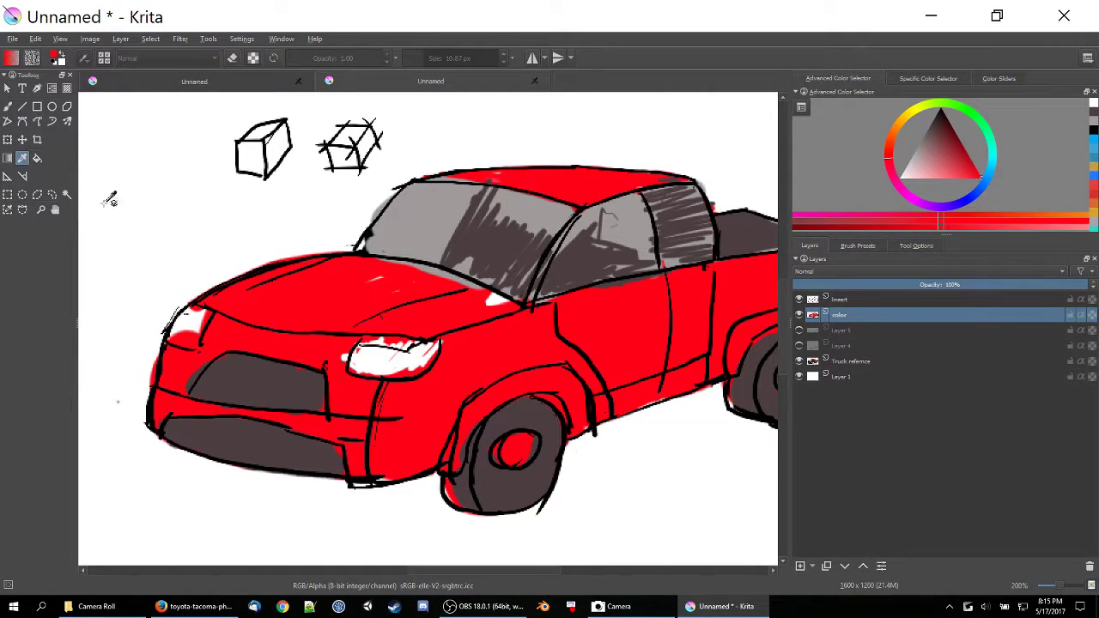
pyautogui.click(9, 106)
pyautogui.moveTo(483, 305); pyautogui.dragTo(499, 297)
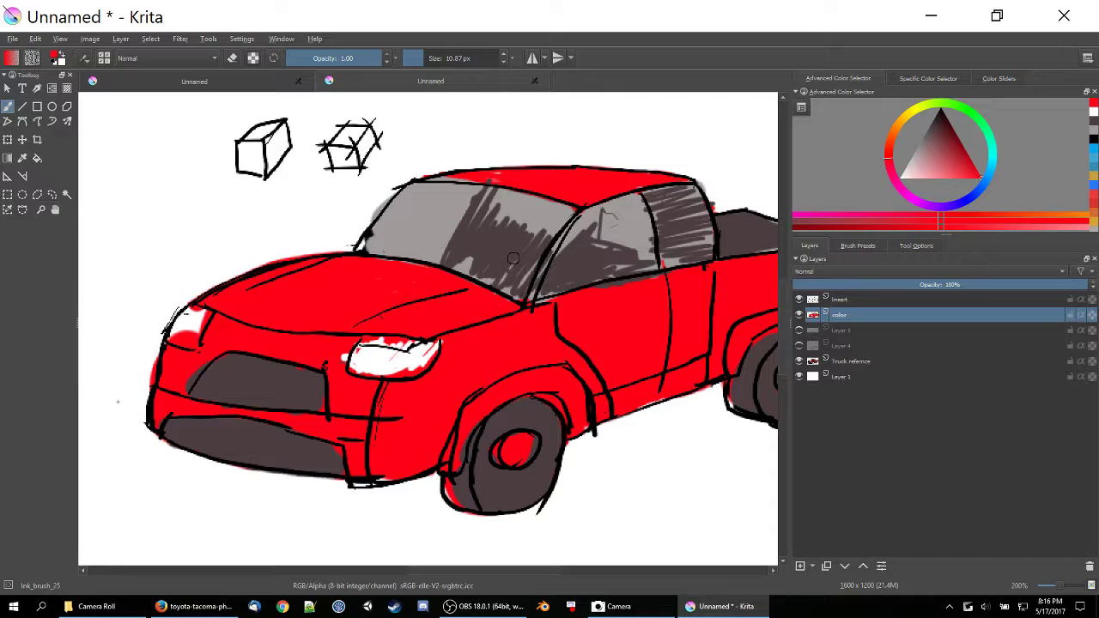
pyautogui.moveTo(528, 343); pyautogui.dragTo(458, 289)
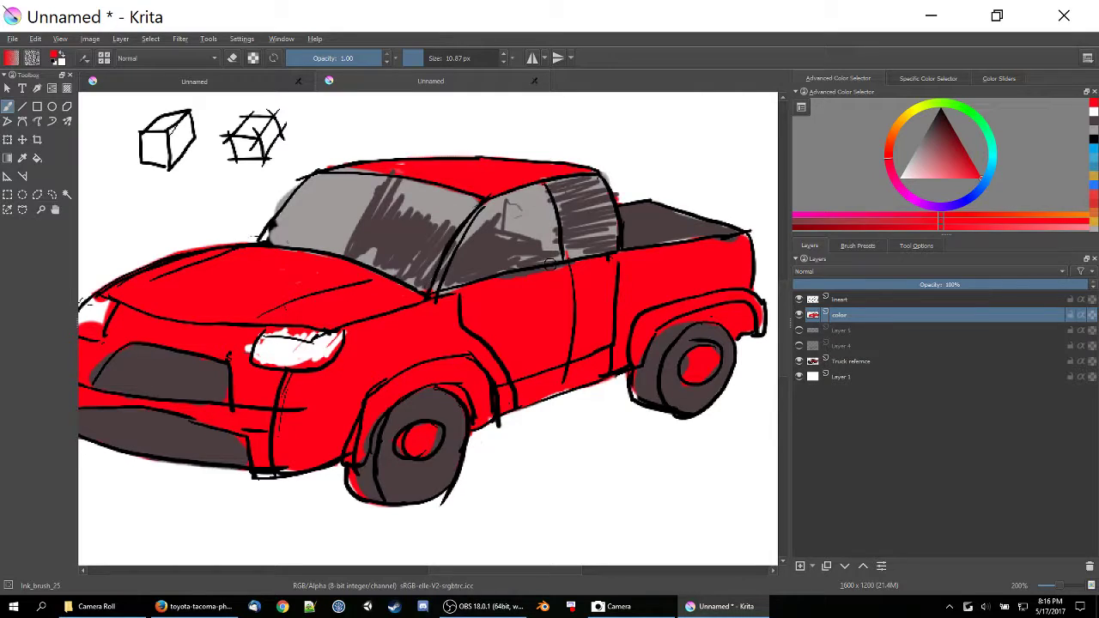
pyautogui.click(914, 175)
pyautogui.moveTo(284, 332)
pyautogui.mouseDown()
pyautogui.moveTo(268, 339)
pyautogui.moveTo(306, 367)
pyautogui.moveTo(337, 347)
pyautogui.moveTo(768, 372)
pyautogui.mouseUp()
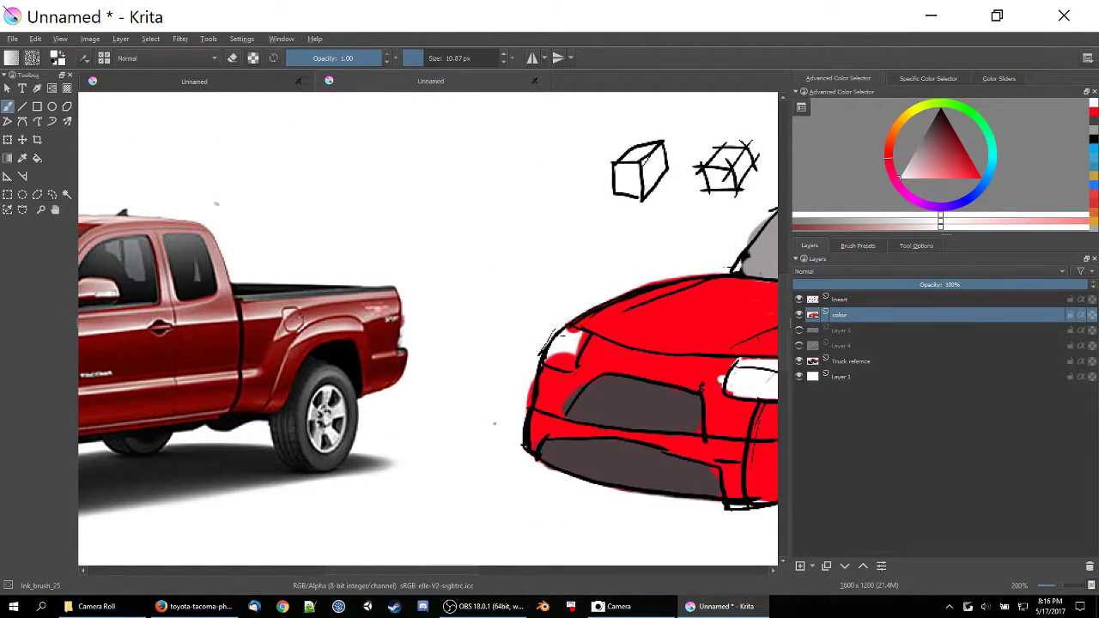
# - Compare the drawing with the reference photo, then add empty Layer 9 above color
pyautogui.moveTo(156, 228); pyautogui.dragTo(420, 216)
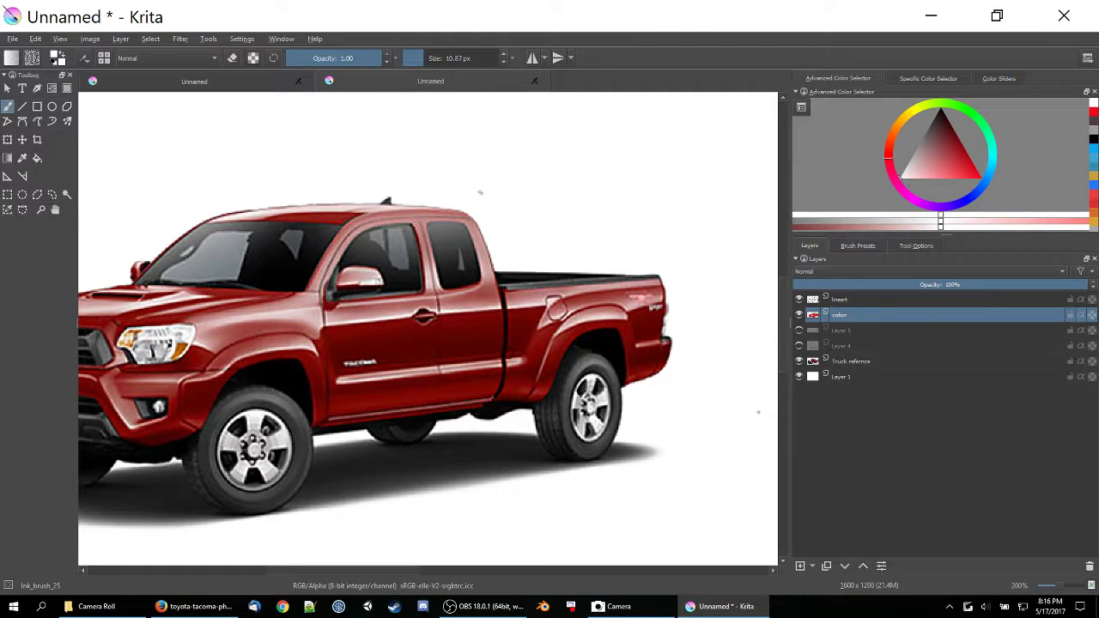
pyautogui.moveTo(460, 336)
pyautogui.mouseDown()
pyautogui.moveTo(403, 386)
pyautogui.moveTo(326, 326)
pyautogui.moveTo(535, 300)
pyautogui.moveTo(503, 316)
pyautogui.moveTo(1073, 327)
pyautogui.mouseUp()
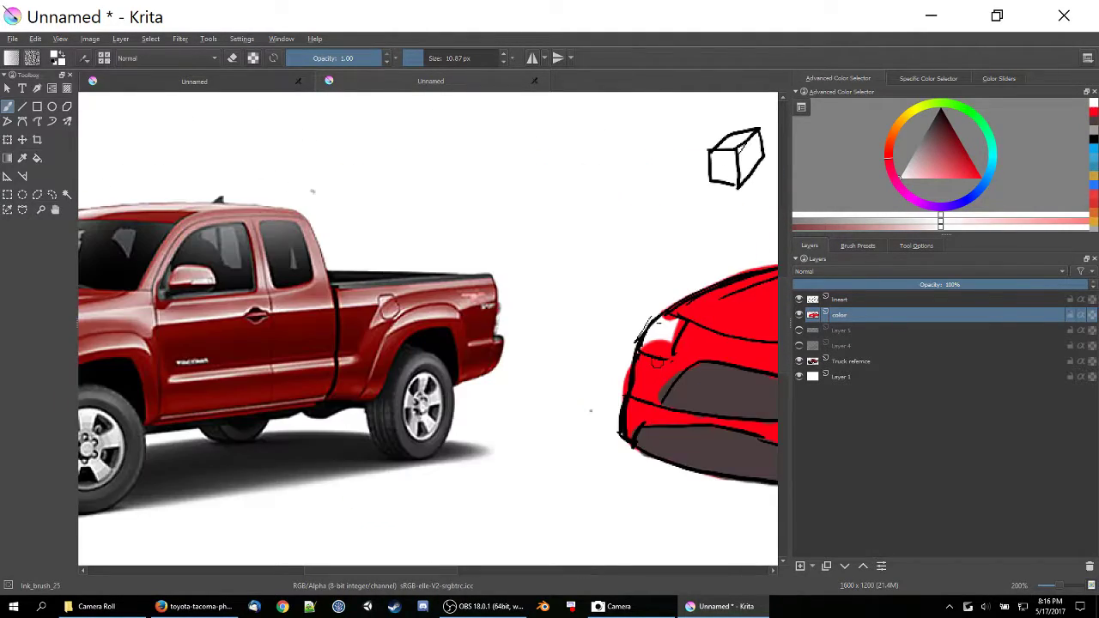
pyautogui.moveTo(590, 411); pyautogui.dragTo(81, 429)
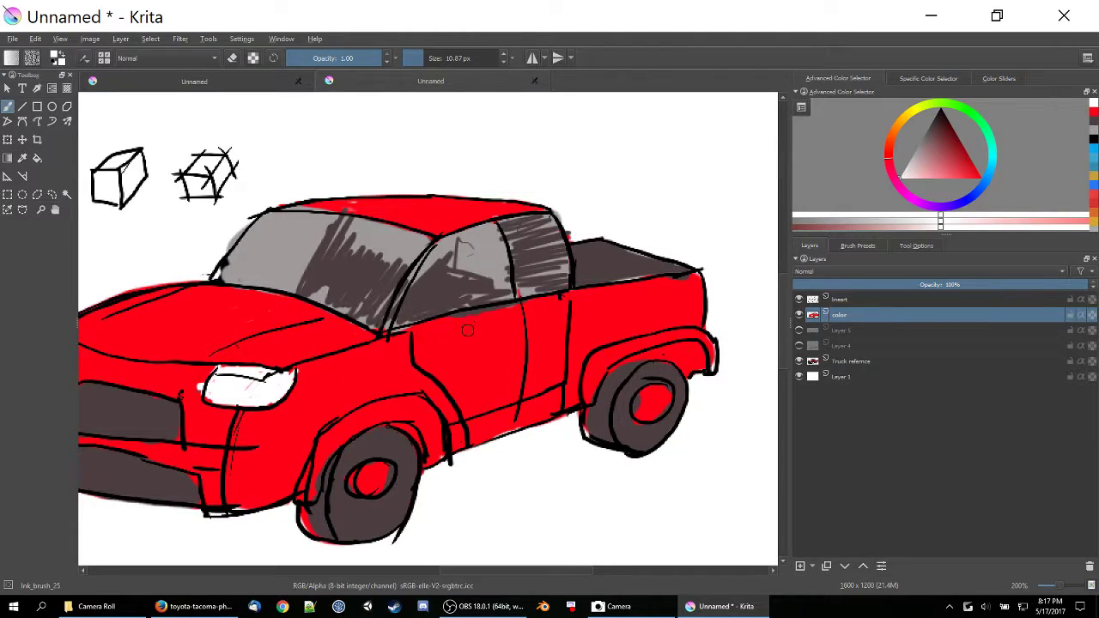
pyautogui.click(800, 565)
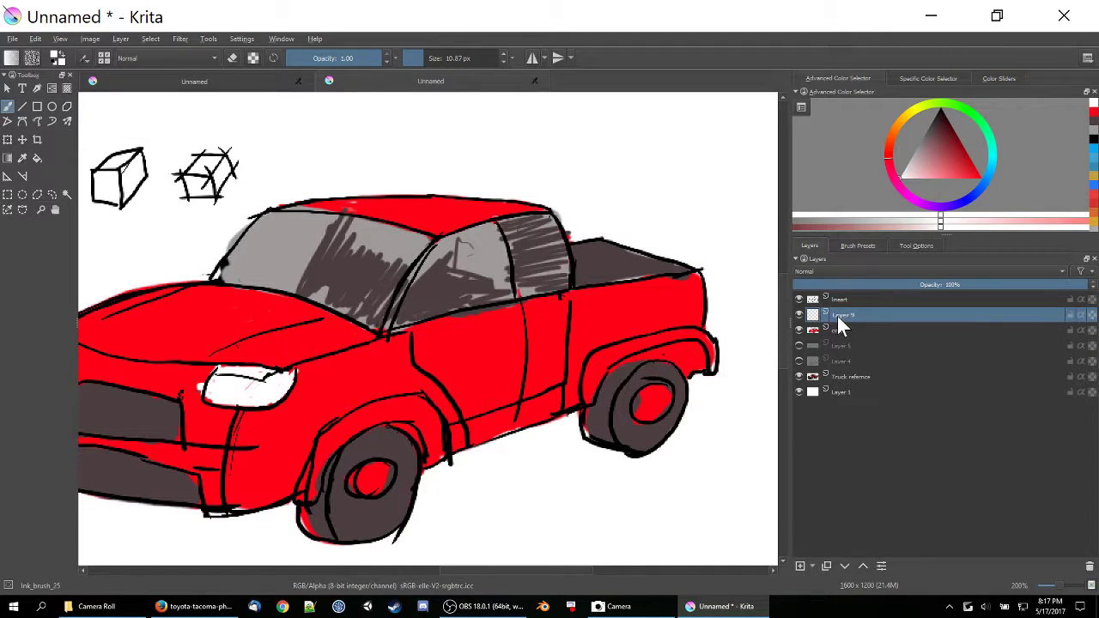
# - Rename Layer 9 to 'highlight'
pyautogui.doubleClick(848, 315)
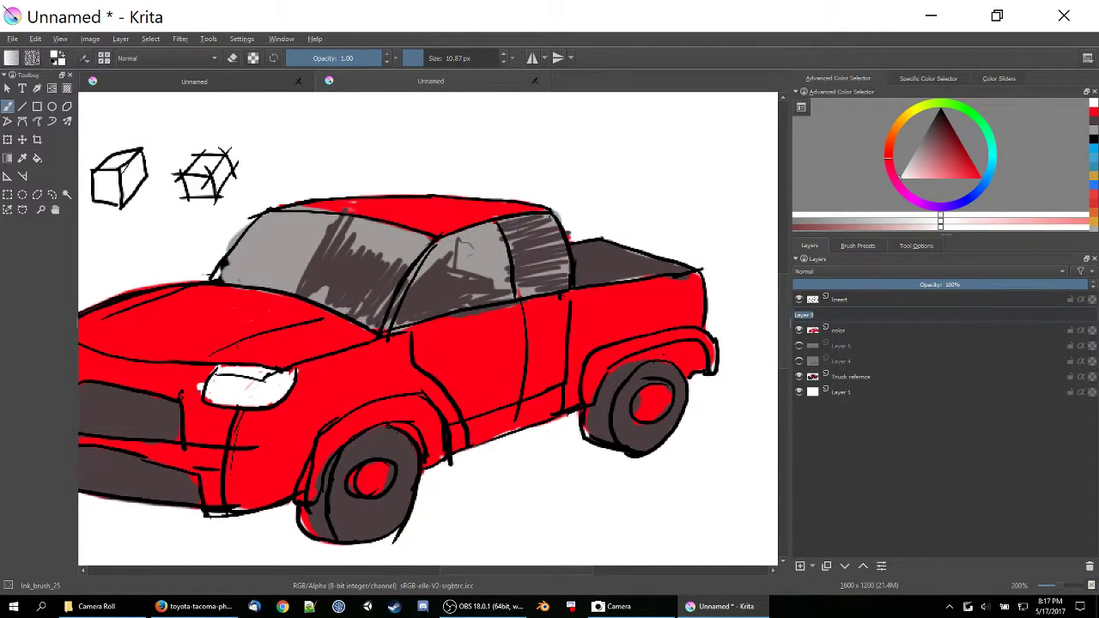
pyautogui.write('highlight')
pyautogui.press('Return')
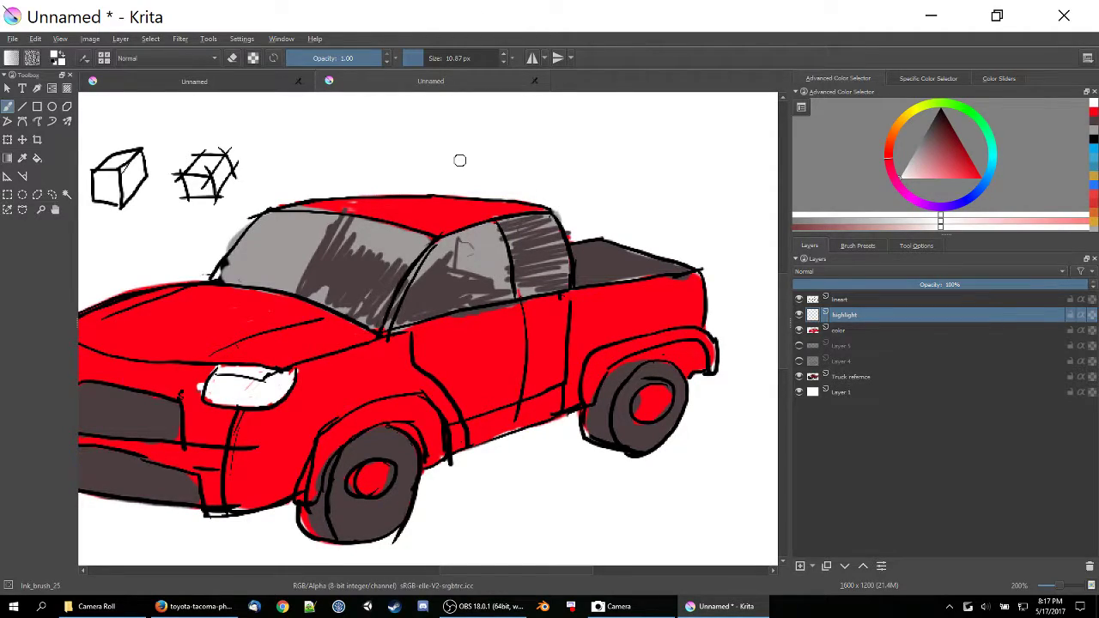
# - Switch to the Basic_circle brush preset and swap white in as the painting colour
pyautogui.rightClick(478, 204)
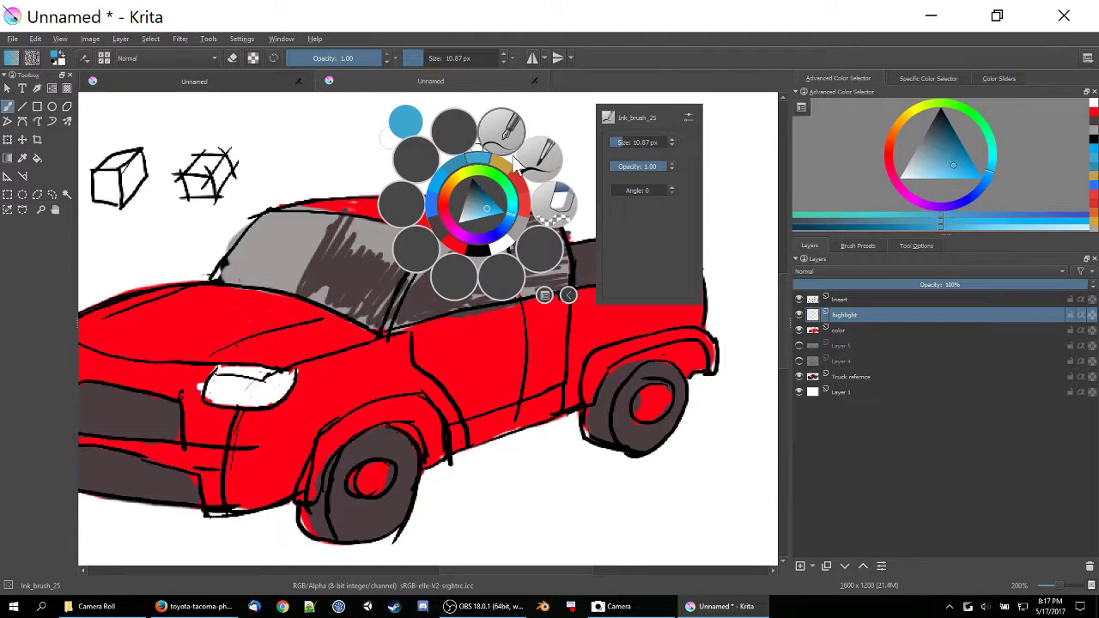
pyautogui.click(544, 294)
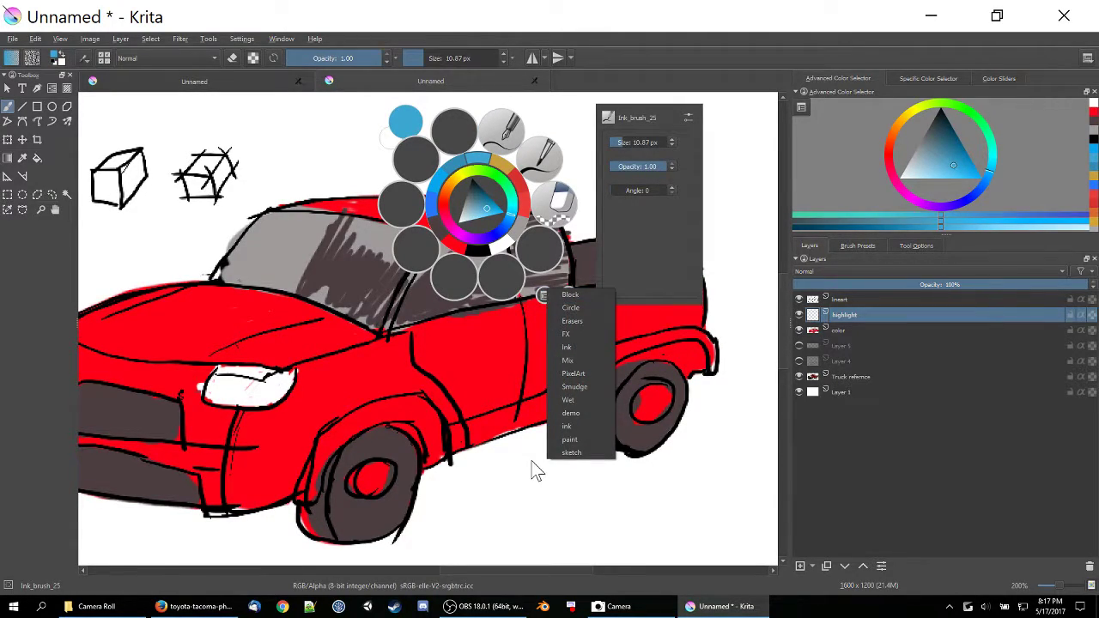
pyautogui.click(566, 425)
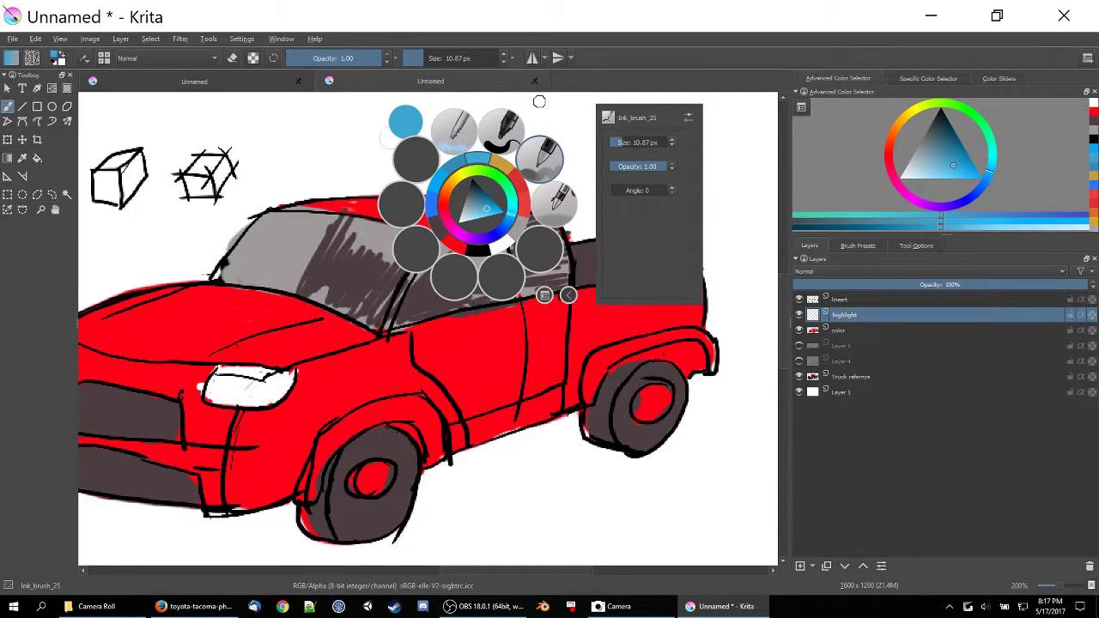
pyautogui.click(536, 163)
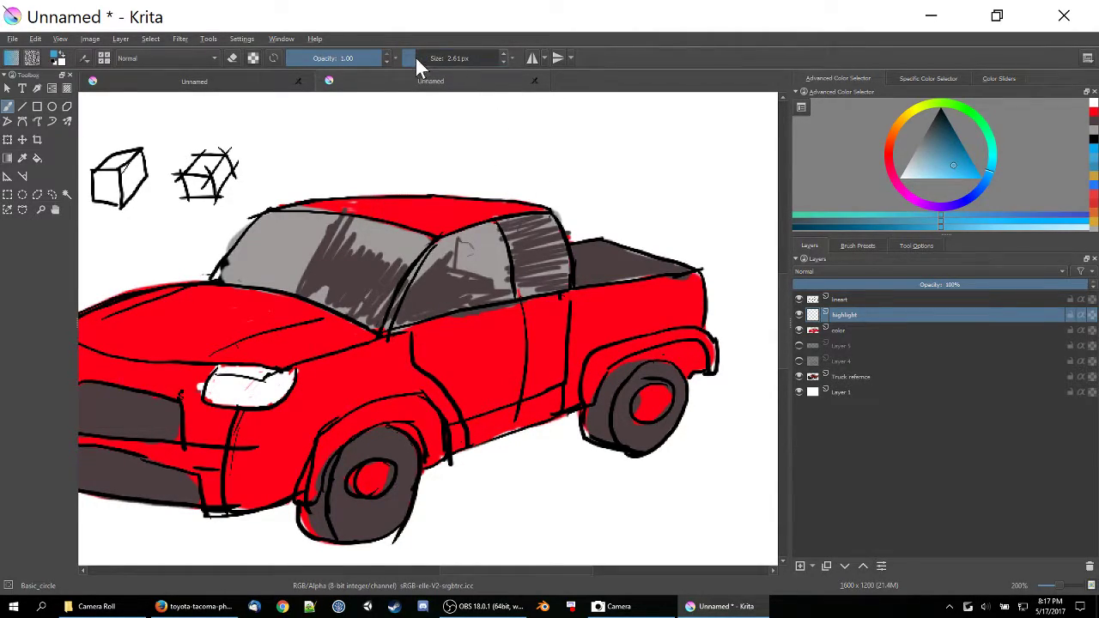
pyautogui.click(60, 54)
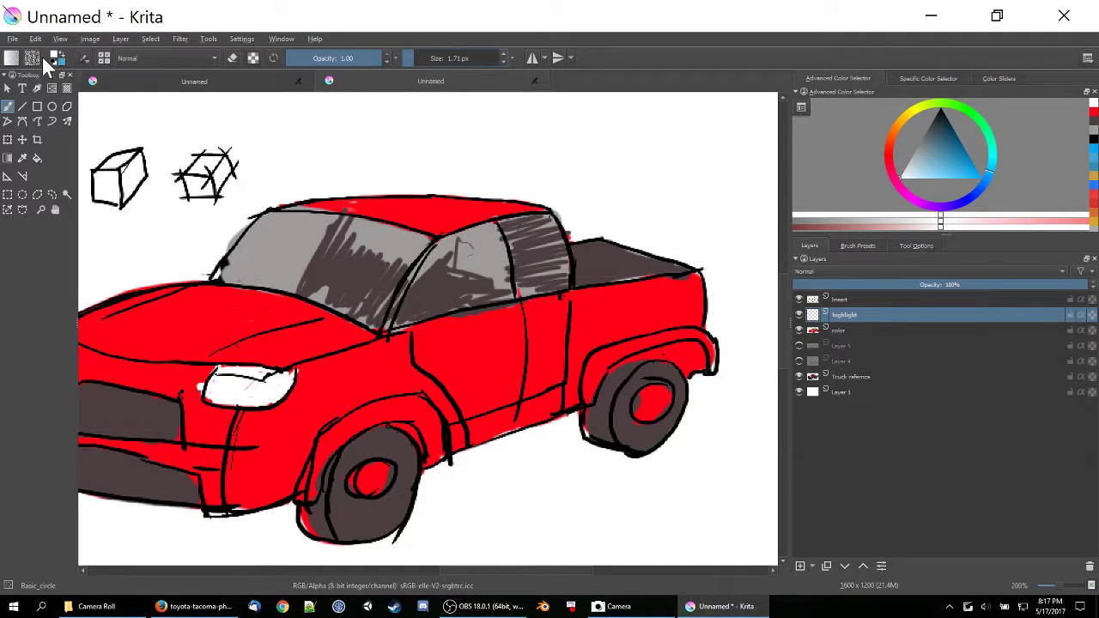
# - Paint a white highlight streak across the door with an 18 px brush, then shrink it to 9 px
pyautogui.moveTo(415, 57); pyautogui.dragTo(426, 57)
pyautogui.moveTo(429, 367); pyautogui.dragTo(521, 345)
pyautogui.moveTo(439, 371)
pyautogui.mouseDown()
pyautogui.moveTo(487, 360)
pyautogui.moveTo(427, 371)
pyautogui.moveTo(537, 341)
pyautogui.mouseUp()
pyautogui.click(420, 58)
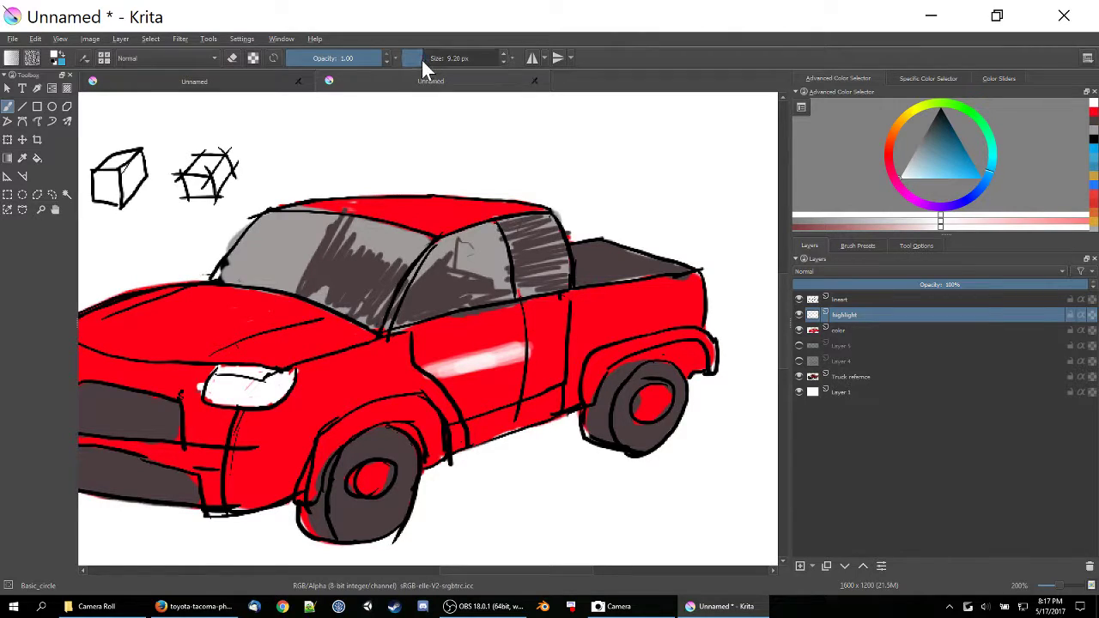
# - Compare with the reference truck photo and delete the highlight layer with its white streak
pyautogui.moveTo(103, 275); pyautogui.dragTo(426, 308)
pyautogui.moveTo(245, 294)
pyautogui.mouseDown()
pyautogui.moveTo(443, 256)
pyautogui.moveTo(168, 258)
pyautogui.mouseUp()
pyautogui.moveTo(412, 274)
pyautogui.mouseDown()
pyautogui.moveTo(172, 238)
pyautogui.moveTo(203, 257)
pyautogui.mouseUp()
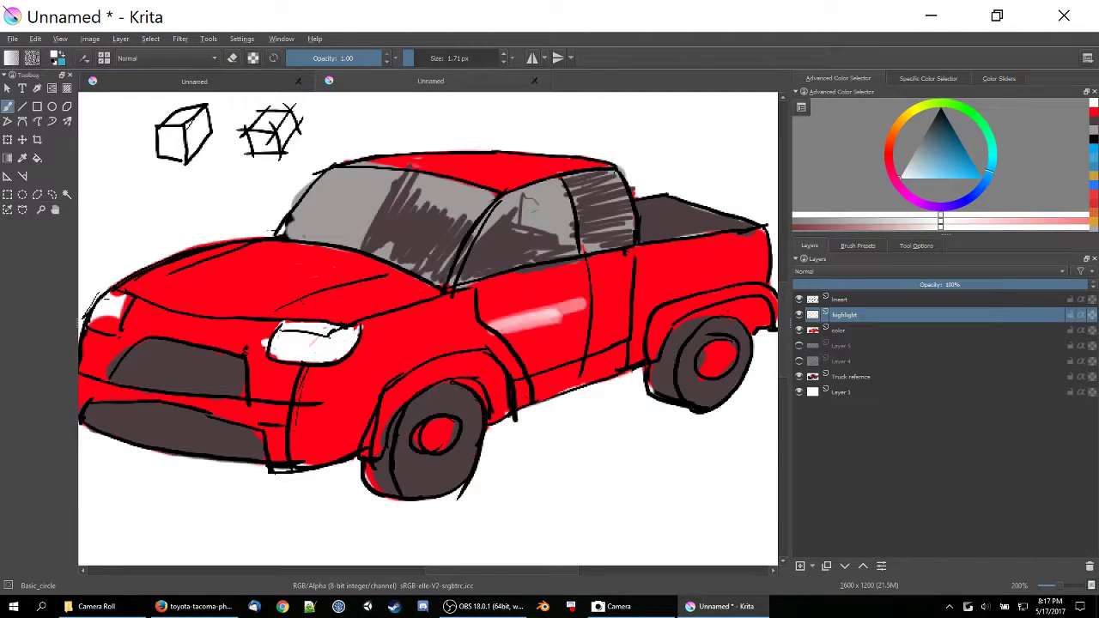
pyautogui.hotkey('shift', 'Delete')
pyautogui.moveTo(401, 253); pyautogui.dragTo(483, 252)
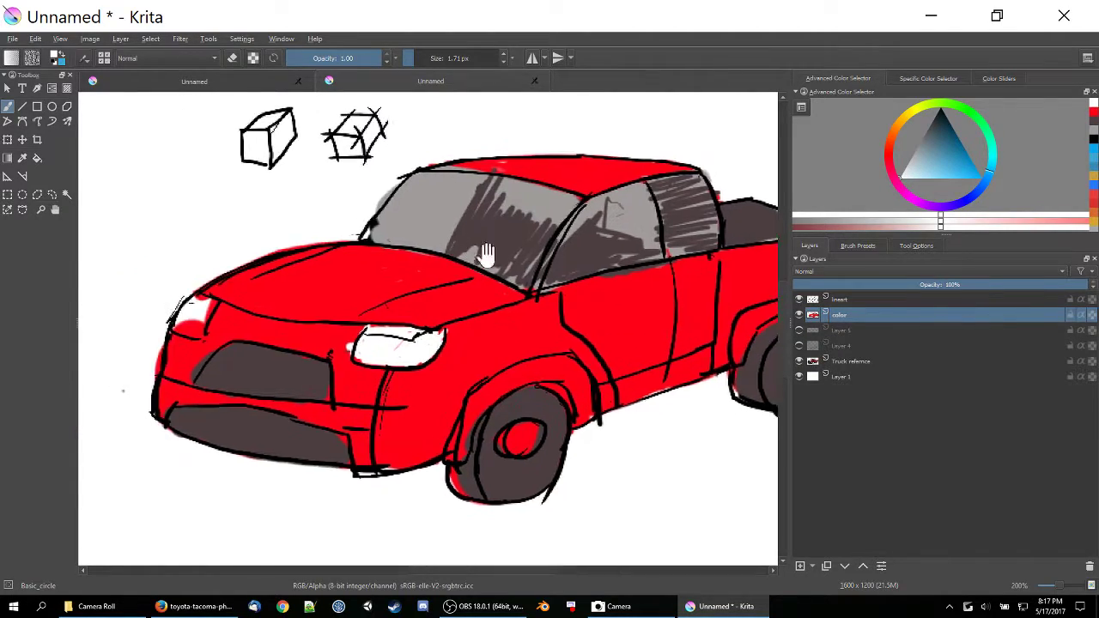
pyautogui.moveTo(174, 238); pyautogui.dragTo(431, 255)
pyautogui.moveTo(303, 252)
pyautogui.mouseDown()
pyautogui.moveTo(611, 252)
pyautogui.moveTo(283, 243)
pyautogui.mouseUp()
pyautogui.moveTo(581, 252); pyautogui.dragTo(317, 252)
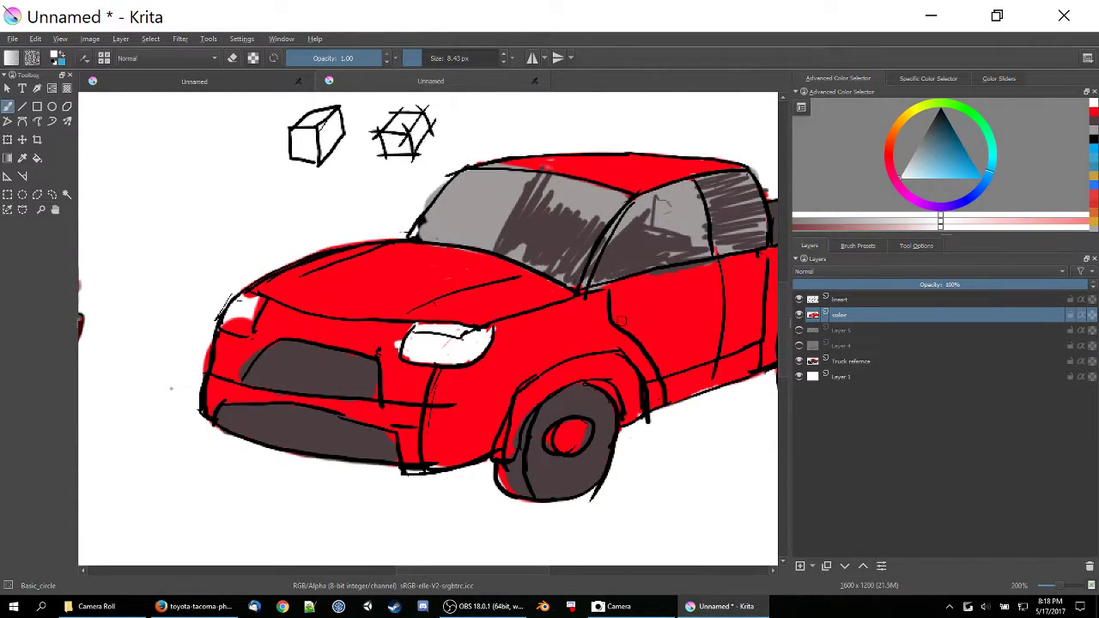
# - Paint trial white highlight strokes on the colour layer across the door, fender and rear stripe
pyautogui.moveTo(608, 325)
pyautogui.mouseDown()
pyautogui.moveTo(700, 302)
pyautogui.moveTo(618, 324)
pyautogui.mouseUp()
pyautogui.moveTo(717, 299)
pyautogui.mouseDown()
pyautogui.moveTo(619, 319)
pyautogui.moveTo(721, 290)
pyautogui.moveTo(642, 310)
pyautogui.mouseUp()
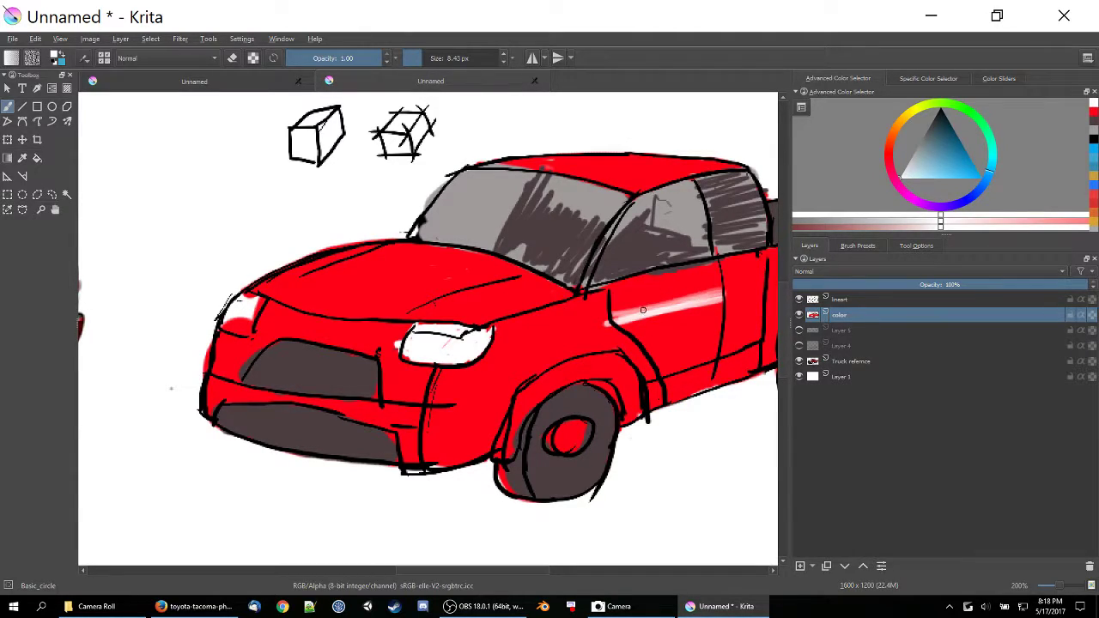
pyautogui.moveTo(575, 339)
pyautogui.mouseDown()
pyautogui.moveTo(605, 325)
pyautogui.moveTo(551, 339)
pyautogui.moveTo(612, 322)
pyautogui.moveTo(534, 338)
pyautogui.moveTo(618, 319)
pyautogui.moveTo(534, 335)
pyautogui.moveTo(625, 312)
pyautogui.moveTo(601, 319)
pyautogui.mouseUp()
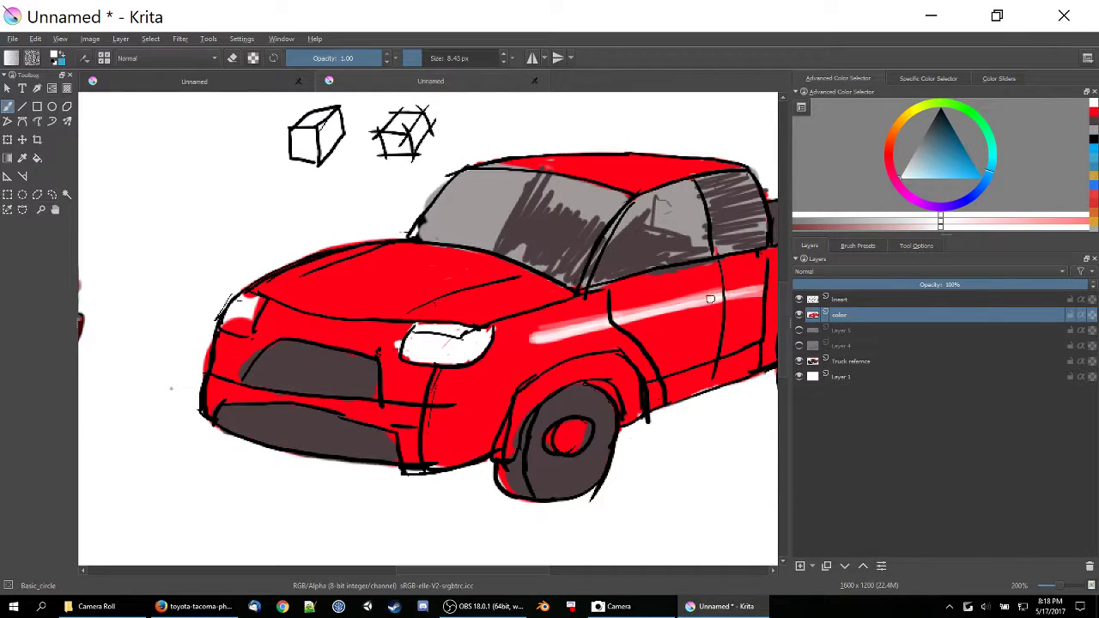
pyautogui.moveTo(709, 294); pyautogui.dragTo(621, 310)
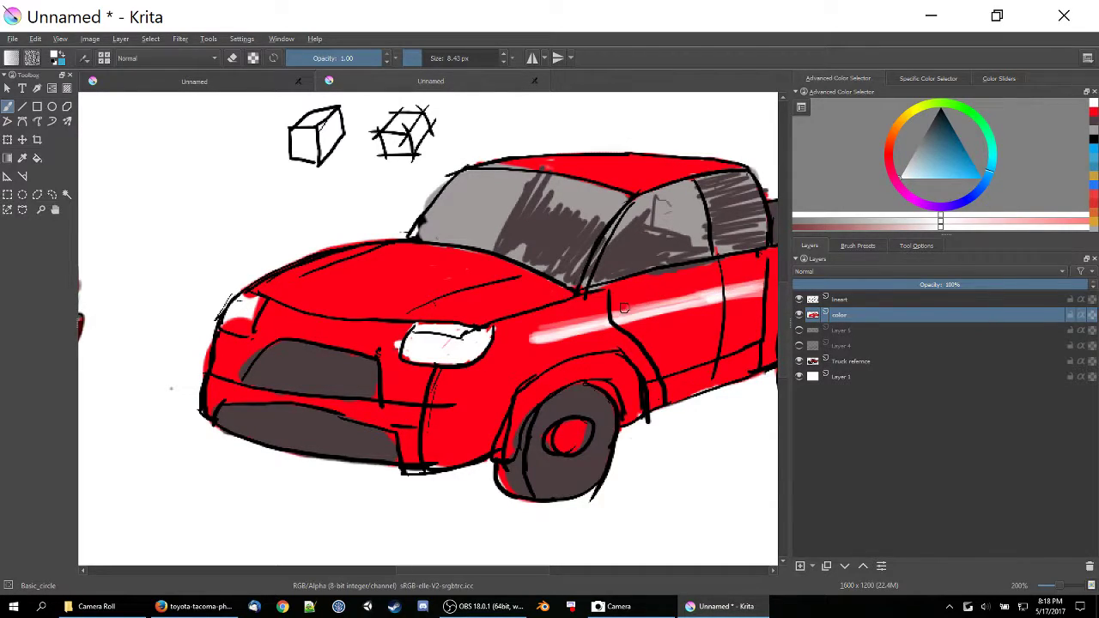
pyautogui.moveTo(678, 279); pyautogui.dragTo(463, 302)
pyautogui.moveTo(543, 313)
pyautogui.mouseDown()
pyautogui.moveTo(590, 301)
pyautogui.moveTo(529, 314)
pyautogui.moveTo(692, 277)
pyautogui.moveTo(624, 293)
pyautogui.moveTo(691, 284)
pyautogui.mouseUp()
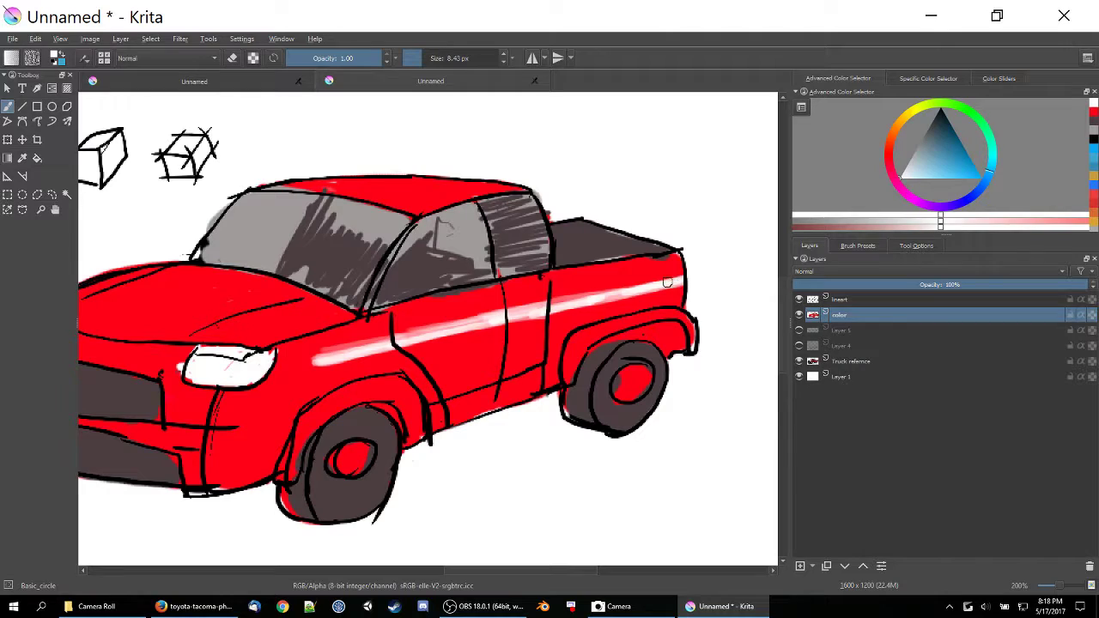
pyautogui.moveTo(323, 364)
pyautogui.mouseDown()
pyautogui.moveTo(291, 374)
pyautogui.moveTo(313, 360)
pyautogui.mouseUp()
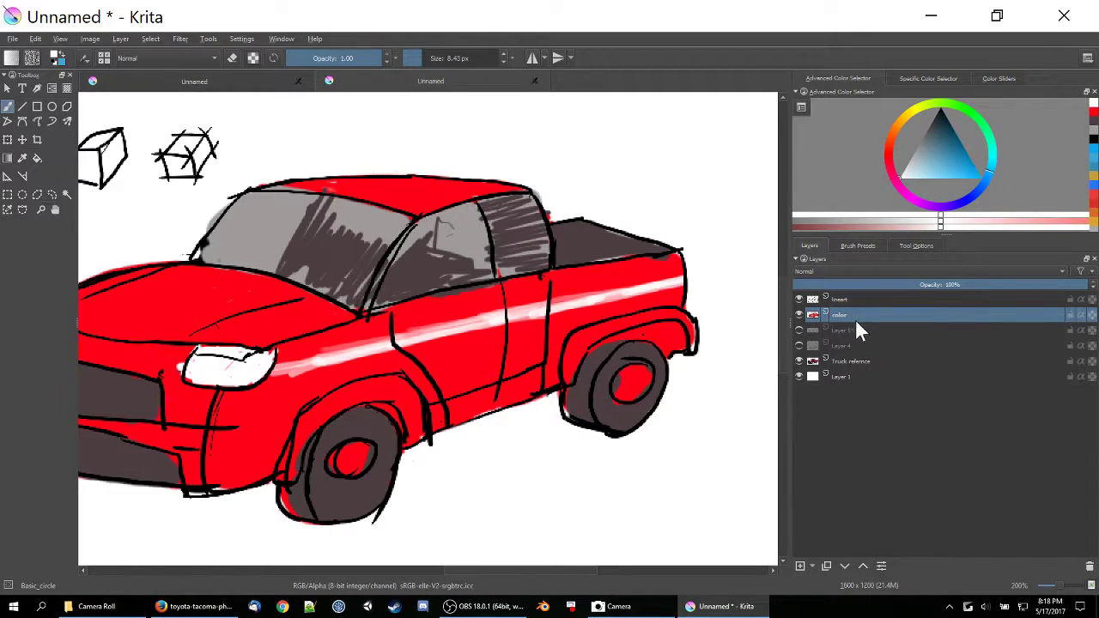
# - Undo three of the highlight strokes, leaving a short white streak on the door
pyautogui.hotkey('ctrl', 'z')
pyautogui.hotkey('ctrl', 'z')
pyautogui.hotkey('ctrl', 'z')
pyautogui.hotkey('ctrl', 'z')
pyautogui.hotkey('ctrl', 'z')
pyautogui.hotkey('ctrl', 'z')
pyautogui.hotkey('ctrl', 'z')
pyautogui.hotkey('ctrl', 'z')
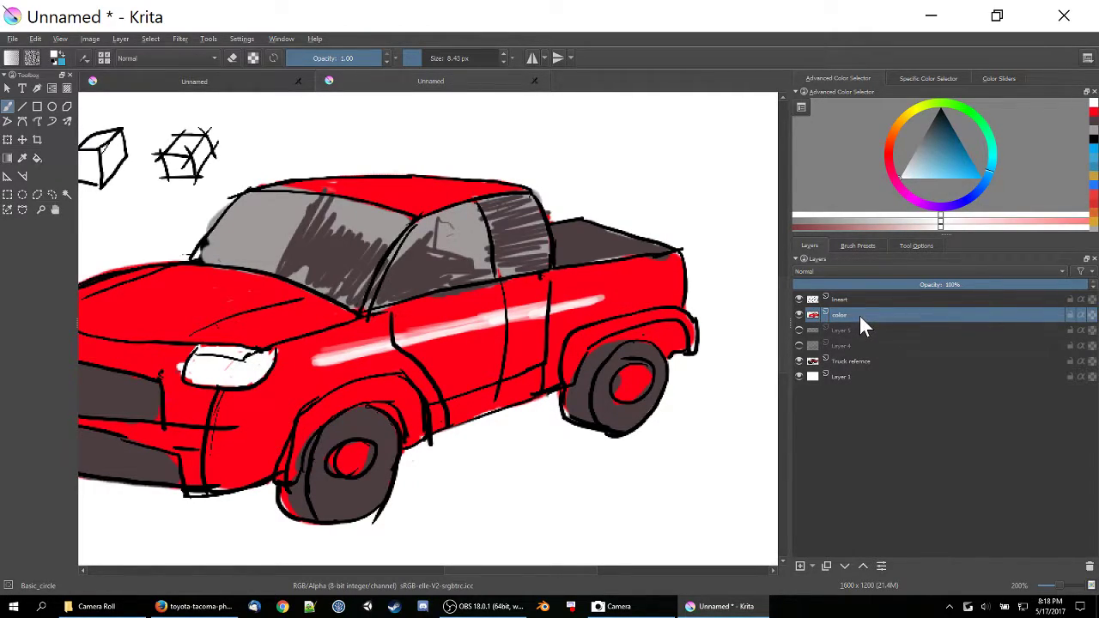
pyautogui.hotkey('ctrl', 'z')
pyautogui.hotkey('ctrl', 'z')
pyautogui.hotkey('ctrl', 'z')
pyautogui.hotkey('ctrl', 'z')
pyautogui.hotkey('ctrl', 'z')
pyautogui.hotkey('ctrl', 'z')
pyautogui.hotkey('ctrl', 'z')
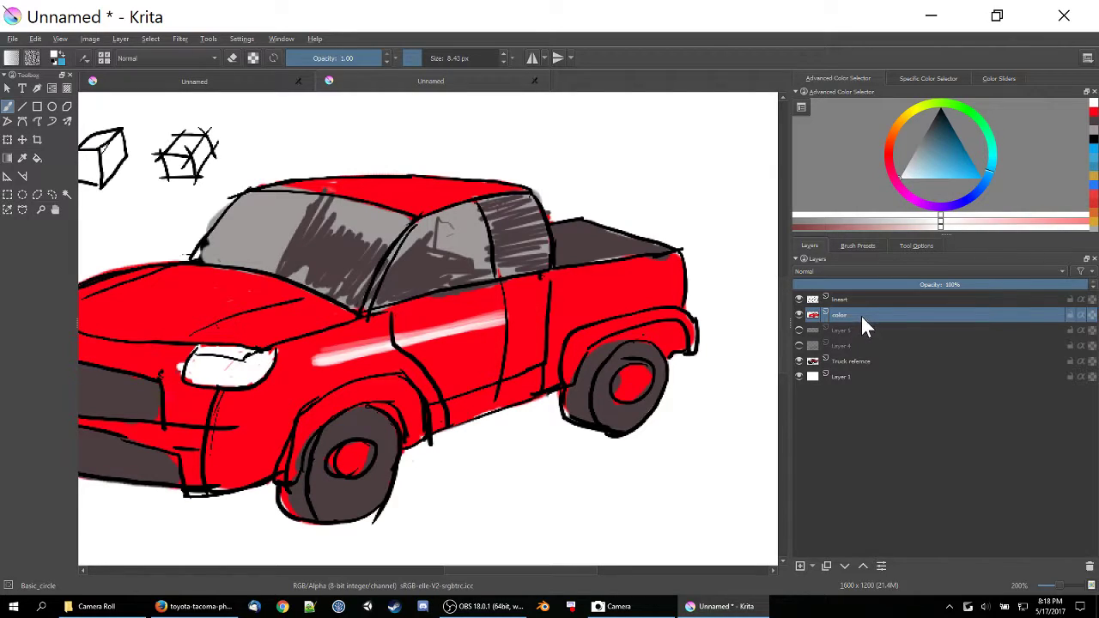
pyautogui.hotkey('ctrl', 'z')
pyautogui.hotkey('ctrl', 'z')
pyautogui.hotkey('ctrl', 'z')
pyautogui.hotkey('ctrl', 'z')
pyautogui.hotkey('ctrl', 'z')
pyautogui.hotkey('ctrl', 'z')
pyautogui.hotkey('ctrl', 'z')
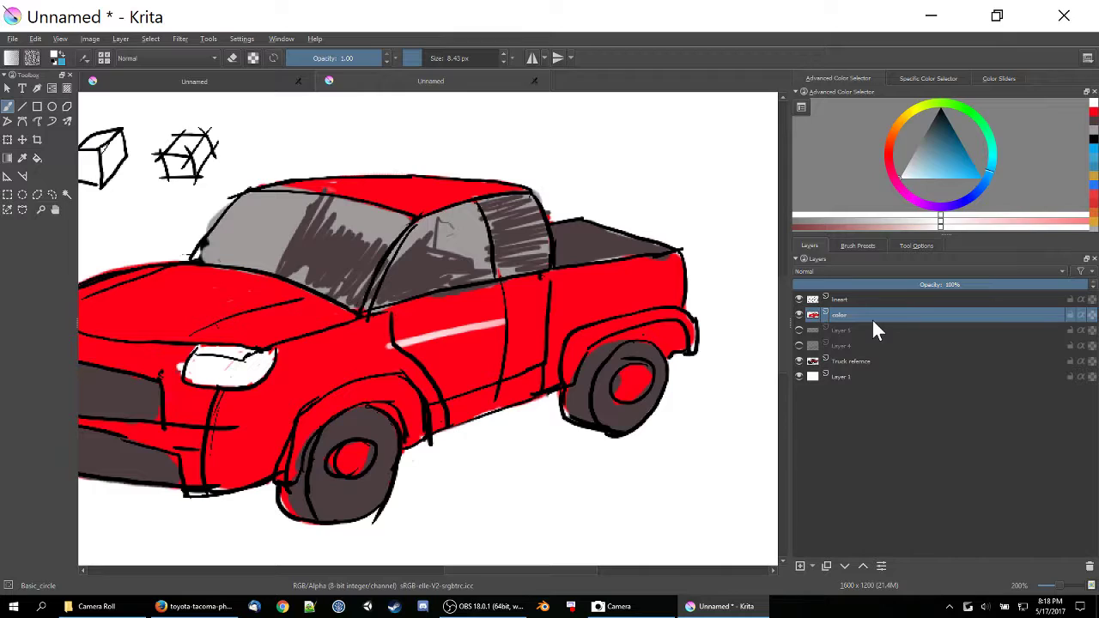
# - Sample the truck's red and brush it over the white door streak
pyautogui.click(22, 157)
pyautogui.click(296, 300)
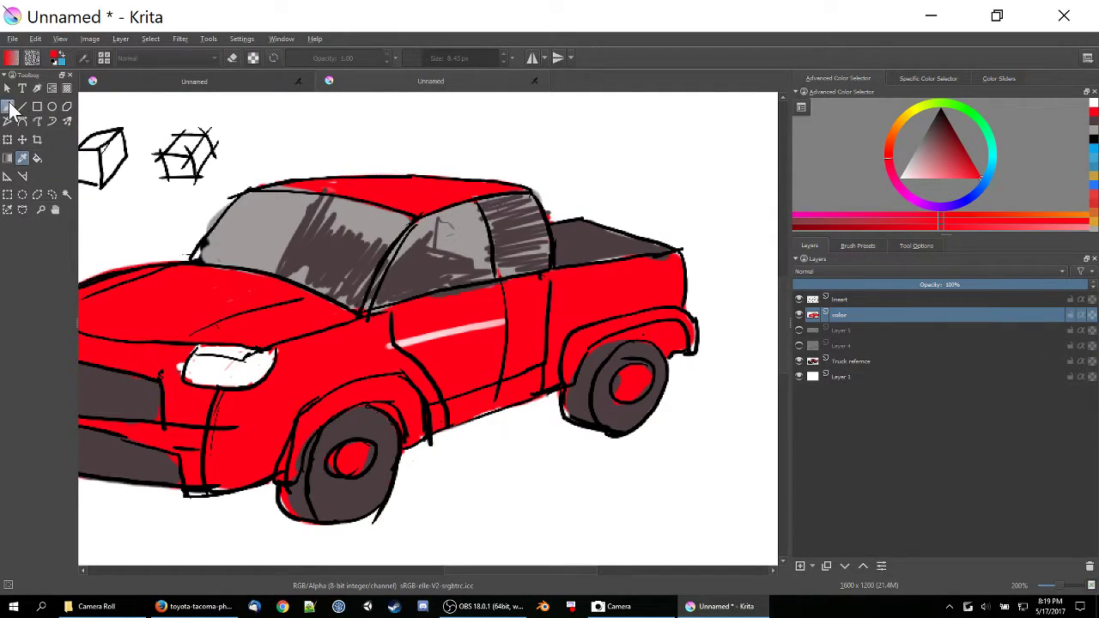
pyautogui.click(7, 105)
pyautogui.moveTo(460, 333)
pyautogui.mouseDown()
pyautogui.moveTo(410, 337)
pyautogui.moveTo(478, 321)
pyautogui.moveTo(425, 344)
pyautogui.moveTo(511, 318)
pyautogui.moveTo(425, 333)
pyautogui.moveTo(513, 315)
pyautogui.moveTo(481, 320)
pyautogui.mouseUp()
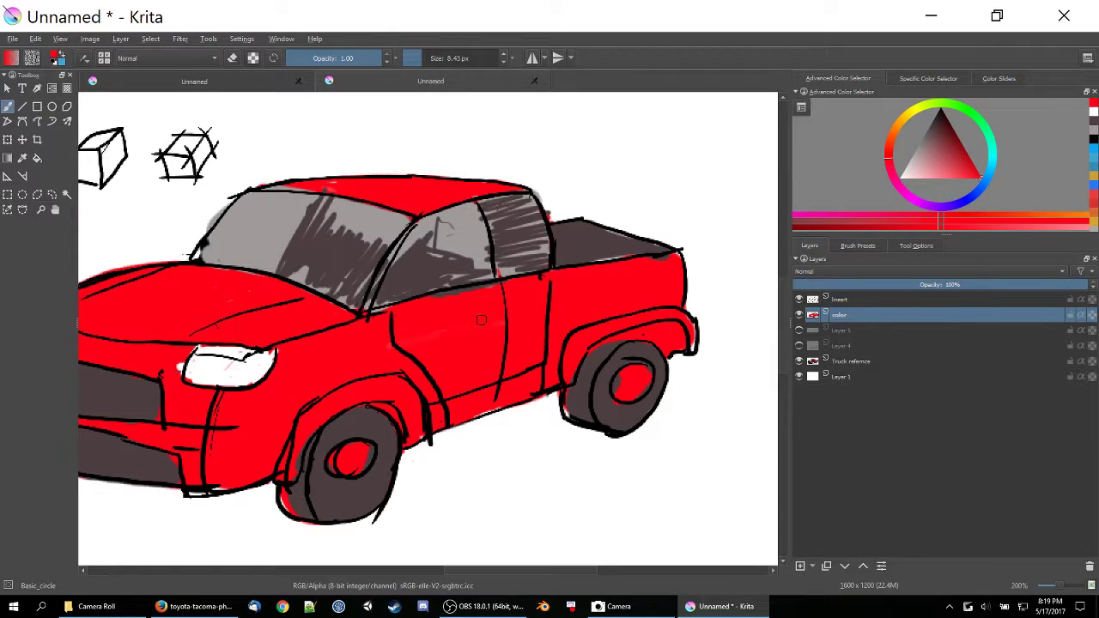
# - Add a new layer named 'highlight', then select Layer 1 and pick light grey
pyautogui.click(800, 567)
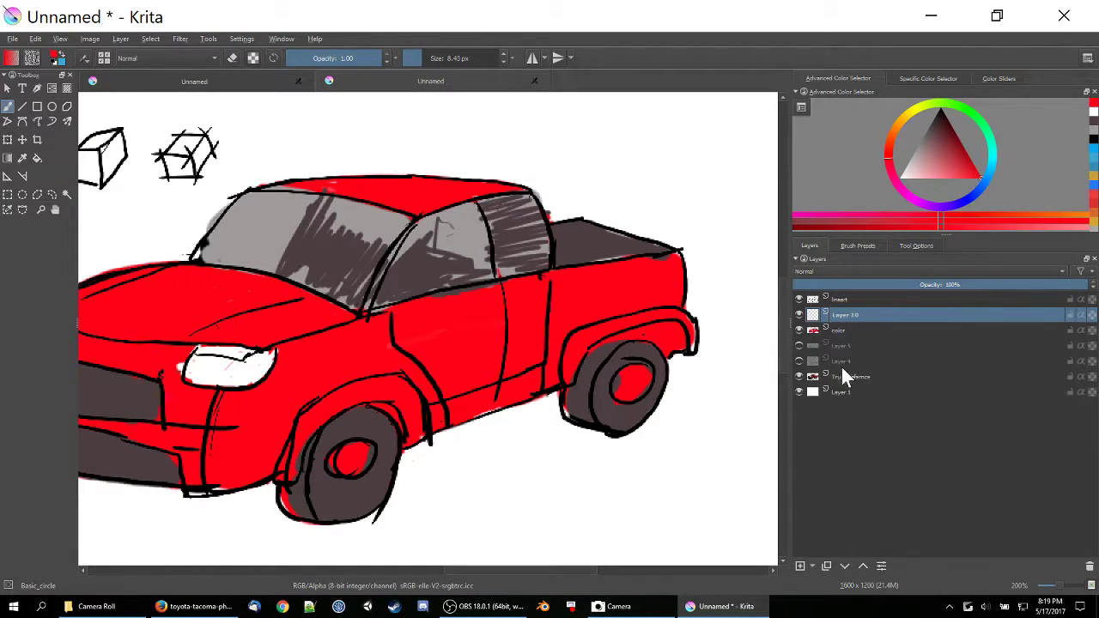
pyautogui.doubleClick(848, 311)
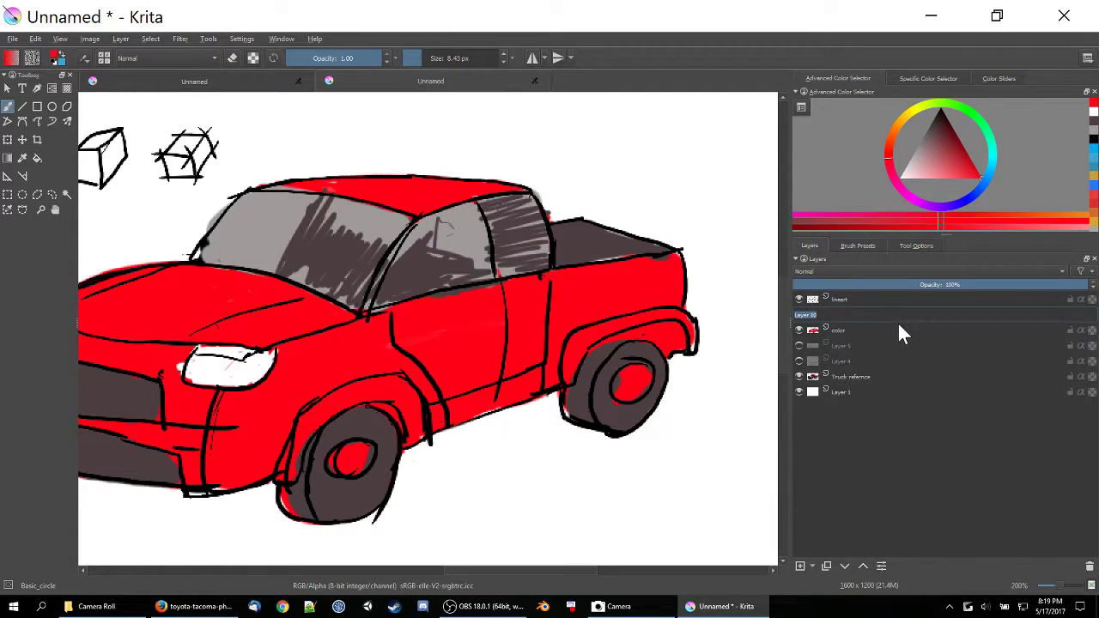
pyautogui.write('highlight')
pyautogui.press('Return')
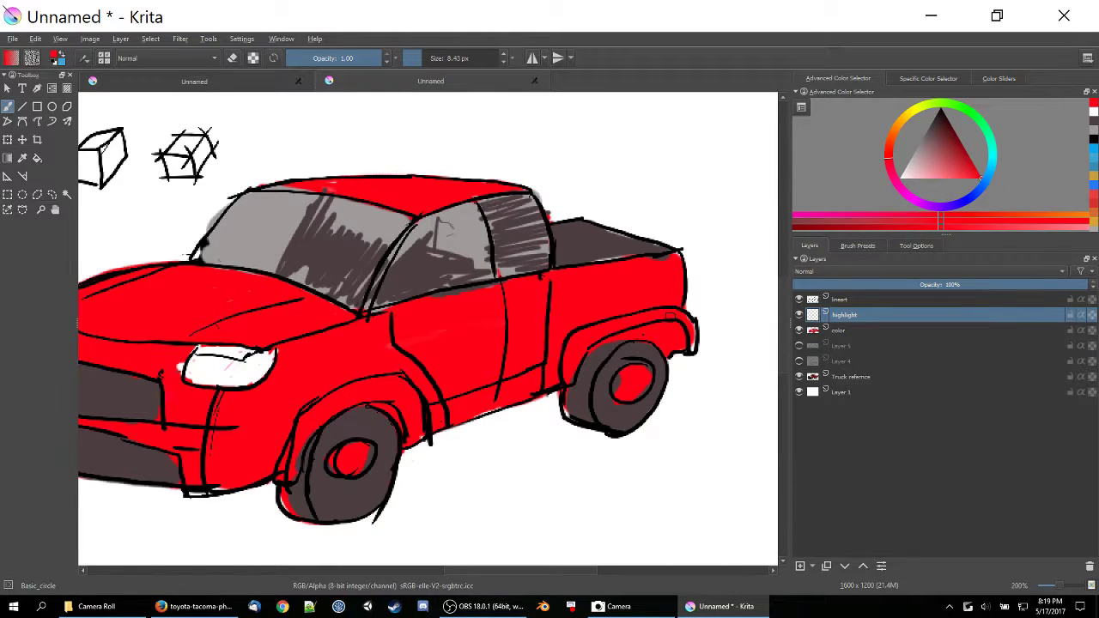
pyautogui.click(861, 388)
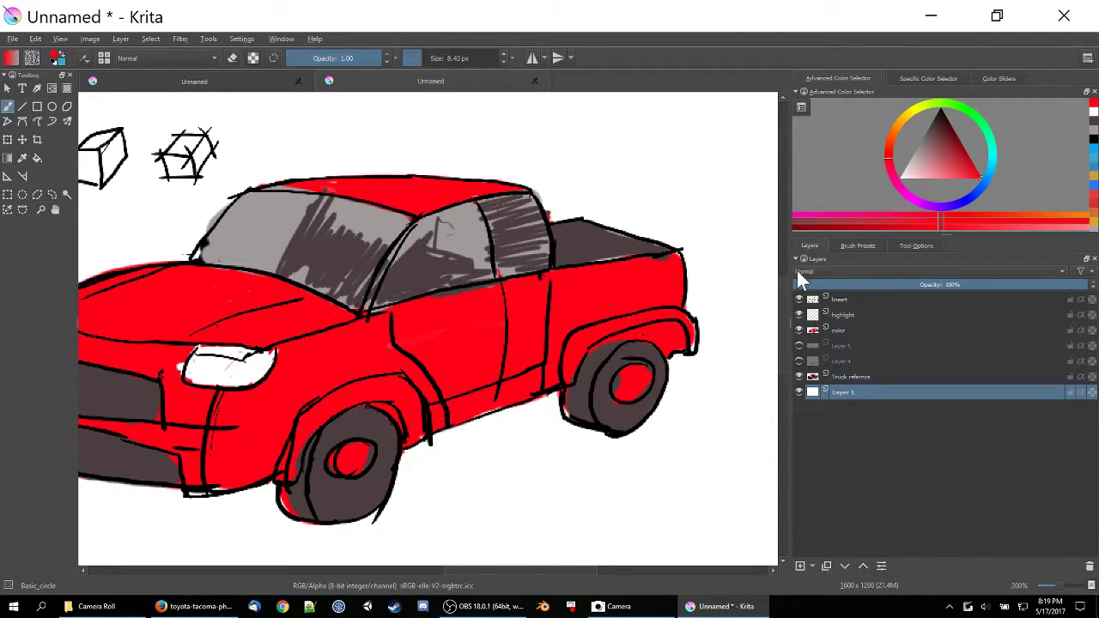
pyautogui.click(1094, 127)
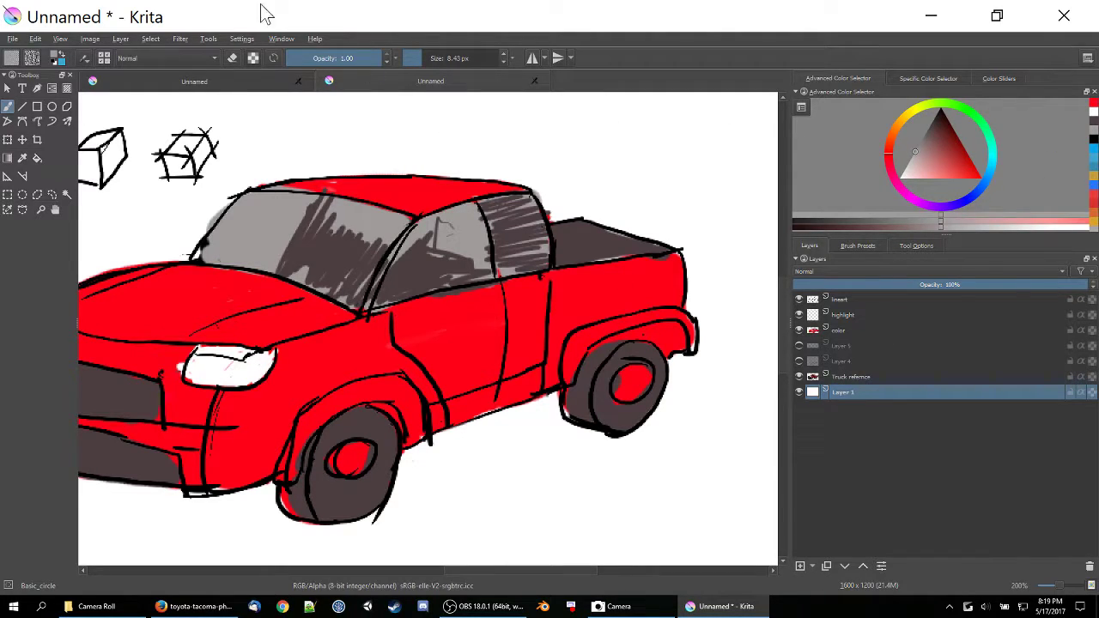
# - Fill Layer 1 with light grey and switch to white on the highlight layer
pyautogui.click(35, 38)
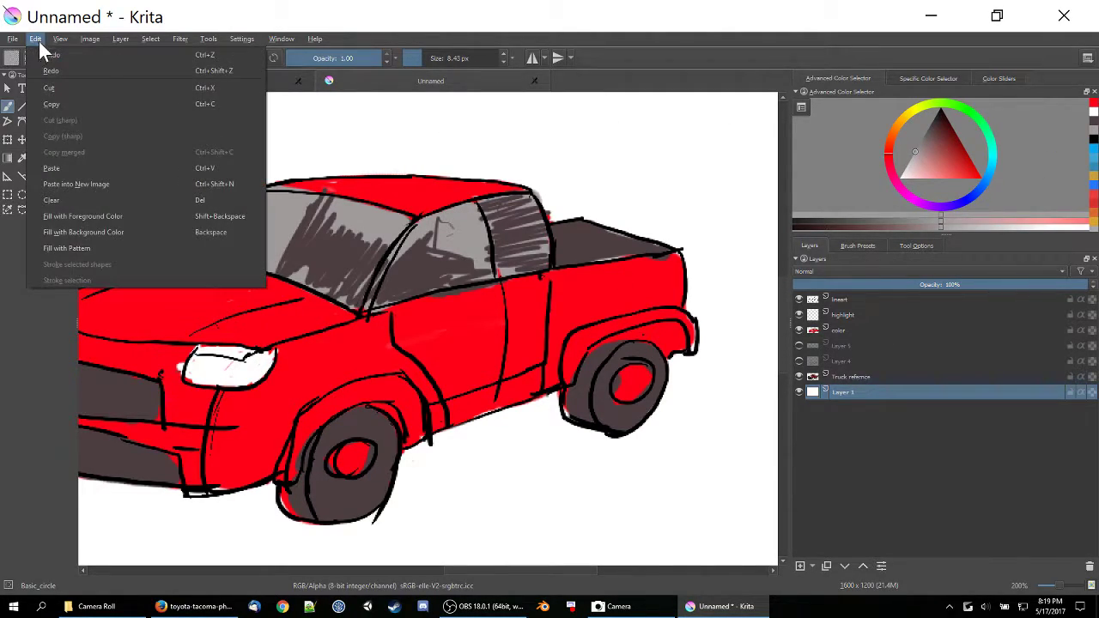
pyautogui.click(74, 213)
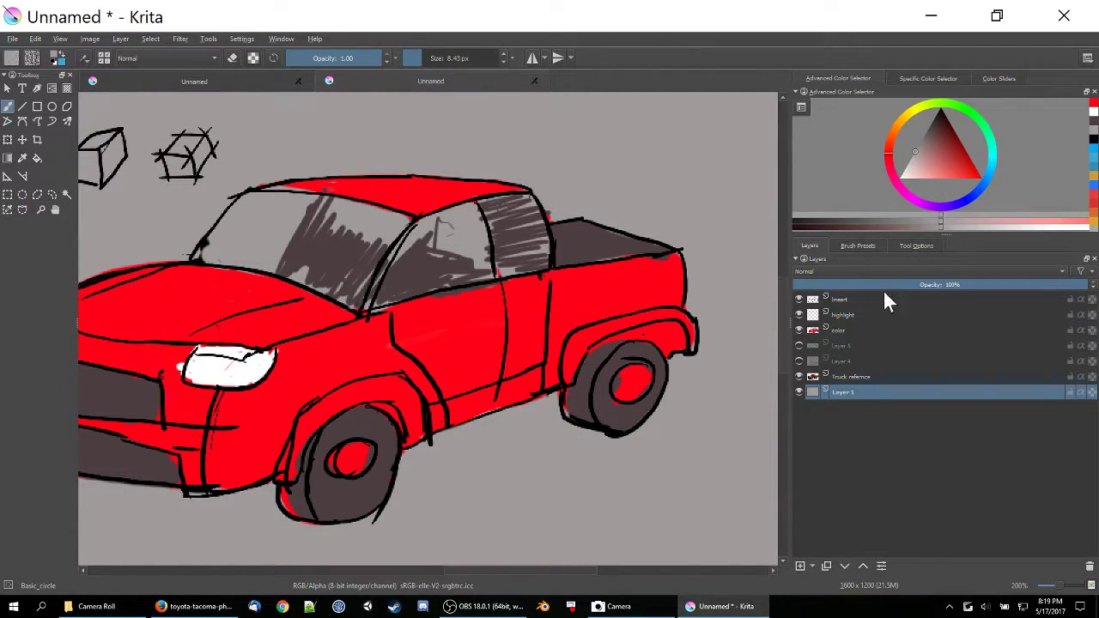
pyautogui.click(865, 315)
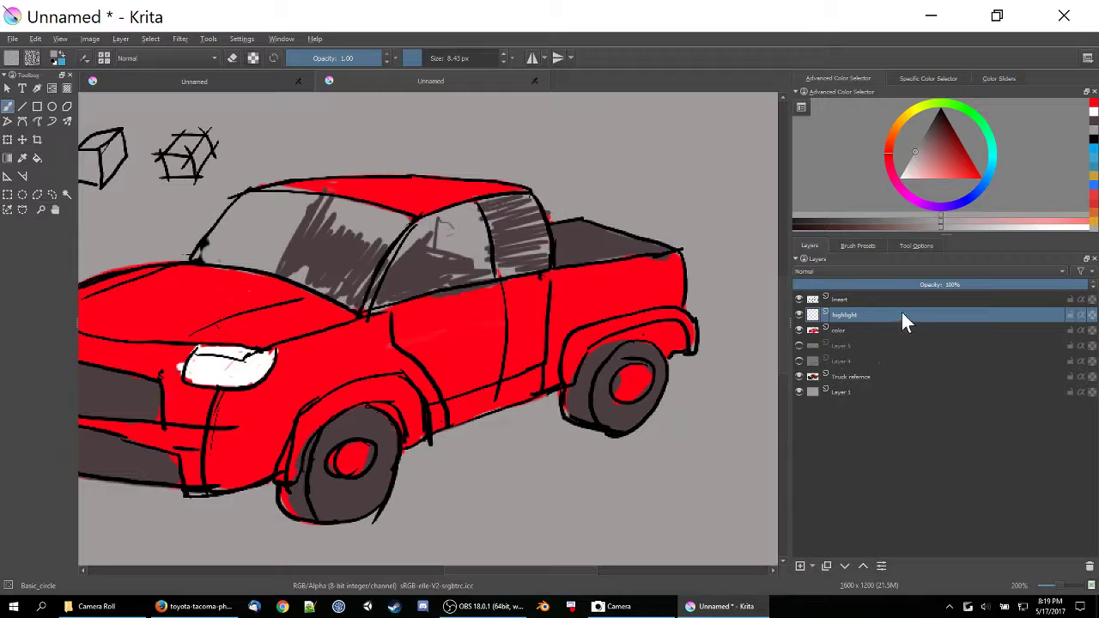
pyautogui.moveTo(902, 165); pyautogui.dragTo(845, 184)
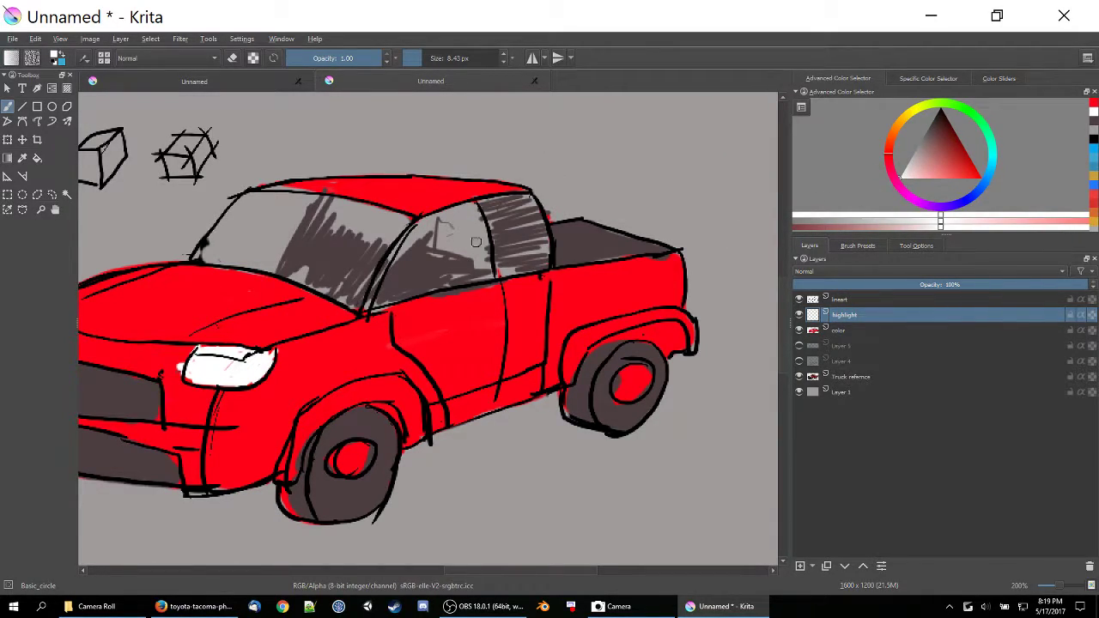
# - Paint long white streaks from the door past the tail, then undo the last one
pyautogui.moveTo(525, 327); pyautogui.dragTo(708, 278)
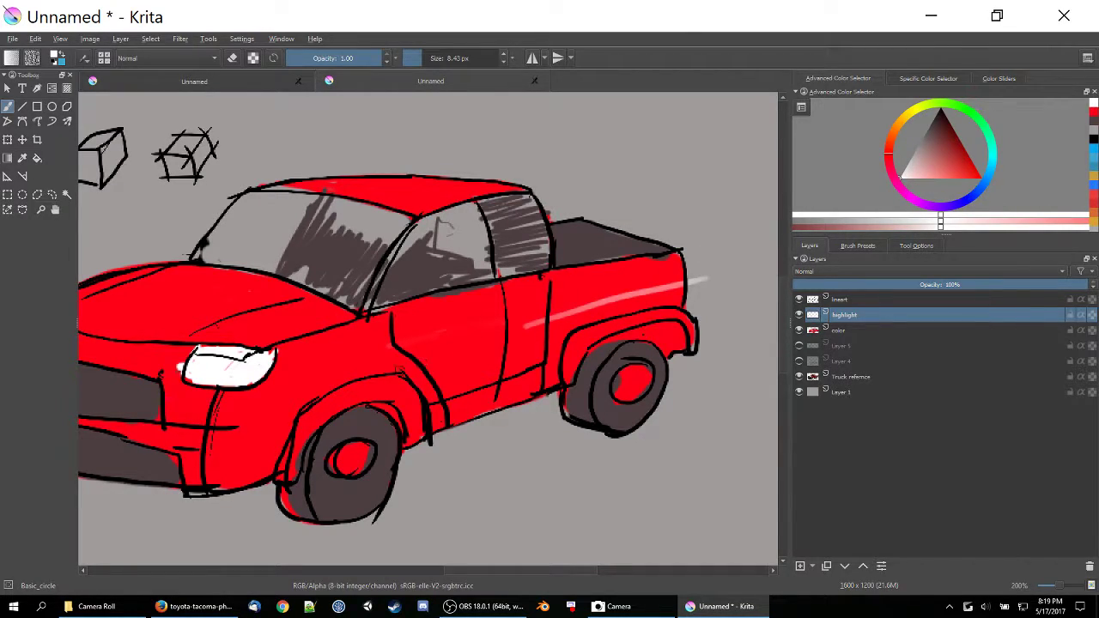
pyautogui.moveTo(400, 369); pyautogui.dragTo(560, 312)
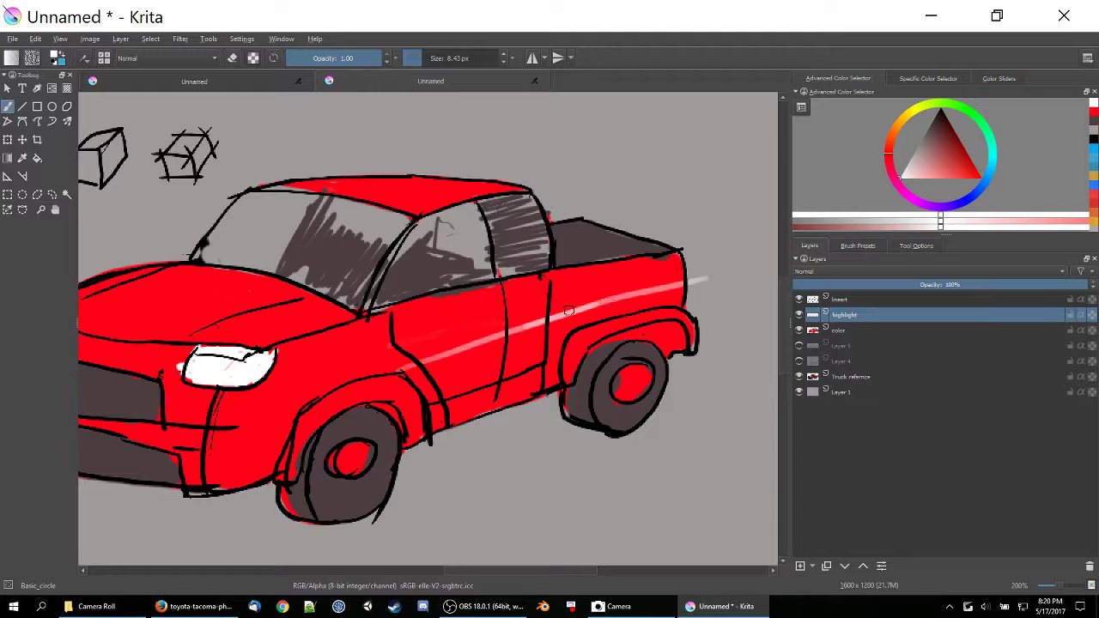
pyautogui.moveTo(417, 369); pyautogui.dragTo(708, 278)
pyautogui.moveTo(553, 327); pyautogui.dragTo(742, 275)
pyautogui.moveTo(624, 298); pyautogui.dragTo(724, 276)
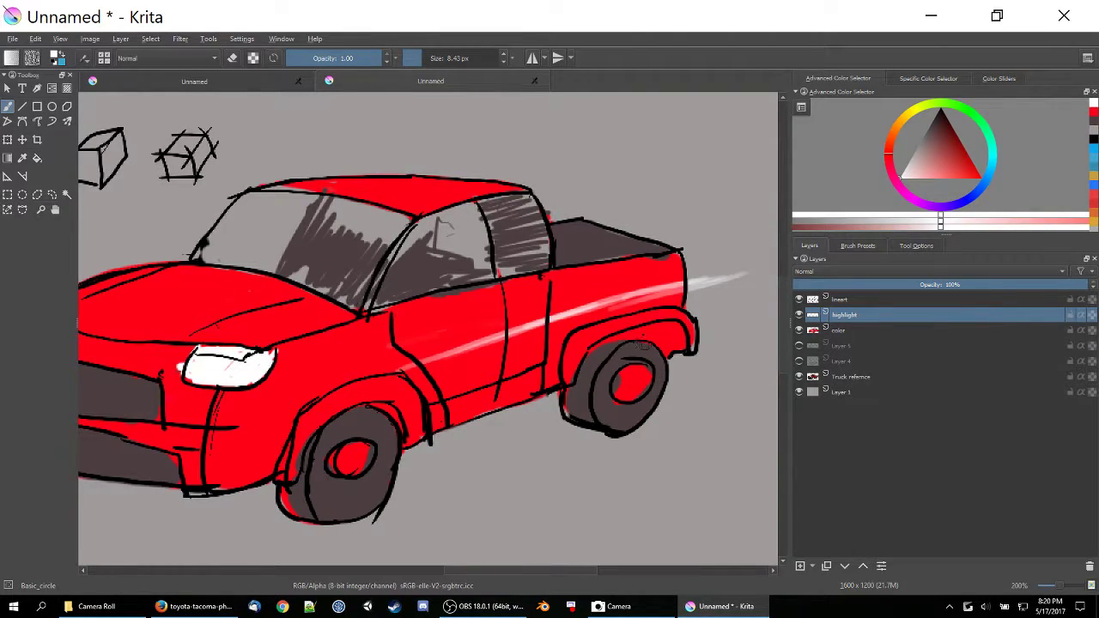
pyautogui.hotkey('ctrl', 'z')
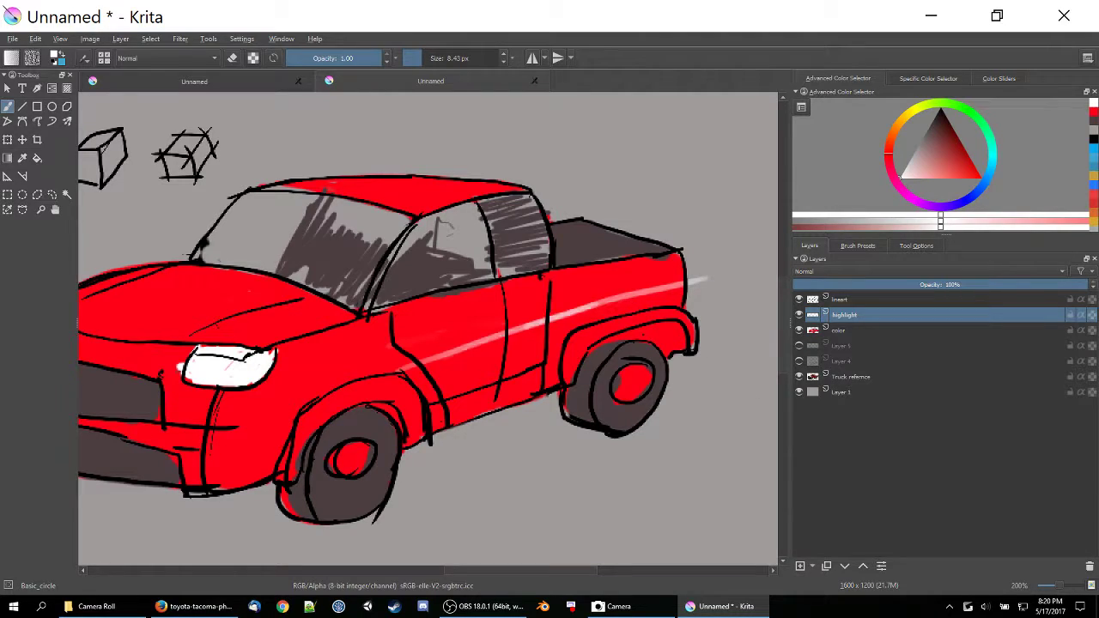
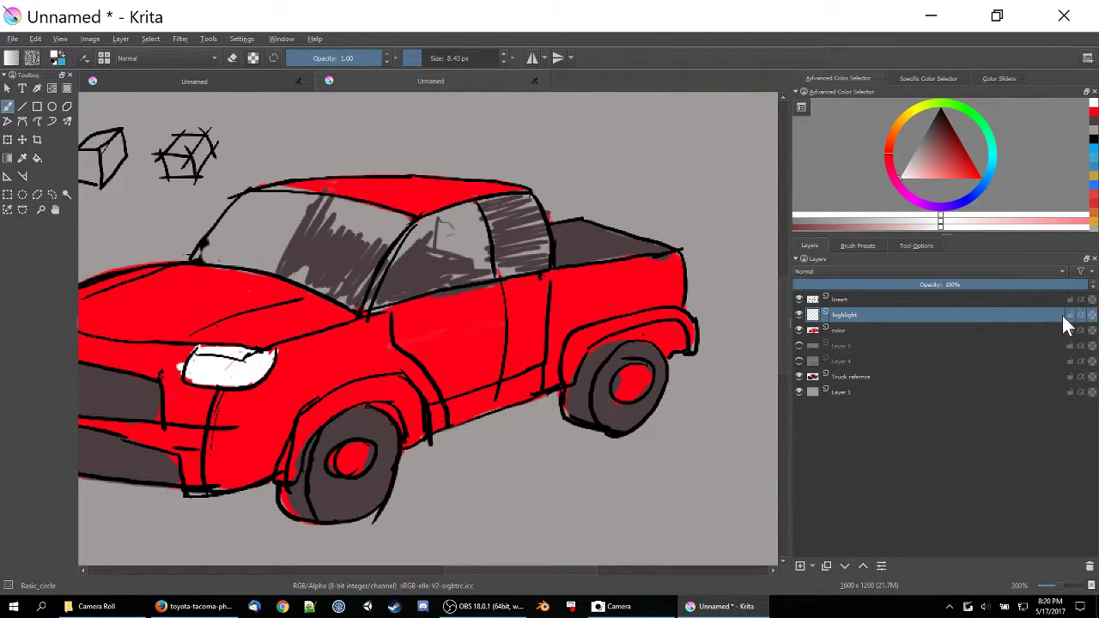
# - Hide the line art, highlight, Truck reference and Layer 1 so only the color layer shows
pyautogui.moveTo(1010, 325)
pyautogui.click(799, 315)
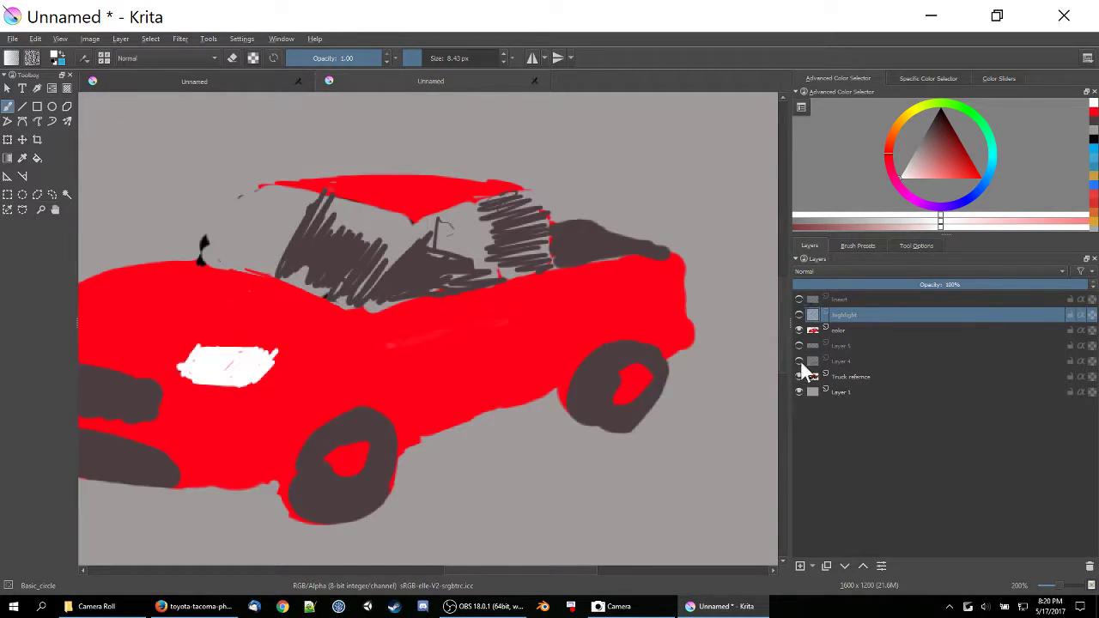
pyautogui.click(803, 377)
pyautogui.click(802, 391)
pyautogui.click(845, 330)
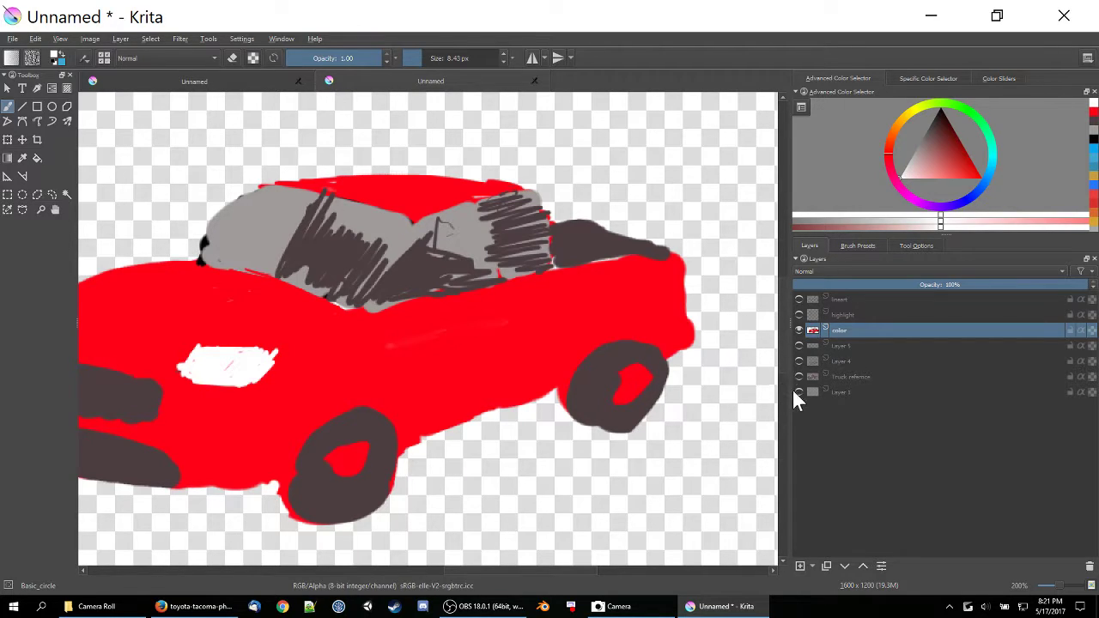
# - Show the line art, highlight and Layer 1 grey background again, then open the new-layer type list
pyautogui.click(799, 314)
pyautogui.click(799, 299)
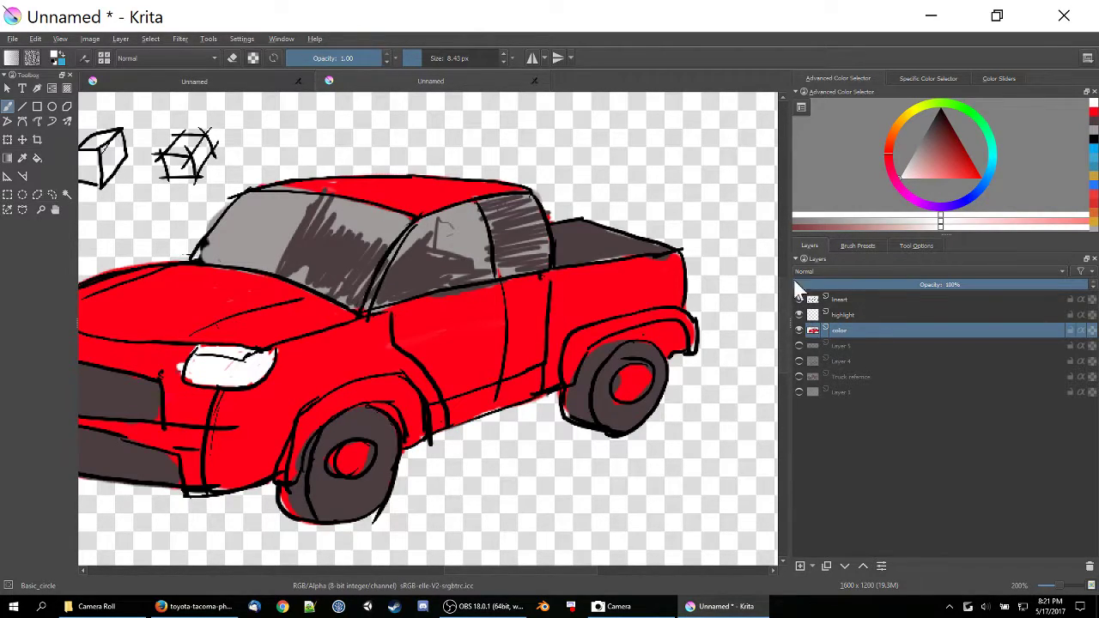
pyautogui.click(798, 392)
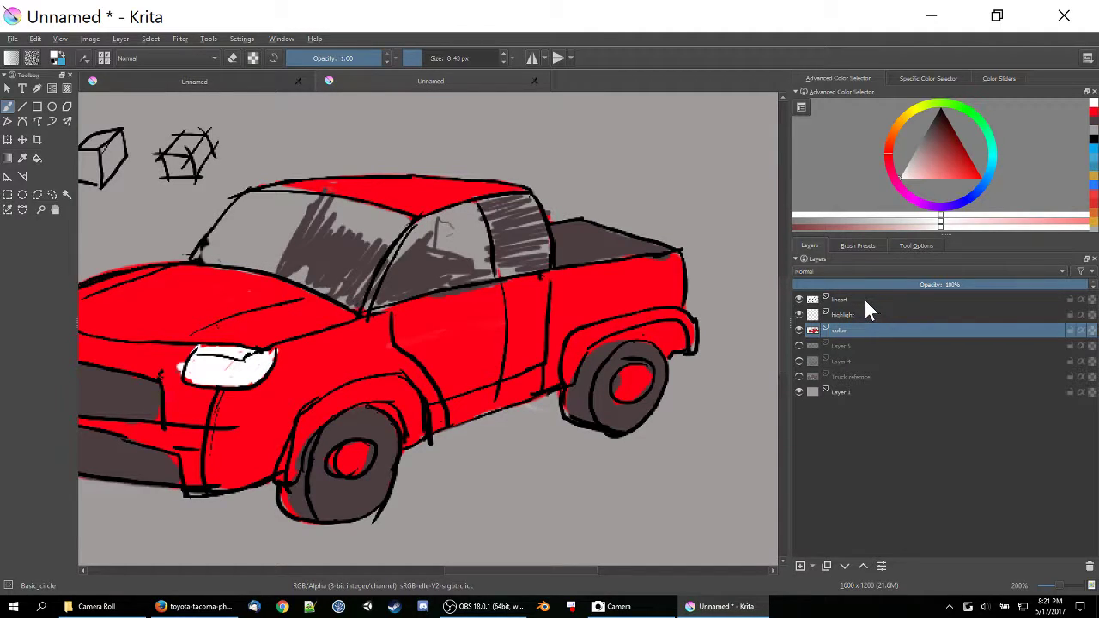
pyautogui.click(811, 566)
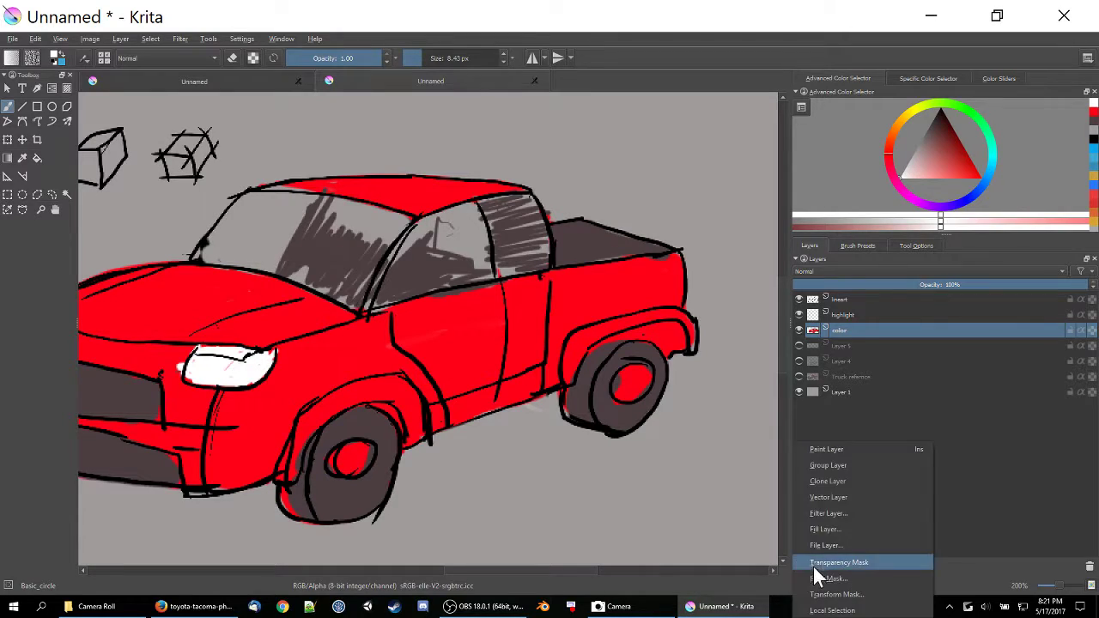
# - Add a group layer above color and name it ColorGroup
pyautogui.click(828, 468)
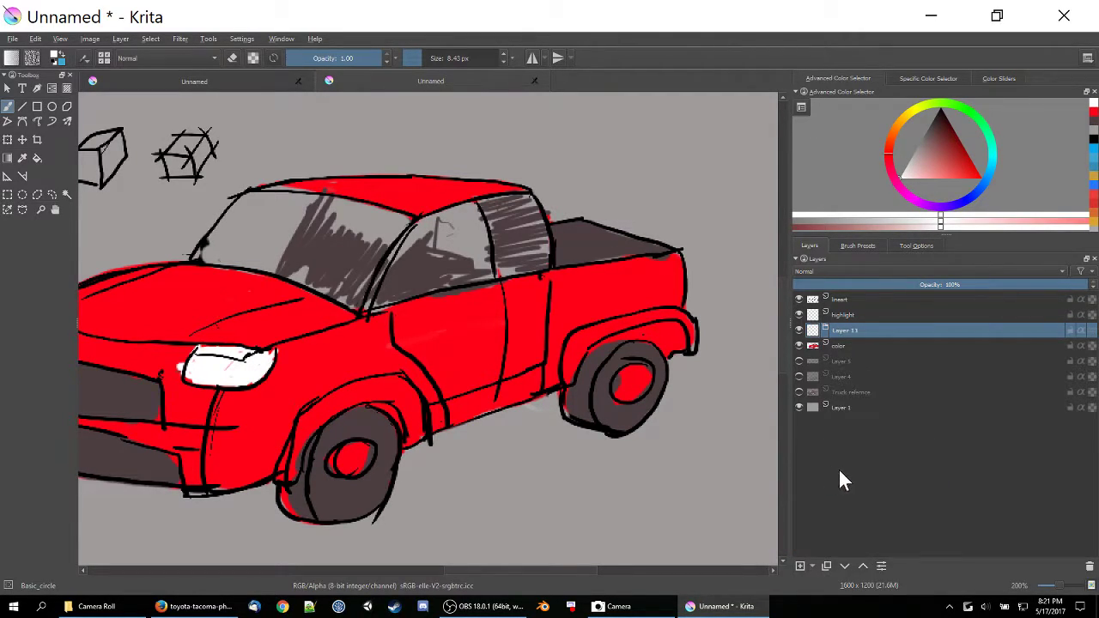
pyautogui.doubleClick(852, 330)
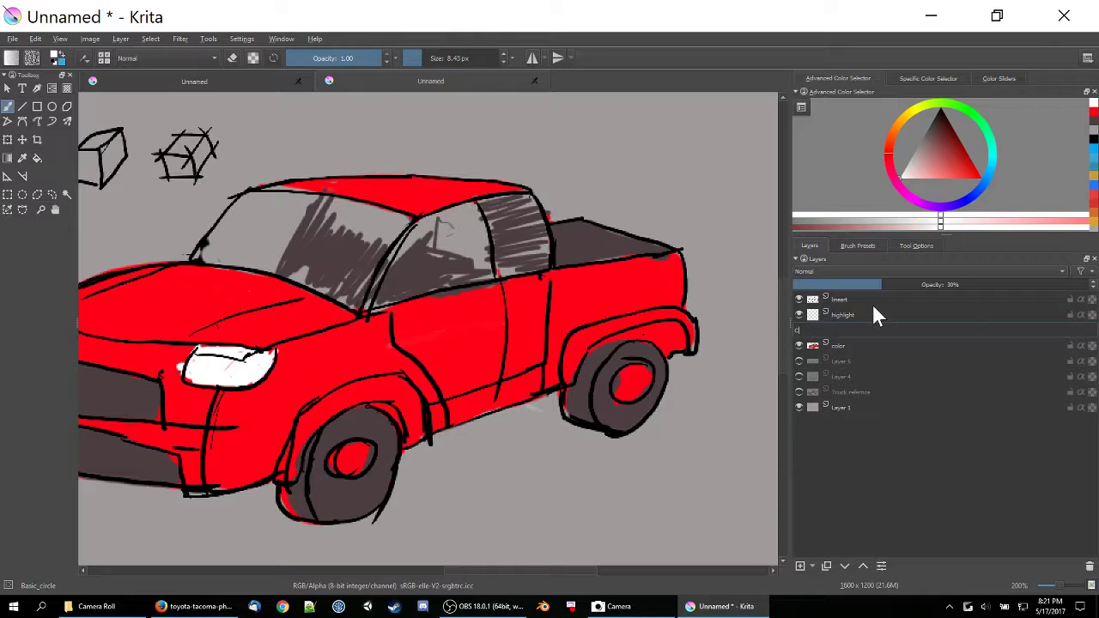
pyautogui.write('ColorGroup')
pyautogui.press('Return')
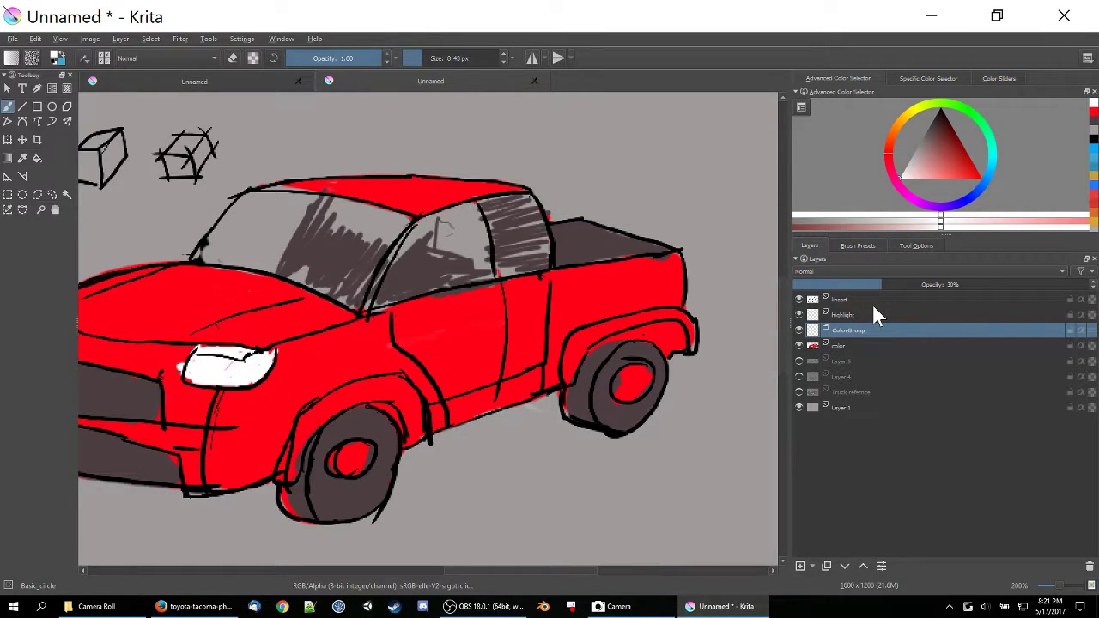
# - Move the color and highlight layers inside ColorGroup
pyautogui.moveTo(838, 343); pyautogui.dragTo(853, 335)
pyautogui.click(850, 316)
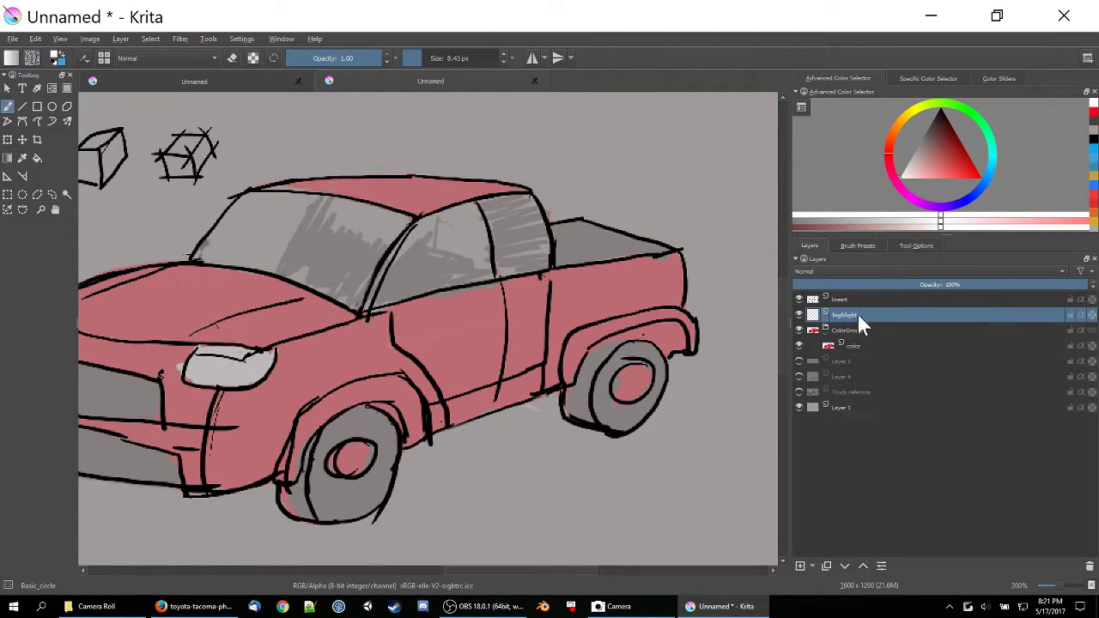
pyautogui.moveTo(846, 314); pyautogui.dragTo(901, 334)
pyautogui.click(850, 314)
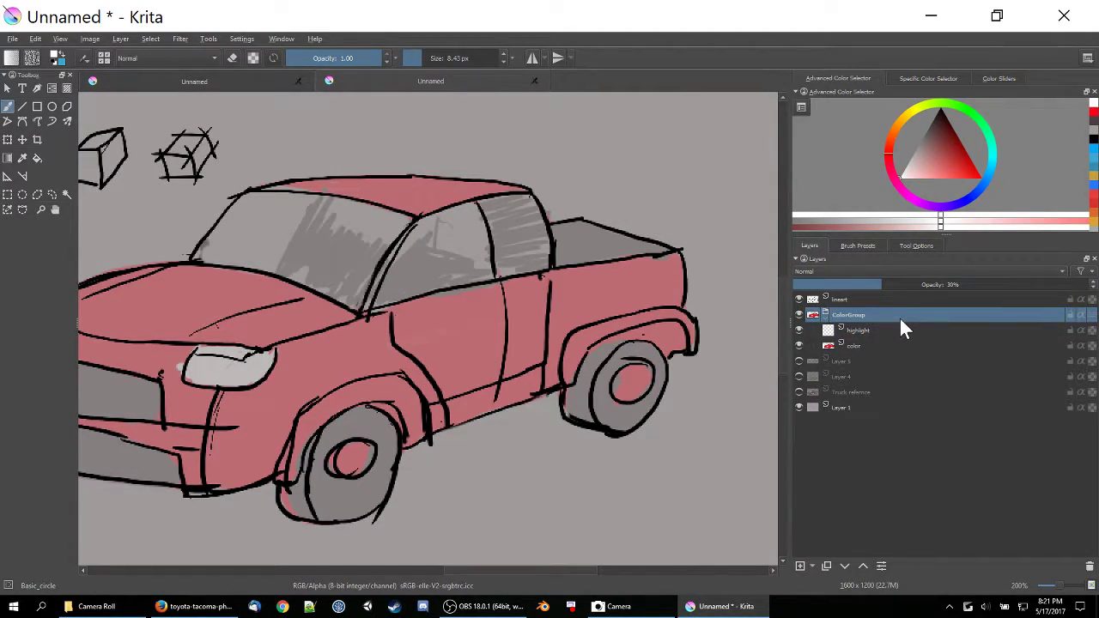
pyautogui.click(860, 331)
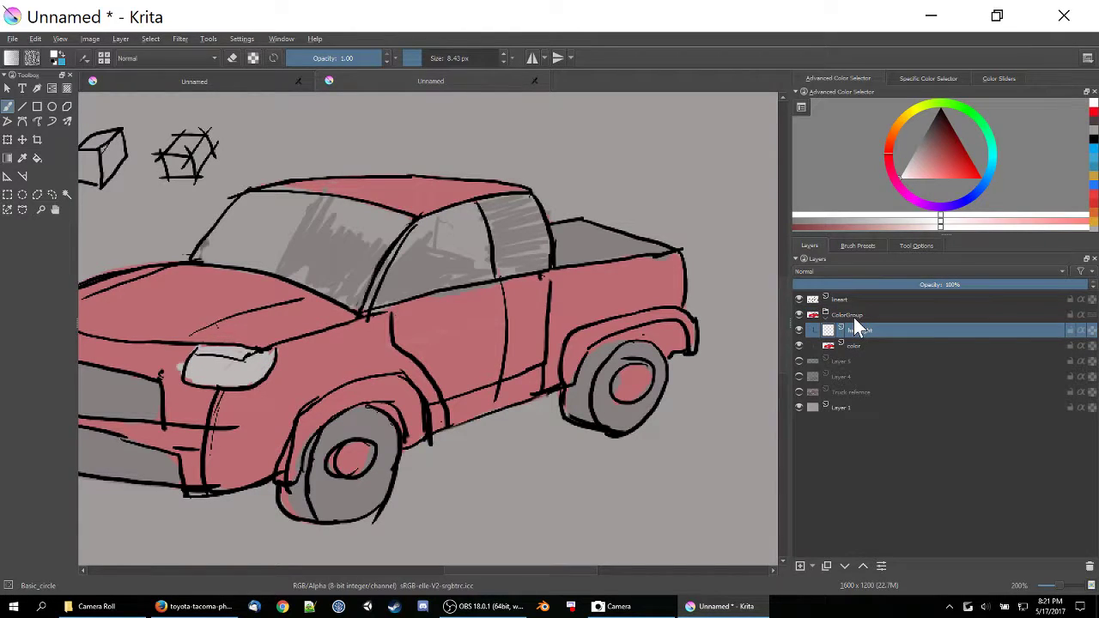
pyautogui.click(853, 316)
# - Adjust ColorGroup's opacity and toggle its visibility to compare with the line art alone
pyautogui.moveTo(910, 284); pyautogui.dragTo(794, 303)
pyautogui.click(799, 315)
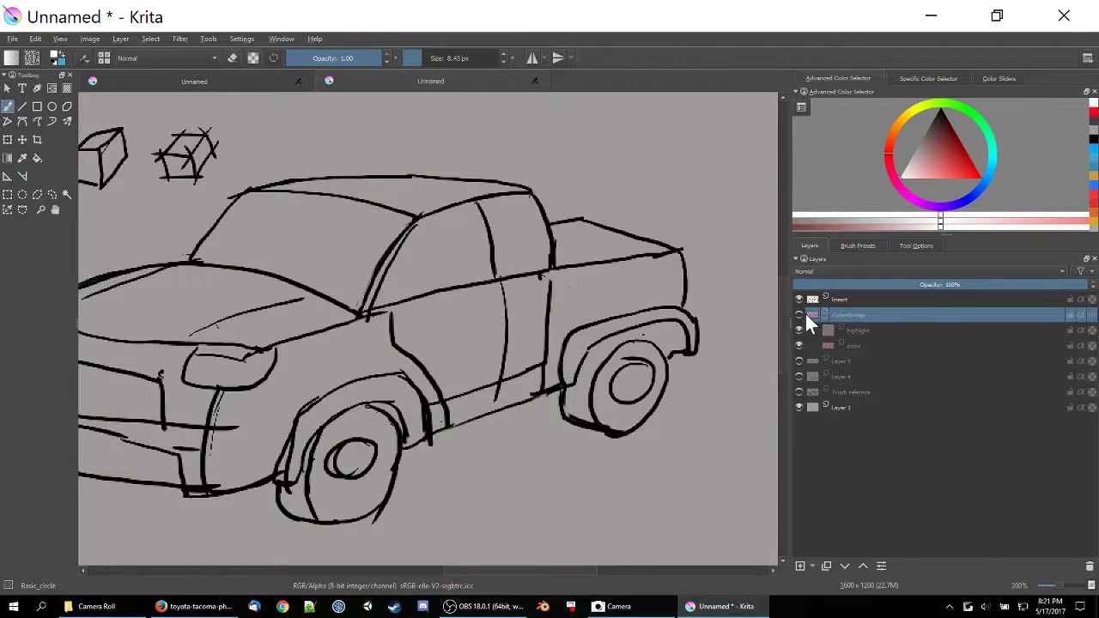
pyautogui.click(801, 314)
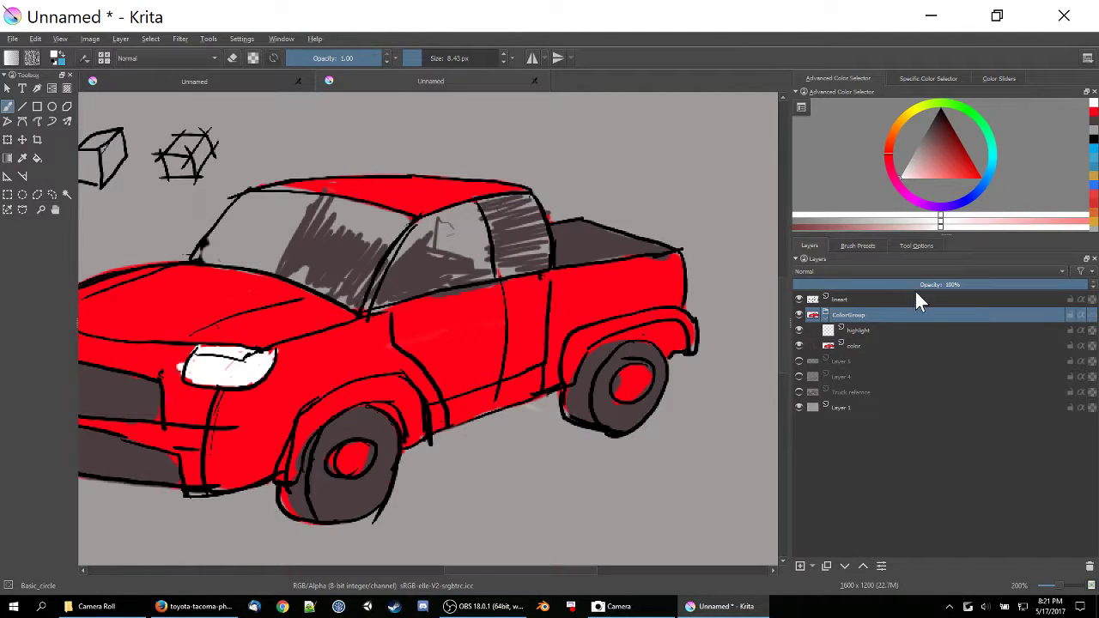
pyautogui.moveTo(932, 283); pyautogui.dragTo(1015, 283)
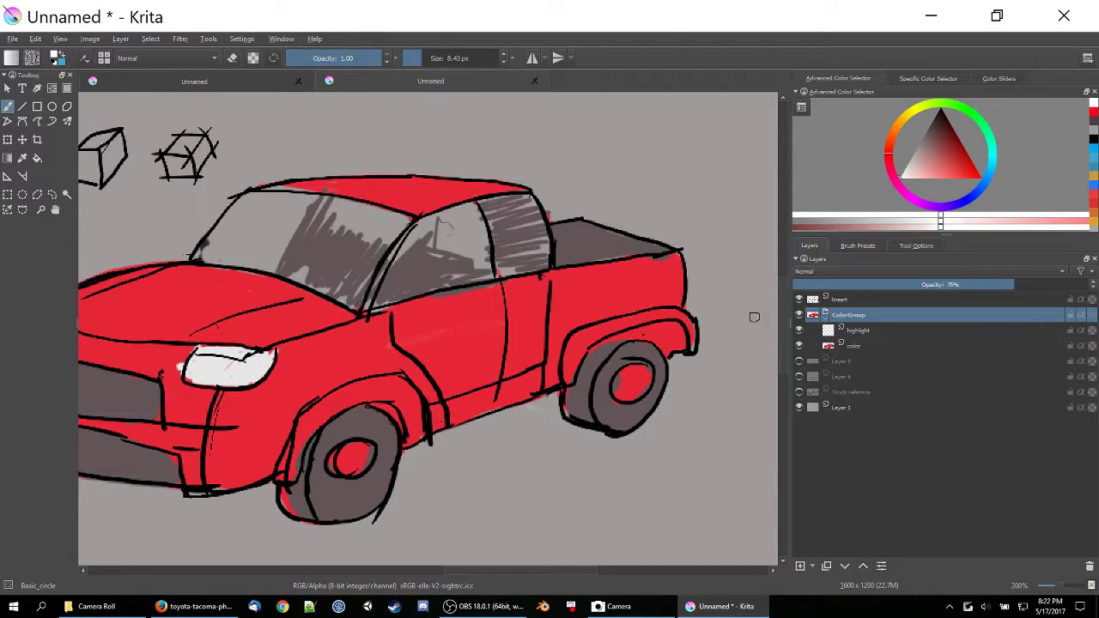
pyautogui.moveTo(1008, 292); pyautogui.dragTo(1089, 286)
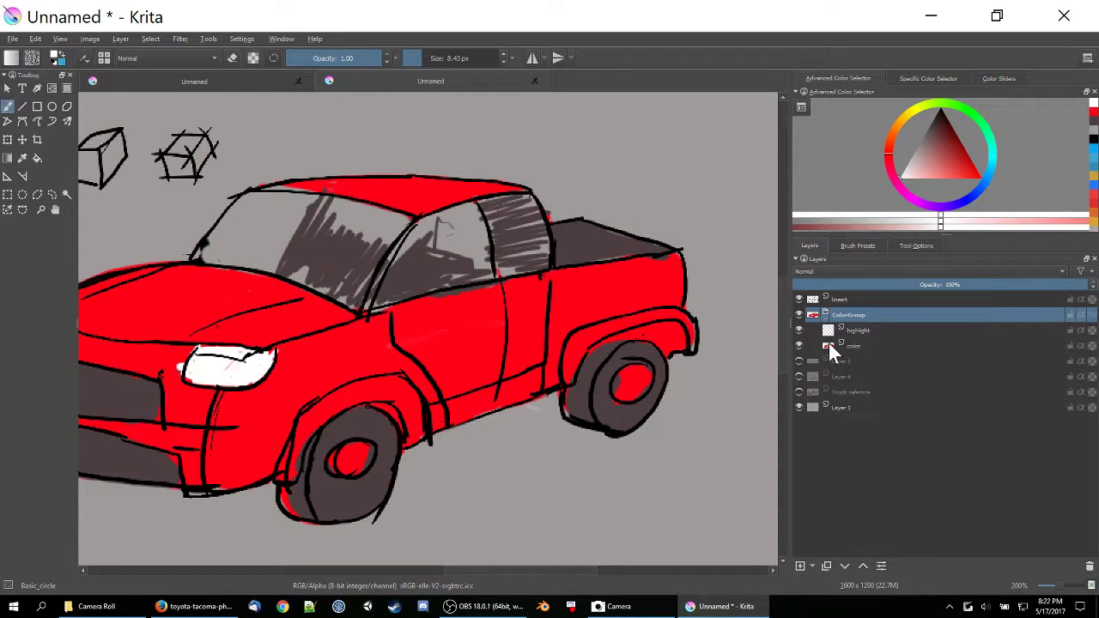
pyautogui.moveTo(858, 330)
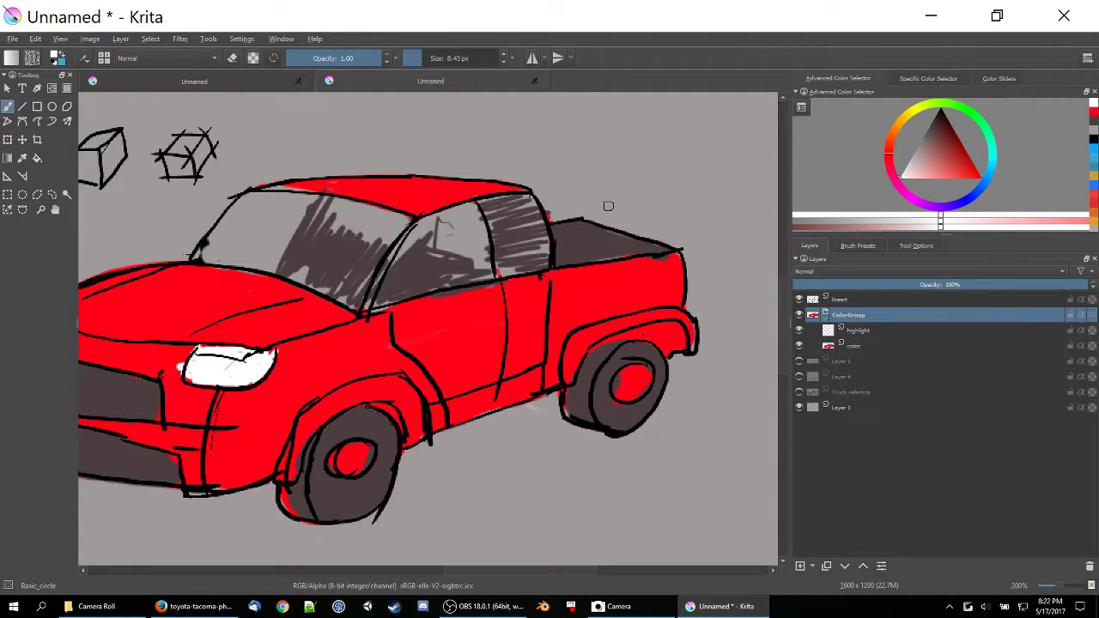
# - Paint two white highlights along the truck bed and enable inherit alpha on the highlight layer
pyautogui.click(880, 329)
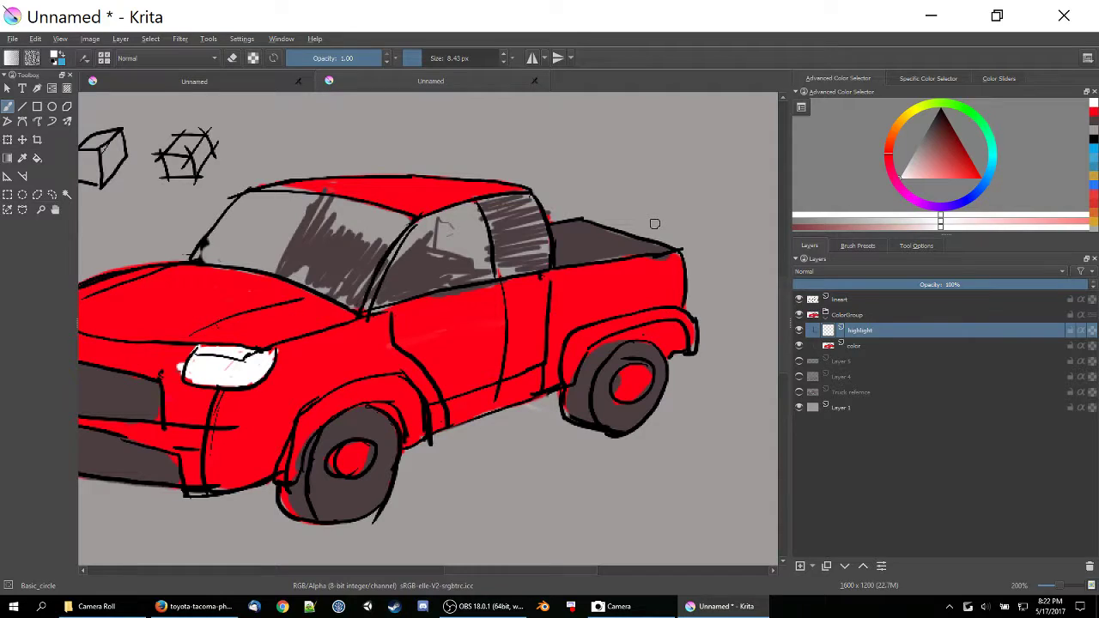
pyautogui.moveTo(559, 302); pyautogui.dragTo(726, 263)
pyautogui.moveTo(562, 314); pyautogui.dragTo(719, 255)
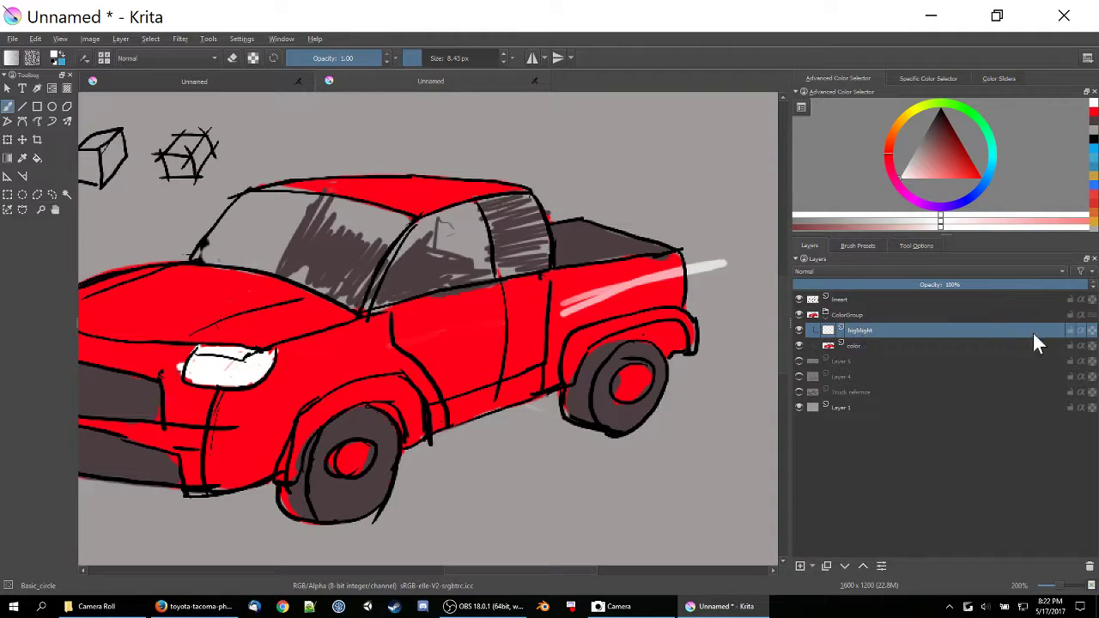
pyautogui.click(1081, 331)
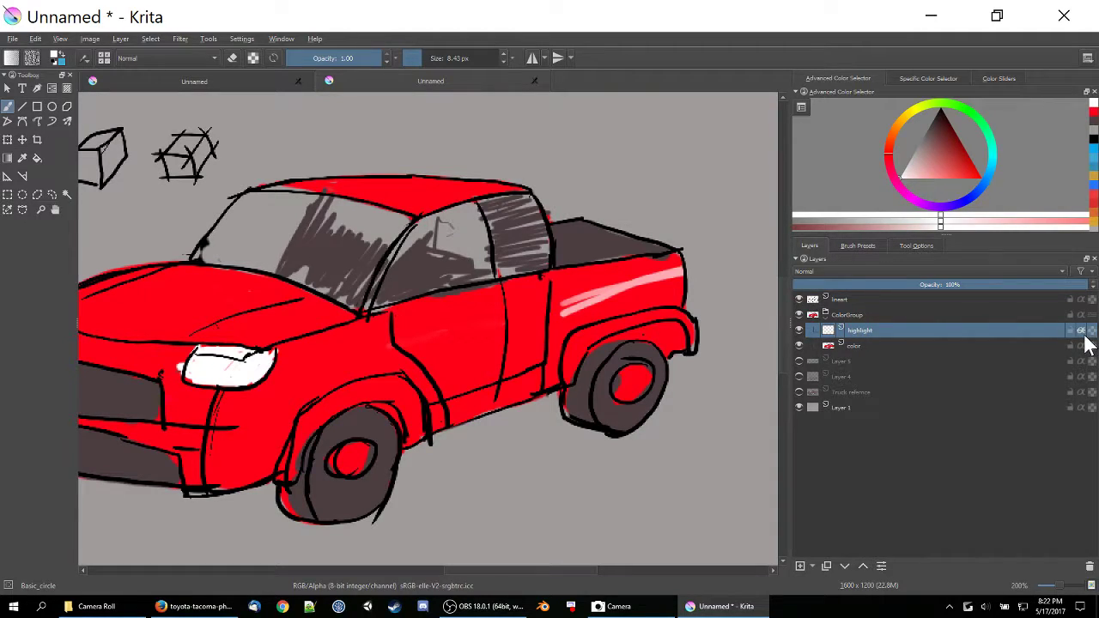
pyautogui.click(1082, 332)
pyautogui.click(1082, 331)
# - Add white highlights on the rear fender, windshield, below the headlight and along the truck's side
pyautogui.doubleClick(857, 345)
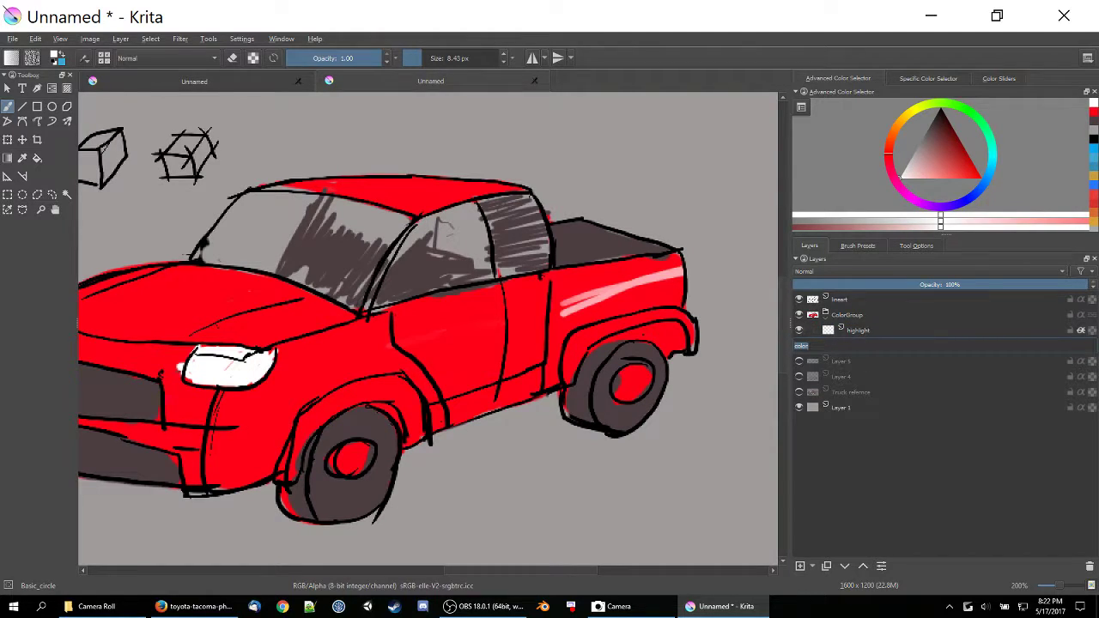
pyautogui.press('Return')
pyautogui.click(863, 332)
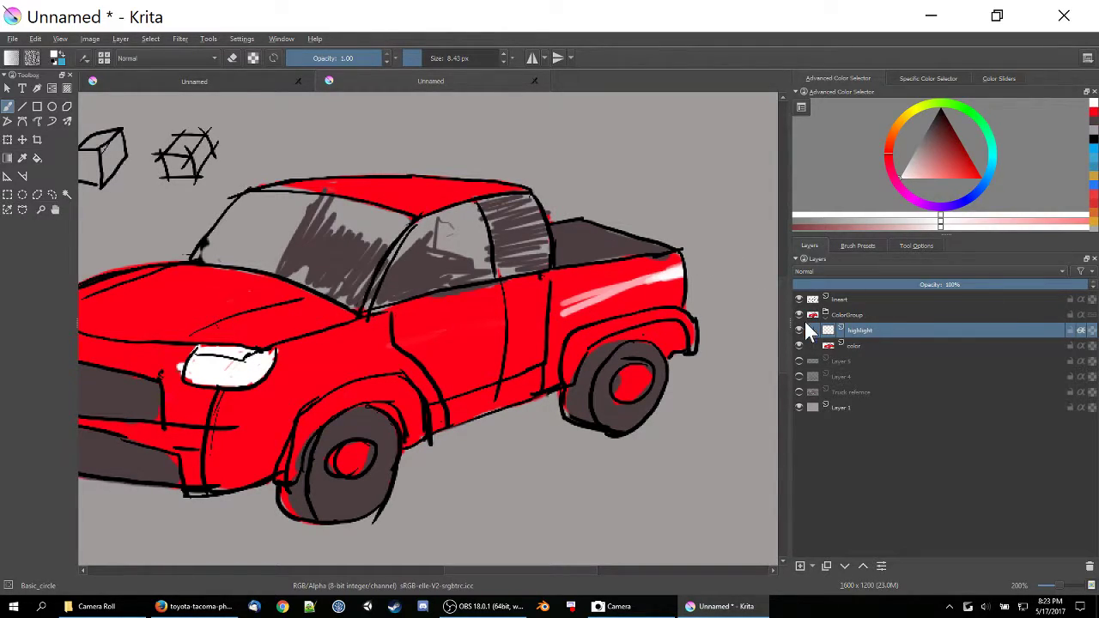
pyautogui.moveTo(643, 277); pyautogui.dragTo(689, 263)
pyautogui.moveTo(225, 207); pyautogui.dragTo(318, 201)
pyautogui.moveTo(295, 225)
pyautogui.mouseDown()
pyautogui.moveTo(207, 232)
pyautogui.moveTo(288, 219)
pyautogui.mouseUp()
pyautogui.moveTo(200, 251); pyautogui.dragTo(352, 246)
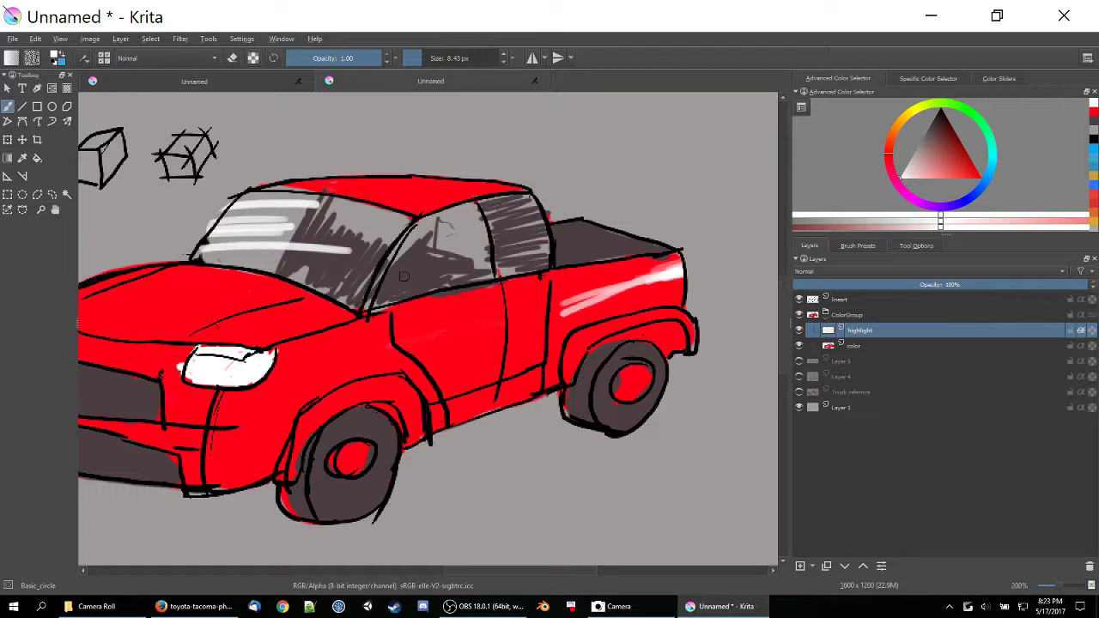
pyautogui.moveTo(222, 418); pyautogui.dragTo(361, 369)
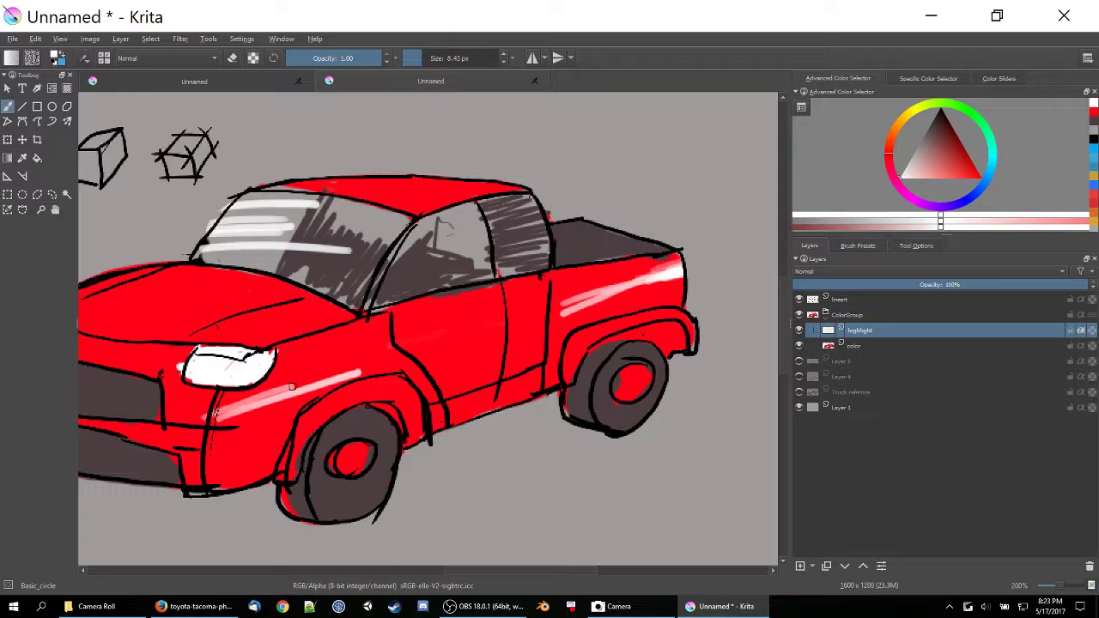
pyautogui.moveTo(292, 387); pyautogui.dragTo(564, 307)
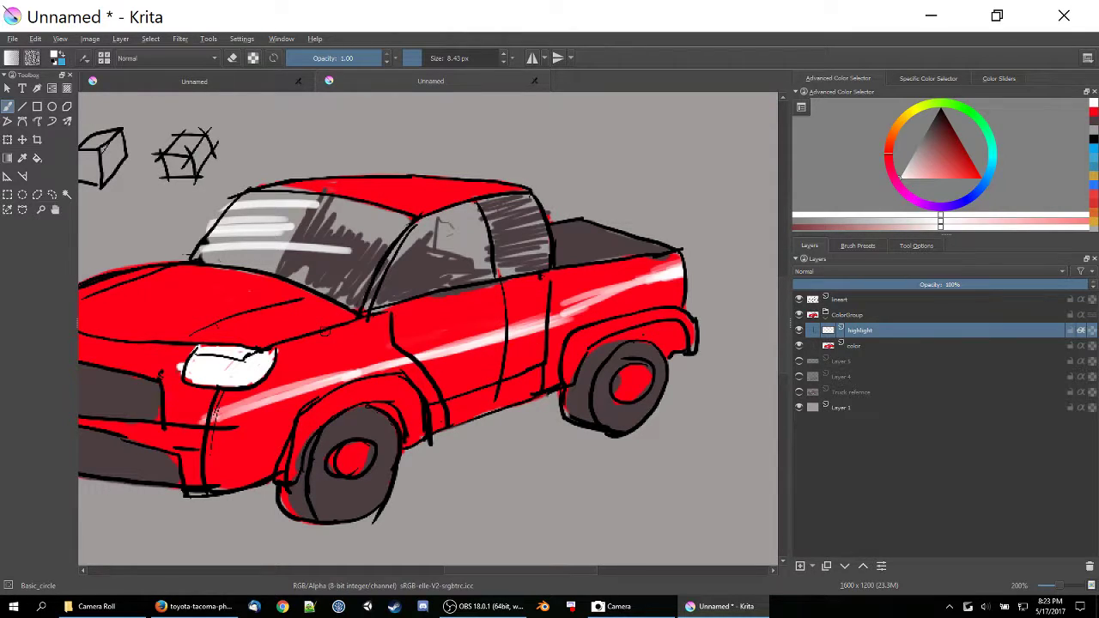
pyautogui.hscroll(-5, 324, 330)
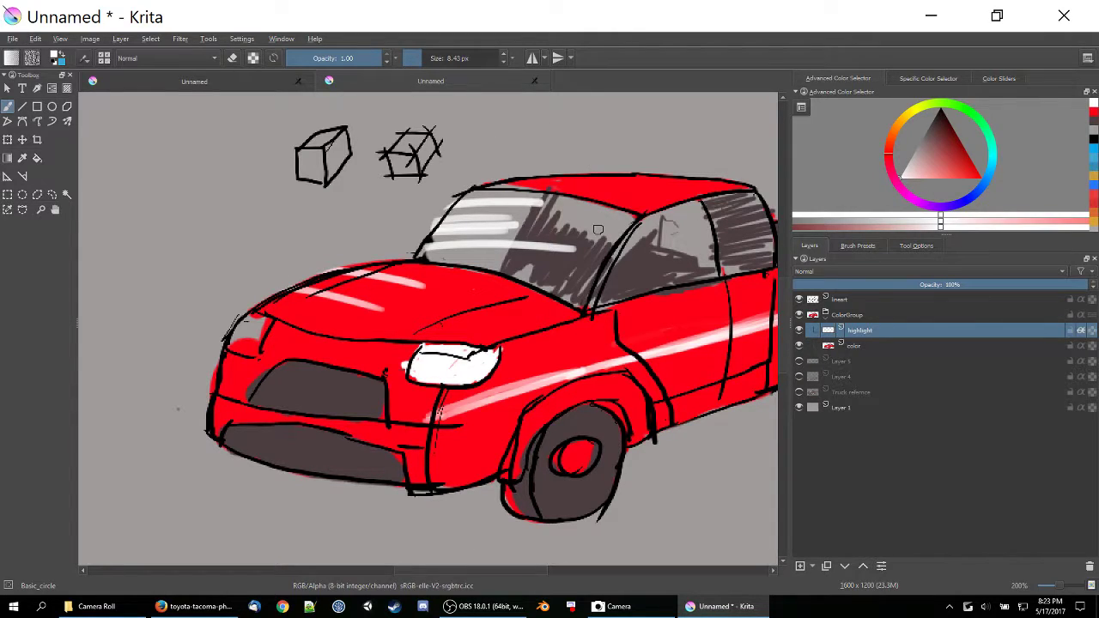
pyautogui.hscroll(5, 597, 230)
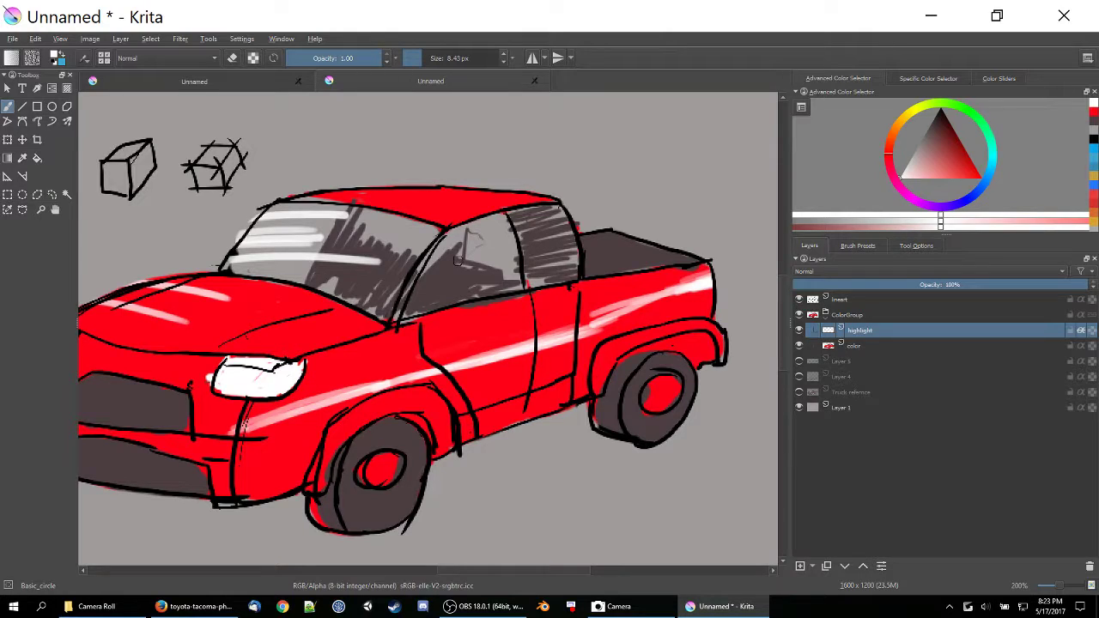
pyautogui.rightClick(450, 5)
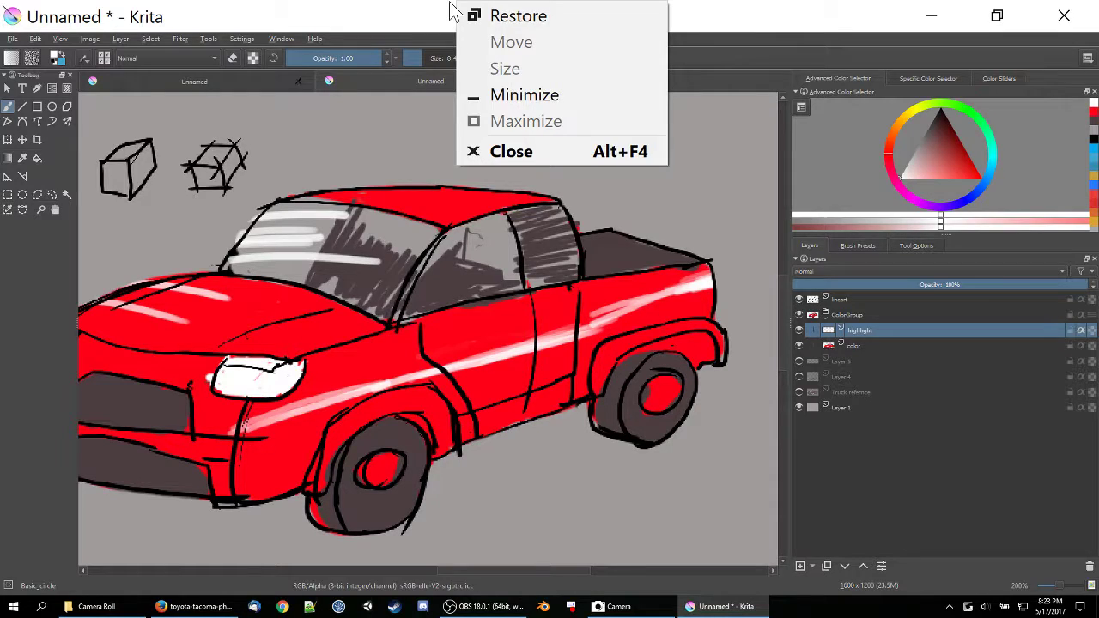
pyautogui.click(718, 191)
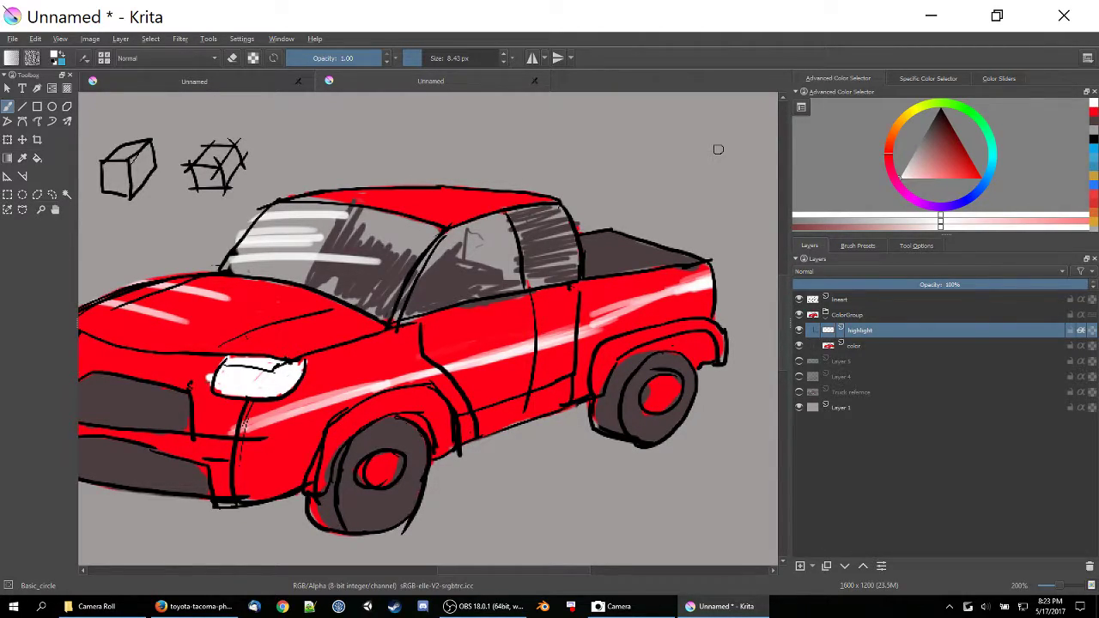
pyautogui.hotkey('ctrl', 'n')
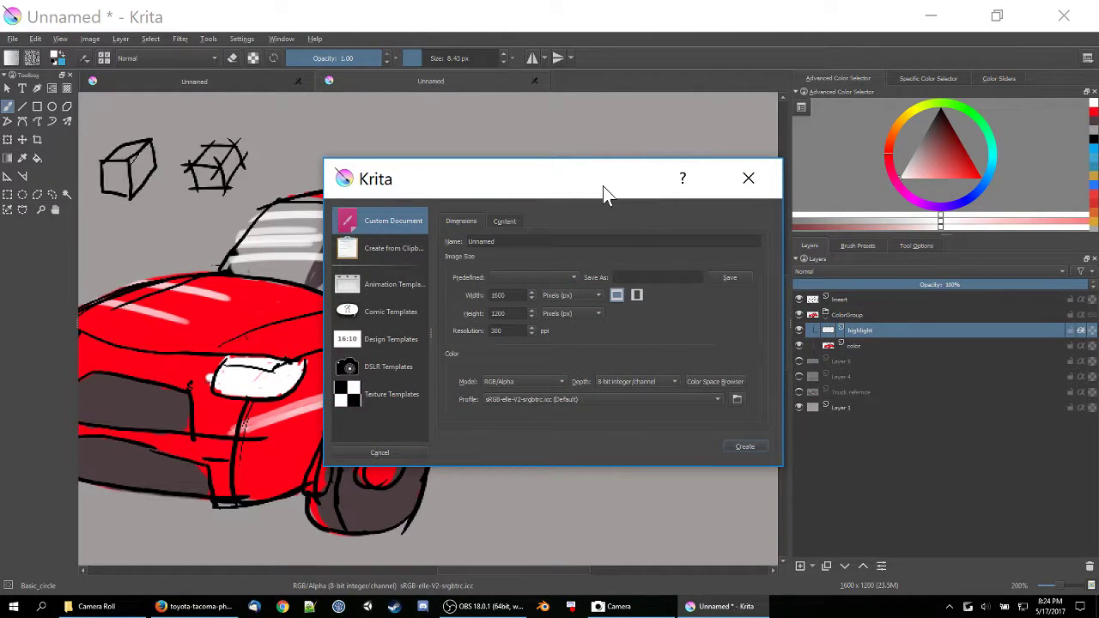
pyautogui.press('Escape')
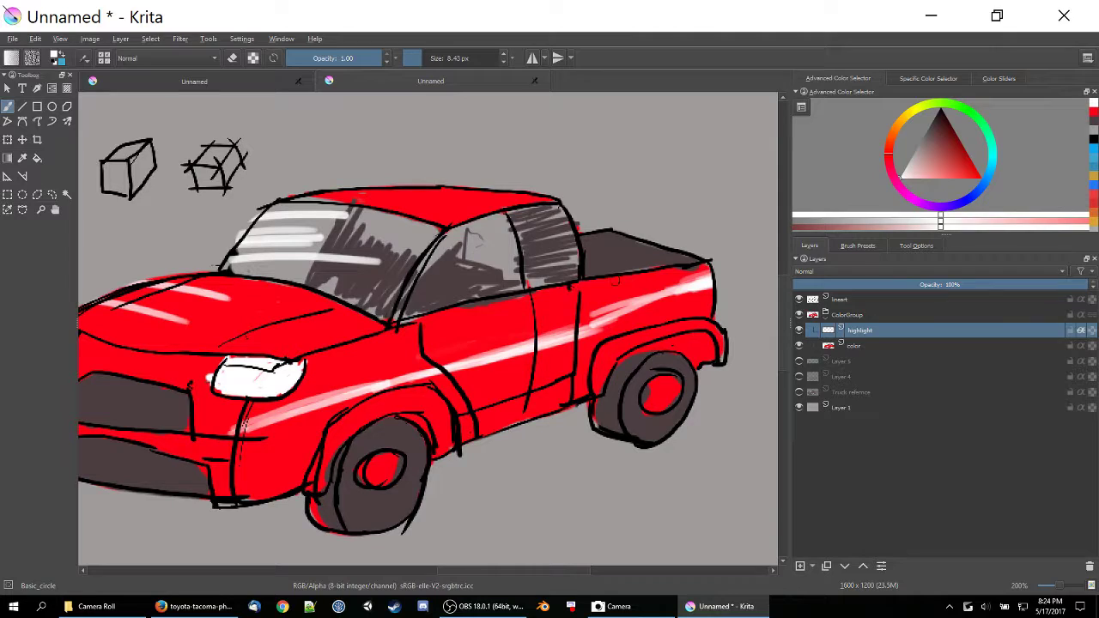
# - Switch to the Smudge_textured brush and set the toolbox icons to a compact size
pyautogui.rightClick(438, 135)
pyautogui.click(452, 130)
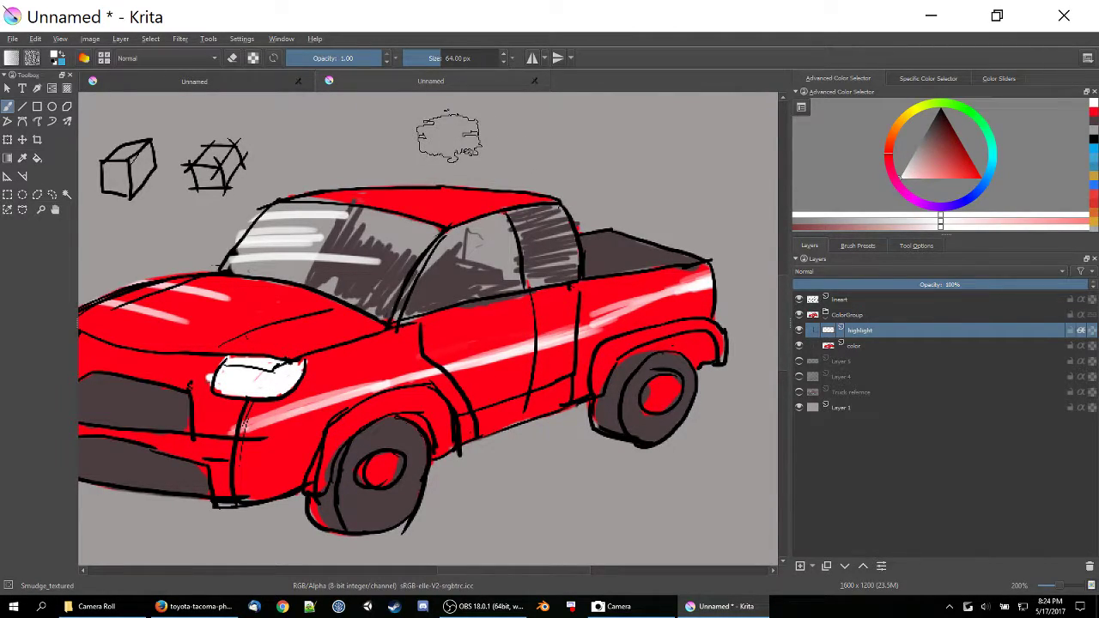
pyautogui.rightClick(24, 268)
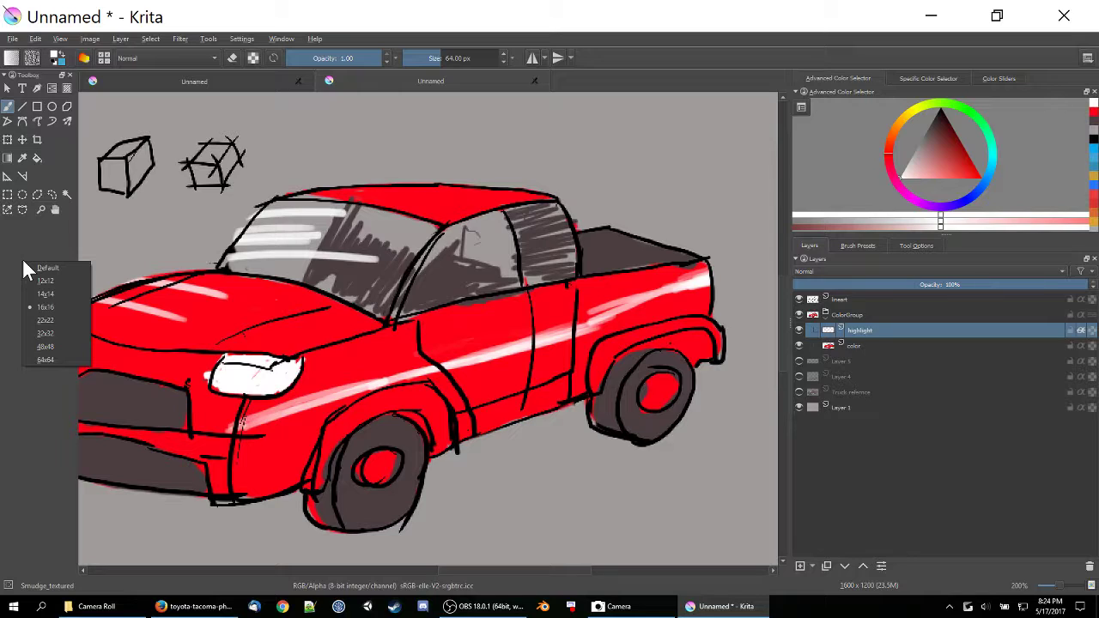
pyautogui.click(32, 268)
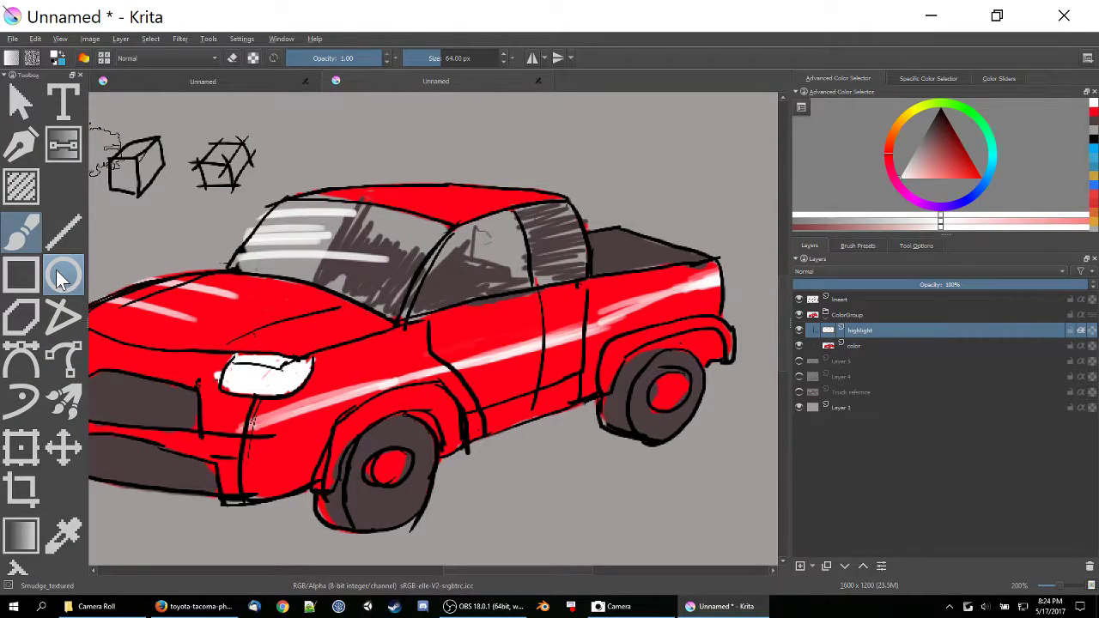
pyautogui.rightClick(61, 279)
pyautogui.click(58, 365)
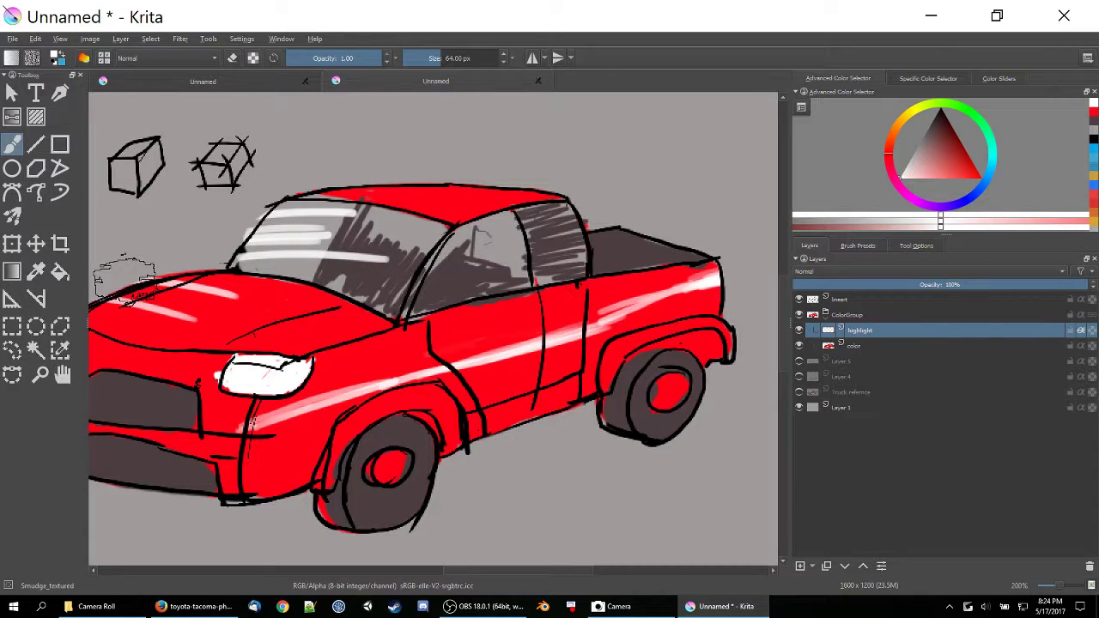
# - Pick a pale red painting colour from the pop-up palette and pan the view right
pyautogui.rightClick(302, 305)
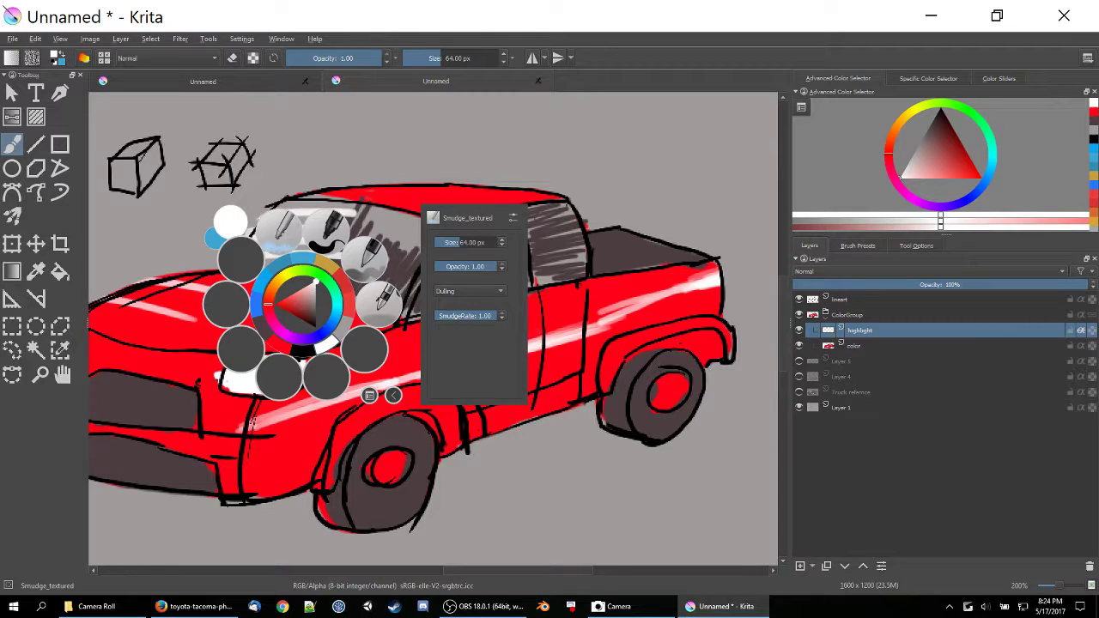
pyautogui.click(317, 148)
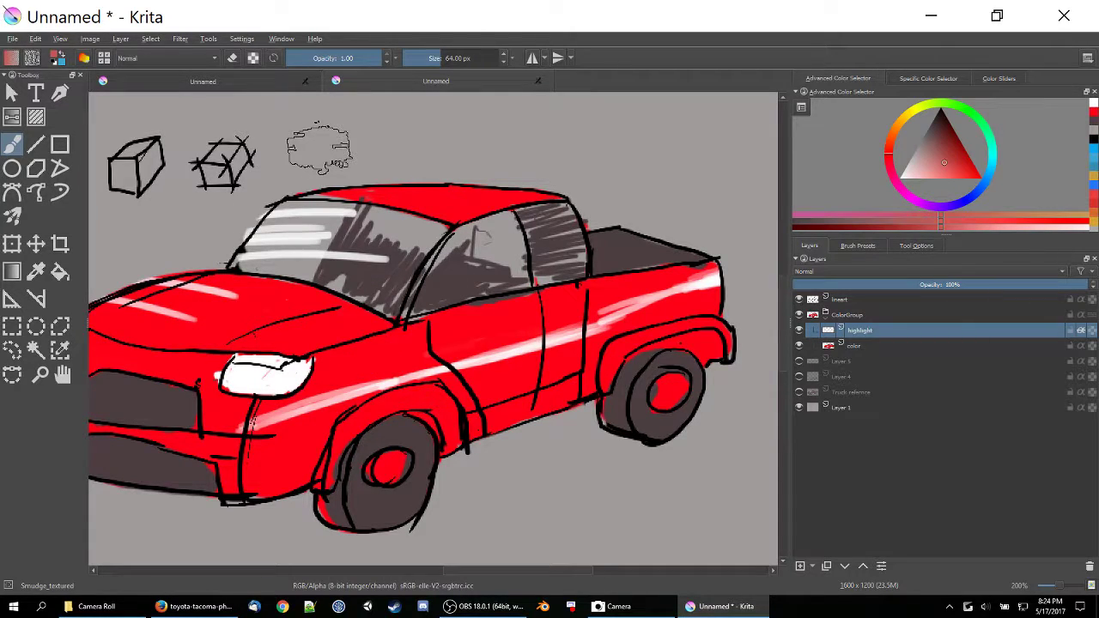
pyautogui.moveTo(317, 148); pyautogui.dragTo(447, 155)
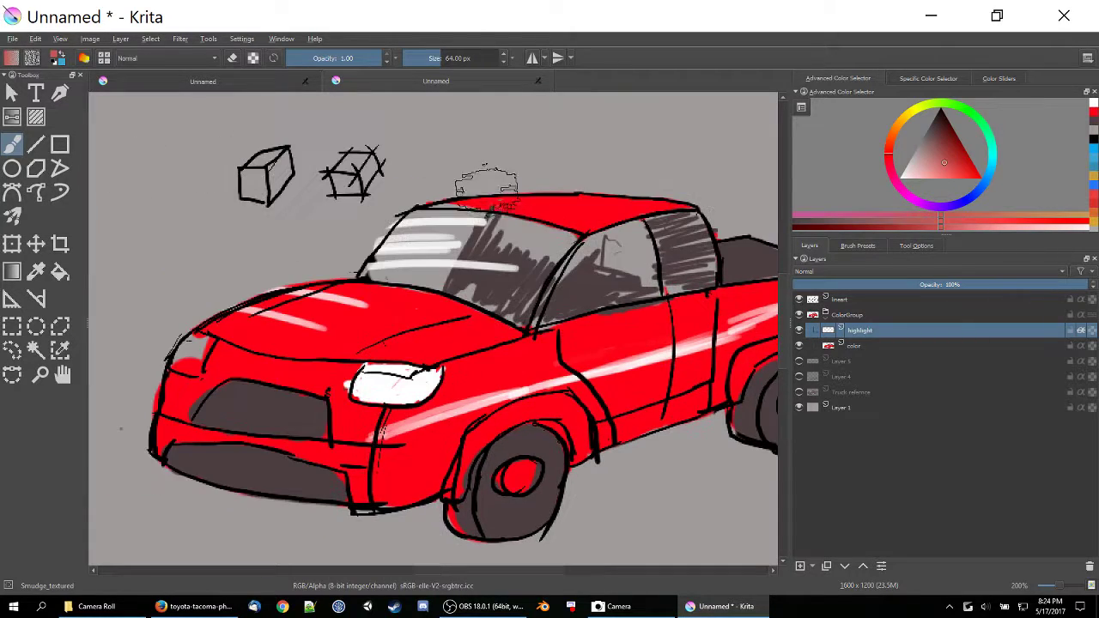
# - Create a new default 1600×1200 document and reset the painting colours to black and white
pyautogui.click(13, 40)
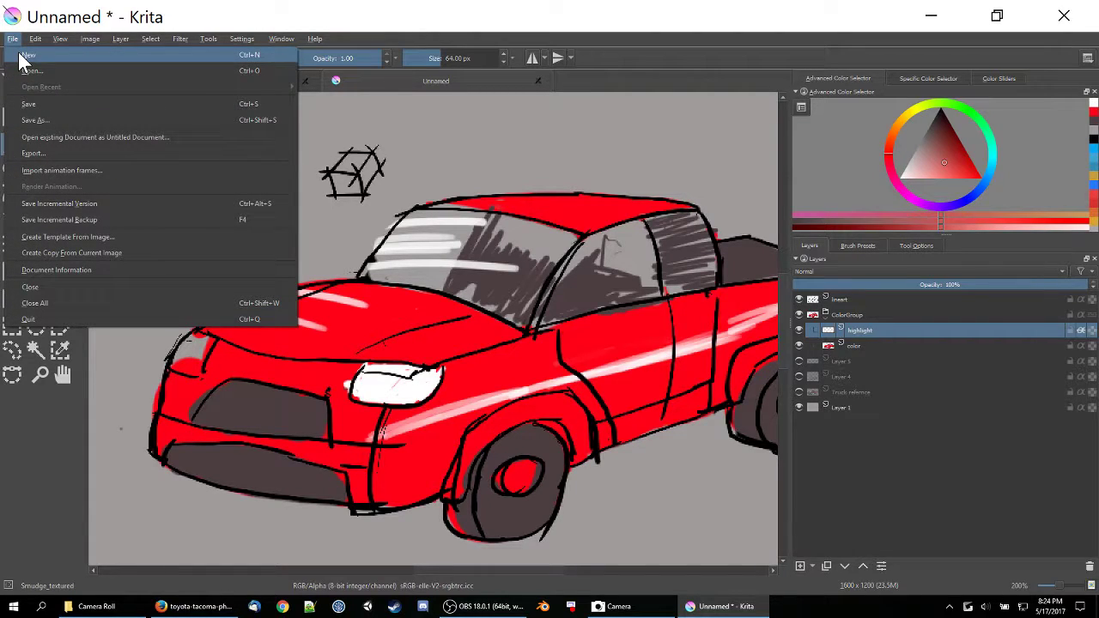
pyautogui.click(26, 55)
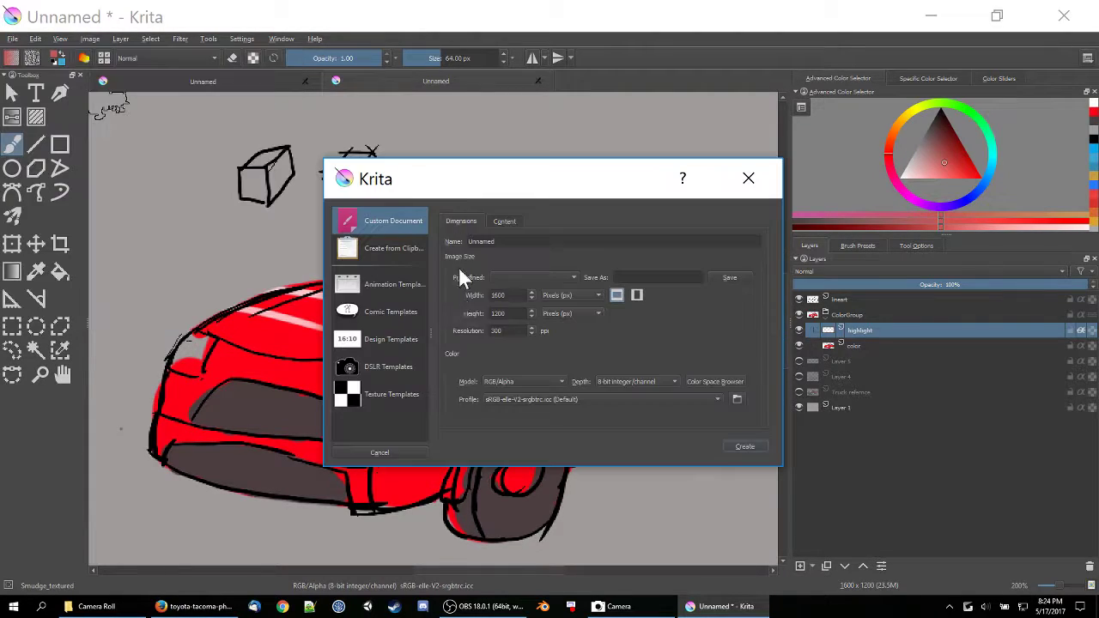
pyautogui.click(741, 447)
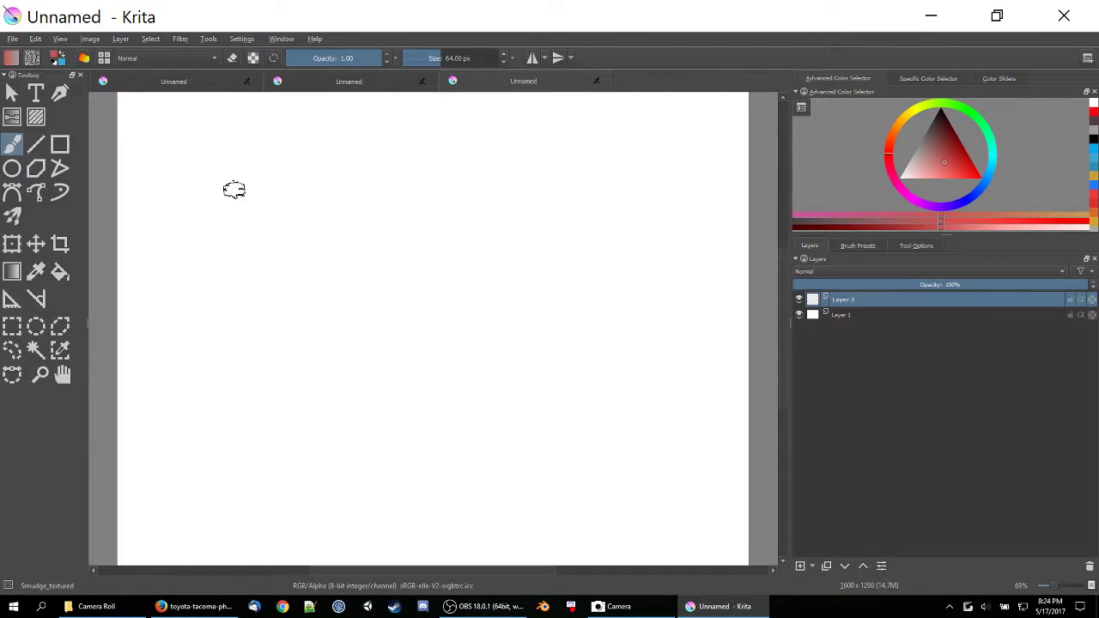
pyautogui.click(57, 63)
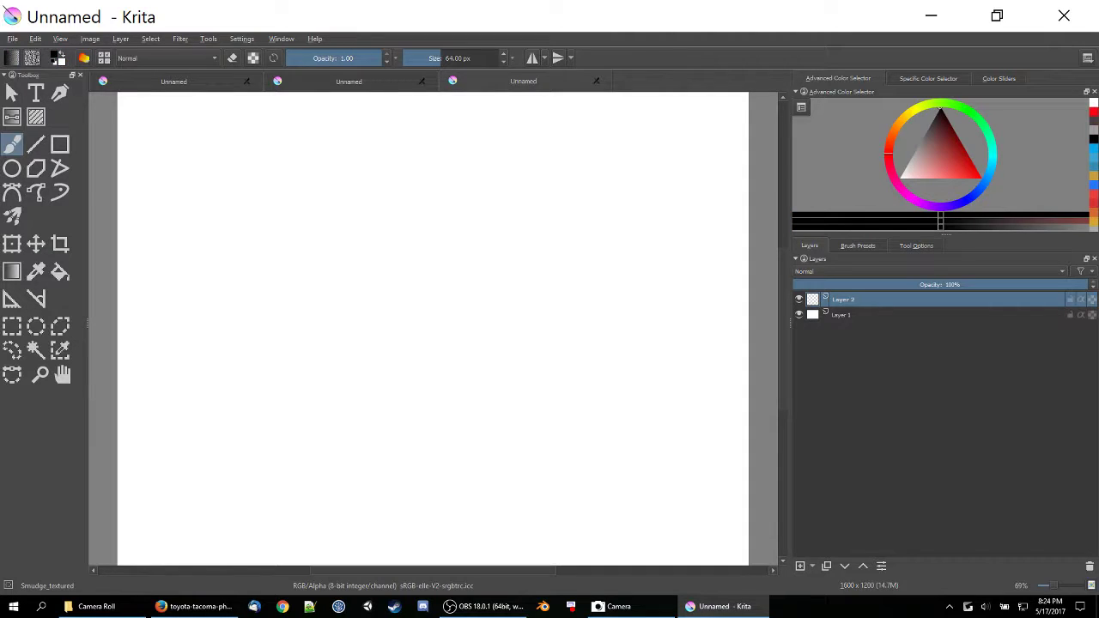
pyautogui.rightClick(308, 213)
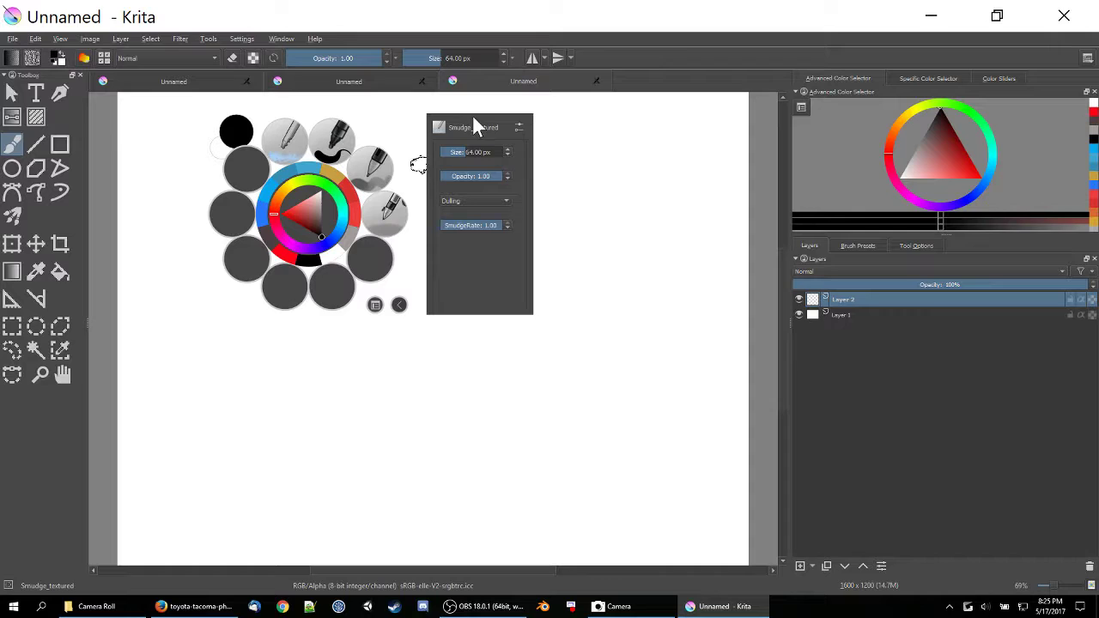
# - Choose the Pencil_2B preset from the sketch tag, browse the Edit and Image menus, select the Assistant Tool
pyautogui.click(375, 305)
pyautogui.click(407, 474)
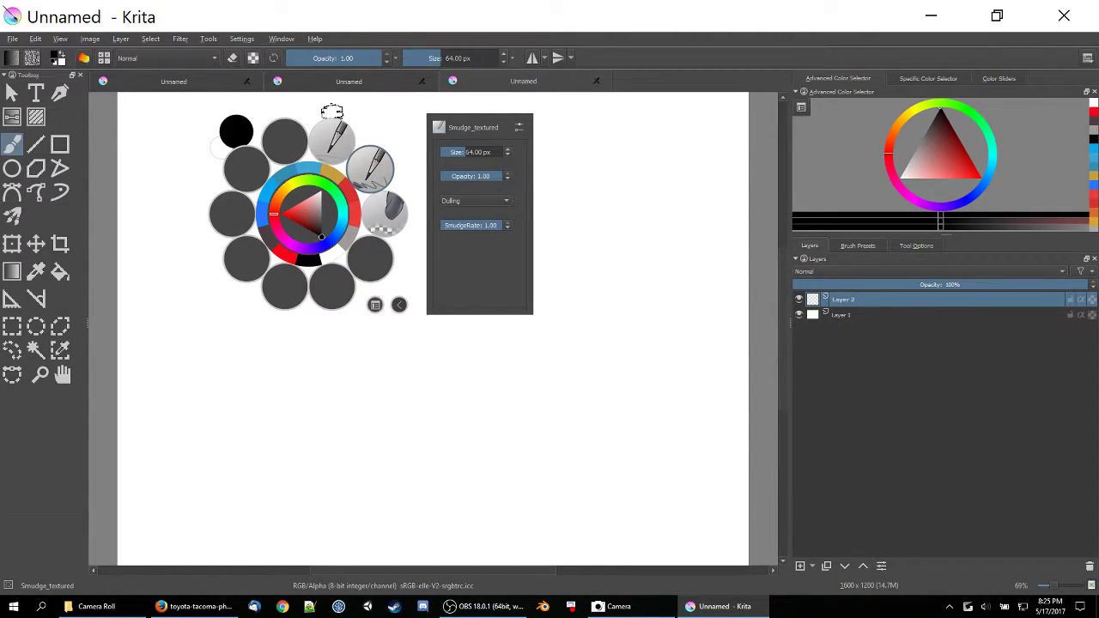
pyautogui.click(381, 176)
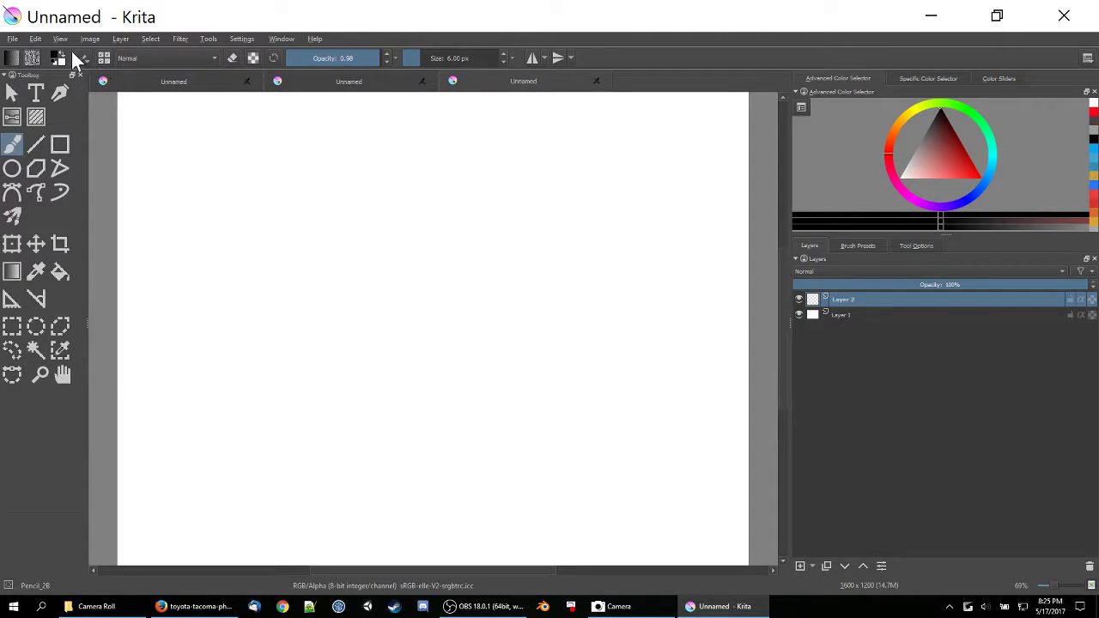
pyautogui.click(38, 39)
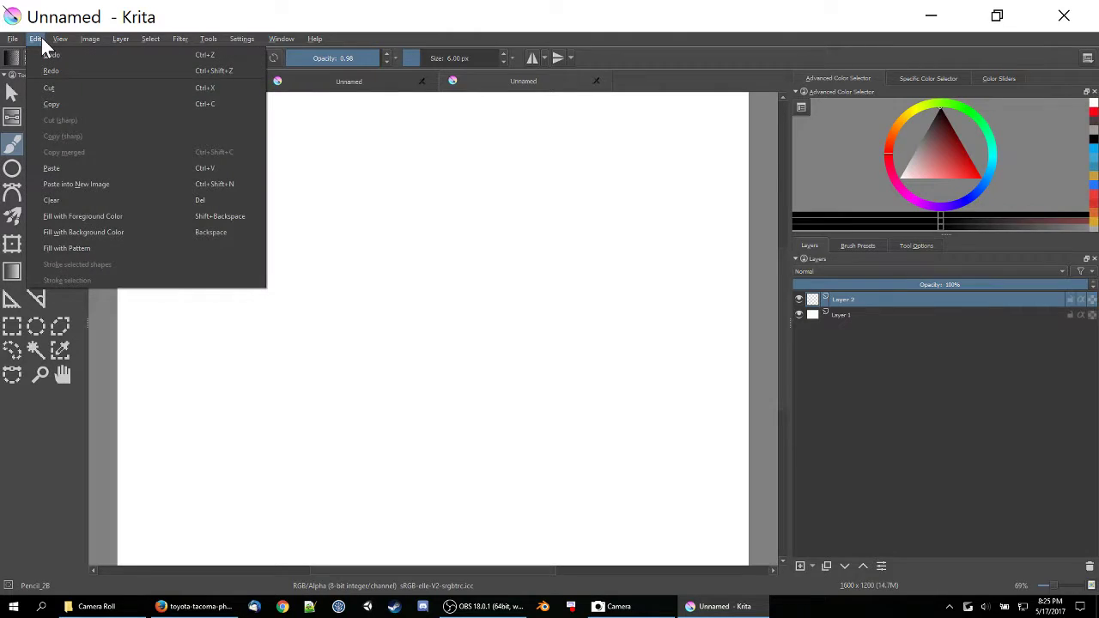
pyautogui.click(86, 39)
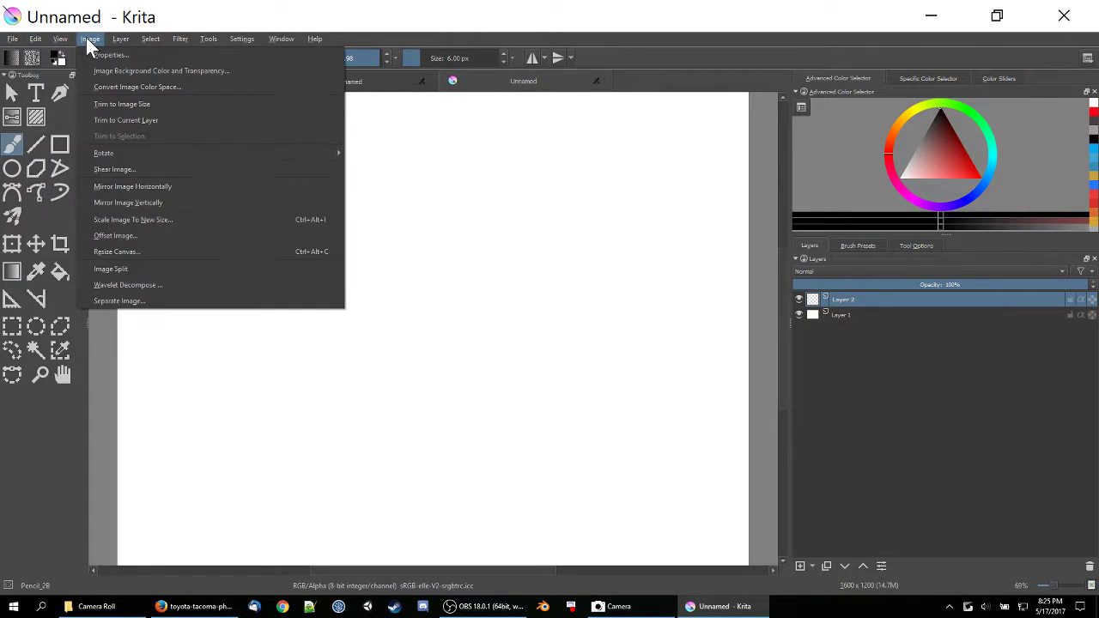
pyautogui.click(90, 40)
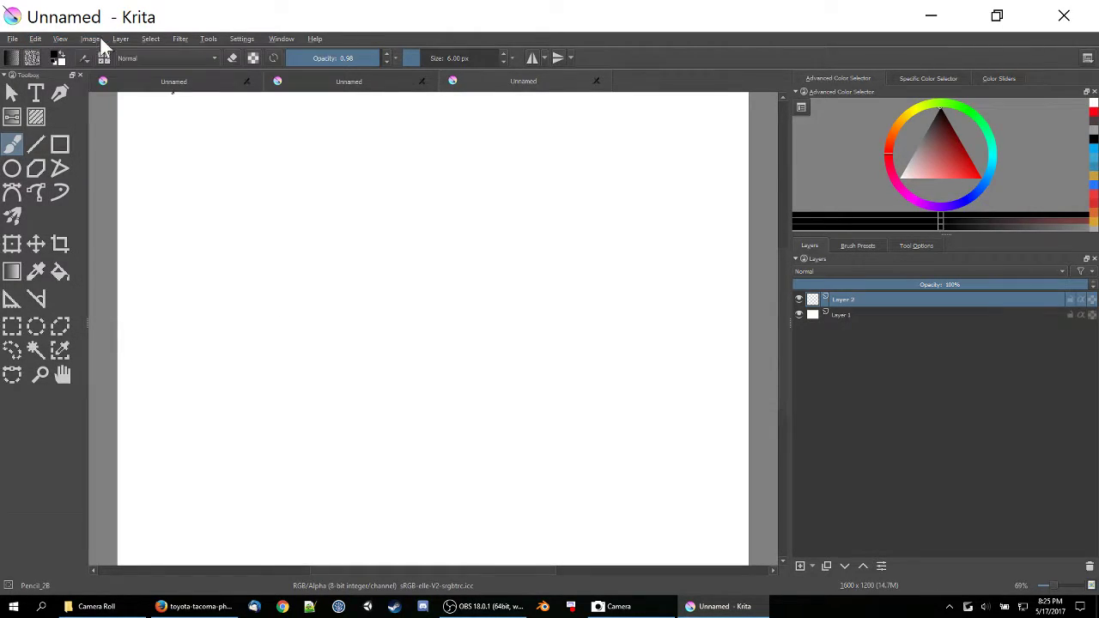
pyautogui.click(15, 302)
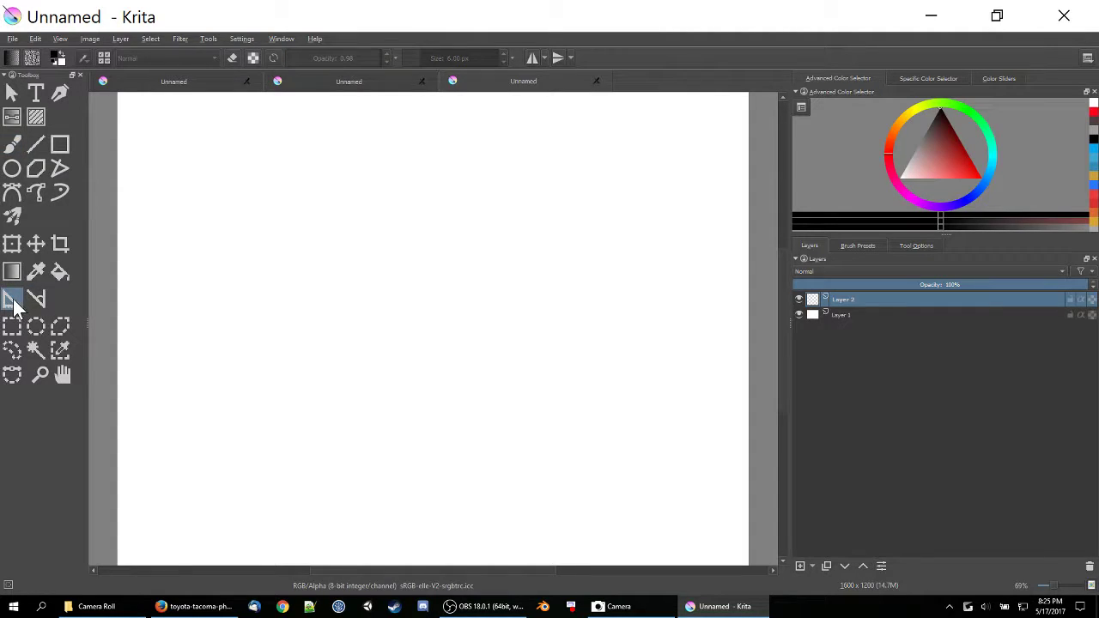
# - Place an ellipse assistant, undo a test stroke, and pick dark red as the painting colour
pyautogui.click(238, 272)
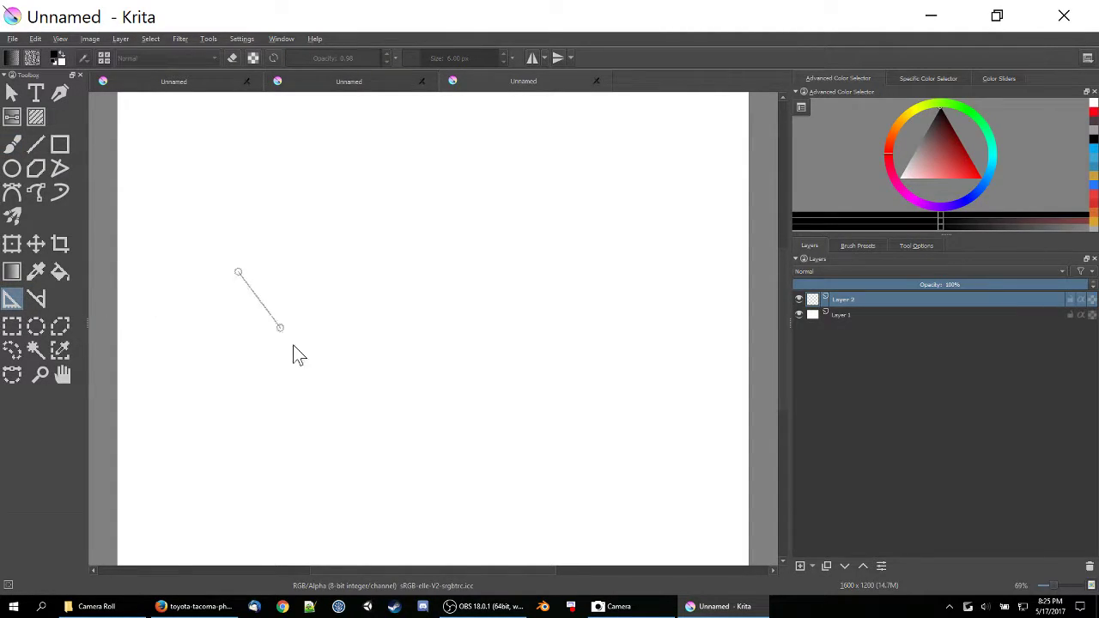
pyautogui.click(296, 292)
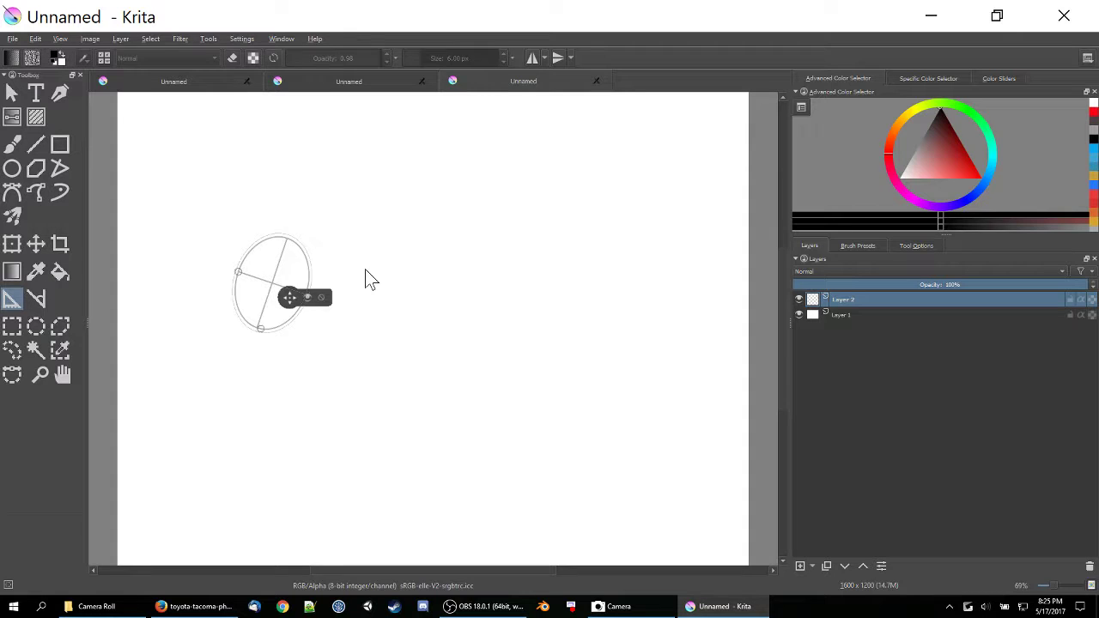
pyautogui.press('b')
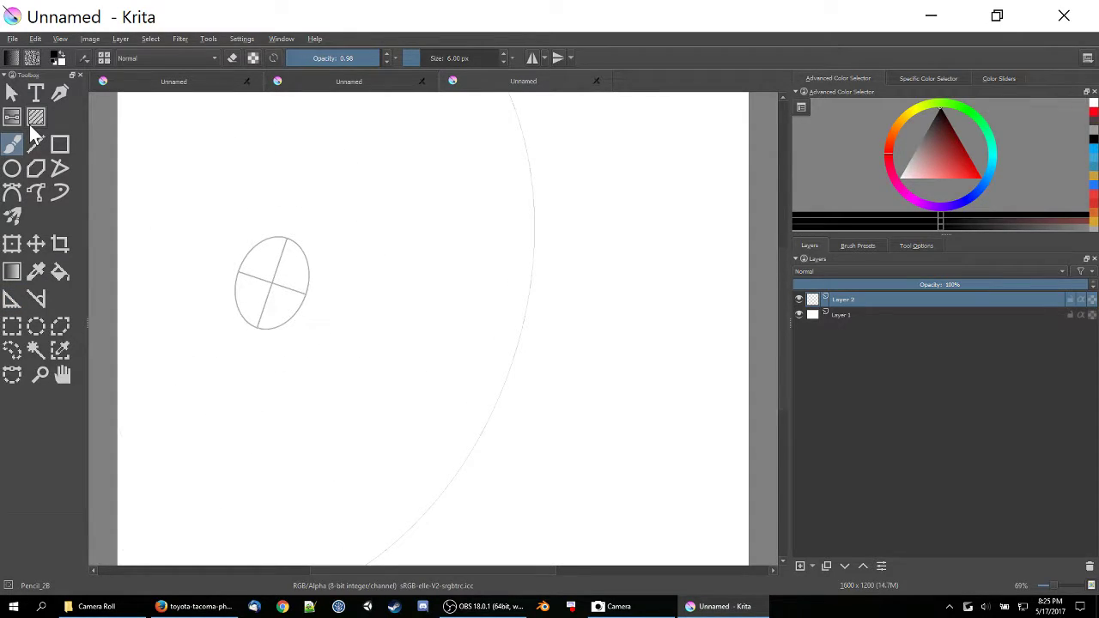
pyautogui.moveTo(206, 210); pyautogui.dragTo(233, 191)
pyautogui.hotkey('ctrl', 'z')
pyautogui.click(266, 222)
pyautogui.rightClick(283, 288)
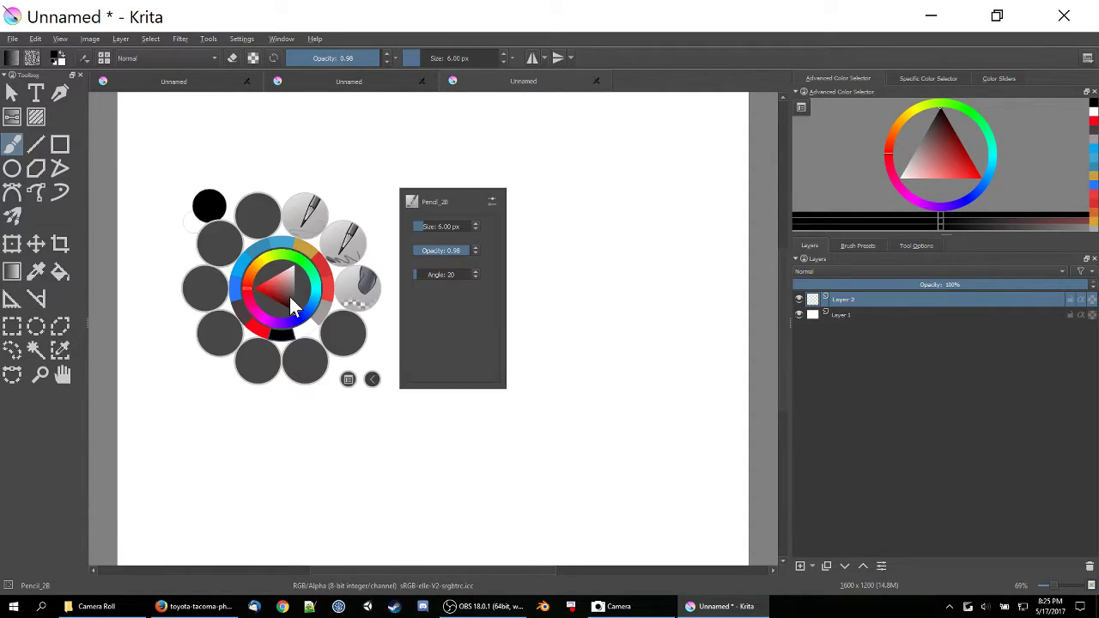
pyautogui.click(284, 297)
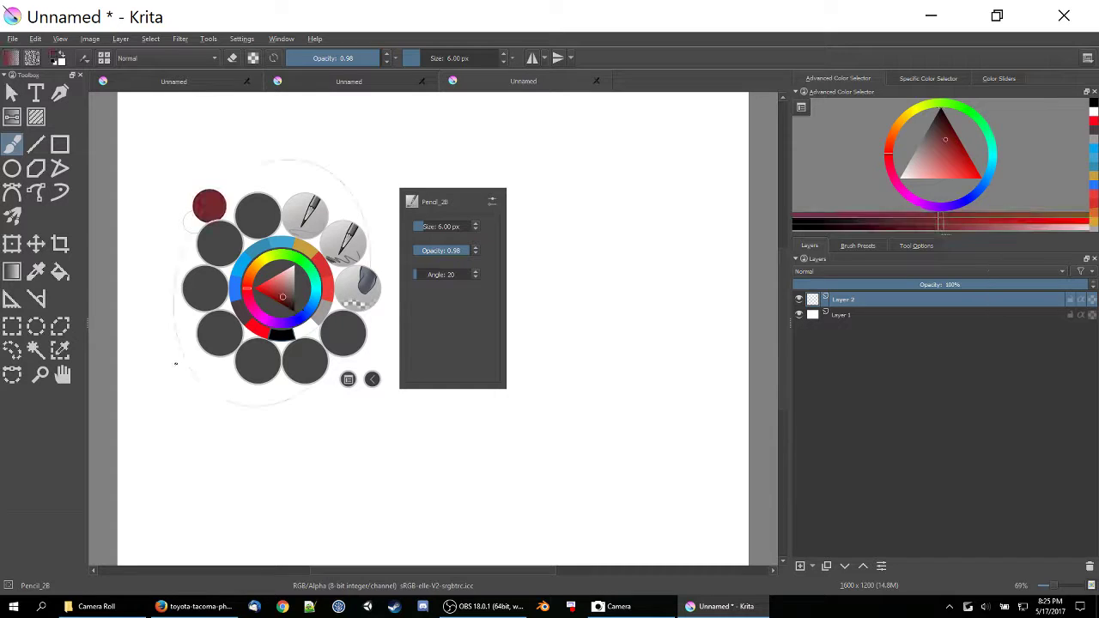
pyautogui.click(175, 363)
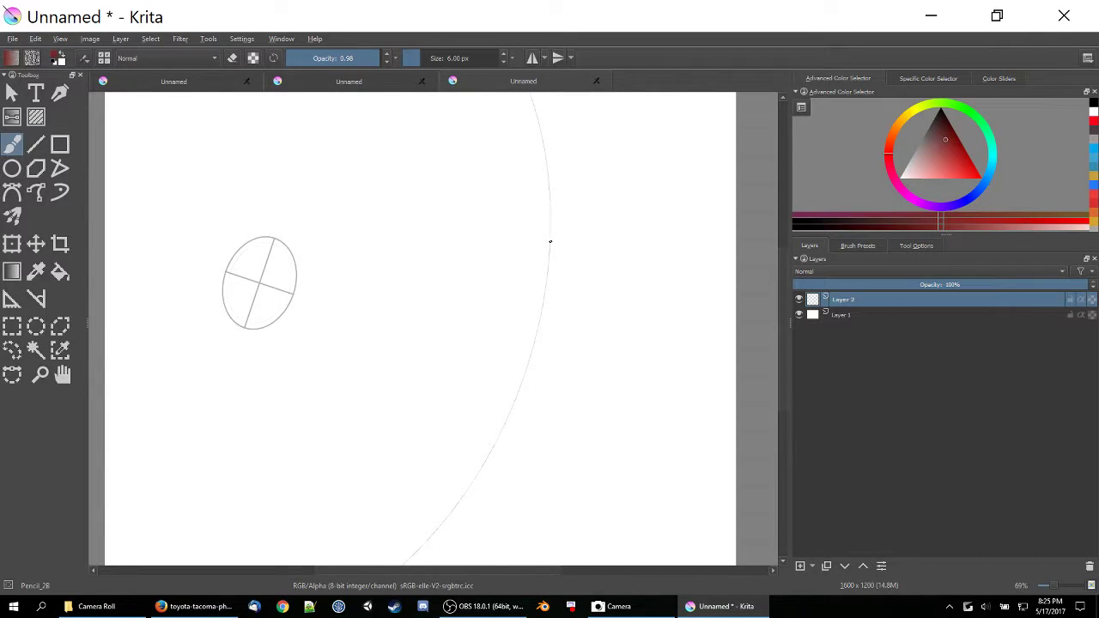
# - Sketch the wavy line, two crescent curves, inner circle, small loop and head-edge arcs
pyautogui.moveTo(549, 242); pyautogui.dragTo(378, 314)
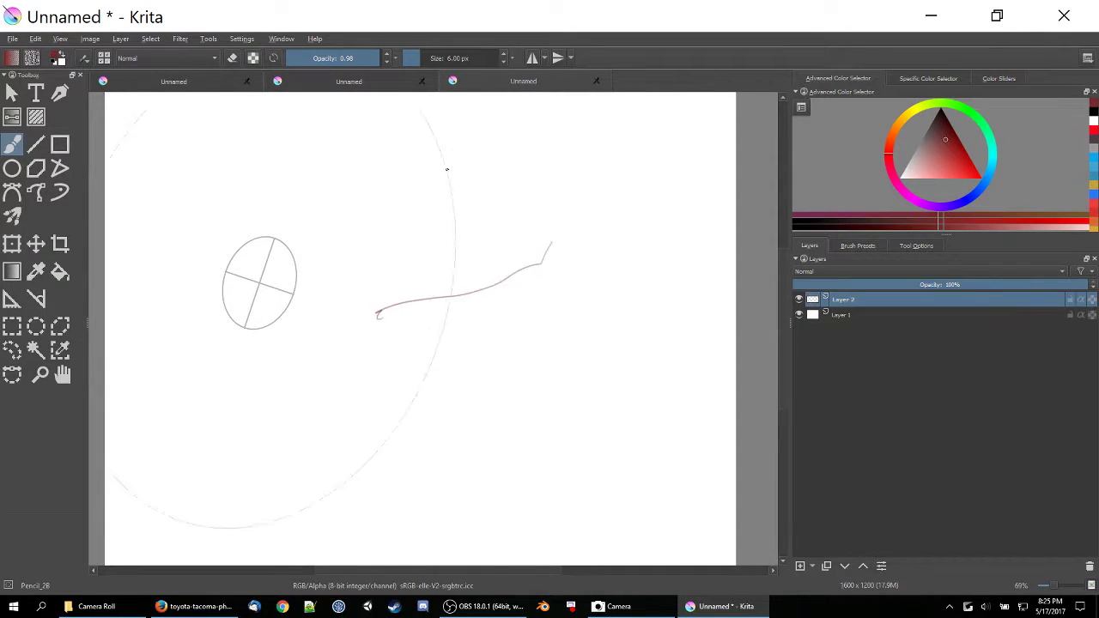
pyautogui.moveTo(434, 143)
pyautogui.mouseDown()
pyautogui.moveTo(400, 192)
pyautogui.moveTo(405, 230)
pyautogui.moveTo(436, 259)
pyautogui.moveTo(458, 154)
pyautogui.moveTo(411, 176)
pyautogui.mouseUp()
pyautogui.moveTo(468, 152)
pyautogui.mouseDown()
pyautogui.moveTo(428, 154)
pyautogui.moveTo(397, 198)
pyautogui.moveTo(439, 257)
pyautogui.mouseUp()
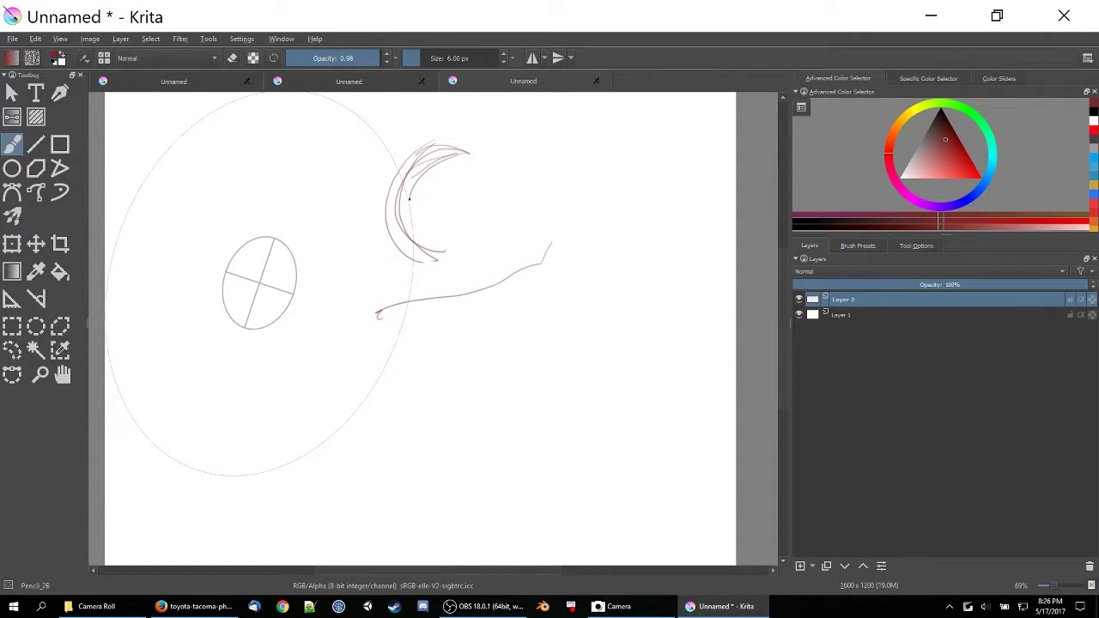
pyautogui.moveTo(410, 198); pyautogui.dragTo(472, 240)
pyautogui.moveTo(436, 176)
pyautogui.mouseDown()
pyautogui.moveTo(429, 225)
pyautogui.moveTo(489, 185)
pyautogui.moveTo(455, 228)
pyautogui.mouseUp()
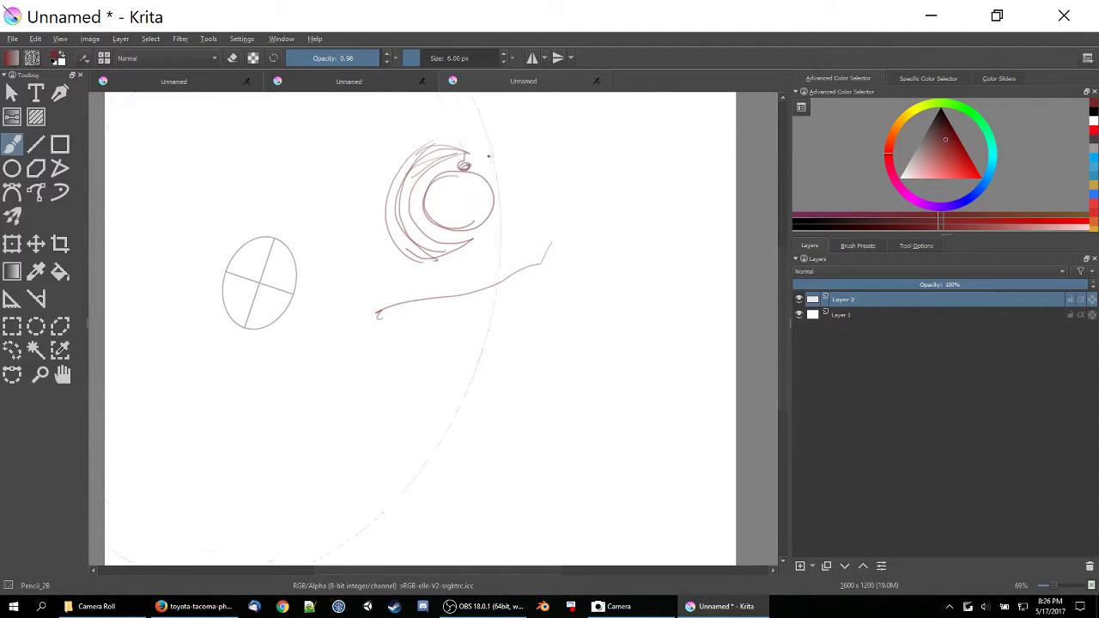
pyautogui.moveTo(460, 169); pyautogui.dragTo(469, 162)
pyautogui.moveTo(429, 147)
pyautogui.mouseDown()
pyautogui.moveTo(384, 197)
pyautogui.moveTo(391, 249)
pyautogui.mouseUp()
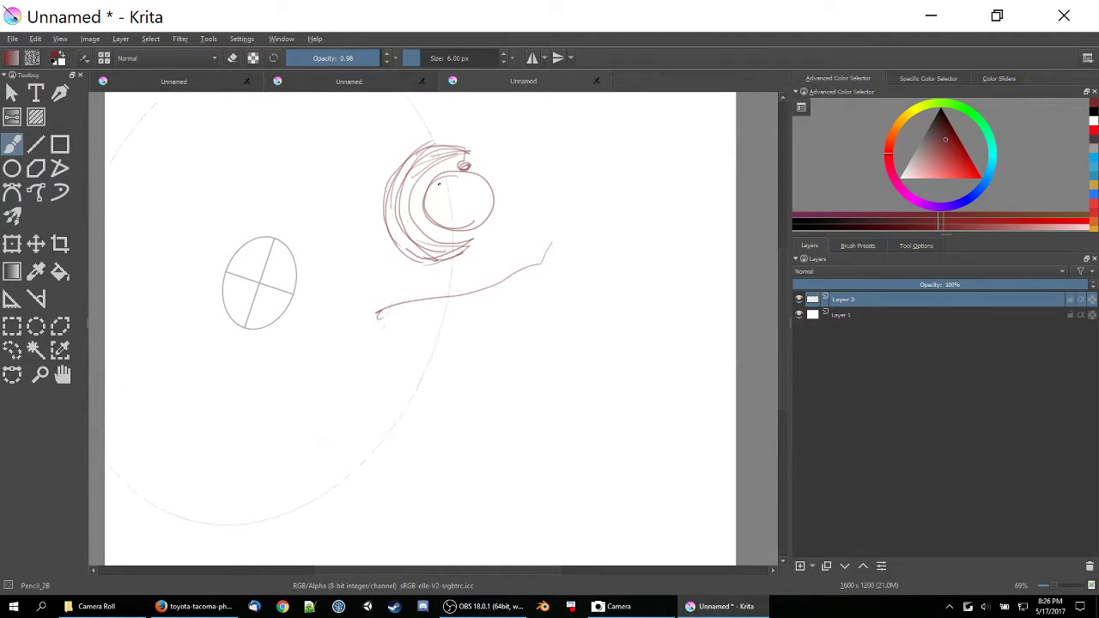
pyautogui.moveTo(429, 150); pyautogui.dragTo(409, 244)
pyautogui.click(12, 300)
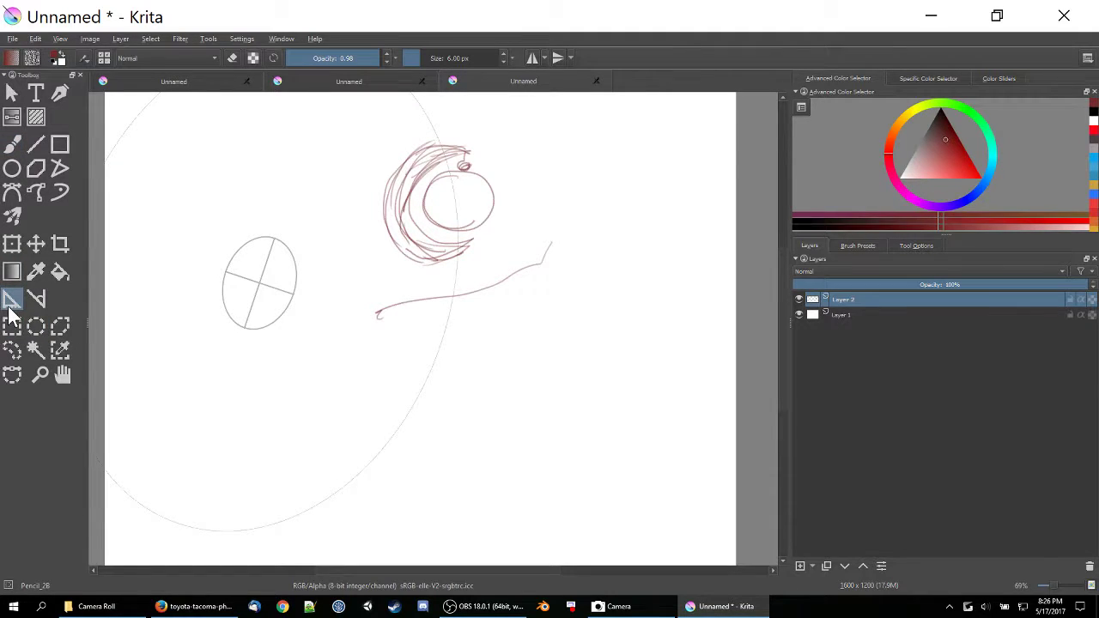
# - Replace the ellipse assistant with a new three-point guide and shape it into a large circle at lower left
pyautogui.moveTo(274, 295); pyautogui.dragTo(320, 373)
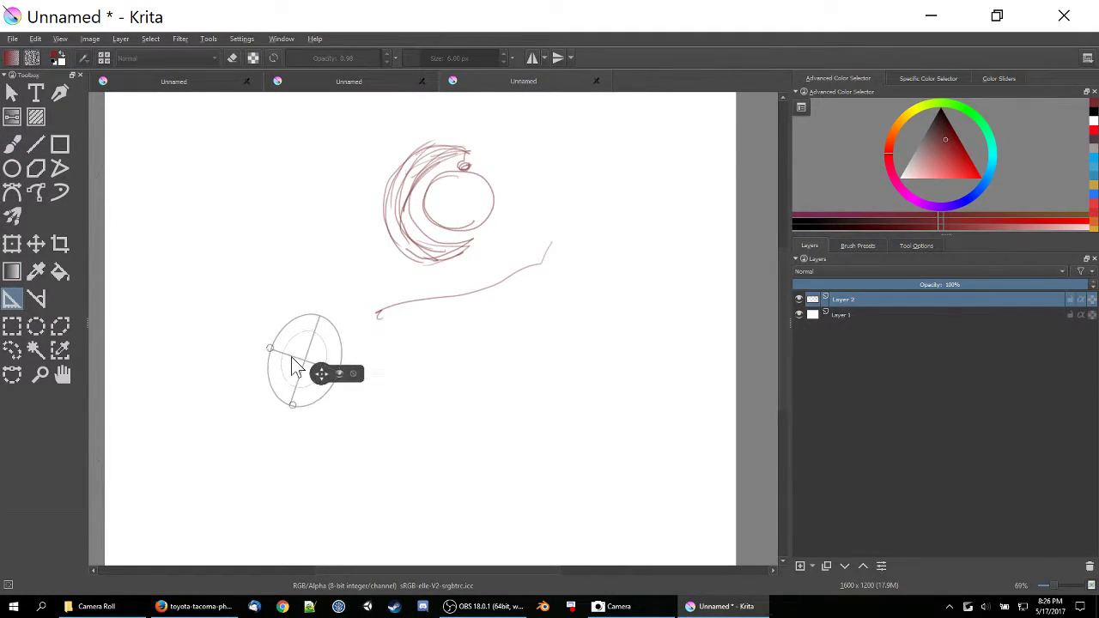
pyautogui.click(37, 301)
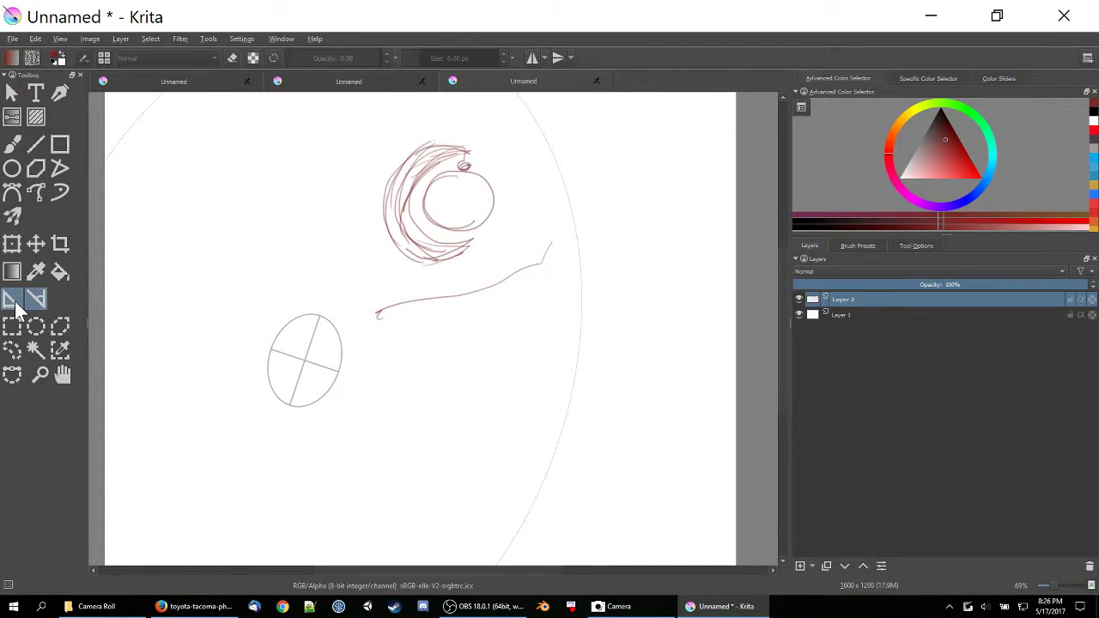
pyautogui.click(12, 300)
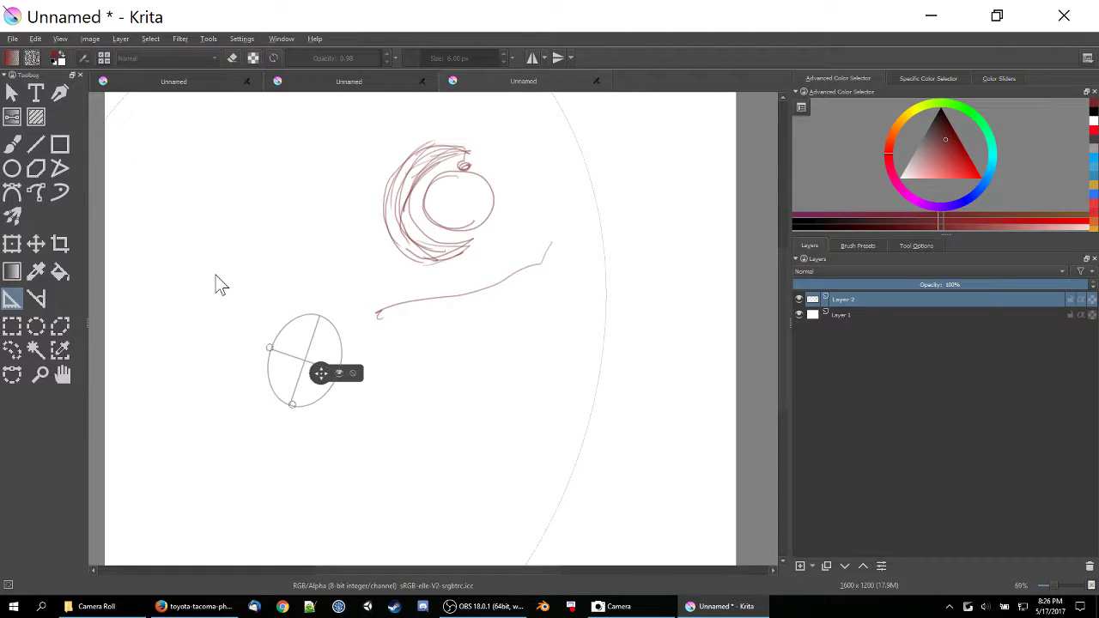
pyautogui.moveTo(269, 348); pyautogui.dragTo(247, 335)
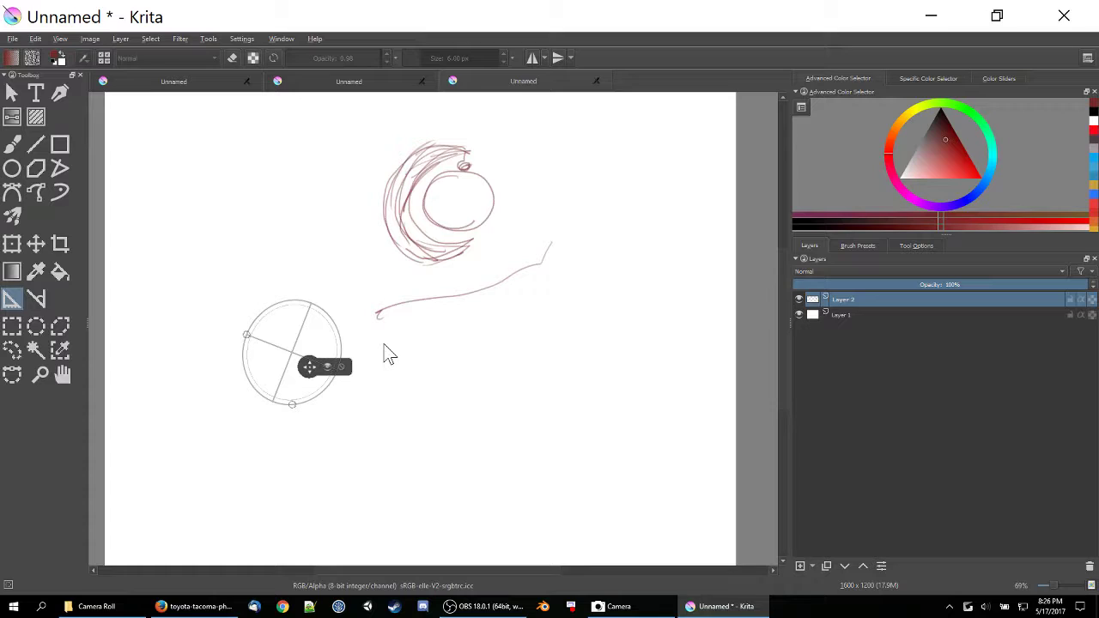
pyautogui.click(341, 367)
pyautogui.click(264, 357)
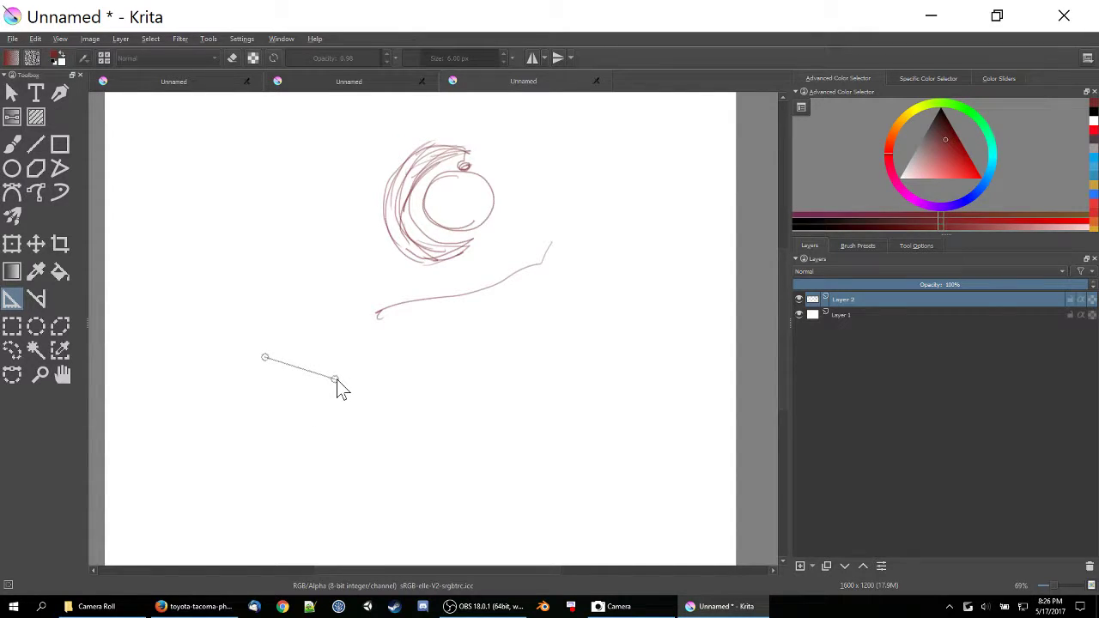
pyautogui.click(337, 380)
pyautogui.click(347, 329)
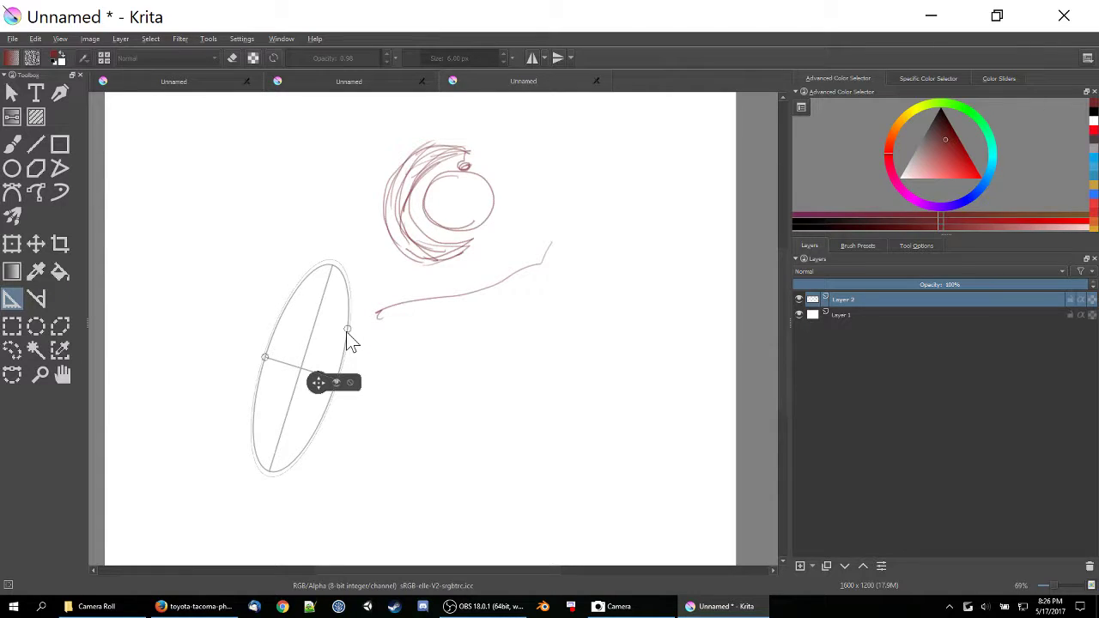
pyautogui.moveTo(347, 333); pyautogui.dragTo(335, 342)
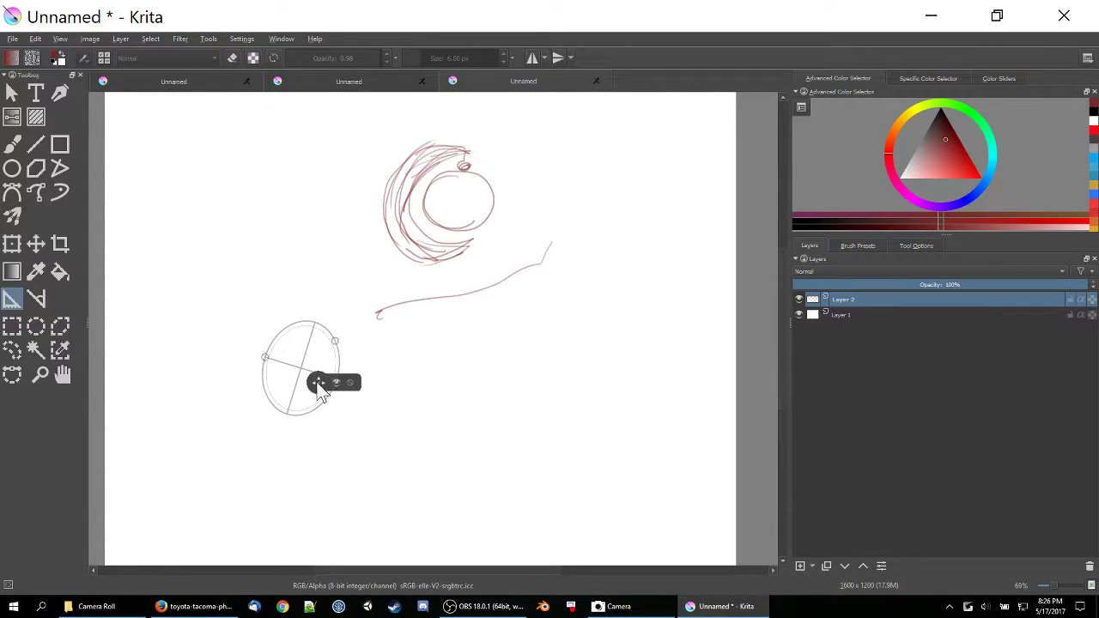
pyautogui.moveTo(266, 355); pyautogui.dragTo(241, 340)
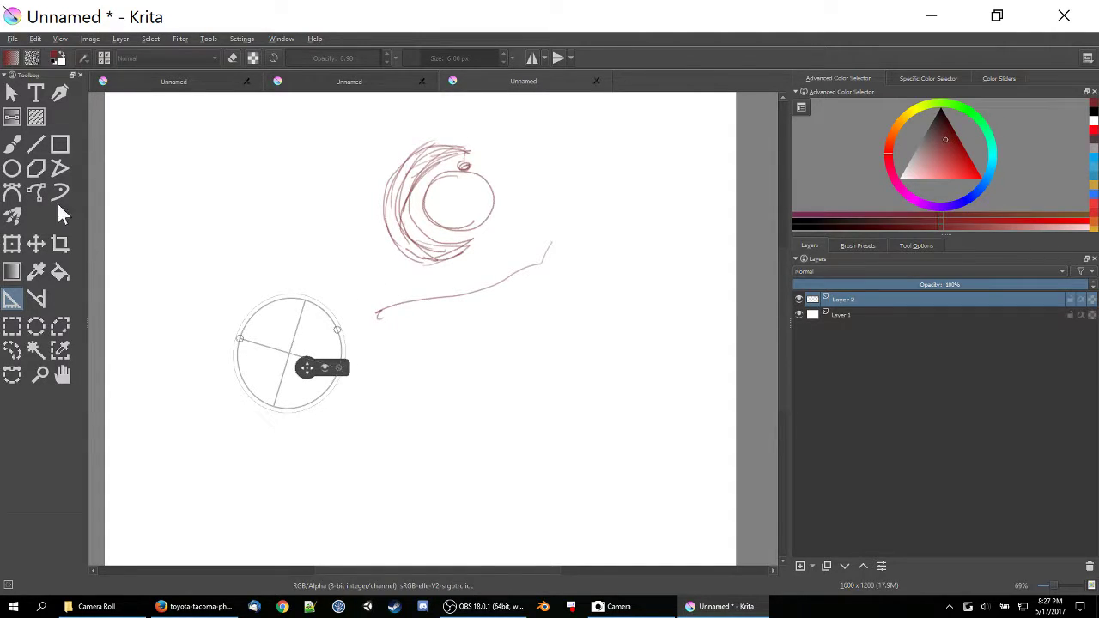
# - Trace a pencil stroke along the circular guide's edge with the Freehand Brush
pyautogui.click(12, 144)
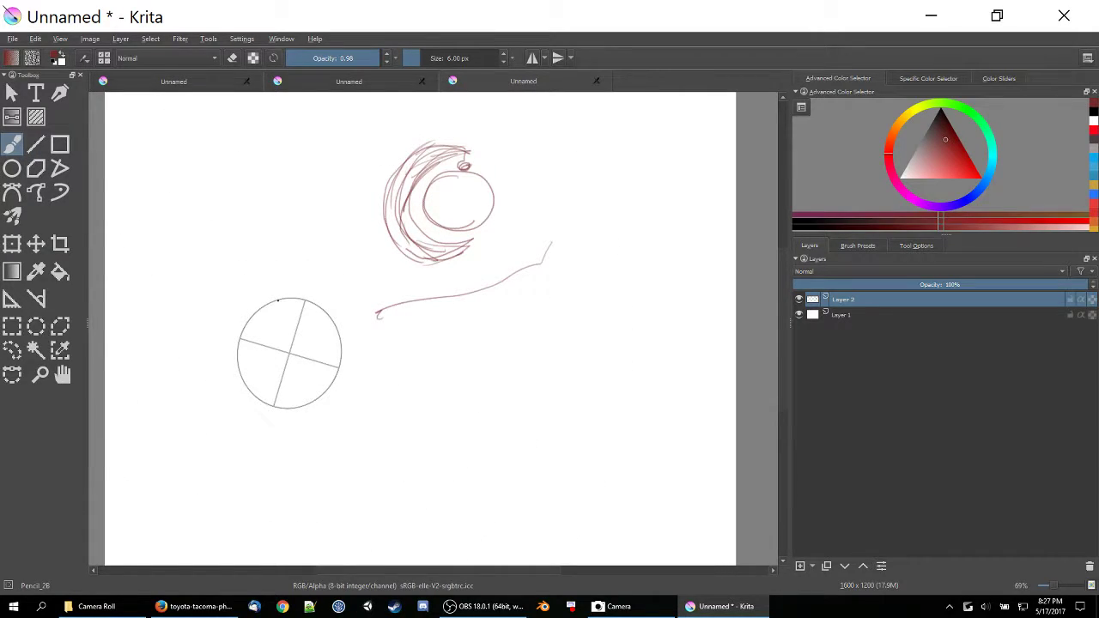
pyautogui.moveTo(277, 299)
pyautogui.mouseDown()
pyautogui.moveTo(338, 331)
pyautogui.moveTo(280, 410)
pyautogui.moveTo(262, 403)
pyautogui.mouseUp()
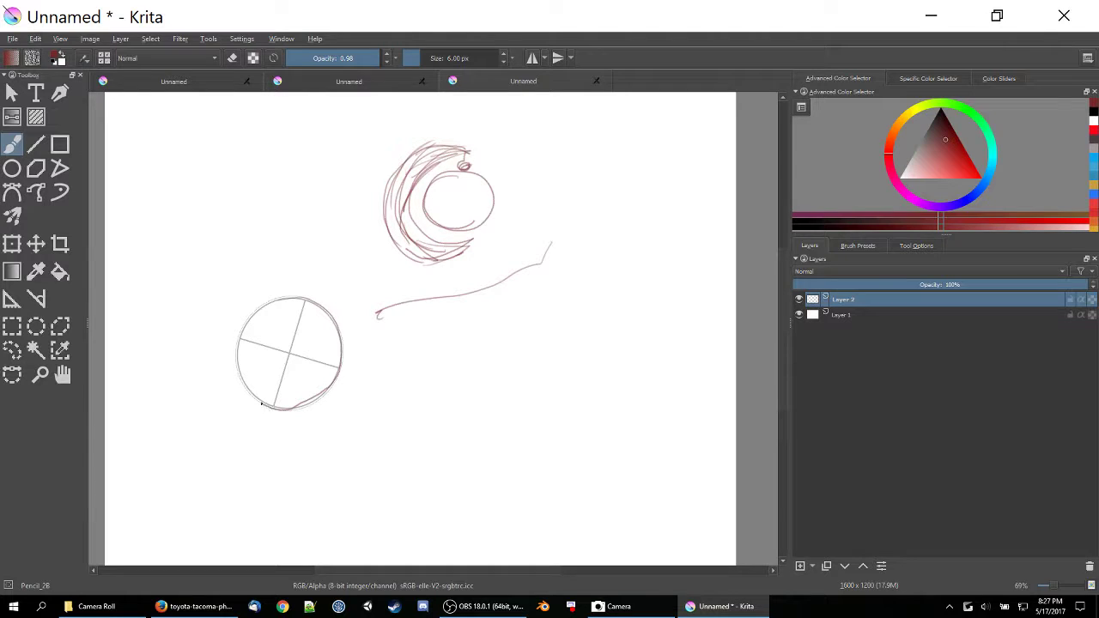
pyautogui.click(237, 38)
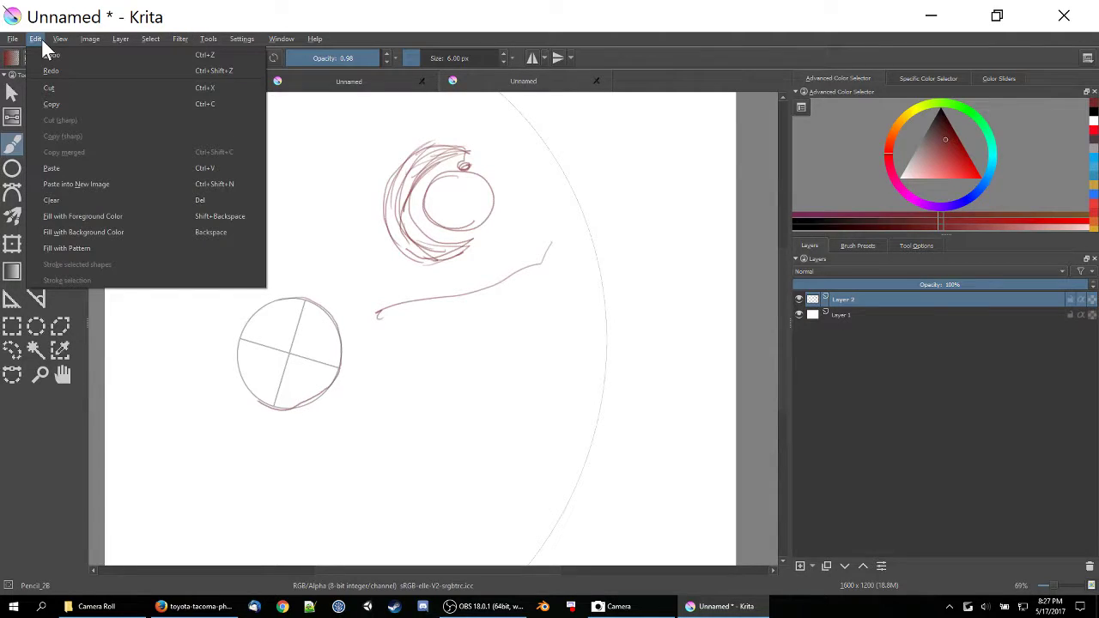
# - Browse the Edit, Filter and Layer menus, then enable View > Snap To > Snap to Guides
pyautogui.click(42, 39)
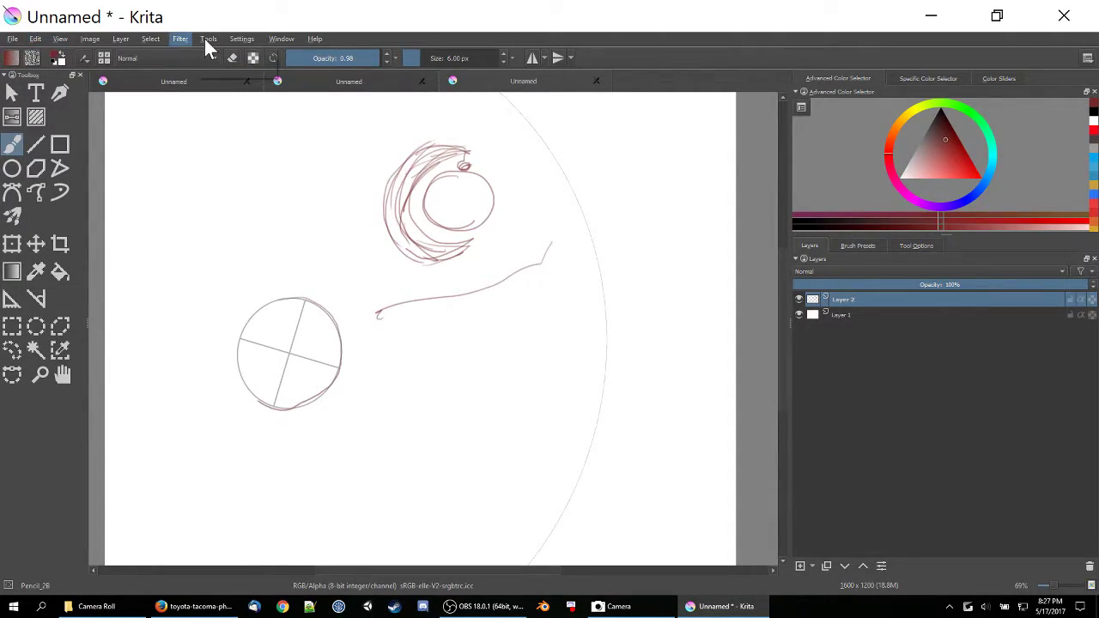
pyautogui.click(179, 38)
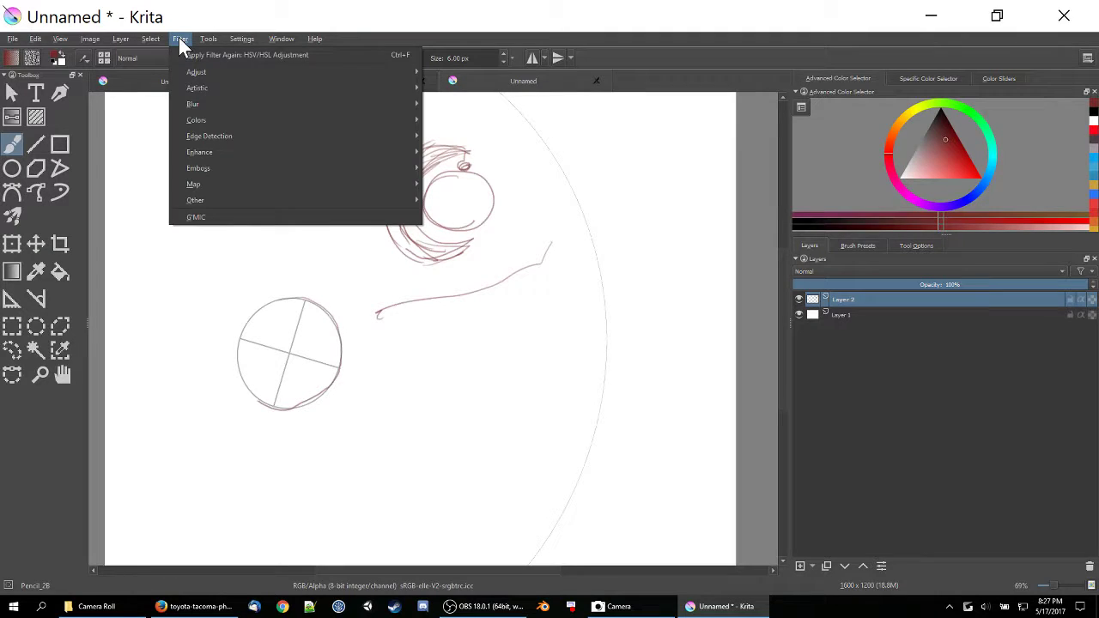
pyautogui.moveTo(122, 37)
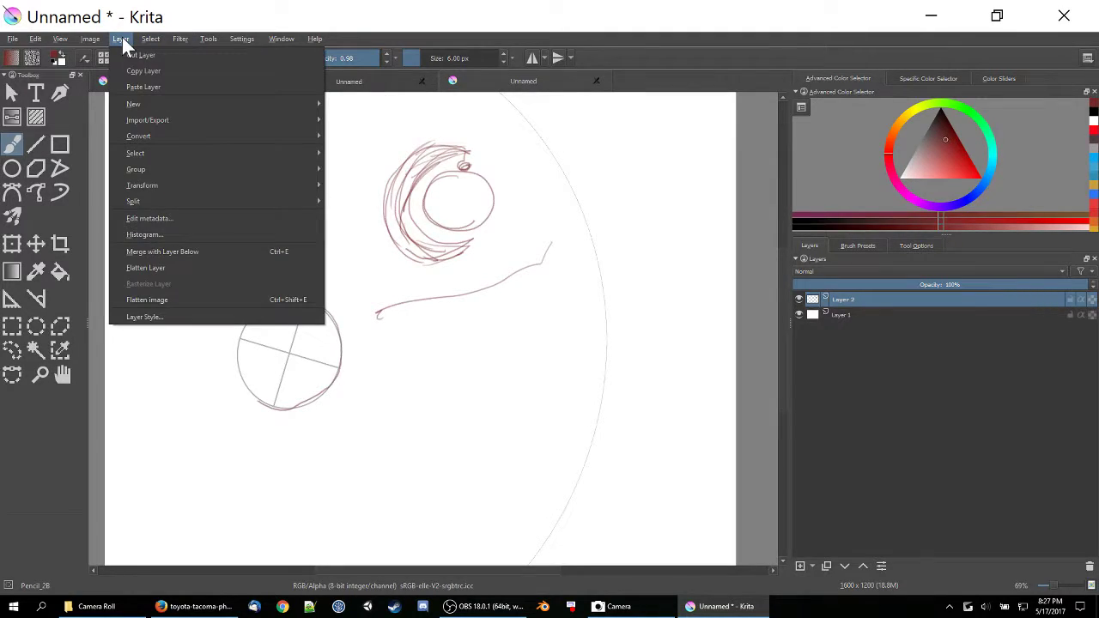
pyautogui.click(122, 37)
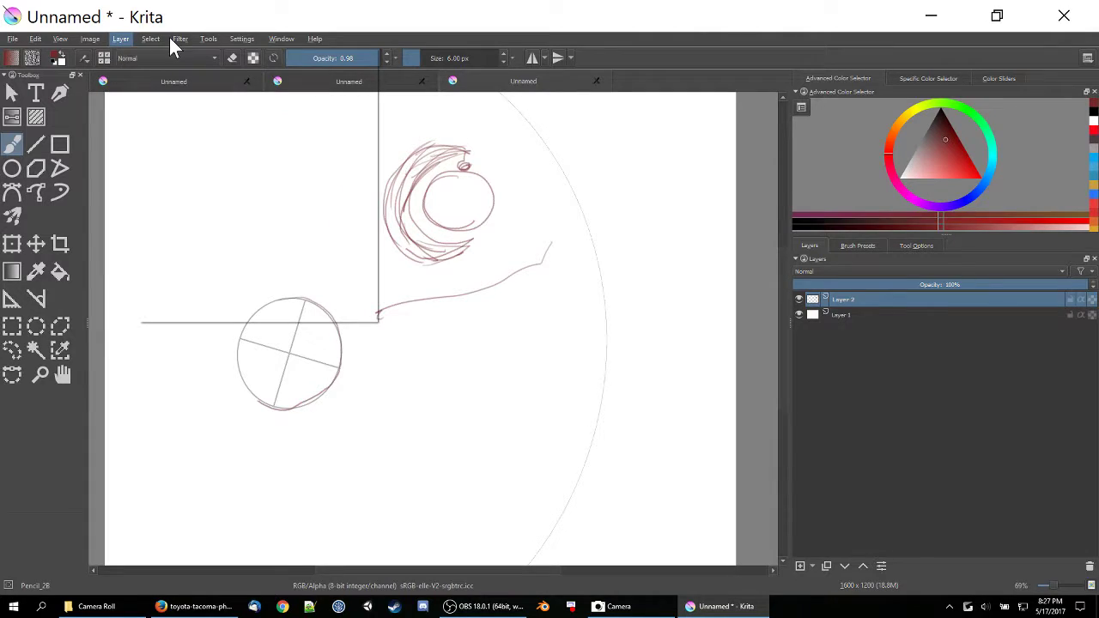
pyautogui.click(237, 38)
pyautogui.moveTo(63, 39)
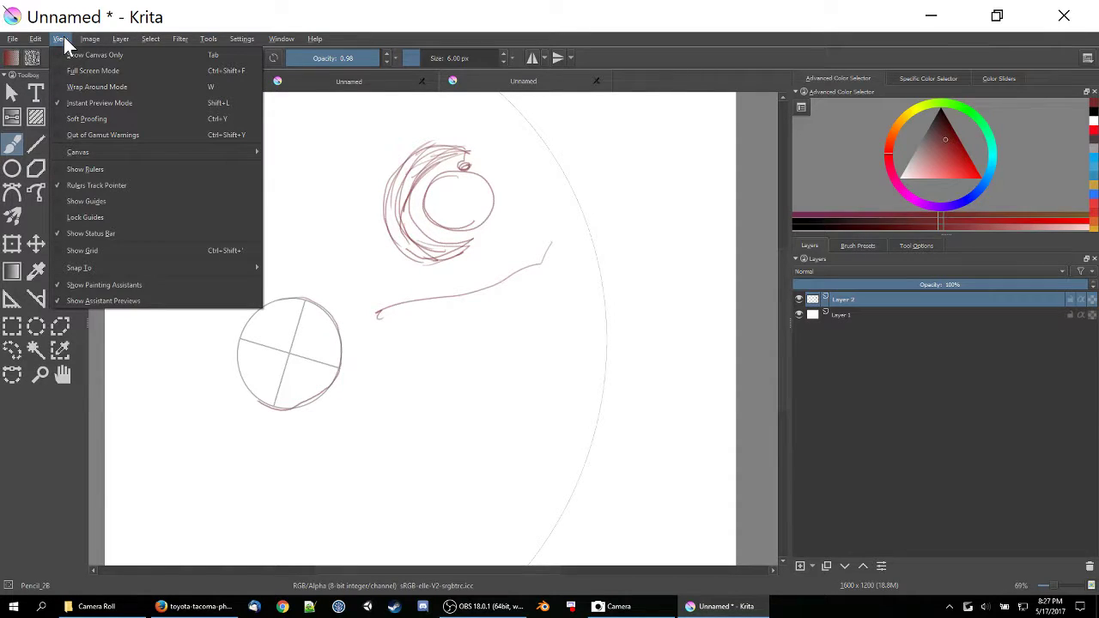
pyautogui.moveTo(108, 272)
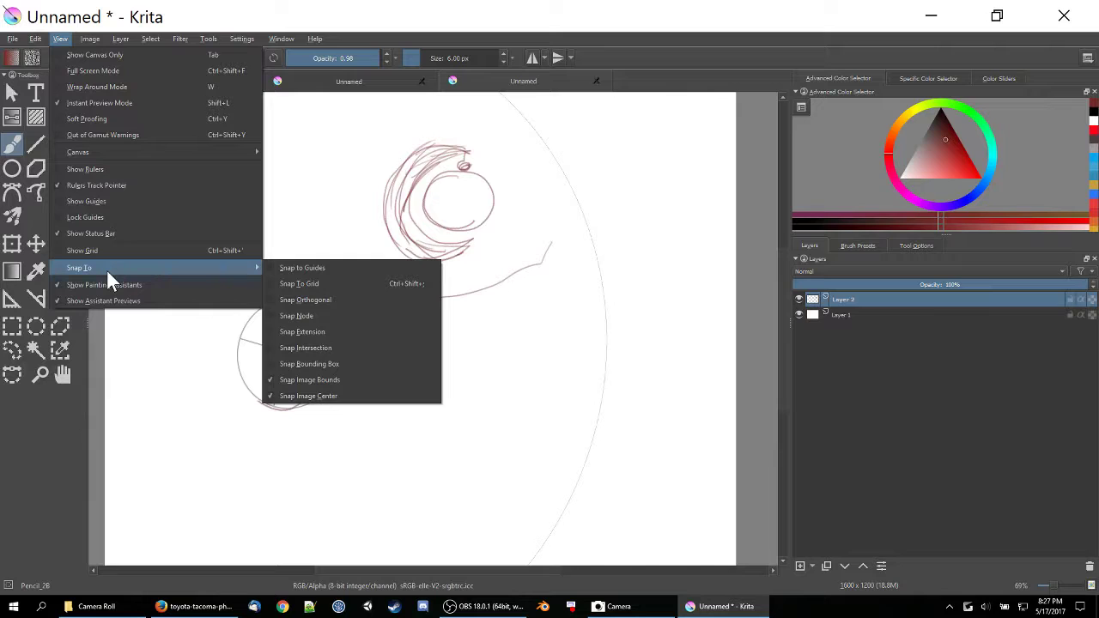
pyautogui.click(291, 267)
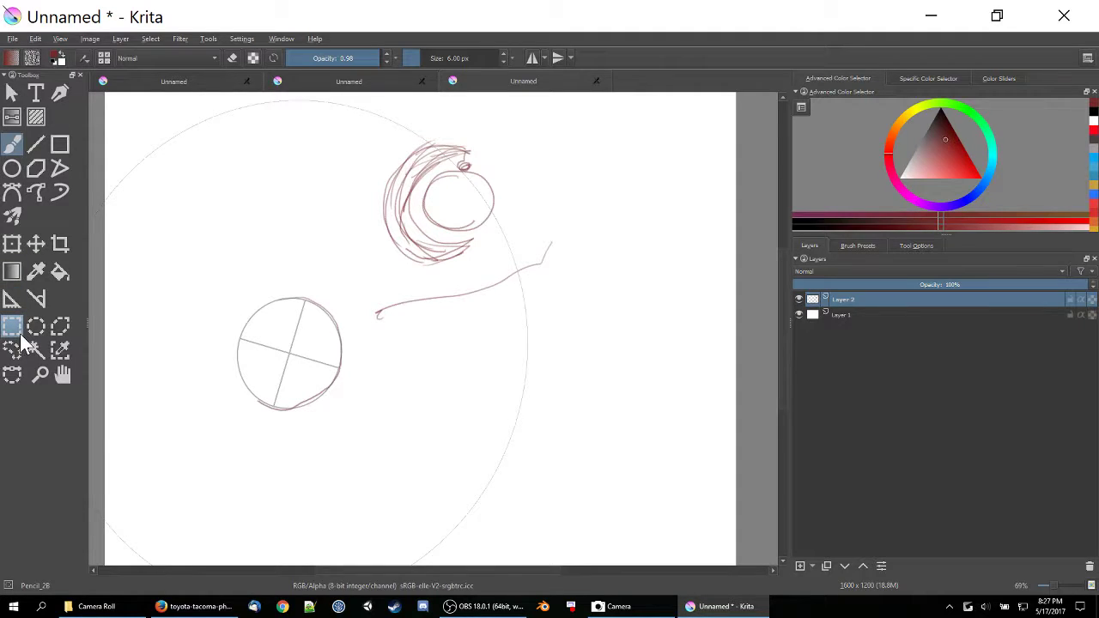
# - Stretch the guide into a large ellipse and trace a brush stroke along its edge
pyautogui.click(11, 298)
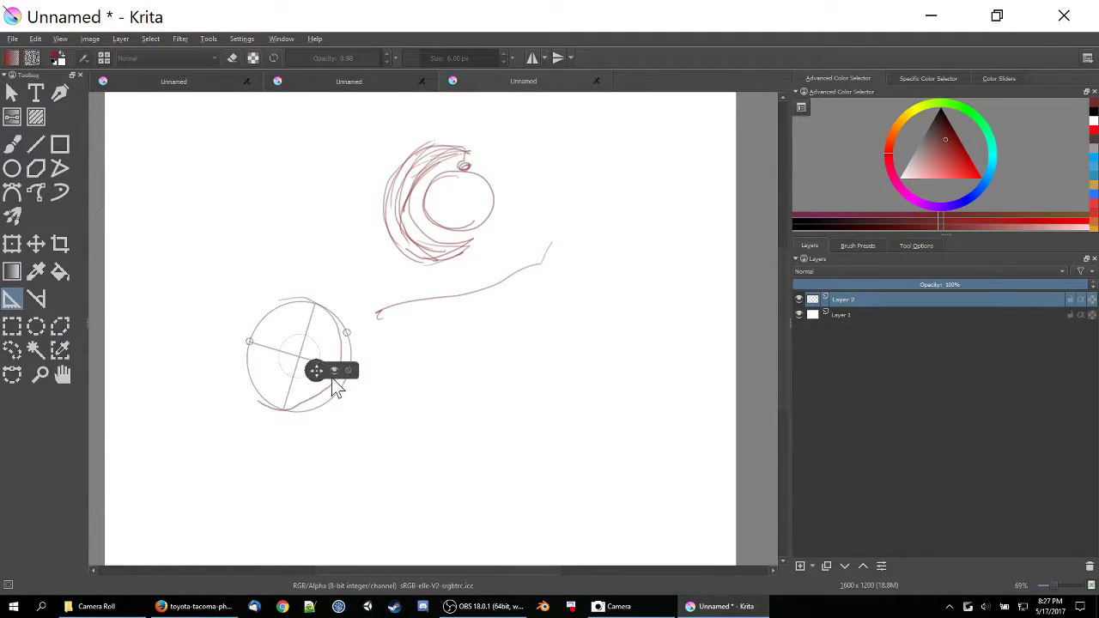
pyautogui.moveTo(341, 384); pyautogui.dragTo(425, 507)
pyautogui.click(12, 144)
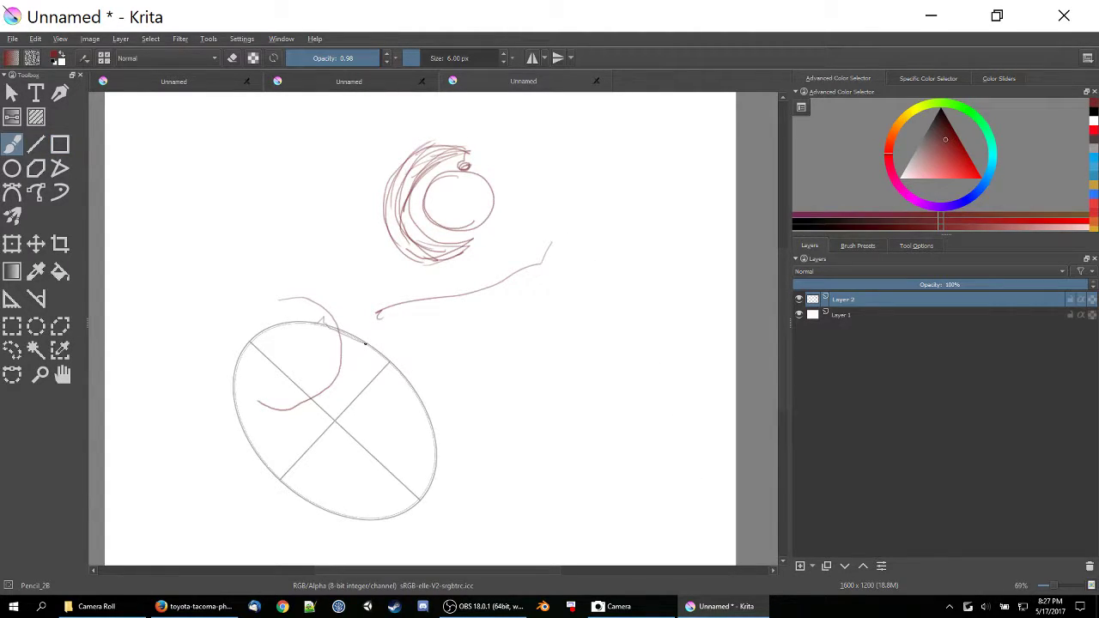
pyautogui.moveTo(364, 344)
pyautogui.mouseDown()
pyautogui.moveTo(425, 414)
pyautogui.moveTo(438, 450)
pyautogui.mouseUp()
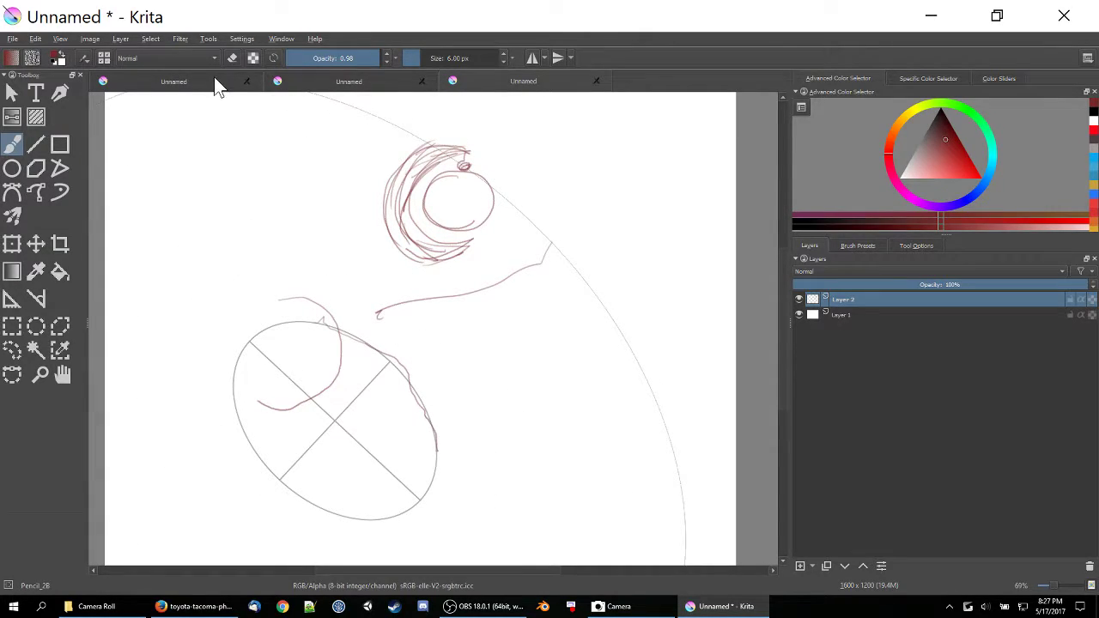
# - Browse the Window, Layer and View menus, select the ellipse tool and check the workspaces list
pyautogui.click(268, 38)
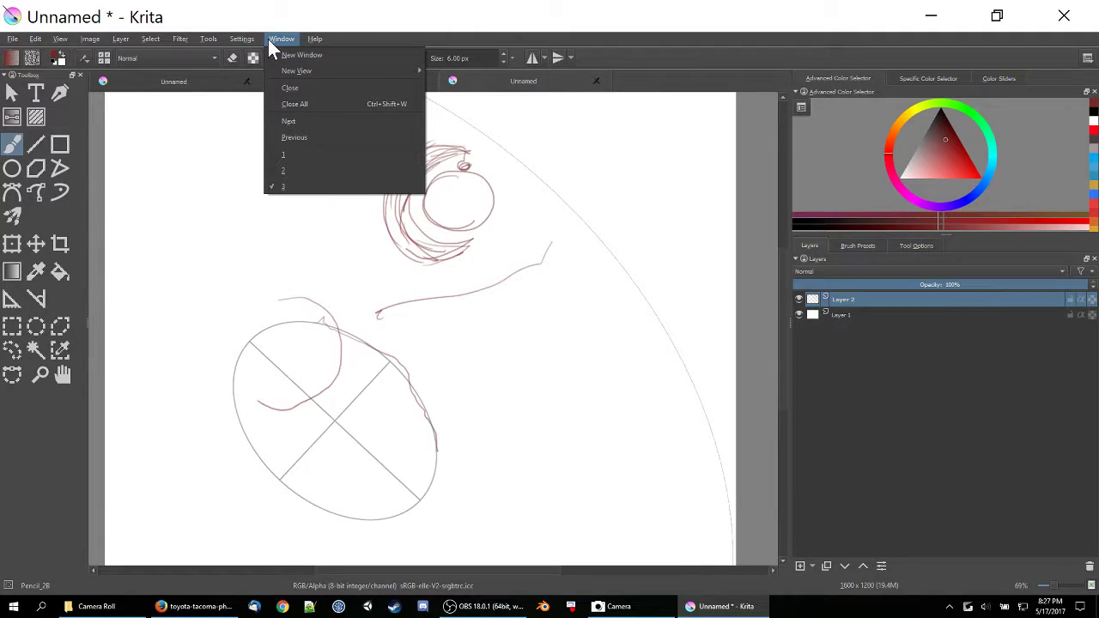
pyautogui.click(268, 39)
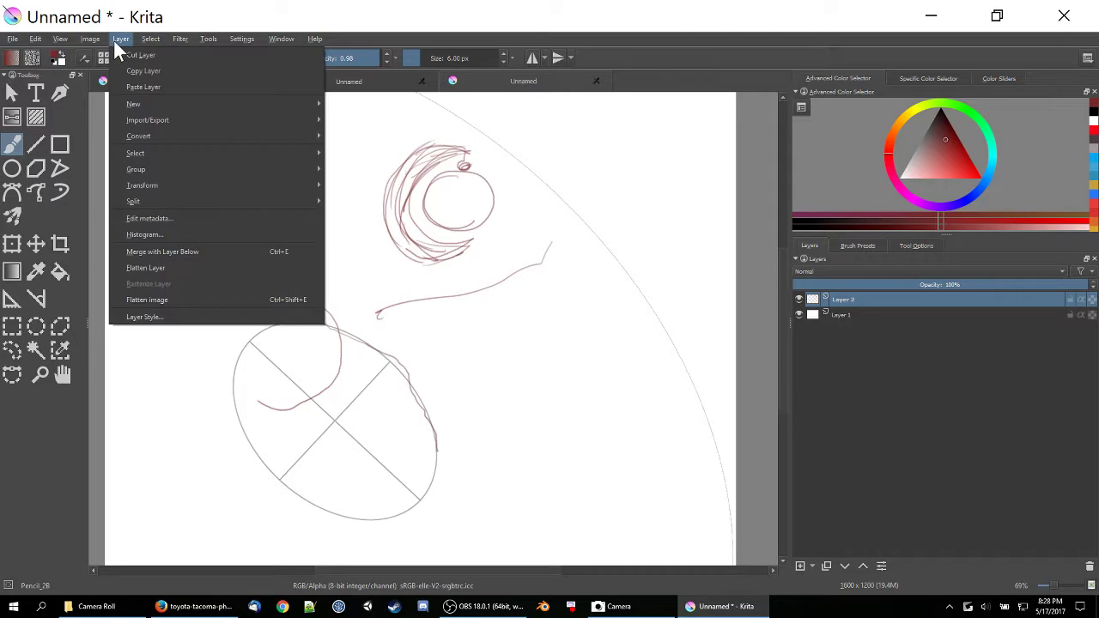
pyautogui.click(114, 39)
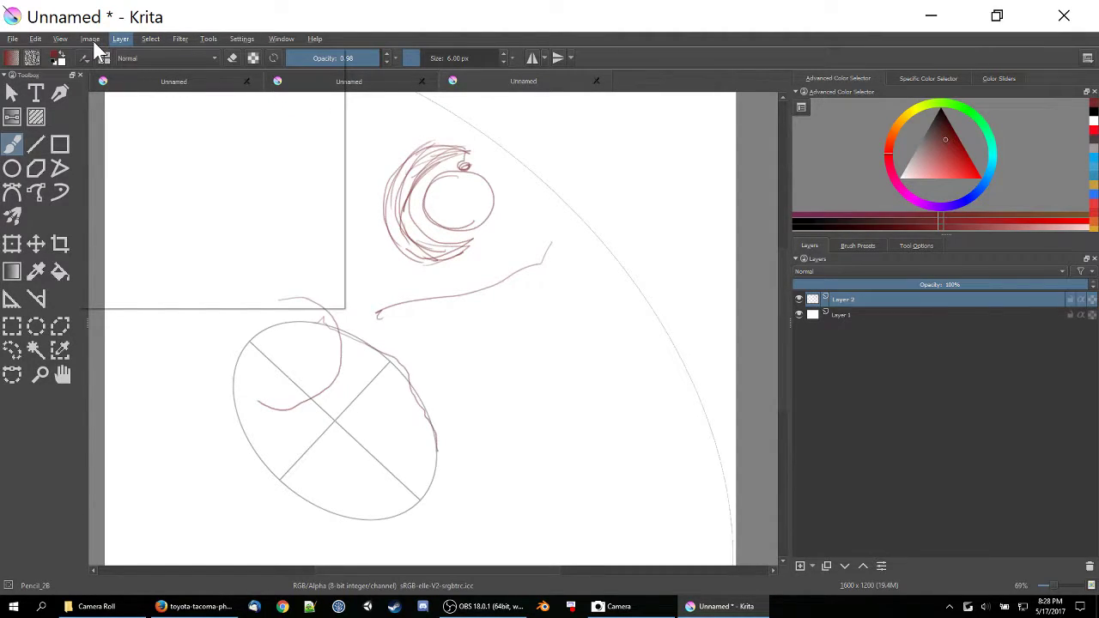
pyautogui.click(60, 38)
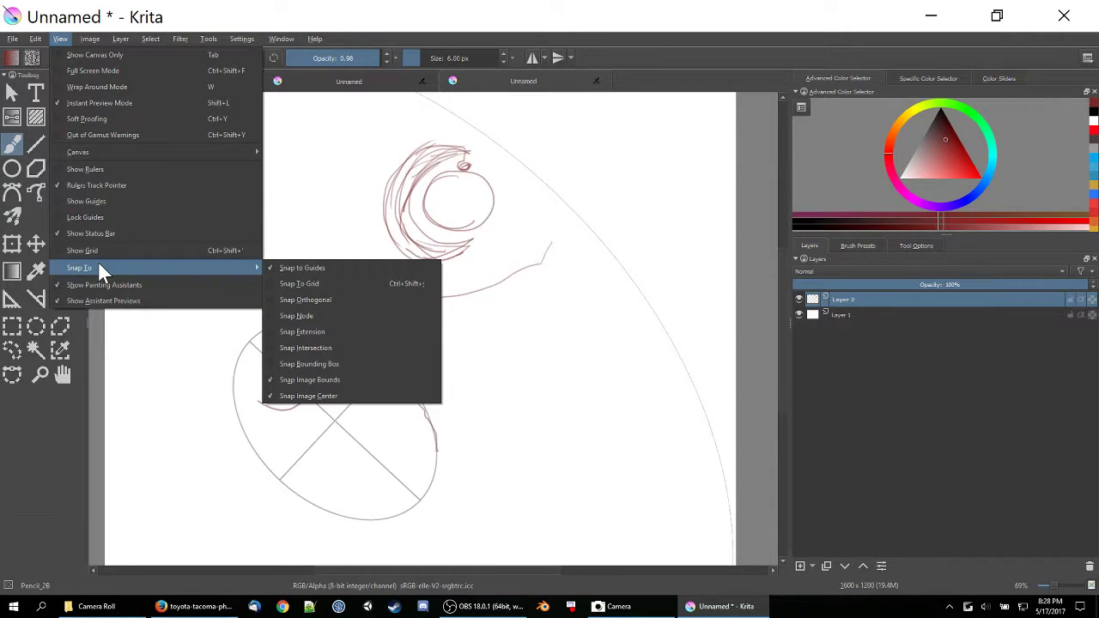
pyautogui.click(49, 420)
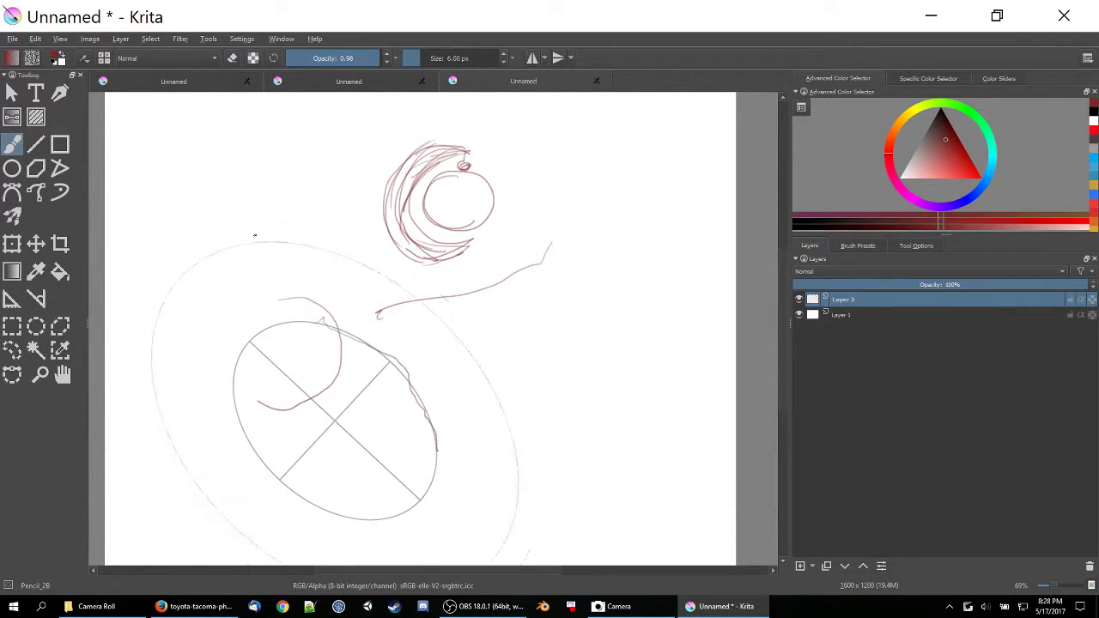
pyautogui.click(12, 169)
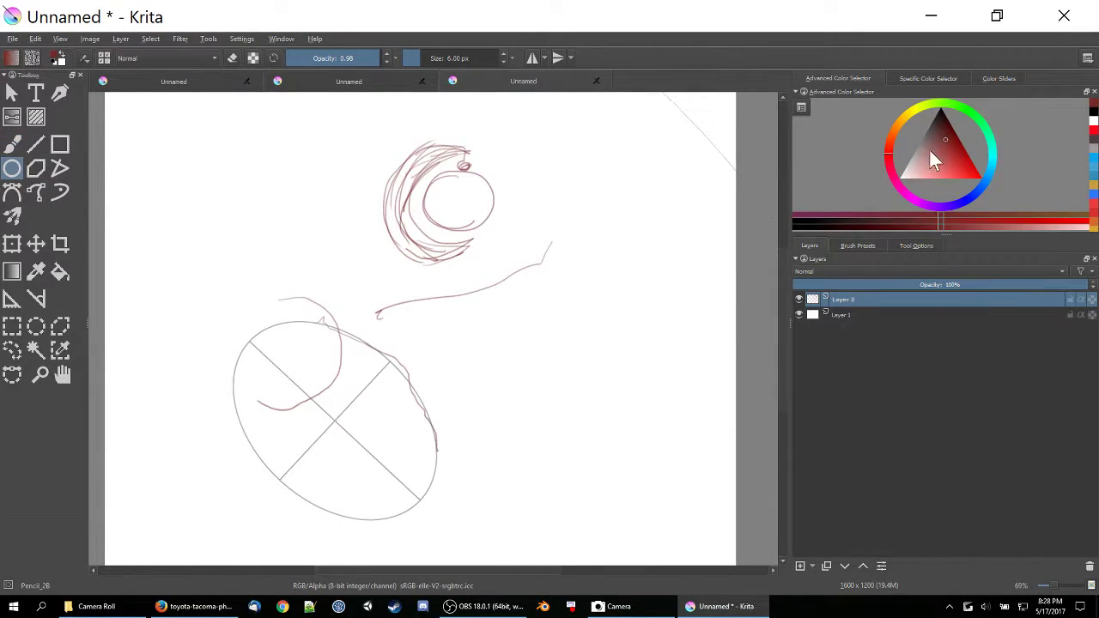
pyautogui.click(1086, 58)
pyautogui.click(907, 425)
# - Create another new blank 1600×1200 document with default settings
pyautogui.click(14, 38)
pyautogui.click(25, 58)
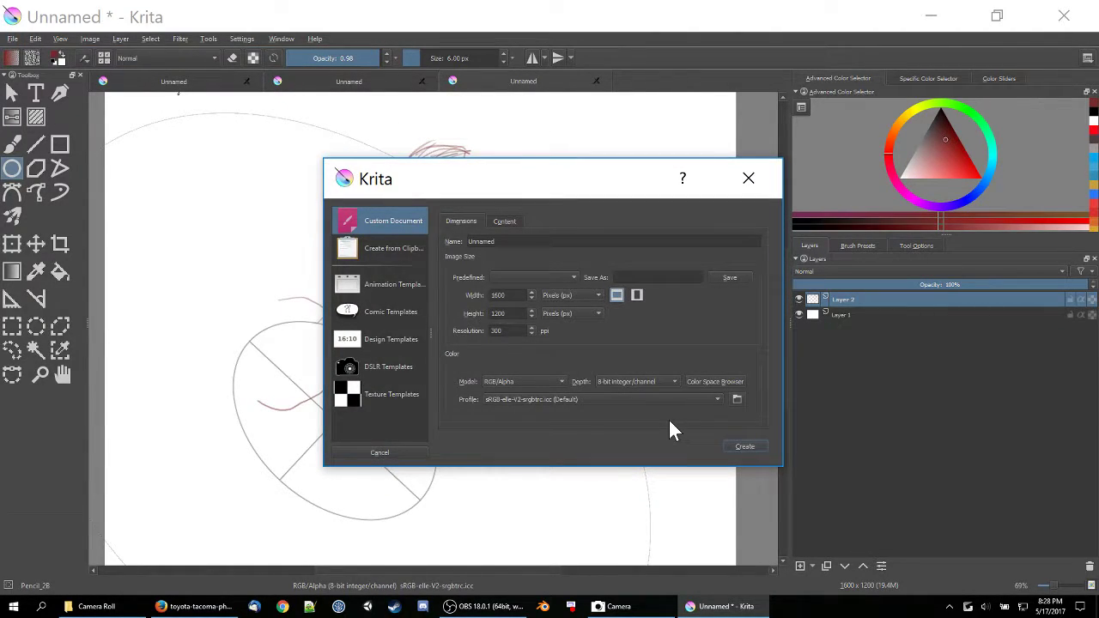
pyautogui.click(744, 446)
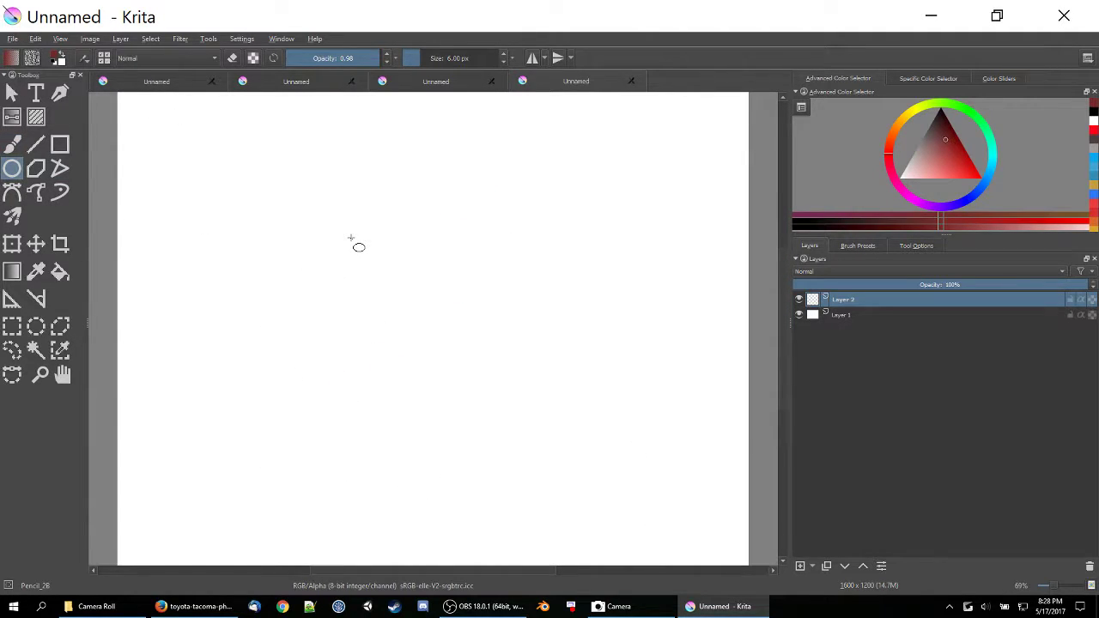
# - Draw a circle with the Ellipse tool near the canvas centre and add Layer 3 above Layer 2
pyautogui.moveTo(351, 238); pyautogui.dragTo(481, 363)
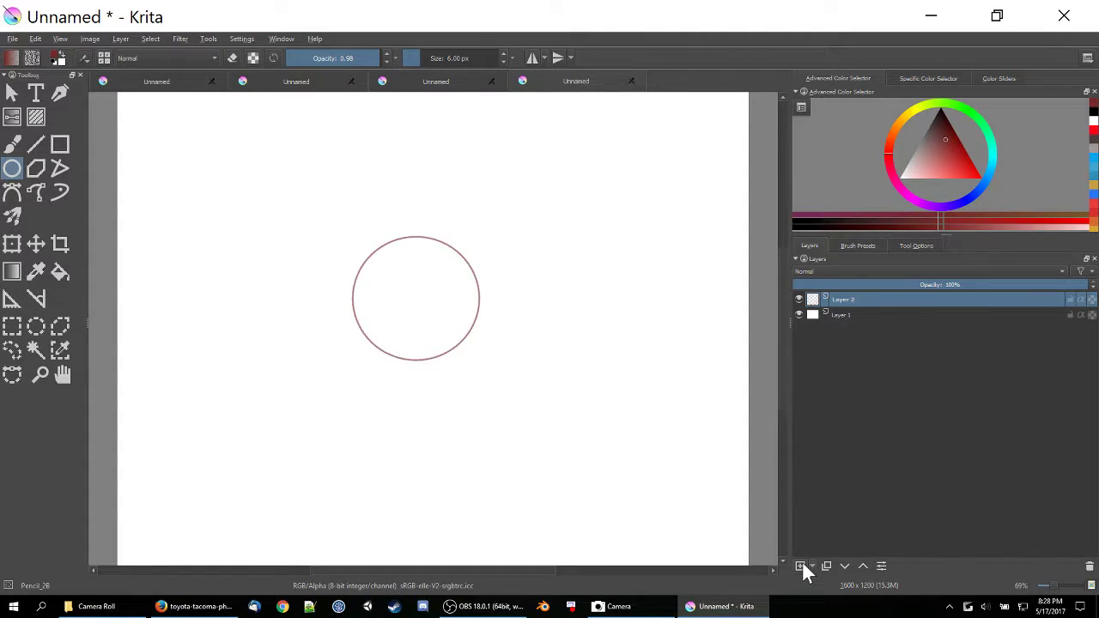
pyautogui.click(800, 567)
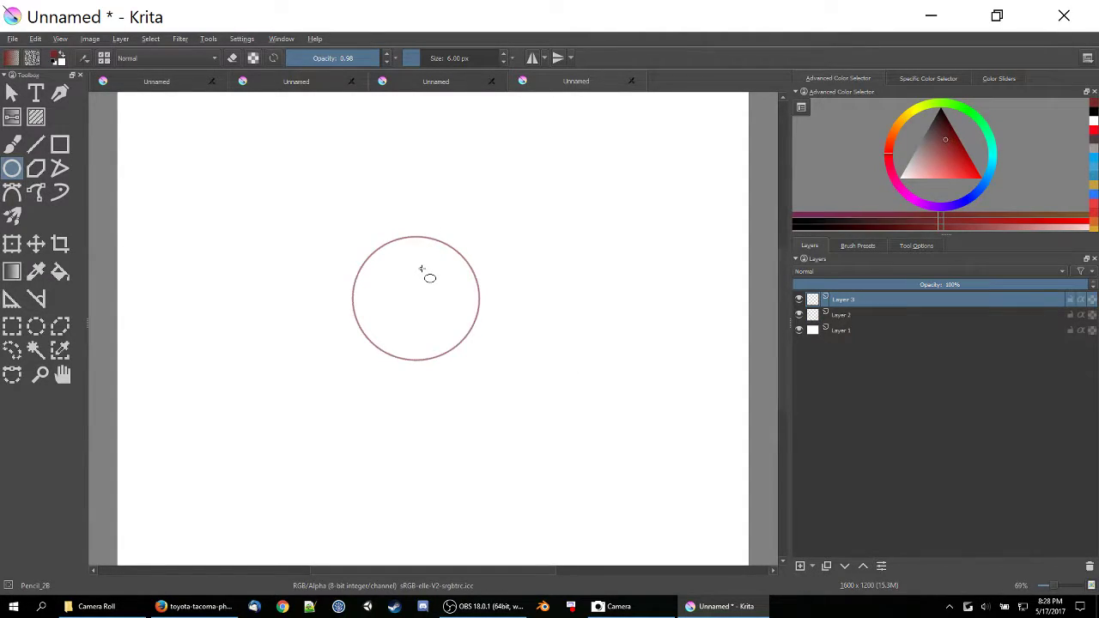
# - Draw a larger circle and centre it around the first one with the Move tool
pyautogui.moveTo(329, 202)
pyautogui.mouseDown()
pyautogui.moveTo(394, 305)
pyautogui.moveTo(491, 388)
pyautogui.moveTo(524, 399)
pyautogui.mouseUp()
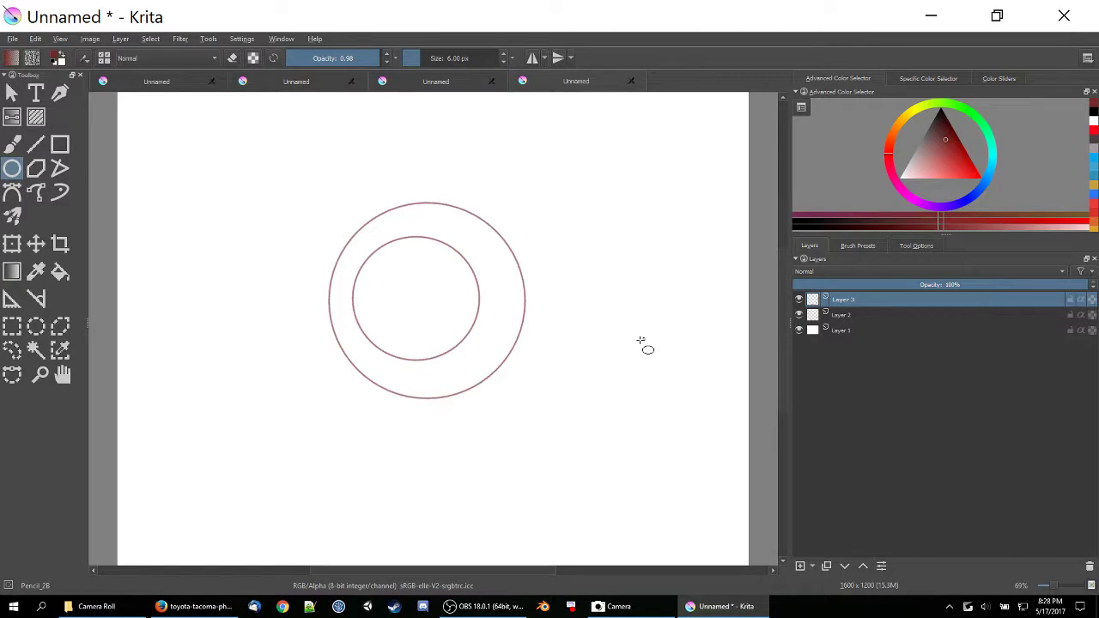
pyautogui.click(36, 245)
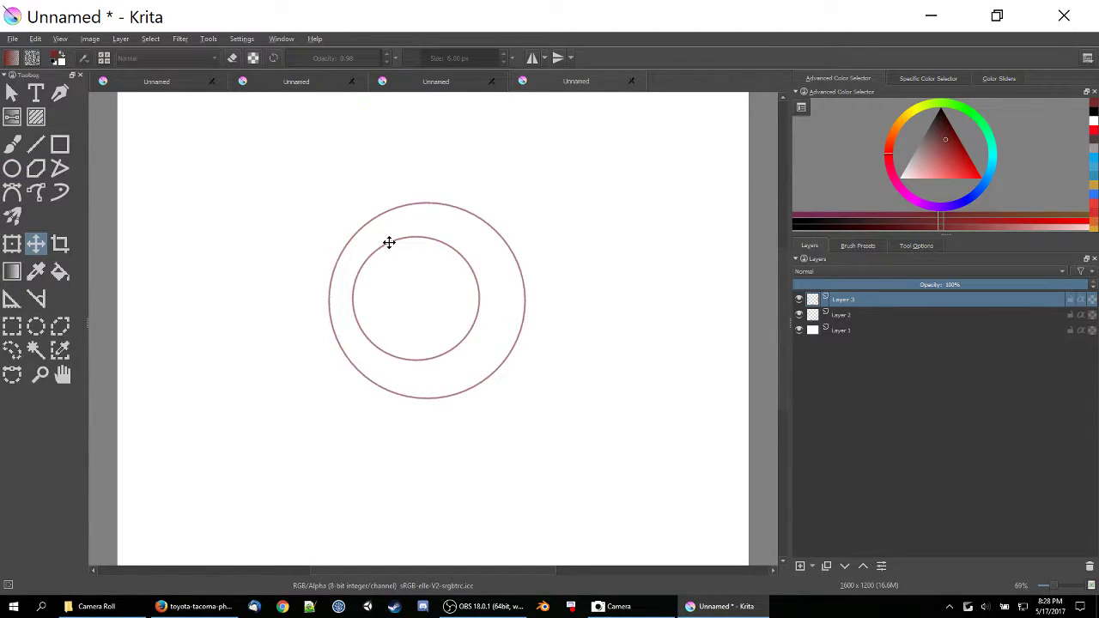
pyautogui.moveTo(388, 243); pyautogui.dragTo(357, 227)
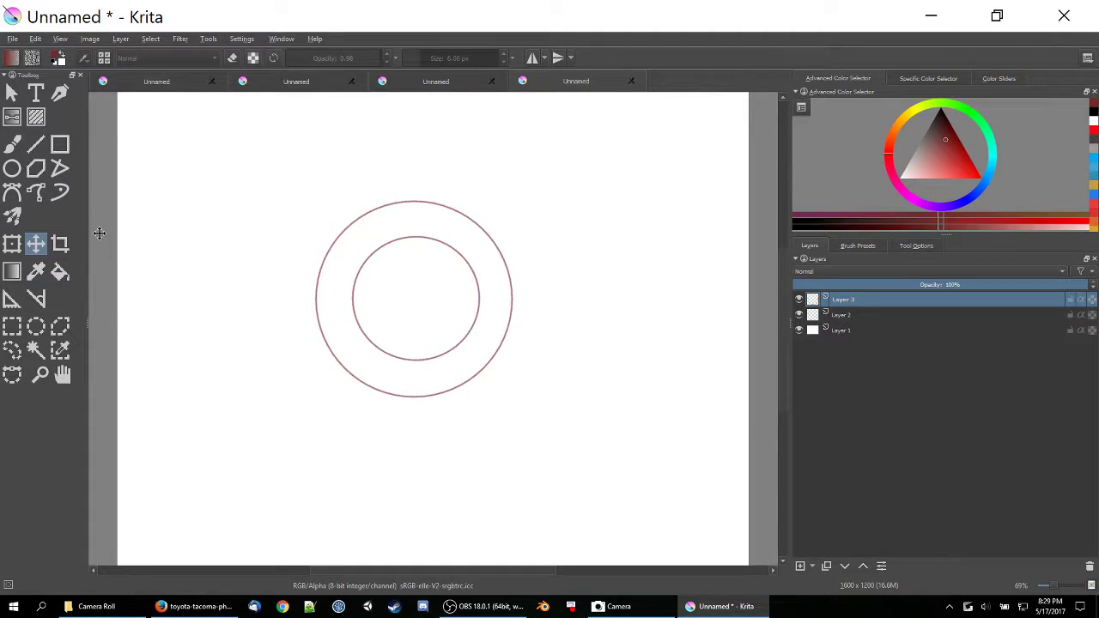
# - Draw an overlapping circle to the lower right, then undo its move
pyautogui.click(19, 169)
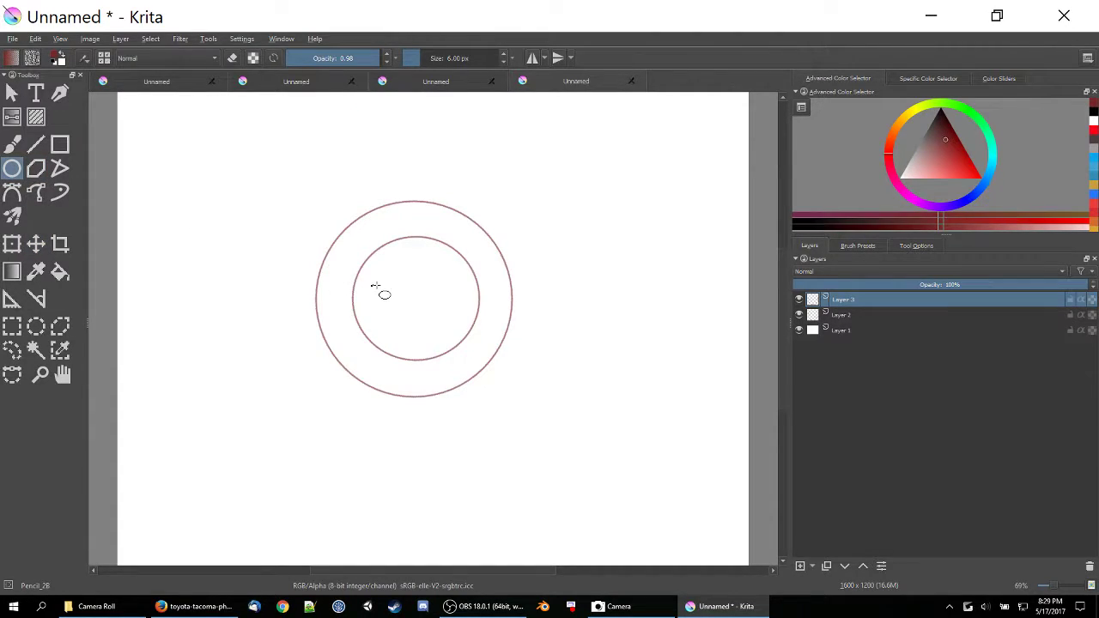
pyautogui.moveTo(373, 246); pyautogui.dragTo(571, 436)
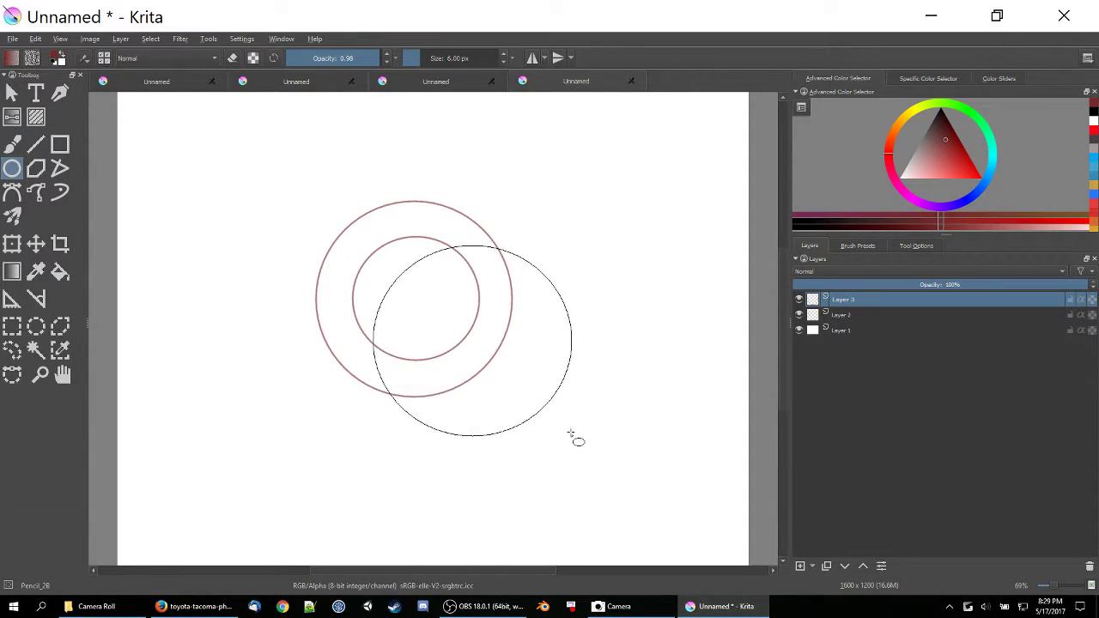
pyautogui.click(36, 244)
pyautogui.moveTo(463, 245); pyautogui.dragTo(421, 235)
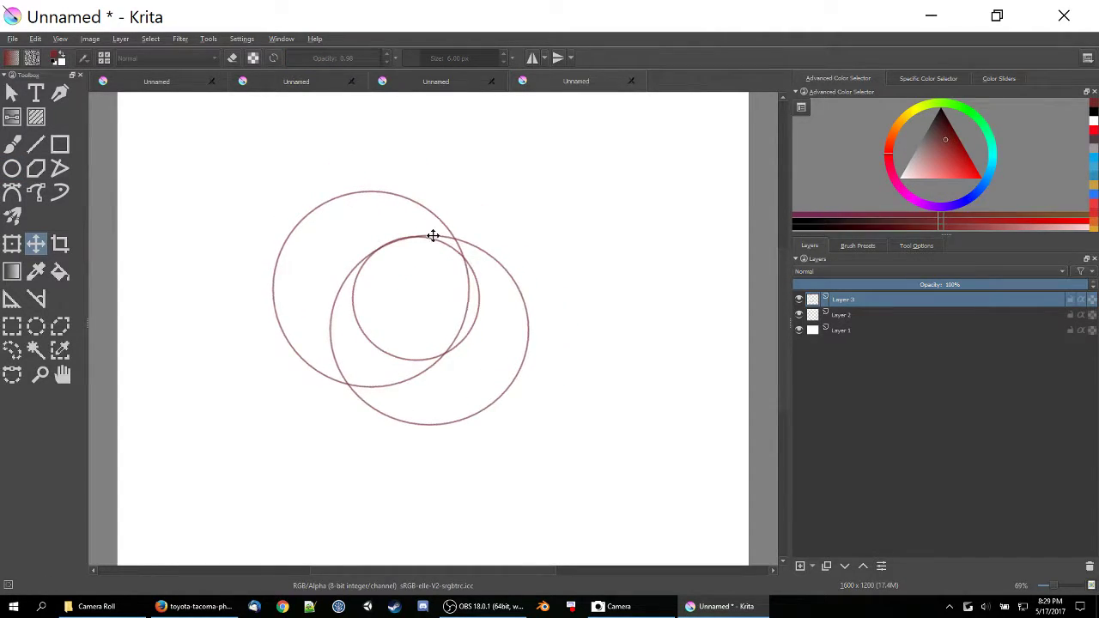
pyautogui.hotkey('ctrl', 'z')
pyautogui.hotkey('ctrl', 'z')
# - On new Layer 4, draw a large circle, shift it right, and hide Layer 2
pyautogui.click(801, 565)
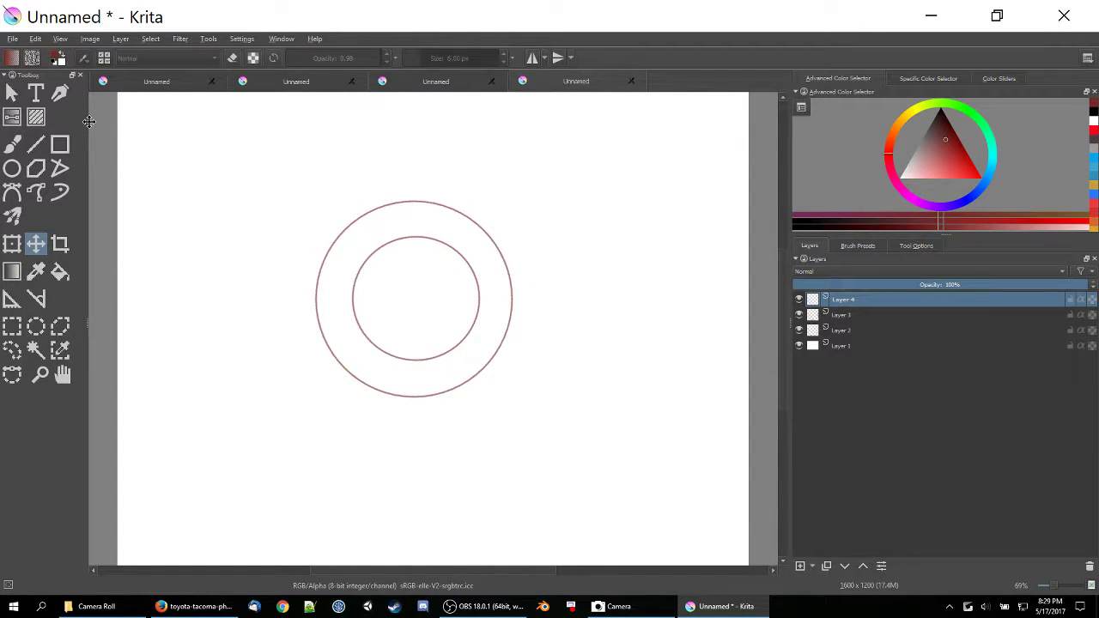
pyautogui.click(12, 168)
pyautogui.moveTo(329, 204); pyautogui.dragTo(527, 404)
pyautogui.click(35, 244)
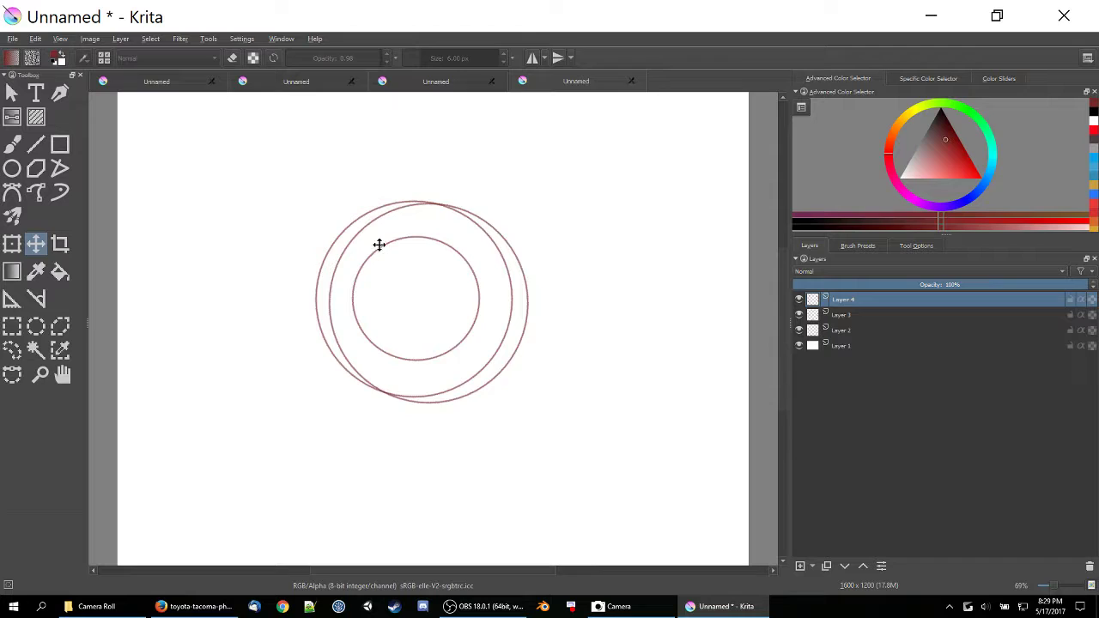
pyautogui.moveTo(377, 245); pyautogui.dragTo(401, 245)
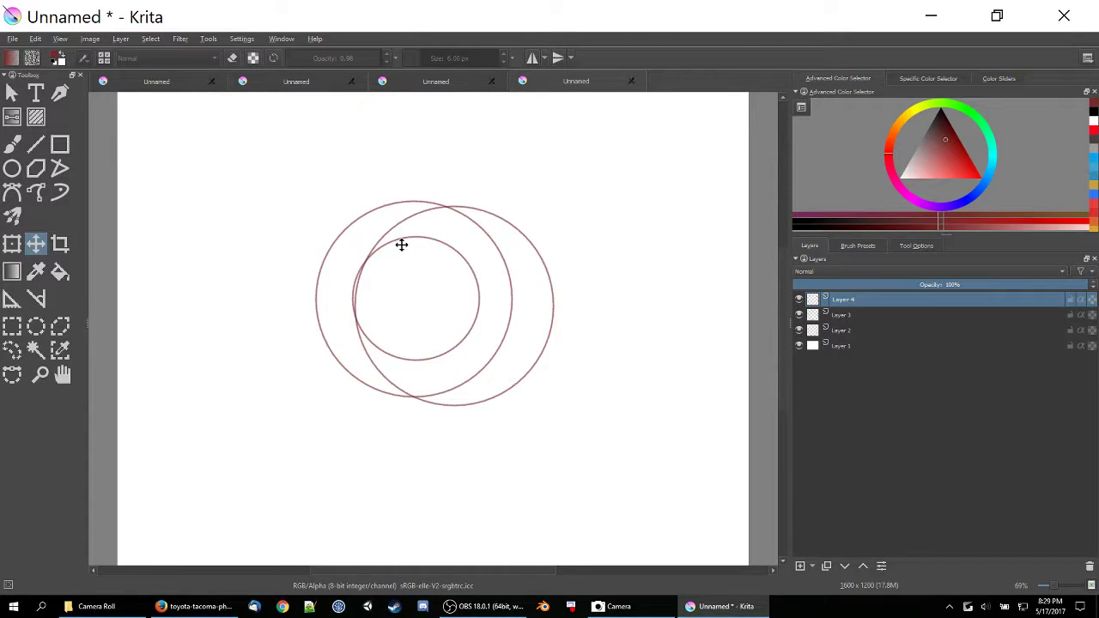
pyautogui.click(798, 329)
pyautogui.moveTo(389, 242)
pyautogui.mouseDown()
pyautogui.moveTo(420, 237)
pyautogui.moveTo(403, 236)
pyautogui.mouseUp()
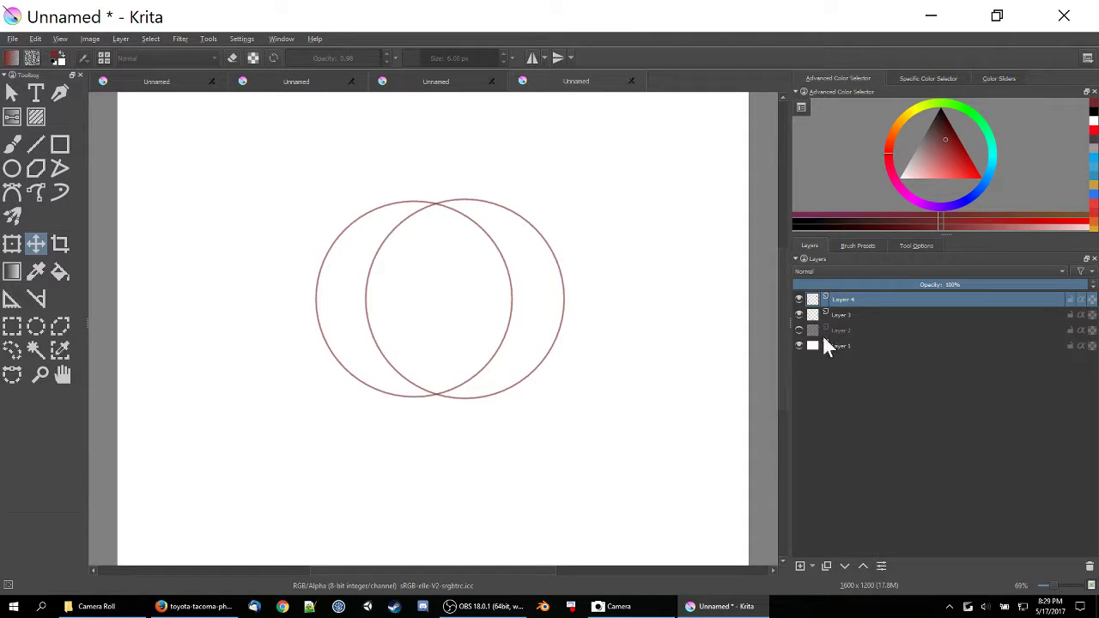
# - Merge Layer 4 down and erase the right circle's outer arcs with a large Eraser_circle
pyautogui.rightClick(868, 301)
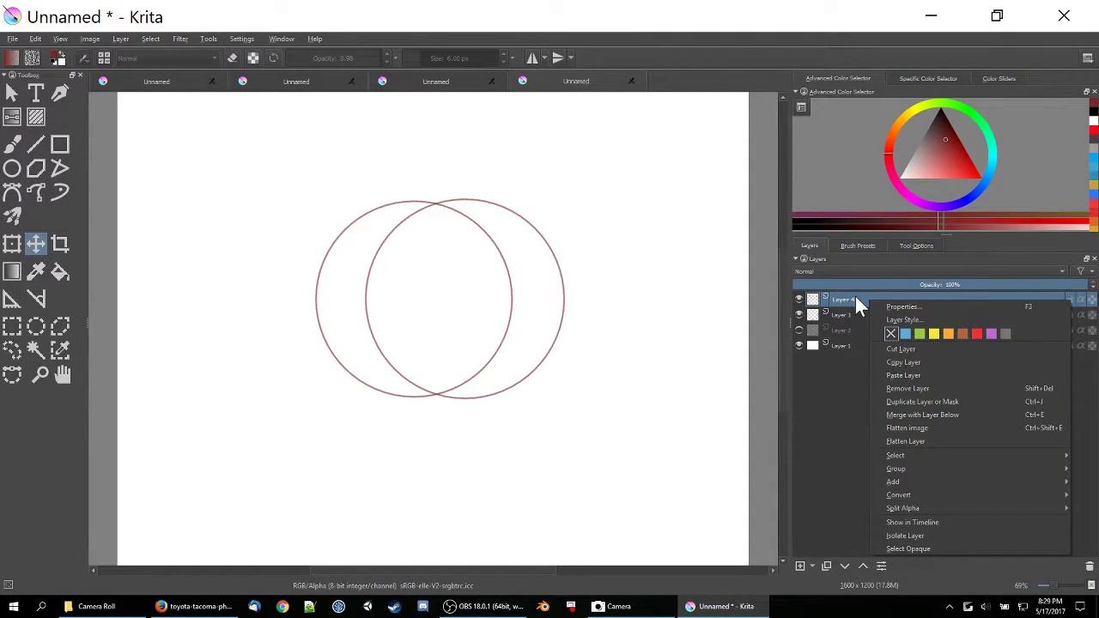
pyautogui.click(903, 414)
pyautogui.click(12, 148)
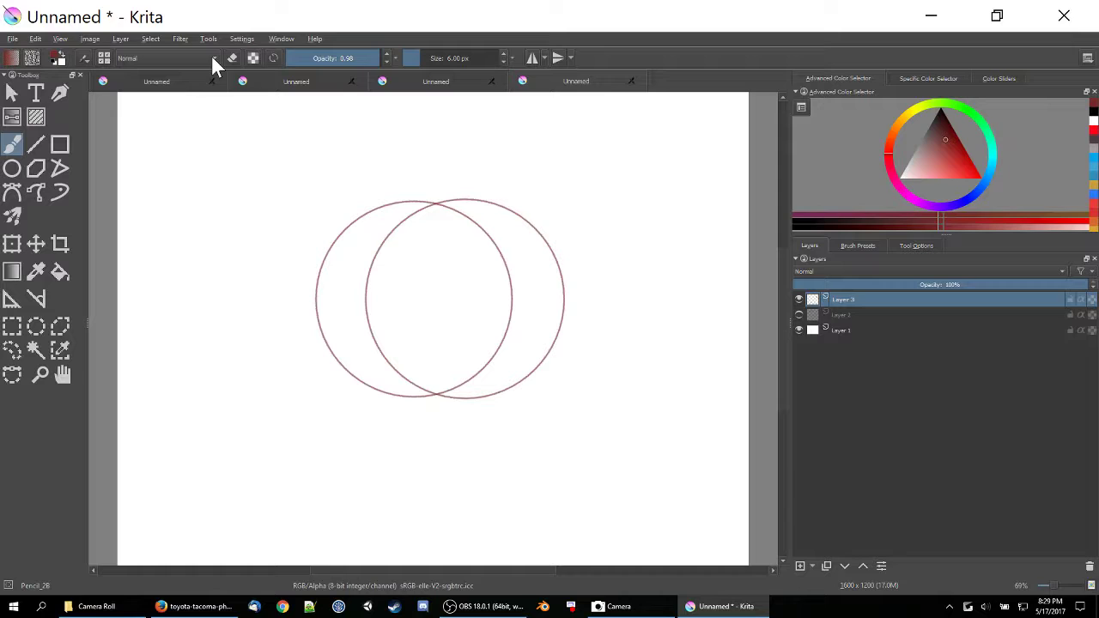
pyautogui.press('e')
pyautogui.click(461, 57)
pyautogui.moveTo(466, 214)
pyautogui.mouseDown()
pyautogui.moveTo(485, 238)
pyautogui.moveTo(472, 375)
pyautogui.moveTo(486, 365)
pyautogui.mouseUp()
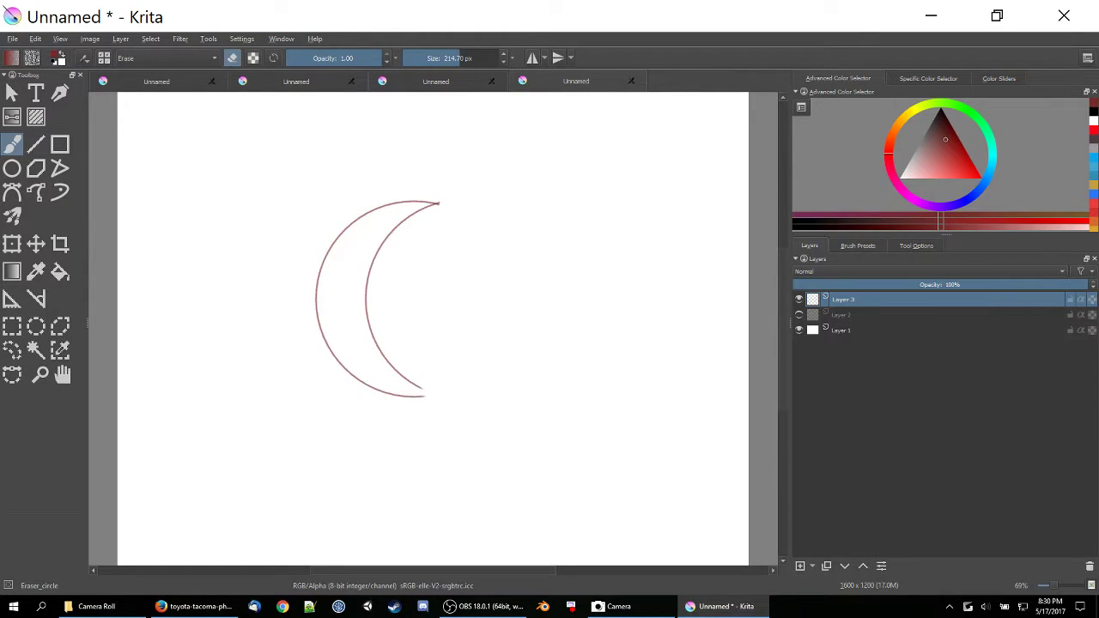
pyautogui.hotkey('ctrl', 'z')
pyautogui.hotkey('ctrl', 'z')
pyautogui.moveTo(540, 269)
pyautogui.mouseDown()
pyautogui.moveTo(490, 221)
pyautogui.moveTo(505, 233)
pyautogui.moveTo(523, 327)
pyautogui.moveTo(497, 373)
pyautogui.moveTo(463, 390)
pyautogui.mouseUp()
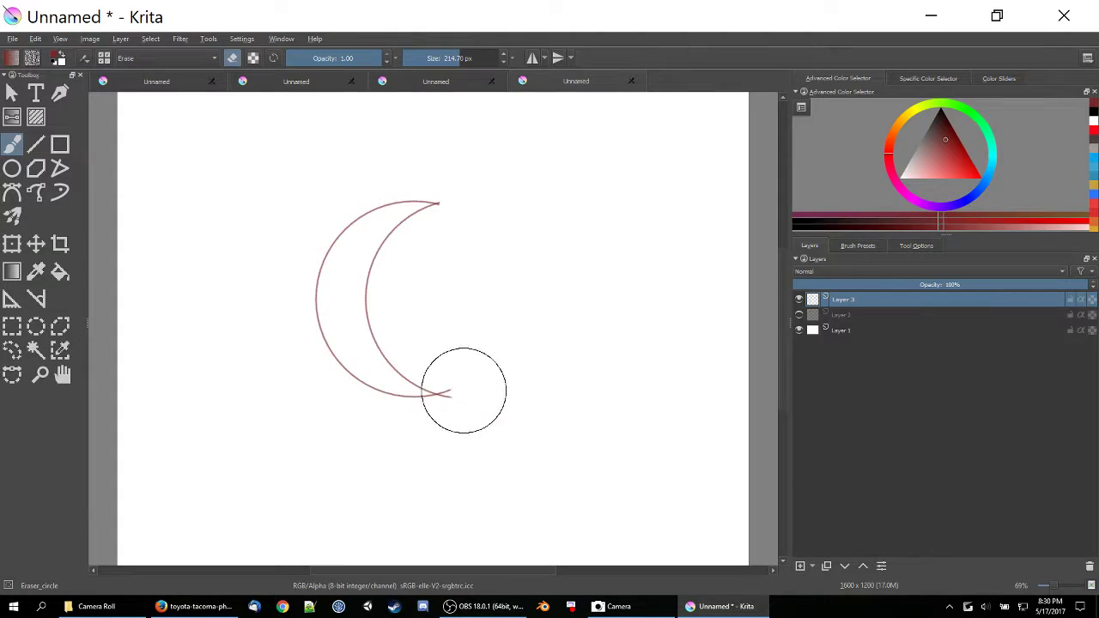
# - Tidy the crescent's top tip with a small eraser and show Layer 2 again
pyautogui.click(426, 57)
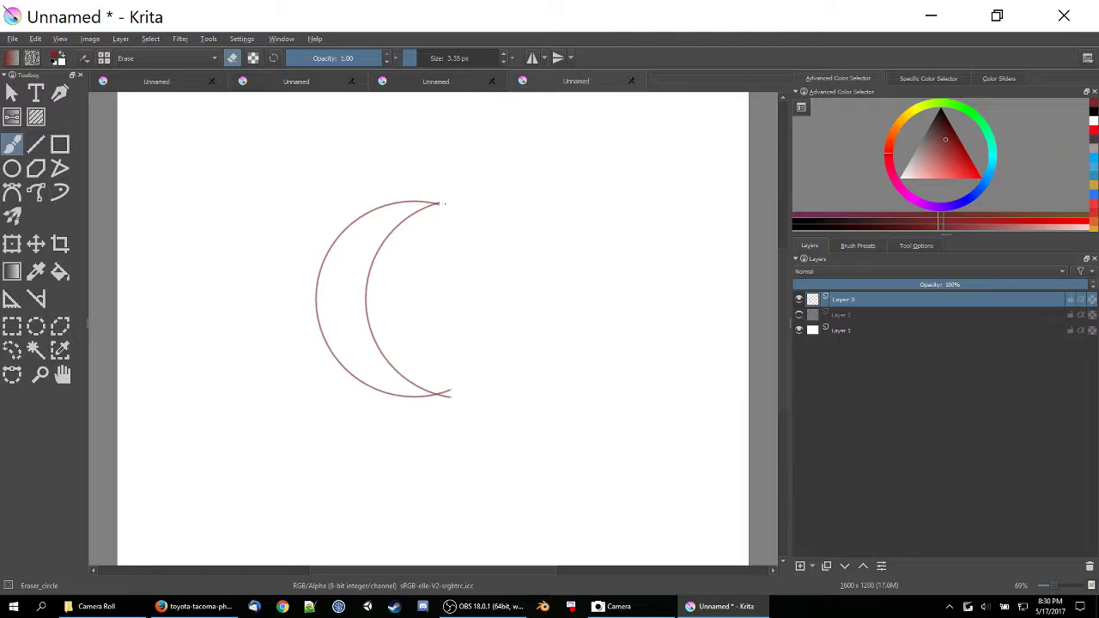
pyautogui.moveTo(440, 203); pyautogui.dragTo(437, 204)
pyautogui.click(430, 54)
pyautogui.click(798, 314)
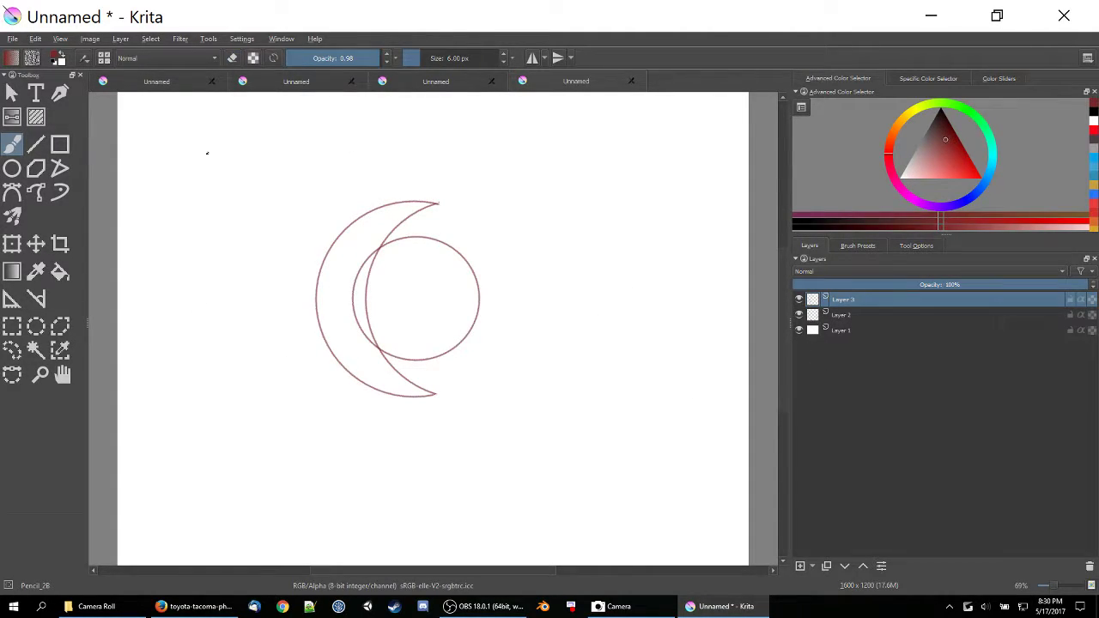
pyautogui.click(36, 244)
# - Move the crescent left and nudge it slightly down beside the small circle
pyautogui.moveTo(409, 276); pyautogui.dragTo(379, 273)
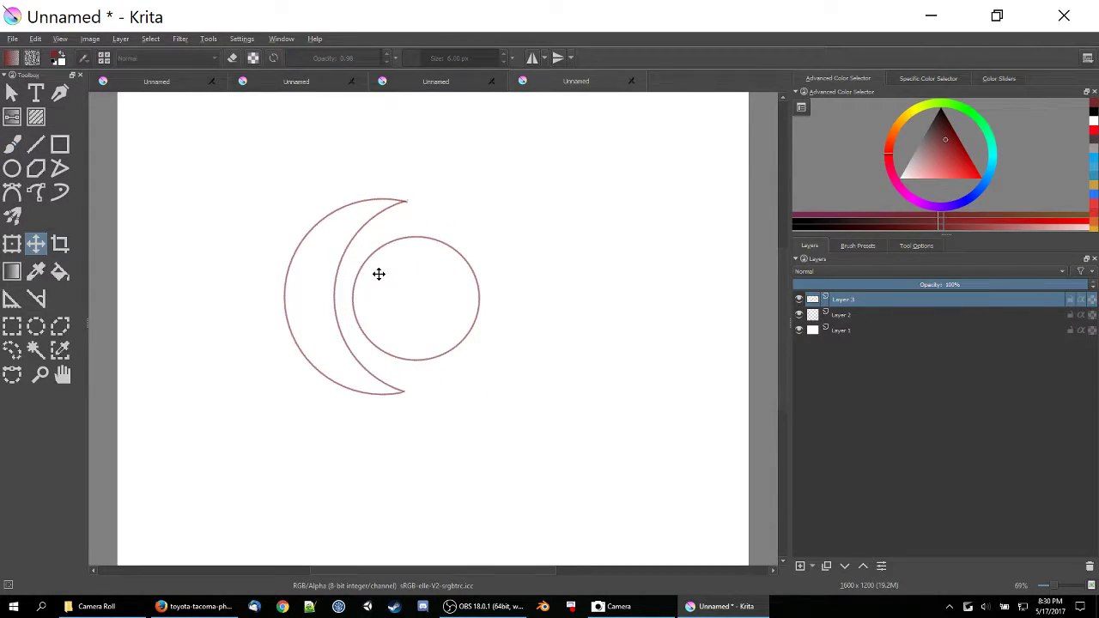
pyautogui.moveTo(378, 274); pyautogui.dragTo(378, 272)
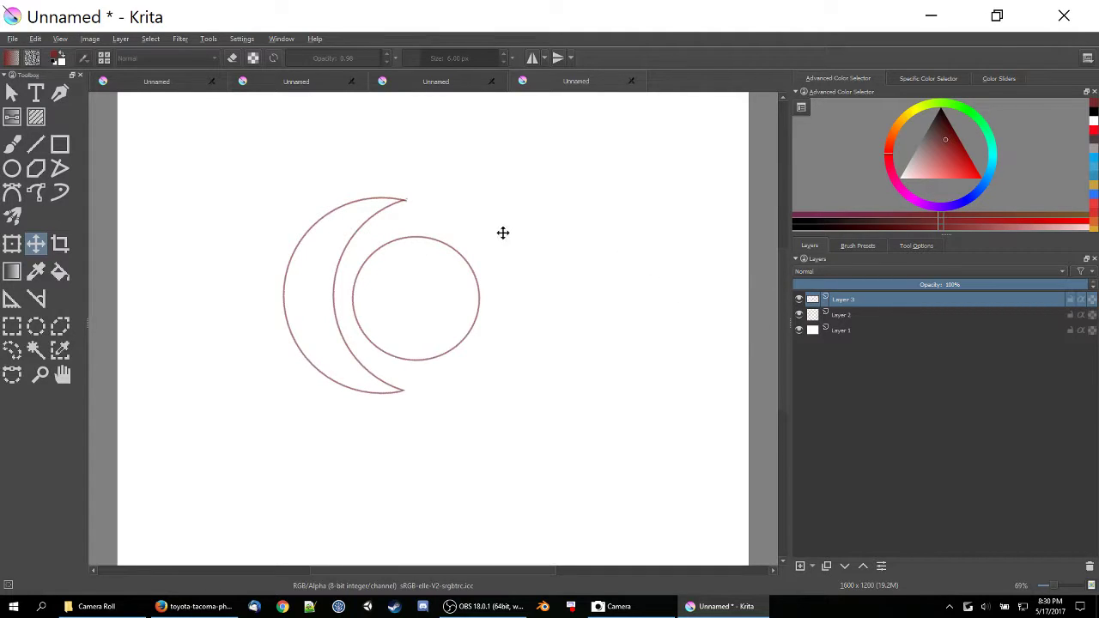
pyautogui.moveTo(326, 267); pyautogui.dragTo(326, 272)
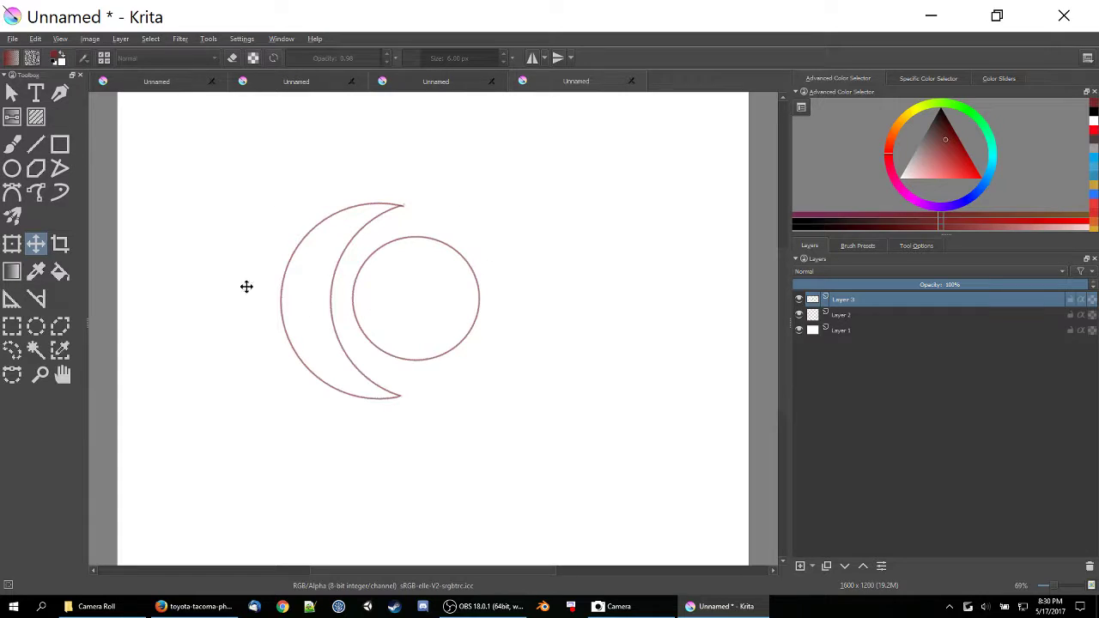
pyautogui.click(12, 144)
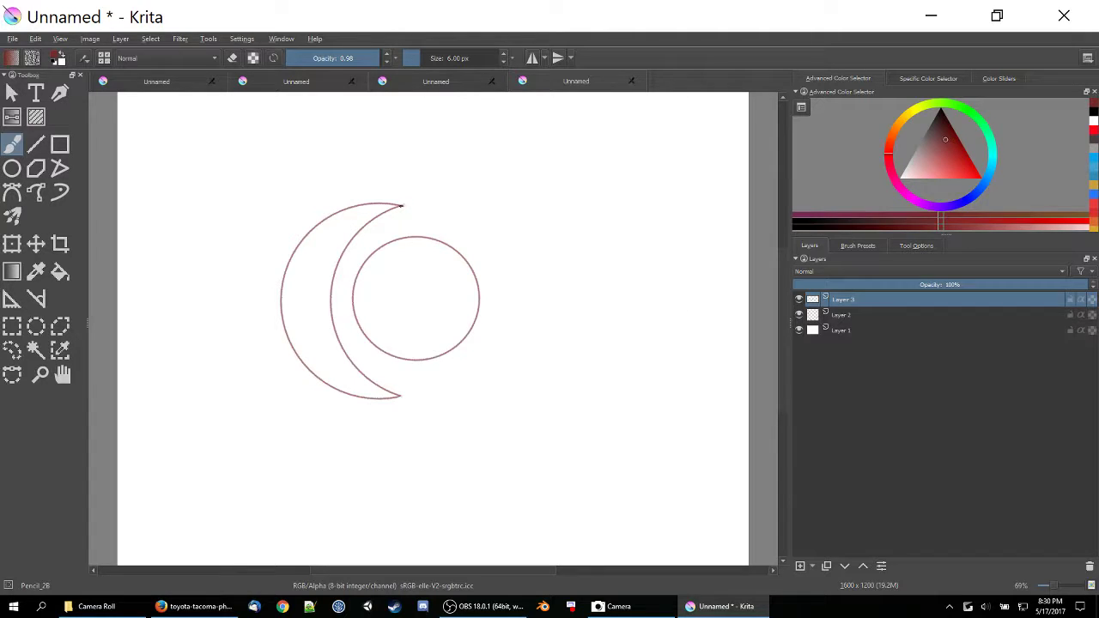
# - Sketch a tip line and spiral curls along the crescent's upper part and outer edge
pyautogui.moveTo(402, 207); pyautogui.dragTo(400, 225)
pyautogui.moveTo(371, 215)
pyautogui.mouseDown()
pyautogui.moveTo(340, 240)
pyautogui.moveTo(363, 215)
pyautogui.moveTo(352, 211)
pyautogui.mouseUp()
pyautogui.moveTo(319, 224); pyautogui.dragTo(339, 230)
pyautogui.moveTo(343, 222)
pyautogui.mouseDown()
pyautogui.moveTo(362, 208)
pyautogui.moveTo(327, 279)
pyautogui.mouseUp()
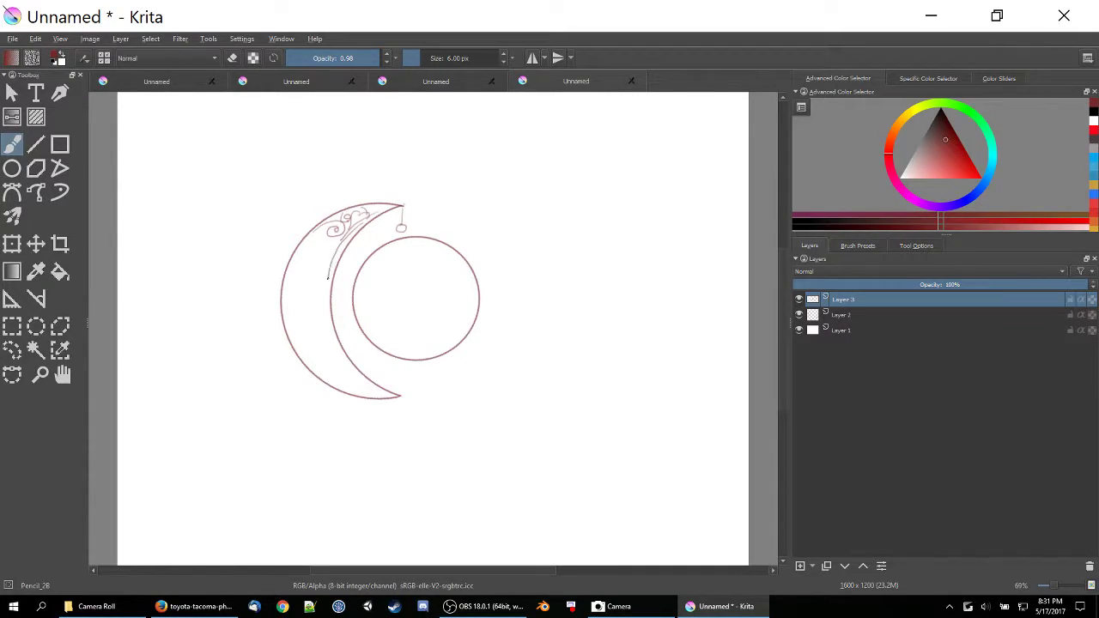
pyautogui.moveTo(317, 230)
pyautogui.mouseDown()
pyautogui.moveTo(297, 255)
pyautogui.moveTo(337, 244)
pyautogui.moveTo(329, 277)
pyautogui.mouseUp()
# - Sketch the circle's inner rim, chain links above the crescent, and inner crescent detail lines
pyautogui.moveTo(379, 259)
pyautogui.mouseDown()
pyautogui.moveTo(361, 303)
pyautogui.moveTo(381, 334)
pyautogui.moveTo(421, 347)
pyautogui.moveTo(464, 326)
pyautogui.moveTo(472, 305)
pyautogui.moveTo(373, 268)
pyautogui.mouseUp()
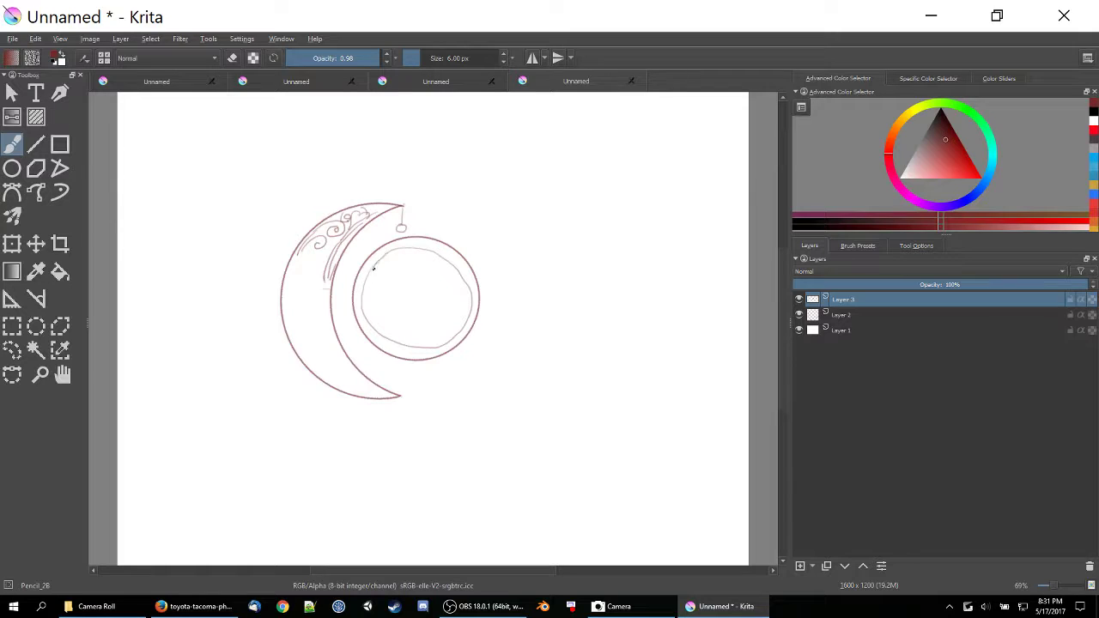
pyautogui.moveTo(460, 266); pyautogui.dragTo(463, 285)
pyautogui.moveTo(372, 178); pyautogui.dragTo(381, 140)
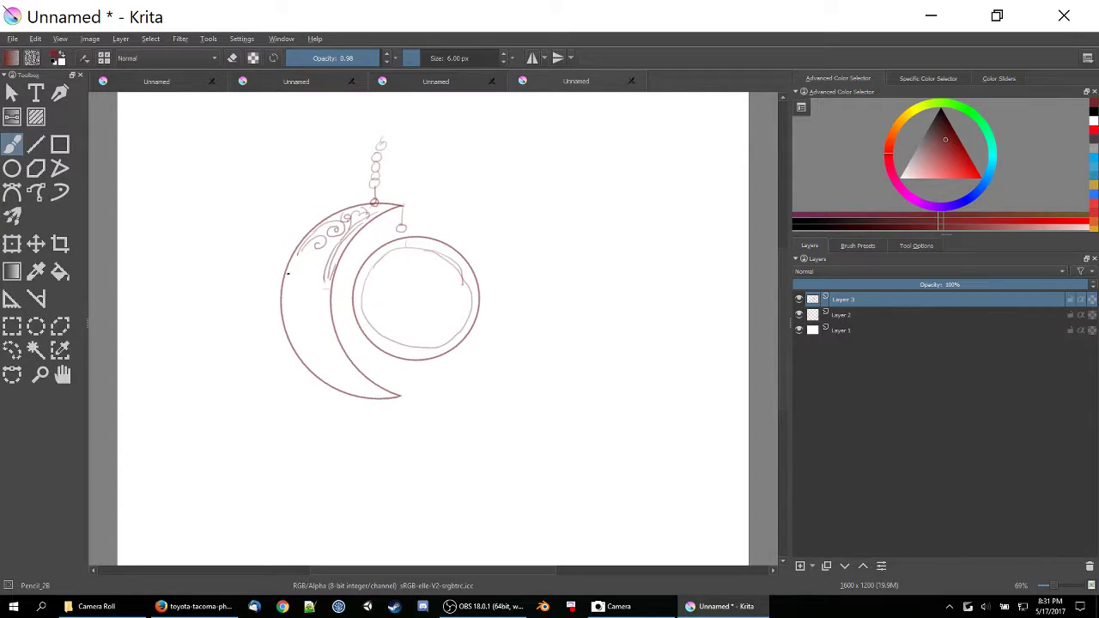
pyautogui.moveTo(293, 260); pyautogui.dragTo(287, 316)
pyautogui.moveTo(330, 273); pyautogui.dragTo(326, 325)
# - Connect the crescent tip to the small ring and retrace the inner circle and crescent edges
pyautogui.moveTo(404, 204)
pyautogui.mouseDown()
pyautogui.moveTo(402, 266)
pyautogui.moveTo(392, 254)
pyautogui.moveTo(368, 277)
pyautogui.moveTo(390, 254)
pyautogui.moveTo(440, 255)
pyautogui.moveTo(467, 277)
pyautogui.moveTo(466, 320)
pyautogui.moveTo(438, 344)
pyautogui.moveTo(433, 164)
pyautogui.moveTo(361, 314)
pyautogui.mouseUp()
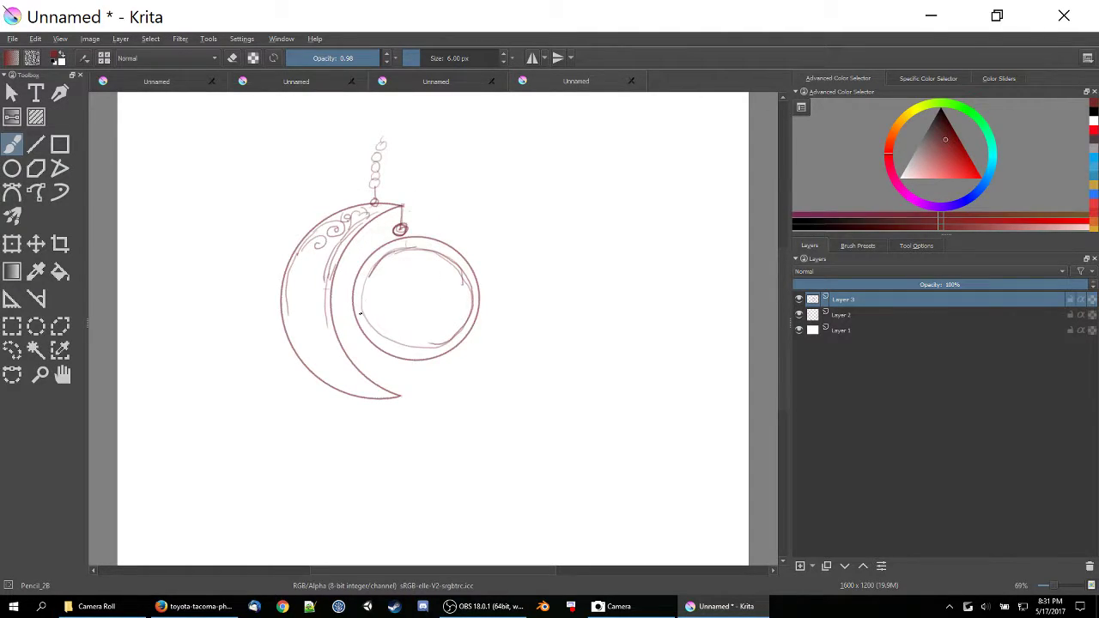
pyautogui.moveTo(372, 271)
pyautogui.mouseDown()
pyautogui.moveTo(364, 321)
pyautogui.moveTo(388, 340)
pyautogui.moveTo(441, 345)
pyautogui.moveTo(440, 210)
pyautogui.mouseUp()
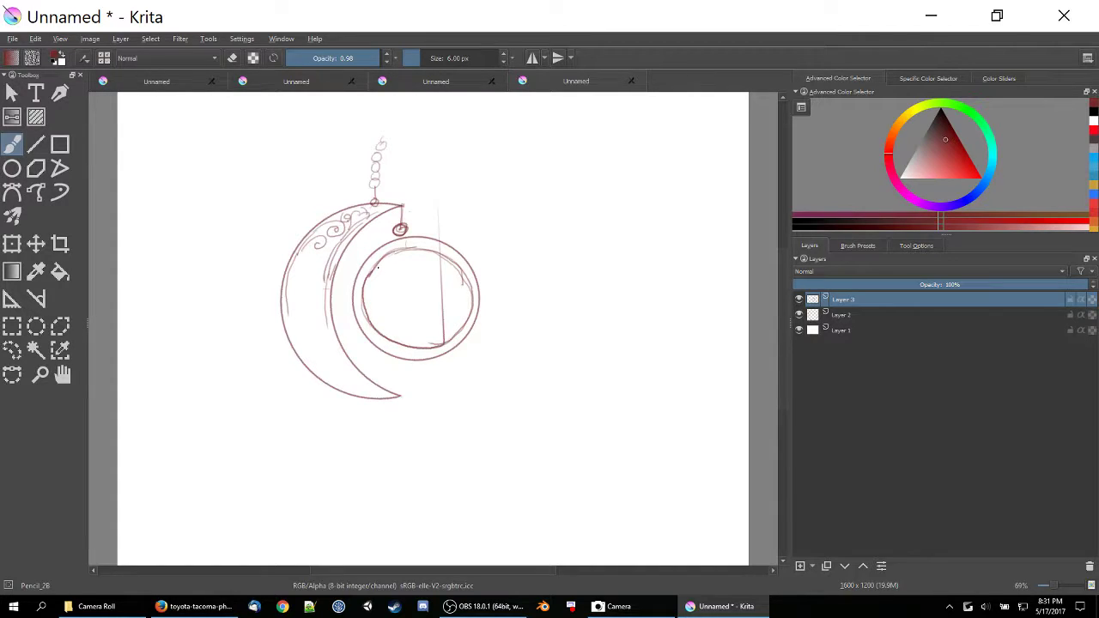
pyautogui.moveTo(378, 267)
pyautogui.mouseDown()
pyautogui.moveTo(393, 254)
pyautogui.moveTo(361, 301)
pyautogui.moveTo(364, 319)
pyautogui.moveTo(383, 321)
pyautogui.mouseUp()
pyautogui.moveTo(455, 269)
pyautogui.mouseDown()
pyautogui.moveTo(469, 284)
pyautogui.moveTo(460, 321)
pyautogui.mouseUp()
pyautogui.moveTo(380, 379); pyautogui.dragTo(348, 392)
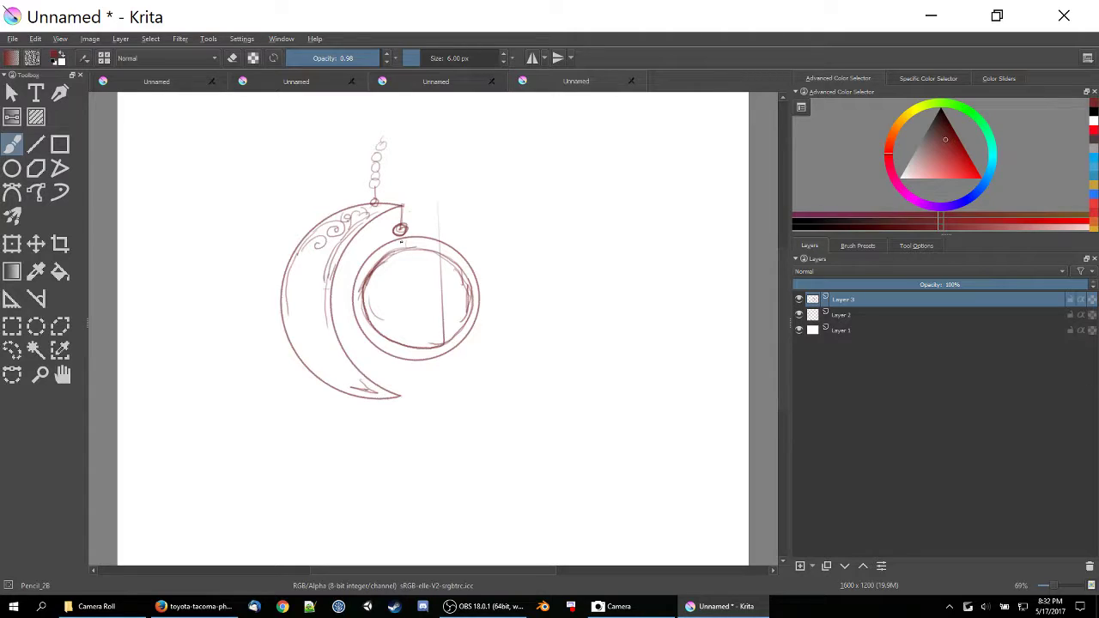
pyautogui.moveTo(407, 228); pyautogui.dragTo(409, 231)
pyautogui.moveTo(378, 218); pyautogui.dragTo(395, 209)
pyautogui.press('c')
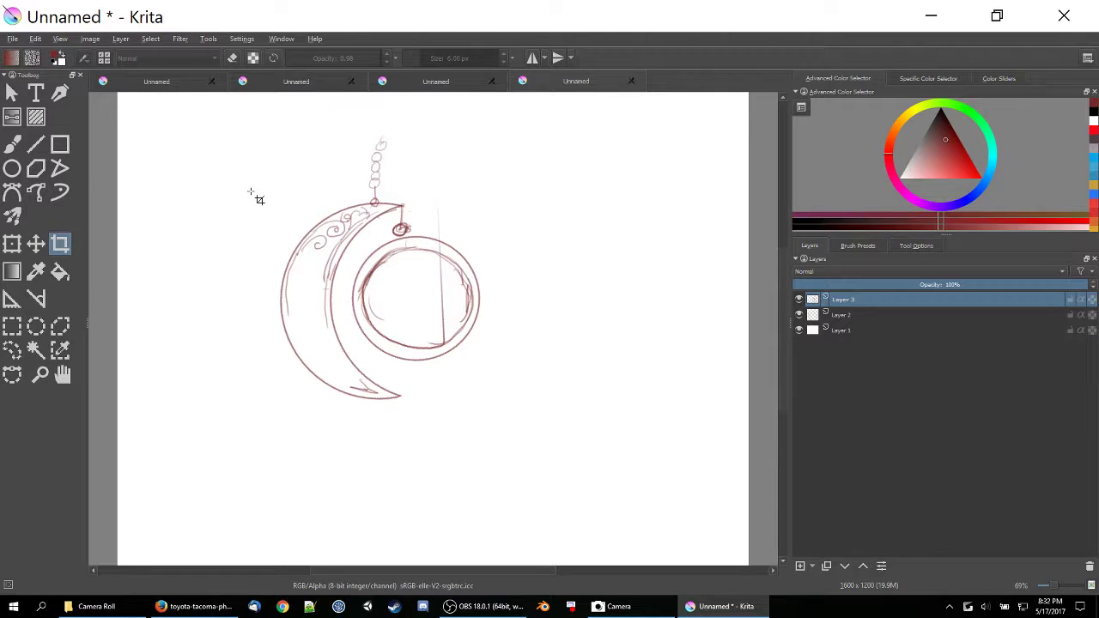
# - Crop the canvas to 640 × 623 pixels around the pendant, including the chain
pyautogui.moveTo(250, 190)
pyautogui.mouseDown()
pyautogui.moveTo(306, 272)
pyautogui.moveTo(455, 369)
pyautogui.moveTo(513, 434)
pyautogui.mouseUp()
pyautogui.moveTo(375, 187)
pyautogui.mouseDown()
pyautogui.moveTo(376, 128)
pyautogui.moveTo(372, 172)
pyautogui.mouseUp()
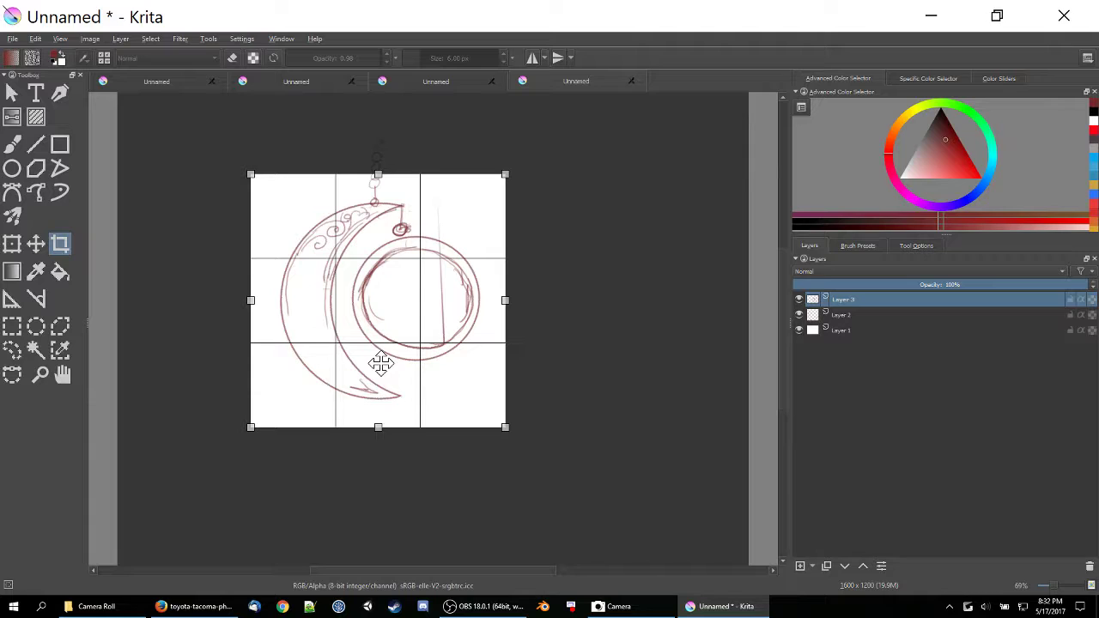
pyautogui.moveTo(506, 297); pyautogui.dragTo(505, 294)
pyautogui.moveTo(251, 296); pyautogui.dragTo(251, 294)
pyautogui.press('Return')
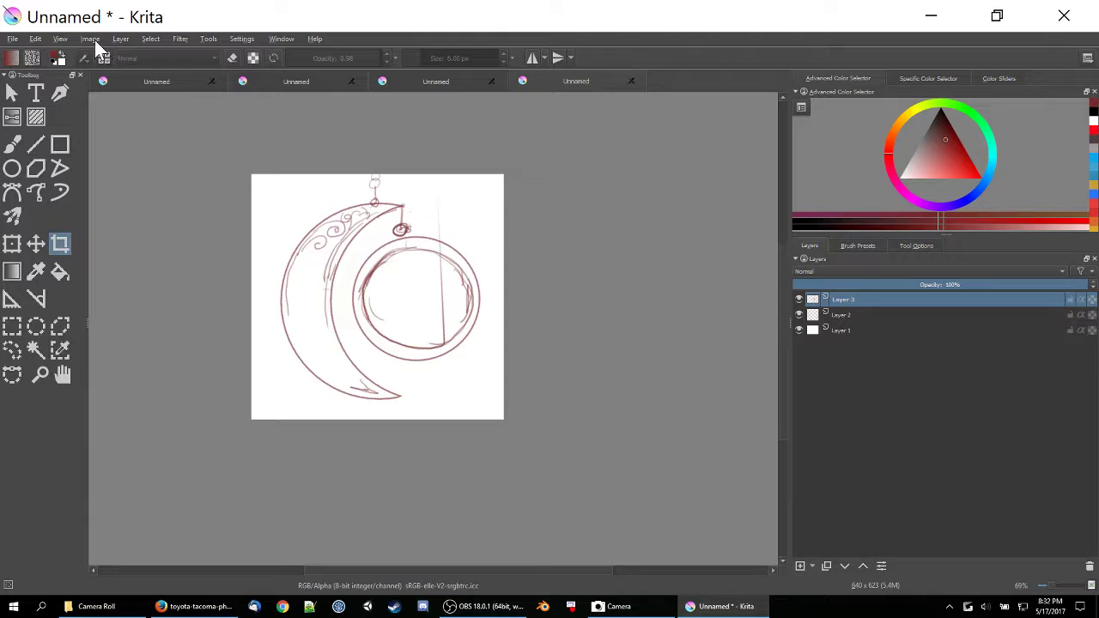
# - Scale the image down to 64 × 62 pixels with Scale Image
pyautogui.click(125, 40)
pyautogui.moveTo(95, 41)
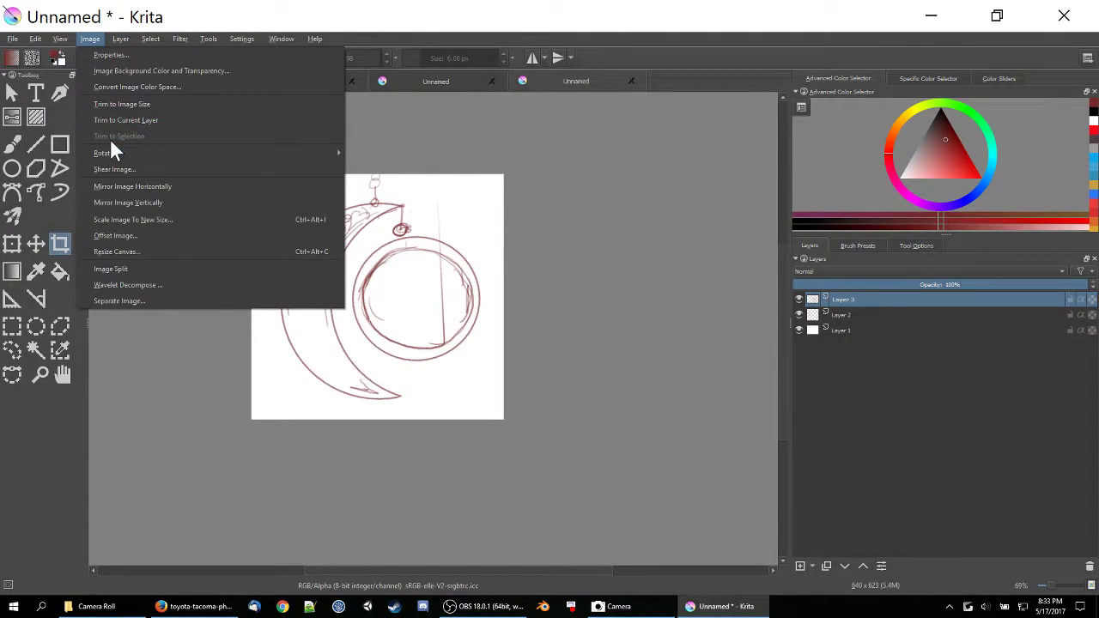
pyautogui.click(160, 219)
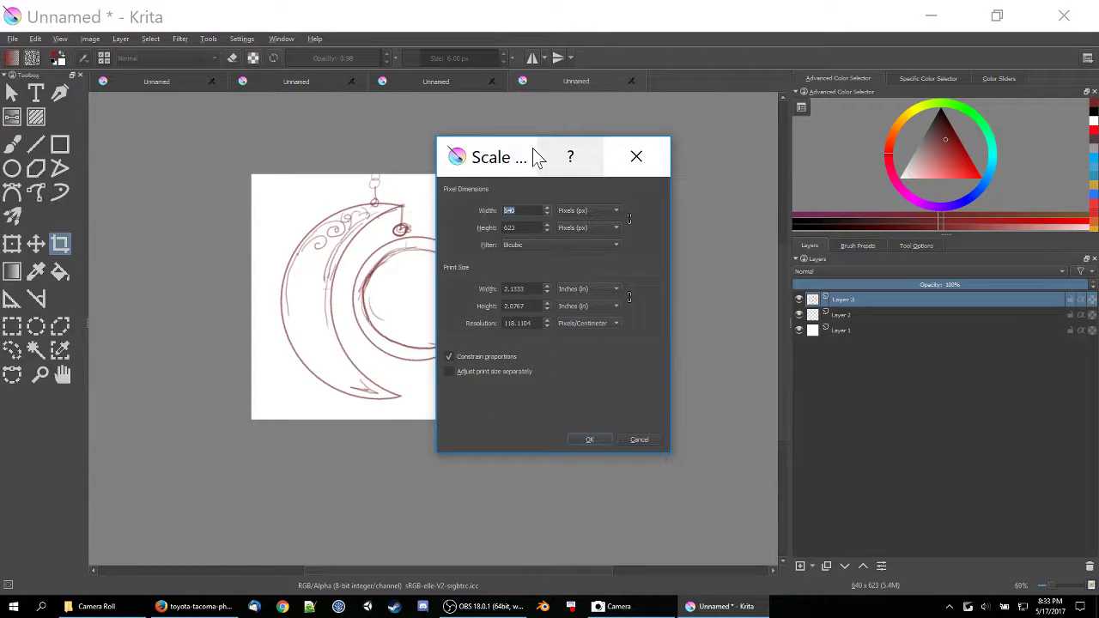
pyautogui.moveTo(537, 157); pyautogui.dragTo(663, 157)
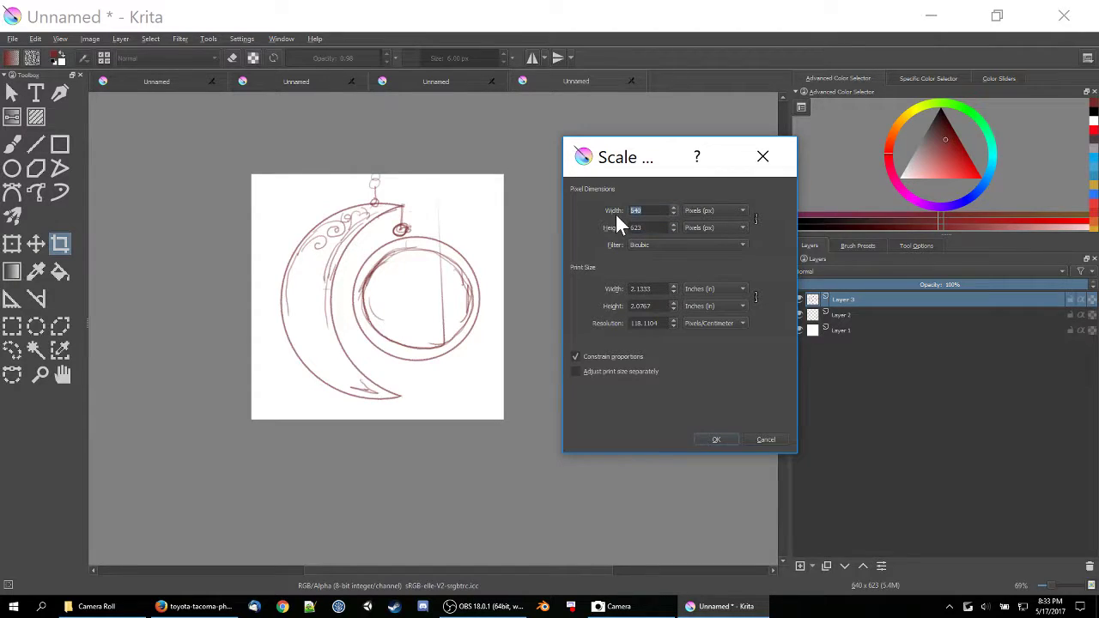
pyautogui.press('Tab')
pyautogui.hotkey('shift', 'Tab')
pyautogui.write('64')
pyautogui.click(716, 440)
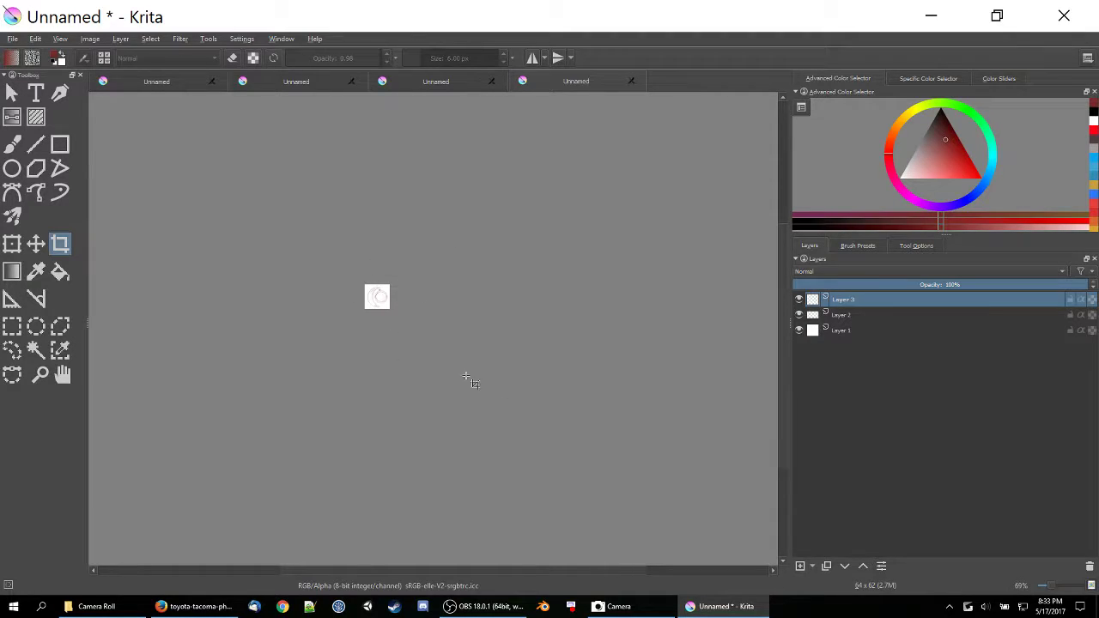
# - Zoom the view in to 800% on the tiny pendant image
pyautogui.click(1056, 591)
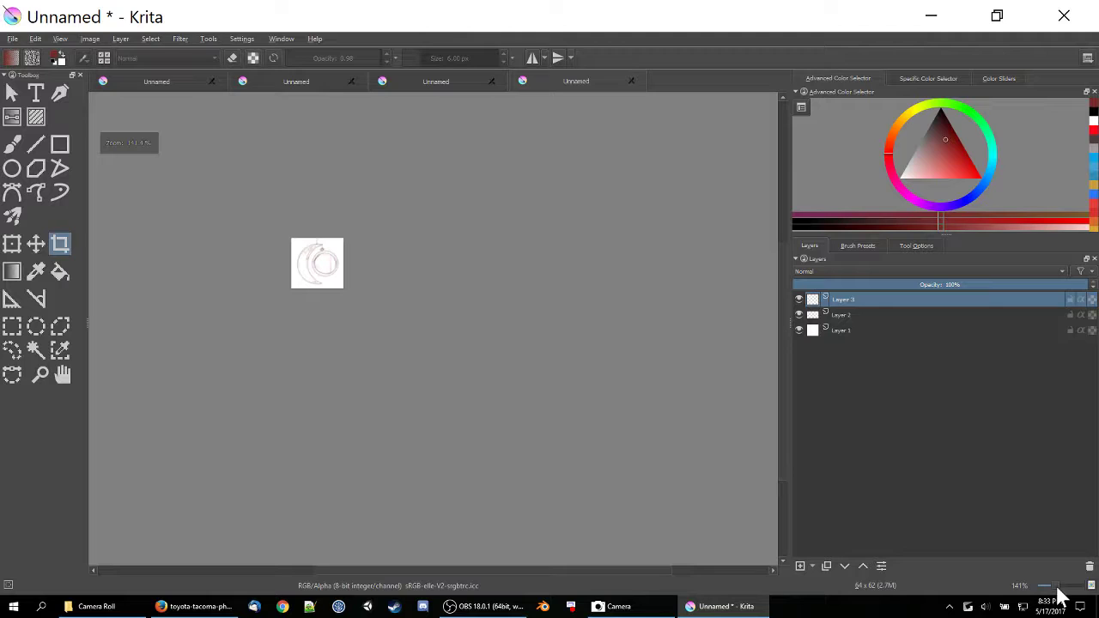
pyautogui.click(1056, 590)
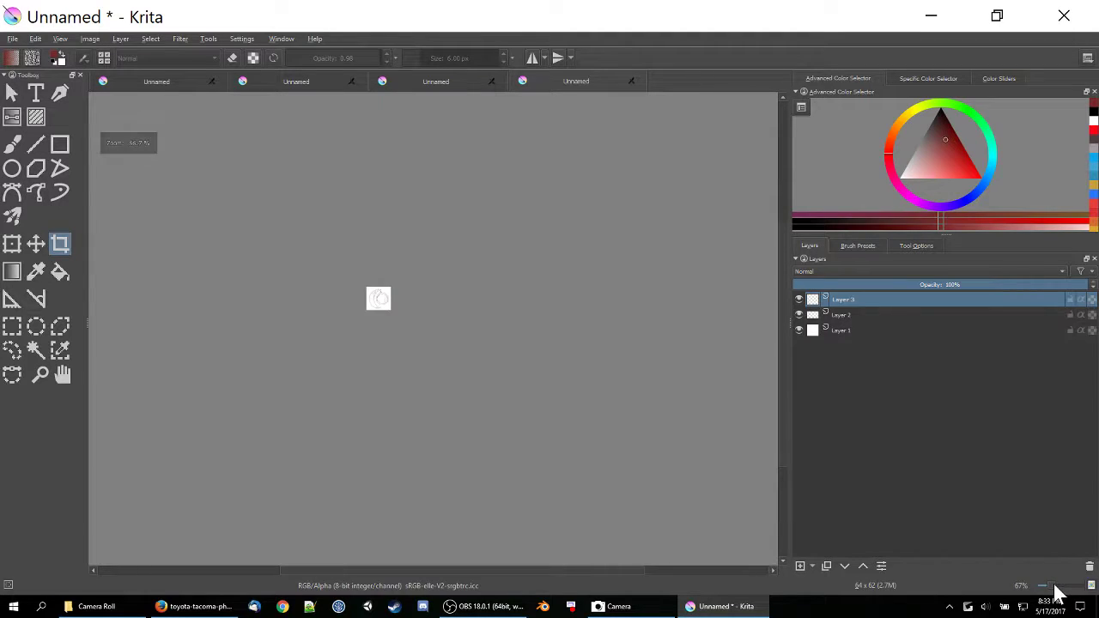
pyautogui.click(1055, 591)
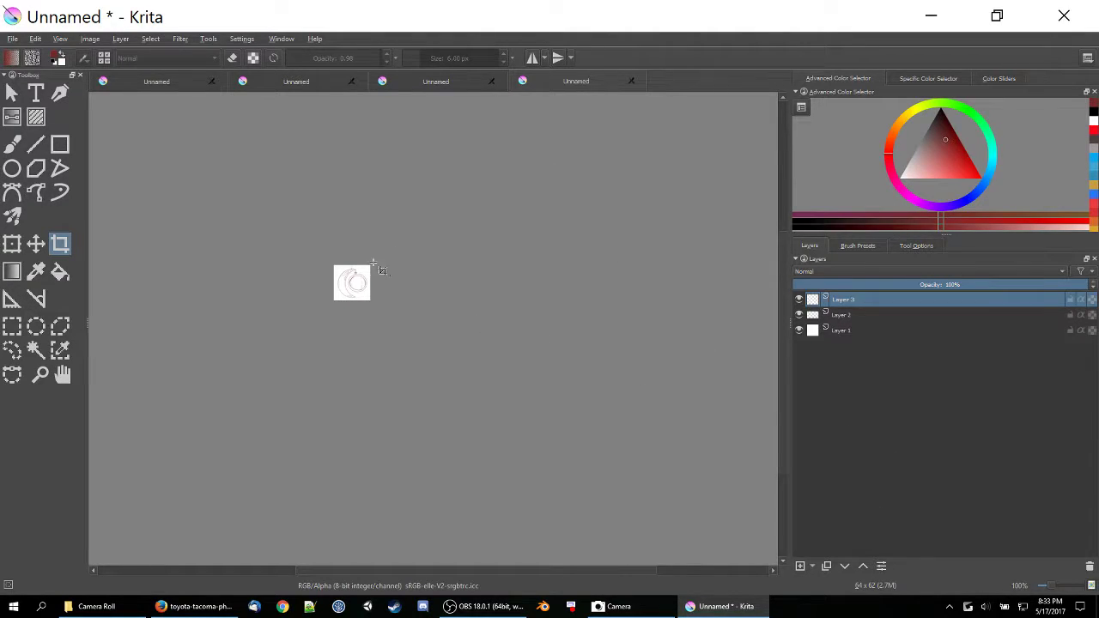
pyautogui.moveTo(1055, 589); pyautogui.dragTo(1063, 588)
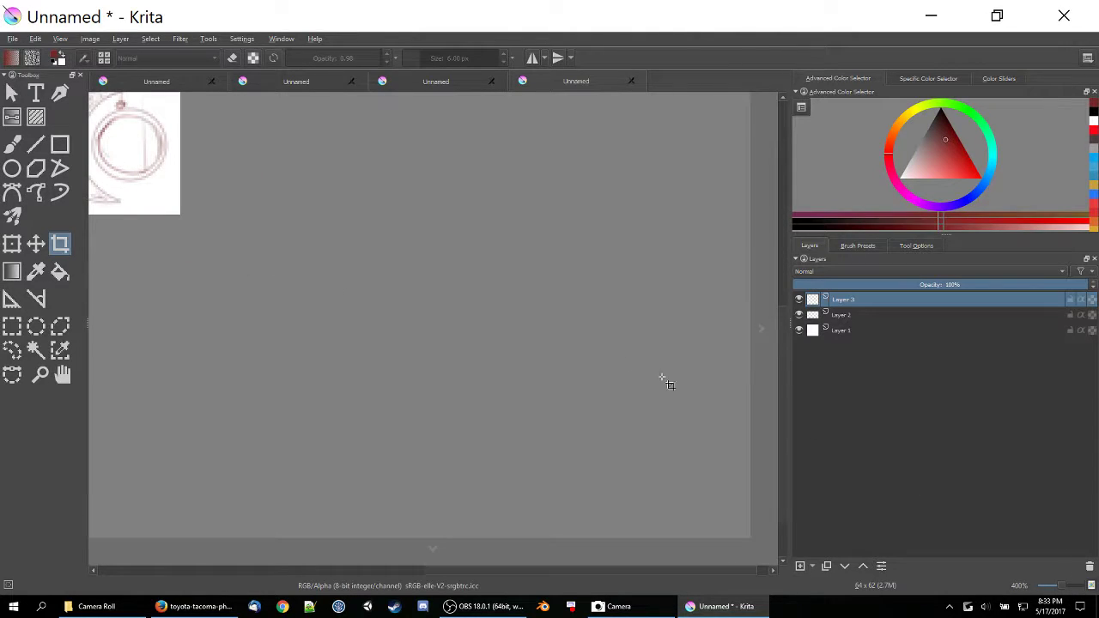
pyautogui.moveTo(211, 215); pyautogui.dragTo(507, 400)
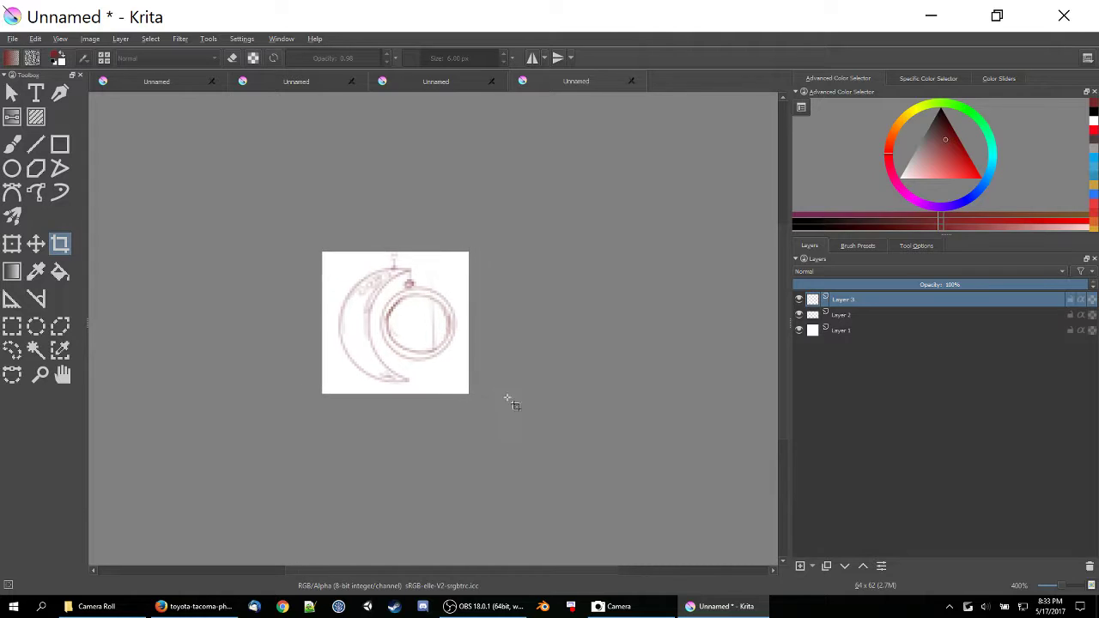
pyautogui.click(1067, 588)
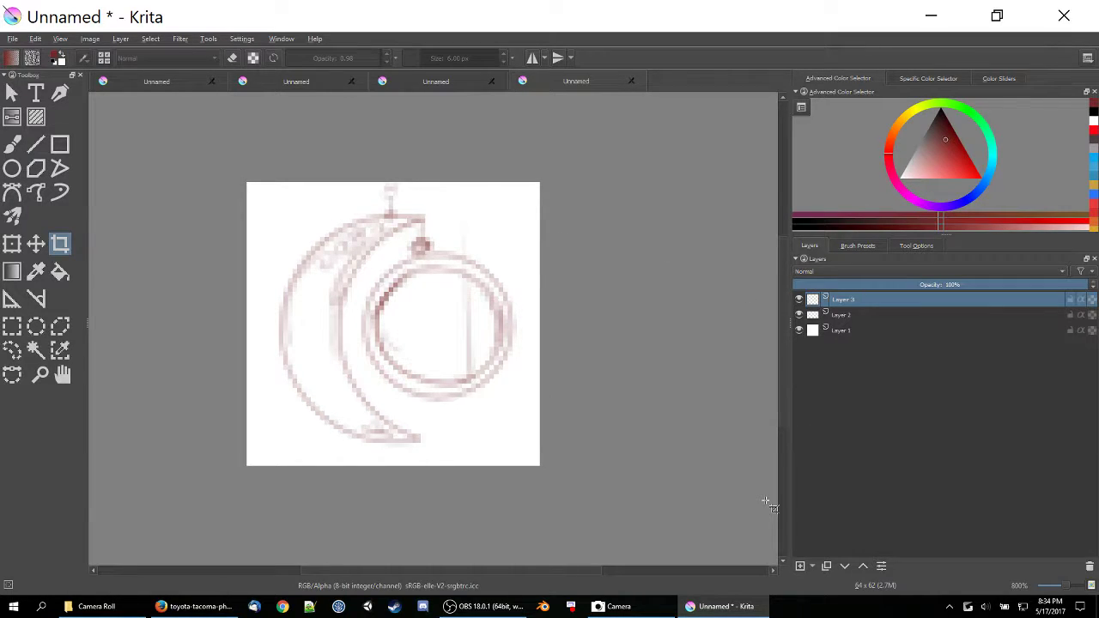
pyautogui.click(812, 565)
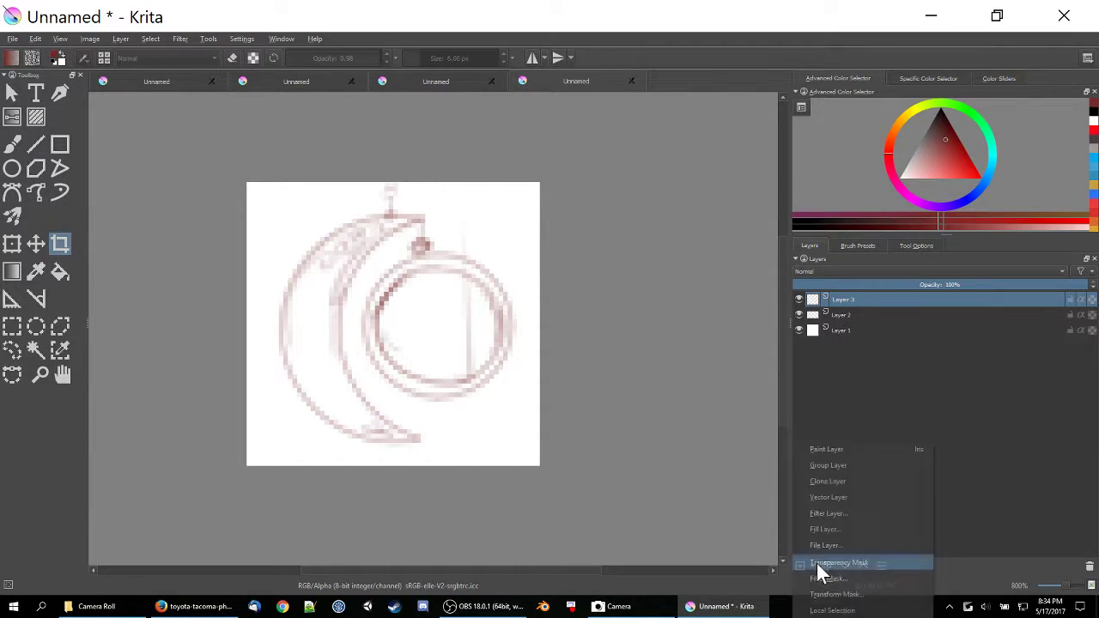
# - Add Paint Layer 5 and set the Freehand Brush to the Pixel-tagged pixel1 preset in black
pyautogui.click(829, 450)
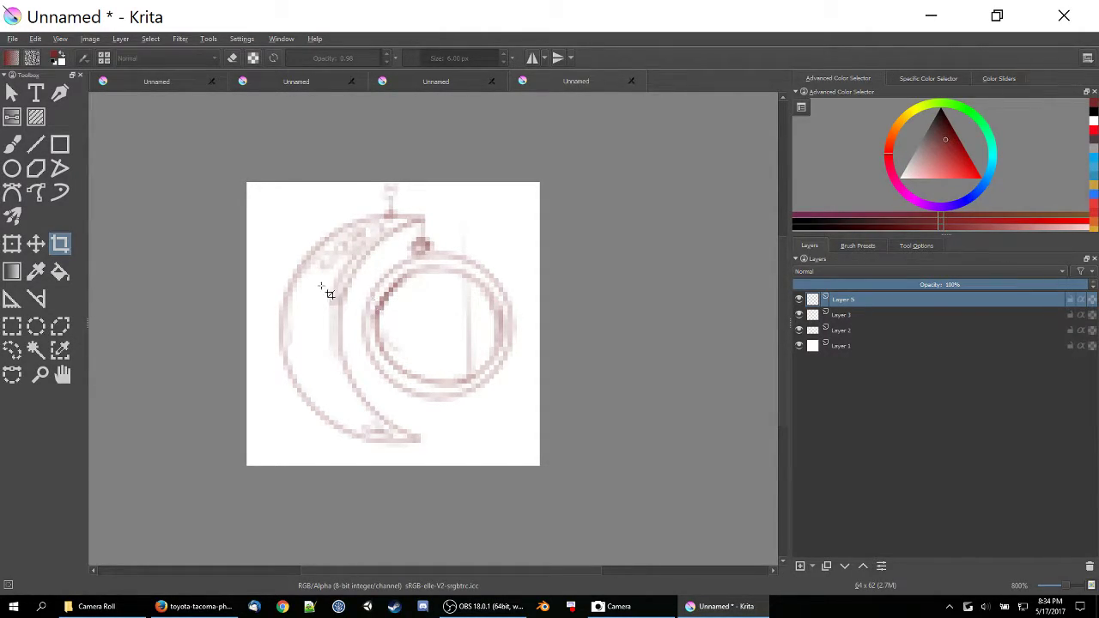
pyautogui.click(13, 145)
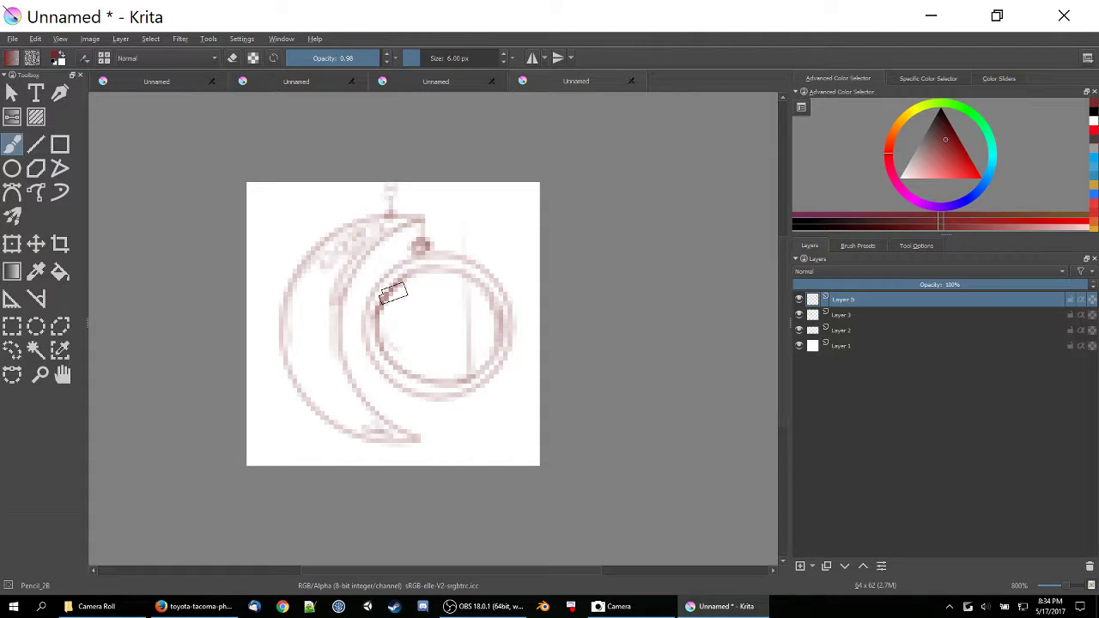
pyautogui.rightClick(393, 293)
pyautogui.click(465, 382)
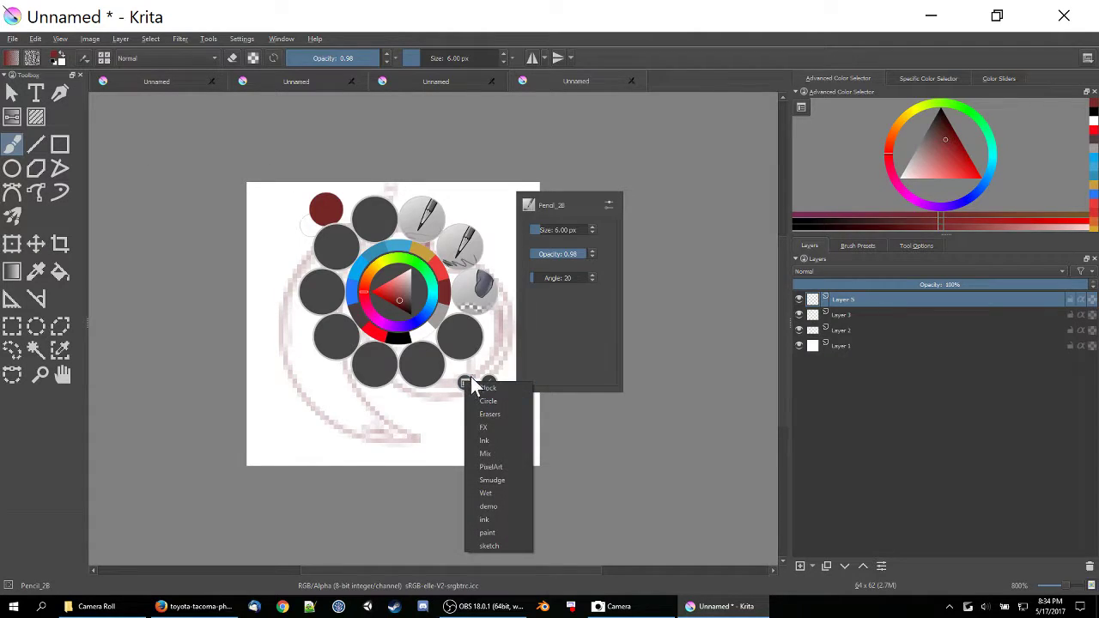
pyautogui.click(496, 466)
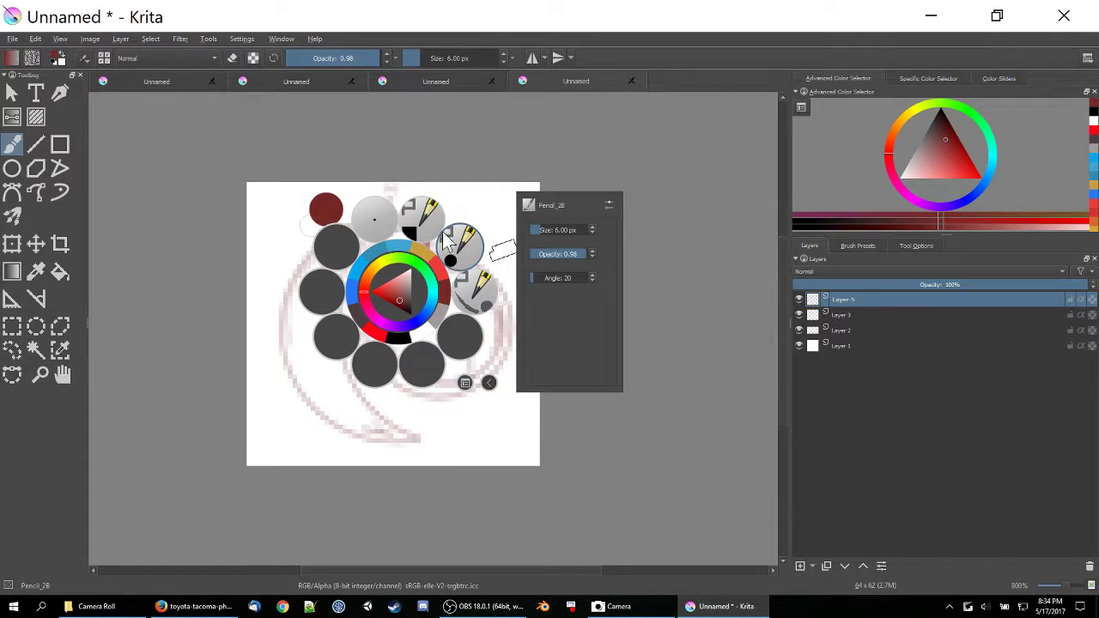
pyautogui.click(374, 223)
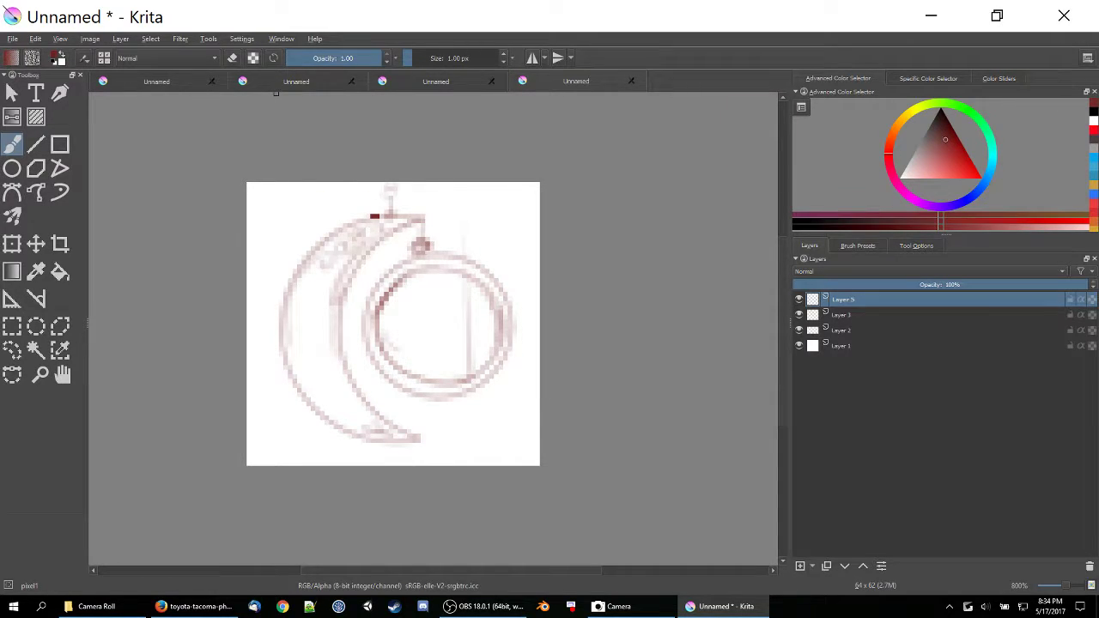
pyautogui.press('d')
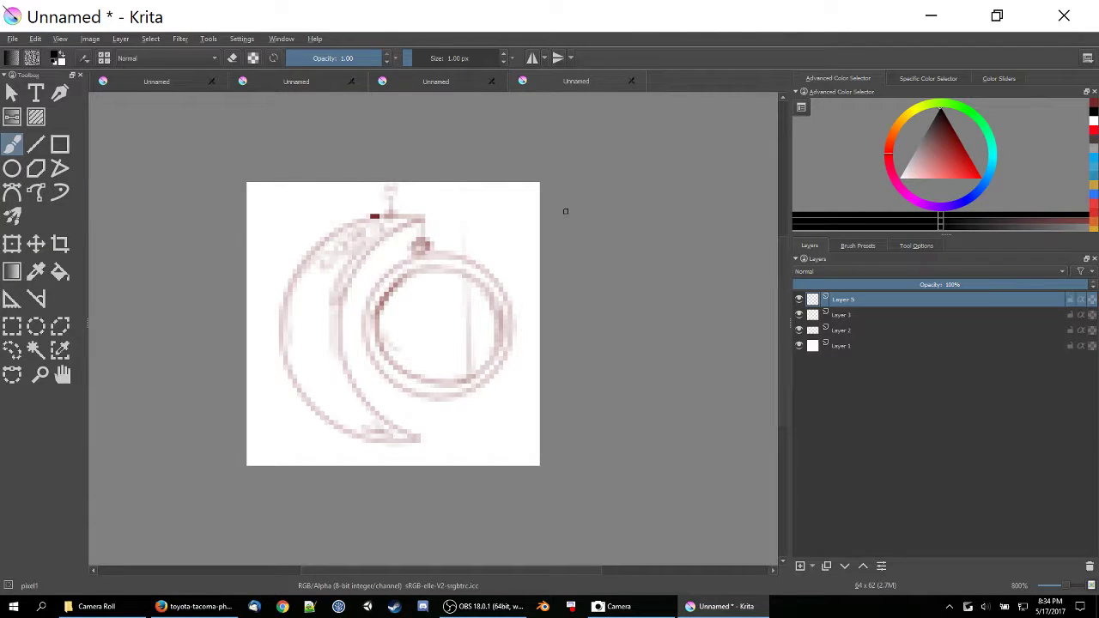
# - Outline the crescent in black pixels with pixel1, undoing the stray inner arc
pyautogui.moveTo(381, 215)
pyautogui.mouseDown()
pyautogui.moveTo(338, 229)
pyautogui.moveTo(301, 262)
pyautogui.moveTo(289, 367)
pyautogui.moveTo(318, 423)
pyautogui.moveTo(304, 392)
pyautogui.moveTo(336, 423)
pyautogui.moveTo(418, 440)
pyautogui.mouseUp()
pyautogui.moveTo(429, 215)
pyautogui.mouseDown()
pyautogui.moveTo(365, 255)
pyautogui.moveTo(344, 314)
pyautogui.moveTo(353, 392)
pyautogui.moveTo(424, 440)
pyautogui.mouseUp()
pyautogui.moveTo(412, 259)
pyautogui.mouseDown()
pyautogui.moveTo(365, 299)
pyautogui.moveTo(364, 324)
pyautogui.moveTo(371, 355)
pyautogui.moveTo(417, 402)
pyautogui.mouseUp()
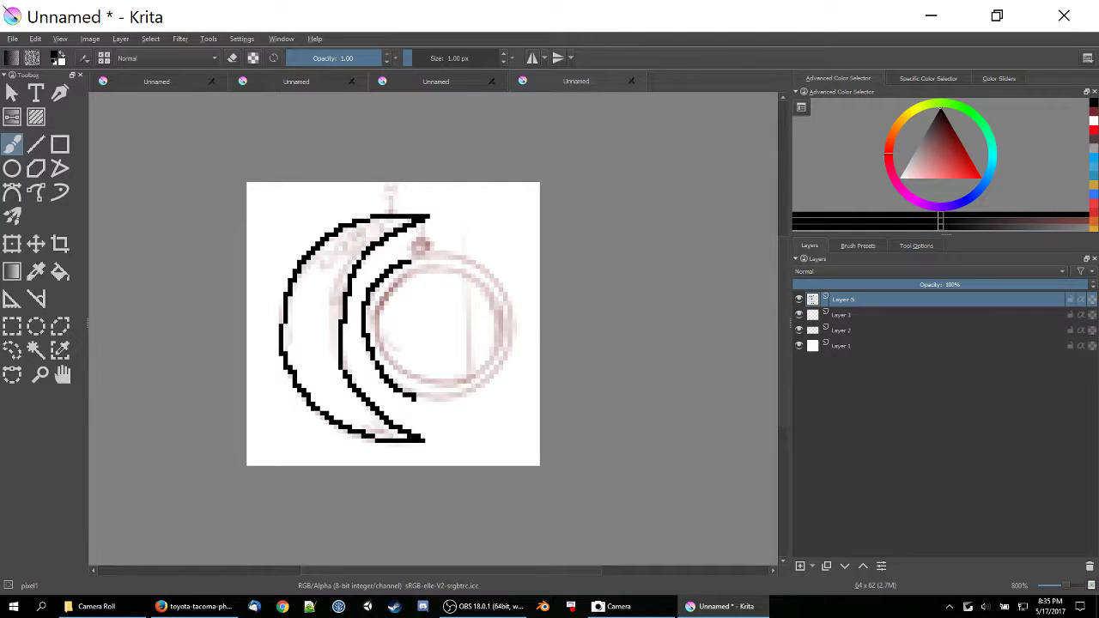
pyautogui.hotkey('ctrl', 'z')
# - Stamp a solid black disc with PixelArt_Round, then draw the hanger line with pixel1
pyautogui.rightClick(411, 294)
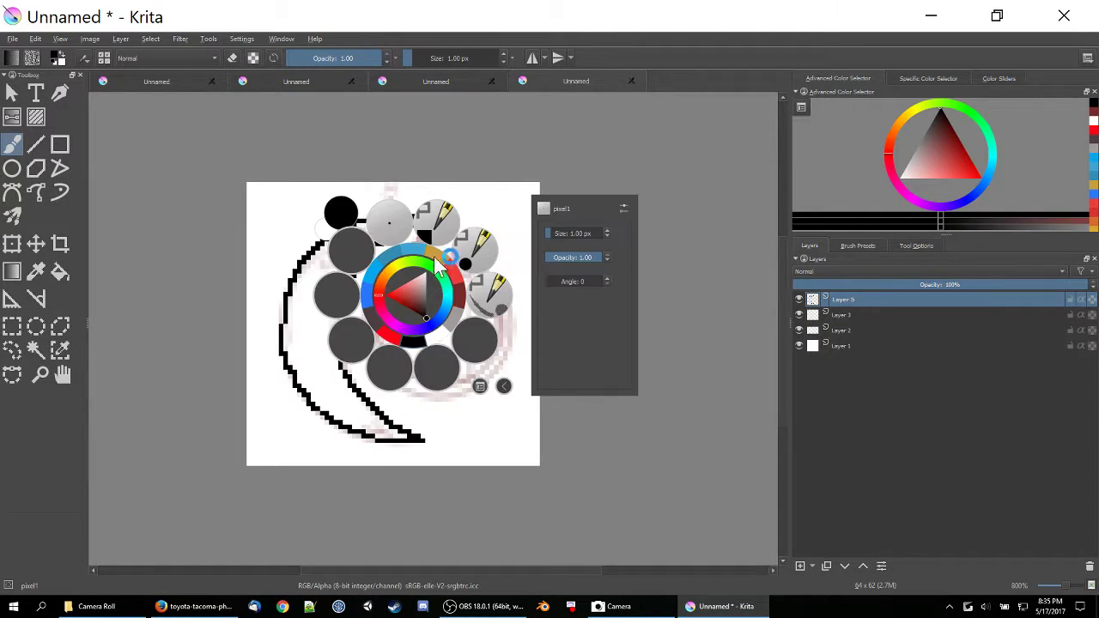
pyautogui.click(483, 267)
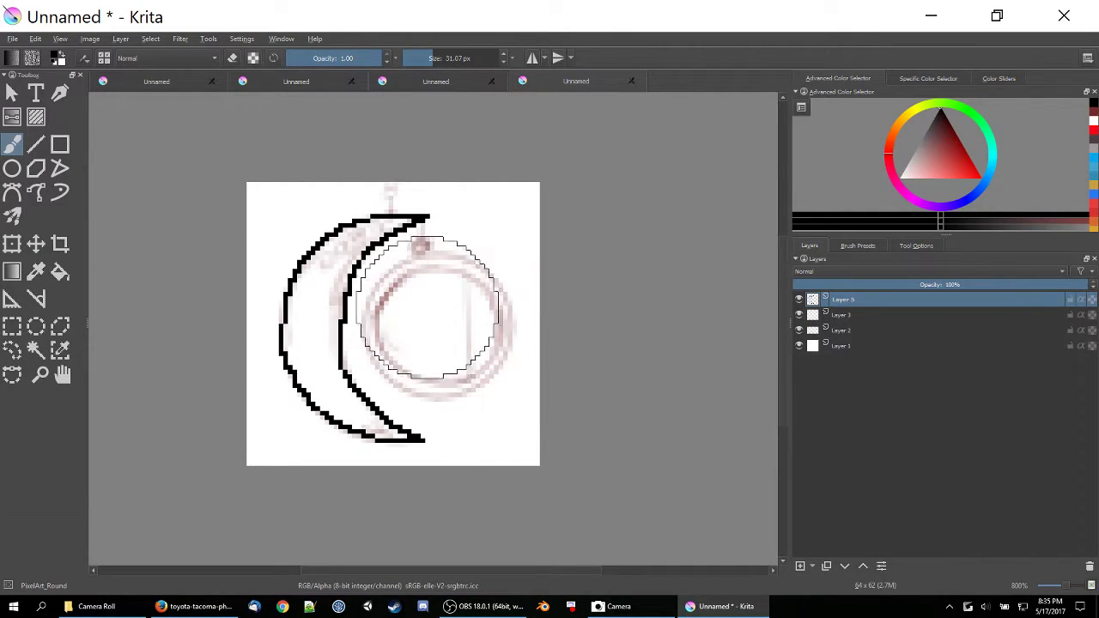
pyautogui.click(432, 324)
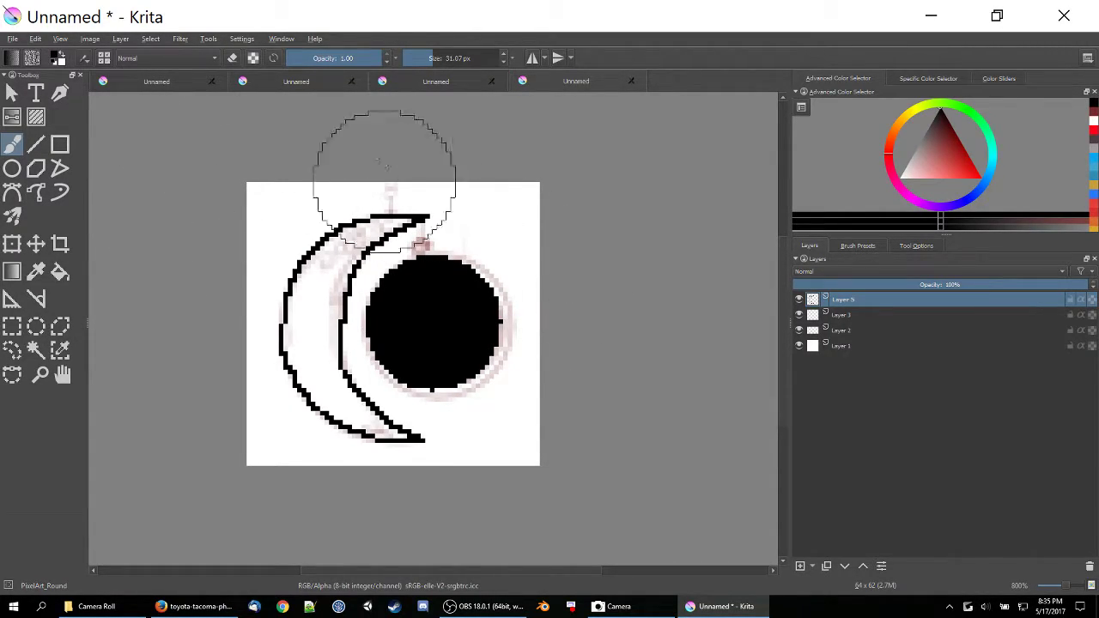
pyautogui.rightClick(417, 312)
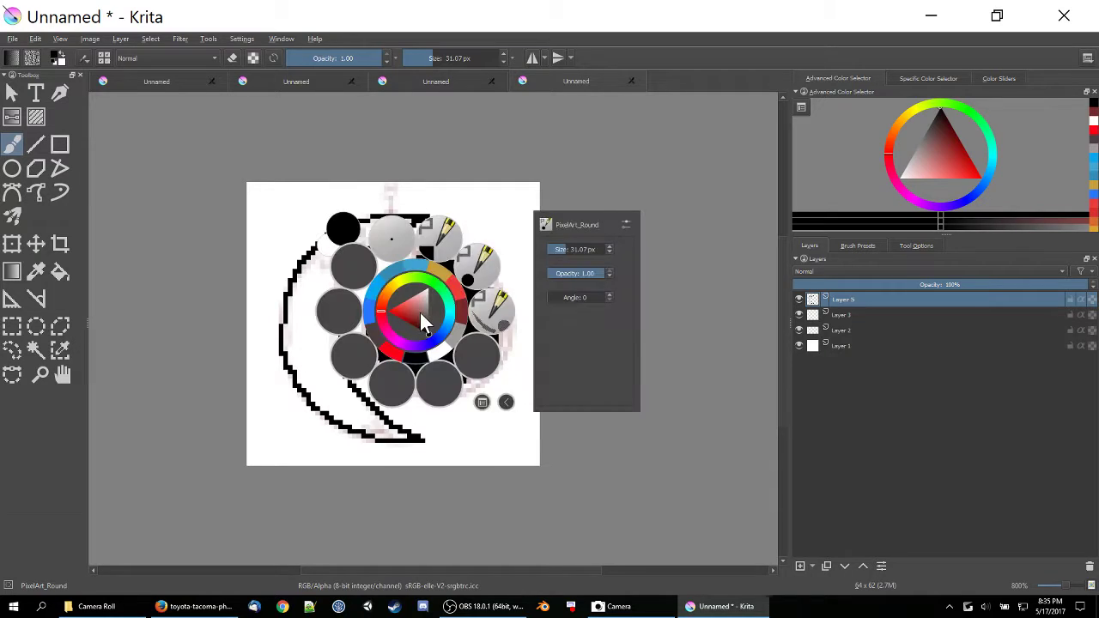
pyautogui.click(391, 239)
pyautogui.moveTo(423, 220); pyautogui.dragTo(422, 247)
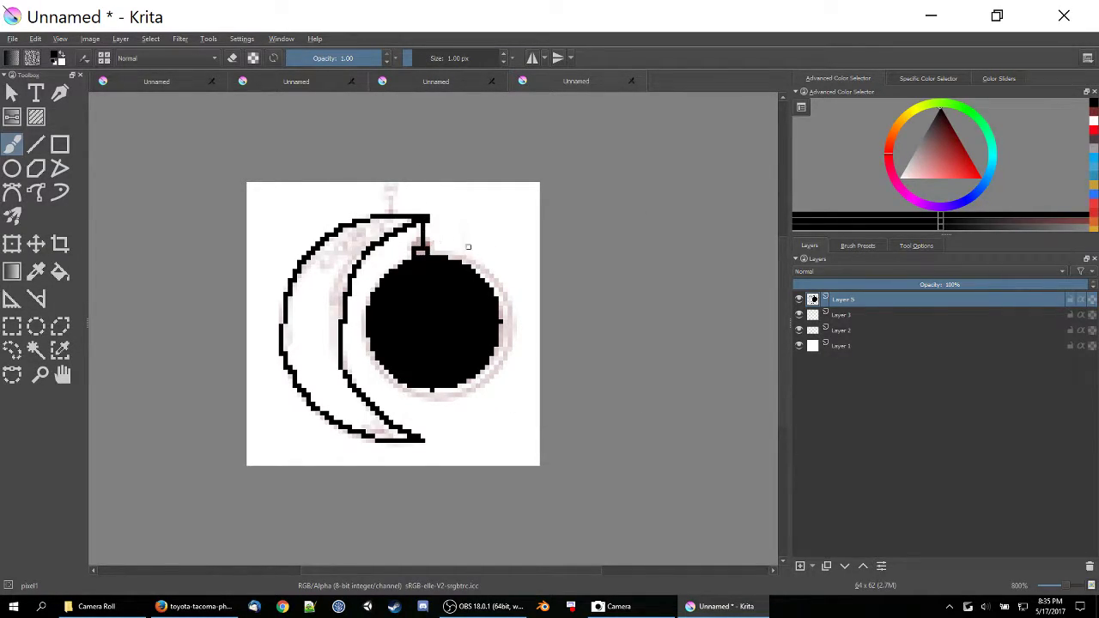
pyautogui.click(971, 198)
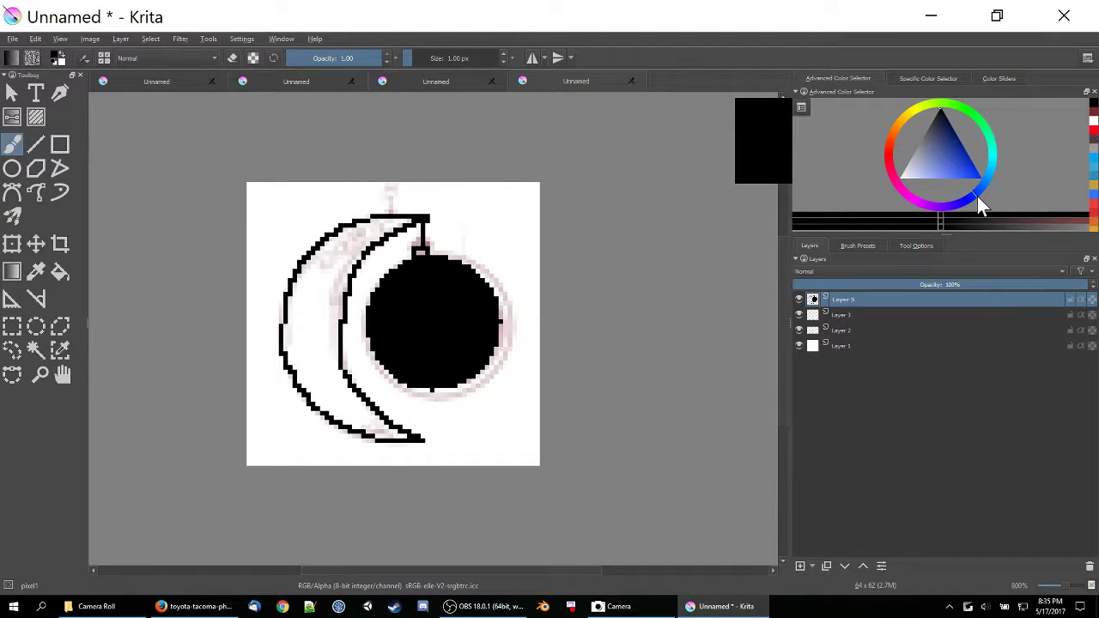
# - Fill the pendant disc with saturated blue using the Fill tool
pyautogui.click(980, 177)
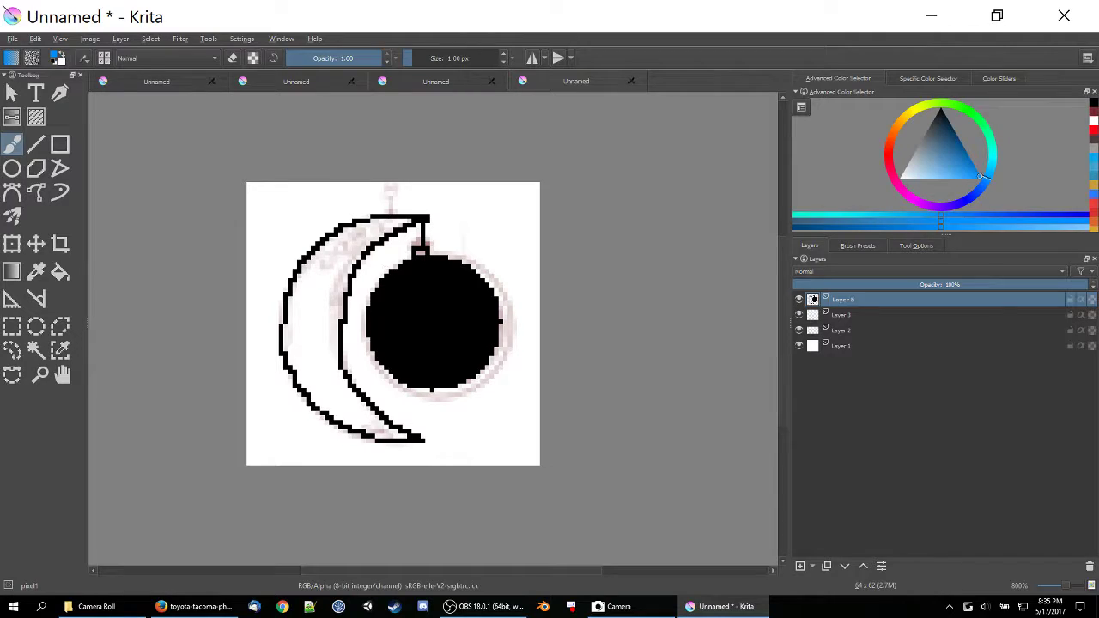
pyautogui.moveTo(404, 280)
pyautogui.mouseDown()
pyautogui.moveTo(377, 316)
pyautogui.moveTo(387, 344)
pyautogui.moveTo(489, 339)
pyautogui.moveTo(493, 310)
pyautogui.moveTo(482, 289)
pyautogui.moveTo(434, 266)
pyautogui.mouseUp()
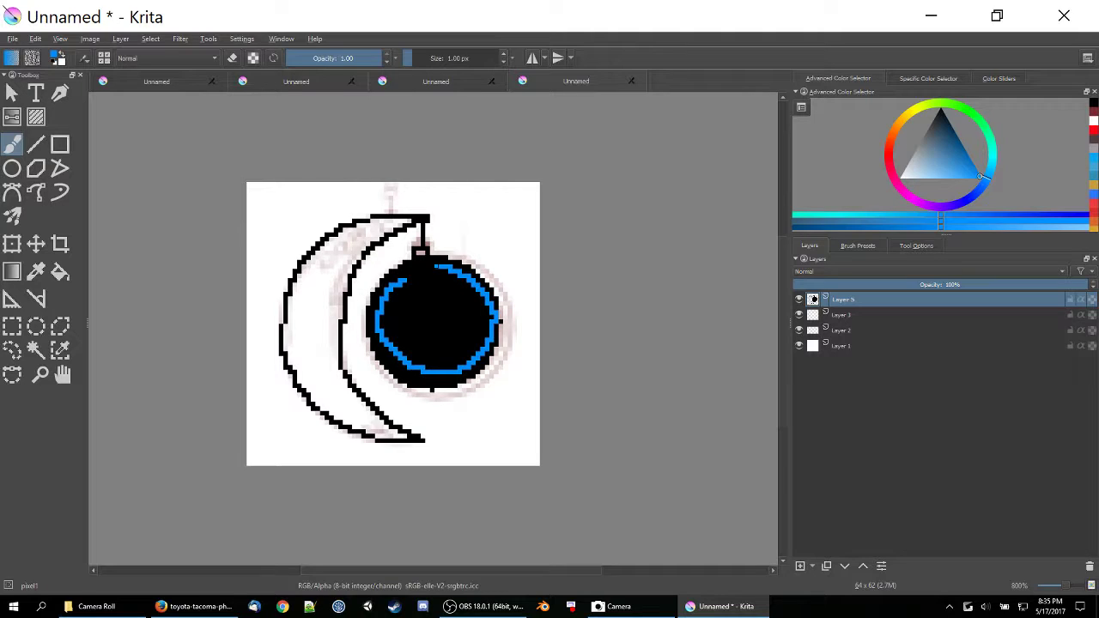
pyautogui.press('f')
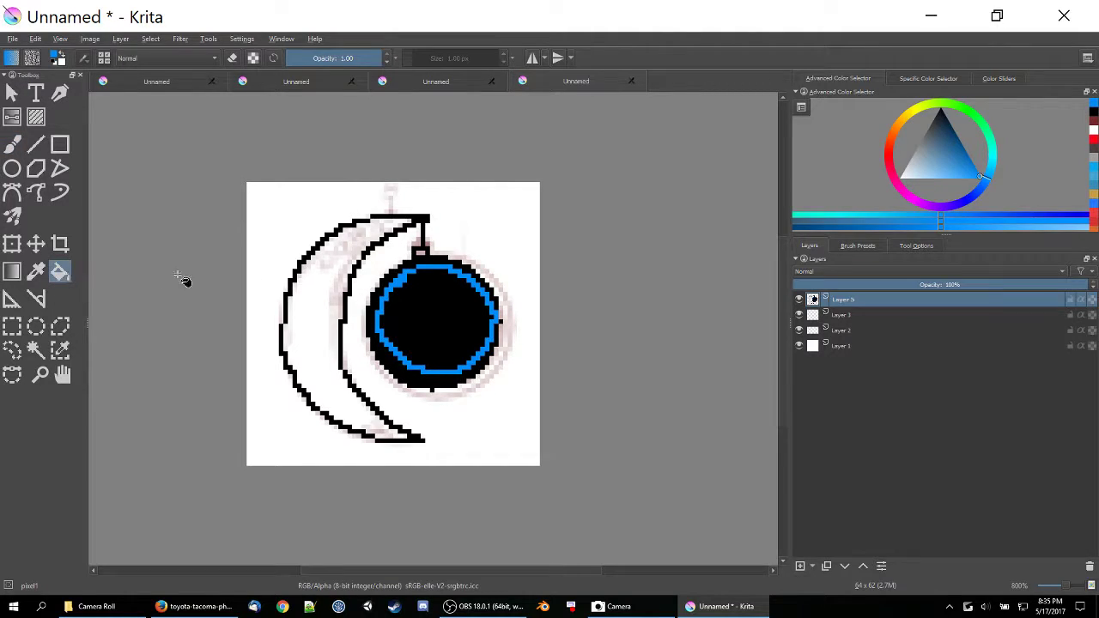
pyautogui.click(436, 306)
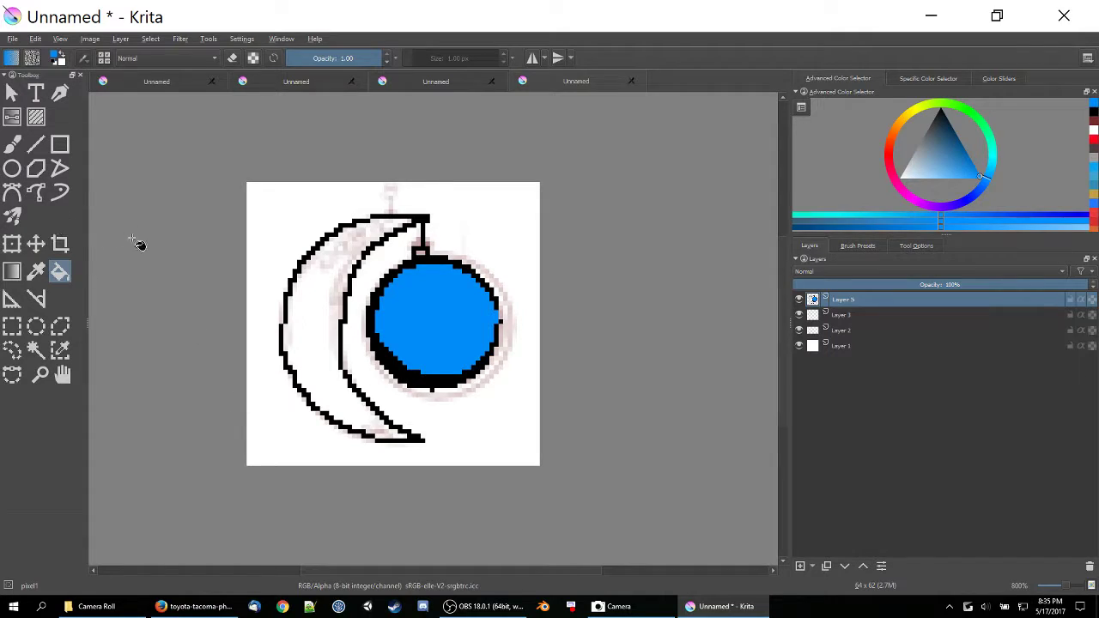
pyautogui.click(51, 62)
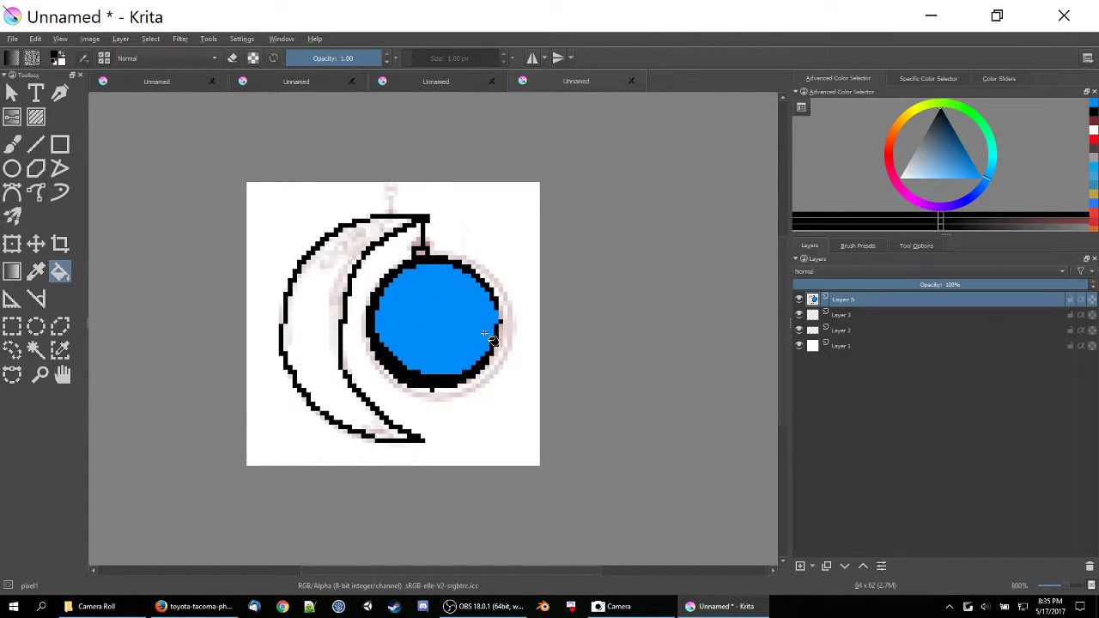
pyautogui.click(13, 146)
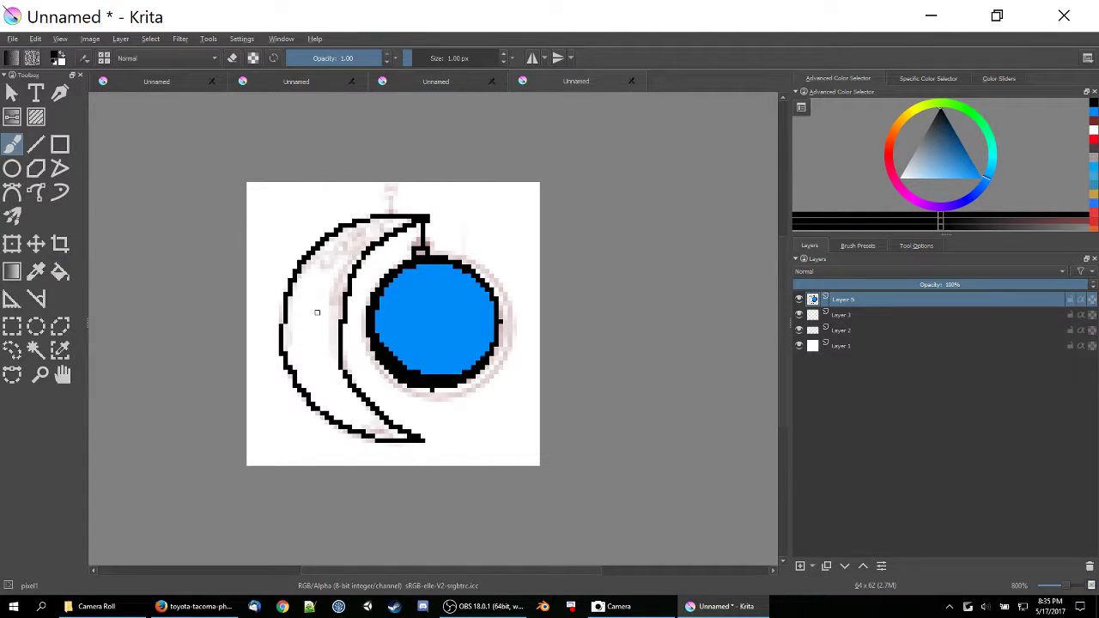
# - Fill the crescent grey, draw the top loop in black, and hide Layers 2 and 3
pyautogui.press('f')
pyautogui.moveTo(932, 147)
pyautogui.mouseDown()
pyautogui.moveTo(915, 145)
pyautogui.moveTo(927, 134)
pyautogui.mouseUp()
pyautogui.click(340, 273)
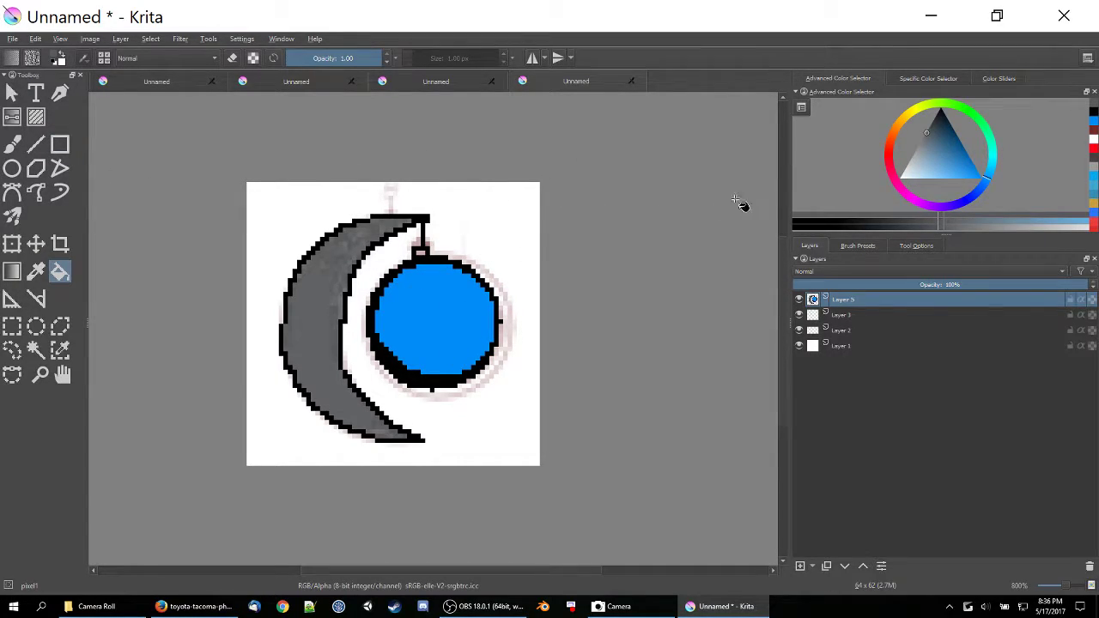
pyautogui.click(934, 127)
pyautogui.moveTo(932, 126); pyautogui.dragTo(520, 87)
pyautogui.click(12, 144)
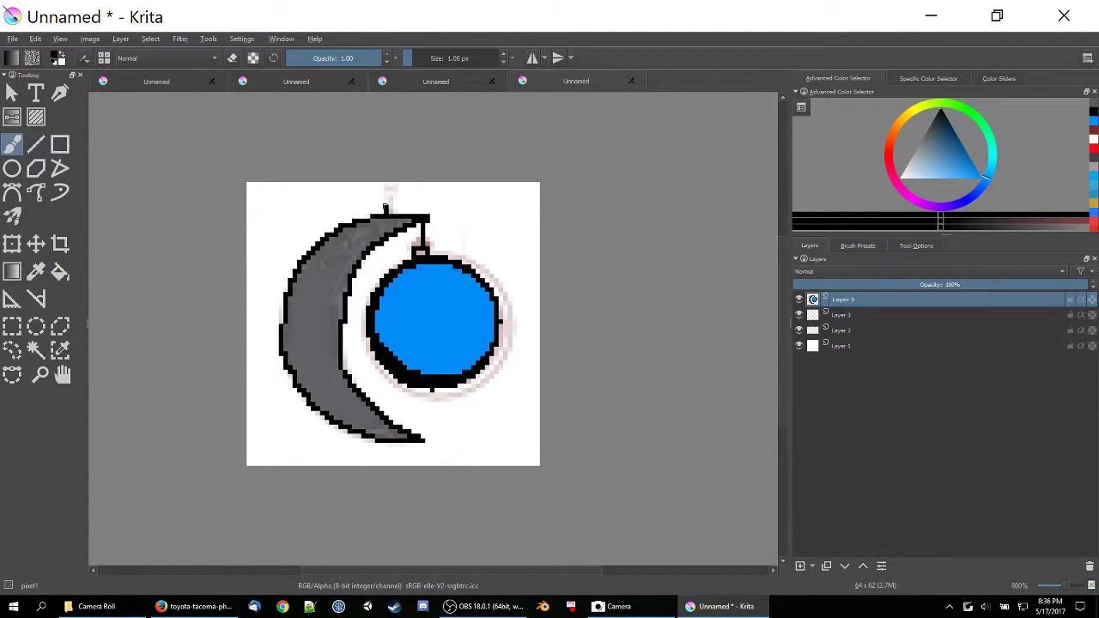
pyautogui.moveTo(398, 203); pyautogui.dragTo(399, 213)
pyautogui.click(799, 329)
pyautogui.click(798, 314)
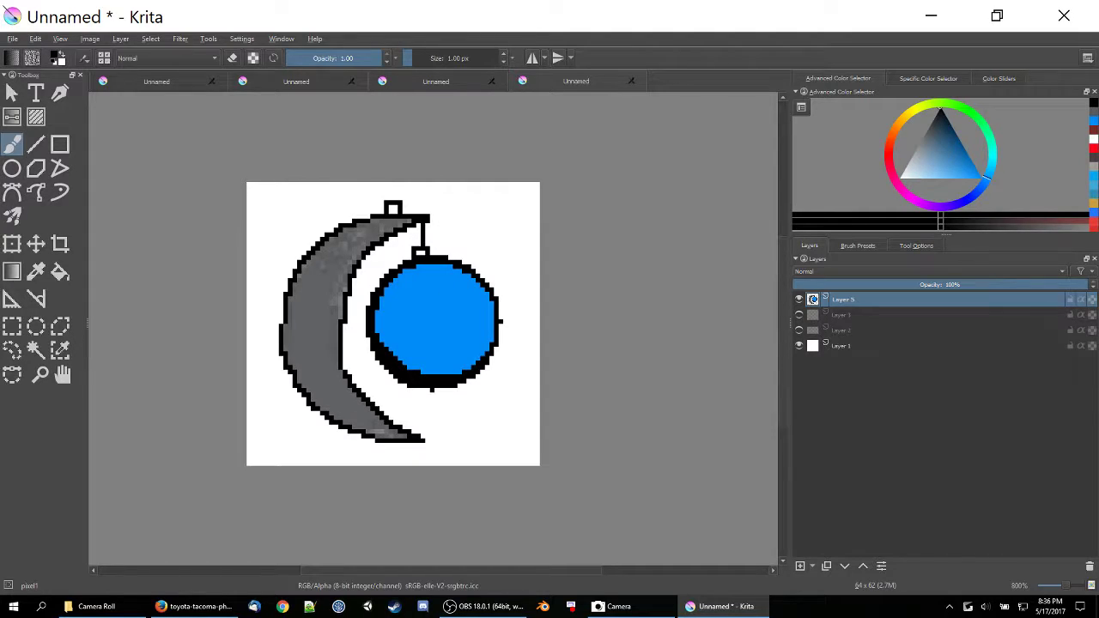
# - Check the finished pendant at 100% and again at 400% zoom, then bring up the File menu
pyautogui.moveTo(1073, 593); pyautogui.dragTo(1058, 592)
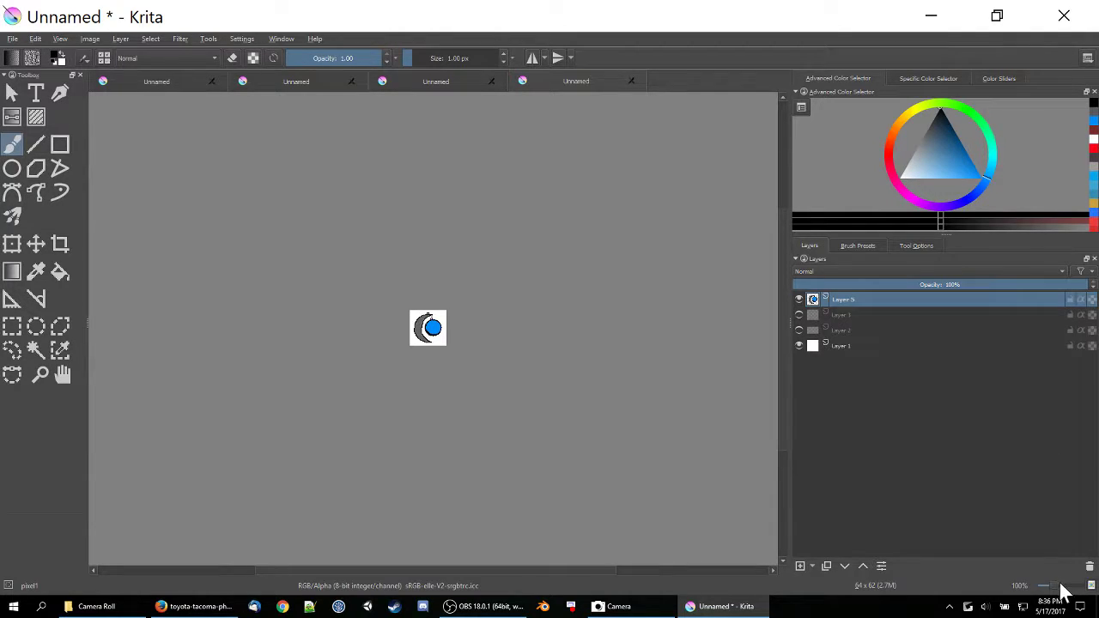
pyautogui.moveTo(1056, 591); pyautogui.dragTo(1065, 588)
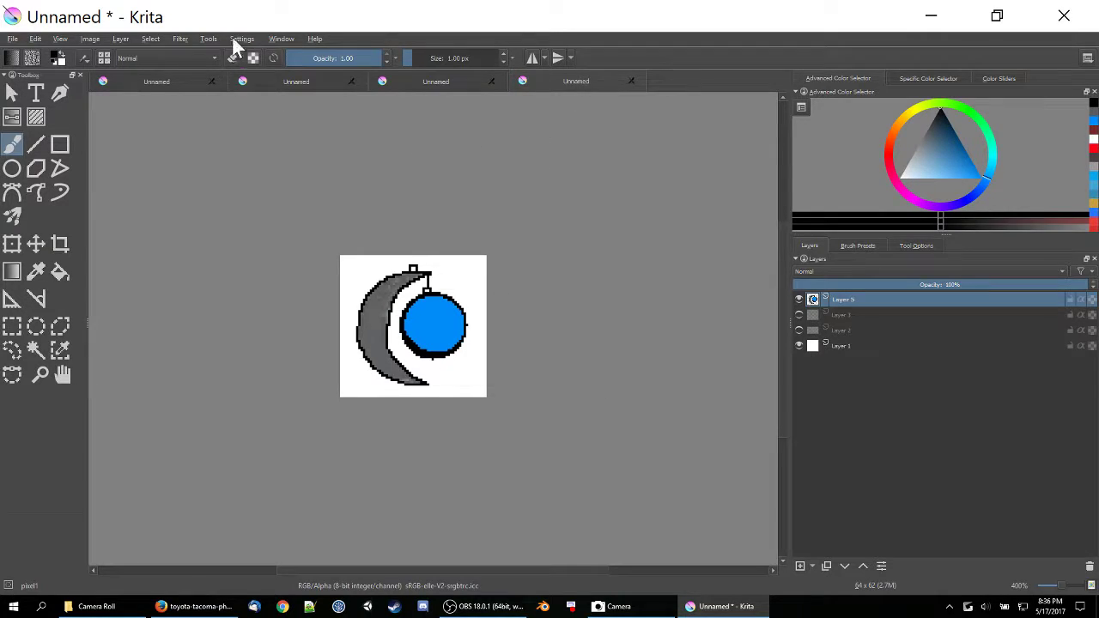
pyautogui.click(282, 41)
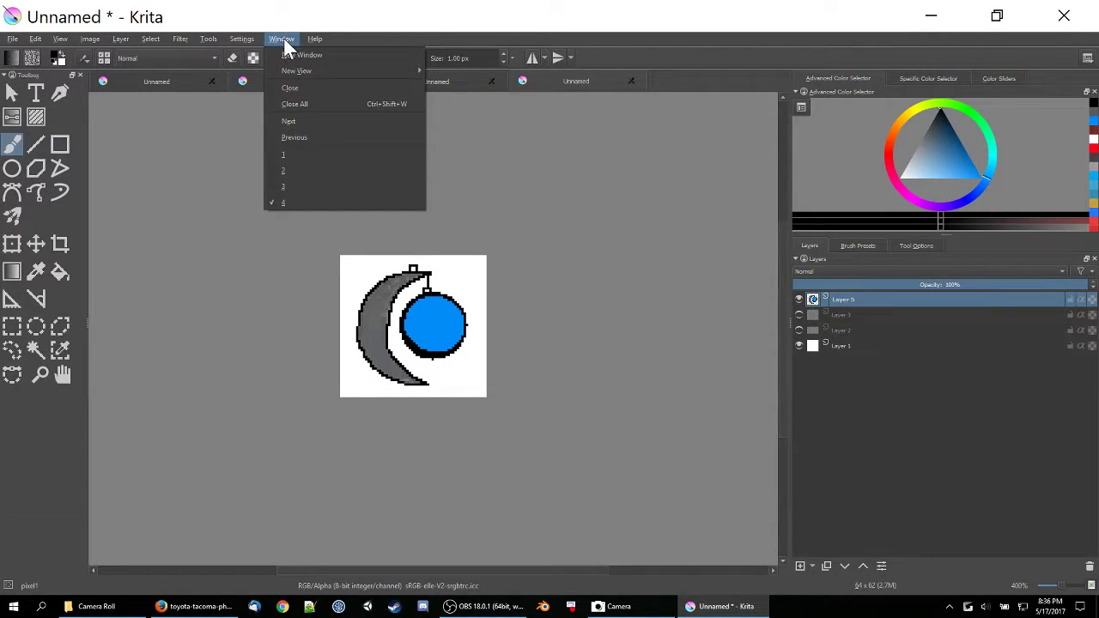
pyautogui.moveTo(295, 71)
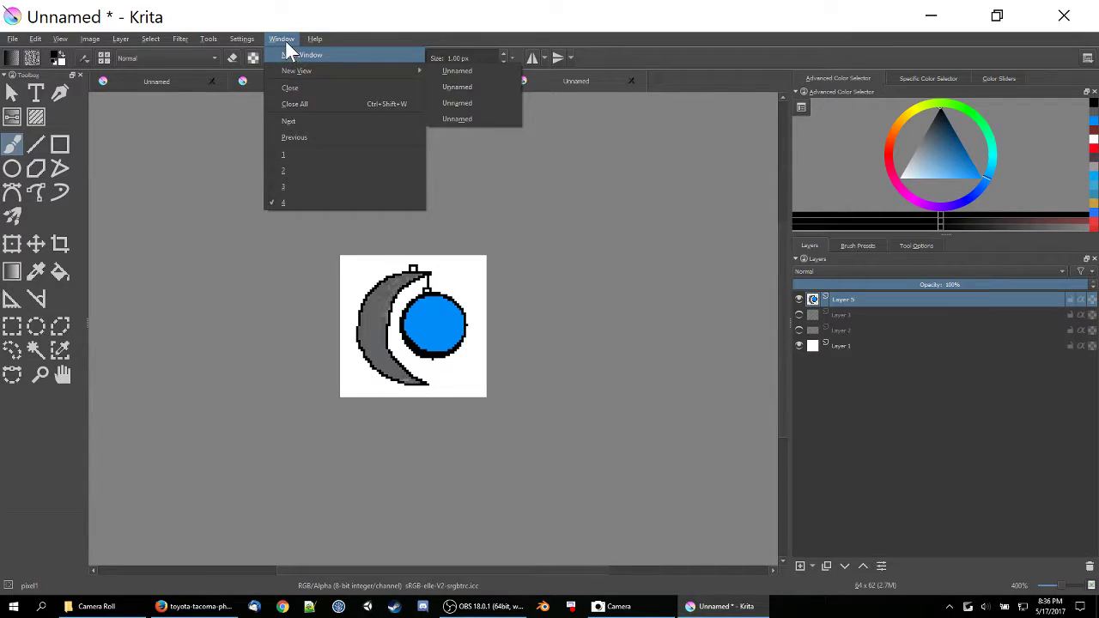
pyautogui.click(457, 34)
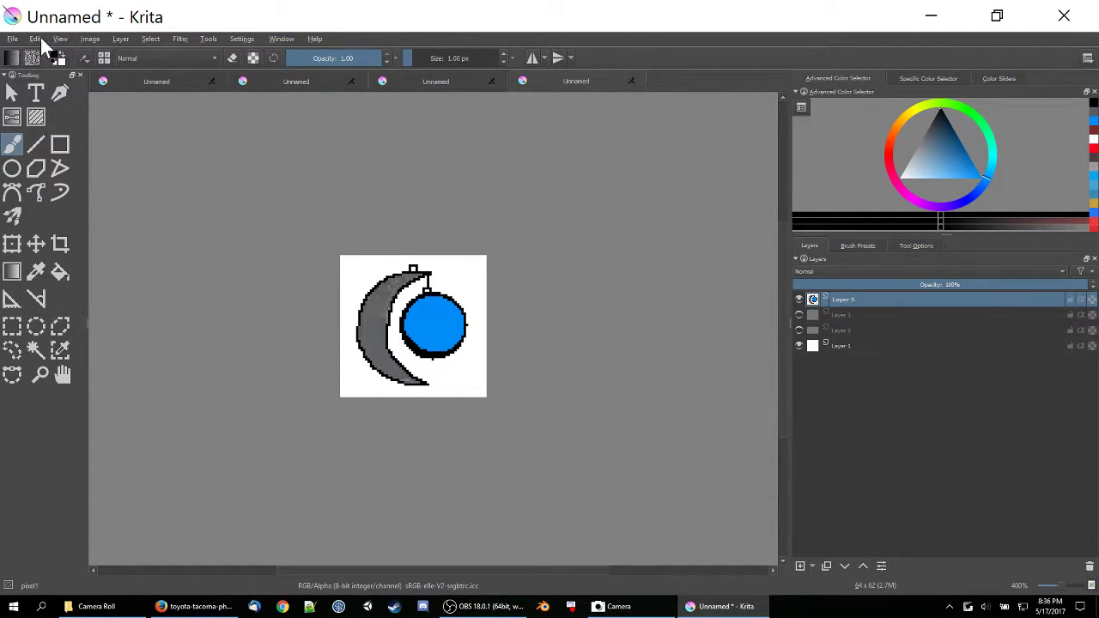
pyautogui.click(13, 38)
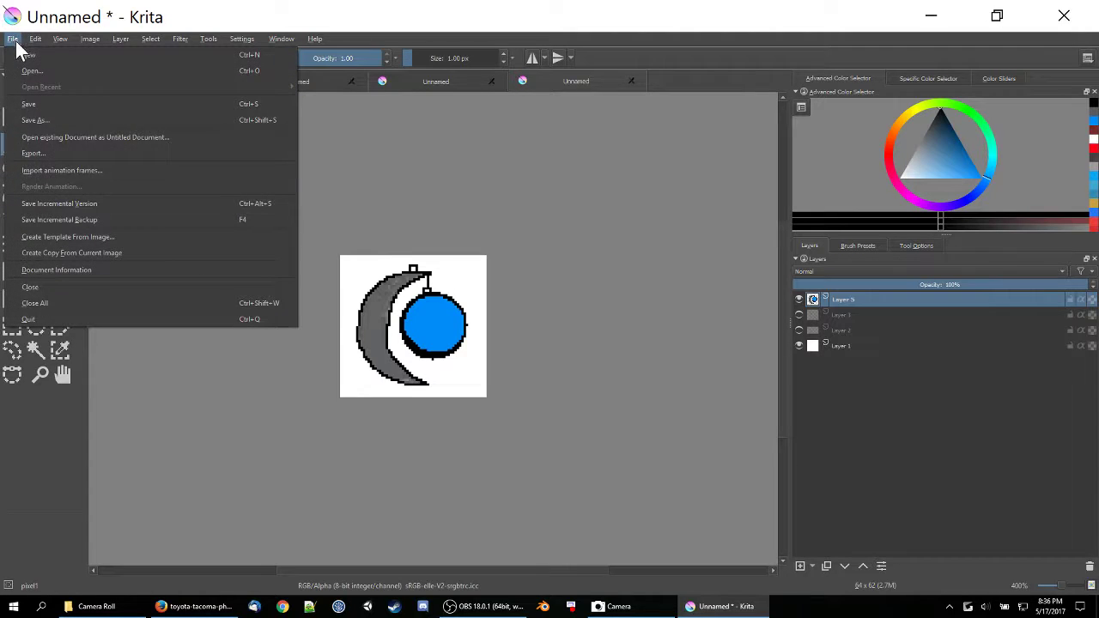
# - Save the pendant to the Desktop as pendant.kra, then switch to the unsaved abstract painting
pyautogui.click(32, 118)
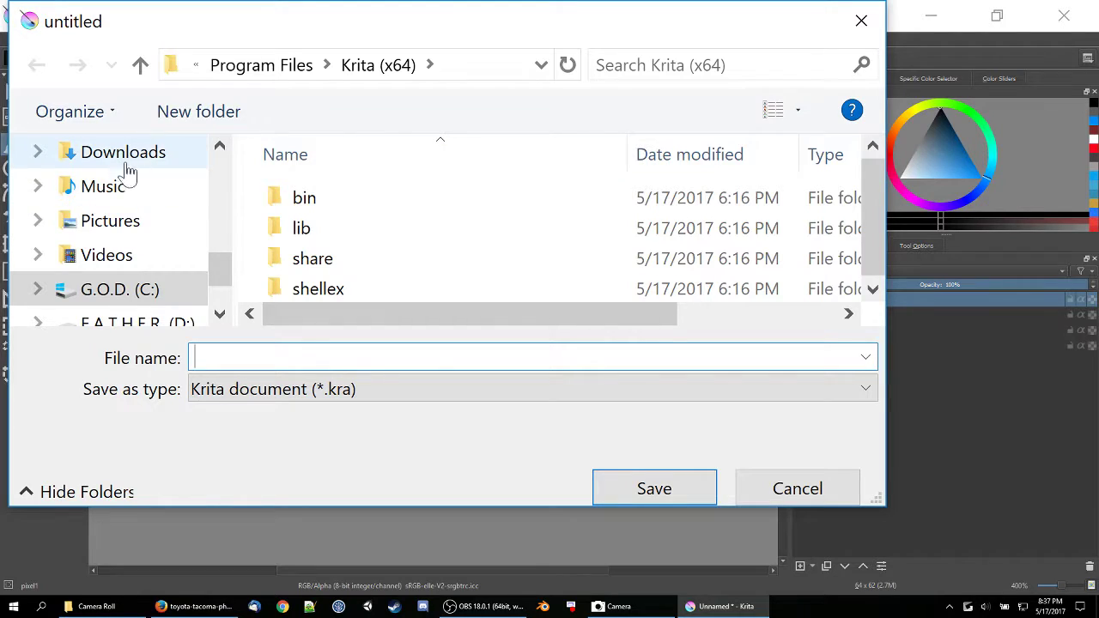
pyautogui.scroll(-1, 217, 285)
pyautogui.moveTo(217, 285); pyautogui.dragTo(220, 172)
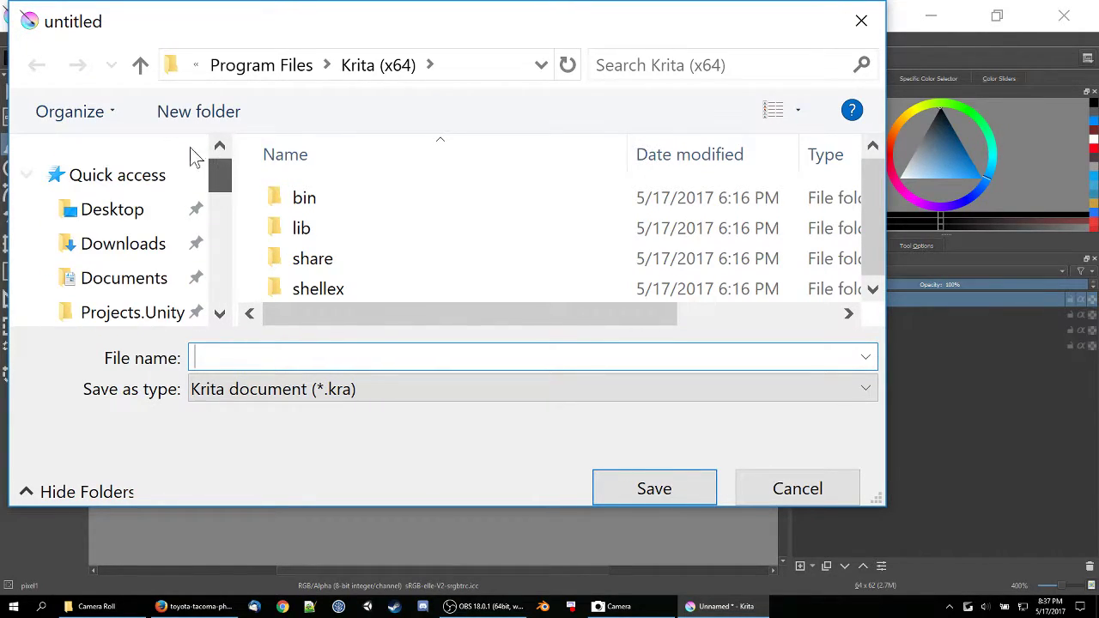
pyautogui.click(130, 213)
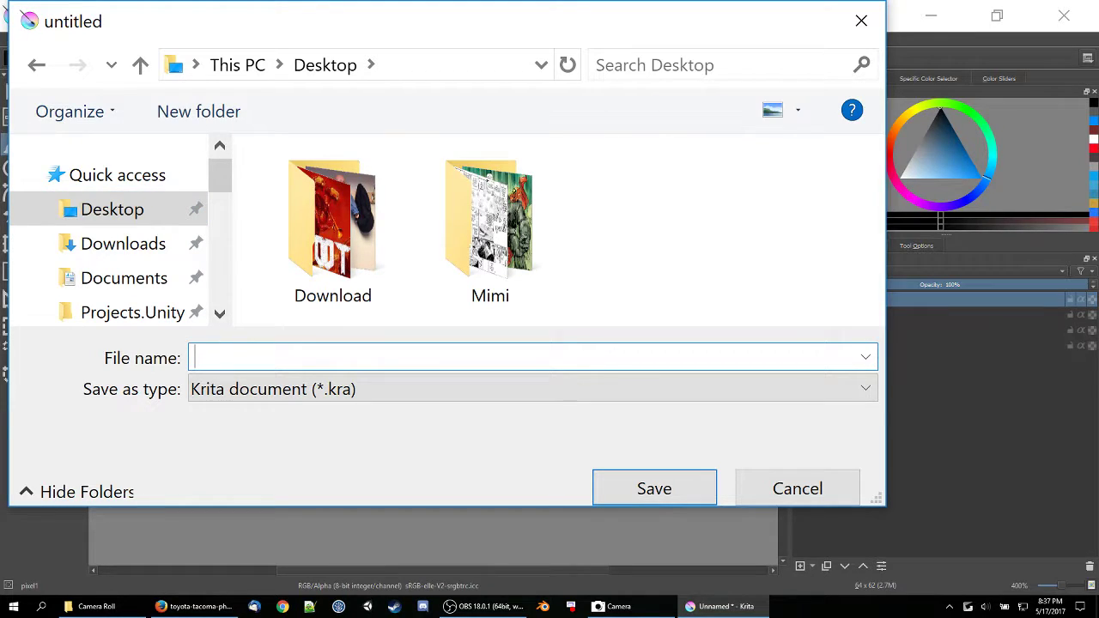
pyautogui.write('pendant')
pyautogui.press('Return')
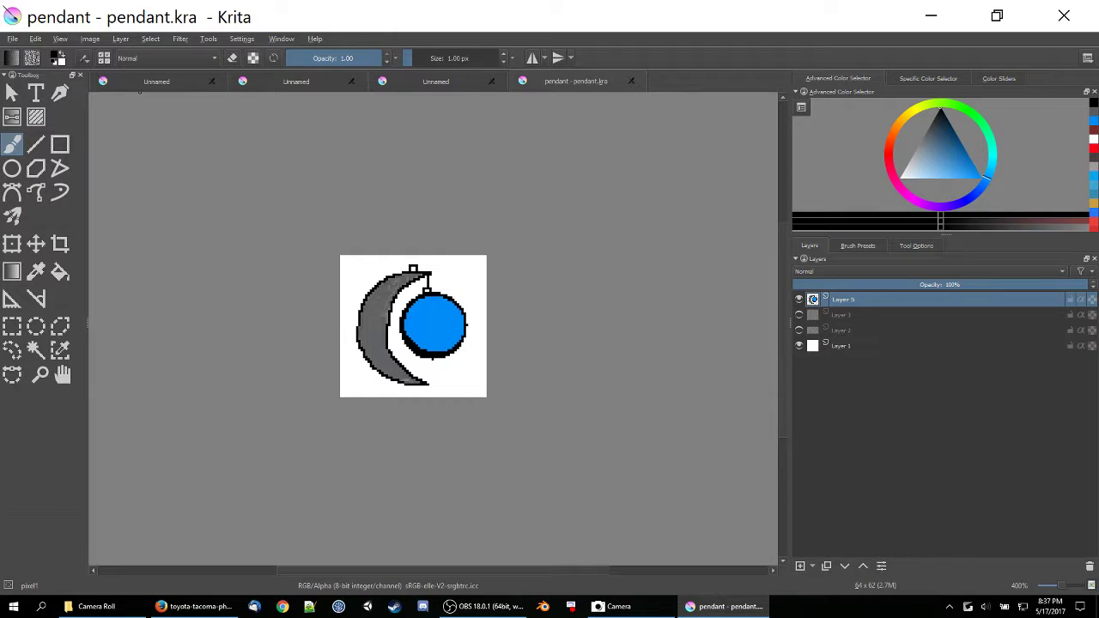
pyautogui.click(221, 79)
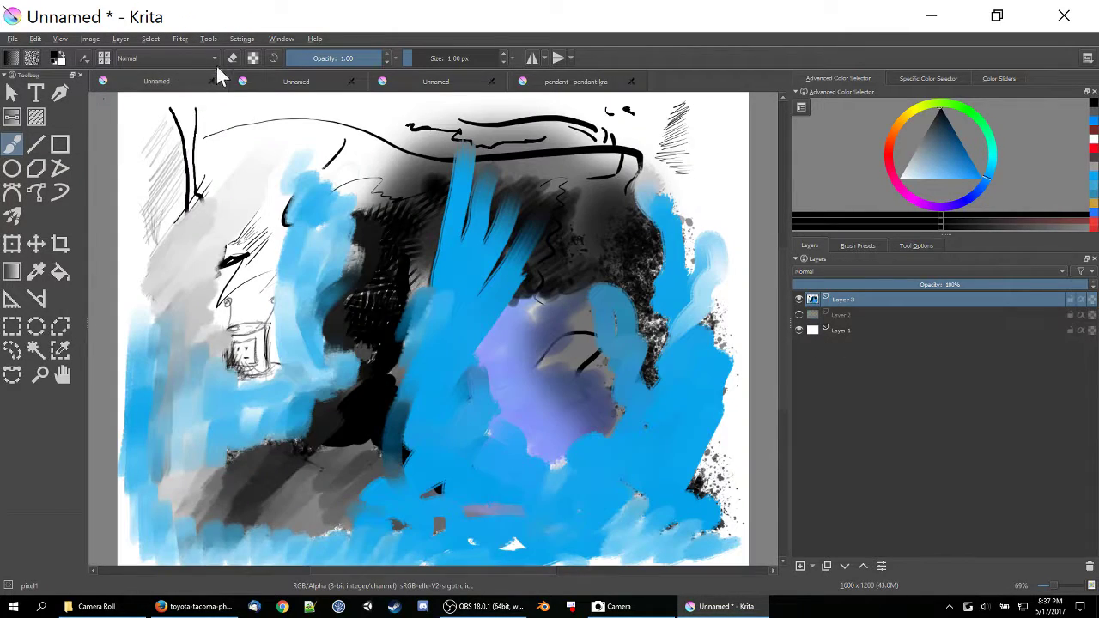
# - Discard the abstract painting and sketch, and save the truck drawing to the Desktop as truck.kra
pyautogui.click(212, 81)
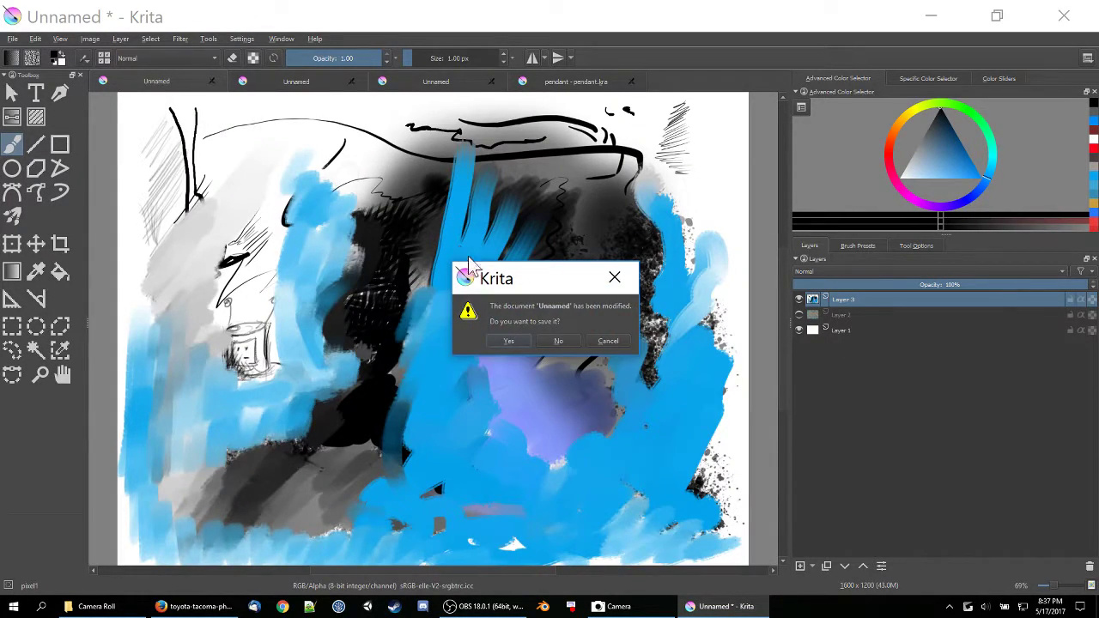
pyautogui.click(564, 341)
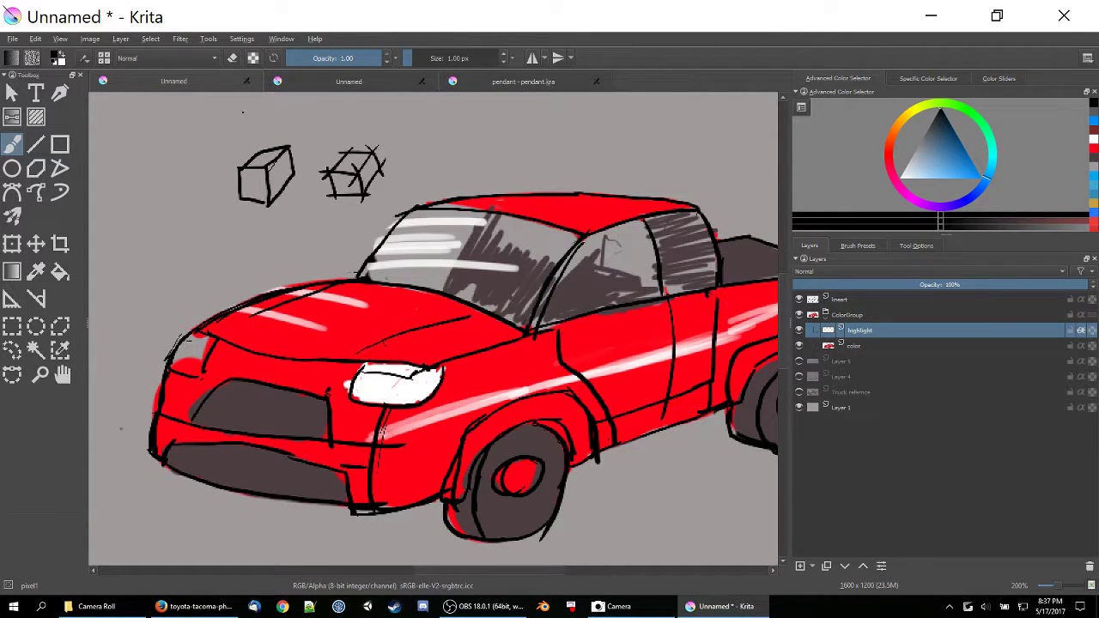
pyautogui.hotkey('ctrl', 's')
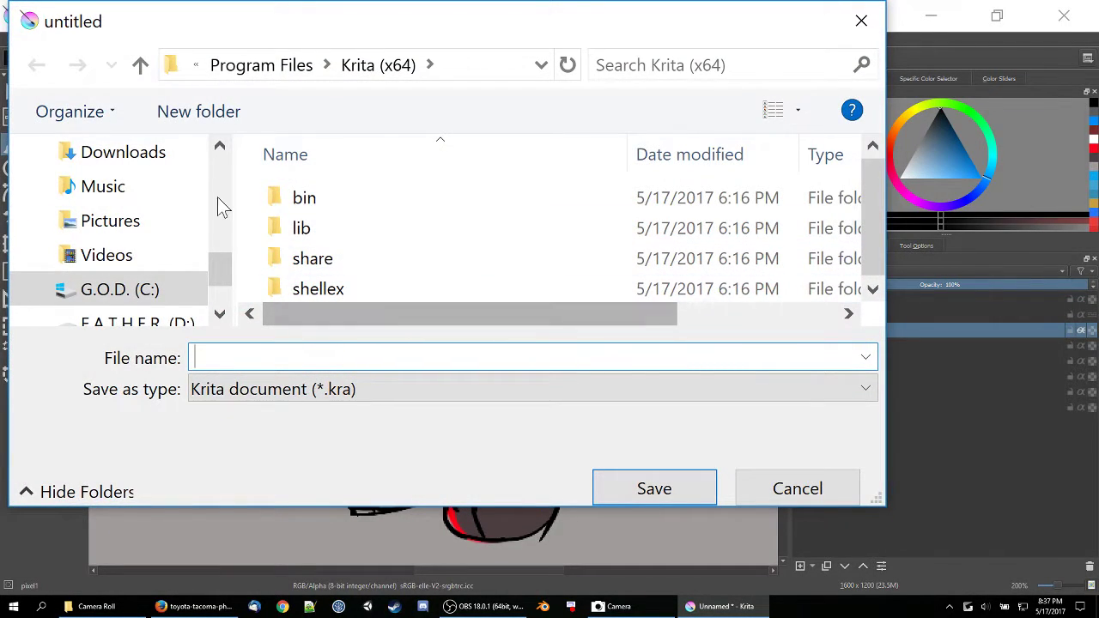
pyautogui.moveTo(220, 262); pyautogui.dragTo(216, 221)
pyautogui.click(137, 279)
pyautogui.click(196, 358)
pyautogui.write('truck')
pyautogui.press('Return')
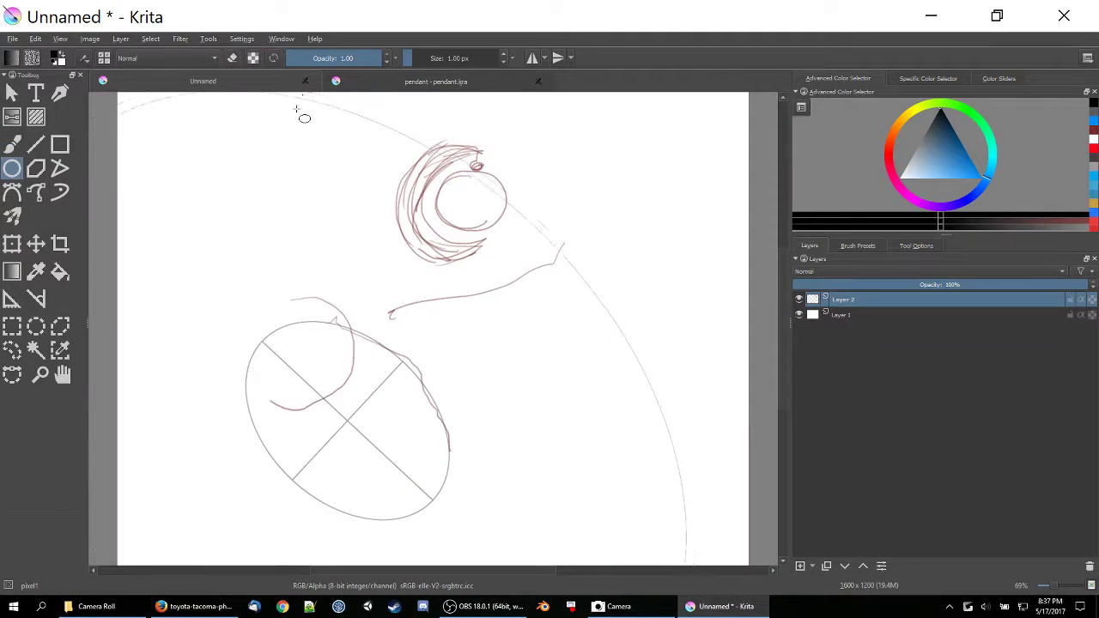
pyautogui.click(305, 81)
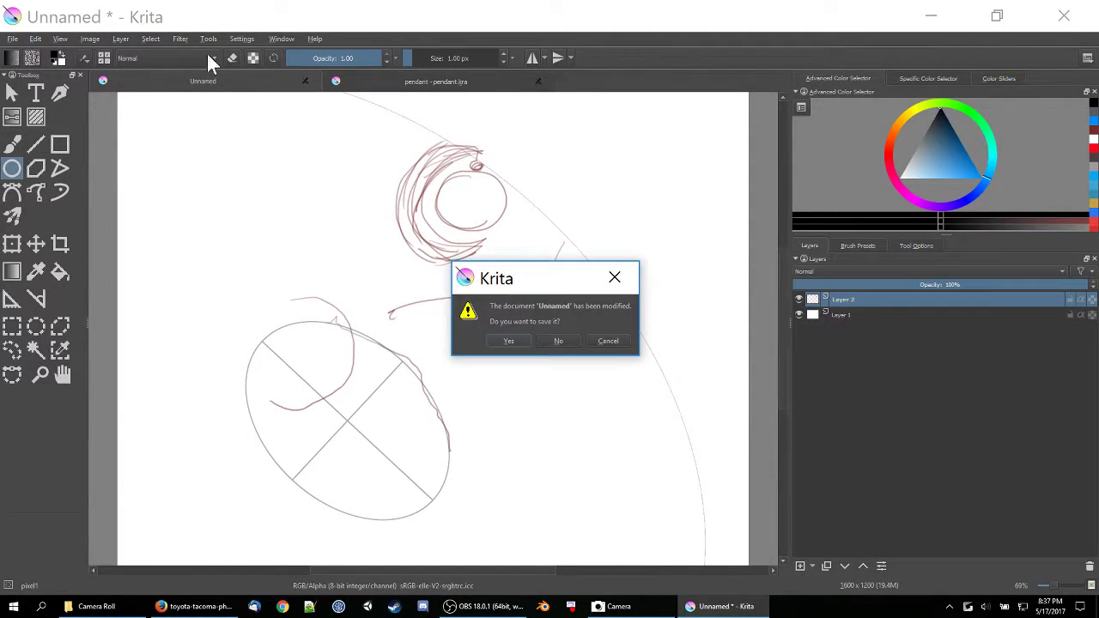
pyautogui.click(556, 341)
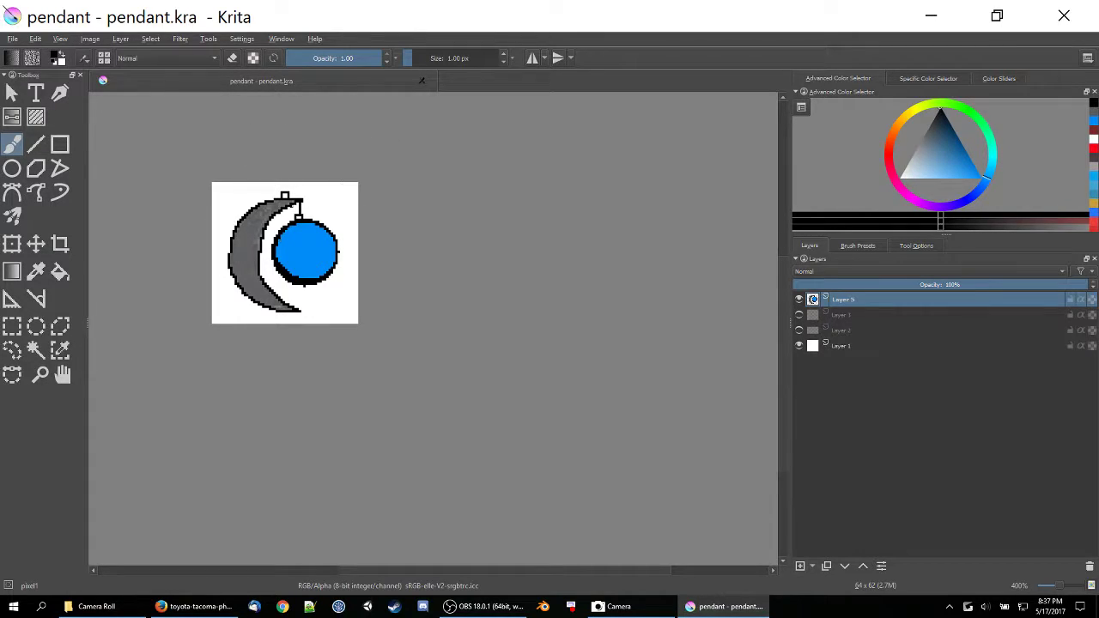
# - Open a second view of pendant.kra with Window > New View
pyautogui.click(283, 39)
pyautogui.moveTo(303, 70)
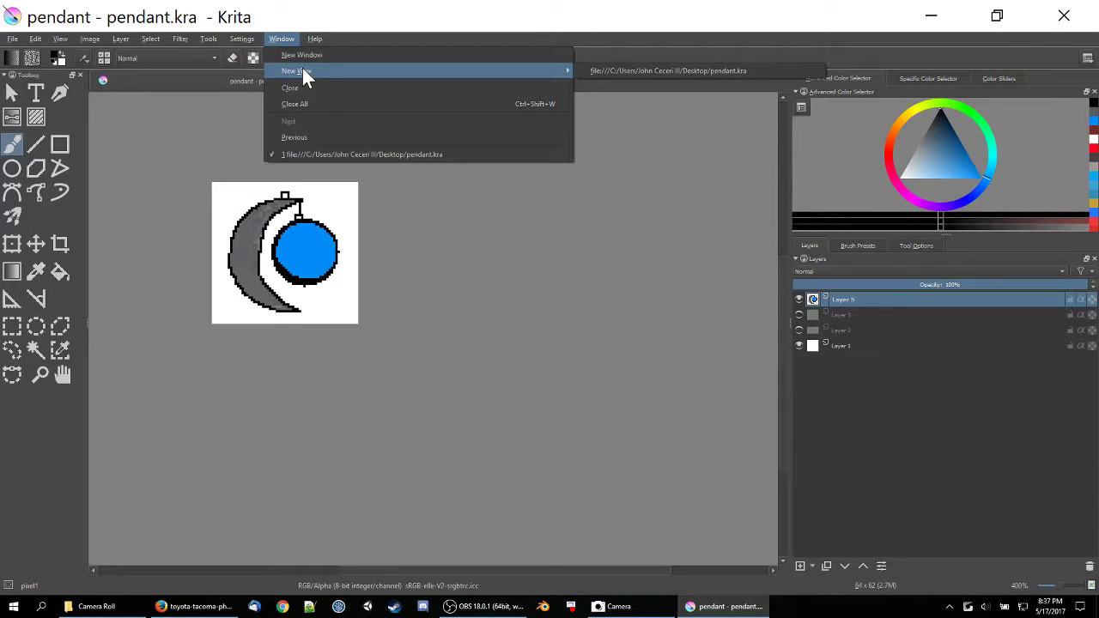
pyautogui.click(599, 72)
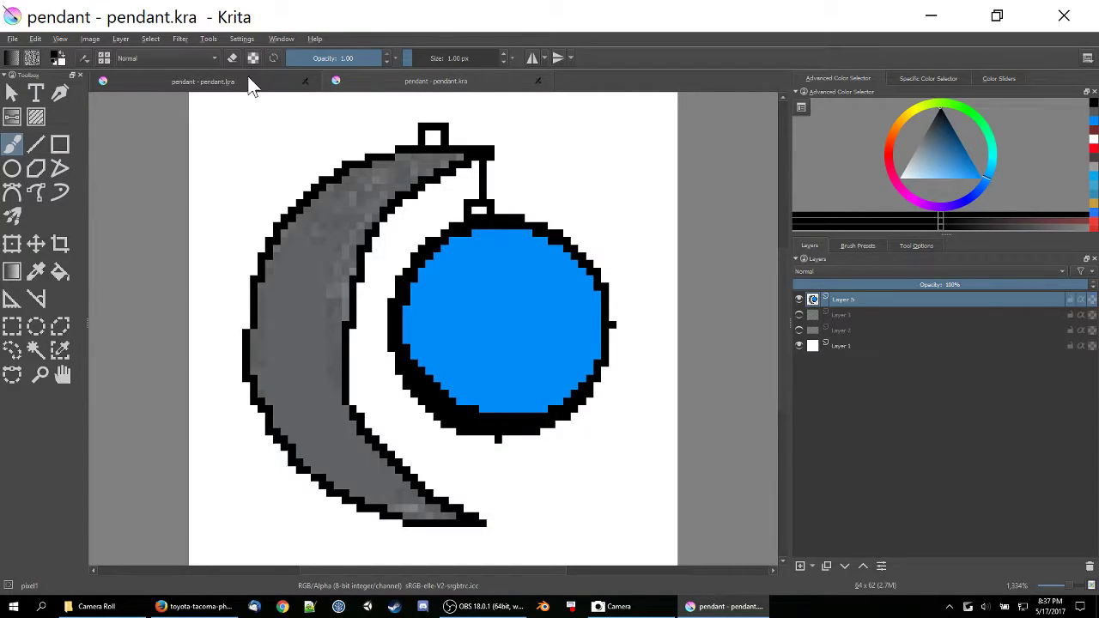
# - Flip back and forth between the zoomed-in and smaller pendant.kra views
pyautogui.click(247, 82)
pyautogui.click(393, 80)
pyautogui.click(265, 81)
pyautogui.click(392, 83)
pyautogui.click(248, 86)
pyautogui.click(371, 87)
pyautogui.click(349, 82)
pyautogui.click(203, 80)
pyautogui.click(240, 40)
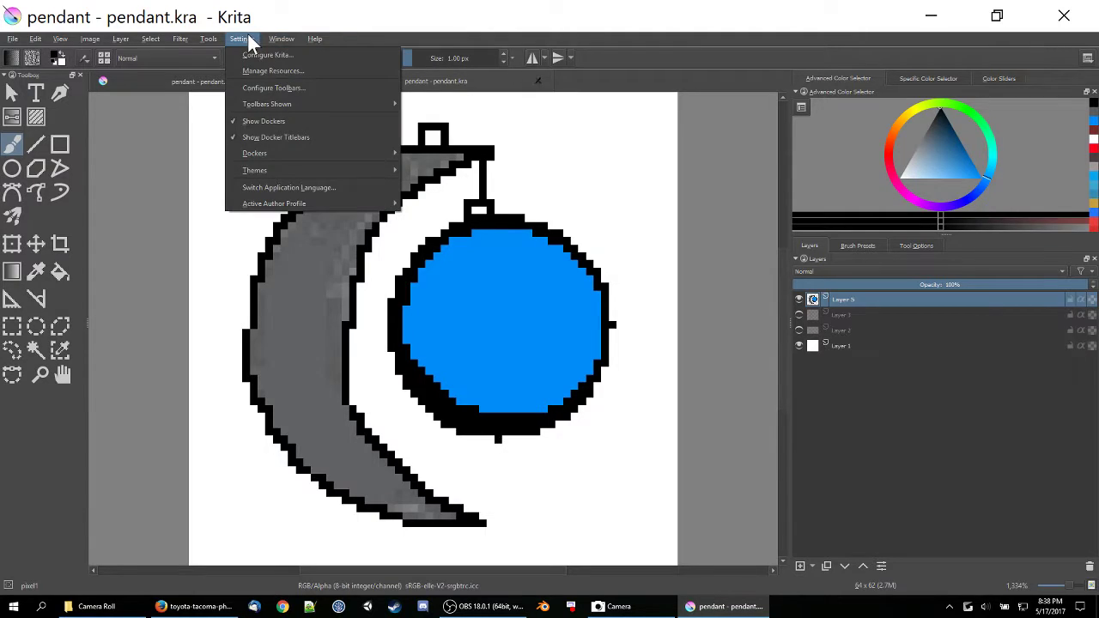
# - Set Multiple Document Mode to Subwindows under General > Window in Configure Krita
pyautogui.click(287, 54)
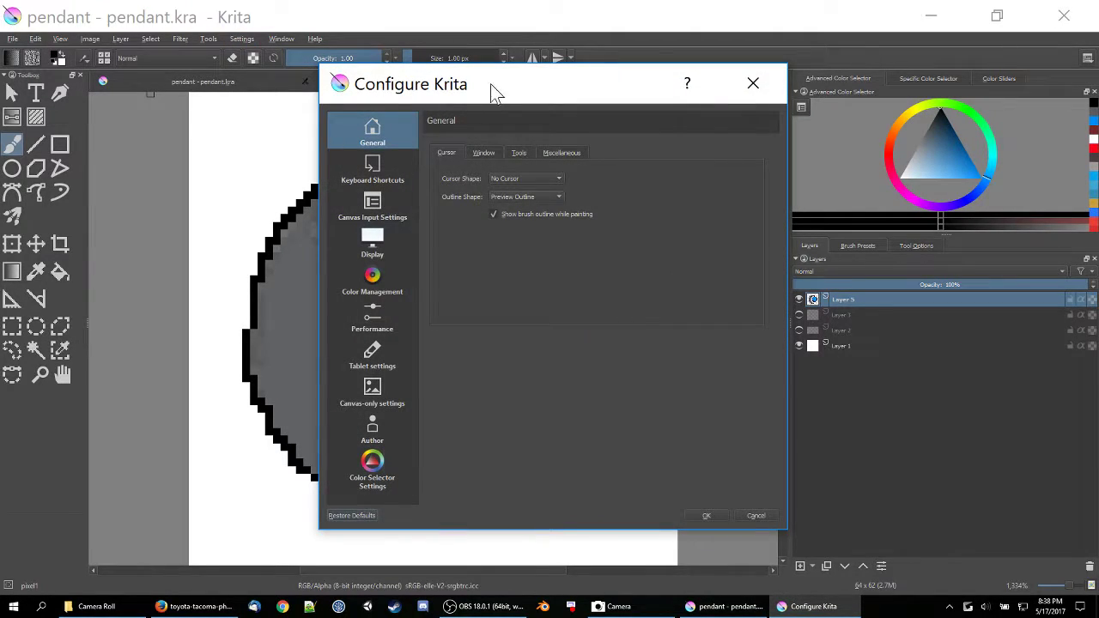
pyautogui.click(485, 155)
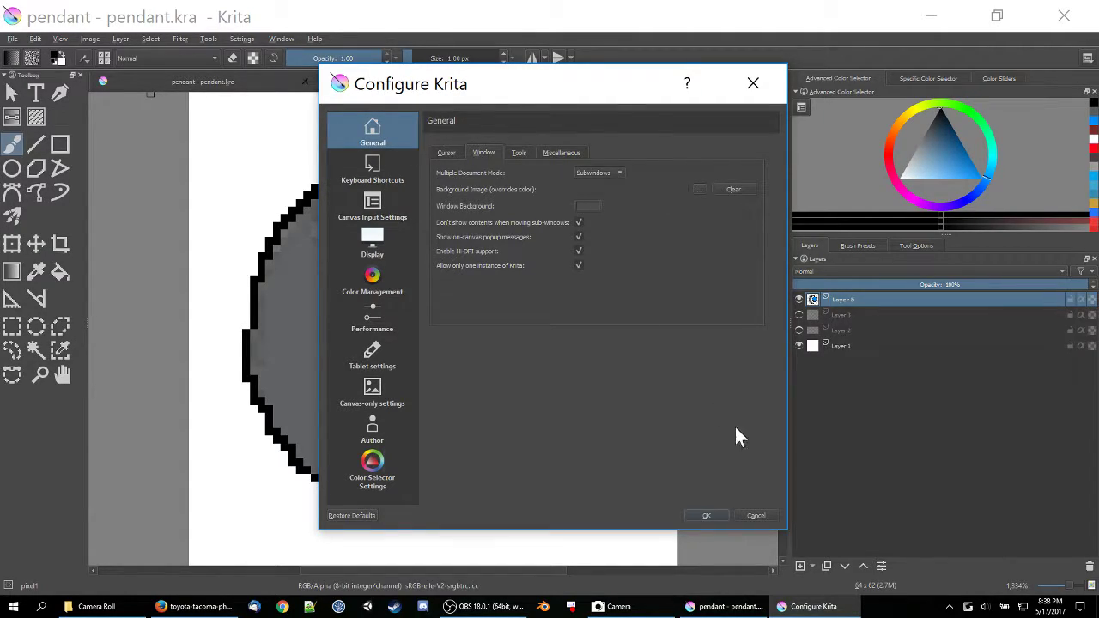
pyautogui.click(706, 515)
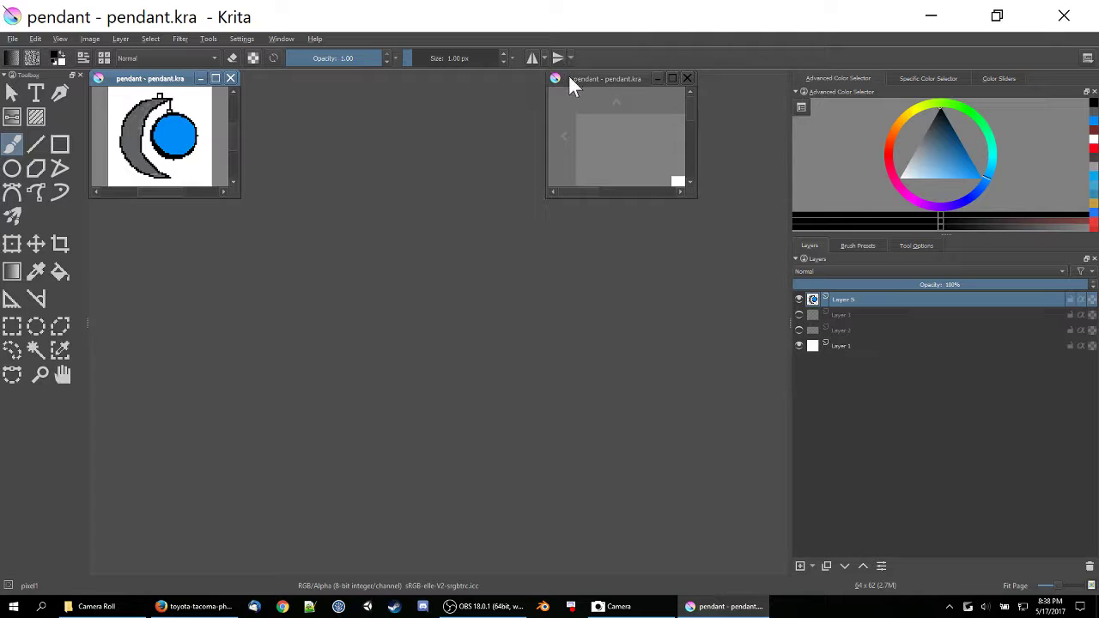
# - Enlarge the first pendant subwindow, then move the second to the middle and enlarge it
pyautogui.moveTo(233, 194); pyautogui.dragTo(262, 238)
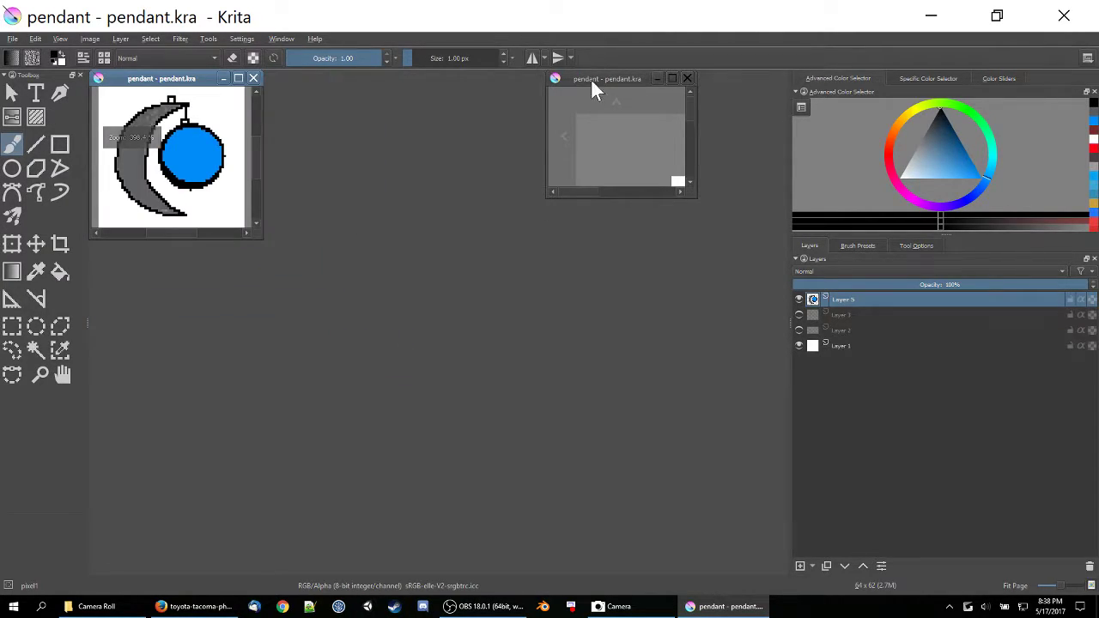
pyautogui.moveTo(584, 84); pyautogui.dragTo(366, 119)
pyautogui.moveTo(473, 236); pyautogui.dragTo(605, 345)
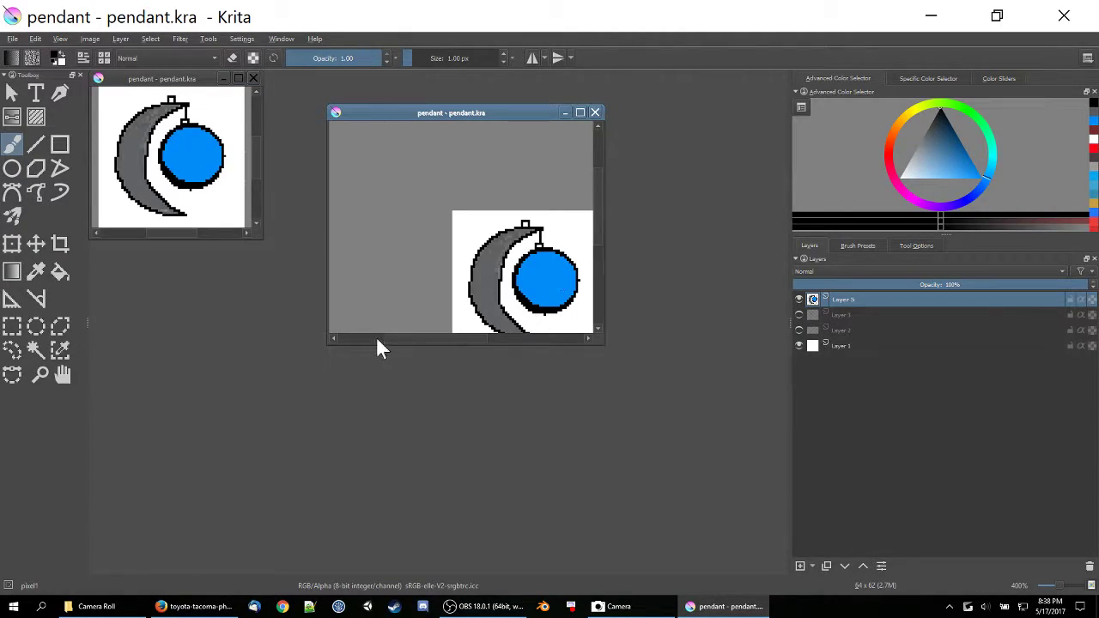
pyautogui.moveTo(409, 340); pyautogui.dragTo(427, 339)
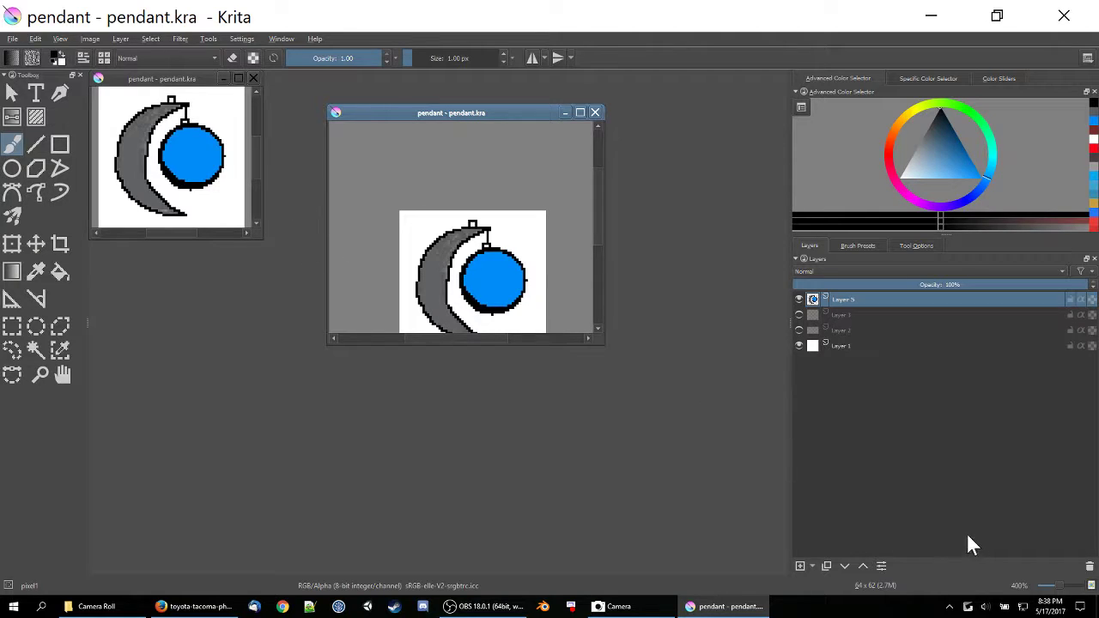
# - Zoom the second view out to 100%, shrink it aside, and expand the first view
pyautogui.scroll(-2, 1059, 585)
pyautogui.scroll(-1, 1062, 593)
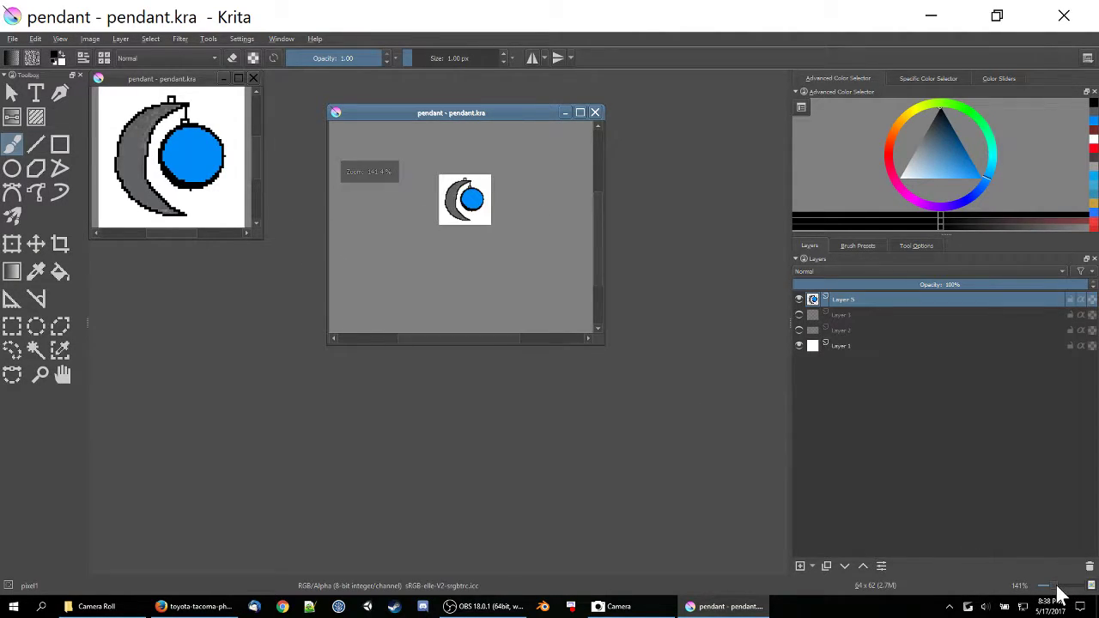
pyautogui.scroll(-1, 1058, 593)
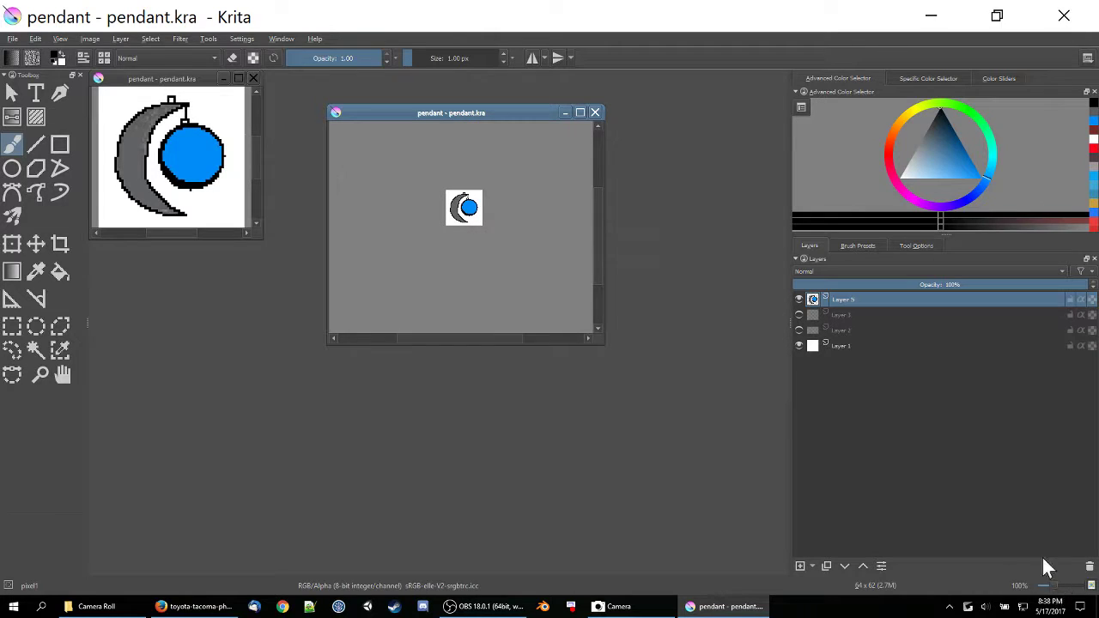
pyautogui.moveTo(603, 343); pyautogui.dragTo(475, 229)
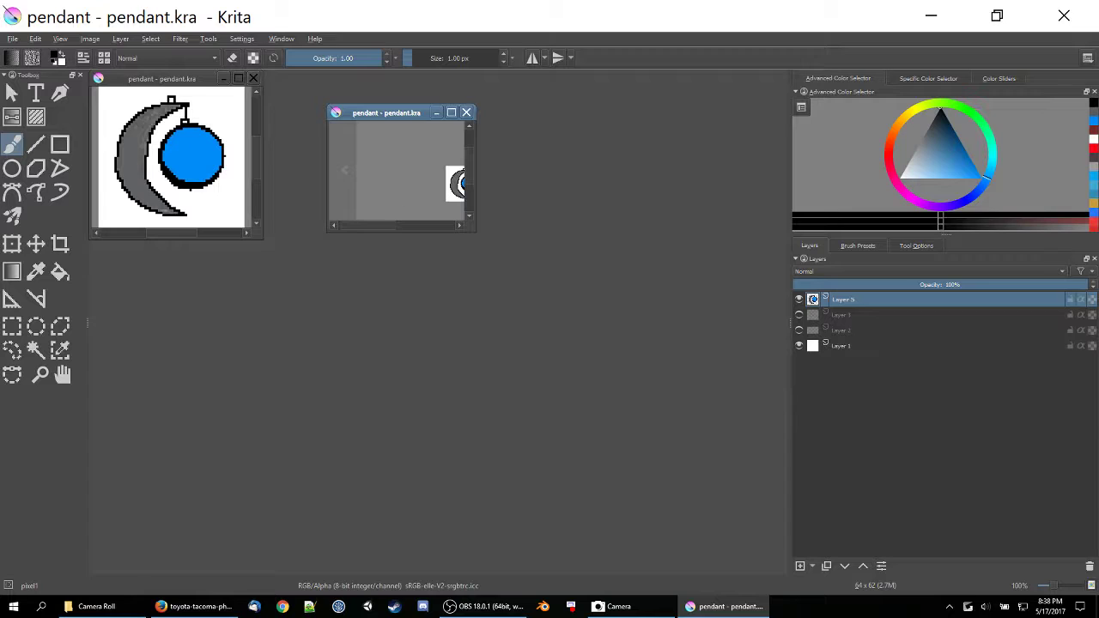
pyautogui.moveTo(370, 223); pyautogui.dragTo(408, 225)
pyautogui.moveTo(414, 112); pyautogui.dragTo(682, 91)
pyautogui.moveTo(260, 241); pyautogui.dragTo(604, 485)
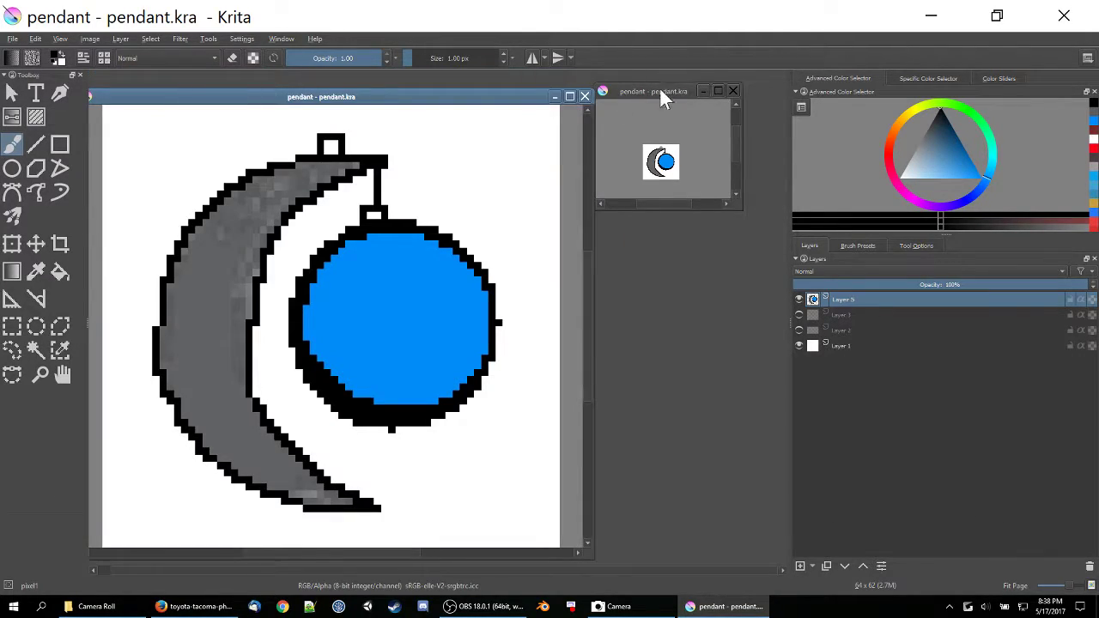
pyautogui.click(642, 91)
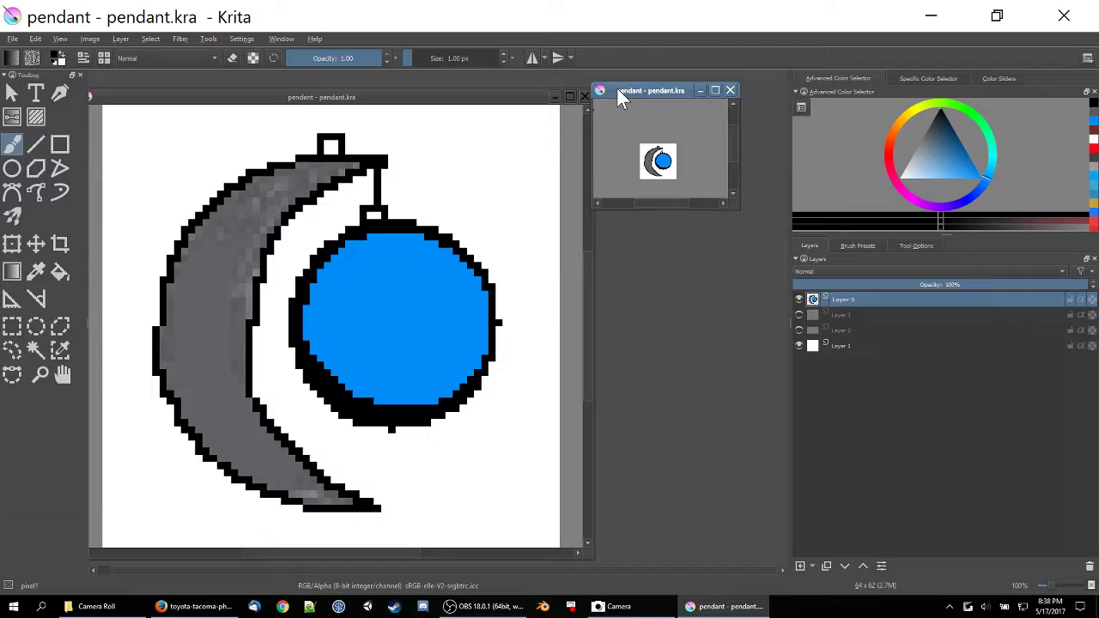
# - Shade the blue disc's left, lower-left and upper-left edges in darker blue
pyautogui.moveTo(618, 91); pyautogui.dragTo(635, 99)
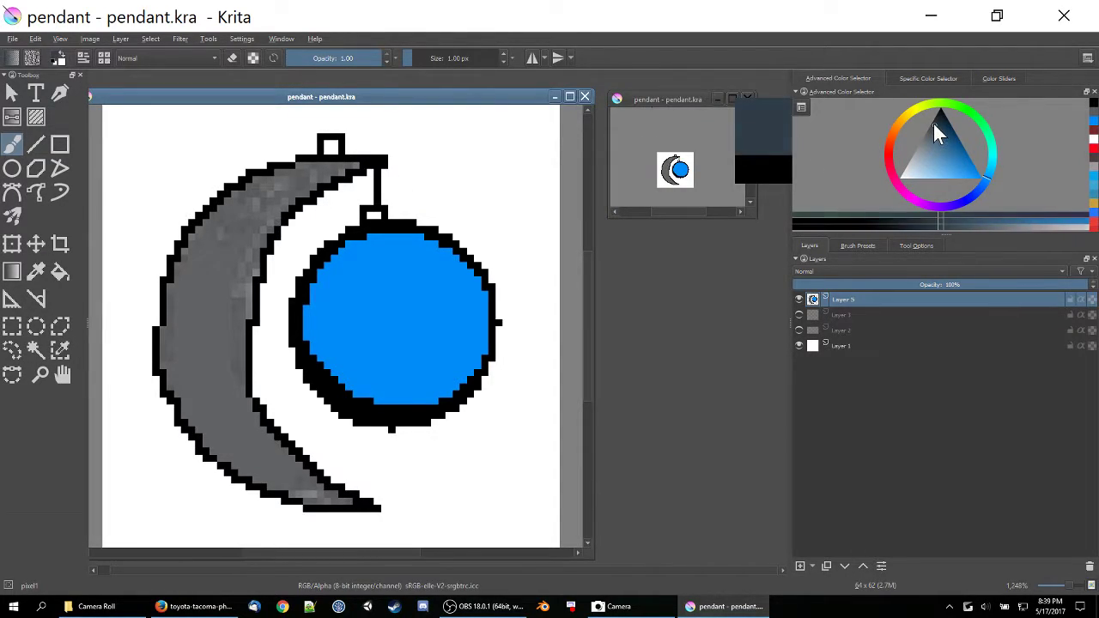
pyautogui.moveTo(933, 125); pyautogui.dragTo(949, 129)
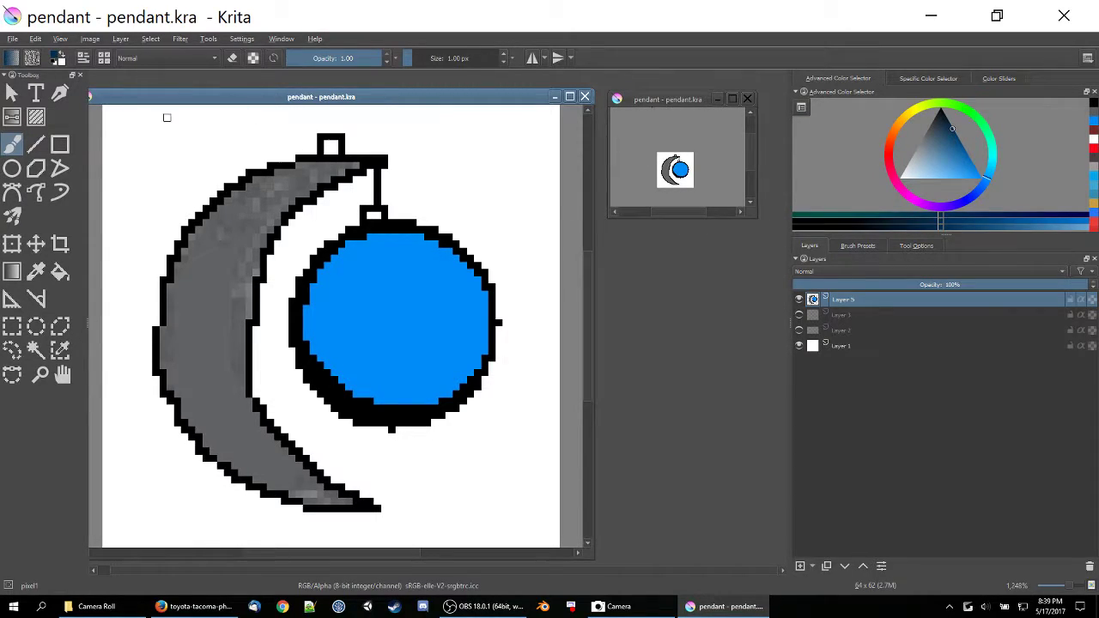
pyautogui.moveTo(311, 307)
pyautogui.mouseDown()
pyautogui.moveTo(308, 335)
pyautogui.moveTo(327, 362)
pyautogui.moveTo(407, 400)
pyautogui.mouseUp()
pyautogui.moveTo(319, 342)
pyautogui.mouseDown()
pyautogui.moveTo(388, 392)
pyautogui.moveTo(436, 396)
pyautogui.mouseUp()
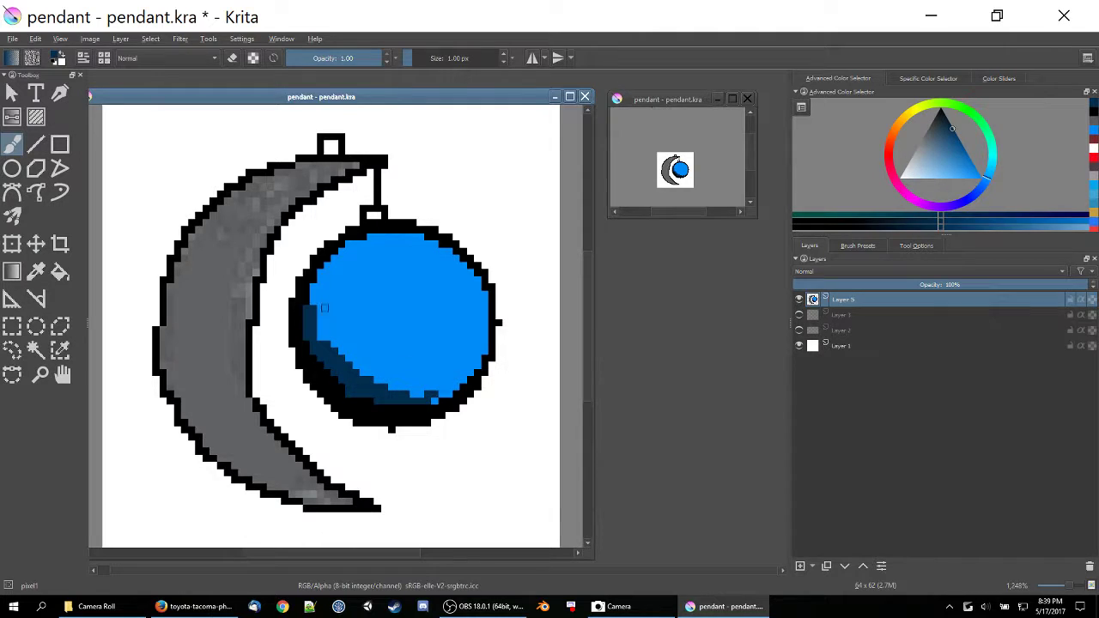
pyautogui.moveTo(312, 285)
pyautogui.mouseDown()
pyautogui.moveTo(314, 299)
pyautogui.moveTo(327, 267)
pyautogui.mouseUp()
# - Blend medium-blue pixels along the disc's upper-left, left and bottom edges
pyautogui.click(956, 149)
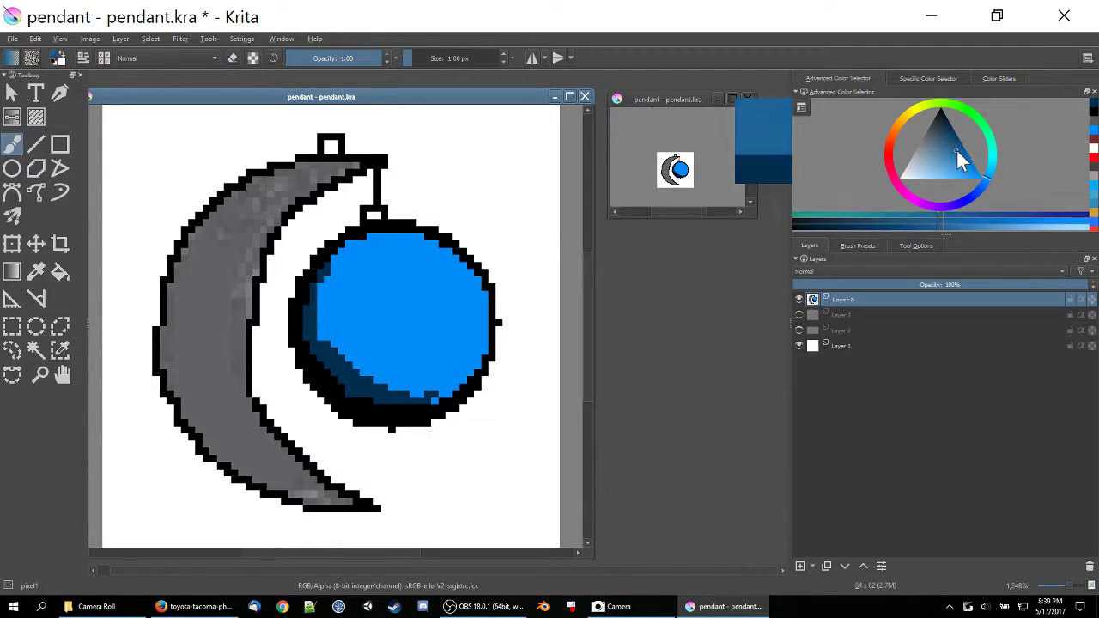
pyautogui.moveTo(334, 259)
pyautogui.mouseDown()
pyautogui.moveTo(324, 339)
pyautogui.moveTo(389, 383)
pyautogui.moveTo(424, 391)
pyautogui.moveTo(461, 382)
pyautogui.moveTo(426, 398)
pyautogui.mouseUp()
pyautogui.moveTo(349, 251)
pyautogui.mouseDown()
pyautogui.moveTo(325, 328)
pyautogui.moveTo(366, 365)
pyautogui.moveTo(332, 294)
pyautogui.moveTo(335, 279)
pyautogui.moveTo(333, 342)
pyautogui.moveTo(346, 268)
pyautogui.moveTo(338, 283)
pyautogui.moveTo(354, 256)
pyautogui.moveTo(412, 234)
pyautogui.mouseUp()
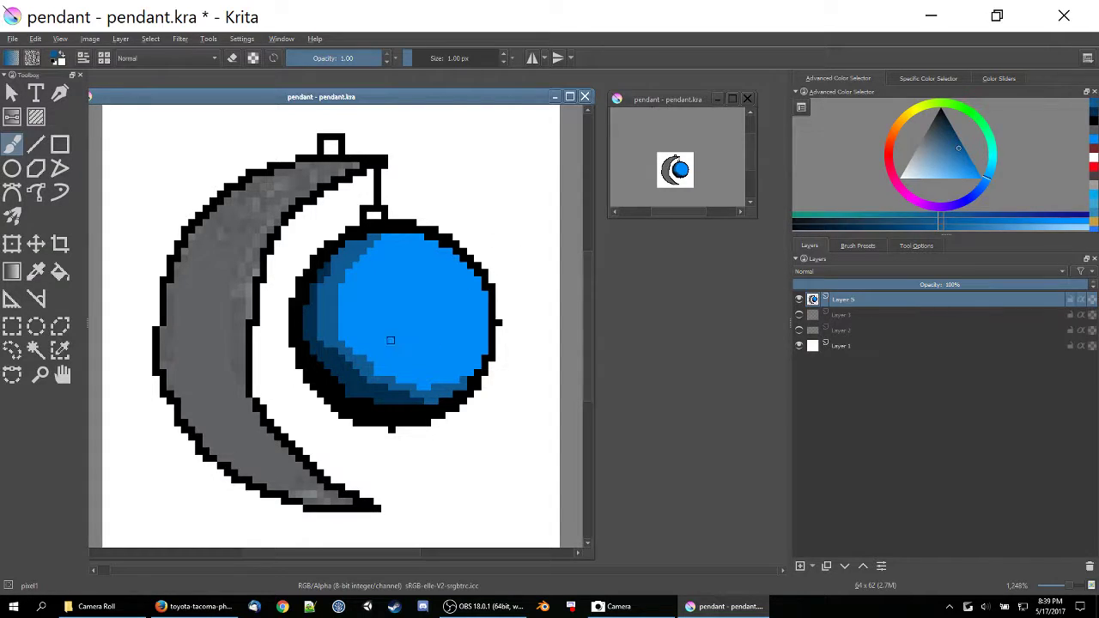
pyautogui.moveTo(351, 364)
pyautogui.mouseDown()
pyautogui.moveTo(341, 365)
pyautogui.moveTo(400, 391)
pyautogui.moveTo(376, 375)
pyautogui.moveTo(429, 388)
pyautogui.moveTo(399, 393)
pyautogui.moveTo(483, 359)
pyautogui.mouseUp()
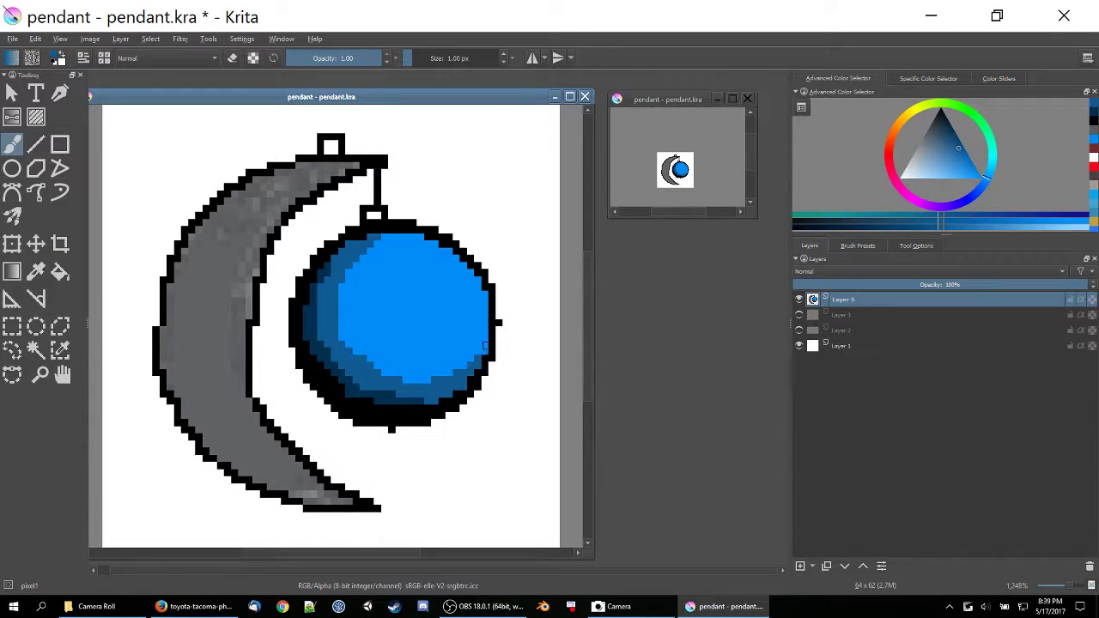
pyautogui.moveTo(345, 308)
pyautogui.mouseDown()
pyautogui.moveTo(348, 280)
pyautogui.moveTo(344, 322)
pyautogui.moveTo(370, 365)
pyautogui.moveTo(438, 380)
pyautogui.mouseUp()
pyautogui.moveTo(336, 329); pyautogui.dragTo(341, 338)
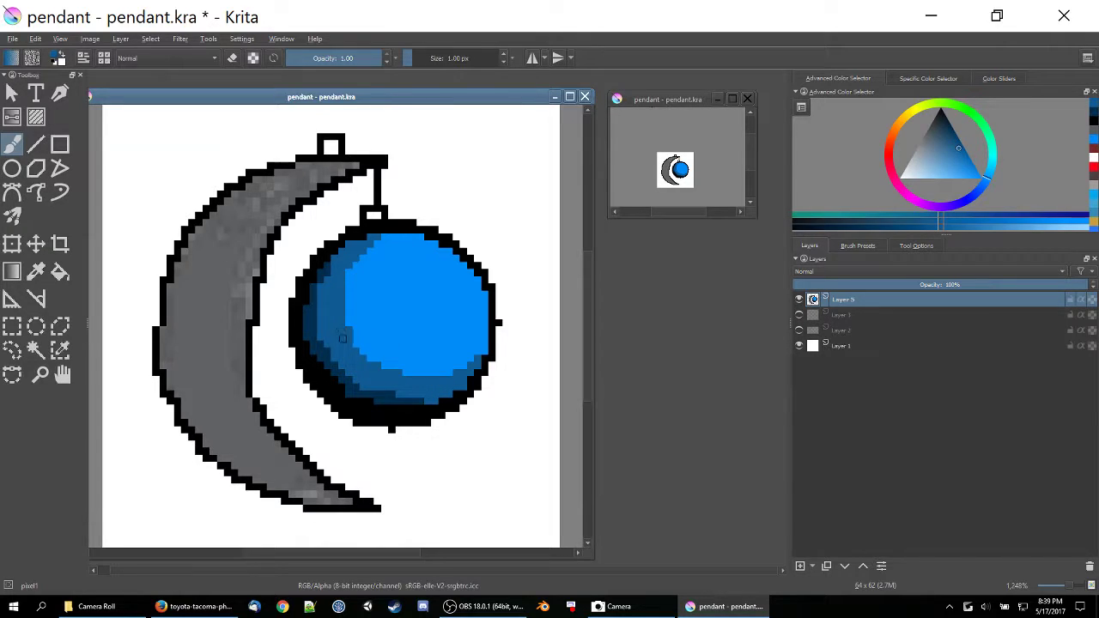
pyautogui.moveTo(381, 254)
pyautogui.mouseDown()
pyautogui.moveTo(401, 237)
pyautogui.moveTo(341, 277)
pyautogui.moveTo(407, 236)
pyautogui.moveTo(422, 239)
pyautogui.moveTo(447, 251)
pyautogui.moveTo(475, 359)
pyautogui.mouseUp()
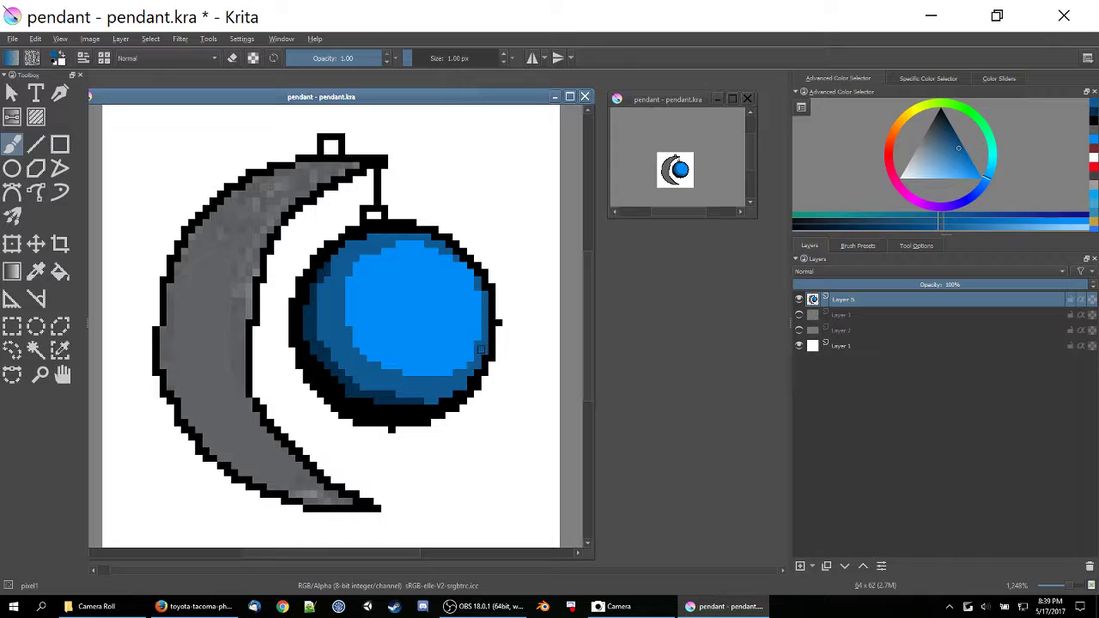
pyautogui.click(945, 162)
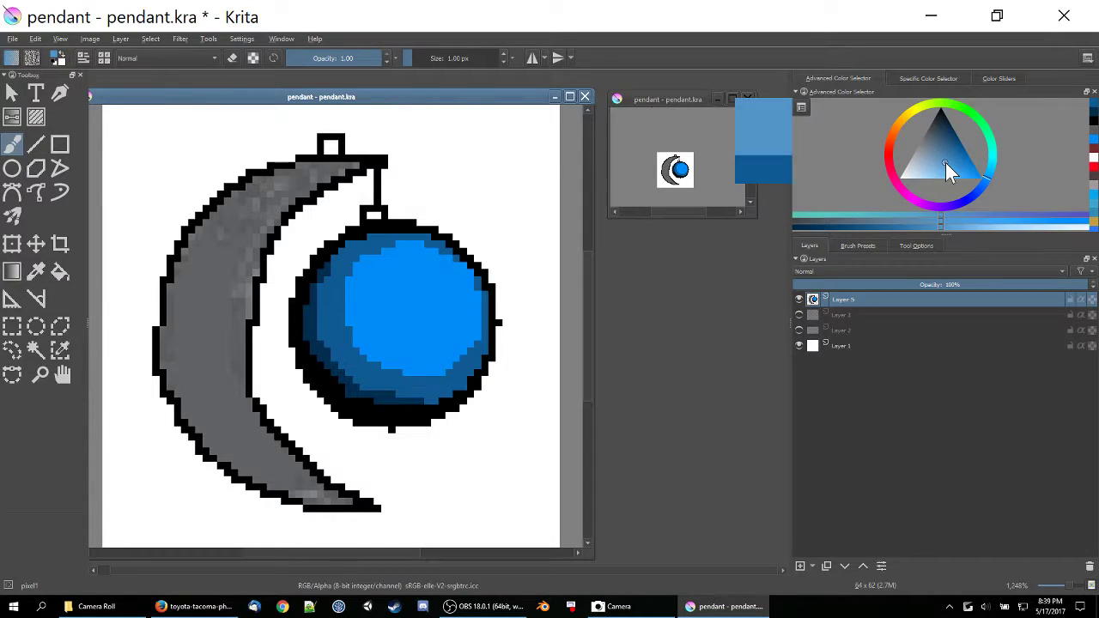
# - Paint light-blue highlights on the blue ball and the top of the moon crescent
pyautogui.moveTo(414, 272)
pyautogui.mouseDown()
pyautogui.moveTo(410, 264)
pyautogui.moveTo(444, 285)
pyautogui.mouseUp()
pyautogui.click(926, 171)
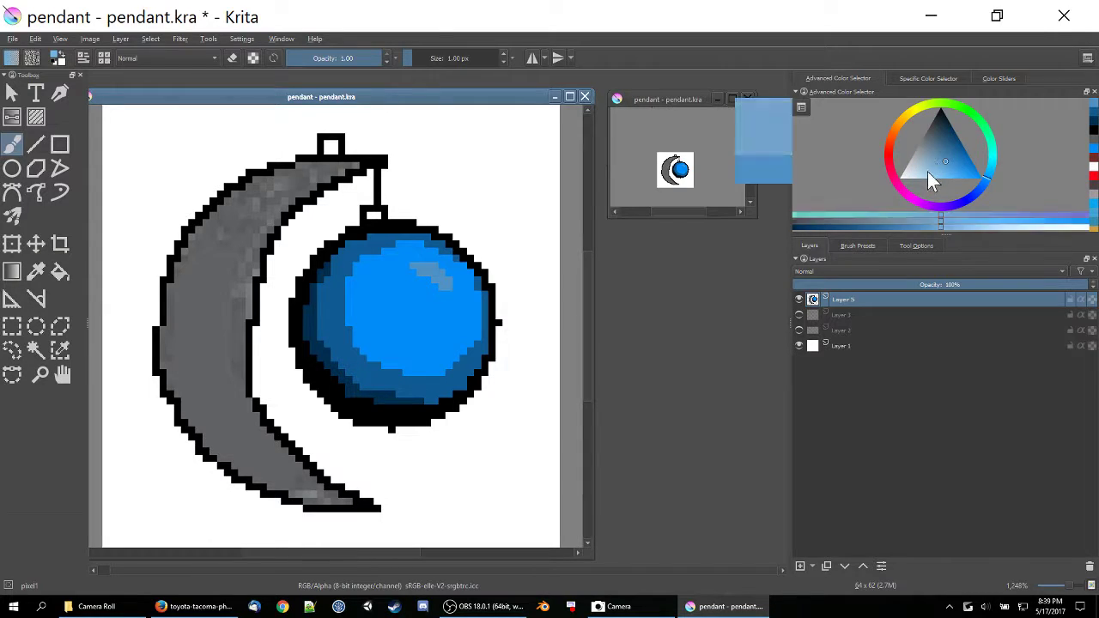
pyautogui.moveTo(426, 266)
pyautogui.mouseDown()
pyautogui.moveTo(413, 266)
pyautogui.moveTo(448, 285)
pyautogui.mouseUp()
pyautogui.click(234, 223)
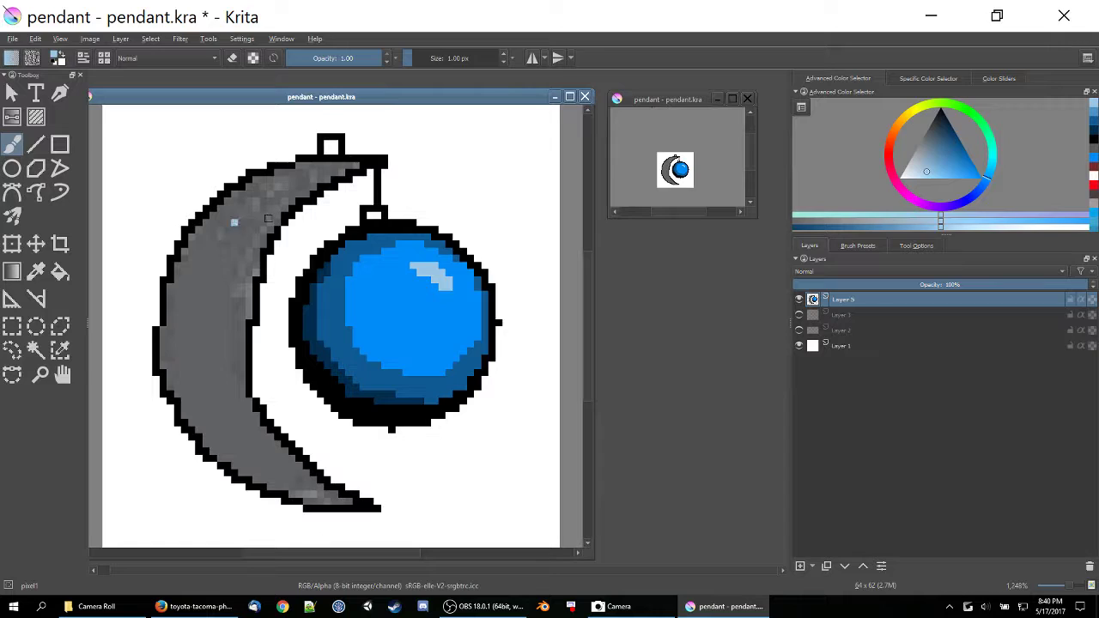
pyautogui.moveTo(257, 193); pyautogui.dragTo(225, 228)
# - Close the floating overview preview window
pyautogui.moveTo(649, 97); pyautogui.dragTo(643, 104)
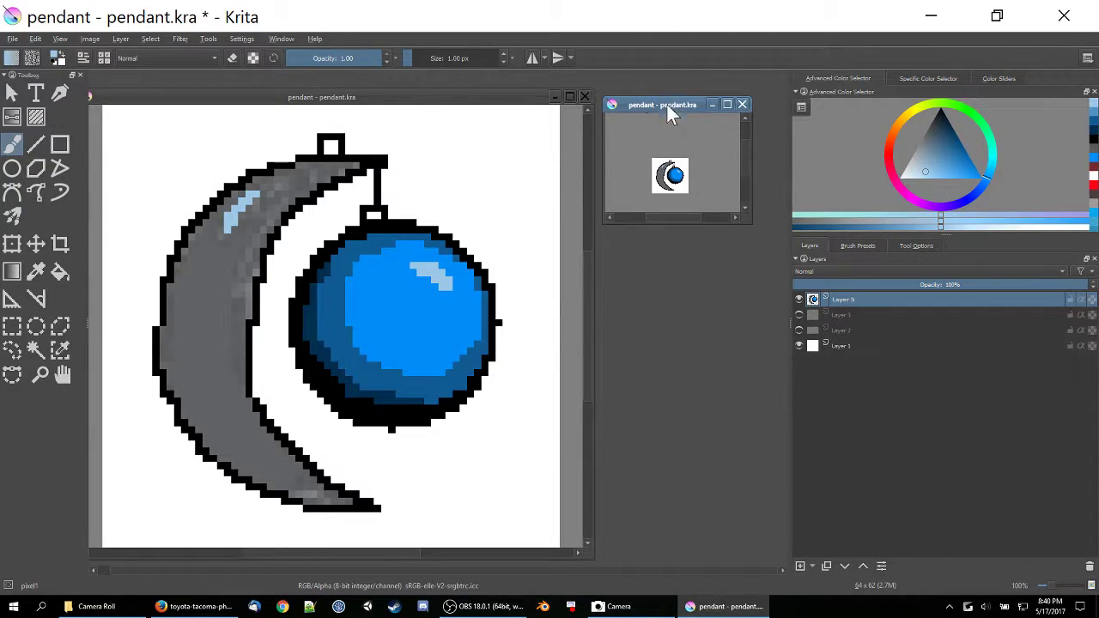
pyautogui.moveTo(667, 106); pyautogui.dragTo(670, 103)
pyautogui.click(746, 101)
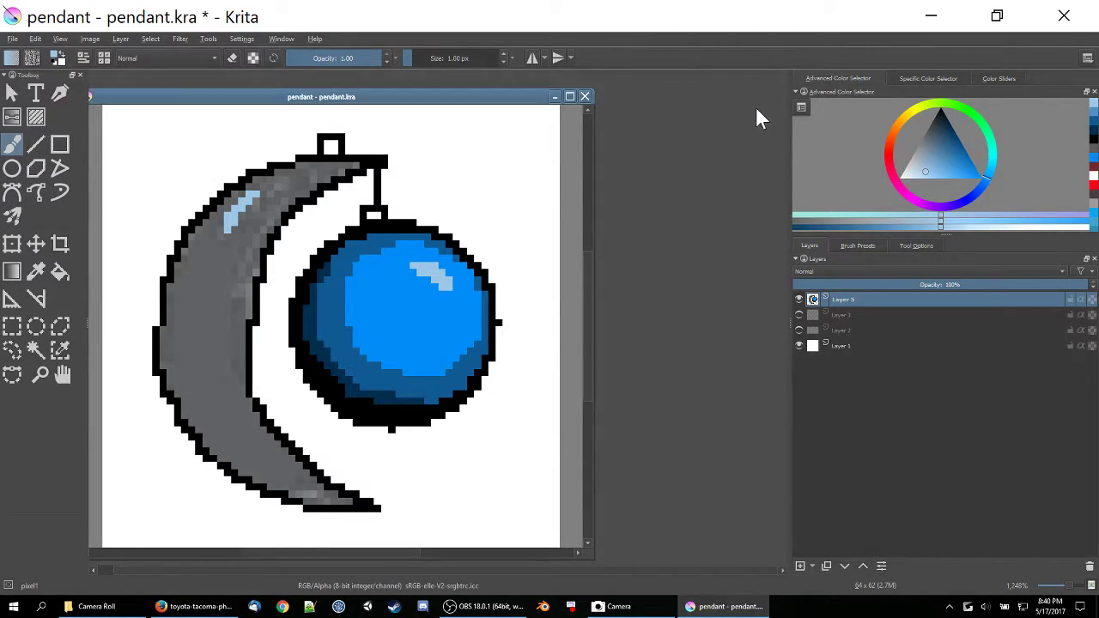
# - Close the pendant document, choosing Yes to save its changes
pyautogui.click(584, 96)
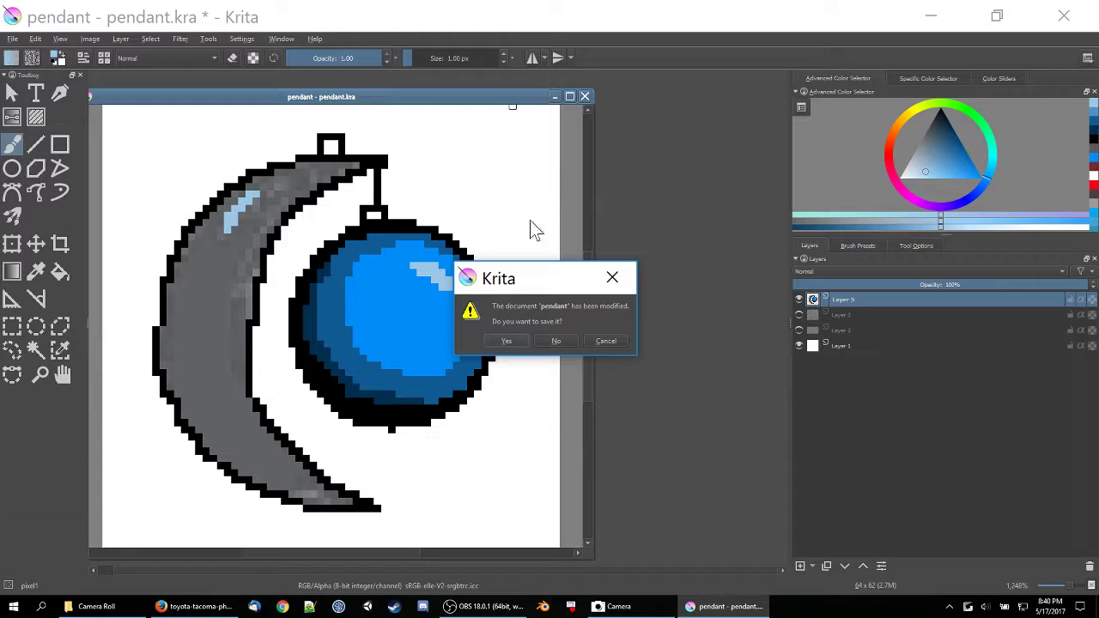
pyautogui.click(513, 340)
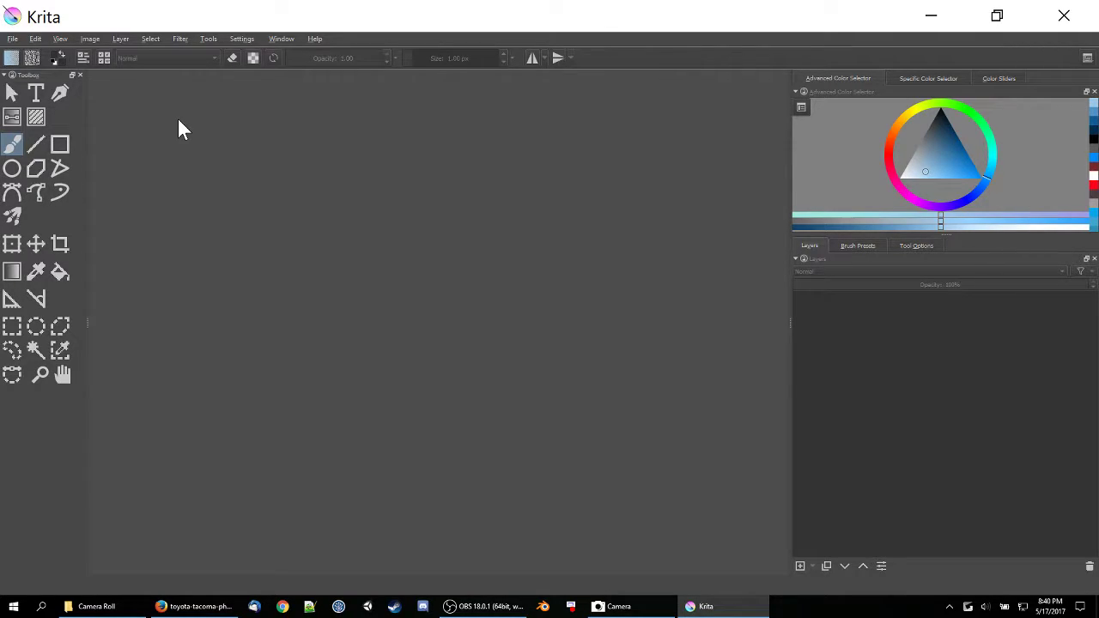
pyautogui.click(13, 39)
# - Start a new document and browse the Texture Templates, such as Texture 1024x1024 8bit srgb
pyautogui.click(24, 52)
pyautogui.click(416, 398)
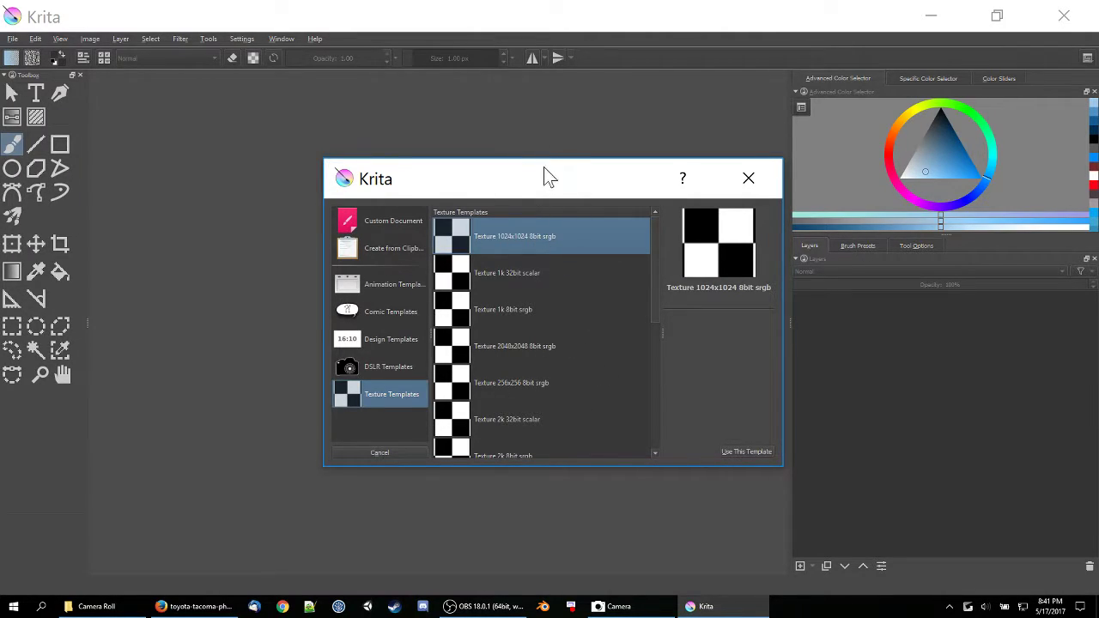
pyautogui.moveTo(550, 176); pyautogui.dragTo(484, 201)
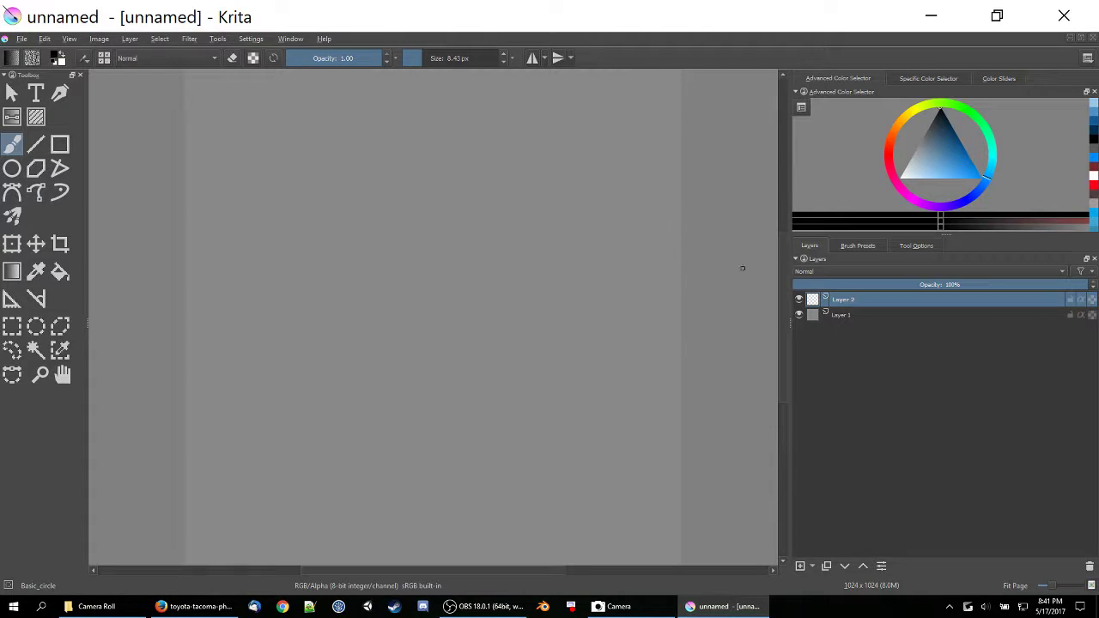
# - Look through the File, Filter and Layer menus, then close them
pyautogui.click(27, 39)
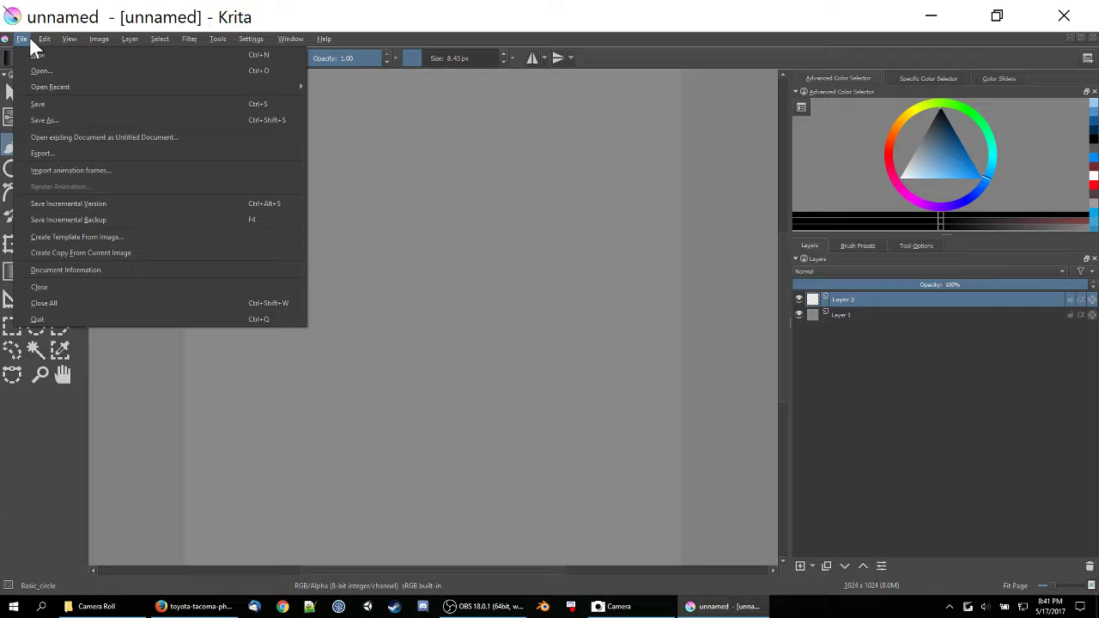
pyautogui.moveTo(187, 43)
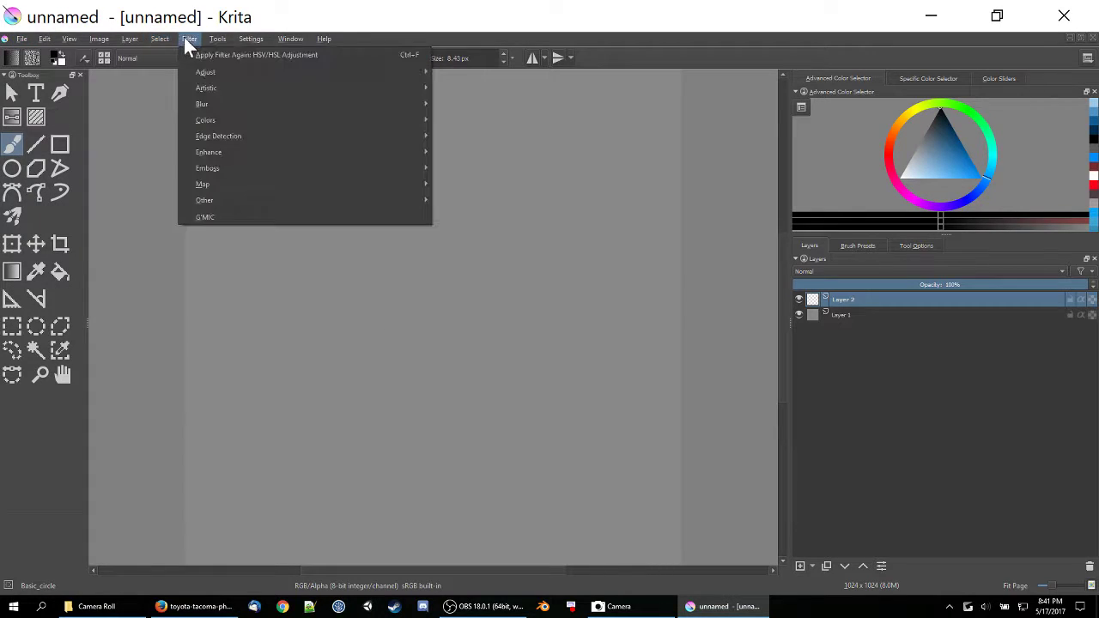
pyautogui.moveTo(226, 187)
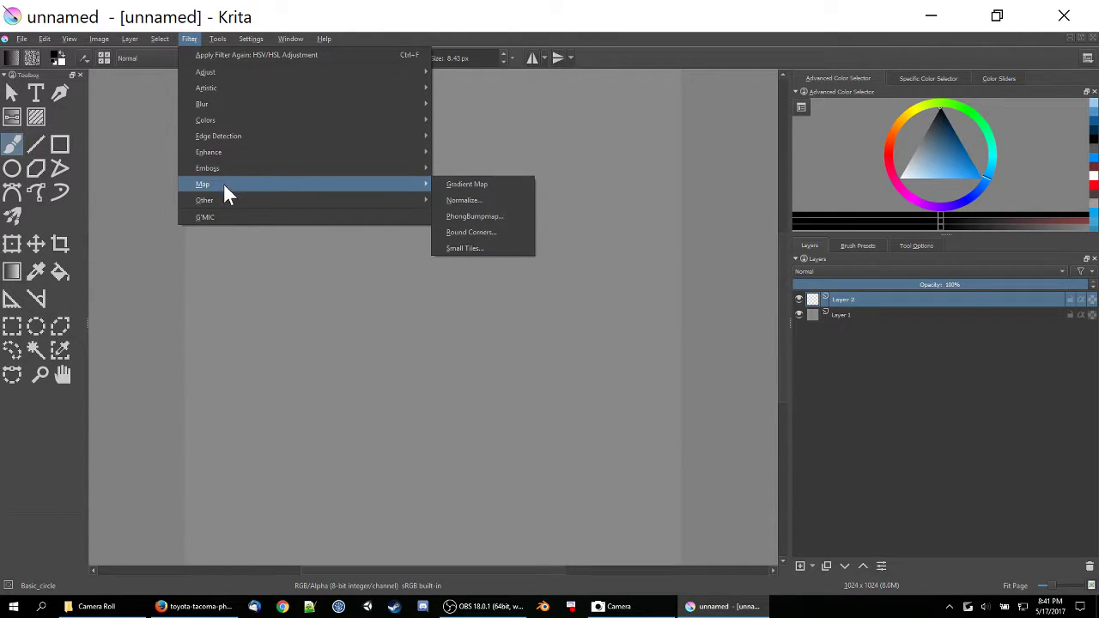
pyautogui.moveTo(225, 152)
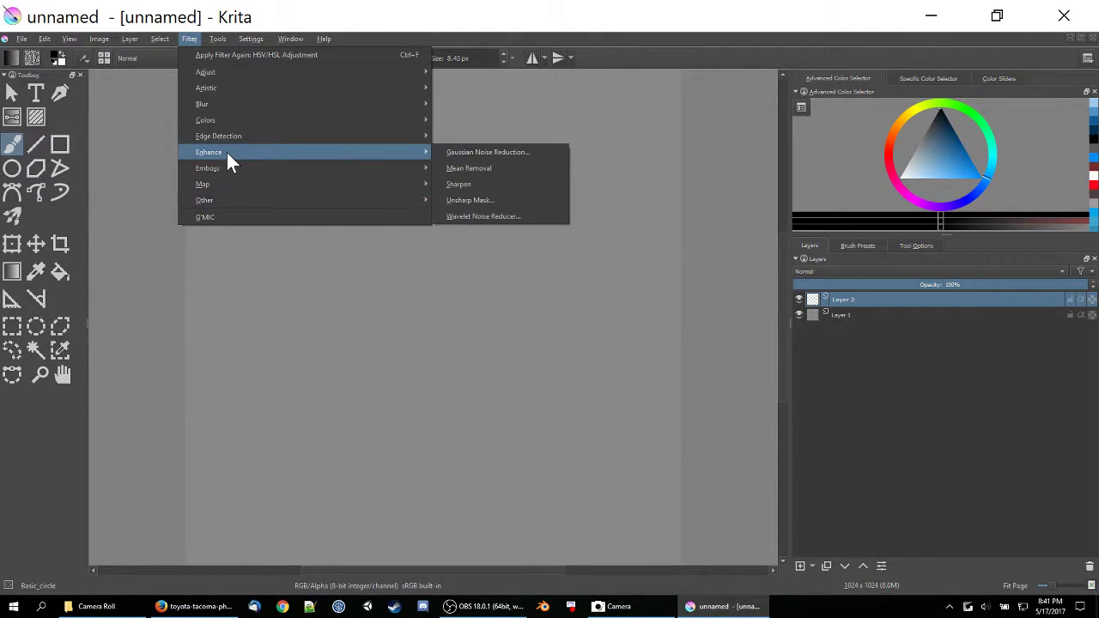
pyautogui.moveTo(229, 120)
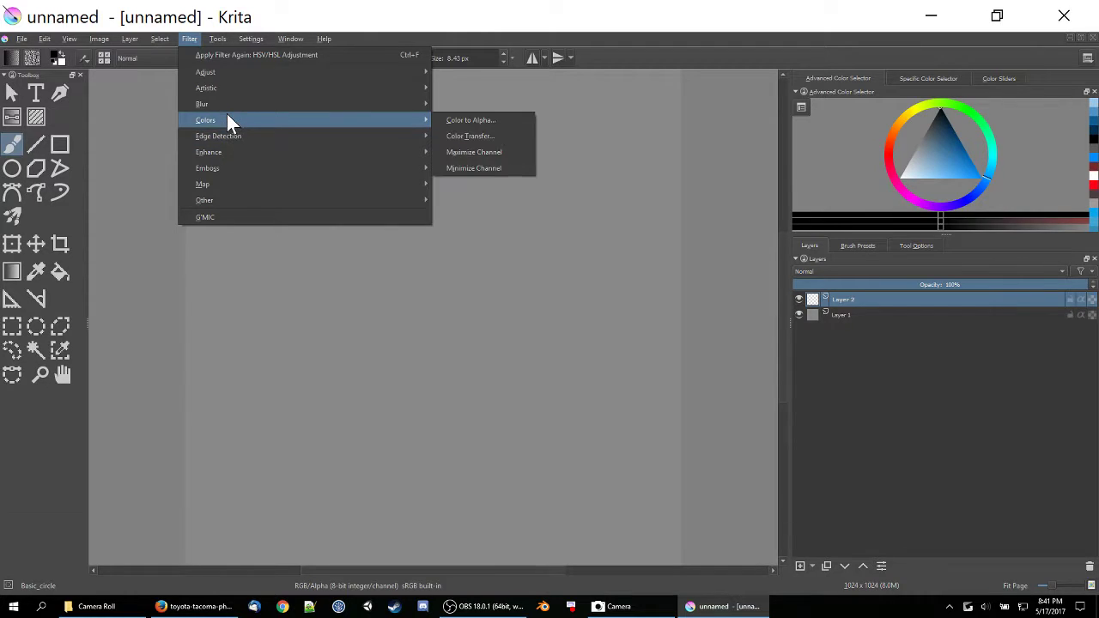
pyautogui.moveTo(237, 86)
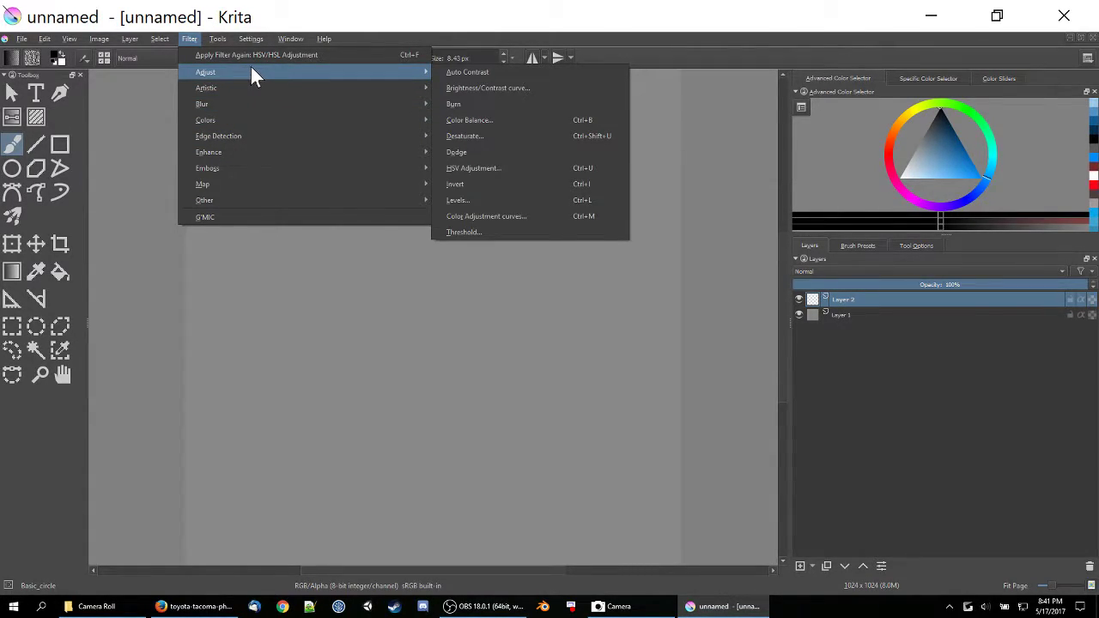
pyautogui.moveTo(97, 38)
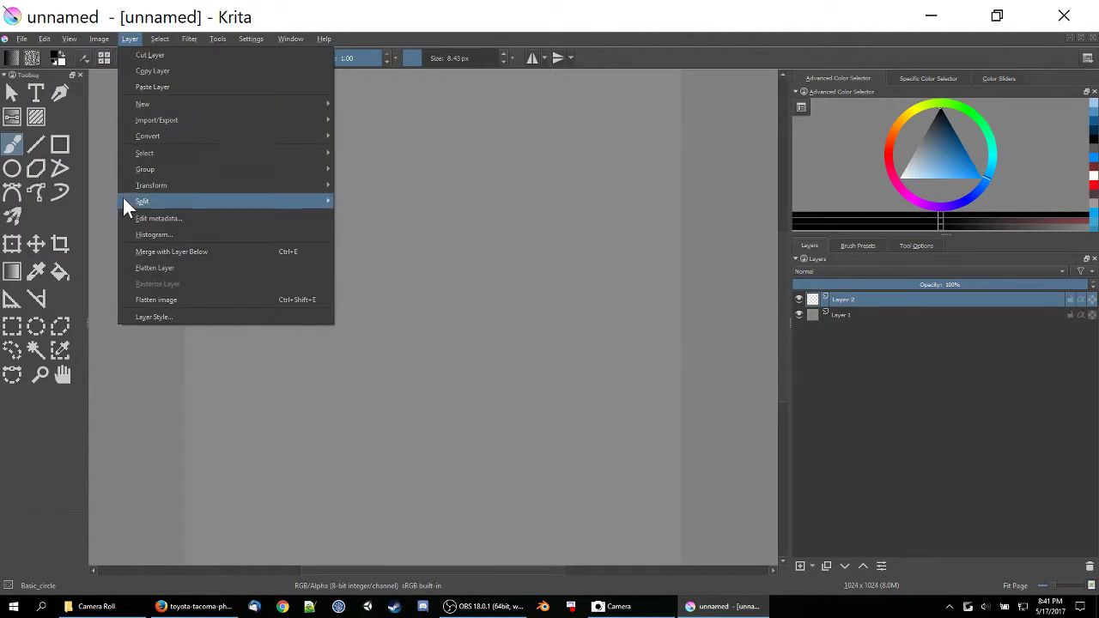
pyautogui.moveTo(145, 188)
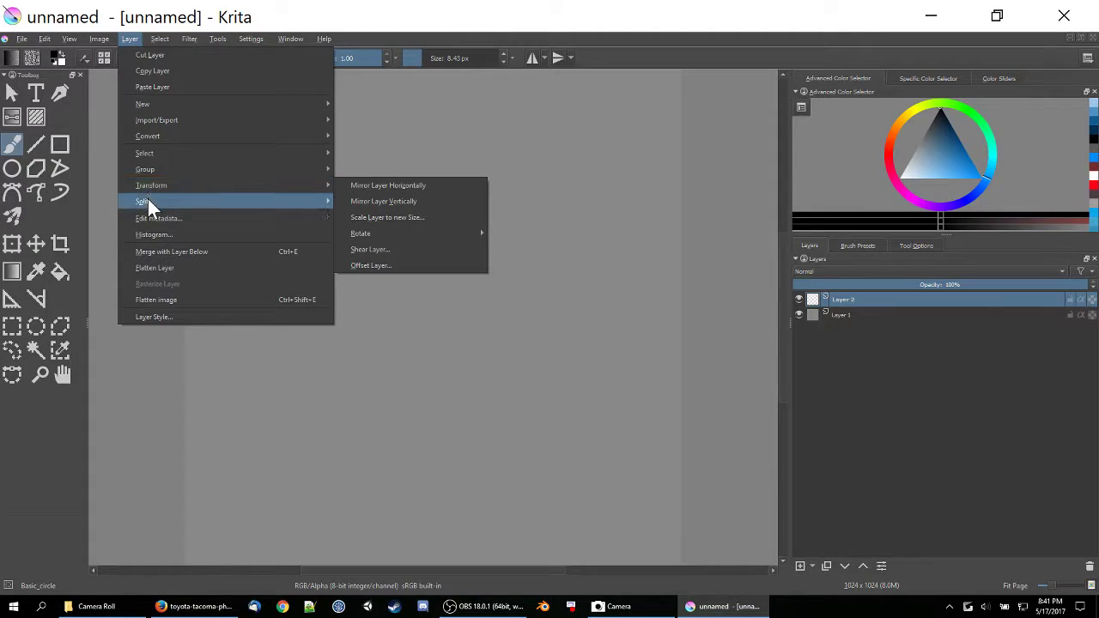
pyautogui.click(421, 99)
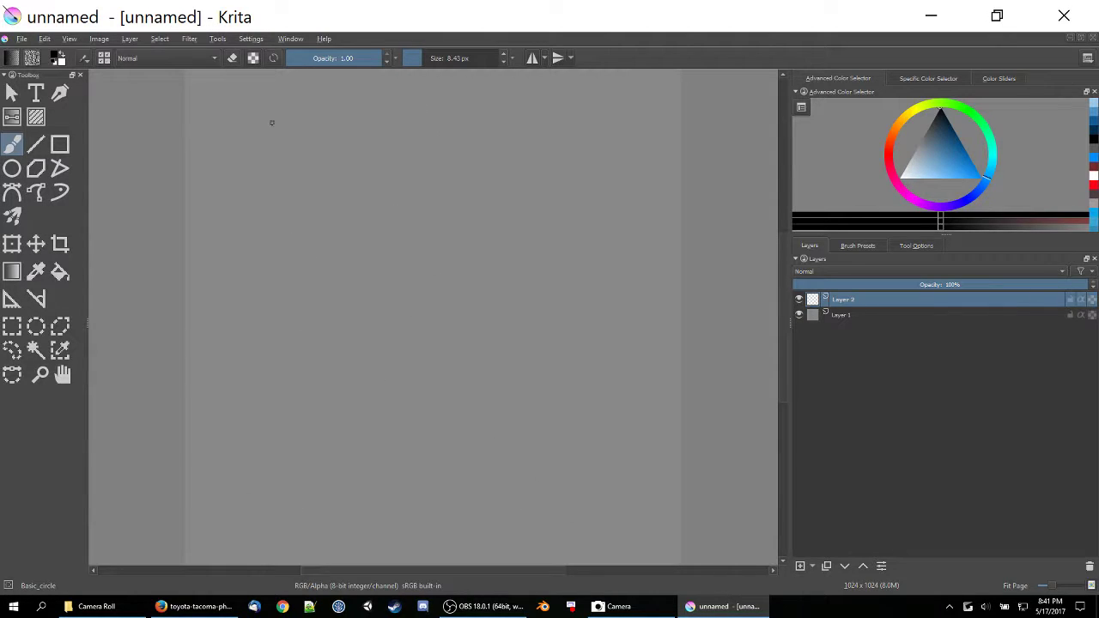
# - Check the Settings menu, then bring up the File menu
pyautogui.click(252, 39)
pyautogui.moveTo(224, 39)
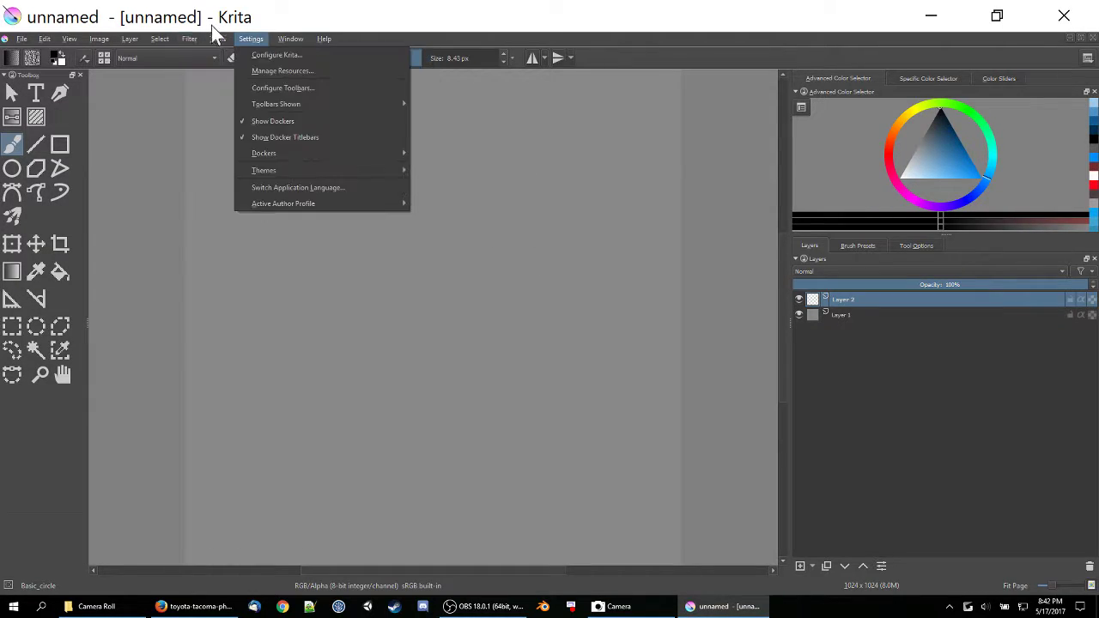
pyautogui.click(25, 37)
pyautogui.click(25, 37)
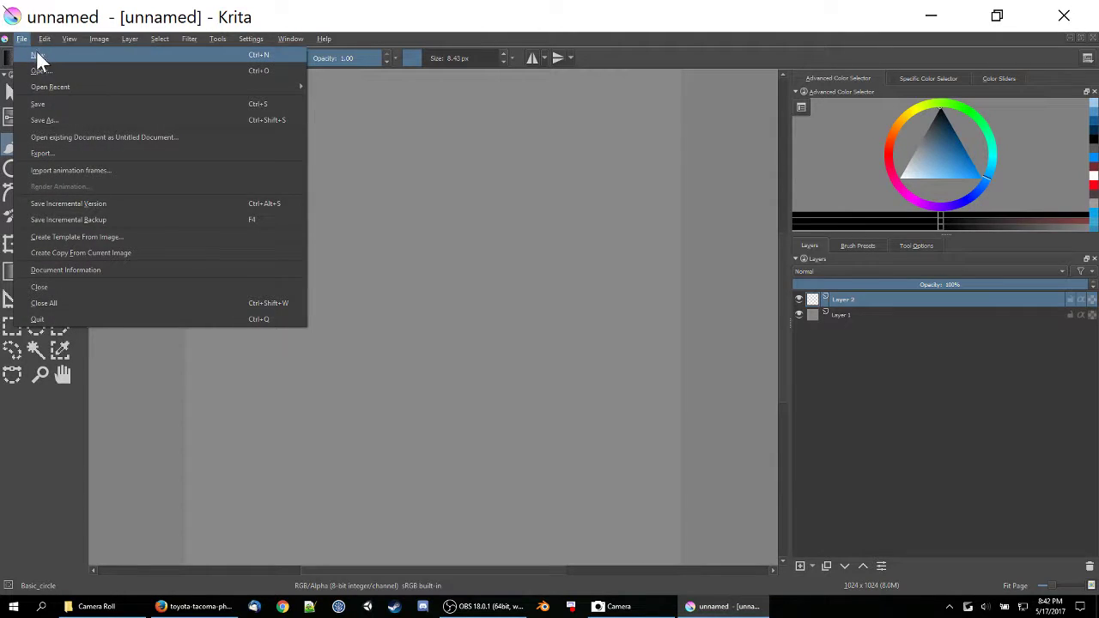
# - Create a document from the Texture 512x512 8bit srgb template in the New Document dialog
pyautogui.click(37, 51)
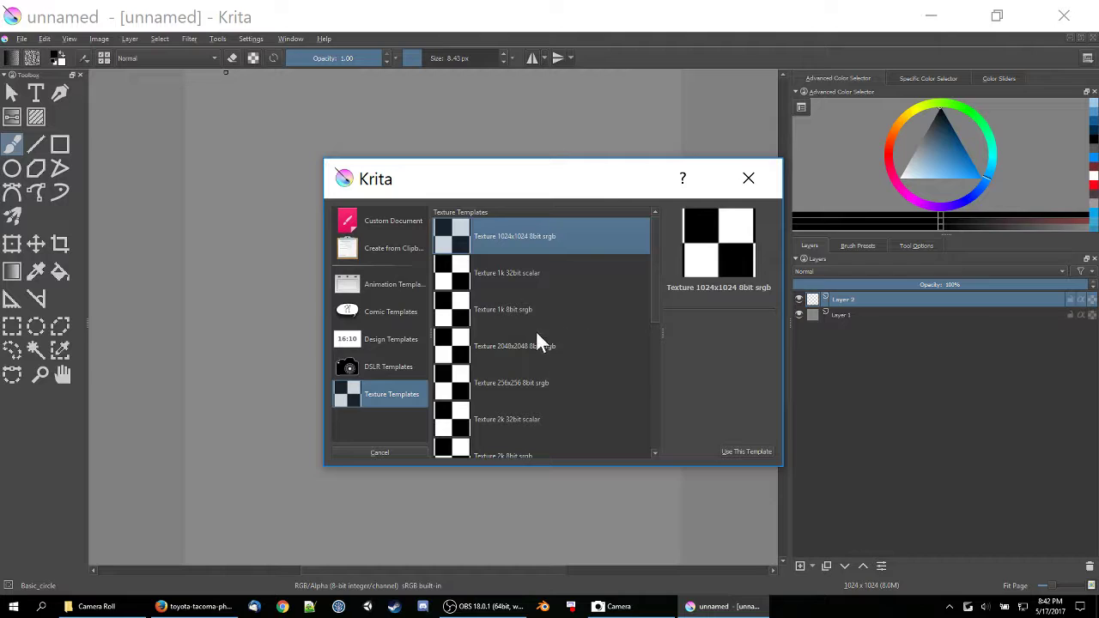
pyautogui.moveTo(657, 302); pyautogui.dragTo(651, 430)
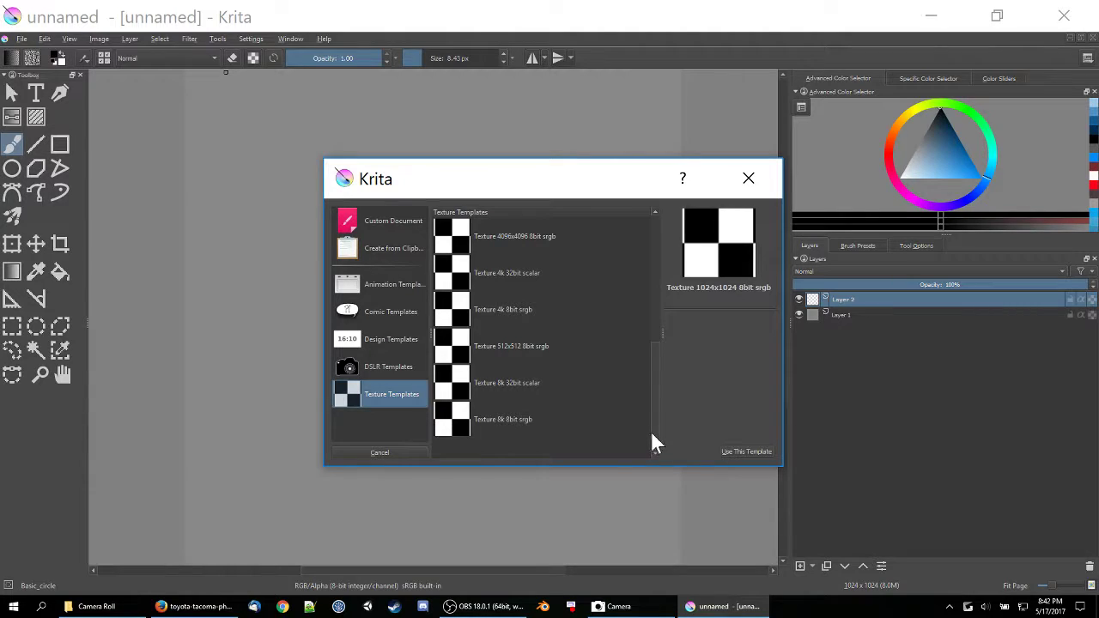
pyautogui.click(538, 342)
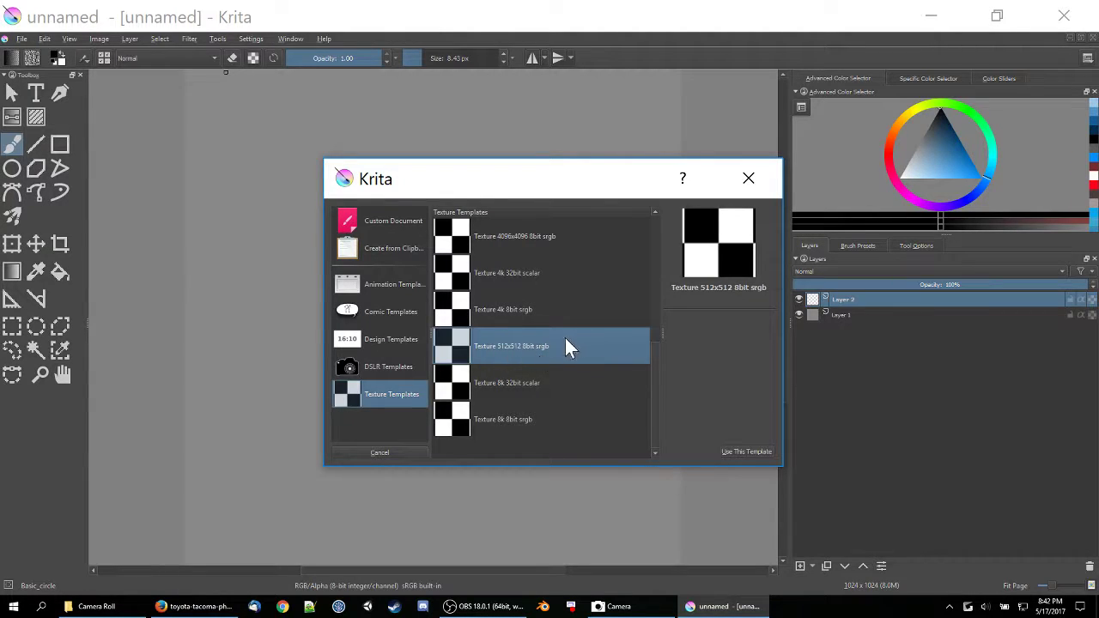
pyautogui.click(752, 454)
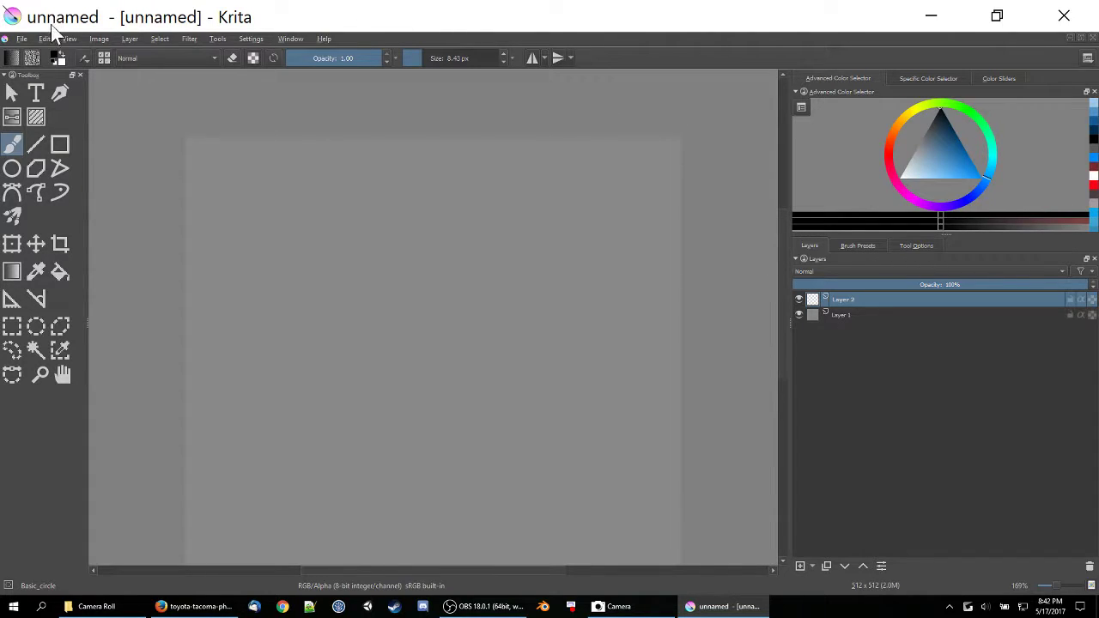
pyautogui.click(251, 39)
# - Set Multiple Document Mode to Tabs in Configure Krita and close the extra 1024x1024 document
pyautogui.click(265, 67)
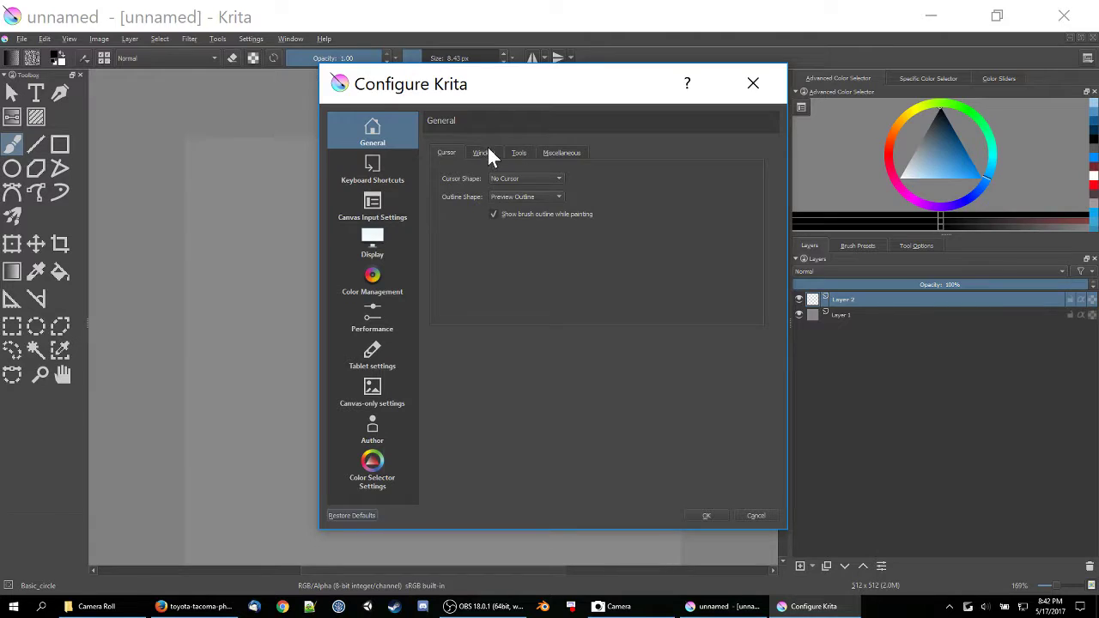
pyautogui.click(485, 152)
pyautogui.click(597, 172)
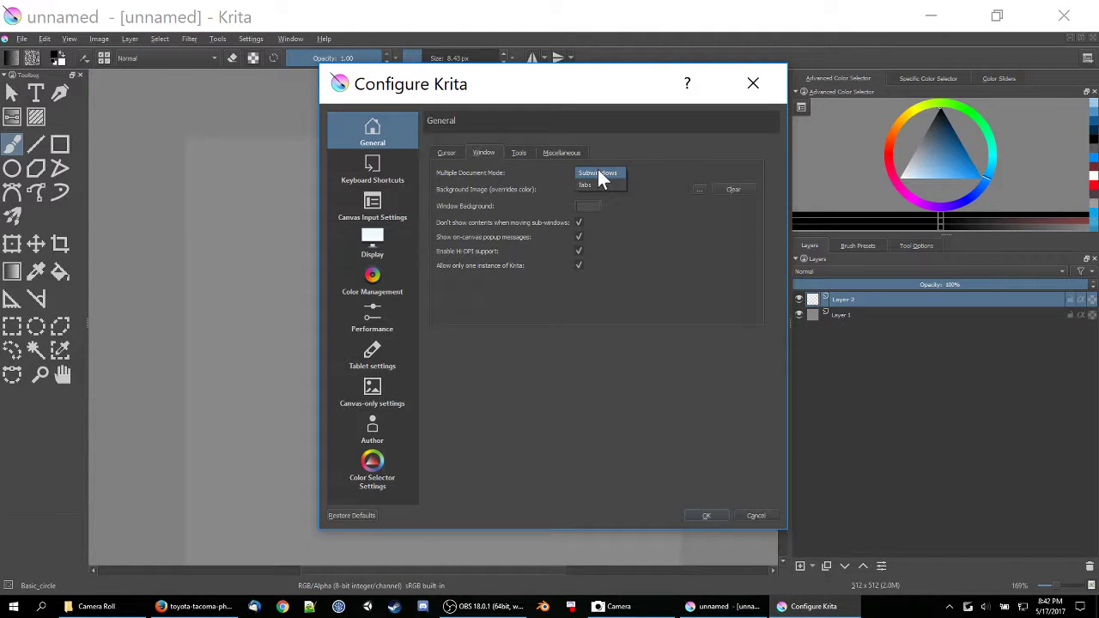
pyautogui.click(713, 513)
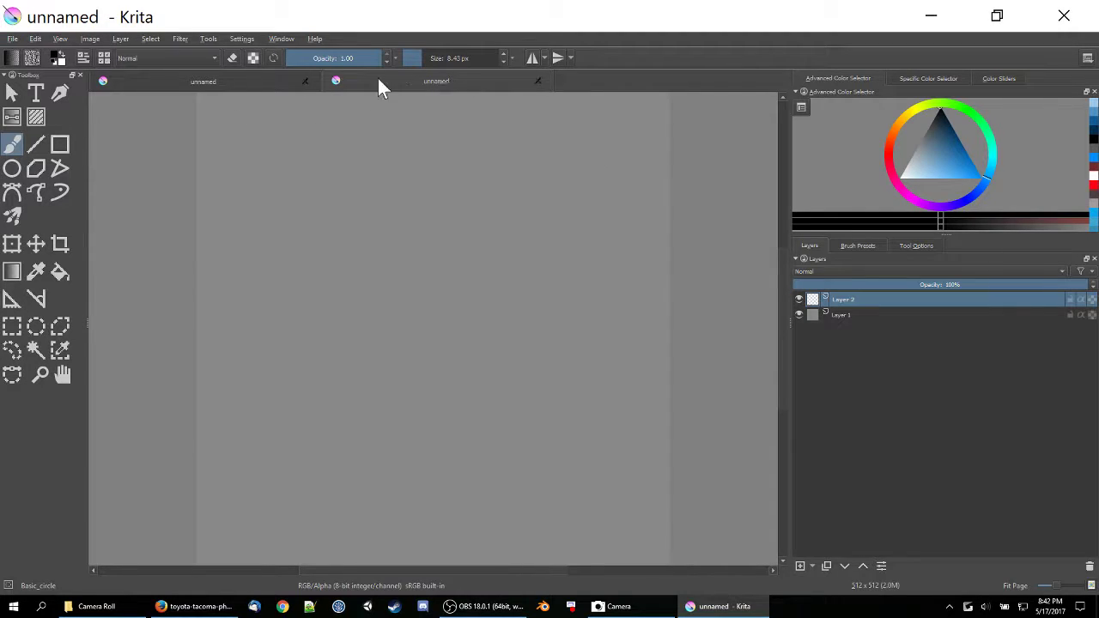
pyautogui.click(305, 82)
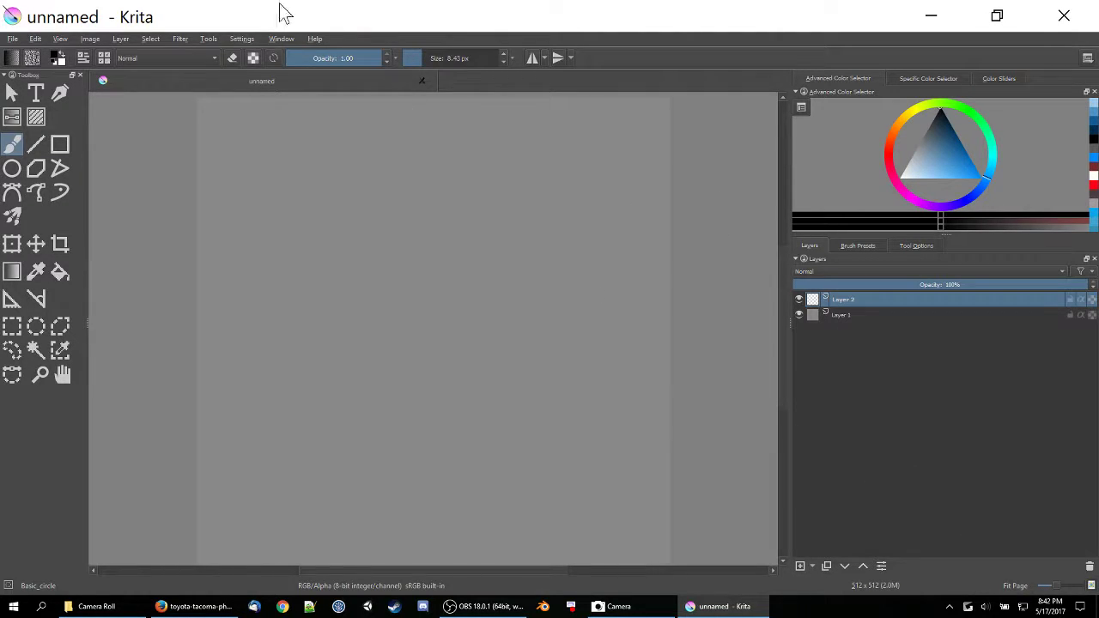
pyautogui.click(245, 39)
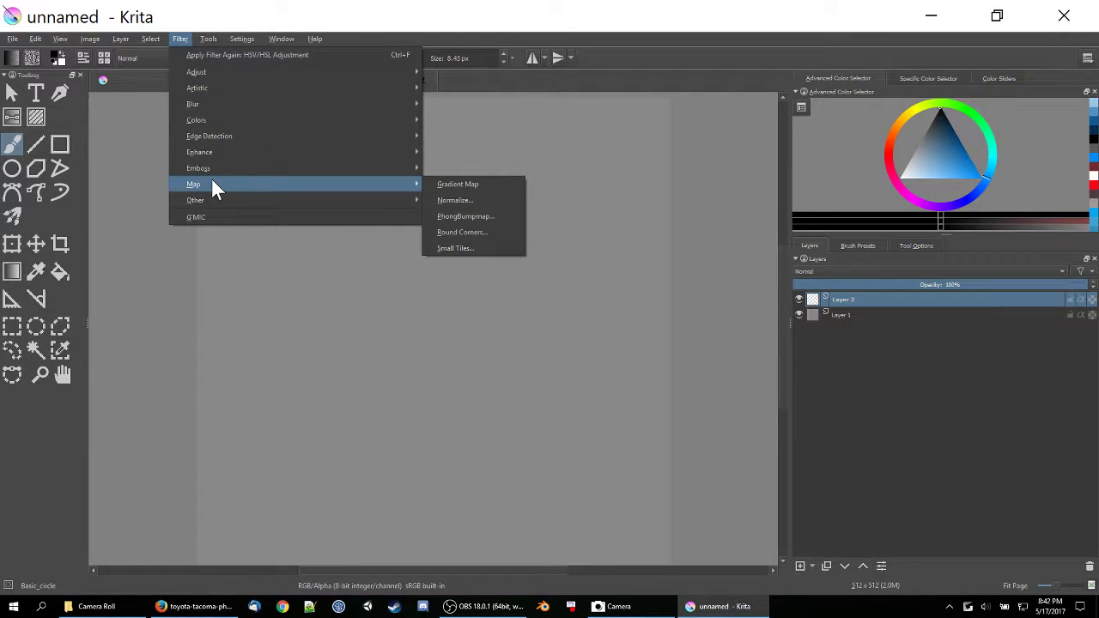
# - Apply the PhongBumpmap filter directly to the layer, then undo it
pyautogui.click(483, 217)
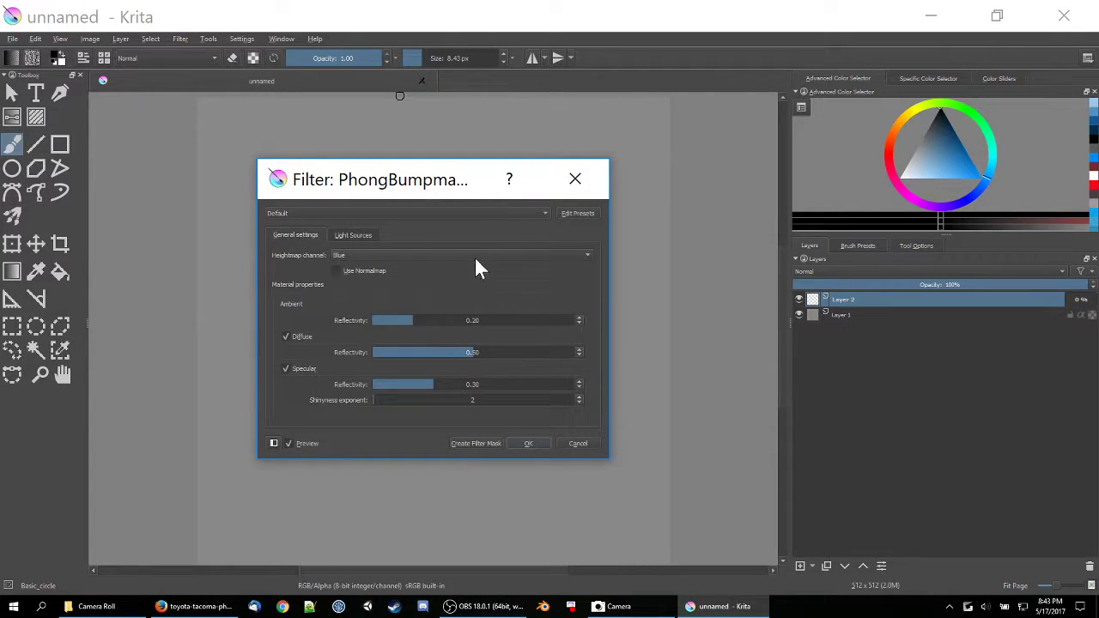
pyautogui.press('Return')
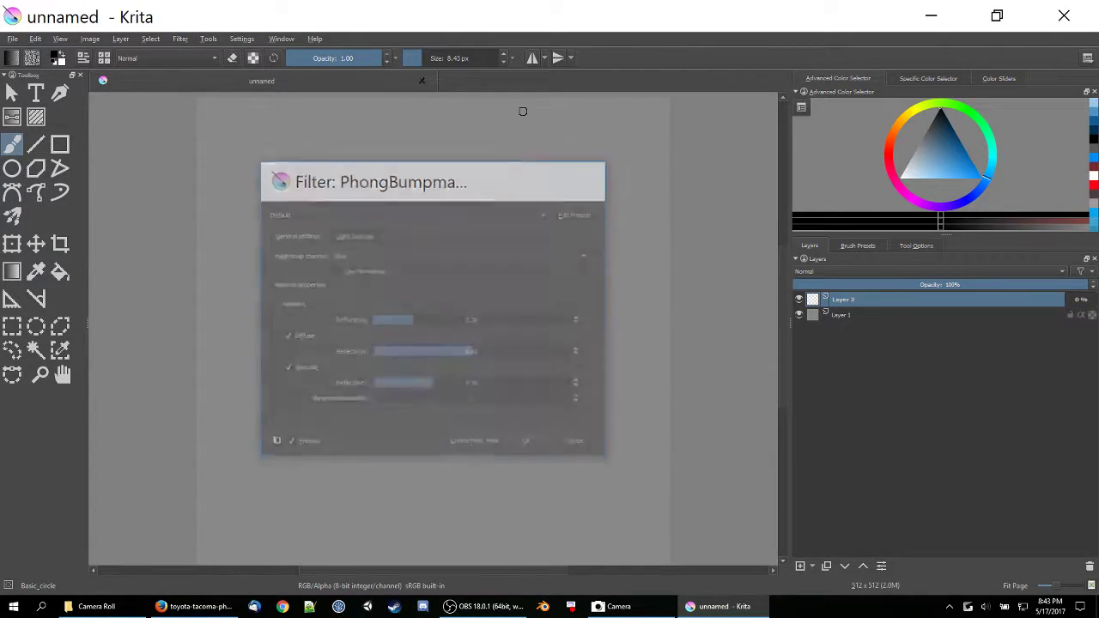
pyautogui.hotkey('ctrl', 'z')
# - Add PhongBumpmap with default settings as a filter mask on Layer 2
pyautogui.click(279, 39)
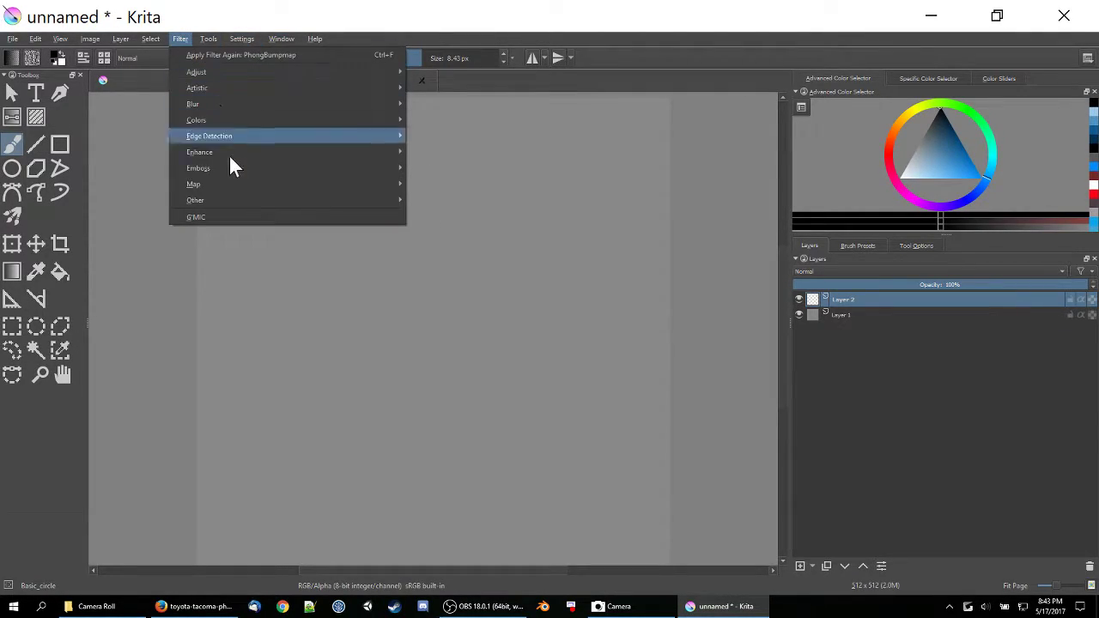
pyautogui.moveTo(232, 184)
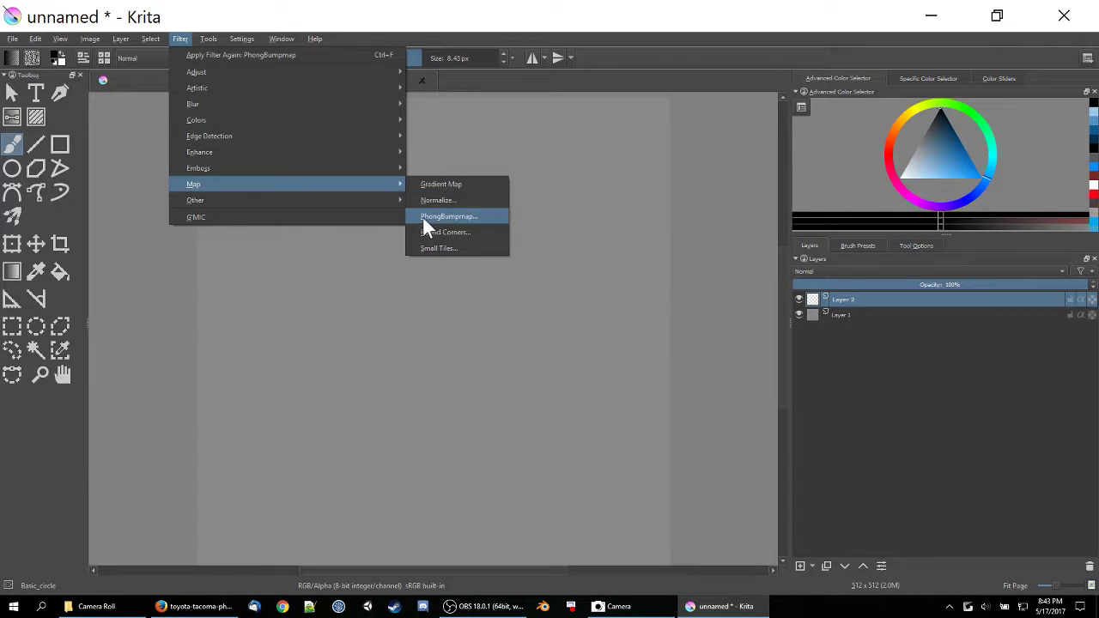
pyautogui.click(448, 217)
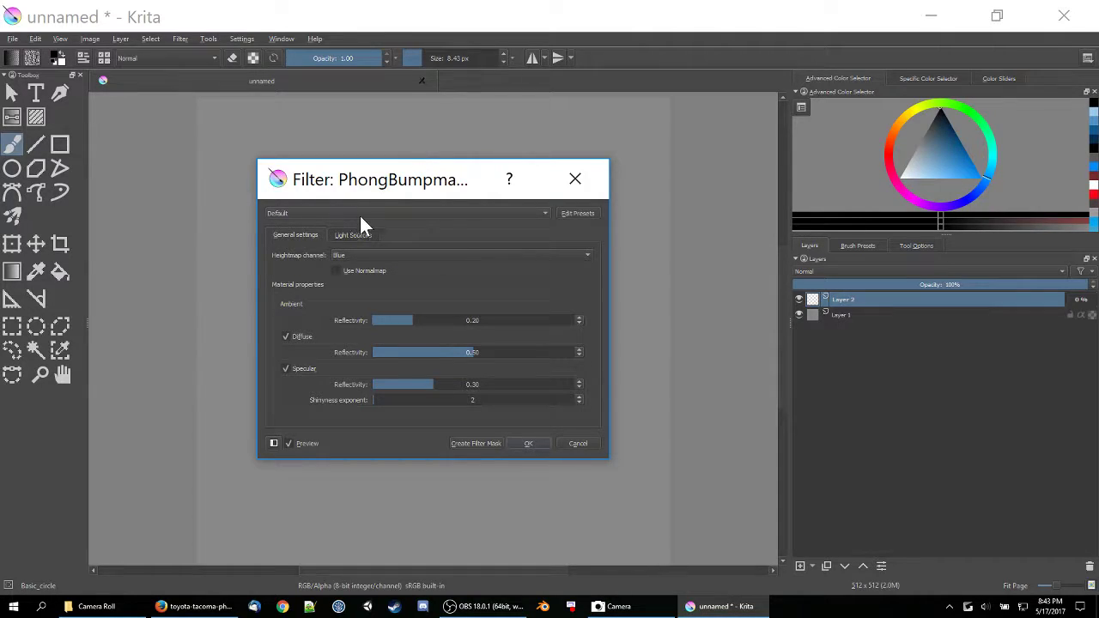
pyautogui.moveTo(451, 182); pyautogui.dragTo(485, 182)
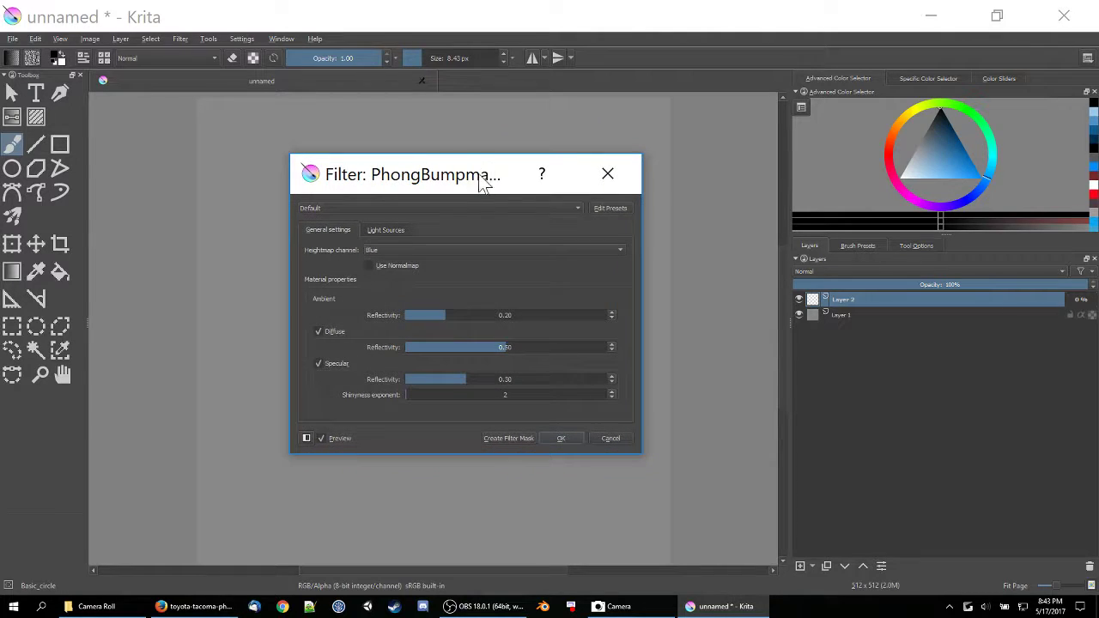
pyautogui.click(506, 438)
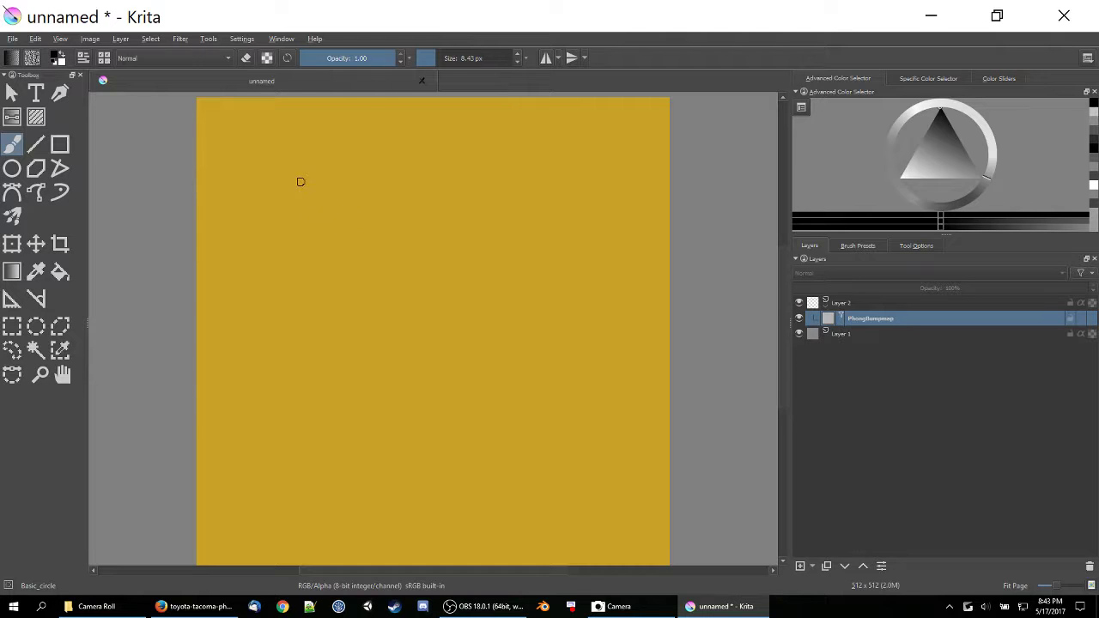
# - Show the paint-tagged brushes and switch the brush engine to Tangent Normal at 98.92 px
pyautogui.rightClick(339, 231)
pyautogui.click(406, 324)
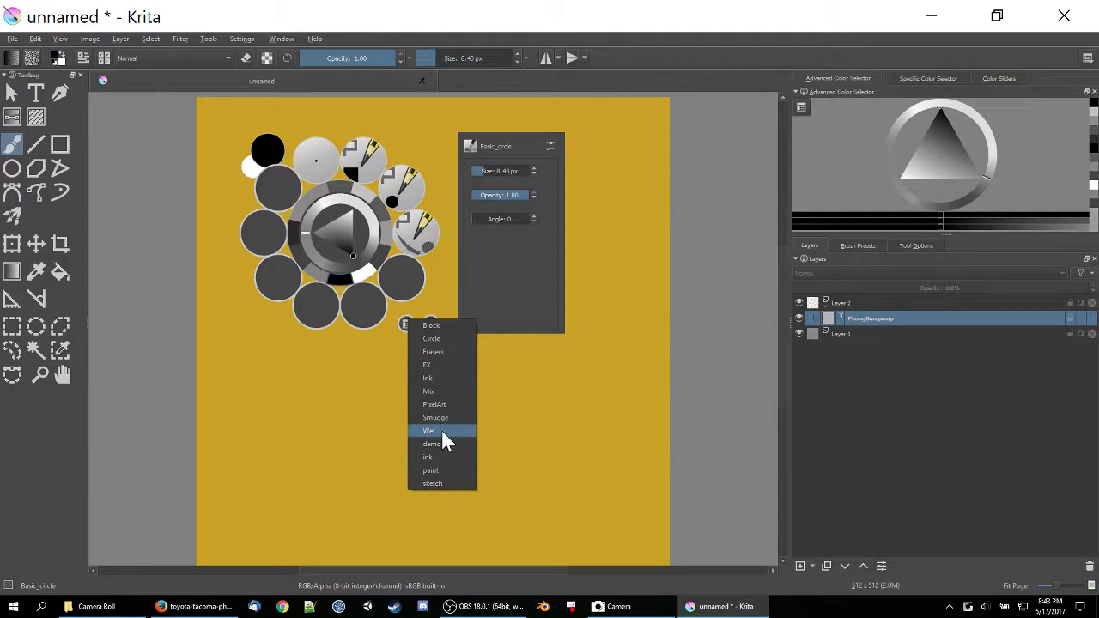
pyautogui.click(432, 464)
pyautogui.click(84, 57)
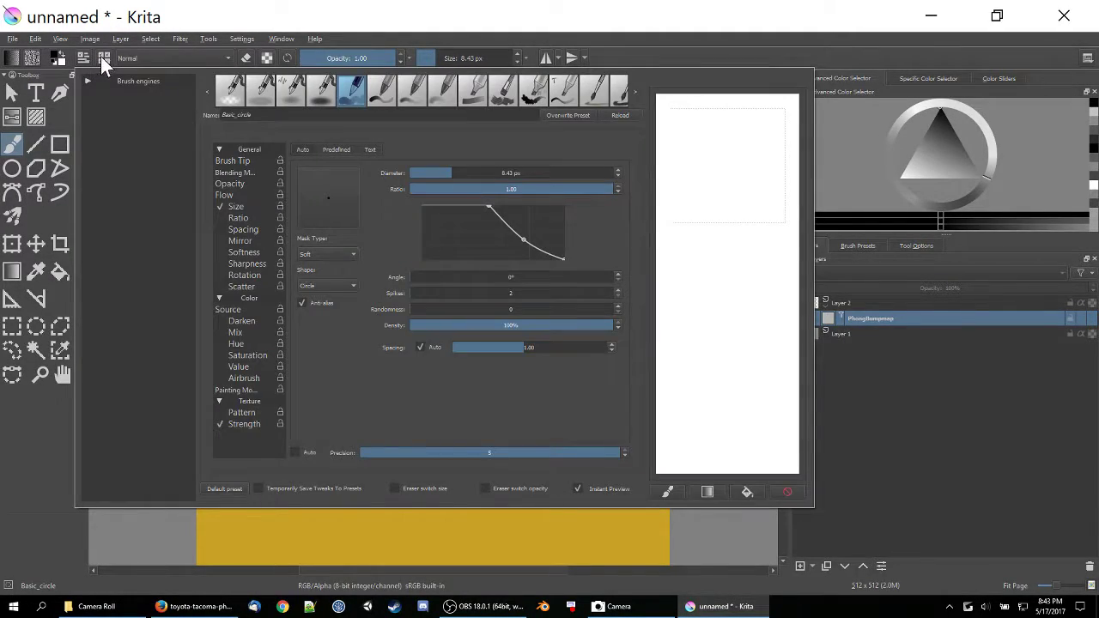
pyautogui.click(101, 56)
pyautogui.click(88, 55)
pyautogui.click(88, 55)
pyautogui.click(89, 80)
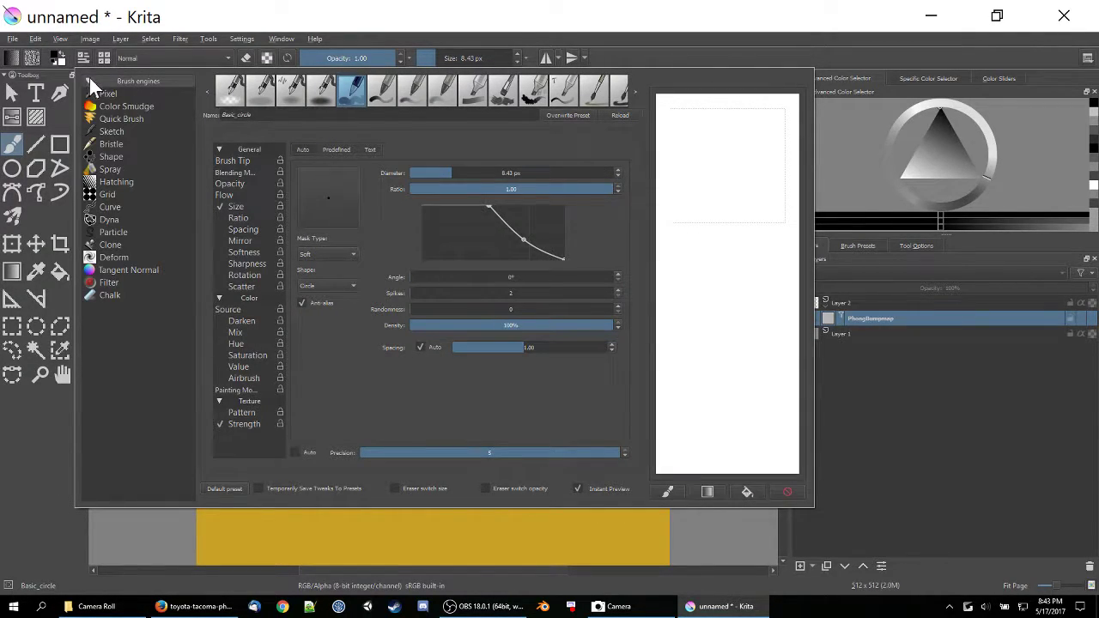
pyautogui.click(148, 270)
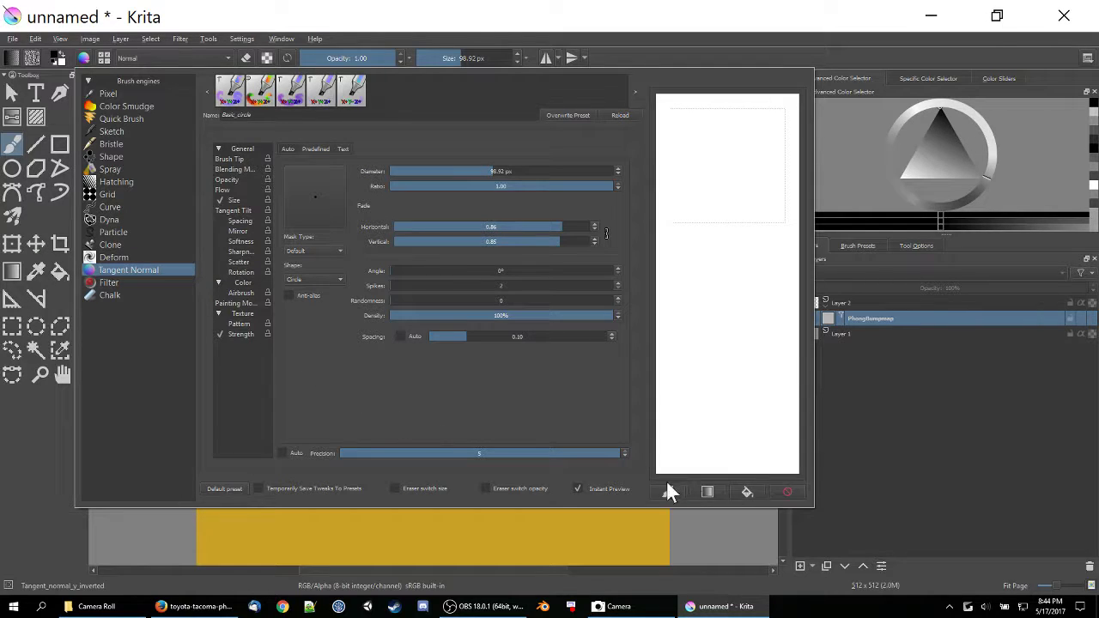
# - Test the Tangent Normal brush with three strokes on the scratchpad, then close the editor
pyautogui.moveTo(713, 352)
pyautogui.mouseDown()
pyautogui.moveTo(729, 338)
pyautogui.moveTo(746, 385)
pyautogui.moveTo(734, 305)
pyautogui.mouseUp()
pyautogui.moveTo(727, 287)
pyautogui.mouseDown()
pyautogui.moveTo(744, 247)
pyautogui.moveTo(719, 250)
pyautogui.moveTo(702, 286)
pyautogui.moveTo(702, 259)
pyautogui.moveTo(699, 291)
pyautogui.moveTo(688, 277)
pyautogui.moveTo(687, 313)
pyautogui.moveTo(700, 321)
pyautogui.moveTo(686, 279)
pyautogui.moveTo(672, 305)
pyautogui.moveTo(713, 392)
pyautogui.moveTo(738, 323)
pyautogui.moveTo(711, 299)
pyautogui.moveTo(697, 312)
pyautogui.moveTo(709, 314)
pyautogui.moveTo(696, 312)
pyautogui.moveTo(734, 317)
pyautogui.moveTo(685, 329)
pyautogui.moveTo(702, 343)
pyautogui.moveTo(730, 340)
pyautogui.moveTo(699, 370)
pyautogui.moveTo(729, 421)
pyautogui.moveTo(706, 444)
pyautogui.moveTo(760, 456)
pyautogui.moveTo(771, 454)
pyautogui.moveTo(761, 443)
pyautogui.moveTo(778, 398)
pyautogui.moveTo(759, 337)
pyautogui.moveTo(743, 110)
pyautogui.moveTo(729, 267)
pyautogui.moveTo(716, 99)
pyautogui.moveTo(689, 225)
pyautogui.moveTo(663, 243)
pyautogui.moveTo(665, 89)
pyautogui.moveTo(665, 231)
pyautogui.moveTo(668, 150)
pyautogui.moveTo(696, 258)
pyautogui.moveTo(738, 193)
pyautogui.moveTo(776, 169)
pyautogui.moveTo(765, 316)
pyautogui.moveTo(804, 247)
pyautogui.moveTo(789, 471)
pyautogui.moveTo(697, 295)
pyautogui.moveTo(662, 392)
pyautogui.moveTo(747, 442)
pyautogui.mouseUp()
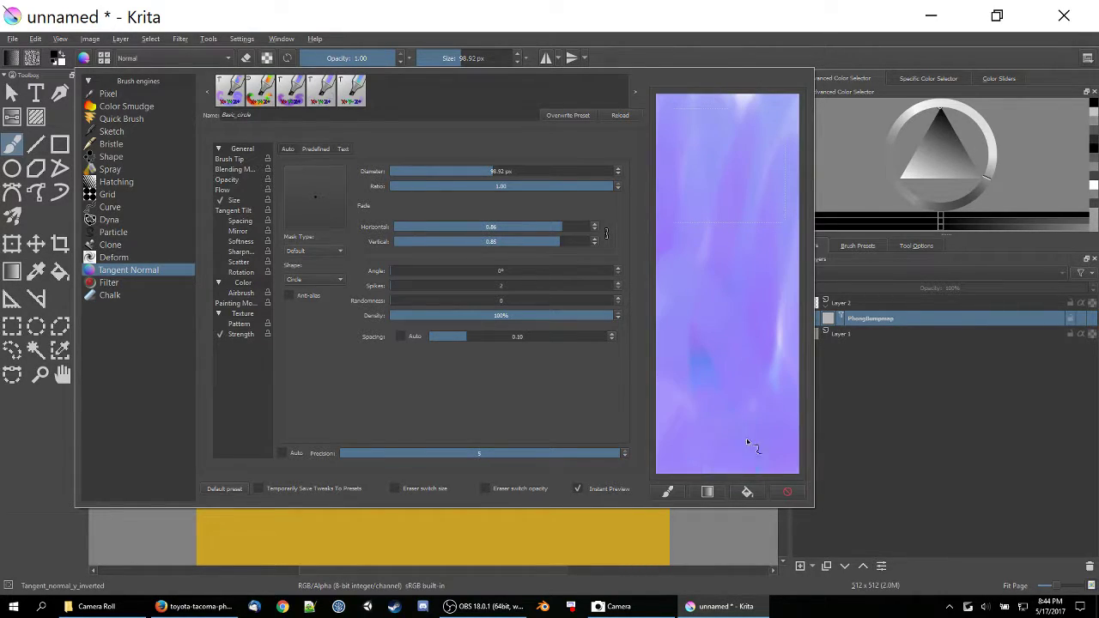
pyautogui.moveTo(775, 210); pyautogui.dragTo(788, 347)
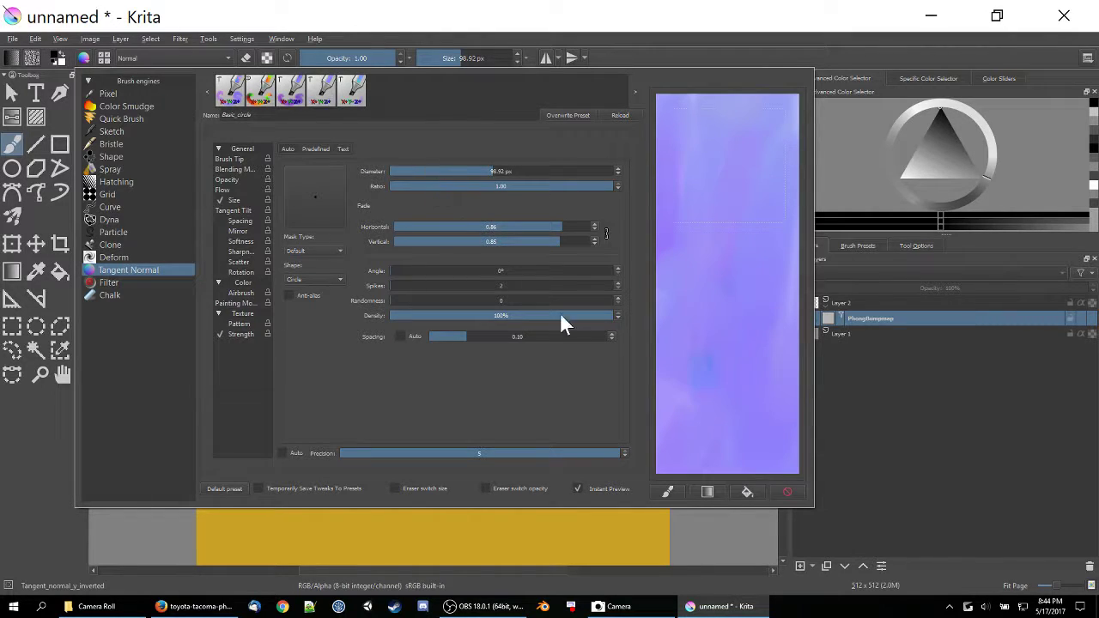
pyautogui.rightClick(339, 238)
pyautogui.click(369, 364)
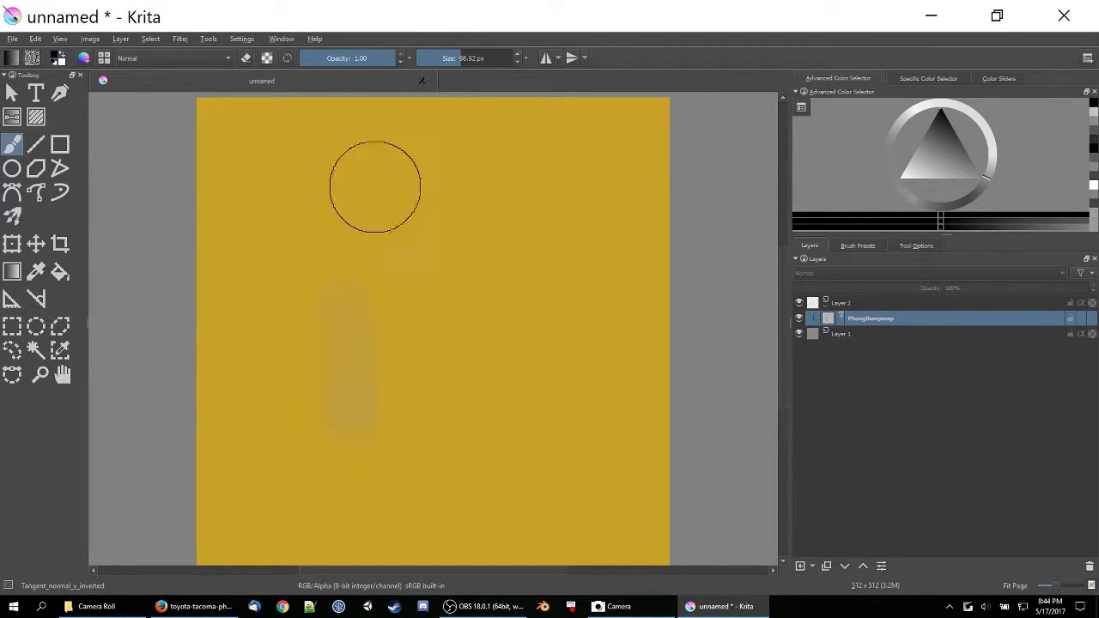
pyautogui.click(422, 80)
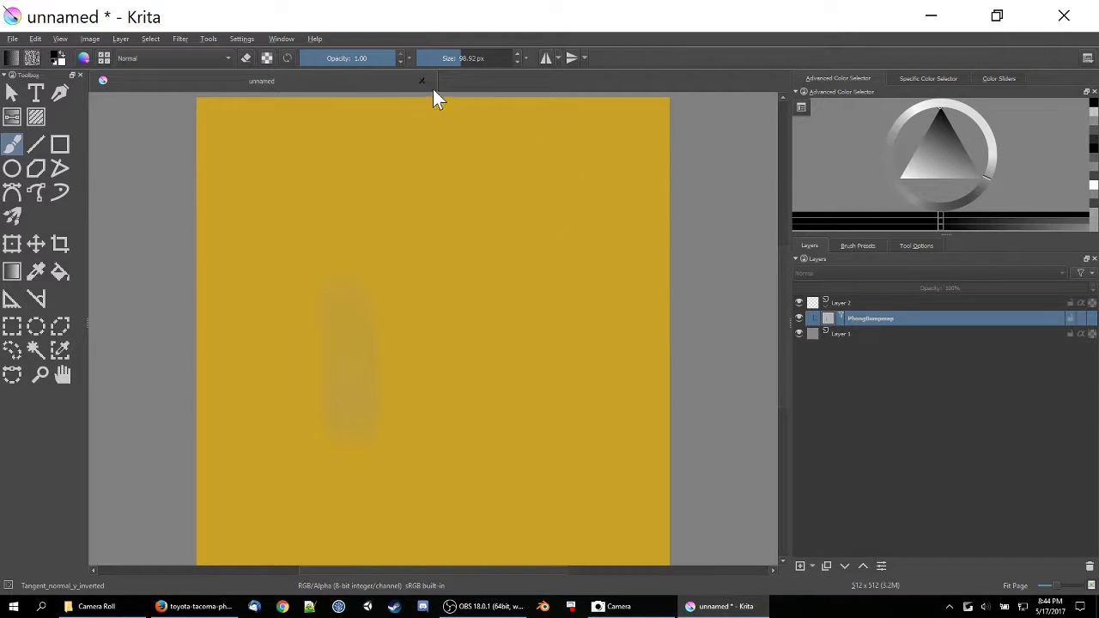
# - Discard the yellow document's changes and open a fresh Texture 512x512 8bit srgb document
pyautogui.click(556, 340)
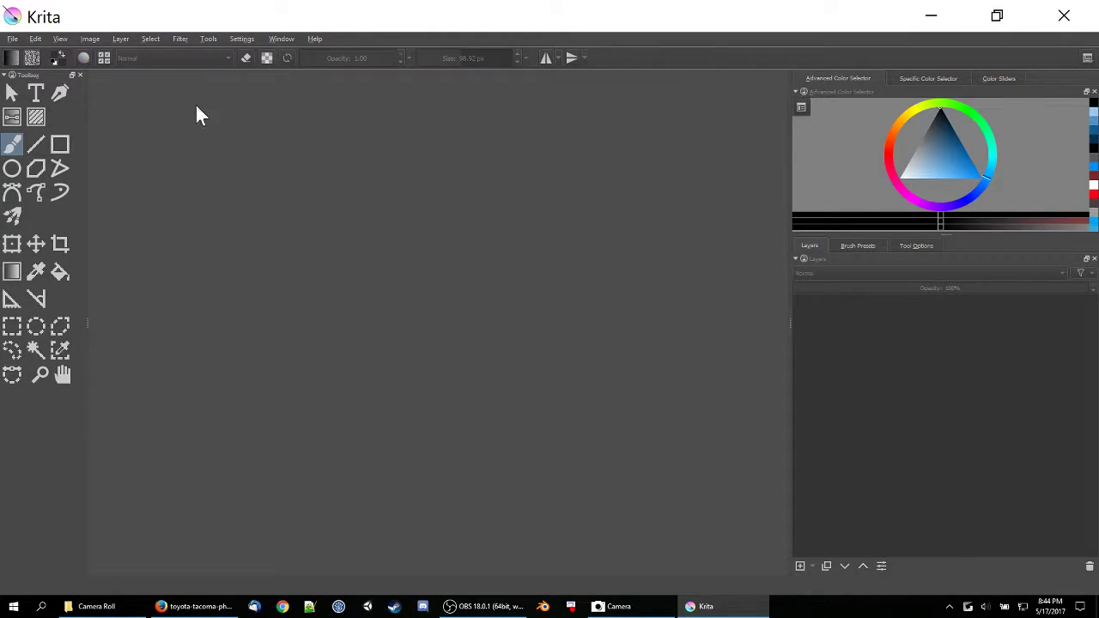
pyautogui.click(13, 38)
pyautogui.click(24, 57)
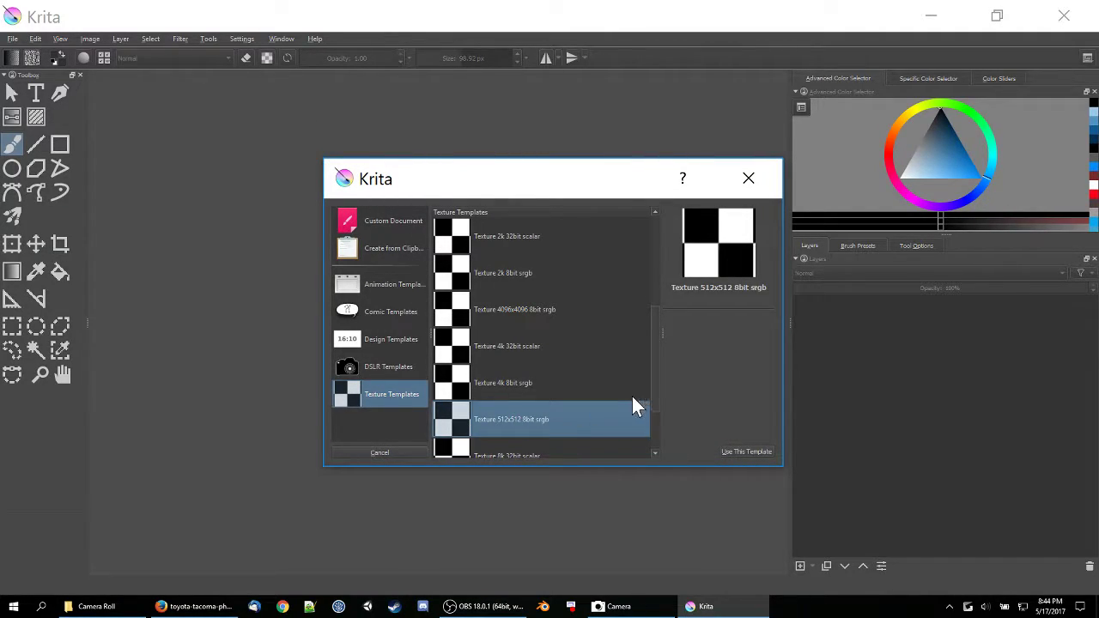
pyautogui.doubleClick(475, 419)
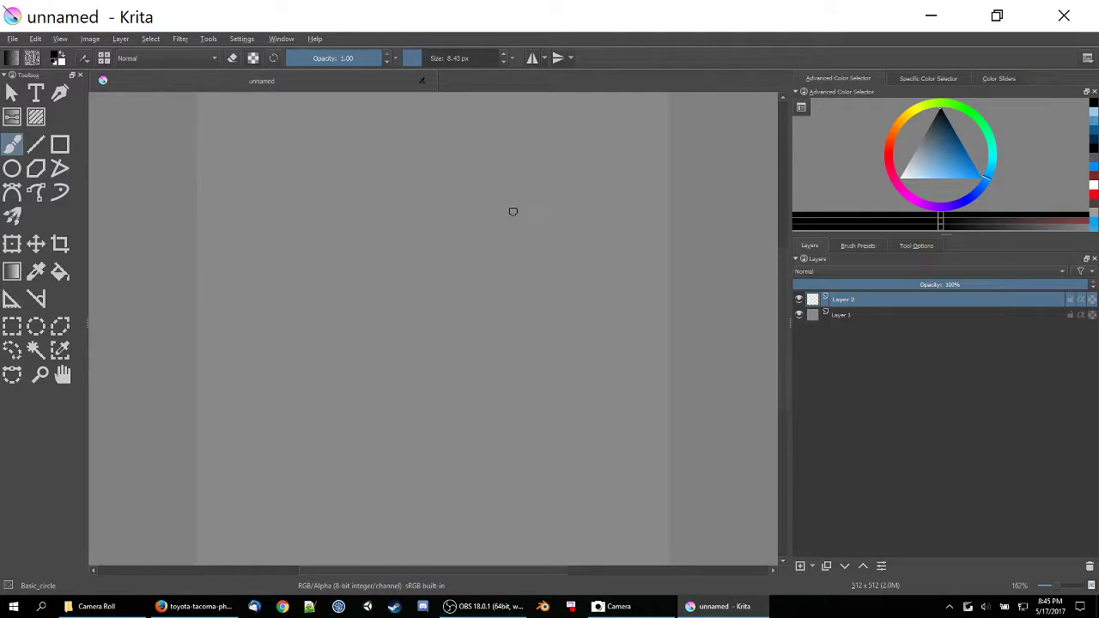
pyautogui.click(57, 55)
pyautogui.click(477, 344)
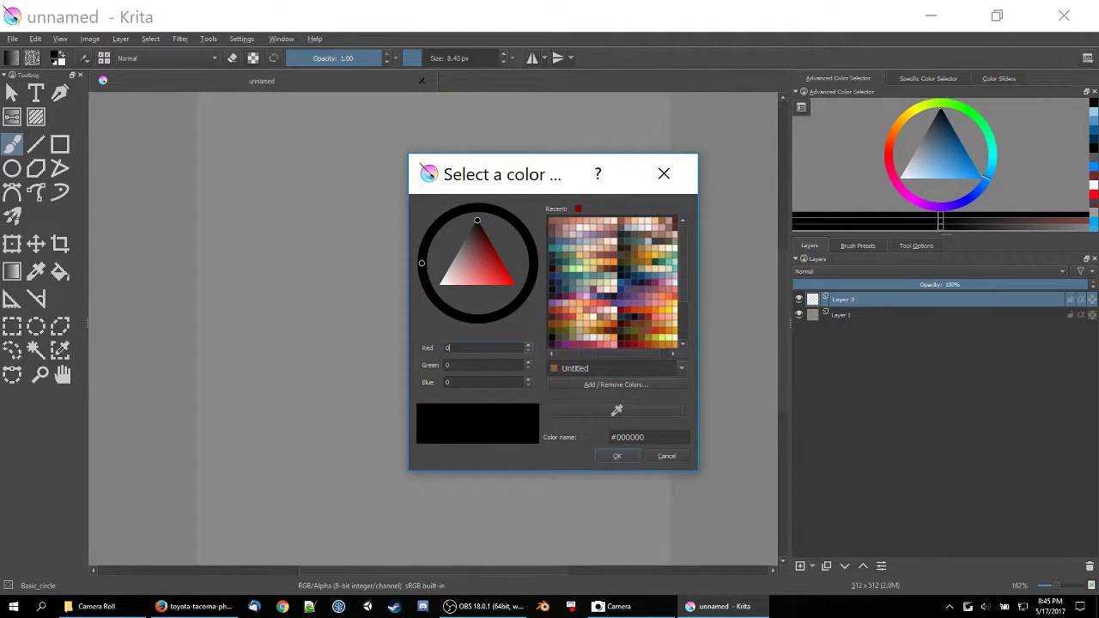
pyautogui.click(526, 345)
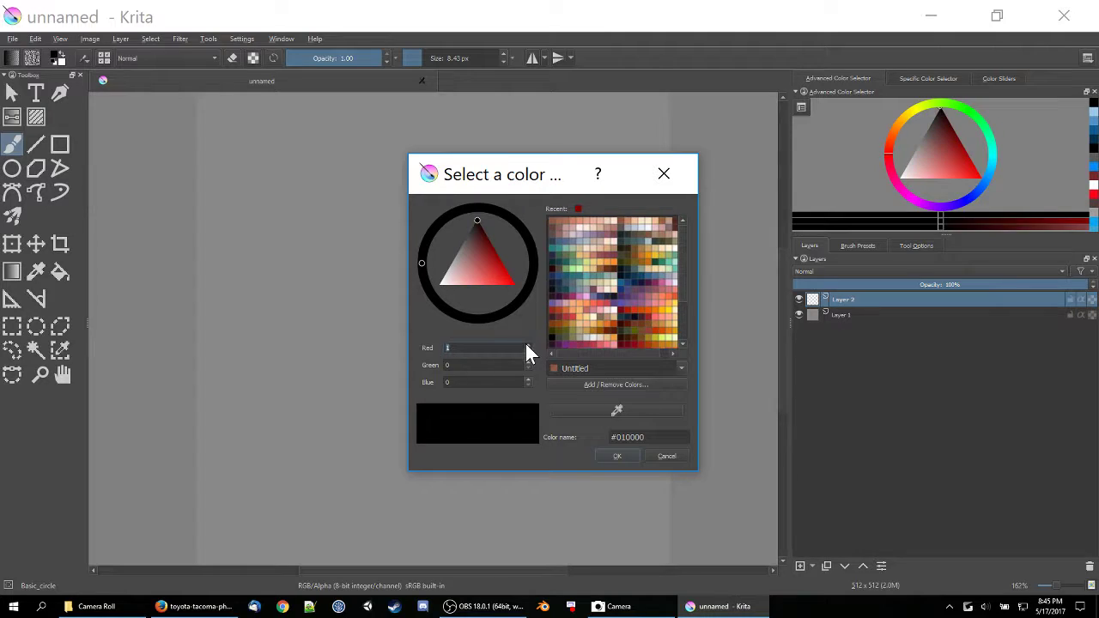
pyautogui.click(426, 346)
pyautogui.click(486, 347)
pyautogui.press('BackSpace')
pyautogui.write('128')
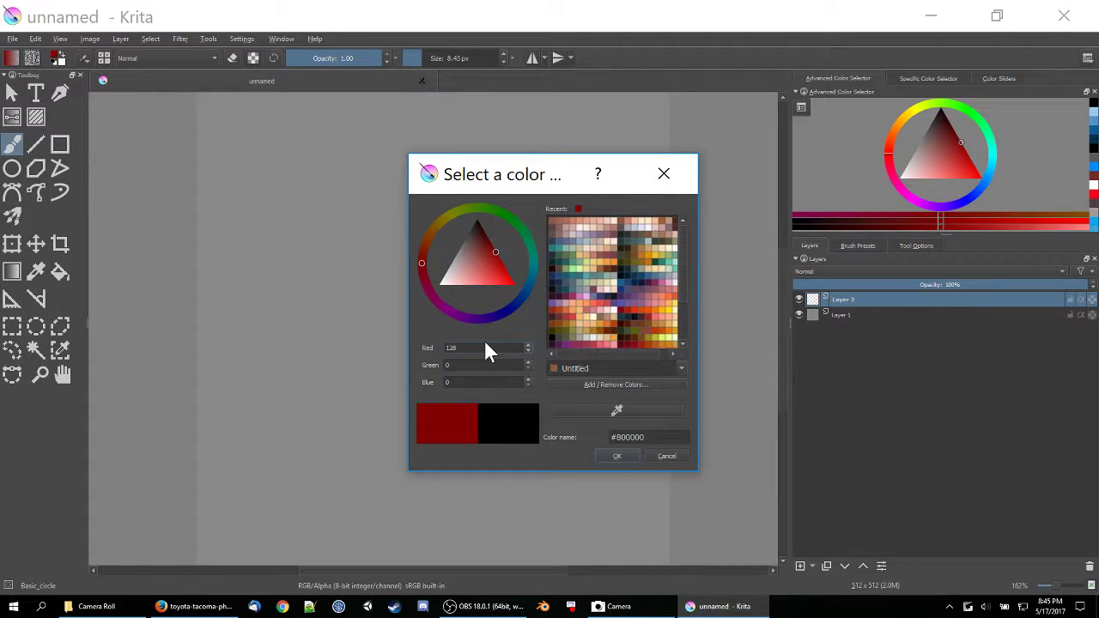
pyautogui.press('Tab')
pyautogui.write('12')
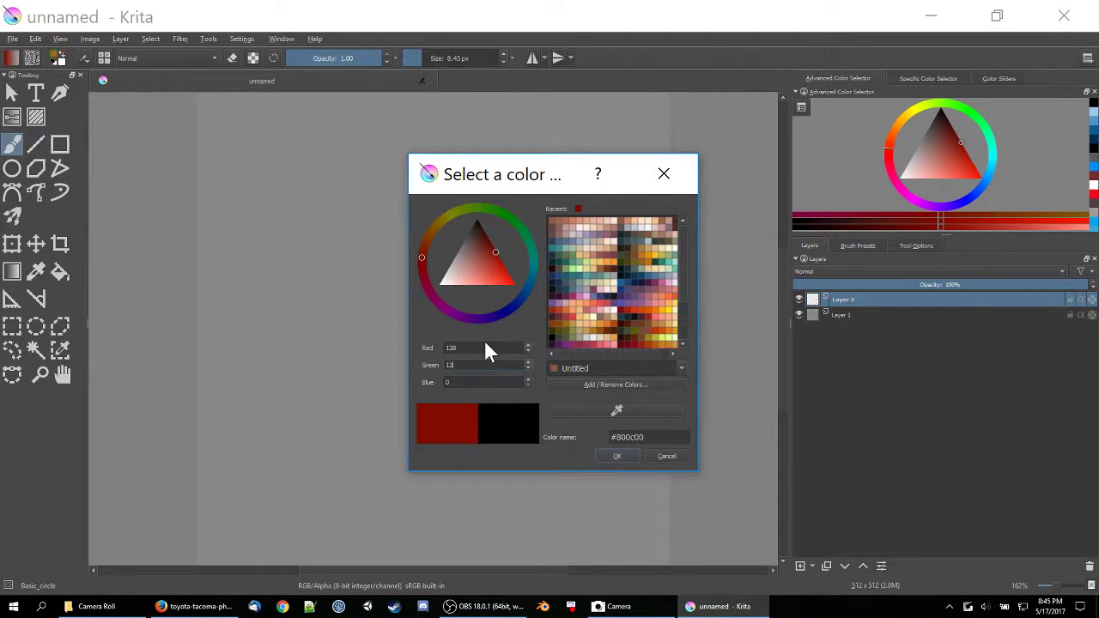
pyautogui.write('8')
pyautogui.press('Tab')
pyautogui.write('25')
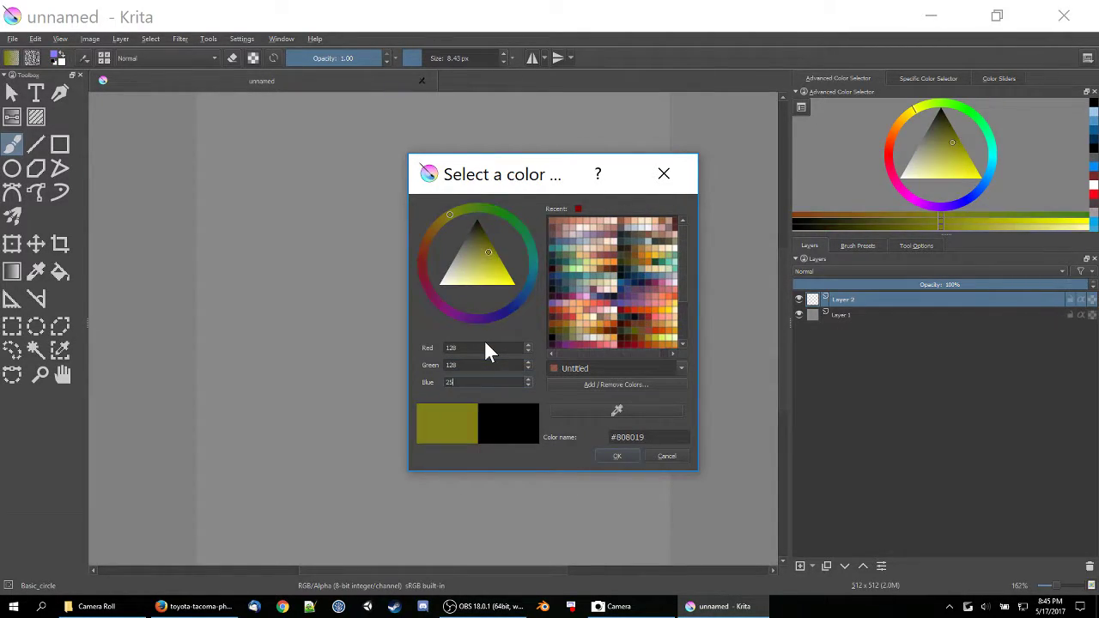
pyautogui.write('6')
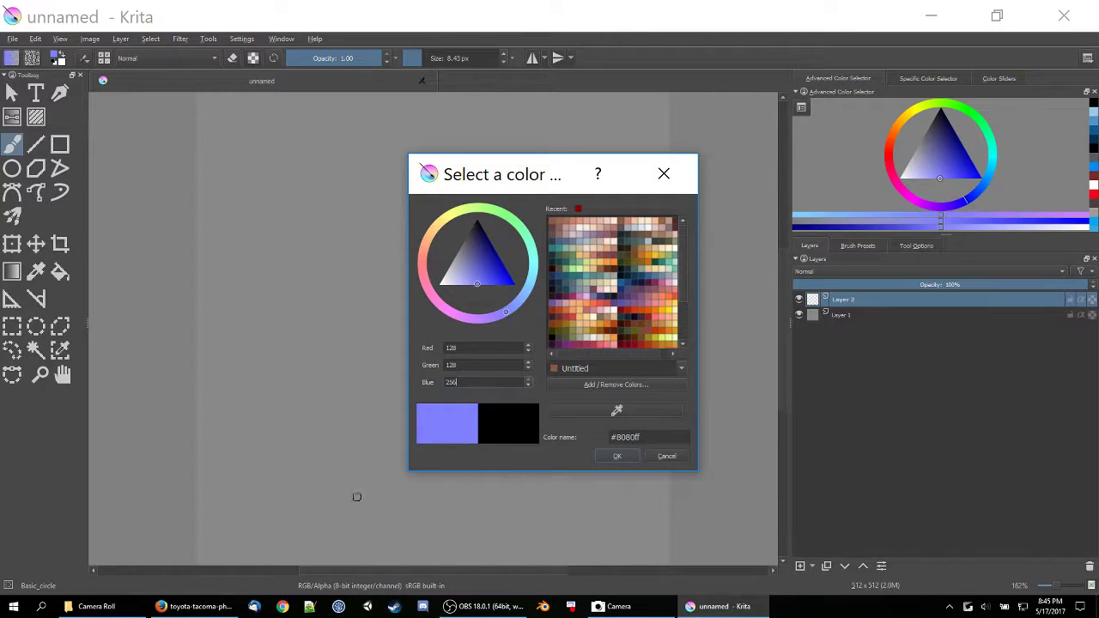
pyautogui.click(668, 456)
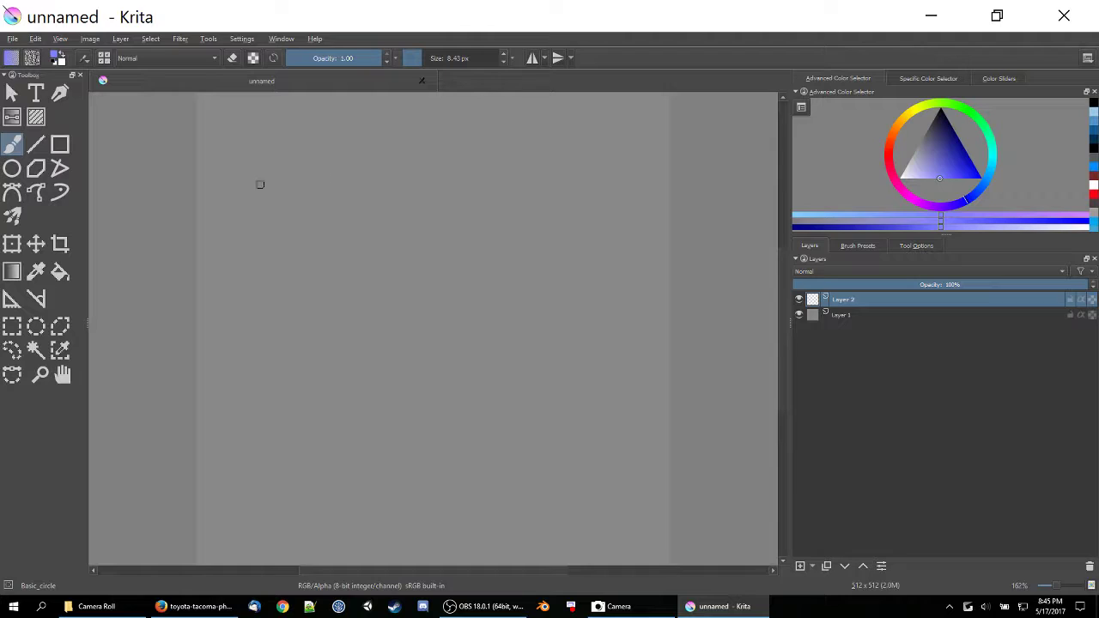
pyautogui.moveTo(255, 181); pyautogui.dragTo(296, 176)
pyautogui.hotkey('ctrl', 'z')
pyautogui.click(52, 64)
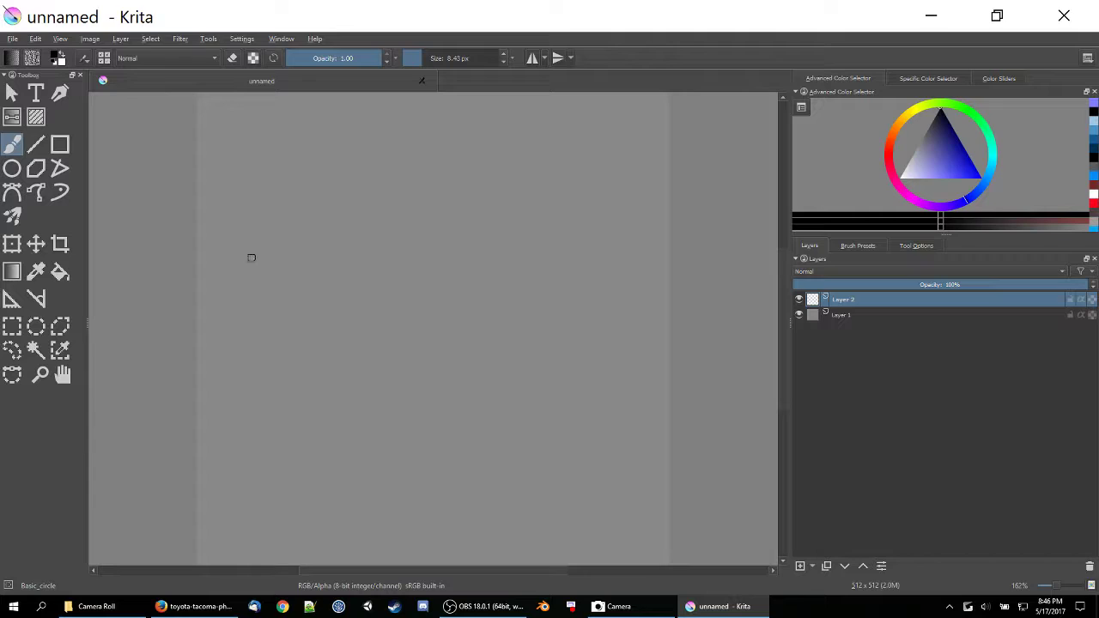
# - Draw a wavy ridge across the canvas, three diagonal arrows top-right, and a white peak highlight
pyautogui.click(203, 266)
pyautogui.moveTo(198, 265)
pyautogui.mouseDown()
pyautogui.moveTo(328, 263)
pyautogui.moveTo(381, 234)
pyautogui.moveTo(442, 273)
pyautogui.moveTo(491, 252)
pyautogui.moveTo(515, 267)
pyautogui.moveTo(544, 257)
pyautogui.moveTo(668, 272)
pyautogui.mouseUp()
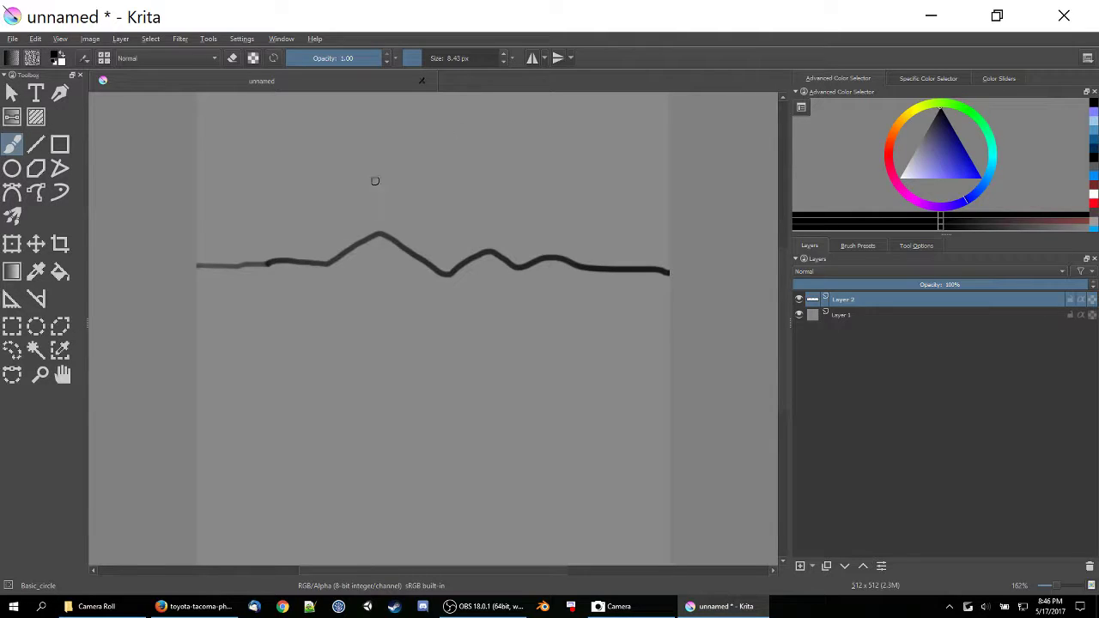
pyautogui.moveTo(526, 108)
pyautogui.mouseDown()
pyautogui.moveTo(483, 141)
pyautogui.moveTo(501, 138)
pyautogui.mouseUp()
pyautogui.moveTo(564, 120)
pyautogui.mouseDown()
pyautogui.moveTo(508, 153)
pyautogui.moveTo(513, 140)
pyautogui.moveTo(510, 155)
pyautogui.moveTo(550, 154)
pyautogui.moveTo(526, 170)
pyautogui.mouseUp()
pyautogui.moveTo(526, 170); pyautogui.dragTo(539, 164)
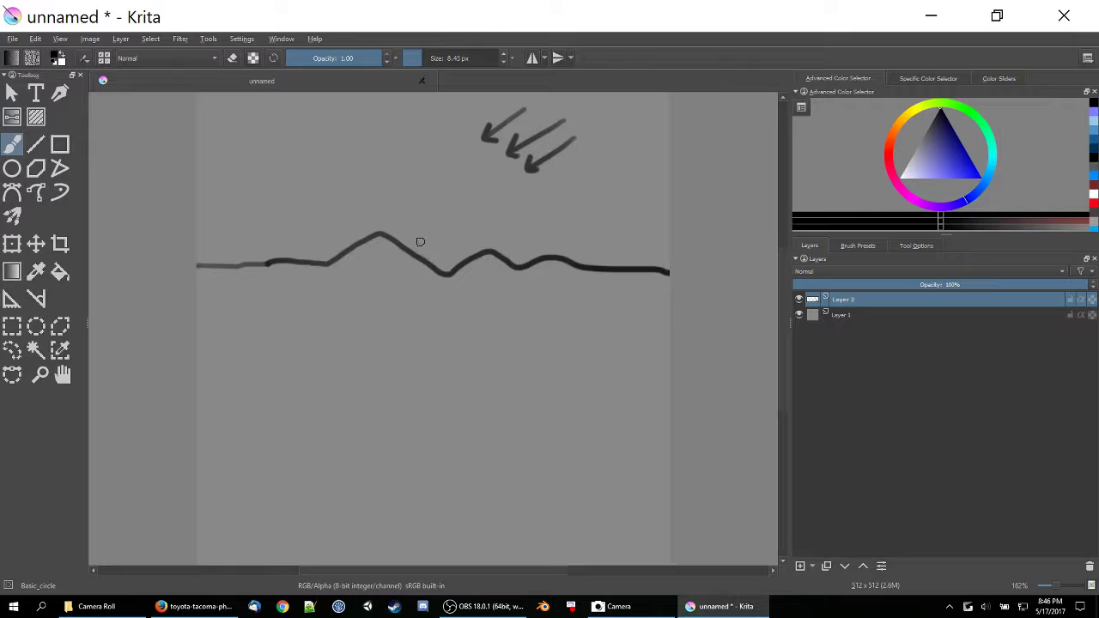
pyautogui.click(911, 173)
pyautogui.moveTo(375, 233)
pyautogui.mouseDown()
pyautogui.moveTo(427, 266)
pyautogui.moveTo(411, 261)
pyautogui.mouseUp()
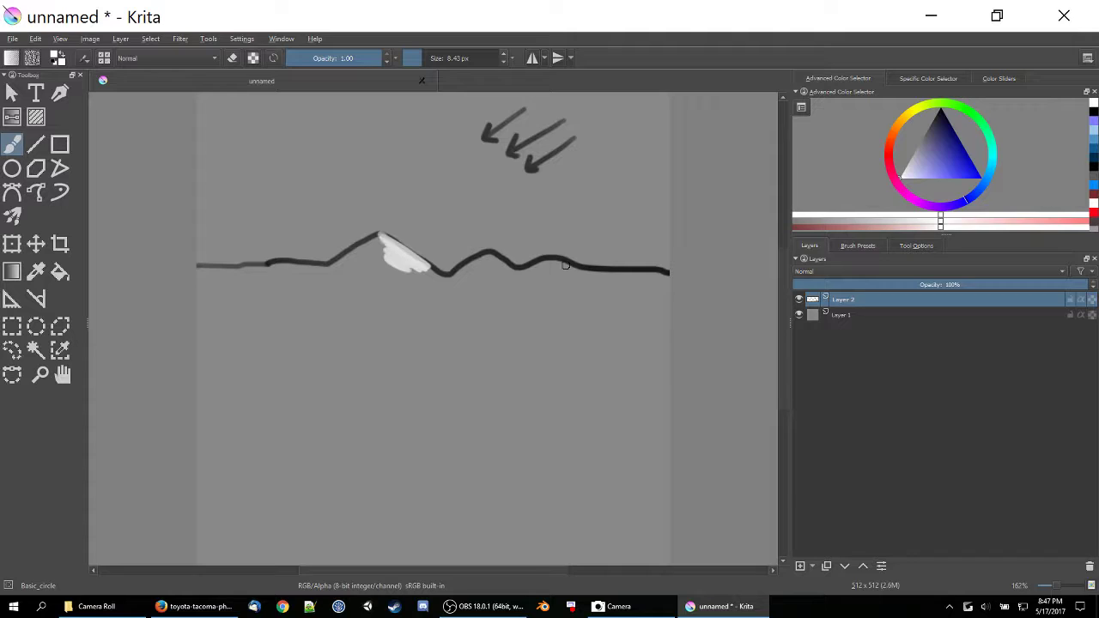
# - Shade the main peak and two smaller humps in black and grey, then highlight the humps white
pyautogui.click(934, 117)
pyautogui.moveTo(378, 233)
pyautogui.mouseDown()
pyautogui.moveTo(342, 260)
pyautogui.moveTo(360, 259)
pyautogui.moveTo(344, 260)
pyautogui.mouseUp()
pyautogui.moveTo(485, 256)
pyautogui.mouseDown()
pyautogui.moveTo(462, 270)
pyautogui.moveTo(487, 259)
pyautogui.moveTo(474, 269)
pyautogui.mouseUp()
pyautogui.moveTo(539, 262); pyautogui.dragTo(563, 265)
pyautogui.click(898, 176)
pyautogui.moveTo(484, 255); pyautogui.dragTo(594, 269)
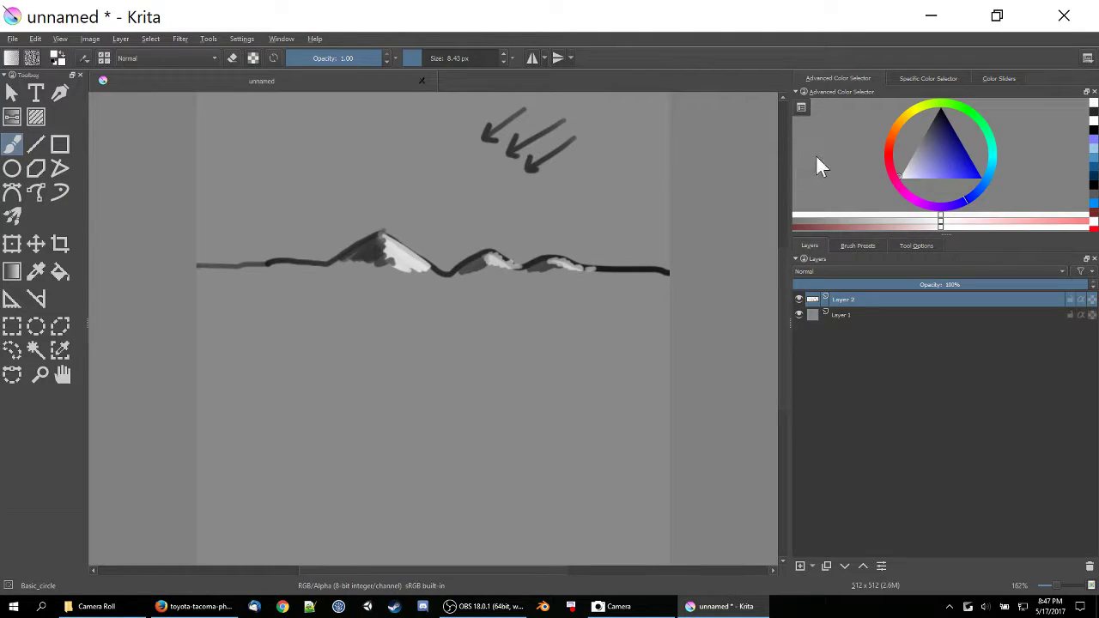
# - Set the brush size to 1.98 px and dab small pink marks above the main peak
pyautogui.moveTo(941, 157); pyautogui.dragTo(948, 178)
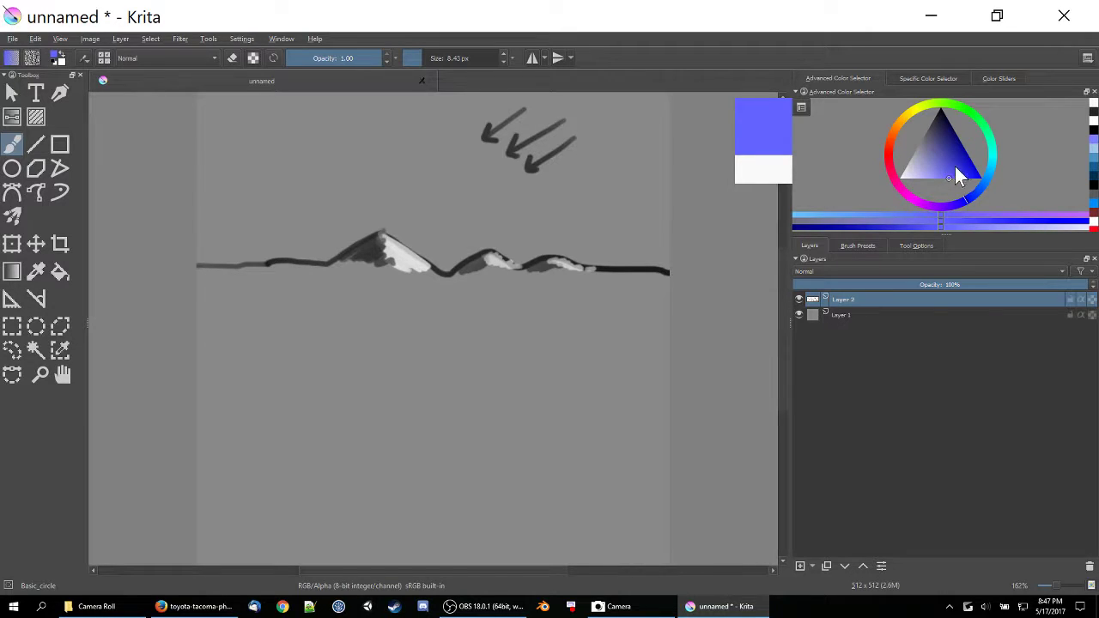
pyautogui.click(918, 139)
pyautogui.moveTo(949, 164)
pyautogui.mouseDown()
pyautogui.moveTo(949, 182)
pyautogui.moveTo(963, 179)
pyautogui.mouseUp()
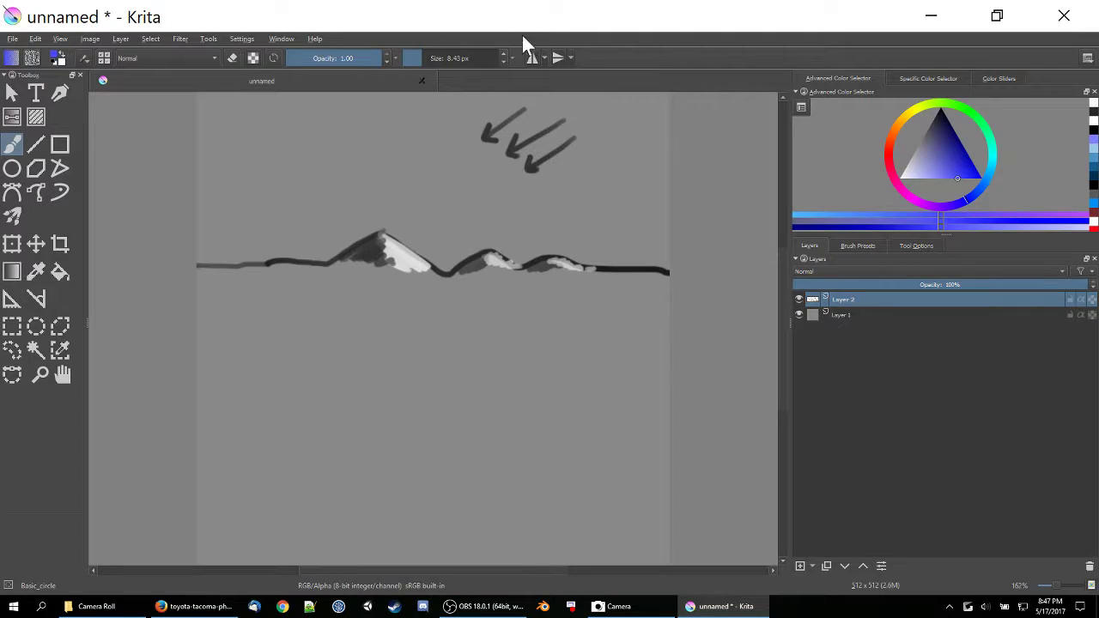
pyautogui.moveTo(421, 60); pyautogui.dragTo(417, 60)
pyautogui.click(383, 221)
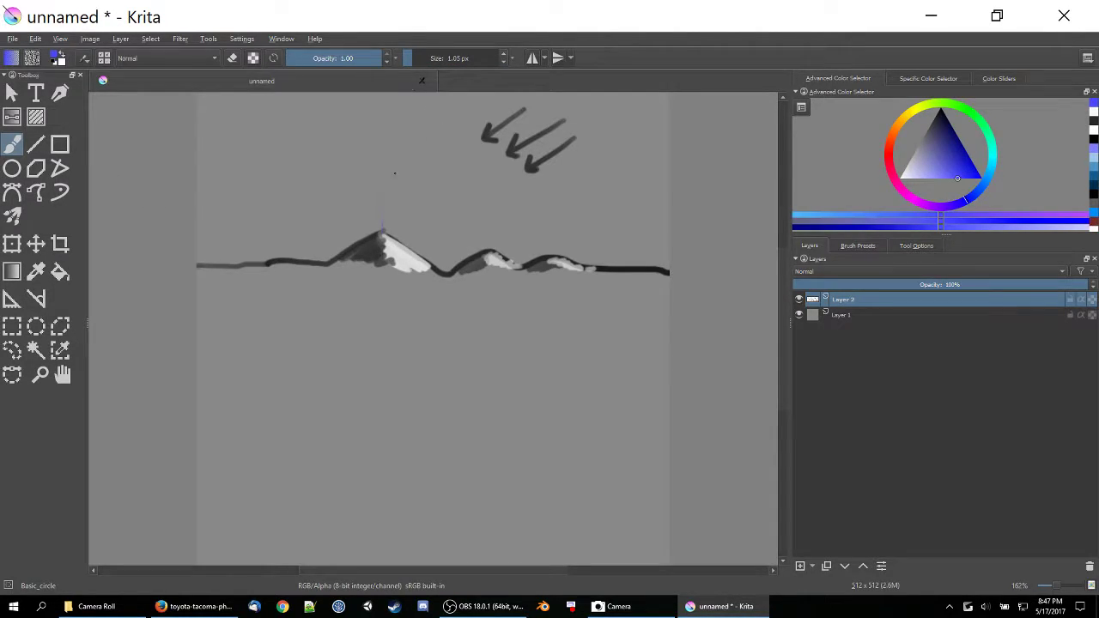
pyautogui.click(417, 58)
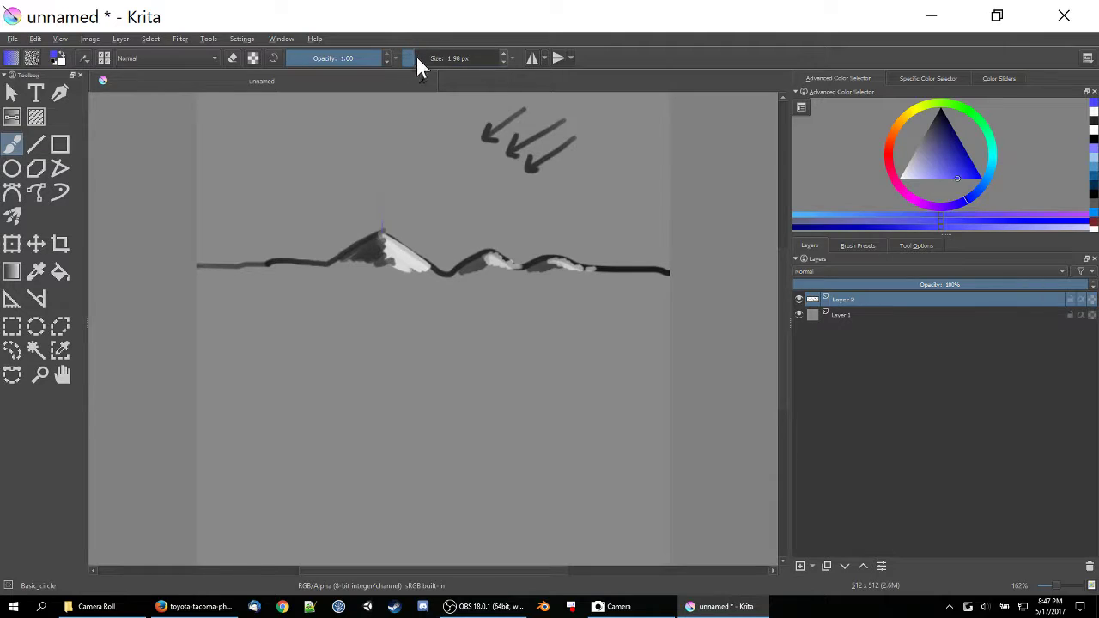
pyautogui.click(888, 154)
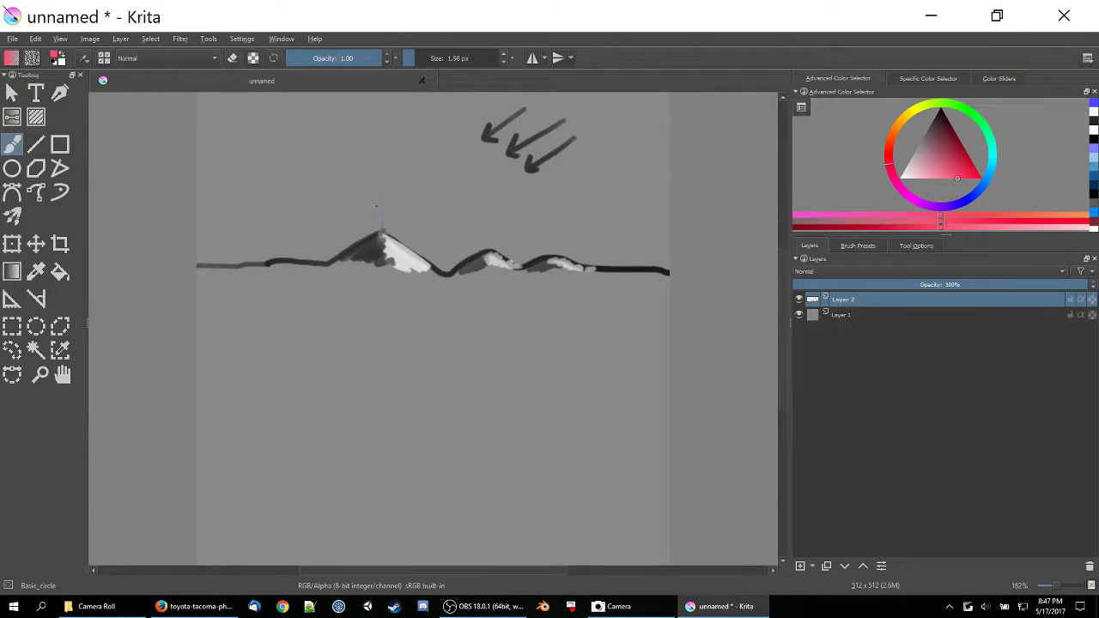
pyautogui.click(383, 210)
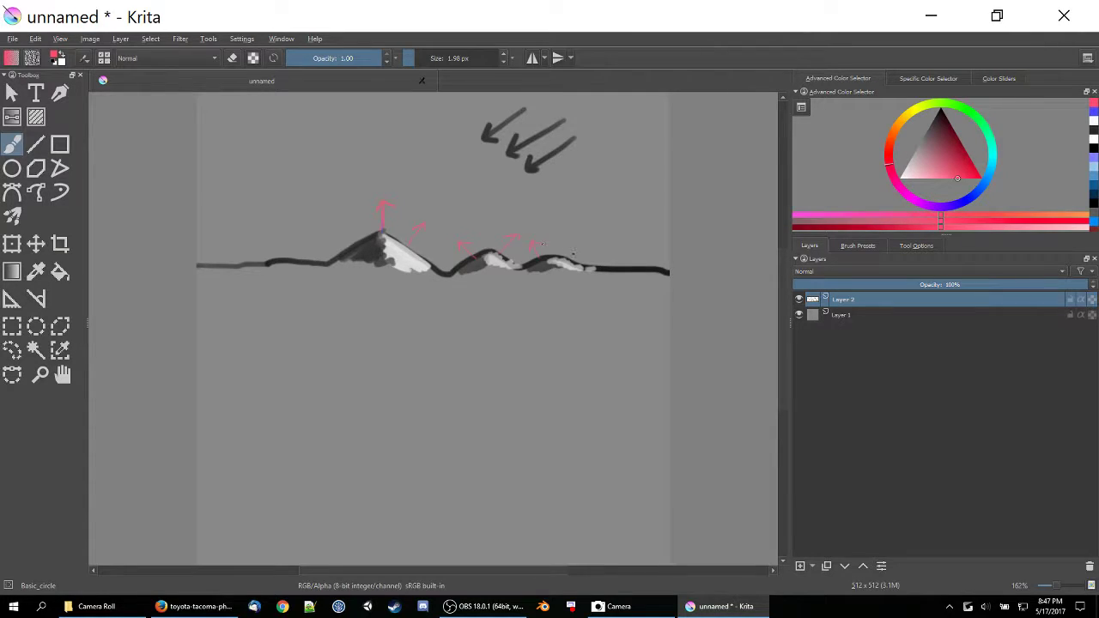
# - Draw orange arrows striking the main peak and the smaller peaks
pyautogui.click(898, 122)
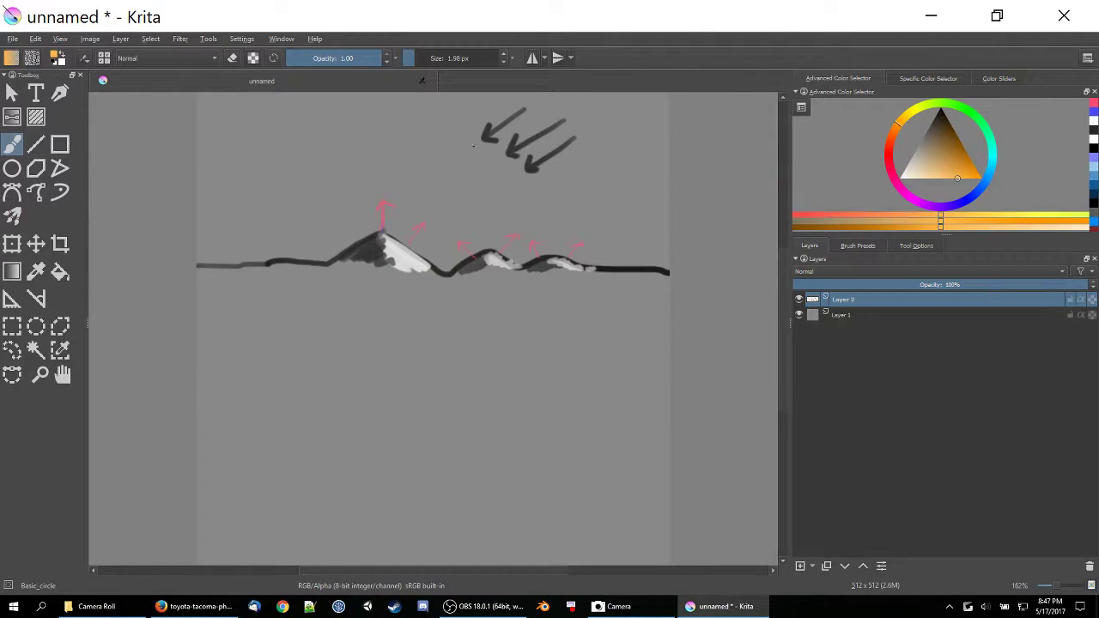
pyautogui.moveTo(400, 201)
pyautogui.mouseDown()
pyautogui.moveTo(353, 235)
pyautogui.moveTo(366, 233)
pyautogui.mouseUp()
pyautogui.moveTo(442, 224)
pyautogui.mouseDown()
pyautogui.moveTo(413, 243)
pyautogui.moveTo(426, 247)
pyautogui.mouseUp()
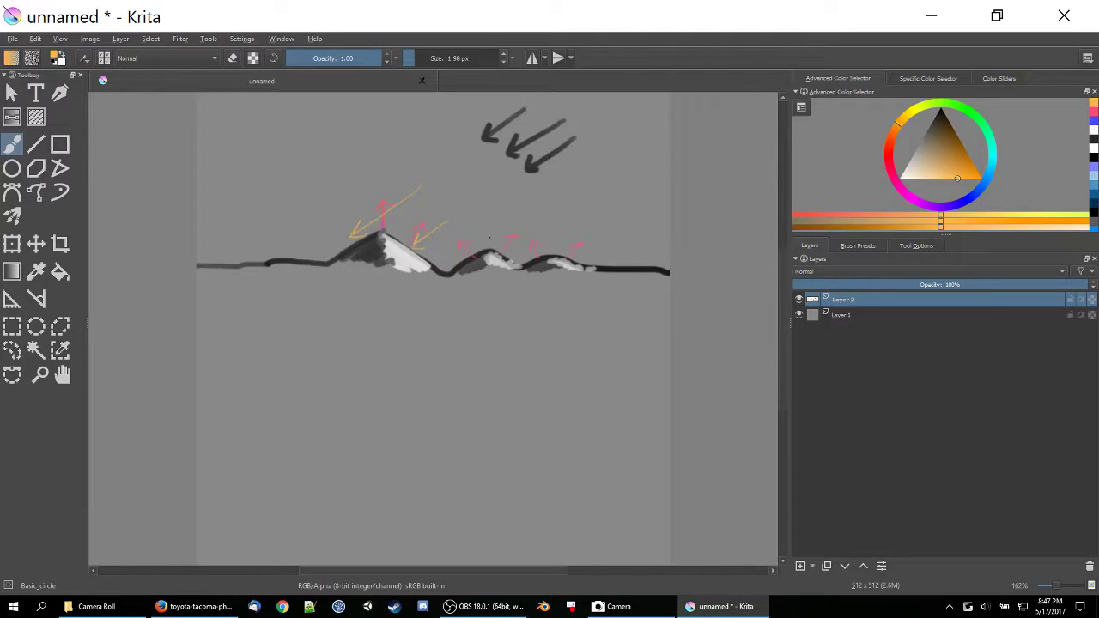
pyautogui.moveTo(455, 249); pyautogui.dragTo(447, 263)
pyautogui.moveTo(566, 228)
pyautogui.mouseDown()
pyautogui.moveTo(528, 254)
pyautogui.moveTo(589, 258)
pyautogui.mouseUp()
# - Draw a long orange baseline below the ridge with three small up-arrows
pyautogui.moveTo(274, 292); pyautogui.dragTo(613, 306)
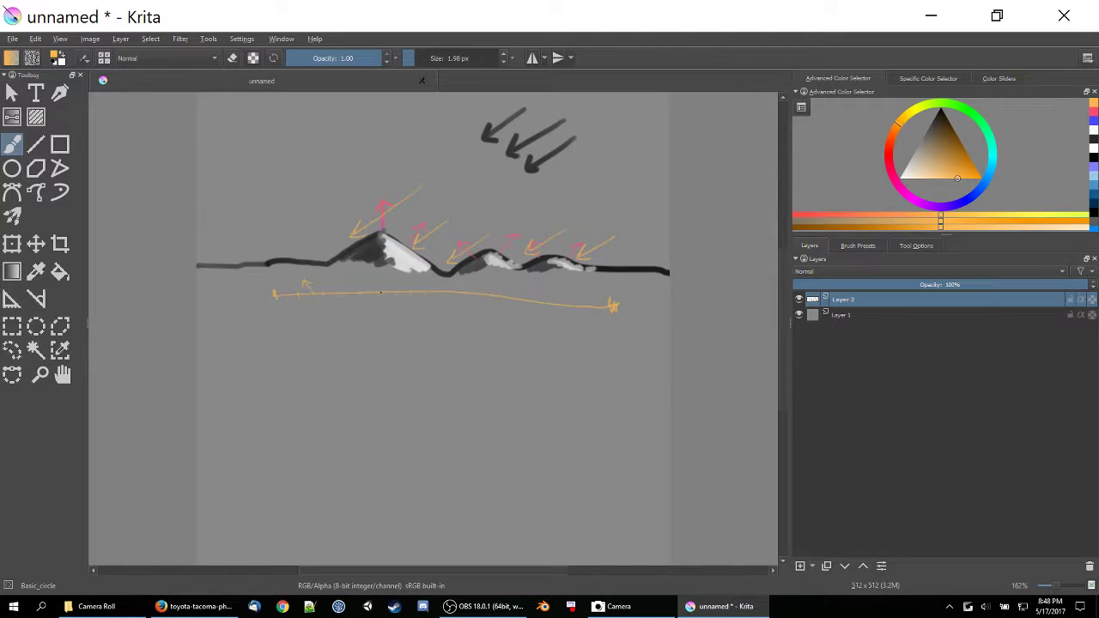
pyautogui.moveTo(395, 289); pyautogui.dragTo(407, 287)
pyautogui.moveTo(484, 288); pyautogui.dragTo(497, 284)
pyautogui.moveTo(567, 300); pyautogui.dragTo(580, 295)
# - Sketch an orange circle diagram with arrowed lines labelled x, y, z
pyautogui.moveTo(352, 386); pyautogui.dragTo(346, 400)
pyautogui.moveTo(427, 401); pyautogui.dragTo(486, 415)
pyautogui.moveTo(377, 437); pyautogui.dragTo(415, 457)
pyautogui.moveTo(430, 373)
pyautogui.mouseDown()
pyautogui.moveTo(449, 363)
pyautogui.moveTo(447, 374)
pyautogui.mouseUp()
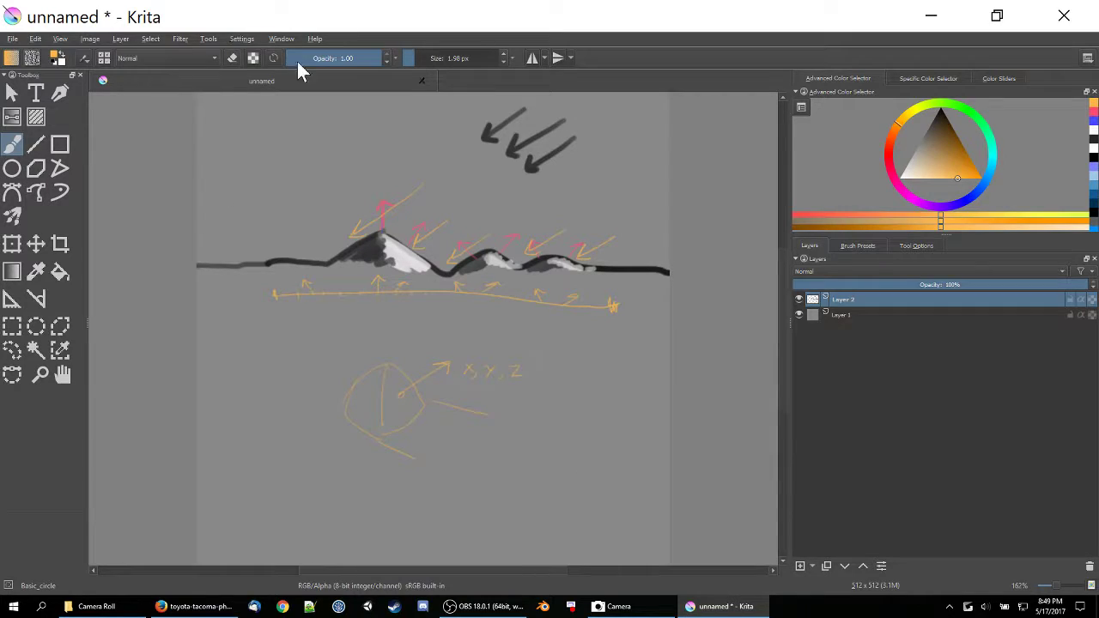
pyautogui.click(12, 38)
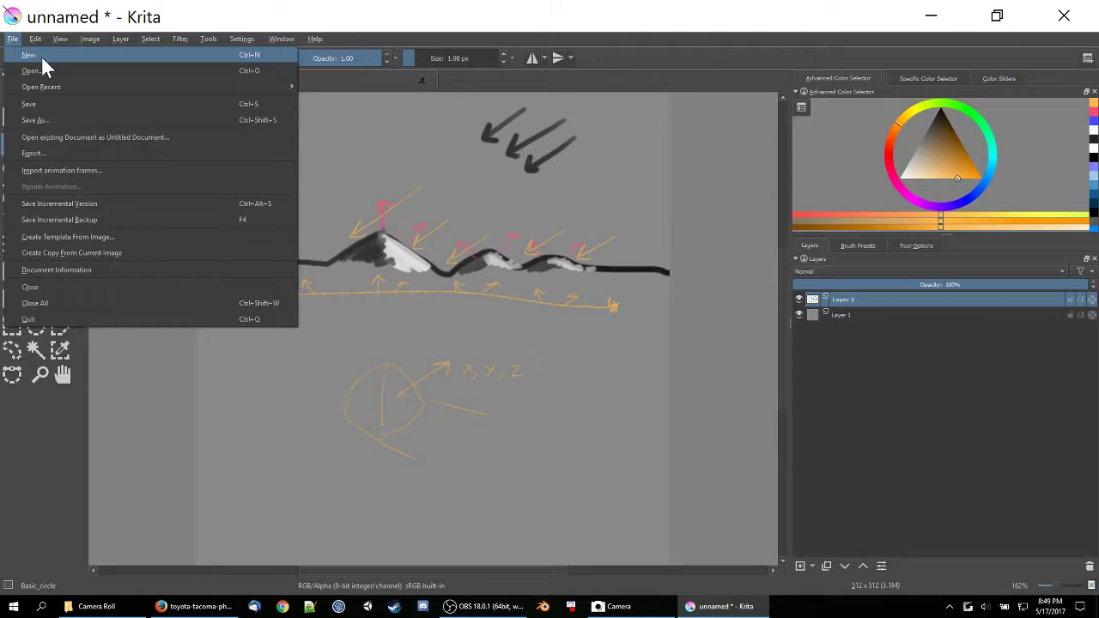
# - Create a new document from the Texture 512x512 8-bit sRGB template
pyautogui.click(41, 56)
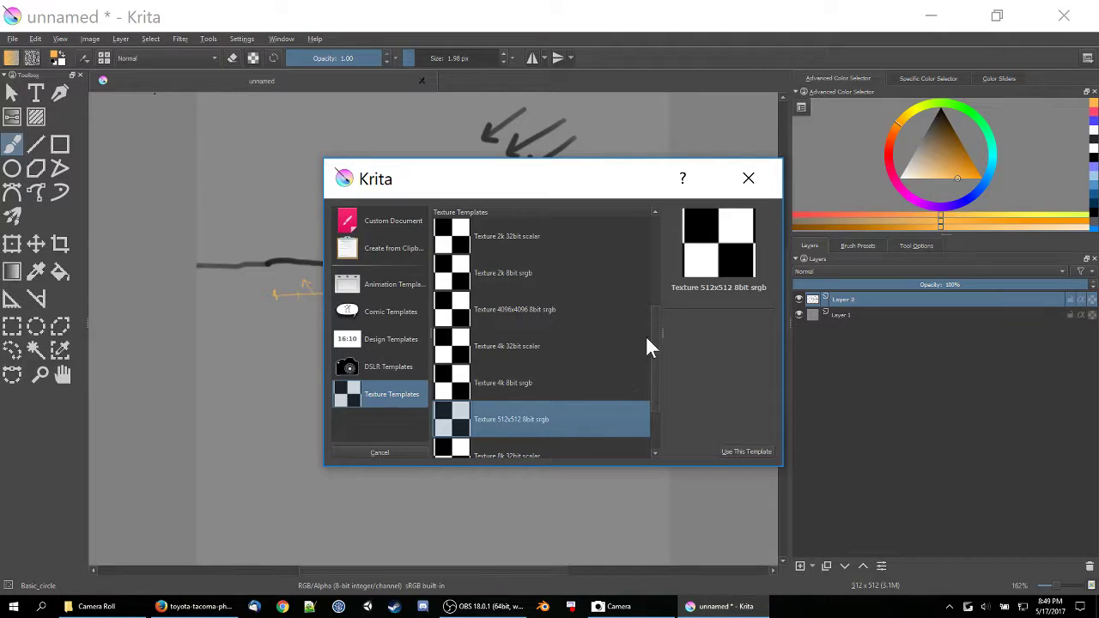
pyautogui.click(730, 451)
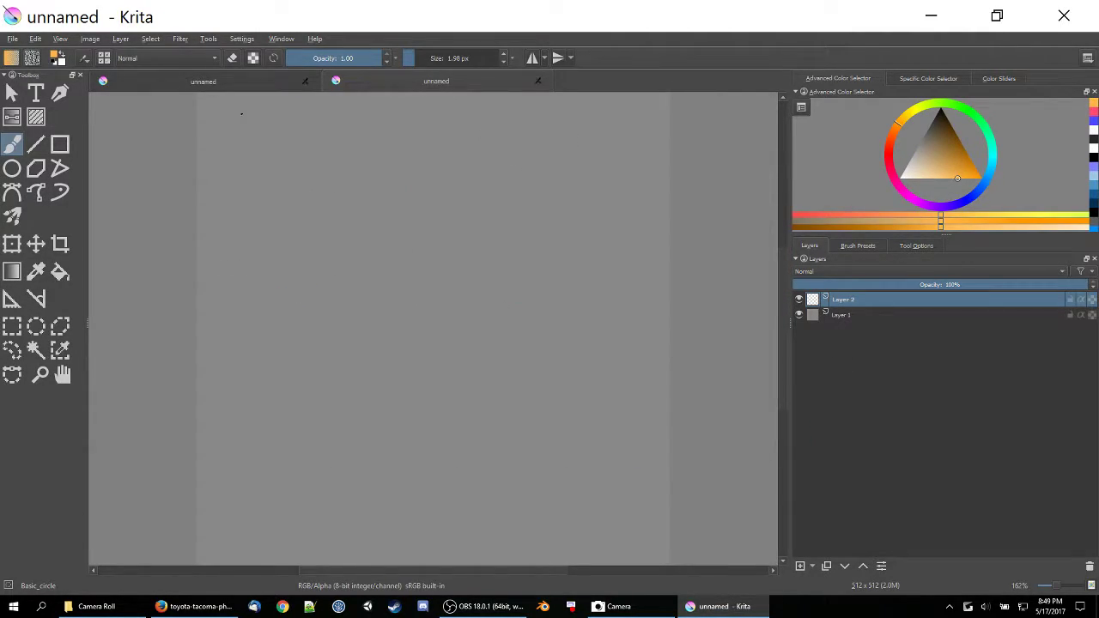
pyautogui.click(54, 54)
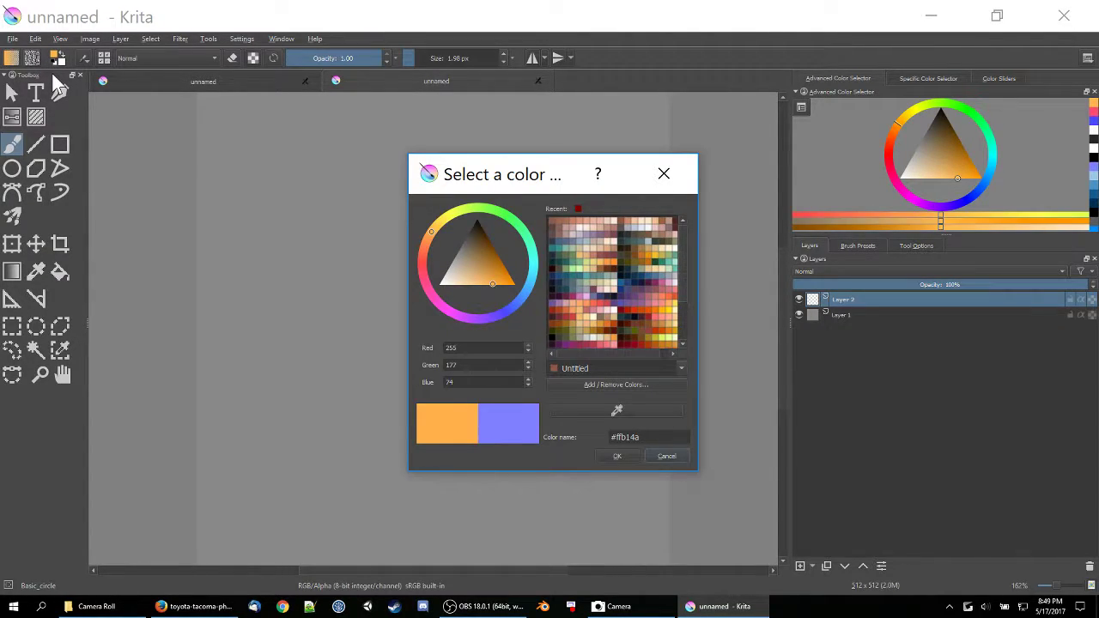
# - Set the foreground colour to RGB 128, 128, 255 (#8080ff)
pyautogui.click(457, 347)
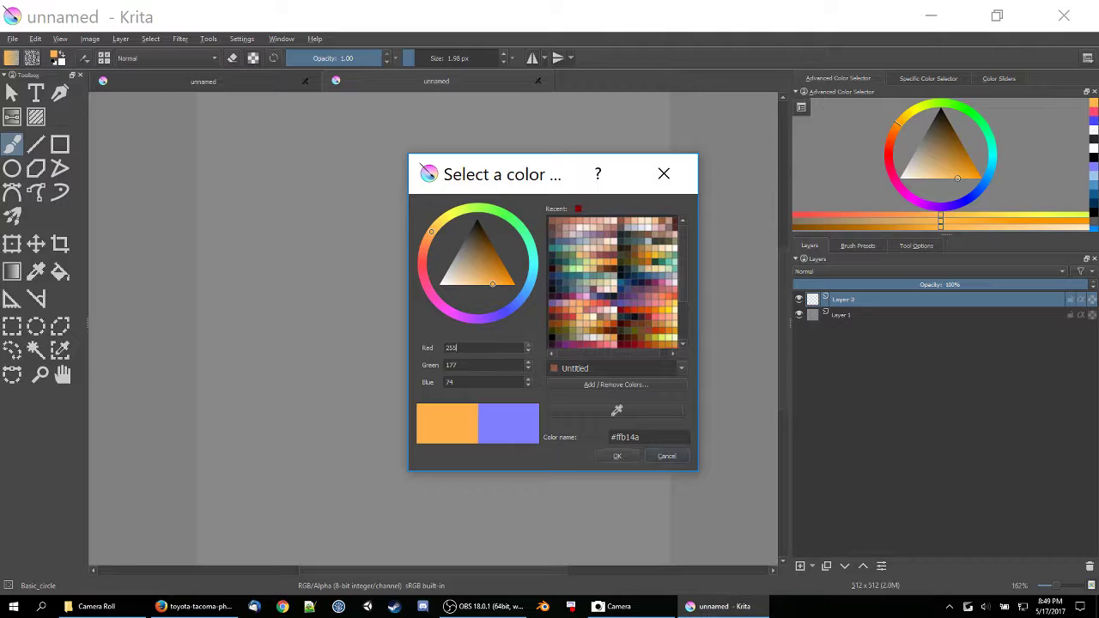
pyautogui.doubleClick(451, 348)
pyautogui.press('BackSpace')
pyautogui.write('128')
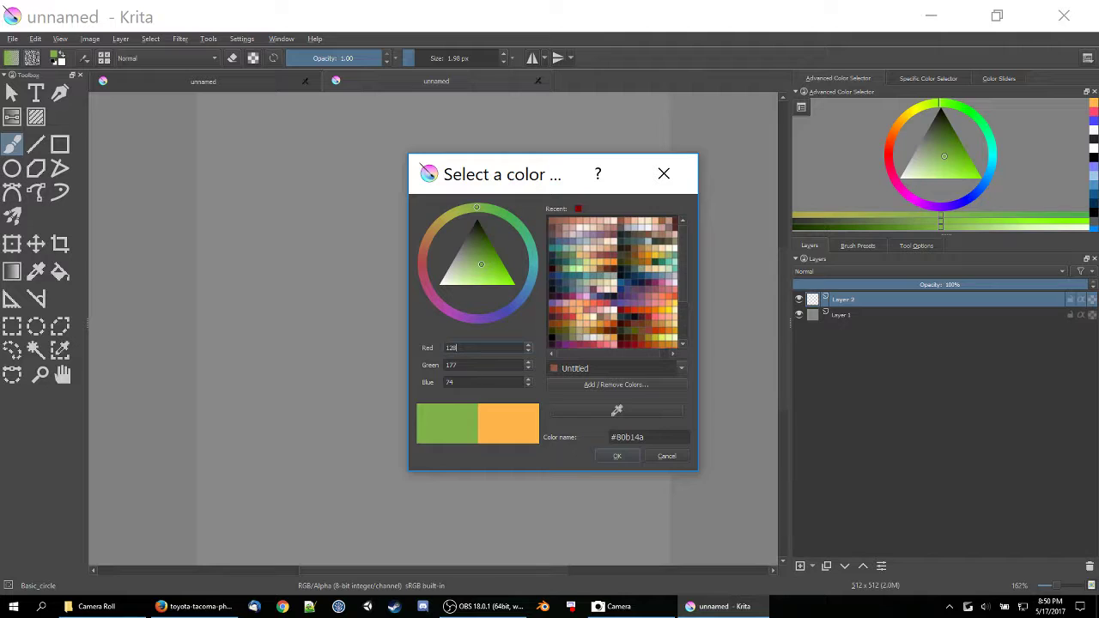
pyautogui.press('Tab')
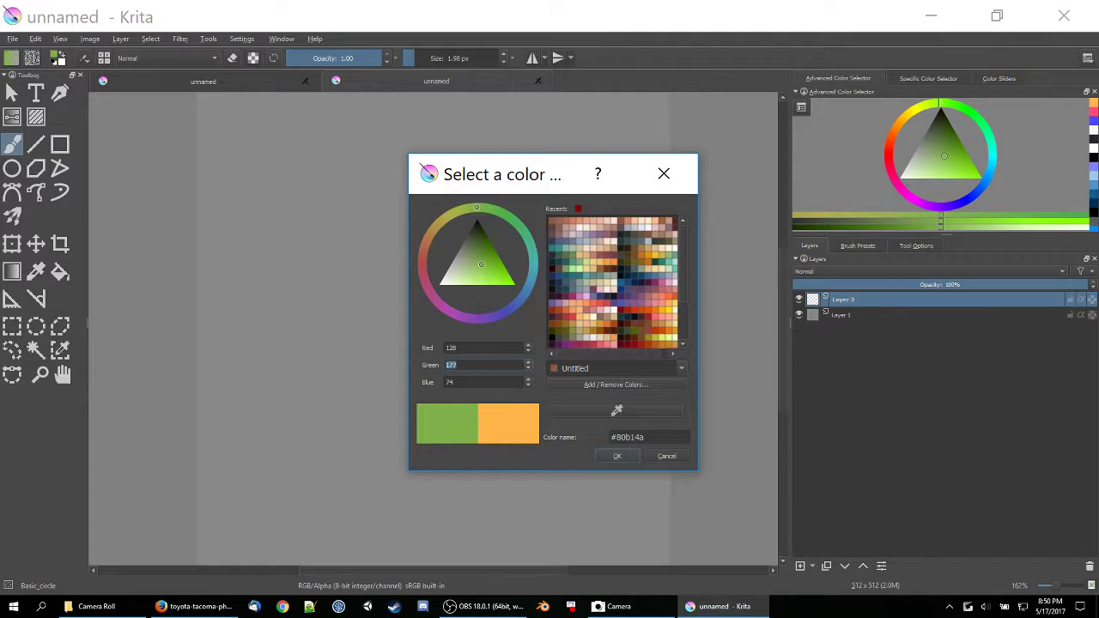
pyautogui.write('128')
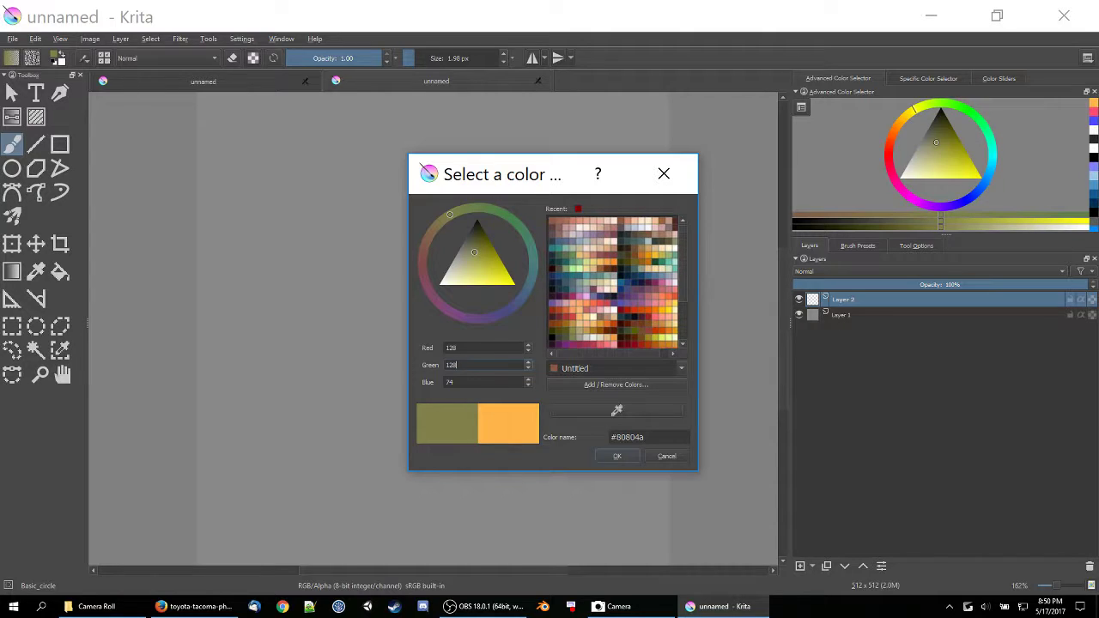
pyautogui.press('Tab')
pyautogui.write('255')
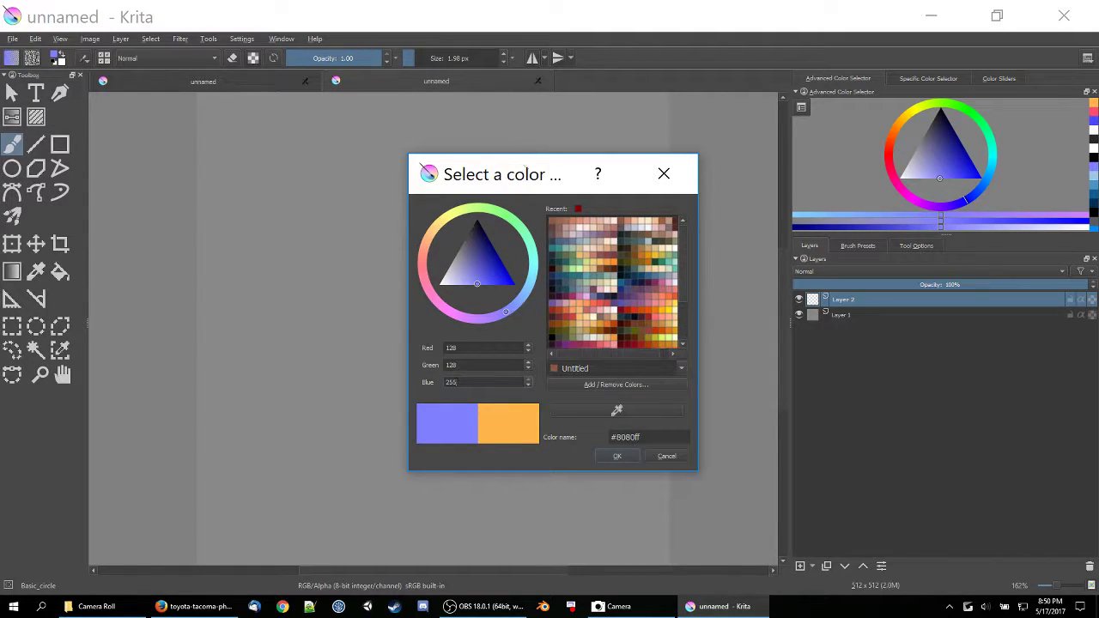
pyautogui.rightClick(255, 206)
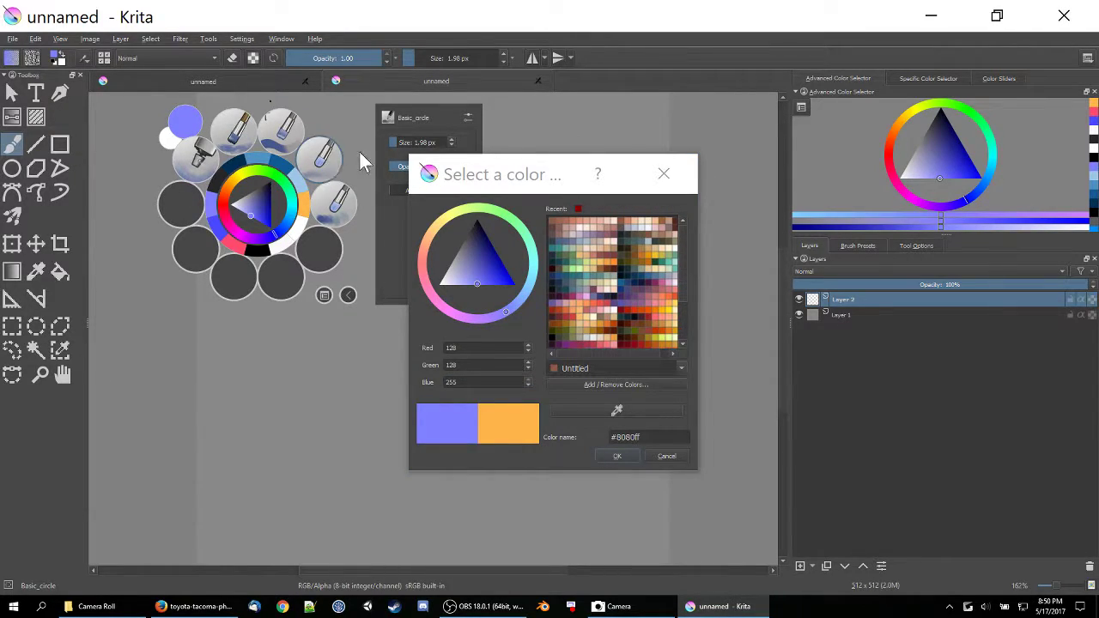
pyautogui.moveTo(509, 165); pyautogui.dragTo(511, 164)
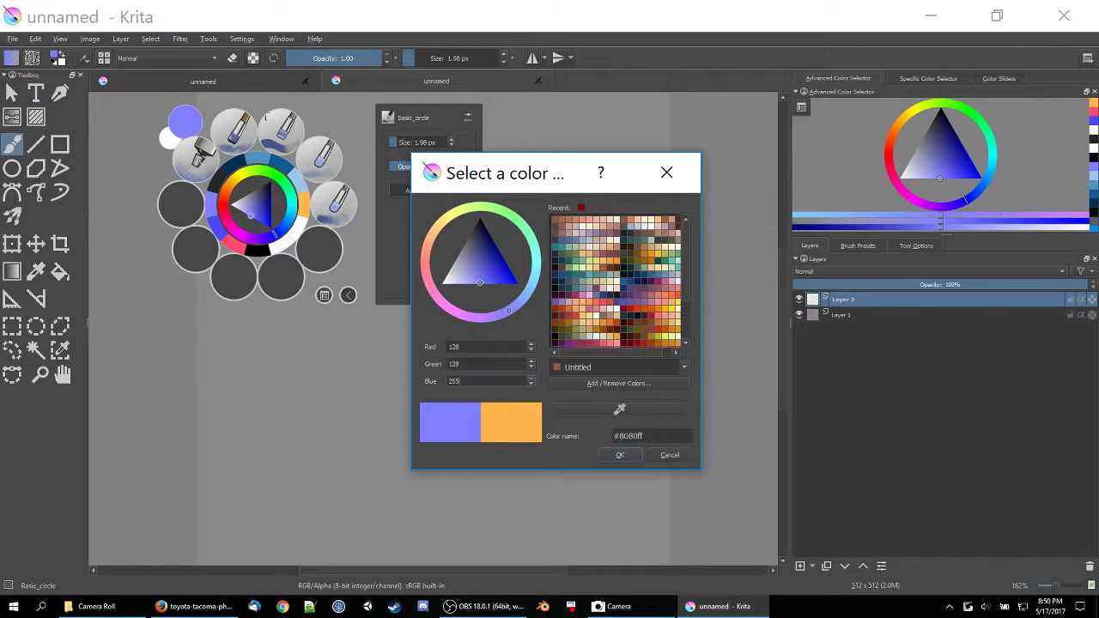
pyautogui.click(621, 454)
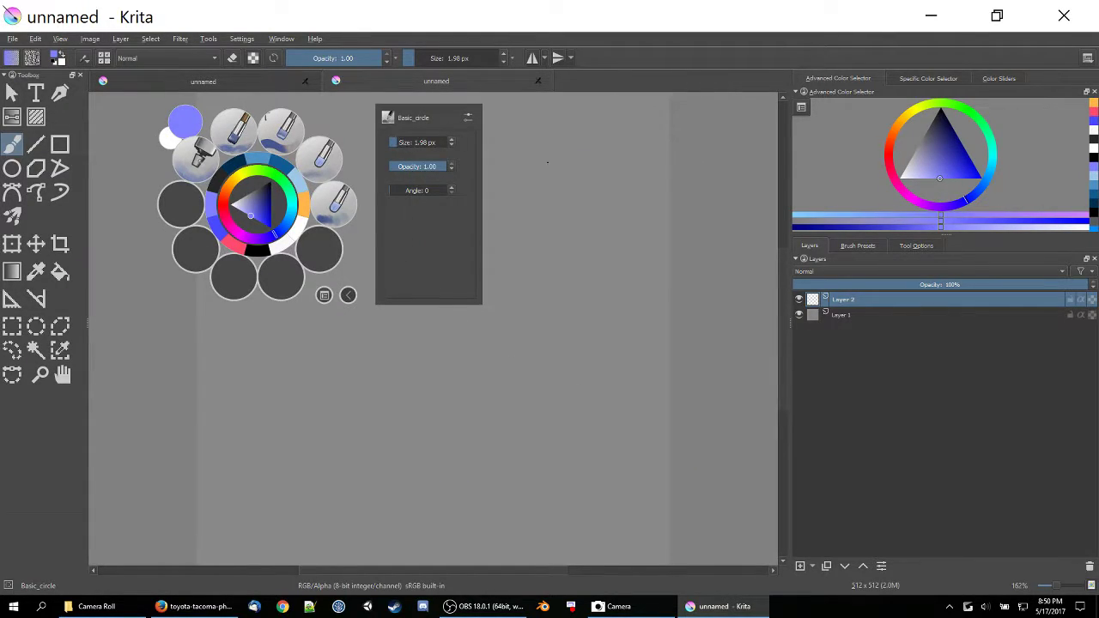
pyautogui.click(559, 221)
pyautogui.click(60, 271)
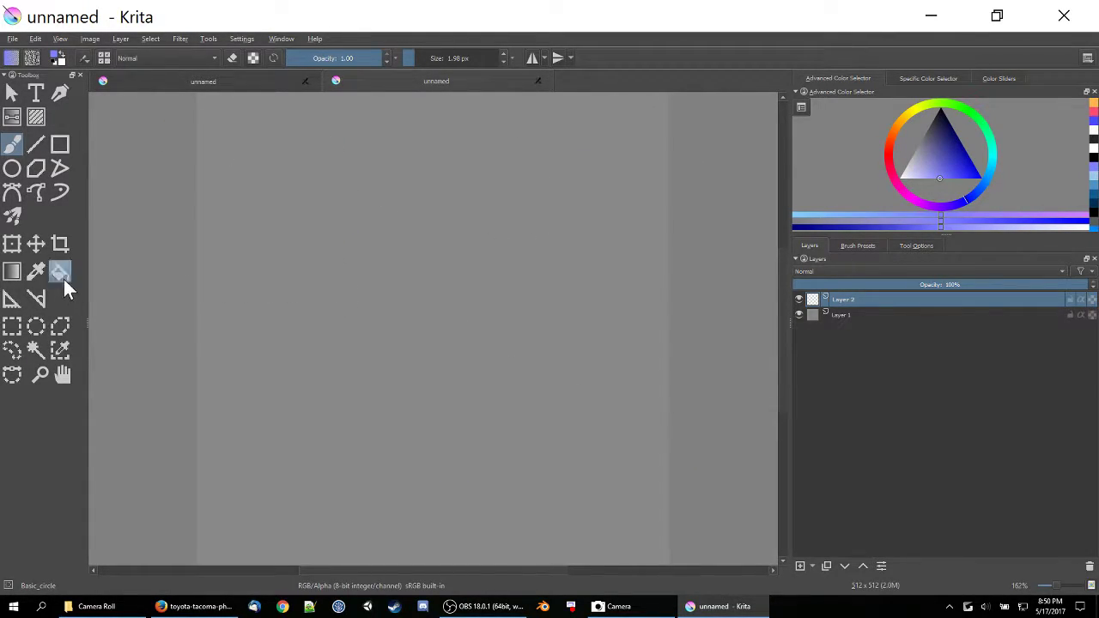
# - Fill the new document's whole canvas with the #8080ff light blue
pyautogui.click(334, 244)
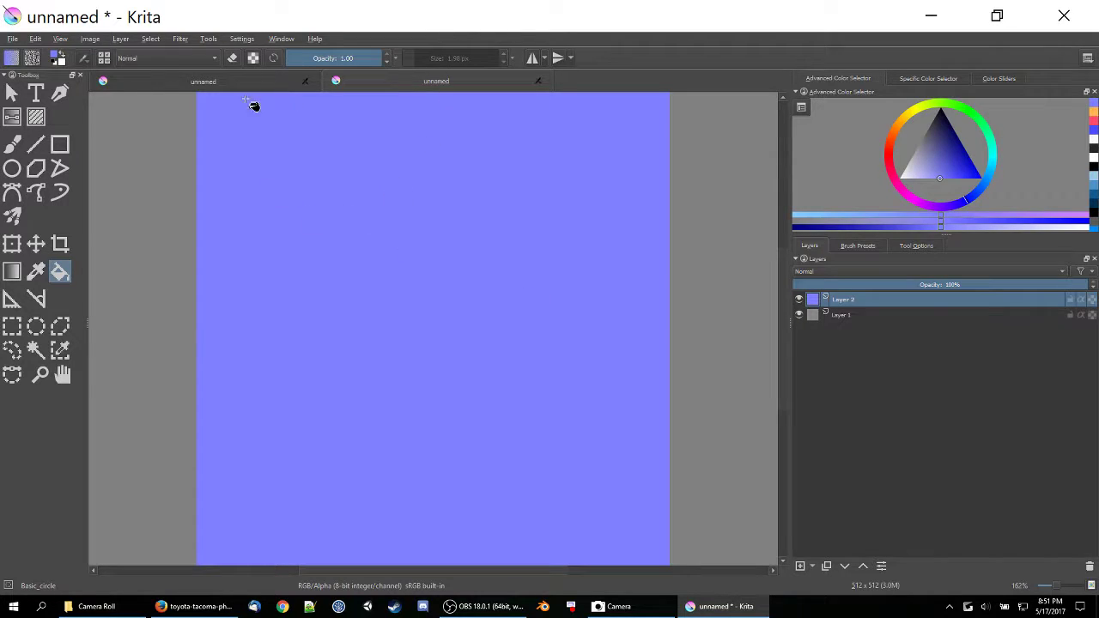
pyautogui.click(36, 39)
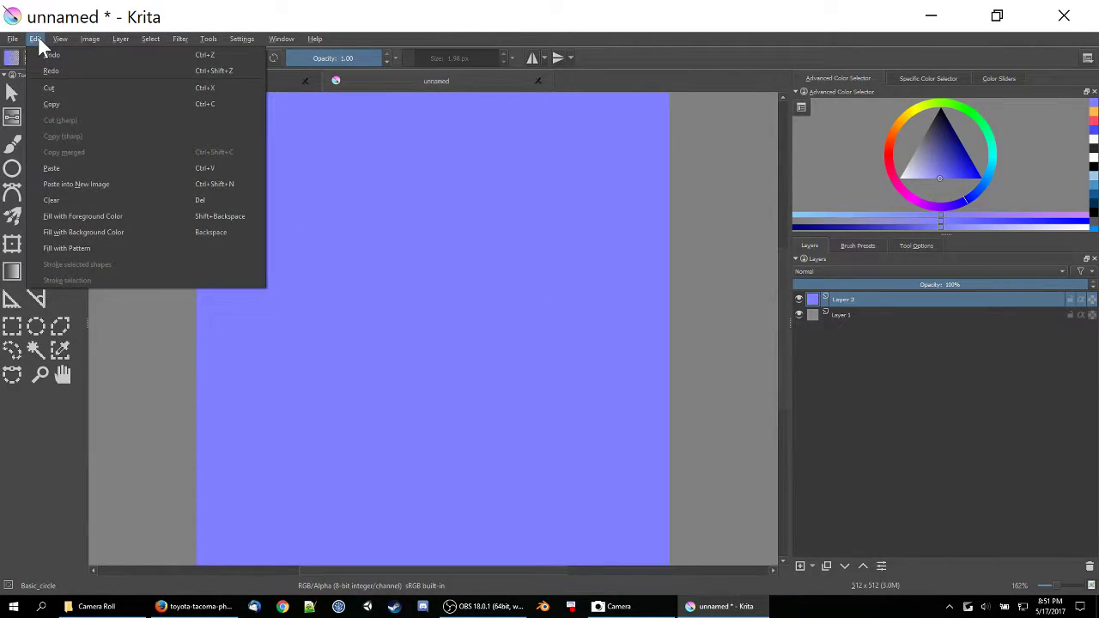
pyautogui.moveTo(60, 38)
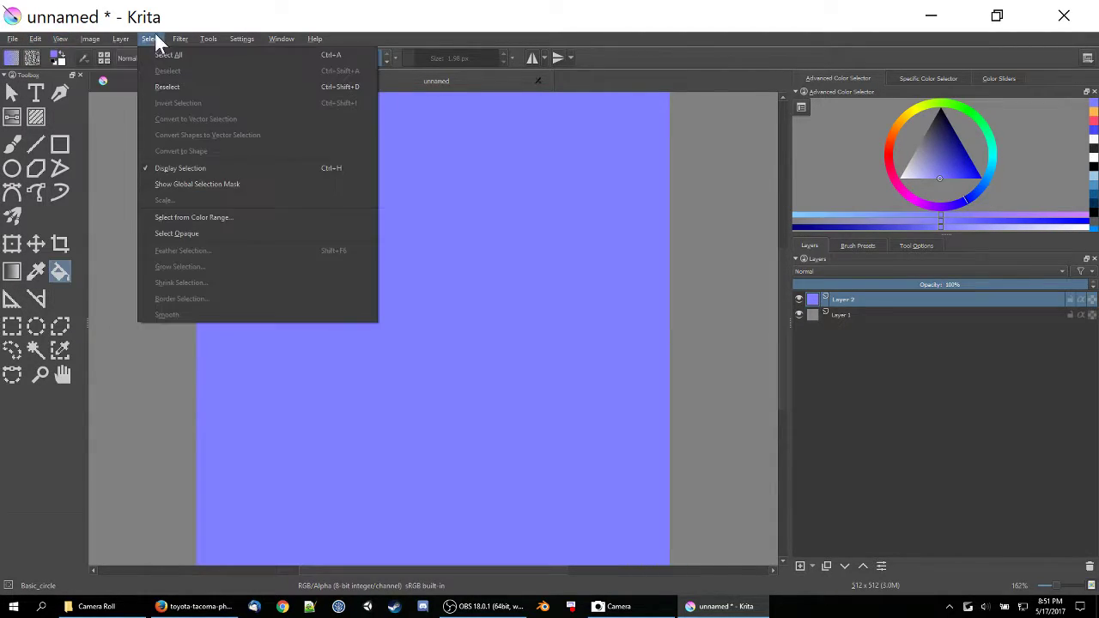
pyautogui.click(154, 35)
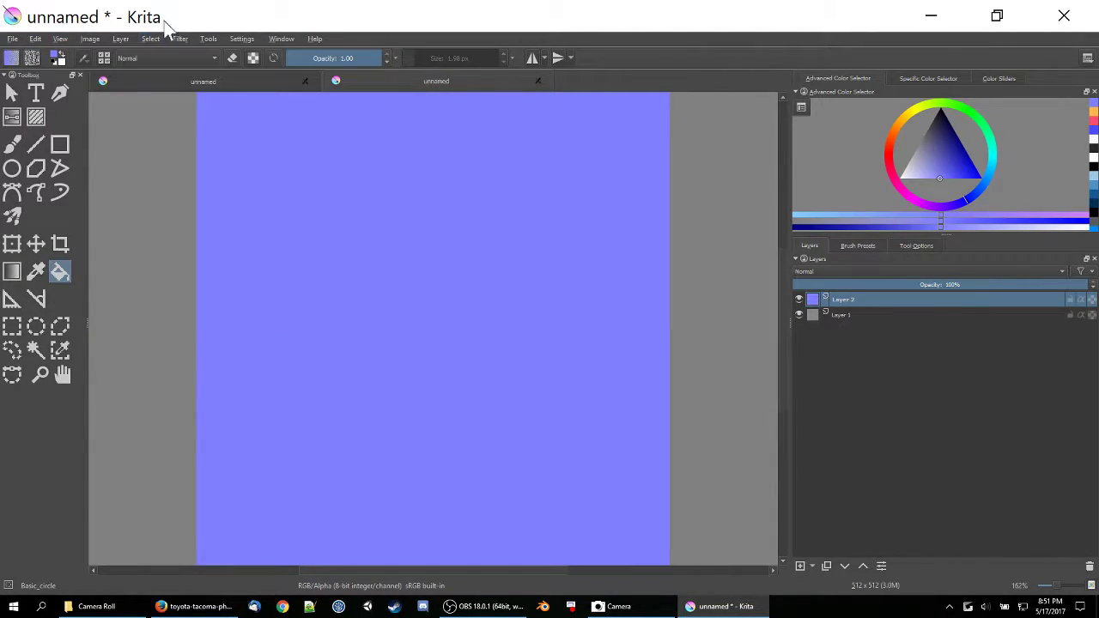
pyautogui.click(13, 142)
# - Switch the brush engine to Tangent Normal in the brush editor
pyautogui.click(93, 54)
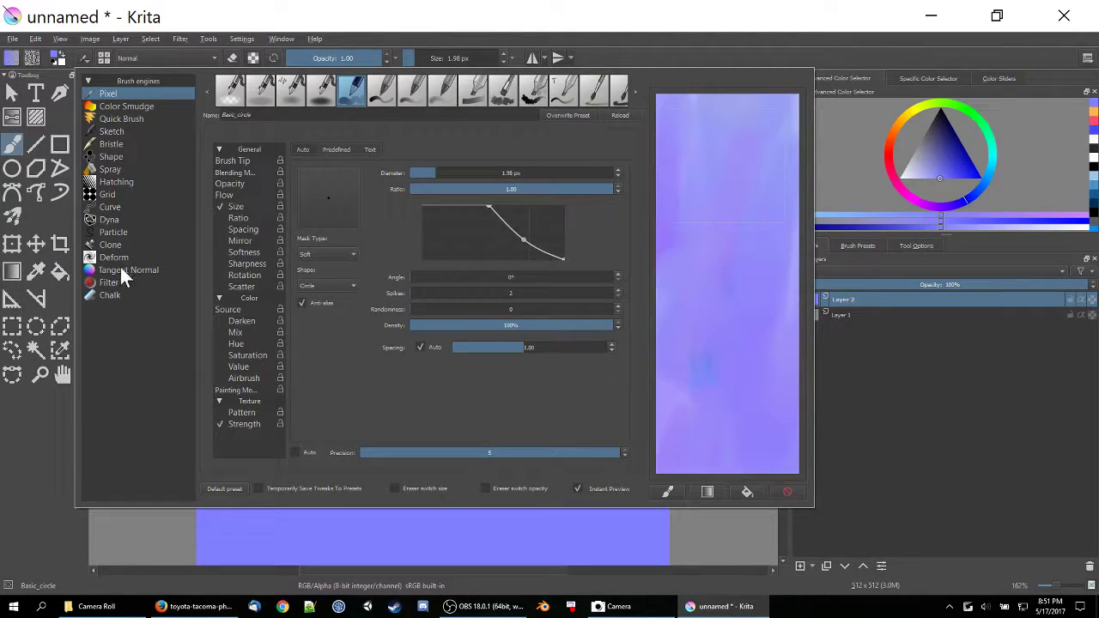
pyautogui.click(129, 270)
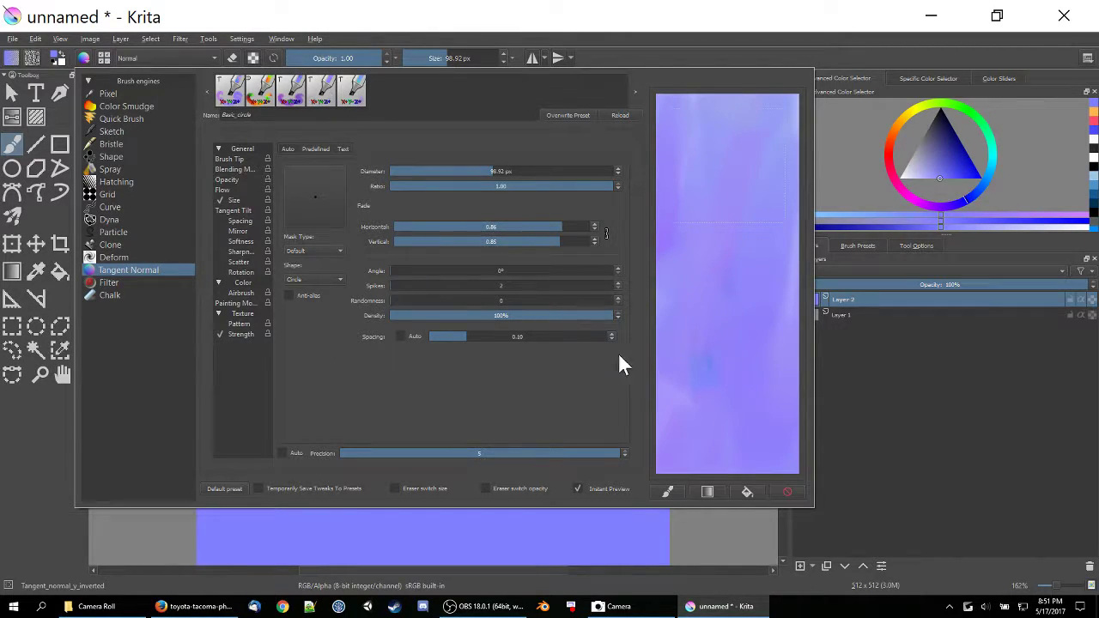
pyautogui.click(87, 81)
pyautogui.click(88, 80)
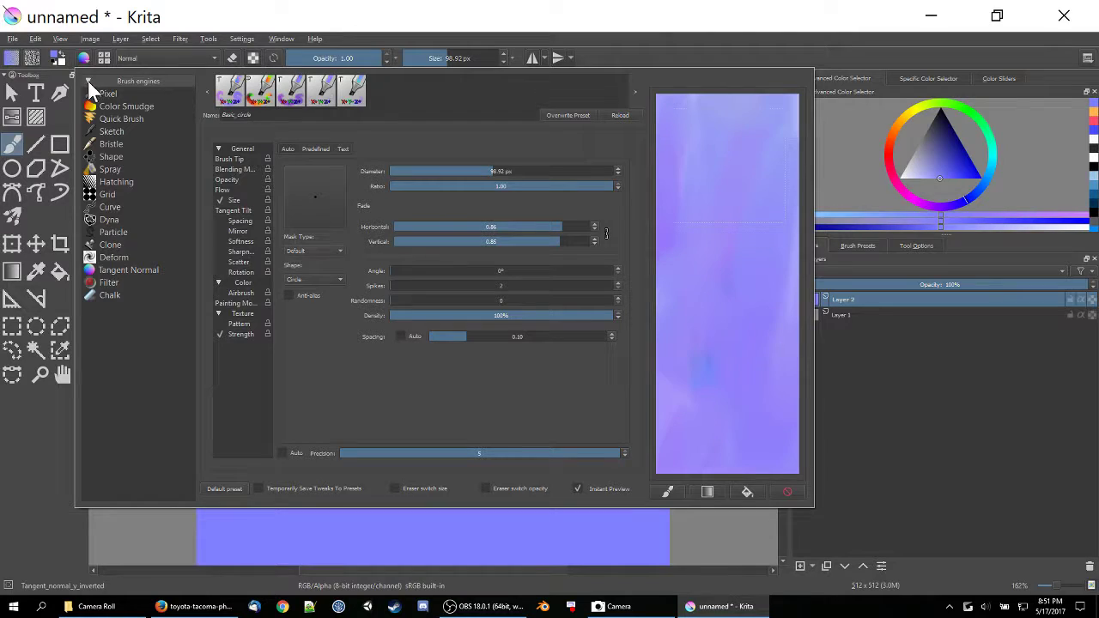
pyautogui.click(141, 267)
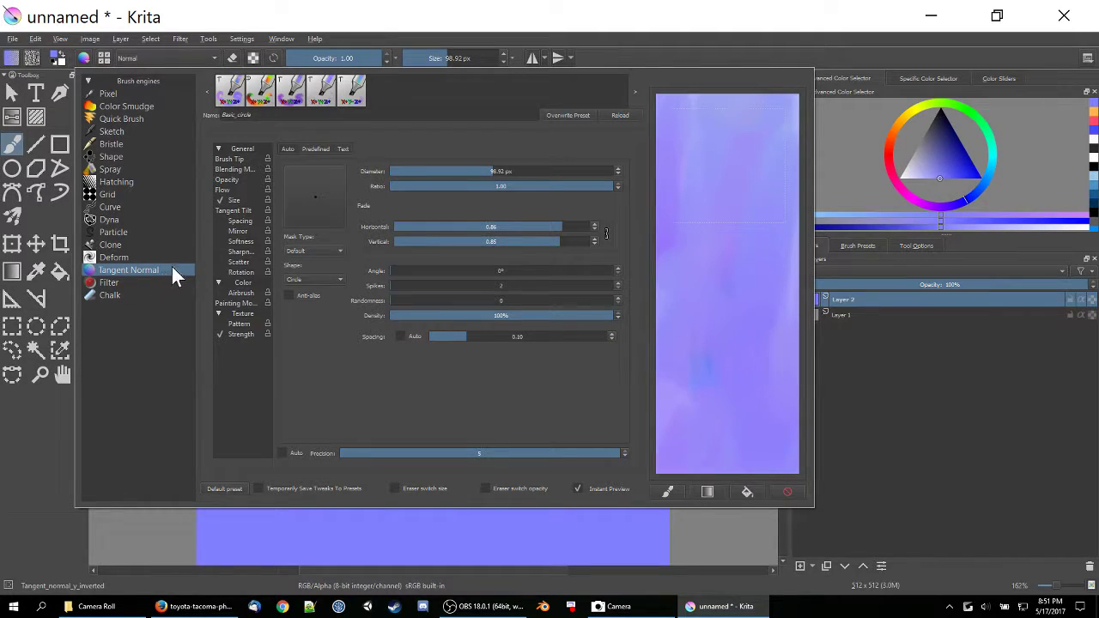
# - Try the Tangent Normal presets (basic, drawing_angle, hairy, pixel) with scratchpad test dabs
pyautogui.click(261, 93)
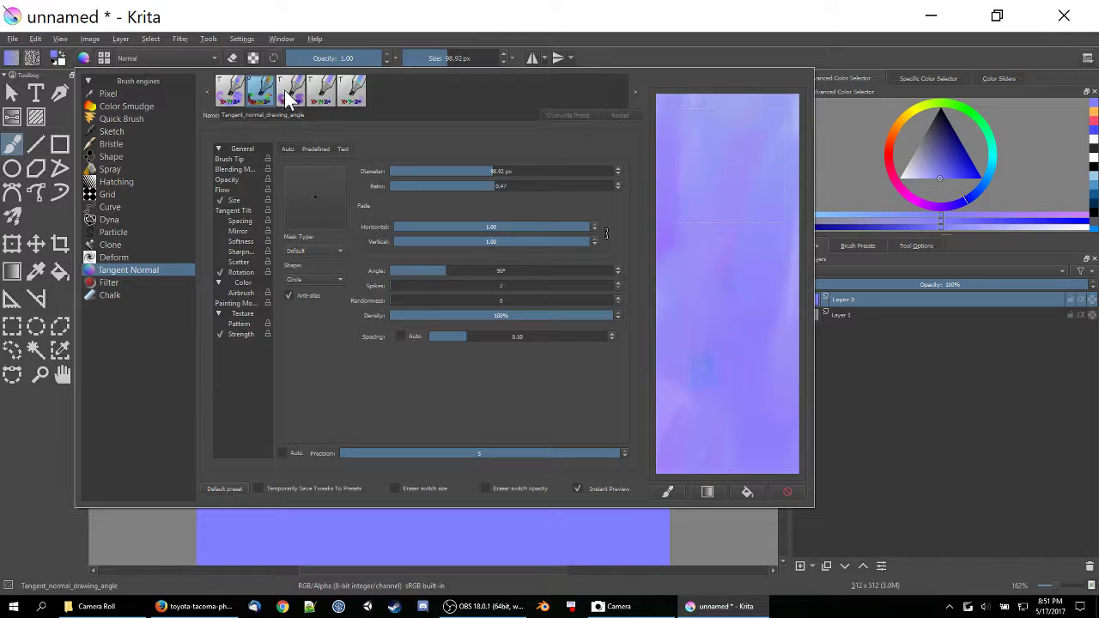
pyautogui.click(288, 98)
pyautogui.click(238, 94)
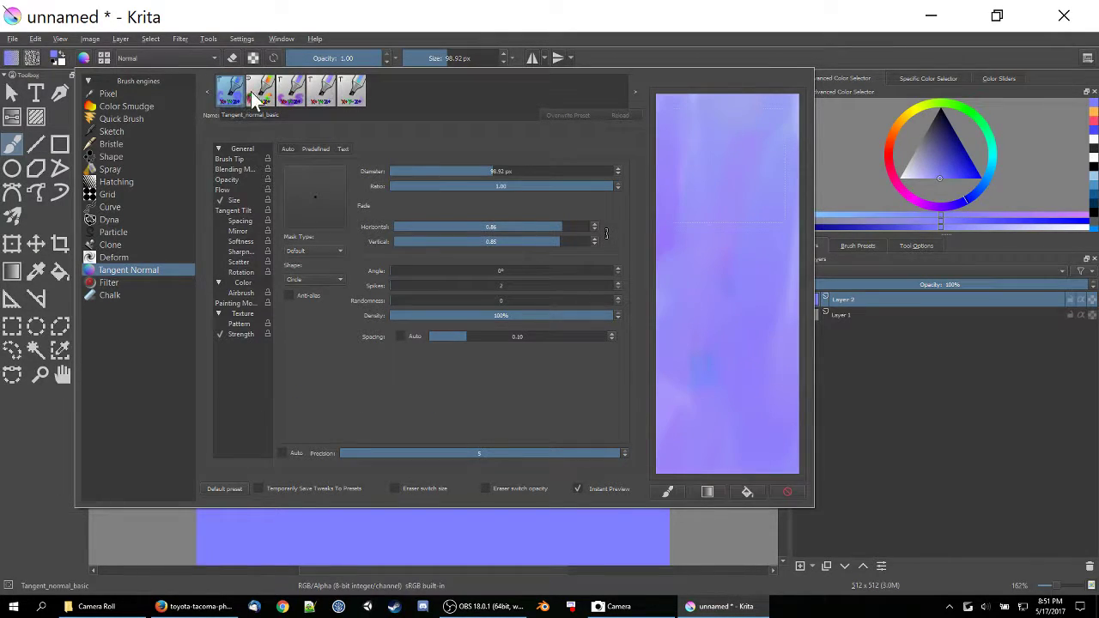
pyautogui.click(262, 96)
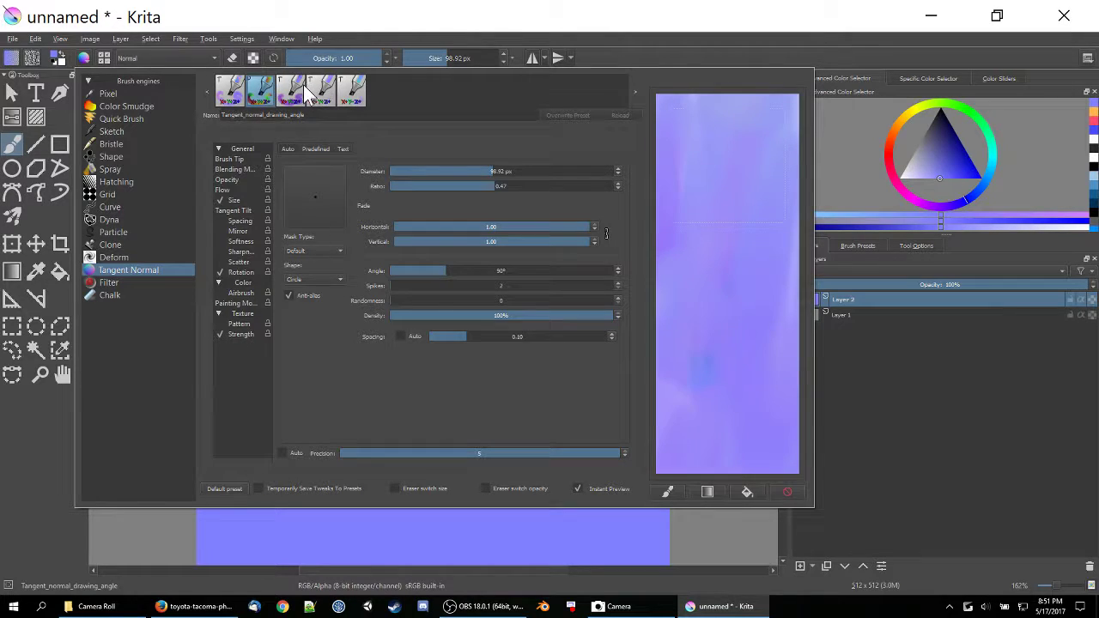
pyautogui.click(300, 91)
pyautogui.click(324, 91)
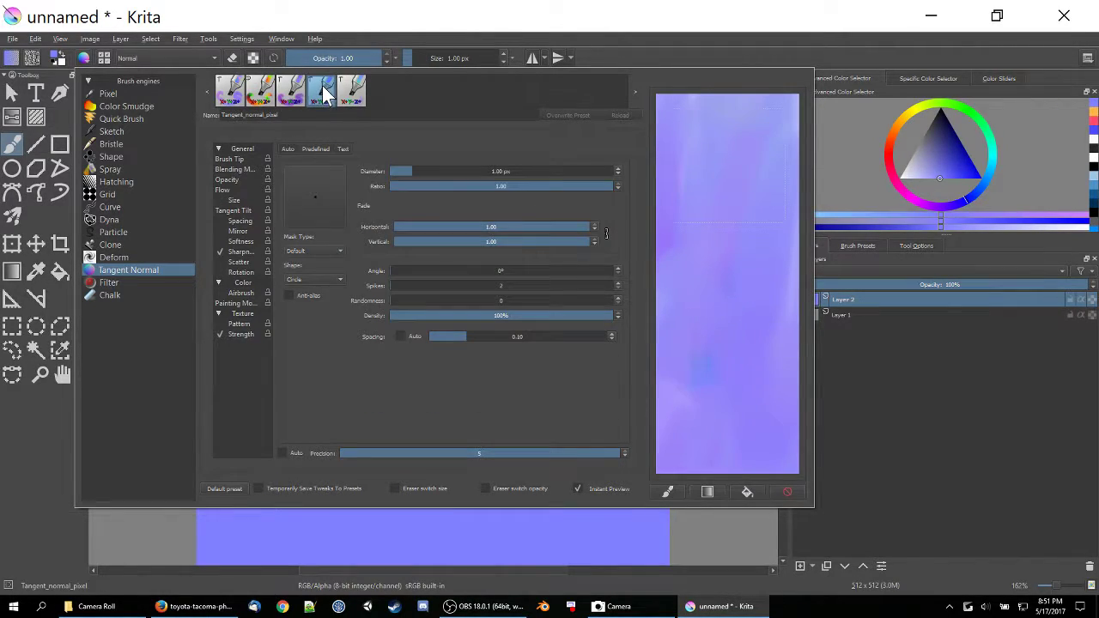
pyautogui.click(292, 91)
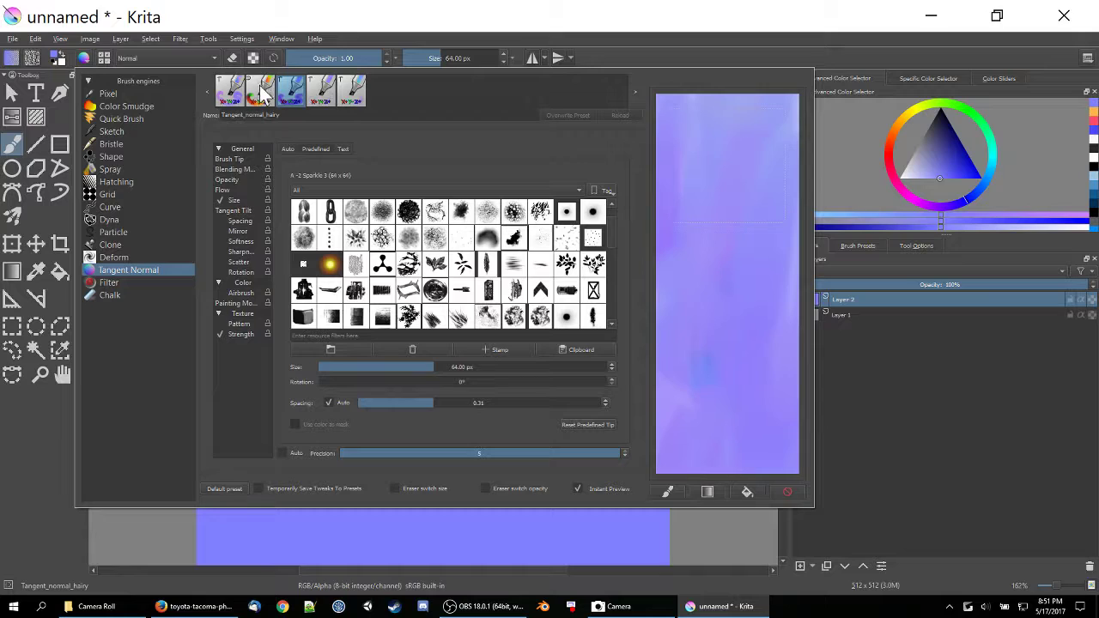
pyautogui.click(264, 96)
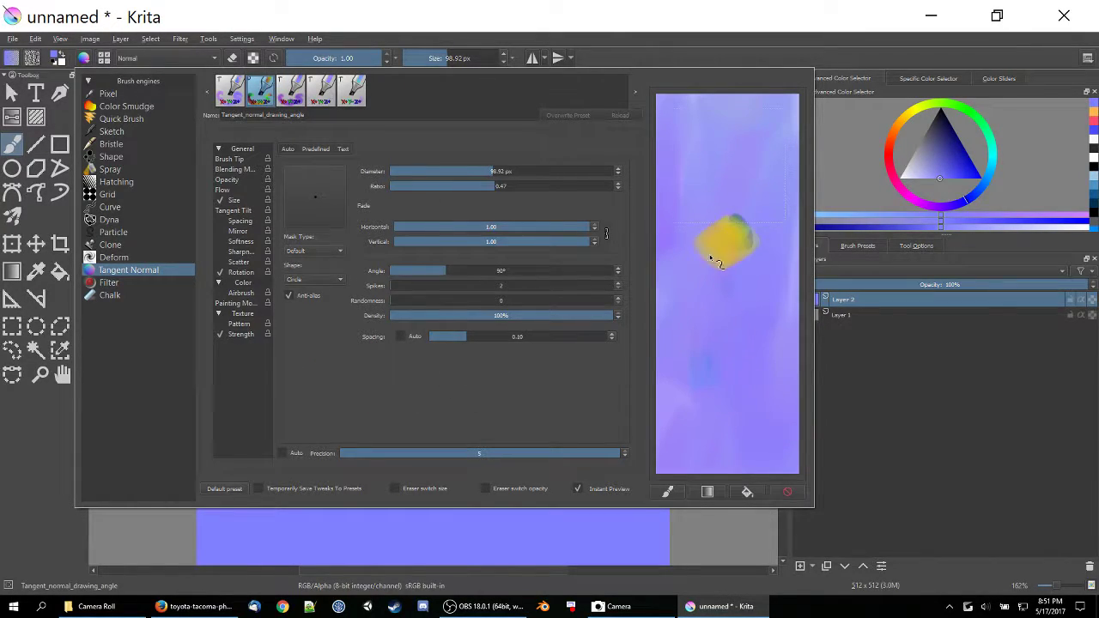
pyautogui.moveTo(727, 304); pyautogui.dragTo(731, 316)
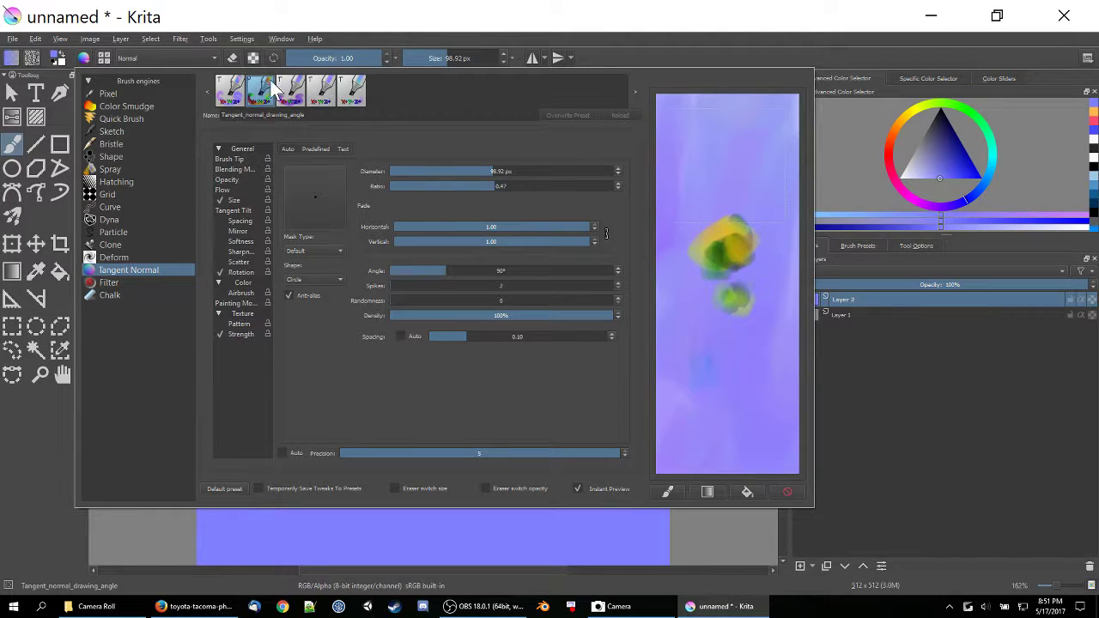
pyautogui.click(230, 91)
pyautogui.moveTo(713, 362); pyautogui.dragTo(722, 360)
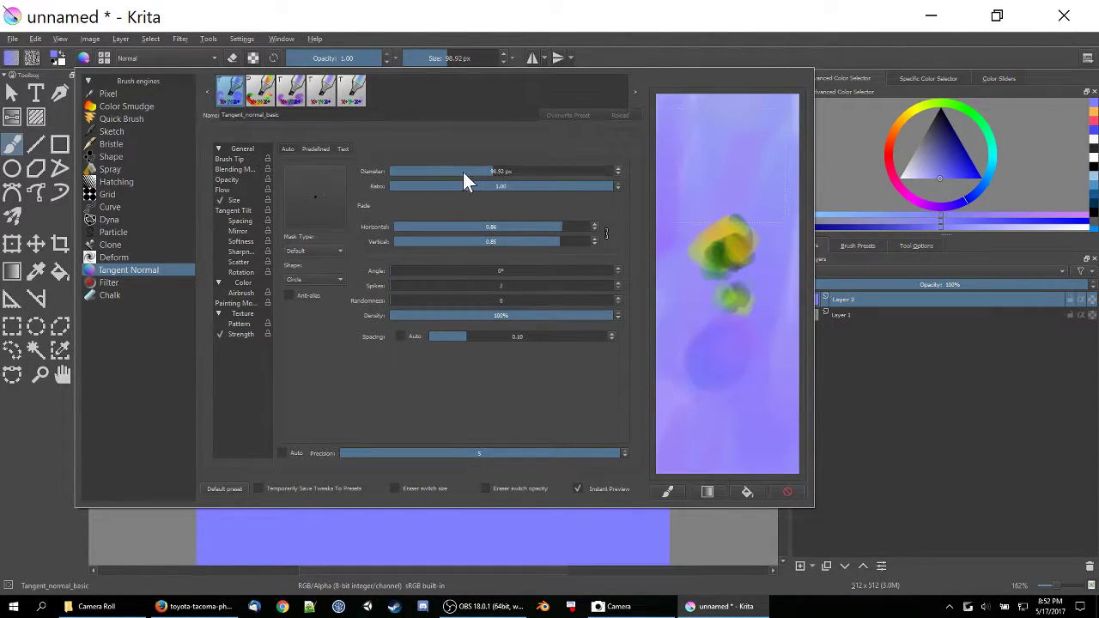
# - Shrink the brush to 3.14 px, test again, and settle on Tangent_normal_basic
pyautogui.moveTo(467, 172); pyautogui.dragTo(423, 172)
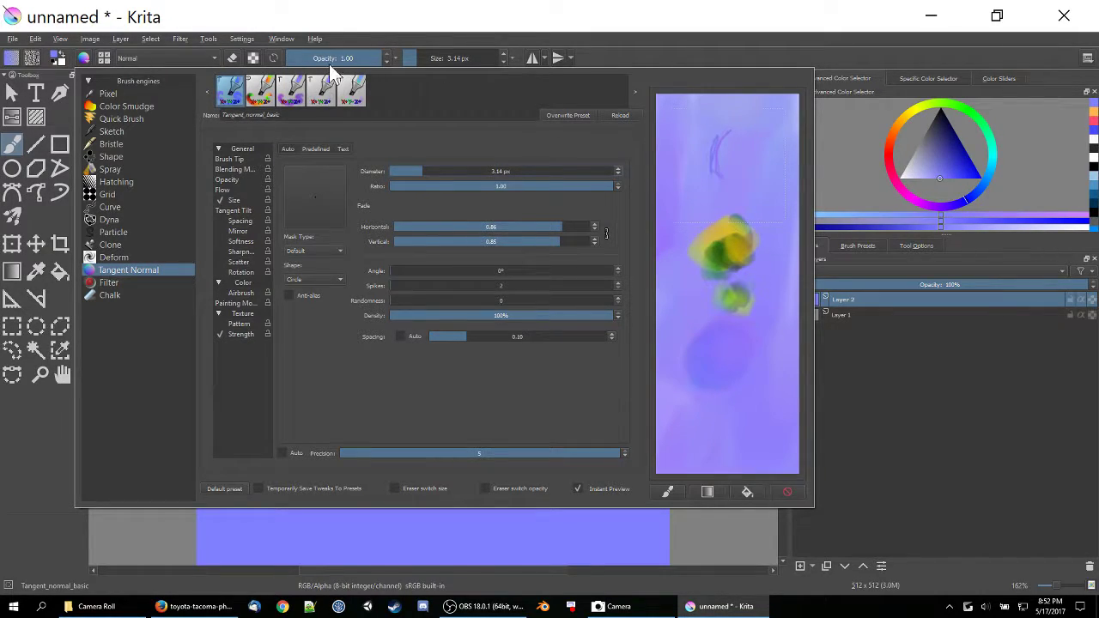
pyautogui.click(260, 91)
pyautogui.moveTo(702, 129)
pyautogui.mouseDown()
pyautogui.moveTo(690, 161)
pyautogui.moveTo(710, 169)
pyautogui.moveTo(727, 153)
pyautogui.moveTo(733, 178)
pyautogui.mouseUp()
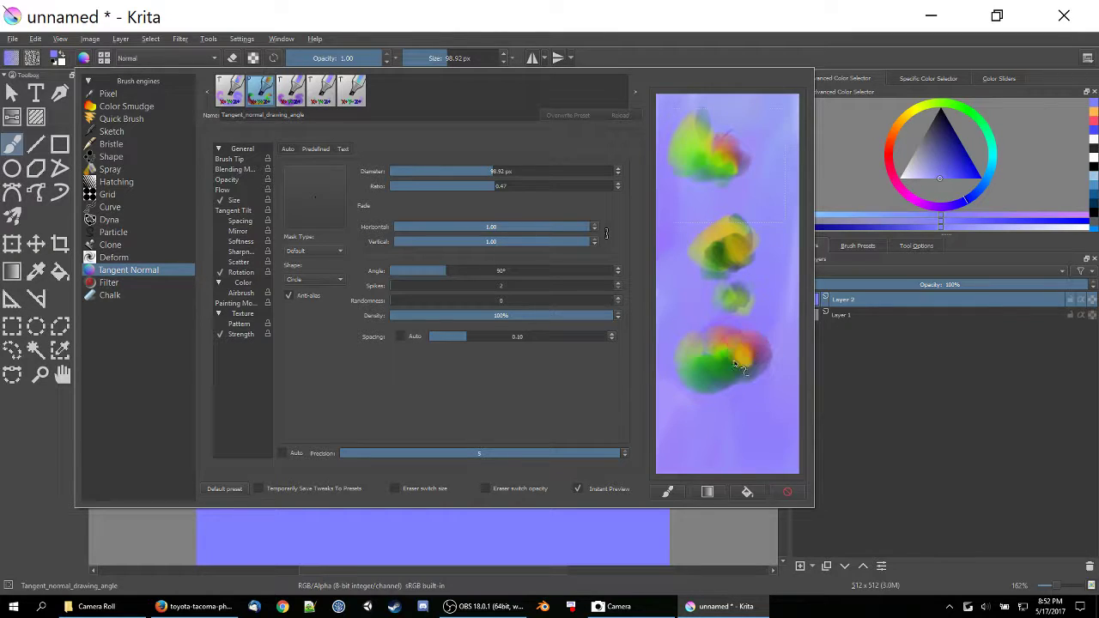
pyautogui.moveTo(684, 406)
pyautogui.mouseDown()
pyautogui.moveTo(727, 410)
pyautogui.moveTo(710, 407)
pyautogui.moveTo(709, 418)
pyautogui.moveTo(737, 409)
pyautogui.mouseUp()
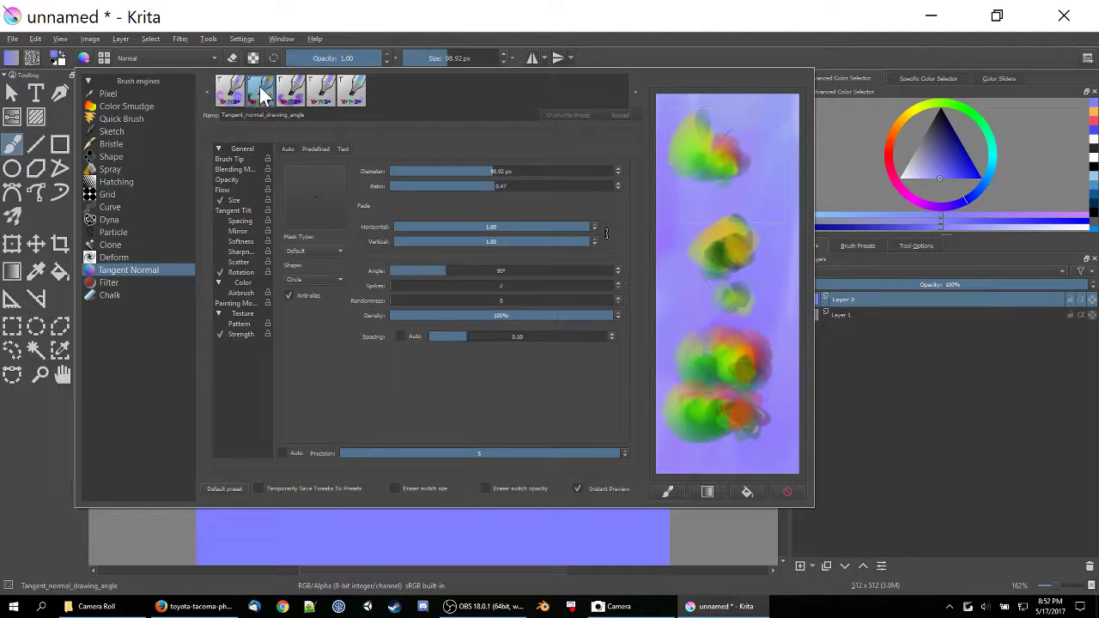
pyautogui.click(230, 91)
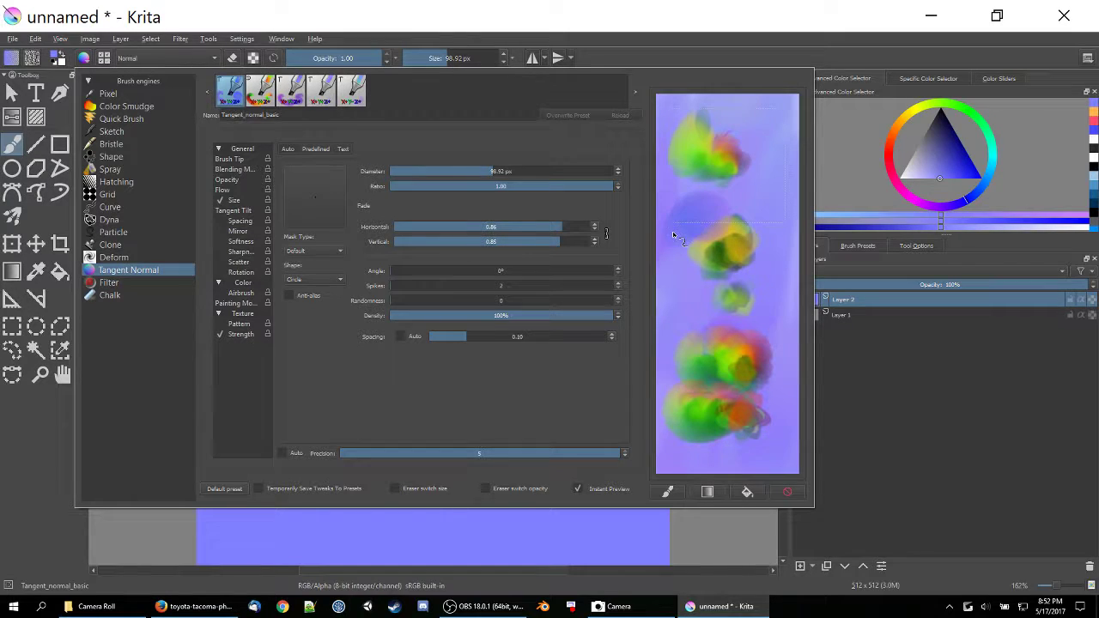
pyautogui.click(670, 492)
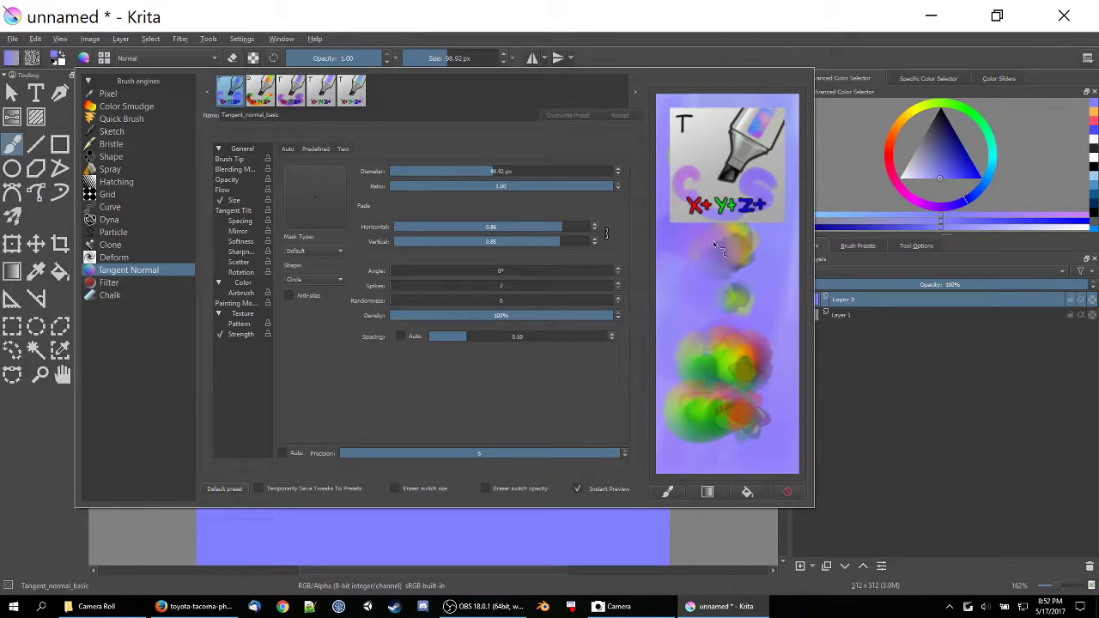
pyautogui.moveTo(702, 251)
pyautogui.mouseDown()
pyautogui.moveTo(697, 288)
pyautogui.moveTo(705, 208)
pyautogui.mouseUp()
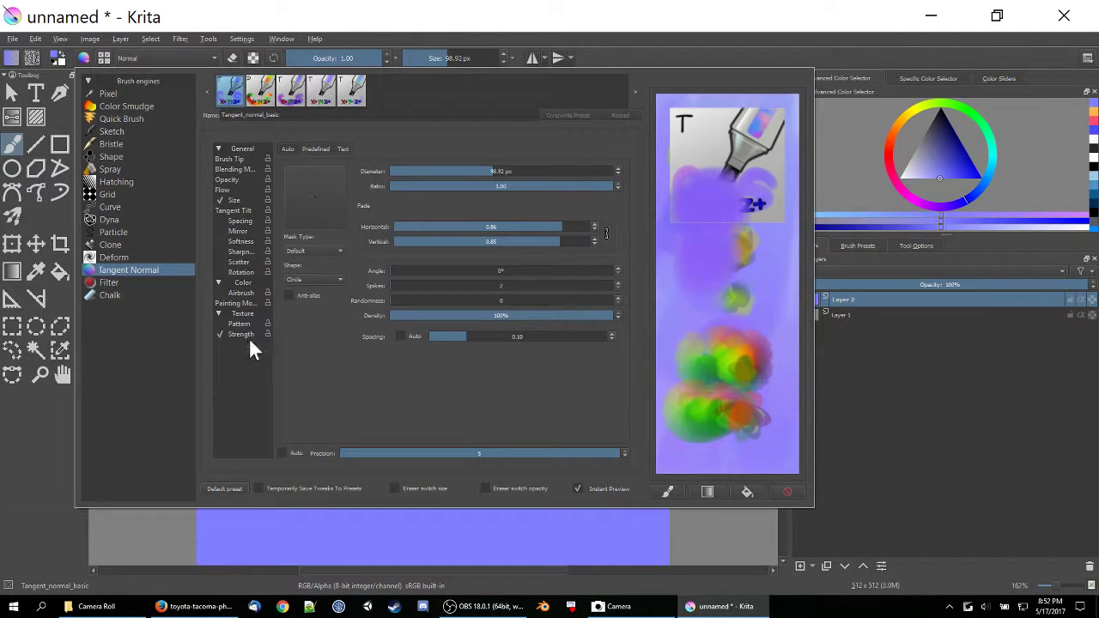
# - Raise the brush size to about 36-42 px and paint a faint pink ring
pyautogui.click(257, 518)
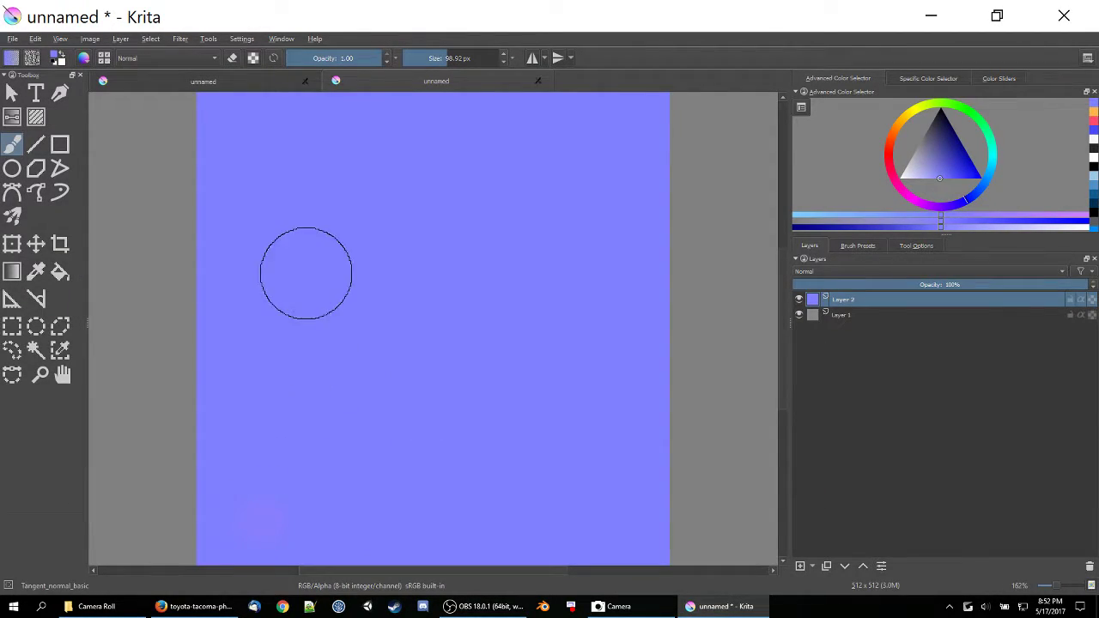
pyautogui.moveTo(432, 48); pyautogui.dragTo(414, 59)
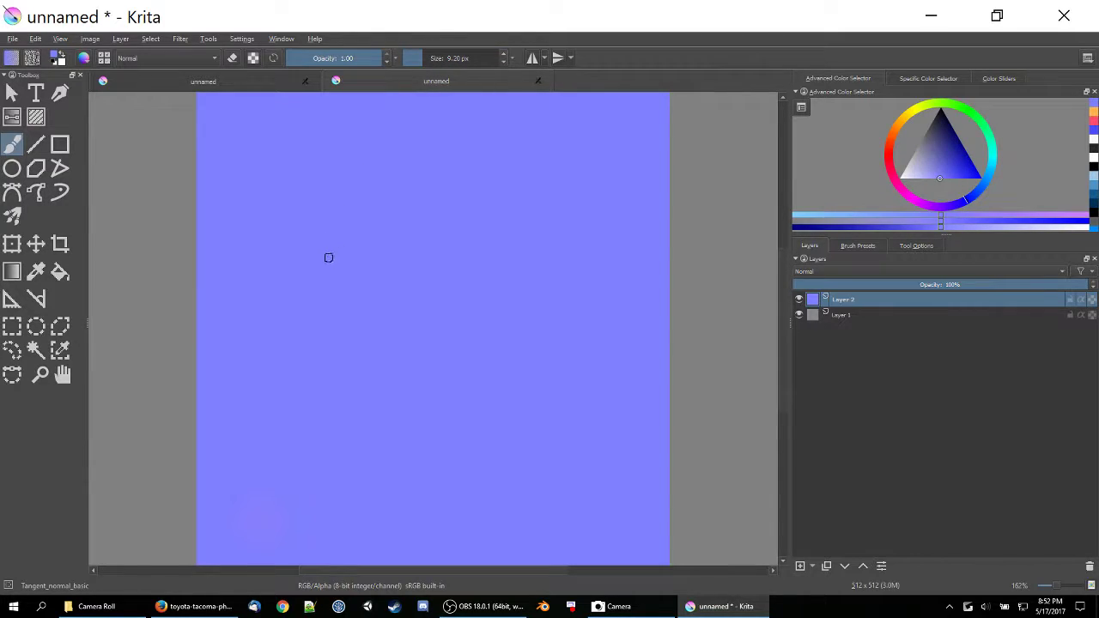
pyautogui.moveTo(425, 59); pyautogui.dragTo(433, 58)
pyautogui.moveTo(328, 257)
pyautogui.mouseDown()
pyautogui.moveTo(373, 211)
pyautogui.moveTo(446, 215)
pyautogui.moveTo(486, 278)
pyautogui.moveTo(426, 360)
pyautogui.moveTo(313, 296)
pyautogui.mouseUp()
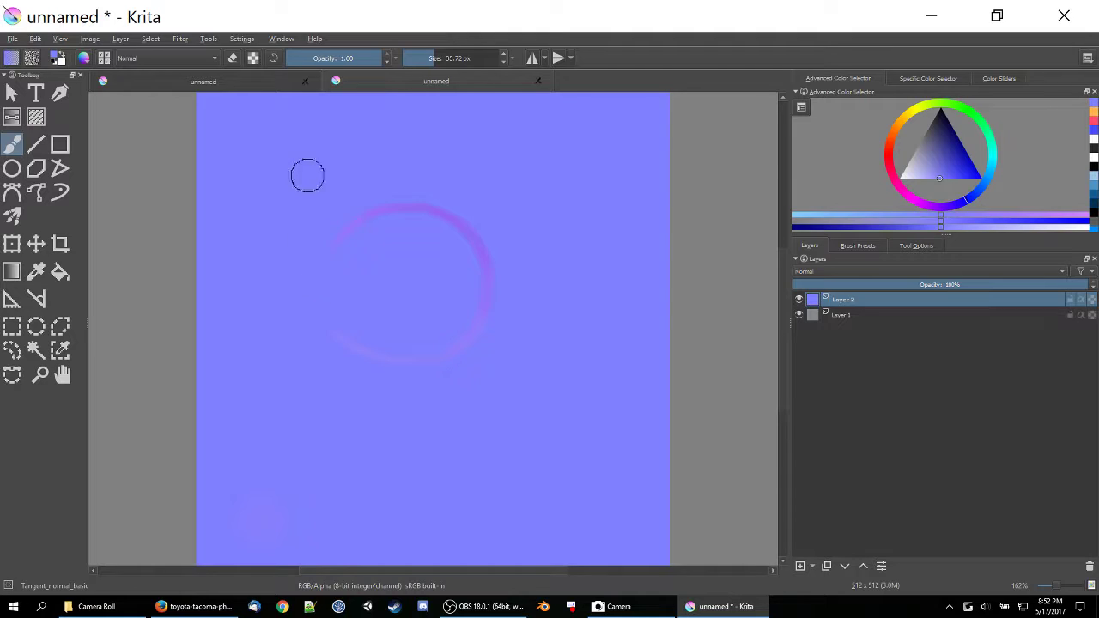
pyautogui.click(349, 58)
pyautogui.moveTo(434, 62); pyautogui.dragTo(436, 59)
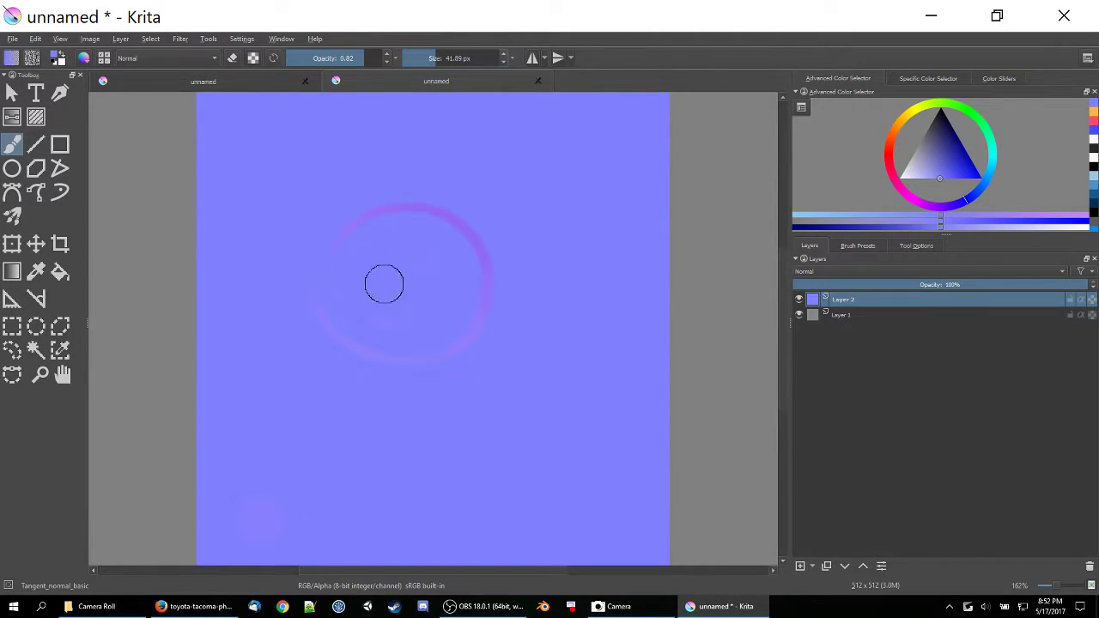
pyautogui.click(356, 278)
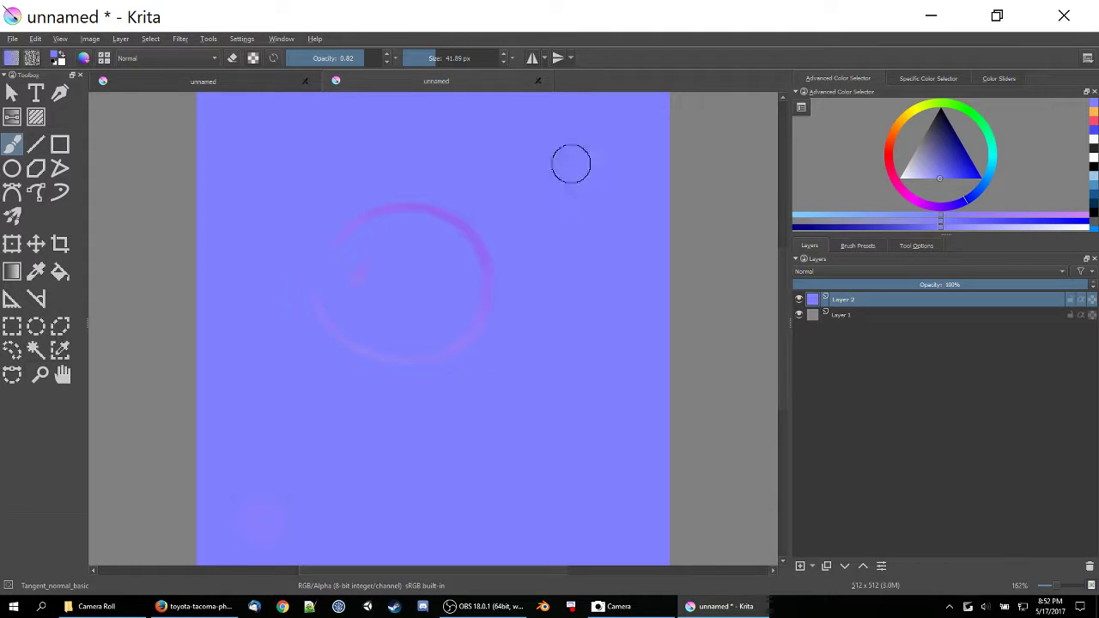
# - Paint two blue and two pink vertical strokes to the right of the circle
pyautogui.moveTo(526, 161); pyautogui.dragTo(519, 484)
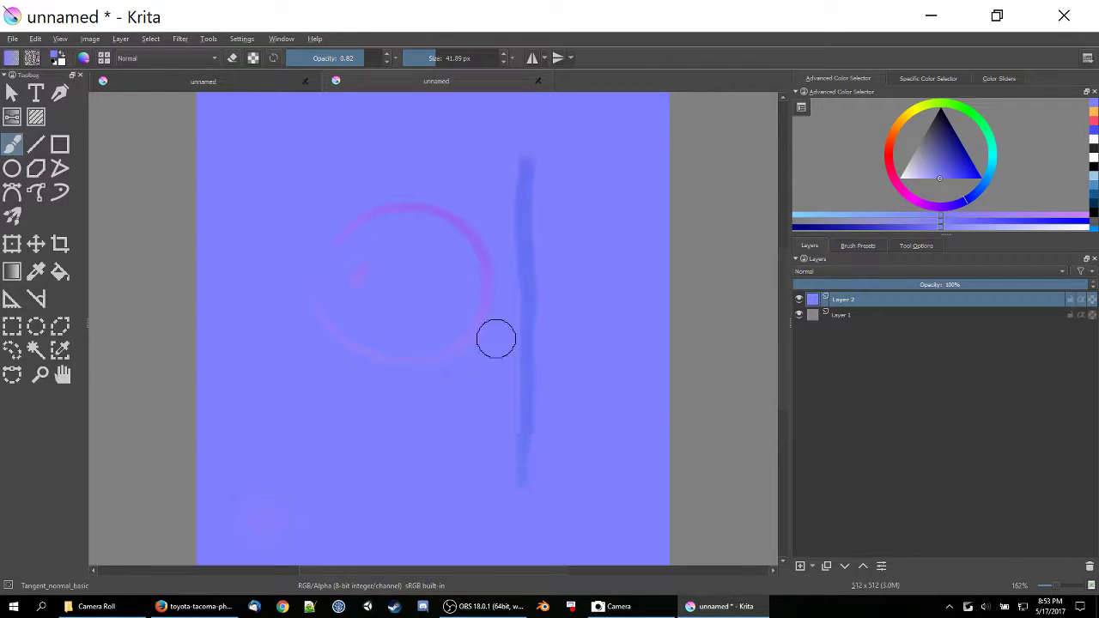
pyautogui.moveTo(554, 165); pyautogui.dragTo(560, 462)
pyautogui.moveTo(590, 166)
pyautogui.mouseDown()
pyautogui.moveTo(601, 257)
pyautogui.moveTo(593, 459)
pyautogui.mouseUp()
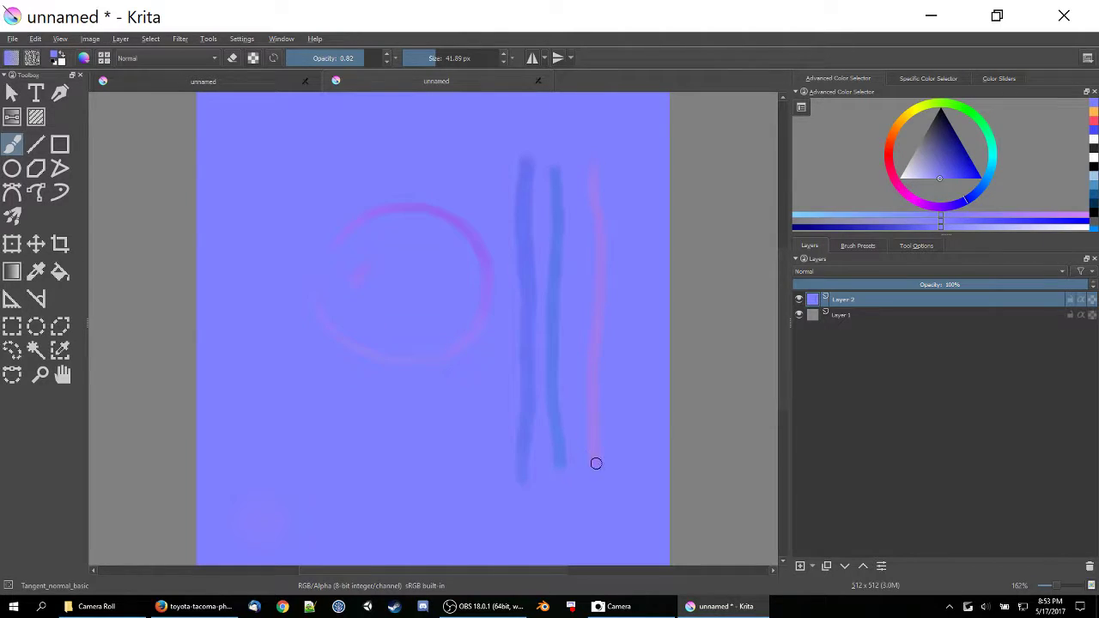
pyautogui.moveTo(614, 166); pyautogui.dragTo(606, 460)
# - Paint a curve inside the circle and faint ring-shaped blobs below and left of it
pyautogui.moveTo(377, 240)
pyautogui.mouseDown()
pyautogui.moveTo(430, 257)
pyautogui.moveTo(431, 308)
pyautogui.moveTo(369, 303)
pyautogui.moveTo(365, 280)
pyautogui.moveTo(390, 266)
pyautogui.mouseUp()
pyautogui.moveTo(366, 428)
pyautogui.mouseDown()
pyautogui.moveTo(378, 473)
pyautogui.moveTo(405, 473)
pyautogui.moveTo(416, 451)
pyautogui.moveTo(396, 428)
pyautogui.moveTo(371, 429)
pyautogui.moveTo(369, 456)
pyautogui.moveTo(396, 459)
pyautogui.moveTo(401, 448)
pyautogui.moveTo(375, 447)
pyautogui.mouseUp()
pyautogui.moveTo(277, 437)
pyautogui.mouseDown()
pyautogui.moveTo(250, 461)
pyautogui.moveTo(296, 434)
pyautogui.moveTo(301, 455)
pyautogui.moveTo(278, 449)
pyautogui.mouseUp()
pyautogui.moveTo(432, 443)
pyautogui.mouseDown()
pyautogui.moveTo(379, 450)
pyautogui.moveTo(397, 458)
pyautogui.moveTo(394, 438)
pyautogui.moveTo(369, 447)
pyautogui.mouseUp()
pyautogui.moveTo(281, 455); pyautogui.dragTo(277, 452)
pyautogui.moveTo(396, 444); pyautogui.dragTo(388, 449)
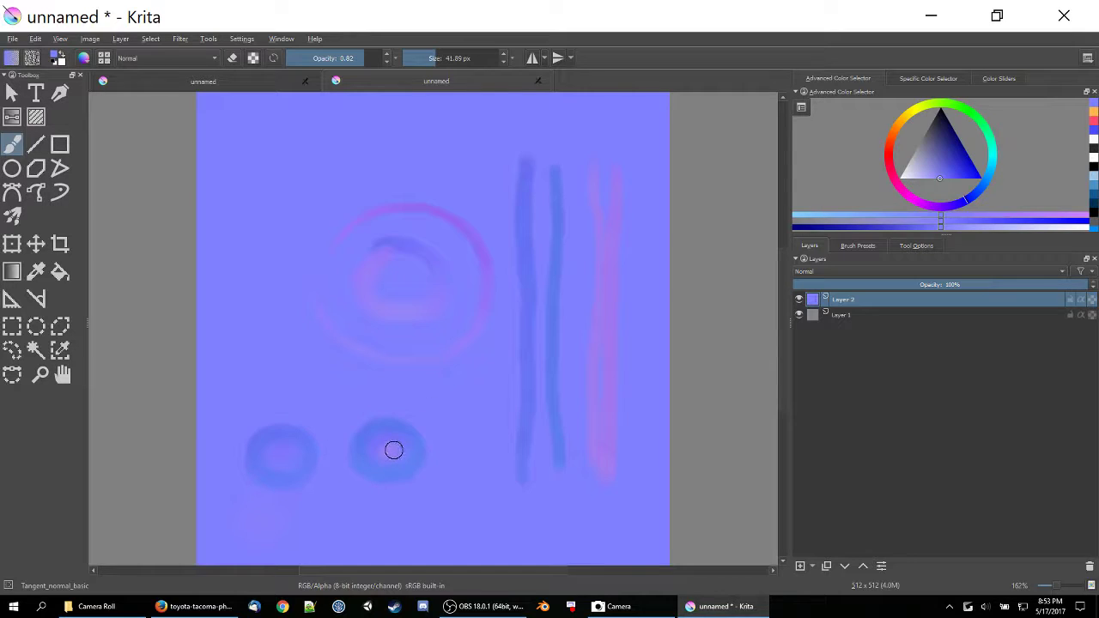
pyautogui.moveTo(467, 438)
pyautogui.mouseDown()
pyautogui.moveTo(442, 469)
pyautogui.moveTo(486, 437)
pyautogui.moveTo(478, 468)
pyautogui.moveTo(456, 458)
pyautogui.moveTo(466, 451)
pyautogui.mouseUp()
pyautogui.moveTo(260, 341)
pyautogui.mouseDown()
pyautogui.moveTo(283, 389)
pyautogui.moveTo(311, 346)
pyautogui.moveTo(268, 327)
pyautogui.moveTo(243, 361)
pyautogui.moveTo(286, 345)
pyautogui.moveTo(270, 348)
pyautogui.moveTo(305, 351)
pyautogui.moveTo(262, 353)
pyautogui.moveTo(285, 351)
pyautogui.moveTo(276, 372)
pyautogui.moveTo(293, 347)
pyautogui.moveTo(269, 357)
pyautogui.mouseUp()
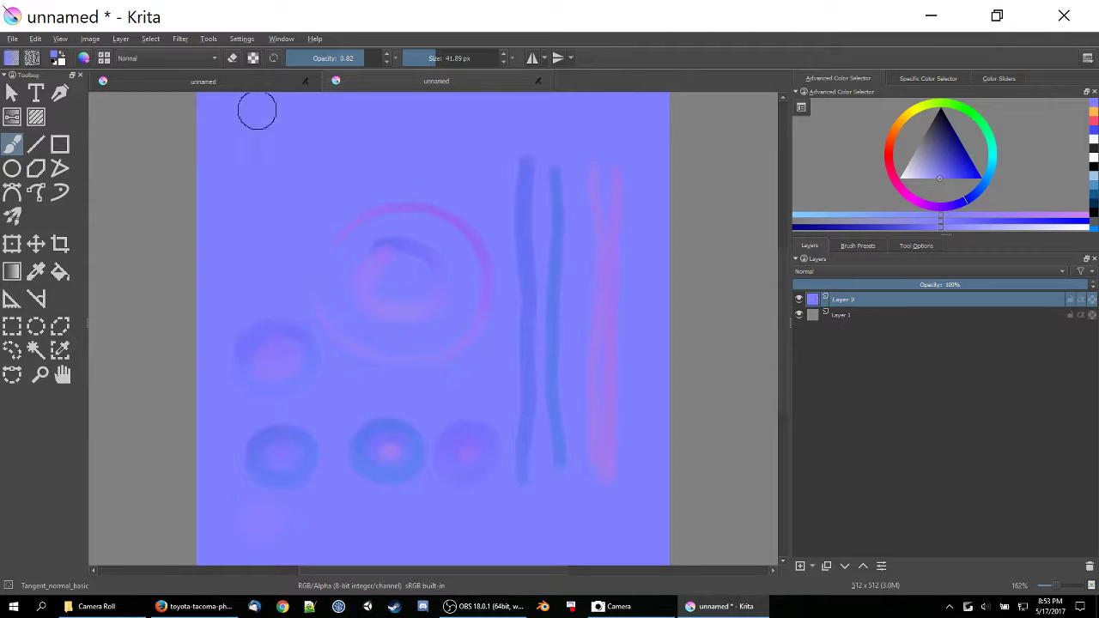
# - Add two diagonal strokes at upper left, then fine hatch lines at 7.71 px
pyautogui.moveTo(299, 130); pyautogui.dragTo(248, 188)
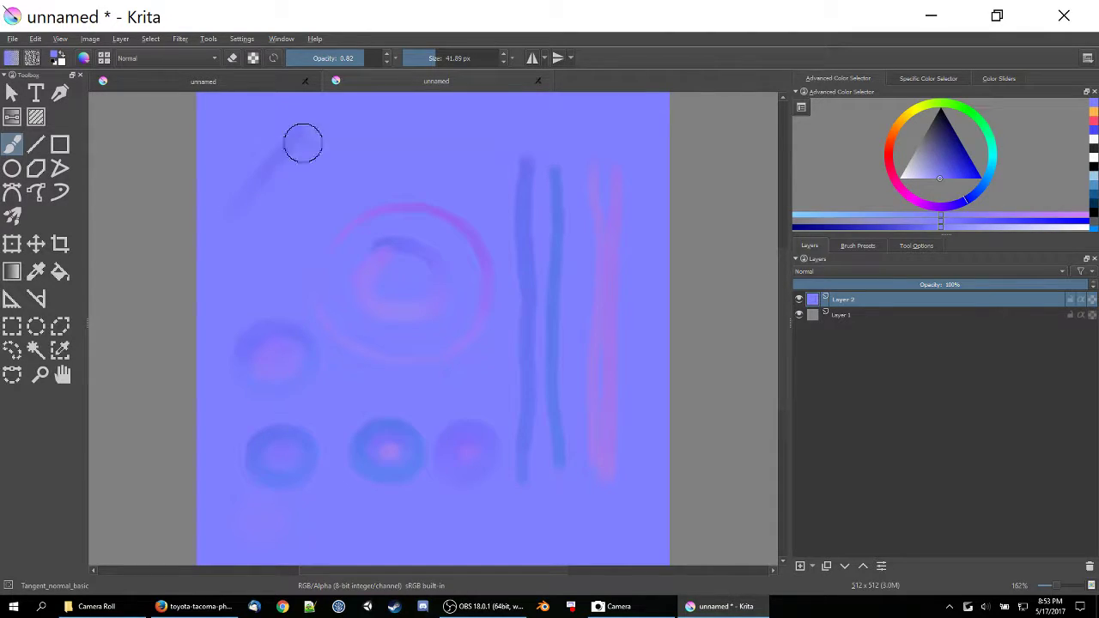
pyautogui.moveTo(327, 135); pyautogui.dragTo(268, 196)
pyautogui.moveTo(417, 59); pyautogui.dragTo(408, 59)
pyautogui.click(420, 59)
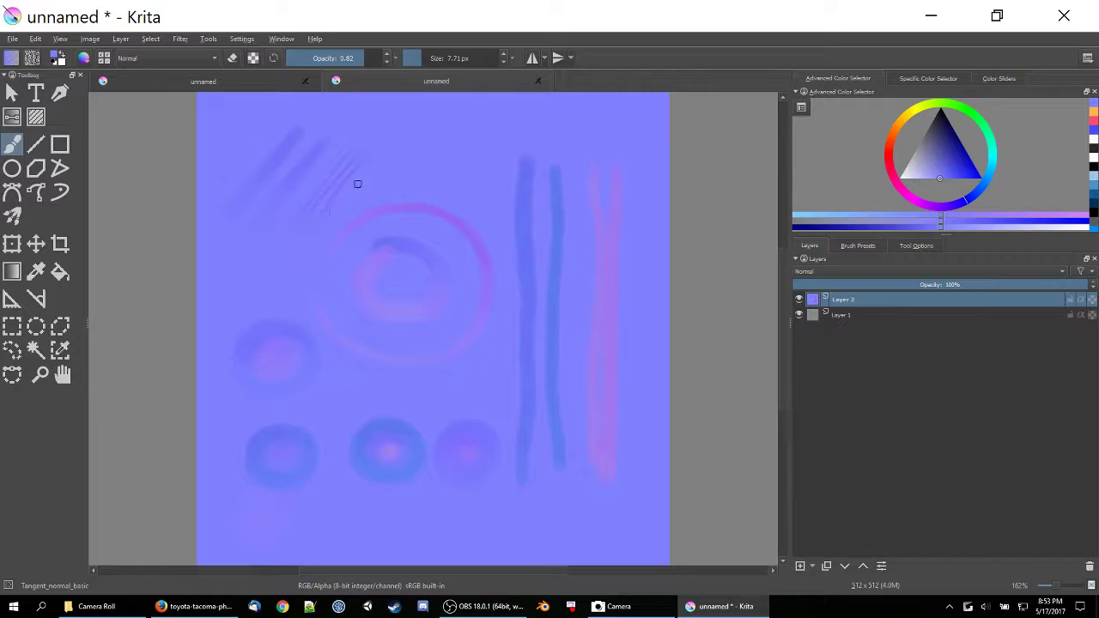
pyautogui.moveTo(373, 165); pyautogui.dragTo(332, 215)
pyautogui.moveTo(376, 175); pyautogui.dragTo(345, 213)
pyautogui.moveTo(388, 183); pyautogui.dragTo(359, 211)
pyautogui.click(13, 38)
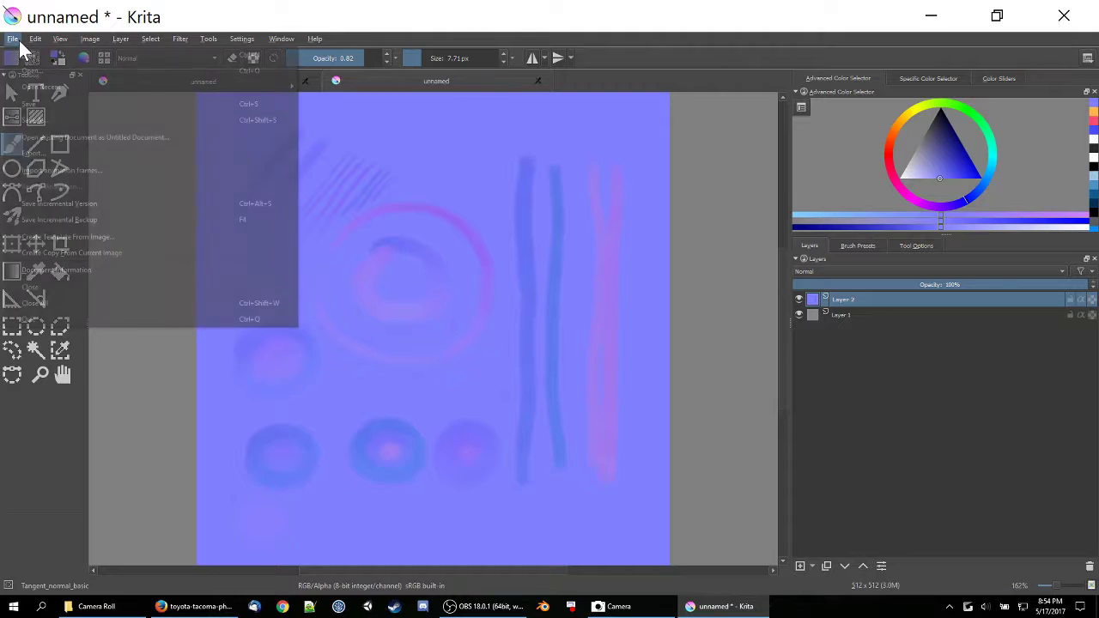
# - Save the painting to the Desktop as normalmapexperiment.kra
pyautogui.click(40, 122)
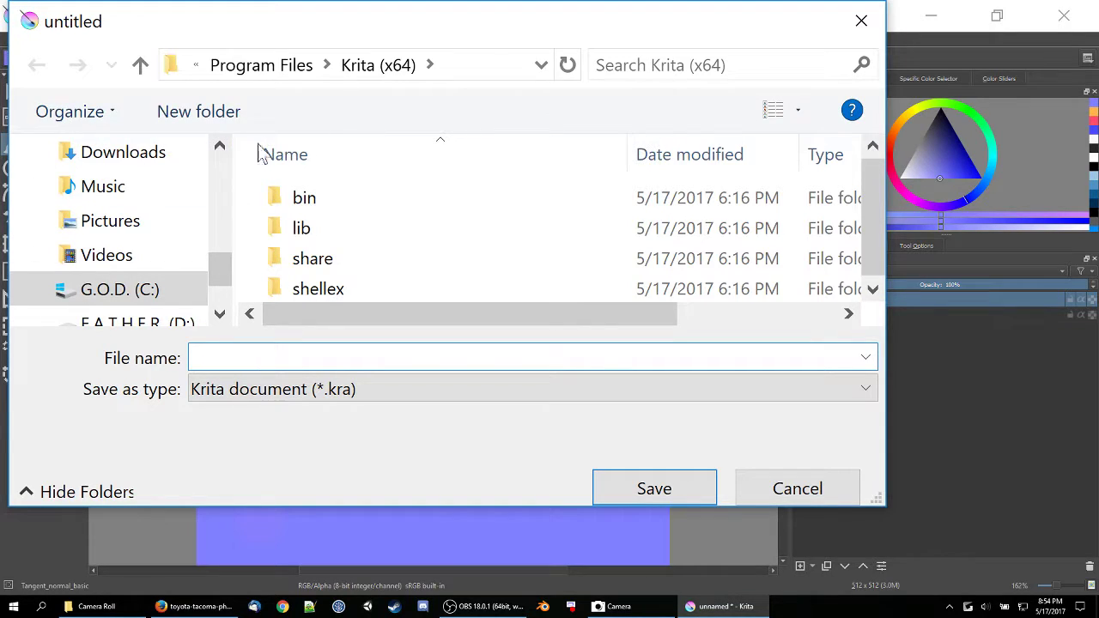
pyautogui.moveTo(221, 266); pyautogui.dragTo(225, 176)
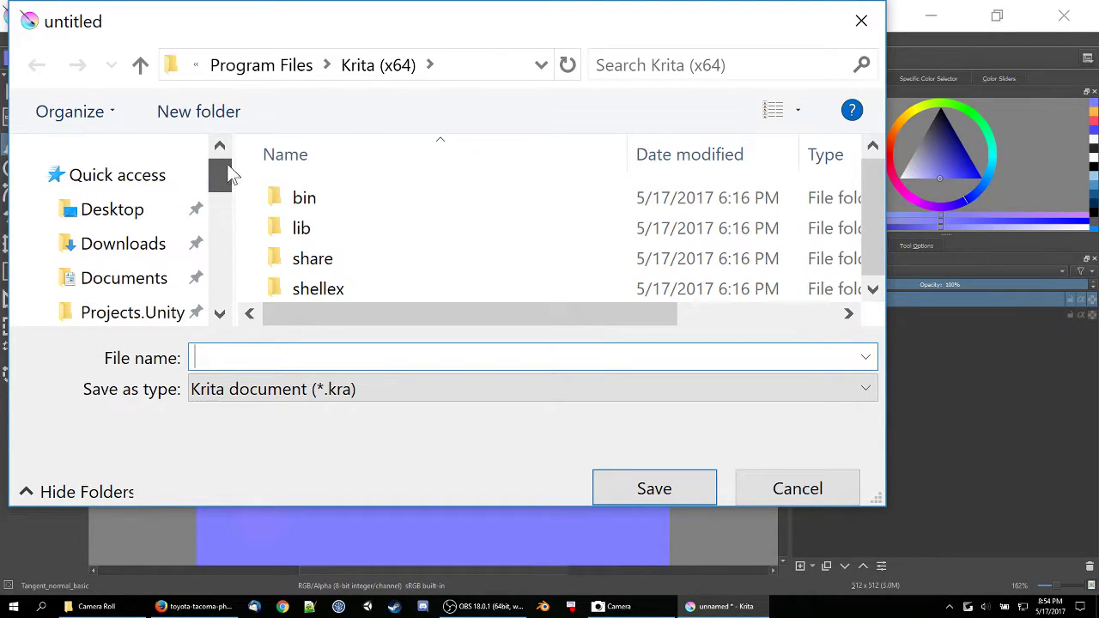
pyautogui.click(138, 206)
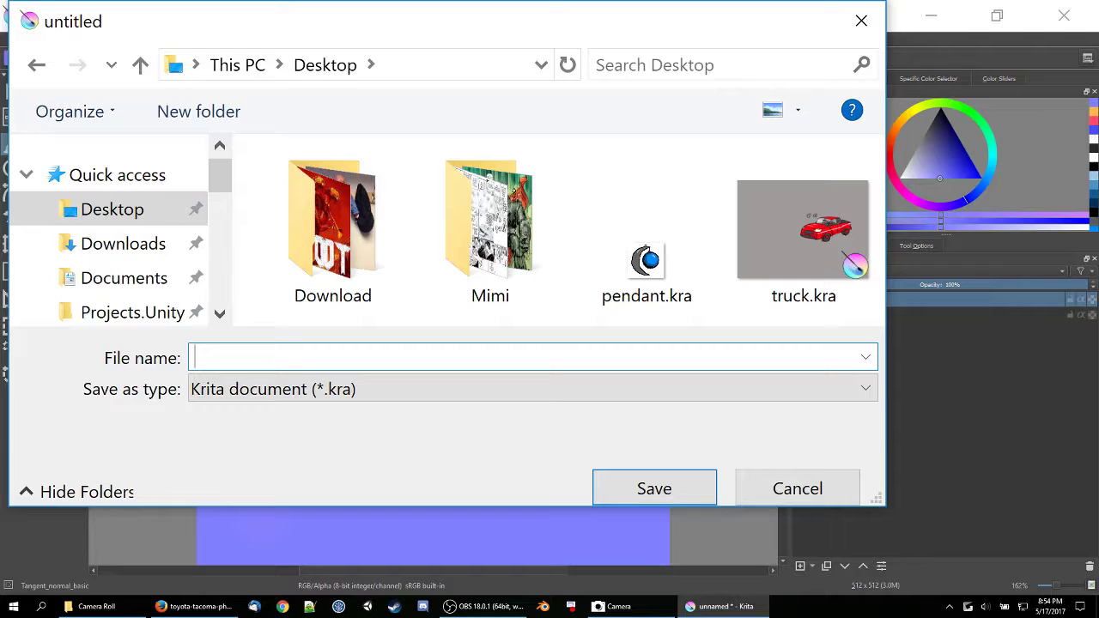
pyautogui.write('normalmapexper')
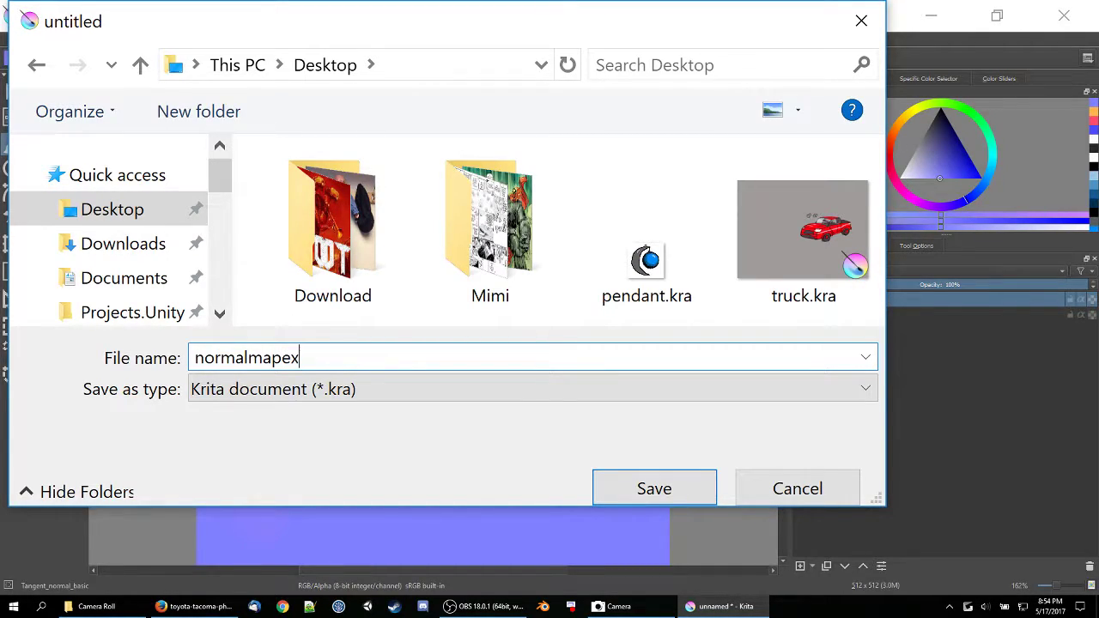
pyautogui.press('BackSpace')
pyautogui.press('BackSpace')
pyautogui.write('periment')
pyautogui.press('Return')
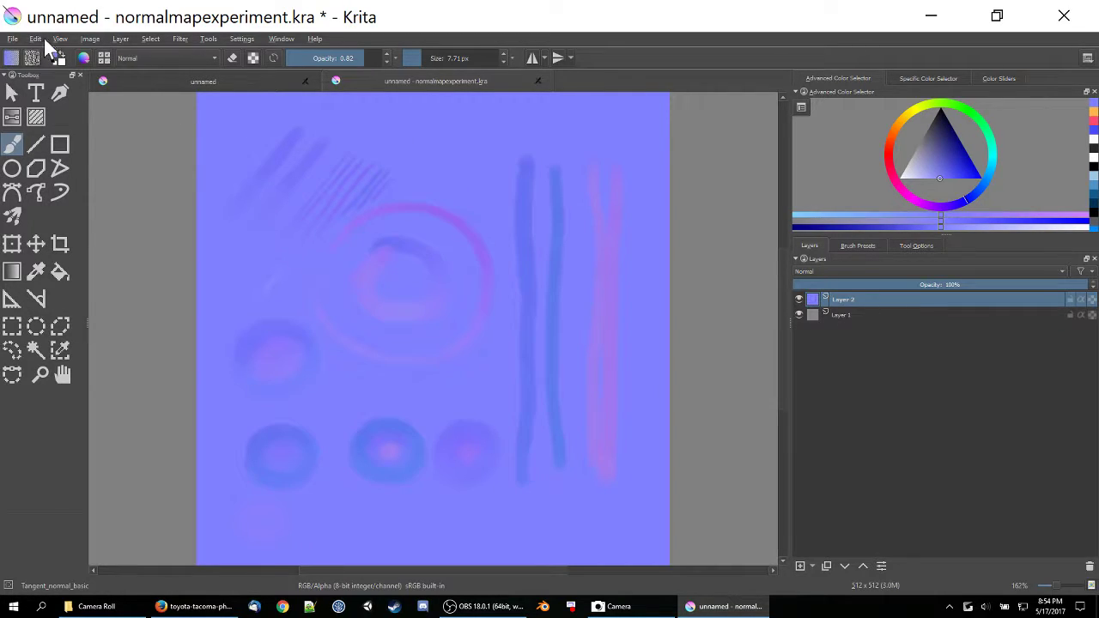
# - Export normalmapexperiment.png as a PNG image, accepting the default PNG options
pyautogui.click(14, 39)
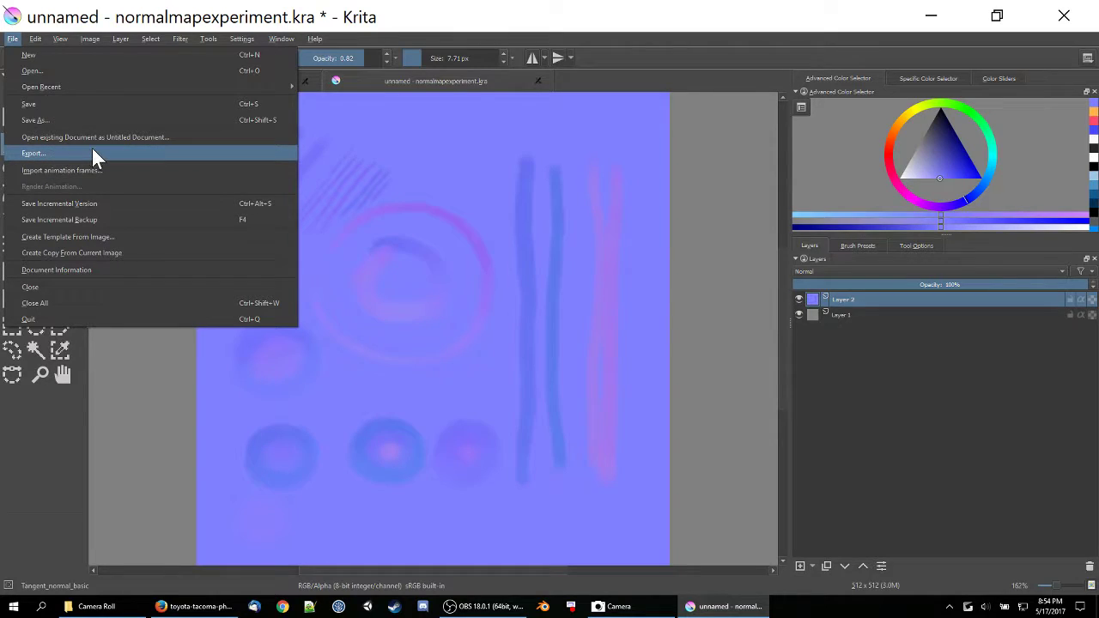
pyautogui.click(62, 153)
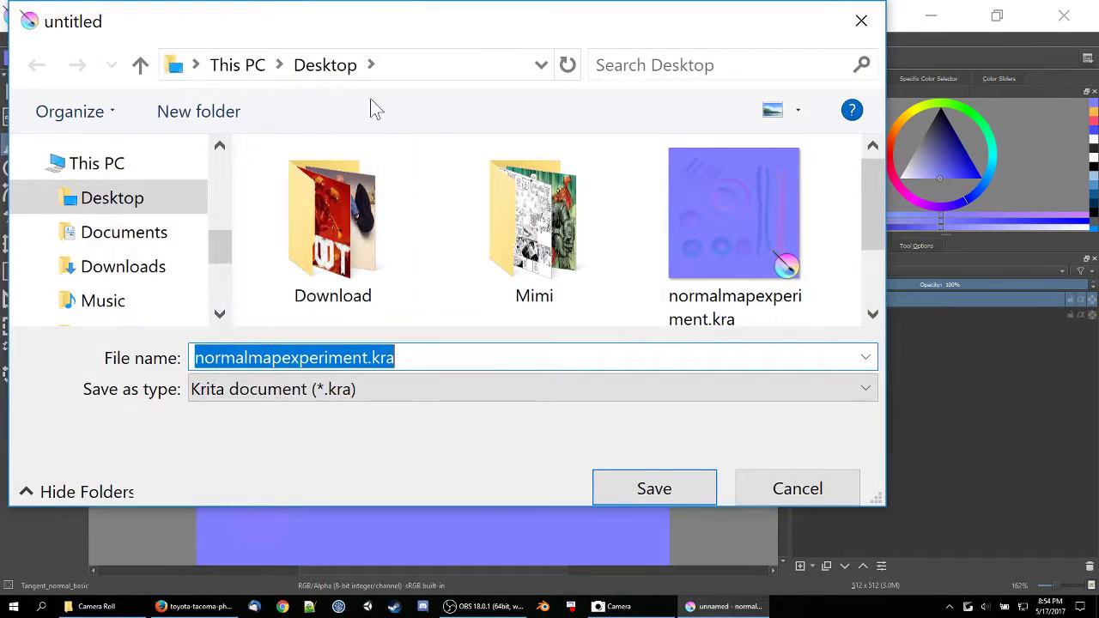
pyautogui.click(363, 393)
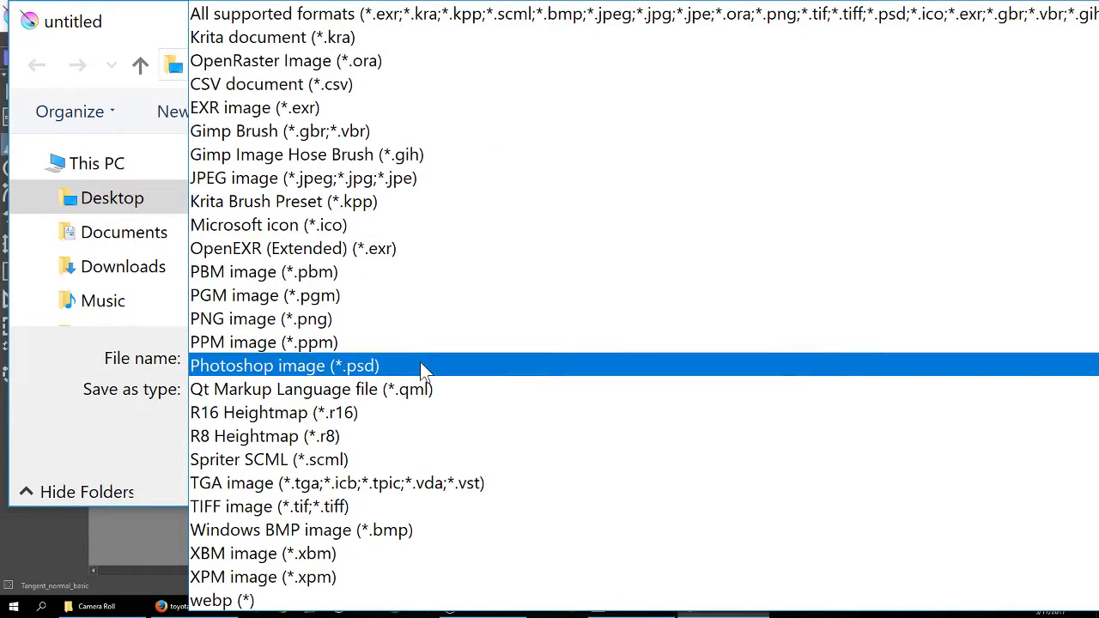
pyautogui.click(325, 320)
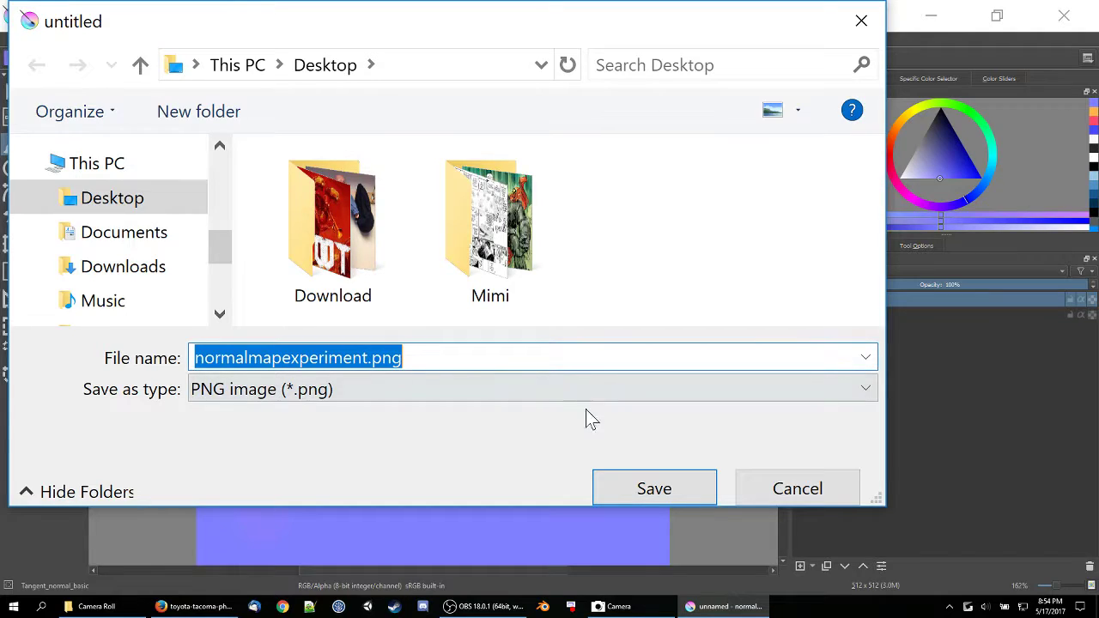
pyautogui.click(672, 496)
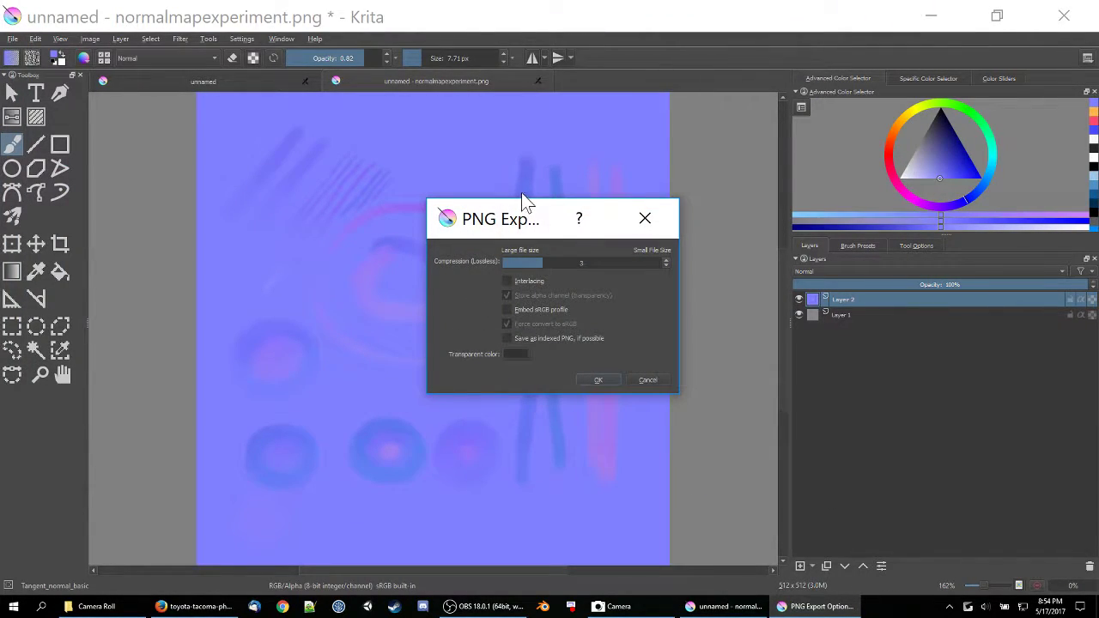
pyautogui.click(597, 380)
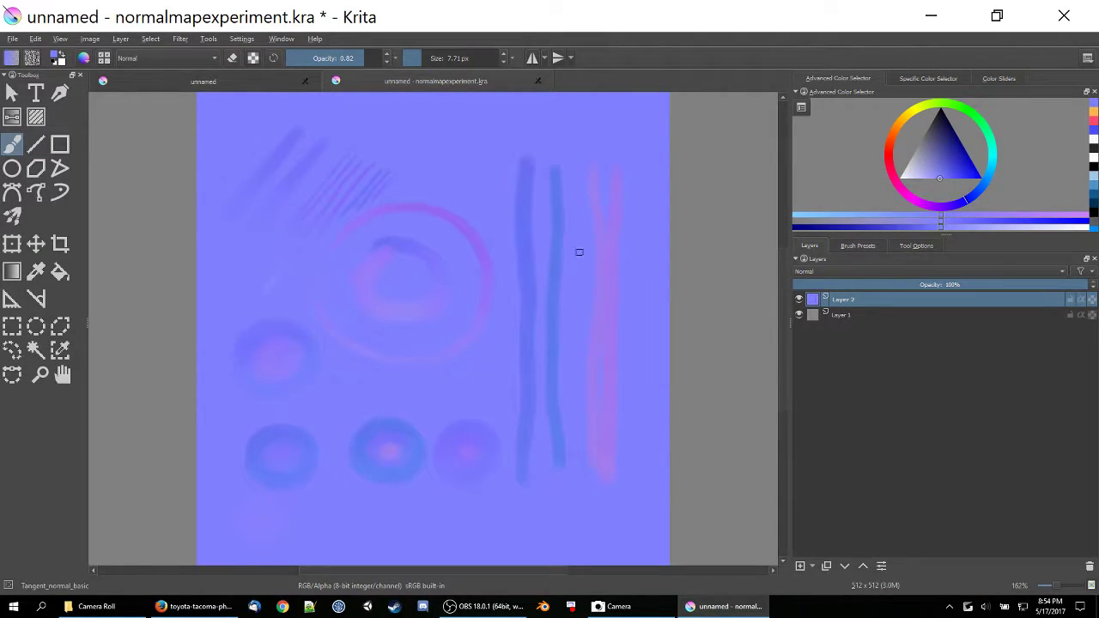
# - From the unnamed sketch tab, create a blank 1600 × 1200 px Custom Document
pyautogui.click(264, 85)
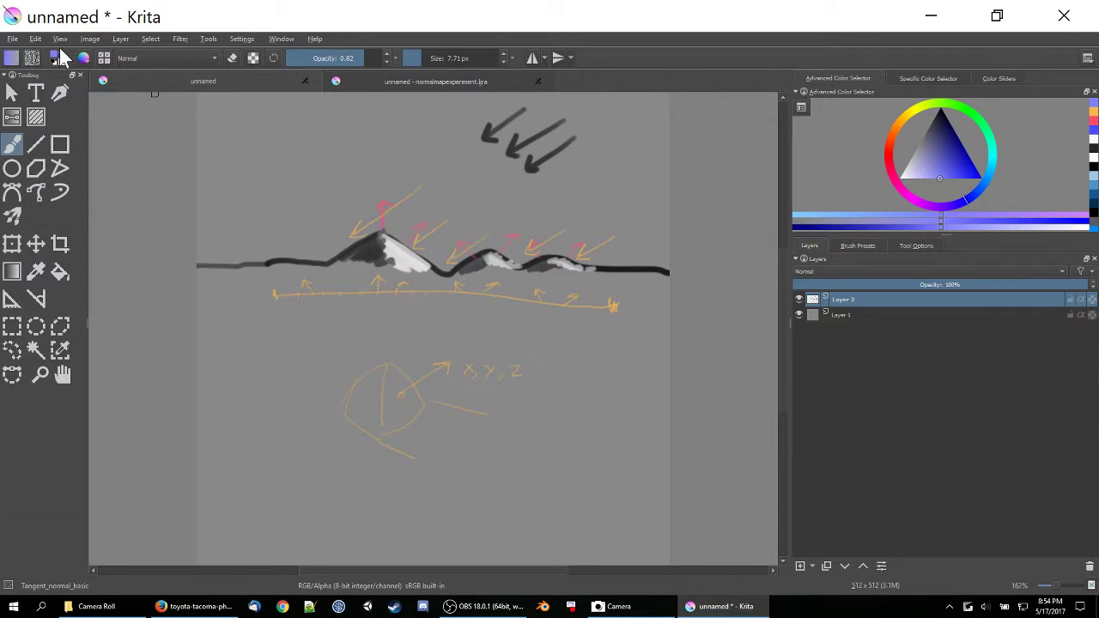
pyautogui.click(13, 39)
pyautogui.click(26, 55)
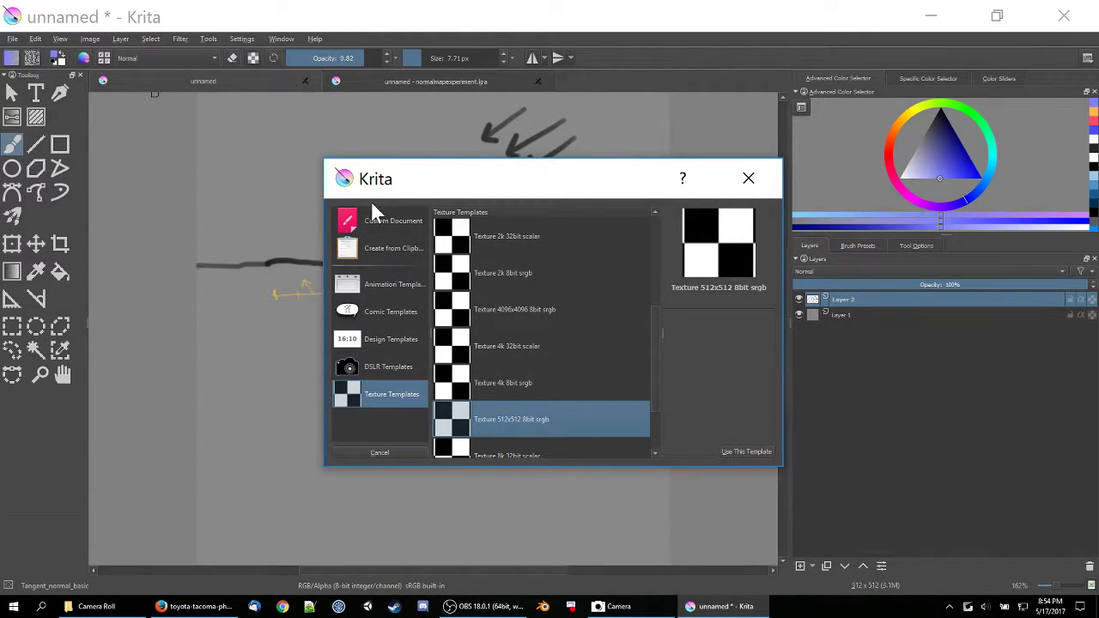
pyautogui.click(386, 220)
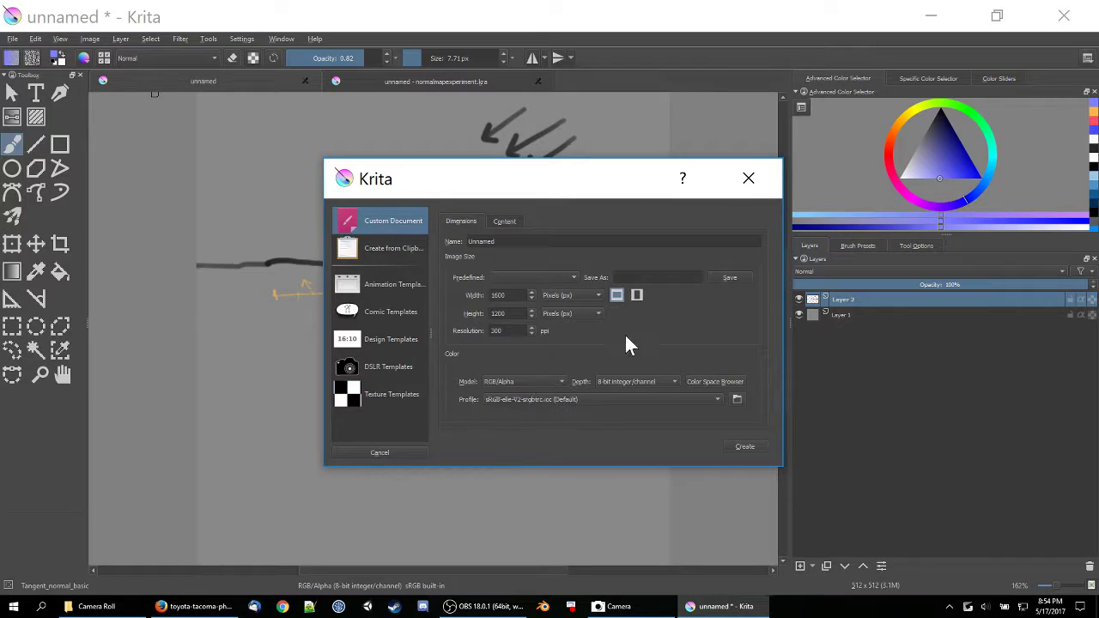
pyautogui.click(734, 448)
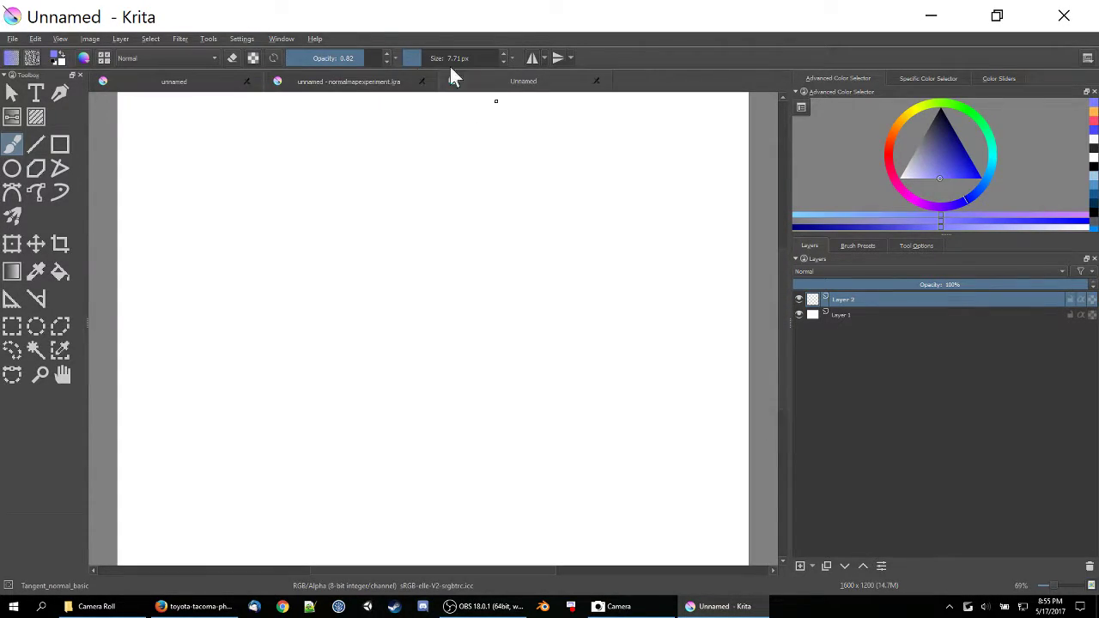
pyautogui.click(182, 38)
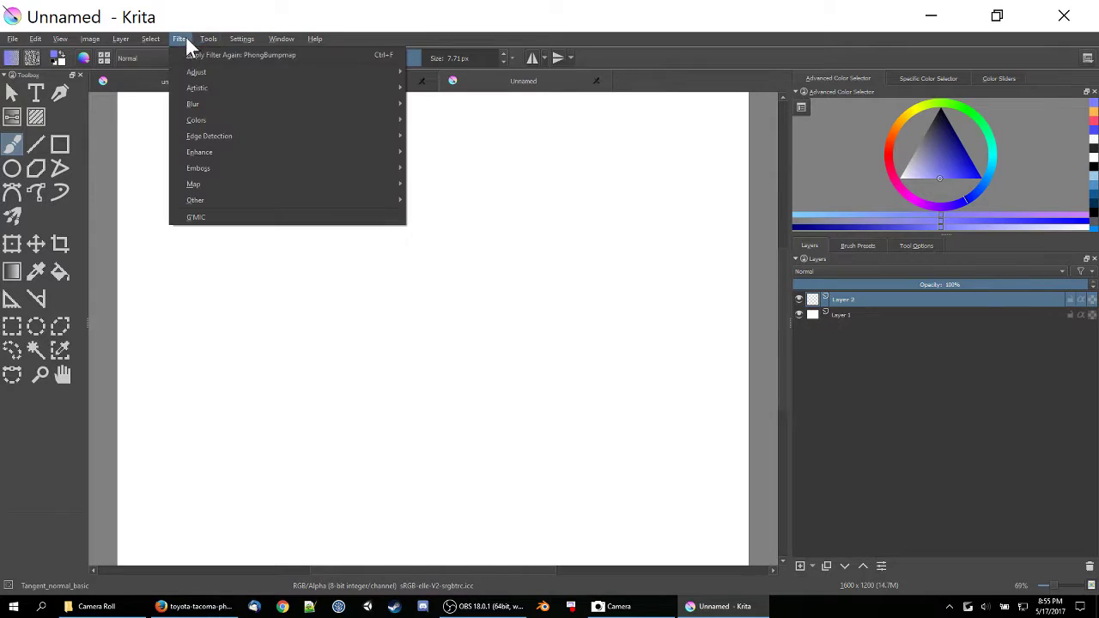
pyautogui.moveTo(206, 182)
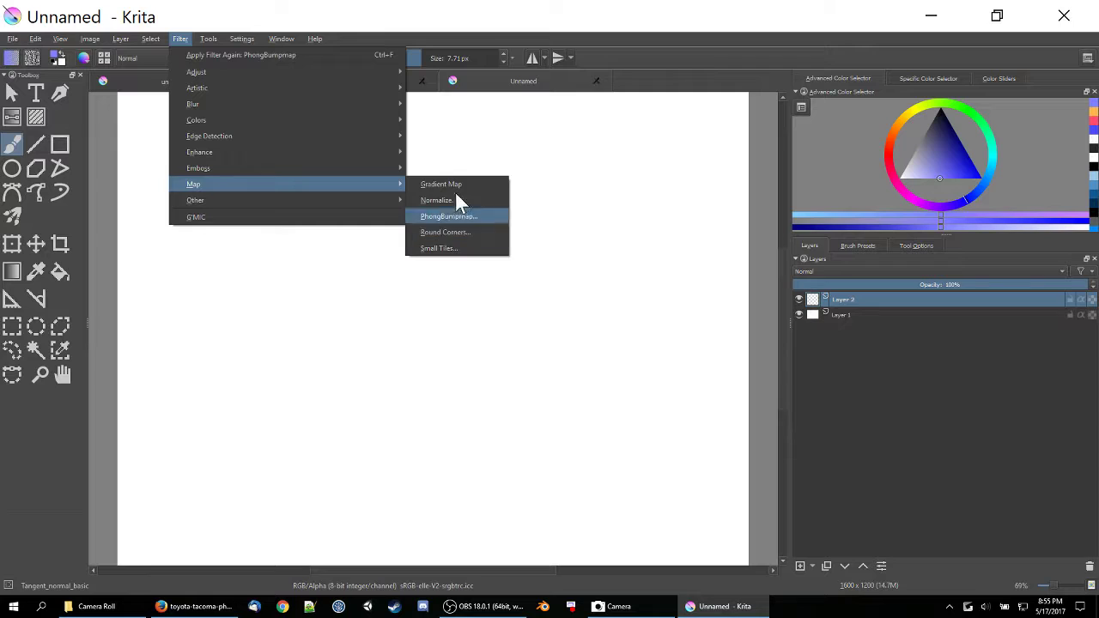
pyautogui.click(471, 216)
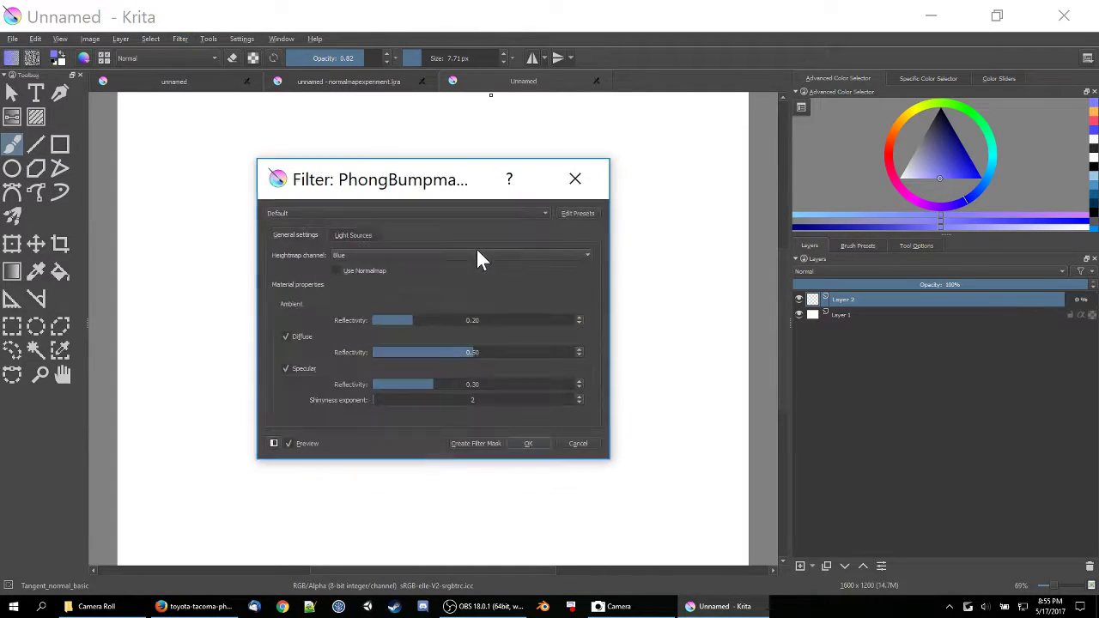
pyautogui.moveTo(477, 176); pyautogui.dragTo(496, 156)
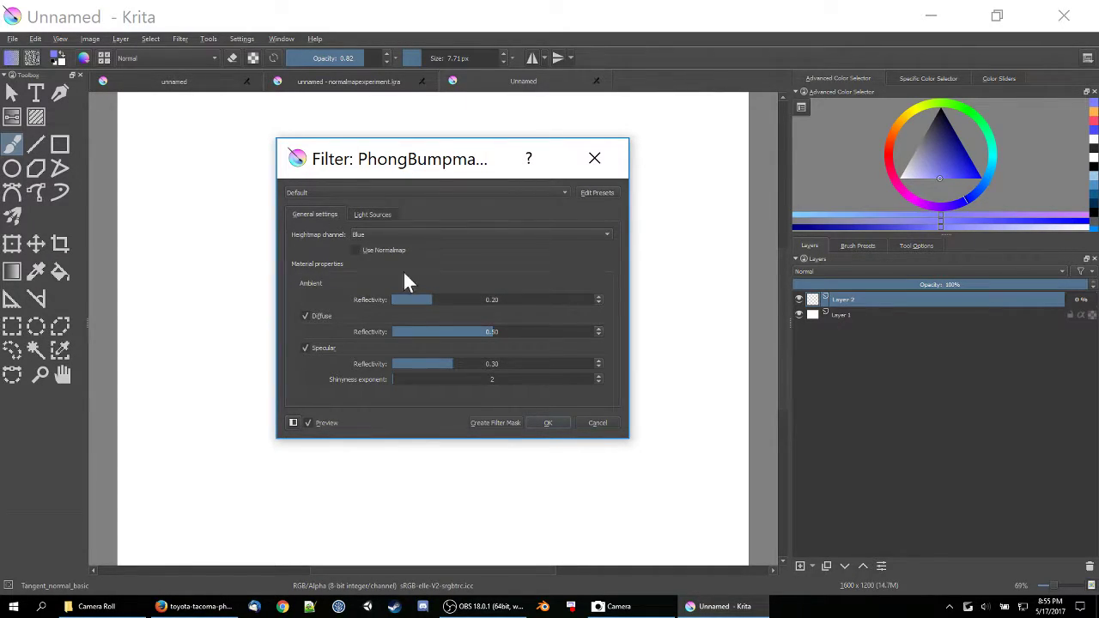
pyautogui.click(390, 234)
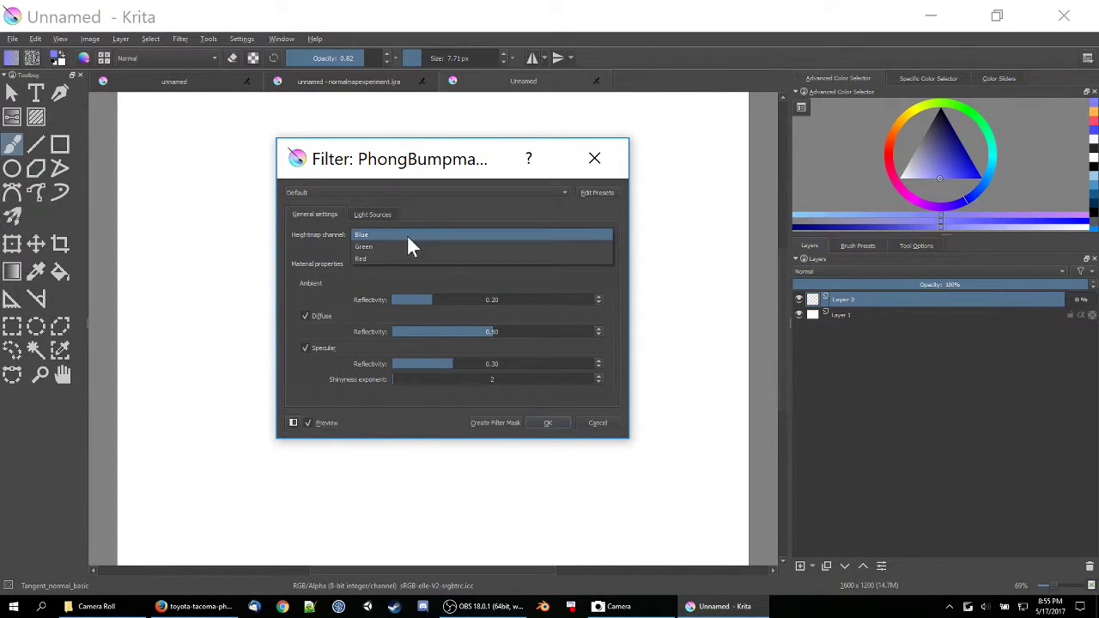
pyautogui.click(477, 213)
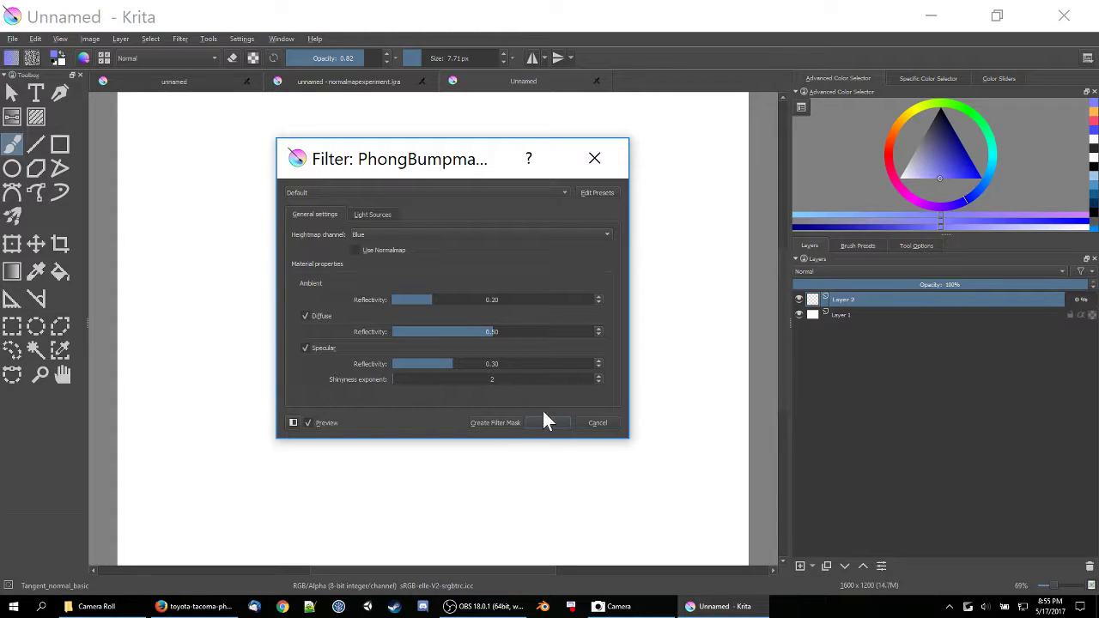
pyautogui.click(387, 214)
pyautogui.click(327, 214)
pyautogui.click(292, 422)
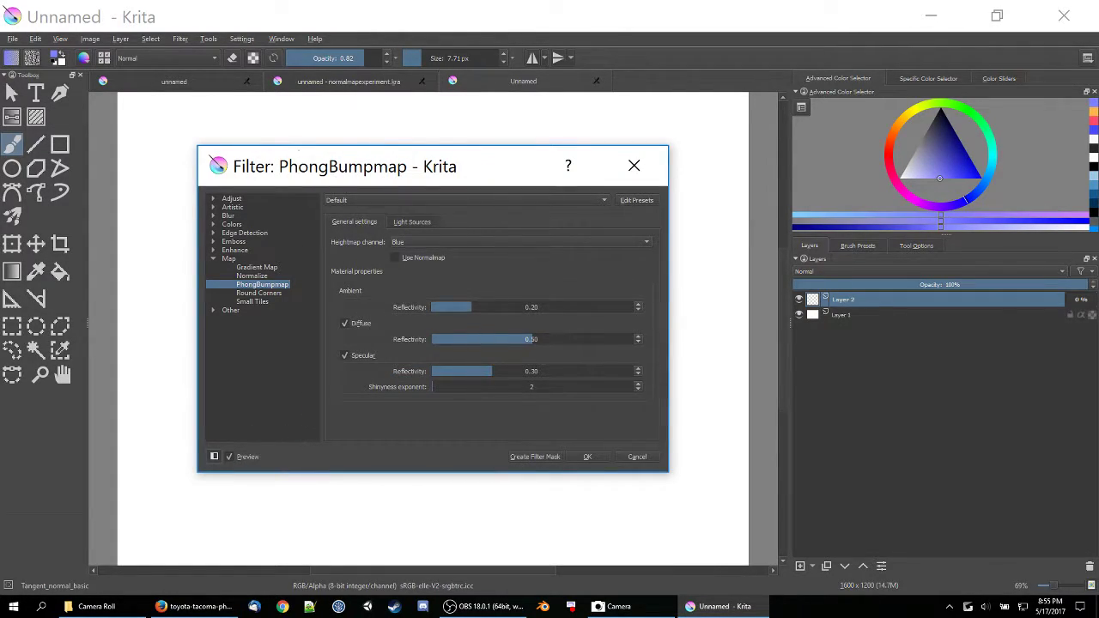
pyautogui.click(626, 457)
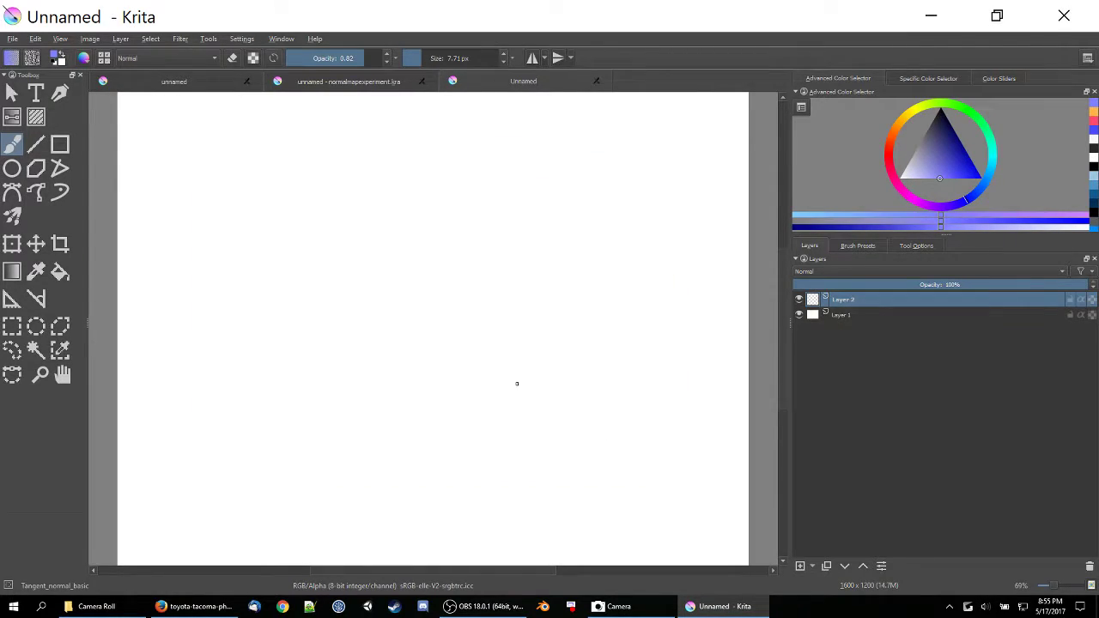
pyautogui.click(206, 86)
# - On the normal-map document, open the PhongBumpmap filter and set it to treat the image as a normal map
pyautogui.click(326, 86)
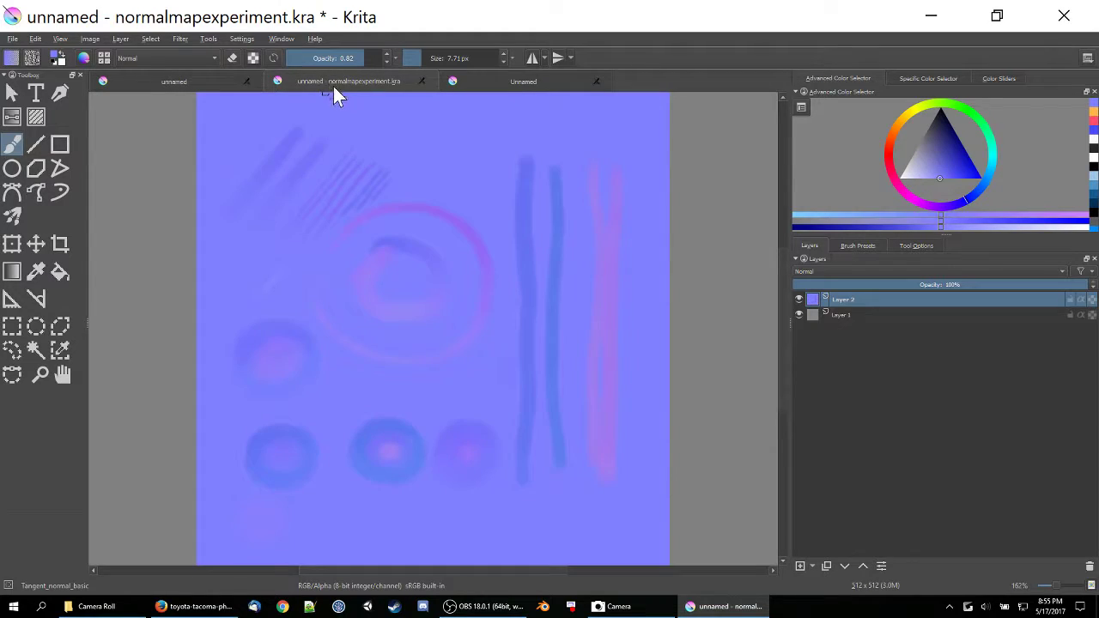
pyautogui.click(240, 38)
pyautogui.click(197, 38)
pyautogui.click(182, 40)
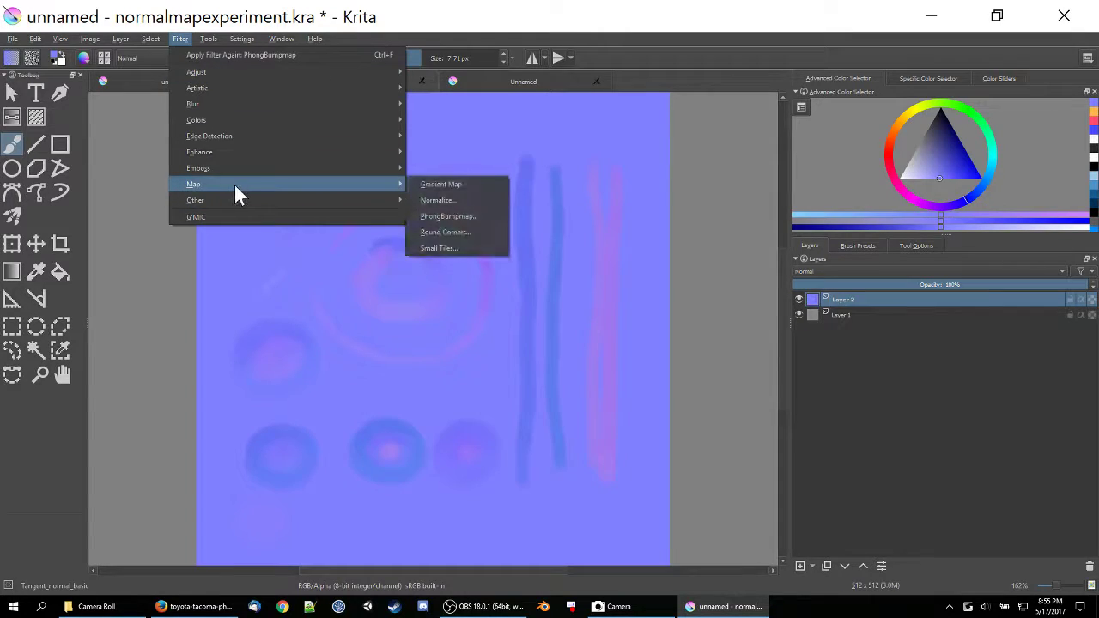
pyautogui.click(448, 216)
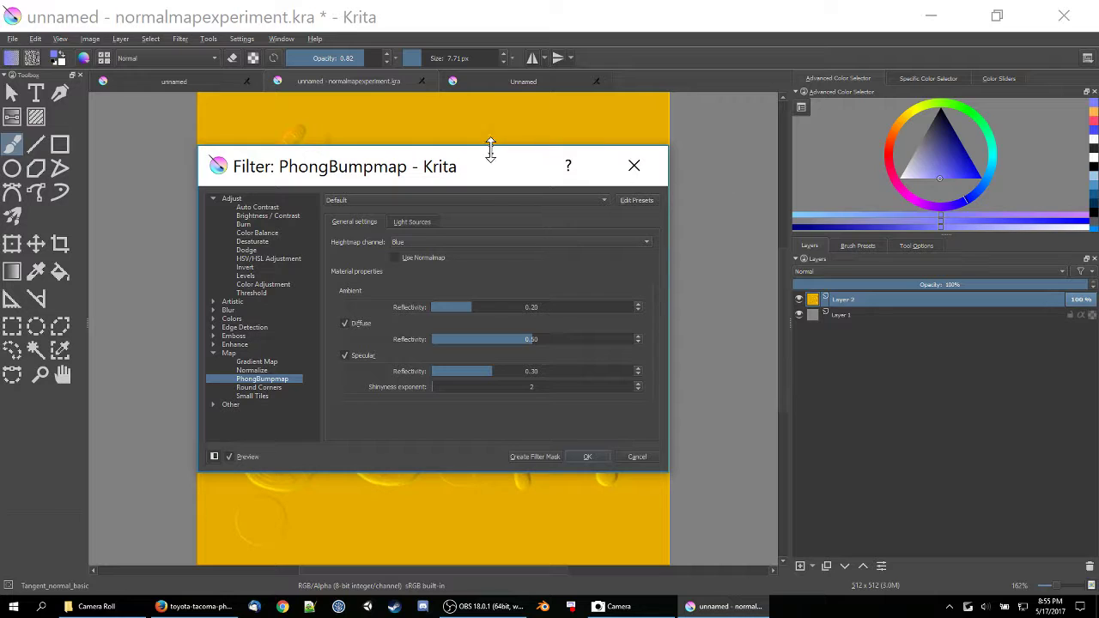
pyautogui.click(401, 258)
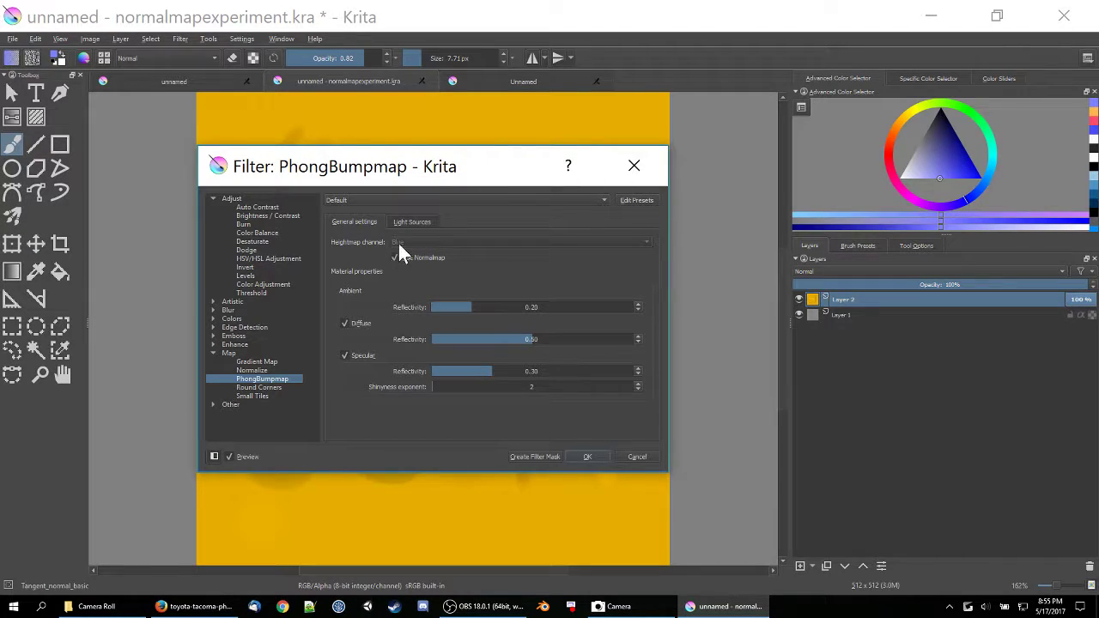
# - In the filter's light settings, turn off the second light, make the first light white and adjust its direction
pyautogui.moveTo(468, 159); pyautogui.dragTo(883, 106)
pyautogui.click(826, 171)
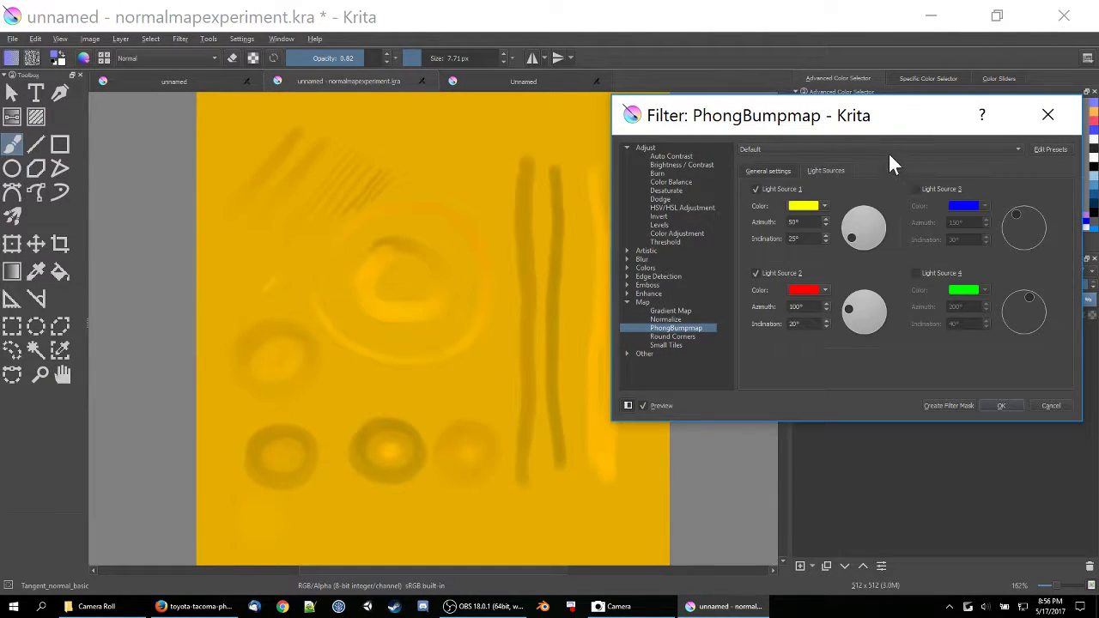
pyautogui.click(772, 273)
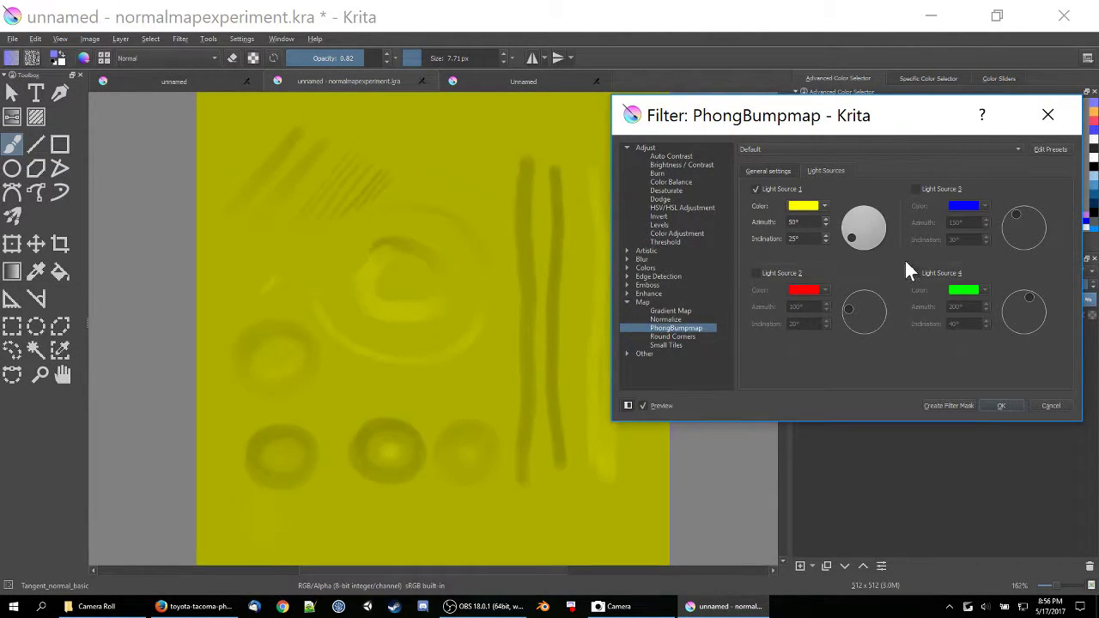
pyautogui.click(814, 206)
pyautogui.click(819, 38)
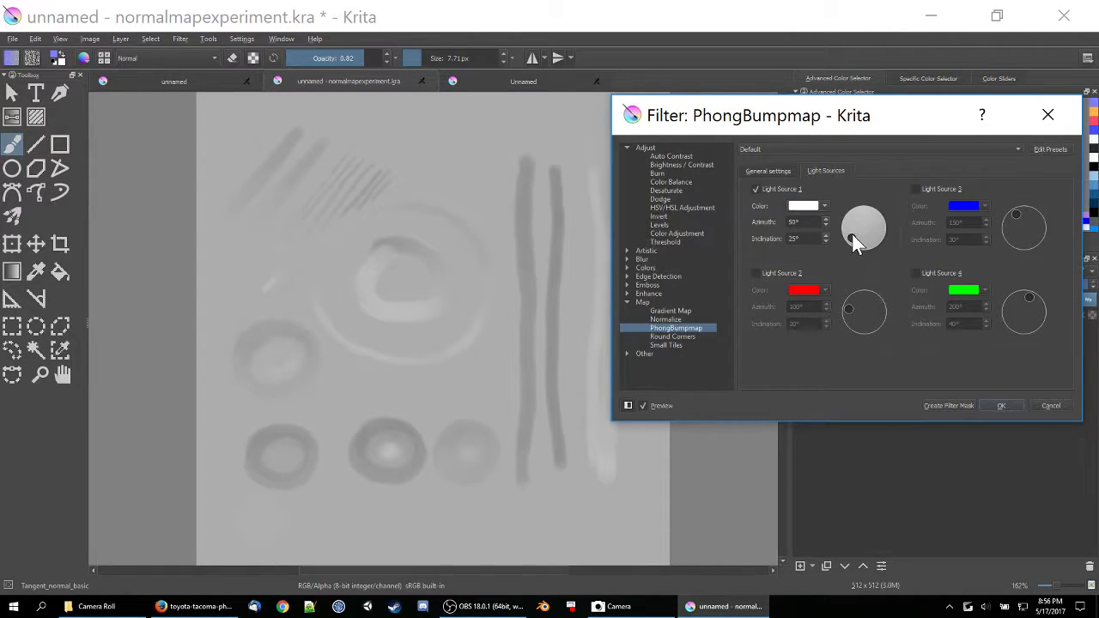
pyautogui.moveTo(851, 237)
pyautogui.mouseDown()
pyautogui.moveTo(850, 206)
pyautogui.moveTo(869, 192)
pyautogui.moveTo(833, 249)
pyautogui.moveTo(853, 213)
pyautogui.moveTo(836, 244)
pyautogui.moveTo(847, 222)
pyautogui.moveTo(854, 244)
pyautogui.moveTo(874, 240)
pyautogui.moveTo(855, 240)
pyautogui.moveTo(845, 220)
pyautogui.mouseUp()
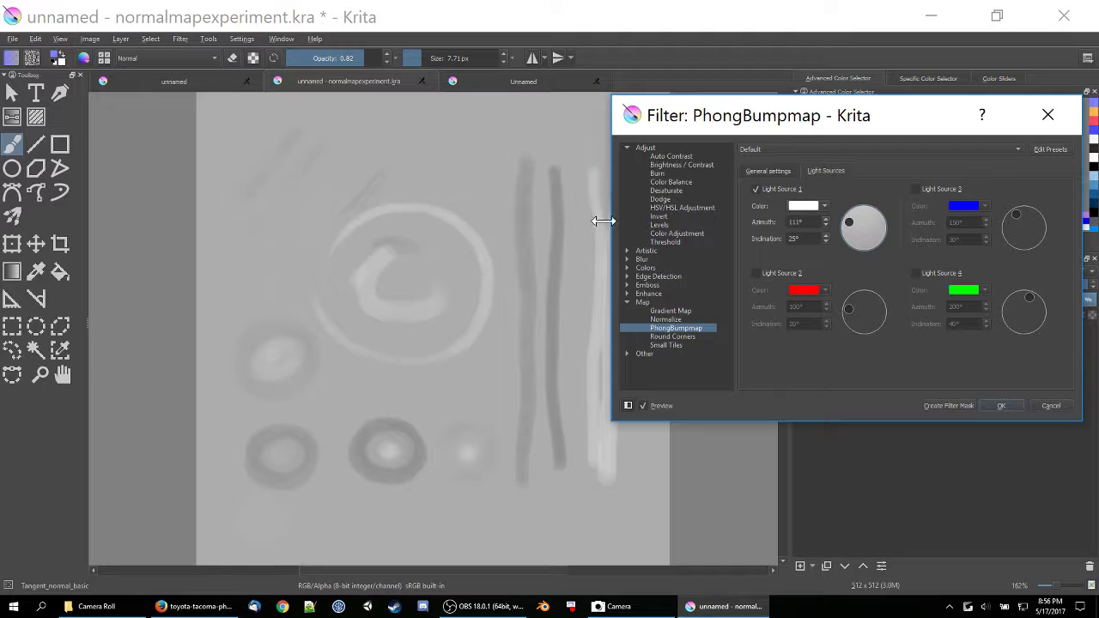
pyautogui.click(847, 221)
# - Re-enable and aim the second light, point the first light from the top, then close the filter unapplied
pyautogui.click(759, 271)
pyautogui.moveTo(848, 306); pyautogui.dragTo(860, 325)
pyautogui.click(859, 216)
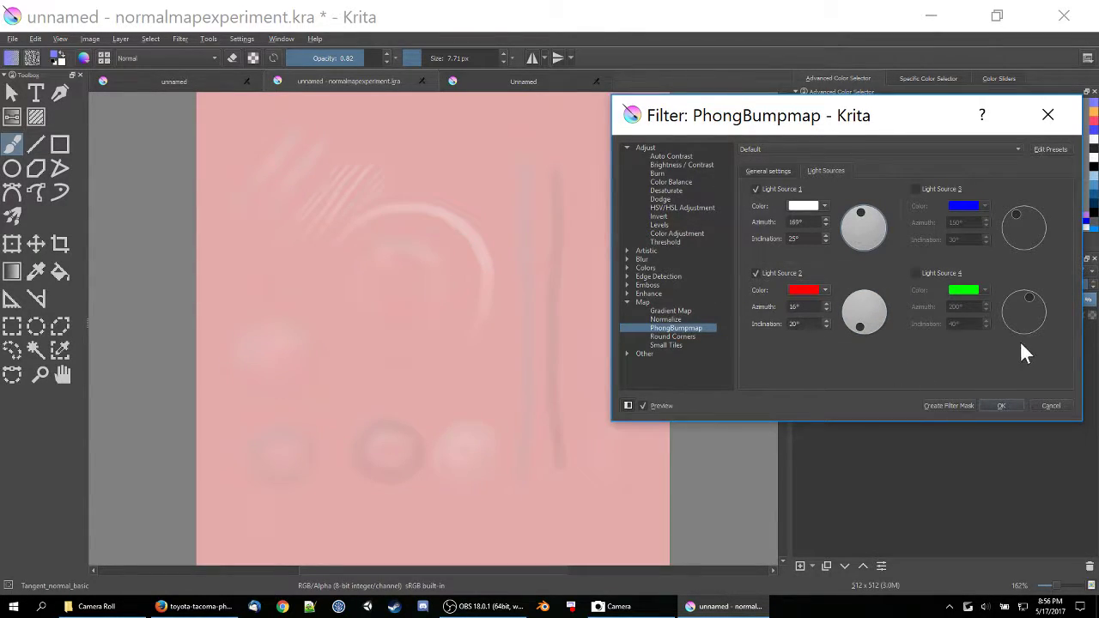
pyautogui.click(1051, 406)
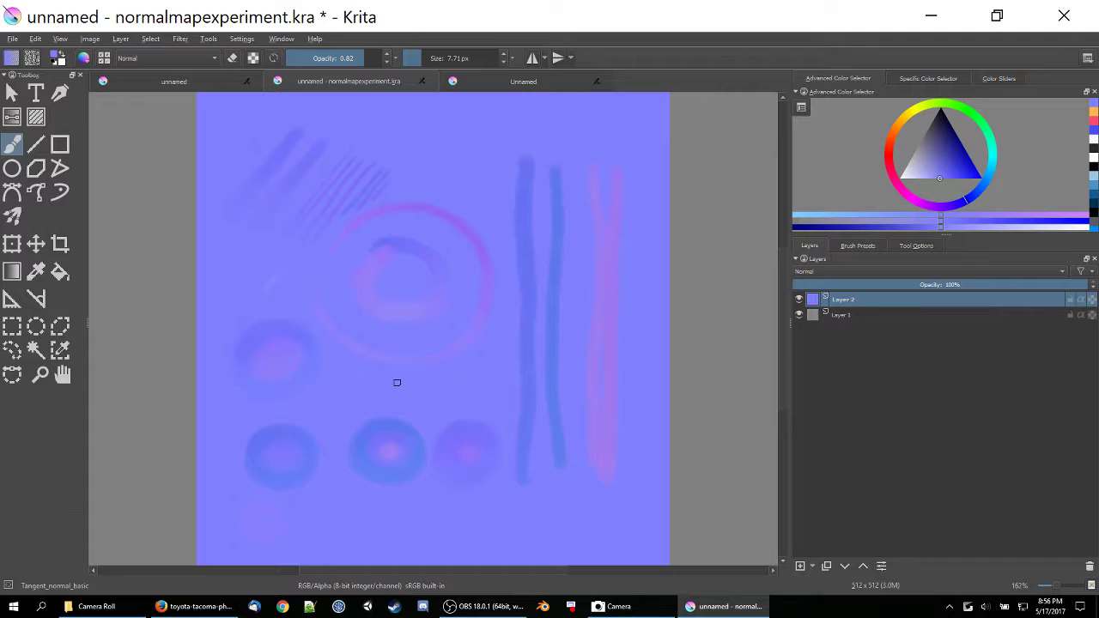
pyautogui.click(15, 604)
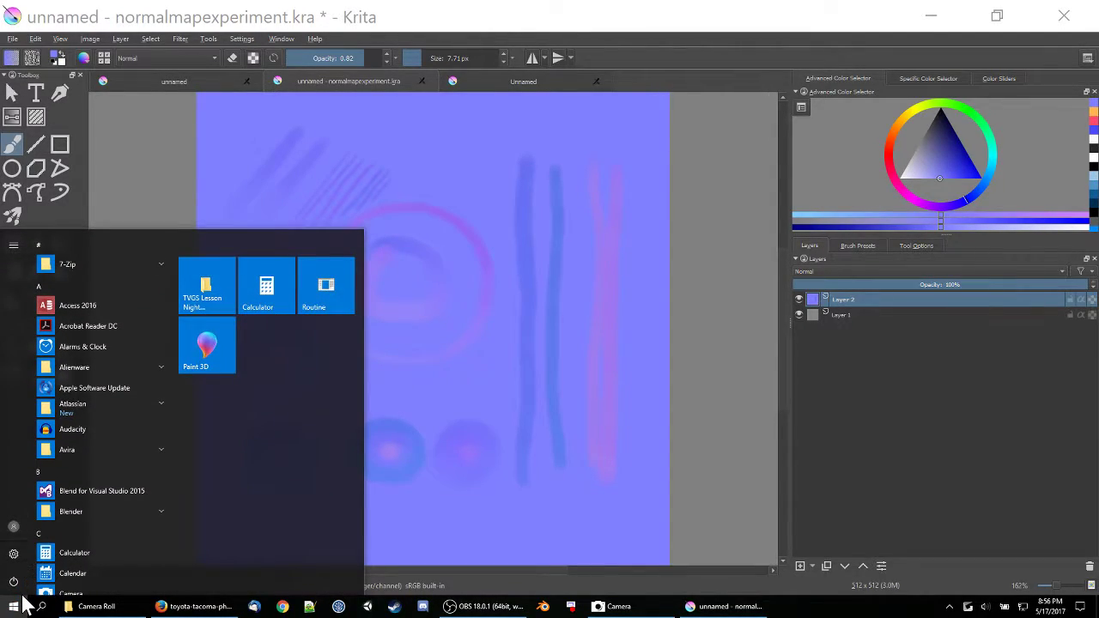
# - Launch Unity from Windows search and create a new 3D project named New Unity Project
pyautogui.click(41, 606)
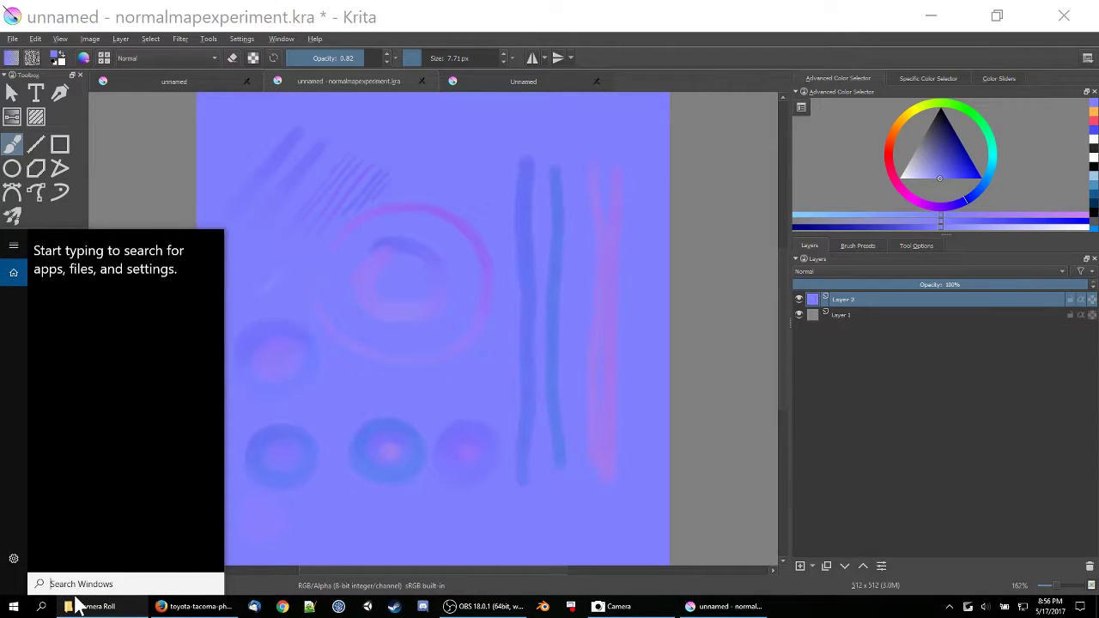
pyautogui.write('unity')
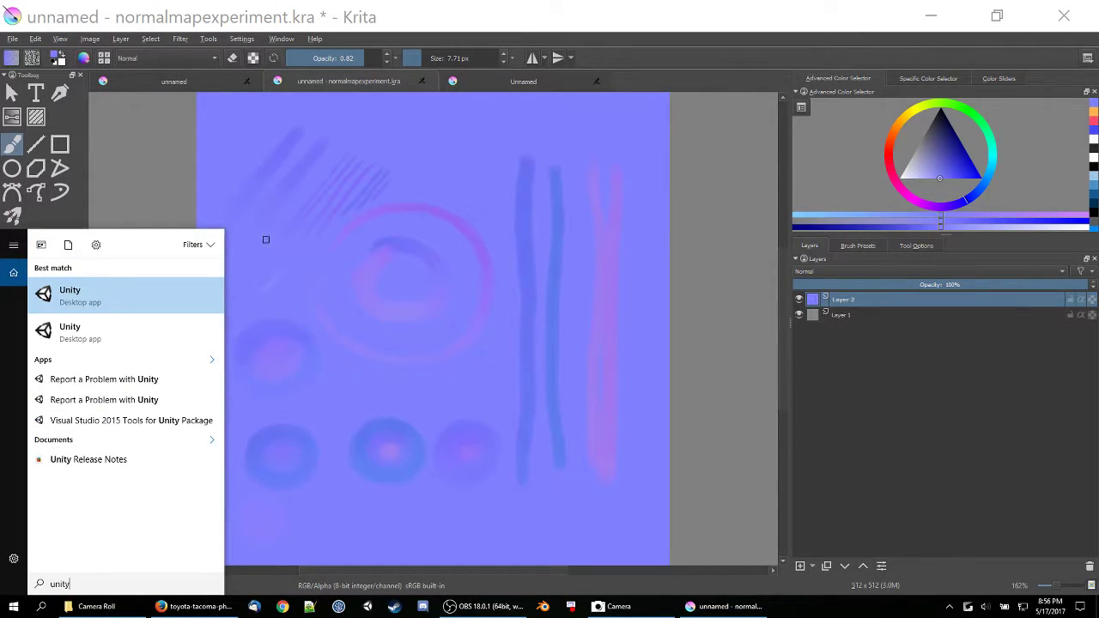
pyautogui.press('Return')
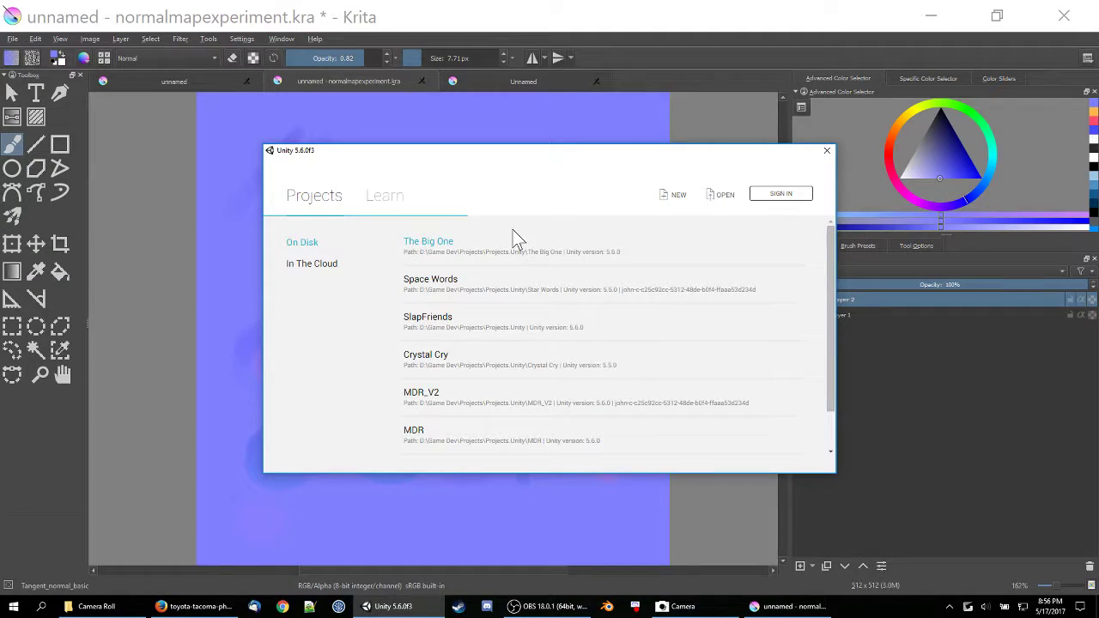
pyautogui.click(675, 196)
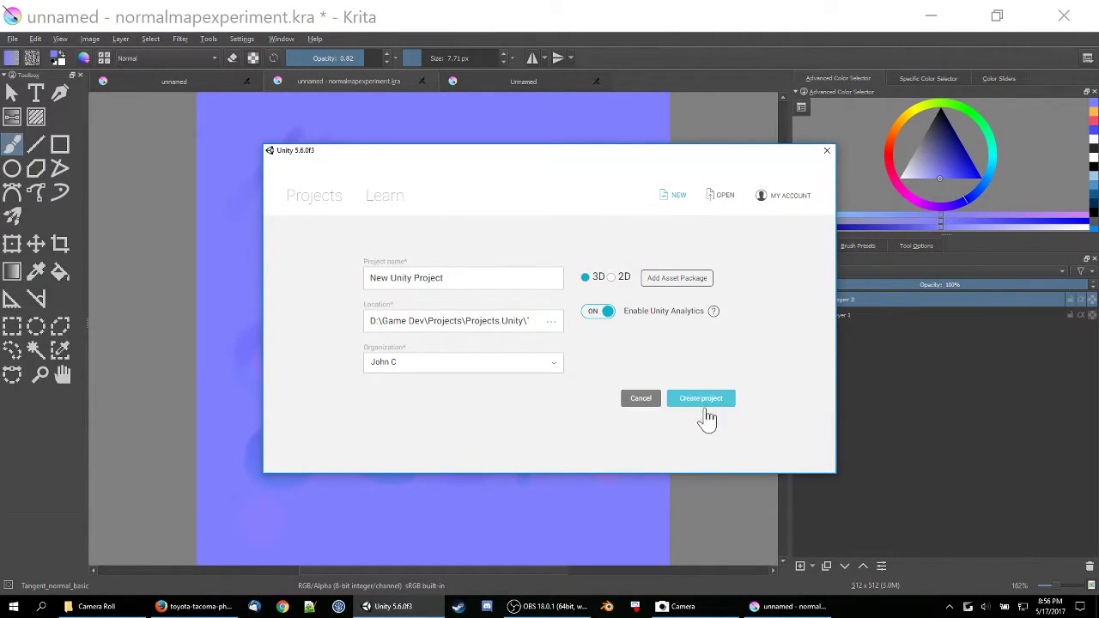
pyautogui.click(721, 410)
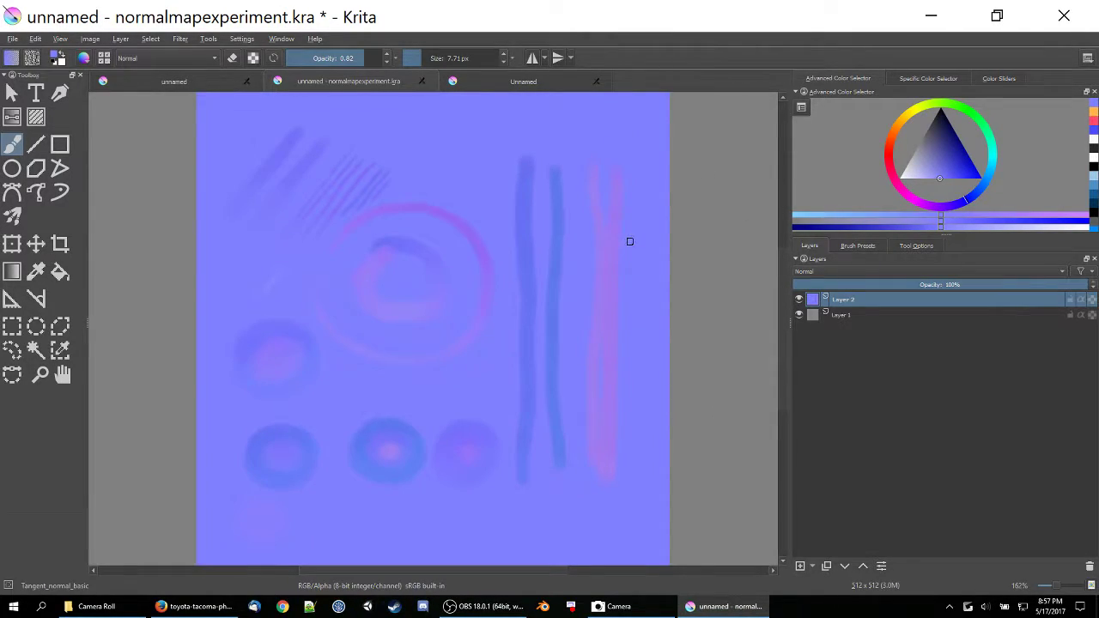
# - Minimize Unity and toggle Krita's wrap-around mode (W) on and off to check the texture tiling
pyautogui.press('w')
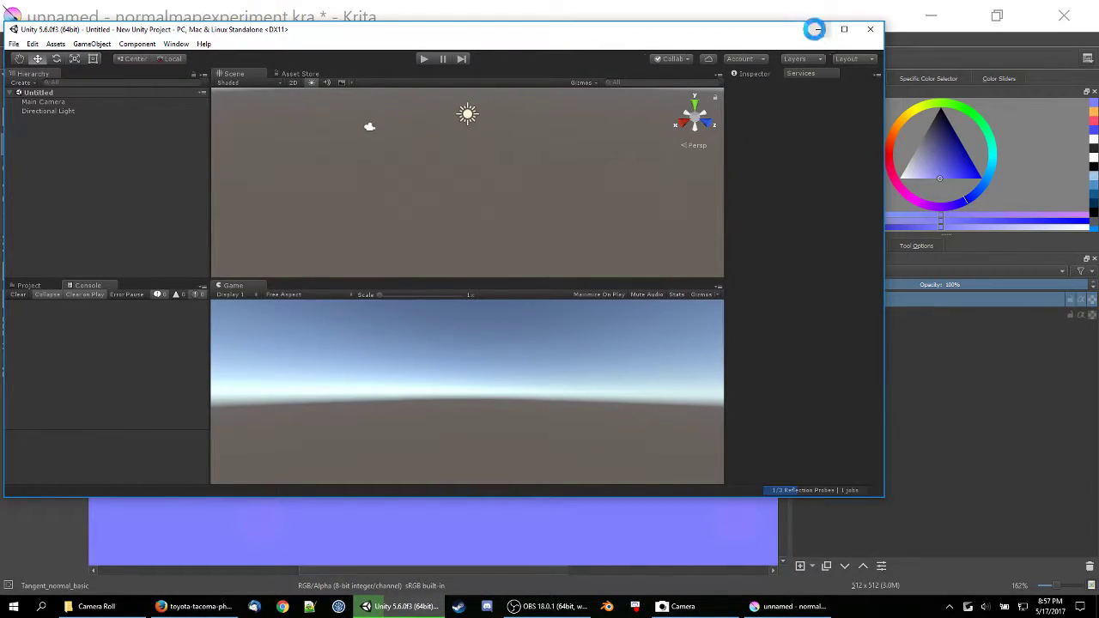
pyautogui.click(819, 31)
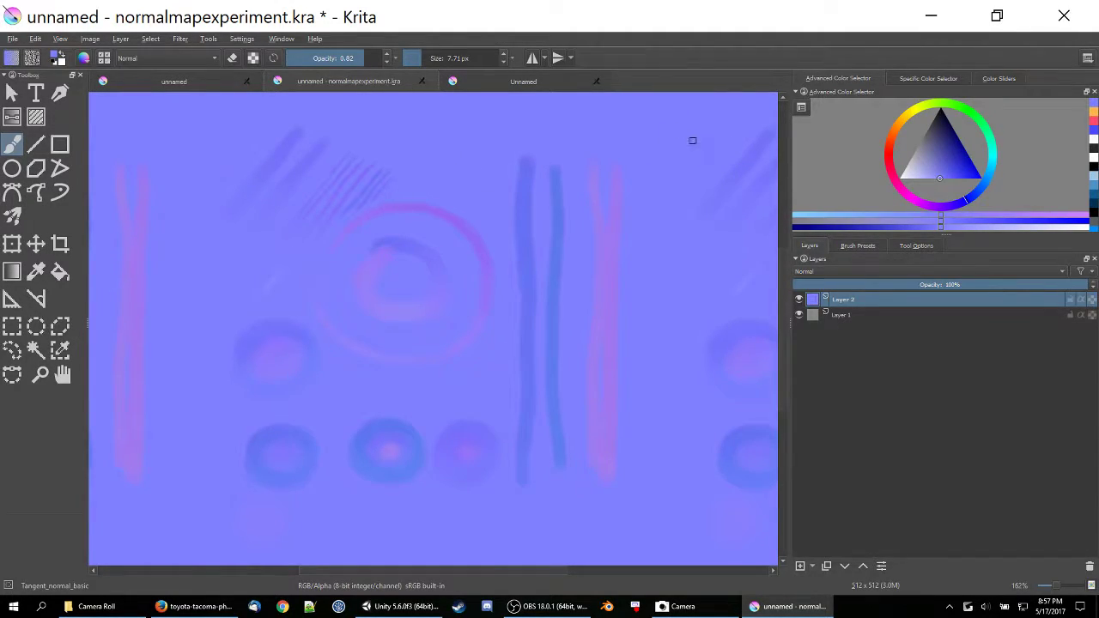
pyautogui.press('w')
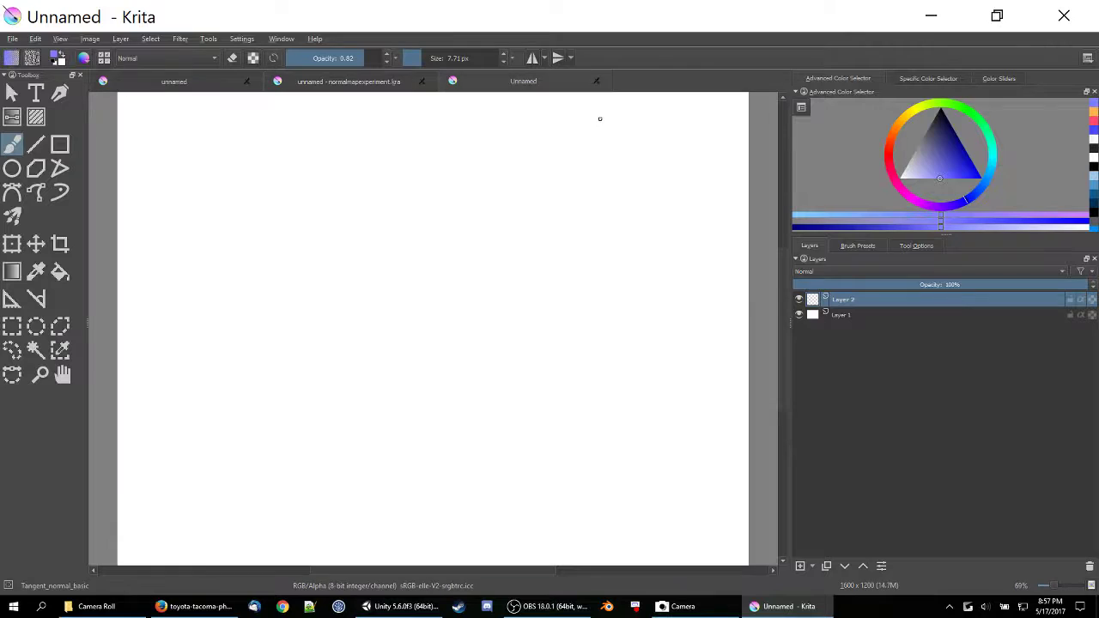
# - On normalmapexperiment, paint a pink stroke at the top-right edge, check it tiled, and undo it
pyautogui.click(347, 83)
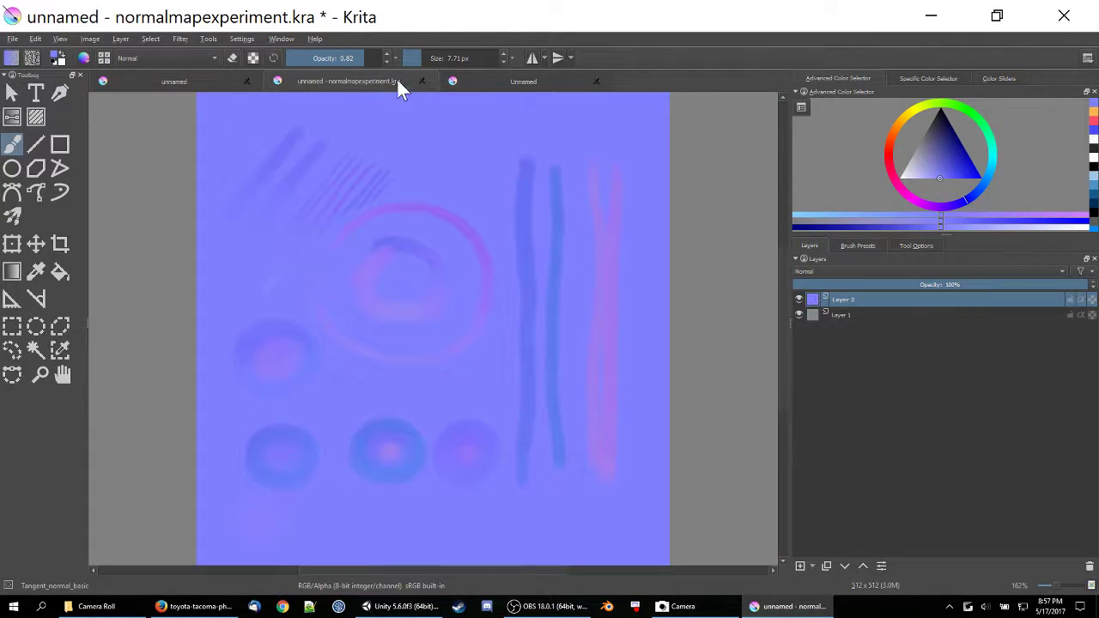
pyautogui.moveTo(636, 121); pyautogui.dragTo(706, 128)
pyautogui.press('w')
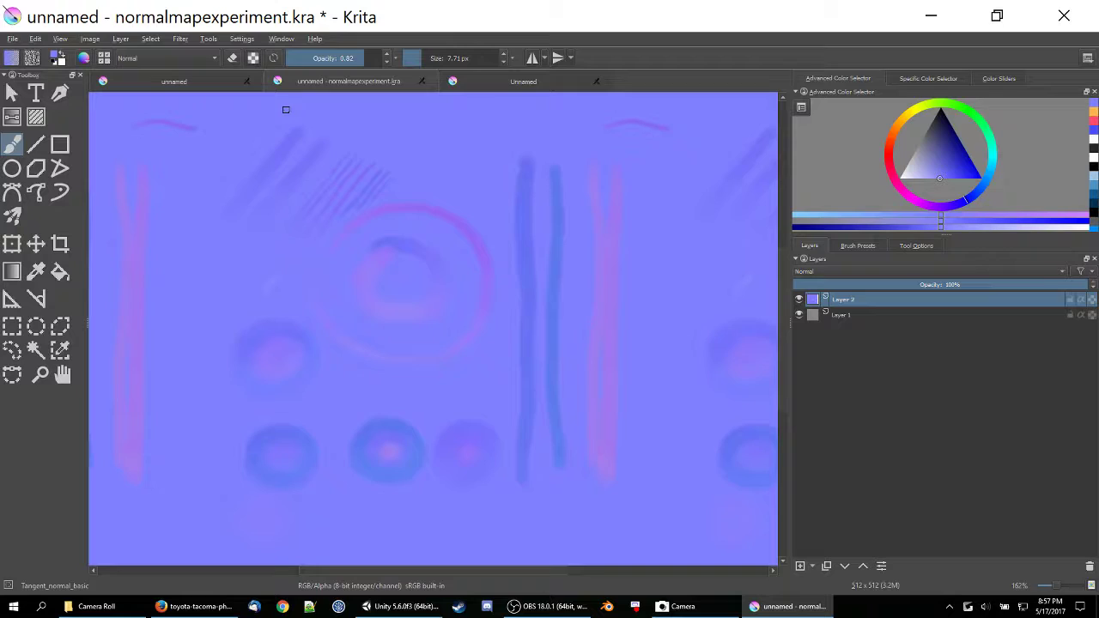
pyautogui.hotkey('ctrl', 'z')
pyautogui.press('w')
pyautogui.press('w')
# - Paint a pink arc across the top seam, verify the tiling in wrap-around mode, then return to Unity
pyautogui.moveTo(584, 122)
pyautogui.mouseDown()
pyautogui.moveTo(702, 133)
pyautogui.moveTo(766, 109)
pyautogui.mouseUp()
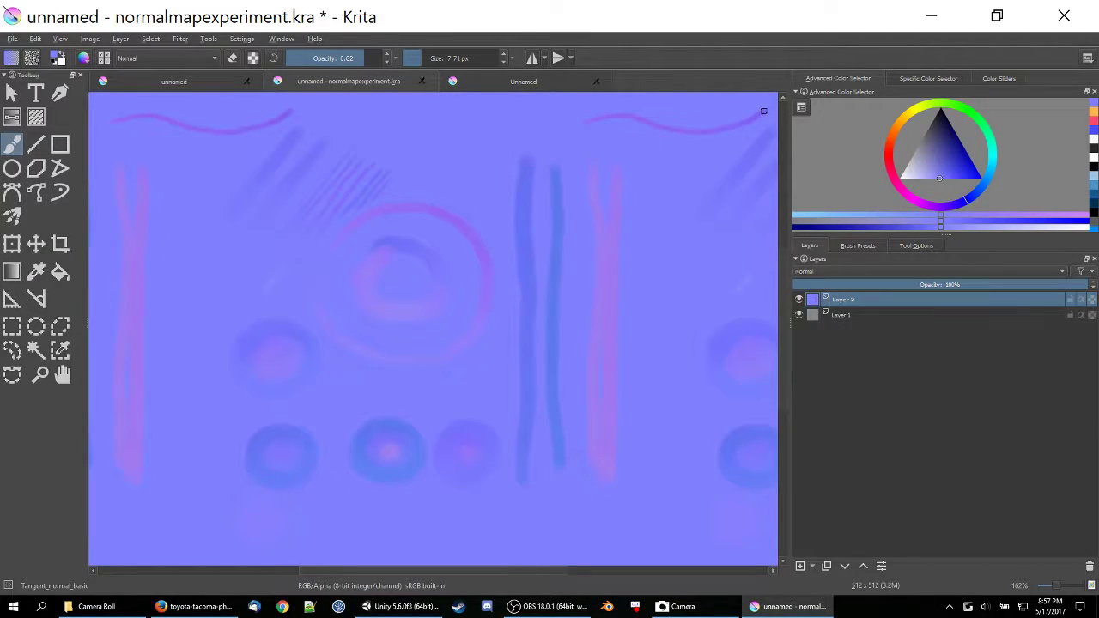
pyautogui.press('w')
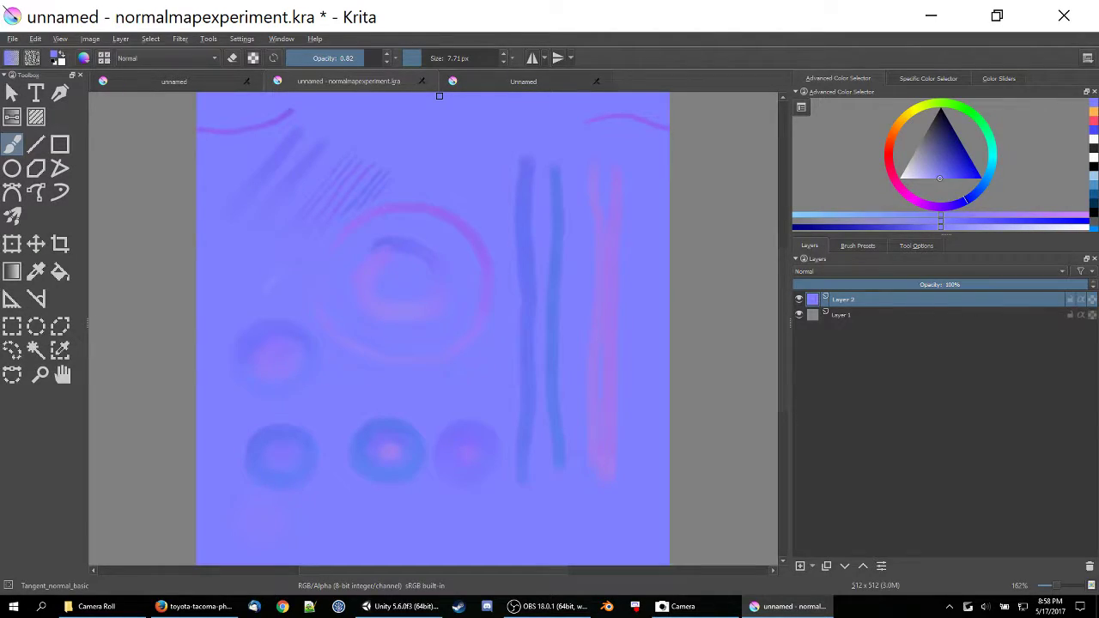
pyautogui.press('w')
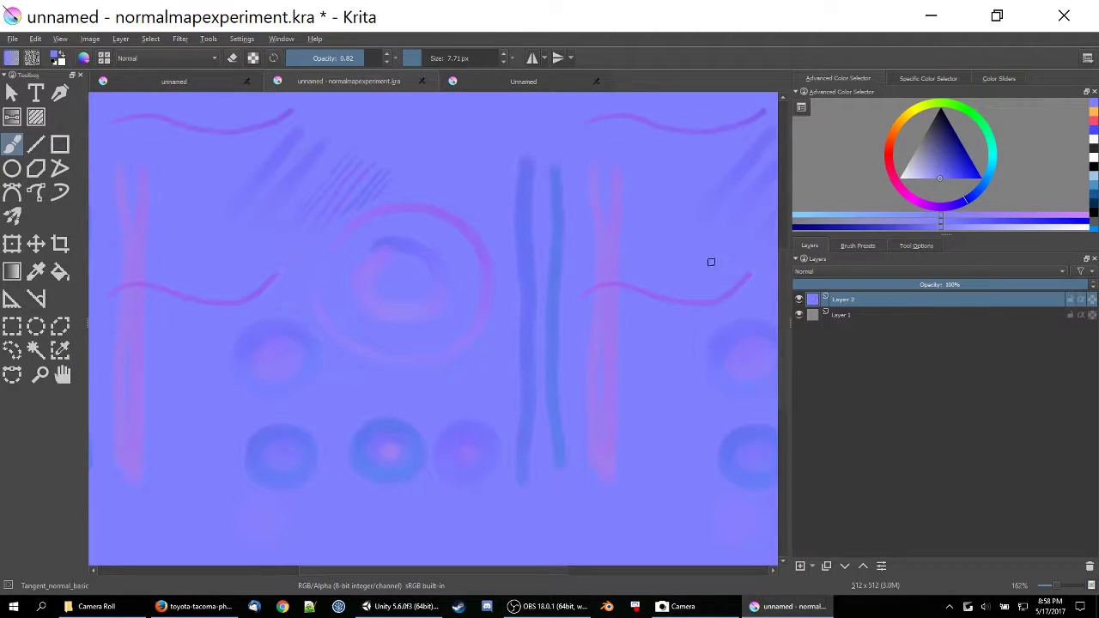
pyautogui.press('w')
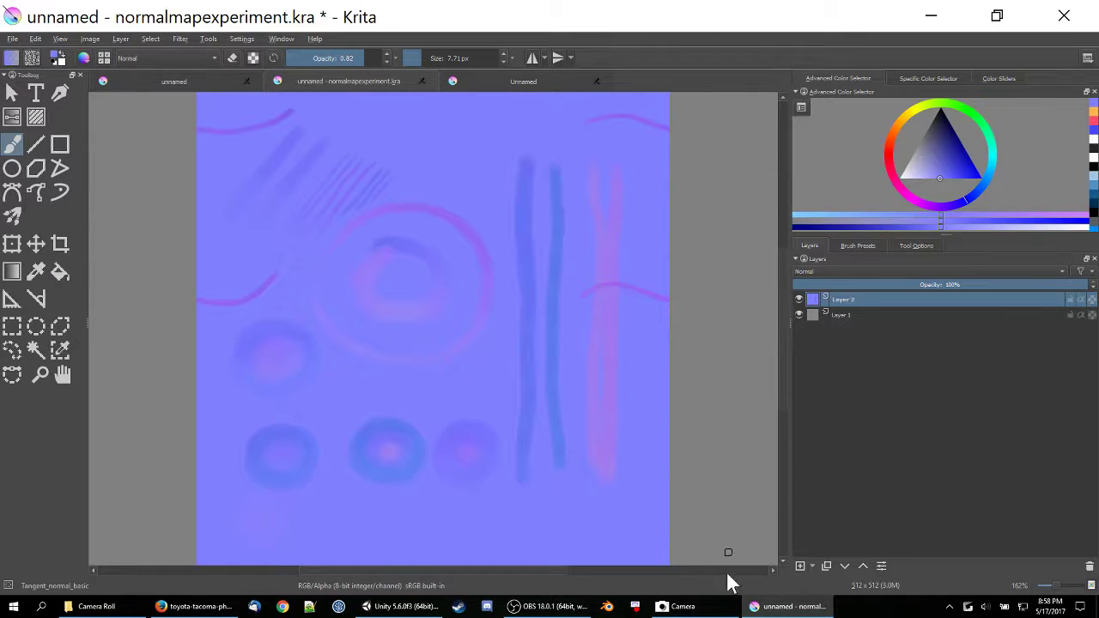
pyautogui.click(404, 606)
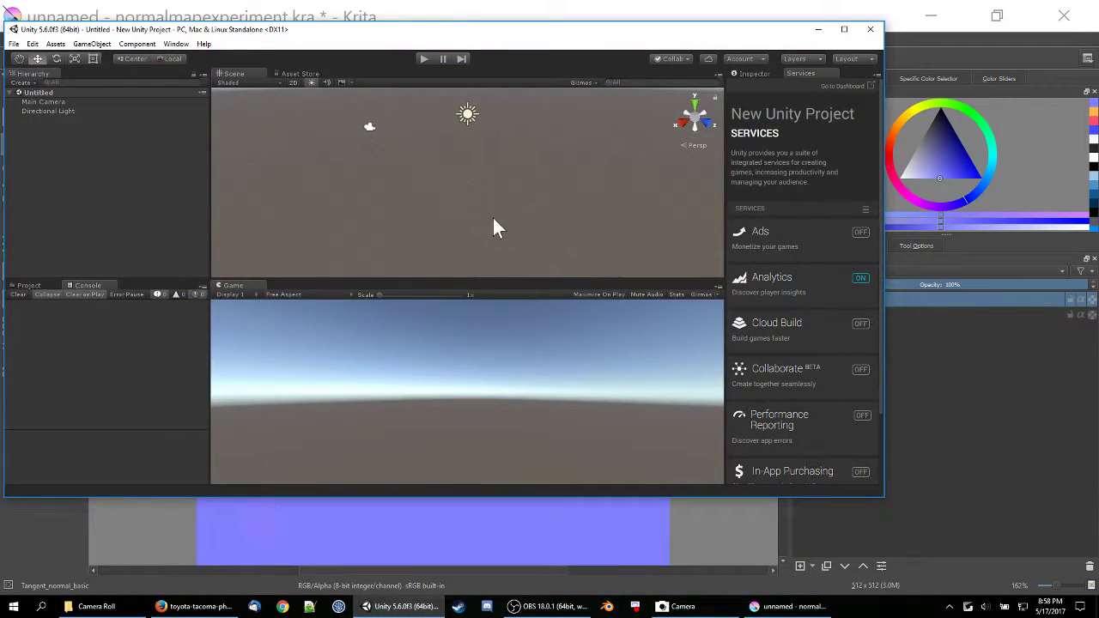
# - Maximize Unity and import normalmapexperiment.png from the Desktop via Assets > Import New Asset
pyautogui.click(843, 29)
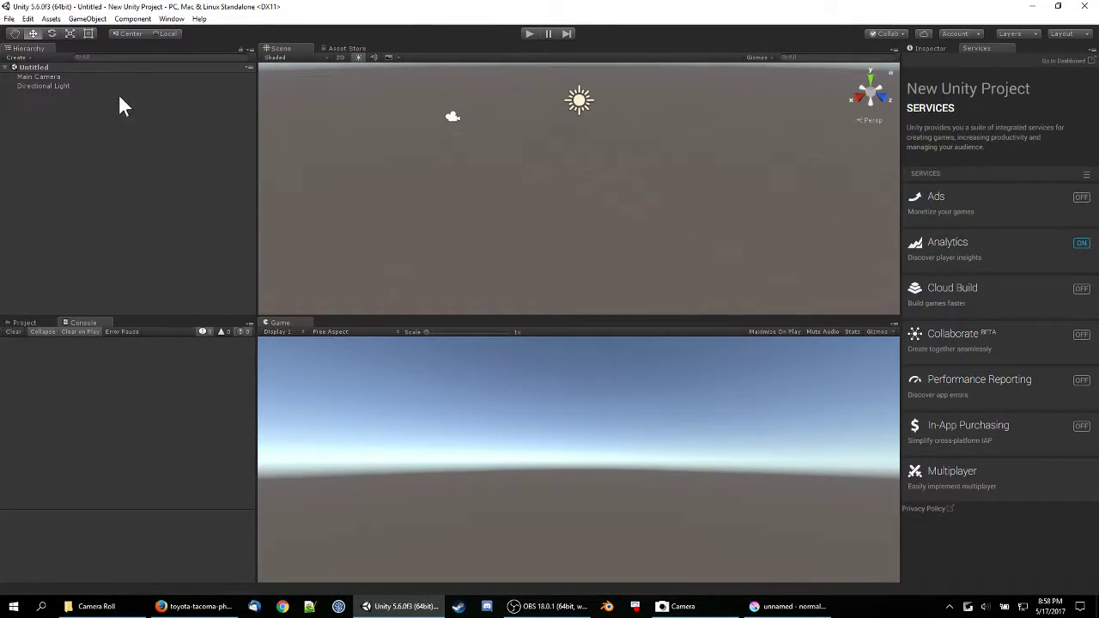
pyautogui.click(53, 19)
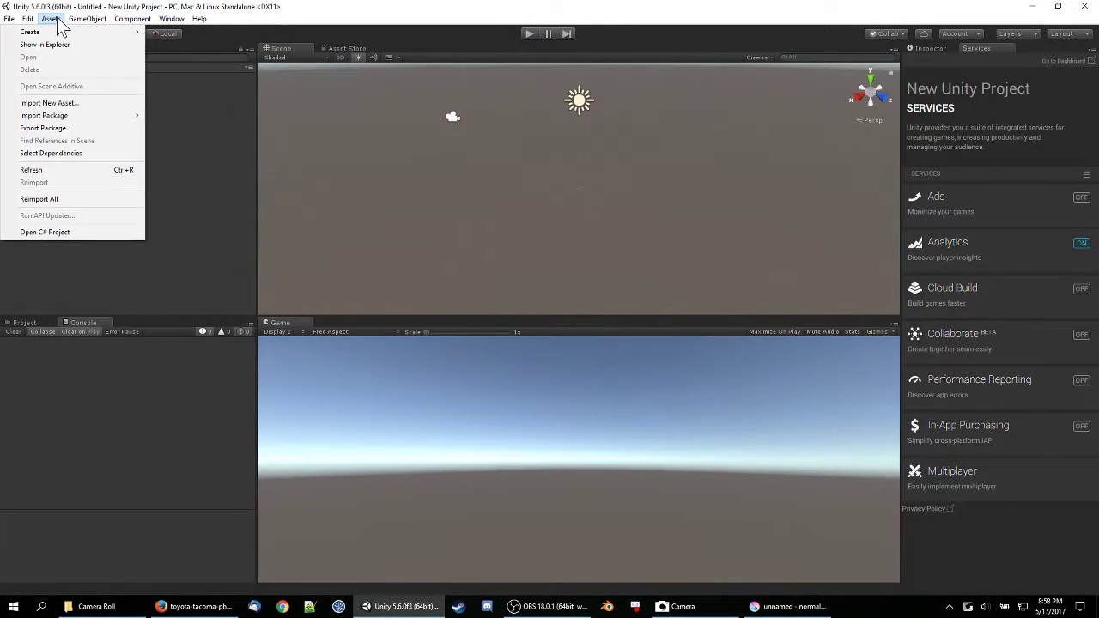
pyautogui.click(54, 103)
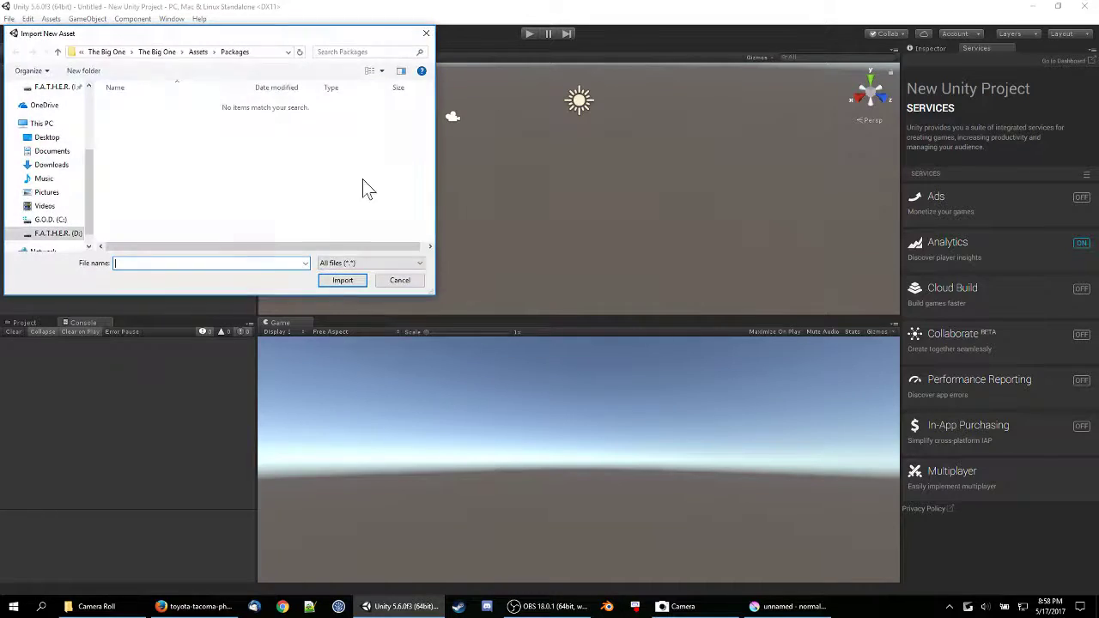
pyautogui.moveTo(269, 37); pyautogui.dragTo(520, 111)
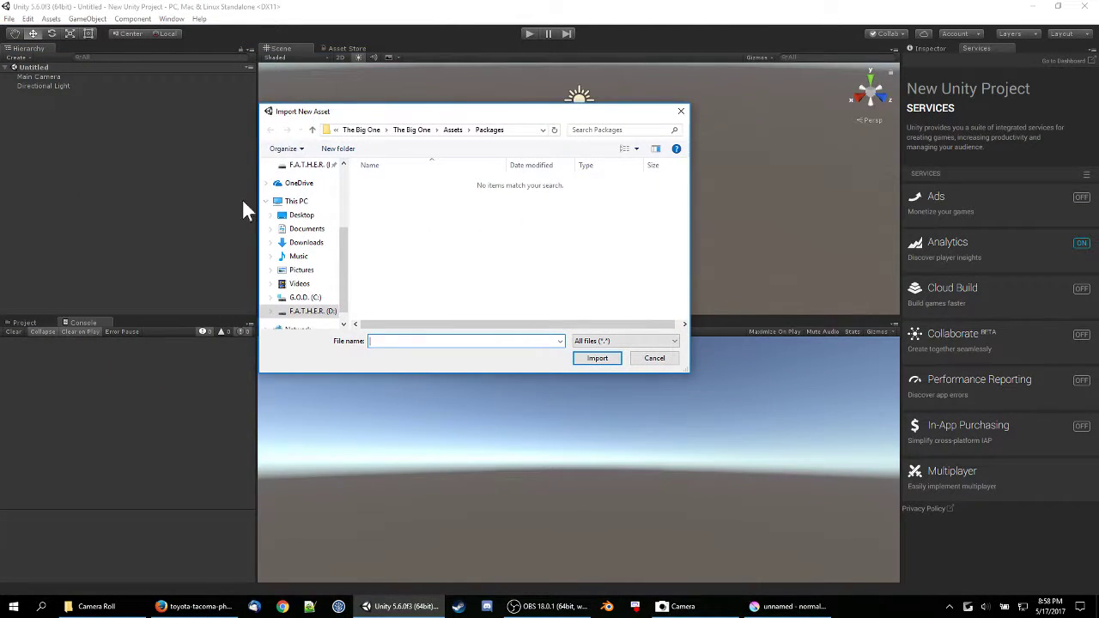
pyautogui.click(302, 215)
pyautogui.click(519, 193)
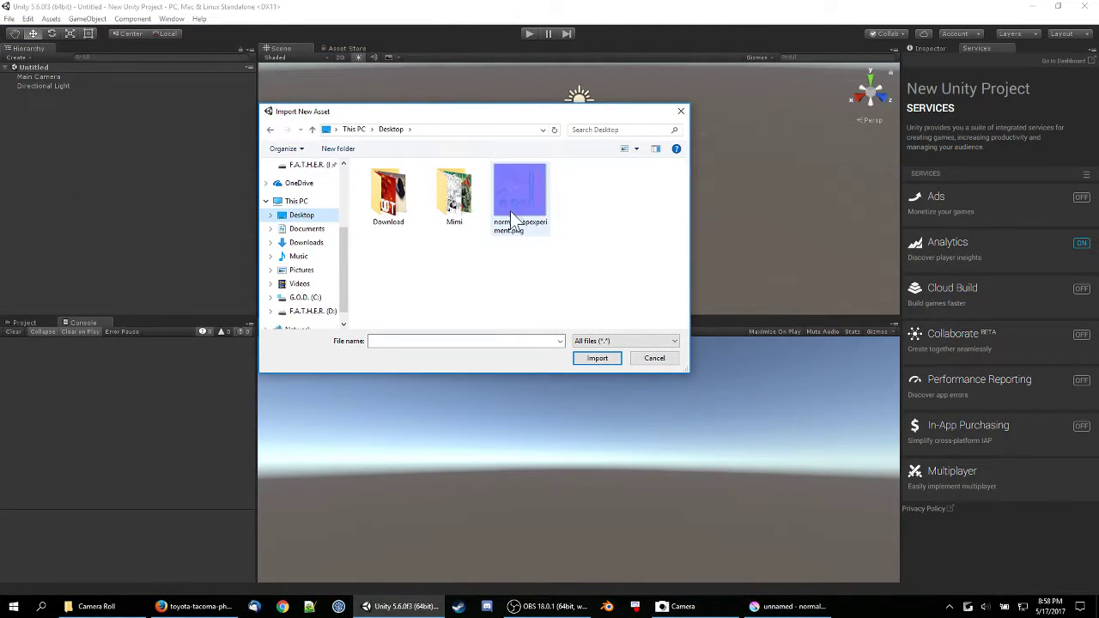
pyautogui.click(595, 358)
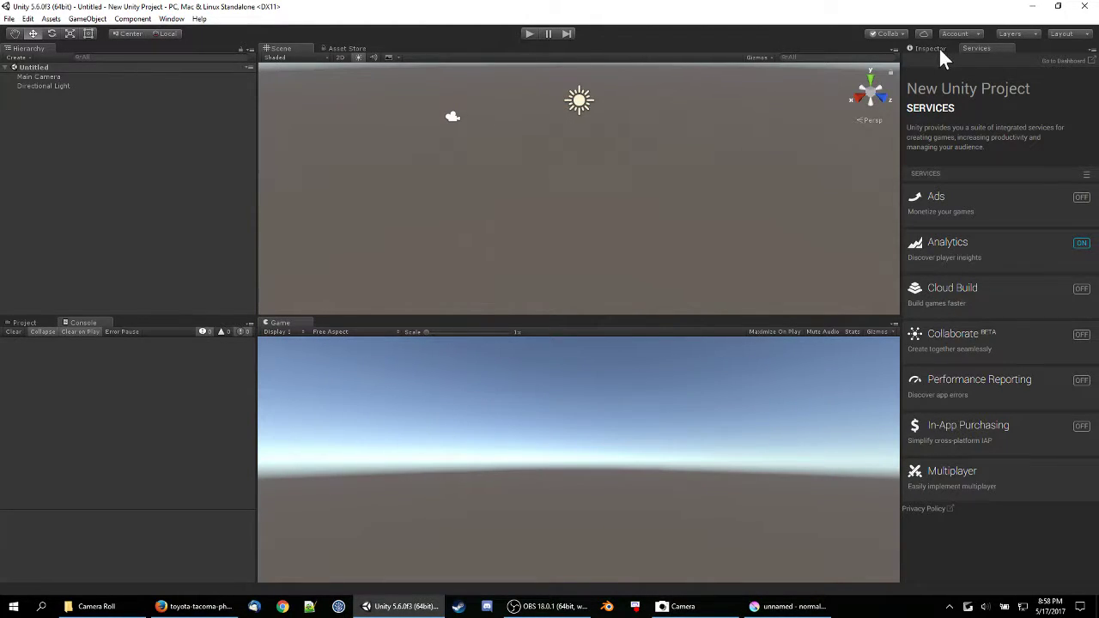
# - Select the normalmapexperiment texture in Assets and show its import settings in the Inspector
pyautogui.click(35, 323)
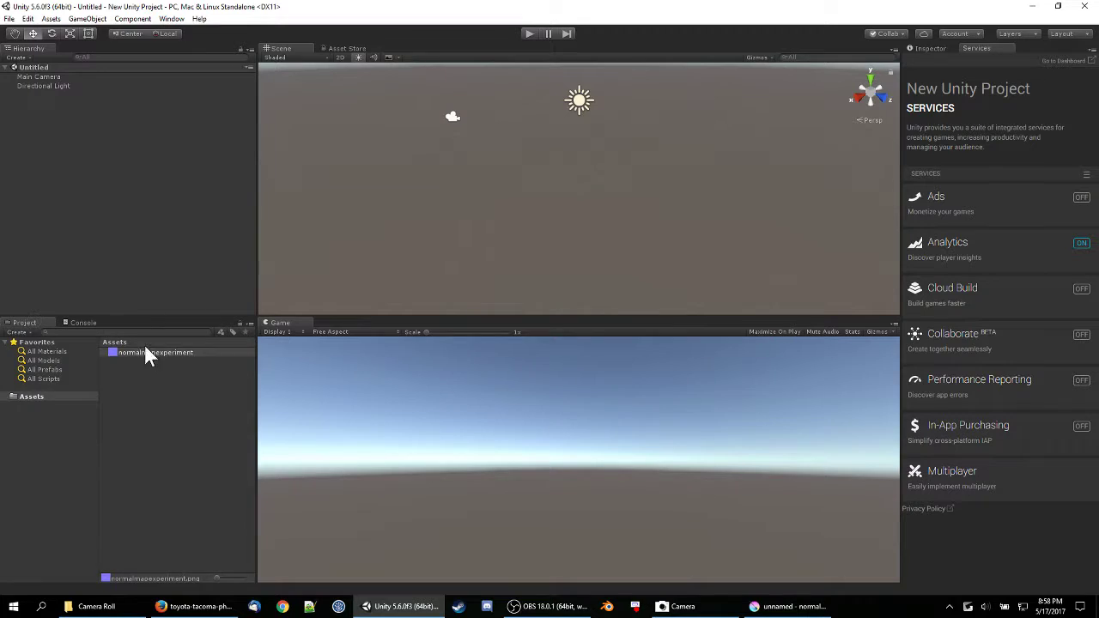
pyautogui.click(119, 355)
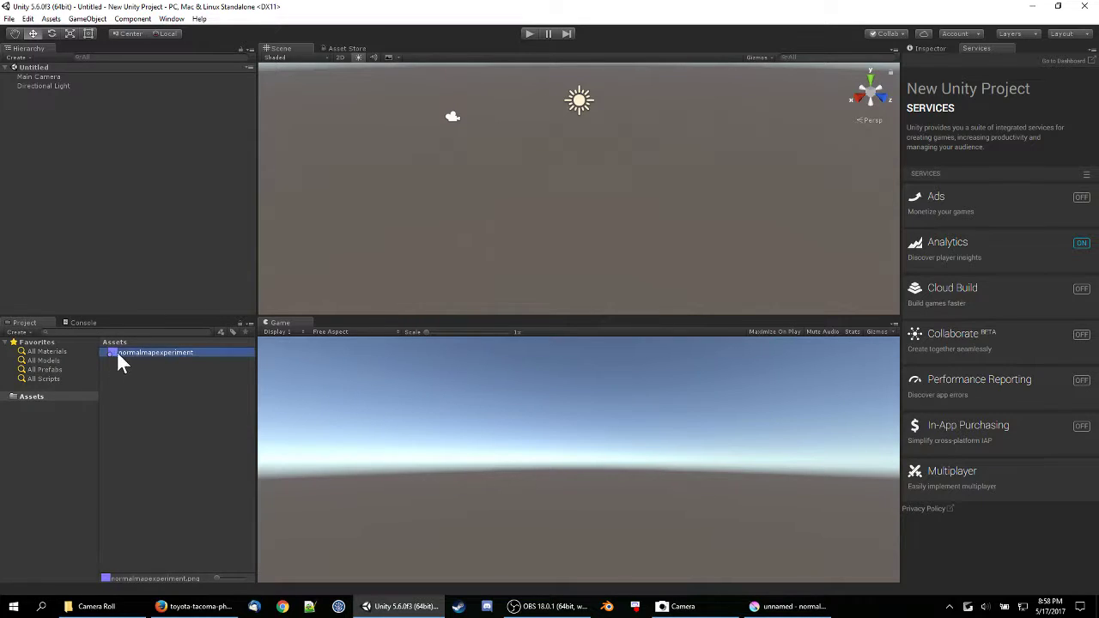
pyautogui.click(929, 49)
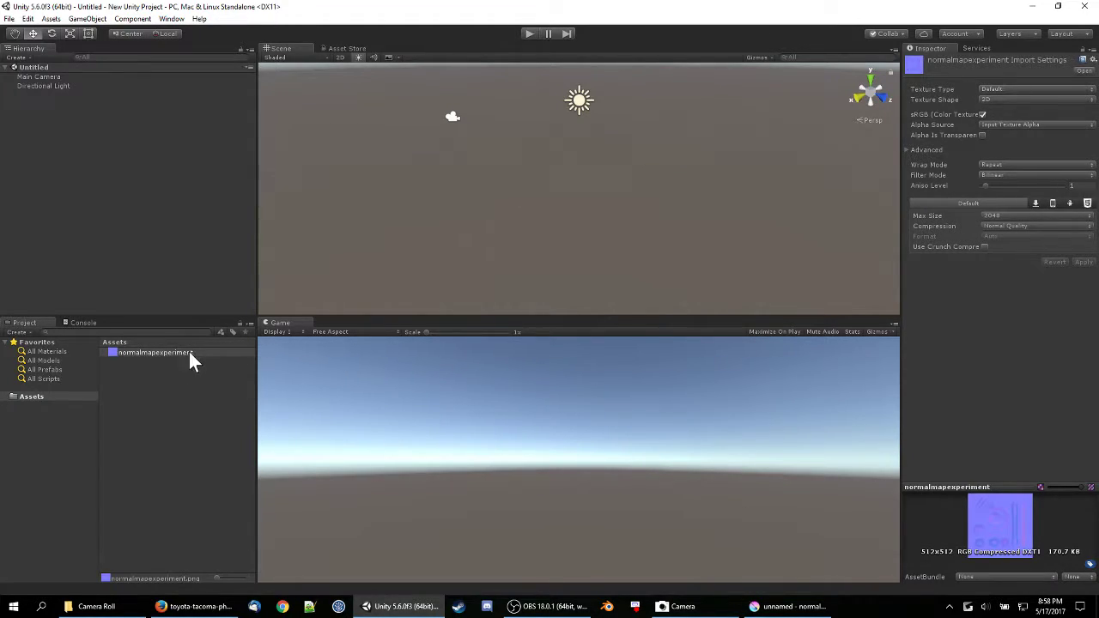
# - Set the texture type to Normal map, add a 3D Object > Cube, and apply the import settings
pyautogui.click(1001, 89)
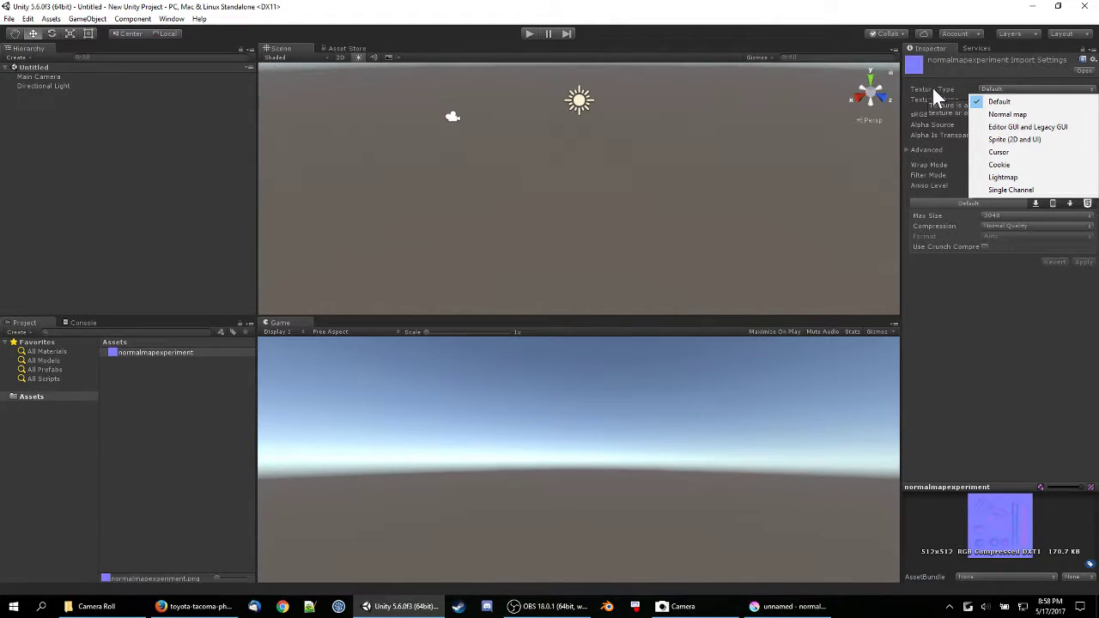
pyautogui.click(1012, 115)
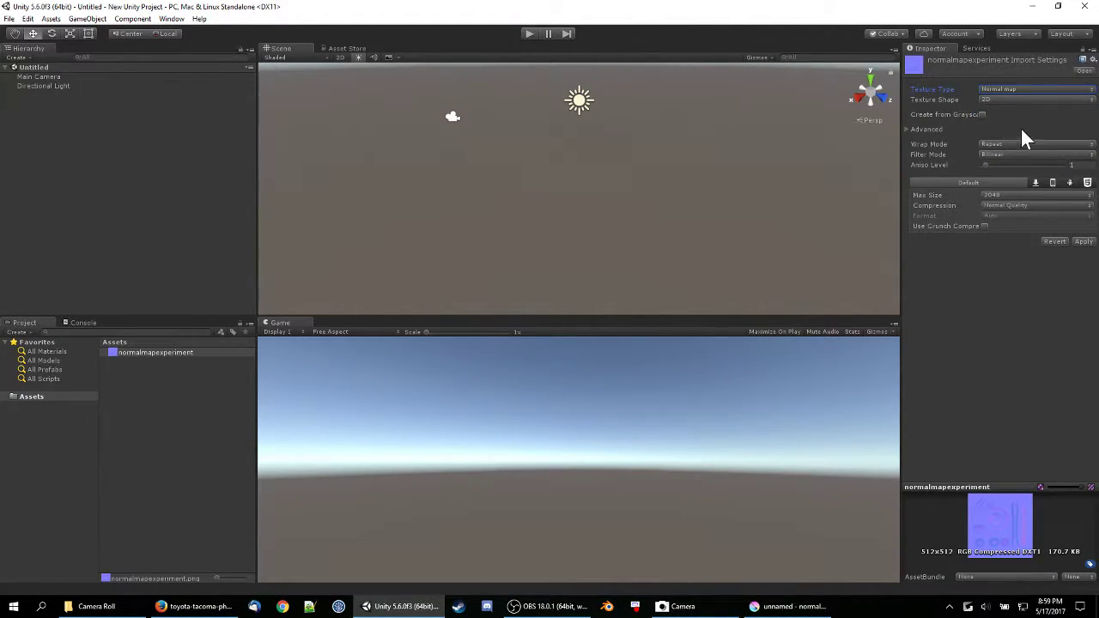
pyautogui.click(53, 20)
pyautogui.moveTo(86, 18)
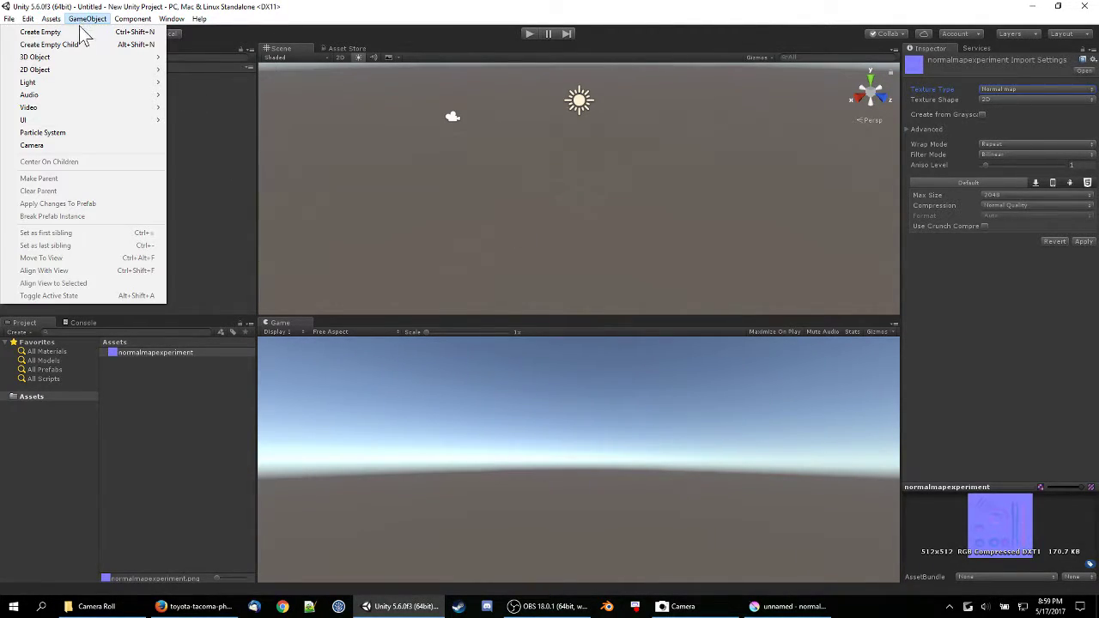
pyautogui.moveTo(115, 58)
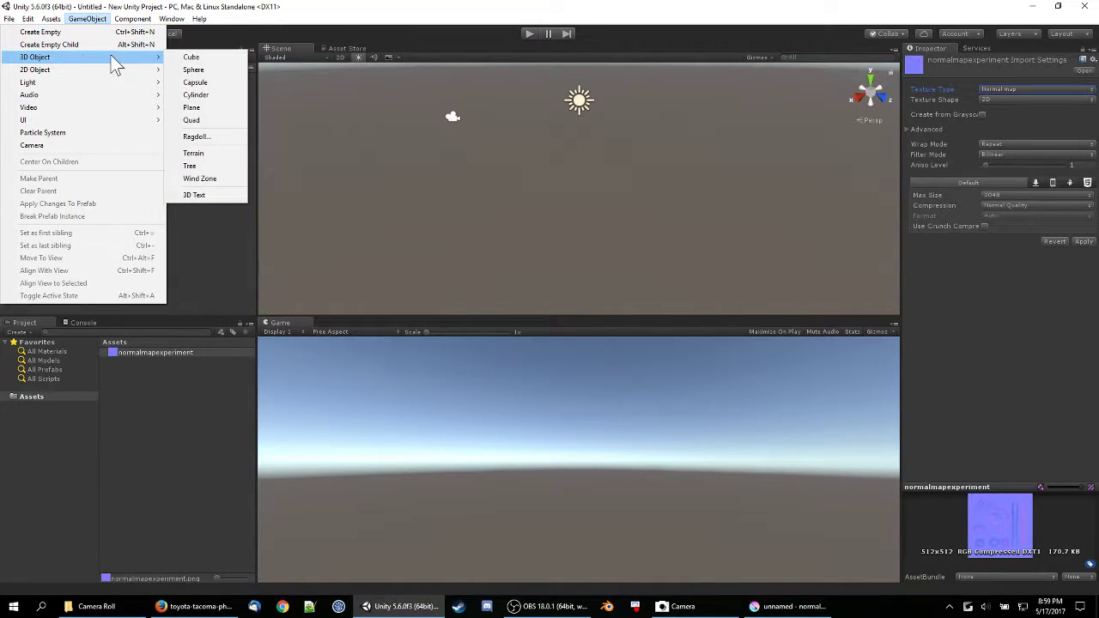
pyautogui.click(191, 59)
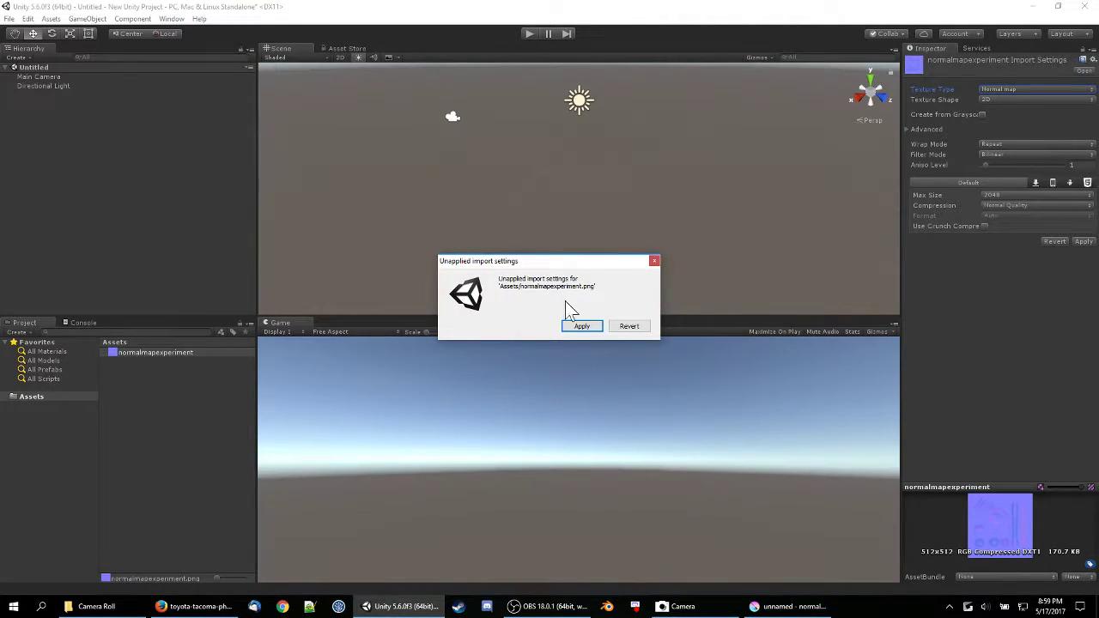
pyautogui.click(590, 326)
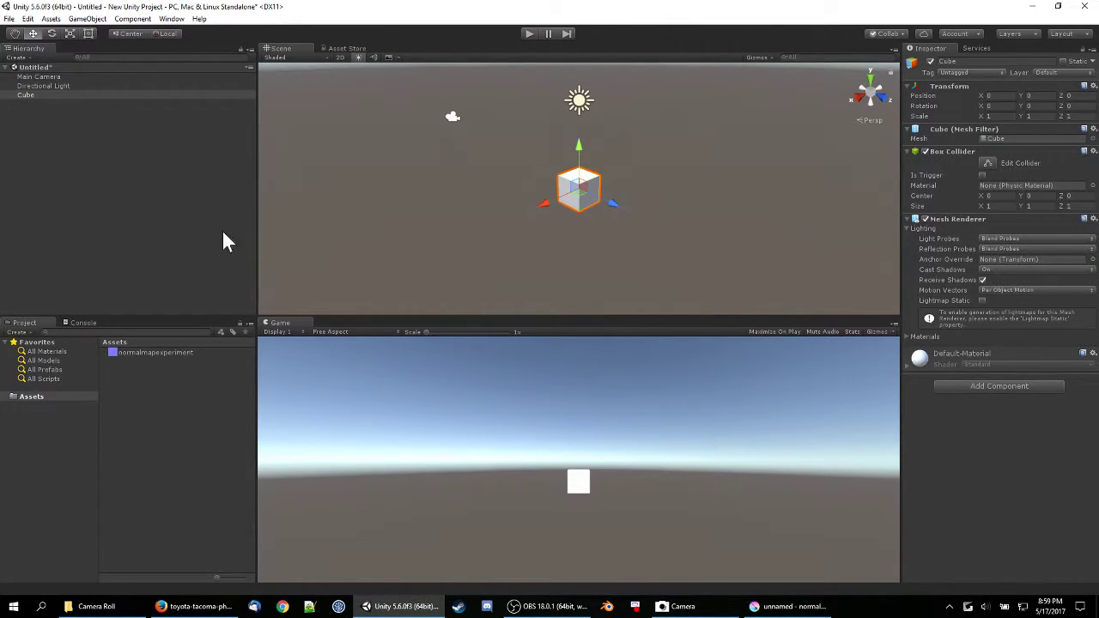
# - Create a material via Assets > Create > Material, keeping the name New Material
pyautogui.click(55, 22)
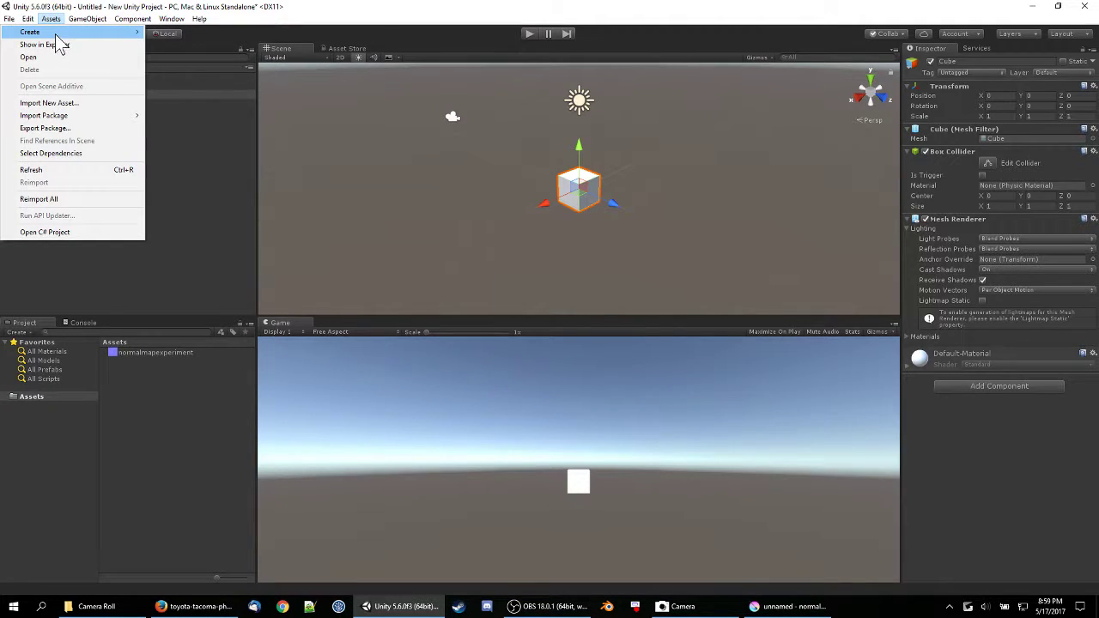
pyautogui.moveTo(120, 34)
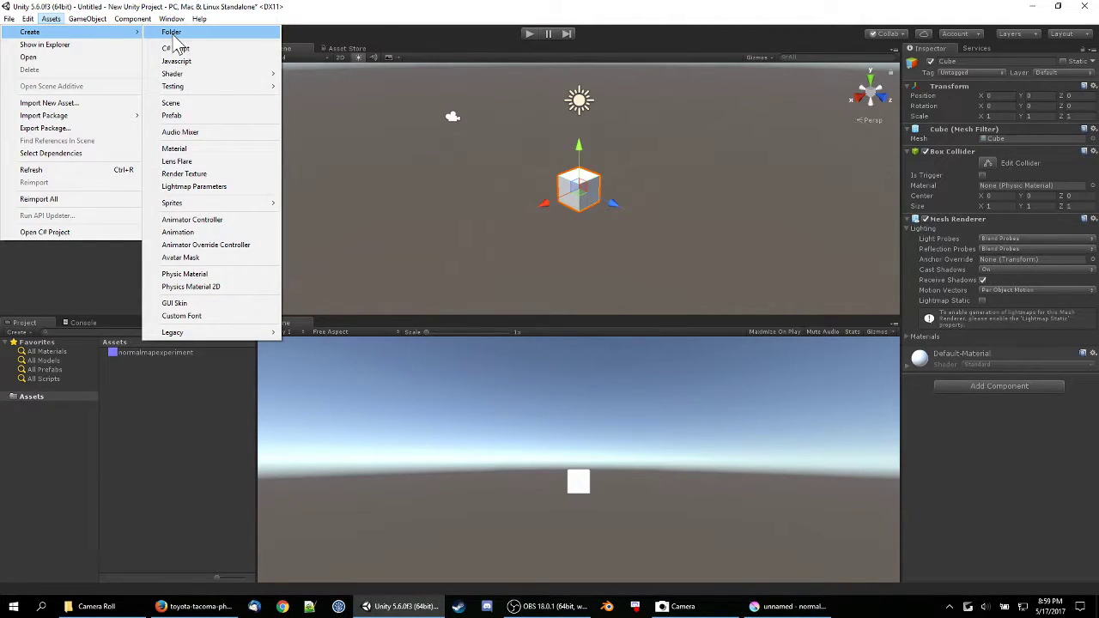
pyautogui.click(180, 148)
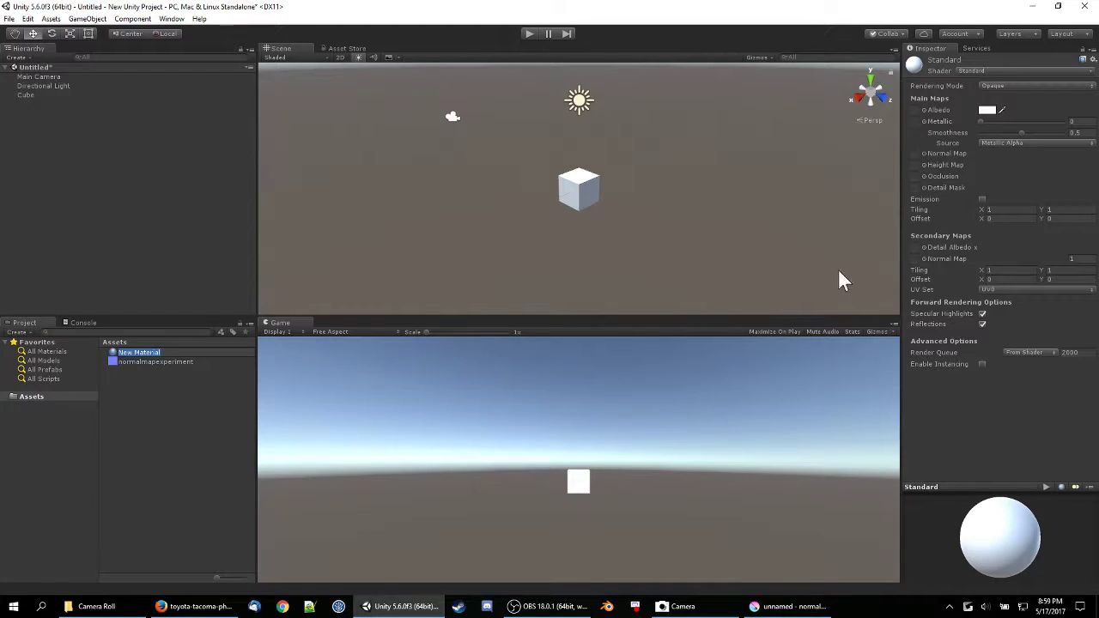
pyautogui.press('Return')
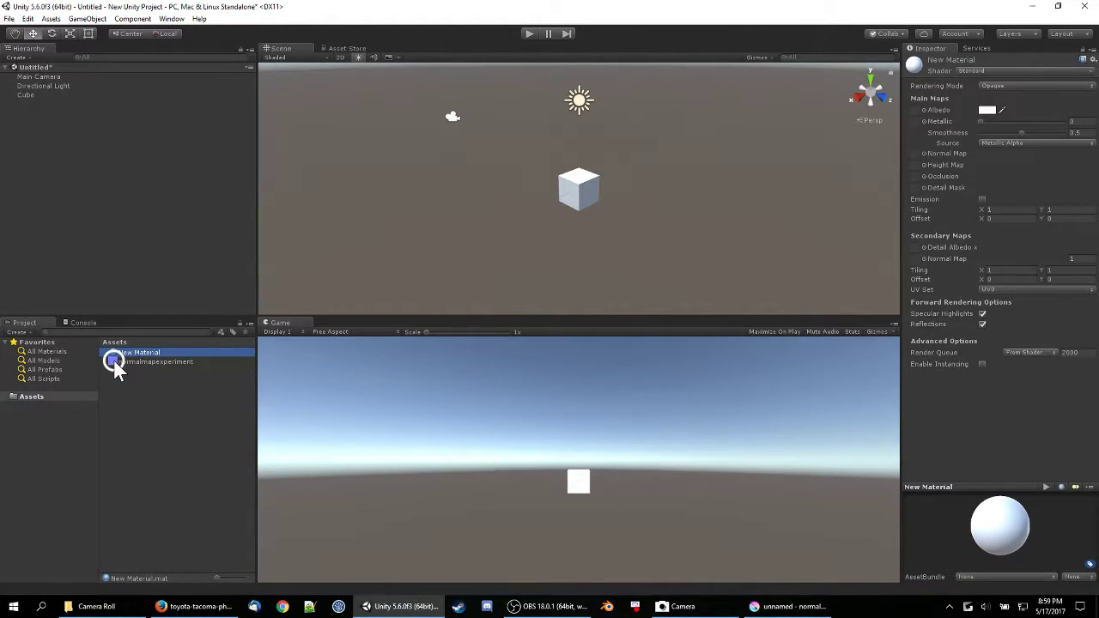
# - Assign normalmapexperiment as New Material's Normal Map texture
pyautogui.click(116, 362)
pyautogui.rightClick(172, 361)
pyautogui.click(154, 352)
pyautogui.click(924, 154)
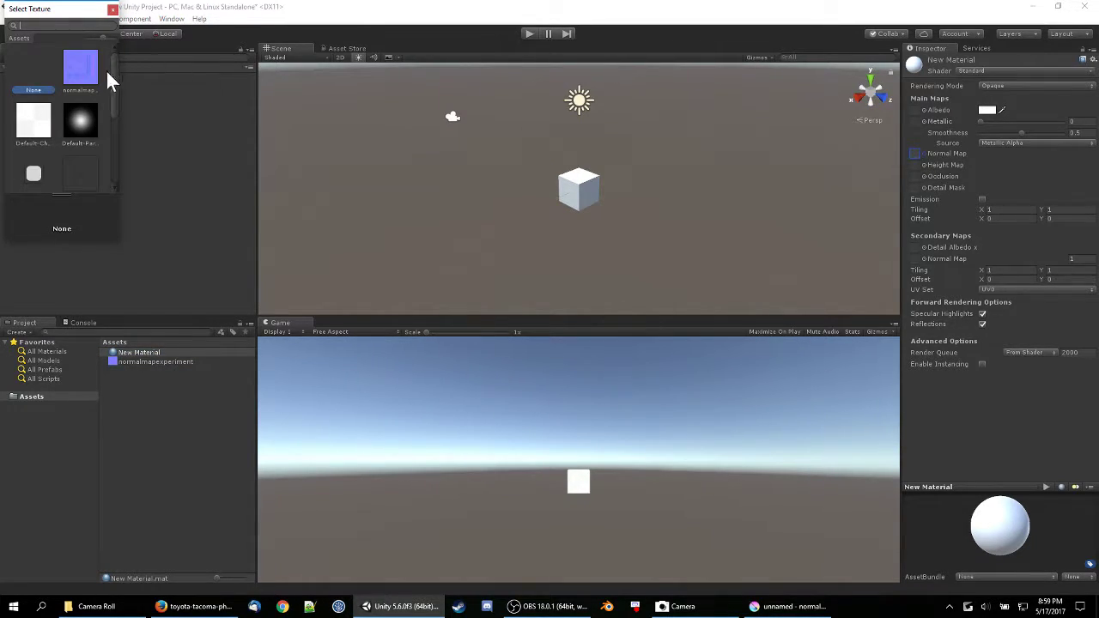
pyautogui.click(84, 68)
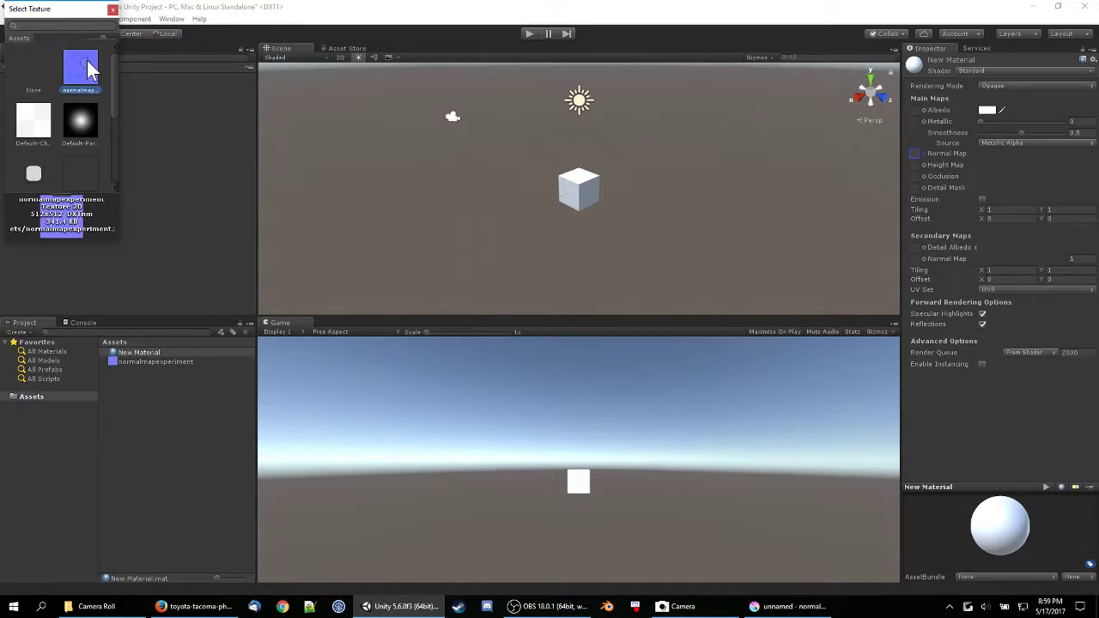
pyautogui.click(113, 11)
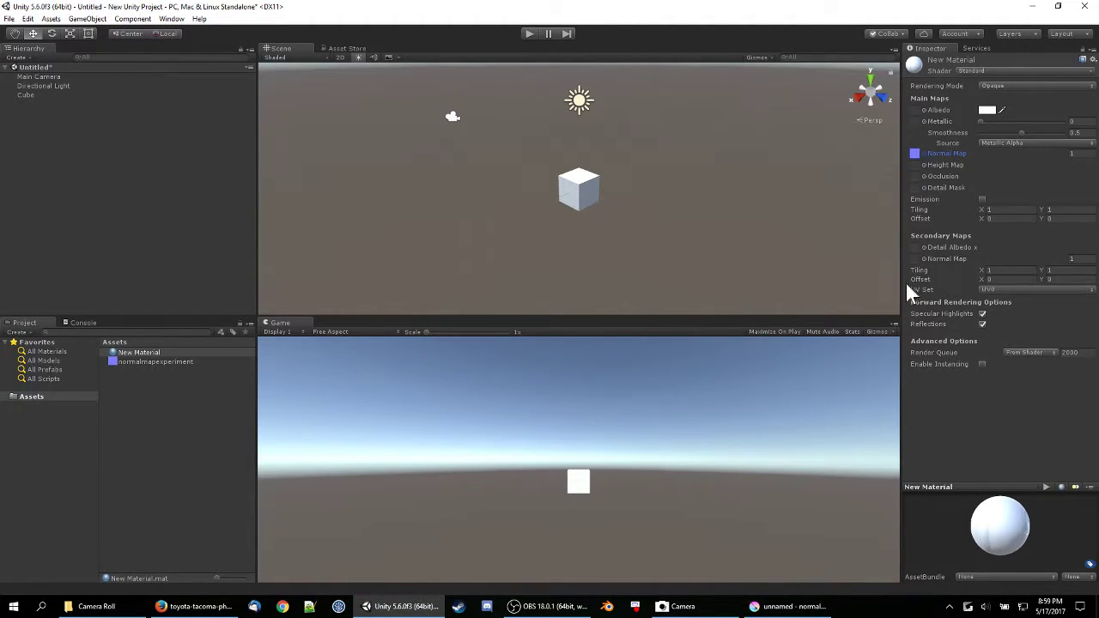
# - Drag New Material onto the cube, orbit to inspect its relief, and select Cube in the Hierarchy
pyautogui.click(139, 353)
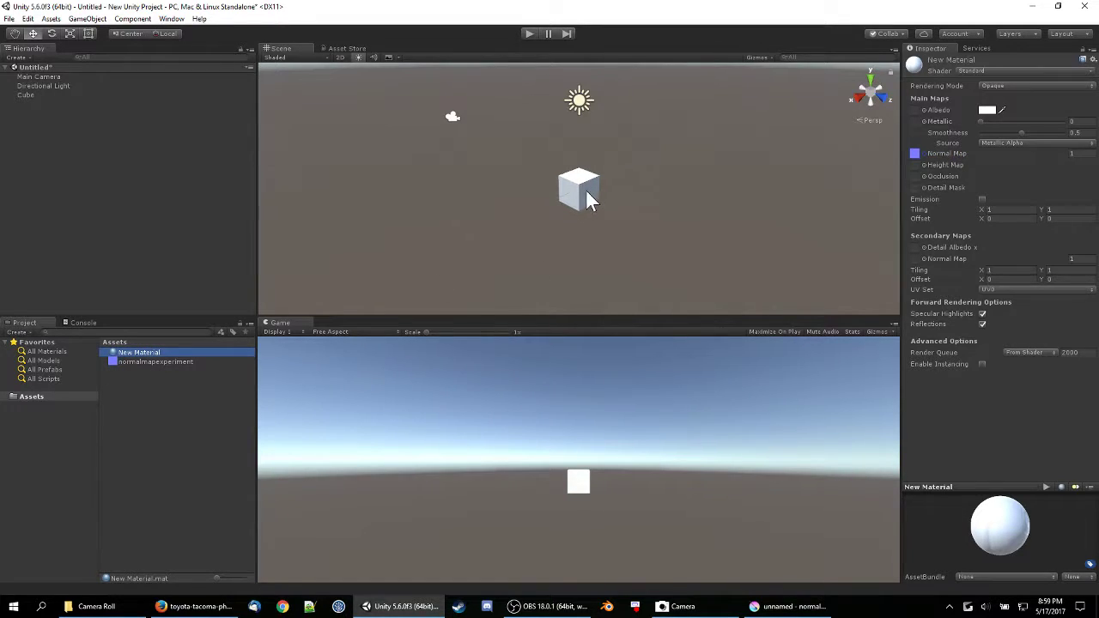
pyautogui.moveTo(115, 356); pyautogui.dragTo(575, 202)
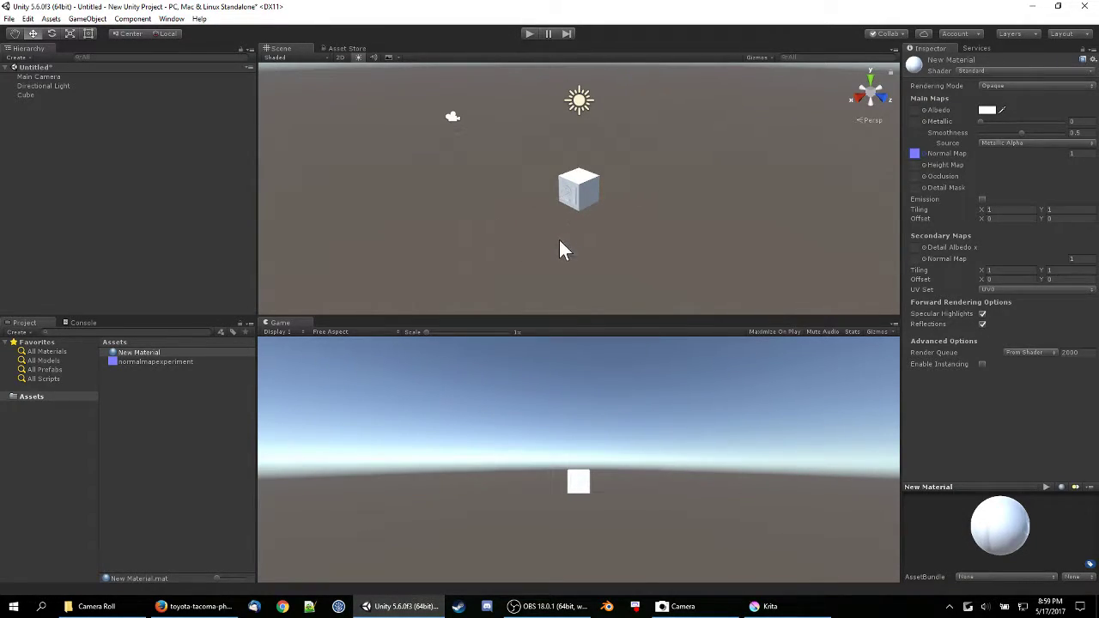
pyautogui.scroll(3, 626, 237)
pyautogui.moveTo(625, 238); pyautogui.dragTo(518, 194)
pyautogui.scroll(3, 519, 189)
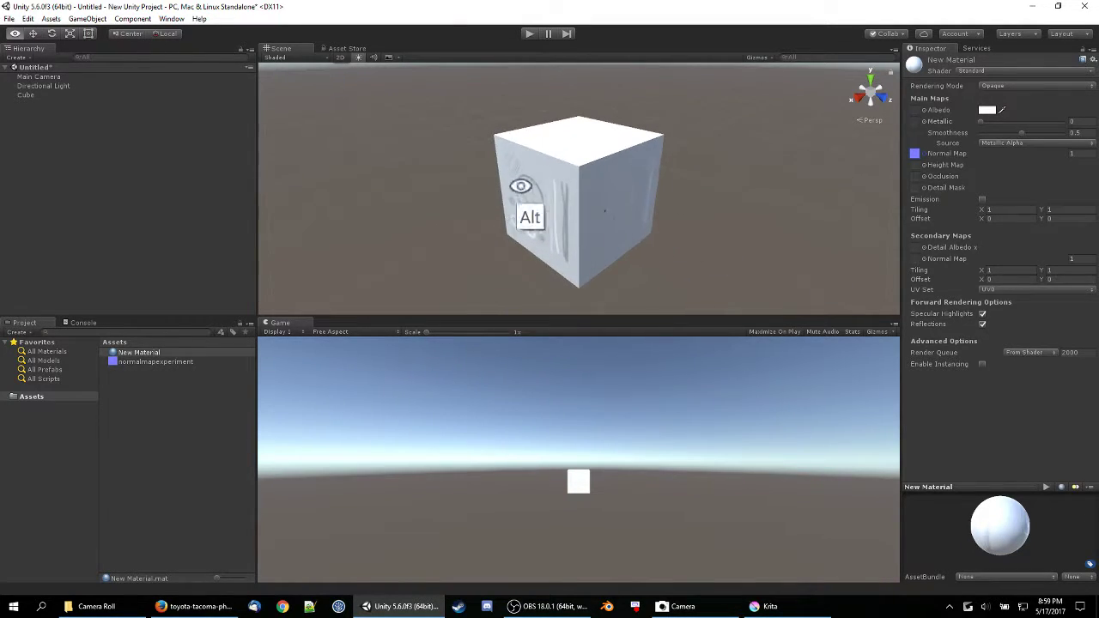
pyautogui.moveTo(483, 216); pyautogui.dragTo(624, 195)
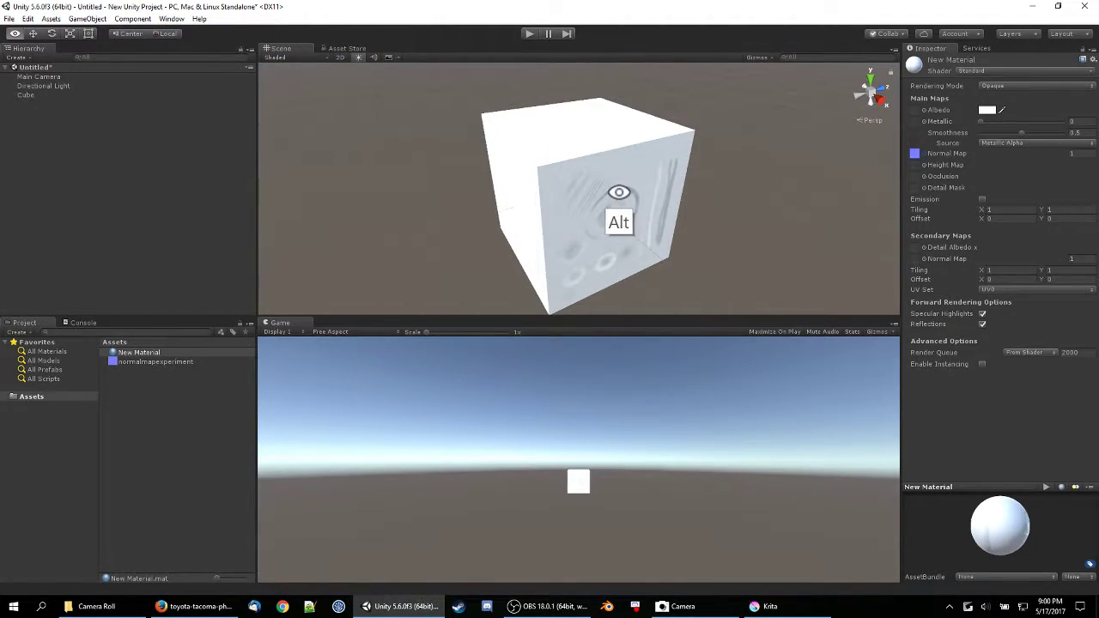
pyautogui.press('alt')
pyautogui.moveTo(633, 177); pyautogui.dragTo(632, 167)
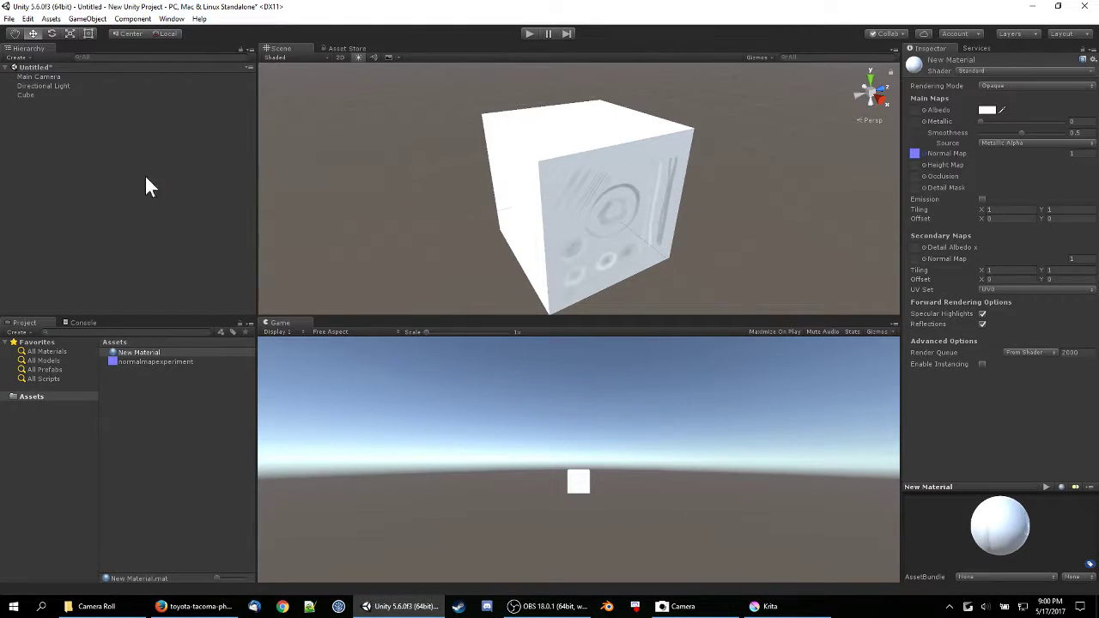
pyautogui.click(27, 96)
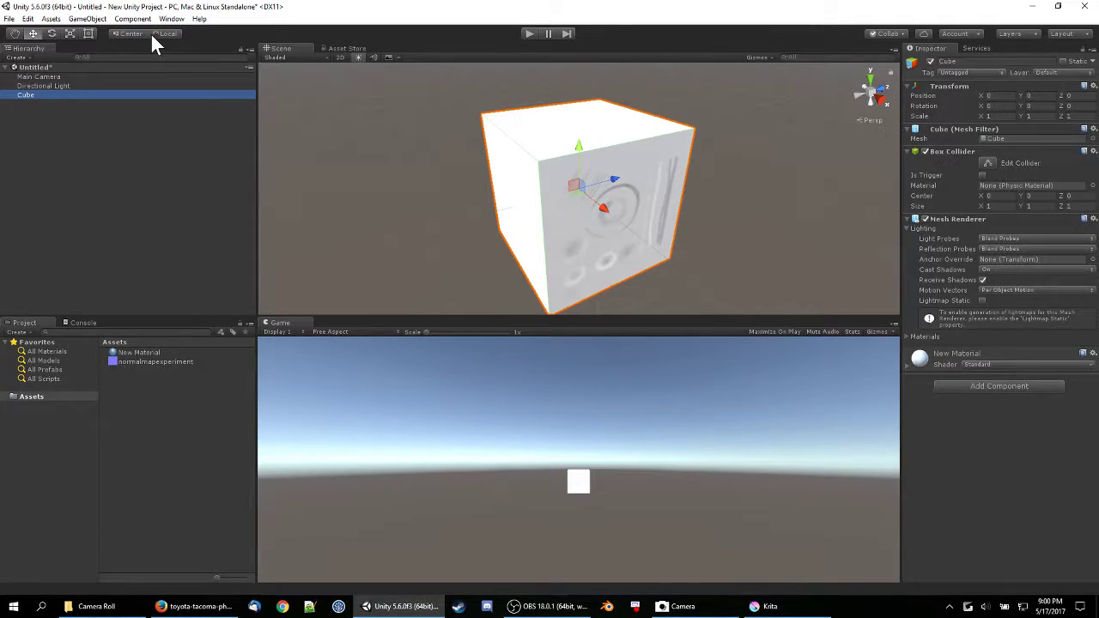
pyautogui.click(947, 61)
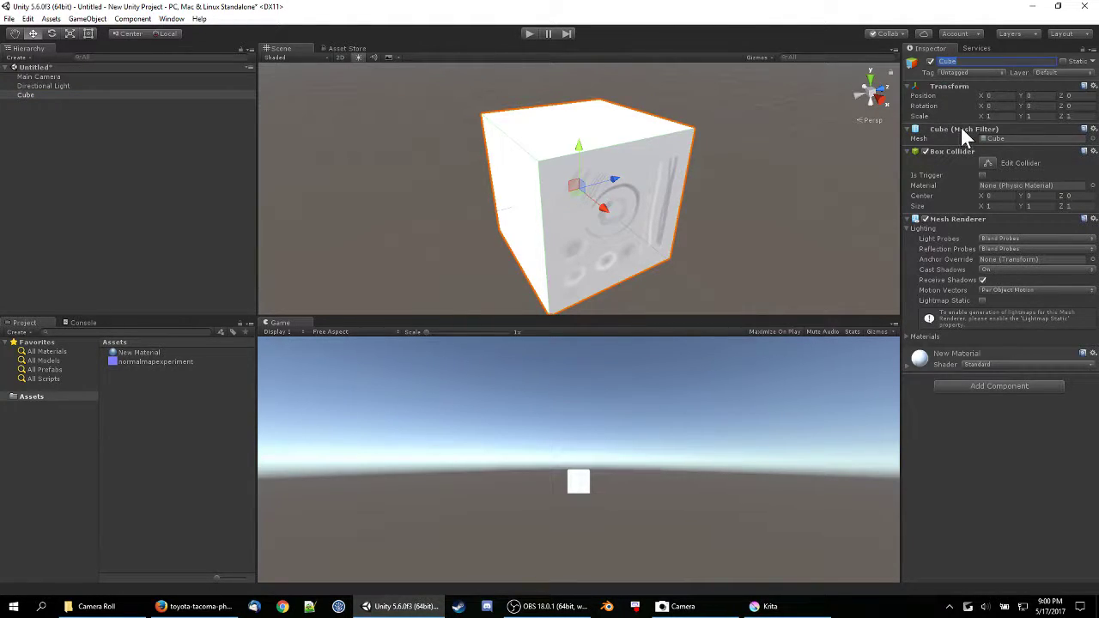
# - Switch the Cube's Mesh Filter mesh to the built-in Sphere and orbit out to view it
pyautogui.click(1092, 139)
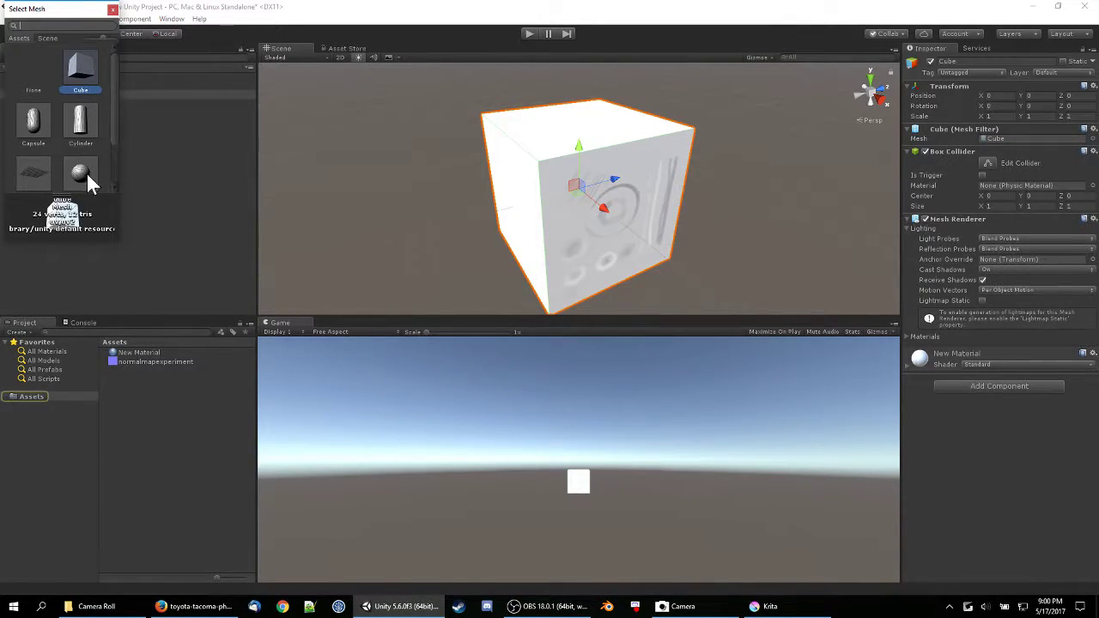
pyautogui.click(86, 172)
pyautogui.click(425, 147)
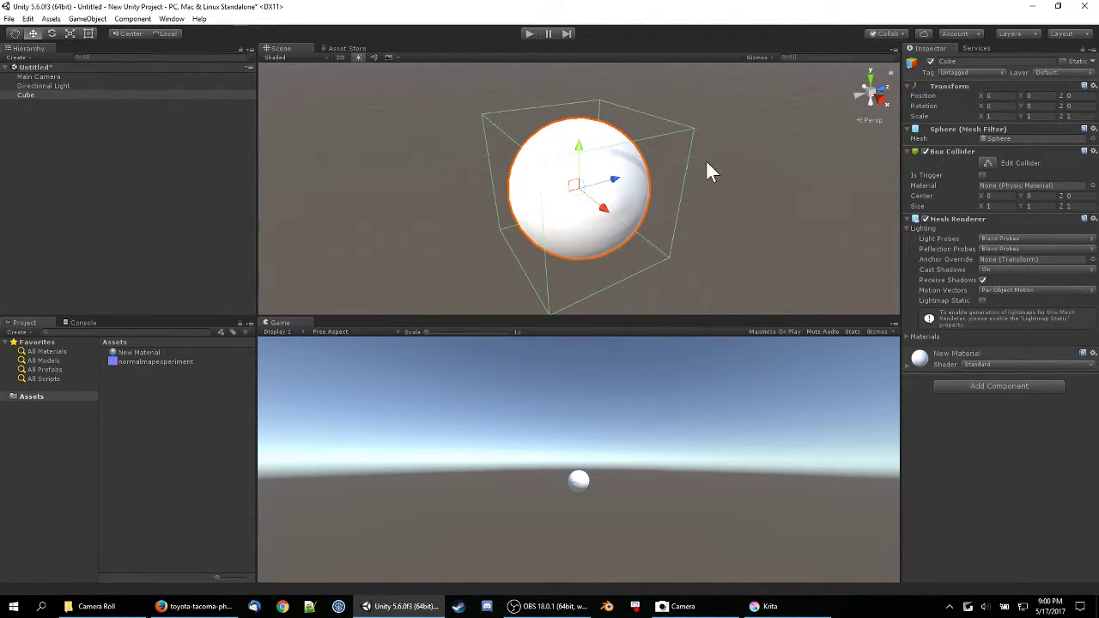
pyautogui.click(709, 185)
pyautogui.moveTo(655, 185)
pyautogui.mouseDown()
pyautogui.moveTo(613, 197)
pyautogui.moveTo(449, 123)
pyautogui.moveTo(653, 232)
pyautogui.moveTo(687, 214)
pyautogui.moveTo(685, 225)
pyautogui.mouseUp()
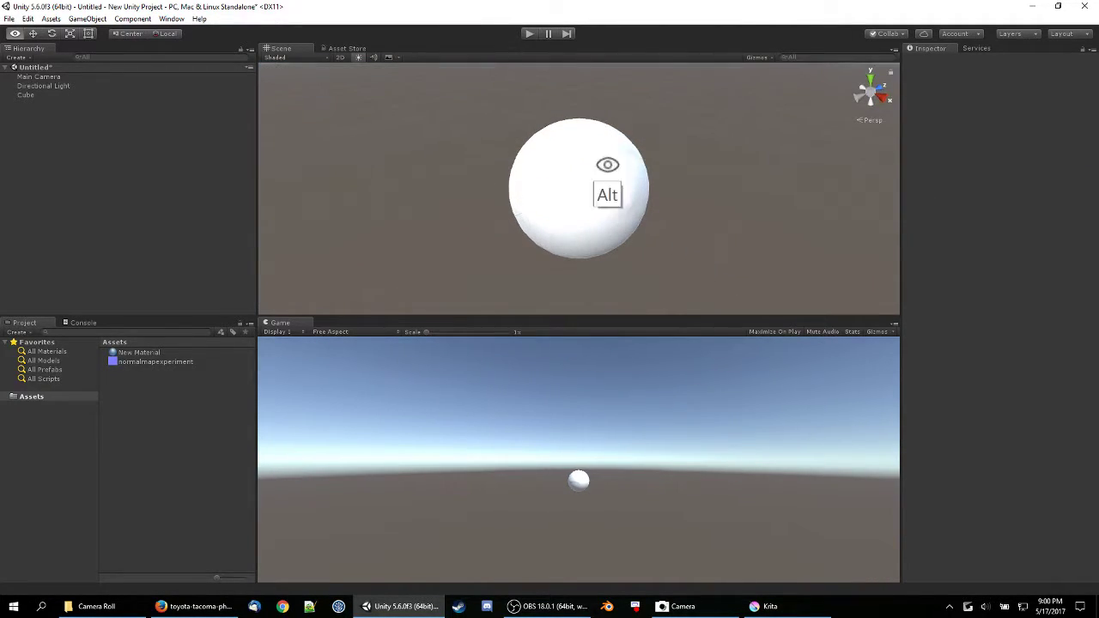
pyautogui.moveTo(523, 166); pyautogui.dragTo(544, 179)
# - Move the Directional Light with global-axis handles to position 0.34, 0.29, -3.22
pyautogui.click(579, 86)
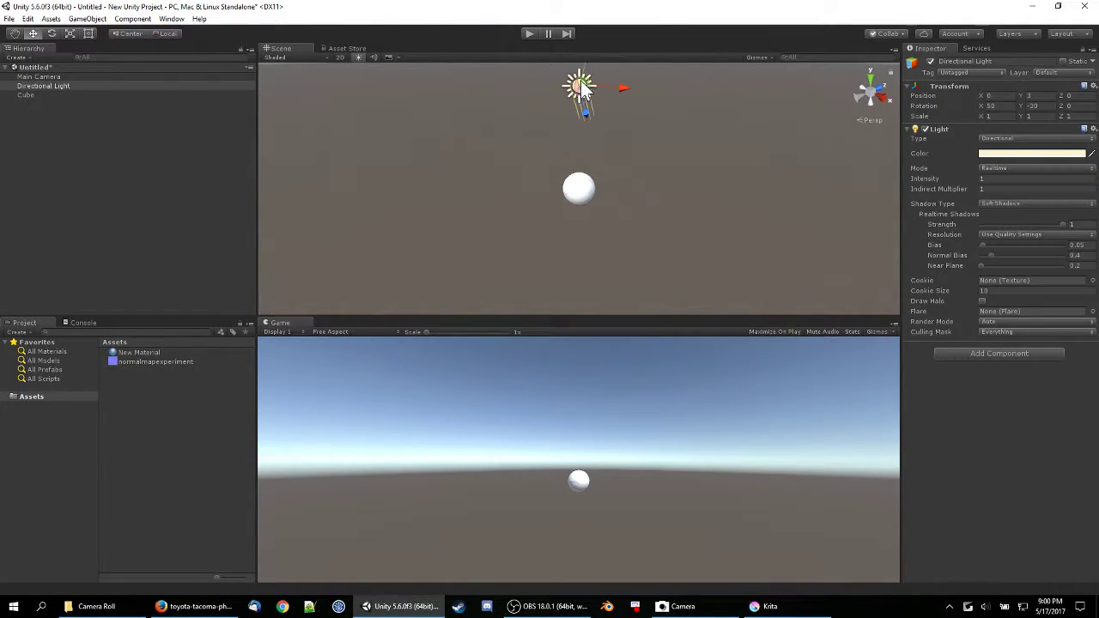
pyautogui.moveTo(586, 68); pyautogui.dragTo(577, 94)
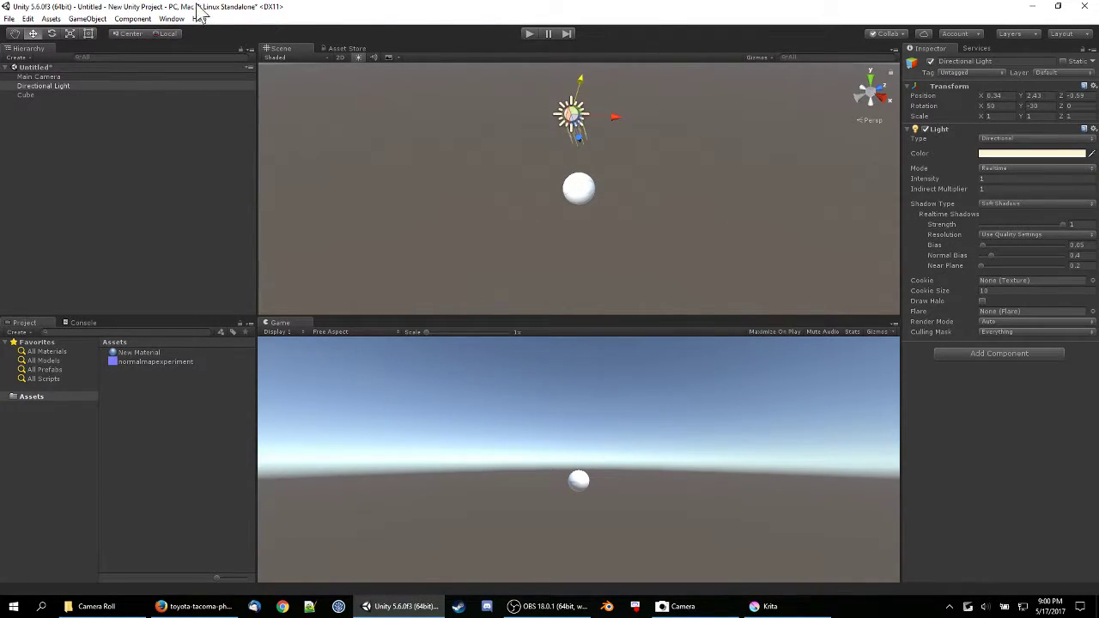
pyautogui.click(167, 33)
pyautogui.click(557, 91)
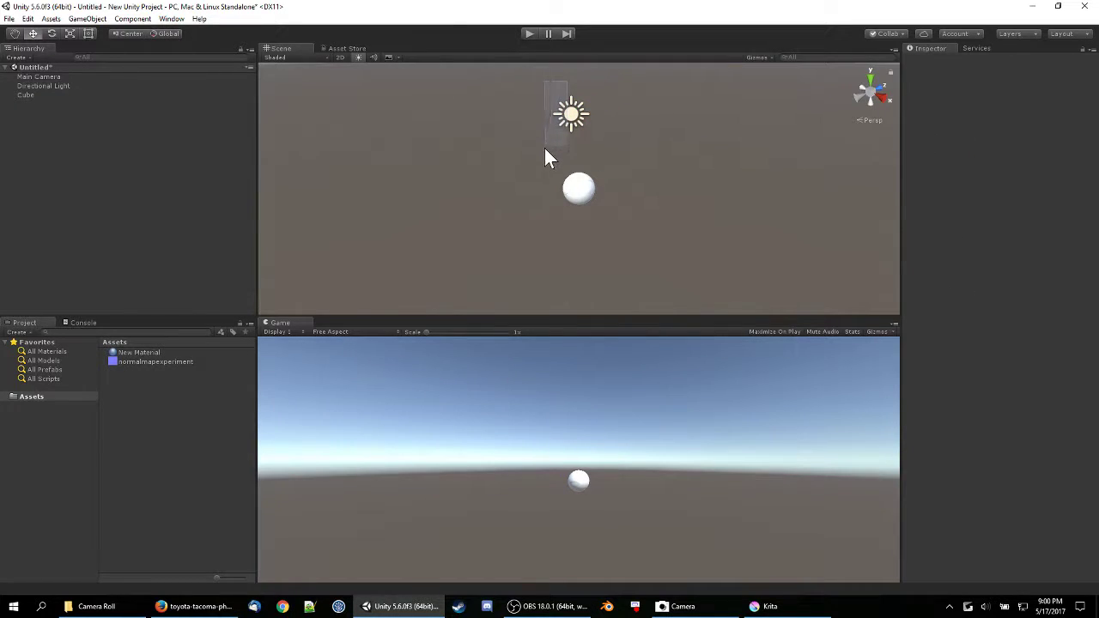
pyautogui.click(570, 111)
pyautogui.moveTo(571, 67); pyautogui.dragTo(552, 132)
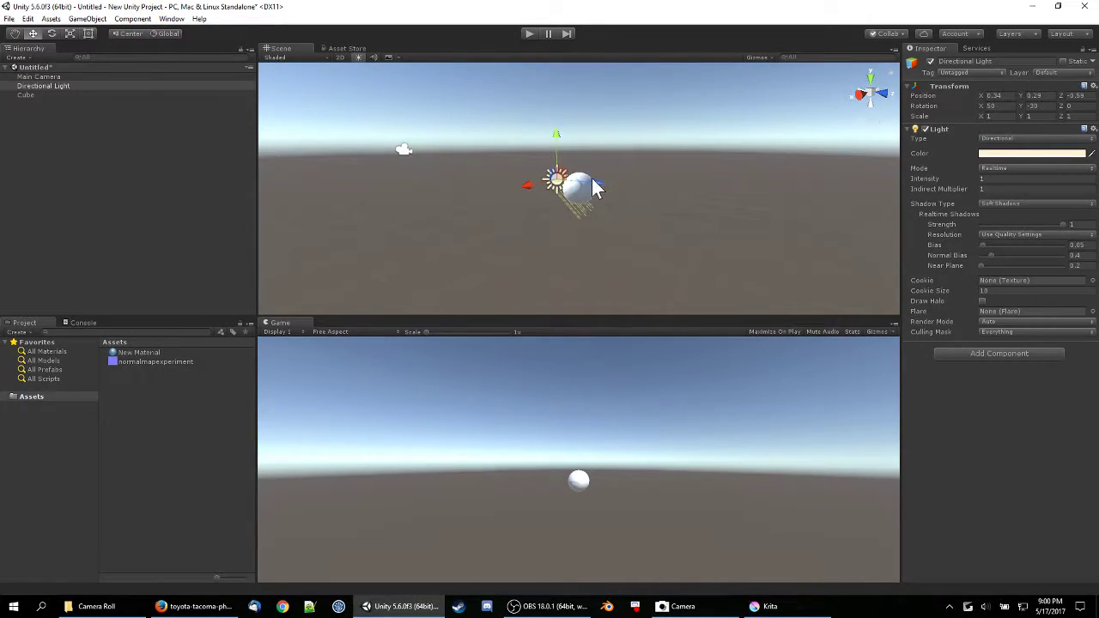
pyautogui.moveTo(596, 187); pyautogui.dragTo(531, 159)
# - Rotate the Directional Light so it relights the sphere from a new angle
pyautogui.moveTo(564, 194); pyautogui.dragTo(596, 194)
pyautogui.press('e')
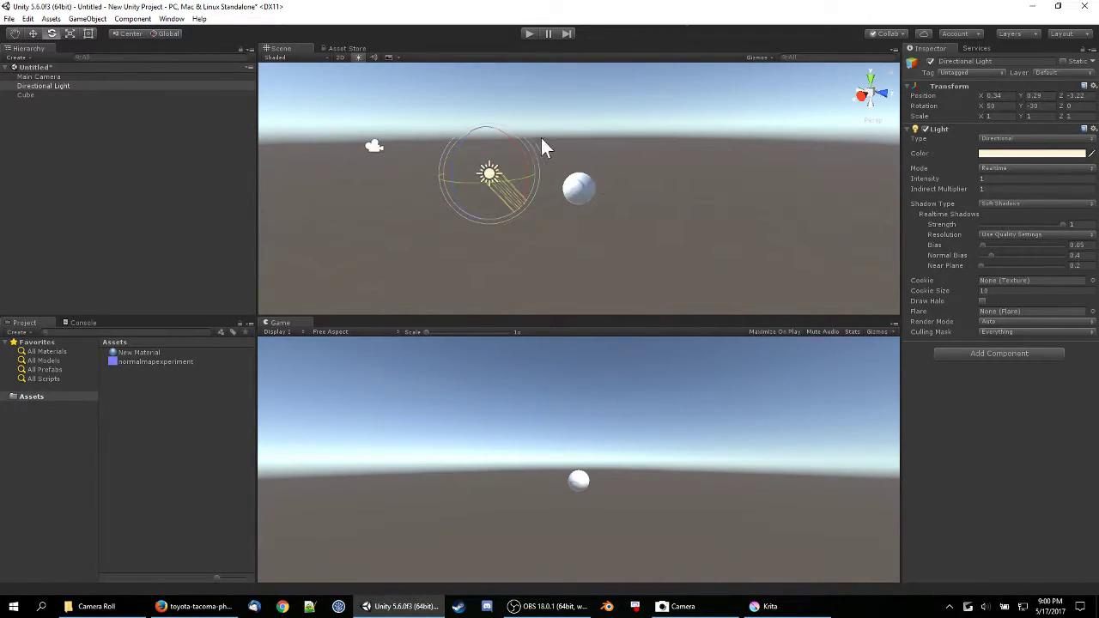
pyautogui.moveTo(517, 149)
pyautogui.mouseDown()
pyautogui.moveTo(468, 115)
pyautogui.moveTo(390, 98)
pyautogui.moveTo(506, 163)
pyautogui.moveTo(526, 233)
pyautogui.moveTo(499, 146)
pyautogui.moveTo(473, 177)
pyautogui.moveTo(588, 189)
pyautogui.moveTo(489, 199)
pyautogui.moveTo(512, 198)
pyautogui.mouseUp()
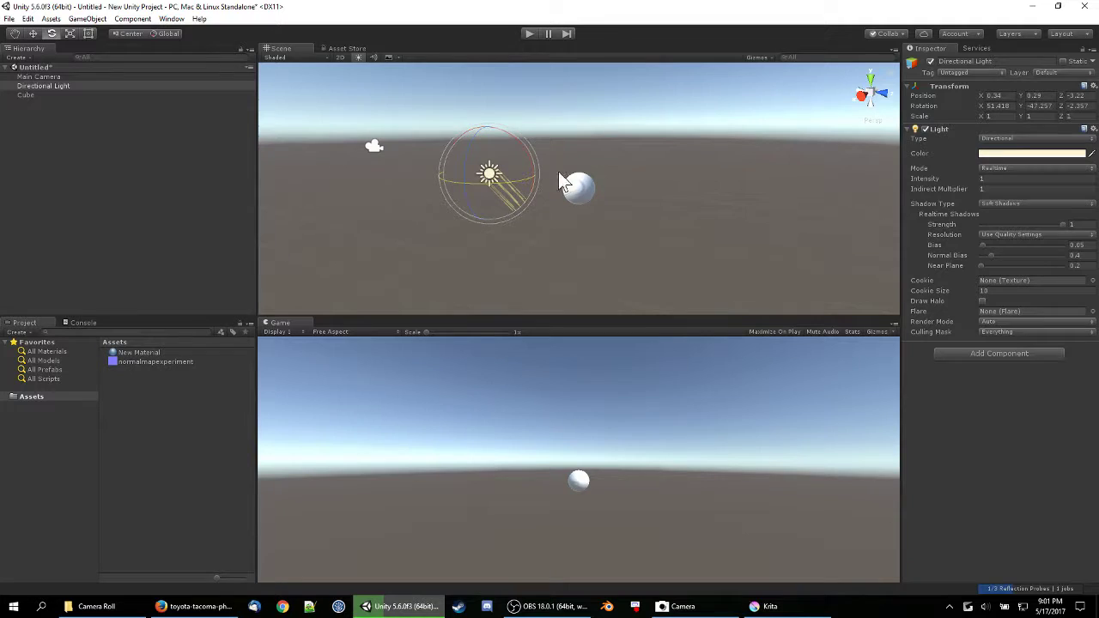
pyautogui.click(158, 360)
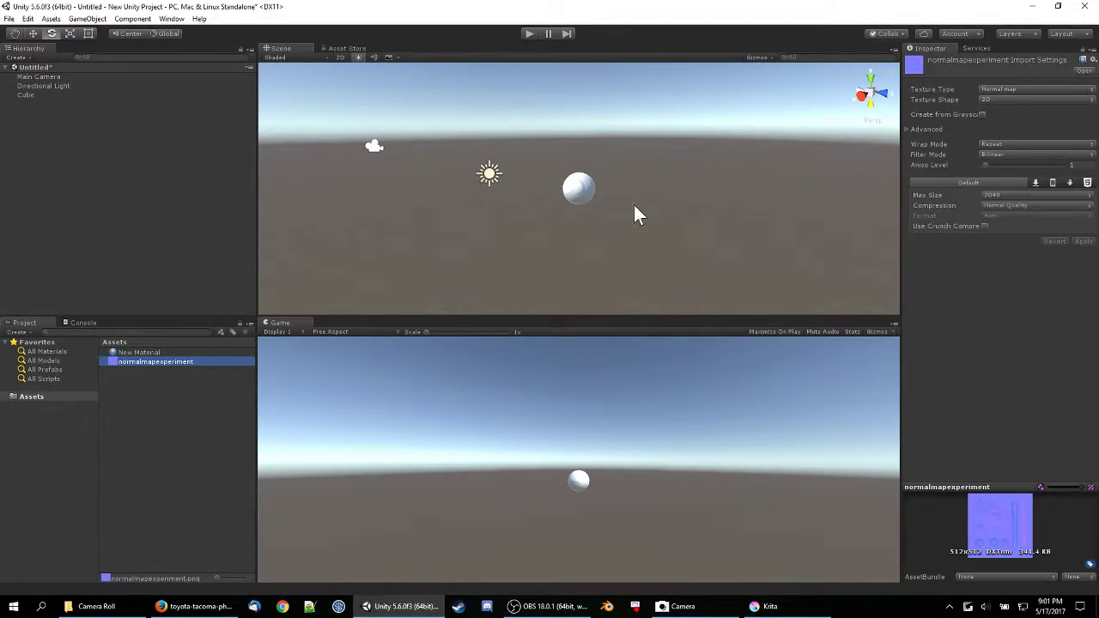
pyautogui.click(142, 352)
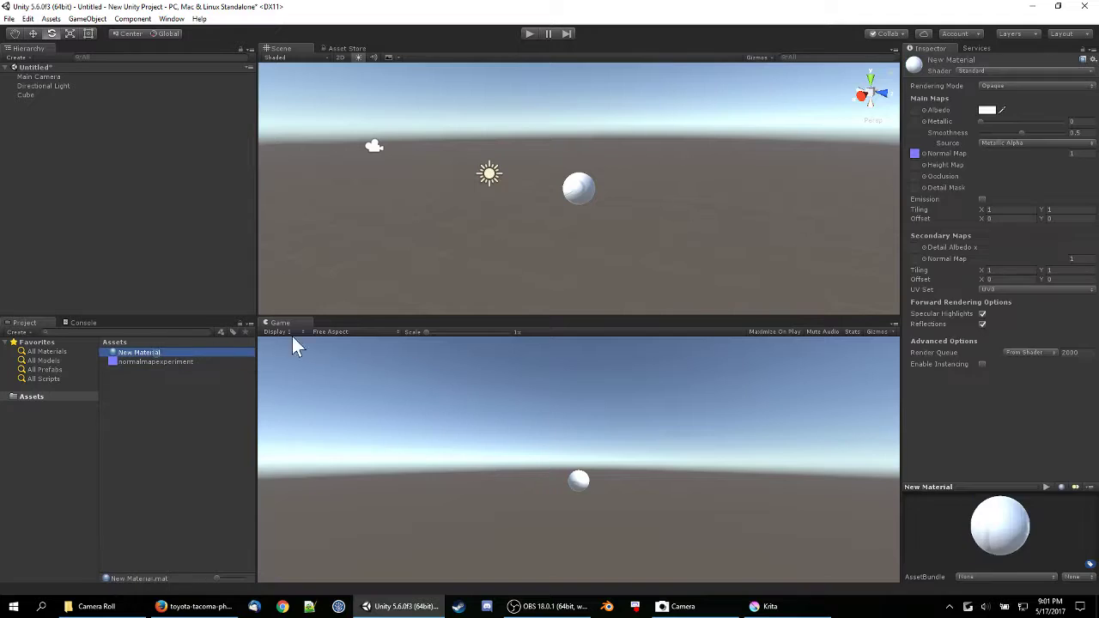
# - Set New Material's albedo to a bright, saturated yellow-green
pyautogui.click(986, 110)
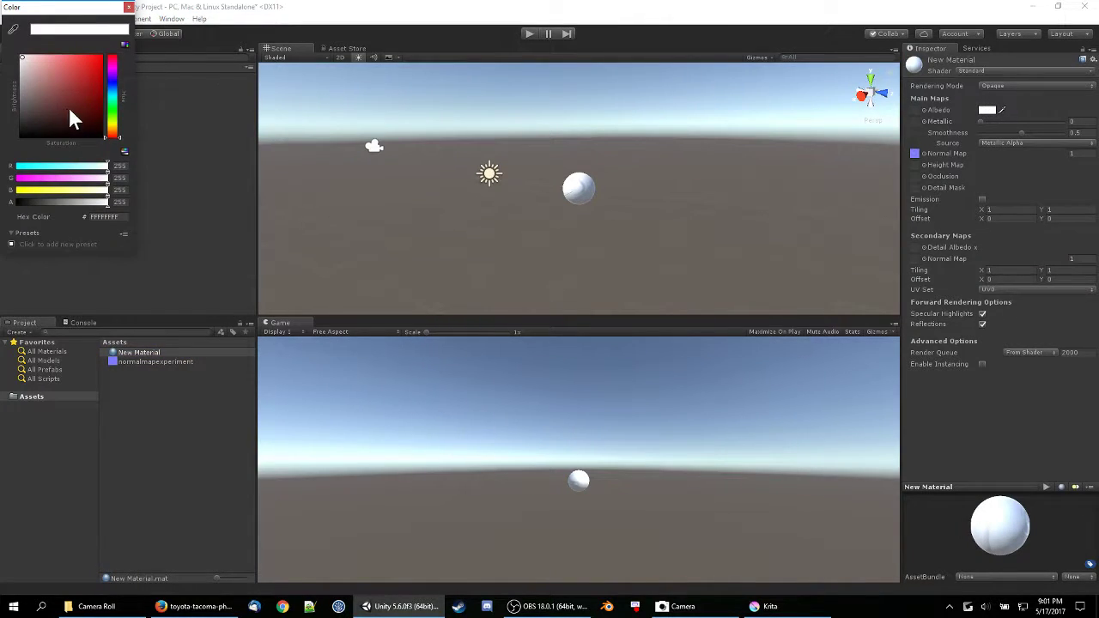
pyautogui.click(113, 119)
pyautogui.click(102, 61)
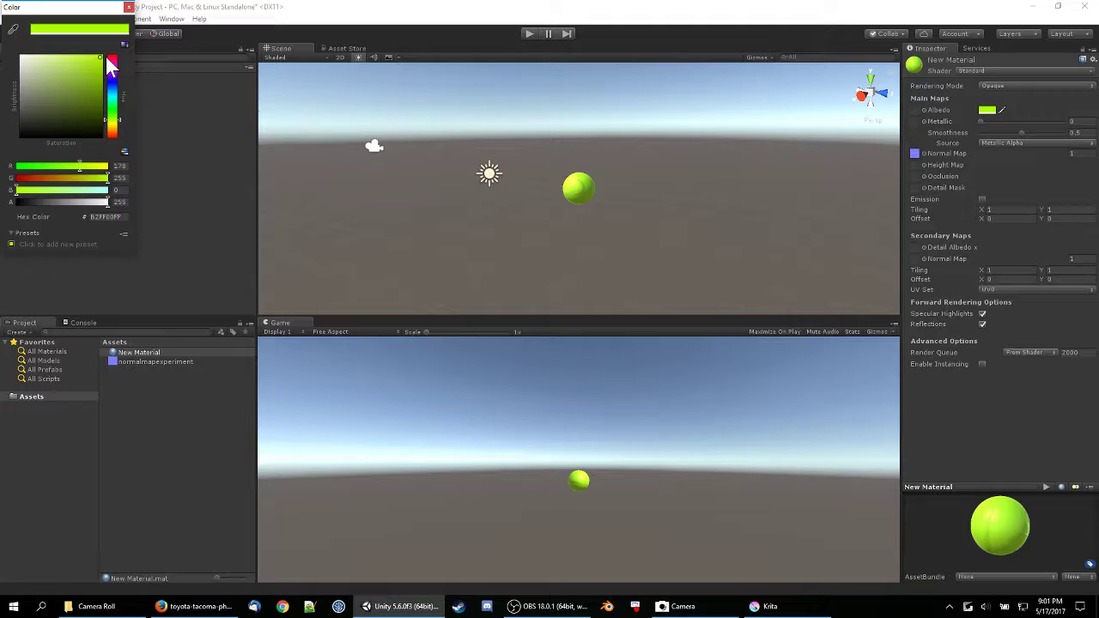
pyautogui.moveTo(107, 63); pyautogui.dragTo(103, 56)
pyautogui.click(114, 119)
# - Set the material's Metallic to 0.285 and zoom in on the green sphere
pyautogui.moveTo(979, 121)
pyautogui.mouseDown()
pyautogui.moveTo(1044, 128)
pyautogui.moveTo(963, 123)
pyautogui.mouseUp()
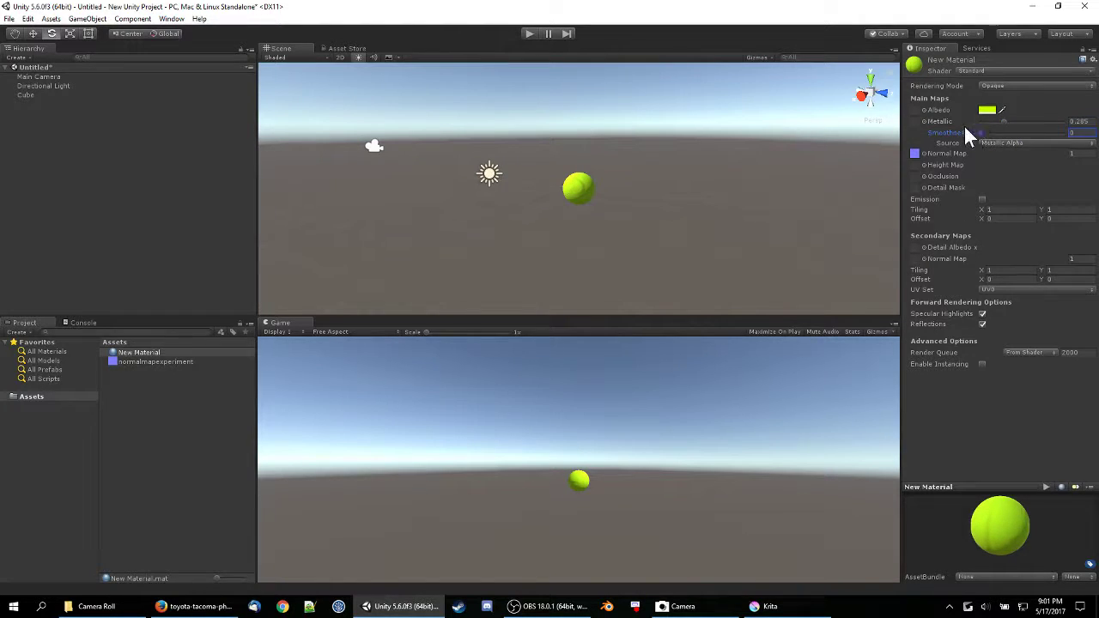
pyautogui.click(687, 156)
pyautogui.press('alt')
pyautogui.scroll(5, 567, 189)
pyautogui.moveTo(614, 200); pyautogui.dragTo(522, 166)
# - Rotate the Directional Light to about 33.3, -33.2, 18.1 to reshade the lime-green sphere
pyautogui.click(429, 155)
pyautogui.moveTo(429, 155); pyautogui.dragTo(486, 105)
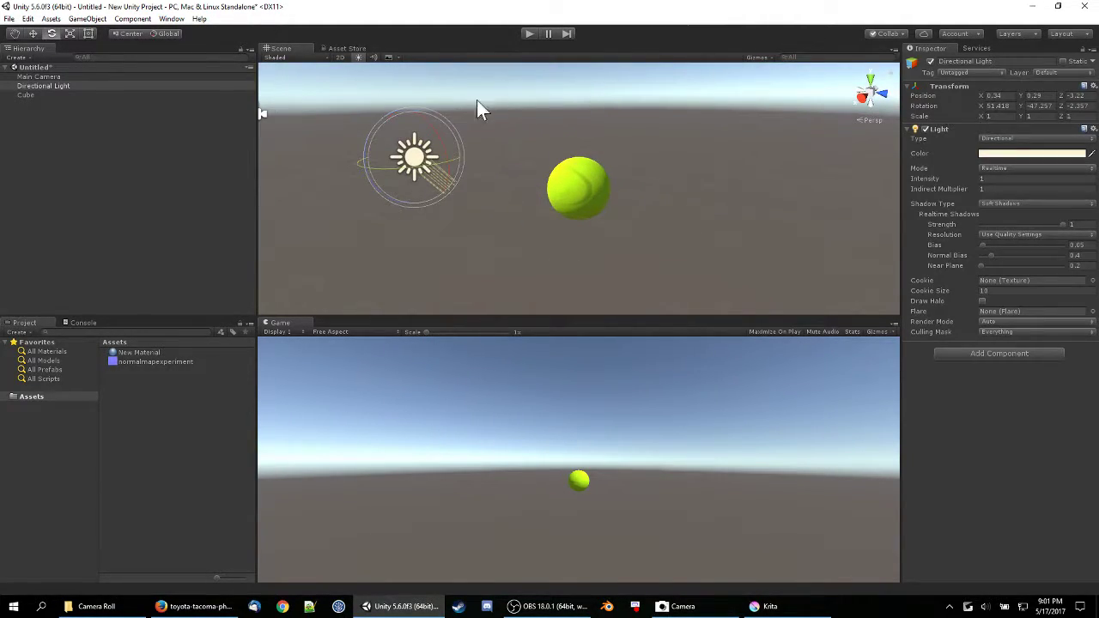
pyautogui.moveTo(441, 139); pyautogui.dragTo(383, 123)
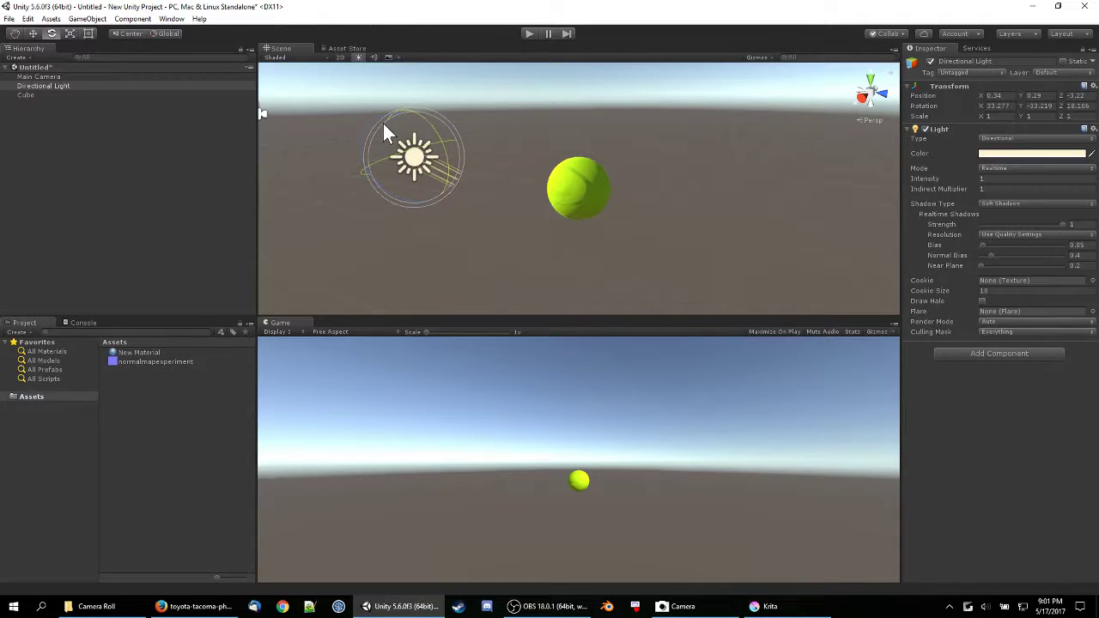
# - Back in Krita, create a new custom document 1000 px wide and 500 px high
pyautogui.click(762, 606)
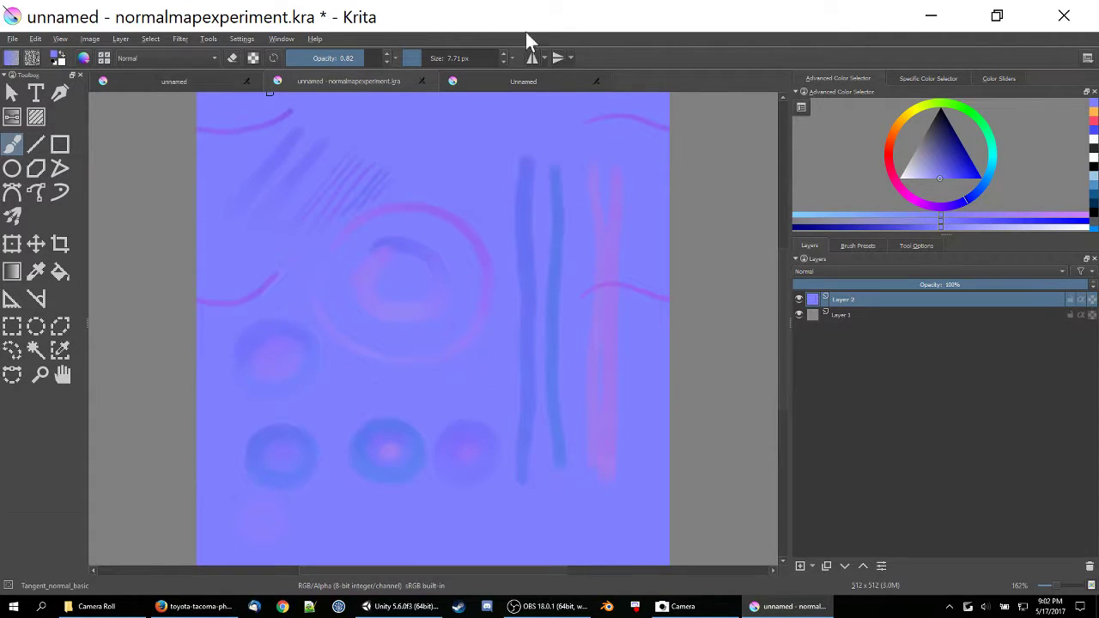
pyautogui.click(13, 40)
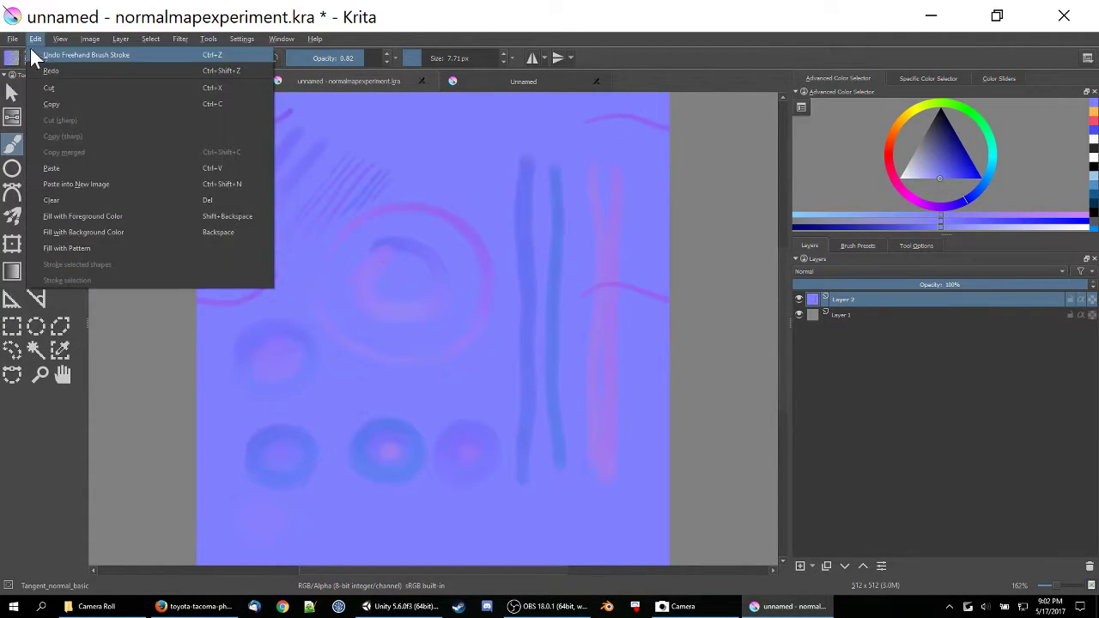
pyautogui.click(24, 55)
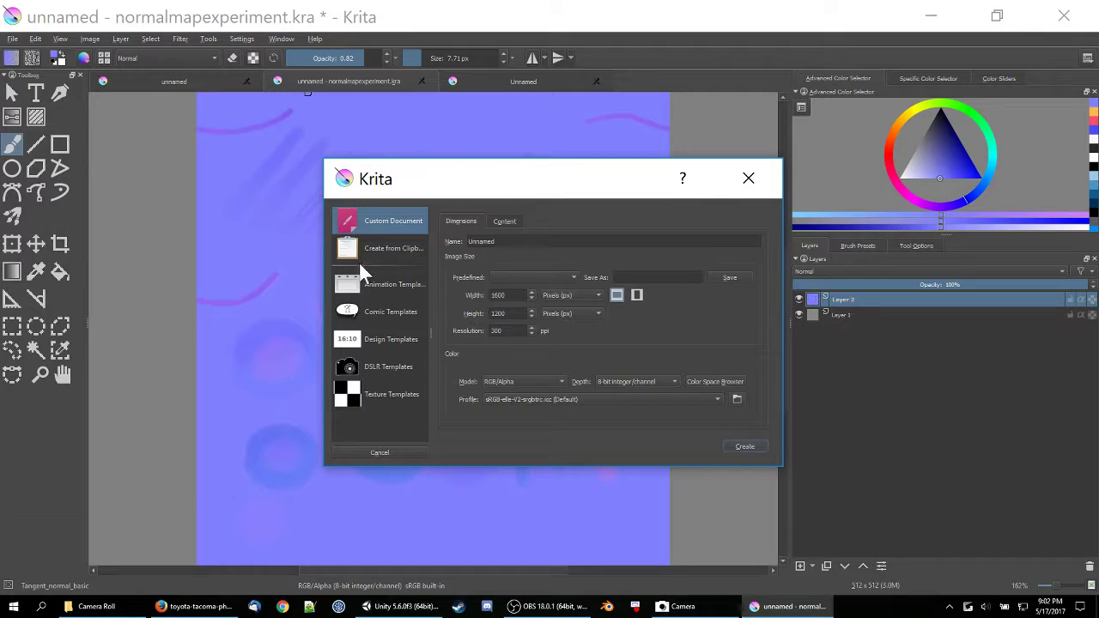
pyautogui.doubleClick(502, 295)
pyautogui.write('1000')
pyautogui.press('Tab')
pyautogui.write('500')
pyautogui.press('Tab')
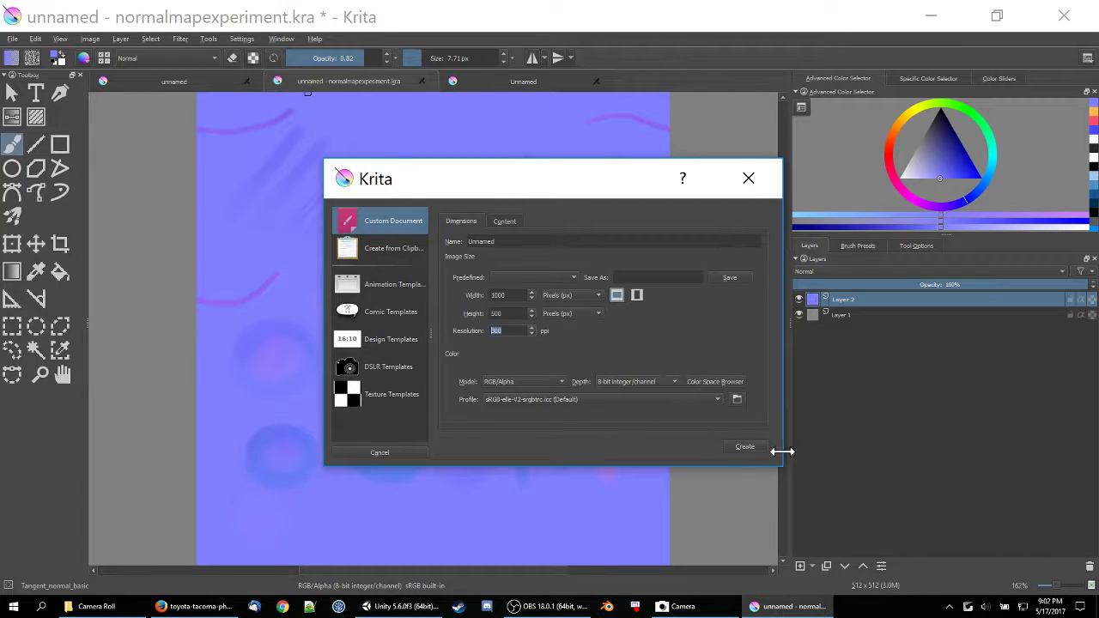
pyautogui.click(741, 446)
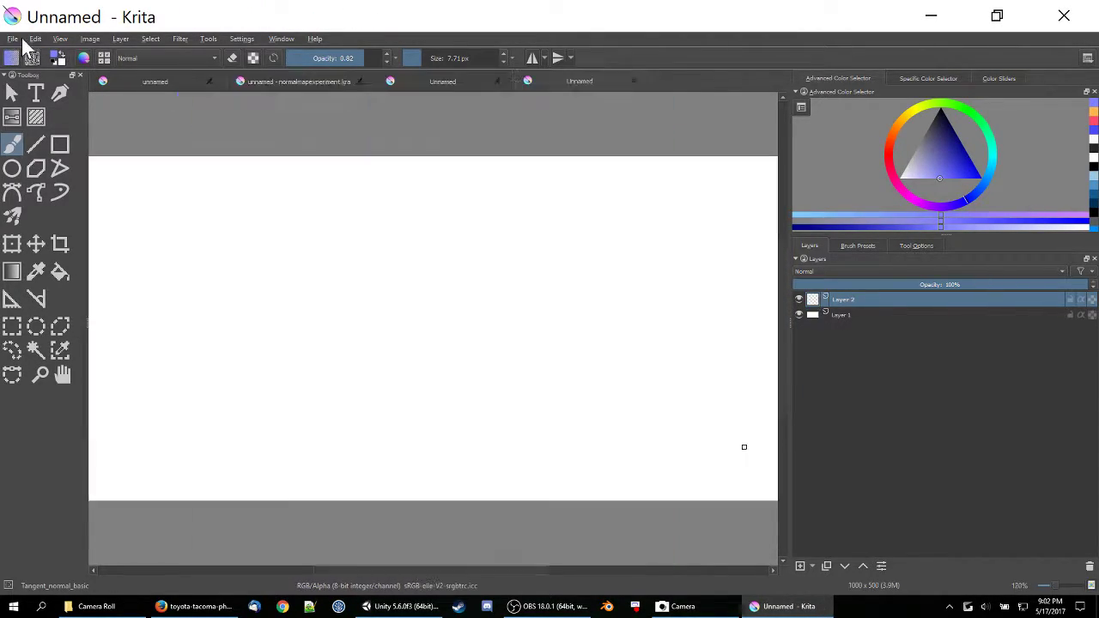
pyautogui.click(13, 38)
# - Create a document from the Animation-Japanese-En template and select its Black layer
pyautogui.click(60, 57)
pyautogui.click(360, 283)
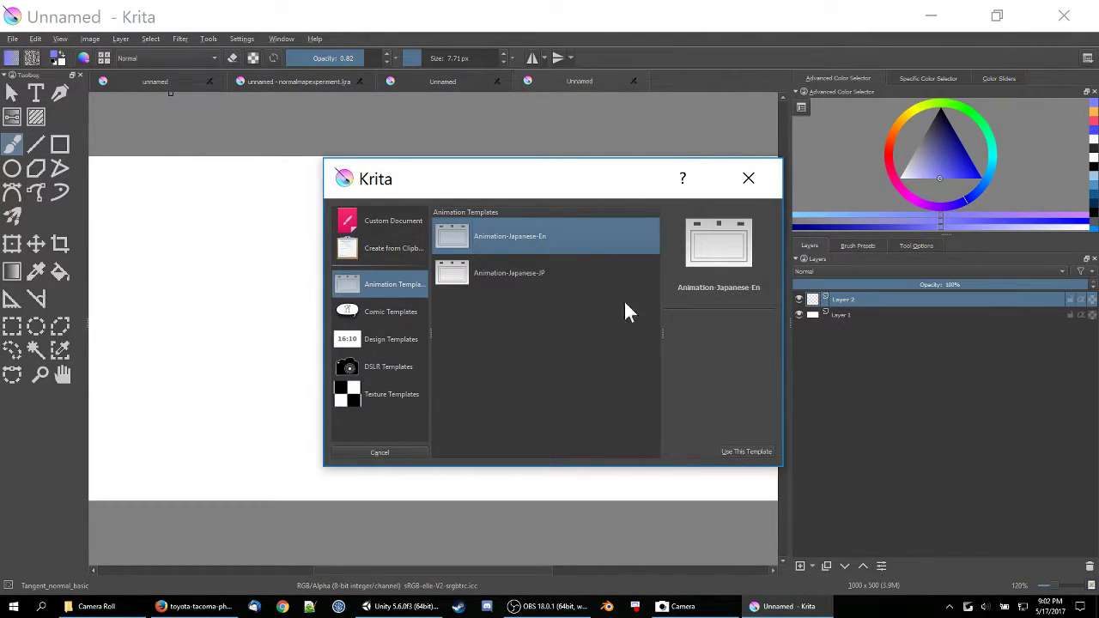
pyautogui.click(736, 451)
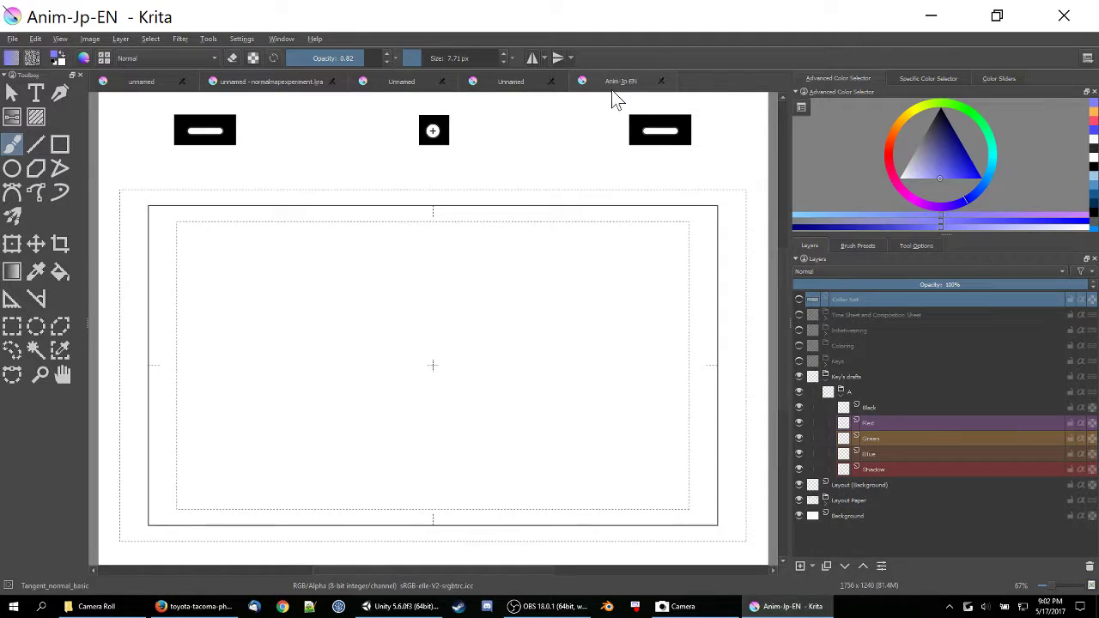
pyautogui.click(857, 376)
pyautogui.click(875, 403)
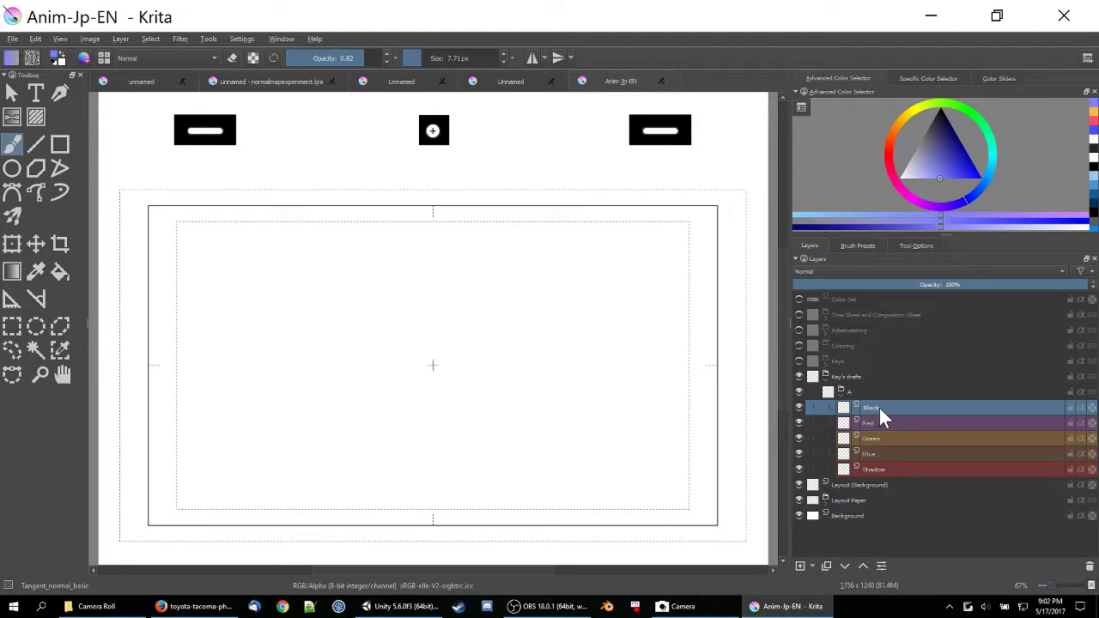
# - Choose the Basic_tip_default Pixel brush preset in the brush settings editor
pyautogui.click(84, 58)
pyautogui.click(107, 93)
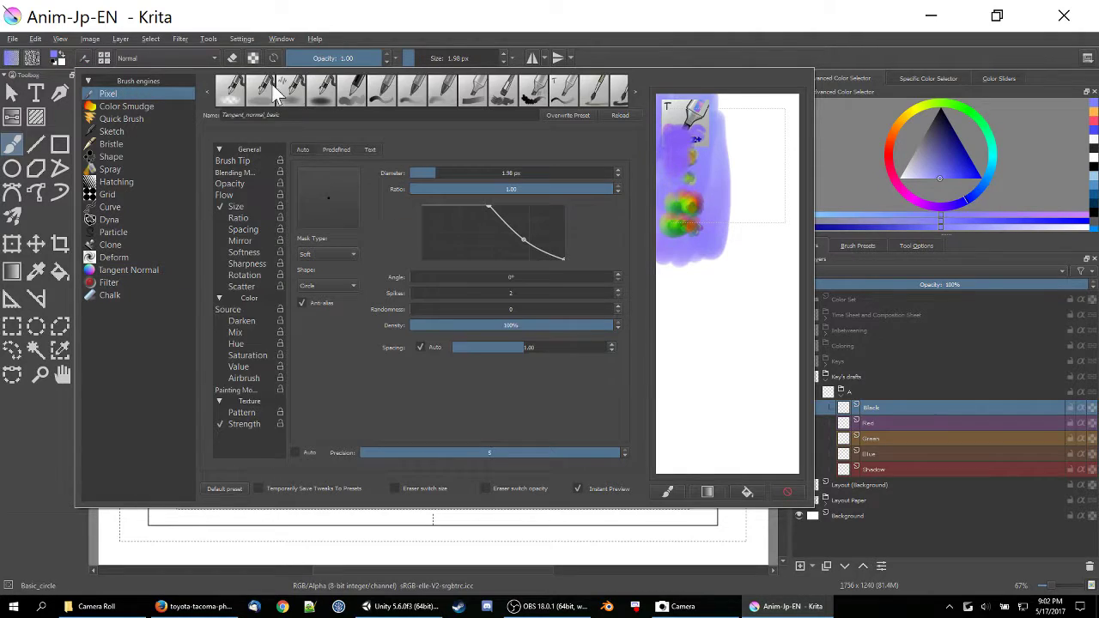
pyautogui.click(382, 90)
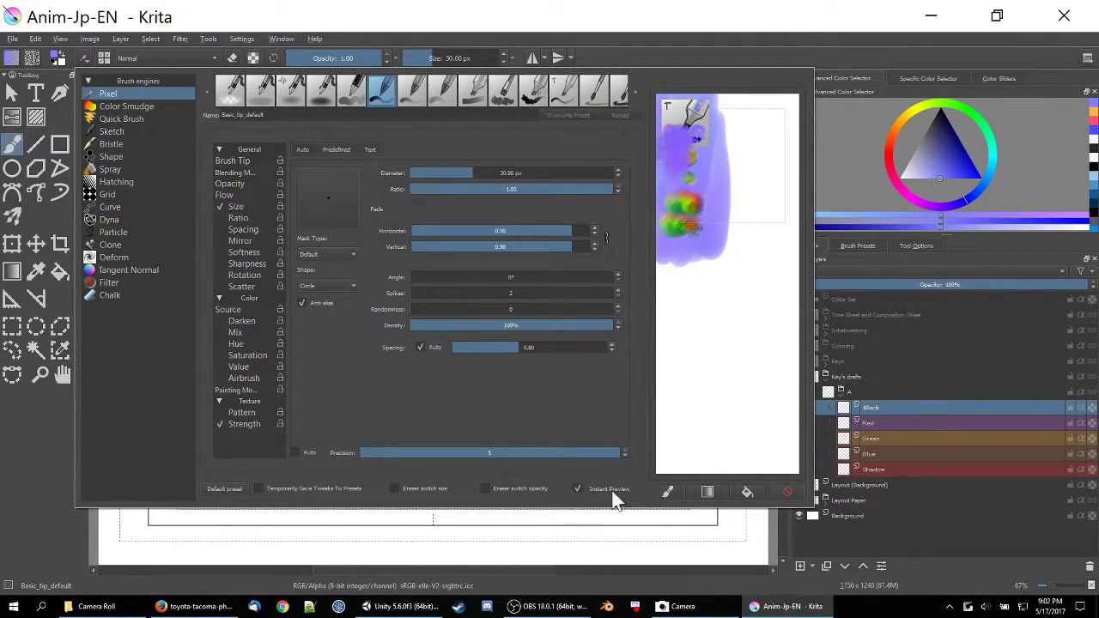
pyautogui.click(560, 528)
# - Pick the Pencil_2B brush from the pop-up palette's sketch tag
pyautogui.rightClick(399, 307)
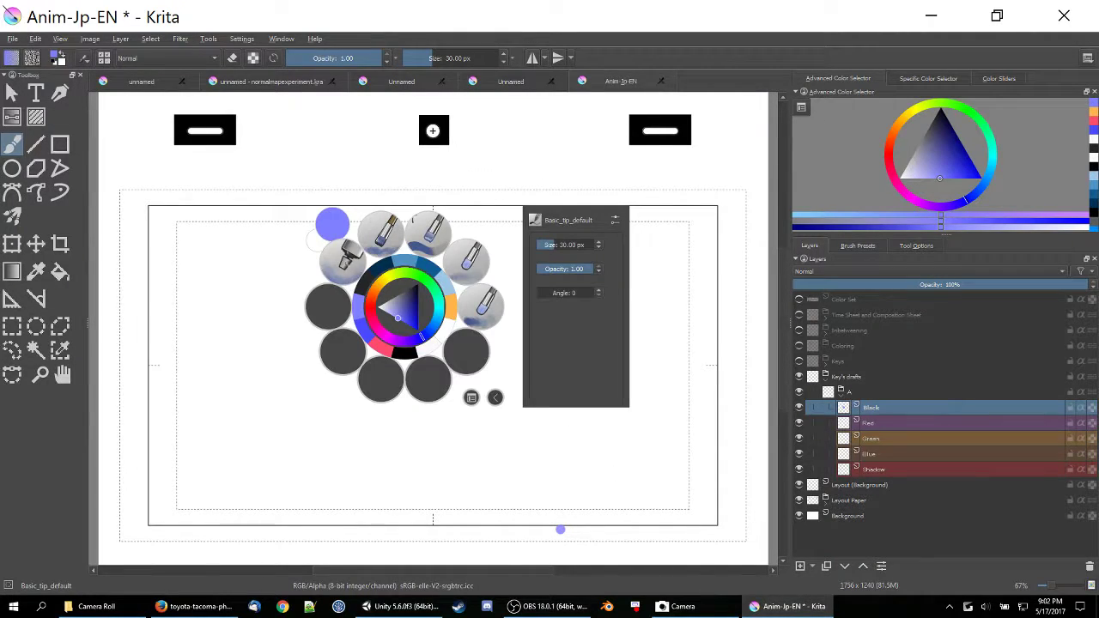
pyautogui.click(471, 398)
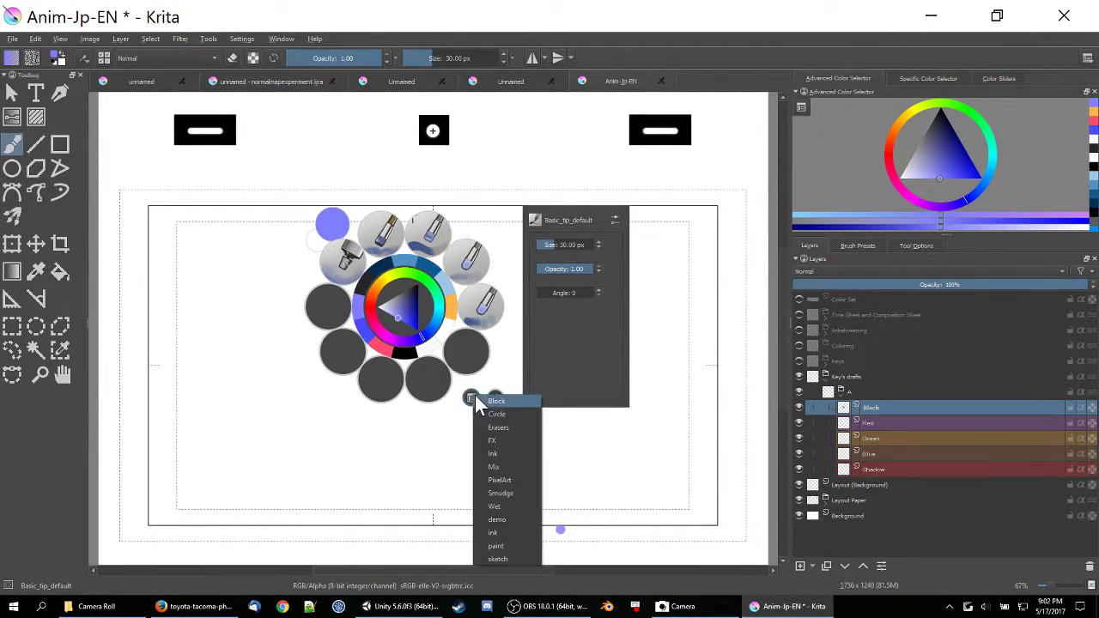
pyautogui.click(498, 558)
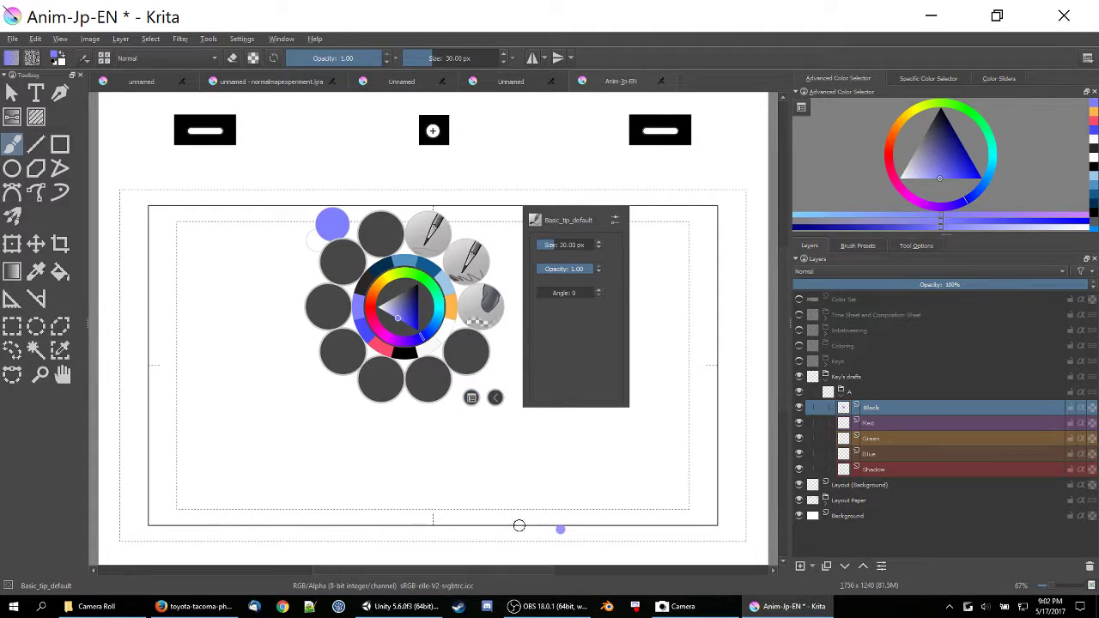
pyautogui.click(466, 260)
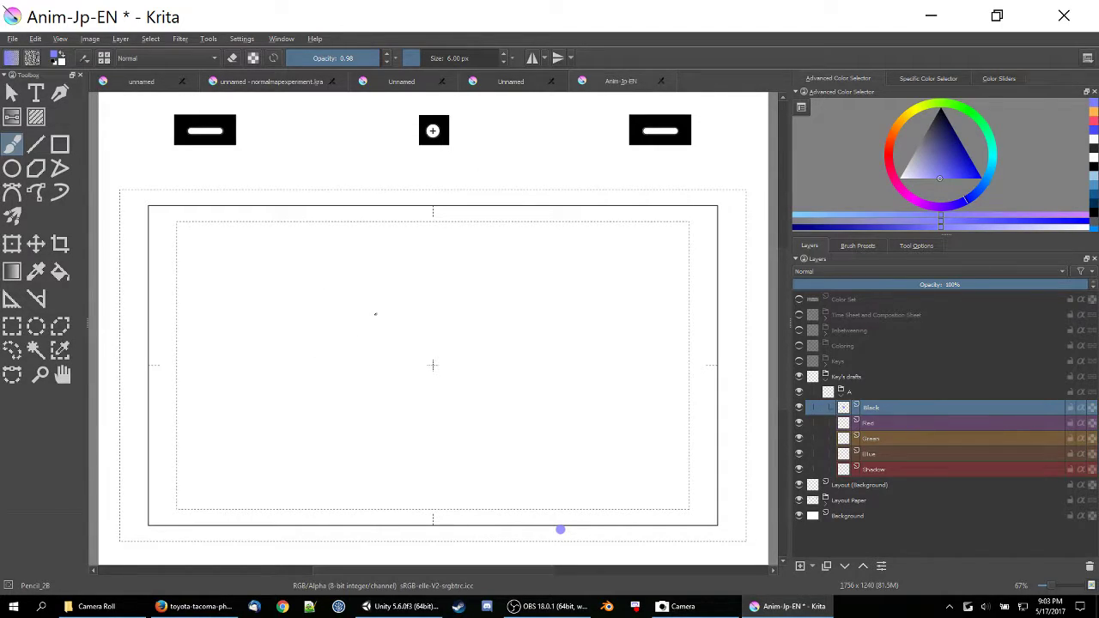
# - Browse the Window, Image and View menus looking for the docker options
pyautogui.click(284, 39)
pyautogui.moveTo(218, 37)
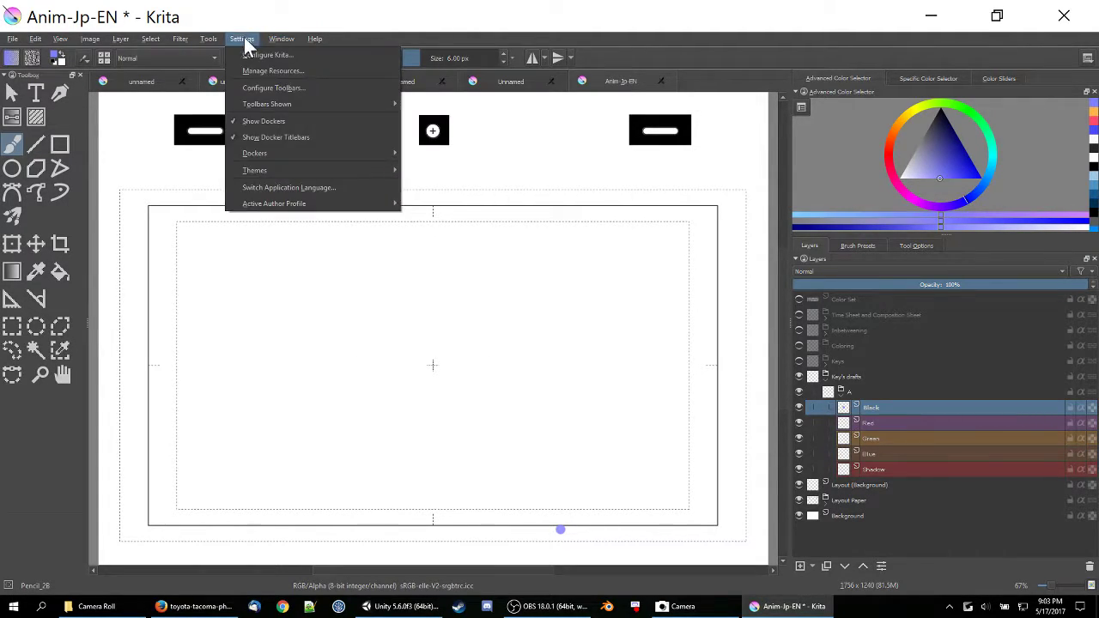
pyautogui.click(153, 38)
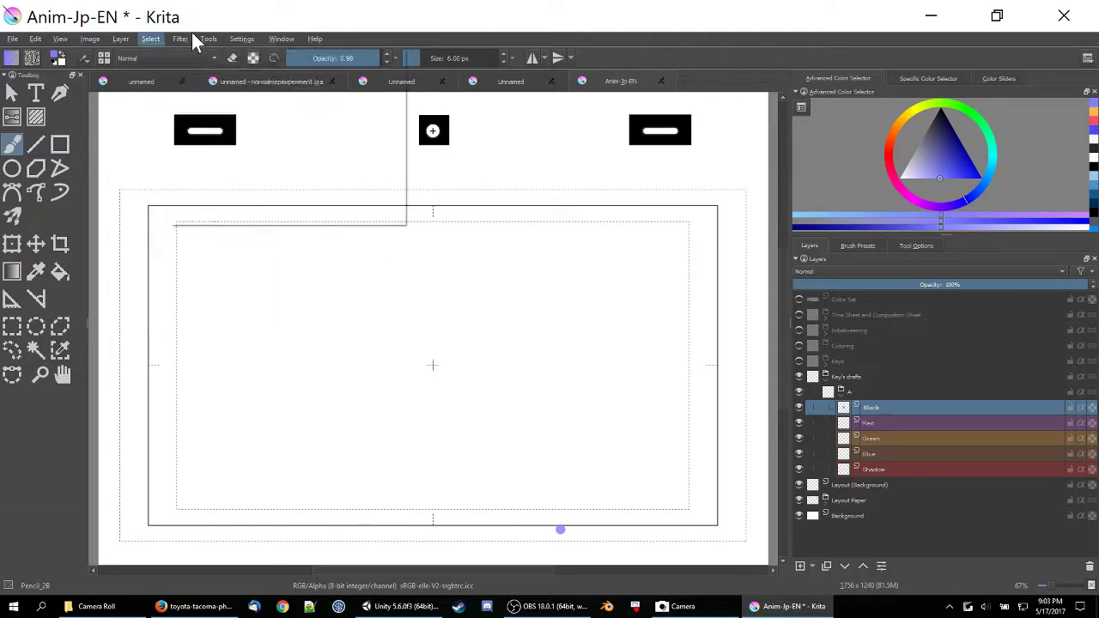
pyautogui.click(89, 39)
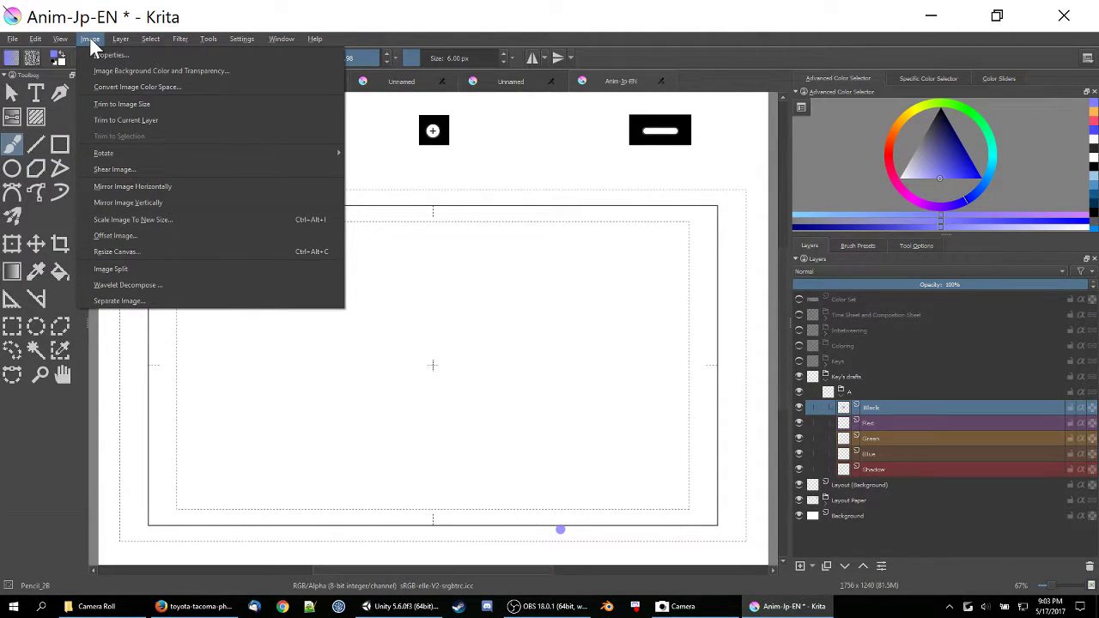
pyautogui.moveTo(179, 39)
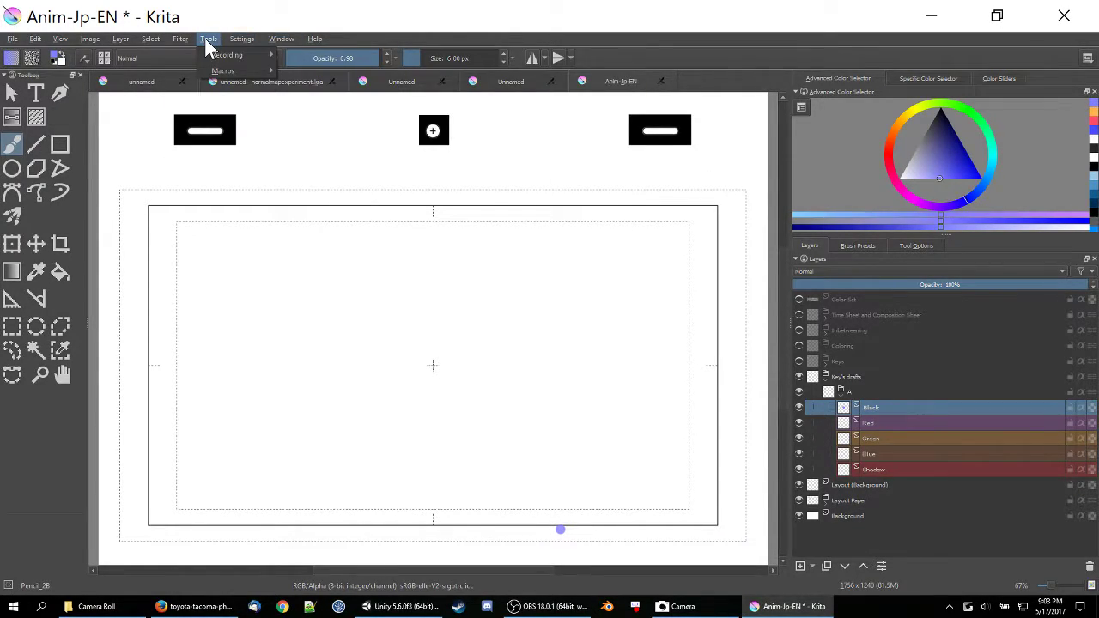
pyautogui.moveTo(94, 42)
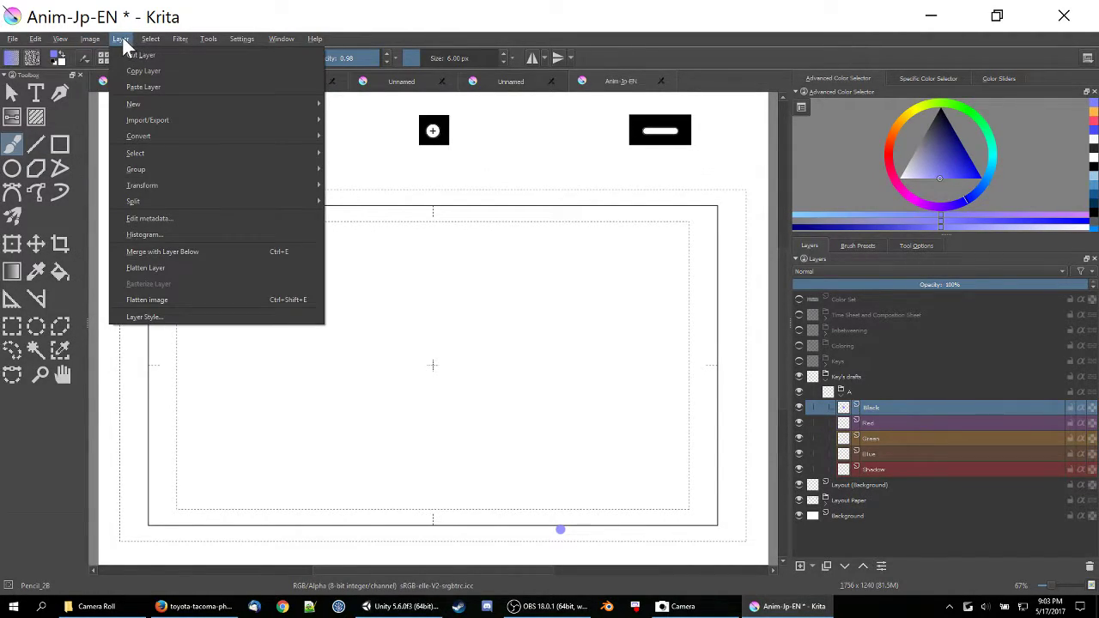
pyautogui.moveTo(278, 38)
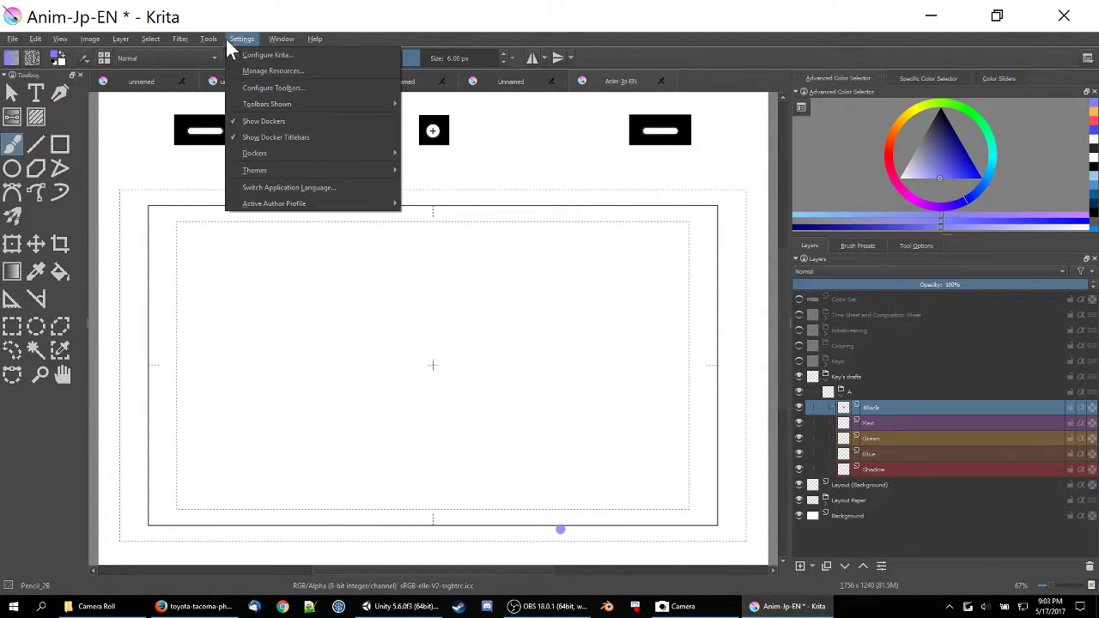
pyautogui.moveTo(245, 38)
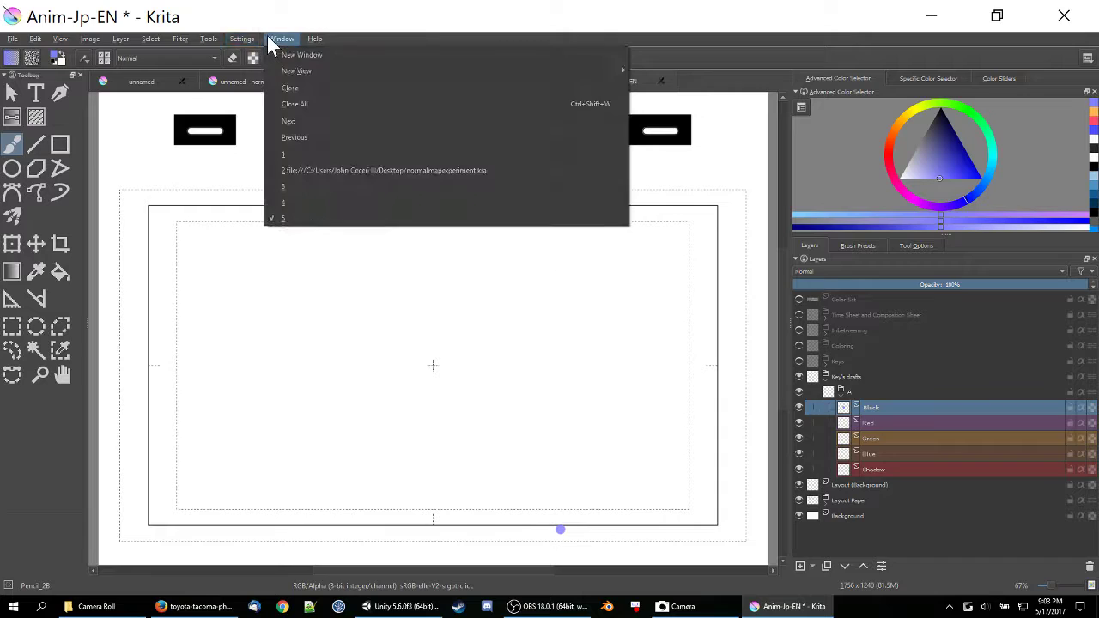
pyautogui.moveTo(288, 71)
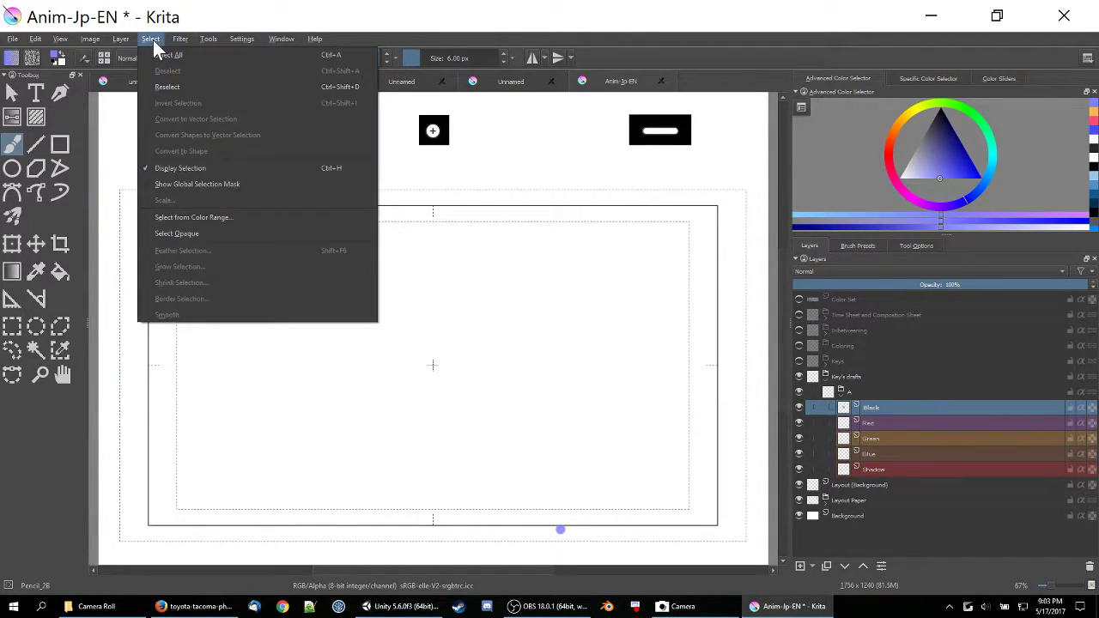
pyautogui.click(59, 37)
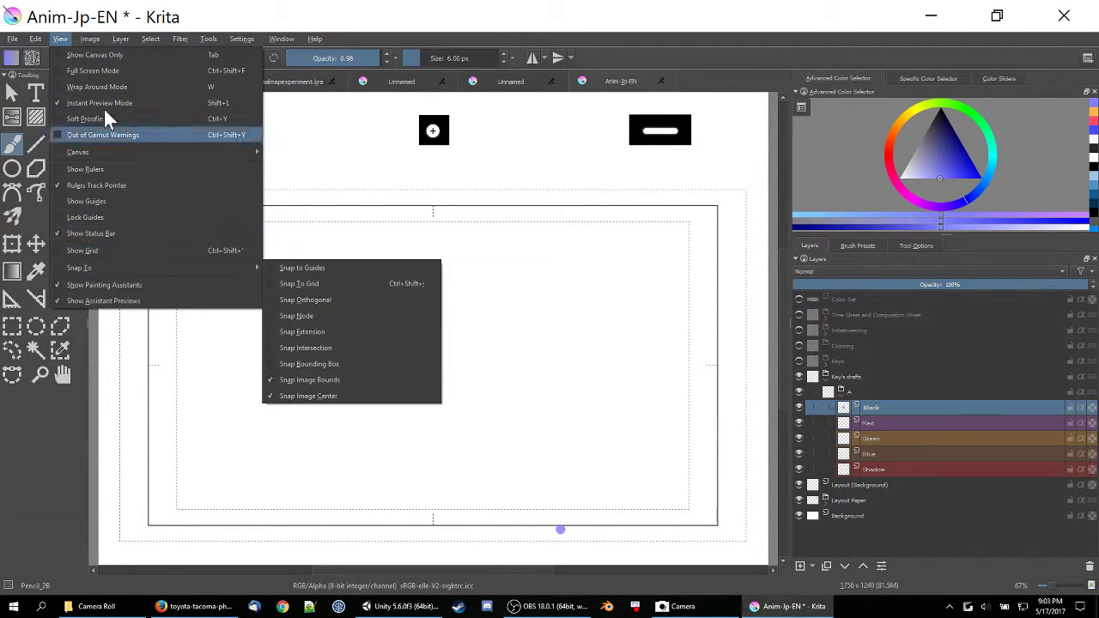
pyautogui.click(102, 37)
pyautogui.click(97, 41)
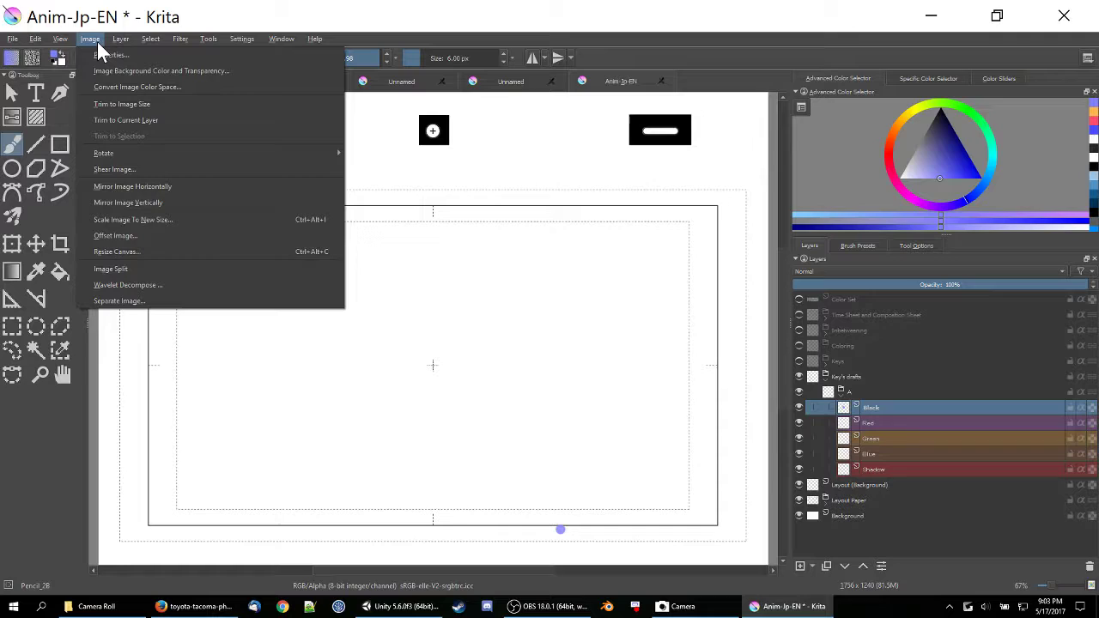
pyautogui.click(495, 24)
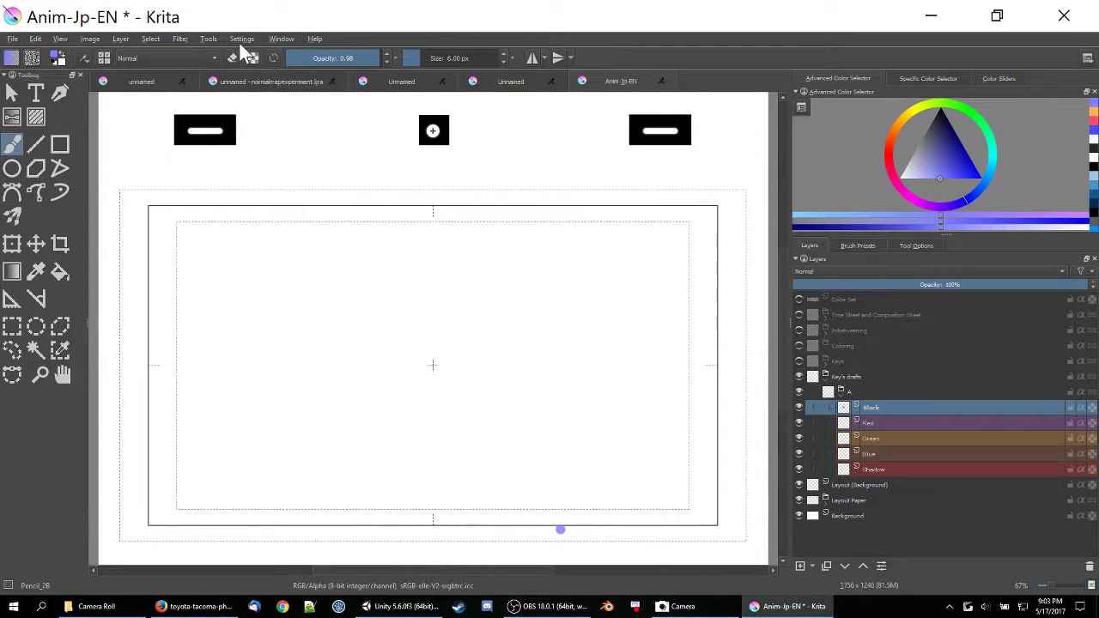
# - Open Settings > Dockers to list the available dockers
pyautogui.click(150, 38)
pyautogui.moveTo(129, 38)
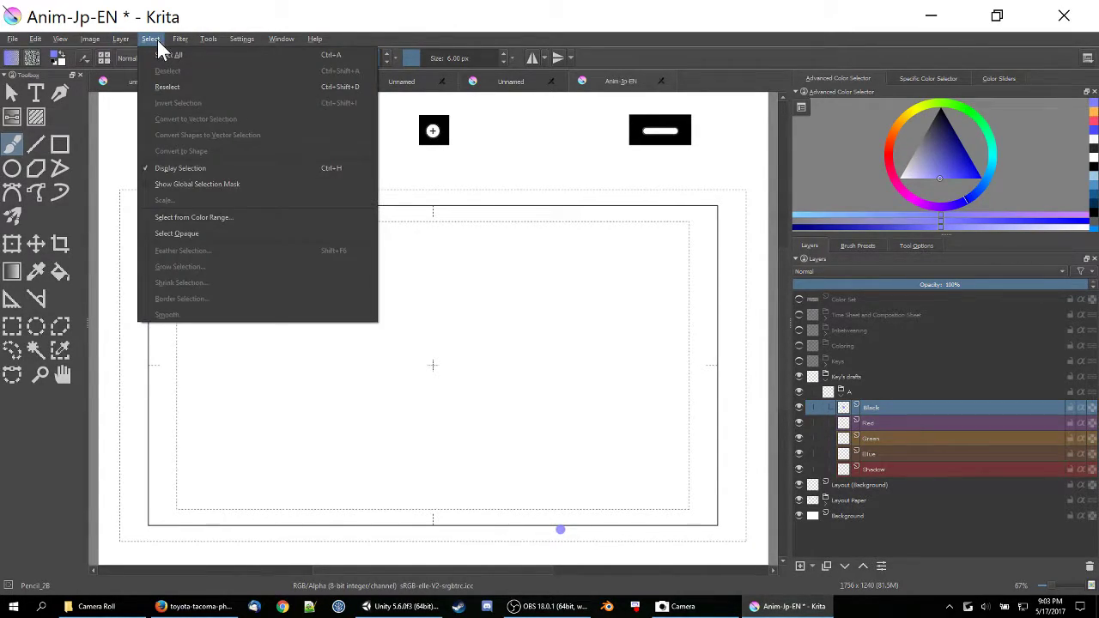
pyautogui.click(156, 40)
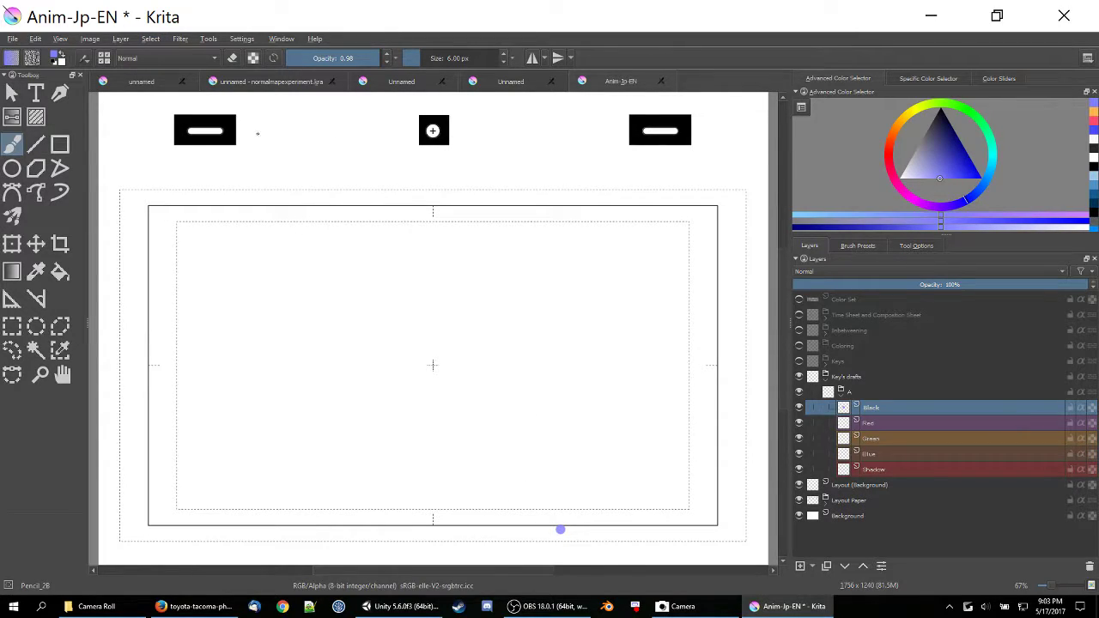
pyautogui.click(241, 40)
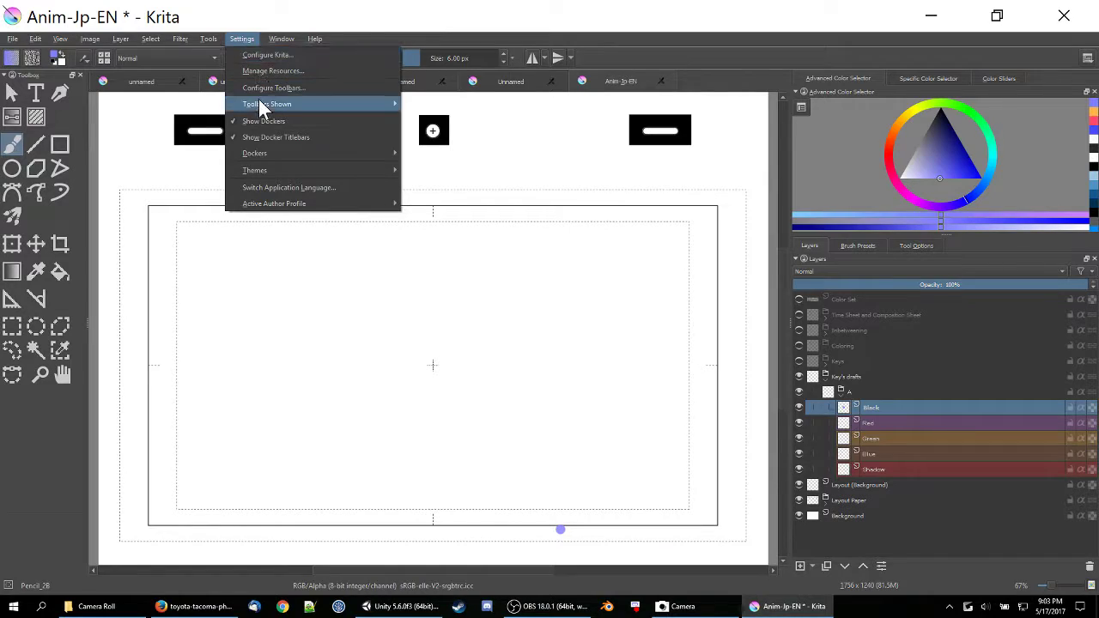
pyautogui.moveTo(260, 105)
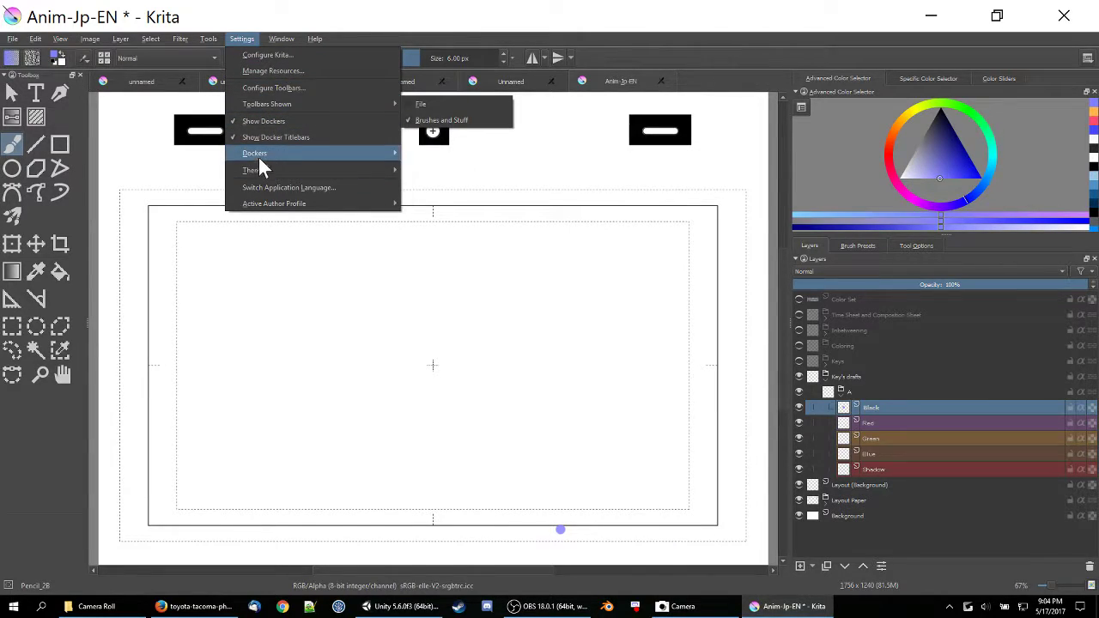
pyautogui.moveTo(261, 153)
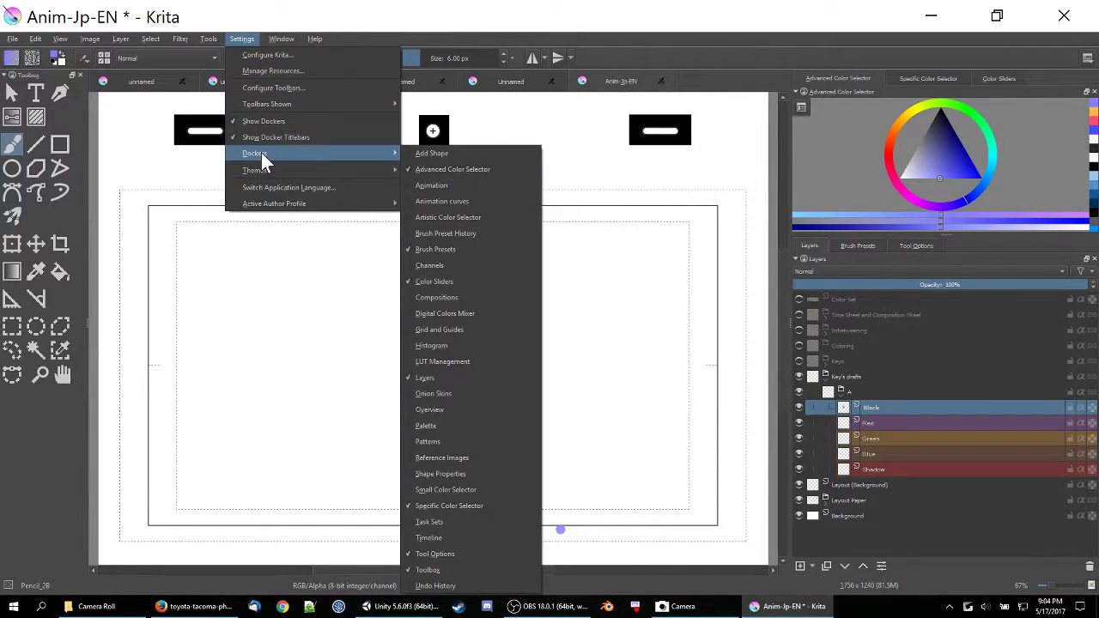
# - Show the Animation docker with its playback controls
pyautogui.click(446, 185)
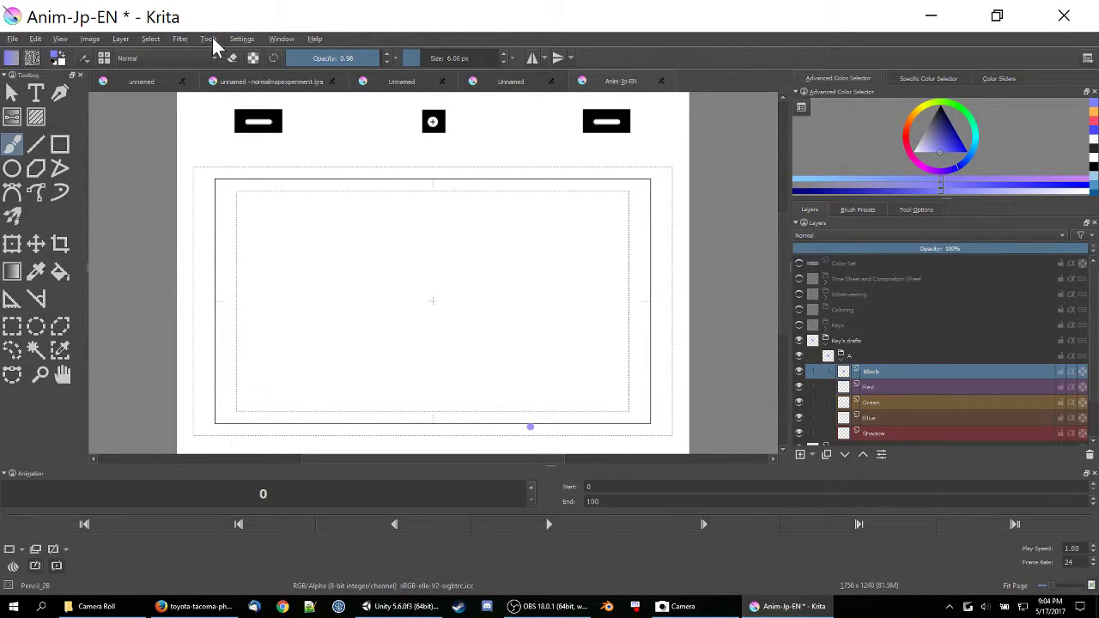
pyautogui.click(181, 40)
pyautogui.click(181, 39)
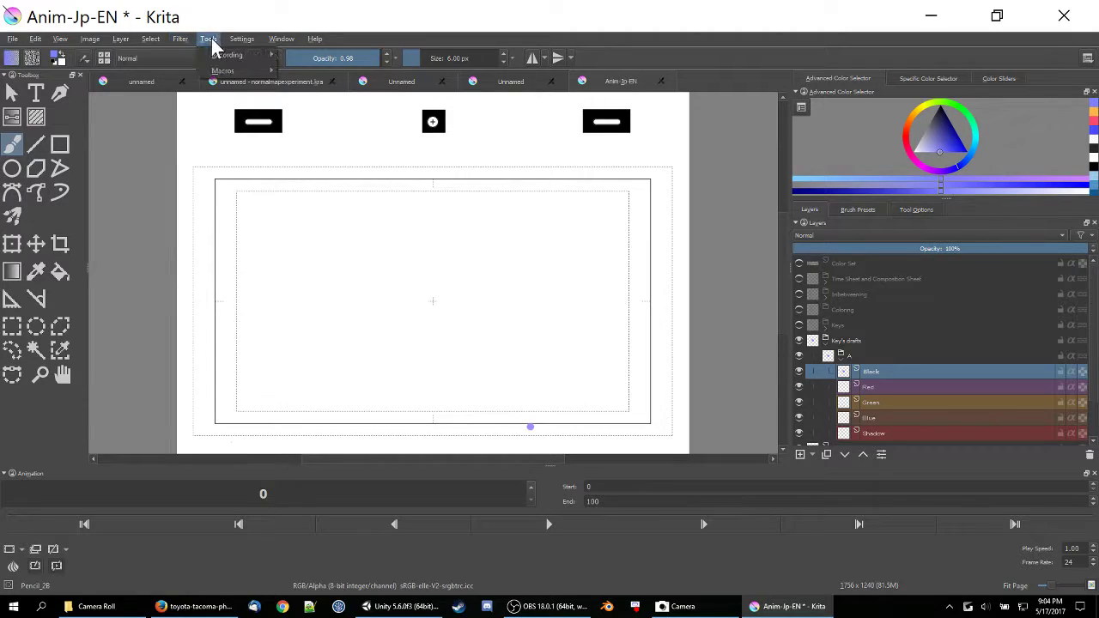
pyautogui.click(151, 39)
pyautogui.click(182, 38)
pyautogui.click(239, 40)
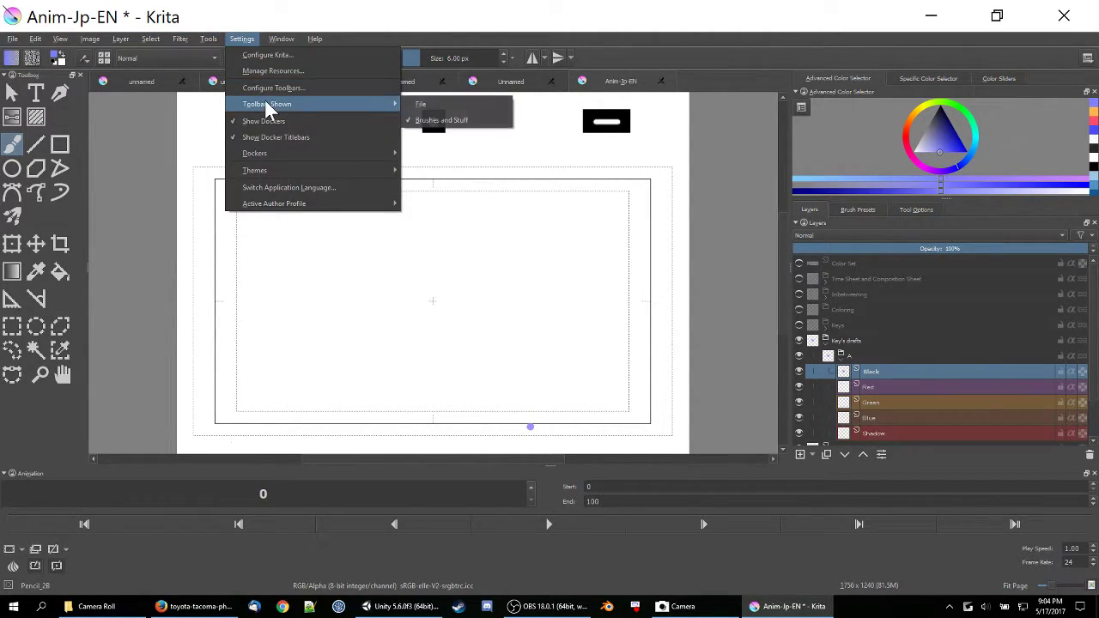
# - Add the Timeline docker and dock it as a full-width strip above the Animation docker
pyautogui.moveTo(268, 148)
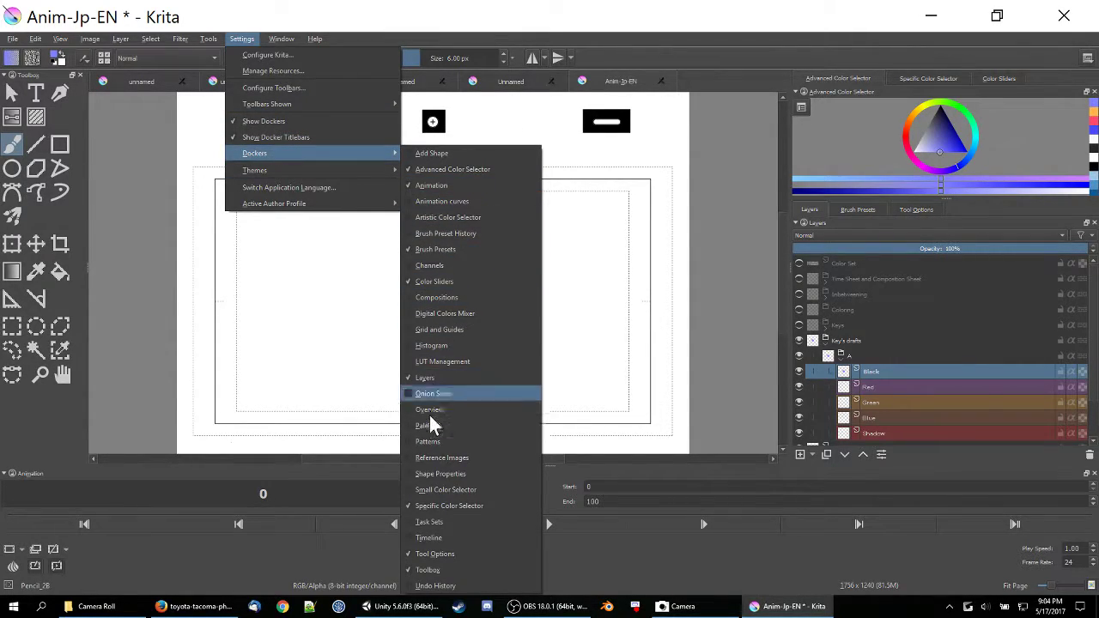
pyautogui.click(433, 538)
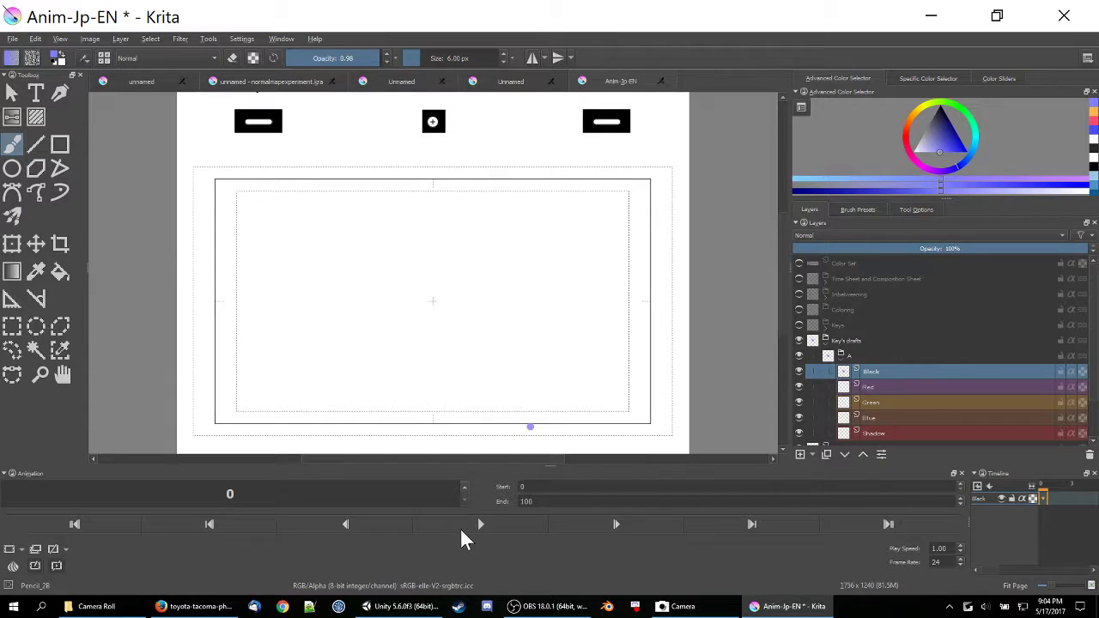
pyautogui.moveTo(1017, 473); pyautogui.dragTo(910, 496)
pyautogui.click(1087, 59)
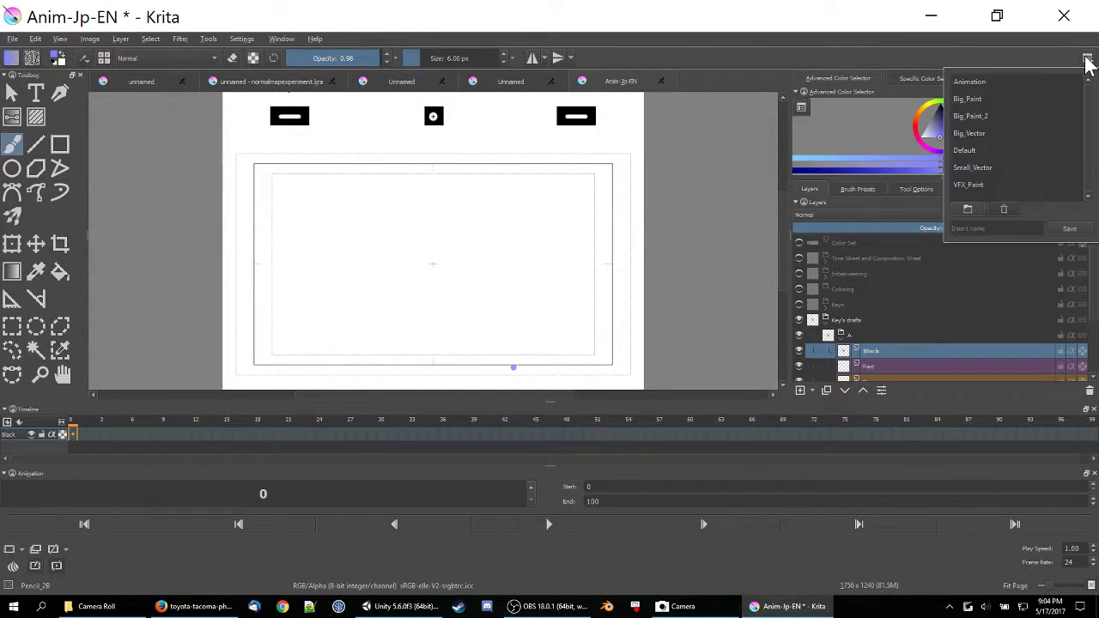
# - Apply the Animation workspace layout and reset the foreground/background colours to black and white
pyautogui.click(1009, 81)
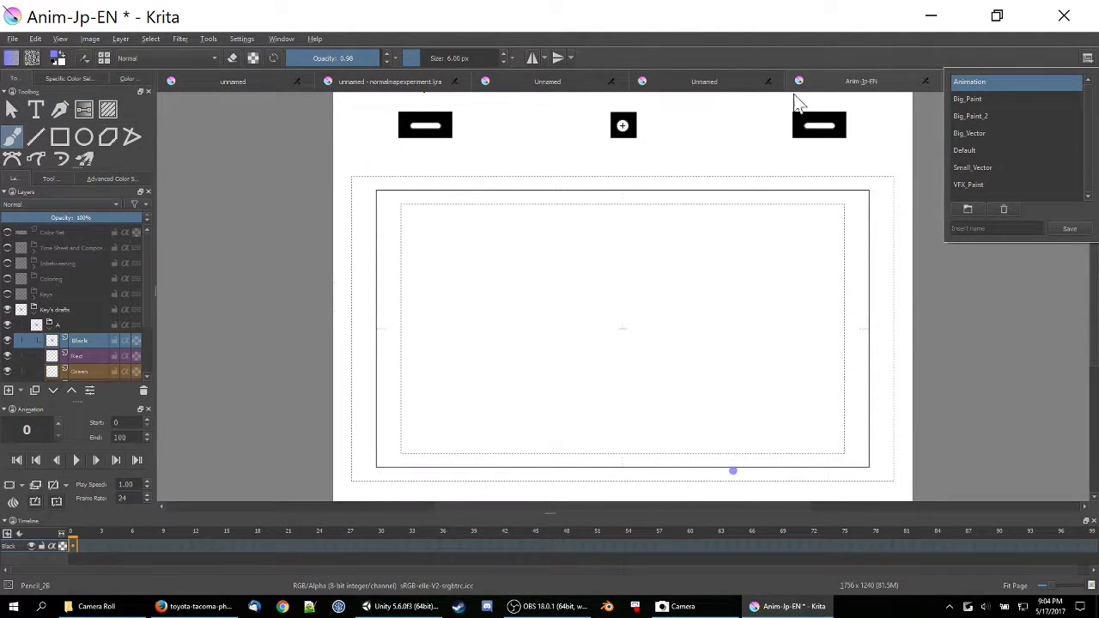
pyautogui.click(996, 49)
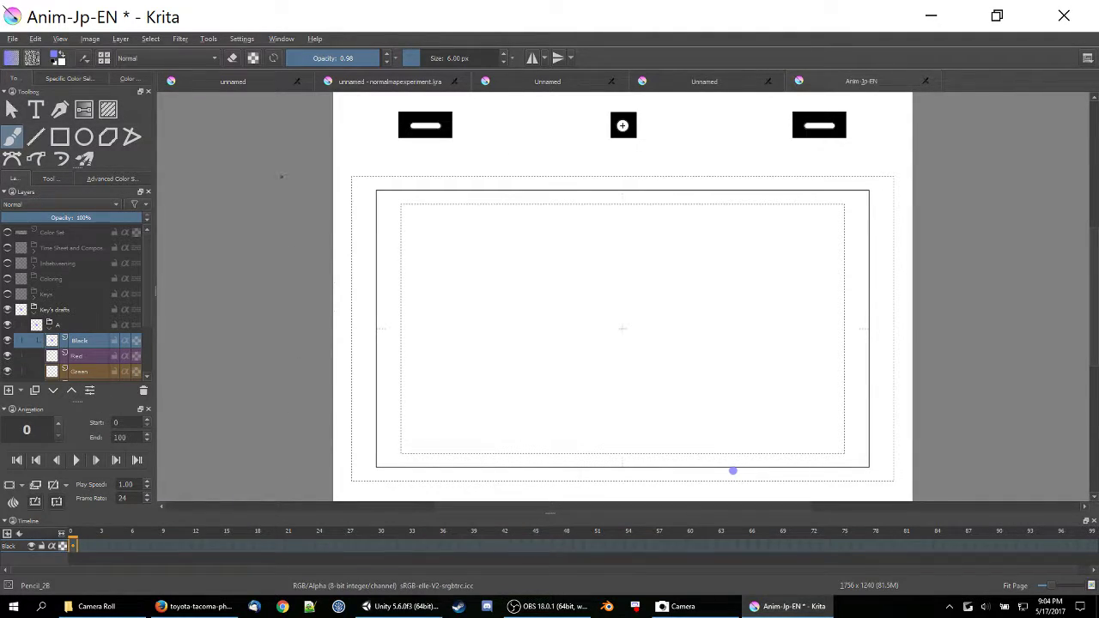
pyautogui.click(189, 39)
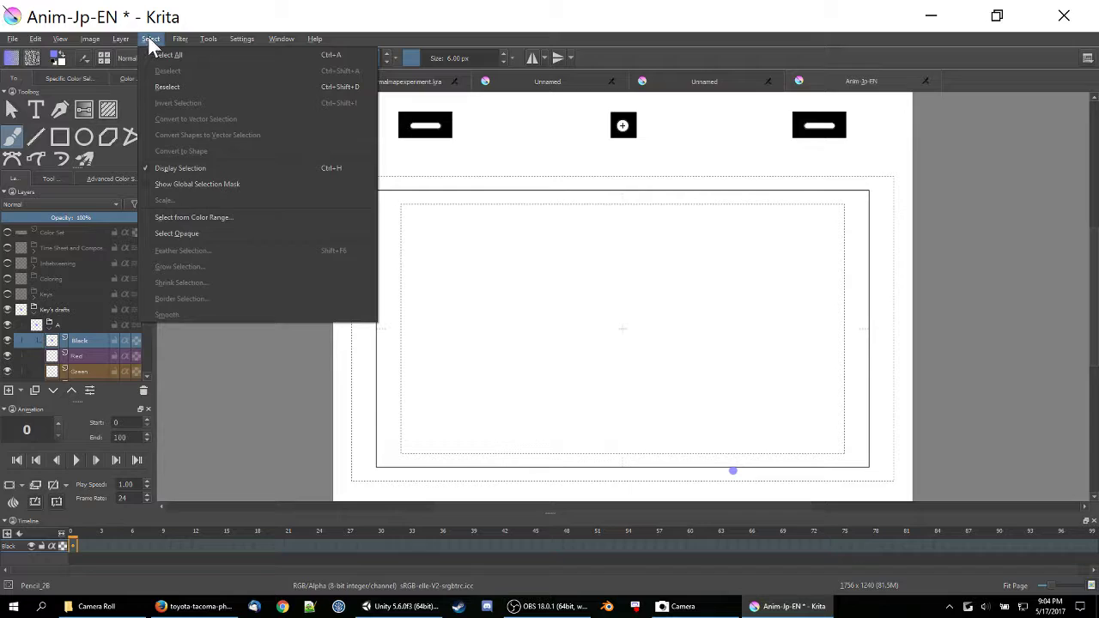
pyautogui.moveTo(203, 42)
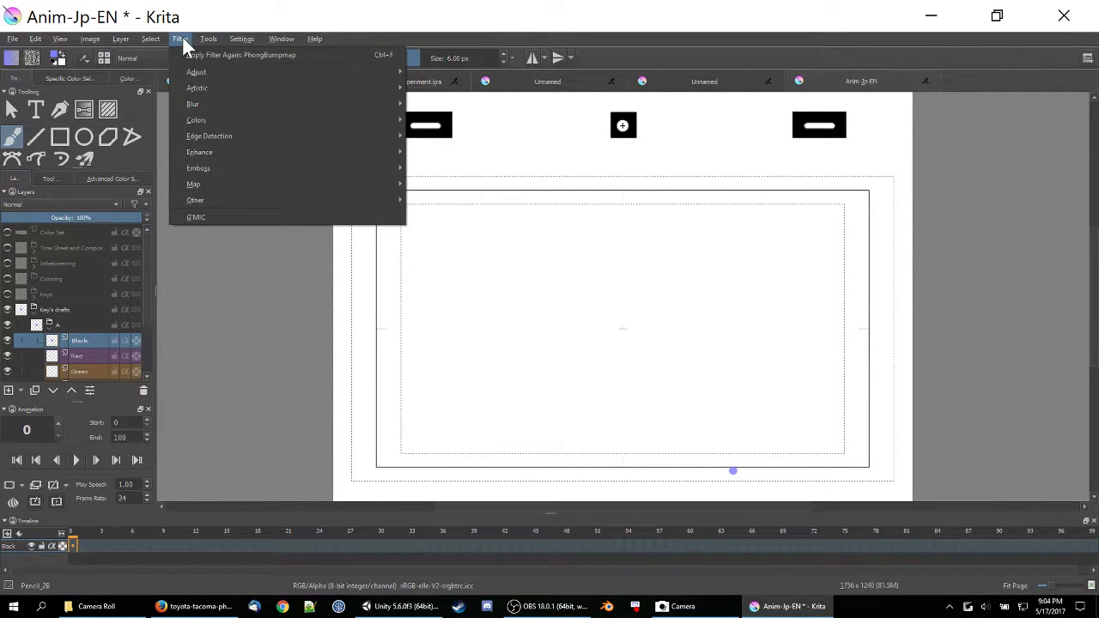
pyautogui.moveTo(242, 38)
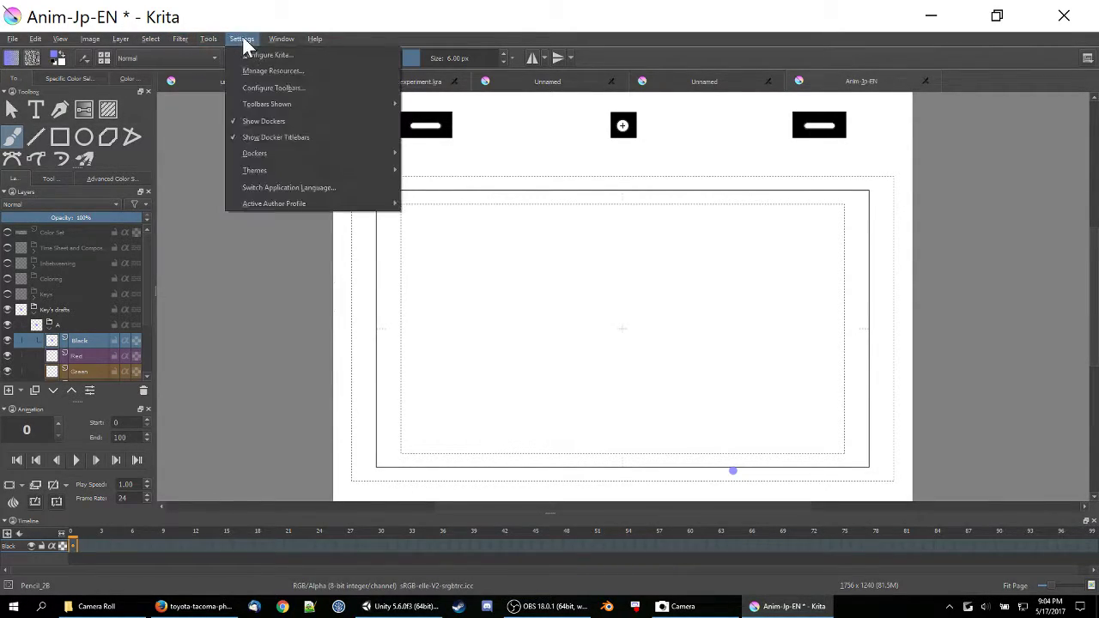
pyautogui.moveTo(255, 152)
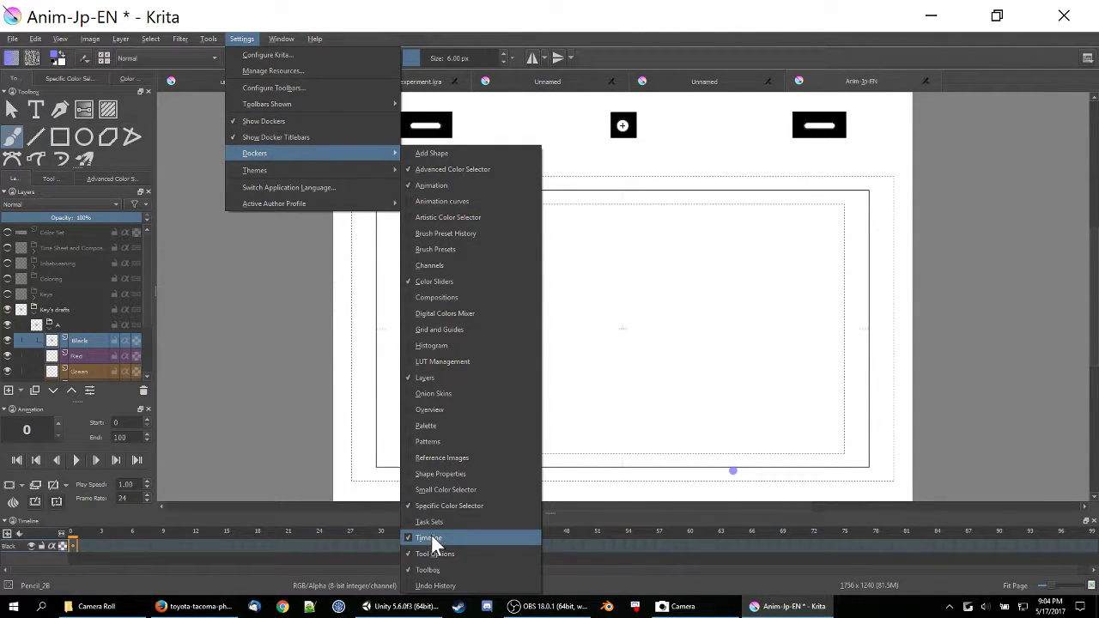
pyautogui.click(142, 565)
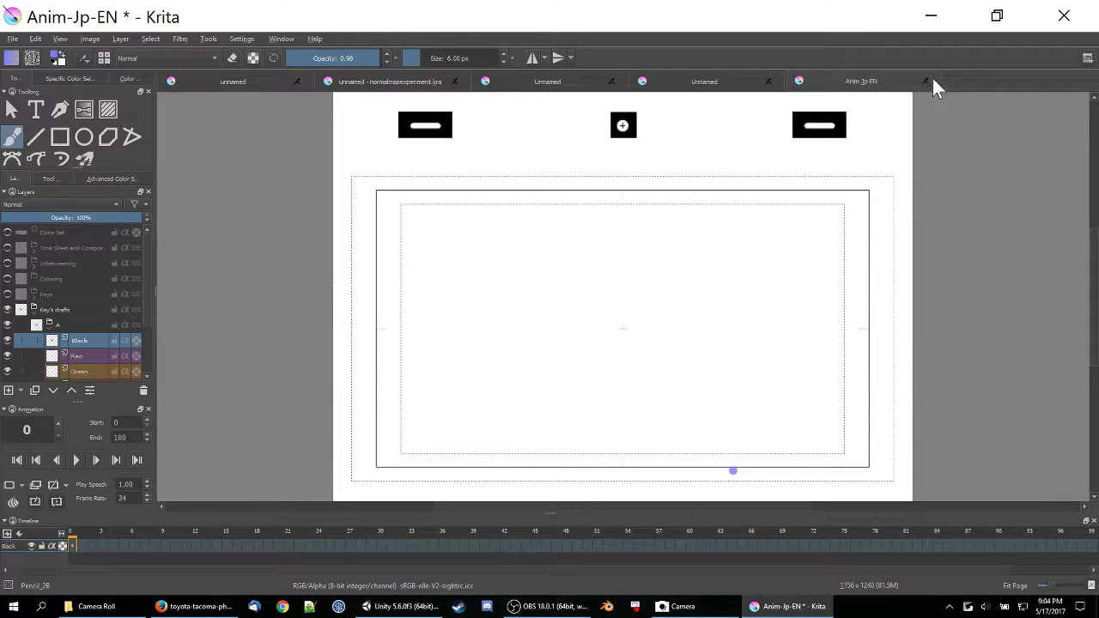
pyautogui.click(1086, 60)
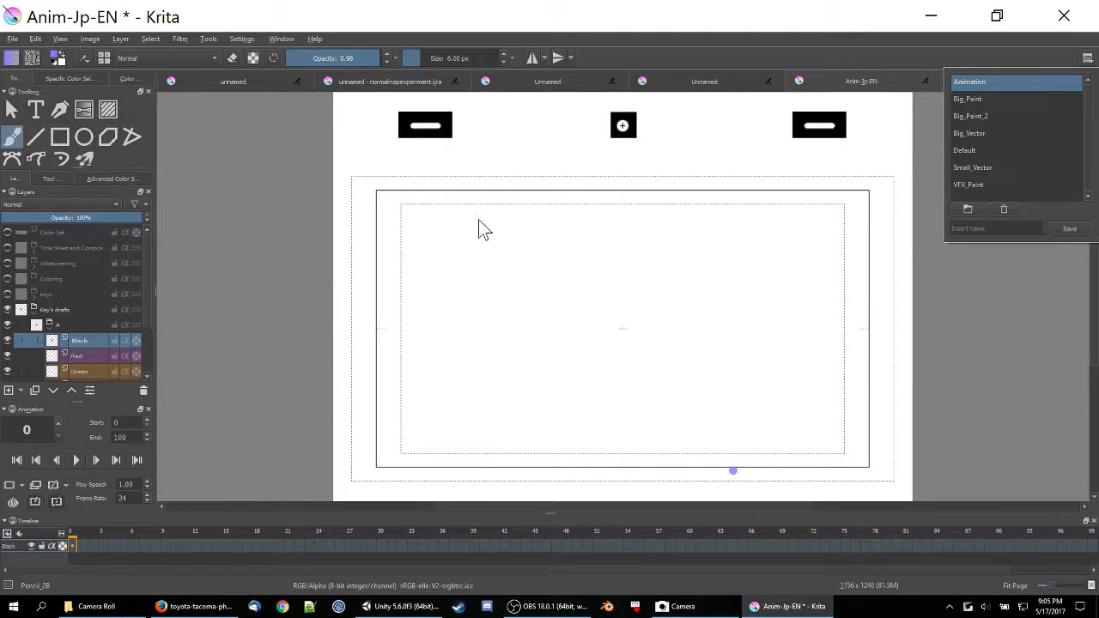
pyautogui.click(54, 60)
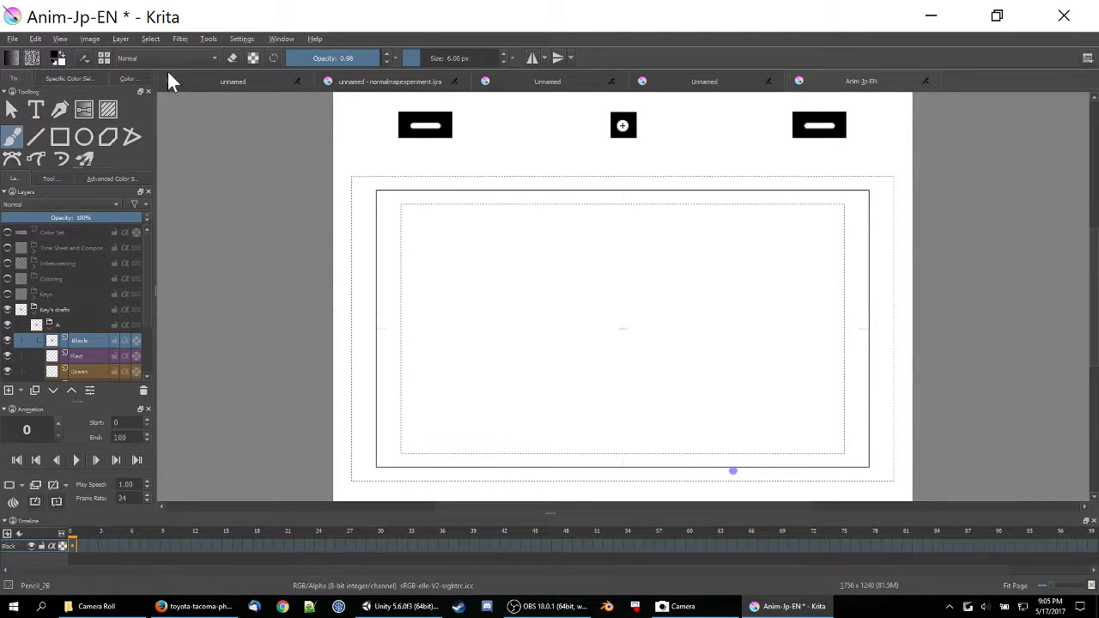
# - Sketch a face outline and eye, then try moving the frame 0 keyframe and undo it
pyautogui.moveTo(631, 283)
pyautogui.mouseDown()
pyautogui.moveTo(578, 350)
pyautogui.moveTo(673, 333)
pyautogui.moveTo(627, 280)
pyautogui.moveTo(581, 352)
pyautogui.moveTo(678, 326)
pyautogui.moveTo(630, 280)
pyautogui.moveTo(568, 321)
pyautogui.moveTo(652, 359)
pyautogui.mouseUp()
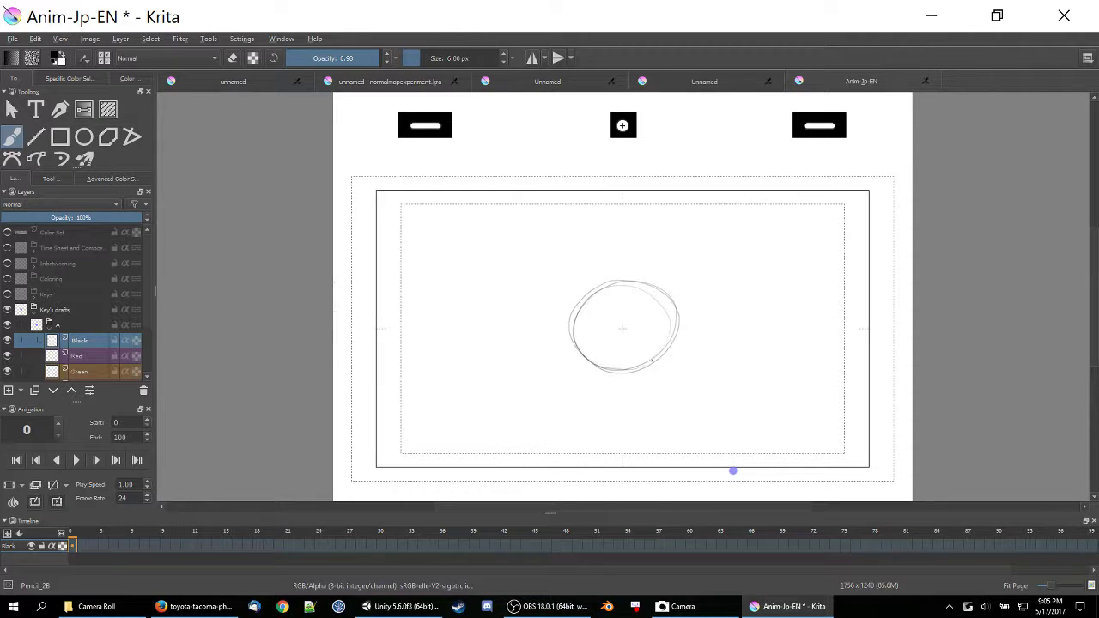
pyautogui.moveTo(605, 317)
pyautogui.mouseDown()
pyautogui.moveTo(644, 317)
pyautogui.moveTo(631, 350)
pyautogui.mouseUp()
pyautogui.click(77, 546)
pyautogui.rightClick(74, 545)
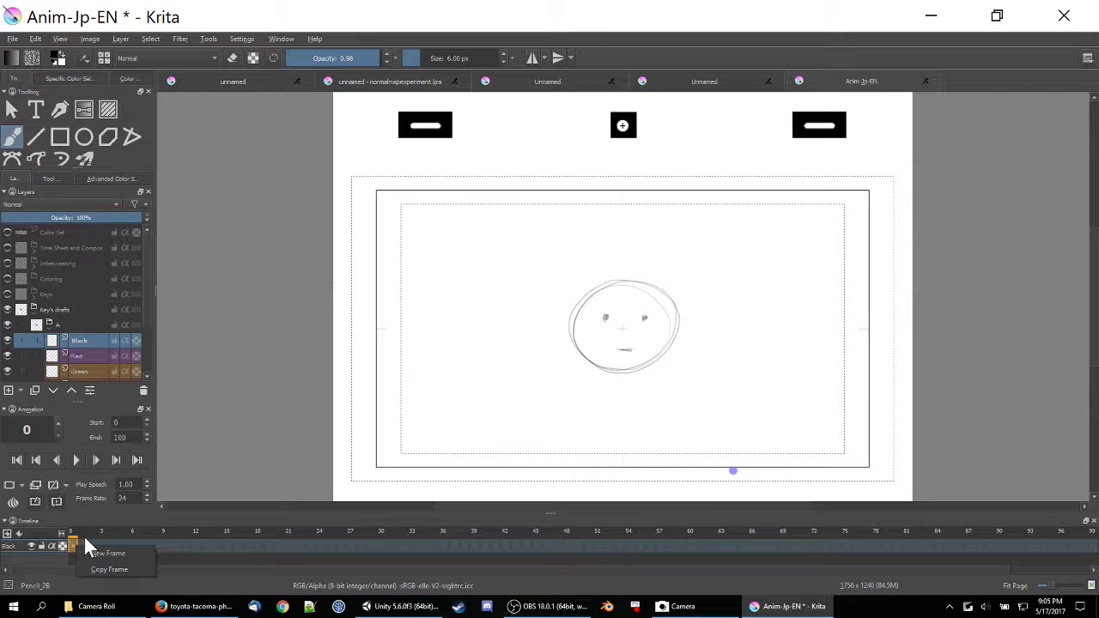
pyautogui.moveTo(72, 540); pyautogui.dragTo(127, 543)
pyautogui.hotkey('ctrl', 'z')
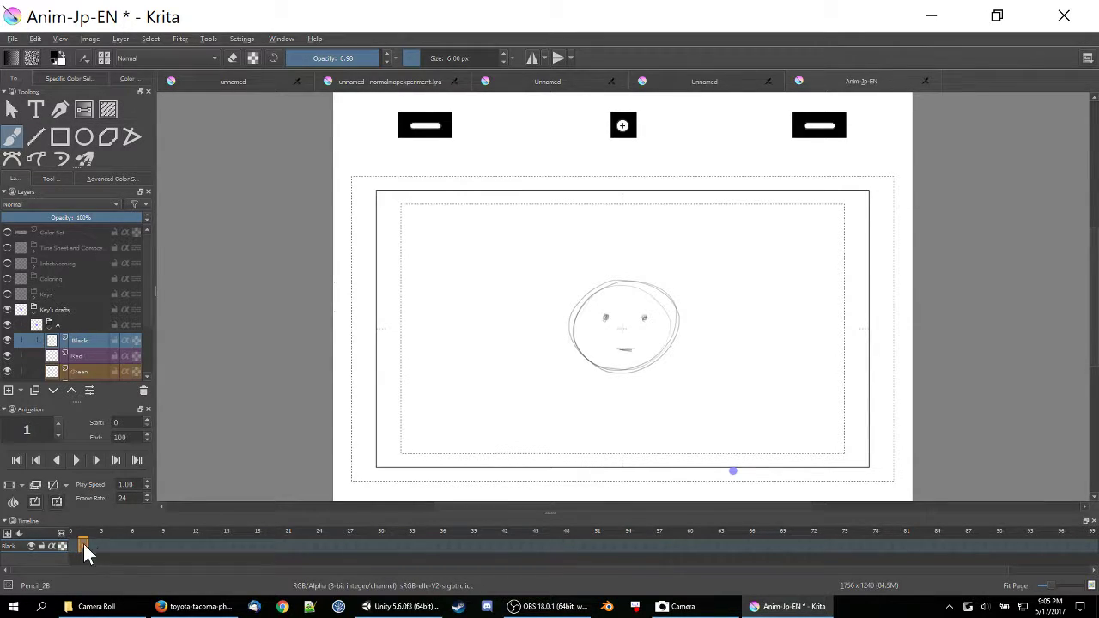
# - Move the keyframe to frame 1, add a blank frame, and draw a circle on frame 0
pyautogui.moveTo(73, 543); pyautogui.dragTo(82, 541)
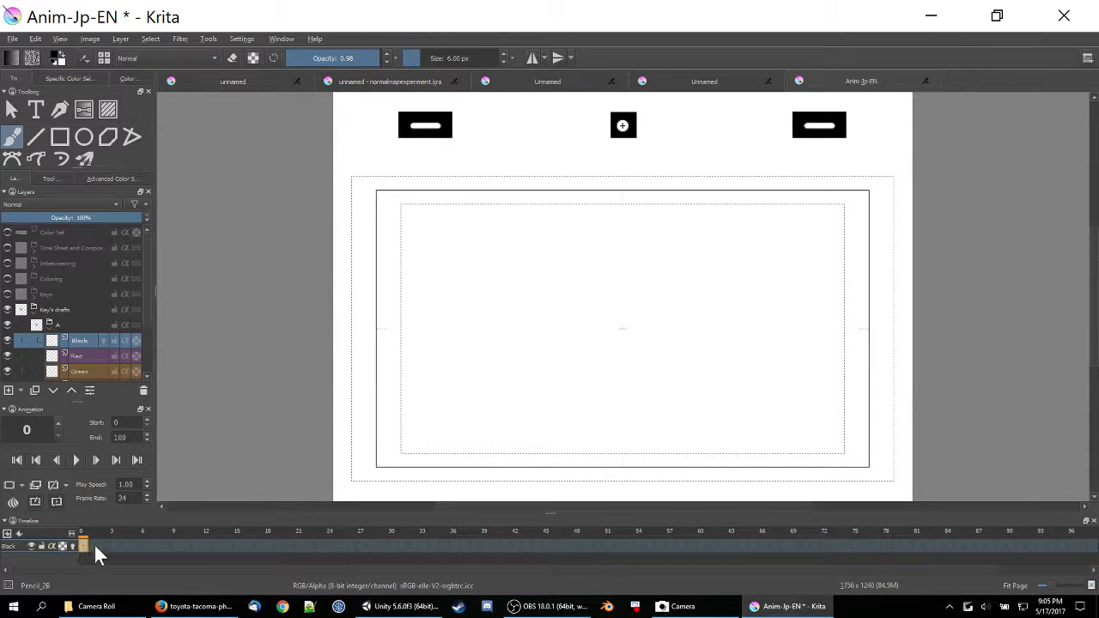
pyautogui.click(92, 544)
pyautogui.rightClick(94, 541)
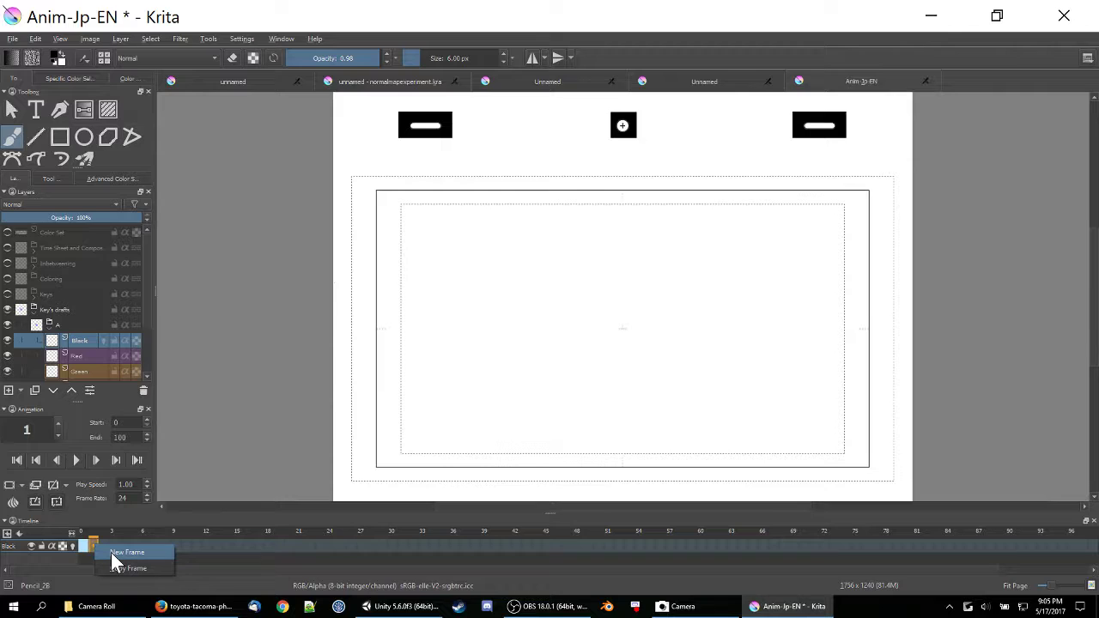
pyautogui.click(111, 552)
pyautogui.click(83, 544)
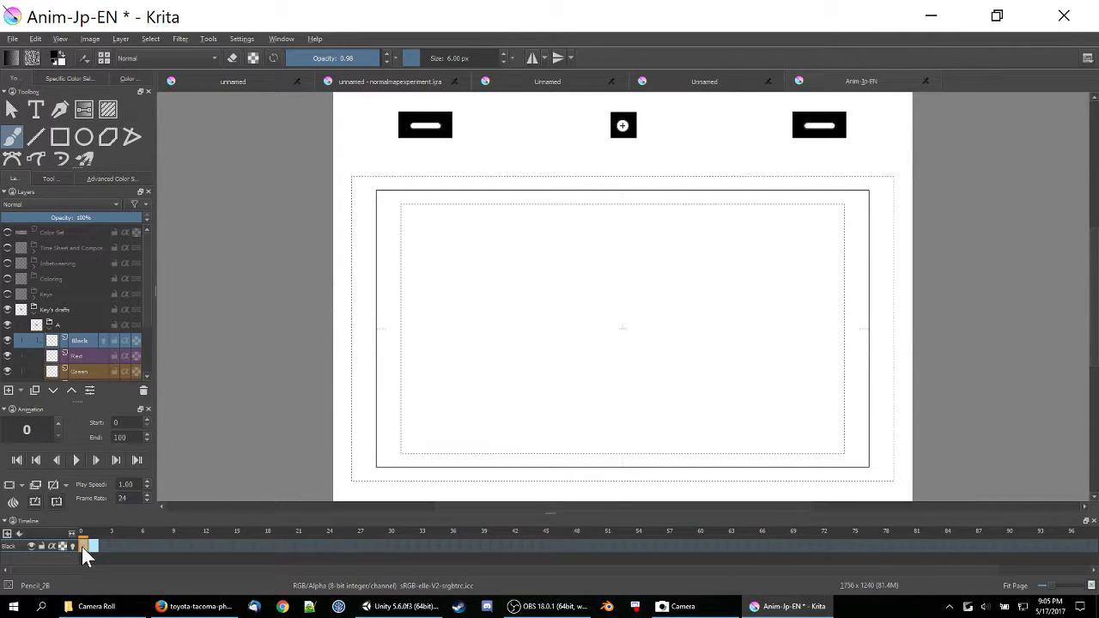
pyautogui.moveTo(582, 300)
pyautogui.mouseDown()
pyautogui.moveTo(581, 362)
pyautogui.moveTo(628, 376)
pyautogui.moveTo(675, 320)
pyautogui.moveTo(652, 284)
pyautogui.moveTo(606, 284)
pyautogui.moveTo(575, 317)
pyautogui.moveTo(588, 293)
pyautogui.moveTo(566, 348)
pyautogui.mouseUp()
pyautogui.moveTo(598, 292)
pyautogui.mouseDown()
pyautogui.moveTo(572, 319)
pyautogui.moveTo(572, 360)
pyautogui.moveTo(615, 381)
pyautogui.mouseUp()
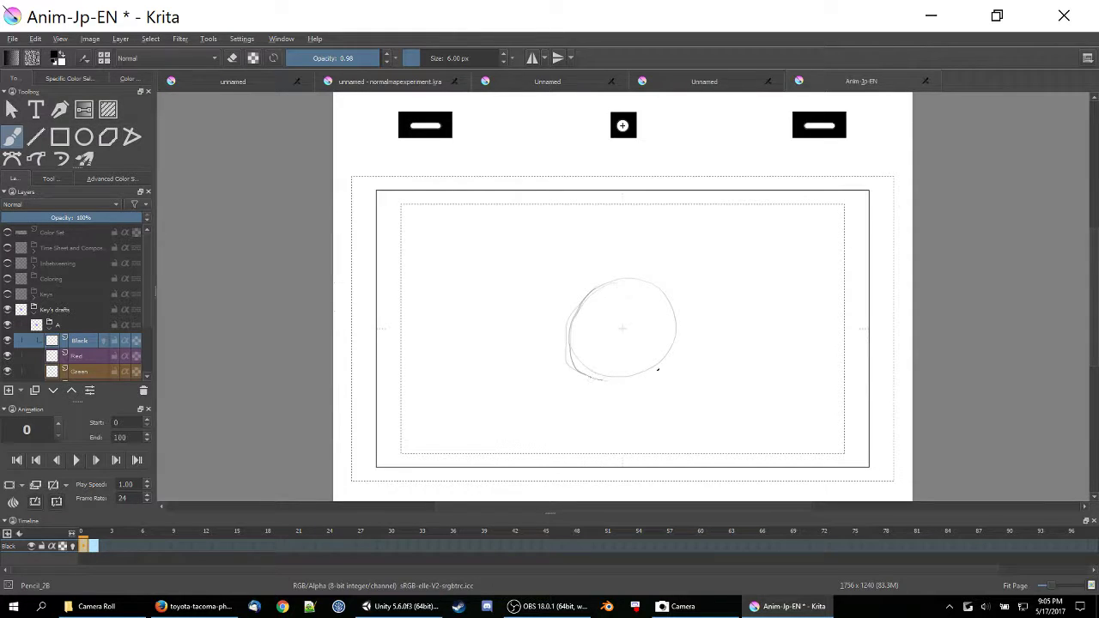
# - Draw circles on frames 1 and 2, adding a new blank frame at frame 2
pyautogui.click(97, 544)
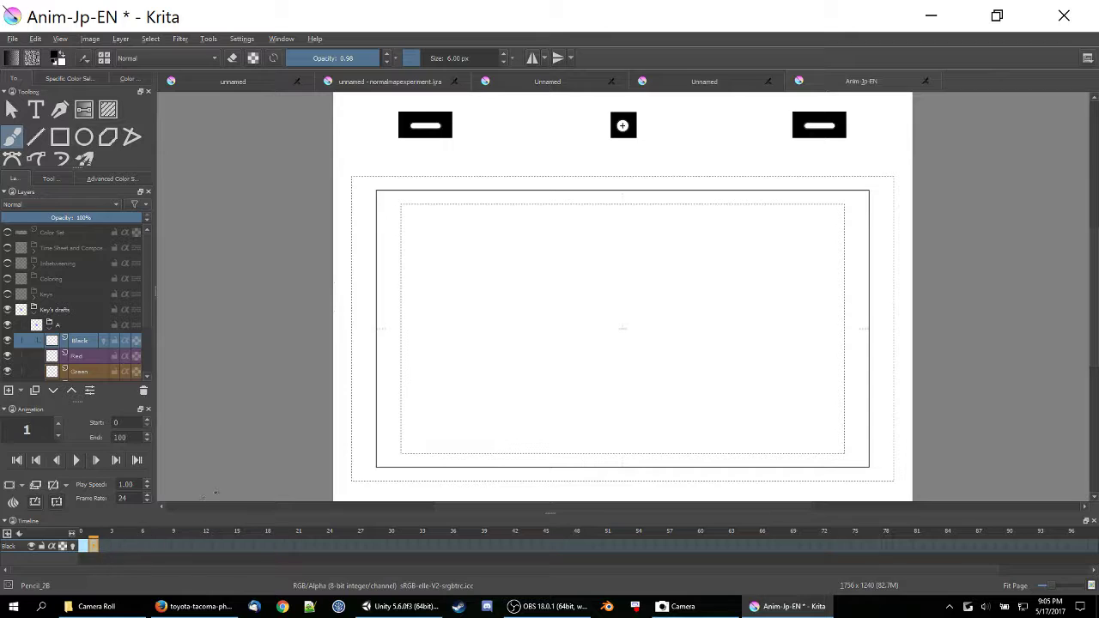
pyautogui.moveTo(610, 280)
pyautogui.mouseDown()
pyautogui.moveTo(571, 308)
pyautogui.moveTo(571, 353)
pyautogui.moveTo(613, 380)
pyautogui.moveTo(671, 352)
pyautogui.moveTo(680, 310)
pyautogui.moveTo(645, 277)
pyautogui.moveTo(581, 285)
pyautogui.mouseUp()
pyautogui.click(103, 545)
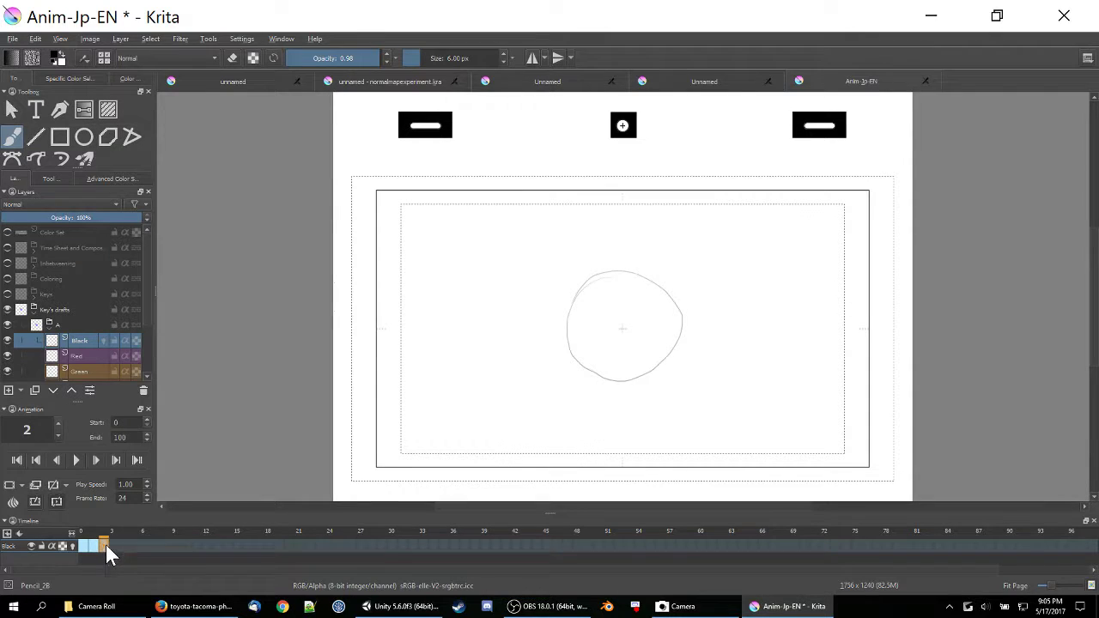
pyautogui.rightClick(104, 545)
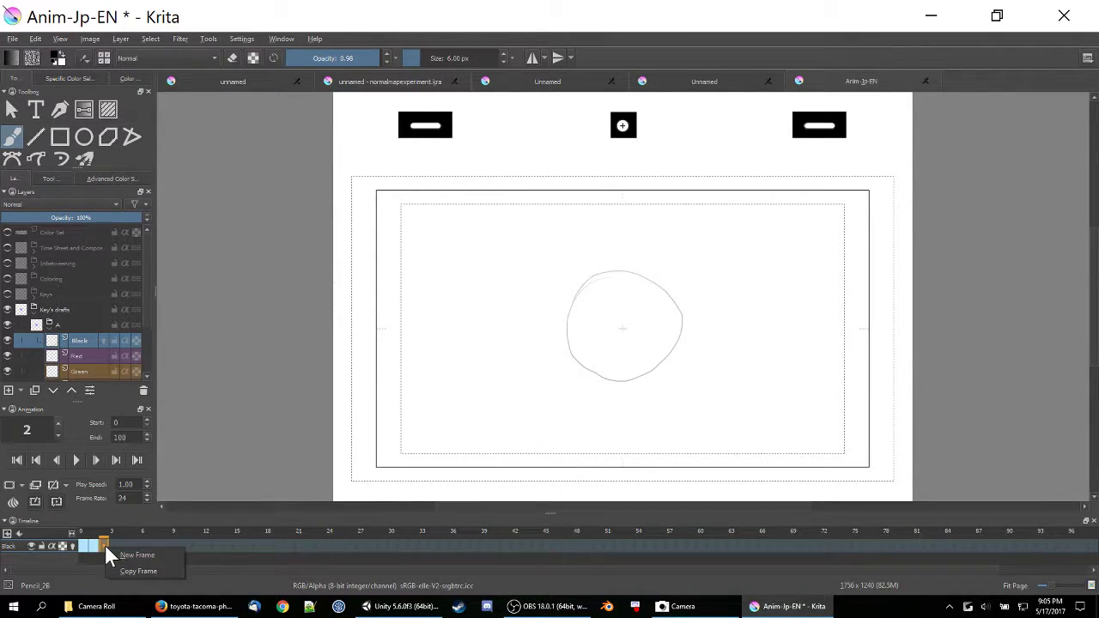
pyautogui.click(115, 554)
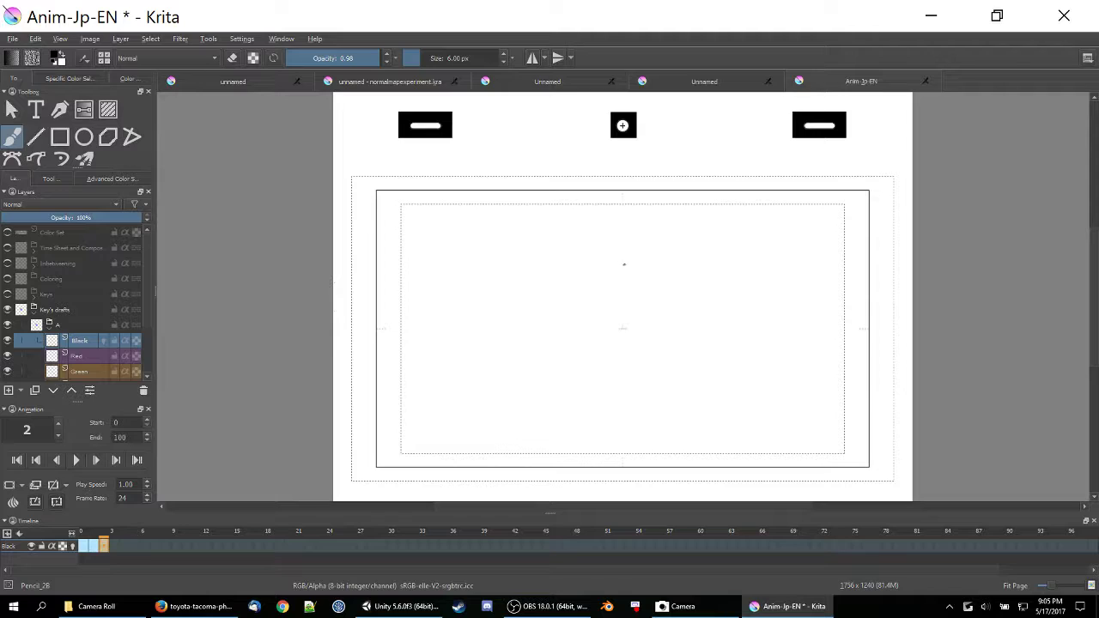
pyautogui.moveTo(613, 271)
pyautogui.mouseDown()
pyautogui.moveTo(582, 291)
pyautogui.moveTo(569, 333)
pyautogui.moveTo(591, 369)
pyautogui.moveTo(646, 375)
pyautogui.moveTo(678, 340)
pyautogui.moveTo(669, 295)
pyautogui.moveTo(631, 271)
pyautogui.moveTo(580, 285)
pyautogui.mouseUp()
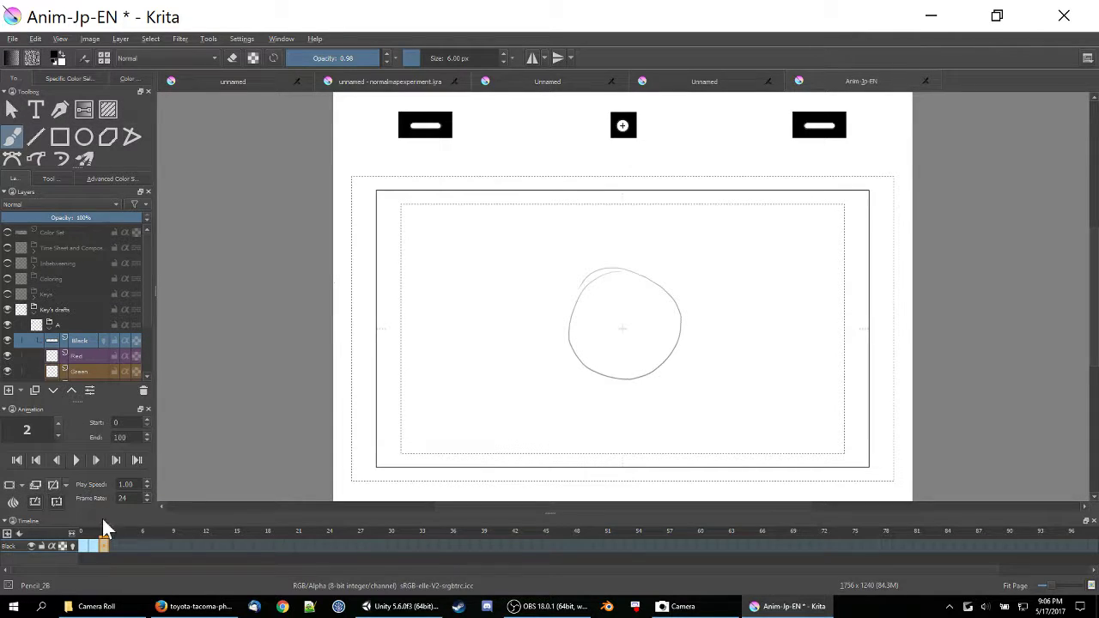
# - Clear frame 3, draw its circle, and scrub frames 0–3 to preview the loop
pyautogui.click(113, 538)
pyautogui.press('Delete')
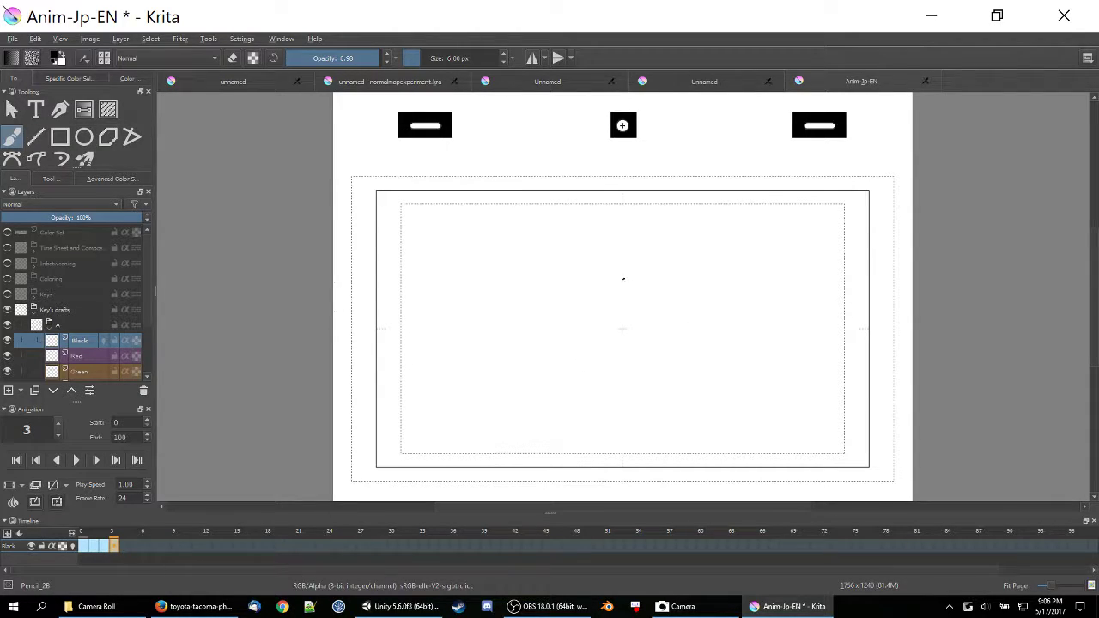
pyautogui.moveTo(571, 309)
pyautogui.mouseDown()
pyautogui.moveTo(618, 383)
pyautogui.moveTo(671, 300)
pyautogui.moveTo(599, 271)
pyautogui.moveTo(559, 335)
pyautogui.mouseUp()
pyautogui.click(94, 544)
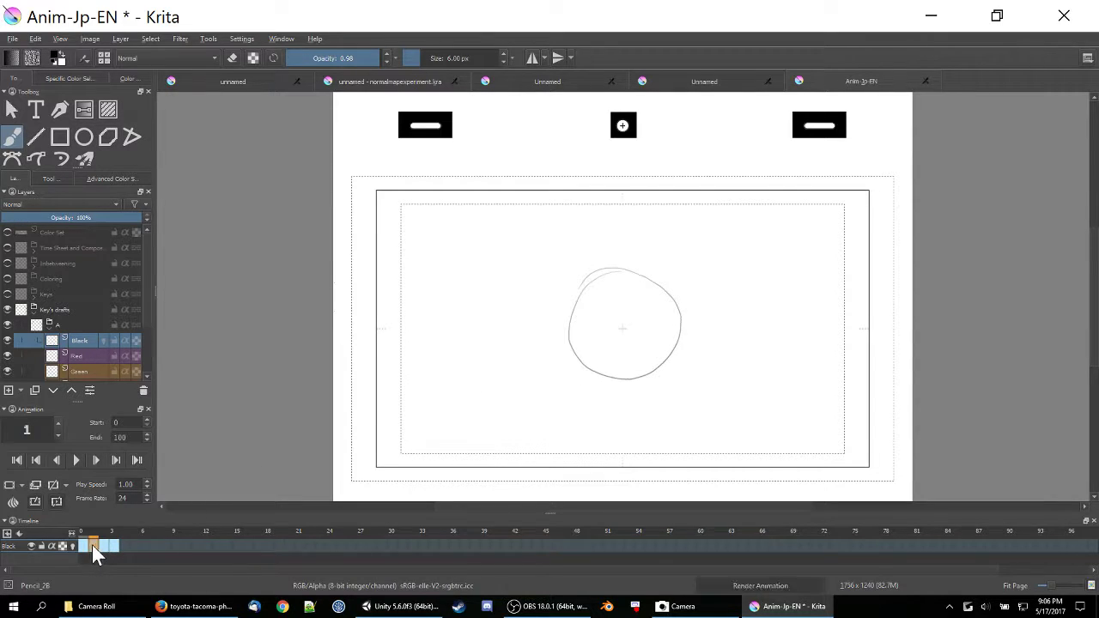
pyautogui.moveTo(95, 542); pyautogui.dragTo(113, 544)
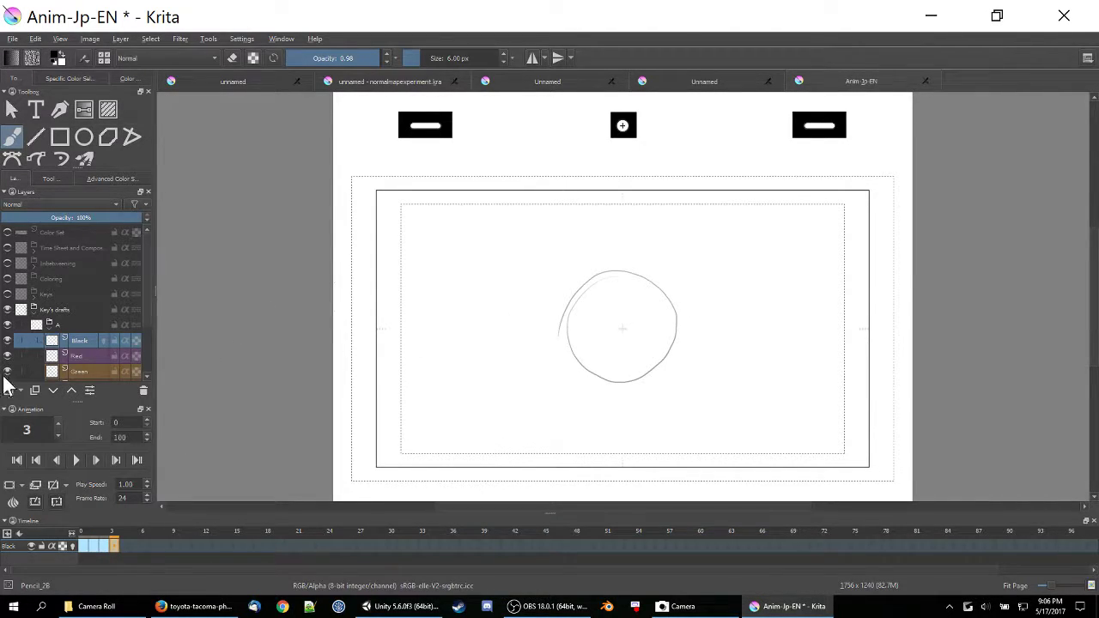
pyautogui.rightClick(15, 504)
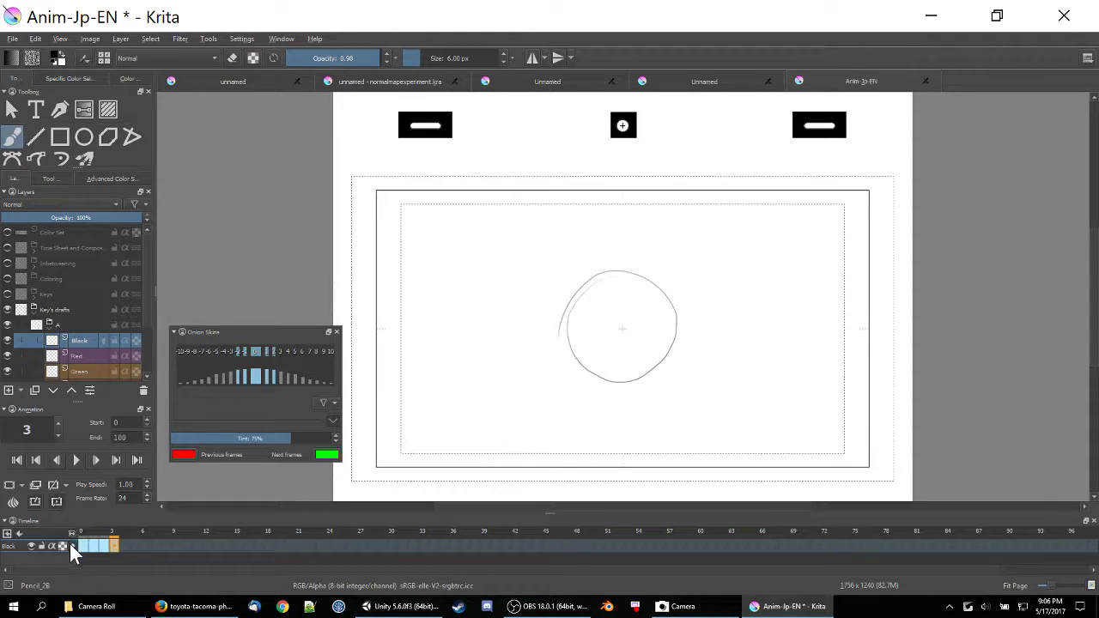
# - Toggle the Black layer's visibility and onion skins, then select frame 1 on the timeline
pyautogui.click(32, 546)
pyautogui.click(32, 546)
pyautogui.click(73, 546)
pyautogui.click(73, 547)
pyautogui.click(95, 544)
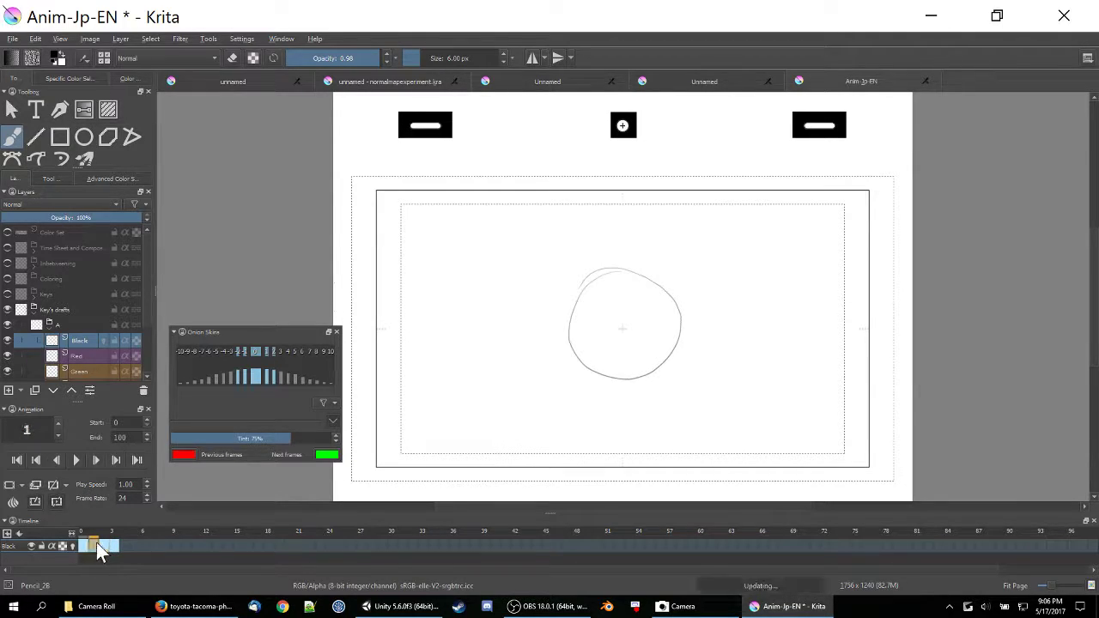
pyautogui.rightClick(21, 556)
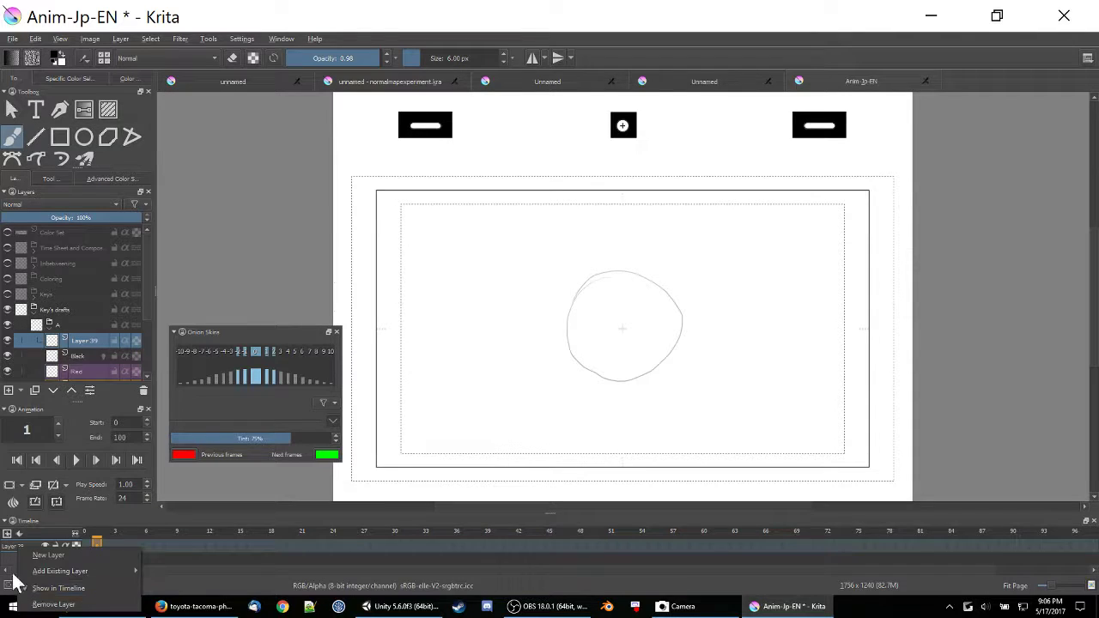
# - Add Layer 39, enlarge the timeline, close the Onion Skins docker and return to frame 0
pyautogui.click(10, 562)
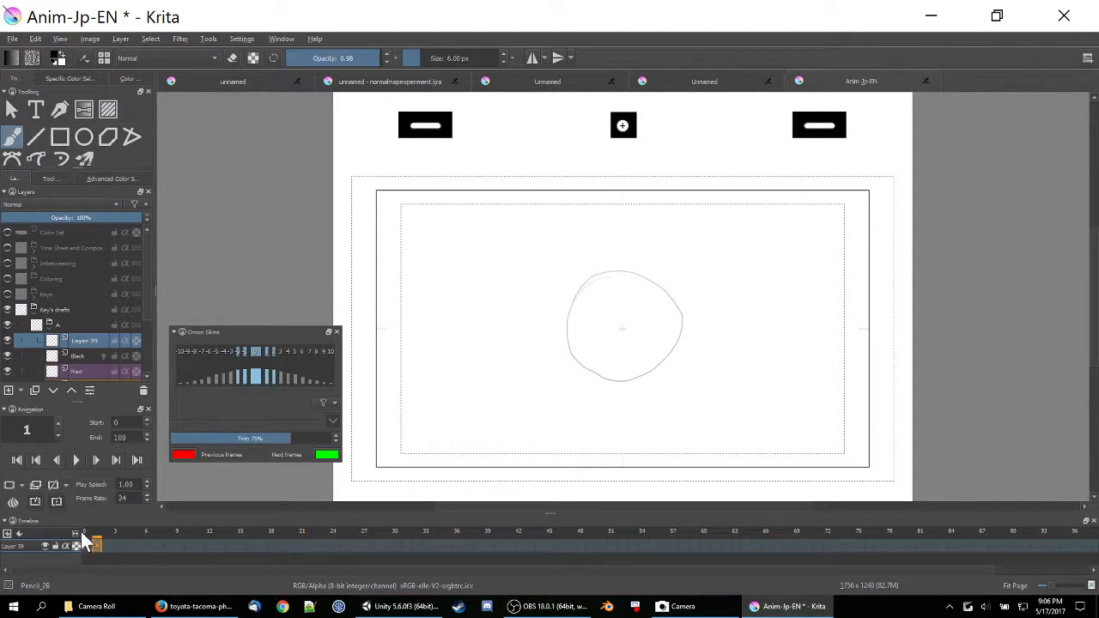
pyautogui.moveTo(132, 509); pyautogui.dragTo(134, 405)
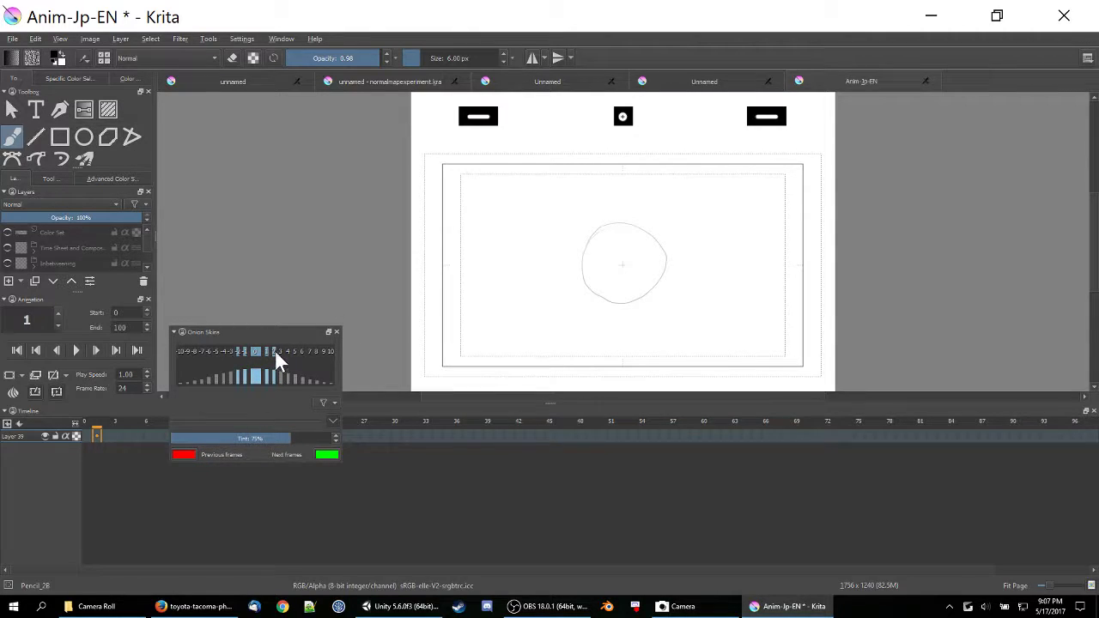
pyautogui.click(336, 331)
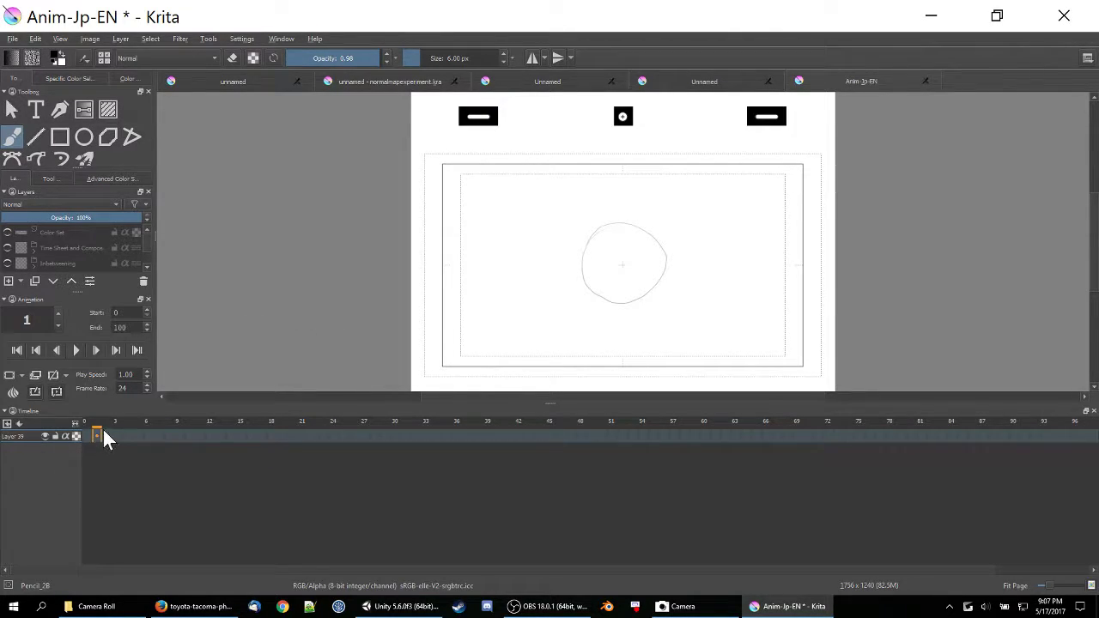
pyautogui.moveTo(83, 432)
pyautogui.mouseDown()
pyautogui.moveTo(119, 432)
pyautogui.moveTo(55, 434)
pyautogui.mouseUp()
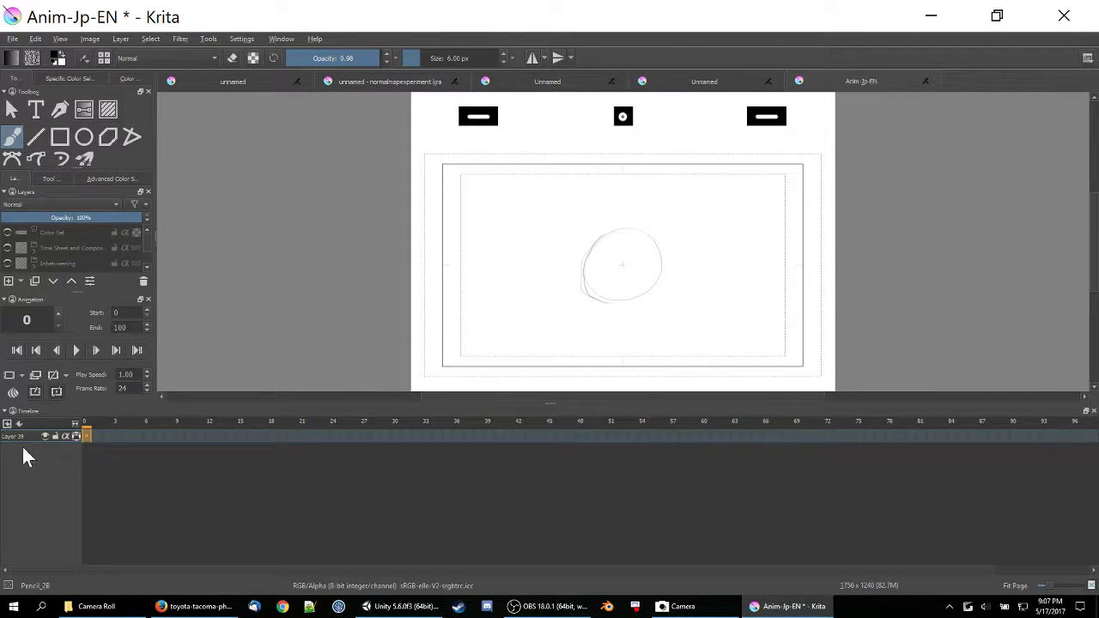
# - Make the Black layer active so its four-frame track shows below Layer 39, then play
pyautogui.click(7, 423)
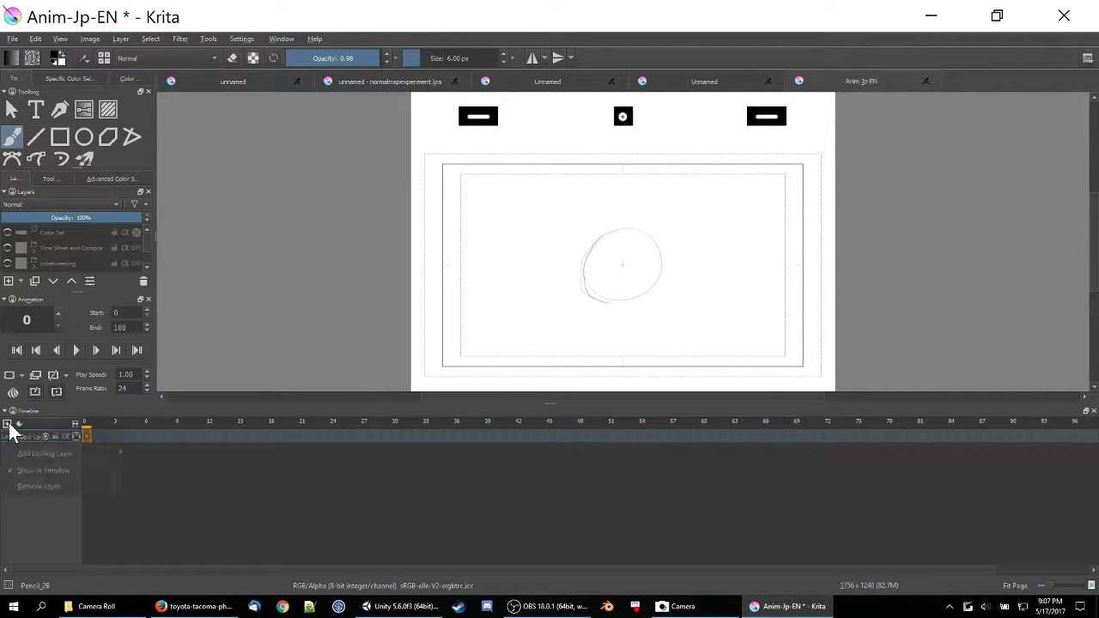
pyautogui.click(29, 505)
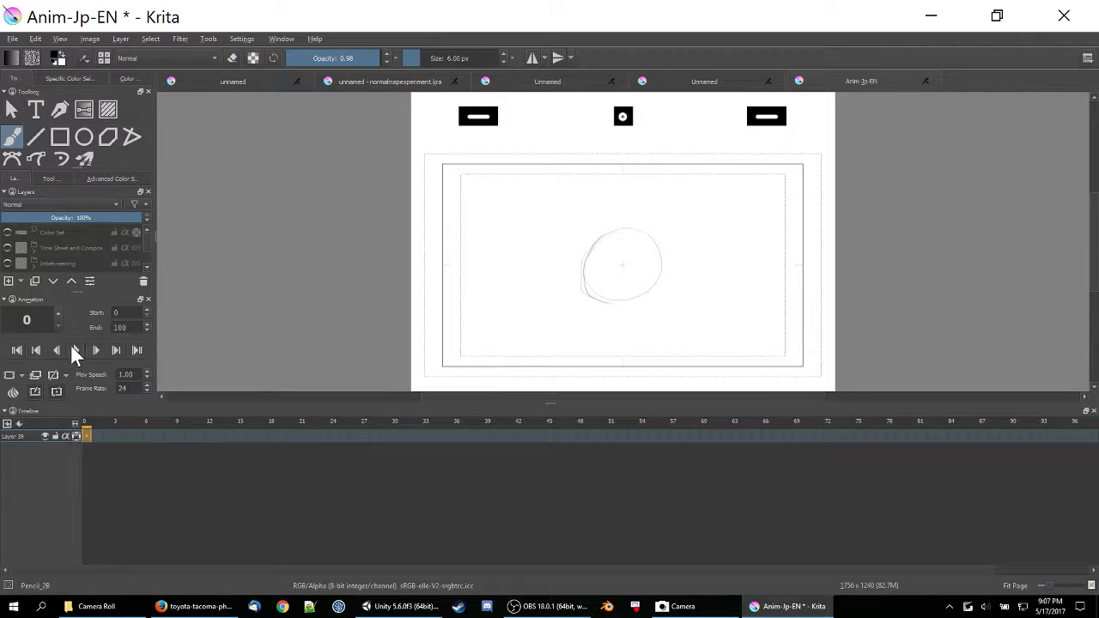
pyautogui.scroll(-5, 146, 240)
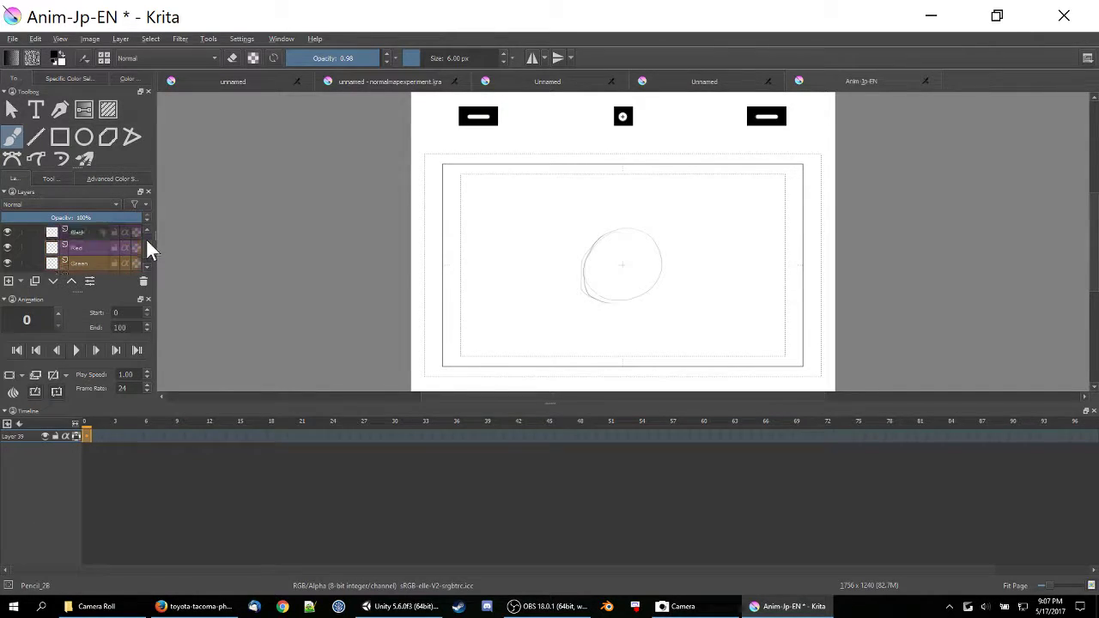
pyautogui.click(79, 263)
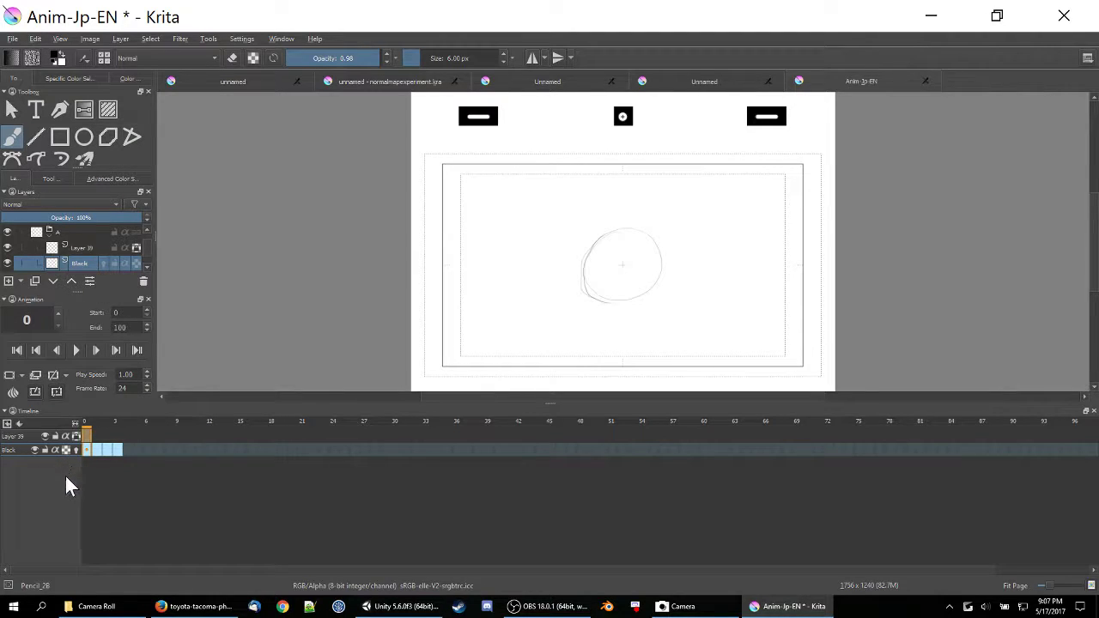
pyautogui.click(34, 437)
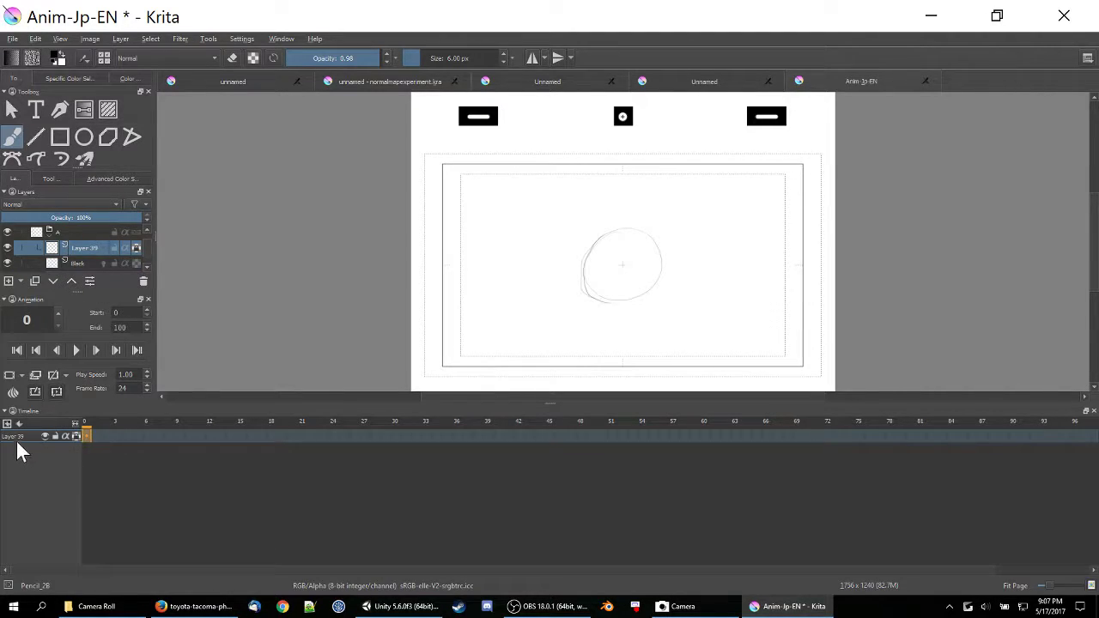
pyautogui.click(77, 262)
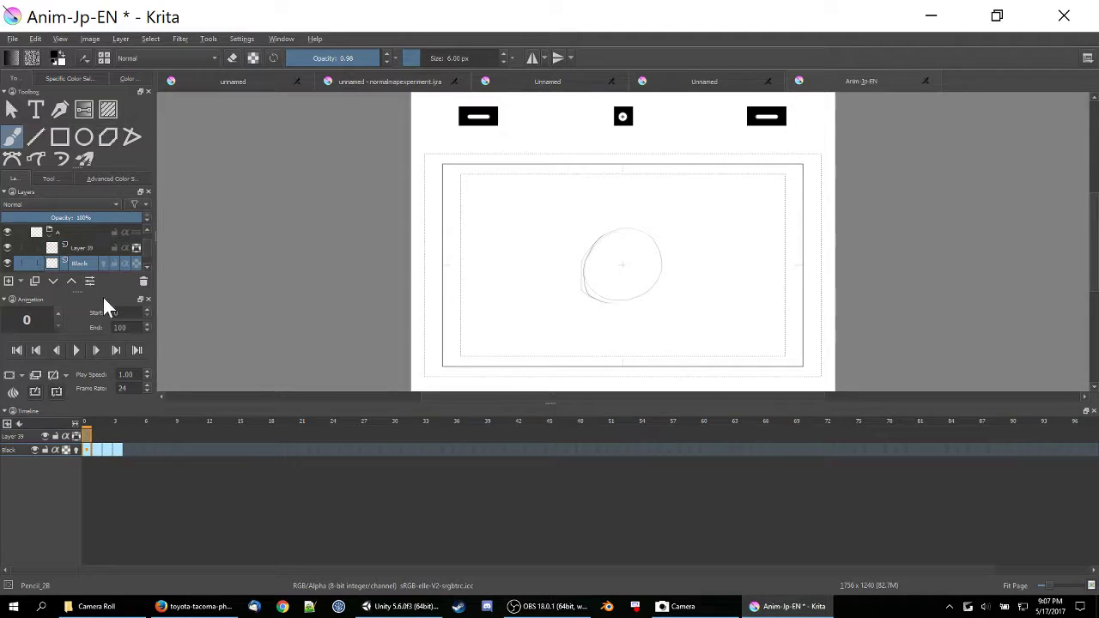
pyautogui.click(47, 456)
pyautogui.click(76, 350)
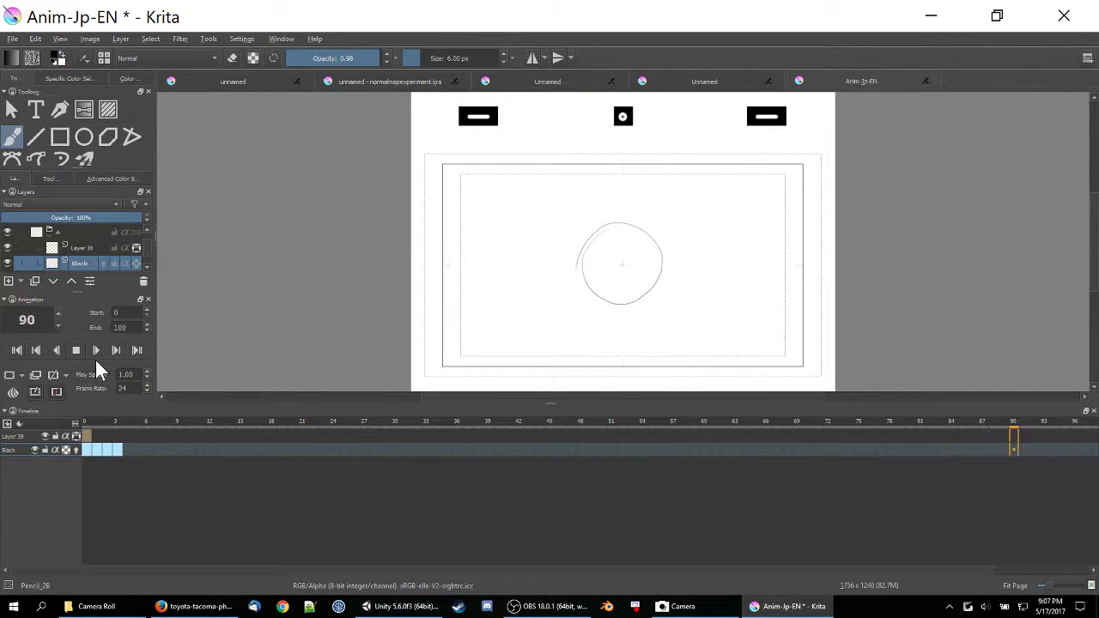
# - End the animation playback range at frame 4 and preview the shortened loop
pyautogui.click(75, 351)
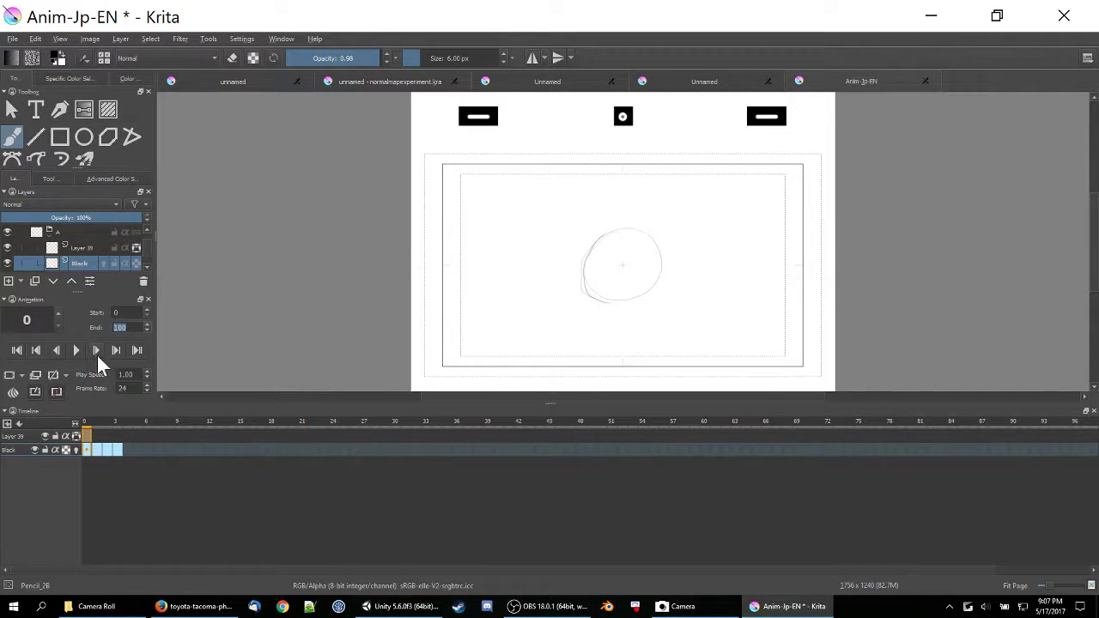
pyautogui.write('8')
pyautogui.click(77, 350)
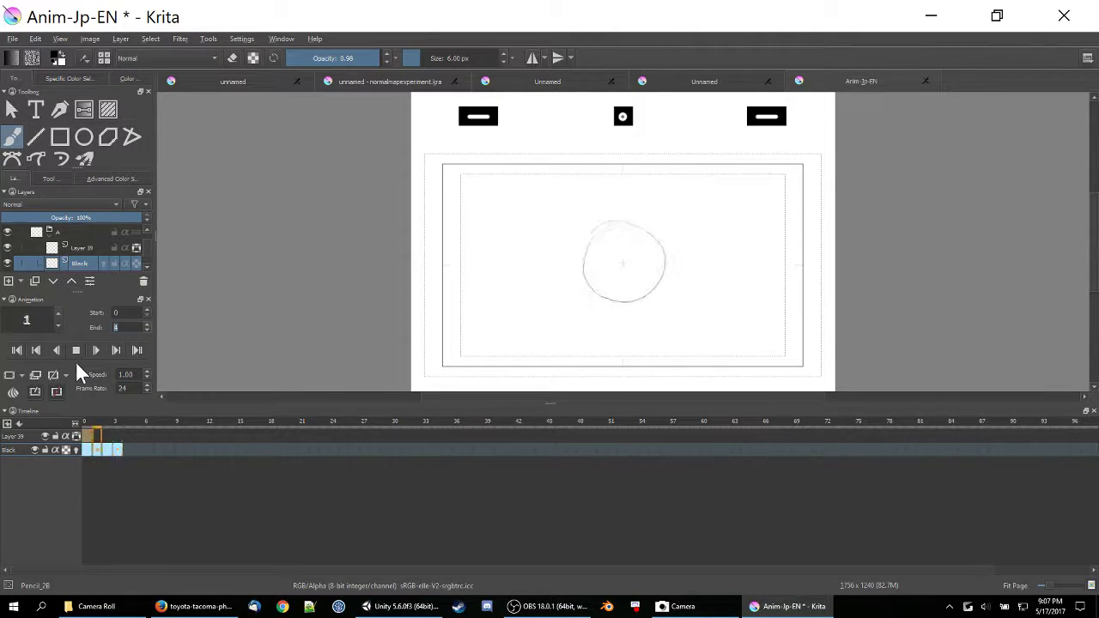
pyautogui.click(81, 346)
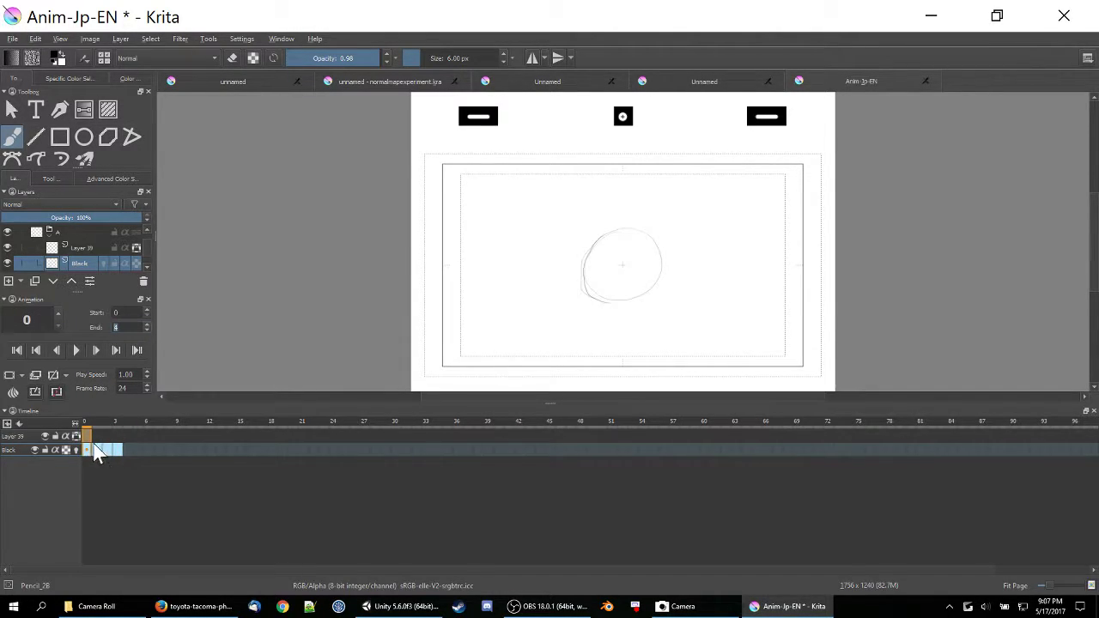
# - Draw two dot eyes and a smile on the frame-0 sun face
pyautogui.click(87, 451)
pyautogui.moveTo(611, 254)
pyautogui.mouseDown()
pyautogui.moveTo(636, 258)
pyautogui.moveTo(622, 283)
pyautogui.moveTo(634, 281)
pyautogui.mouseUp()
pyautogui.click(99, 448)
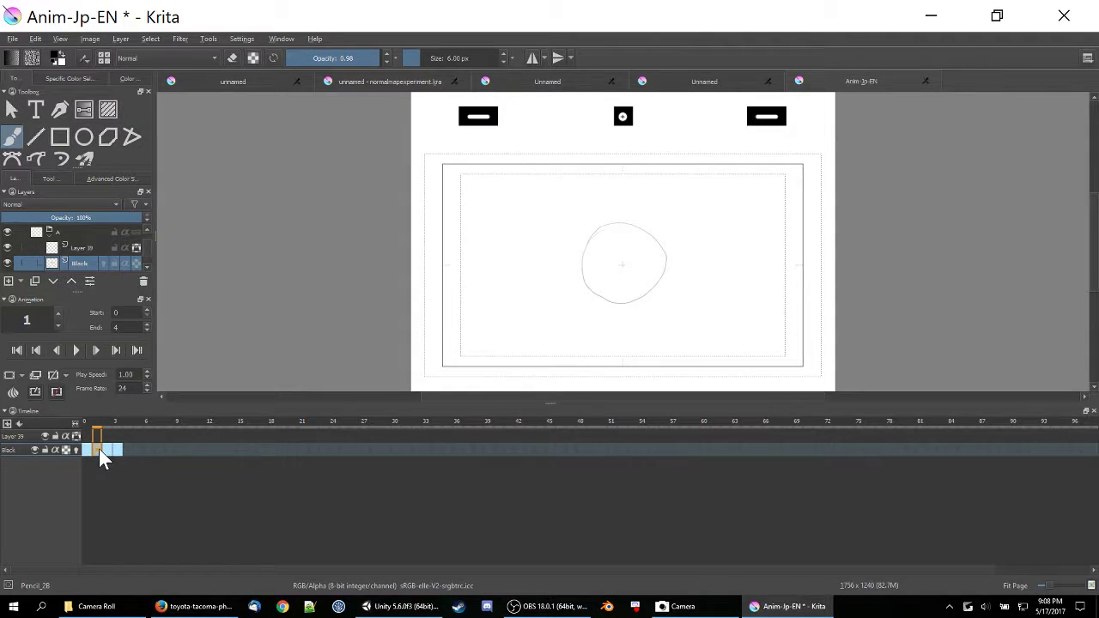
# - Draw eyes and a mouth on the sun faces of frames 1, 2 and 3
pyautogui.moveTo(609, 256)
pyautogui.mouseDown()
pyautogui.moveTo(643, 256)
pyautogui.moveTo(630, 284)
pyautogui.mouseUp()
pyautogui.click(107, 449)
pyautogui.moveTo(611, 253)
pyautogui.mouseDown()
pyautogui.moveTo(642, 258)
pyautogui.moveTo(641, 285)
pyautogui.moveTo(630, 284)
pyautogui.mouseUp()
pyautogui.click(117, 449)
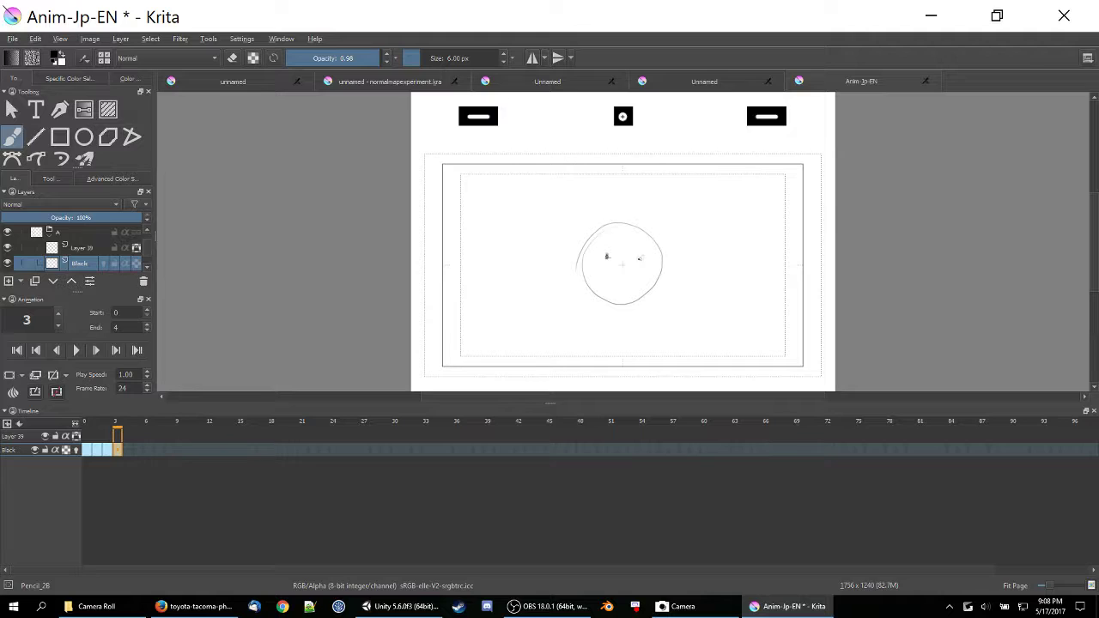
pyautogui.moveTo(611, 288); pyautogui.dragTo(630, 287)
# - Add rays around the sun: lower left on frame 1; top, lower right and lower left on frame 2
pyautogui.click(97, 449)
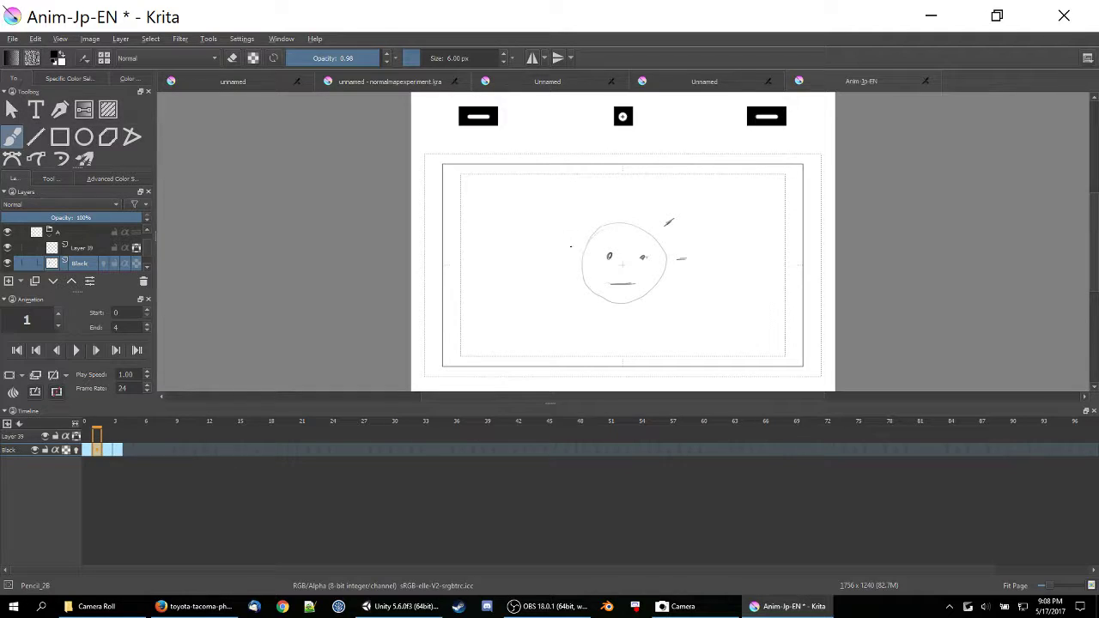
pyautogui.moveTo(574, 297); pyautogui.dragTo(582, 291)
pyautogui.click(108, 448)
pyautogui.moveTo(616, 206); pyautogui.dragTo(676, 212)
pyautogui.moveTo(650, 310); pyautogui.dragTo(657, 317)
pyautogui.moveTo(580, 307); pyautogui.dragTo(595, 300)
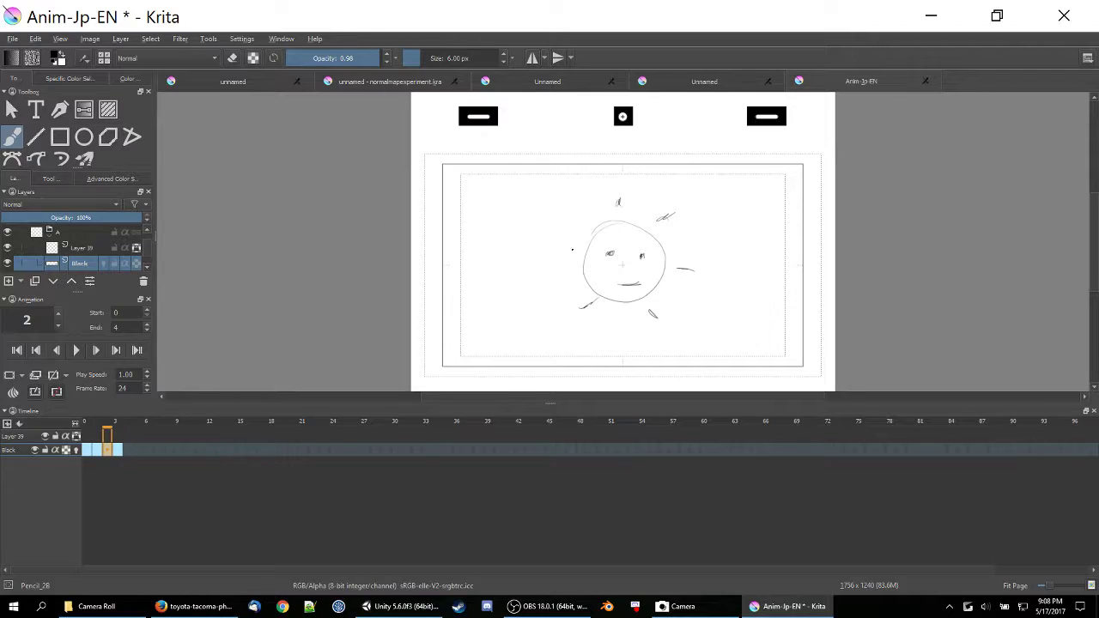
# - Add six rays around the sun on frame 3: top, right, lower right, lower left, left, upper left
pyautogui.click(118, 446)
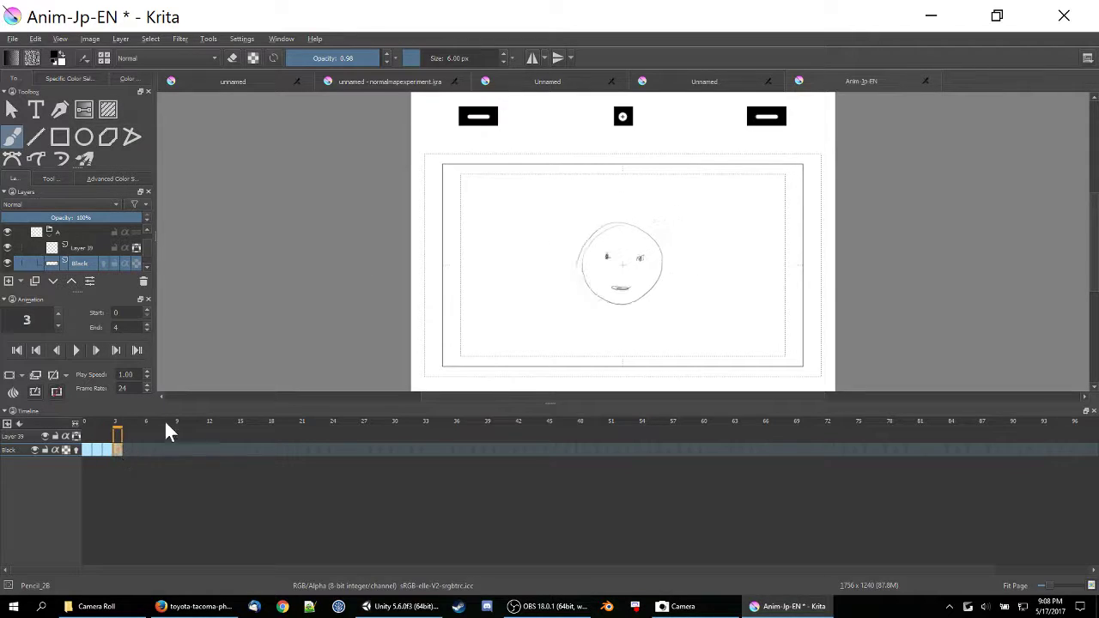
pyautogui.moveTo(619, 185); pyautogui.dragTo(620, 198)
pyautogui.moveTo(678, 276); pyautogui.dragTo(692, 279)
pyautogui.moveTo(656, 318); pyautogui.dragTo(666, 327)
pyautogui.moveTo(581, 314); pyautogui.dragTo(594, 308)
pyautogui.moveTo(564, 265); pyautogui.dragTo(551, 263)
pyautogui.moveTo(564, 221); pyautogui.dragTo(578, 228)
# - Play the sun animation loop at 0.50 playback speed
pyautogui.click(75, 350)
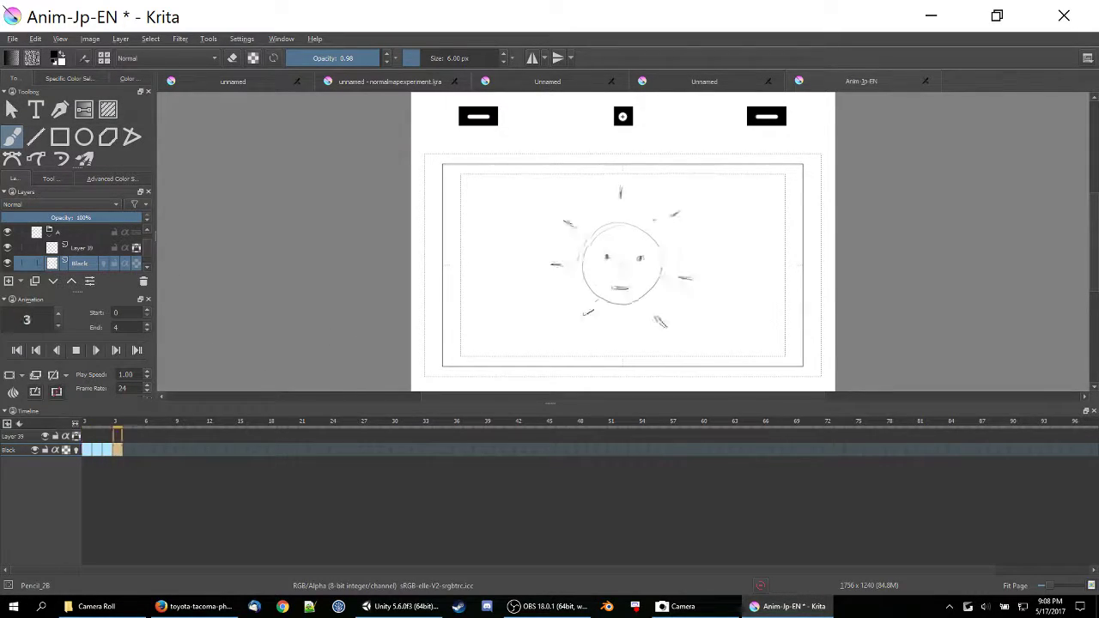
pyautogui.scroll(-11, 146, 377)
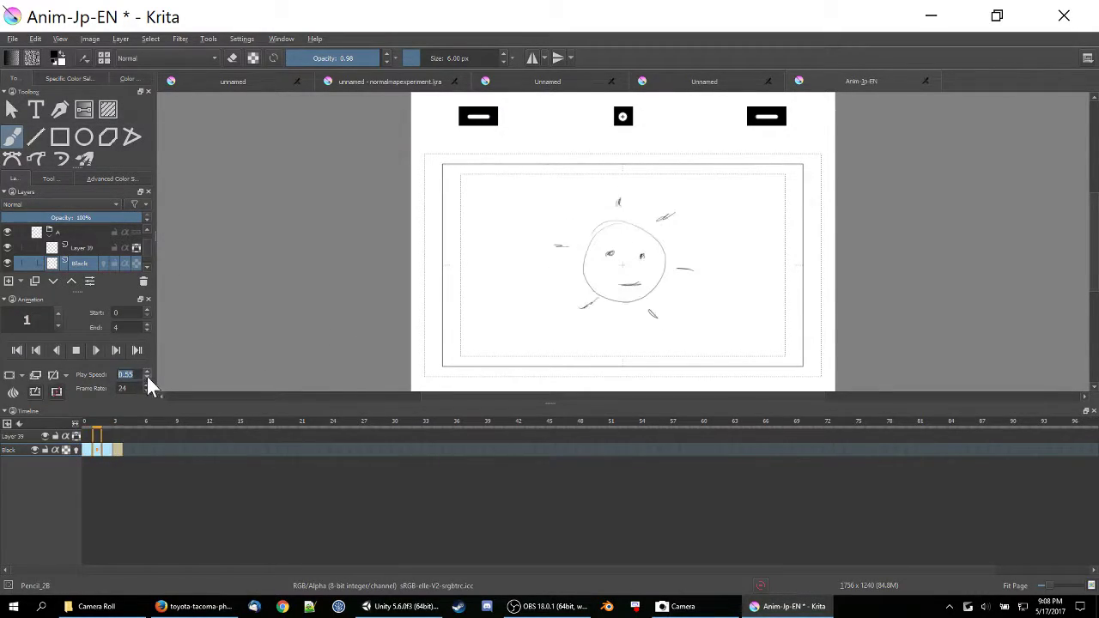
pyautogui.click(148, 371)
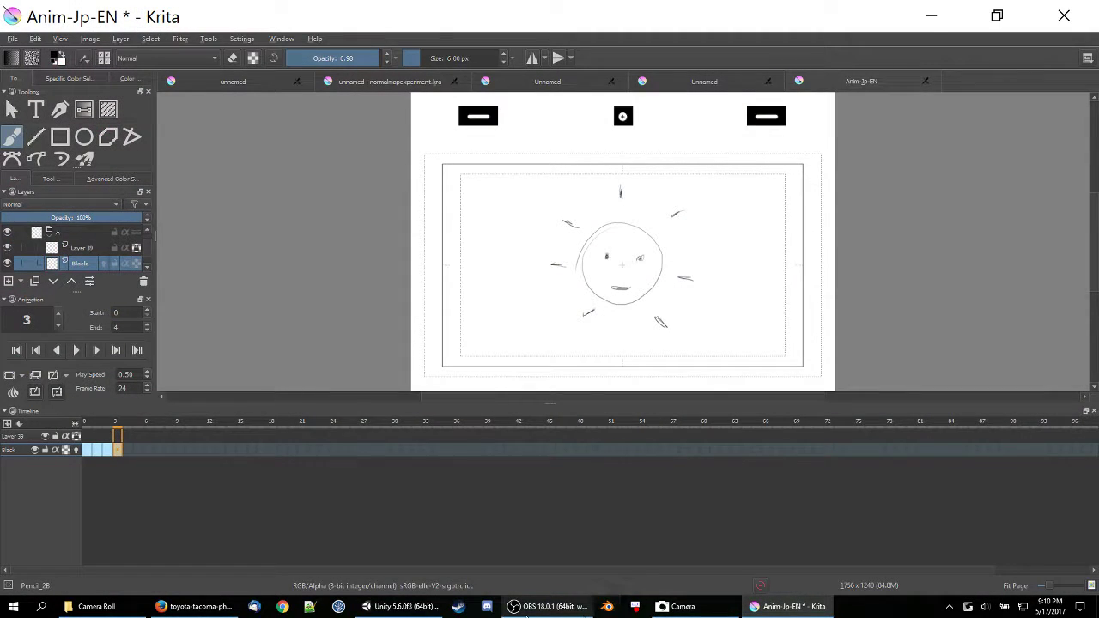
# - Switch to OBS Studio and stop the screen recording
pyautogui.click(550, 606)
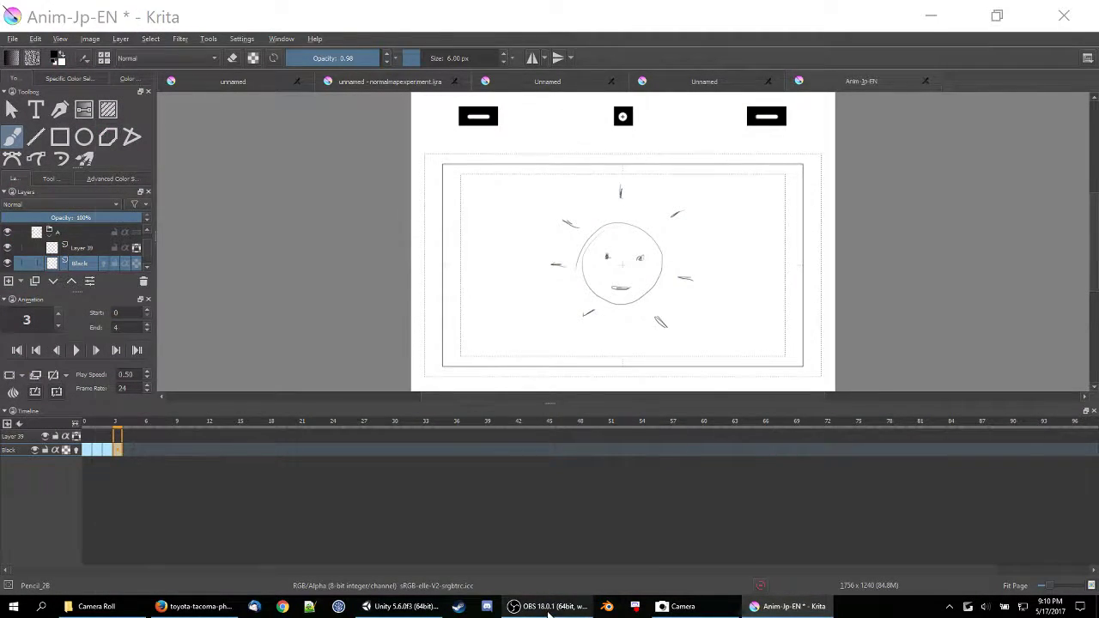
pyautogui.click(1054, 367)
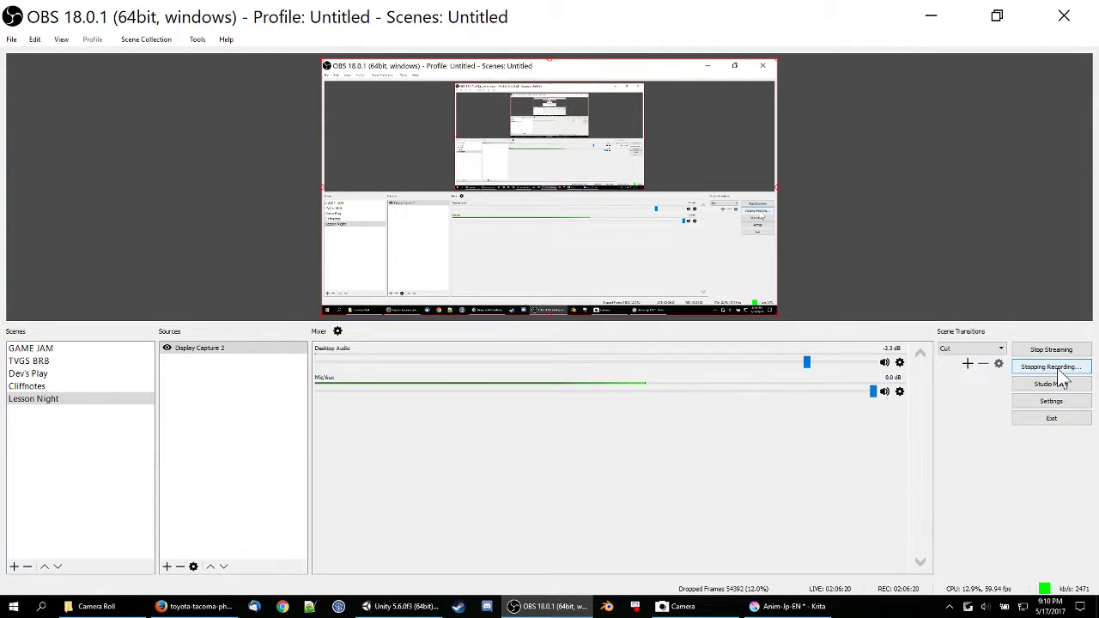